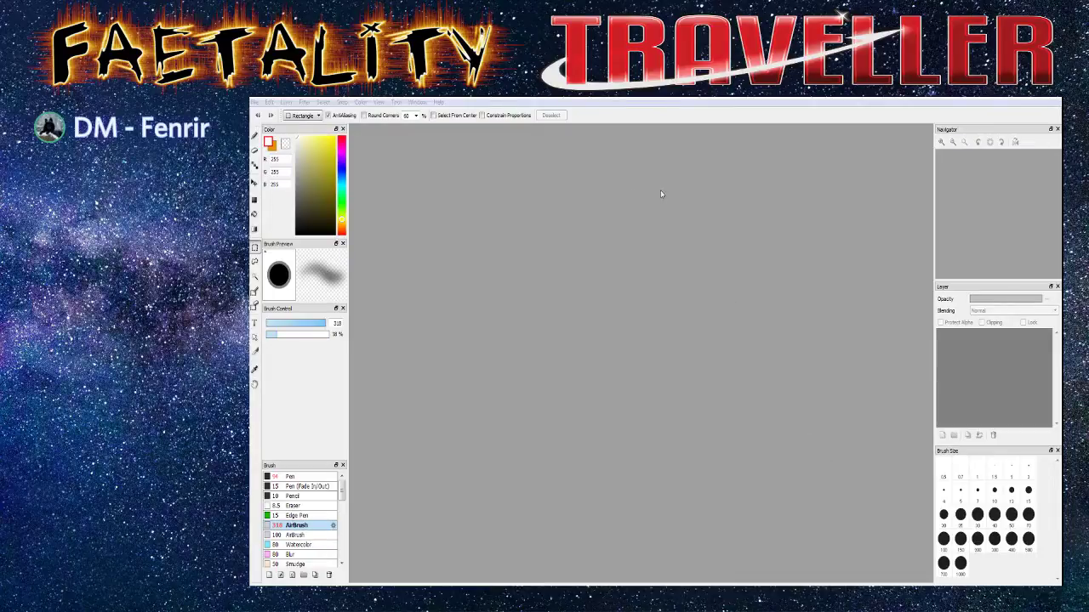
# Create a new 200 by 200 pixel image with a transparent background
pyautogui.click(255, 103)
pyautogui.click(267, 113)
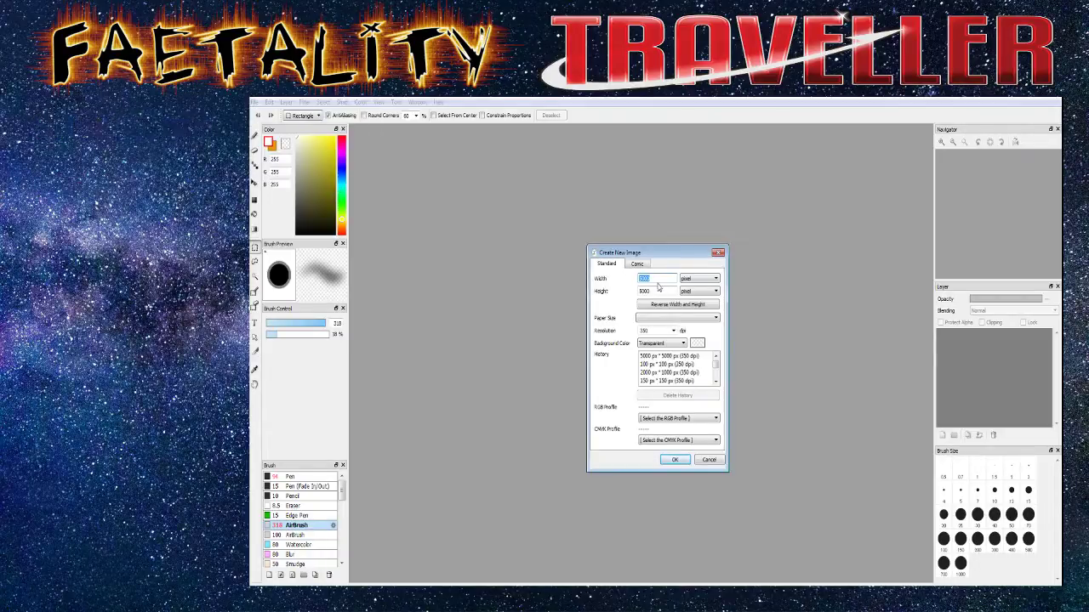
pyautogui.write('200')
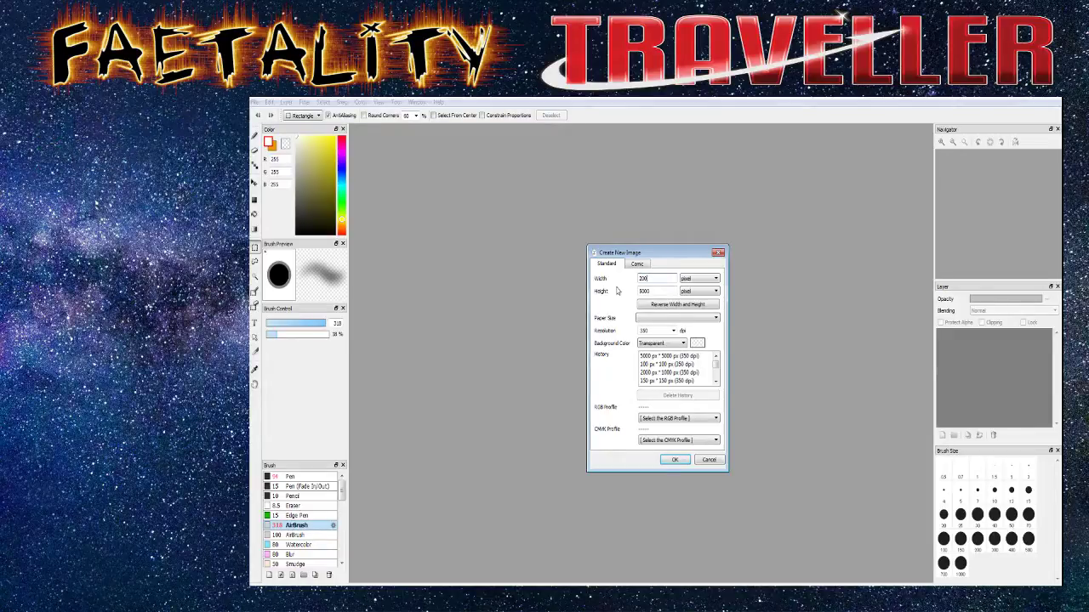
pyautogui.press('Tab')
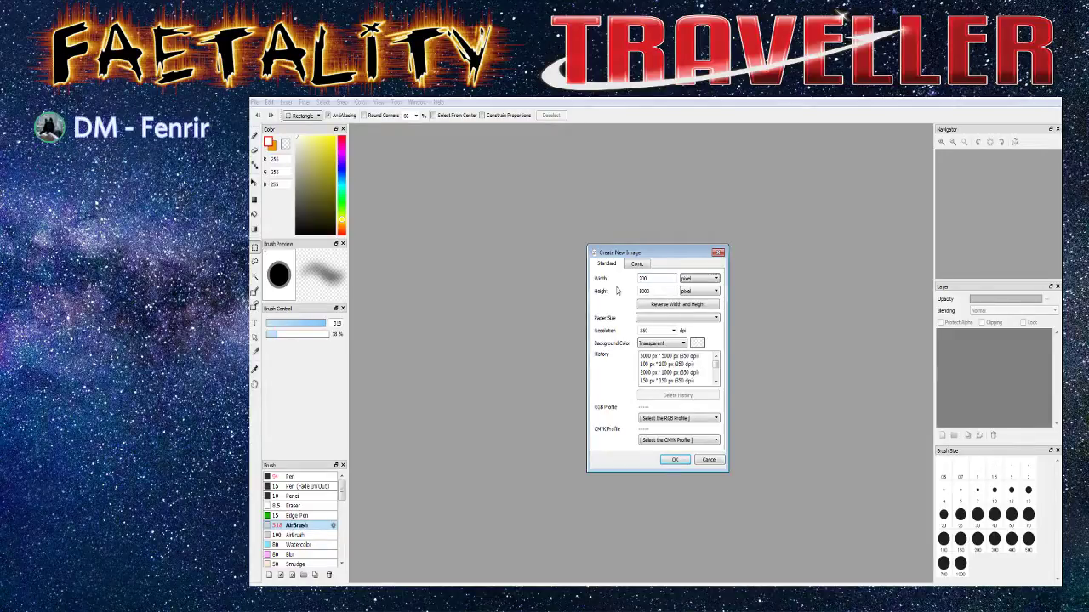
pyautogui.write('200')
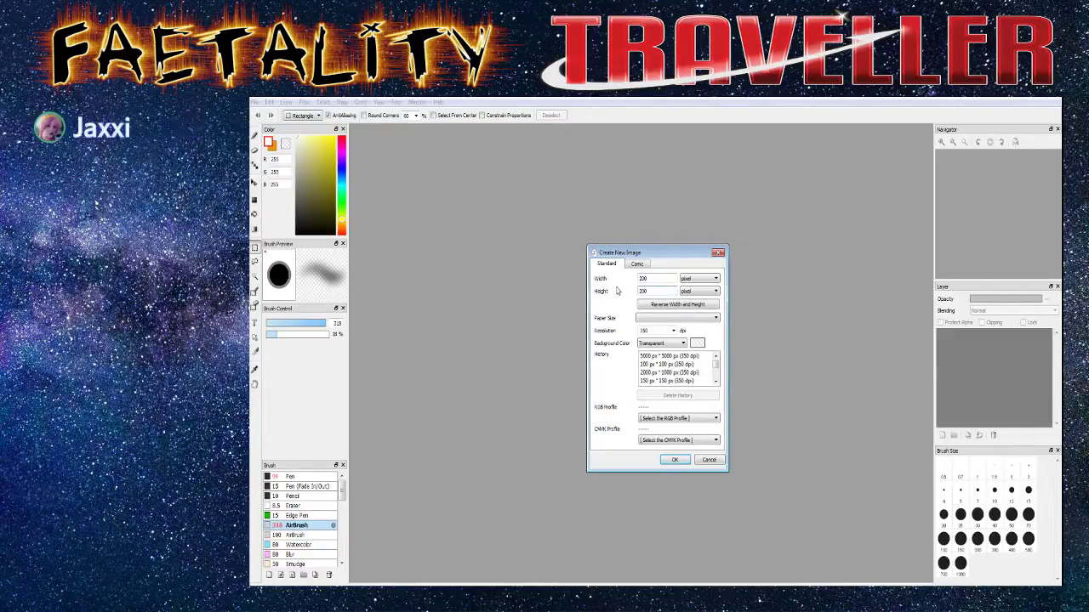
pyautogui.click(672, 459)
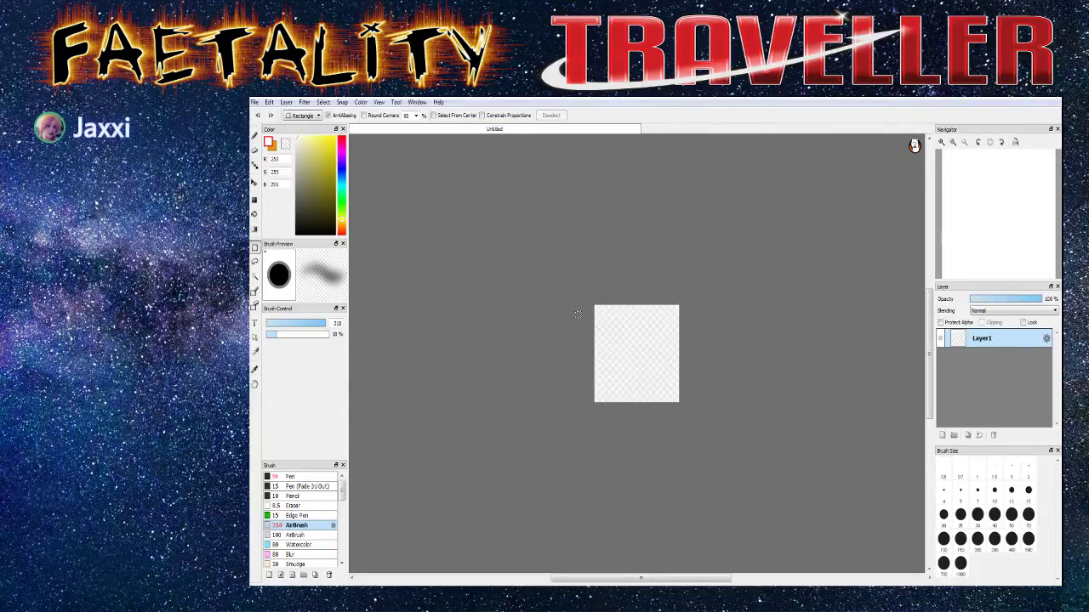
# Mix black as a drawing colour, choose the Pen brush, and set its size to 24
pyautogui.scroll(2, 577, 314)
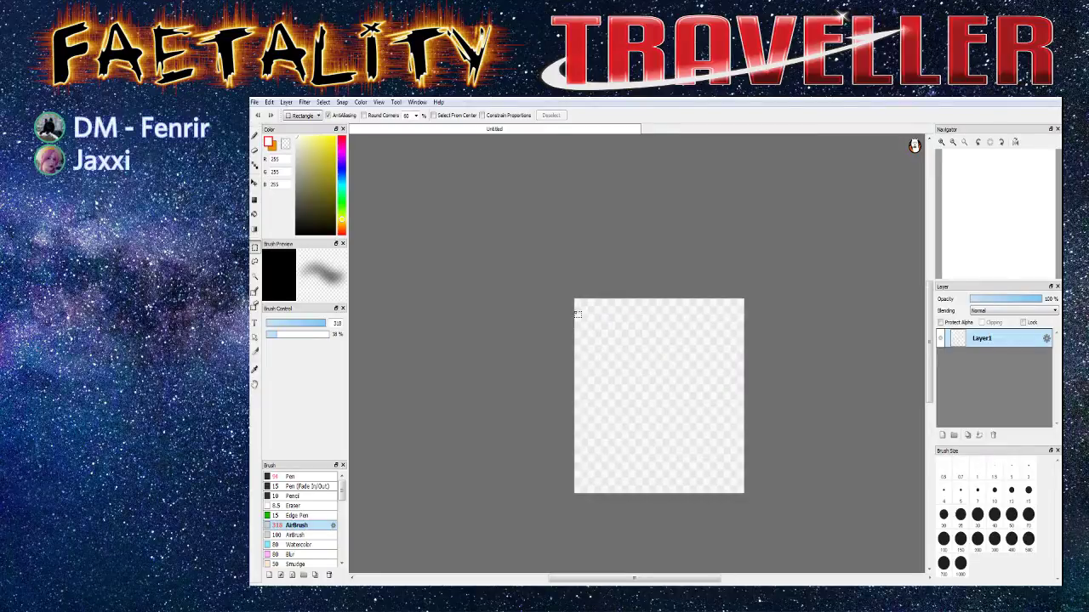
pyautogui.moveTo(319, 157); pyautogui.dragTo(299, 235)
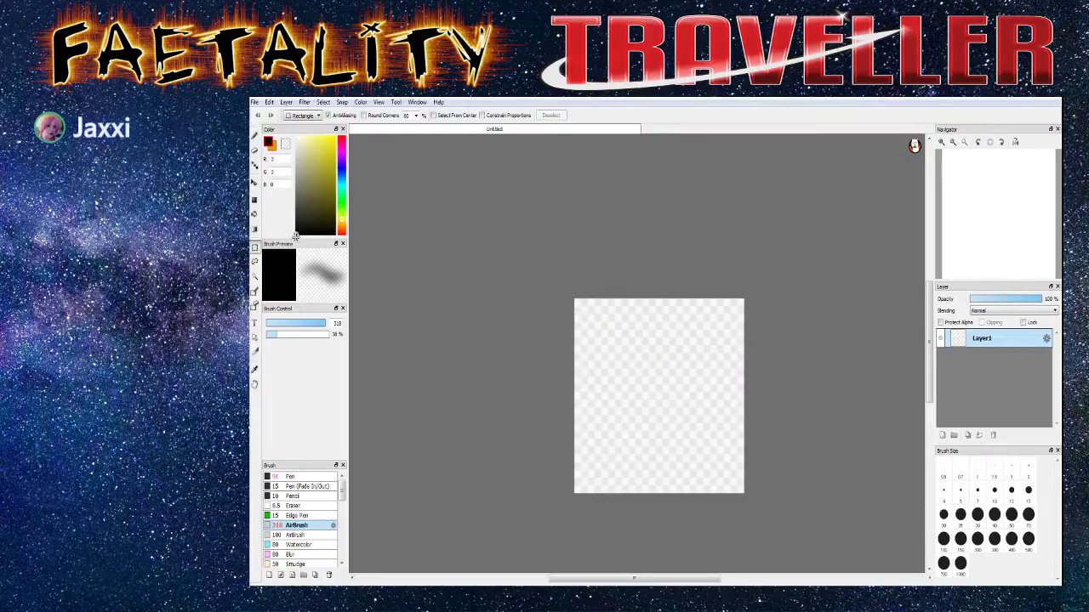
pyautogui.click(293, 477)
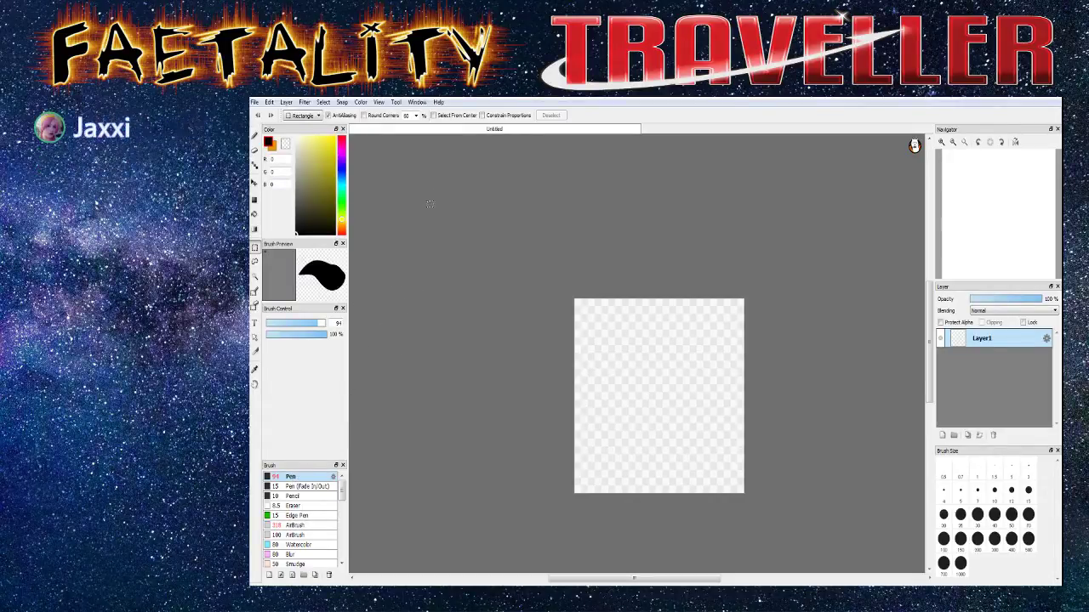
pyautogui.click(268, 142)
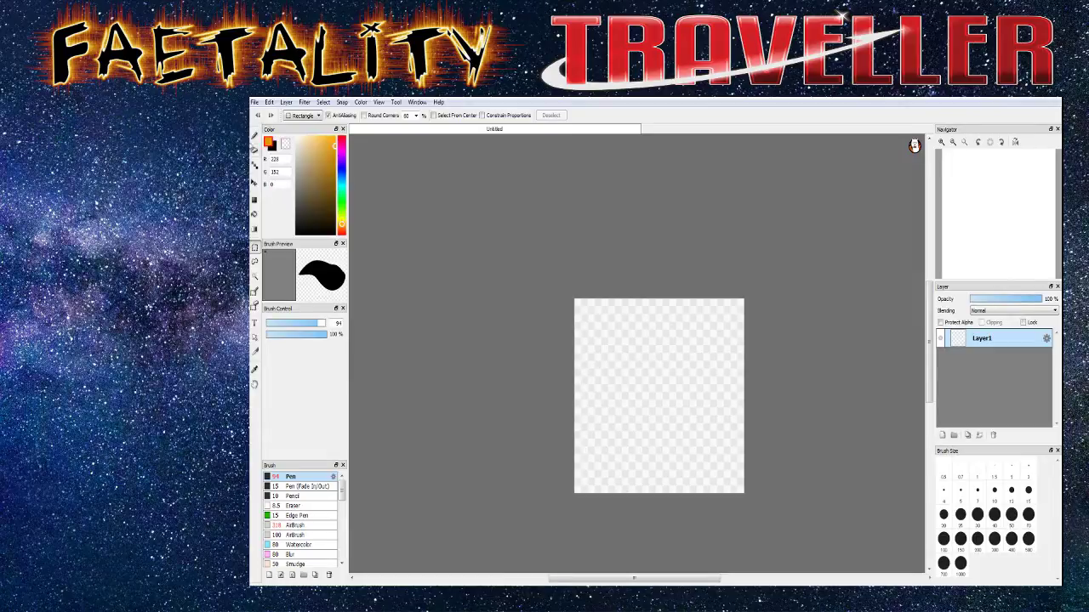
pyautogui.click(254, 137)
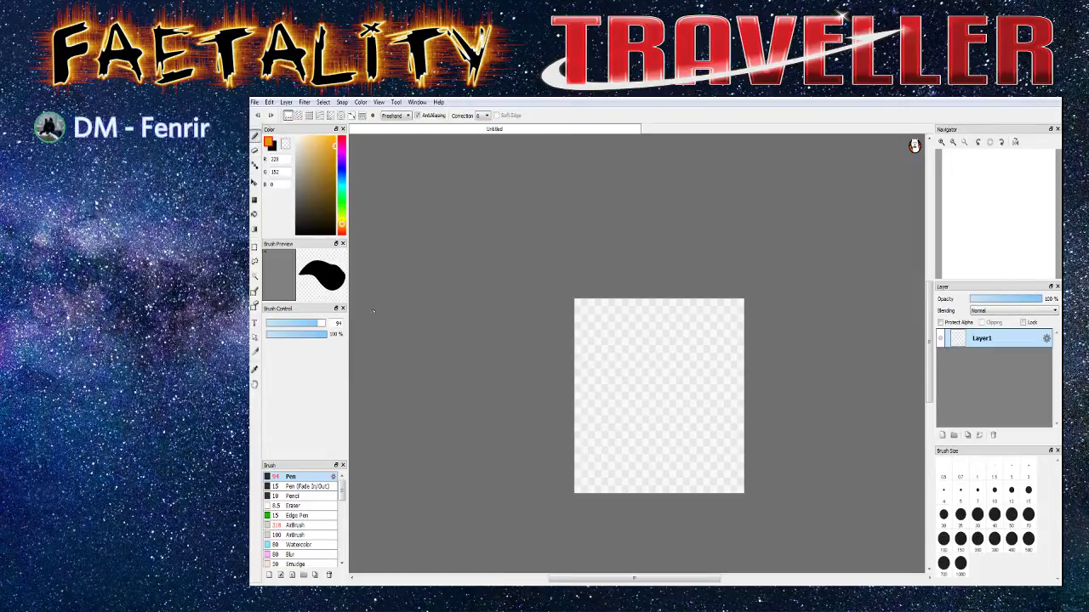
pyautogui.moveTo(311, 325); pyautogui.dragTo(295, 326)
# Undo a vertical orange test stroke and switch the drawing colour back to black
pyautogui.moveTo(665, 315); pyautogui.dragTo(657, 473)
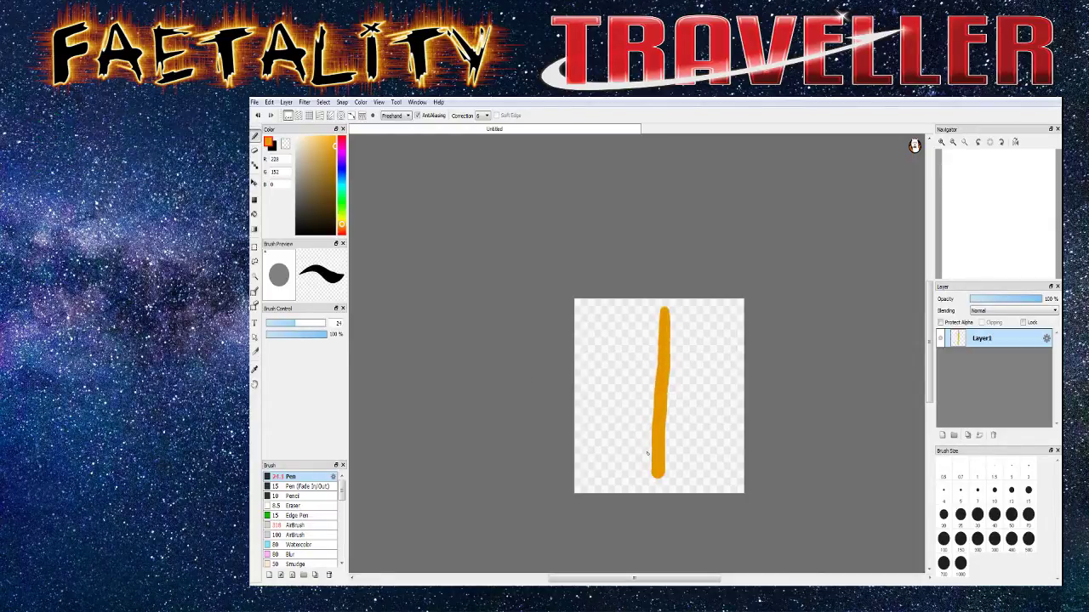
pyautogui.hotkey('ctrl', 'z')
pyautogui.click(270, 145)
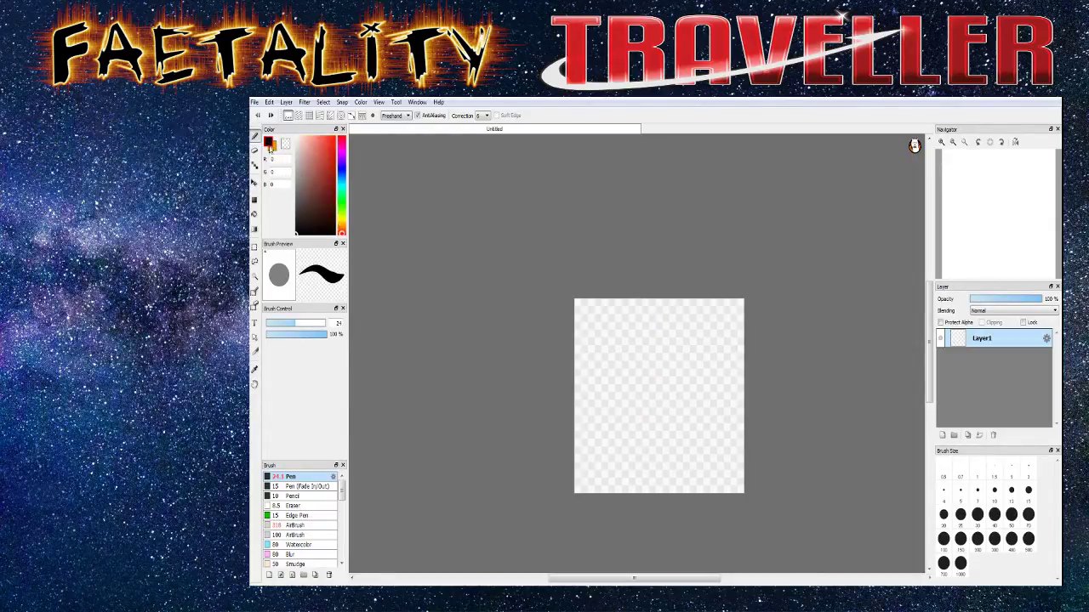
# Draw a thick black cross from one vertical and one horizontal stroke across the canvas
pyautogui.moveTo(662, 319)
pyautogui.mouseDown()
pyautogui.moveTo(660, 459)
pyautogui.moveTo(663, 310)
pyautogui.mouseUp()
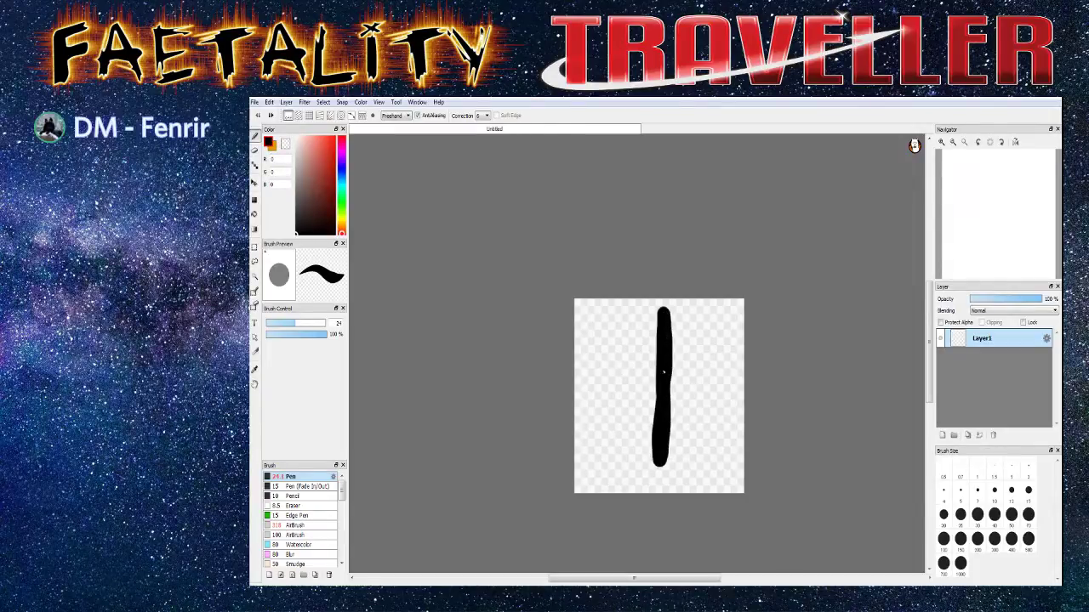
pyautogui.moveTo(717, 381)
pyautogui.mouseDown()
pyautogui.moveTo(594, 386)
pyautogui.moveTo(724, 380)
pyautogui.mouseUp()
pyautogui.moveTo(641, 386); pyautogui.dragTo(587, 382)
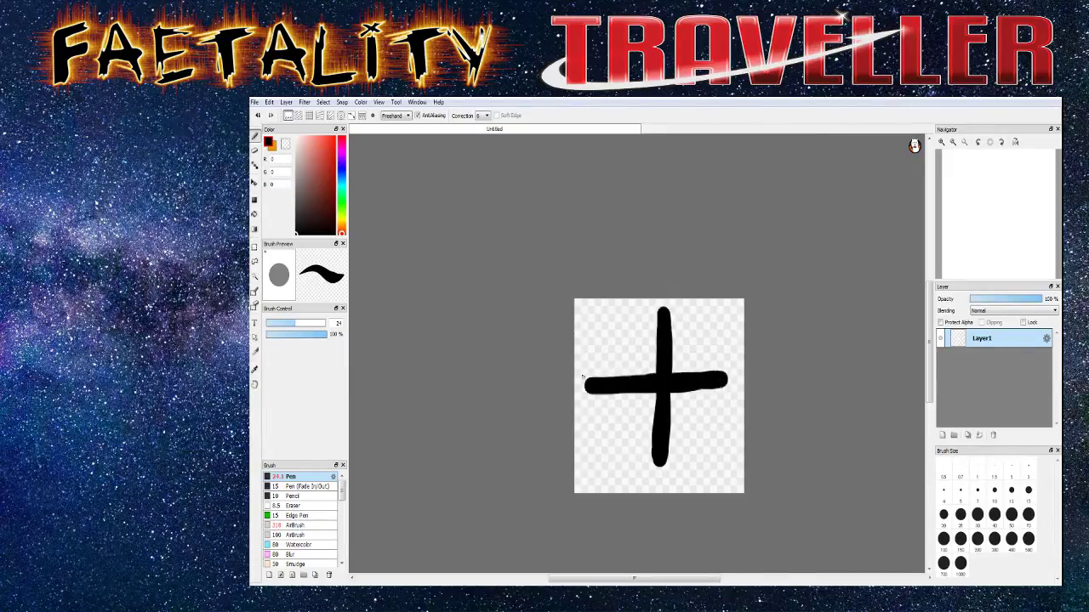
# Reduce the brush size to 13.5 and add shorter diagonal strokes through the cross's centre to form a star
pyautogui.press('[')
pyautogui.press('[')
pyautogui.press('[')
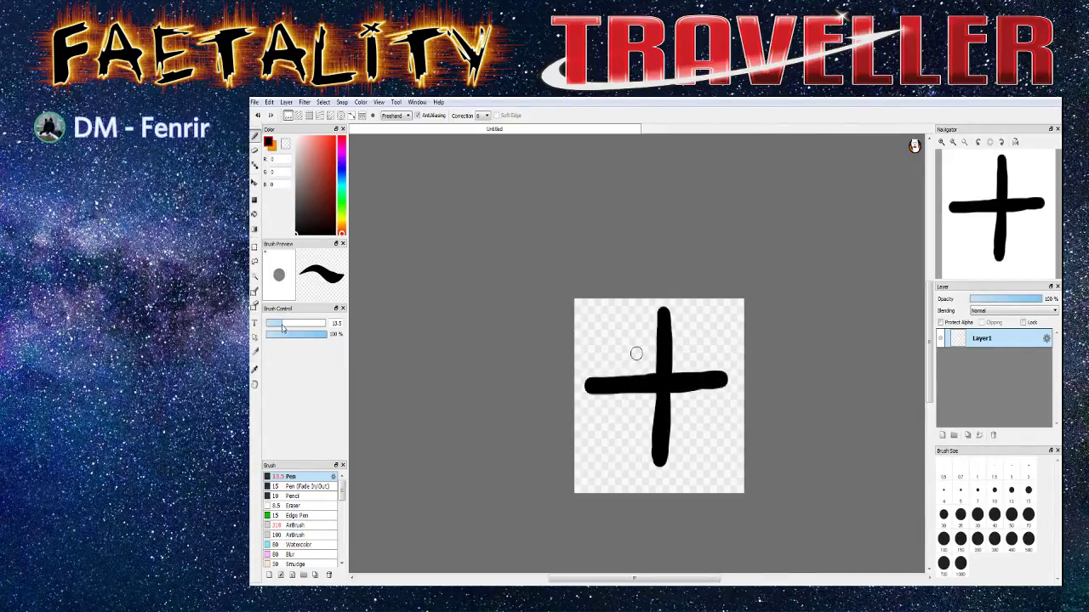
pyautogui.moveTo(624, 340); pyautogui.dragTo(694, 420)
pyautogui.moveTo(679, 356)
pyautogui.mouseDown()
pyautogui.moveTo(633, 423)
pyautogui.moveTo(689, 340)
pyautogui.moveTo(674, 362)
pyautogui.mouseUp()
pyautogui.moveTo(684, 403)
pyautogui.mouseDown()
pyautogui.moveTo(689, 413)
pyautogui.moveTo(625, 336)
pyautogui.moveTo(697, 420)
pyautogui.mouseUp()
# Reduce the brush size to 7.2 and fill between the star's arms with thin strokes radiating from the centre
pyautogui.press('[')
pyautogui.press('[')
pyautogui.press('[')
pyautogui.press('[')
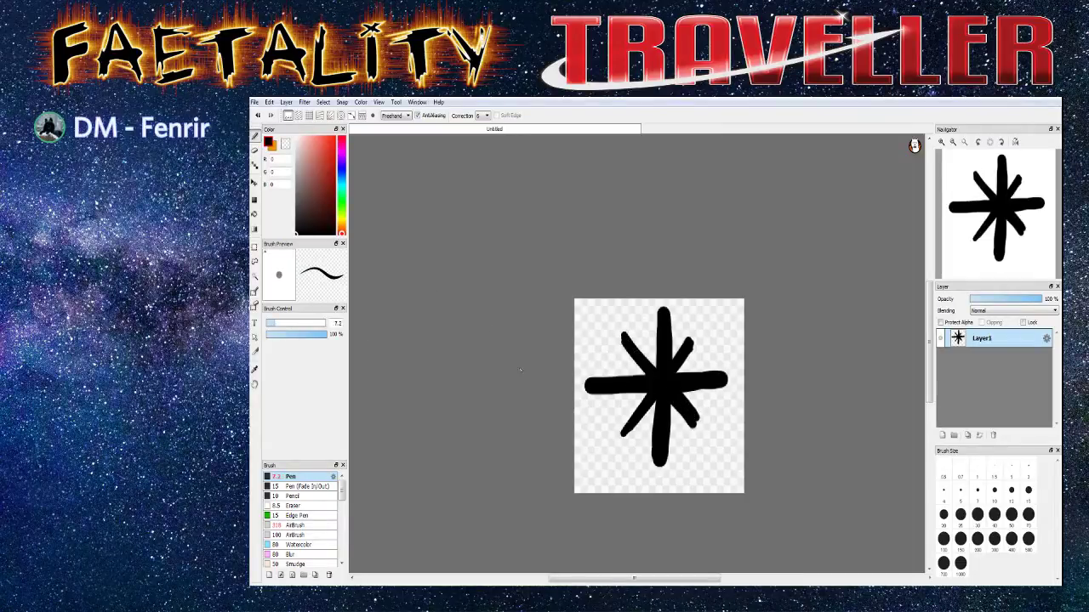
pyautogui.moveTo(649, 349)
pyautogui.mouseDown()
pyautogui.moveTo(641, 401)
pyautogui.moveTo(619, 353)
pyautogui.moveTo(632, 376)
pyautogui.moveTo(616, 353)
pyautogui.mouseUp()
pyautogui.moveTo(642, 394)
pyautogui.mouseDown()
pyautogui.moveTo(645, 426)
pyautogui.moveTo(649, 416)
pyautogui.moveTo(642, 444)
pyautogui.moveTo(661, 414)
pyautogui.moveTo(652, 411)
pyautogui.moveTo(682, 440)
pyautogui.mouseUp()
pyautogui.moveTo(672, 403)
pyautogui.mouseDown()
pyautogui.moveTo(685, 430)
pyautogui.moveTo(703, 405)
pyautogui.mouseUp()
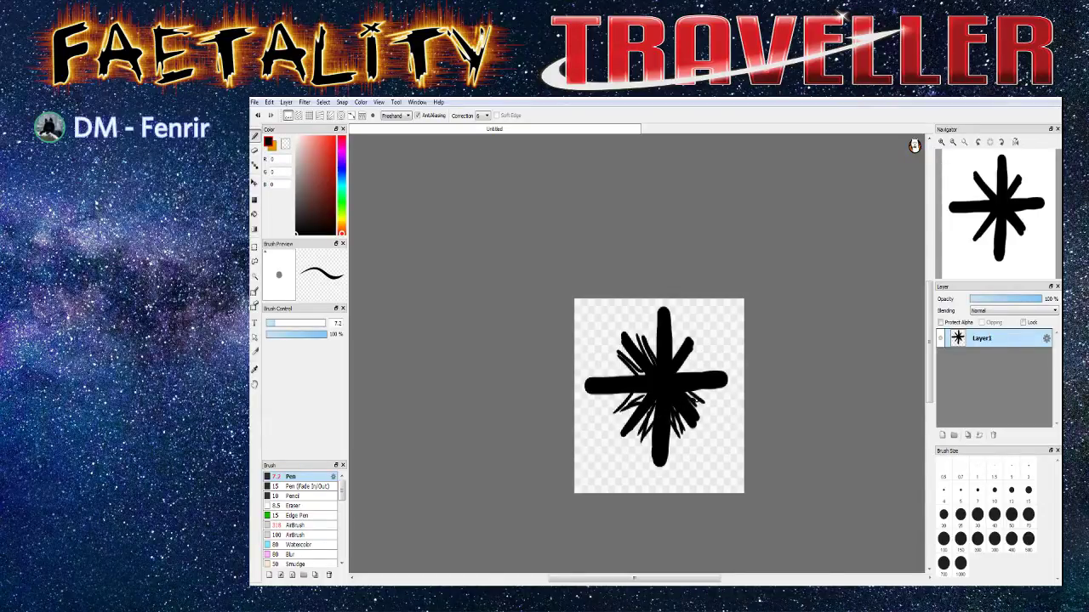
pyautogui.moveTo(696, 357); pyautogui.dragTo(677, 373)
pyautogui.moveTo(685, 327); pyautogui.dragTo(674, 359)
pyautogui.moveTo(675, 320); pyautogui.dragTo(672, 331)
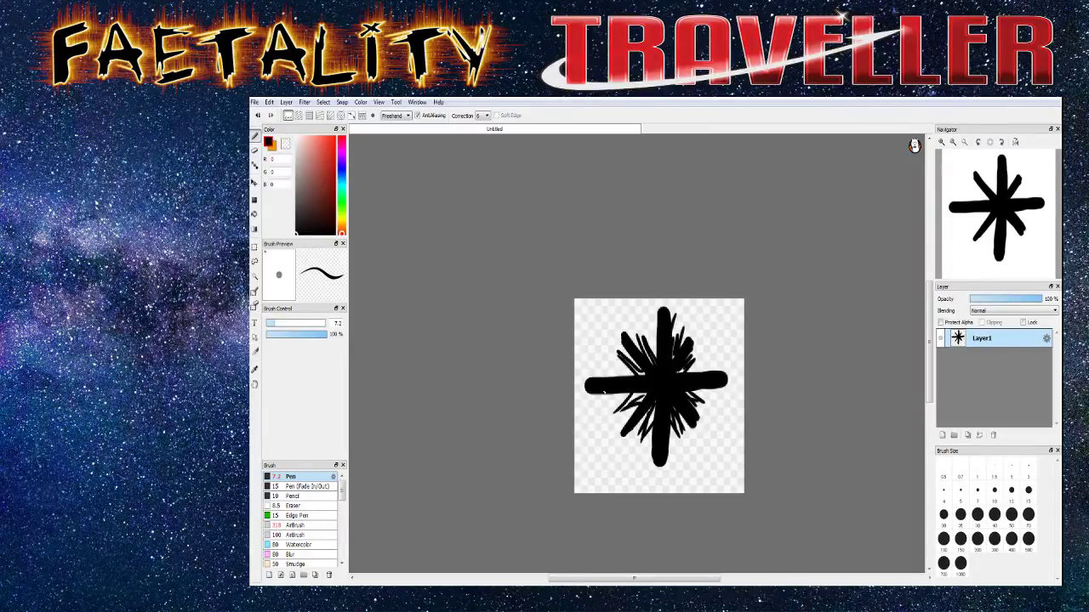
pyautogui.click(303, 102)
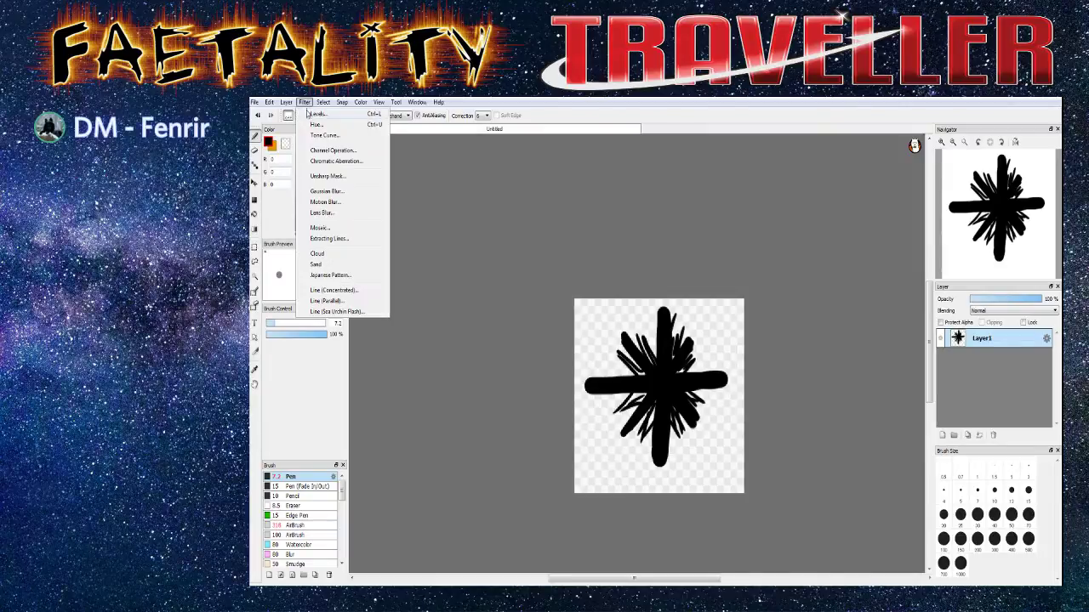
pyautogui.click(325, 191)
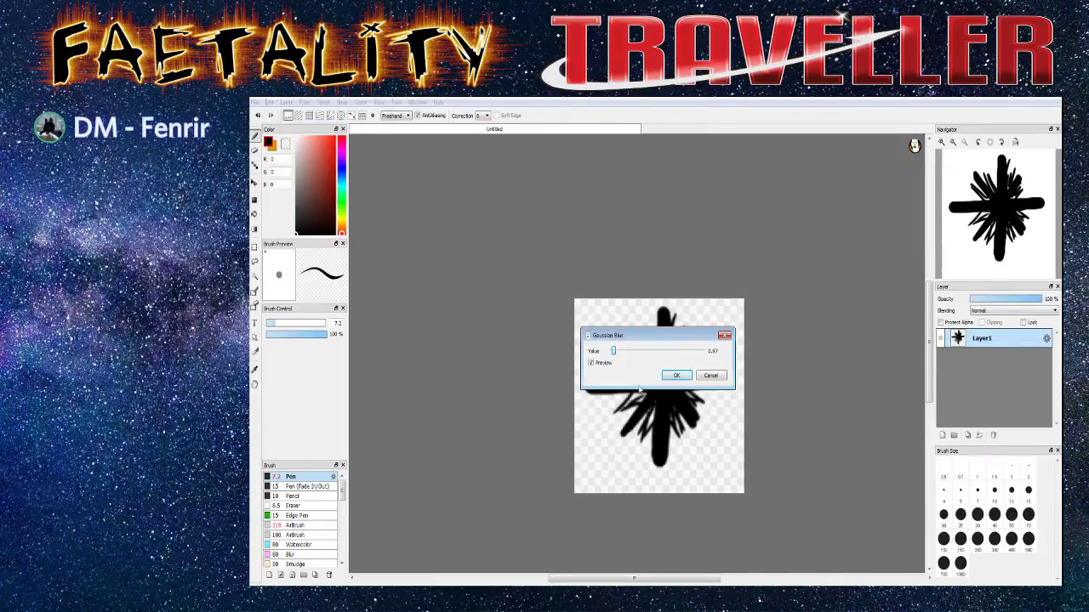
pyautogui.moveTo(634, 338); pyautogui.dragTo(502, 209)
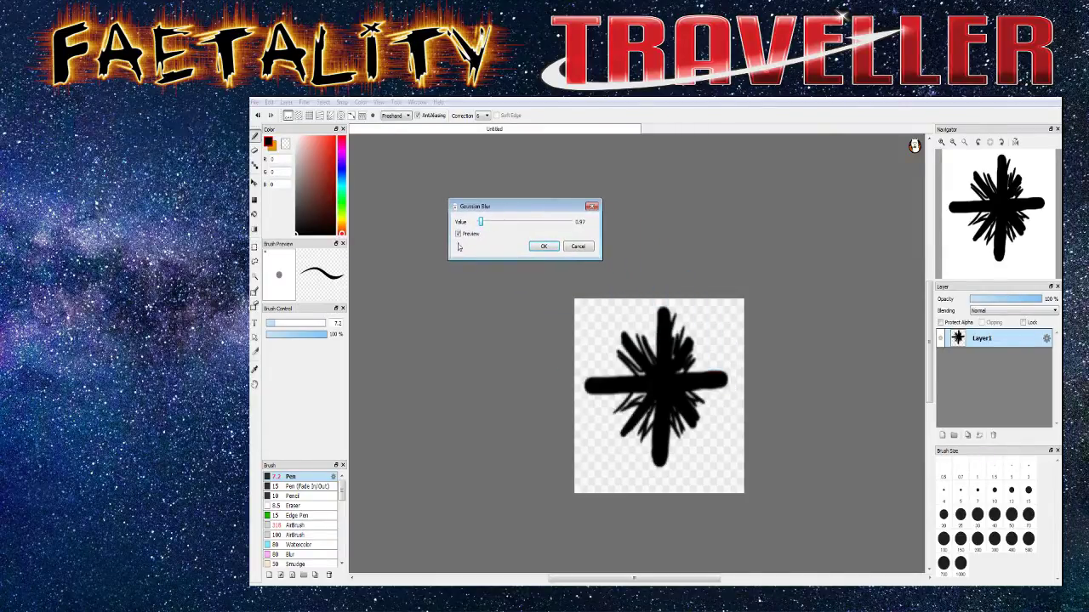
pyautogui.moveTo(480, 224); pyautogui.dragTo(495, 231)
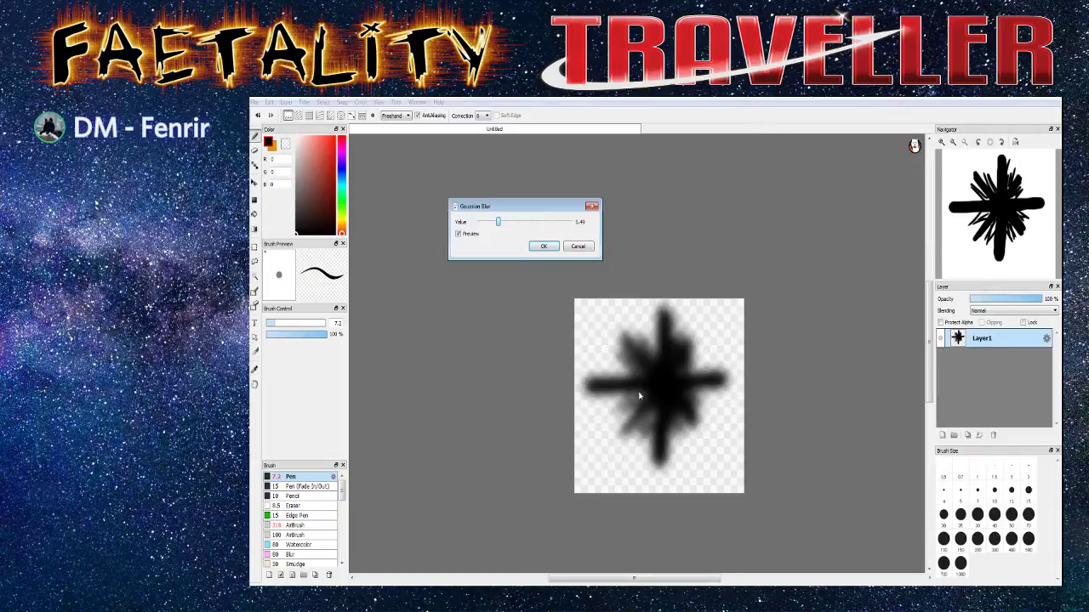
pyautogui.click(576, 246)
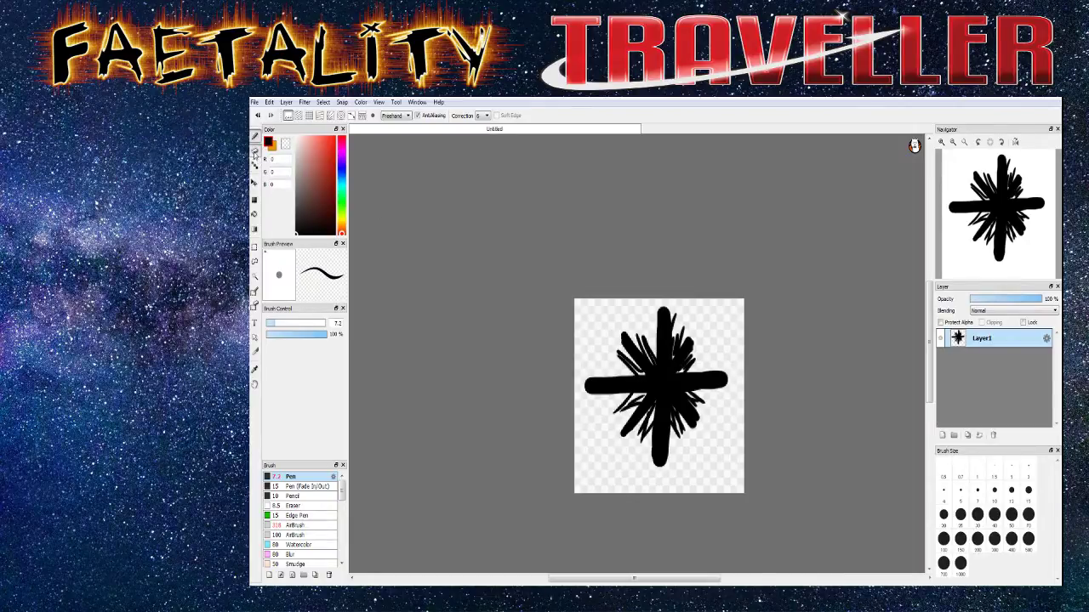
# Erase small gaps between the thin rays above and below the star's right arm with the Eraser
pyautogui.click(254, 151)
pyautogui.scroll(2, 690, 371)
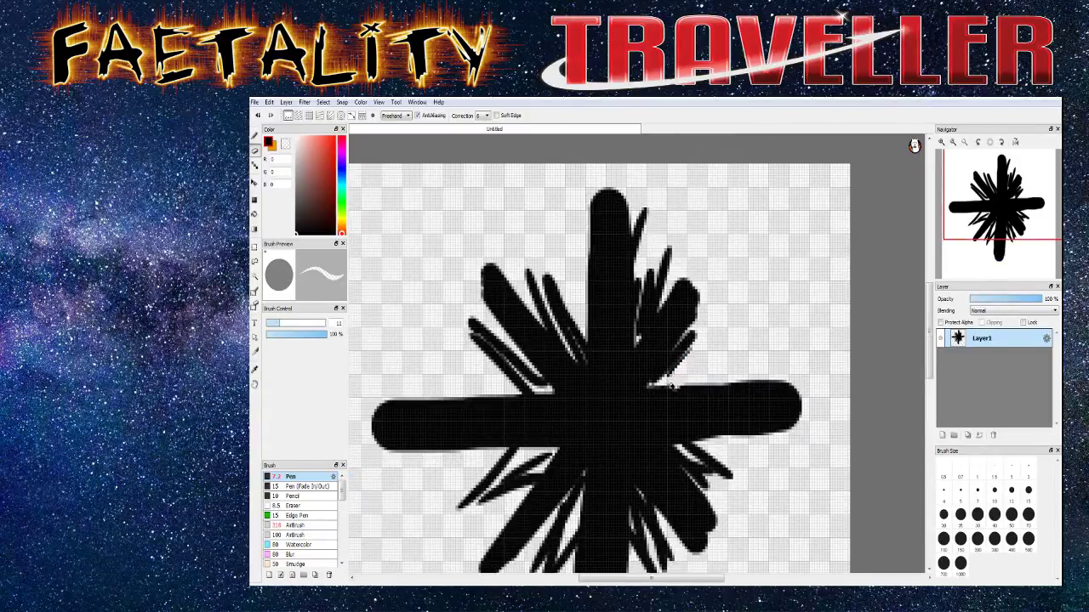
pyautogui.moveTo(647, 271); pyautogui.dragTo(639, 320)
pyautogui.moveTo(702, 470)
pyautogui.mouseDown()
pyautogui.moveTo(718, 482)
pyautogui.moveTo(671, 500)
pyautogui.mouseUp()
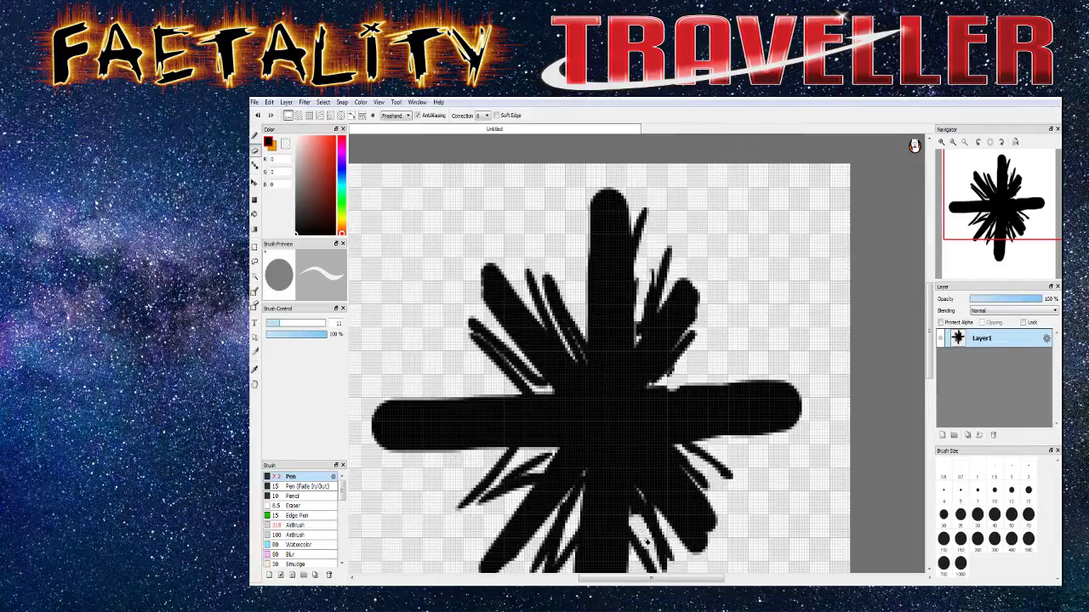
# Return to the Pen brush and add thin black rays around the star's right arm
pyautogui.scroll(-3, 634, 529)
pyautogui.scroll(2, 625, 530)
pyautogui.scroll(1, 635, 500)
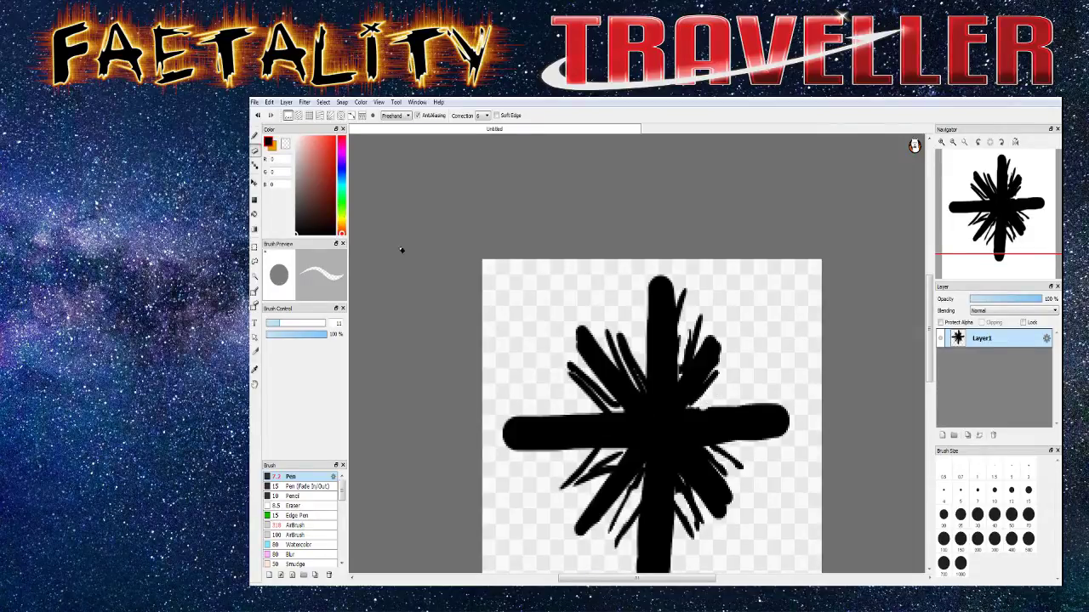
pyautogui.press('b')
pyautogui.moveTo(721, 406); pyautogui.dragTo(743, 382)
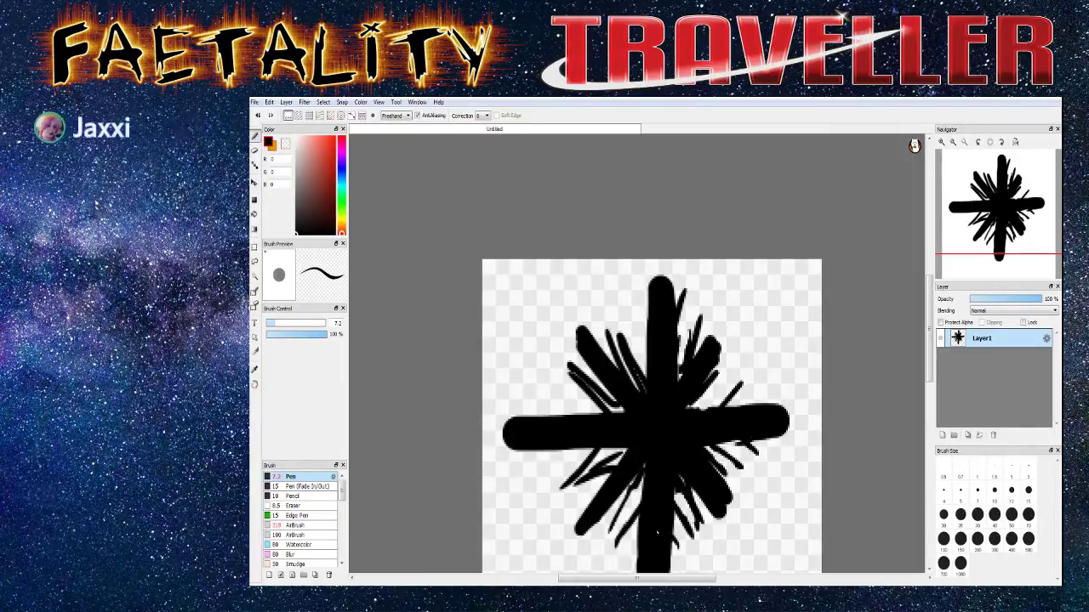
# Apply a Gaussian Blur with a value of about 6.9 to the star on Layer1
pyautogui.scroll(-3, 660, 529)
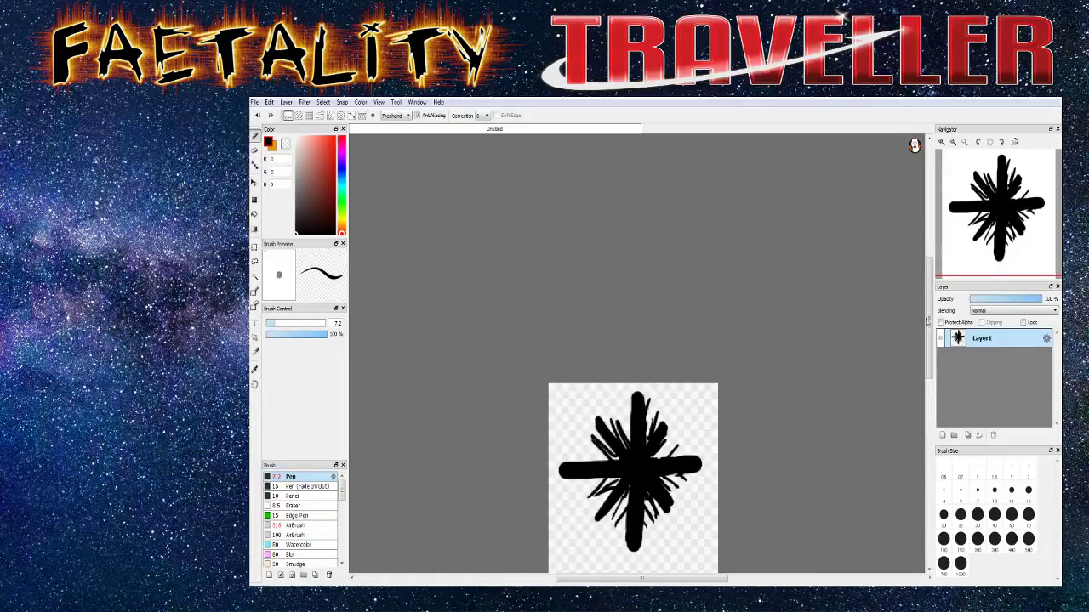
pyautogui.scroll(-3, 633, 409)
pyautogui.scroll(1, 632, 342)
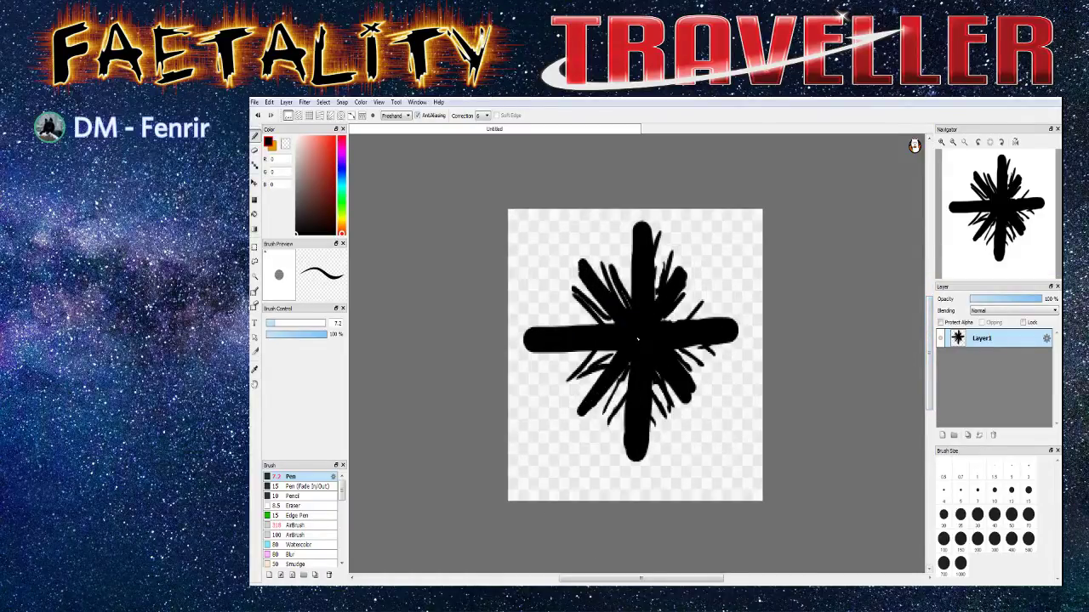
pyautogui.click(286, 102)
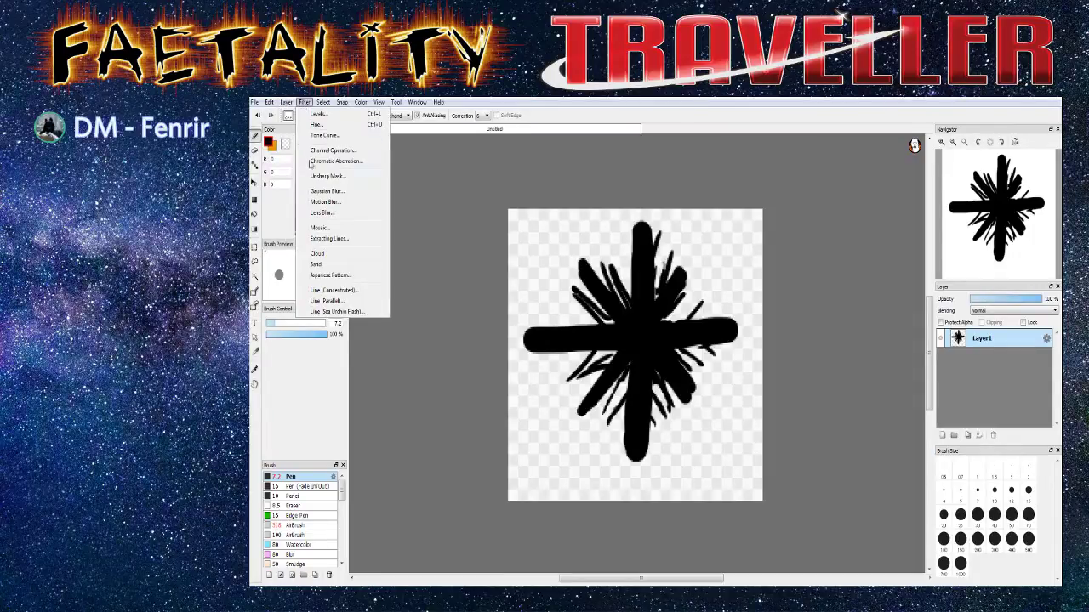
pyautogui.click(315, 191)
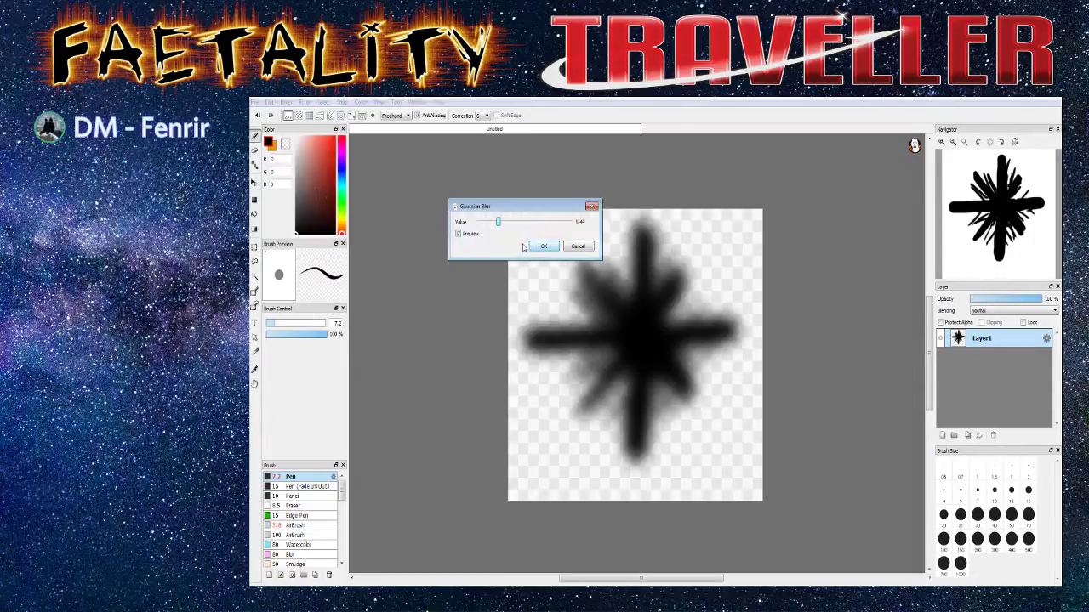
pyautogui.moveTo(499, 222); pyautogui.dragTo(507, 222)
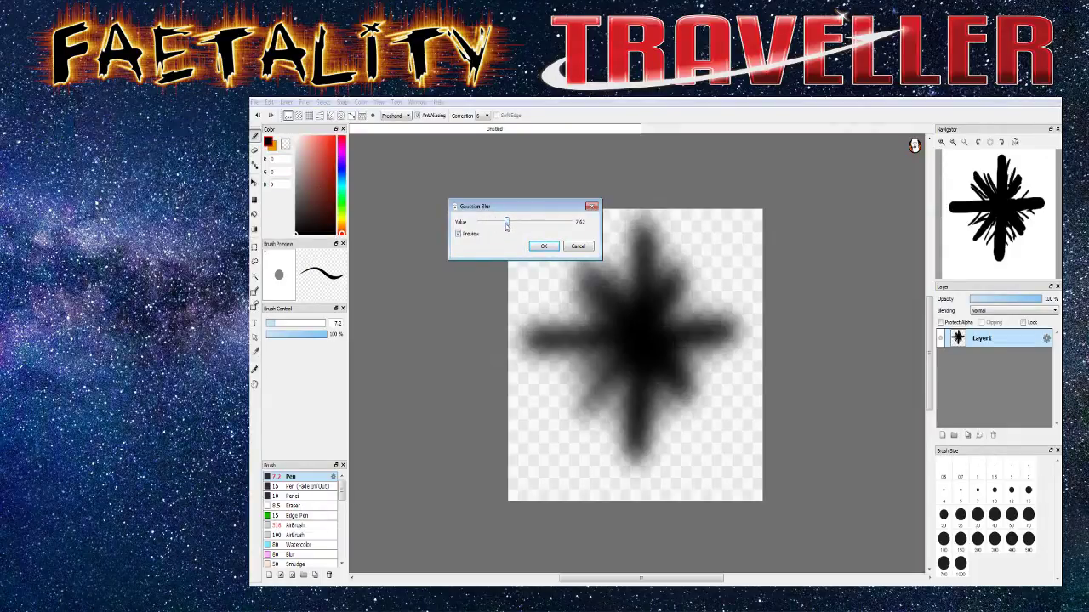
pyautogui.moveTo(507, 224); pyautogui.dragTo(505, 229)
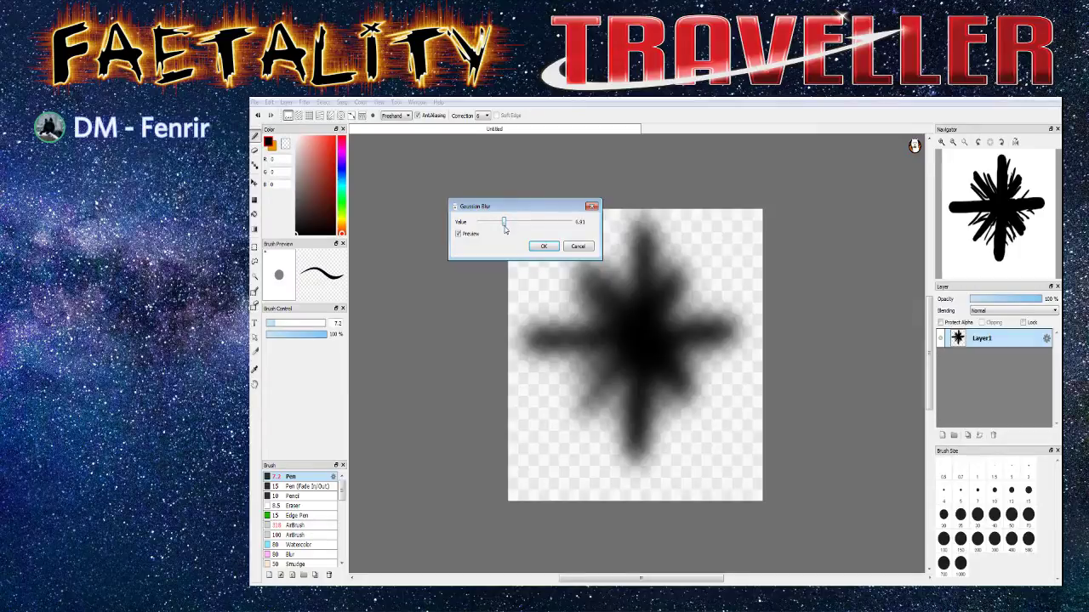
pyautogui.click(542, 247)
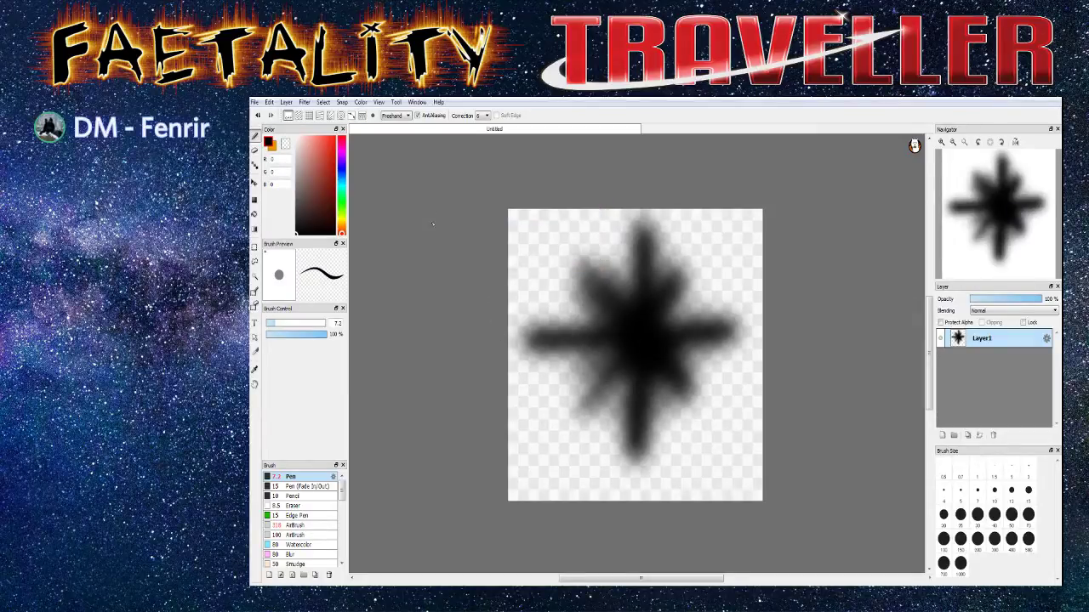
# Save the star image as a JPEG named "Star 001" in the Art folder inside Traveller, accepting the offered quality
pyautogui.click(254, 103)
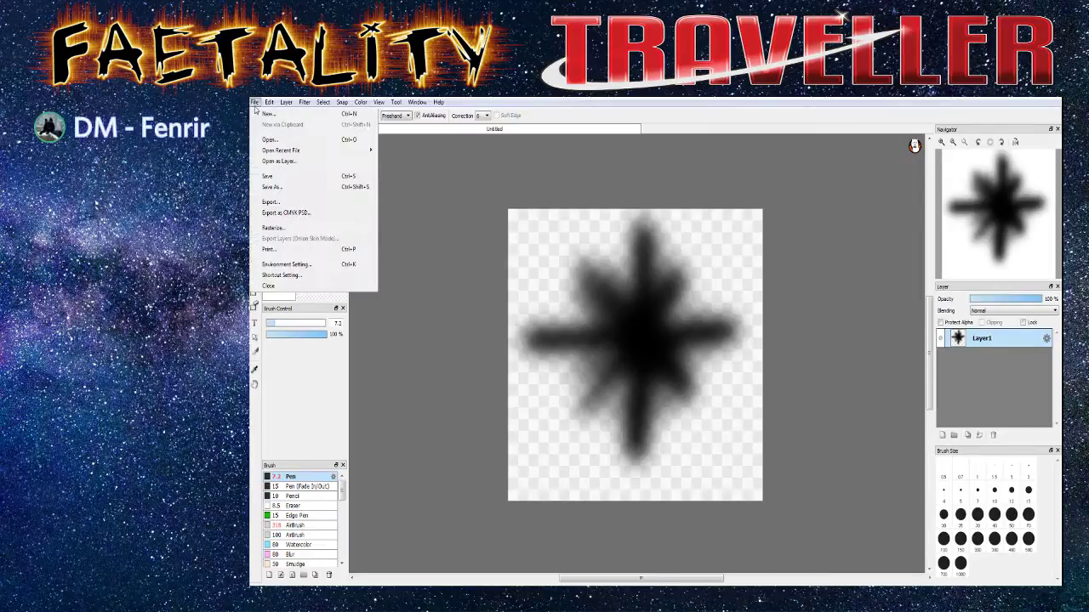
pyautogui.click(273, 188)
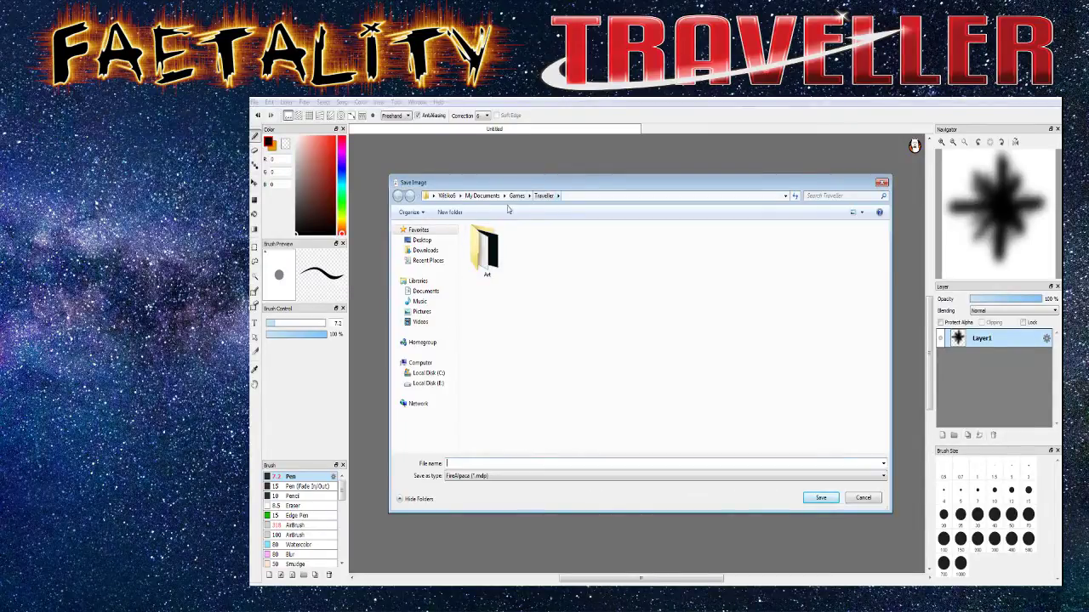
pyautogui.click(483, 254)
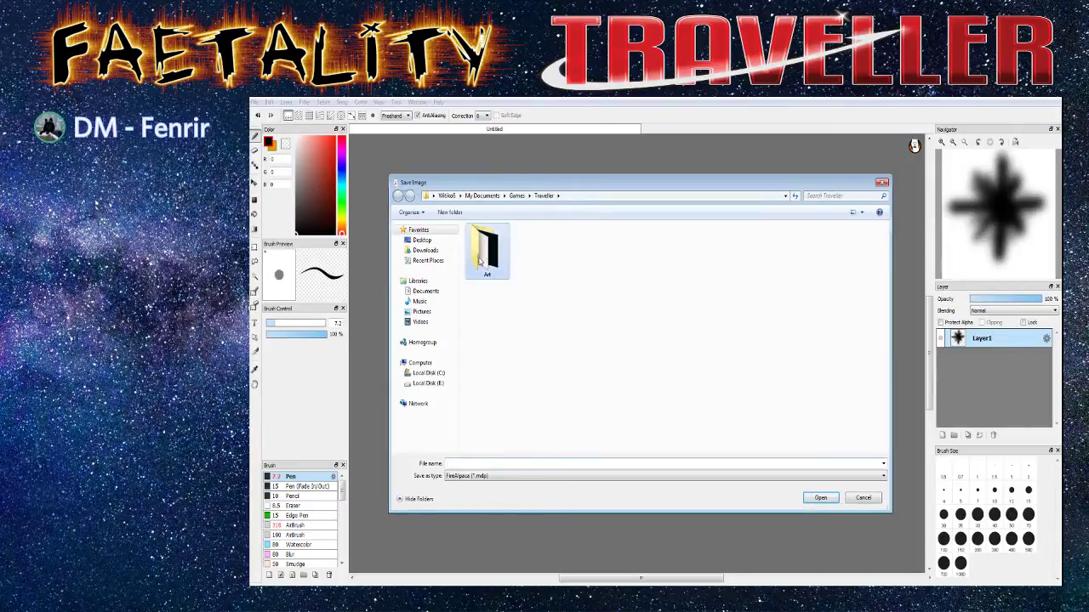
pyautogui.doubleClick(480, 255)
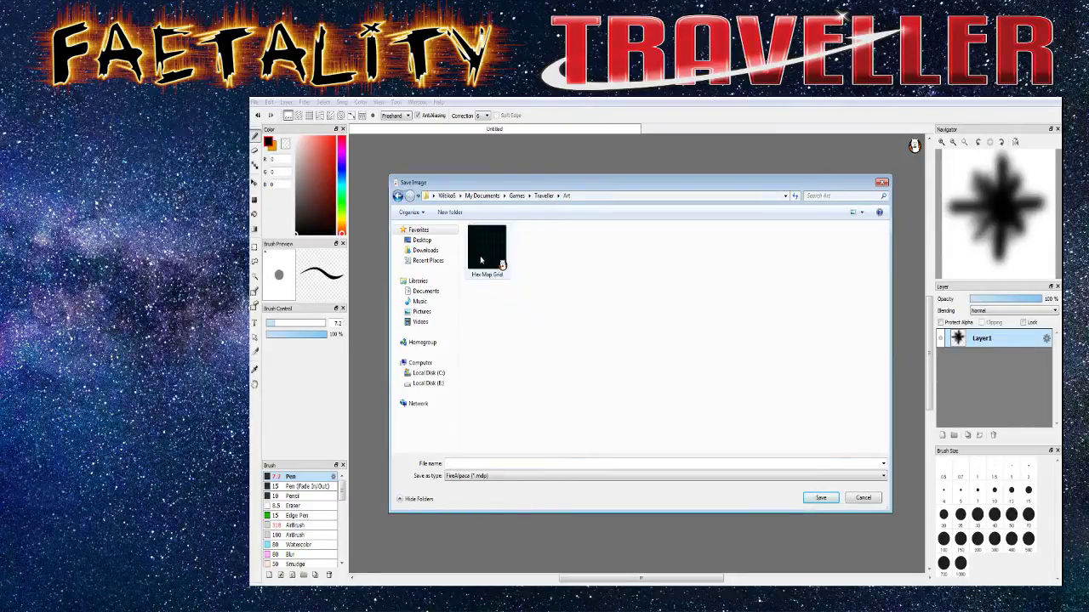
pyautogui.click(469, 476)
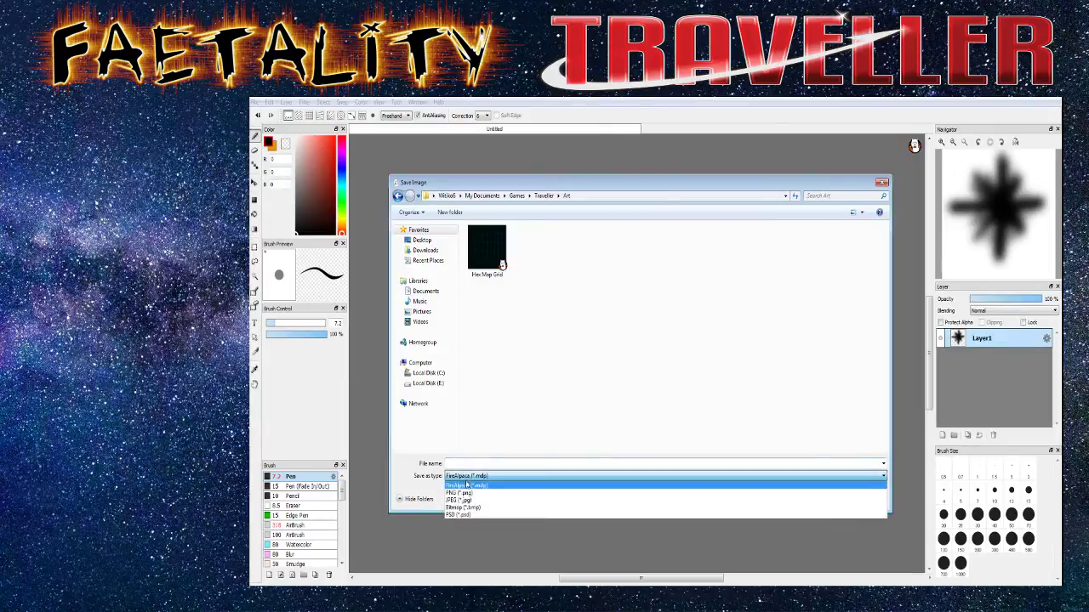
pyautogui.click(465, 501)
pyautogui.click(463, 464)
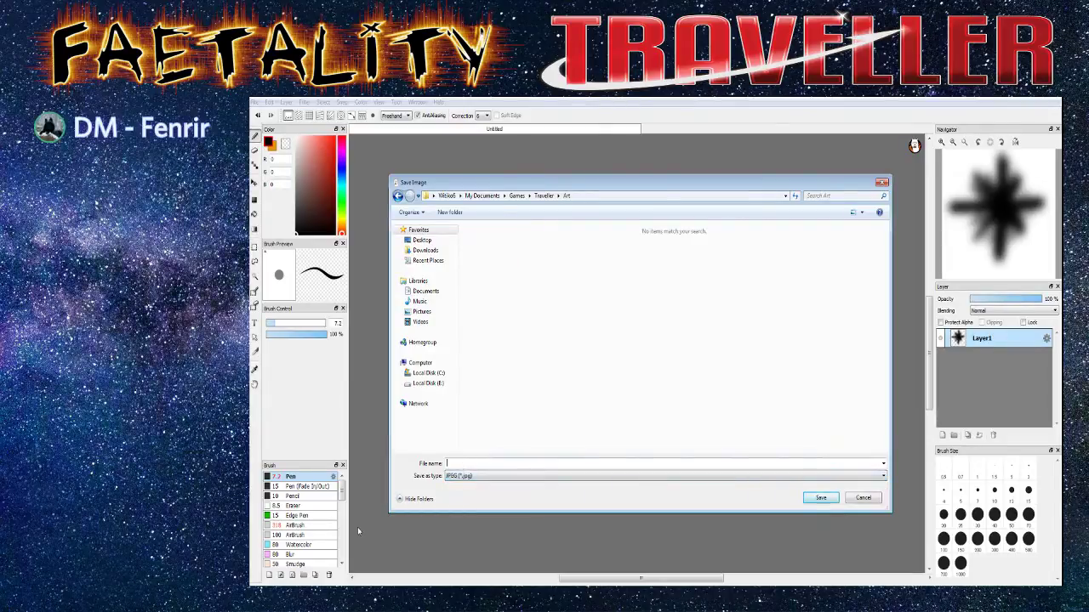
pyautogui.write('St')
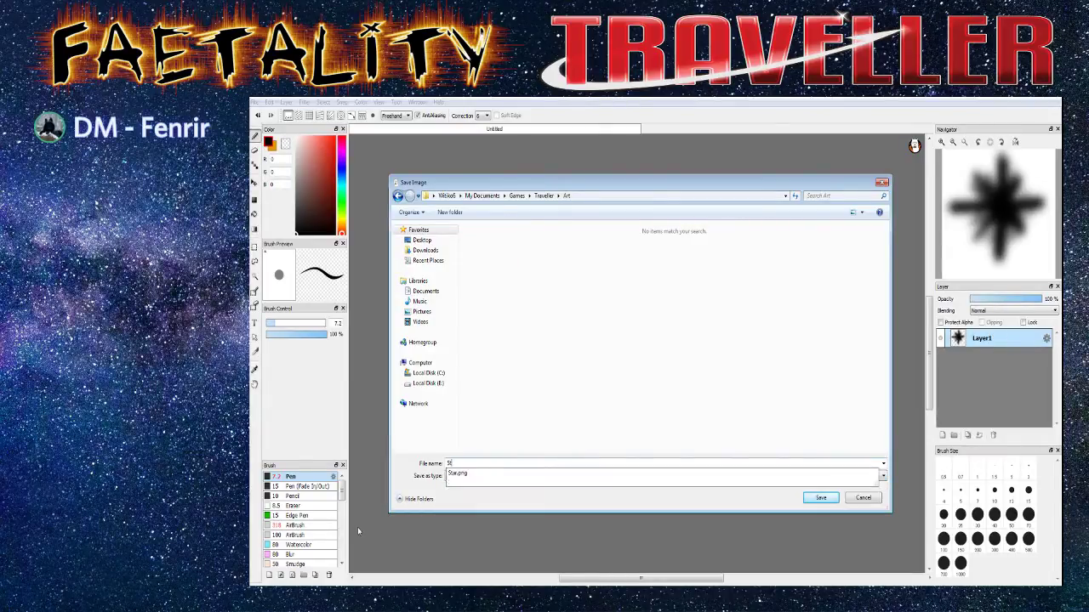
pyautogui.write('ar 001')
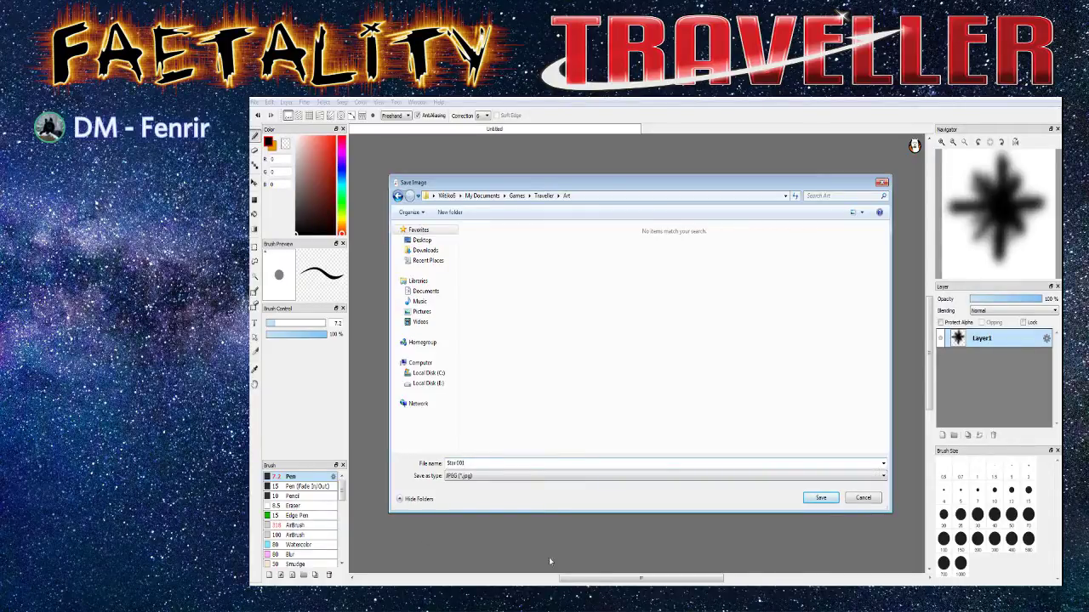
pyautogui.click(821, 500)
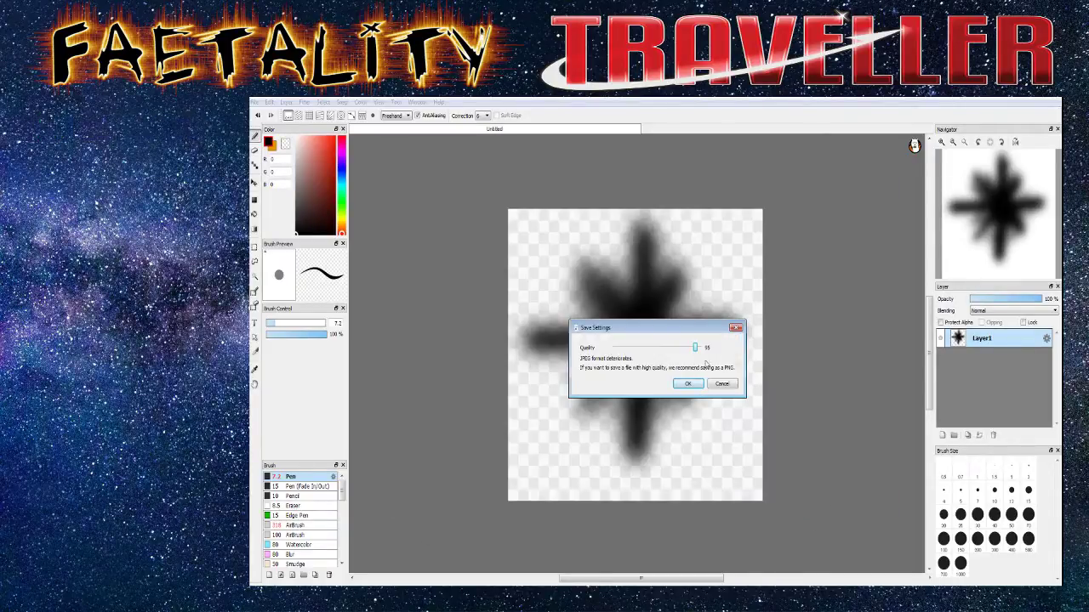
pyautogui.click(688, 385)
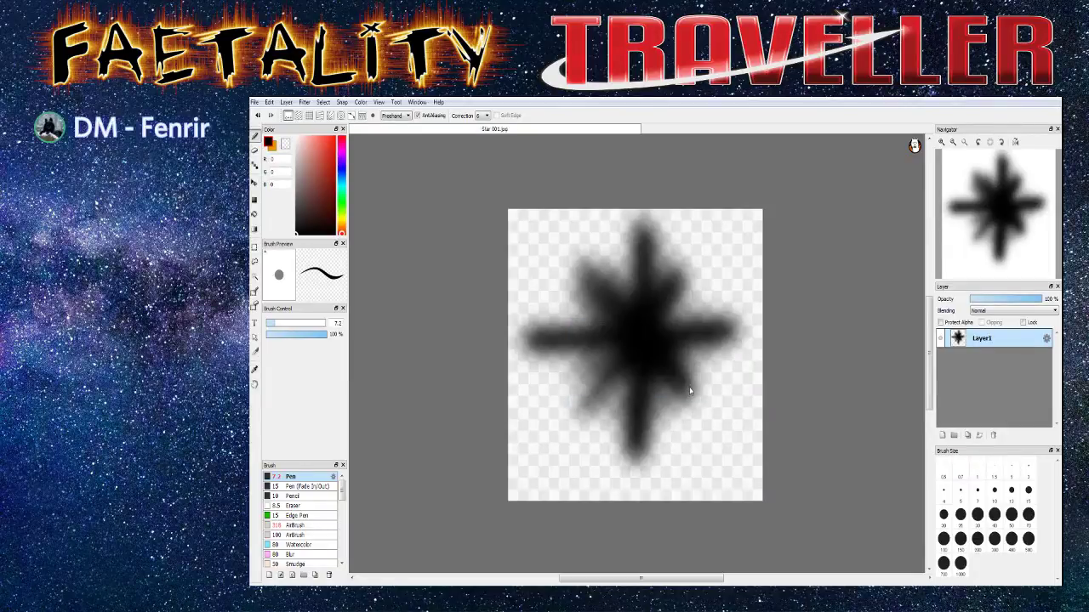
# Open and dismiss the brush image file chooser, and select the size 101 Star brush at the end of the brush list
pyautogui.click(282, 576)
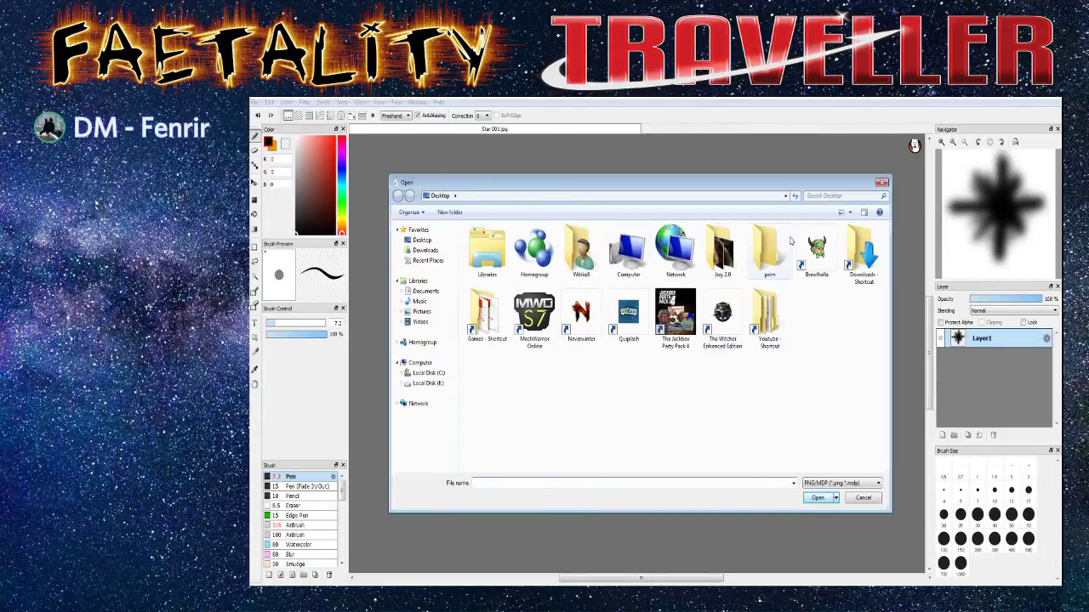
pyautogui.click(880, 183)
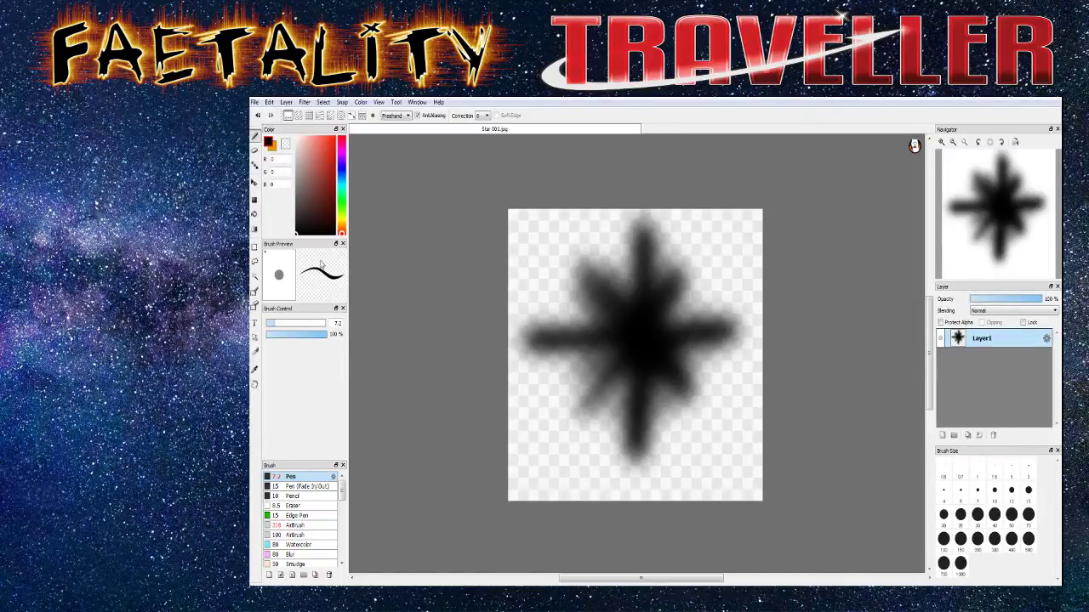
pyautogui.scroll(-2, 305, 529)
pyautogui.scroll(-5, 305, 529)
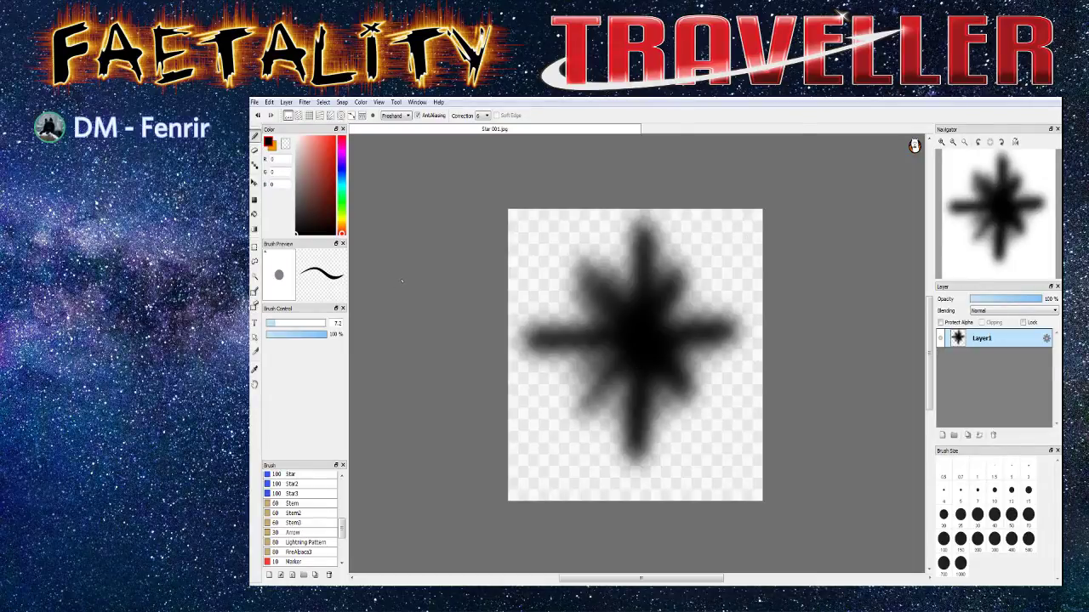
pyautogui.scroll(2, 401, 281)
pyautogui.scroll(-2, 401, 281)
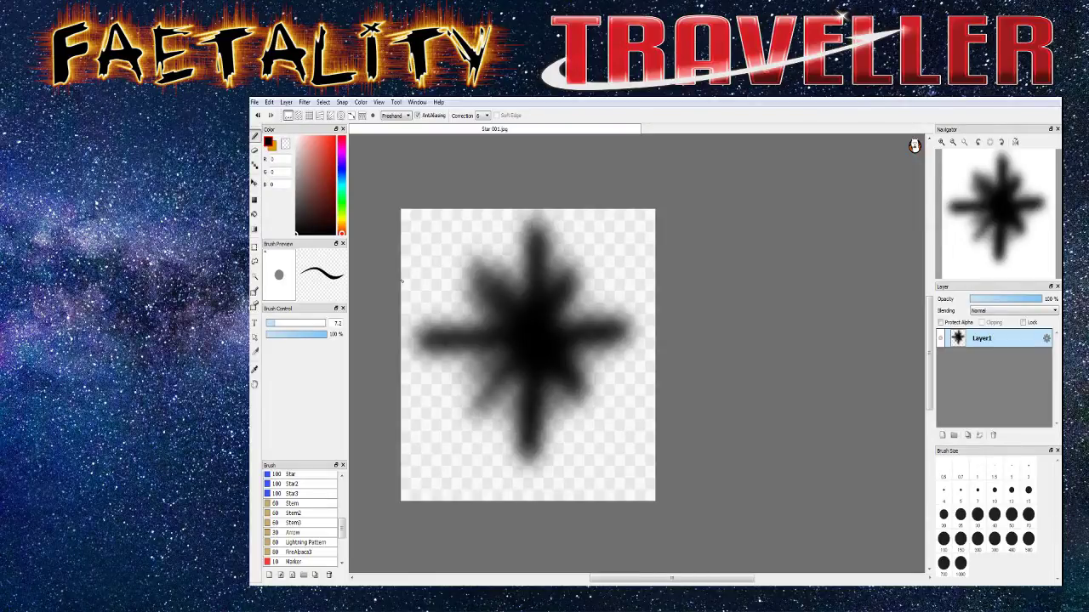
pyautogui.scroll(-3, 343, 539)
pyautogui.click(304, 564)
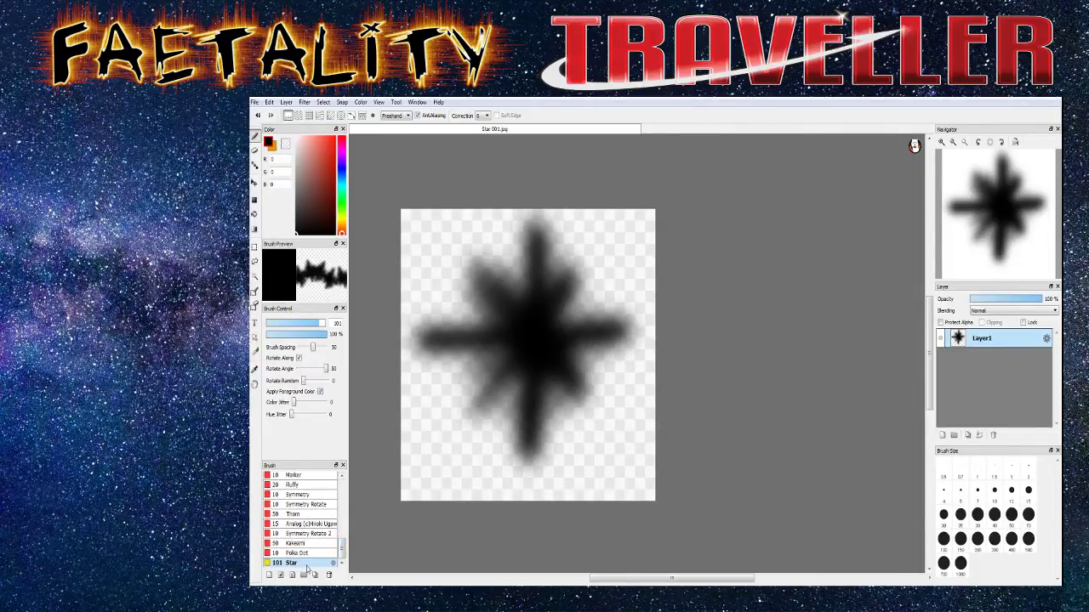
# Close the Star 001.jpg image and create a new 5000 by 5000 pixel image with a transparent background
pyautogui.rightClick(525, 132)
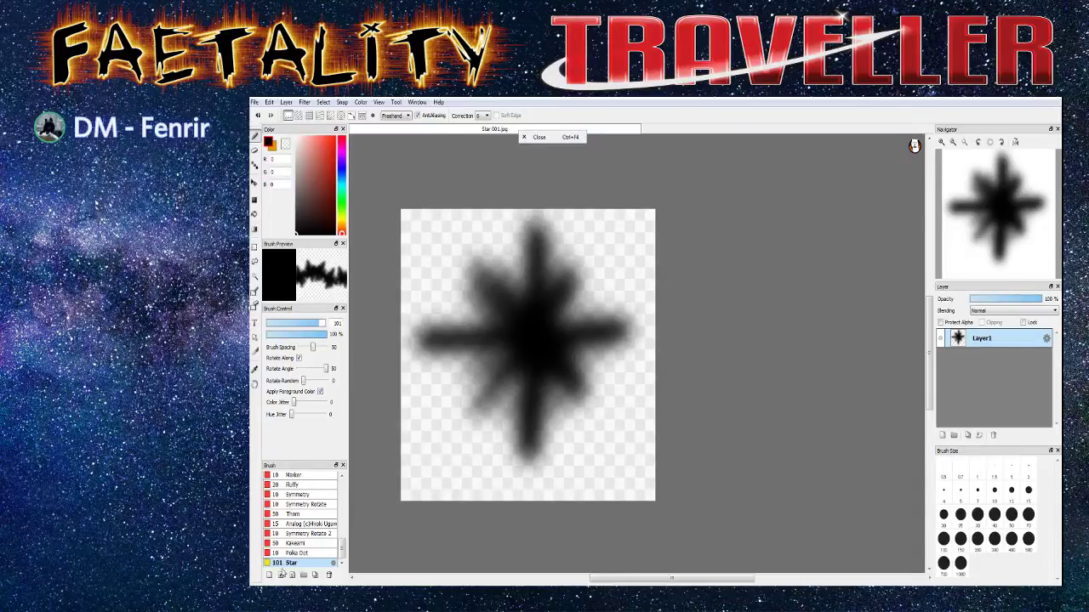
pyautogui.click(526, 138)
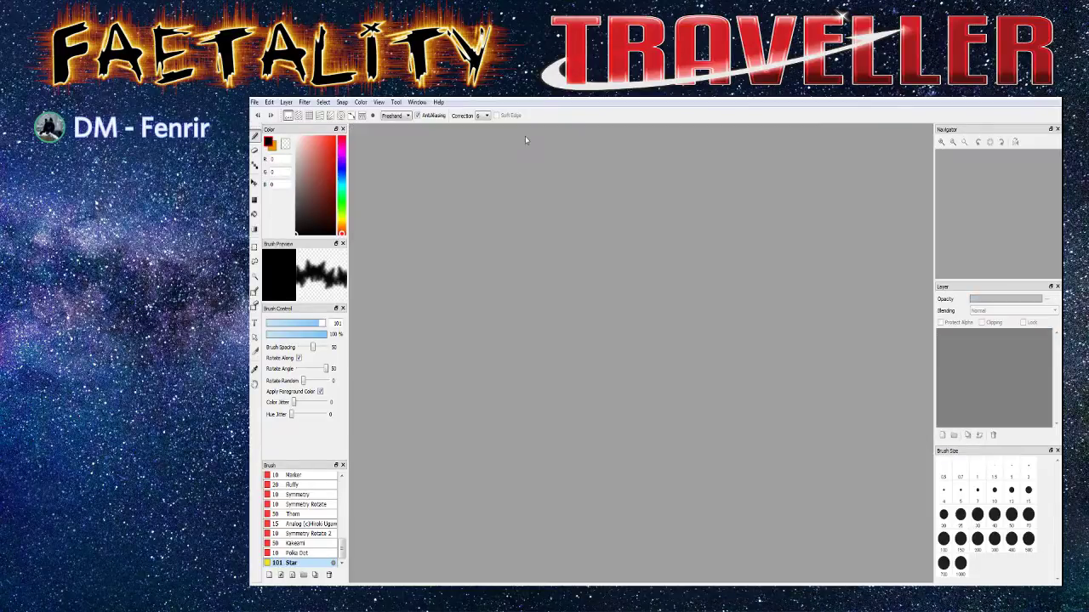
pyautogui.click(255, 103)
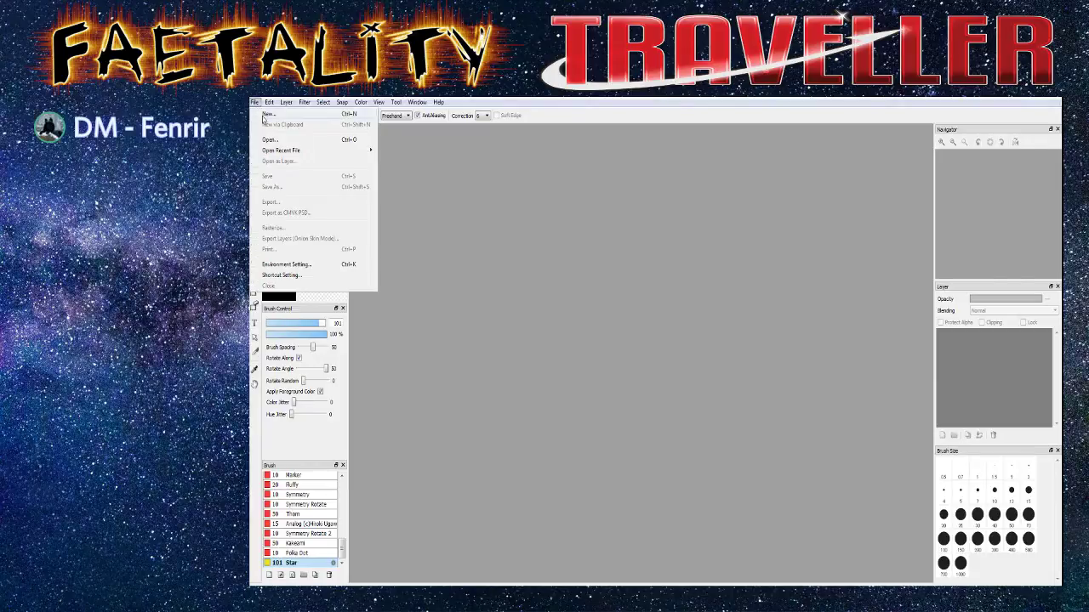
pyautogui.click(263, 113)
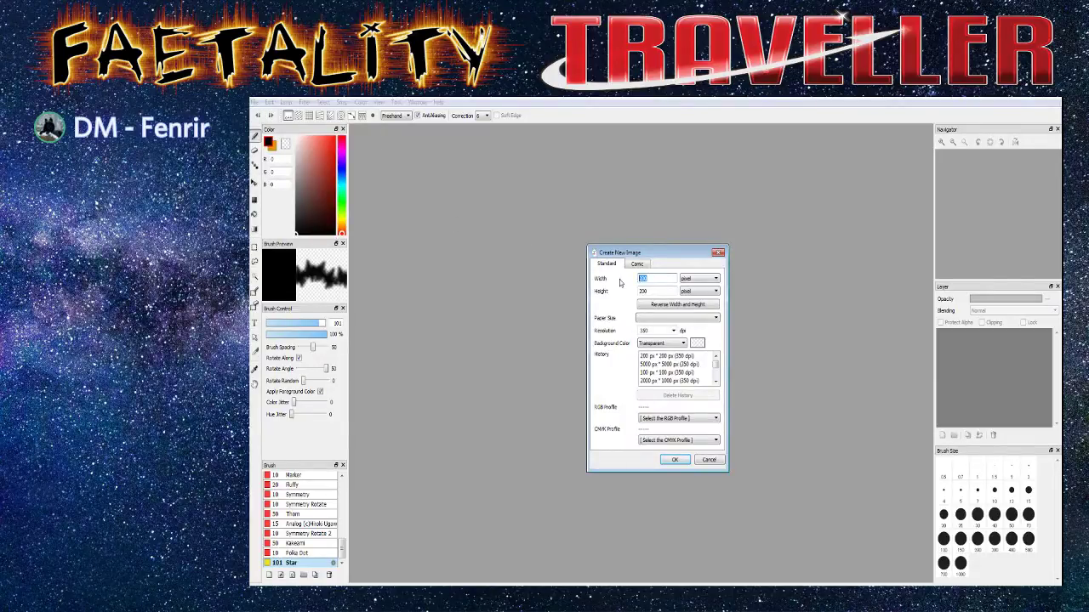
pyautogui.write('5000')
pyautogui.doubleClick(655, 293)
pyautogui.write('5')
pyautogui.click(677, 459)
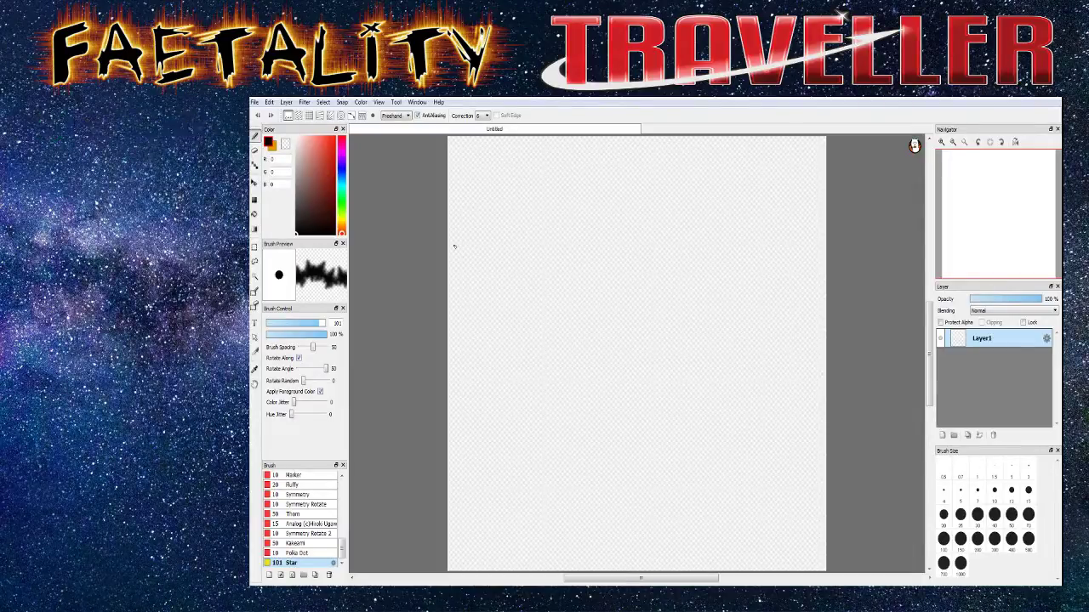
# Set the foreground colour to red (R 255, G 22, B 0), try a short Star brush stroke and undo it
pyautogui.moveTo(314, 168); pyautogui.dragTo(336, 138)
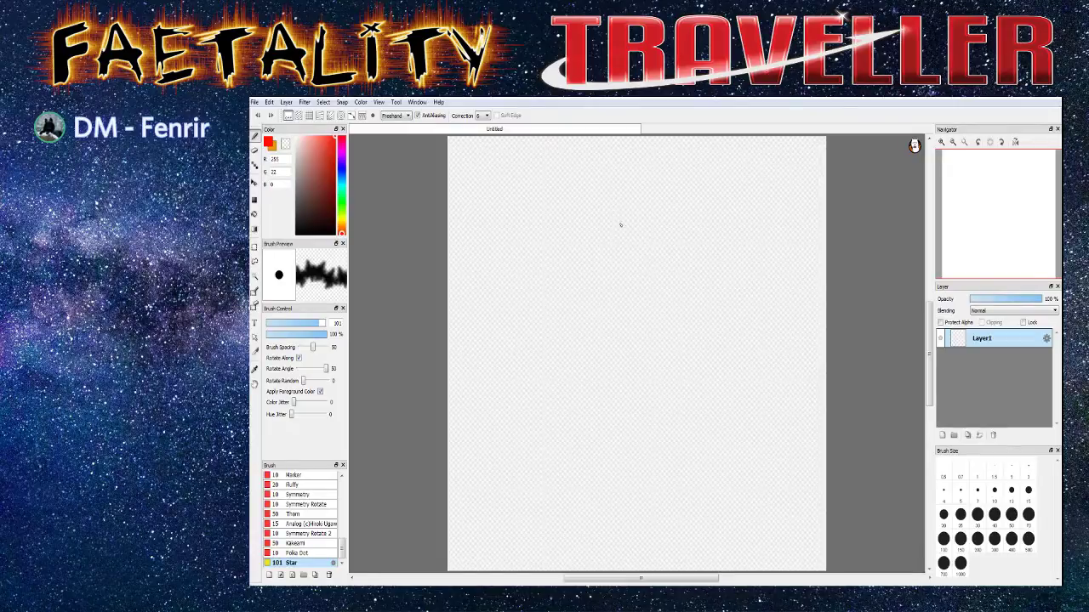
pyautogui.moveTo(608, 215); pyautogui.dragTo(661, 200)
pyautogui.hotkey('ctrl', 'z')
# Draw a large irregular closed outline across the canvas with the size 7.2 Pen and fill it with red using the Bucket tool
pyautogui.moveTo(341, 548); pyautogui.dragTo(341, 483)
pyautogui.click(293, 478)
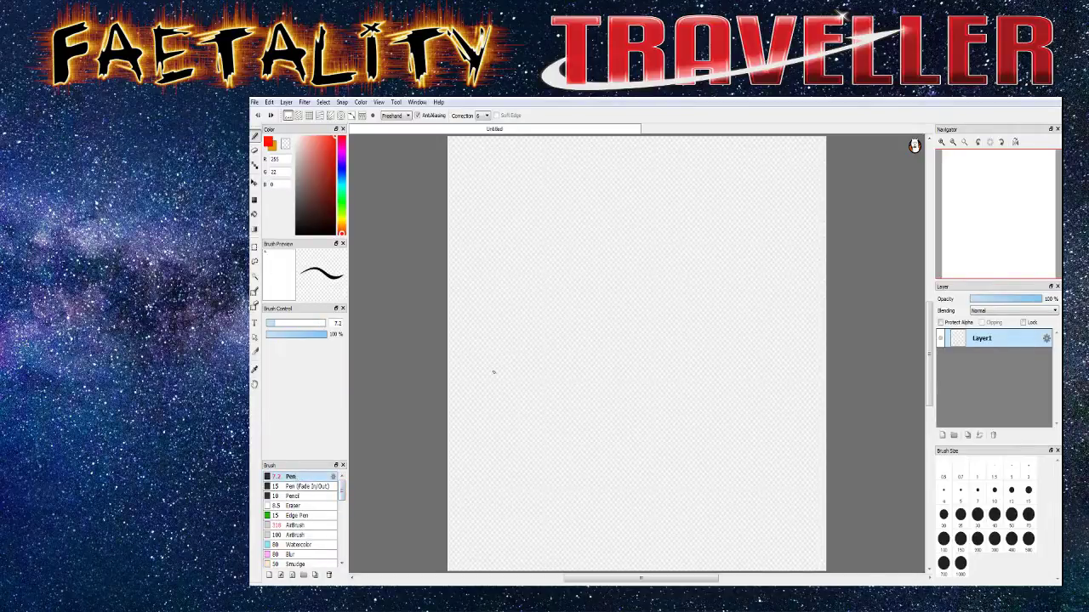
pyautogui.moveTo(551, 190)
pyautogui.mouseDown()
pyautogui.moveTo(602, 169)
pyautogui.moveTo(772, 222)
pyautogui.moveTo(806, 287)
pyautogui.moveTo(790, 342)
pyautogui.moveTo(808, 449)
pyautogui.moveTo(782, 480)
pyautogui.moveTo(746, 489)
pyautogui.moveTo(694, 472)
pyautogui.moveTo(617, 513)
pyautogui.moveTo(584, 515)
pyautogui.moveTo(550, 494)
pyautogui.moveTo(475, 371)
pyautogui.moveTo(471, 343)
pyautogui.moveTo(495, 239)
pyautogui.moveTo(548, 197)
pyautogui.mouseUp()
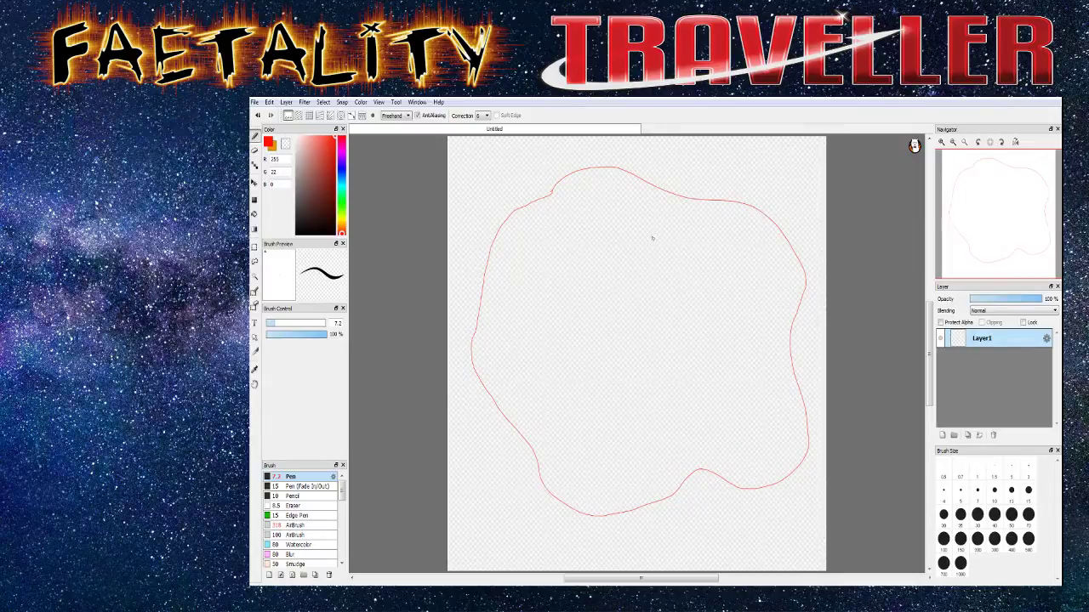
pyautogui.click(253, 214)
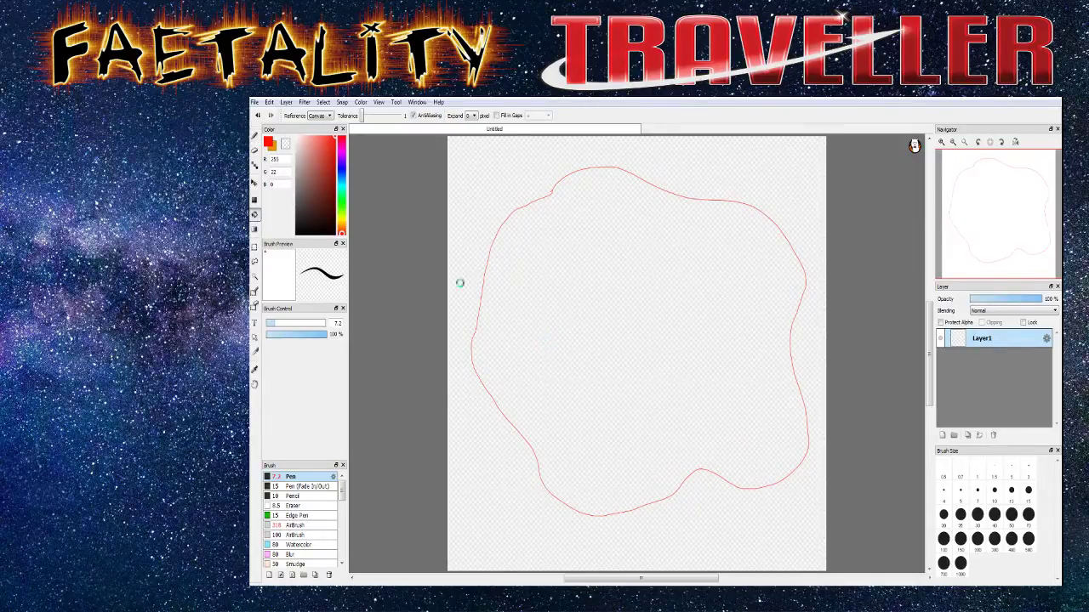
pyautogui.click(485, 296)
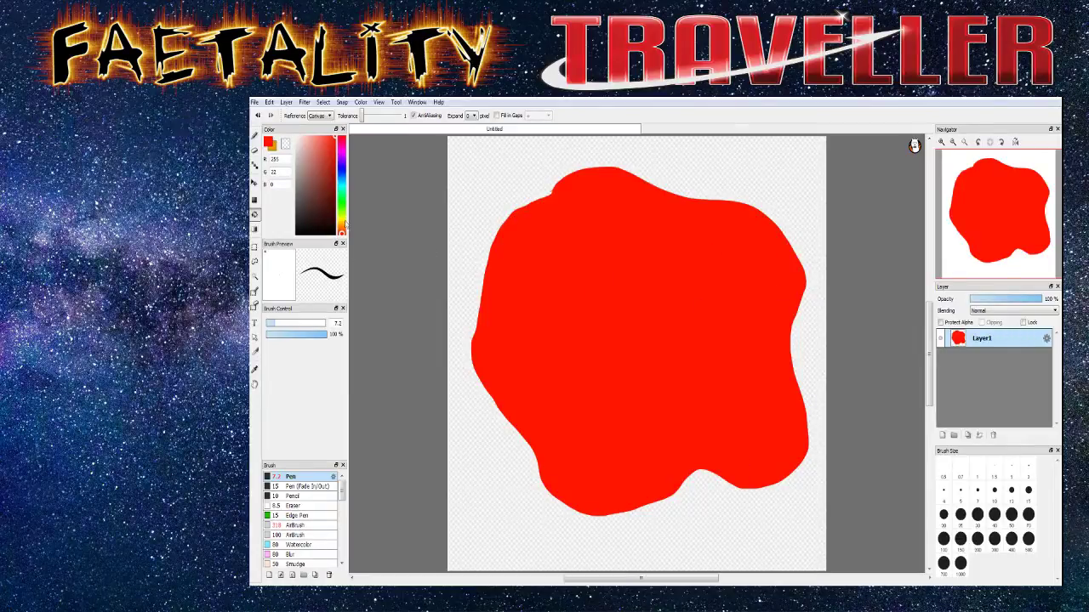
# Set the Eraser size to about 48, carve a curved border separating the red shape's upper bump, and trim the corner at its right end
pyautogui.click(255, 151)
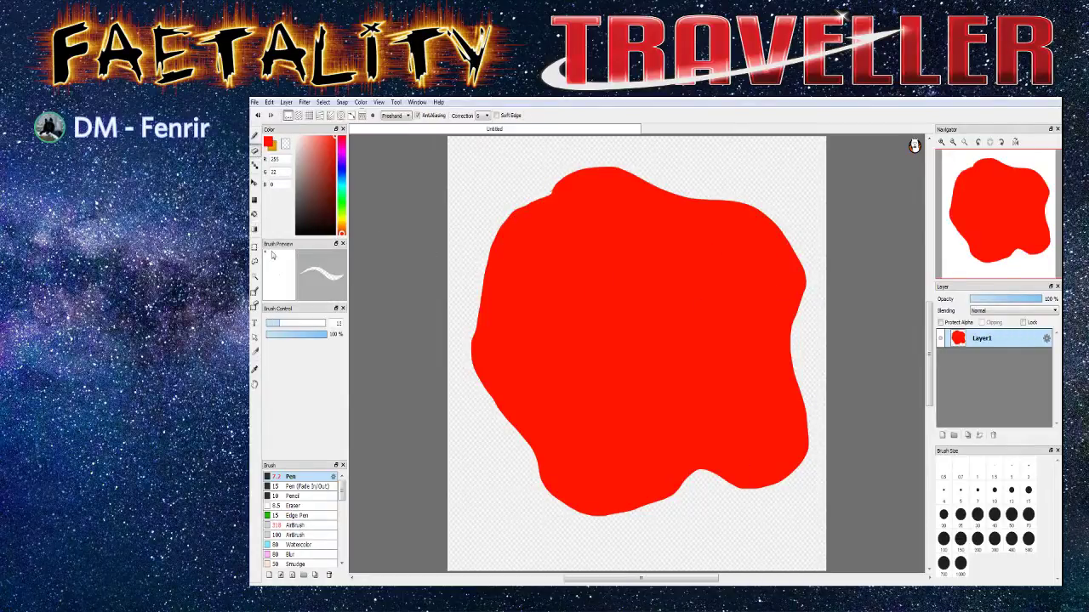
pyautogui.moveTo(276, 324); pyautogui.dragTo(313, 335)
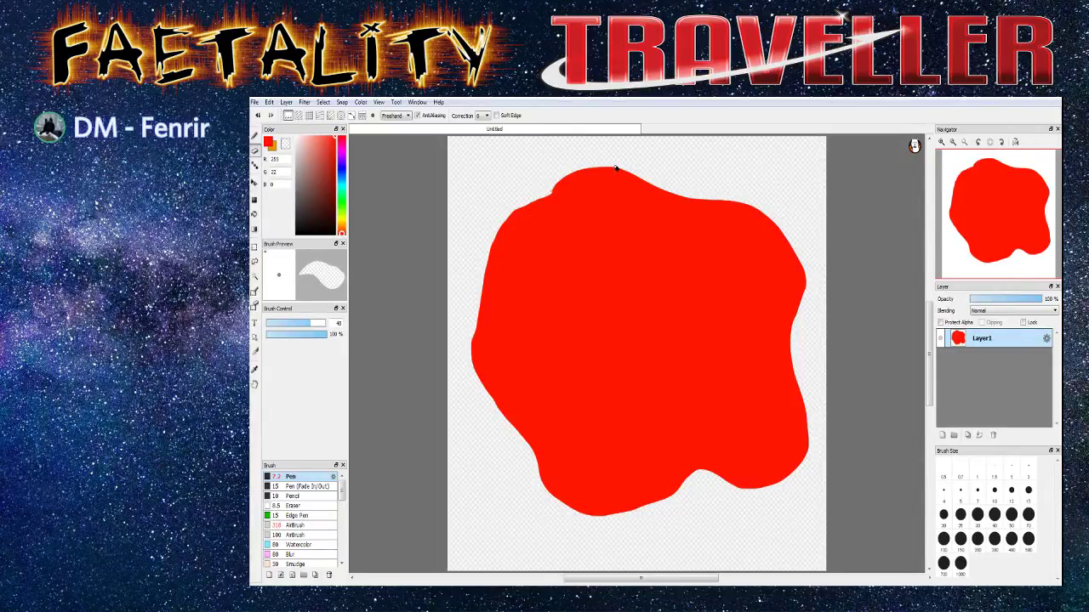
pyautogui.scroll(3, 614, 168)
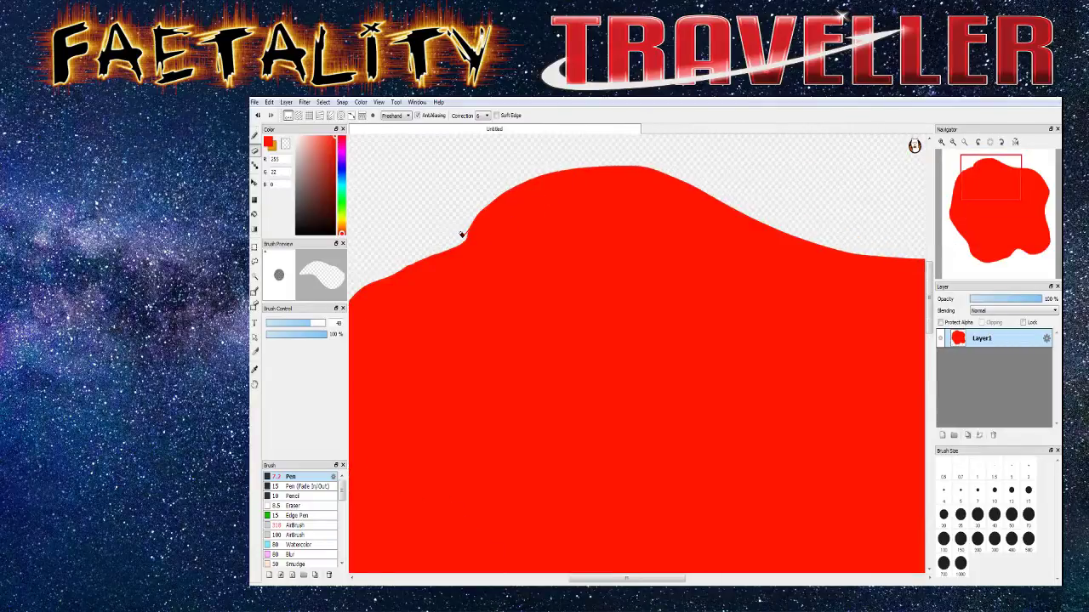
pyautogui.moveTo(468, 253)
pyautogui.mouseDown()
pyautogui.moveTo(521, 302)
pyautogui.moveTo(588, 314)
pyautogui.moveTo(760, 304)
pyautogui.moveTo(781, 289)
pyautogui.moveTo(777, 235)
pyautogui.mouseUp()
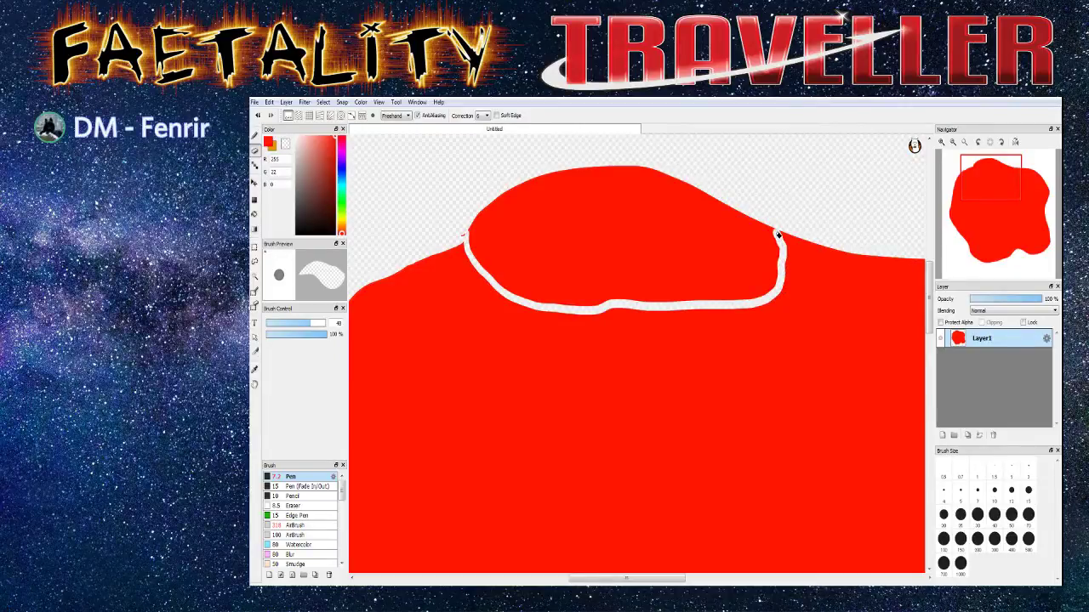
pyautogui.scroll(-3, 685, 240)
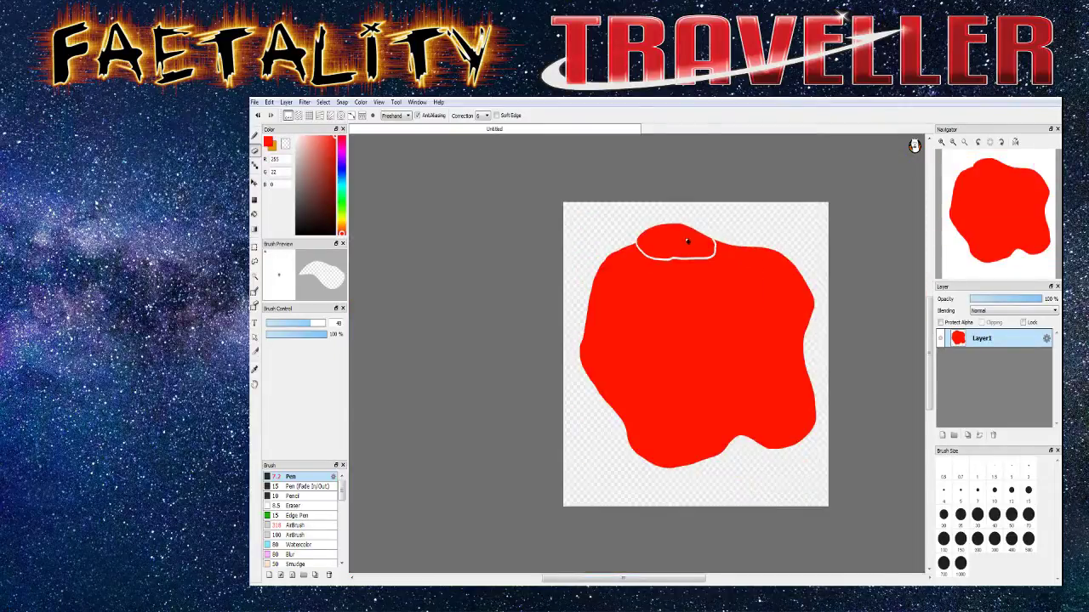
pyautogui.scroll(5, 685, 240)
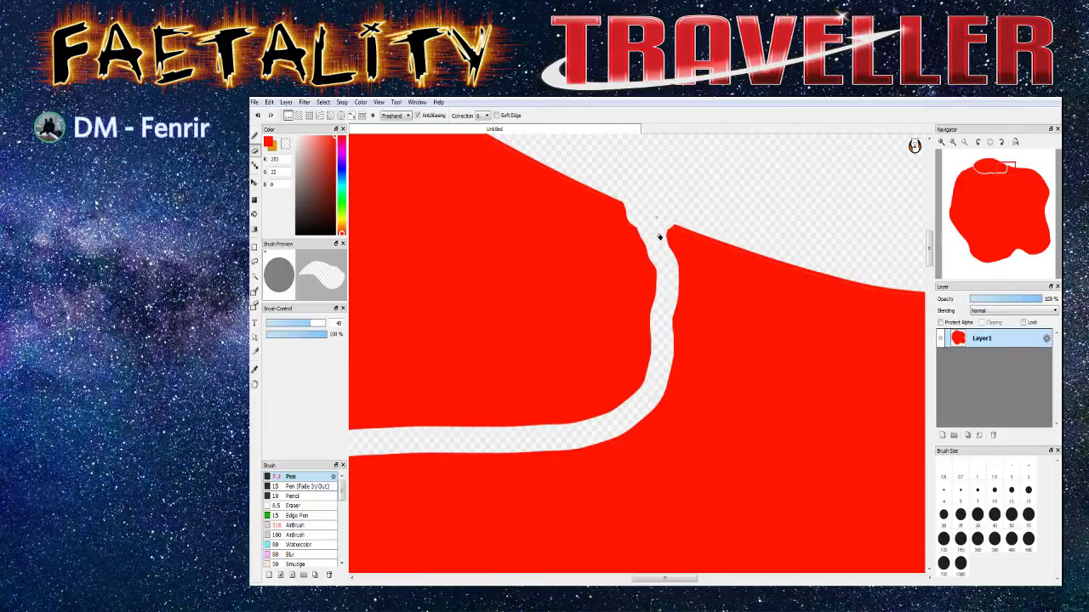
pyautogui.moveTo(669, 221)
pyautogui.mouseDown()
pyautogui.moveTo(659, 255)
pyautogui.moveTo(712, 233)
pyautogui.mouseUp()
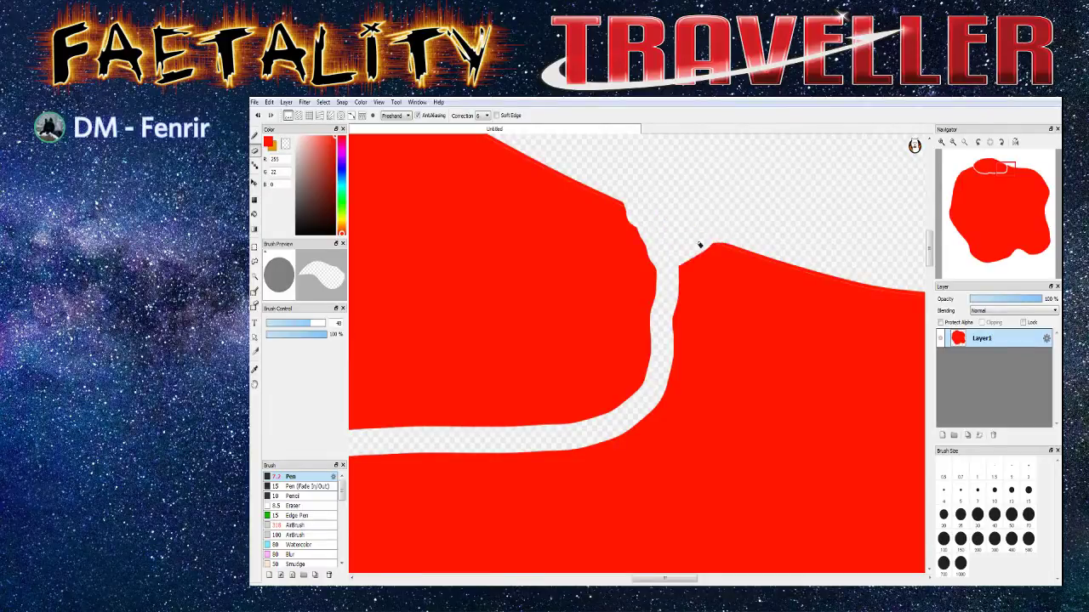
# Erase a second curved border enclosing a small region along the upper edge, directly right of the separated bump
pyautogui.scroll(-4, 687, 247)
pyautogui.scroll(2, 718, 267)
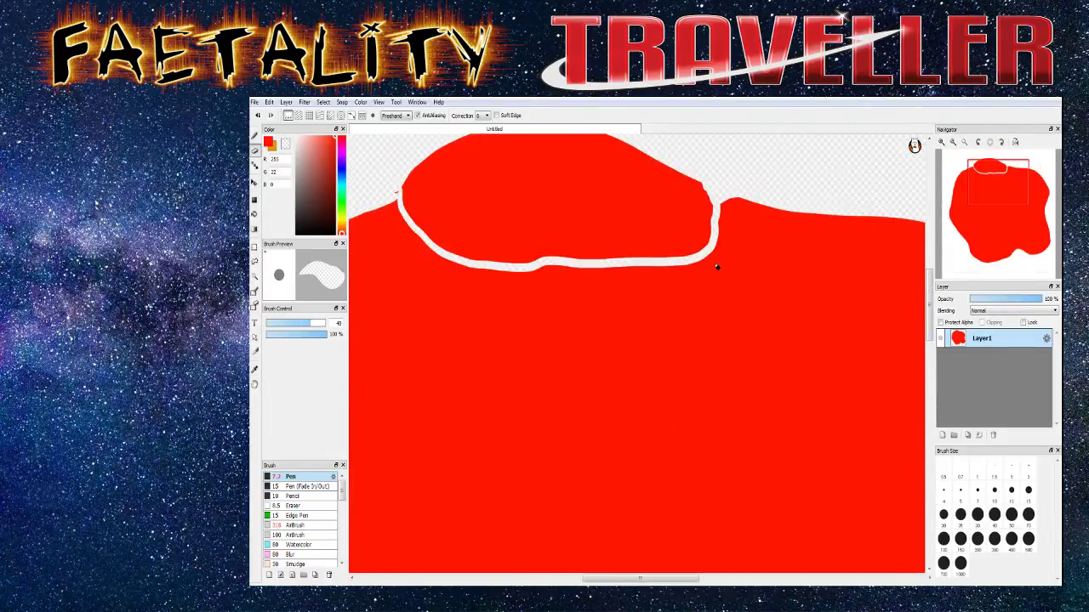
pyautogui.scroll(-3, 718, 267)
pyautogui.scroll(2, 714, 263)
pyautogui.moveTo(716, 266)
pyautogui.mouseDown()
pyautogui.moveTo(740, 278)
pyautogui.moveTo(791, 238)
pyautogui.mouseUp()
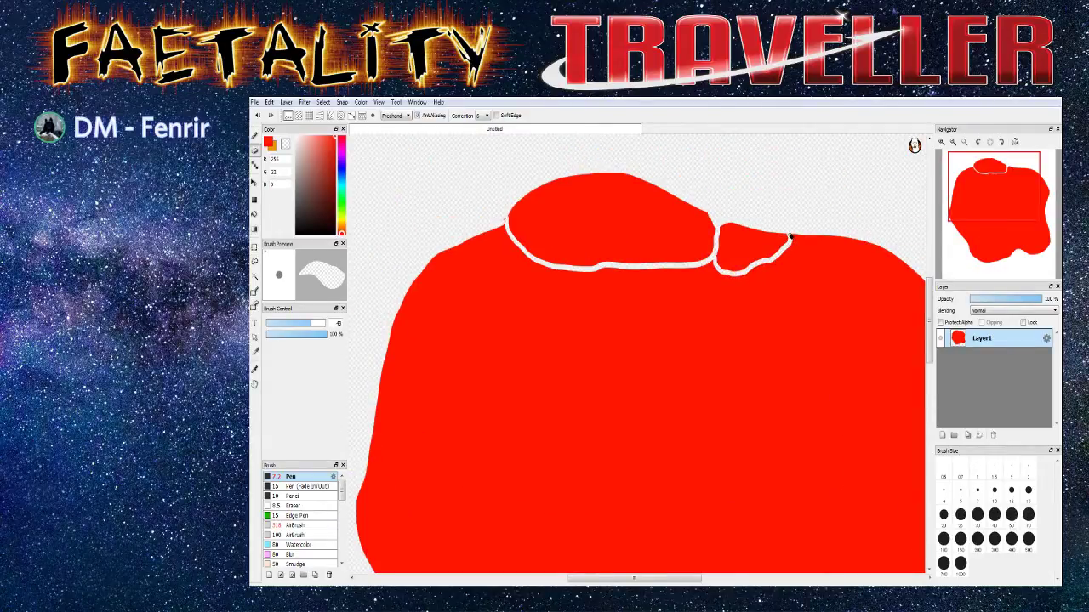
pyautogui.scroll(-3, 791, 237)
pyautogui.scroll(2, 776, 267)
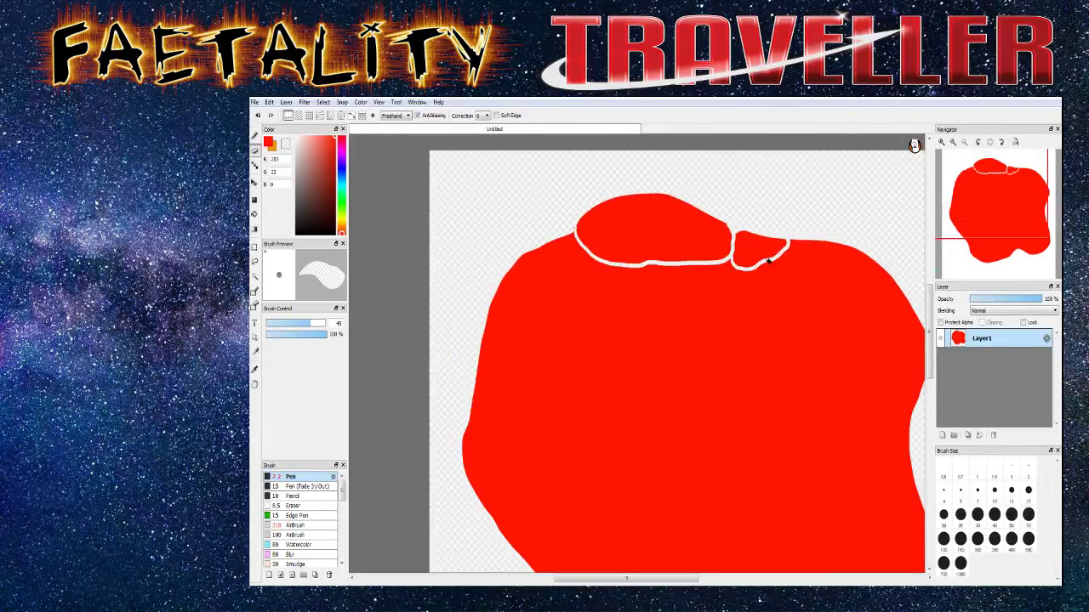
# Erase a wavy border from the small upper-edge region down to the right edge, enclosing the landmass's upper-right corner
pyautogui.scroll(-3, 811, 294)
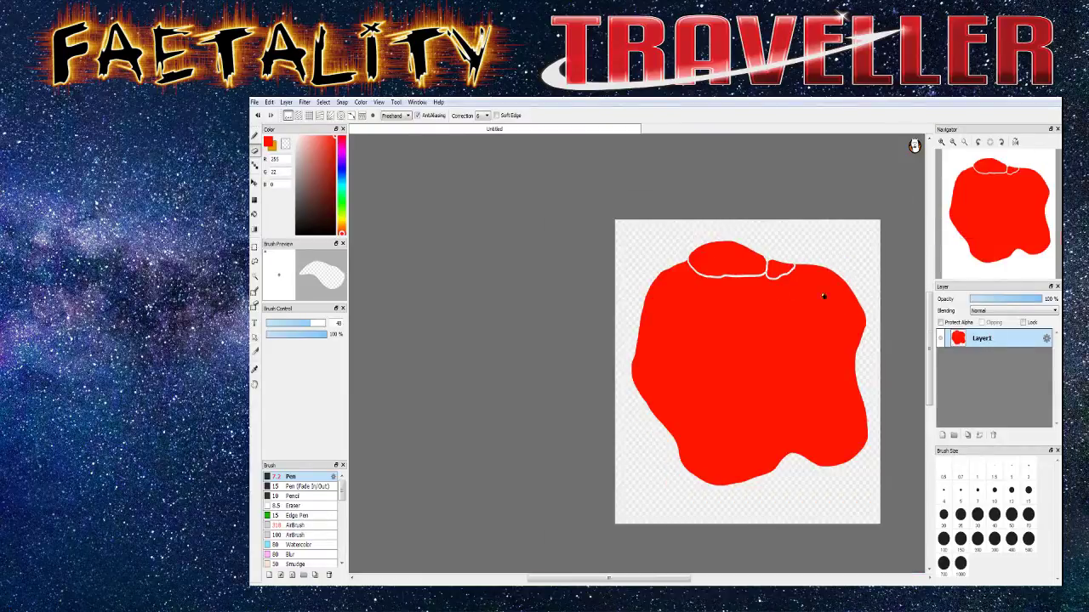
pyautogui.scroll(3, 709, 250)
pyautogui.moveTo(706, 243)
pyautogui.mouseDown()
pyautogui.moveTo(714, 264)
pyautogui.moveTo(770, 292)
pyautogui.moveTo(831, 347)
pyautogui.moveTo(846, 332)
pyautogui.moveTo(861, 336)
pyautogui.mouseUp()
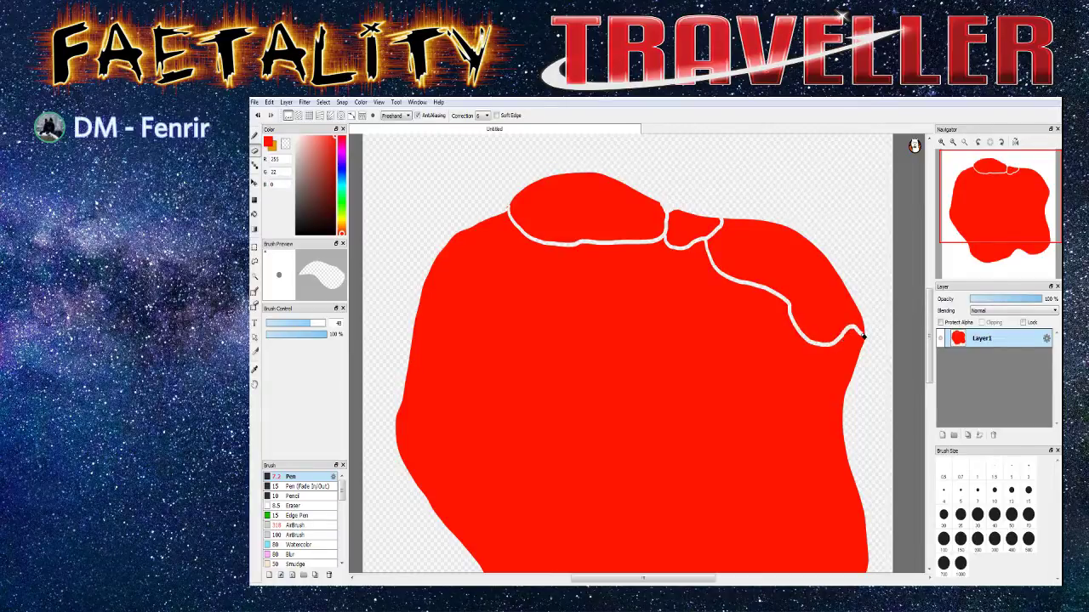
# Erase a curved border enclosing a narrow vertical region along the middle of the landmass's right edge
pyautogui.scroll(-3, 825, 359)
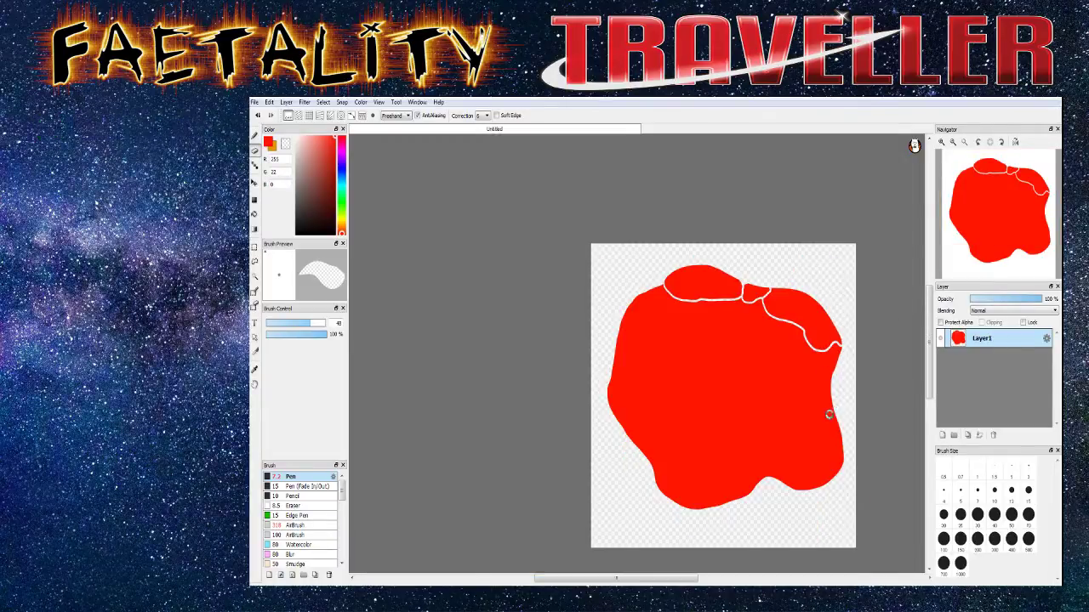
pyautogui.scroll(3, 795, 352)
pyautogui.scroll(2, 833, 341)
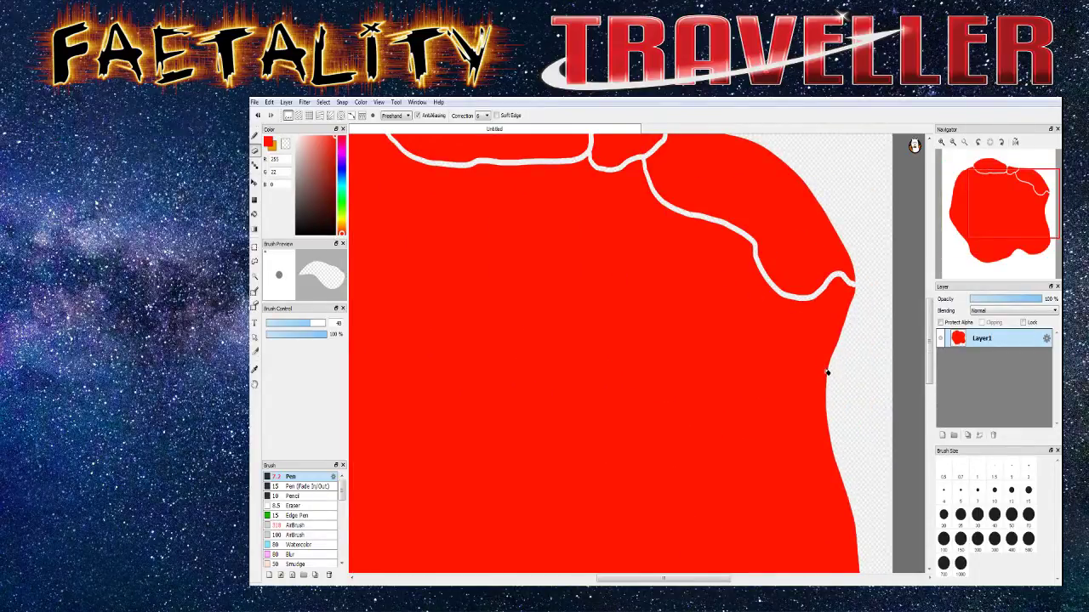
pyautogui.moveTo(827, 369)
pyautogui.mouseDown()
pyautogui.moveTo(781, 379)
pyautogui.moveTo(784, 409)
pyautogui.moveTo(803, 478)
pyautogui.moveTo(825, 510)
pyautogui.moveTo(856, 519)
pyautogui.mouseUp()
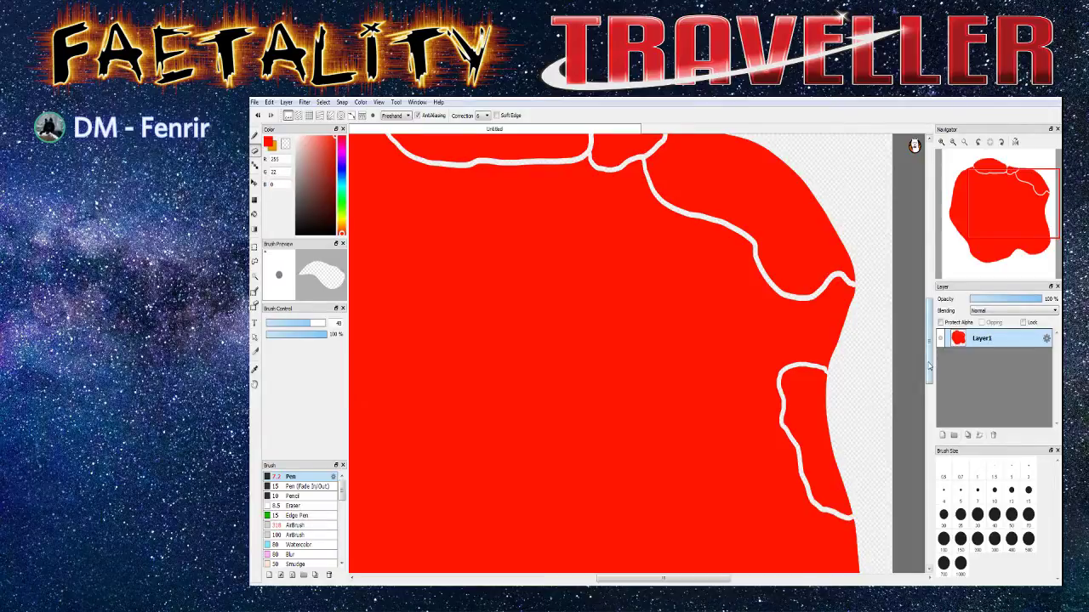
# Erase a wavy border from the narrow right-edge region to the notch in the lower edge, separating the lower-right lobe
pyautogui.scroll(-5, 899, 381)
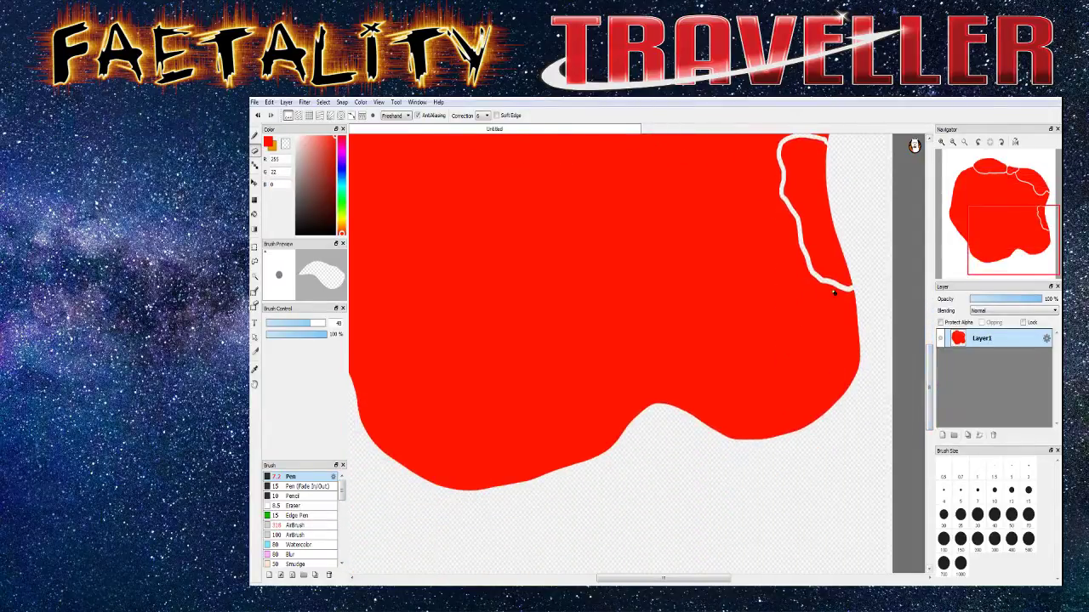
pyautogui.scroll(1, 821, 298)
pyautogui.moveTo(825, 283)
pyautogui.mouseDown()
pyautogui.moveTo(780, 372)
pyautogui.moveTo(698, 399)
pyautogui.moveTo(665, 433)
pyautogui.moveTo(600, 435)
pyautogui.moveTo(571, 466)
pyautogui.mouseUp()
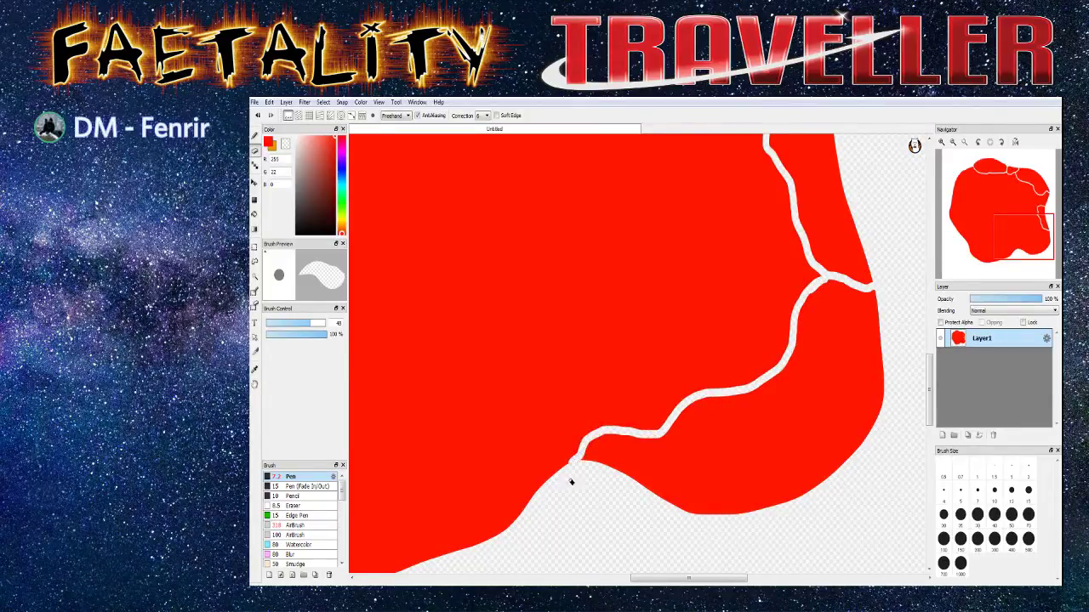
# Try one border across the bottom lobe and undo it, replacing it with two borders that split the lobe into adjoining regions
pyautogui.scroll(-3, 563, 481)
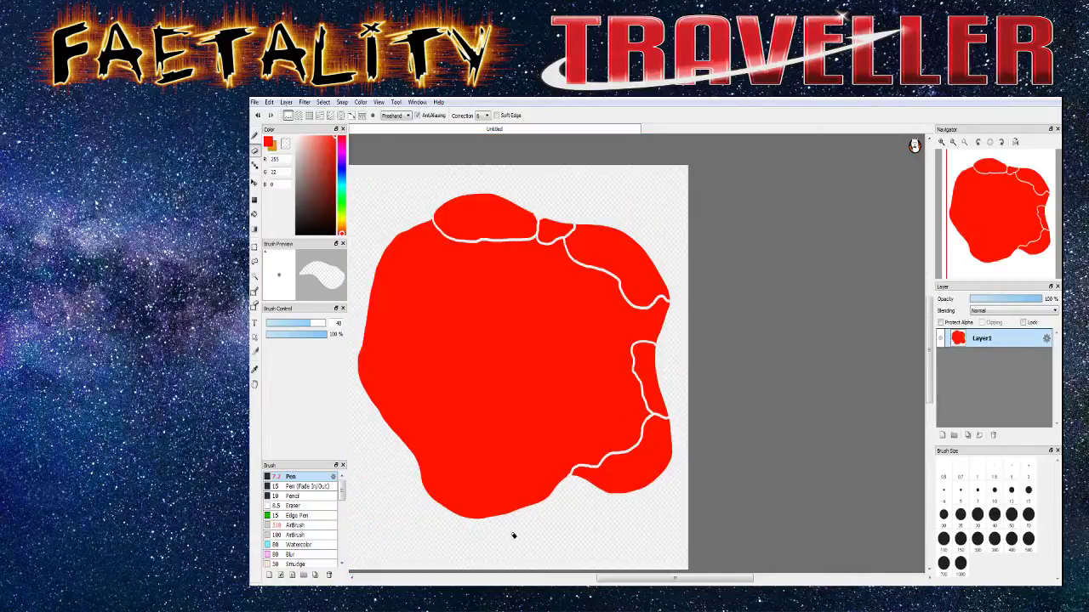
pyautogui.scroll(3, 457, 537)
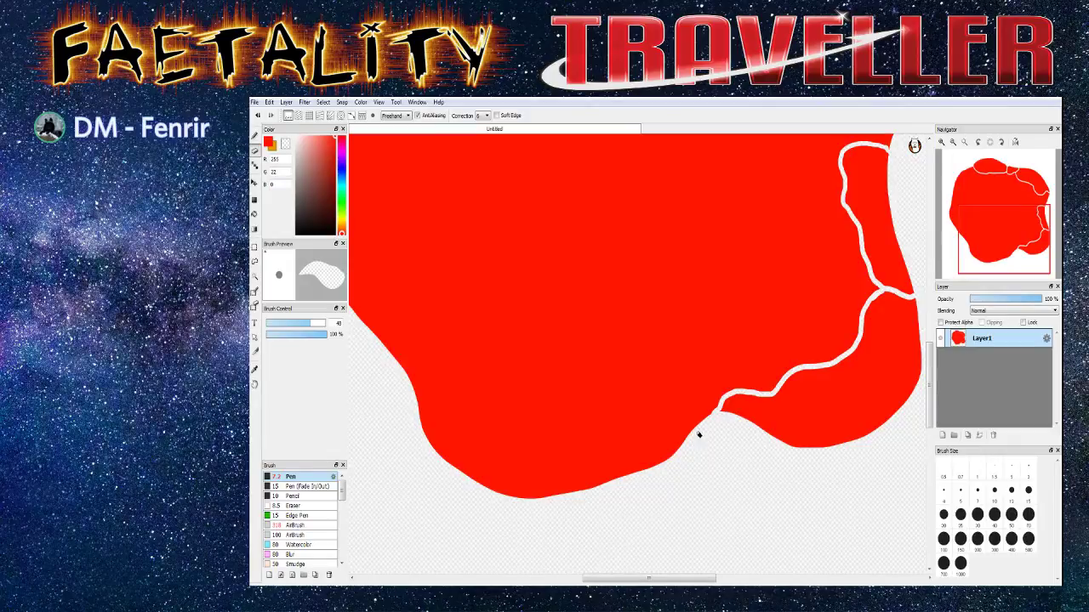
pyautogui.moveTo(704, 423)
pyautogui.mouseDown()
pyautogui.moveTo(657, 426)
pyautogui.moveTo(610, 412)
pyautogui.moveTo(561, 422)
pyautogui.moveTo(482, 393)
pyautogui.moveTo(426, 413)
pyautogui.mouseUp()
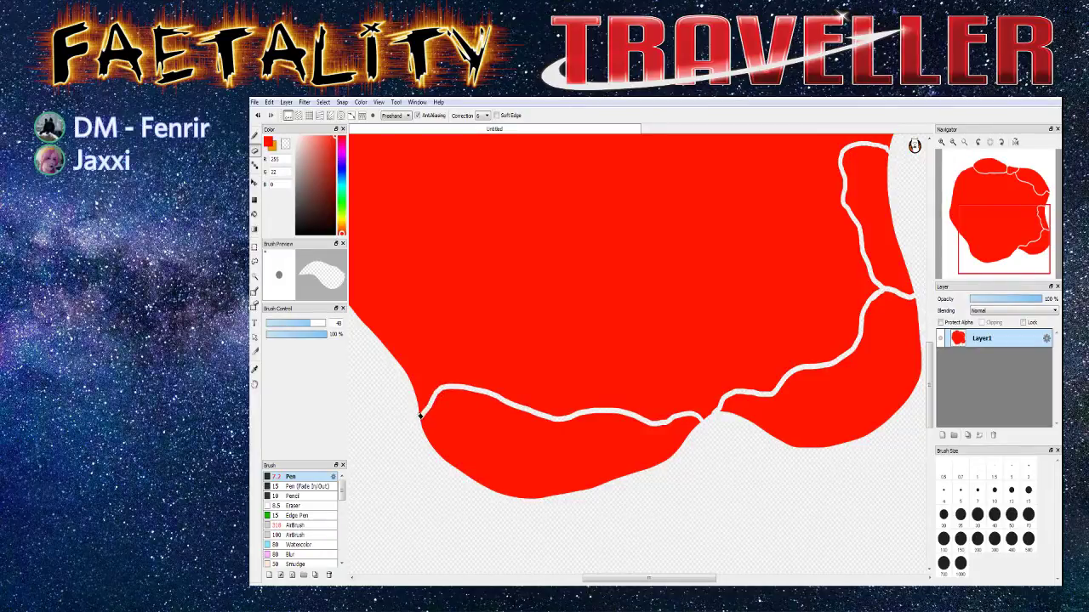
pyautogui.hotkey('ctrl', 'z')
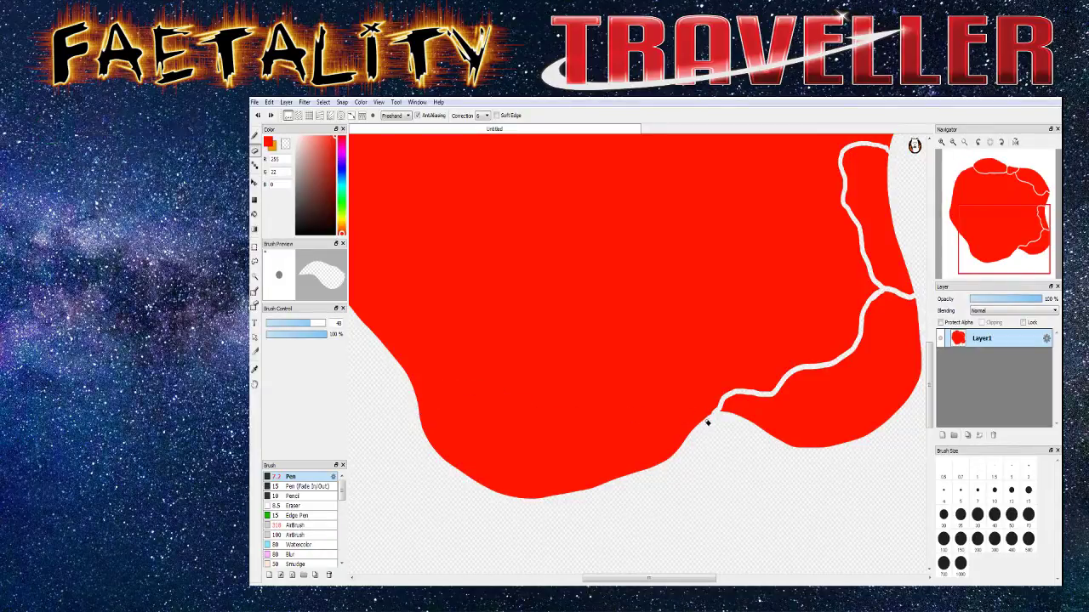
pyautogui.moveTo(710, 420)
pyautogui.mouseDown()
pyautogui.moveTo(661, 410)
pyautogui.moveTo(631, 428)
pyautogui.moveTo(558, 426)
pyautogui.moveTo(536, 491)
pyautogui.mouseUp()
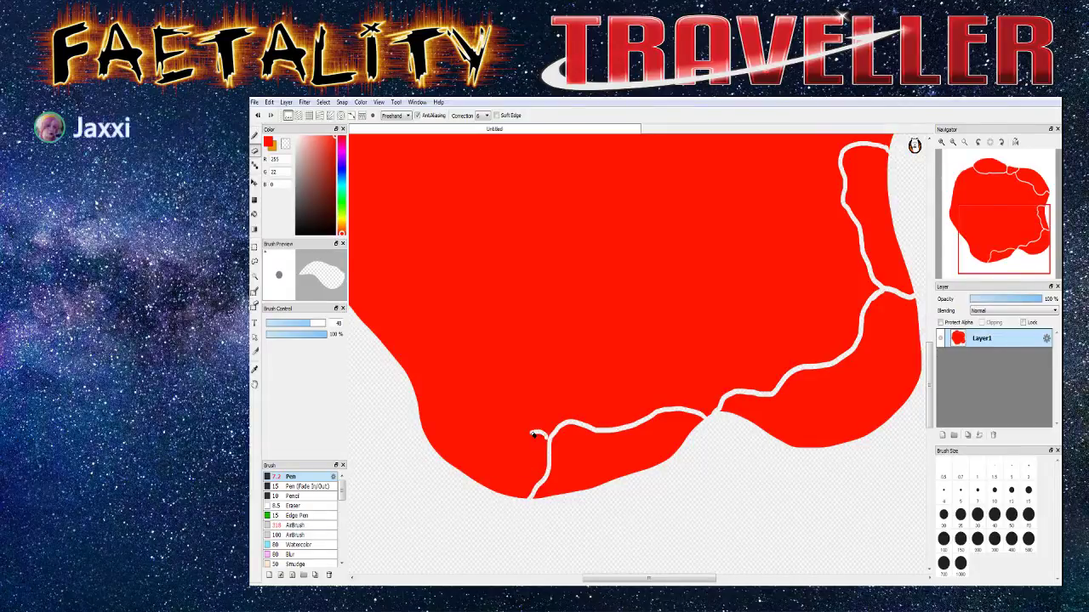
pyautogui.moveTo(547, 439)
pyautogui.mouseDown()
pyautogui.moveTo(491, 403)
pyautogui.moveTo(413, 402)
pyautogui.mouseUp()
# Erase a curved border enclosing a region on the lower-left edge, directly above the left part of the bottom lobe
pyautogui.moveTo(621, 577); pyautogui.dragTo(563, 576)
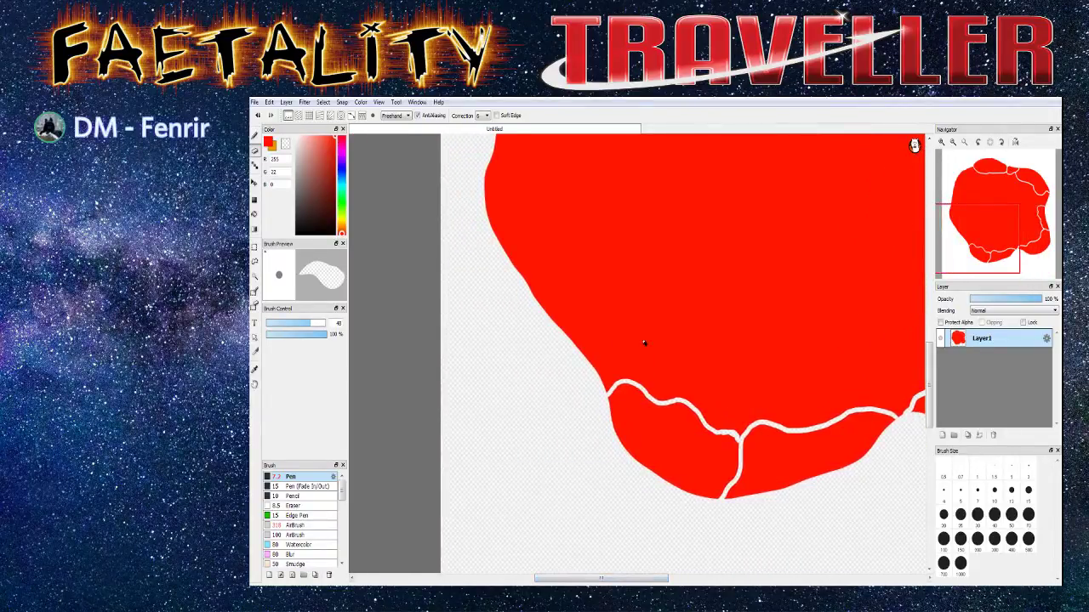
pyautogui.scroll(-2, 646, 365)
pyautogui.scroll(-1, 655, 202)
pyautogui.scroll(3, 660, 180)
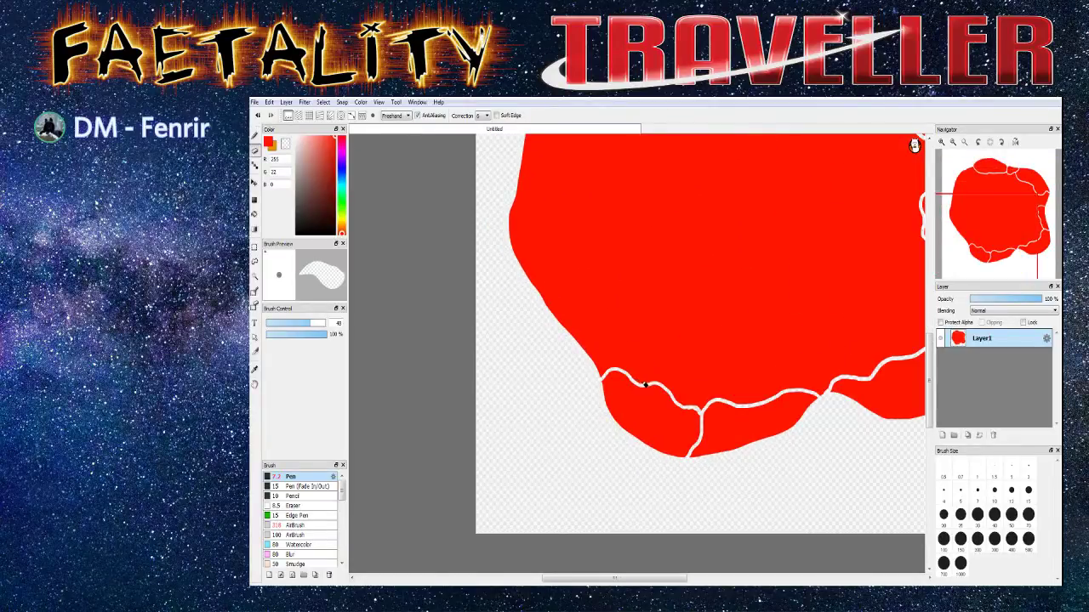
pyautogui.moveTo(651, 366); pyautogui.dragTo(650, 383)
pyautogui.moveTo(648, 341)
pyautogui.mouseDown()
pyautogui.moveTo(626, 318)
pyautogui.moveTo(570, 301)
pyautogui.moveTo(561, 312)
pyautogui.mouseUp()
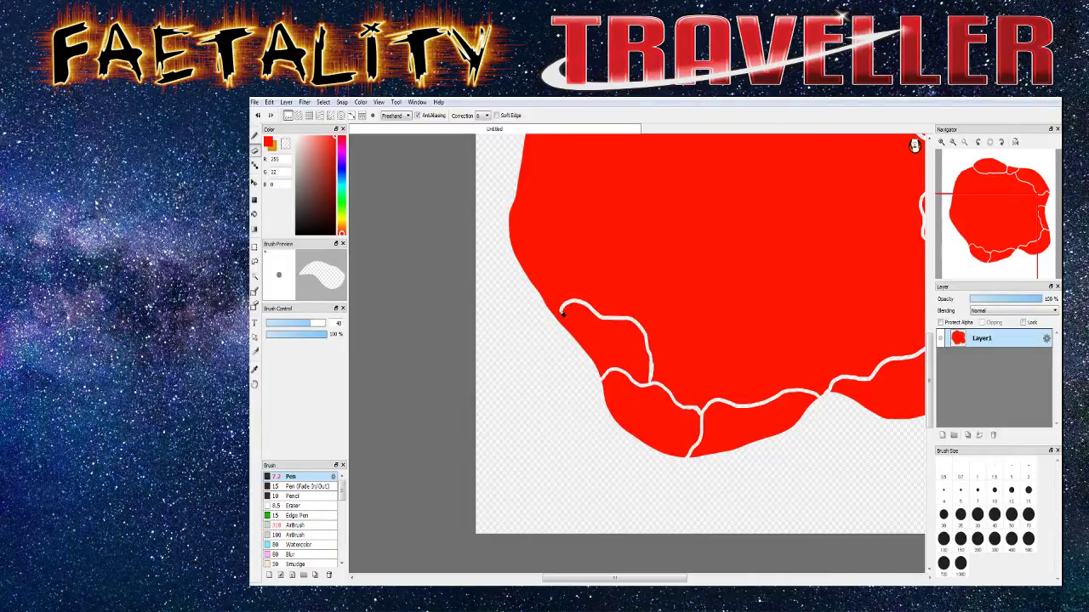
# Erase a wavy border from the lower-left region up to the left edge, enclosing the landmass's leftmost bulge
pyautogui.scroll(-3, 553, 317)
pyautogui.scroll(4, 544, 315)
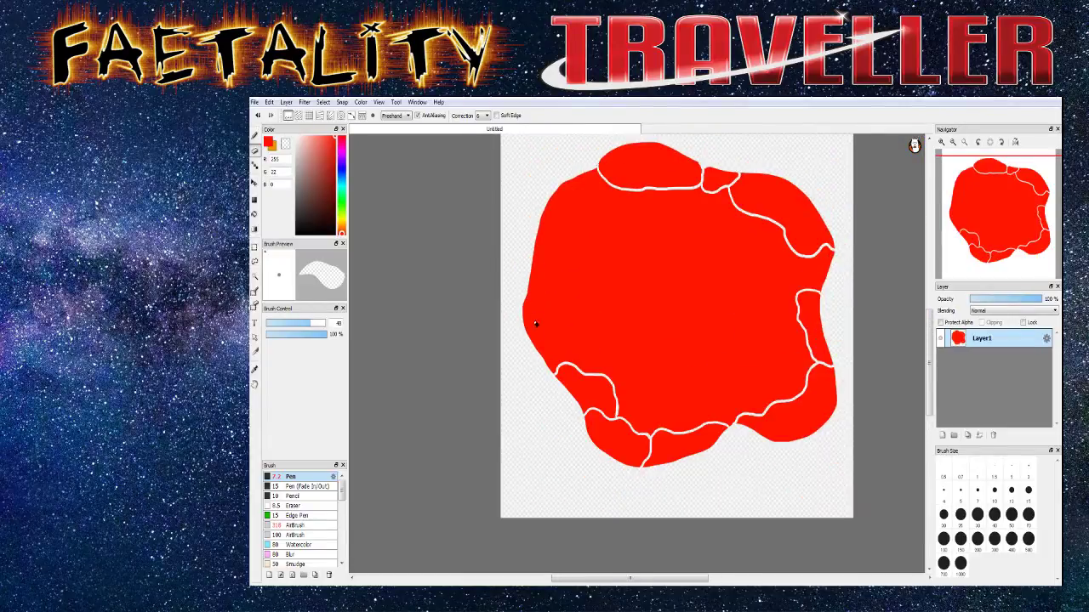
pyautogui.moveTo(592, 376)
pyautogui.mouseDown()
pyautogui.moveTo(582, 325)
pyautogui.moveTo(532, 290)
pyautogui.mouseUp()
# Erase three successive borders up the landmass's left side, the last enclosing the upper-left corner and joining the separated upper bump
pyautogui.scroll(-3, 511, 295)
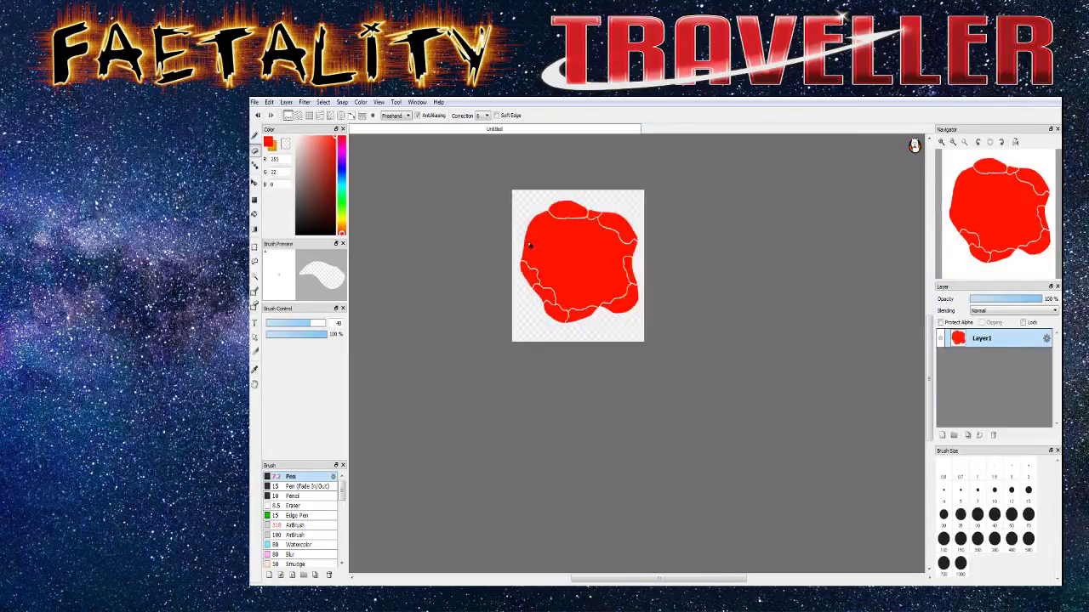
pyautogui.scroll(3, 530, 255)
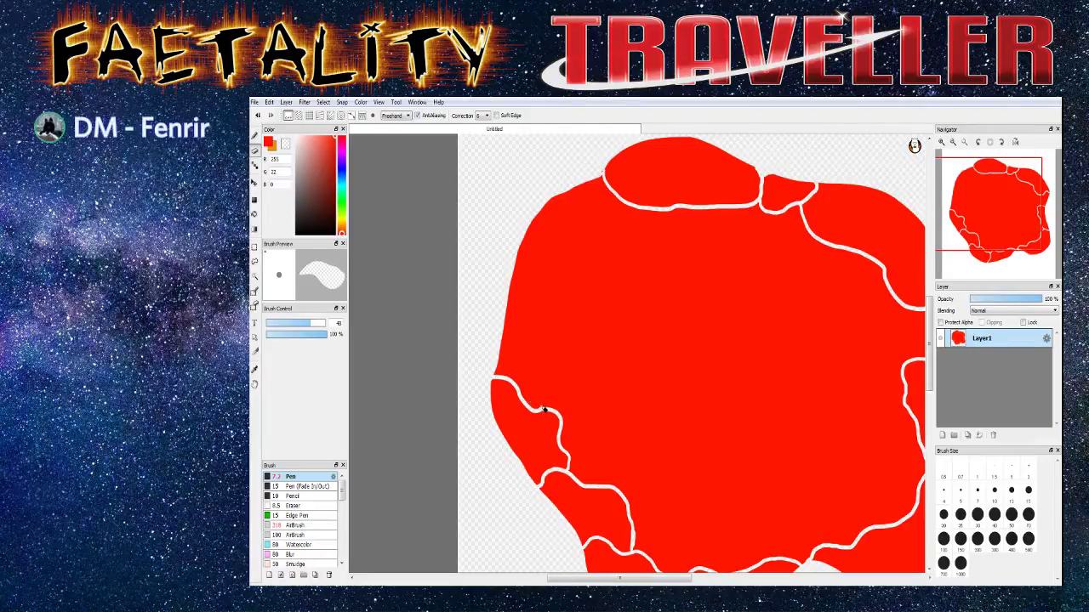
pyautogui.moveTo(541, 386)
pyautogui.mouseDown()
pyautogui.moveTo(521, 350)
pyautogui.moveTo(507, 351)
pyautogui.mouseUp()
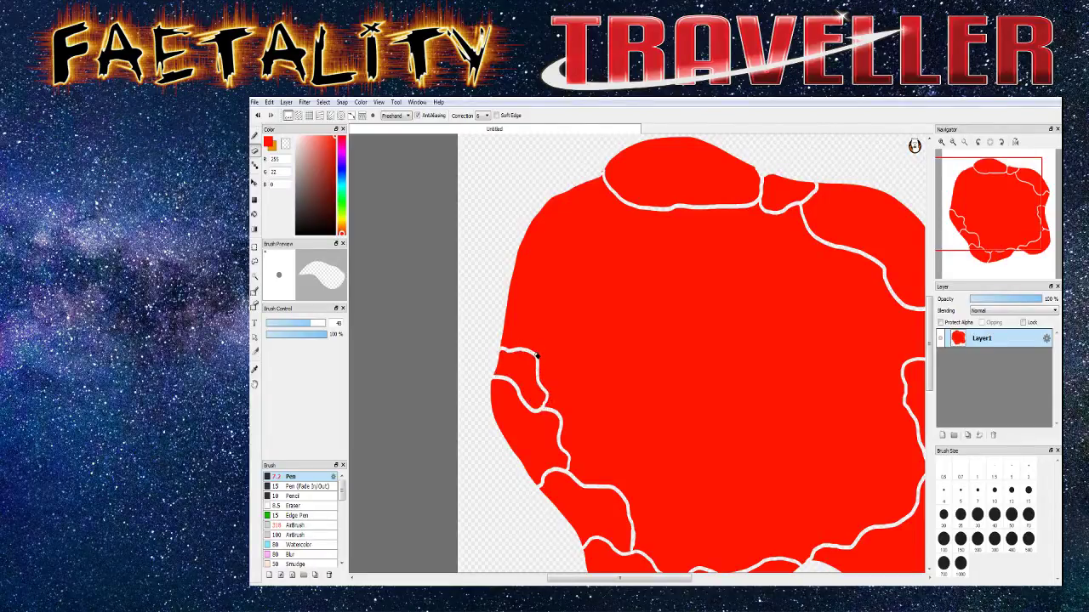
pyautogui.moveTo(540, 348)
pyautogui.mouseDown()
pyautogui.moveTo(544, 283)
pyautogui.moveTo(516, 254)
pyautogui.mouseUp()
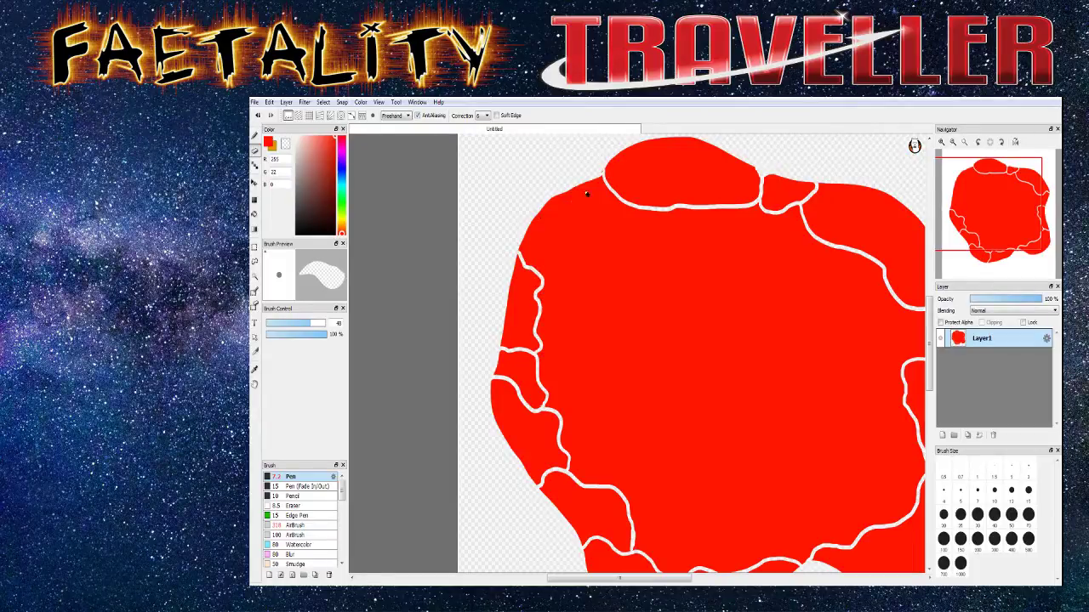
pyautogui.moveTo(631, 207)
pyautogui.mouseDown()
pyautogui.moveTo(617, 223)
pyautogui.moveTo(561, 234)
pyautogui.moveTo(544, 271)
pyautogui.mouseUp()
pyautogui.scroll(-4, 541, 274)
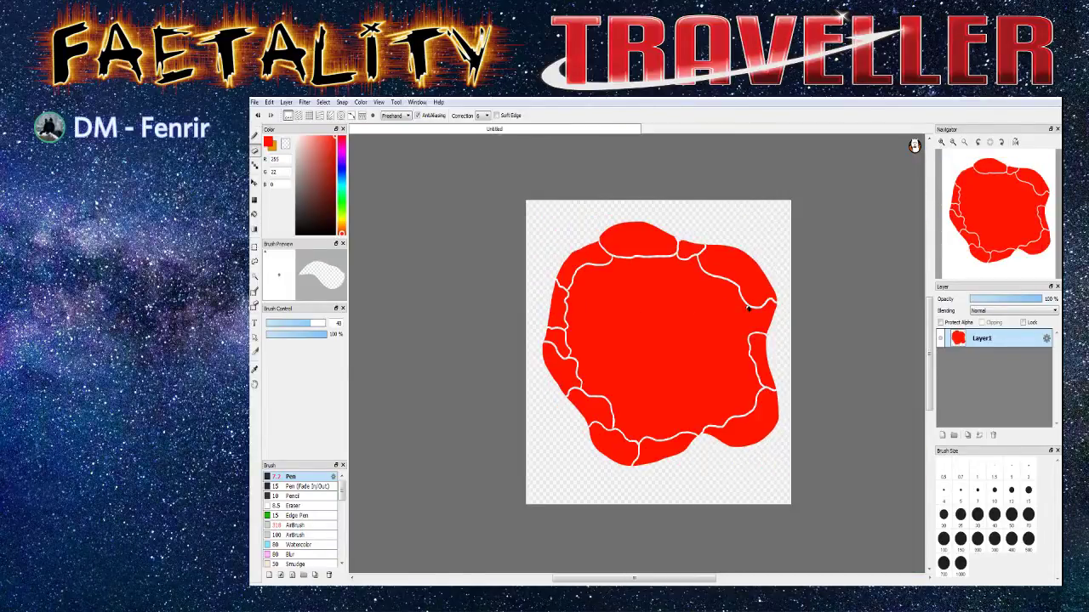
pyautogui.scroll(1, 773, 417)
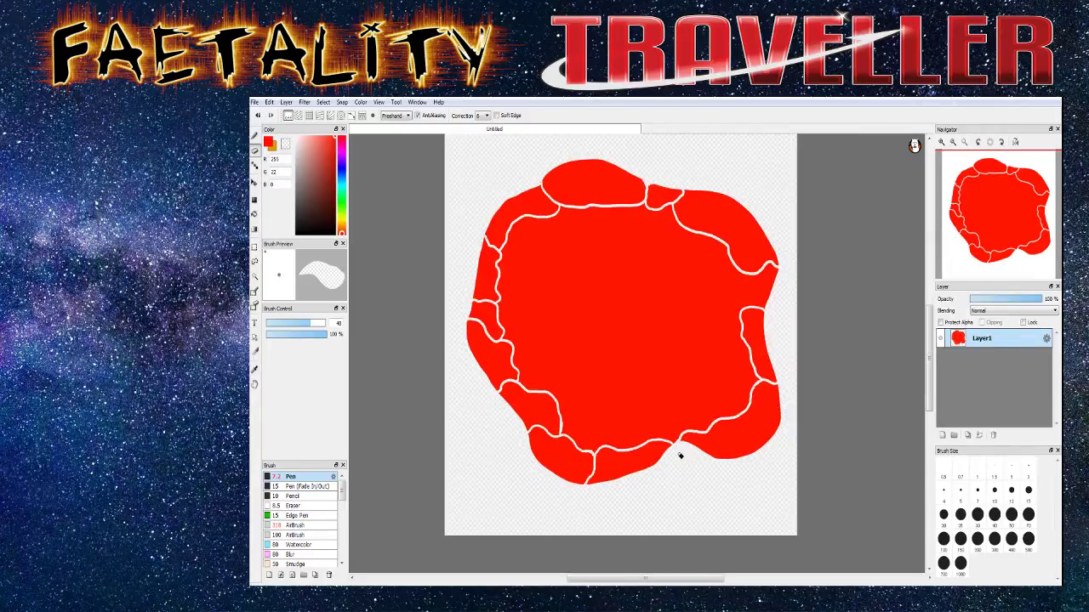
pyautogui.scroll(1, 661, 481)
pyautogui.scroll(-1, 663, 478)
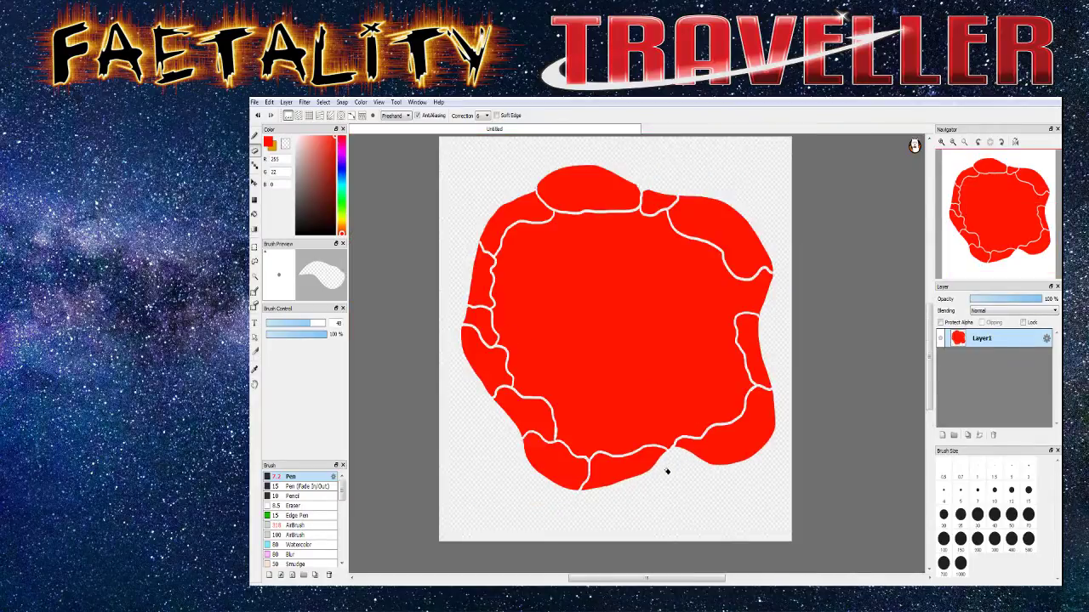
pyautogui.scroll(2, 664, 468)
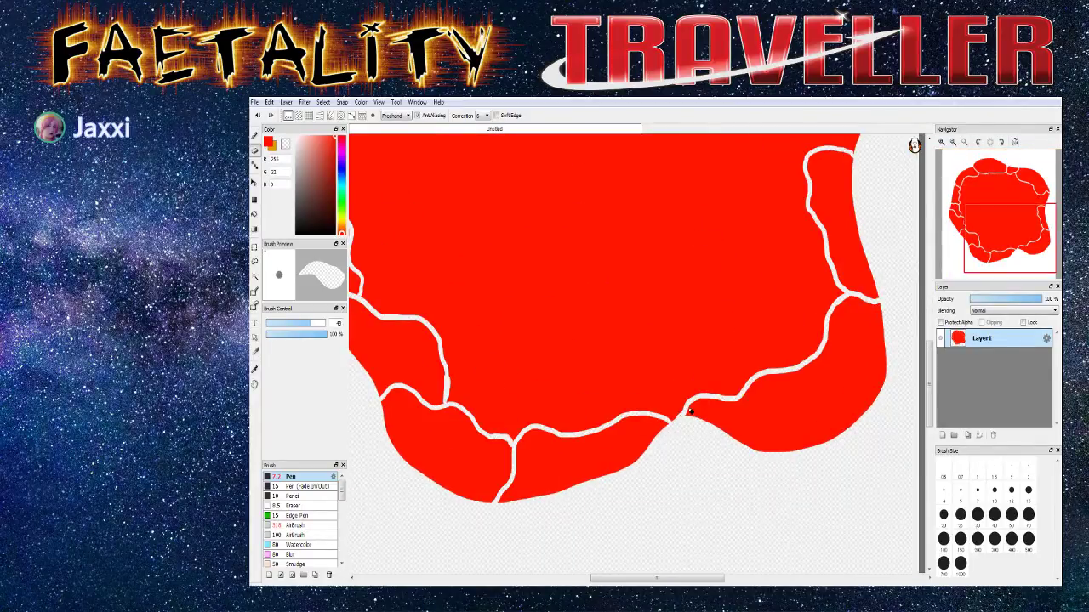
# Capture the whole divided landmass canvas as a rectangular snip with the Snipping Tool and copy it
pyautogui.scroll(-3, 690, 414)
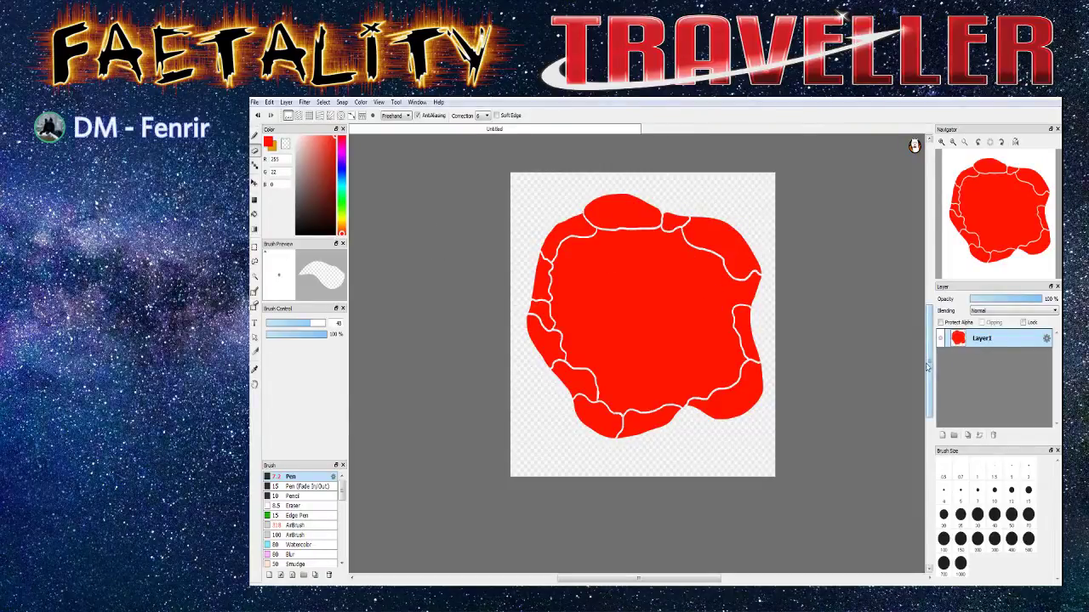
pyautogui.moveTo(929, 374); pyautogui.dragTo(929, 365)
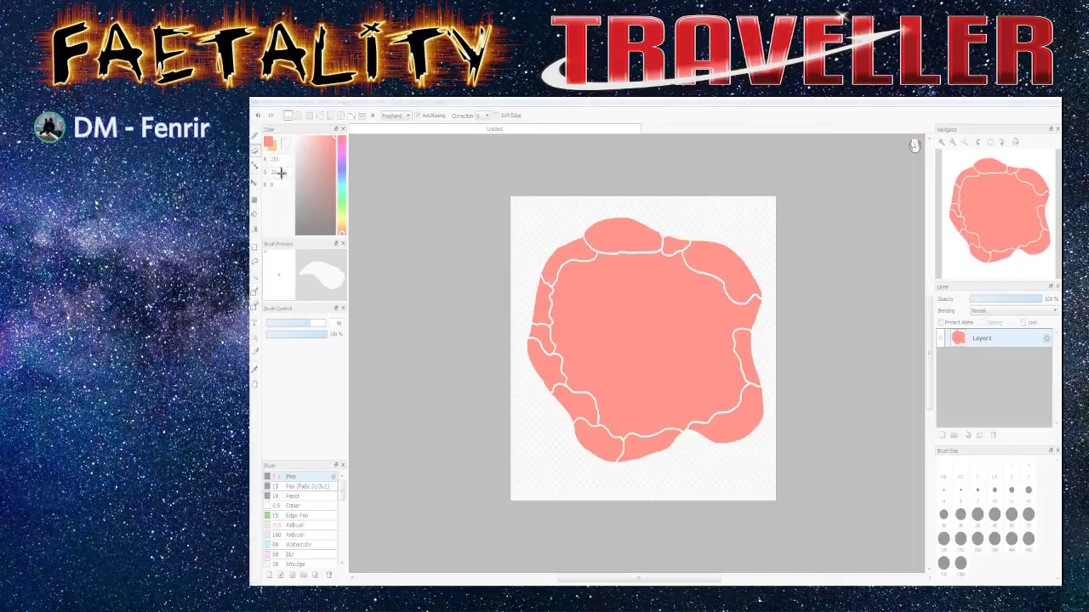
pyautogui.moveTo(479, 160); pyautogui.dragTo(807, 550)
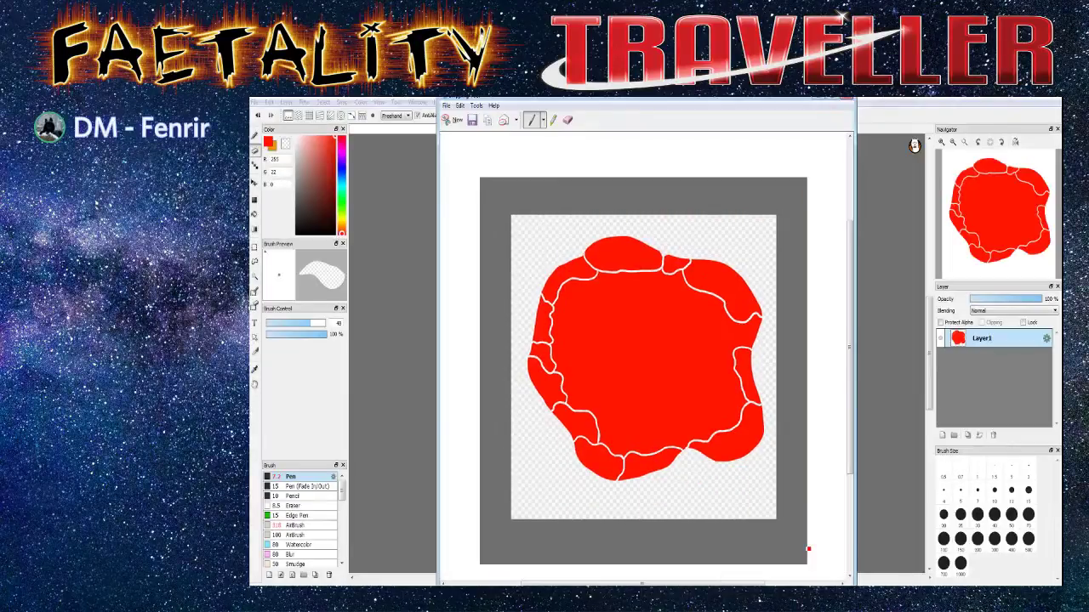
pyautogui.click(487, 120)
pyautogui.click(351, 273)
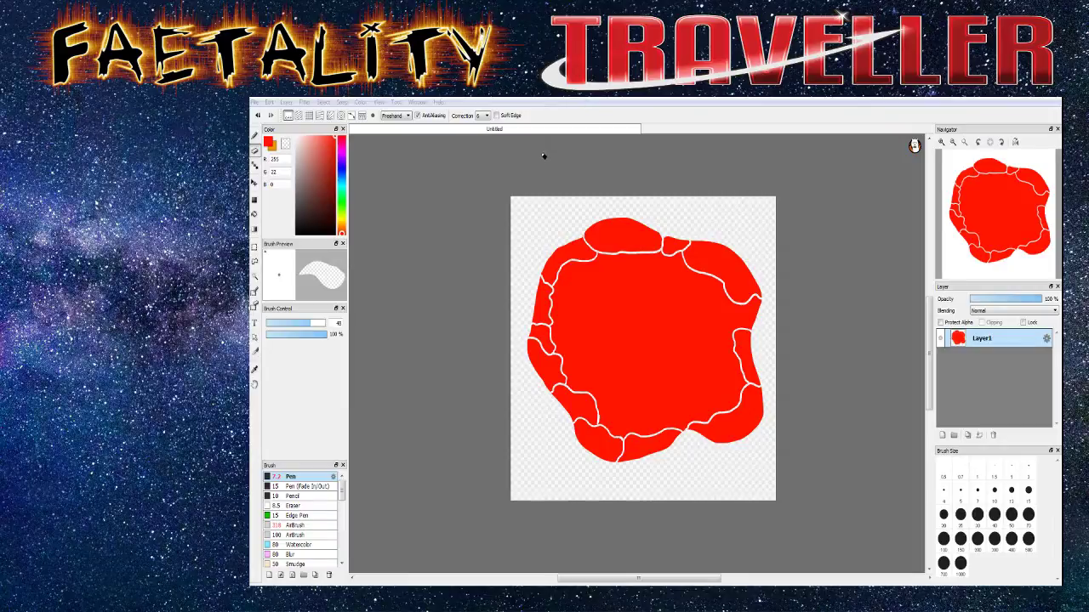
# Return to the painting window, set the foreground colour to light blue (R 162, G 195, B 247) and bucket-fill the upper-left region
pyautogui.click(573, 171)
pyautogui.scroll(1, 582, 178)
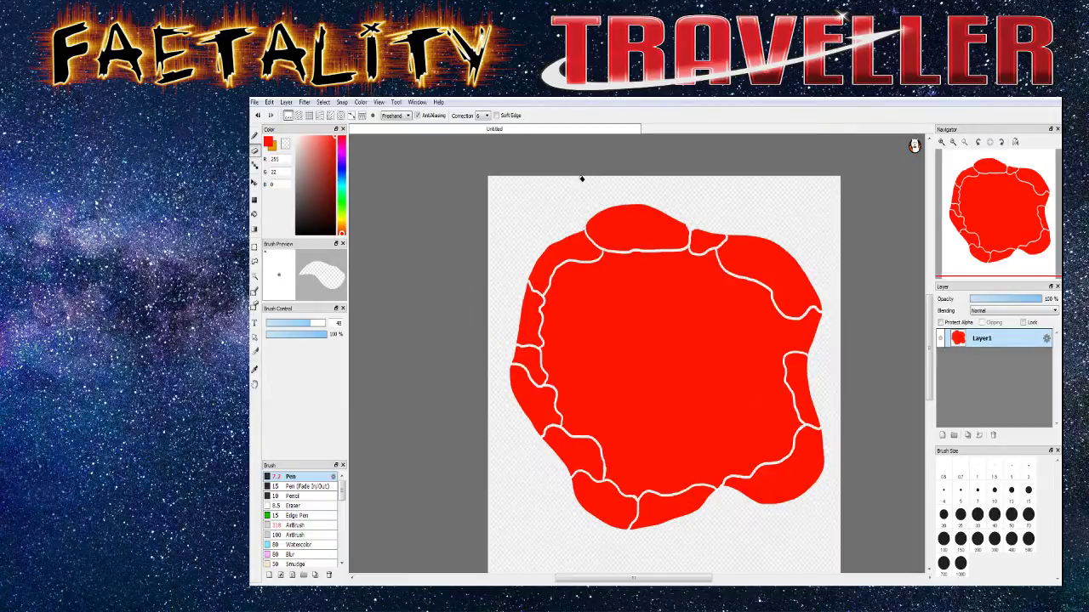
pyautogui.scroll(-1, 582, 179)
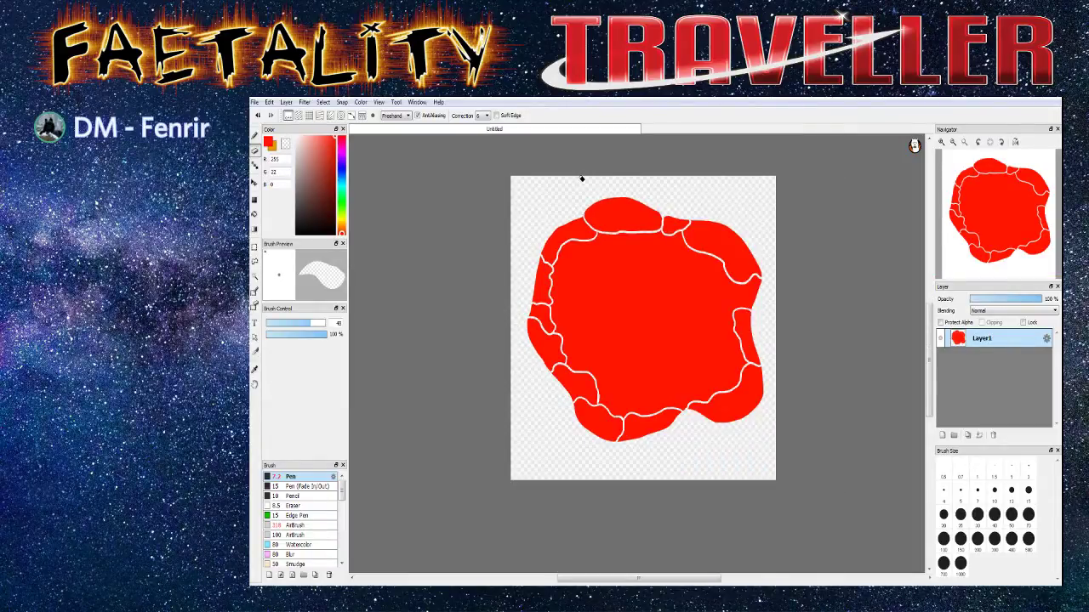
pyautogui.click(342, 199)
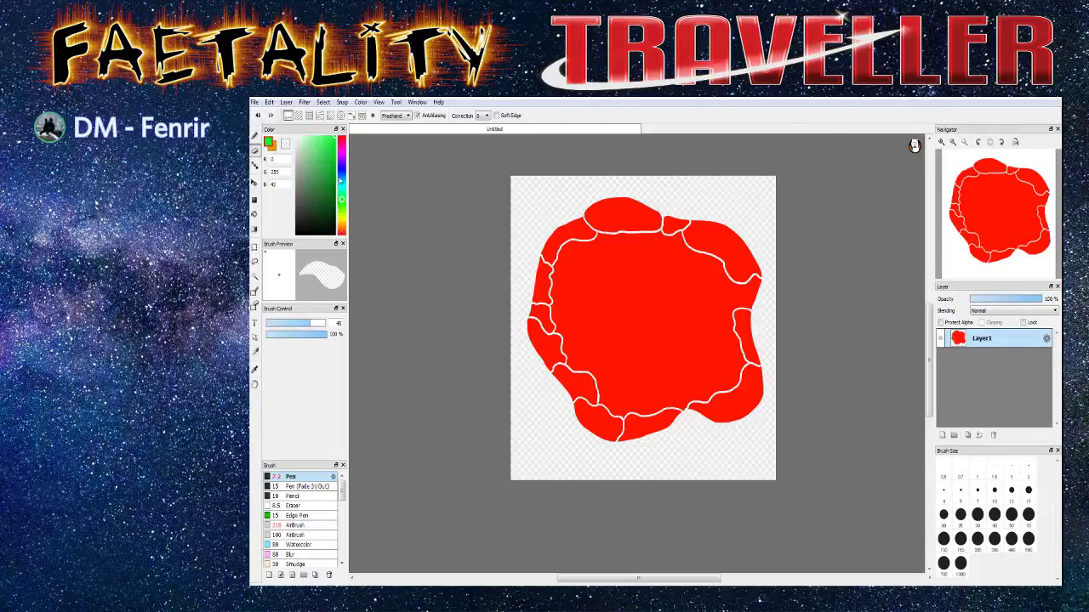
pyautogui.moveTo(341, 203); pyautogui.dragTo(344, 175)
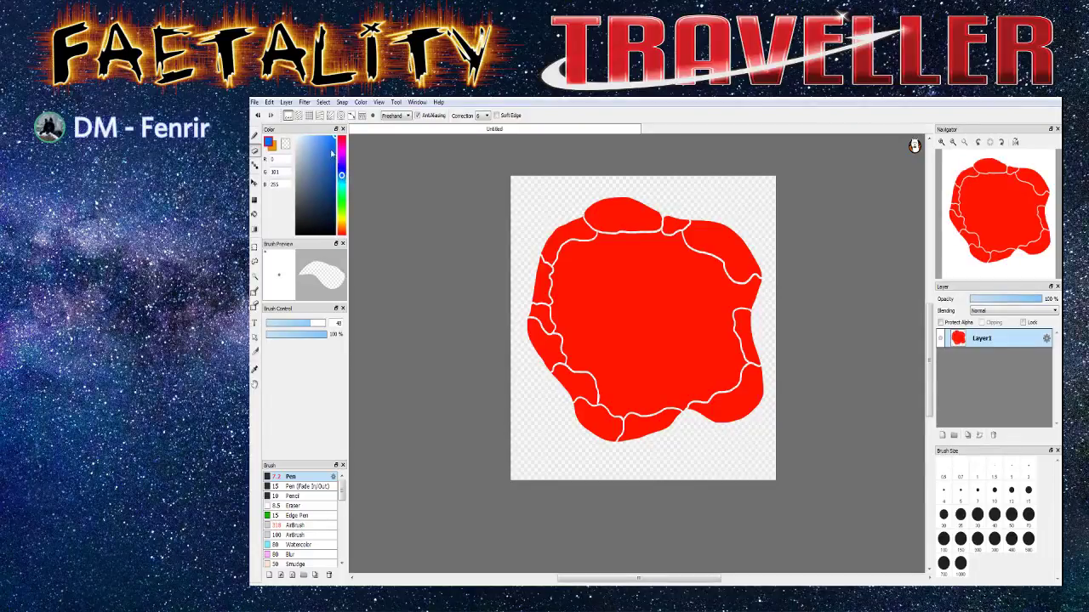
pyautogui.moveTo(335, 137); pyautogui.dragTo(312, 141)
pyautogui.click(254, 215)
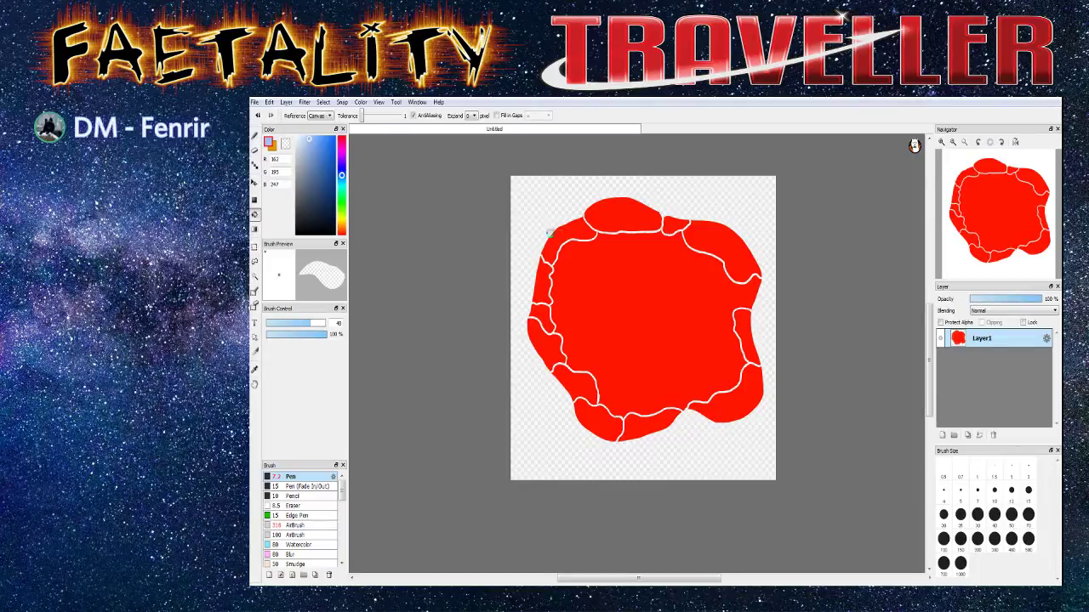
pyautogui.click(560, 233)
# Set the foreground colour to a deeper blue (R 92, G 148, B 234) and fill the large upper-right region
pyautogui.click(319, 143)
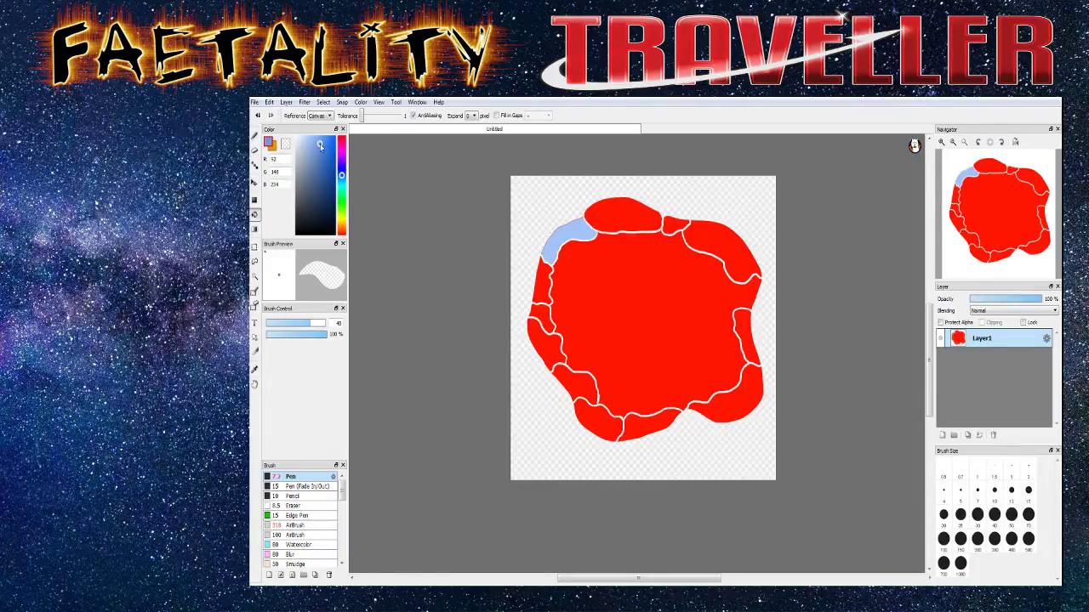
pyautogui.click(710, 237)
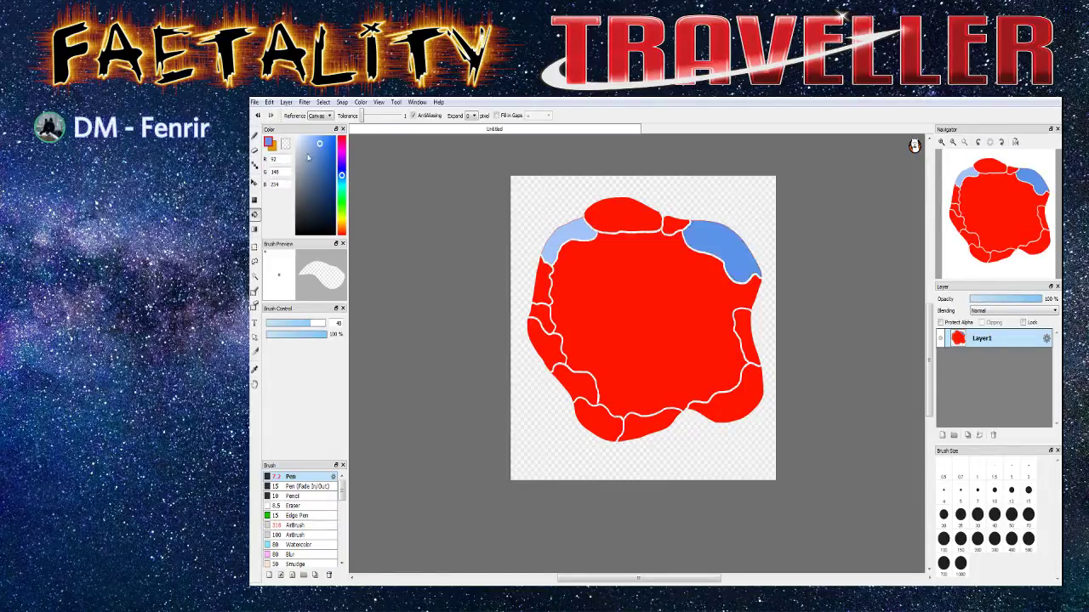
# Fill the lower-right region with medium blue (R 46, G 113, B 212) and the upper bump with dark navy blue
pyautogui.click(327, 152)
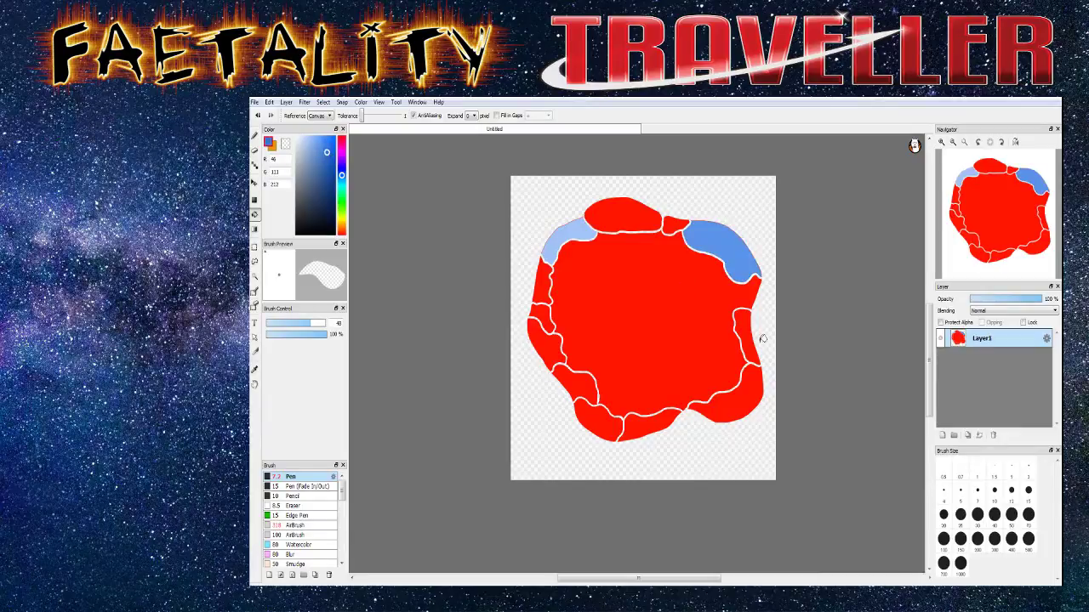
pyautogui.click(752, 392)
pyautogui.click(332, 184)
pyautogui.click(615, 215)
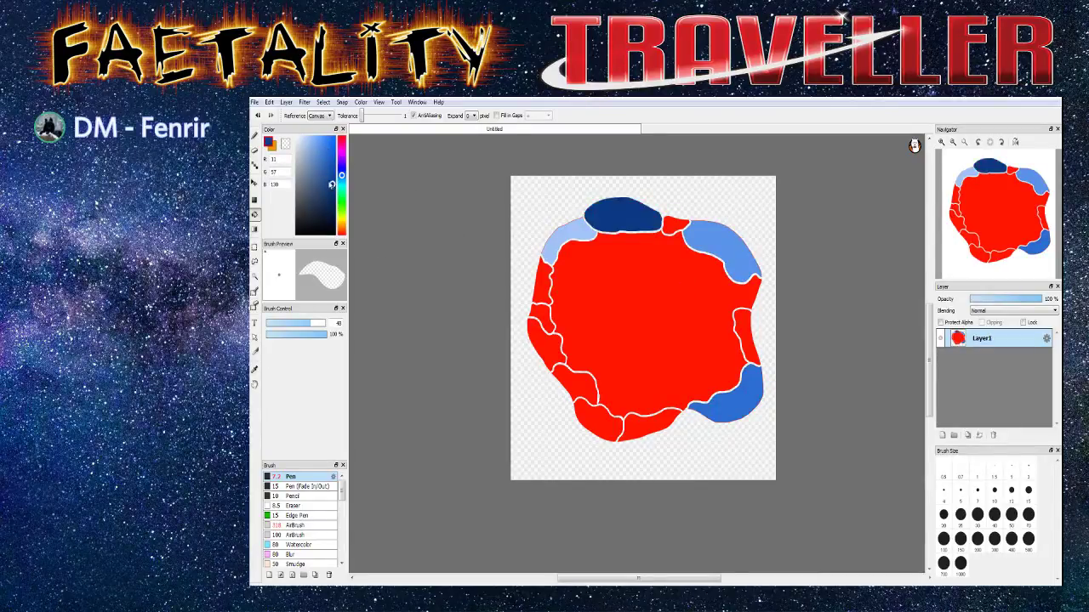
# Fill the small region beside the upper bump with slate blue and the two upper left-side red regions with progressively darker greyish blues
pyautogui.click(318, 173)
pyautogui.click(676, 225)
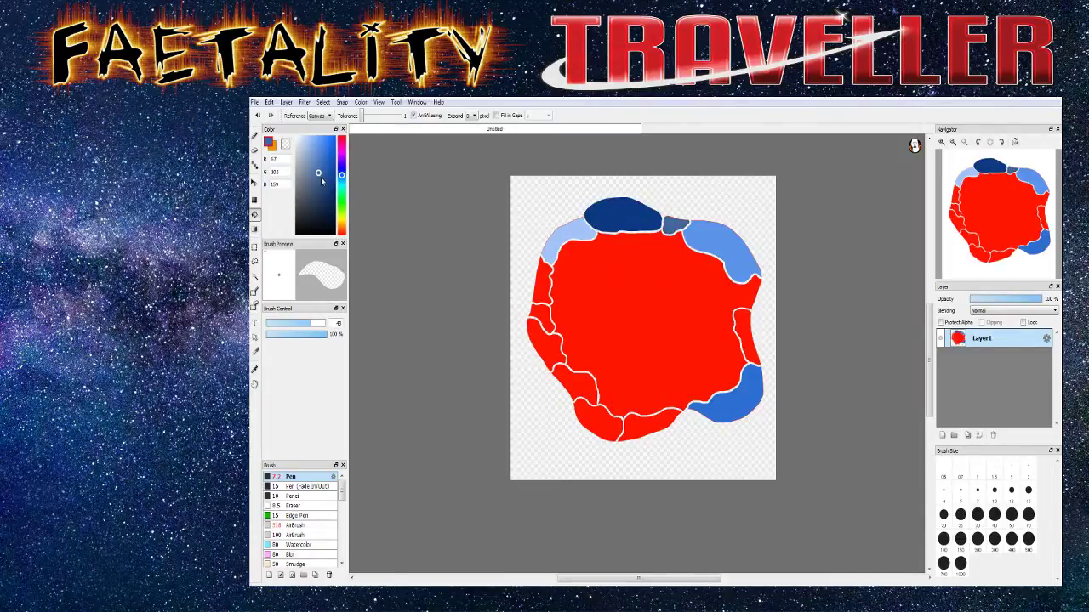
pyautogui.moveTo(317, 173); pyautogui.dragTo(309, 172)
pyautogui.click(541, 280)
pyautogui.moveTo(309, 176); pyautogui.dragTo(312, 185)
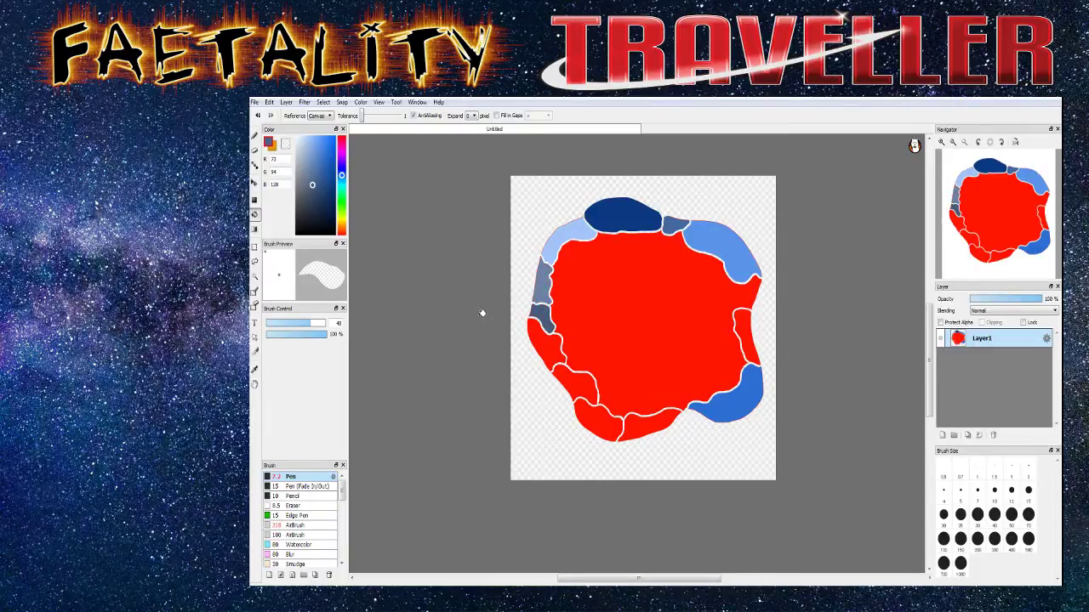
# Shift the hue towards indigo and fill the next two regions down the left side with indigo and dark indigo (R 22, G 27, B 122)
pyautogui.moveTo(342, 176); pyautogui.dragTo(341, 170)
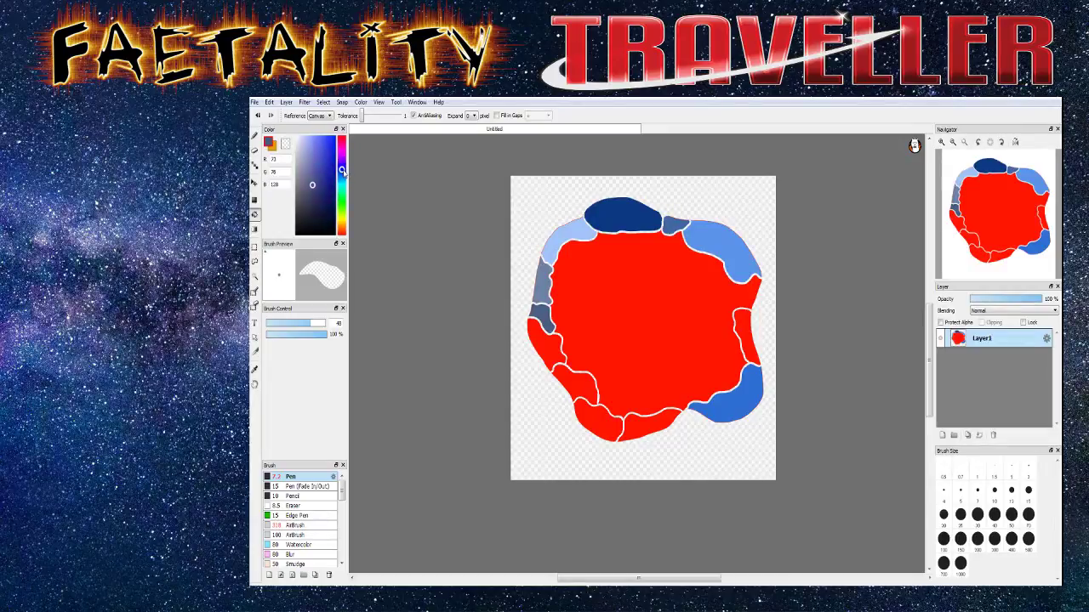
pyautogui.click(322, 174)
pyautogui.click(549, 345)
pyautogui.click(328, 187)
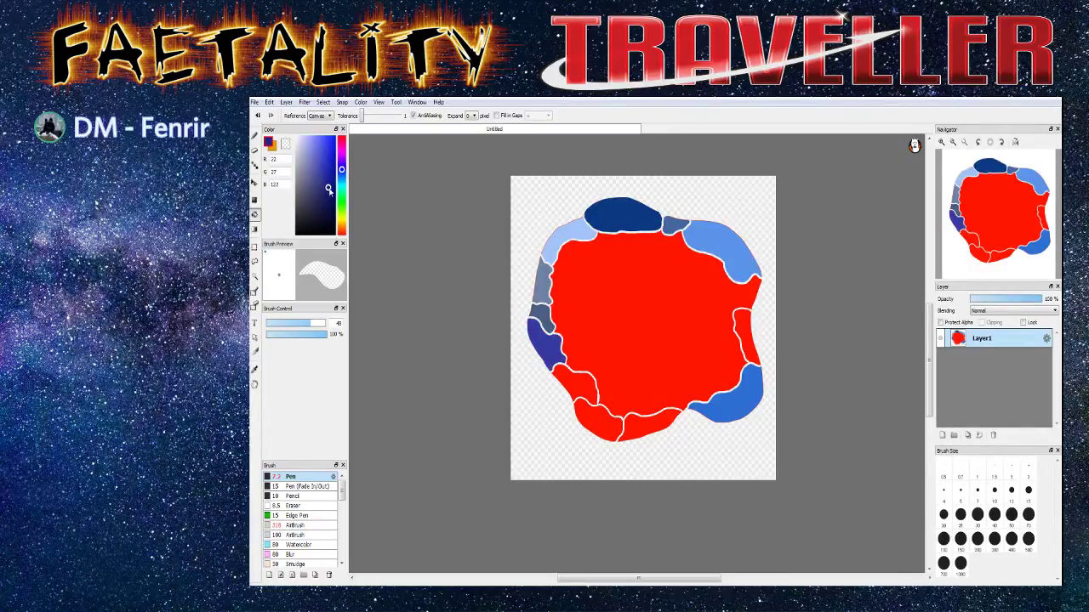
pyautogui.click(568, 379)
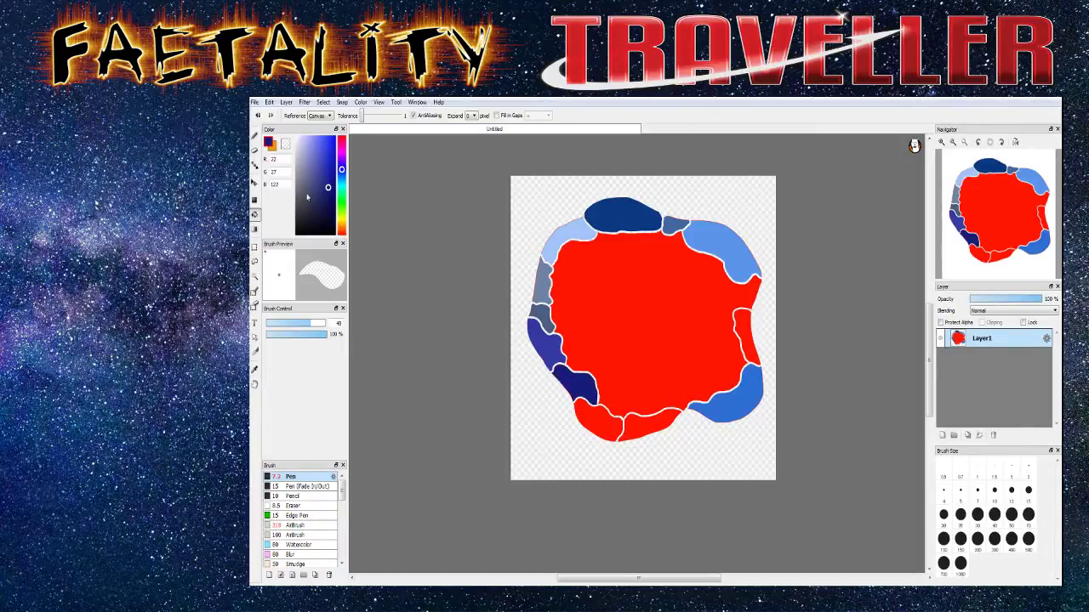
# Fill the lower-left region with greyish purple (R 74, G 76, B 117) and the bottom region beside it with violet-blue
pyautogui.moveTo(322, 176); pyautogui.dragTo(312, 195)
pyautogui.click(601, 419)
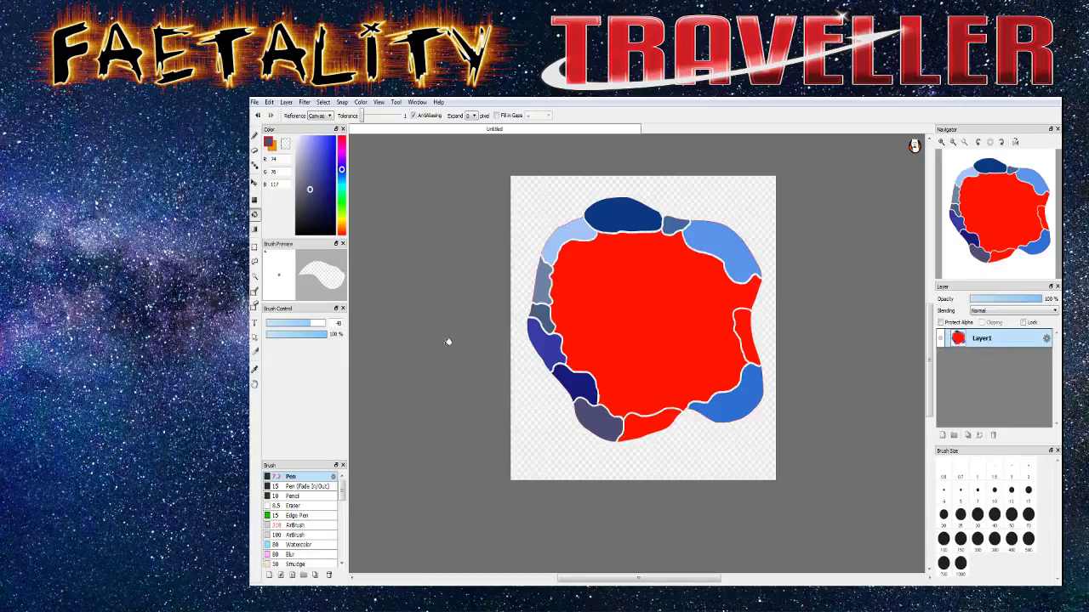
pyautogui.moveTo(311, 201); pyautogui.dragTo(323, 154)
pyautogui.click(657, 419)
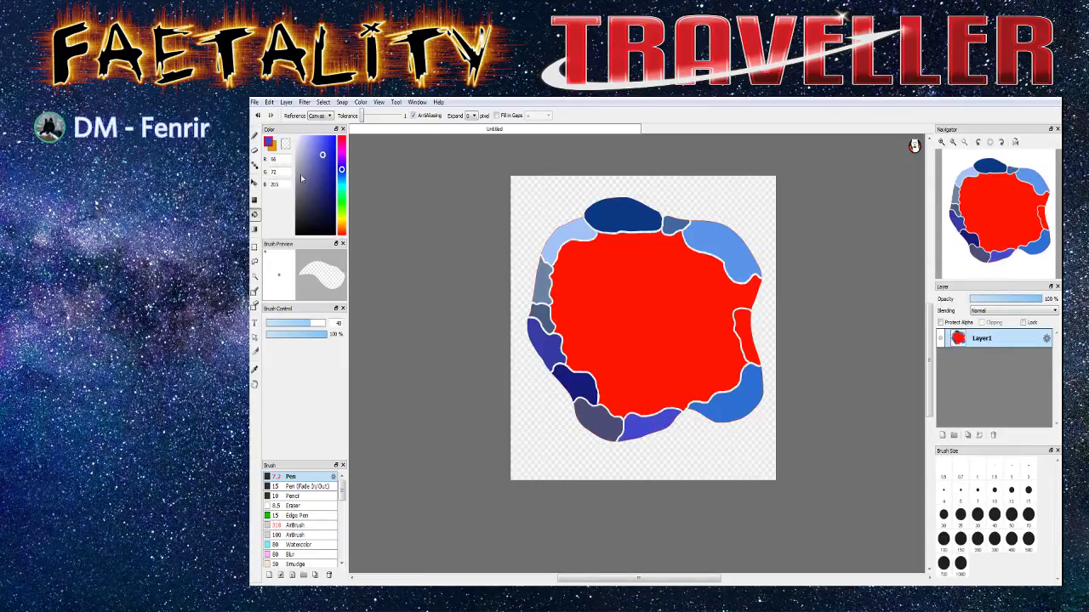
# Set the foreground colour to vivid blue (R 12, G 22, B 230) and fill the narrow region on the landmass's right side
pyautogui.click(326, 151)
pyautogui.moveTo(326, 150)
pyautogui.mouseDown()
pyautogui.moveTo(330, 162)
pyautogui.moveTo(334, 145)
pyautogui.mouseUp()
pyautogui.click(741, 332)
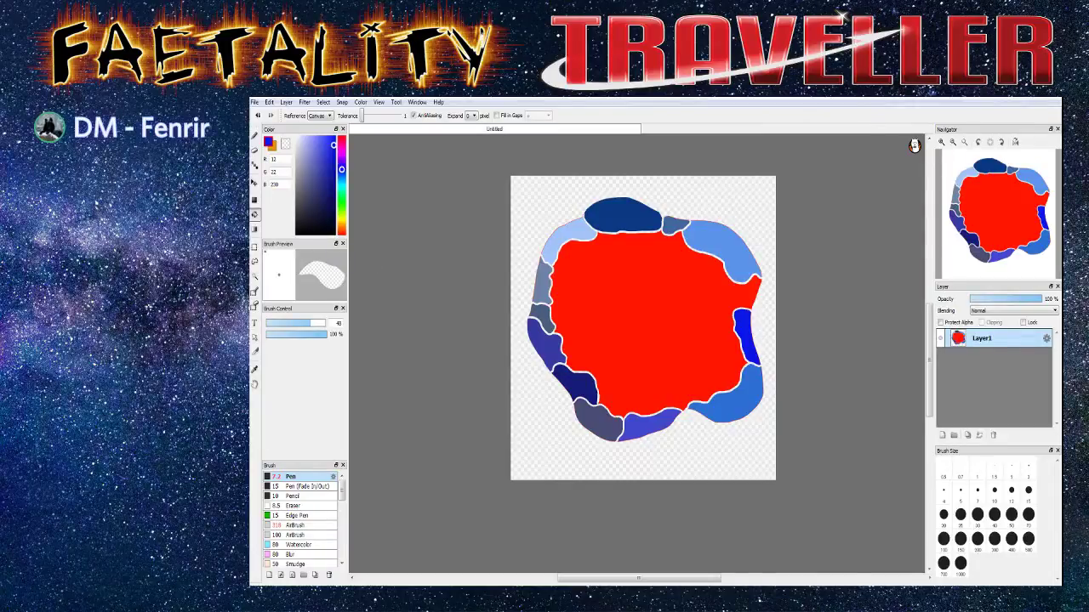
# Capture the whole coloured landmass canvas as a new rectangular snip with the Snipping Tool and return to the painting window
pyautogui.hotkey('alt', 'Tab')
pyautogui.click(456, 120)
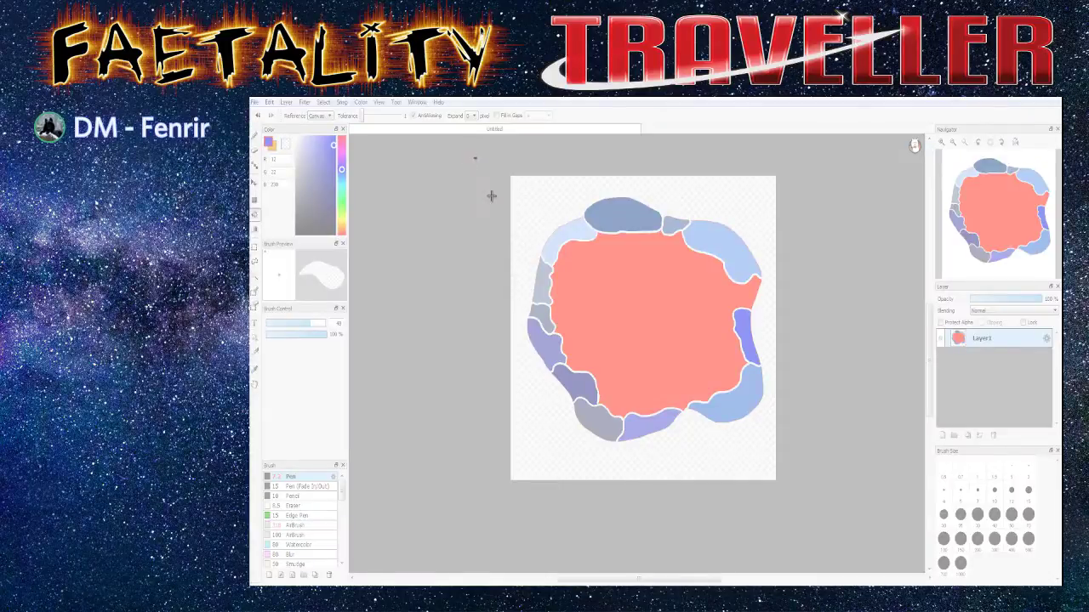
pyautogui.moveTo(473, 158); pyautogui.dragTo(806, 509)
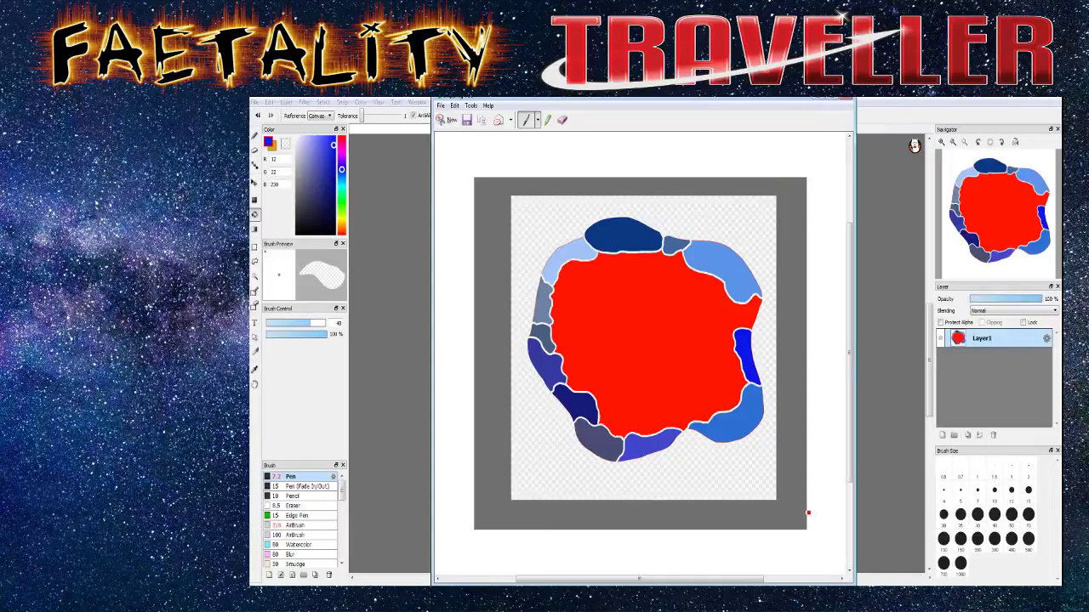
pyautogui.click(431, 194)
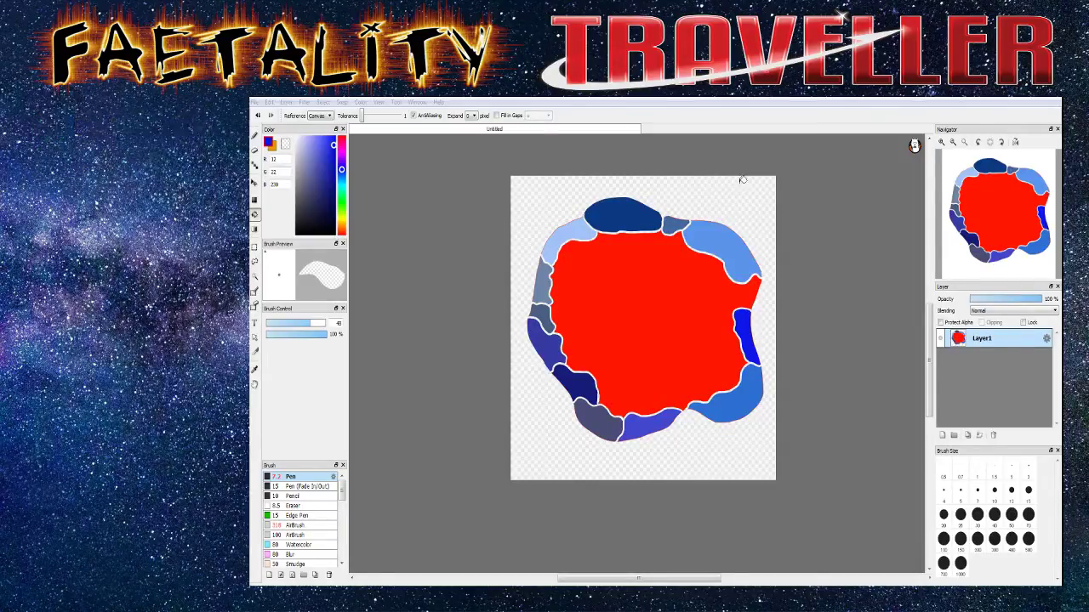
pyautogui.scroll(-2, 732, 212)
pyautogui.scroll(2, 733, 213)
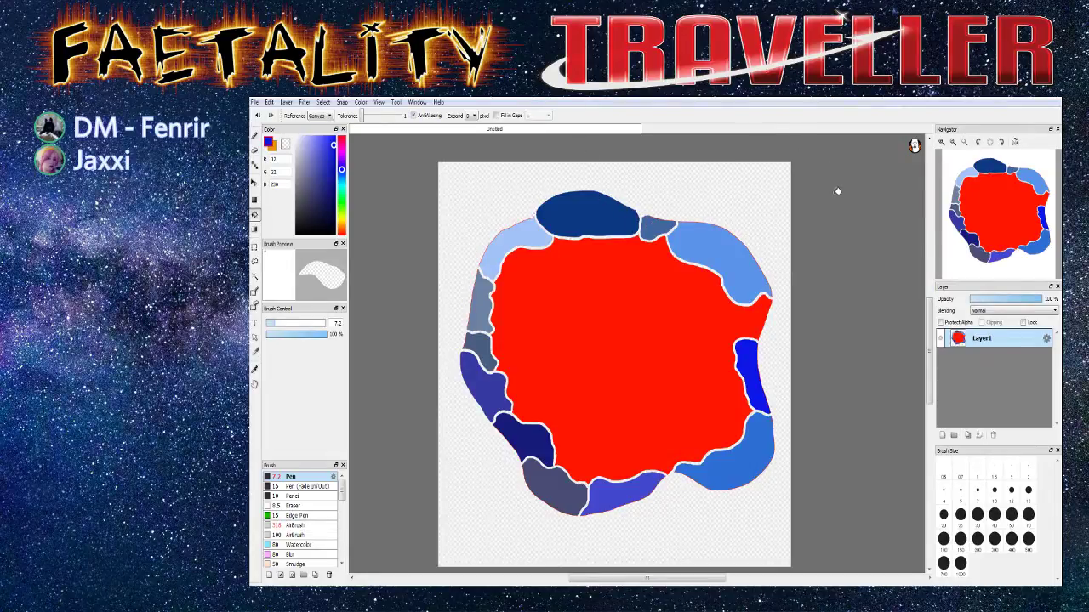
pyautogui.scroll(1, 859, 284)
pyautogui.scroll(-1, 858, 283)
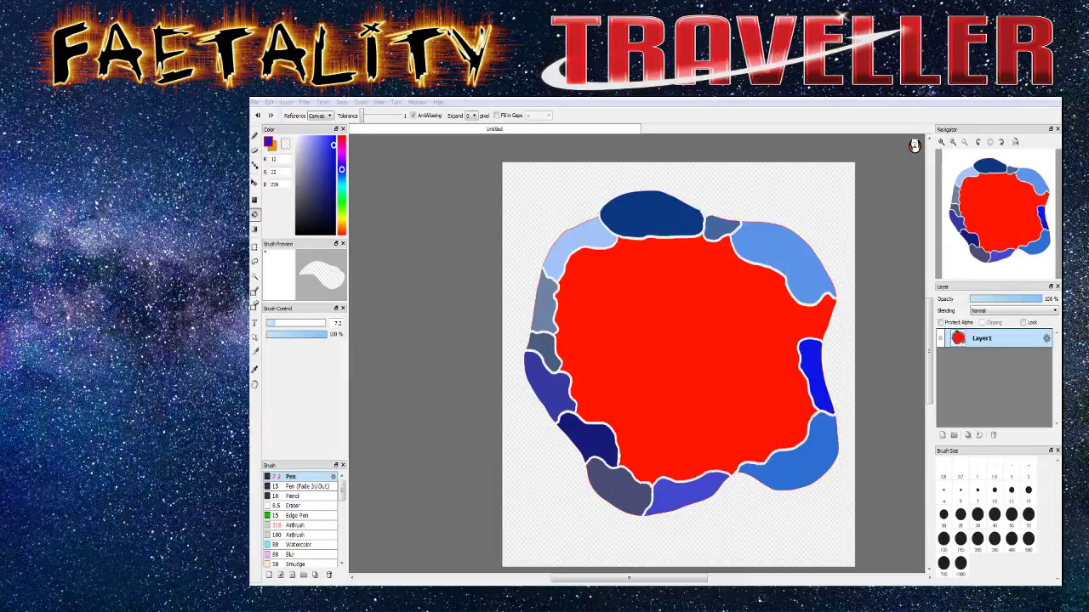
# Switch to the file browser, go to the Art folder inside Traveller, and open the transparent Hex Map Grid image in the painting program
pyautogui.hotkey('alt', 'Tab')
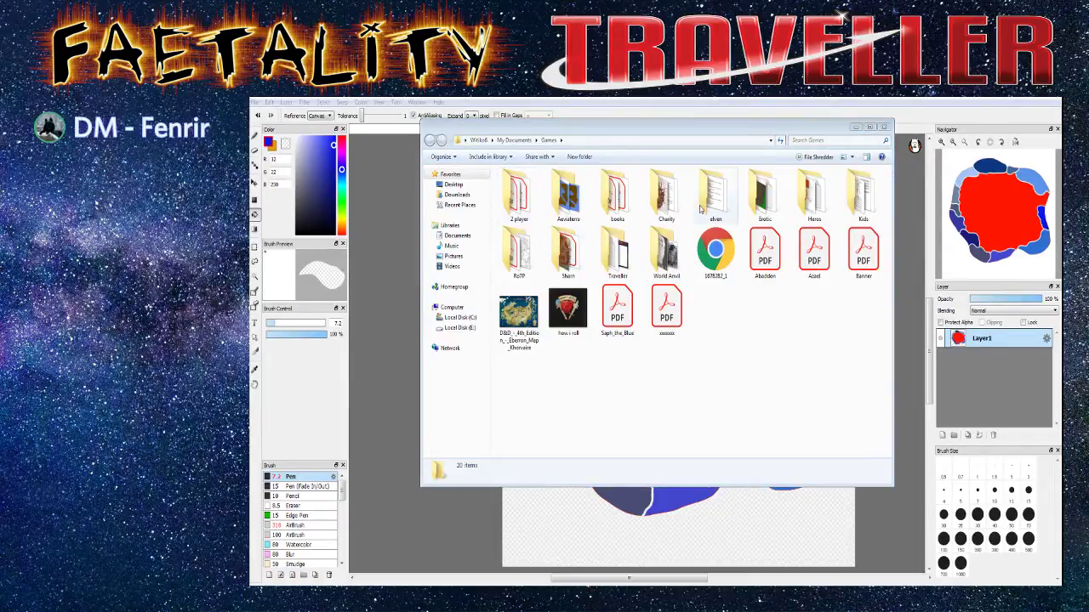
pyautogui.doubleClick(610, 269)
pyautogui.doubleClick(514, 192)
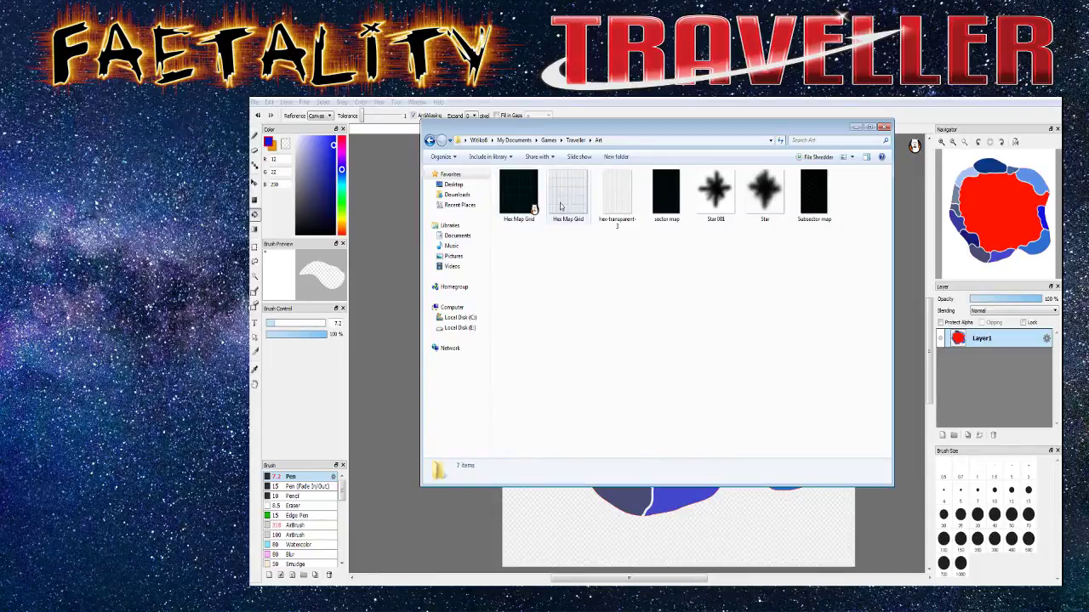
pyautogui.click(565, 201)
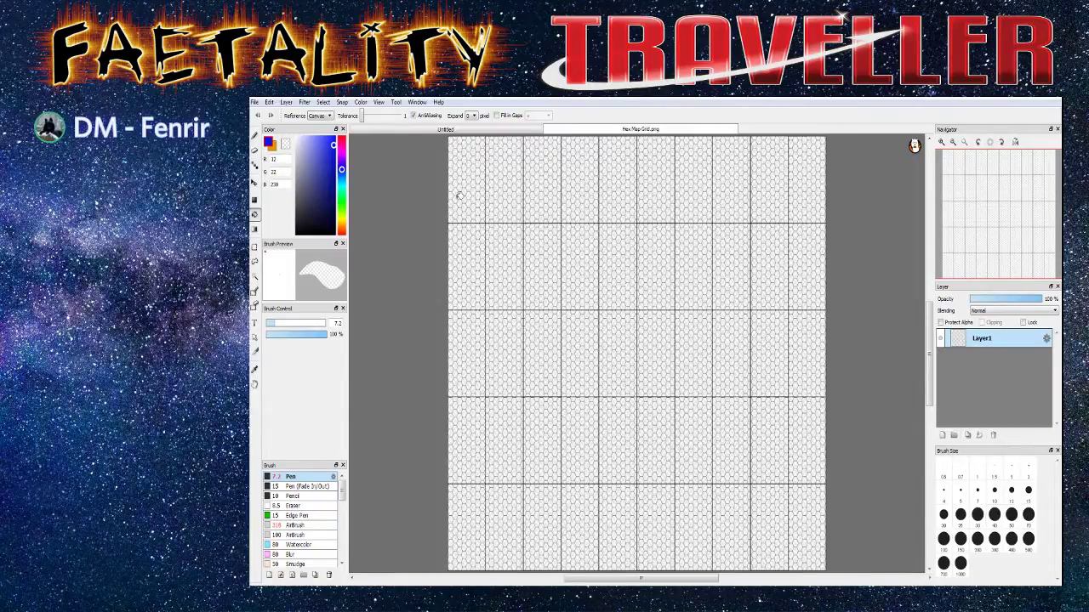
# Inspect the hex grid, select and copy the entire image, and return to the Untitled landmass drawing
pyautogui.scroll(2, 459, 195)
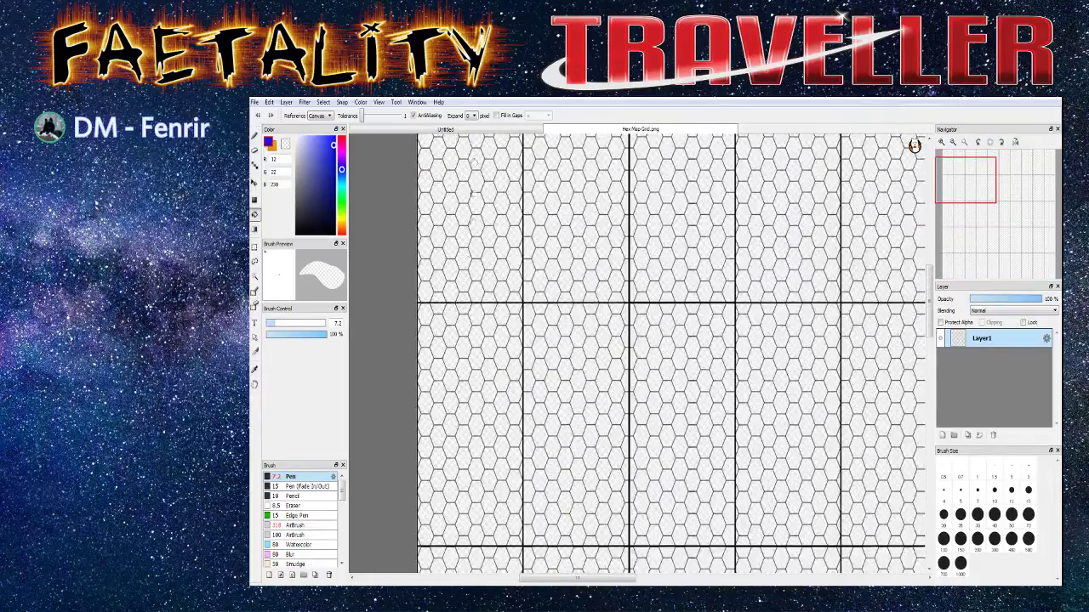
pyautogui.scroll(-3, 478, 387)
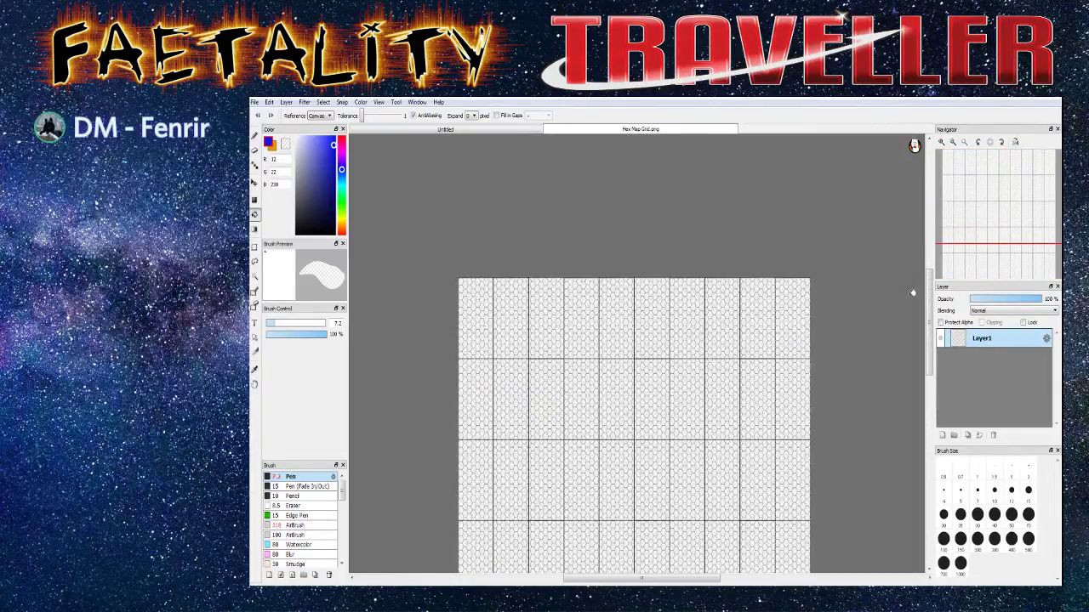
pyautogui.moveTo(927, 293); pyautogui.dragTo(925, 335)
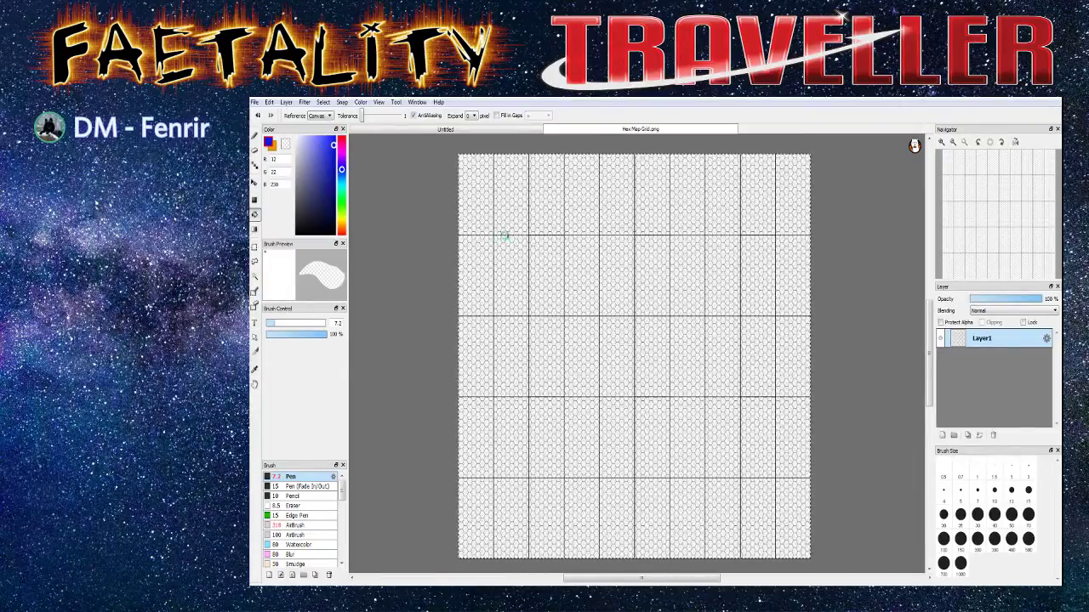
pyautogui.click(446, 129)
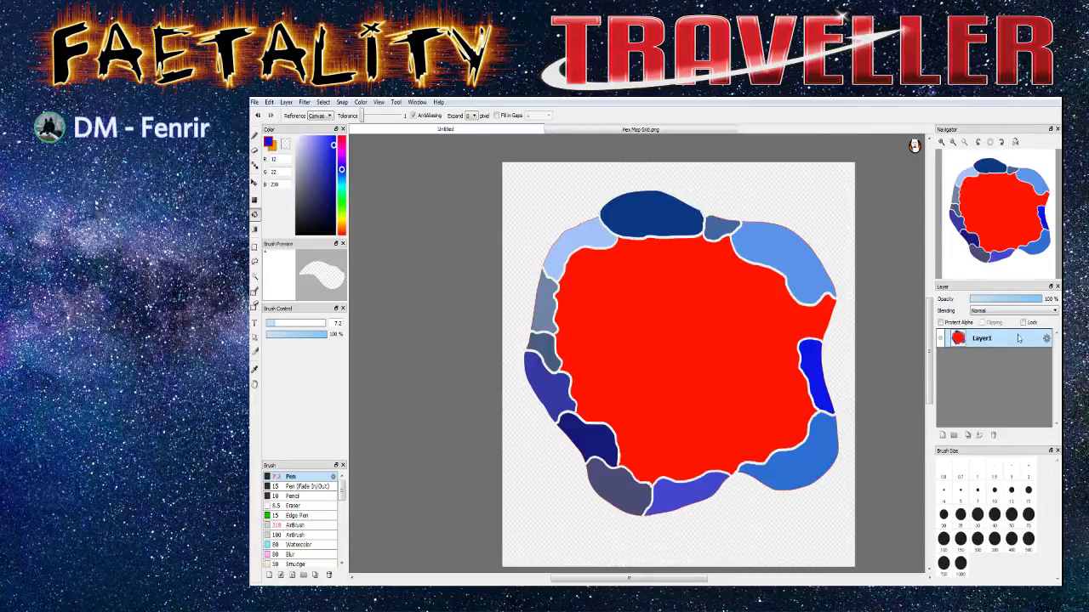
# Rename the landmass layer as "Sector map 1"
pyautogui.rightClick(987, 343)
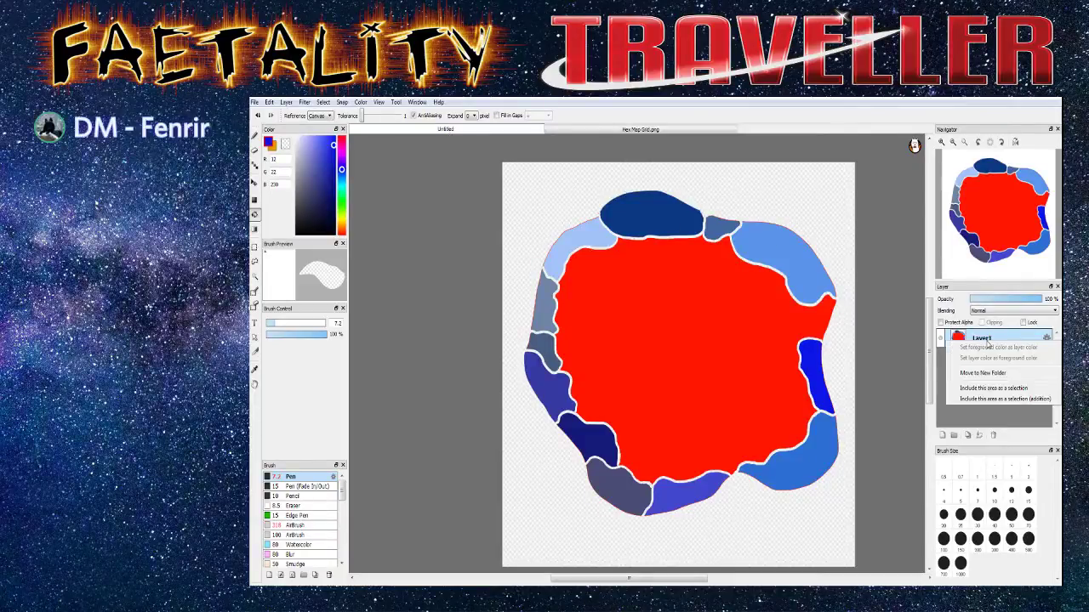
pyautogui.click(987, 340)
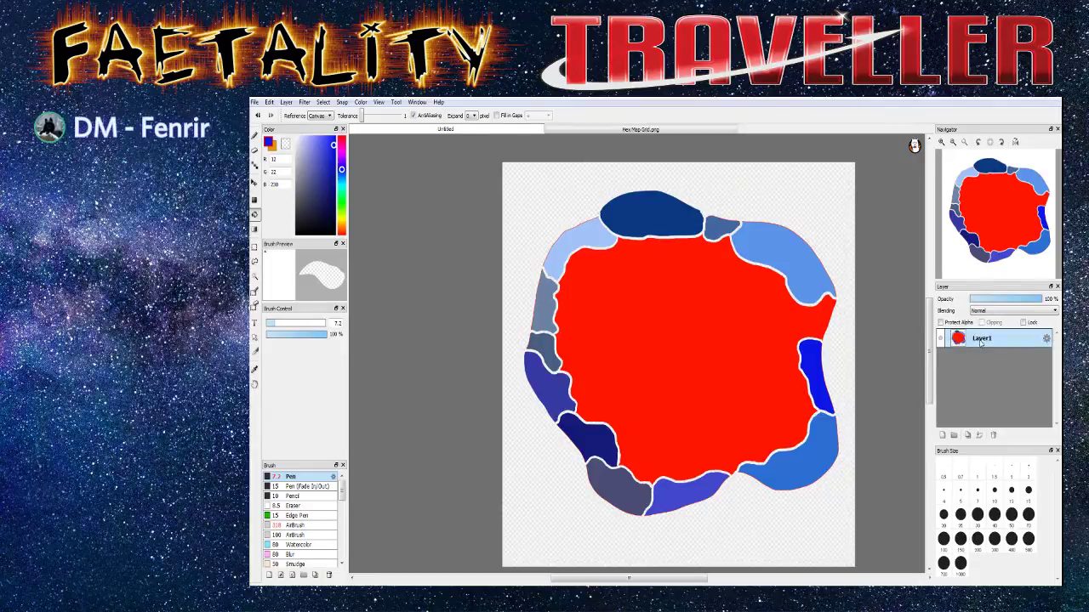
pyautogui.doubleClick(982, 339)
pyautogui.press('BackSpace')
pyautogui.write('Sect')
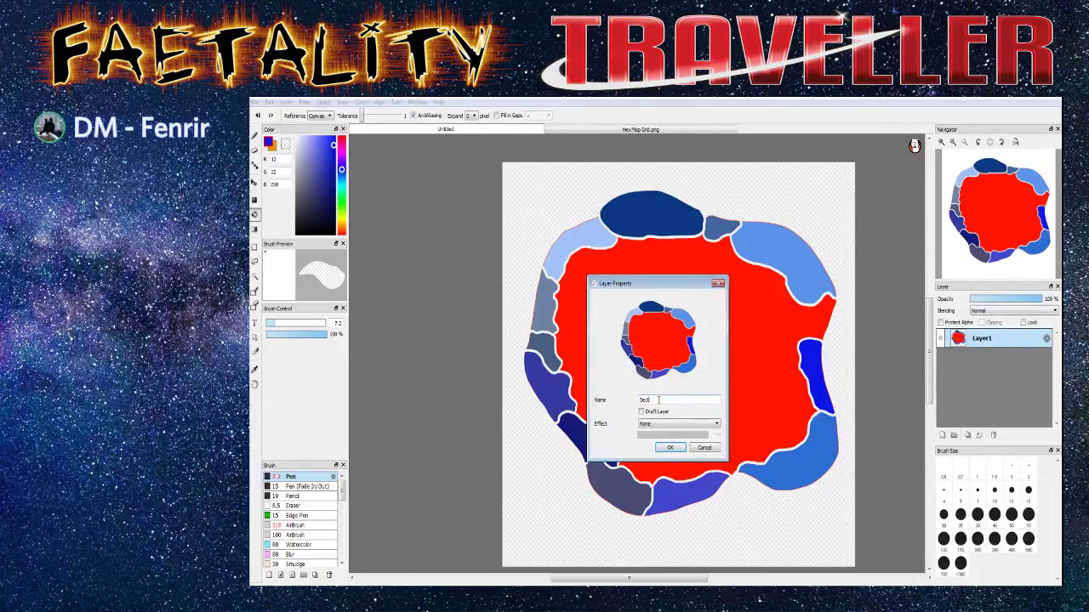
pyautogui.write('or map 1')
pyautogui.press('Return')
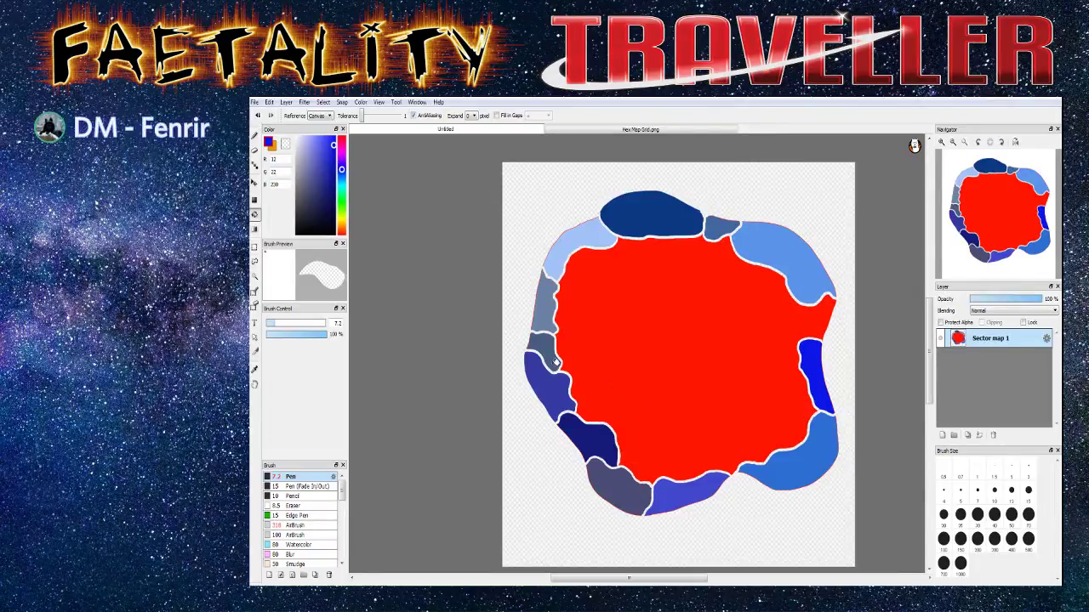
# Paste the copied grid as a new layer above the landmass and name it "Hex Grid"
pyautogui.hotkey('ctrl', 'v')
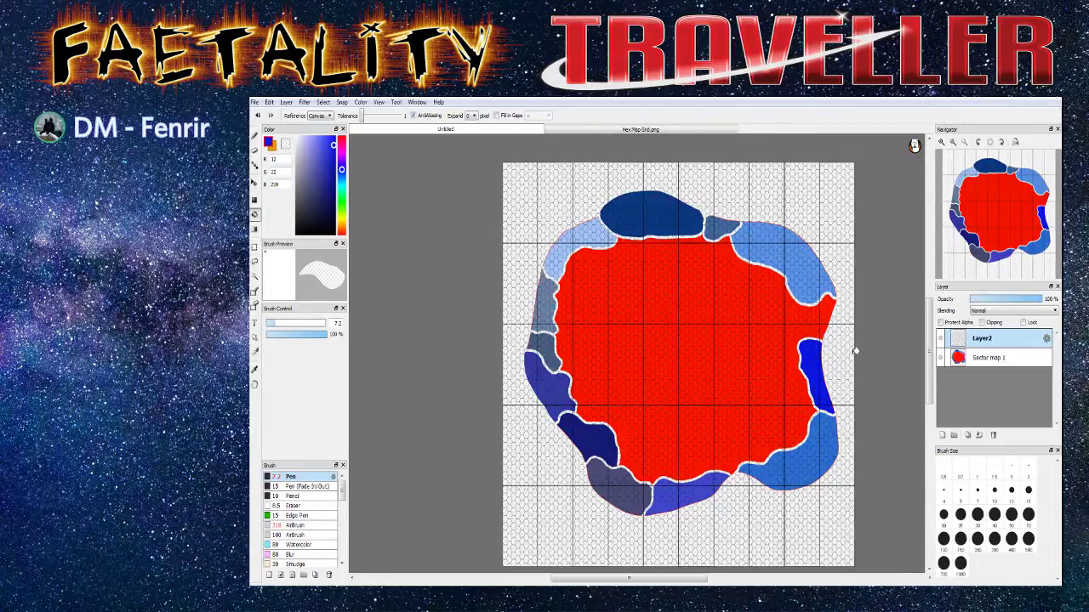
pyautogui.doubleClick(982, 338)
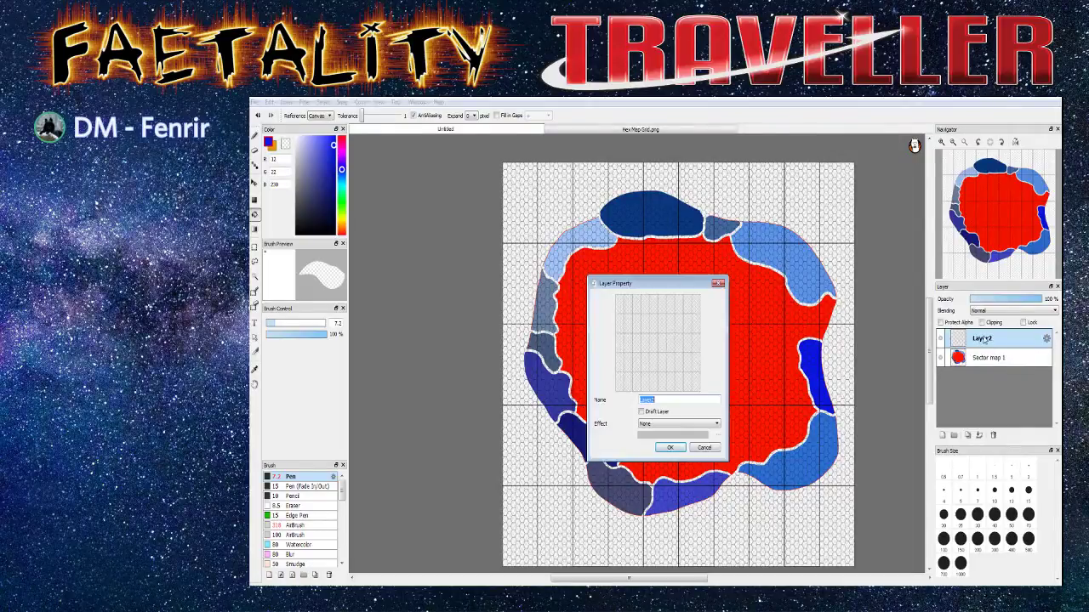
pyautogui.write('Hex Grid')
pyautogui.click(668, 448)
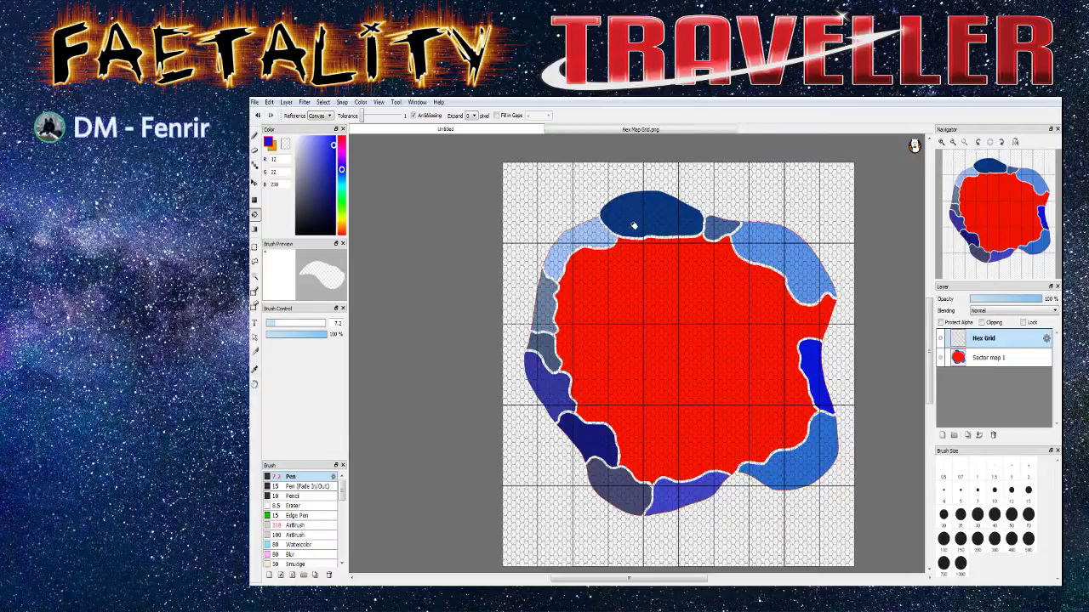
# Examine how the hex grid overlays the coloured regions, both close up and across the whole canvas
pyautogui.scroll(-1, 634, 223)
pyautogui.scroll(5, 631, 227)
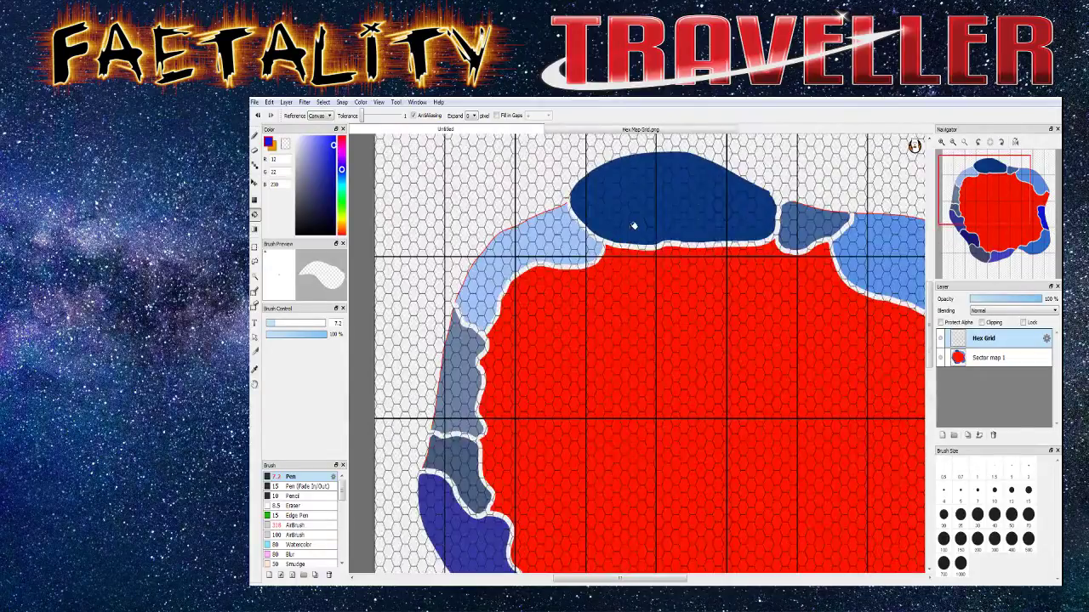
pyautogui.scroll(-4, 631, 228)
pyautogui.scroll(-1, 630, 204)
pyautogui.scroll(2, 630, 202)
pyautogui.scroll(-1, 629, 201)
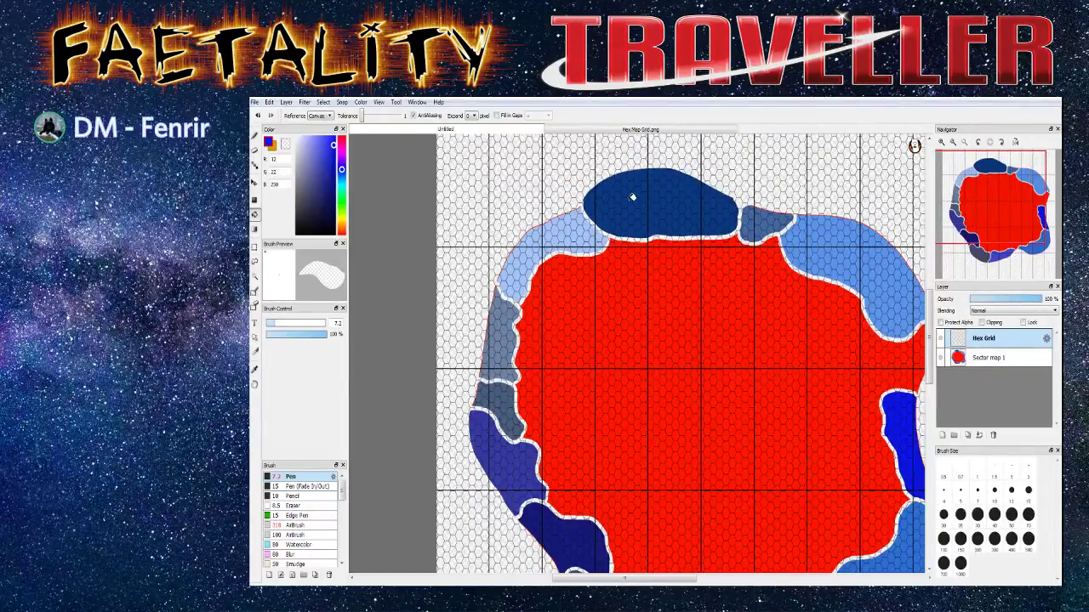
pyautogui.scroll(-2, 628, 201)
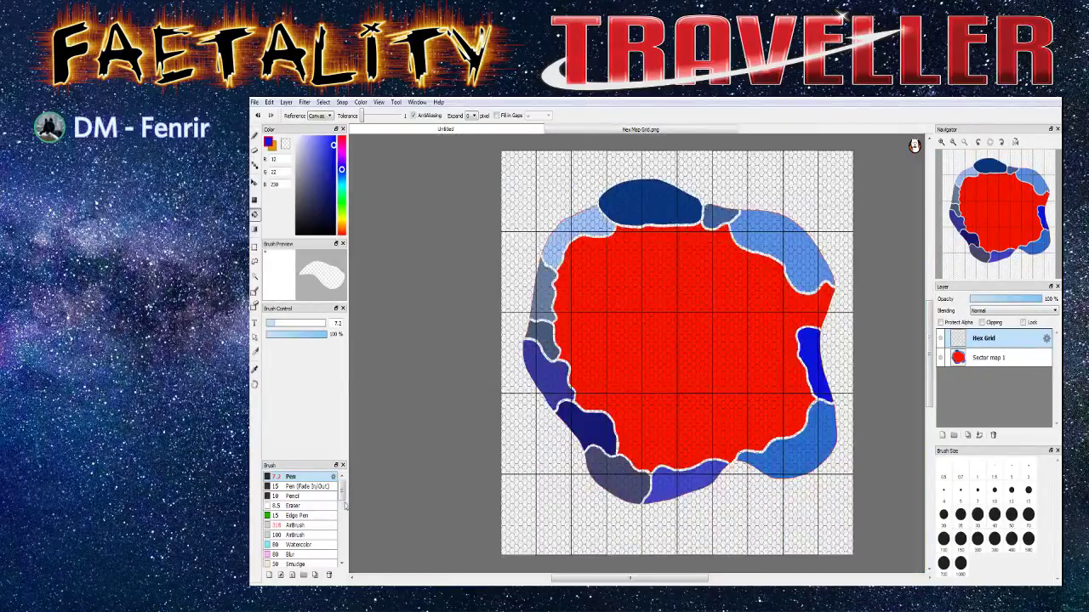
# Add a new layer above the Hex Grid and name it "Major Star"
pyautogui.click(286, 102)
pyautogui.click(296, 114)
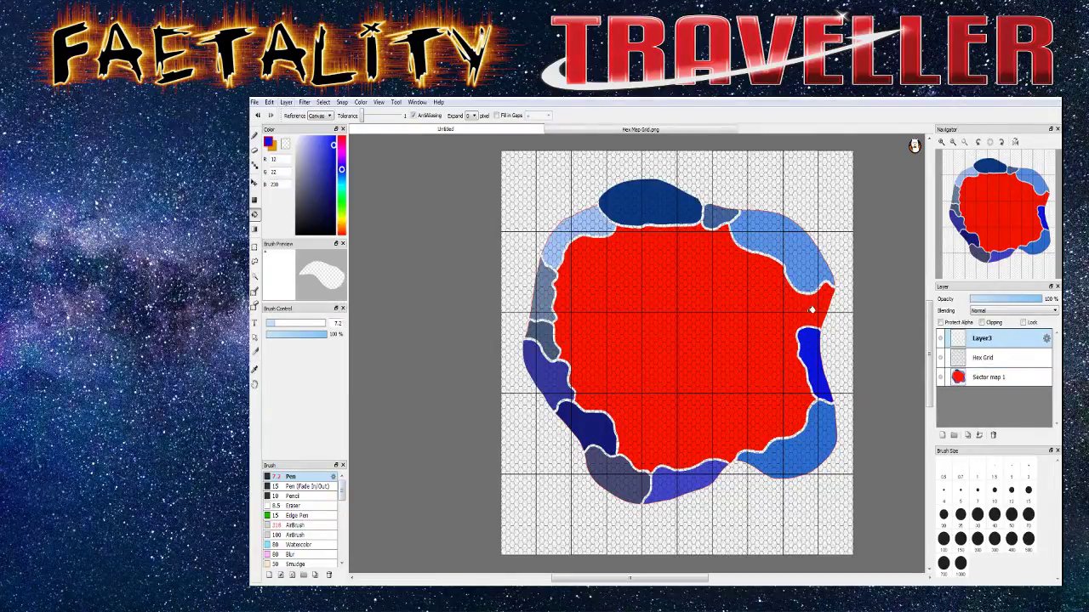
pyautogui.doubleClick(992, 339)
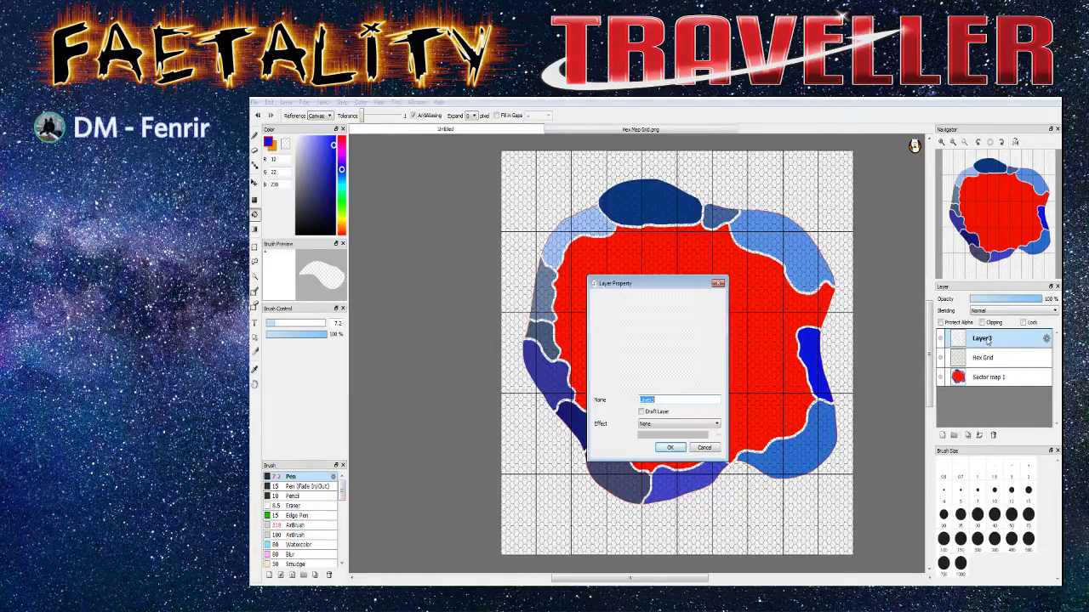
pyautogui.write('Major Star')
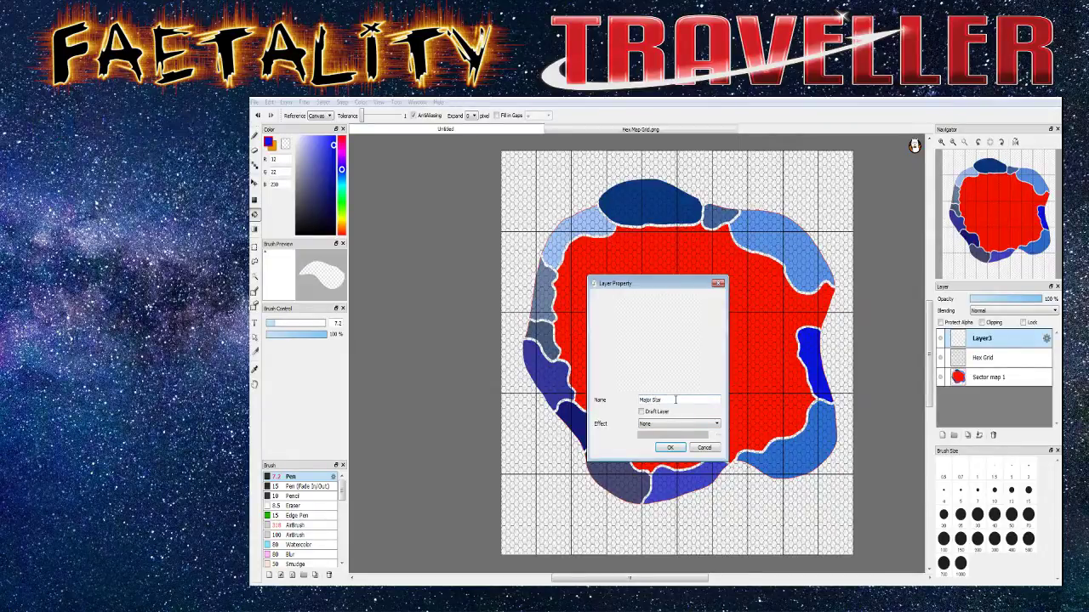
pyautogui.click(672, 449)
# Choose the Star brush at the end of the brush list and reduce its size to about 49
pyautogui.scroll(-10, 336, 502)
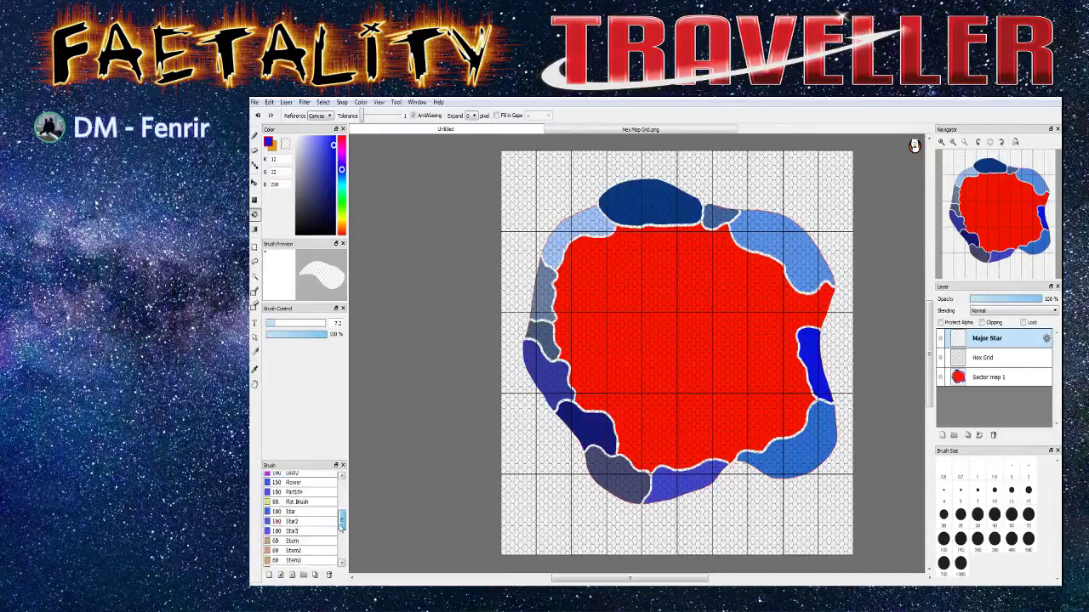
pyautogui.click(291, 563)
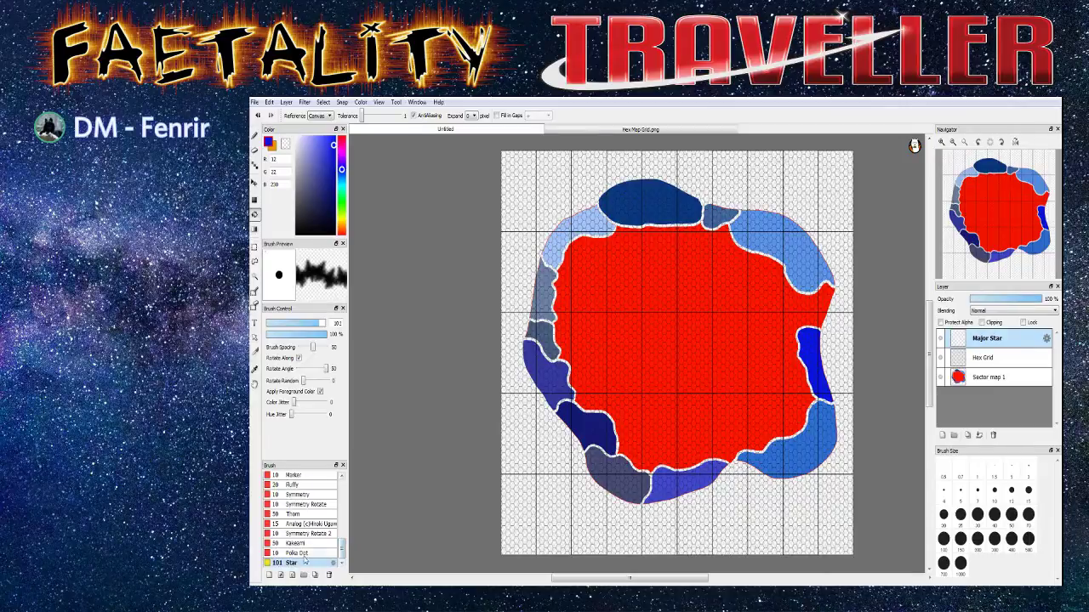
pyautogui.moveTo(321, 329); pyautogui.dragTo(312, 327)
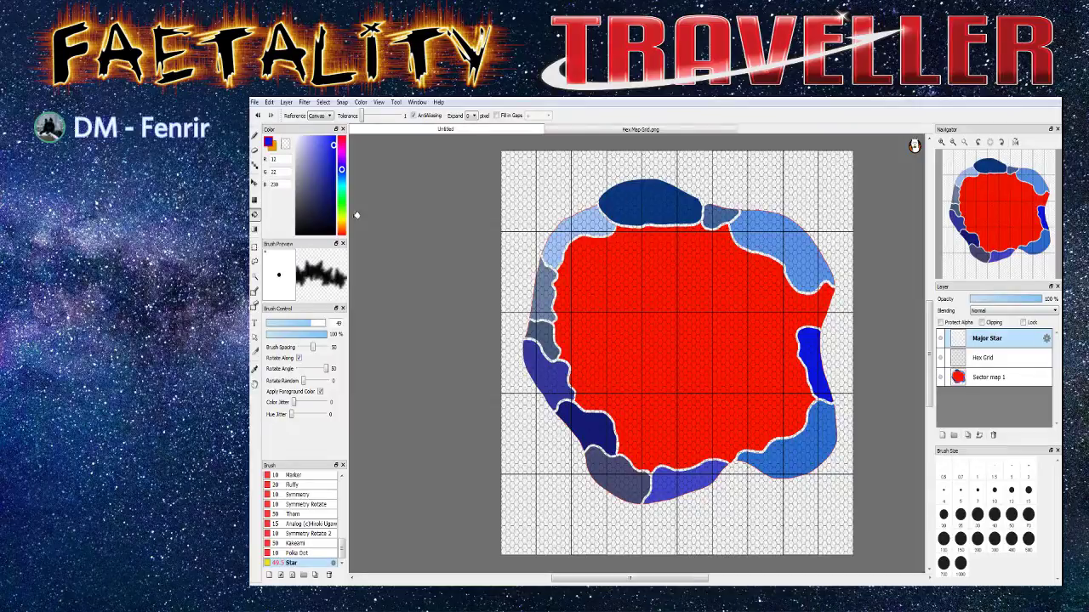
# Try stamping a star in a hex of the small slate-blue region and undo it
pyautogui.click(254, 135)
pyautogui.scroll(5, 732, 213)
pyautogui.scroll(-2, 731, 212)
pyautogui.scroll(2, 731, 212)
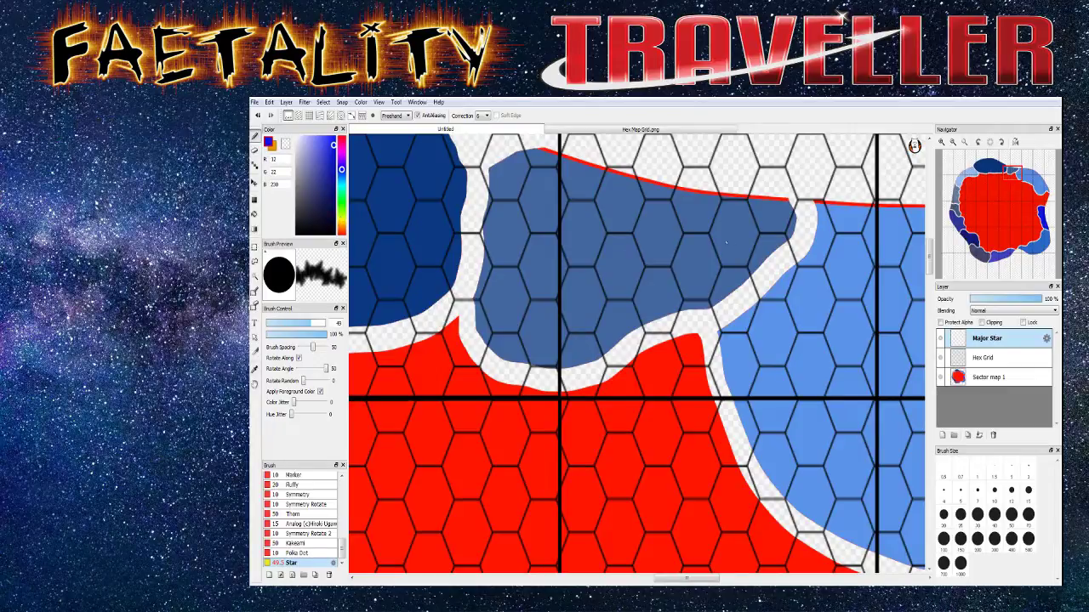
pyautogui.click(736, 231)
pyautogui.hotkey('ctrl', 'z')
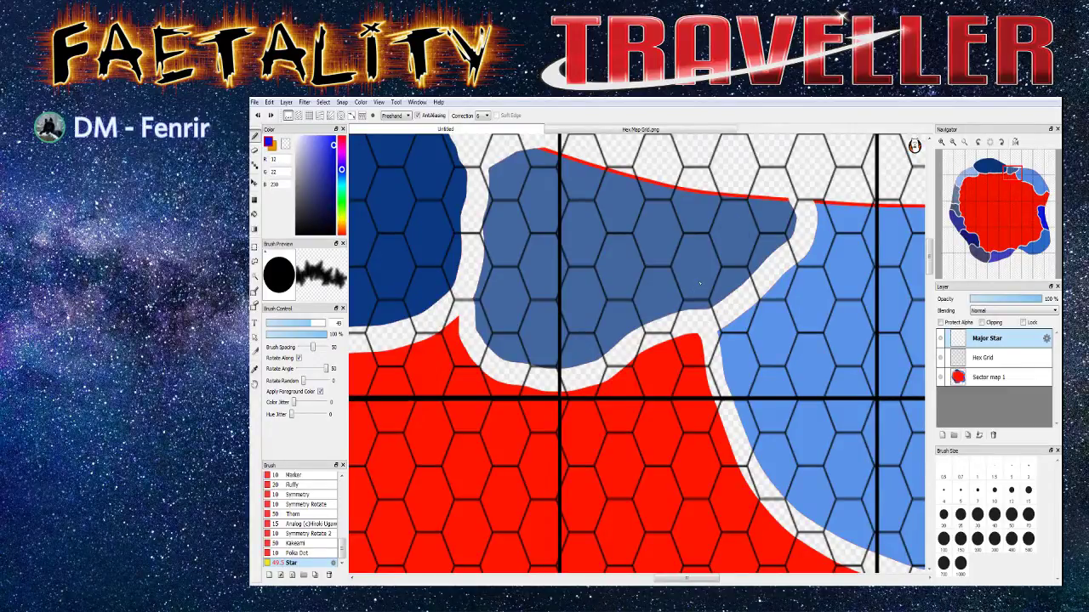
# Reduce the Star brush size to about 33 and set the painting colour to white
pyautogui.moveTo(312, 330); pyautogui.dragTo(300, 324)
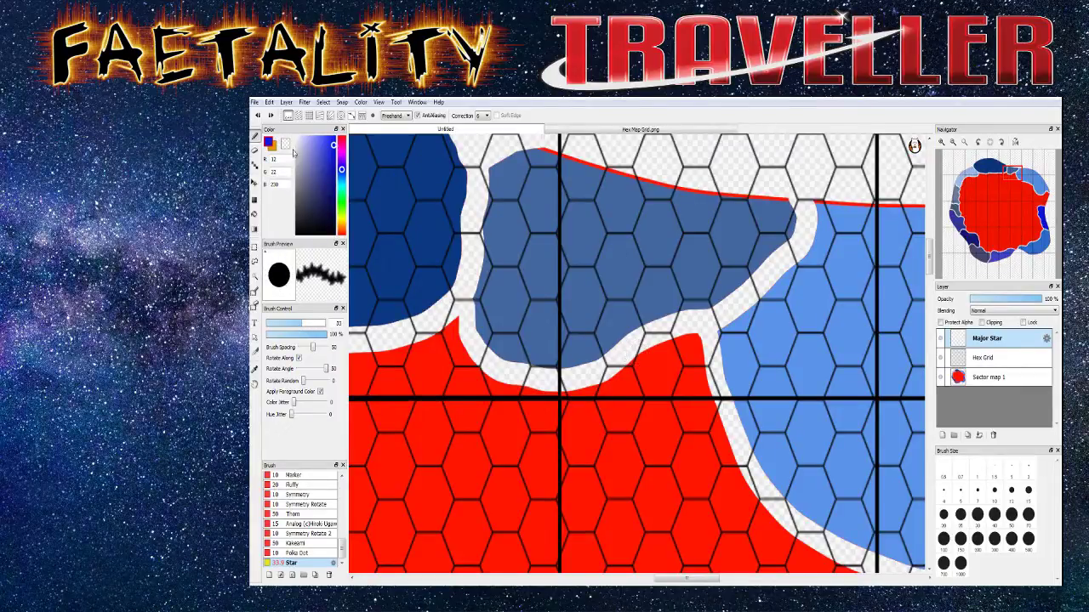
pyautogui.moveTo(331, 146); pyautogui.dragTo(291, 139)
# Create a new layer and move it beneath the Sector map 1 layer as the background
pyautogui.click(998, 380)
pyautogui.click(286, 102)
pyautogui.click(304, 116)
pyautogui.moveTo(985, 379); pyautogui.dragTo(953, 397)
# Hide the layers above the new bottom layer and fill that layer with solid black
pyautogui.click(941, 378)
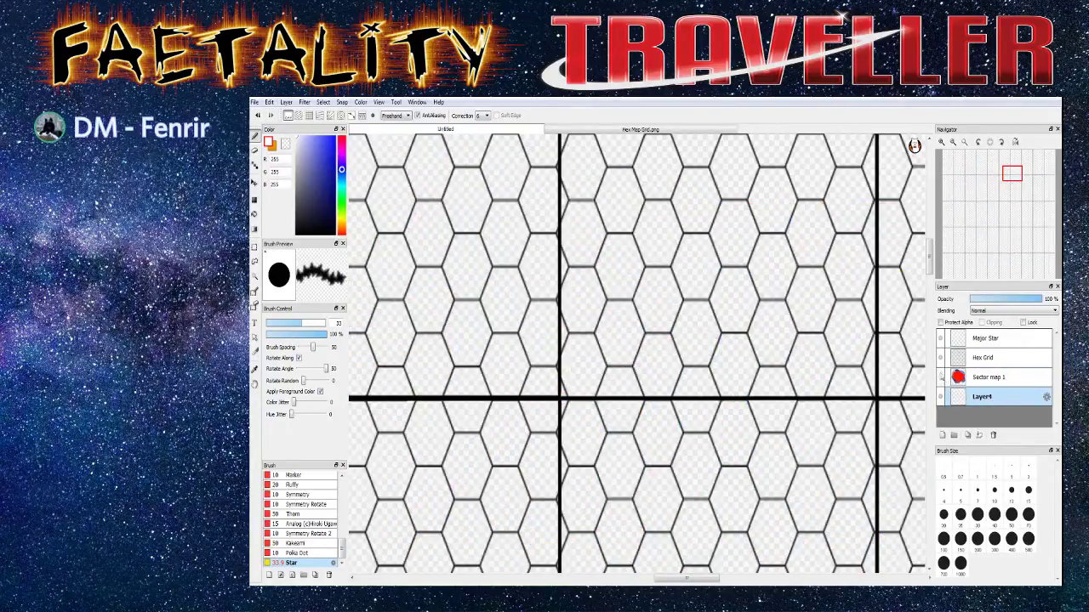
pyautogui.click(941, 358)
pyautogui.click(297, 232)
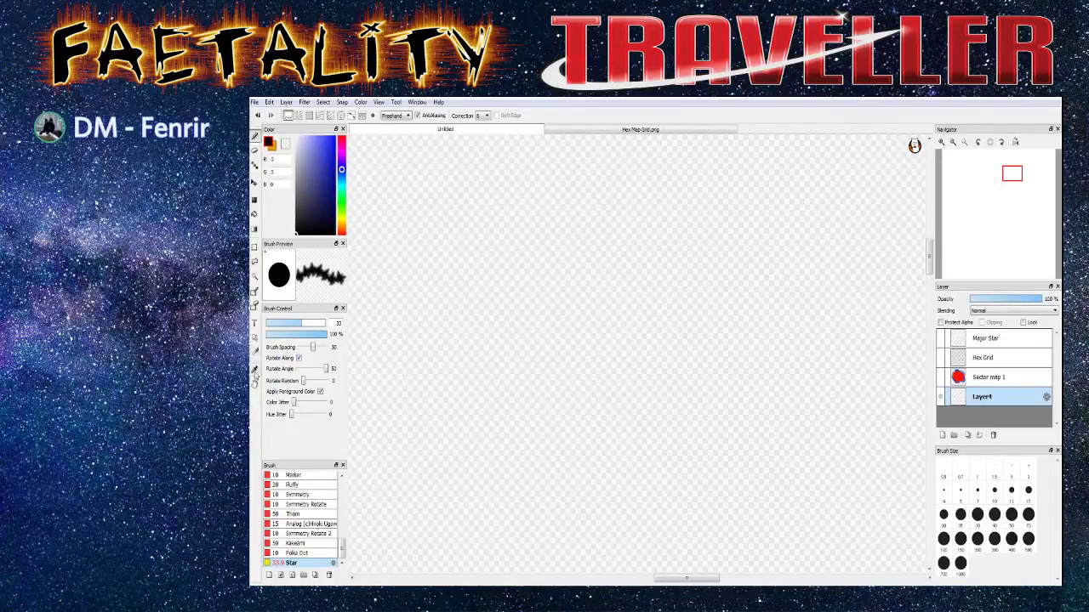
pyautogui.click(254, 214)
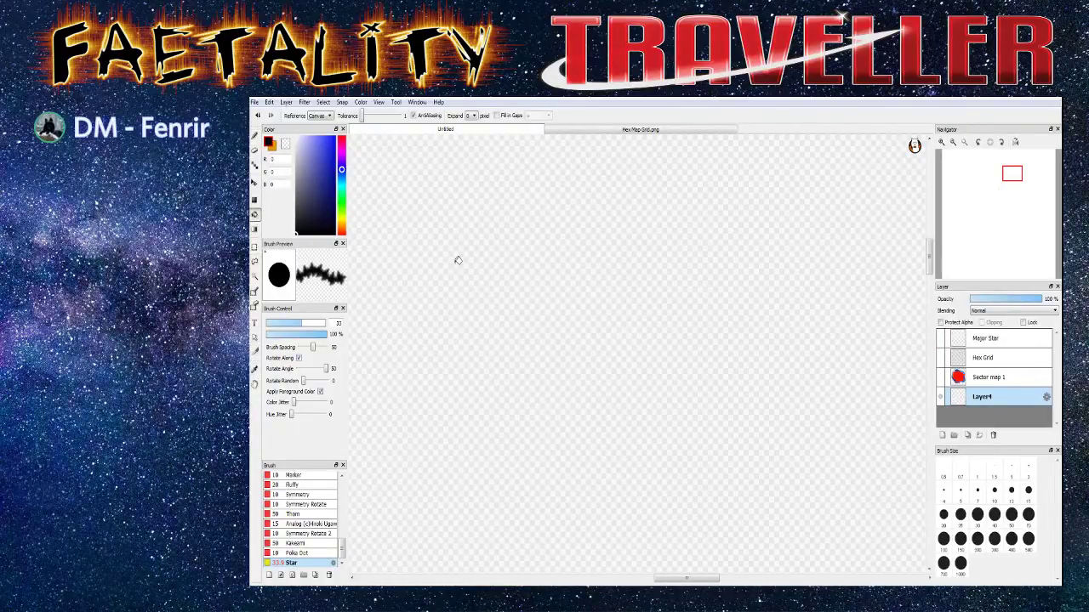
pyautogui.click(454, 265)
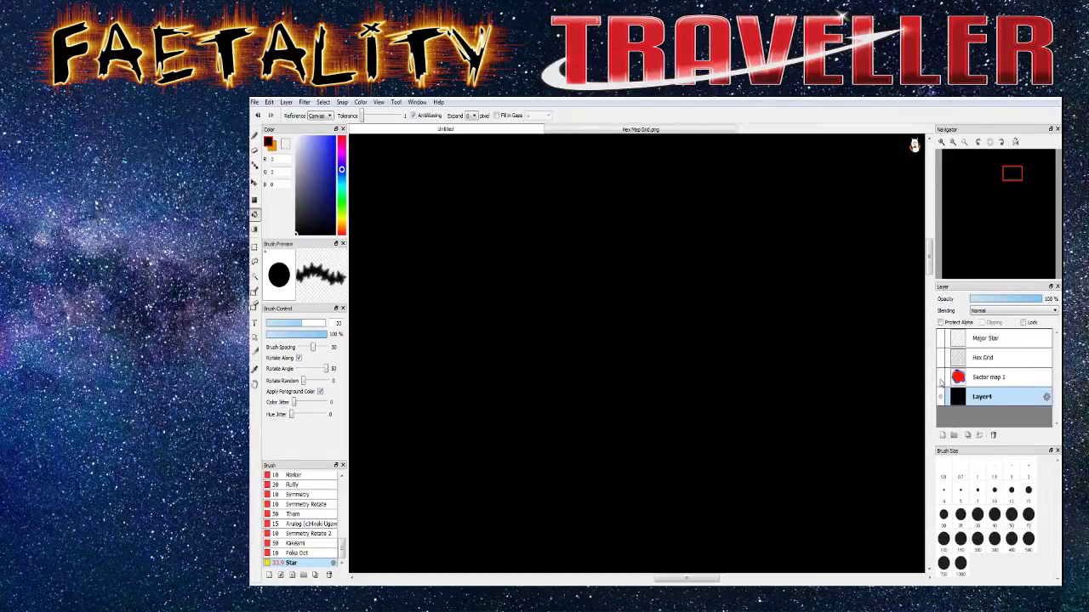
# Show the Sector map 1 layer again, try lowering the black layer's opacity, and undo that opacity change
pyautogui.click(939, 377)
pyautogui.moveTo(1039, 299); pyautogui.dragTo(995, 303)
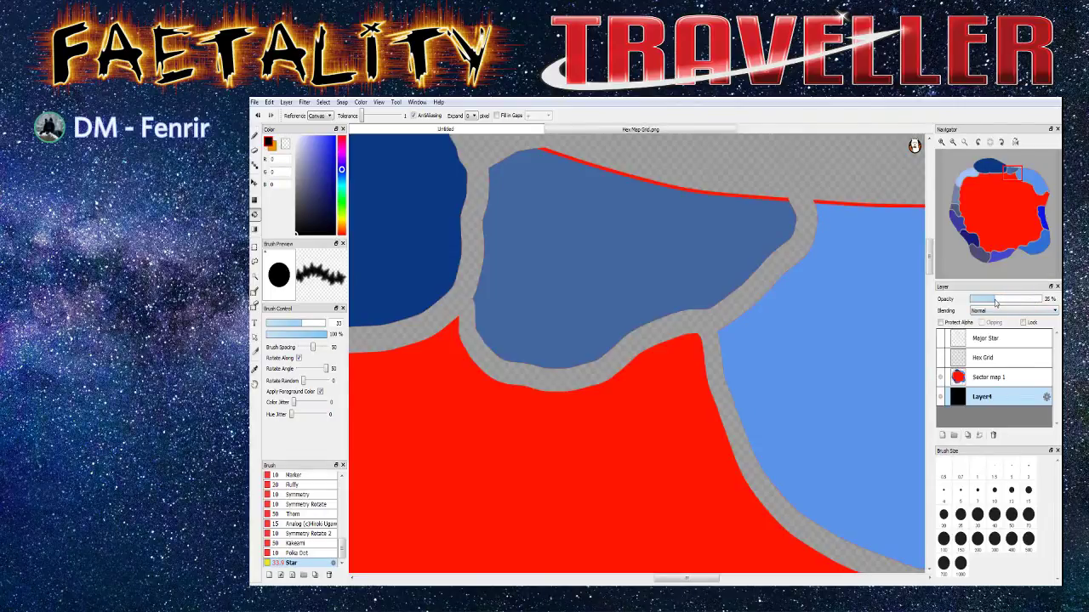
pyautogui.hotkey('ctrl', 'z')
# Lower the Sector map 1 layer's opacity to 27% and show the Hex Grid layer again
pyautogui.click(1009, 379)
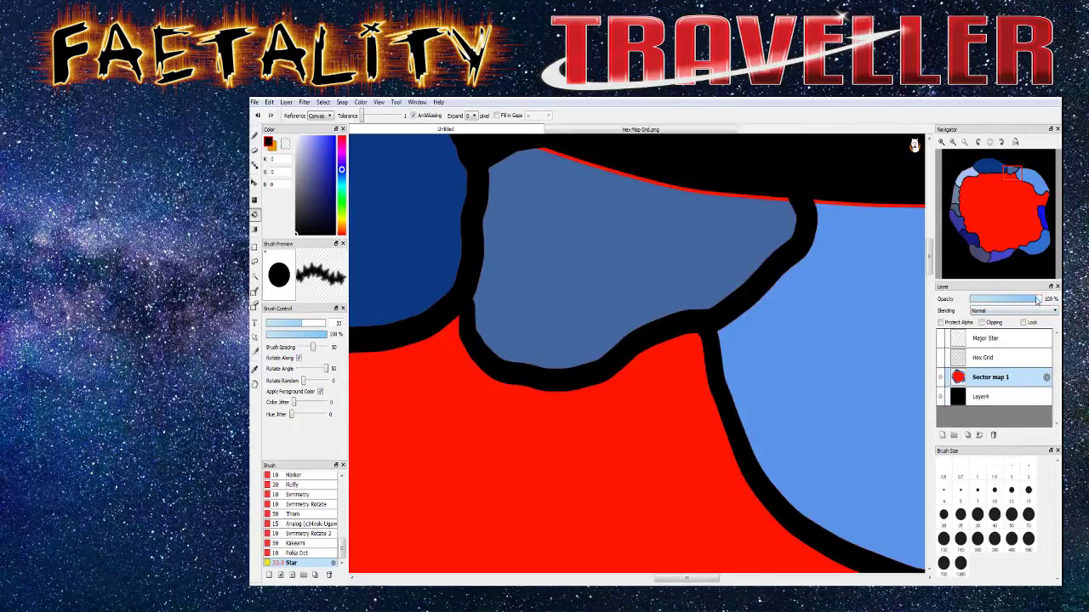
pyautogui.moveTo(1038, 300); pyautogui.dragTo(990, 304)
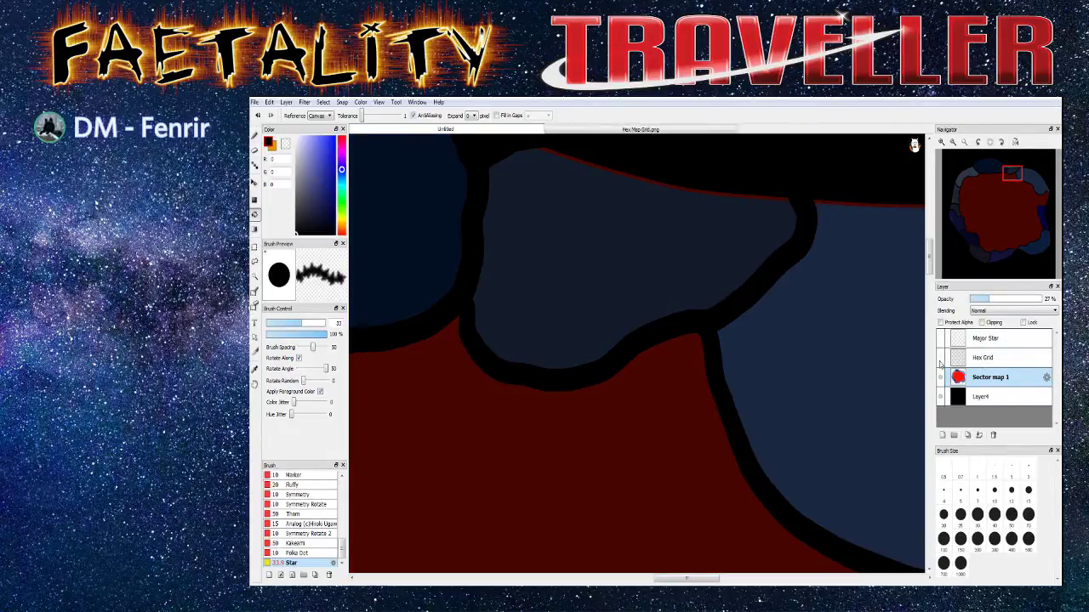
pyautogui.click(940, 358)
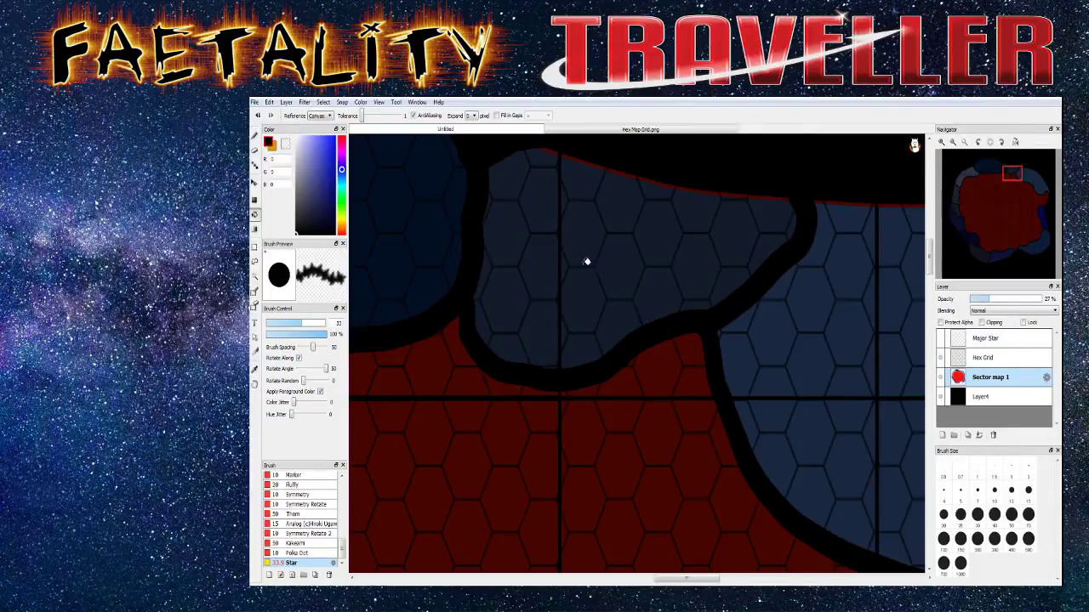
pyautogui.scroll(-4, 586, 260)
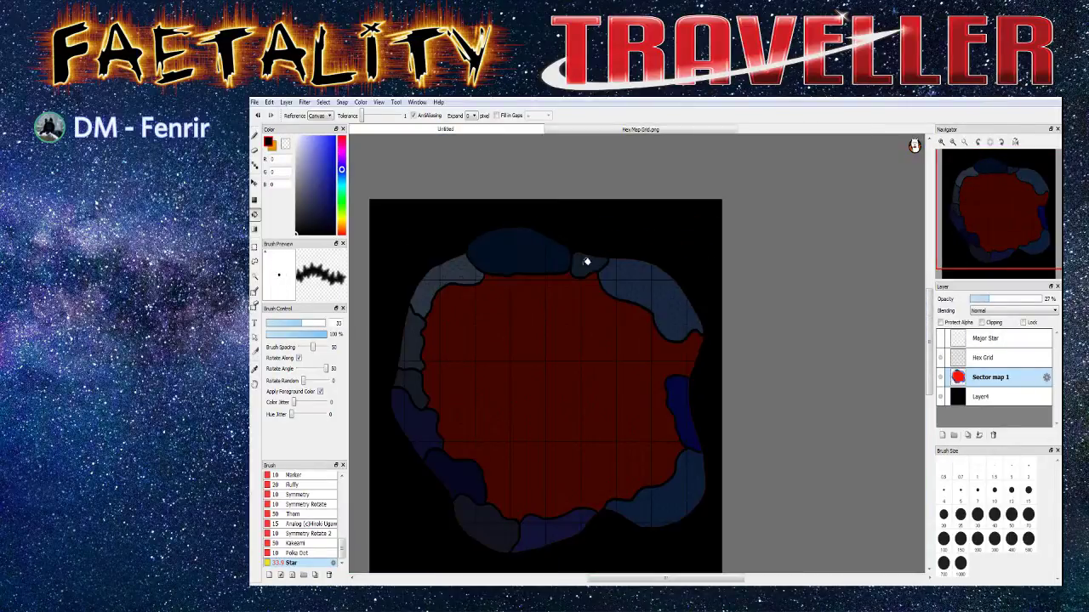
# Protect the alpha of the Hex Grid layer and choose a bright cyan painting colour
pyautogui.click(1004, 358)
pyautogui.click(941, 324)
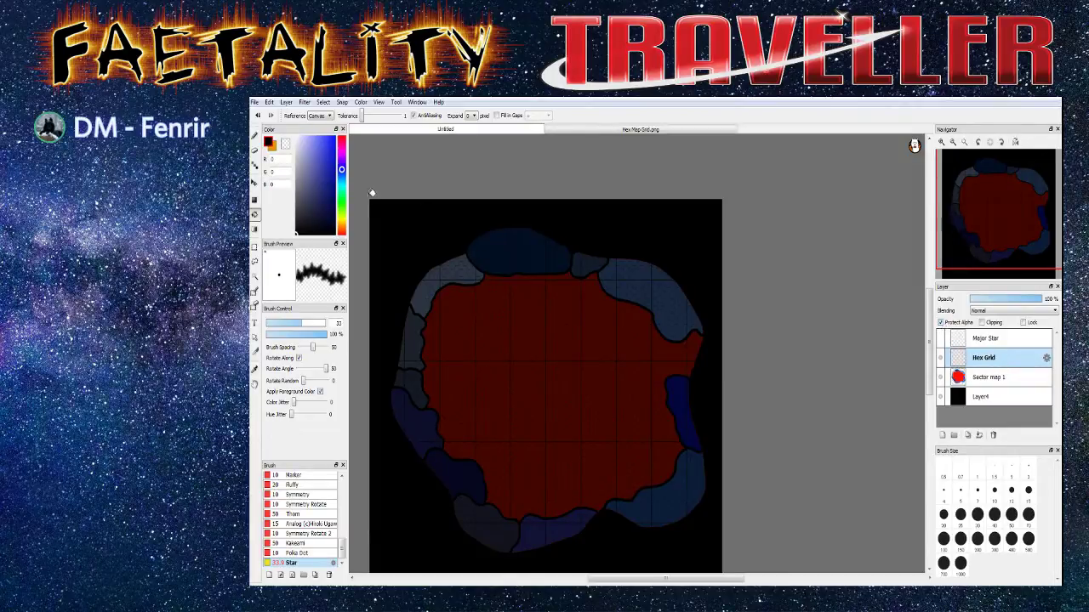
pyautogui.click(341, 183)
pyautogui.click(336, 141)
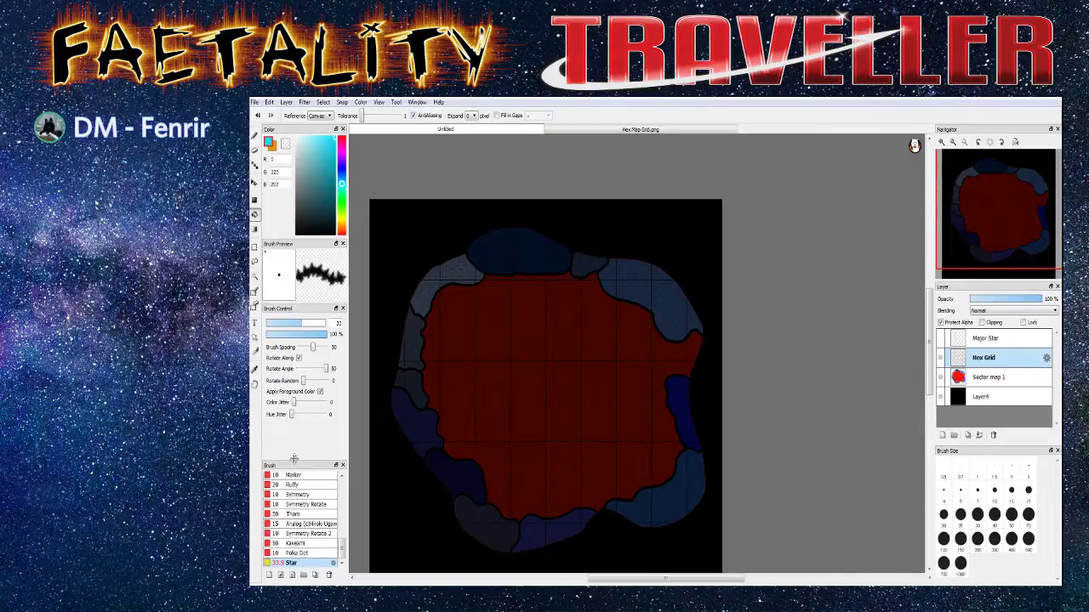
# Switch to the Pen brush and enlarge it to a size of about 660
pyautogui.scroll(2, 294, 485)
pyautogui.scroll(5, 294, 487)
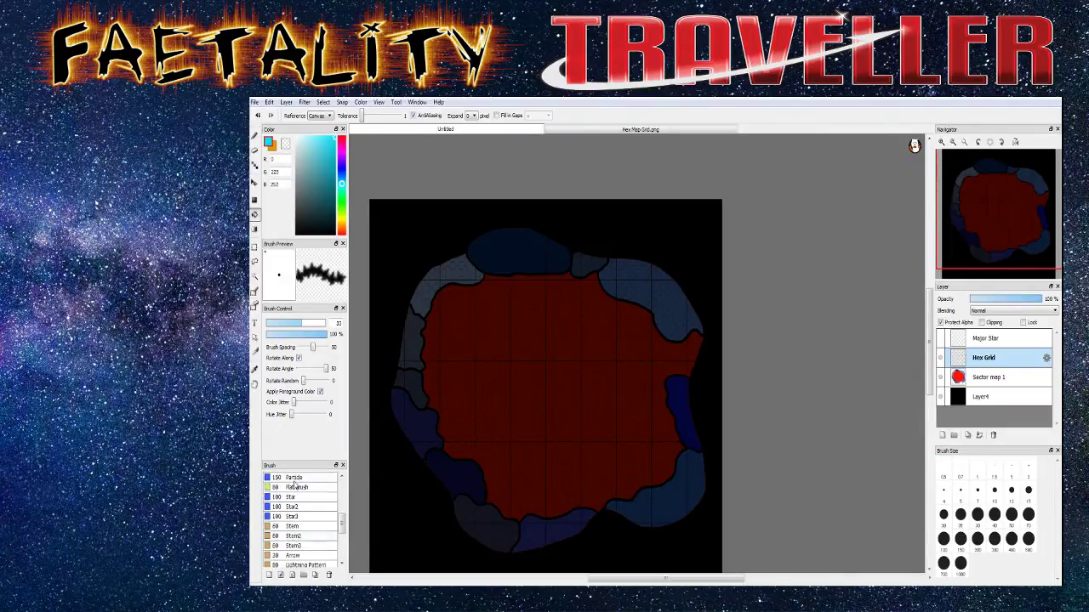
pyautogui.moveTo(343, 509); pyautogui.dragTo(342, 483)
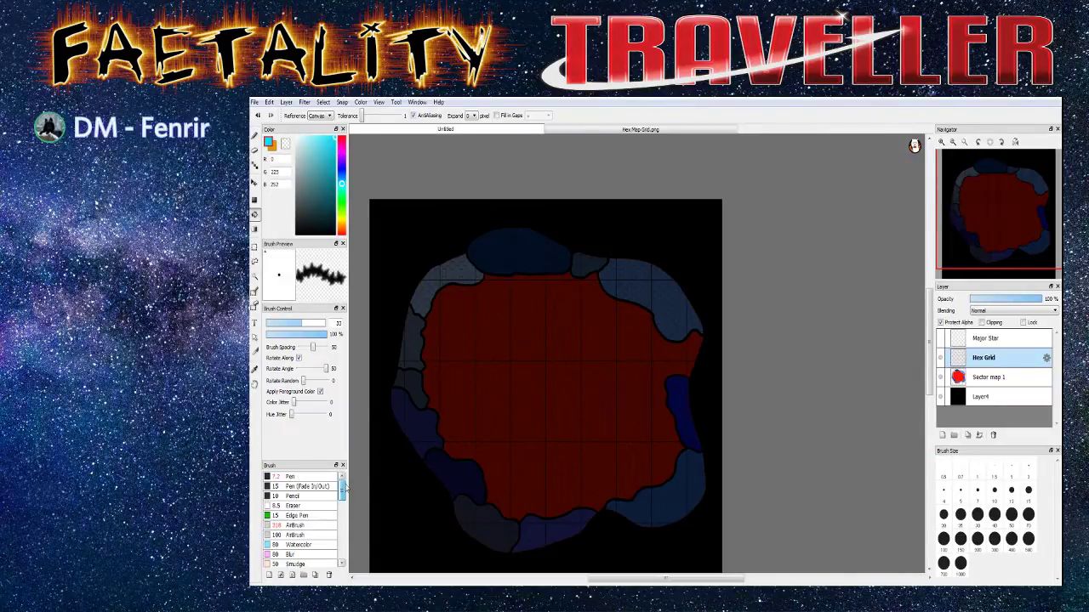
pyautogui.click(291, 476)
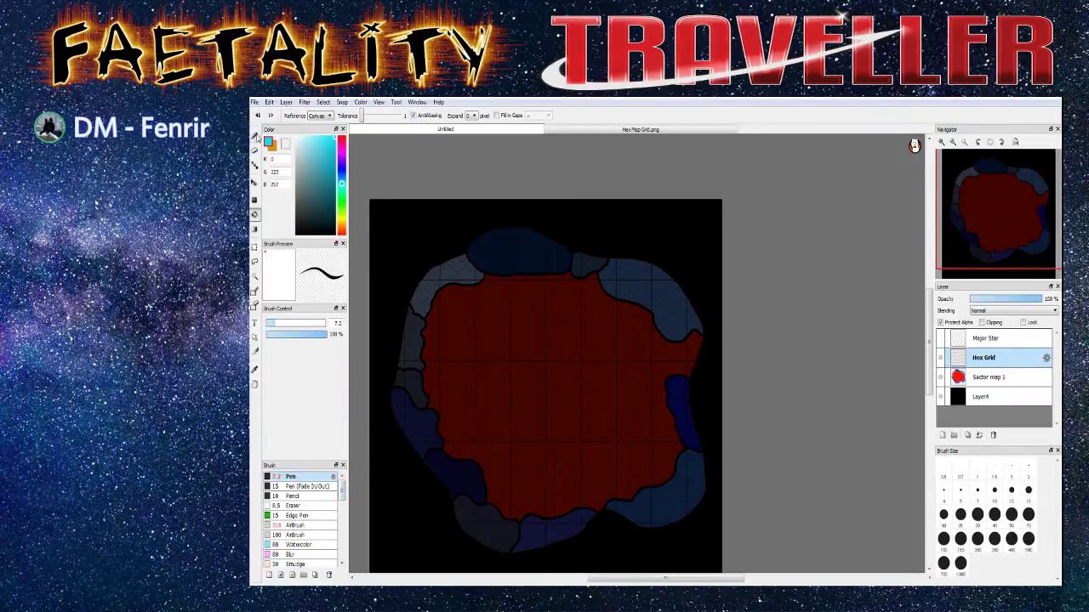
pyautogui.click(255, 136)
pyautogui.click(330, 326)
pyautogui.moveTo(330, 327); pyautogui.dragTo(334, 327)
# Paint over the whole canvas on the Hex Grid layer to recolour all its grid lines cyan
pyautogui.moveTo(396, 209)
pyautogui.mouseDown()
pyautogui.moveTo(408, 227)
pyautogui.moveTo(511, 223)
pyautogui.moveTo(527, 272)
pyautogui.moveTo(664, 246)
pyautogui.mouseUp()
pyautogui.moveTo(363, 337)
pyautogui.mouseDown()
pyautogui.moveTo(426, 260)
pyautogui.moveTo(593, 275)
pyautogui.mouseUp()
pyautogui.moveTo(502, 332)
pyautogui.mouseDown()
pyautogui.moveTo(395, 361)
pyautogui.moveTo(505, 355)
pyautogui.moveTo(377, 372)
pyautogui.moveTo(399, 403)
pyautogui.moveTo(706, 374)
pyautogui.moveTo(506, 410)
pyautogui.moveTo(707, 418)
pyautogui.moveTo(395, 448)
pyautogui.moveTo(533, 405)
pyautogui.moveTo(515, 419)
pyautogui.moveTo(714, 463)
pyautogui.moveTo(430, 535)
pyautogui.moveTo(374, 519)
pyautogui.moveTo(434, 489)
pyautogui.mouseUp()
pyautogui.scroll(3, 807, 397)
pyautogui.scroll(-5, 807, 397)
pyautogui.scroll(3, 503, 539)
pyautogui.moveTo(395, 505)
pyautogui.mouseDown()
pyautogui.moveTo(452, 525)
pyautogui.moveTo(377, 540)
pyautogui.moveTo(485, 539)
pyautogui.moveTo(670, 525)
pyautogui.moveTo(692, 503)
pyautogui.moveTo(673, 477)
pyautogui.moveTo(472, 515)
pyautogui.mouseUp()
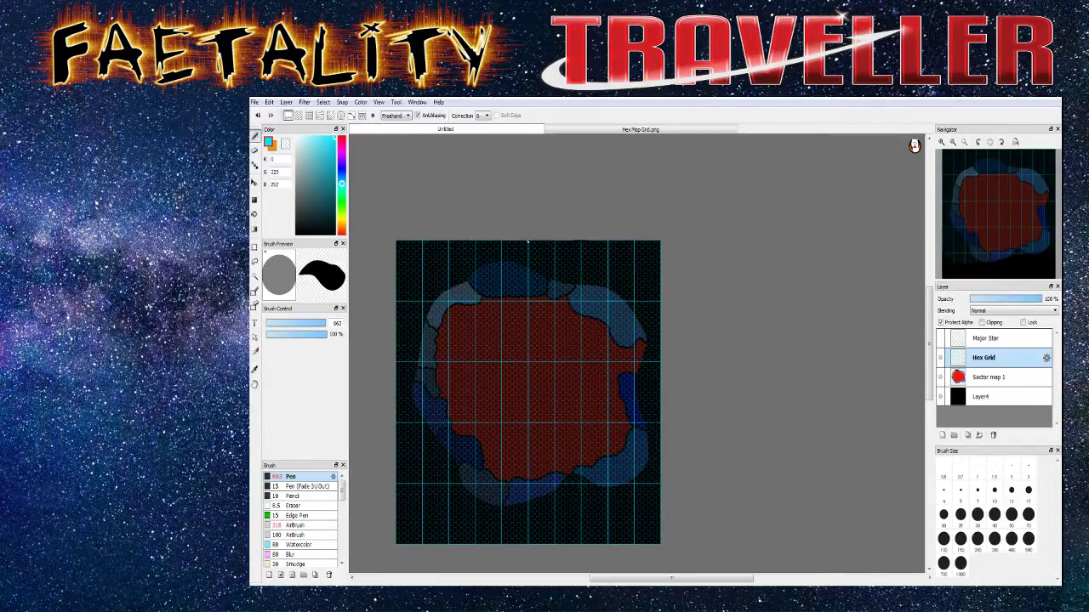
# Raise the Sector map 1 layer's opacity to about 48%
pyautogui.scroll(2, 553, 282)
pyautogui.scroll(2, 557, 283)
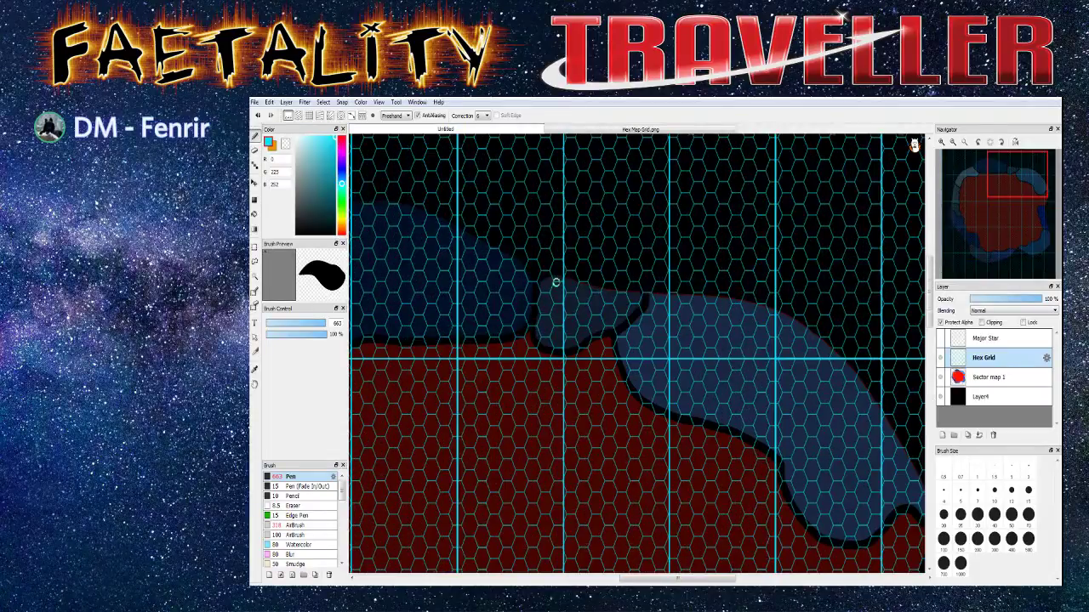
pyautogui.click(989, 376)
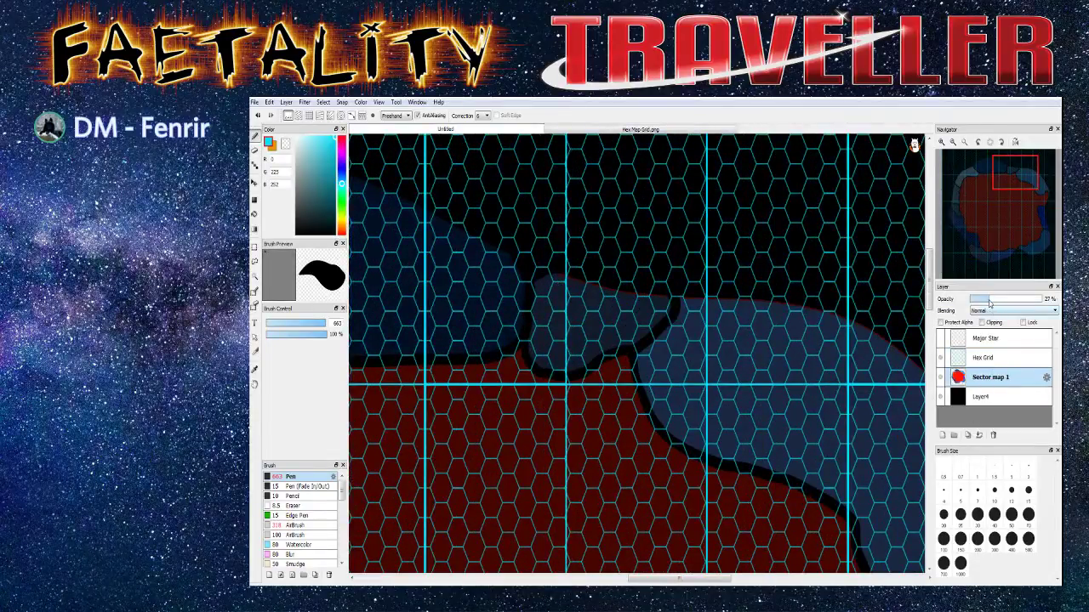
pyautogui.click(1005, 301)
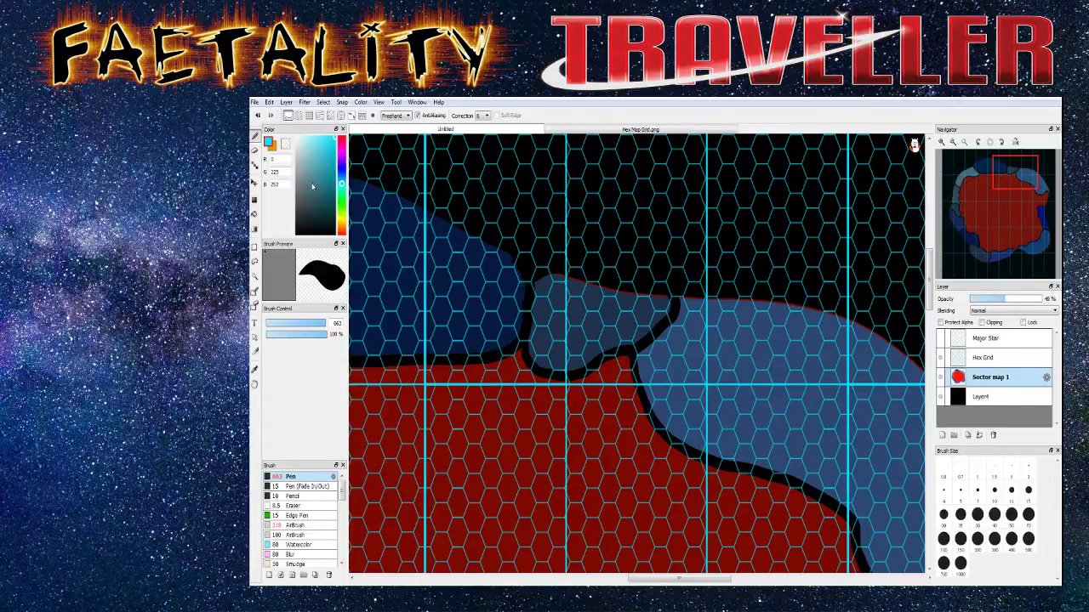
# Set the painting colour to white and select the Star brush again
pyautogui.moveTo(308, 178); pyautogui.dragTo(286, 133)
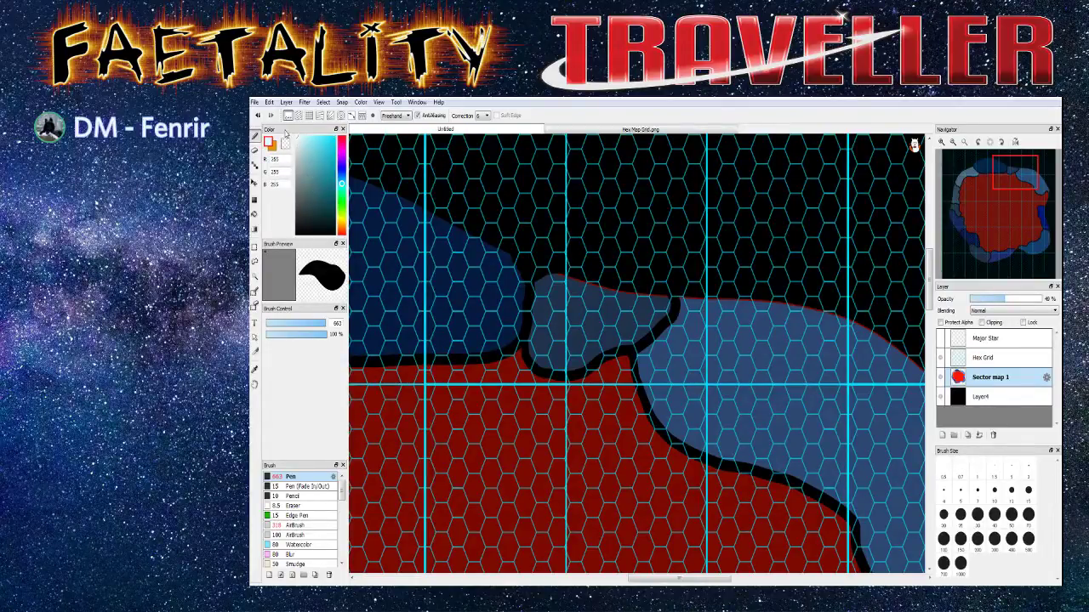
pyautogui.scroll(-5, 307, 555)
pyautogui.scroll(-3, 307, 554)
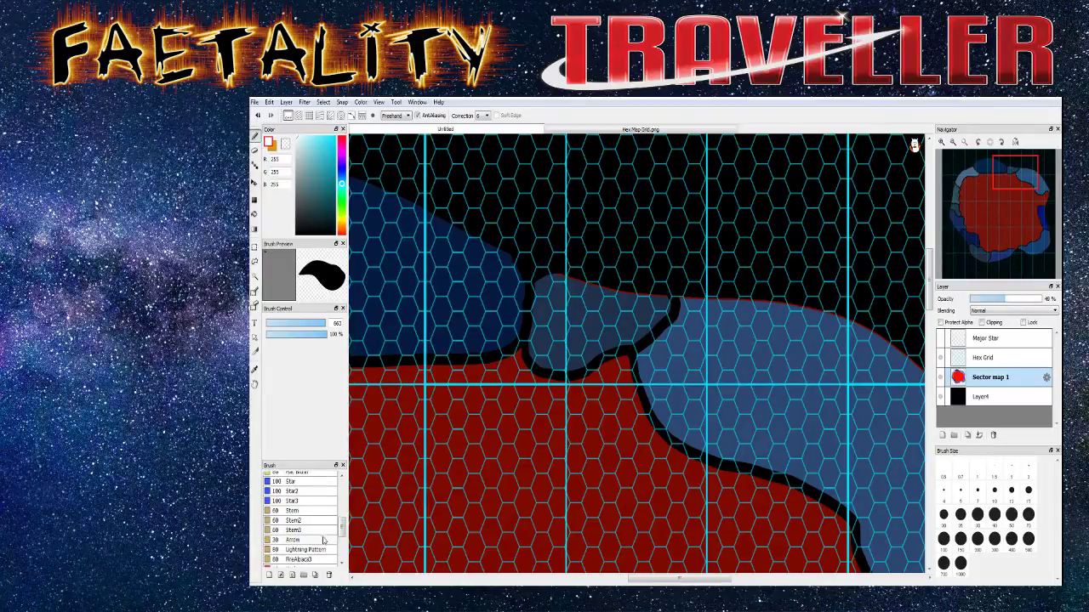
pyautogui.scroll(-3, 307, 557)
pyautogui.click(293, 563)
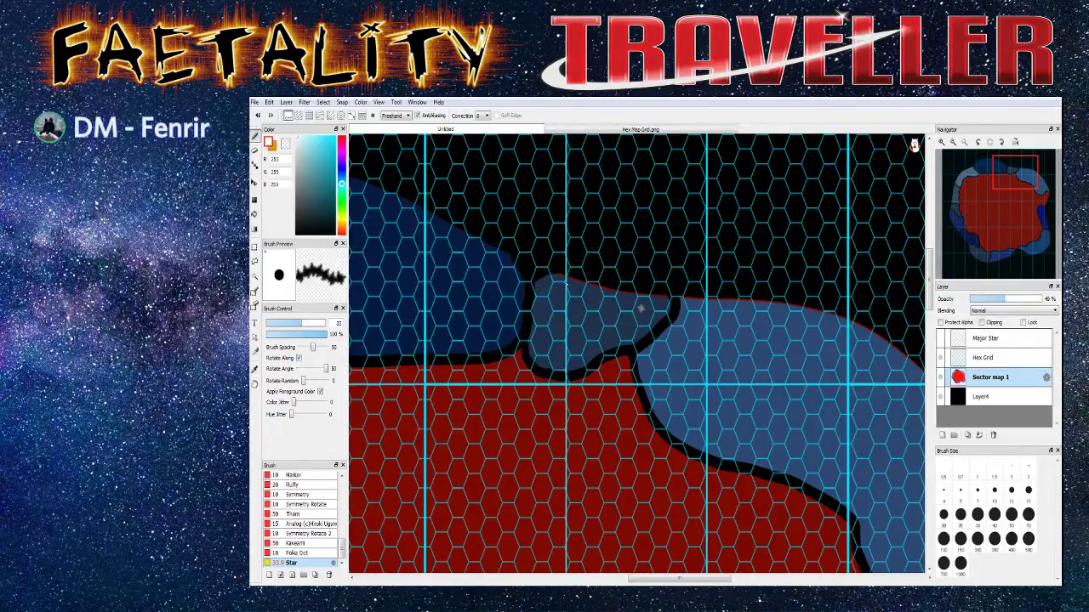
# Stamp white stars in separate hexes across the small slate-blue region on the Sector map 1 layer
pyautogui.click(578, 308)
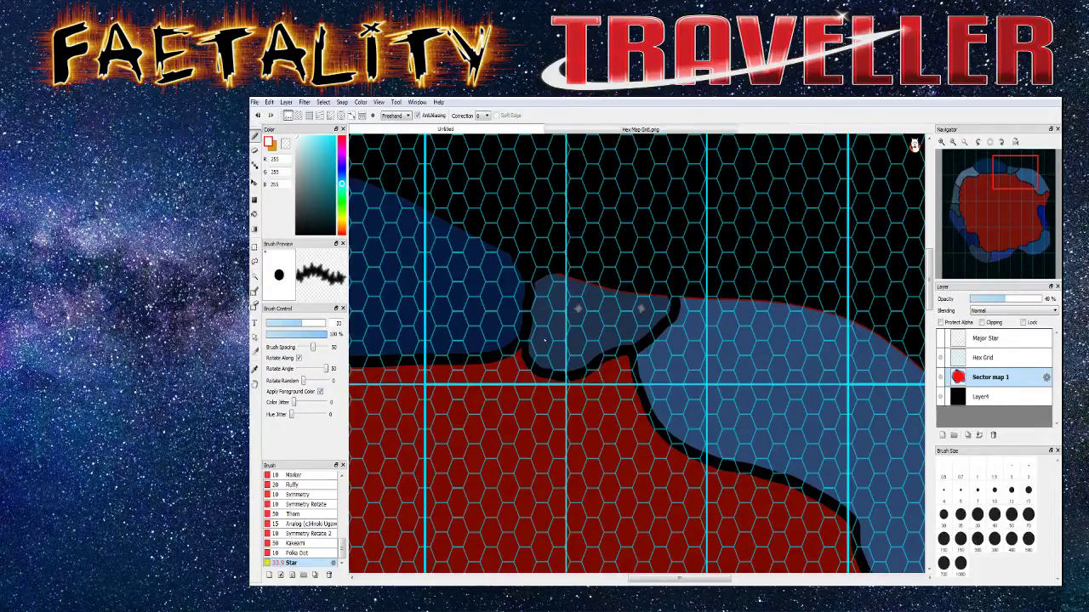
pyautogui.click(542, 338)
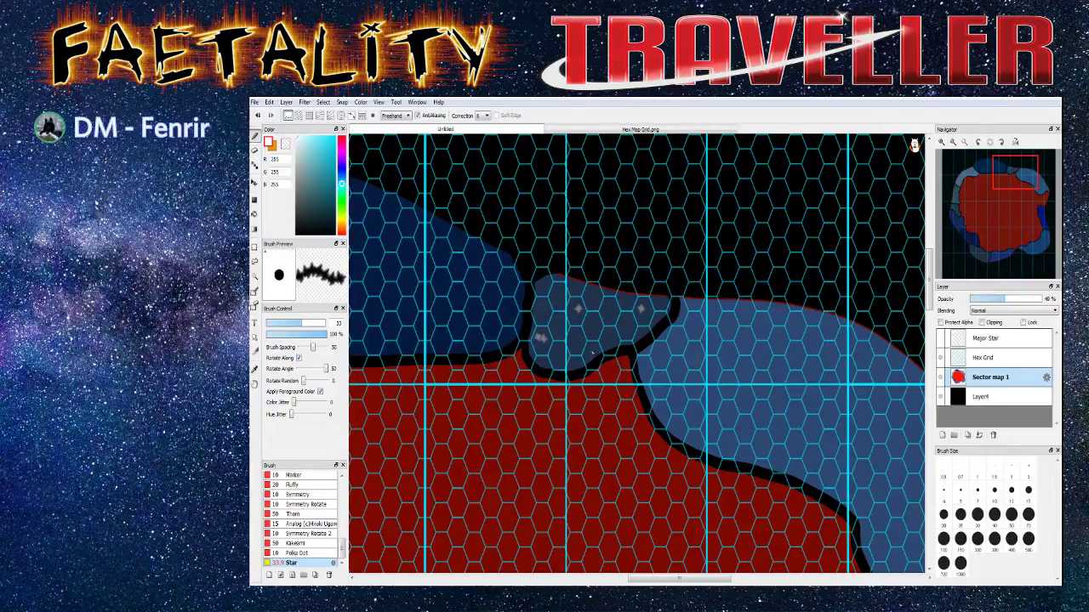
pyautogui.click(609, 340)
# Stamp white stars in scattered hexes across the whole light-blue region northeast of the red area, including its lower tail
pyautogui.scroll(-2, 604, 318)
pyautogui.scroll(2, 684, 361)
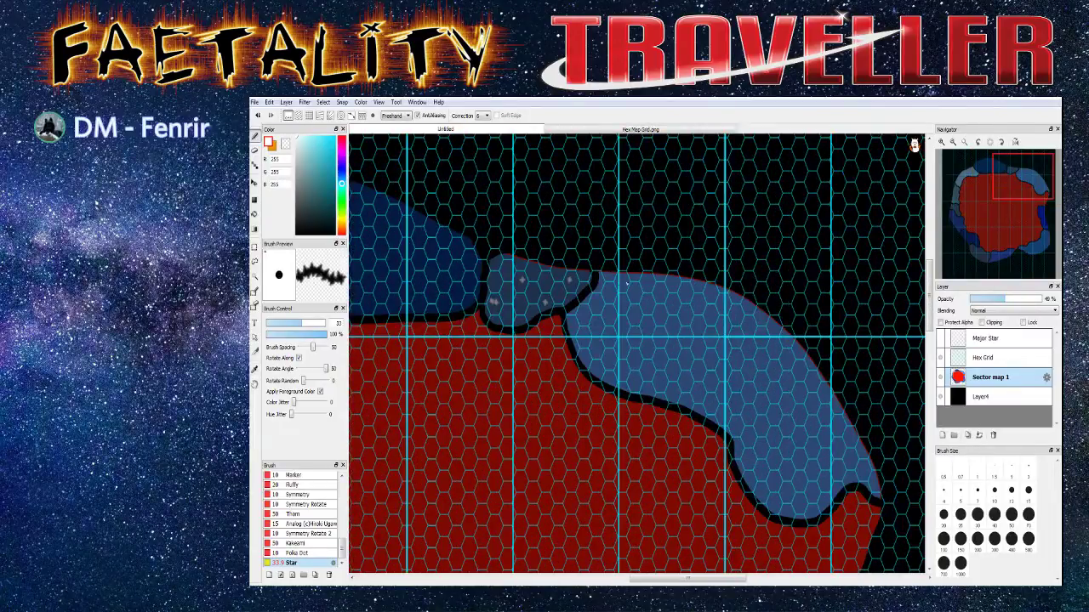
pyautogui.scroll(1, 619, 284)
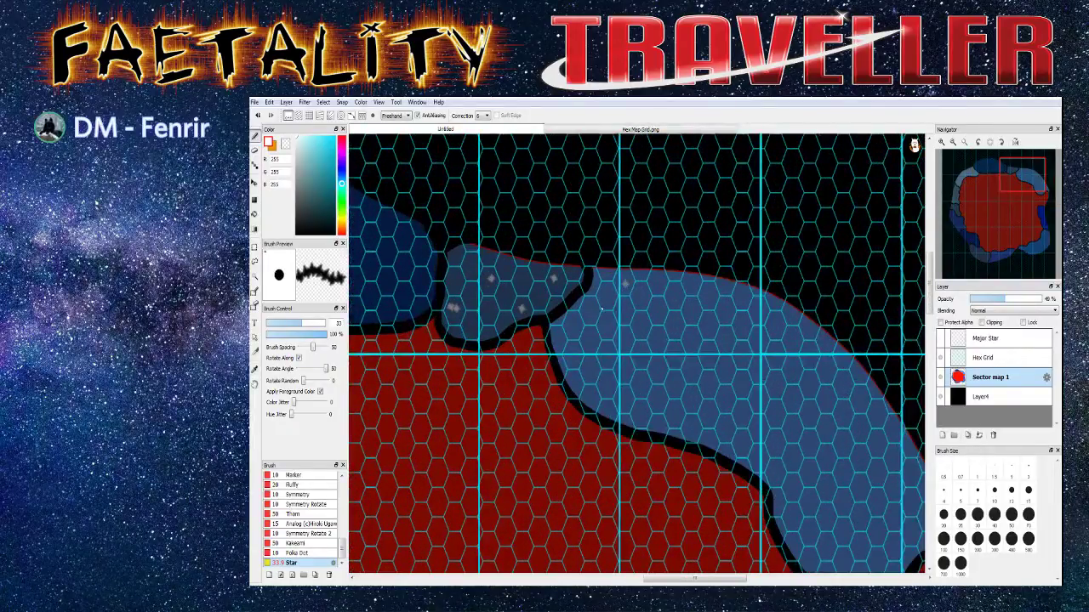
pyautogui.click(591, 342)
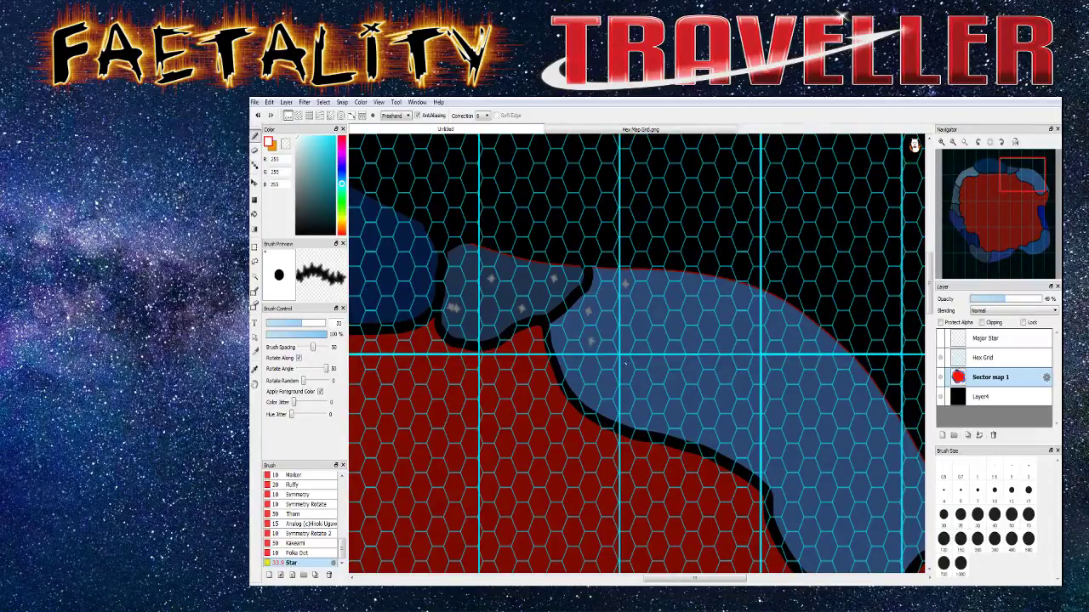
pyautogui.click(640, 329)
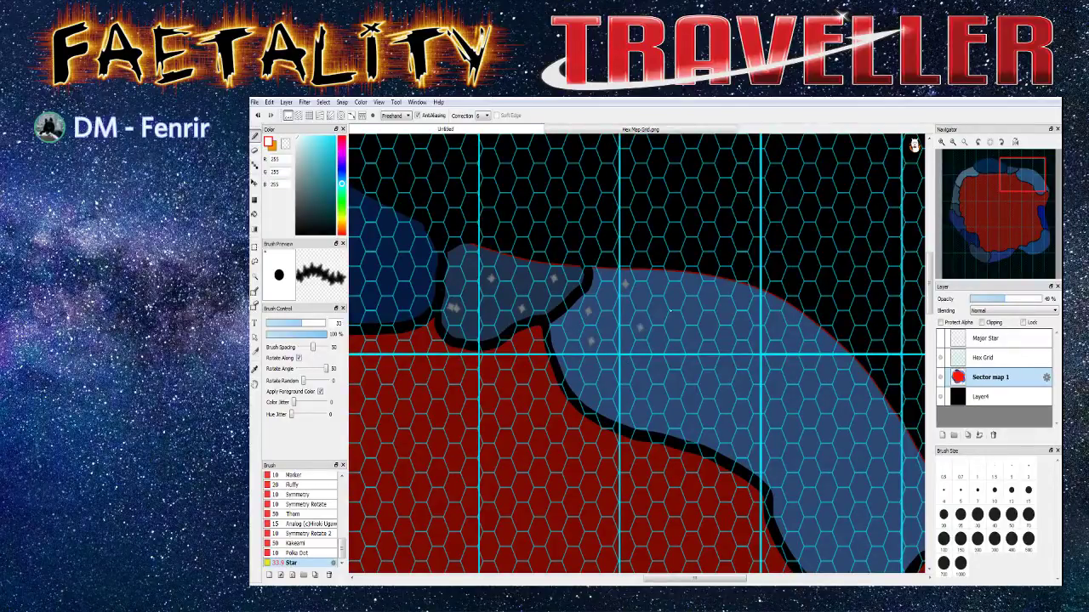
pyautogui.click(673, 300)
pyautogui.click(692, 313)
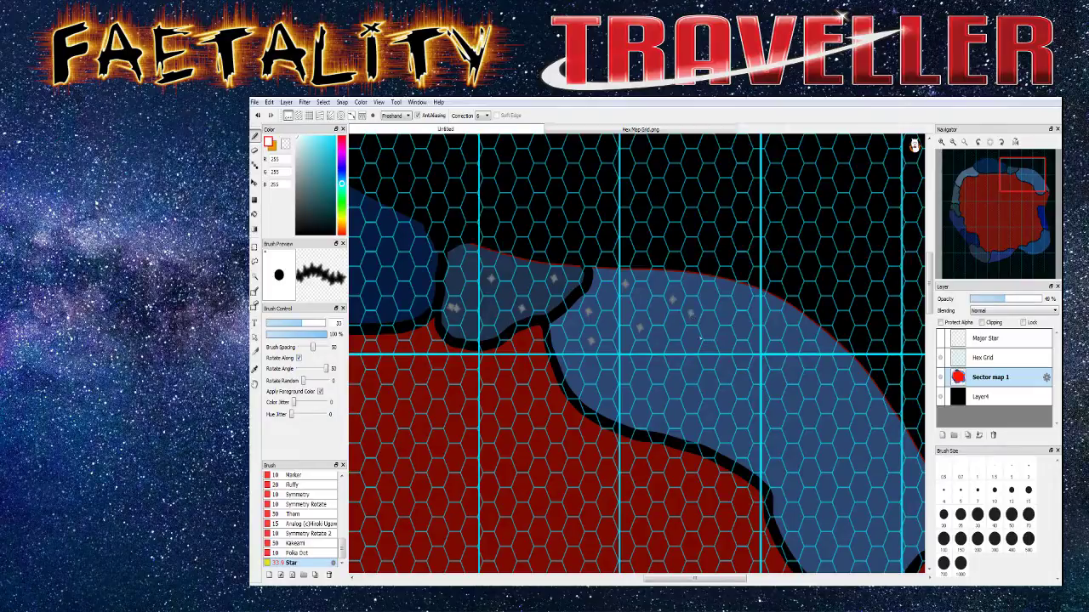
pyautogui.click(741, 328)
pyautogui.click(742, 389)
pyautogui.click(676, 415)
pyautogui.click(639, 412)
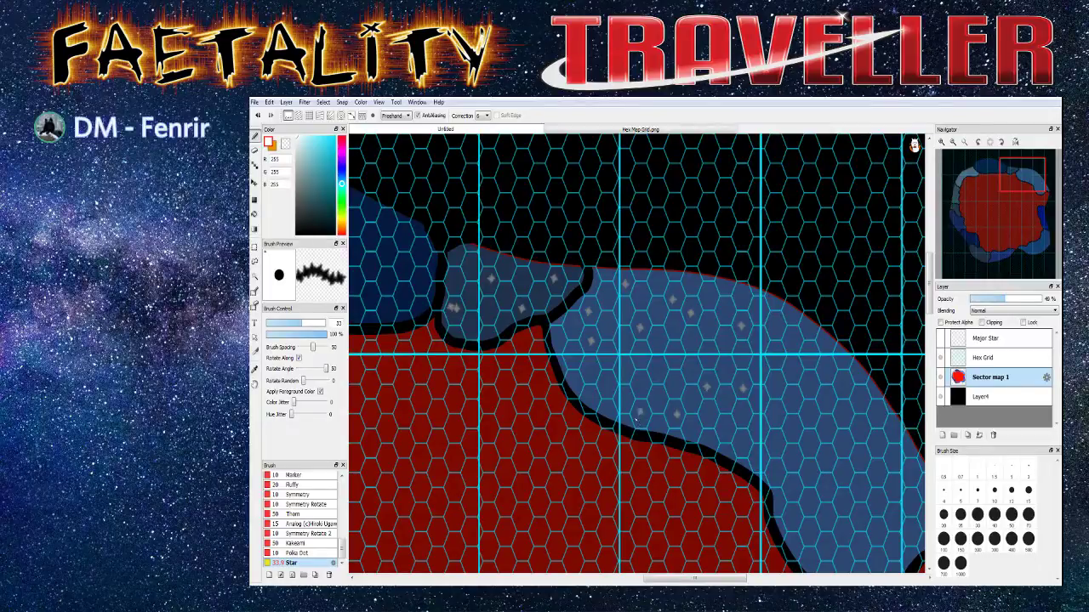
pyautogui.click(739, 445)
pyautogui.click(806, 391)
pyautogui.click(792, 375)
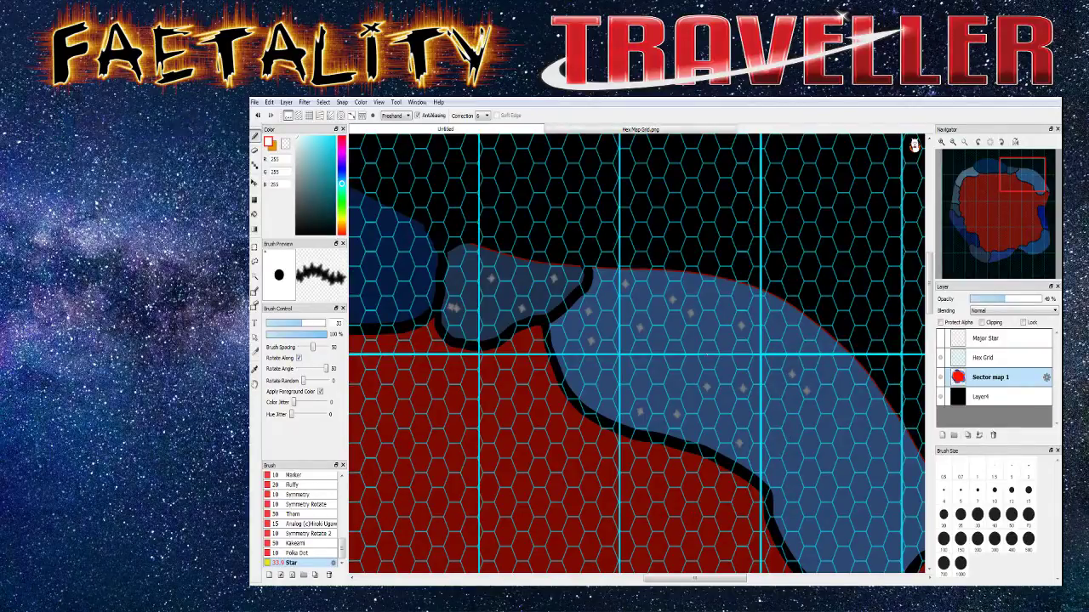
pyautogui.click(724, 342)
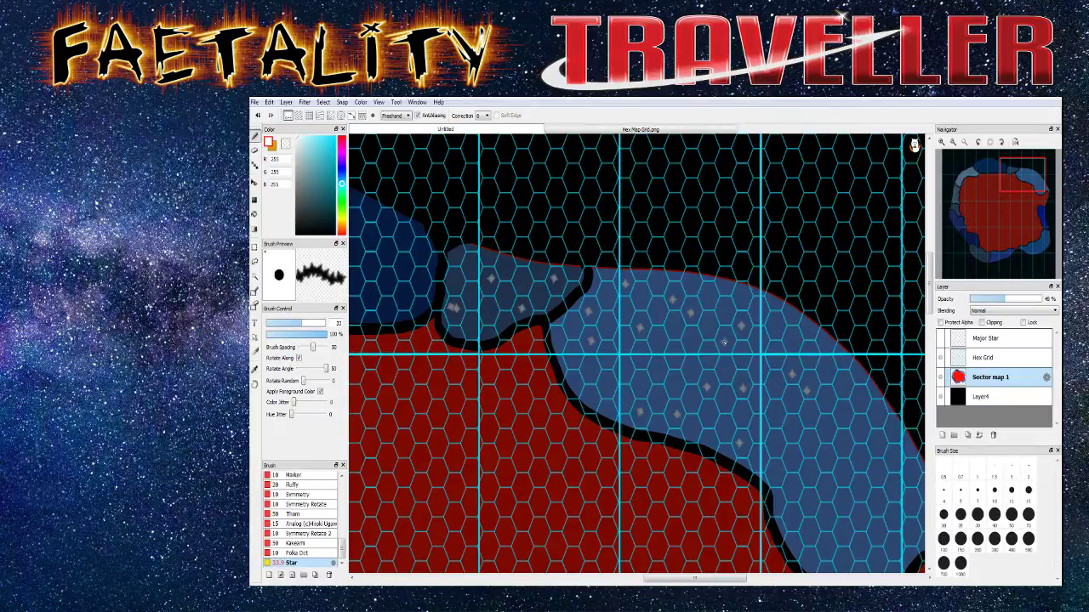
pyautogui.click(660, 370)
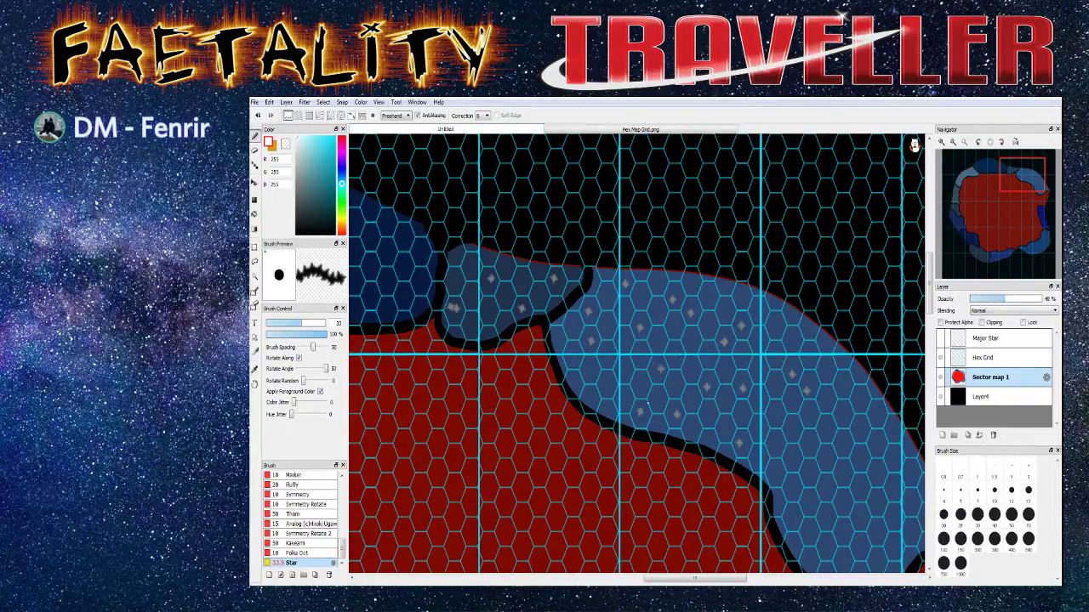
pyautogui.click(809, 444)
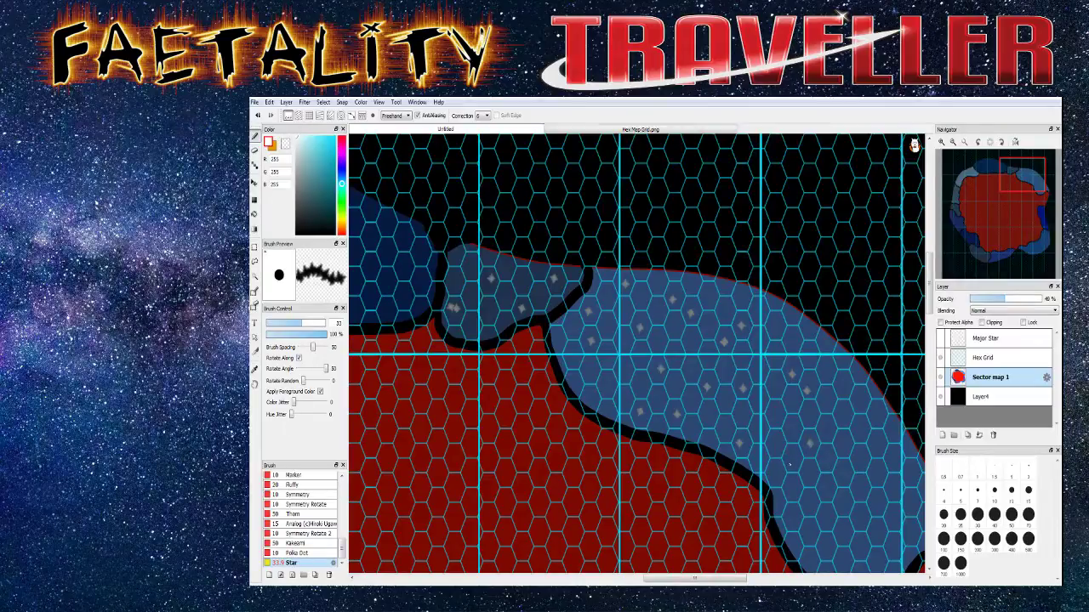
pyautogui.click(772, 446)
pyautogui.click(811, 507)
pyautogui.click(795, 543)
pyautogui.scroll(-4, 636, 353)
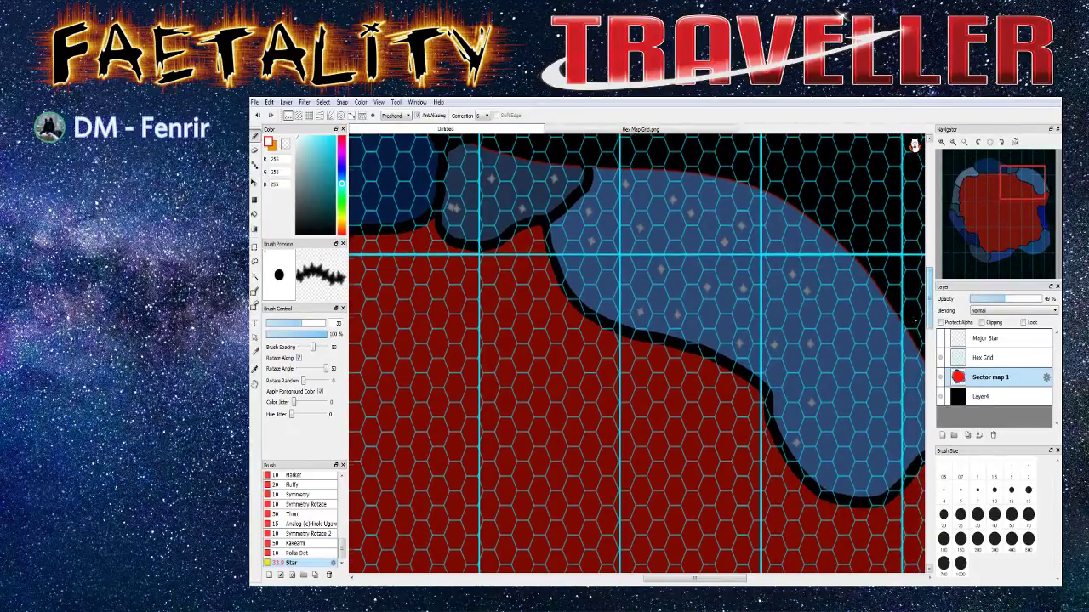
pyautogui.click(878, 404)
pyautogui.click(857, 444)
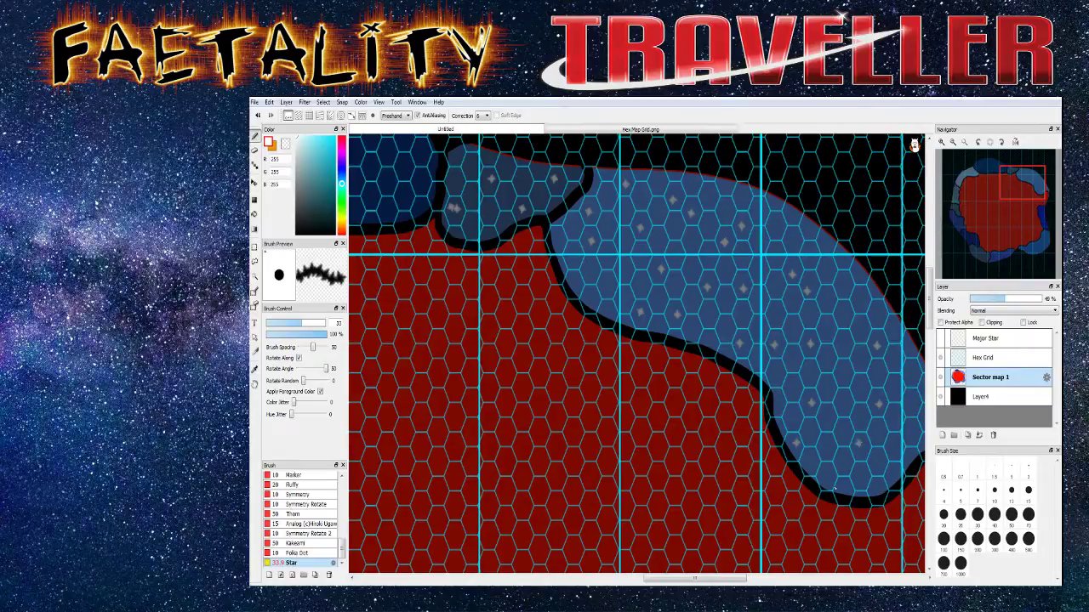
pyautogui.click(845, 486)
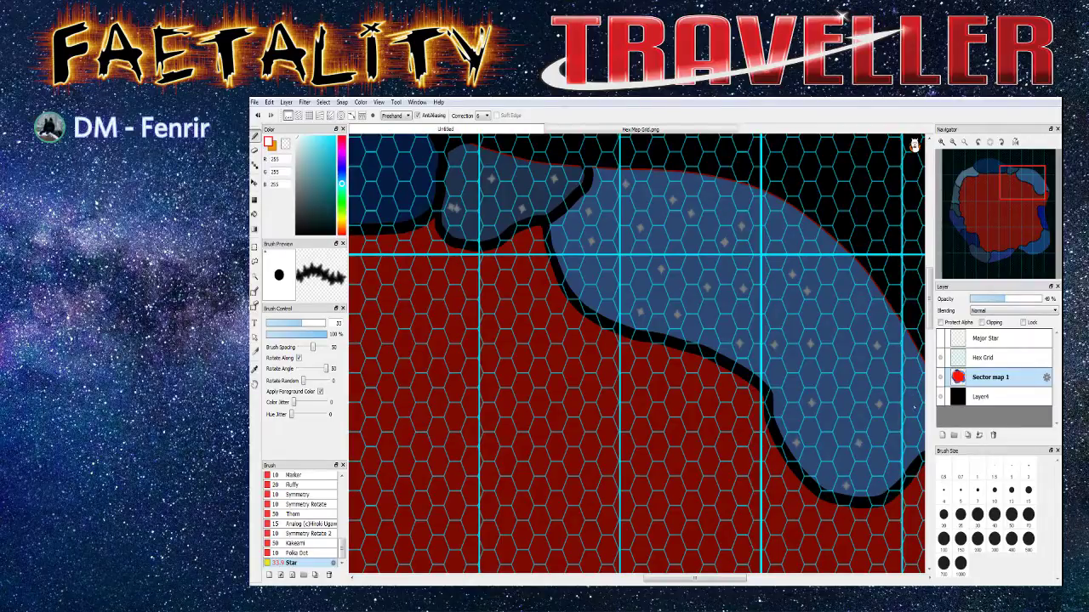
pyautogui.moveTo(694, 578); pyautogui.dragTo(710, 578)
pyautogui.click(862, 430)
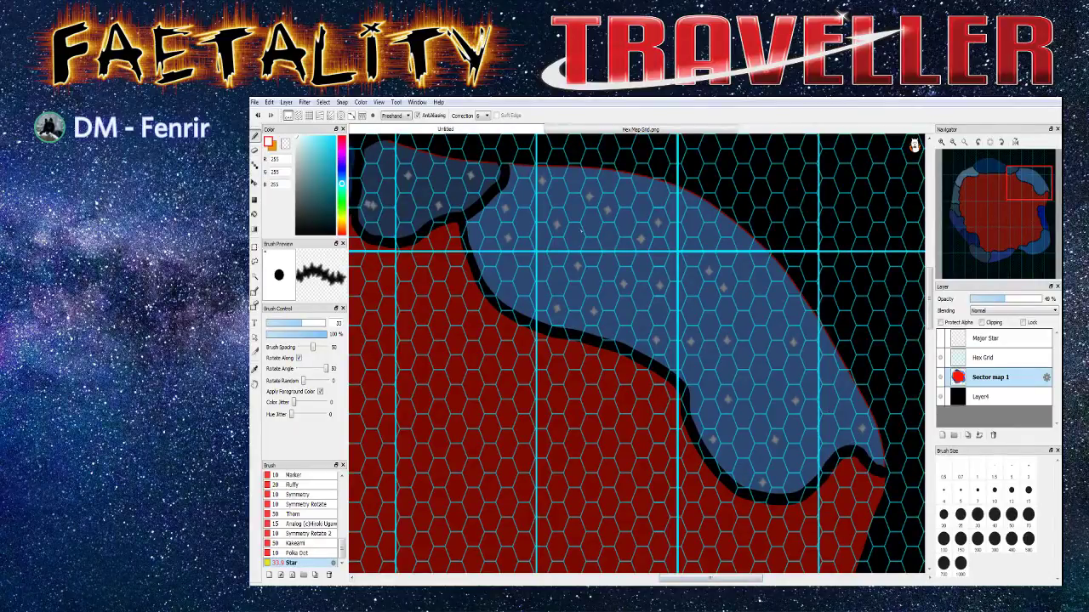
# Stamp white stars in separate hexes down the narrow deep-blue region on the map's east side, redoing the misplaced one
pyautogui.moveTo(929, 301); pyautogui.dragTo(925, 378)
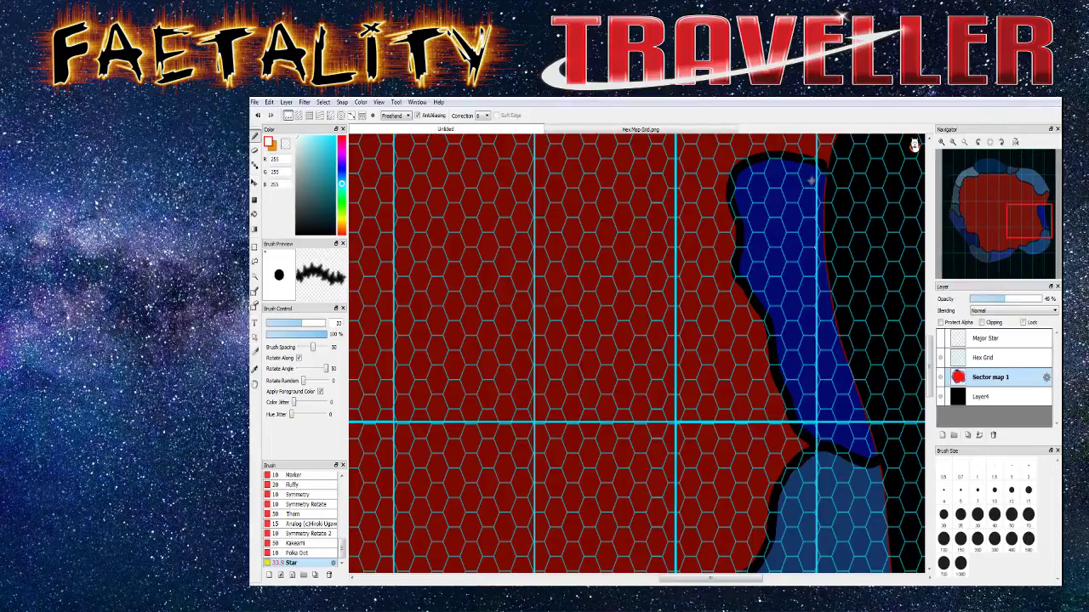
pyautogui.click(807, 260)
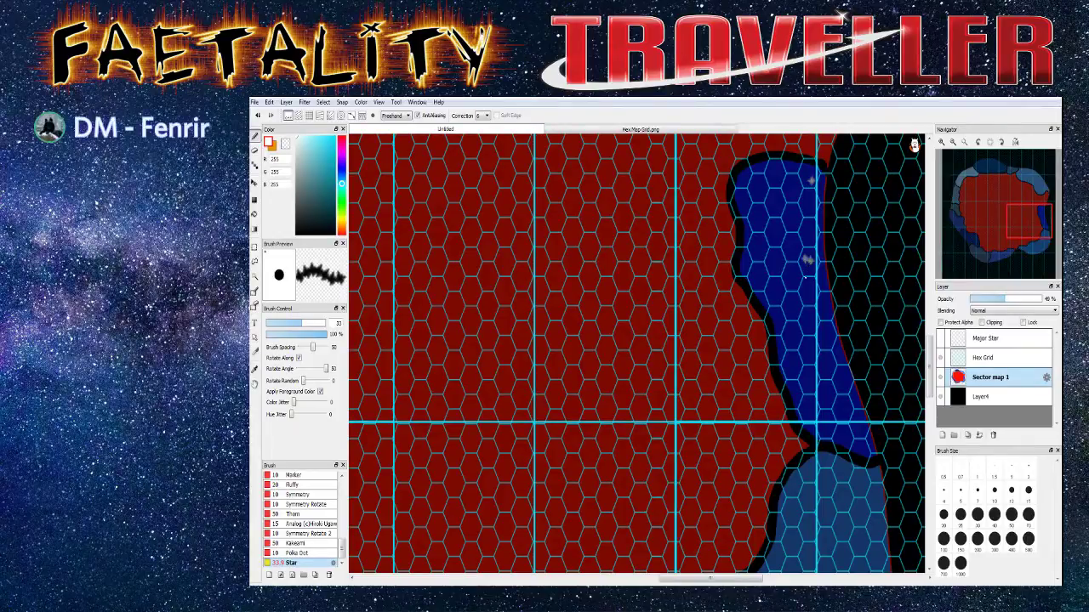
pyautogui.hotkey('ctrl', 'z')
pyautogui.click(808, 266)
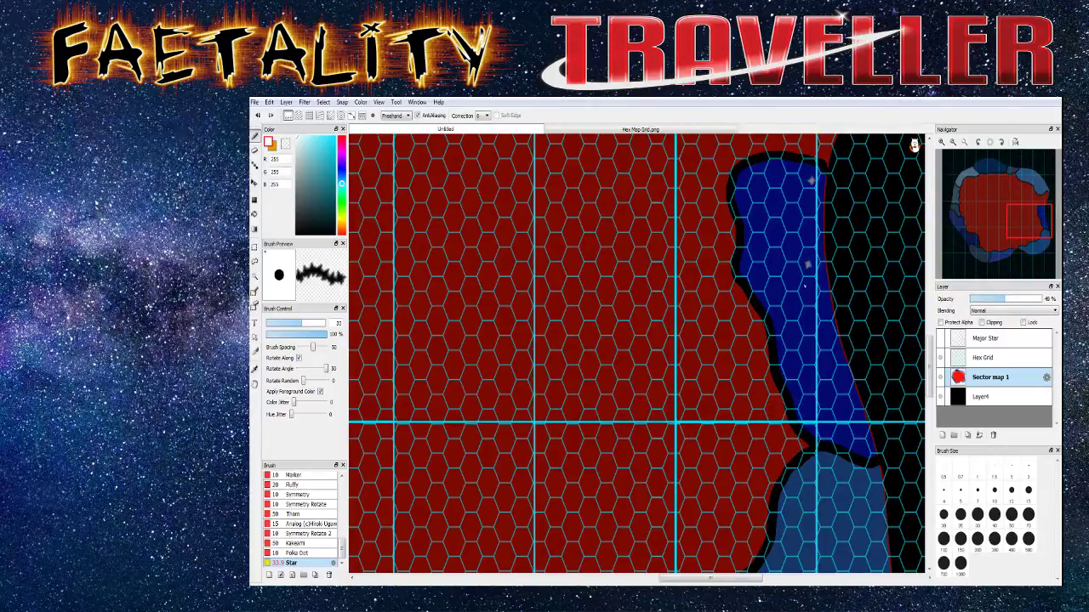
pyautogui.click(830, 341)
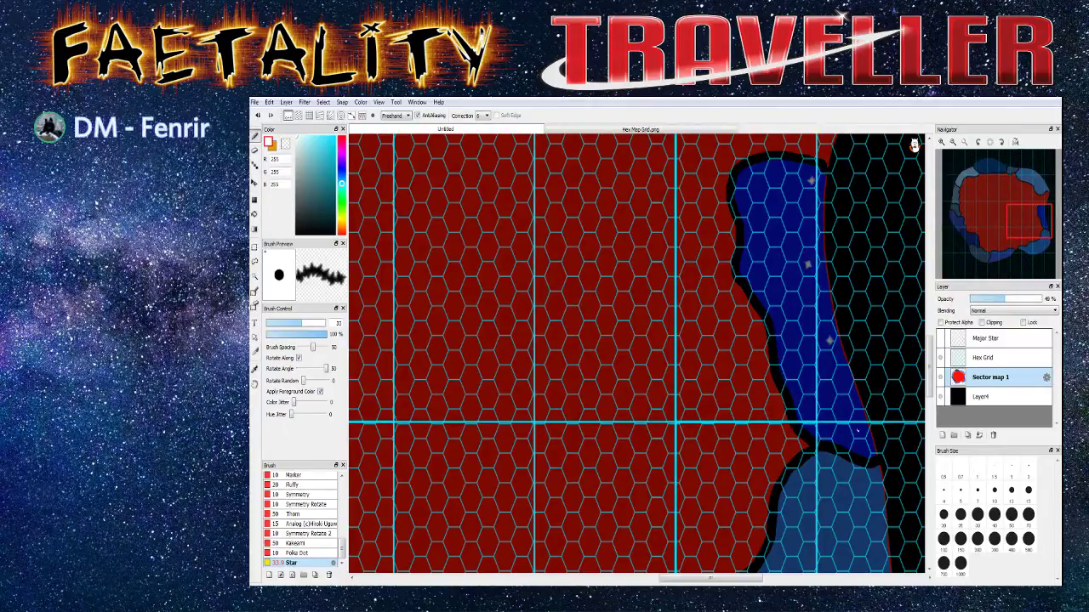
pyautogui.click(794, 367)
pyautogui.click(757, 249)
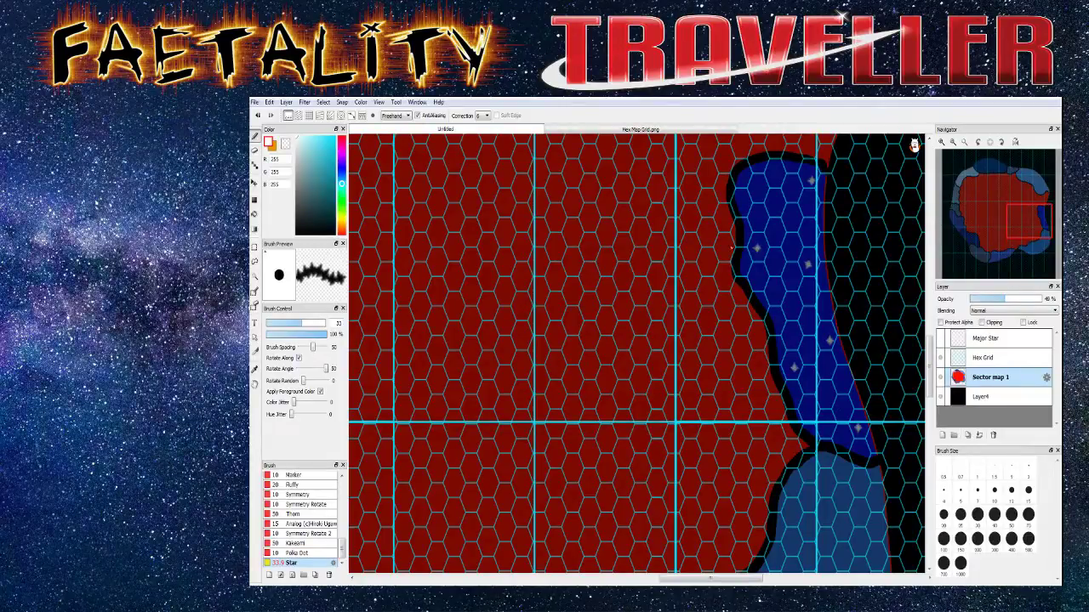
pyautogui.click(746, 181)
pyautogui.click(793, 302)
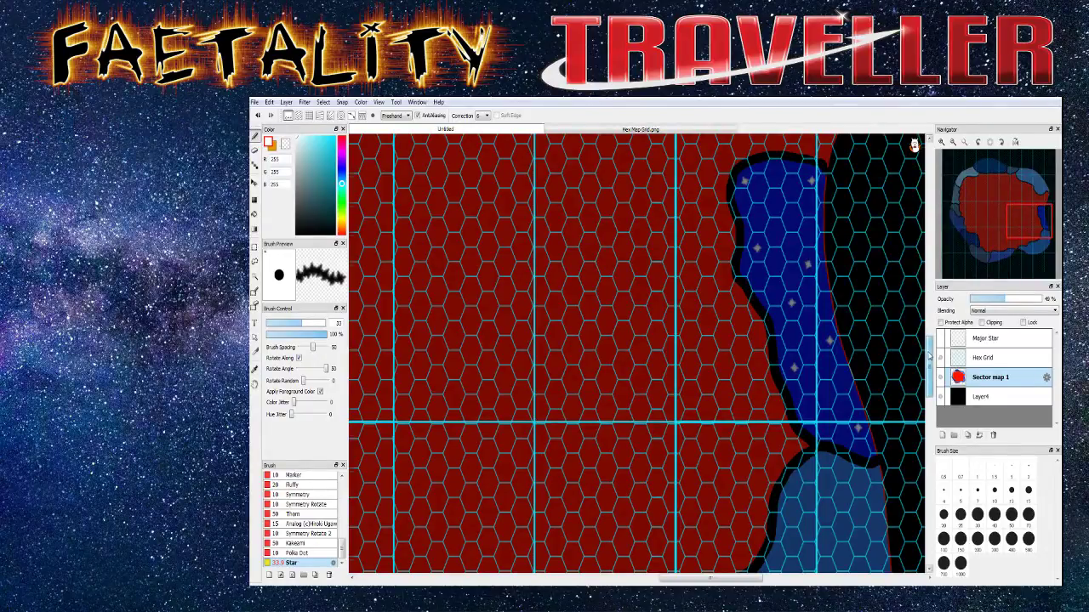
# Stamp white stars in the upper part of the medium-blue region at the map's southeast corner
pyautogui.scroll(-5, 929, 353)
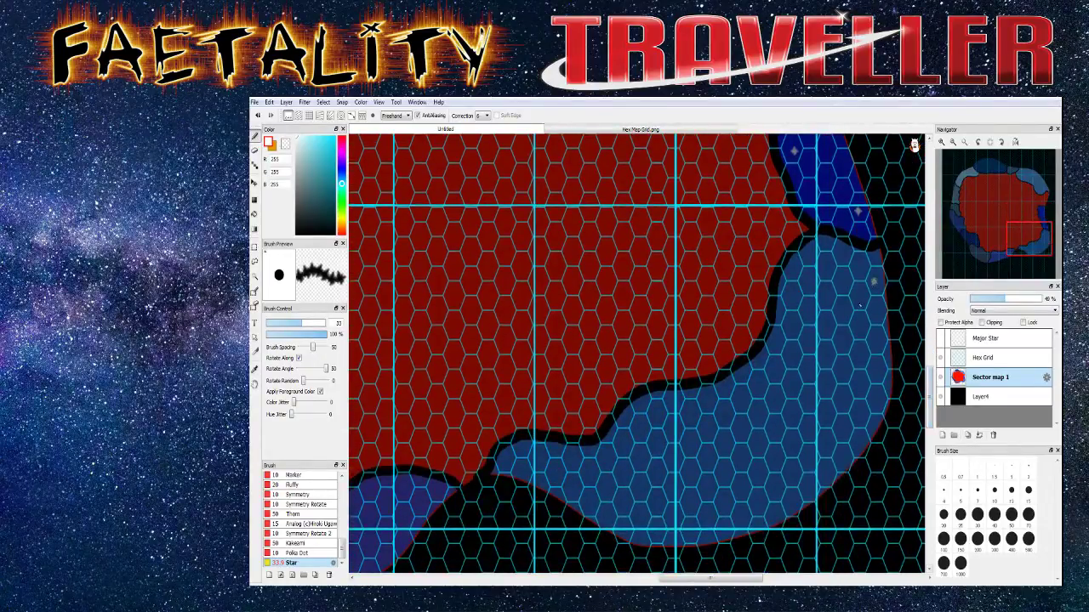
pyautogui.click(880, 345)
pyautogui.click(805, 262)
pyautogui.click(792, 326)
pyautogui.click(754, 383)
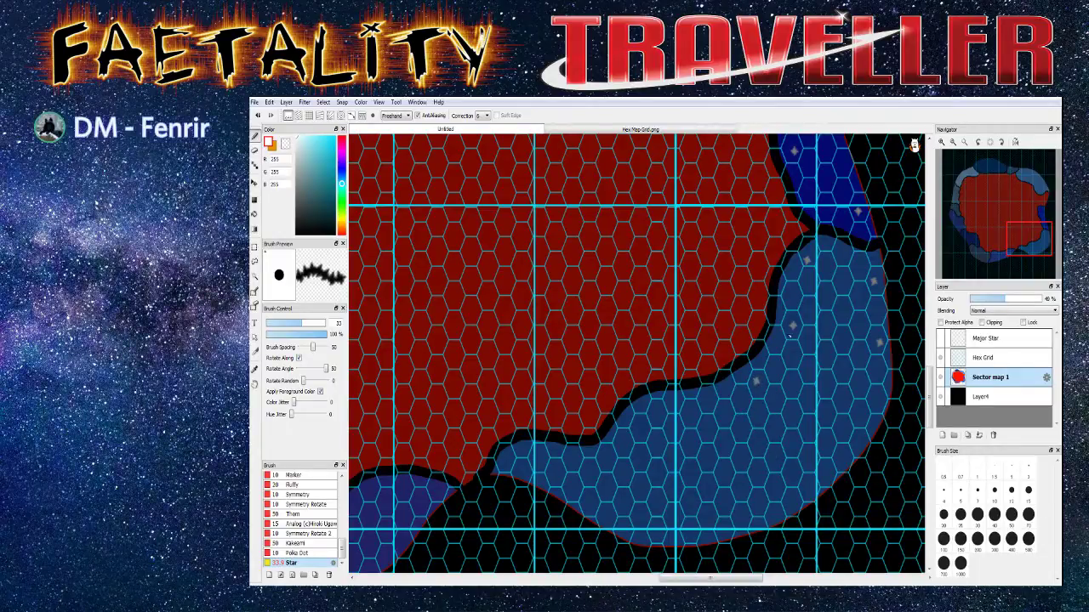
# Hide the Hex Grid layer and toggle the Sector map 1 layer's visibility to check which layer holds the stars
pyautogui.scroll(-3, 781, 276)
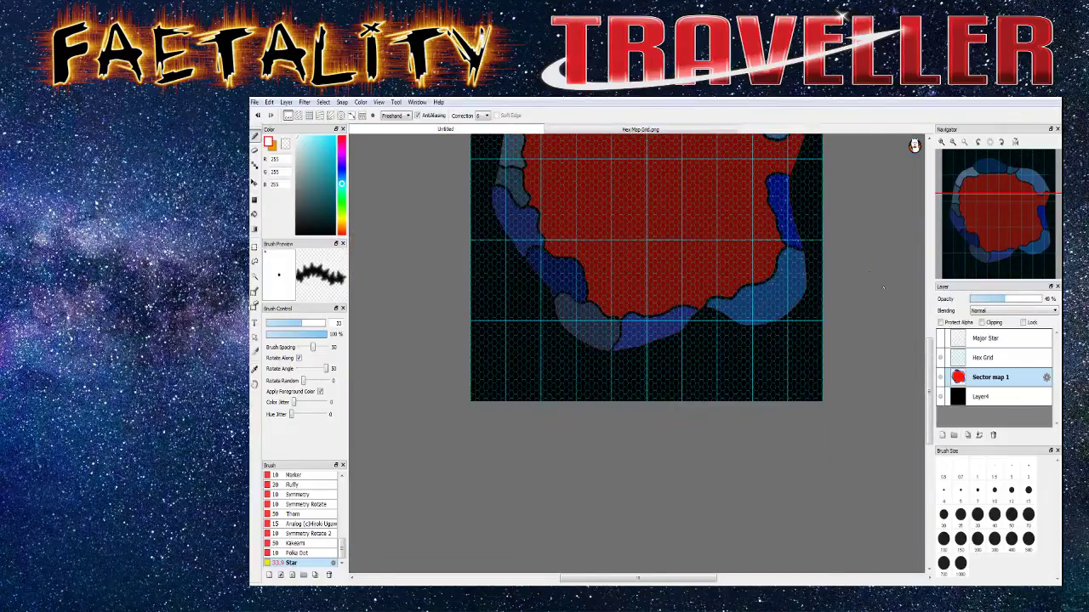
pyautogui.moveTo(929, 367); pyautogui.dragTo(928, 325)
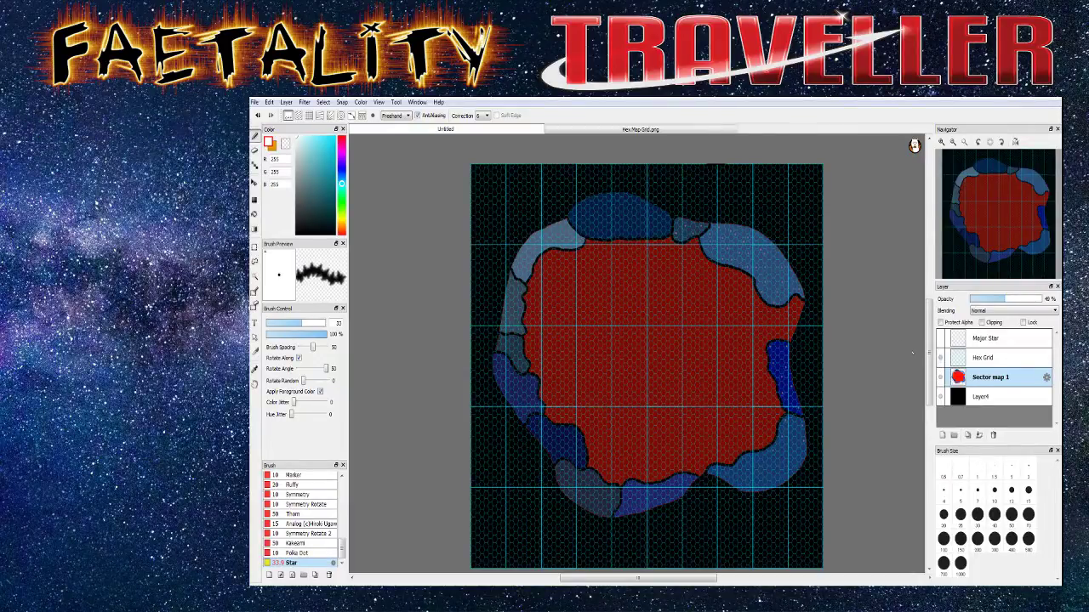
pyautogui.click(940, 361)
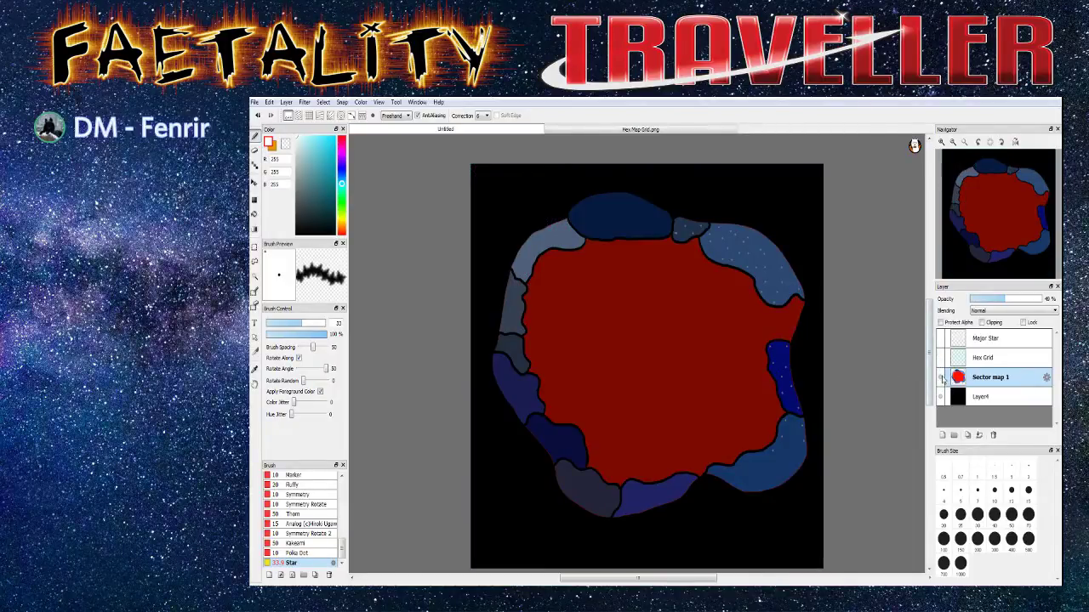
pyautogui.click(941, 379)
pyautogui.click(941, 379)
pyautogui.click(940, 378)
pyautogui.click(941, 379)
# Turn on Protect Alpha for the Sector map 1 layer and sample the deep-blue eastern region's colour
pyautogui.scroll(3, 774, 387)
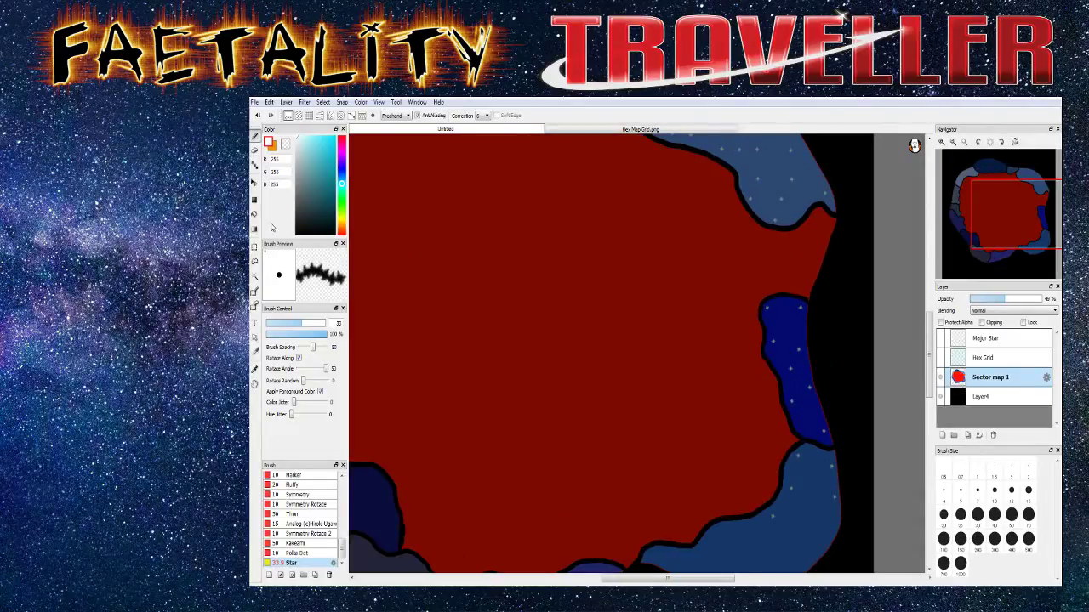
pyautogui.click(940, 324)
pyautogui.click(254, 370)
pyautogui.click(793, 359)
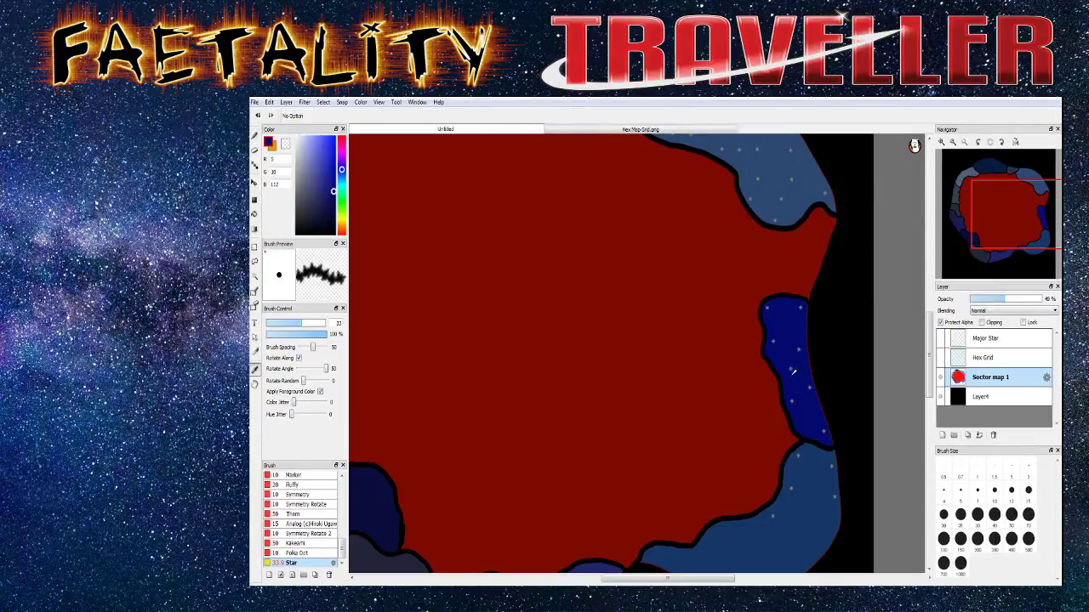
# Choose the Pen brush and reduce its size to about 41
pyautogui.moveTo(342, 544); pyautogui.dragTo(342, 483)
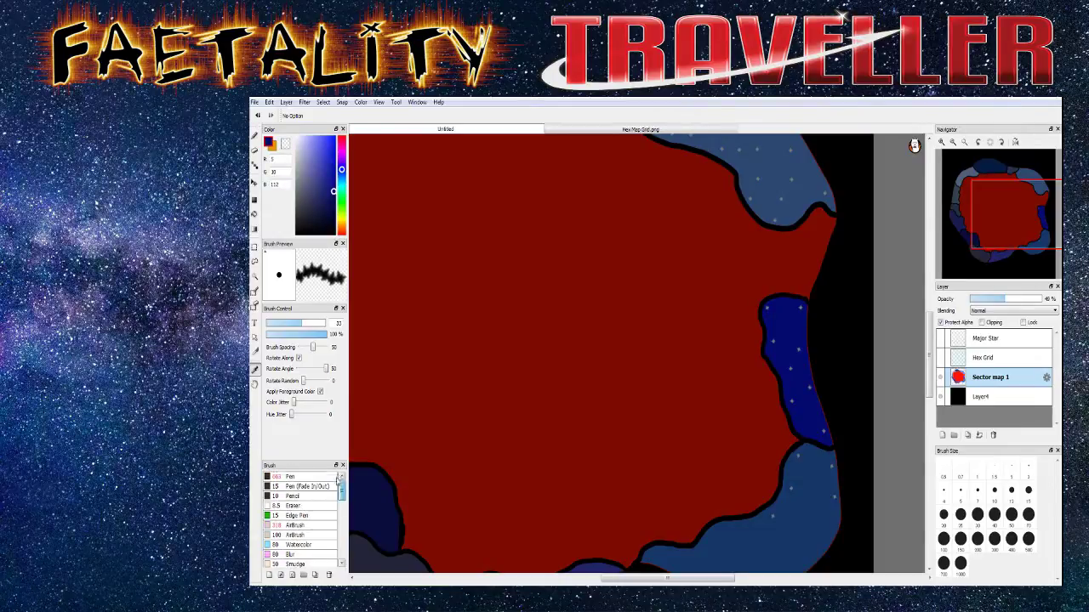
pyautogui.click(308, 477)
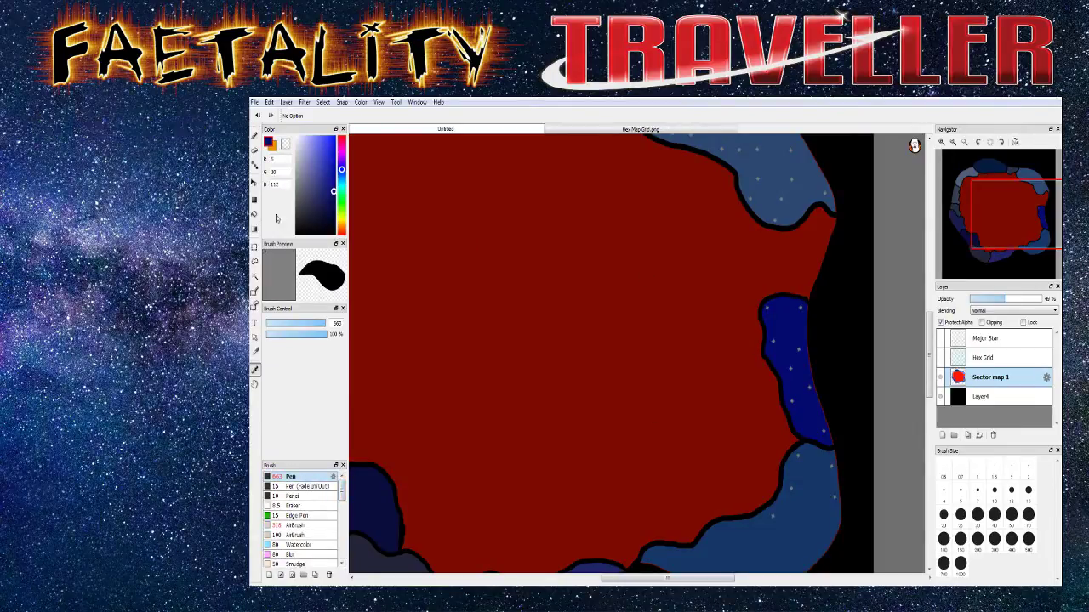
pyautogui.moveTo(323, 325); pyautogui.dragTo(304, 324)
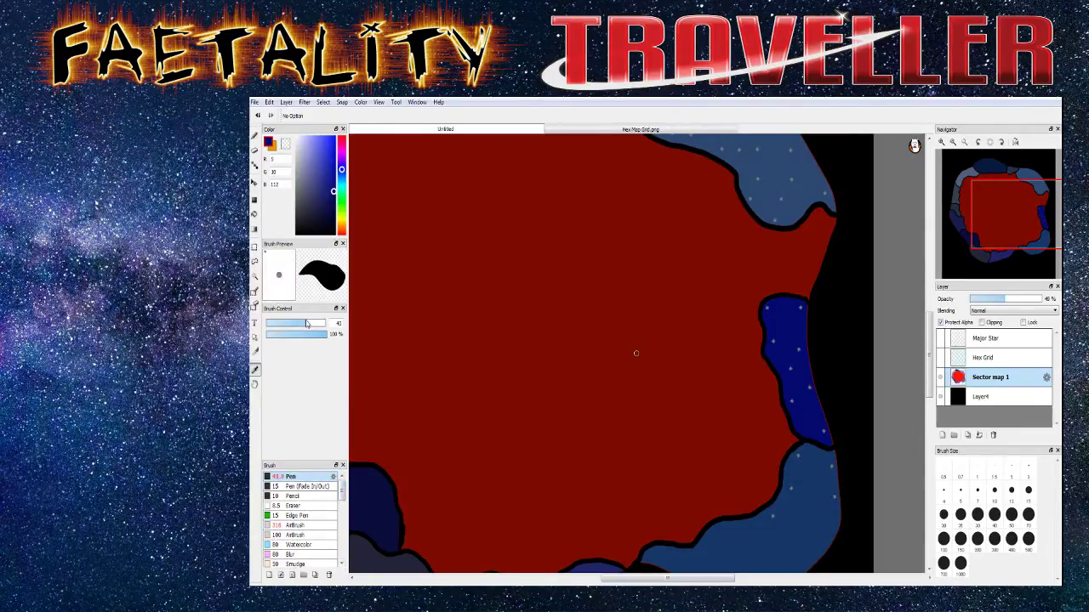
# Try to paint over a star near the deep-blue region's outer edge with the sampled colour
pyautogui.press('b')
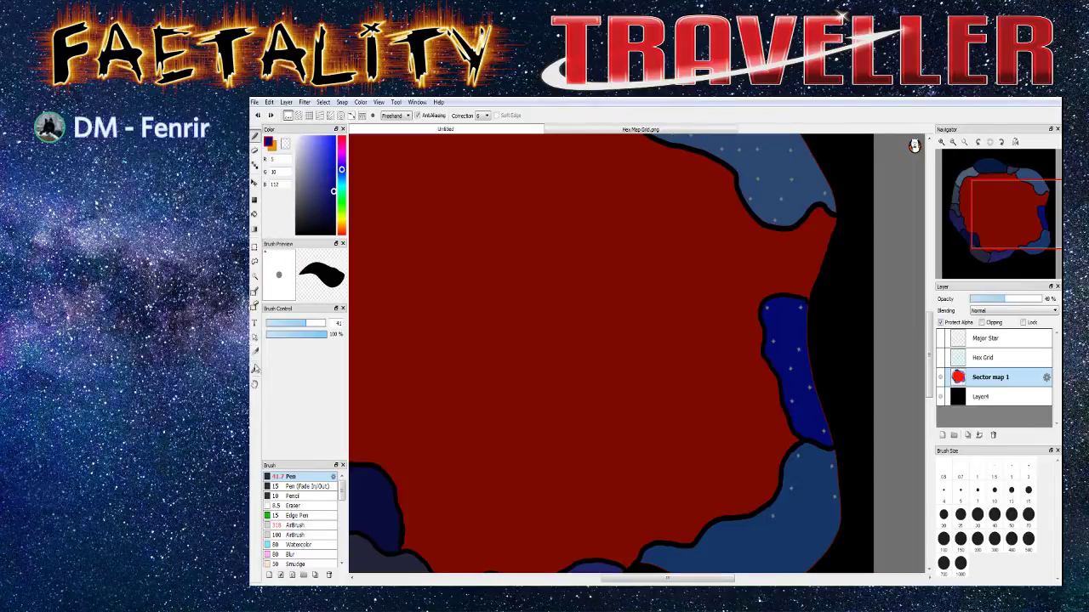
pyautogui.click(254, 370)
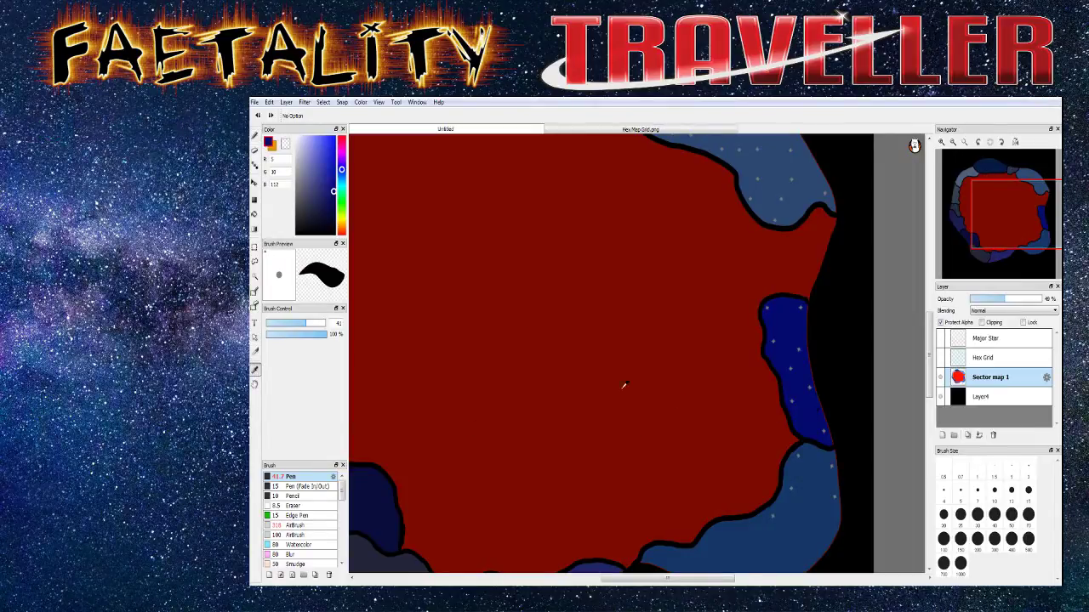
pyautogui.press('b')
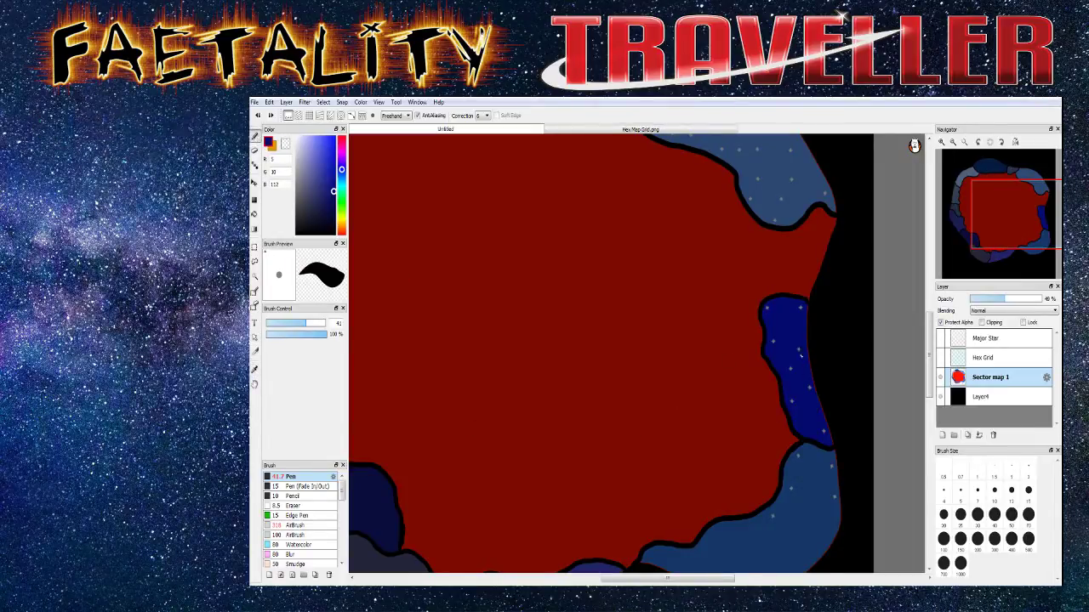
pyautogui.scroll(5, 796, 358)
pyautogui.scroll(-1, 795, 346)
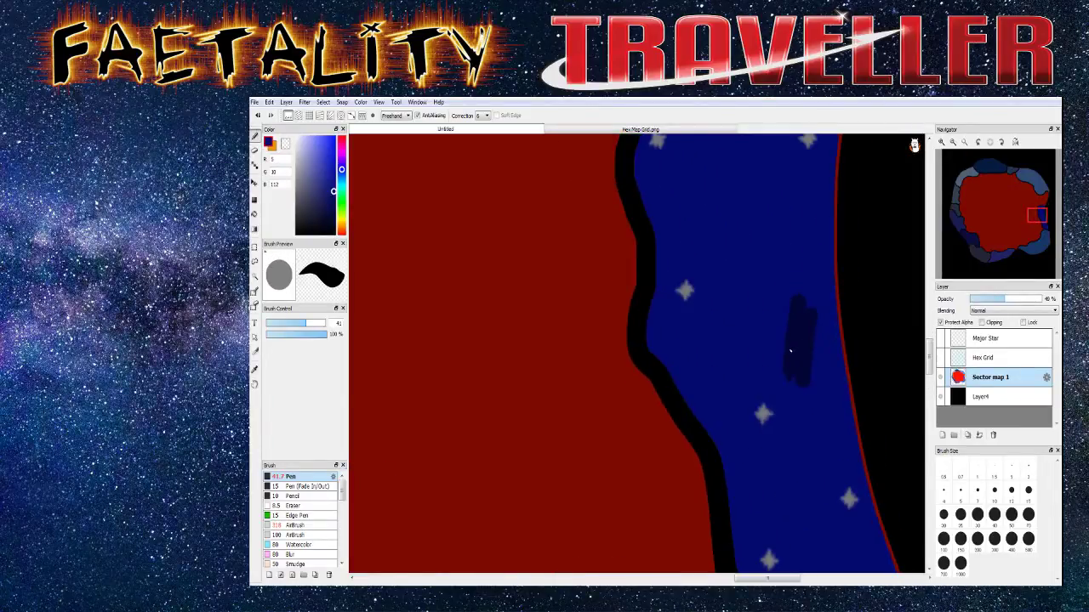
# Set the Sector map 1 layer's opacity to 100% and repaint the dark smear with the eastern region's resampled blue
pyautogui.click(254, 370)
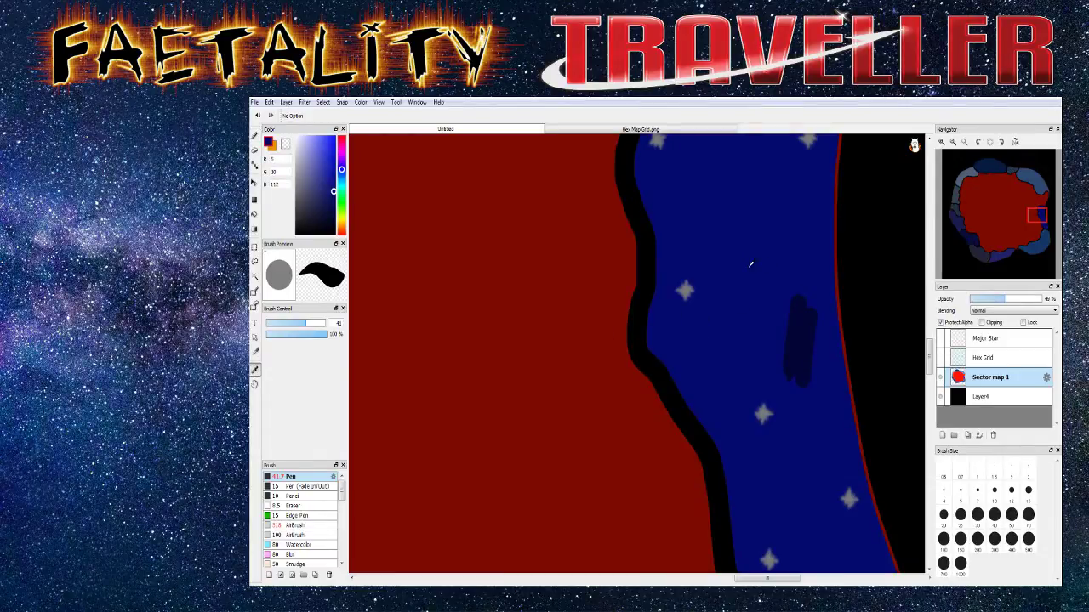
pyautogui.moveTo(994, 300); pyautogui.dragTo(1045, 300)
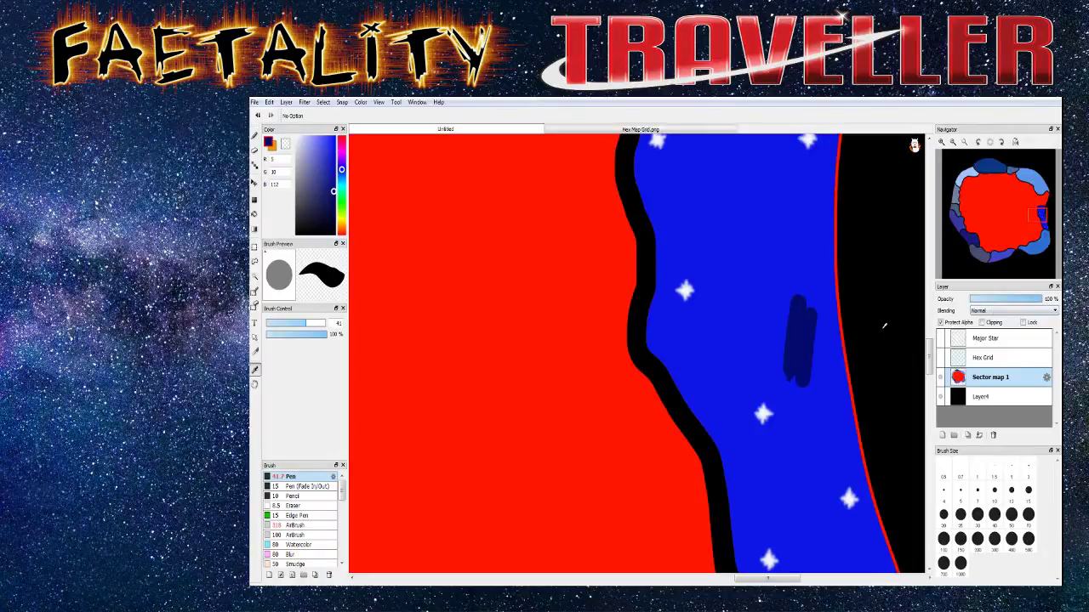
pyautogui.click(725, 343)
pyautogui.press('b')
pyautogui.moveTo(796, 387)
pyautogui.mouseDown()
pyautogui.moveTo(800, 297)
pyautogui.moveTo(806, 387)
pyautogui.mouseUp()
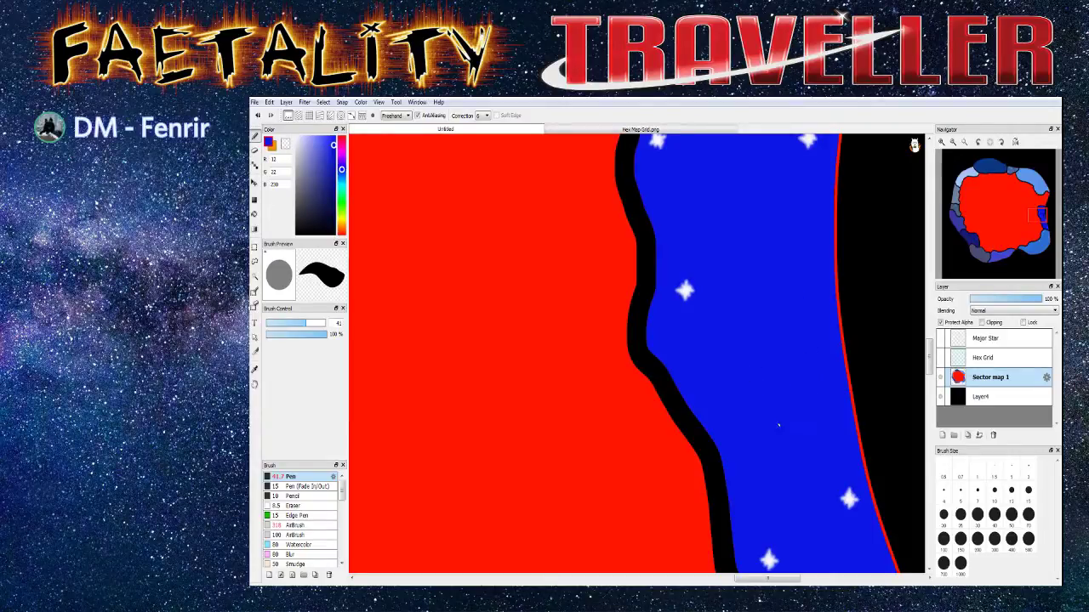
# Paint over the remaining stars throughout the deep-blue eastern region with the sampled blue
pyautogui.moveTo(685, 291); pyautogui.dragTo(673, 300)
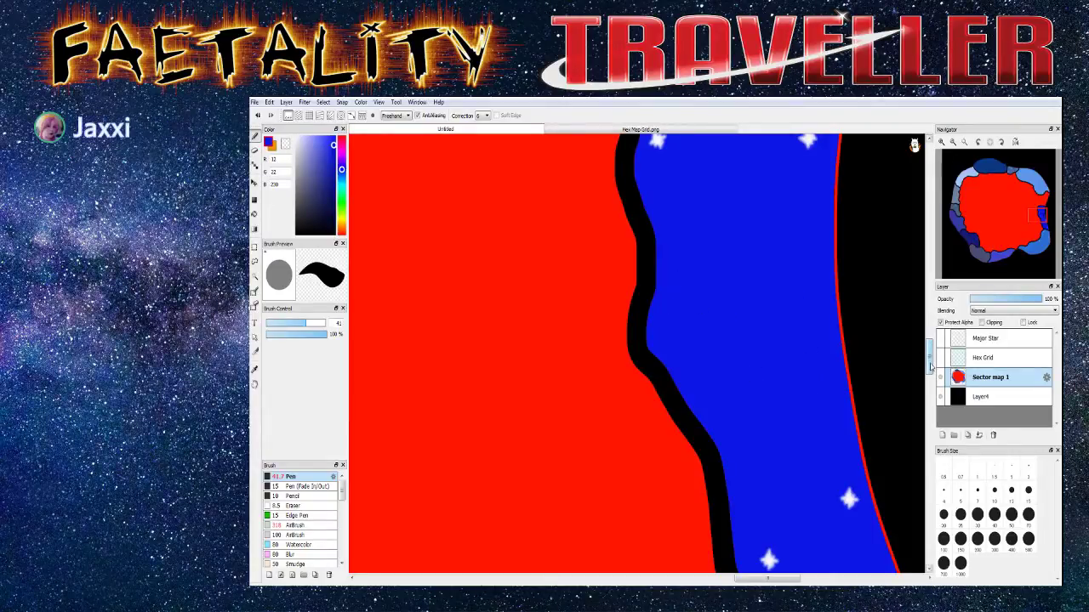
pyautogui.scroll(5, 787, 345)
pyautogui.click(809, 389)
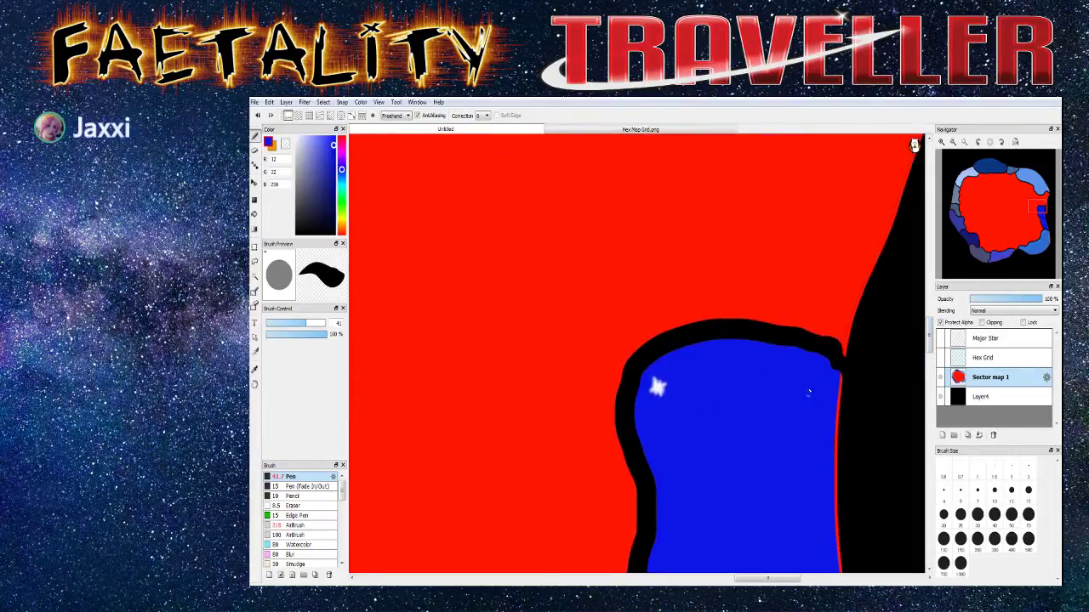
pyautogui.click(656, 387)
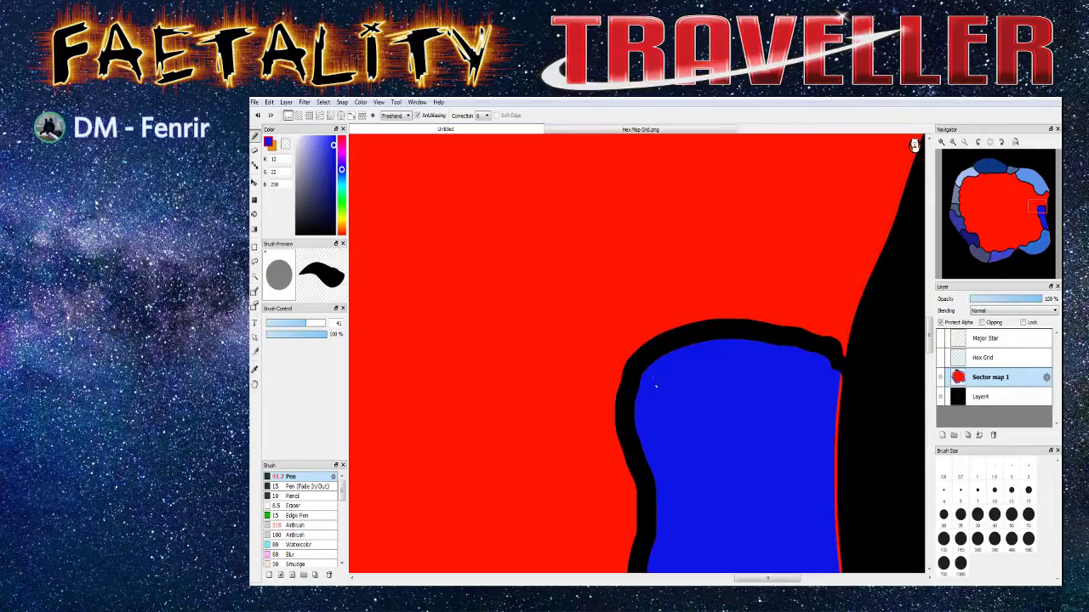
pyautogui.scroll(-8, 868, 349)
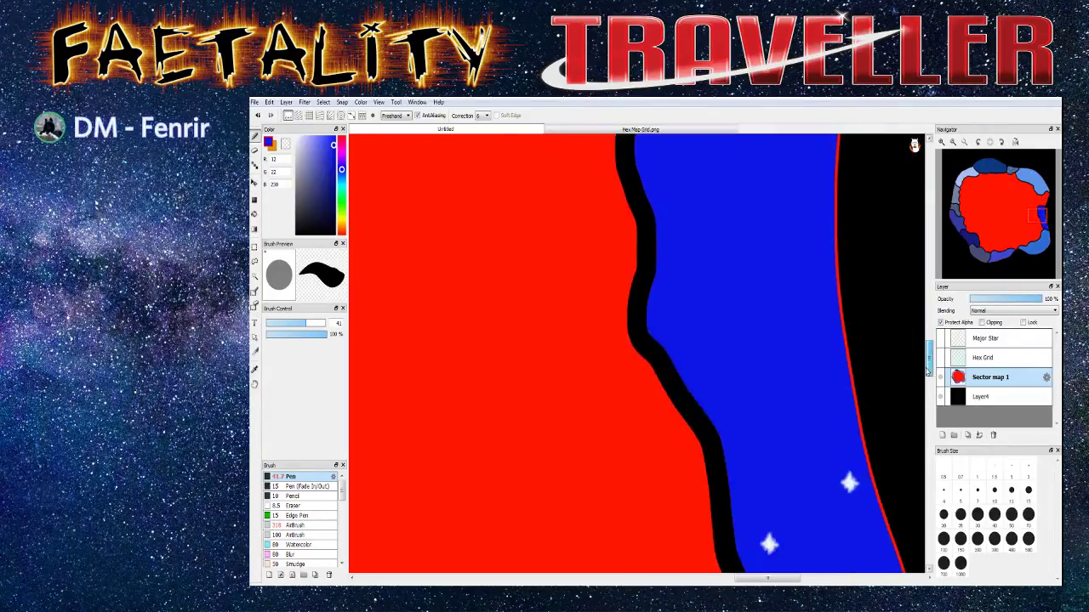
pyautogui.click(849, 296)
pyautogui.moveTo(766, 354); pyautogui.dragTo(778, 355)
pyautogui.moveTo(913, 490); pyautogui.dragTo(908, 483)
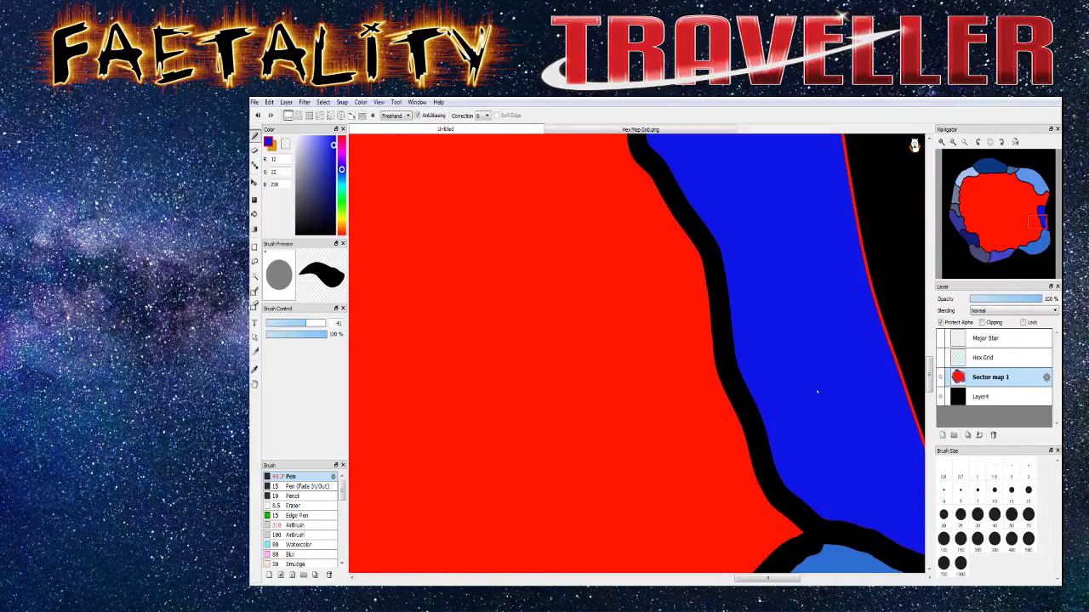
# Enlarge the Pen brush to about 90 and sample the light-blue north-eastern region's colour for painting
pyautogui.scroll(-3, 795, 344)
pyautogui.scroll(2, 794, 158)
pyautogui.scroll(-2, 793, 159)
pyautogui.scroll(3, 794, 158)
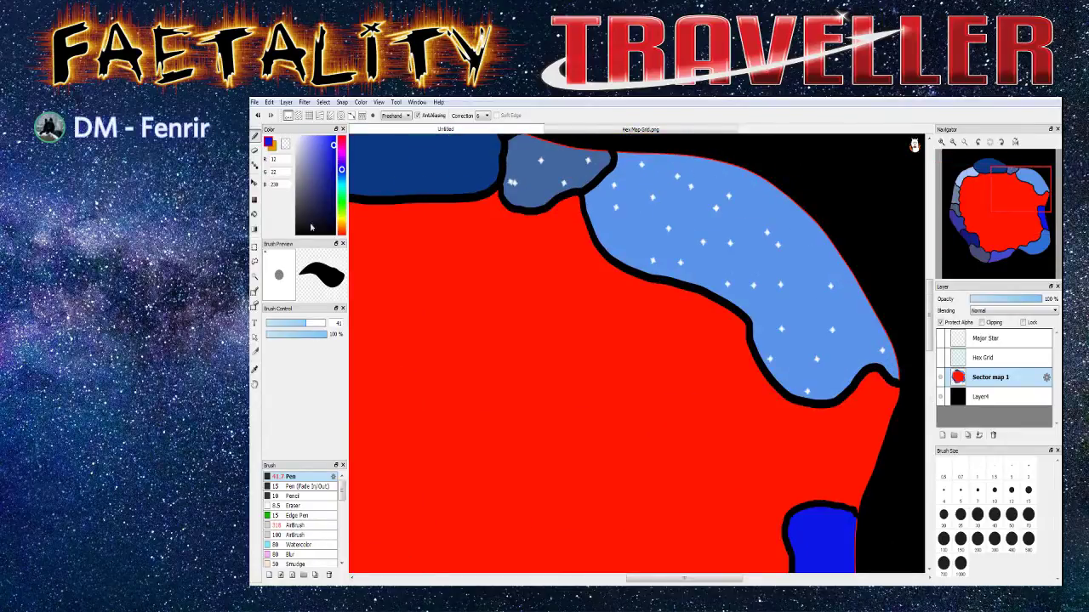
pyautogui.moveTo(636, 352); pyautogui.dragTo(489, 306)
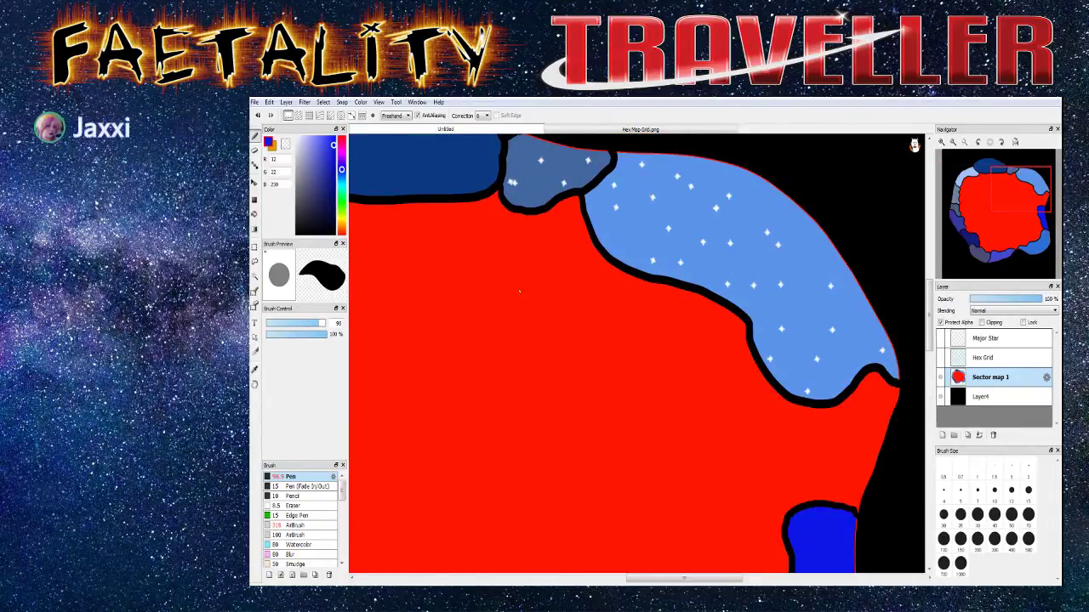
pyautogui.moveTo(613, 180); pyautogui.dragTo(618, 221)
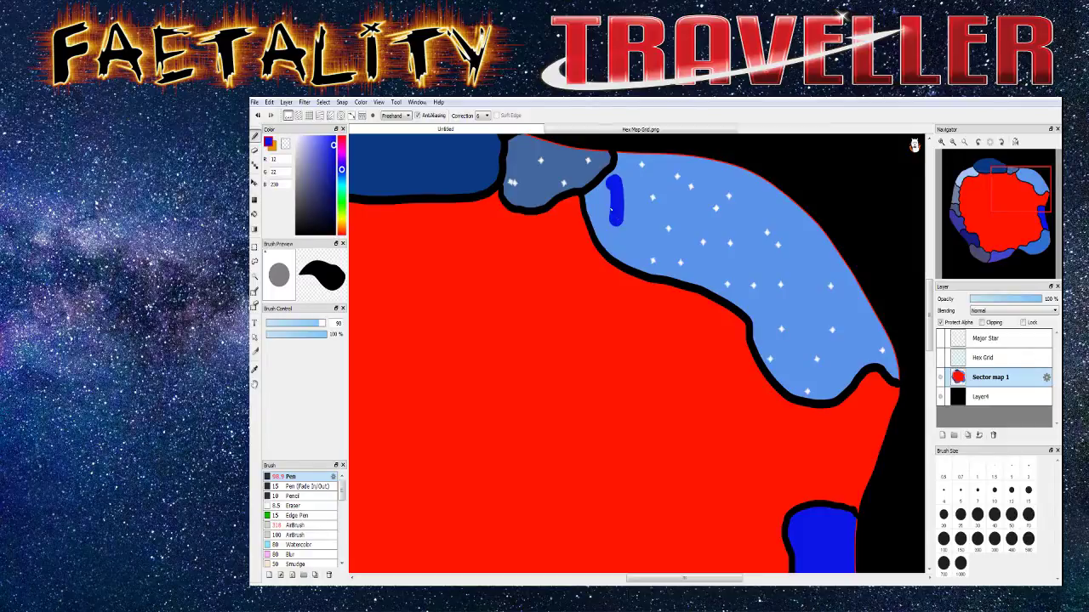
pyautogui.hotkey('ctrl', 'z')
pyautogui.click(256, 369)
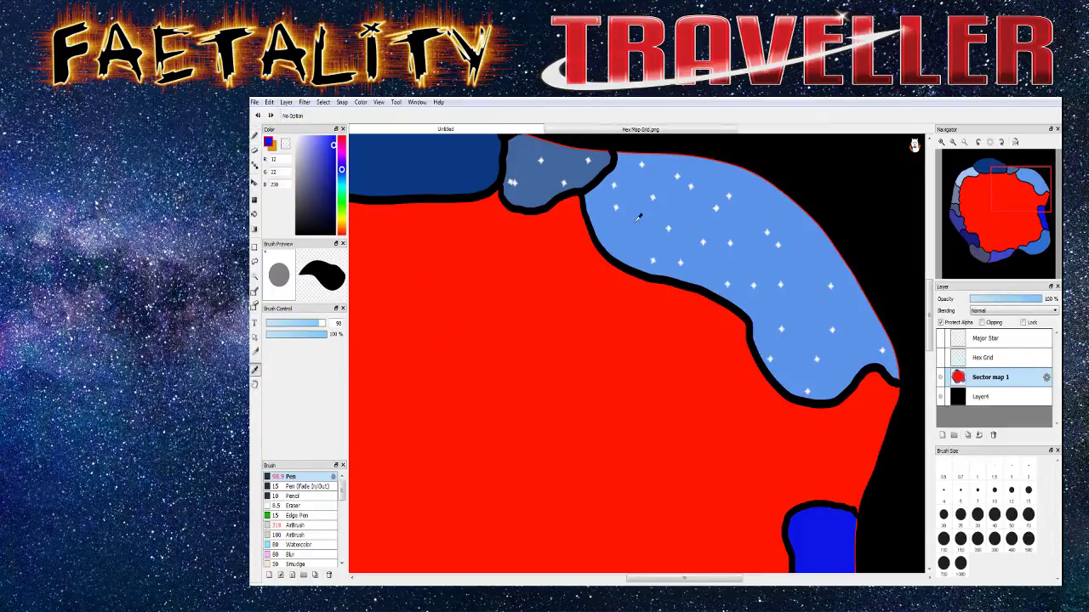
pyautogui.click(640, 218)
pyautogui.click(254, 138)
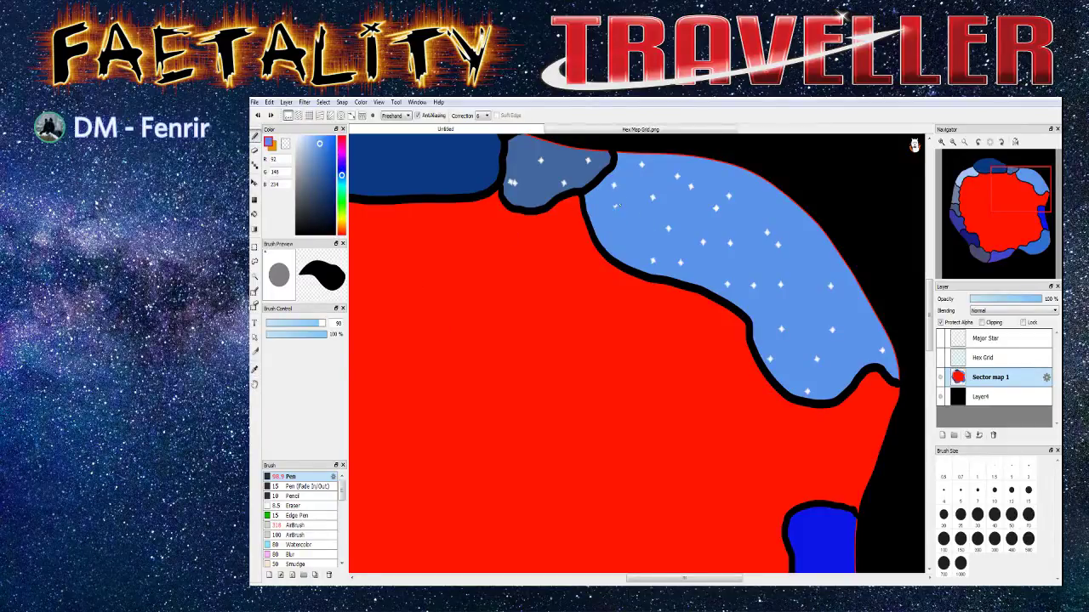
# Paint over all the stars in the light-blue north-eastern region with its sampled colour
pyautogui.moveTo(677, 176); pyautogui.dragTo(690, 185)
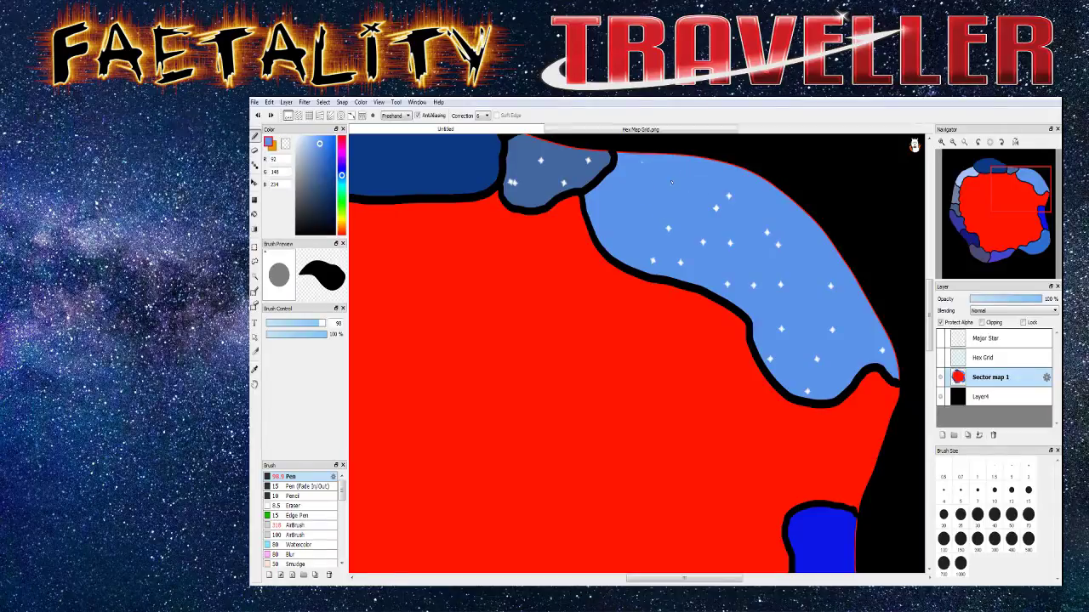
pyautogui.moveTo(732, 216); pyautogui.dragTo(741, 210)
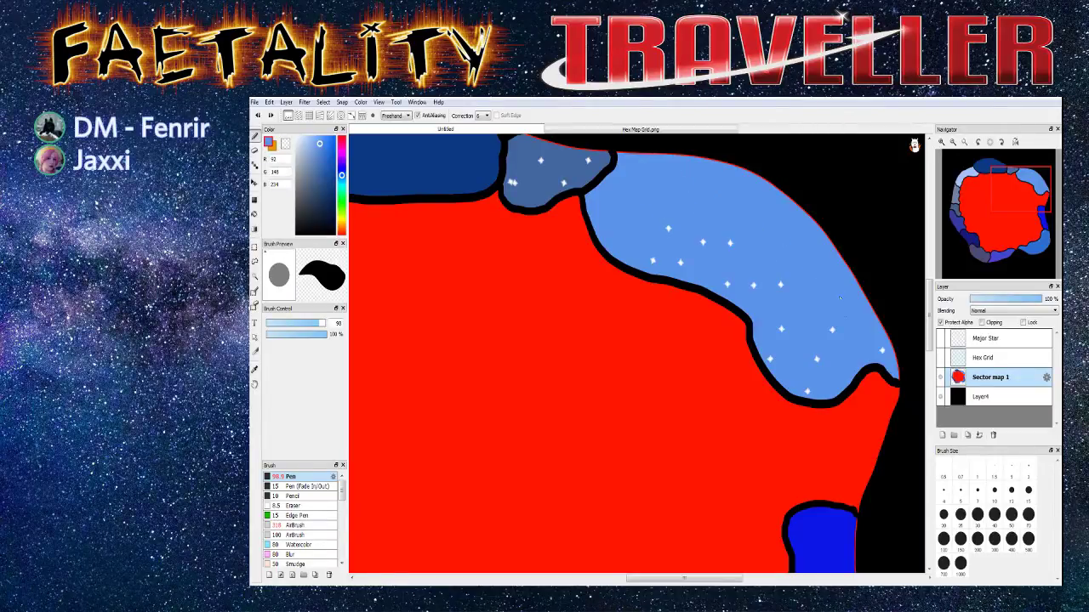
pyautogui.moveTo(808, 391); pyautogui.dragTo(822, 357)
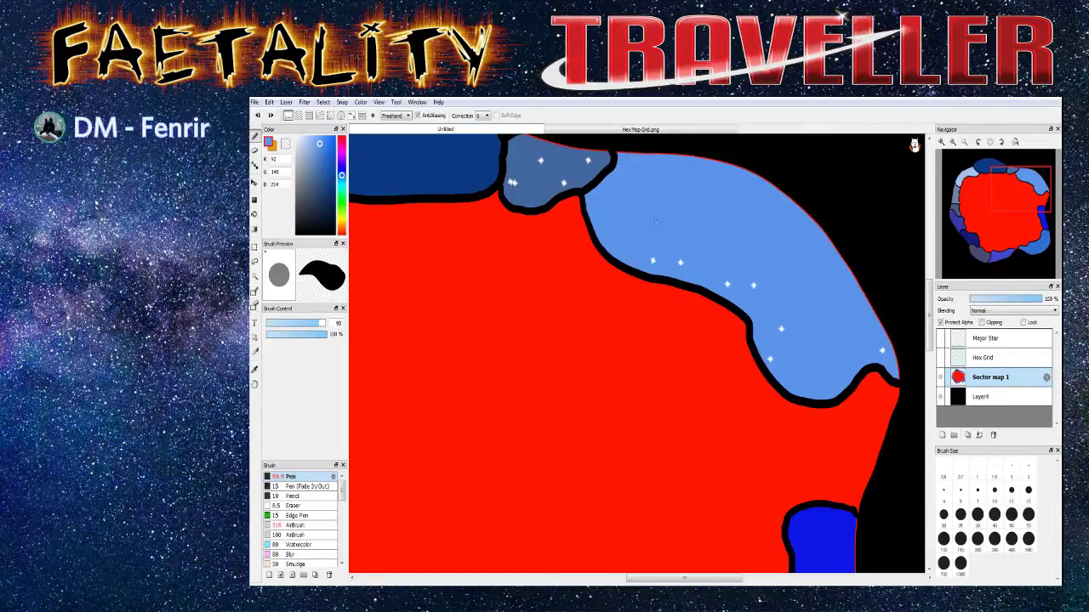
pyautogui.click(727, 283)
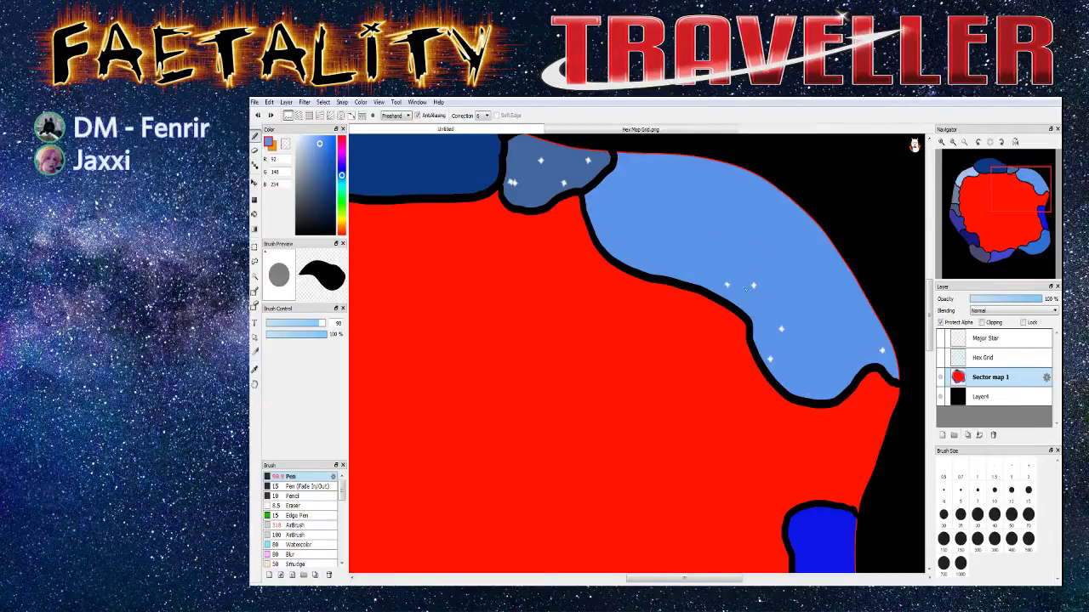
pyautogui.click(781, 328)
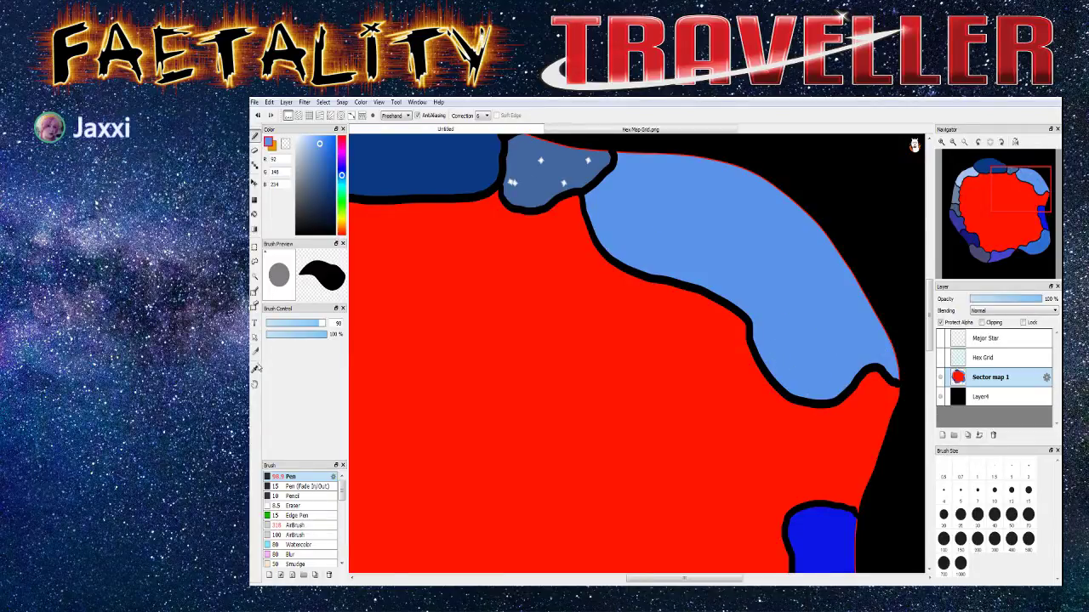
# Cover the stars in the small slate-blue northern region and the mid-blue south-eastern region with each region's own sampled colour
pyautogui.keyDown('alt'); pyautogui.click(544, 191); pyautogui.keyUp('alt')
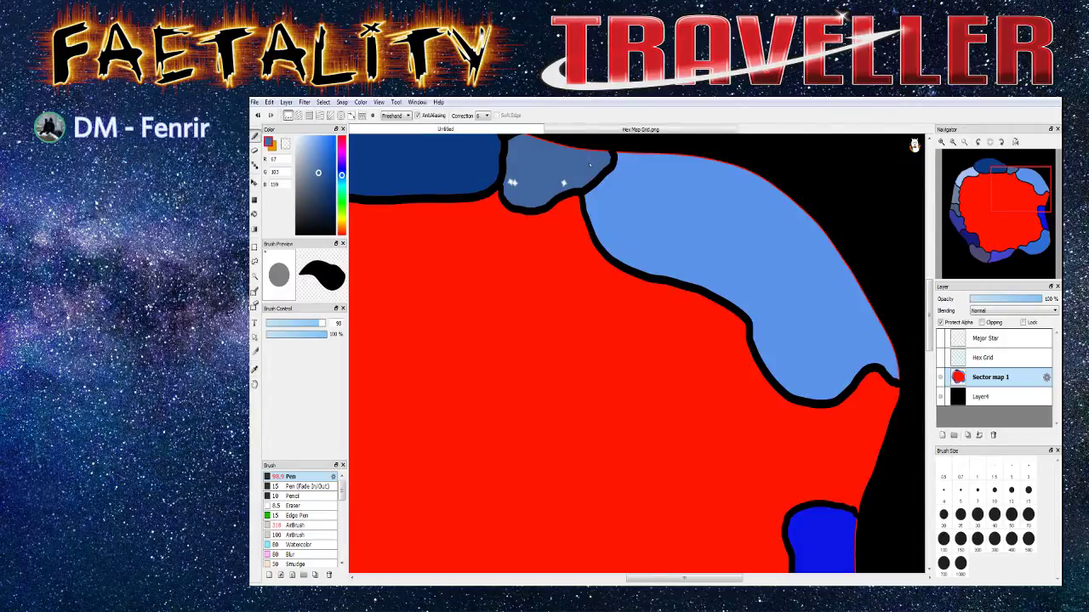
pyautogui.scroll(-3, 510, 185)
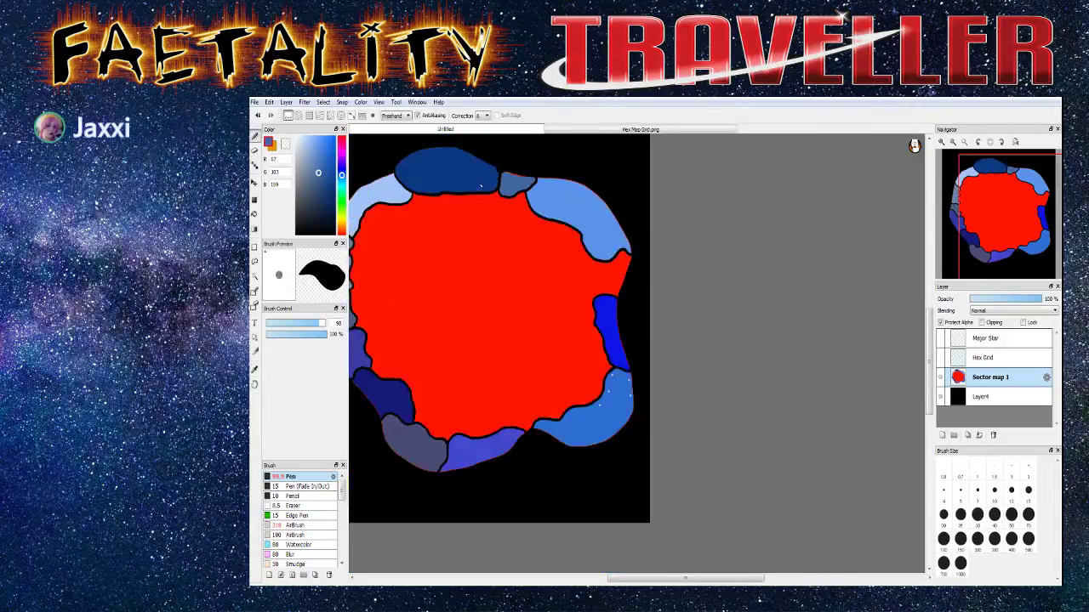
pyautogui.scroll(3, 562, 330)
pyautogui.click(255, 369)
pyautogui.click(438, 421)
pyautogui.press('b')
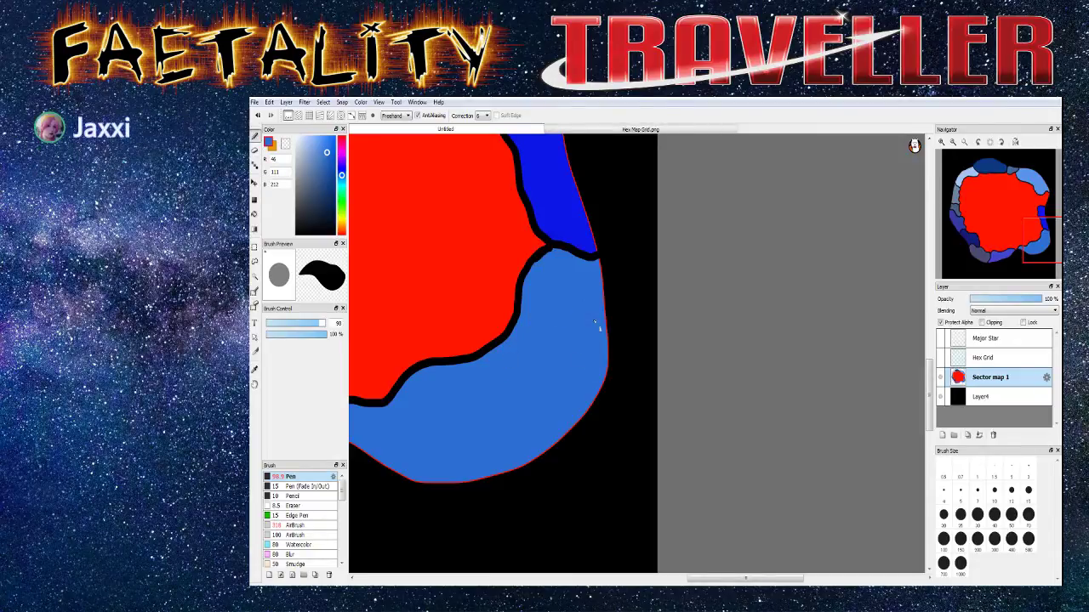
# Bucket-fill the thin red outline along the south-eastern region's outer edge with that region's mid-blue
pyautogui.scroll(-1, 475, 361)
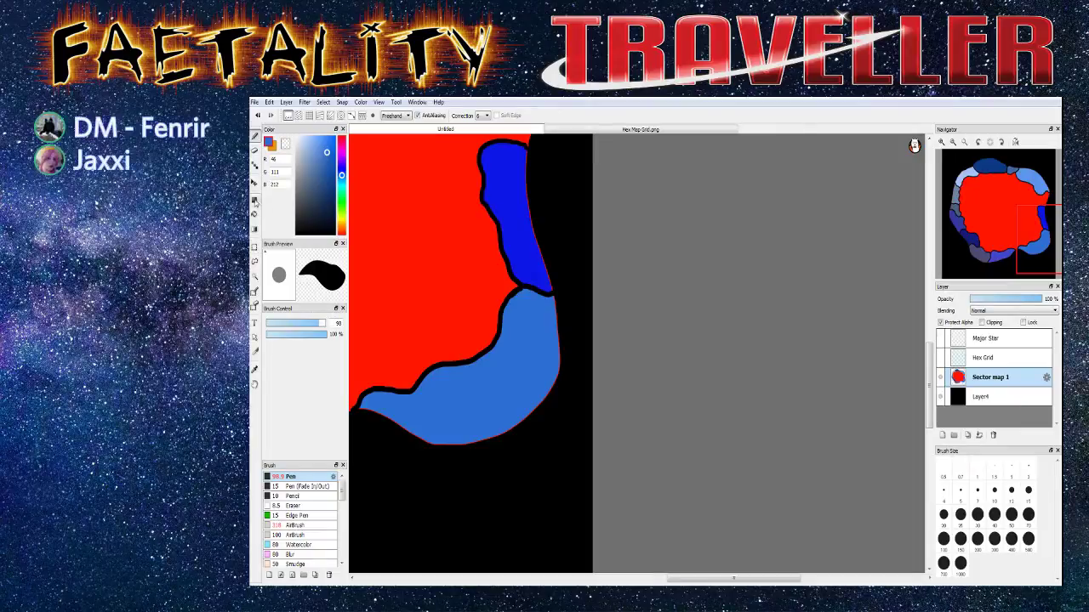
pyautogui.click(253, 214)
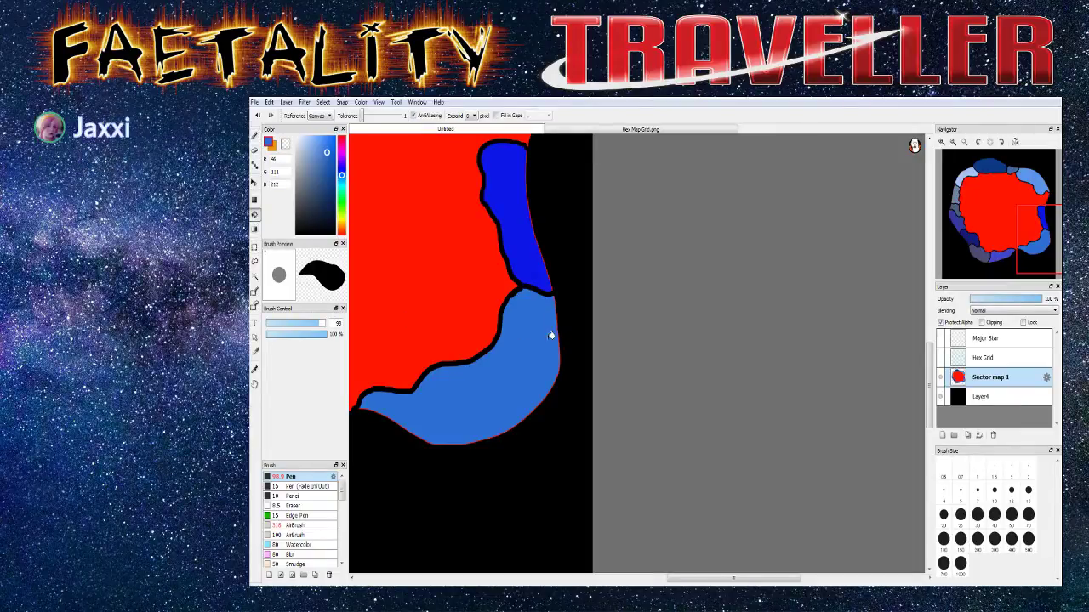
pyautogui.scroll(1, 550, 327)
pyautogui.scroll(1, 599, 319)
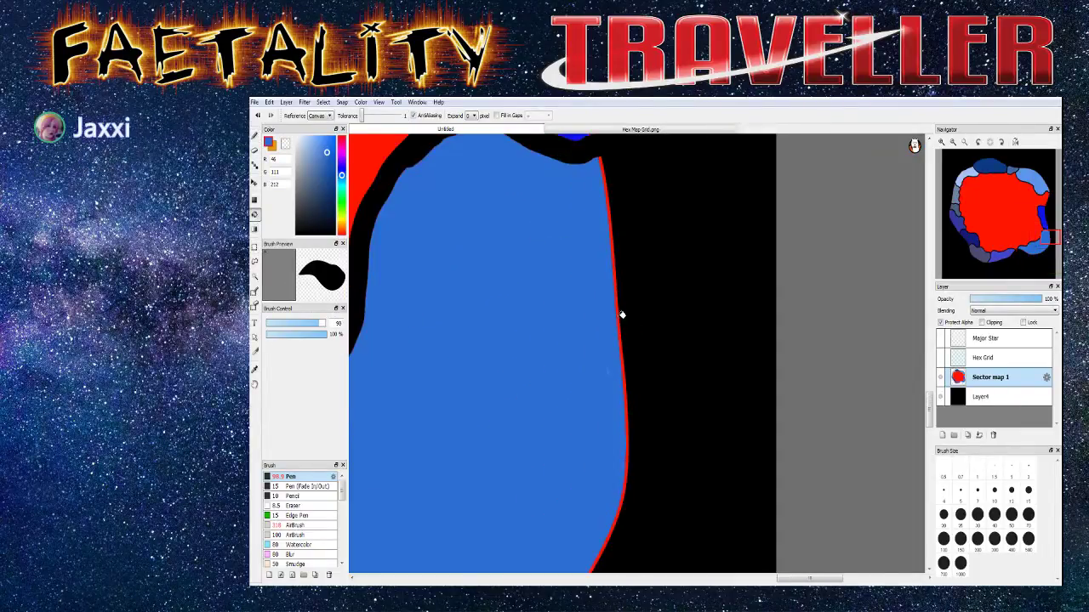
pyautogui.click(621, 314)
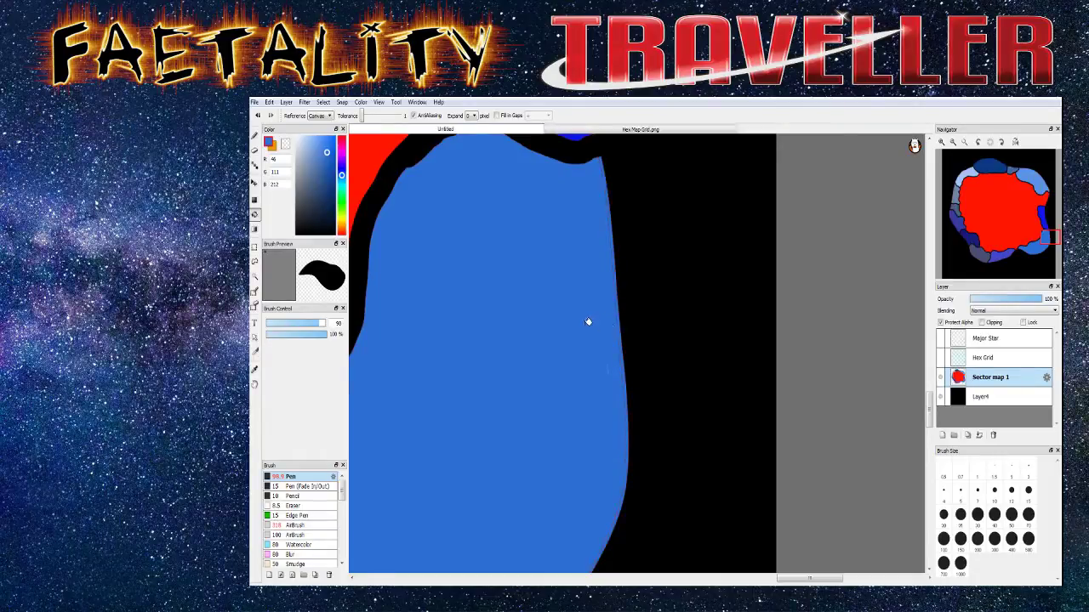
# Set the Bucket fill's expansion to 1 pixel
pyautogui.click(472, 115)
pyautogui.click(472, 129)
pyautogui.scroll(-1, 604, 366)
pyautogui.scroll(1, 597, 363)
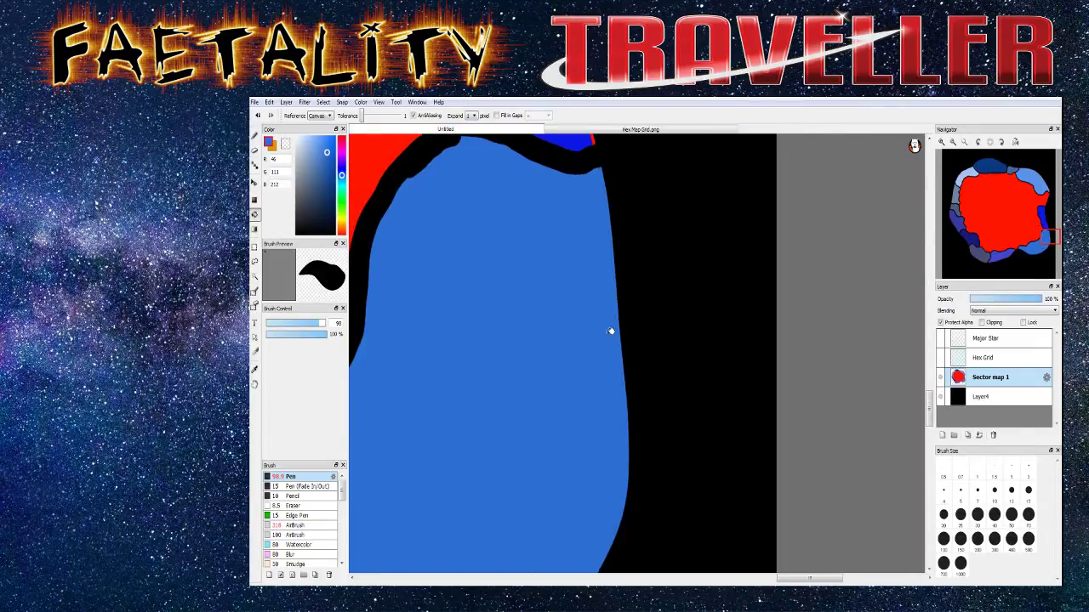
# Sample the deep-blue eastern region's colour and bucket-fill the red line along its outer edge
pyautogui.scroll(1, 607, 328)
pyautogui.scroll(-2, 604, 332)
pyautogui.click(255, 369)
pyautogui.click(562, 224)
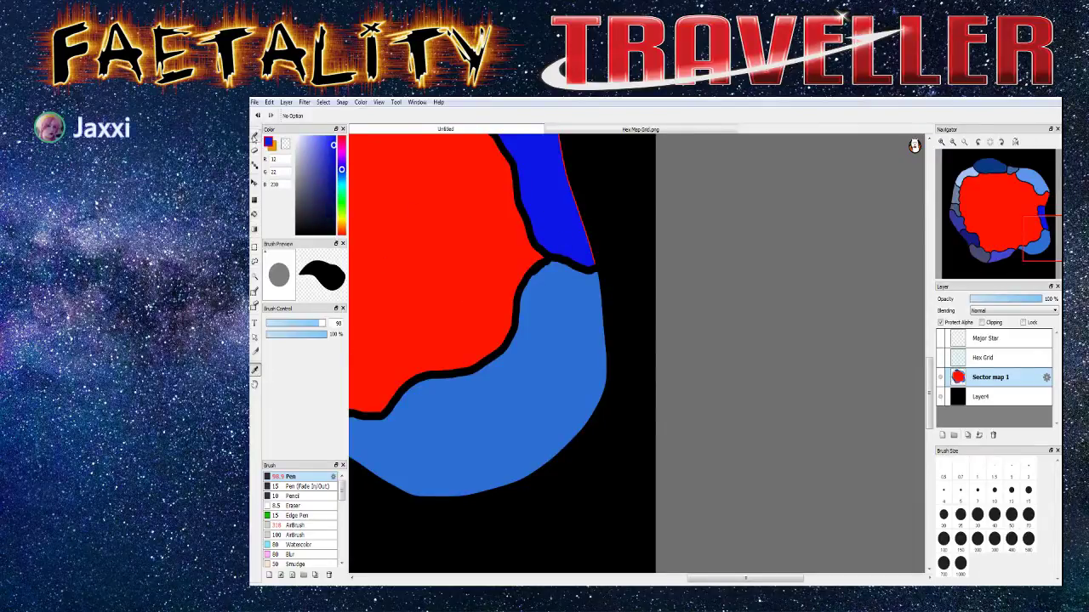
pyautogui.press('b')
pyautogui.scroll(2, 586, 229)
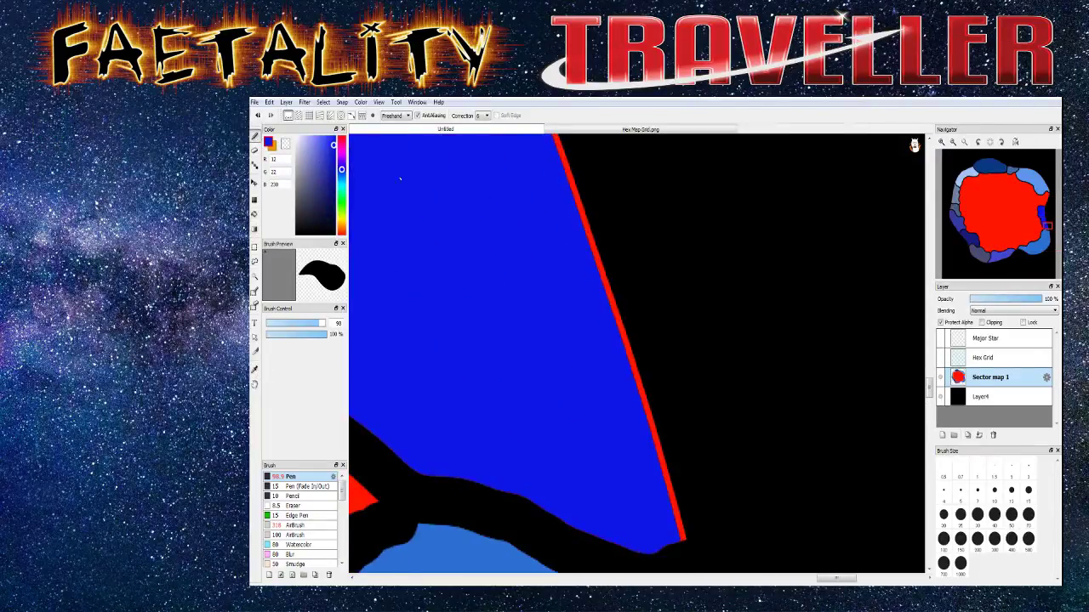
pyautogui.click(255, 216)
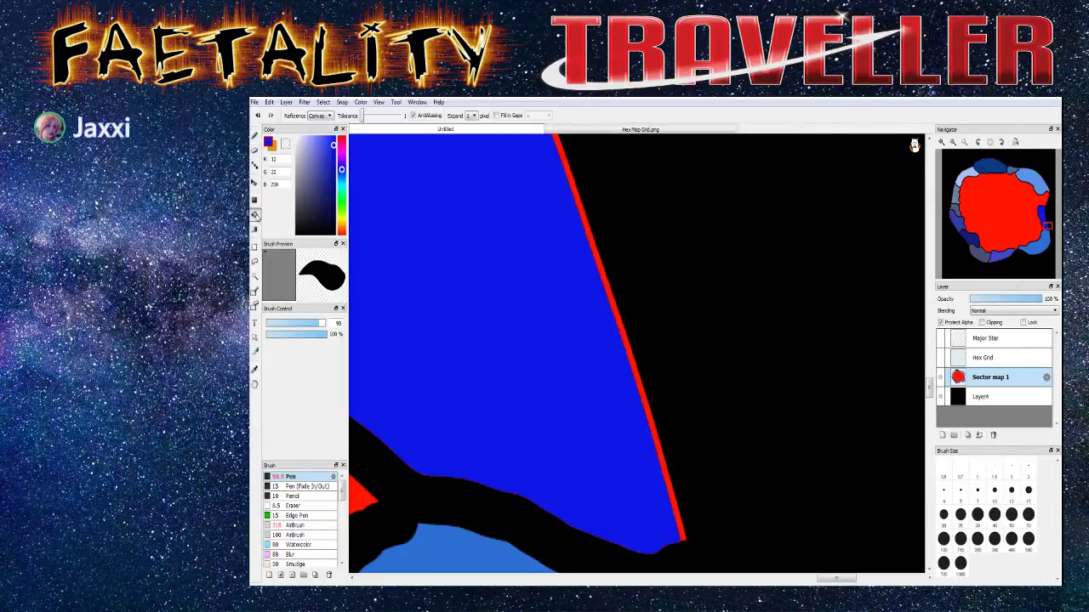
pyautogui.click(615, 296)
# Sample the light-blue north-eastern region's colour and bucket-fill the red line along its outer edge
pyautogui.scroll(-6, 604, 297)
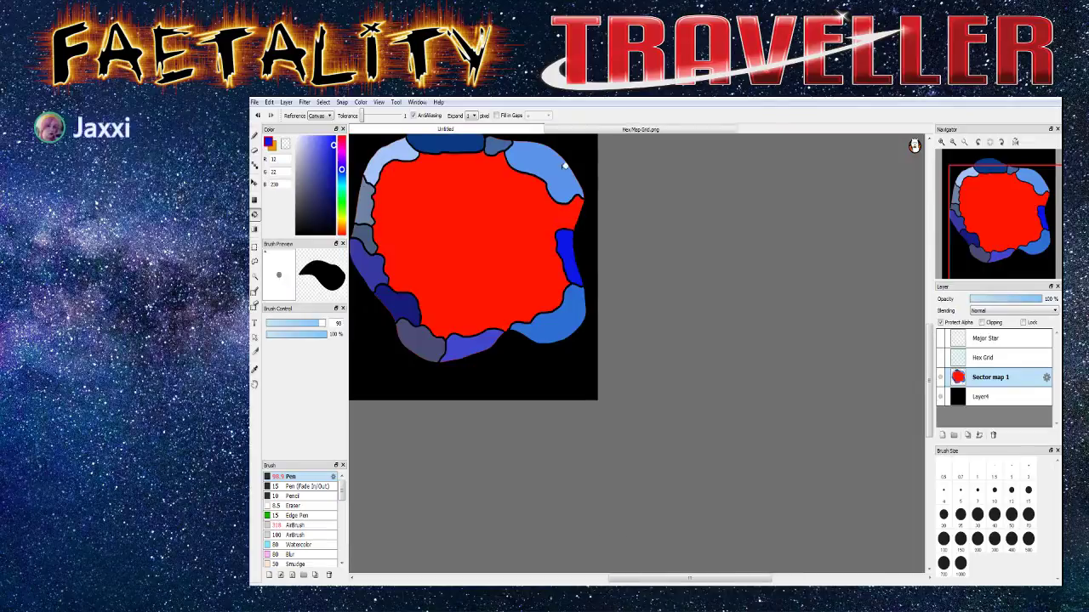
pyautogui.scroll(5, 569, 162)
pyautogui.press('b')
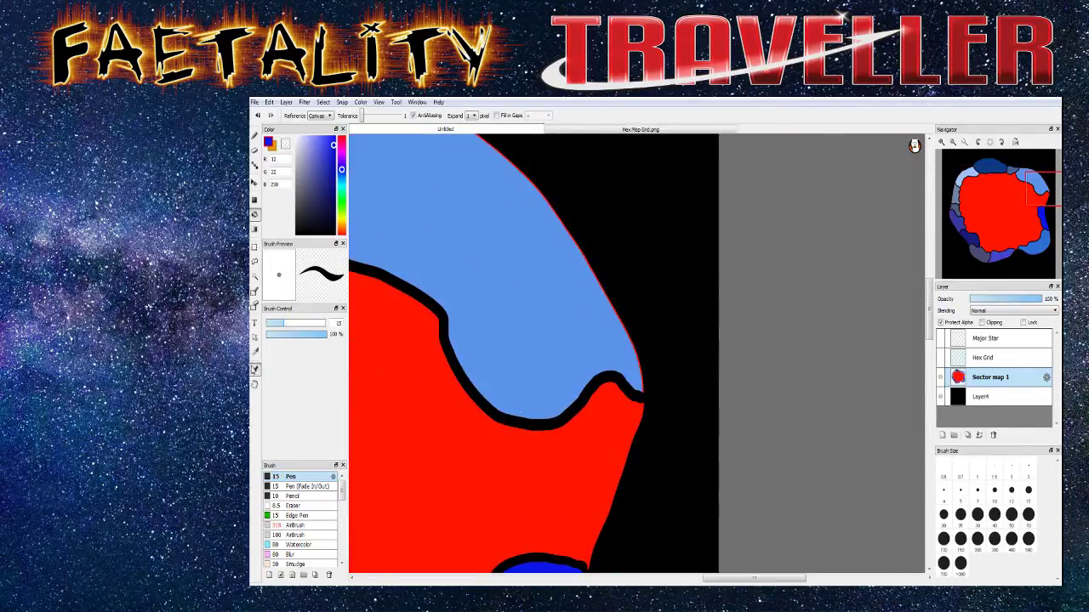
pyautogui.click(255, 369)
pyautogui.click(505, 280)
pyautogui.click(255, 140)
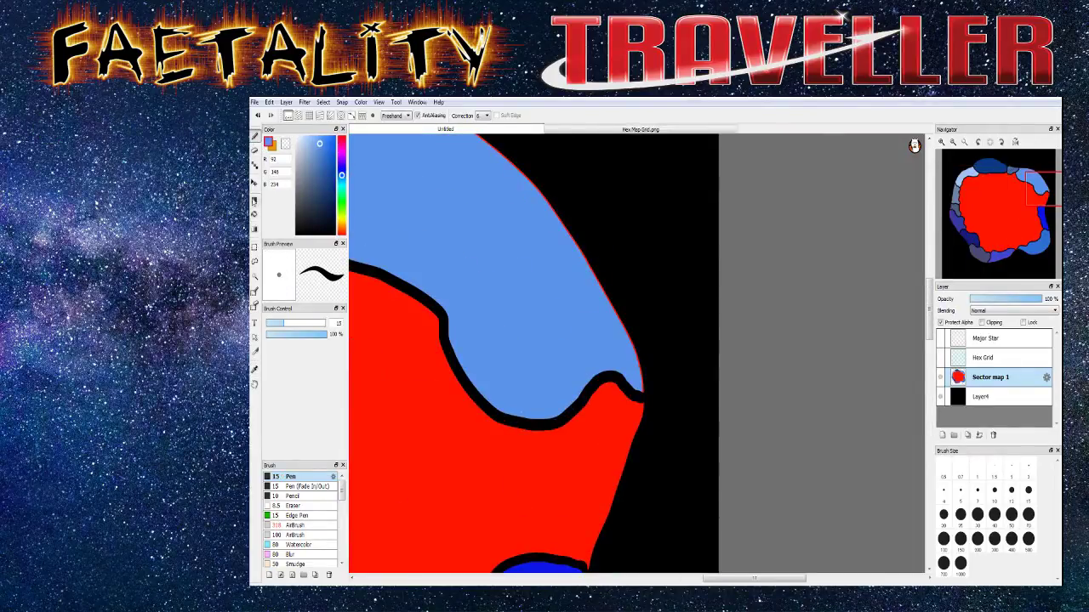
pyautogui.click(255, 215)
pyautogui.scroll(2, 612, 302)
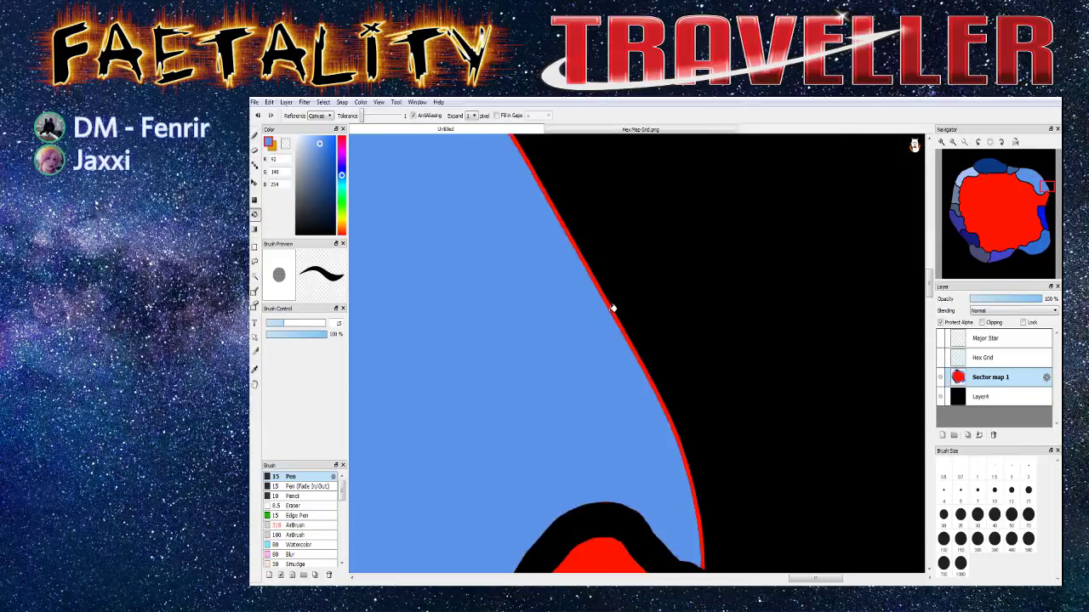
pyautogui.click(607, 307)
pyautogui.scroll(-4, 587, 302)
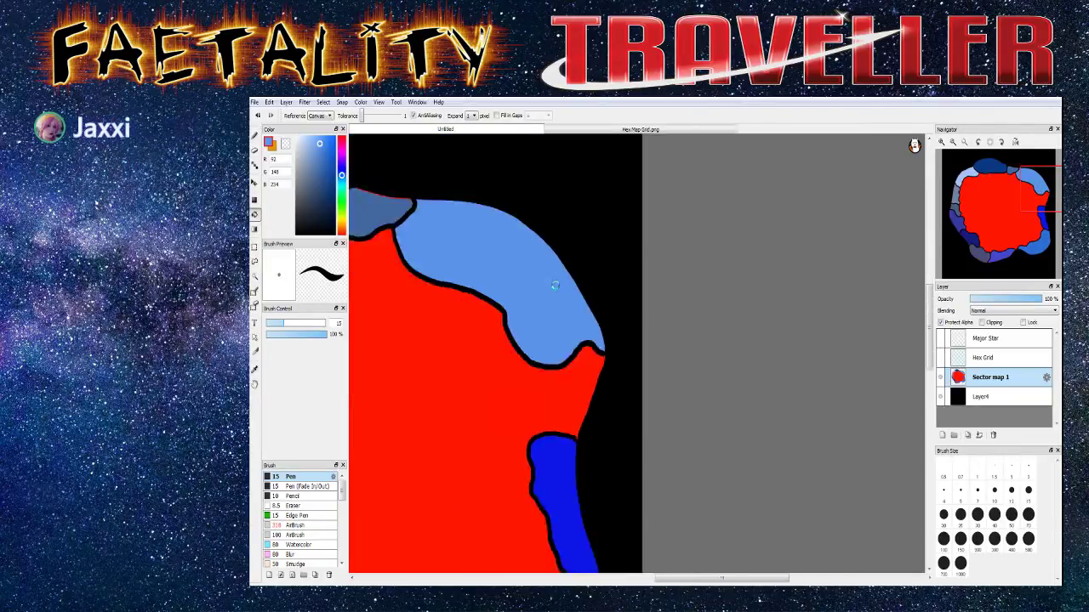
pyautogui.scroll(4, 484, 235)
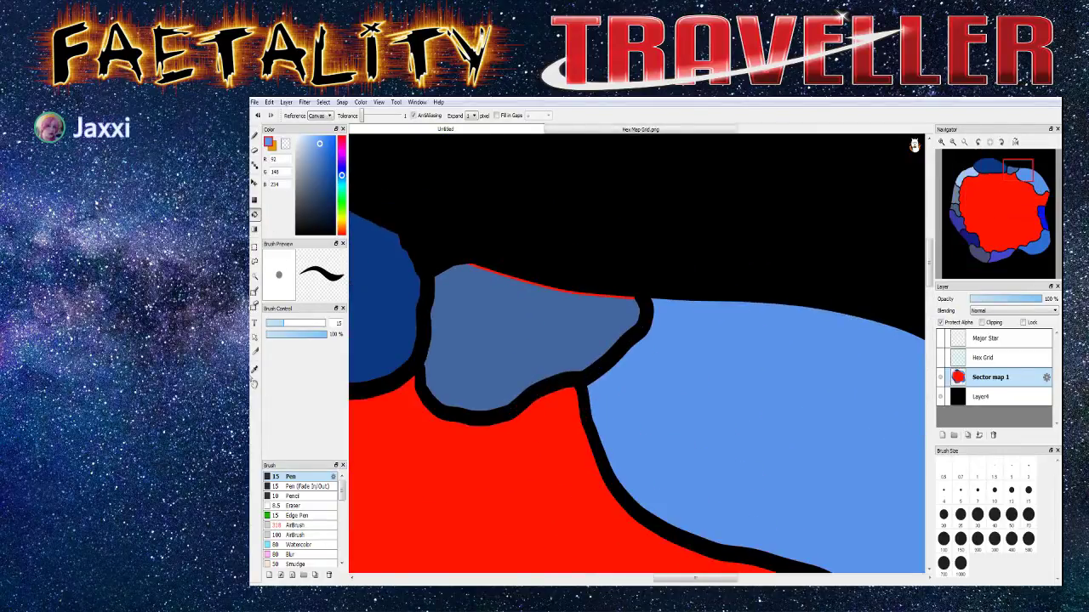
# Sample the small grey-blue northern region's colour and bucket-fill the red line along its outer edge
pyautogui.click(254, 368)
pyautogui.click(485, 322)
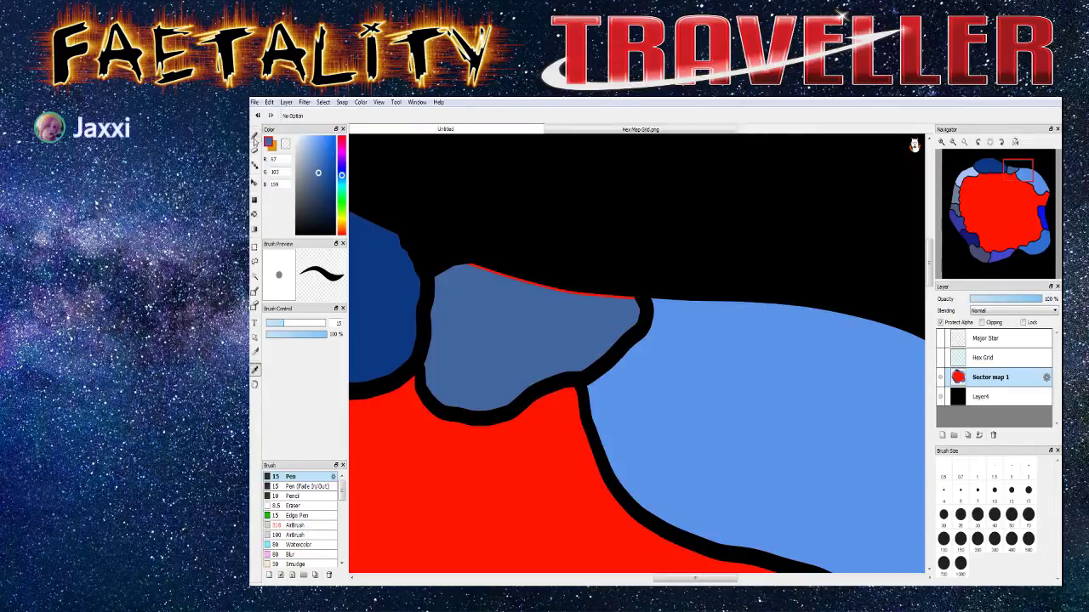
pyautogui.click(255, 215)
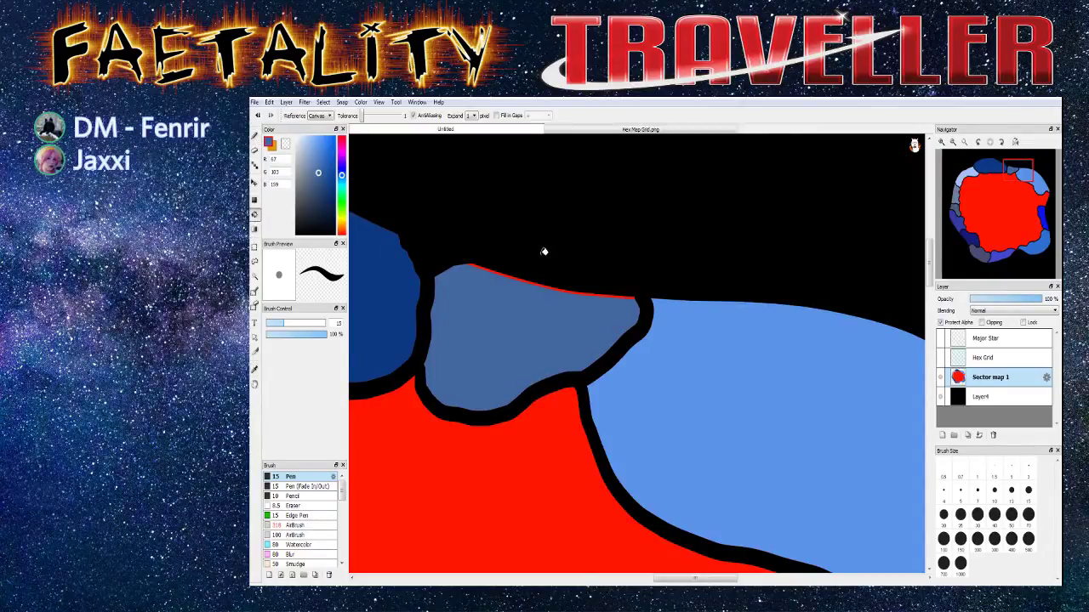
pyautogui.scroll(1, 542, 272)
pyautogui.click(535, 283)
pyautogui.scroll(-2, 525, 289)
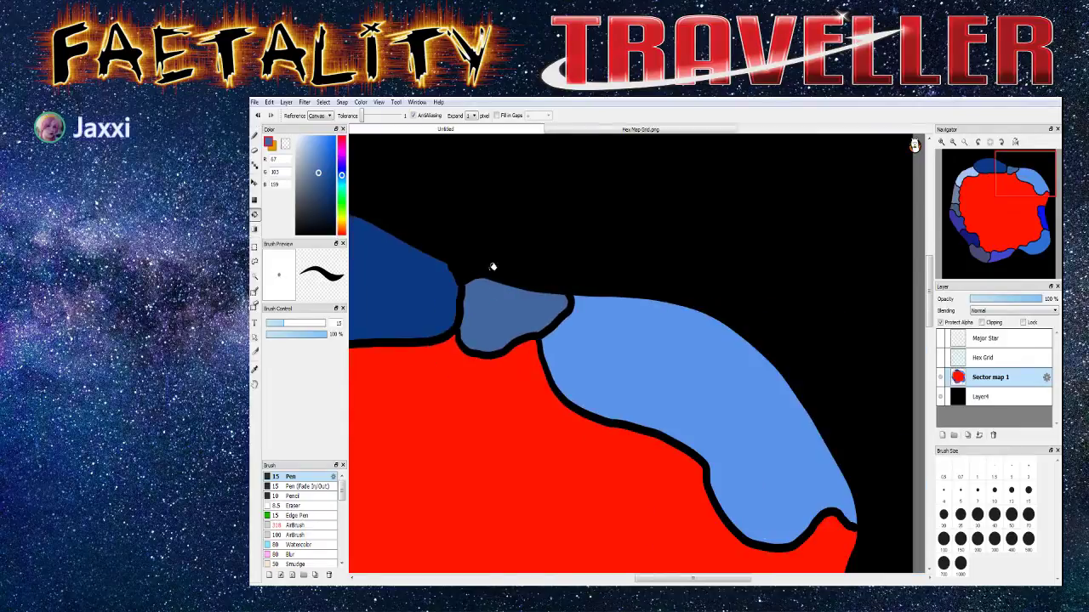
# Sample the pale-blue north-western region's colour and bucket-fill the red line along its outer edge
pyautogui.moveTo(637, 578); pyautogui.dragTo(523, 524)
pyautogui.click(254, 368)
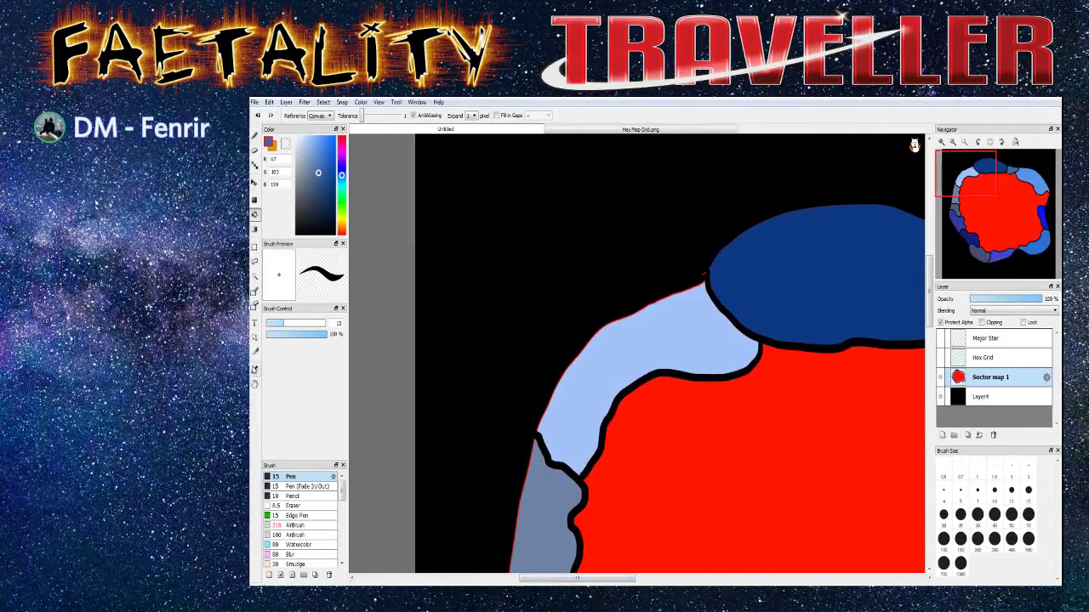
pyautogui.click(591, 387)
pyautogui.click(254, 214)
pyautogui.scroll(2, 586, 329)
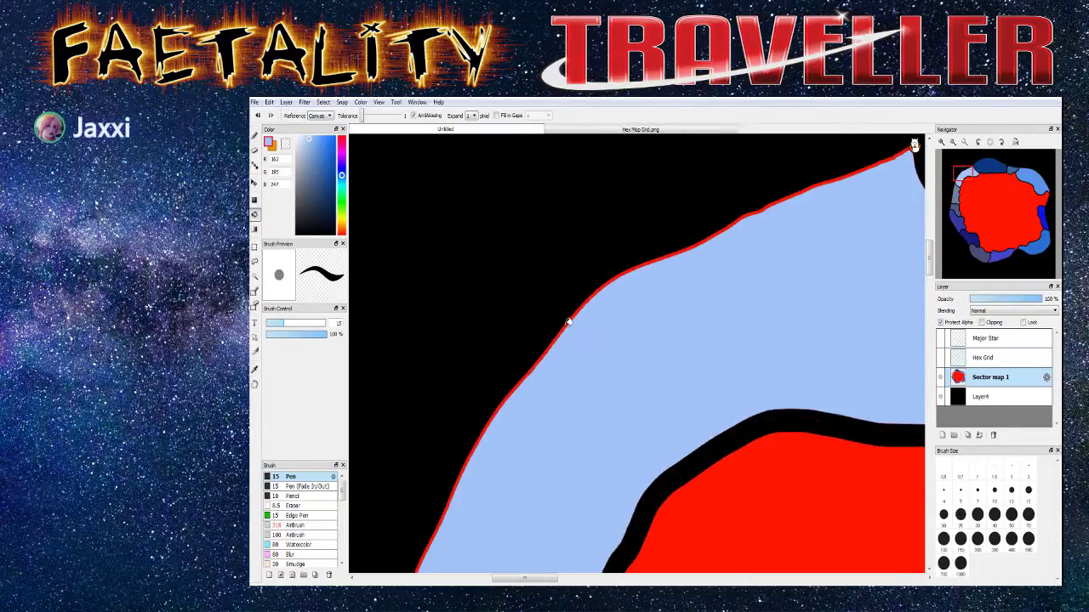
pyautogui.click(545, 347)
pyautogui.scroll(-3, 505, 462)
pyautogui.scroll(1, 479, 443)
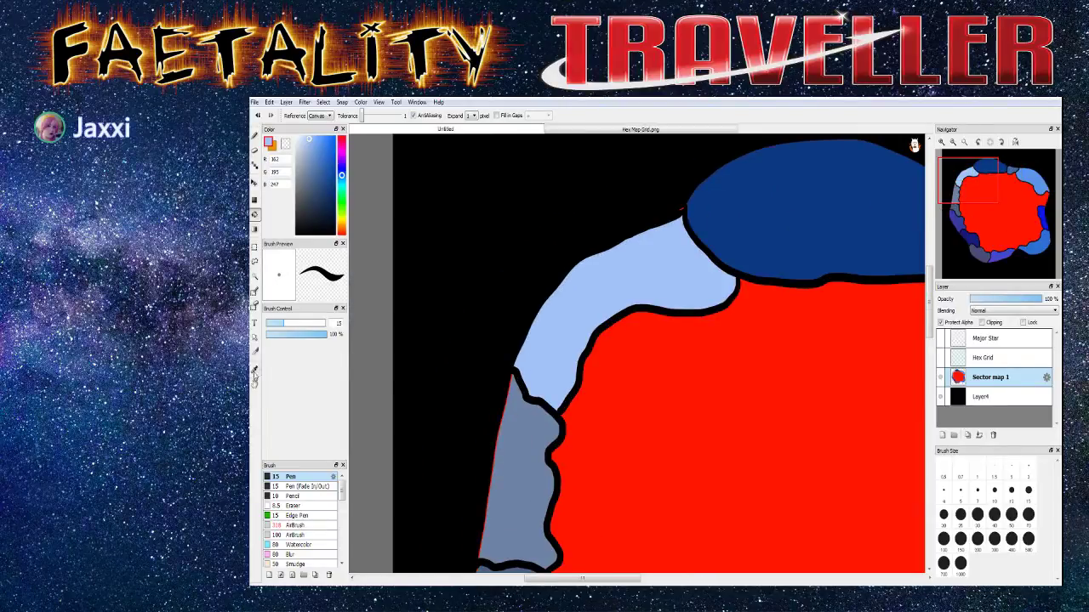
# Sample the light slate-blue western region's colour and bucket-fill the red line along its outer edge
pyautogui.click(254, 369)
pyautogui.click(514, 447)
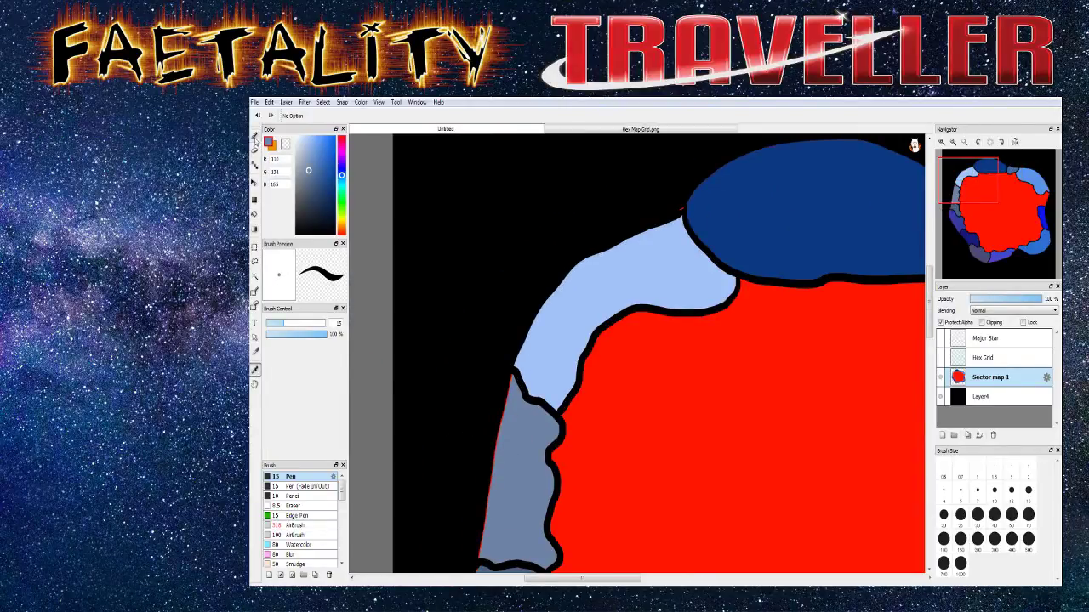
pyautogui.click(255, 215)
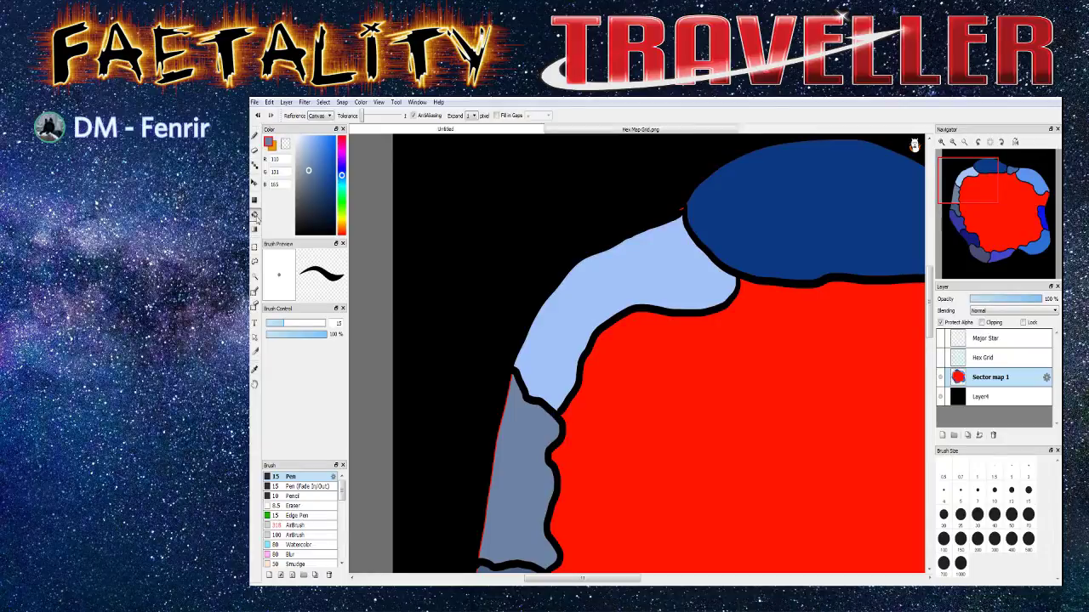
pyautogui.scroll(2, 488, 427)
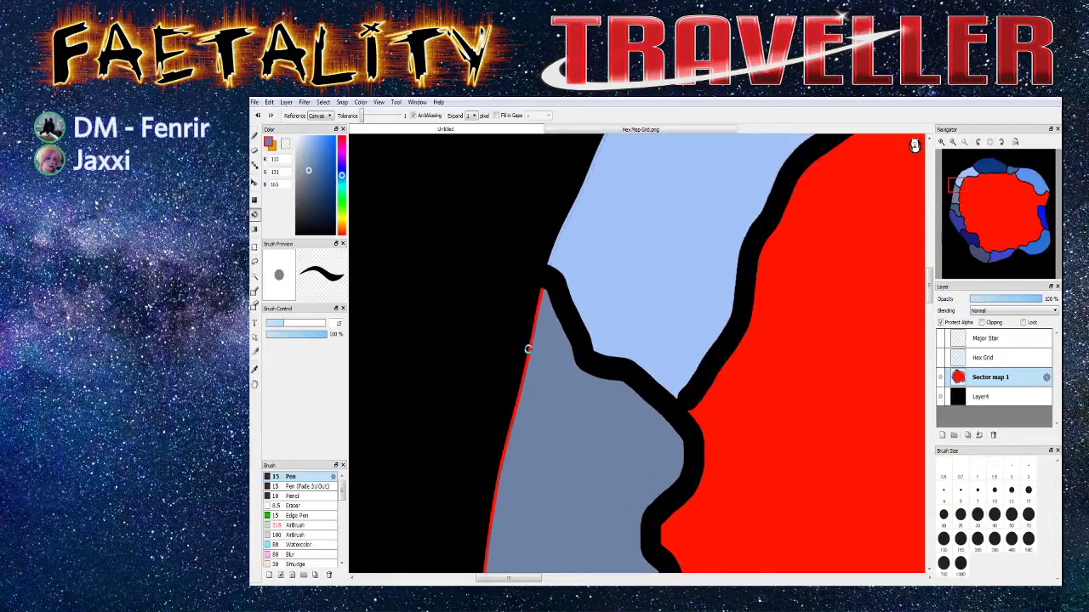
pyautogui.click(525, 340)
pyautogui.scroll(-2, 499, 377)
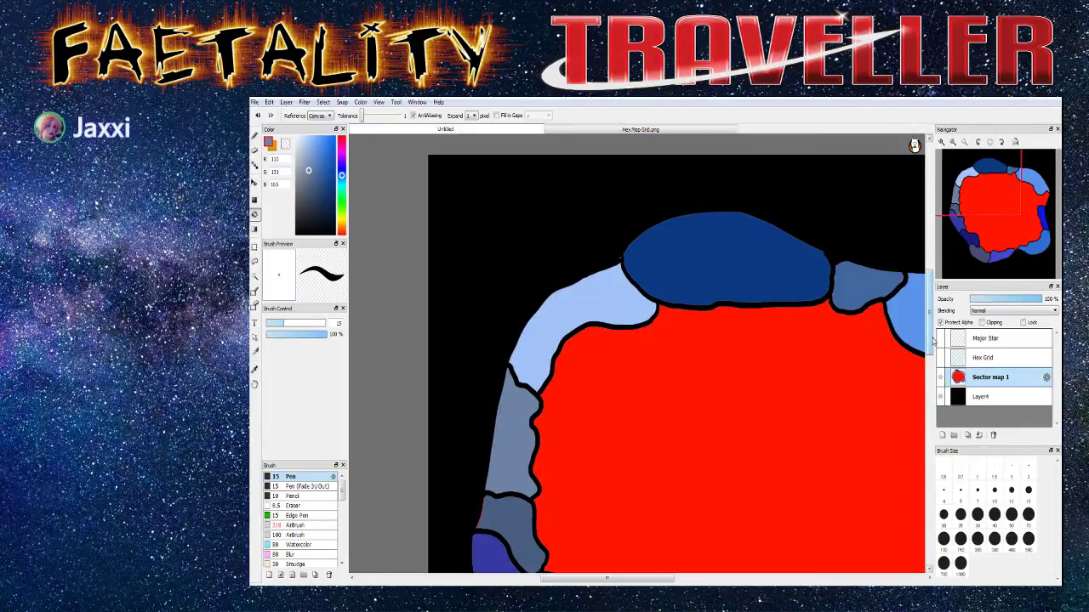
# Sample the small dark slate-blue western region's colour and bucket-fill every red segment along its outer edge
pyautogui.scroll(-5, 882, 411)
pyautogui.scroll(2, 425, 291)
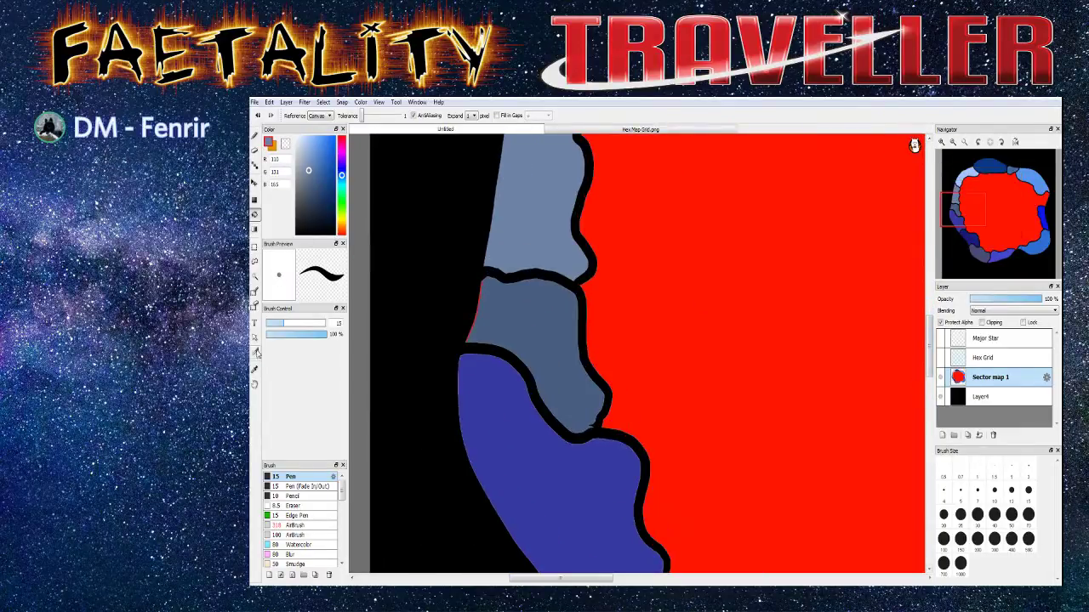
pyautogui.keyDown('alt'); pyautogui.click(450, 316); pyautogui.keyUp('alt')
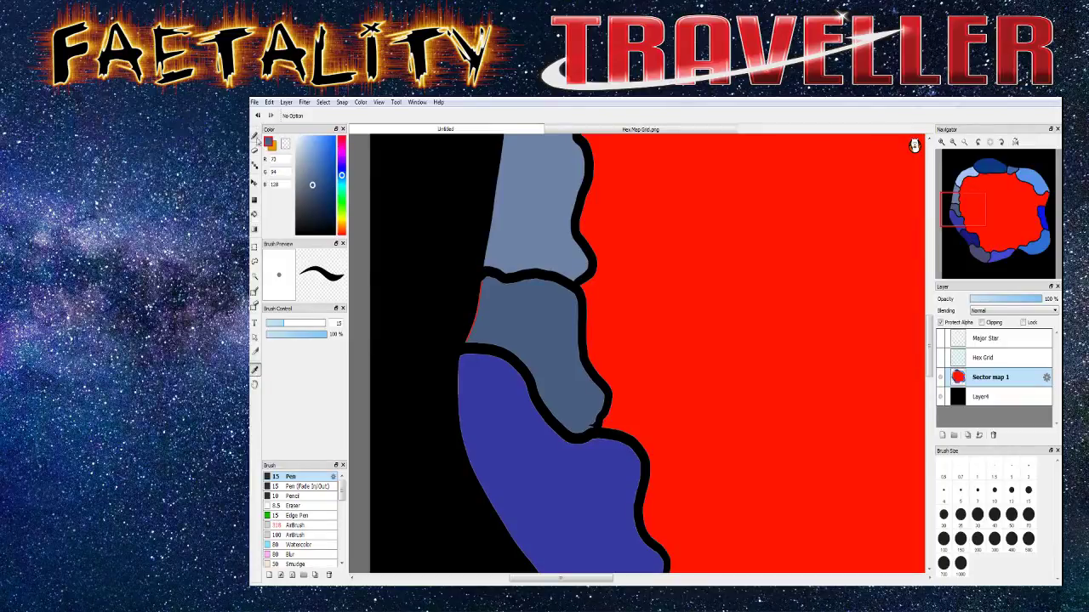
pyautogui.click(254, 215)
pyautogui.scroll(1, 477, 310)
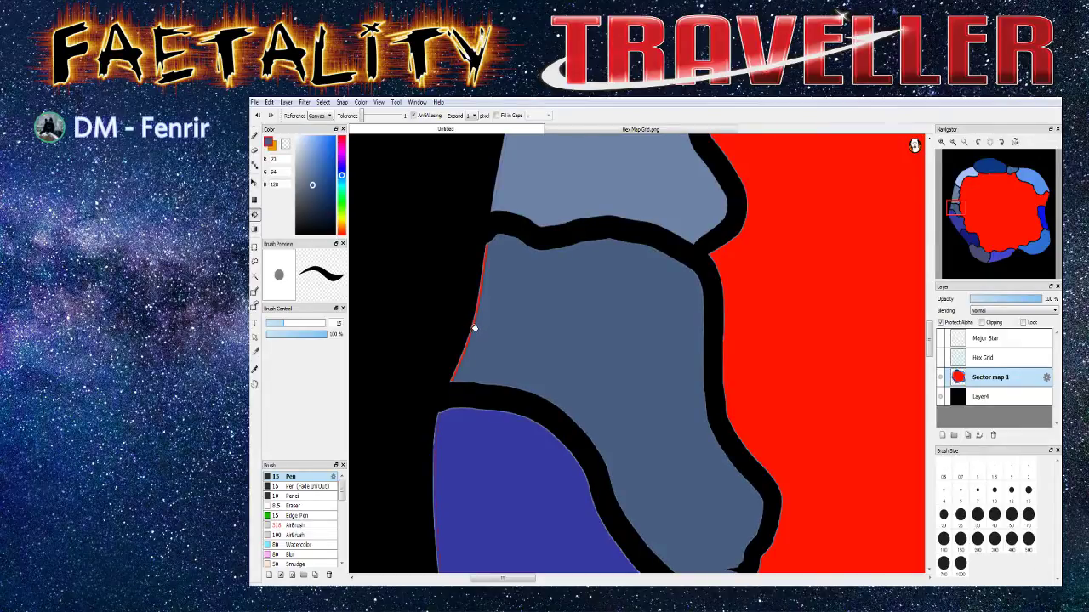
pyautogui.moveTo(478, 310); pyautogui.dragTo(468, 340)
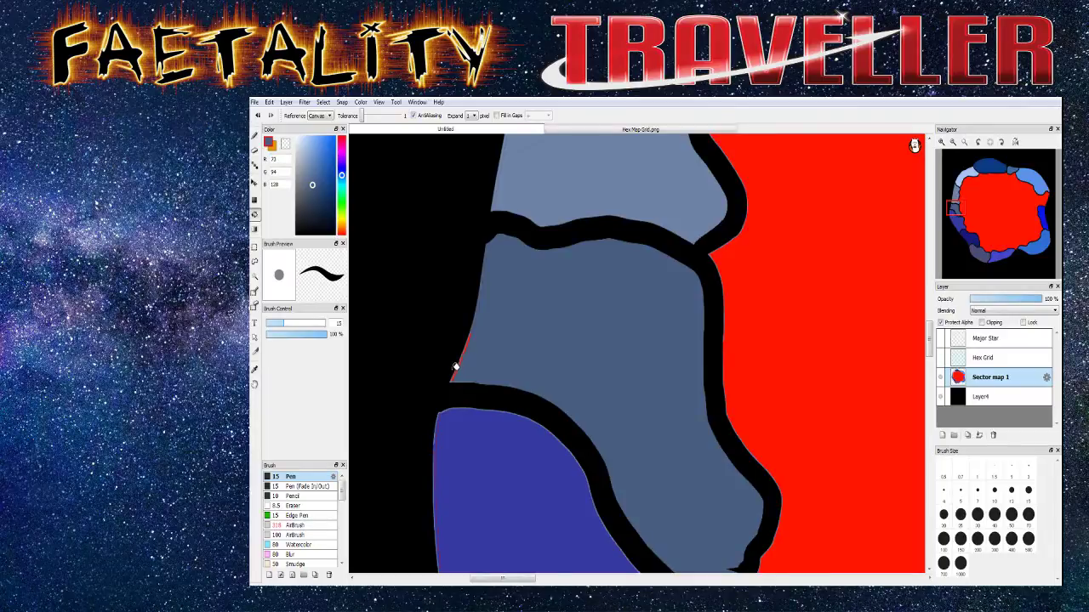
pyautogui.scroll(5, 456, 374)
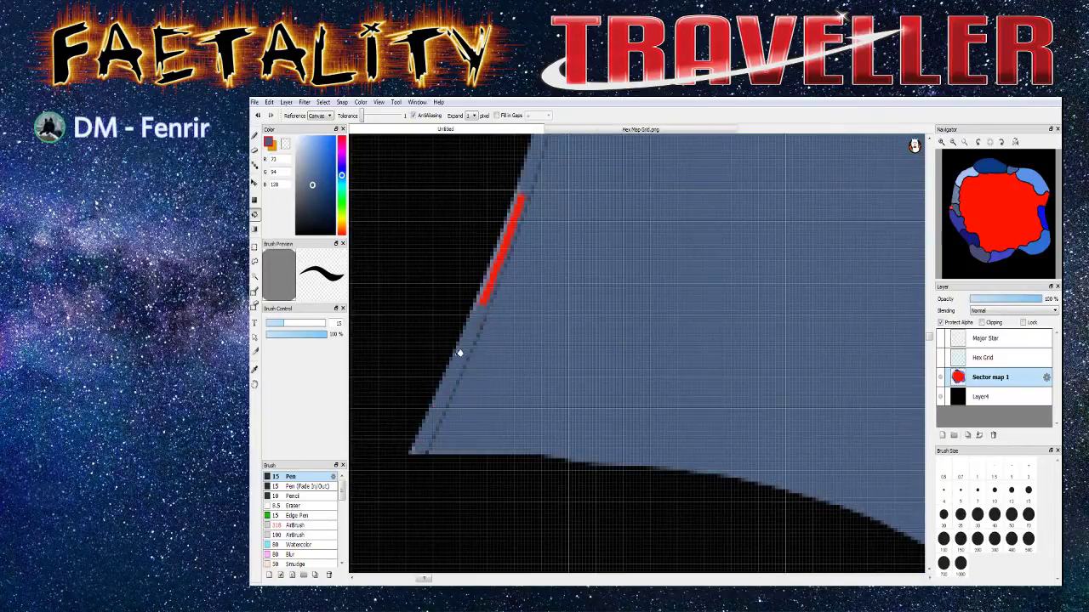
pyautogui.moveTo(485, 298)
pyautogui.mouseDown()
pyautogui.moveTo(476, 311)
pyautogui.moveTo(505, 246)
pyautogui.mouseUp()
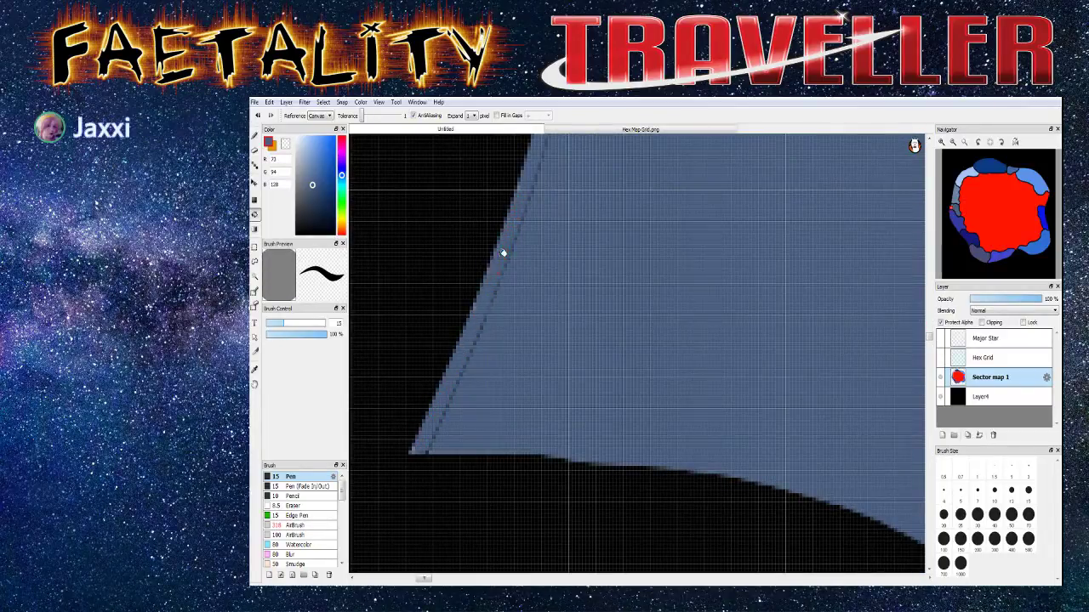
pyautogui.scroll(-3, 486, 332)
pyautogui.scroll(-2, 486, 331)
pyautogui.scroll(-2, 471, 474)
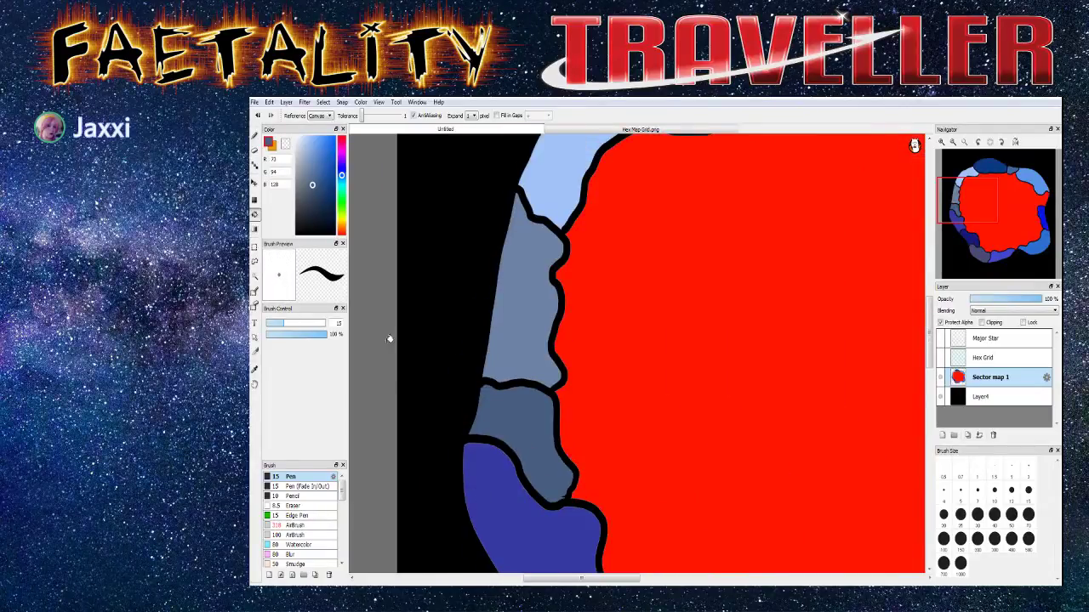
# Sample the indigo western region's colour and bucket-fill the thin outline along its outer edge
pyautogui.click(254, 369)
pyautogui.click(489, 495)
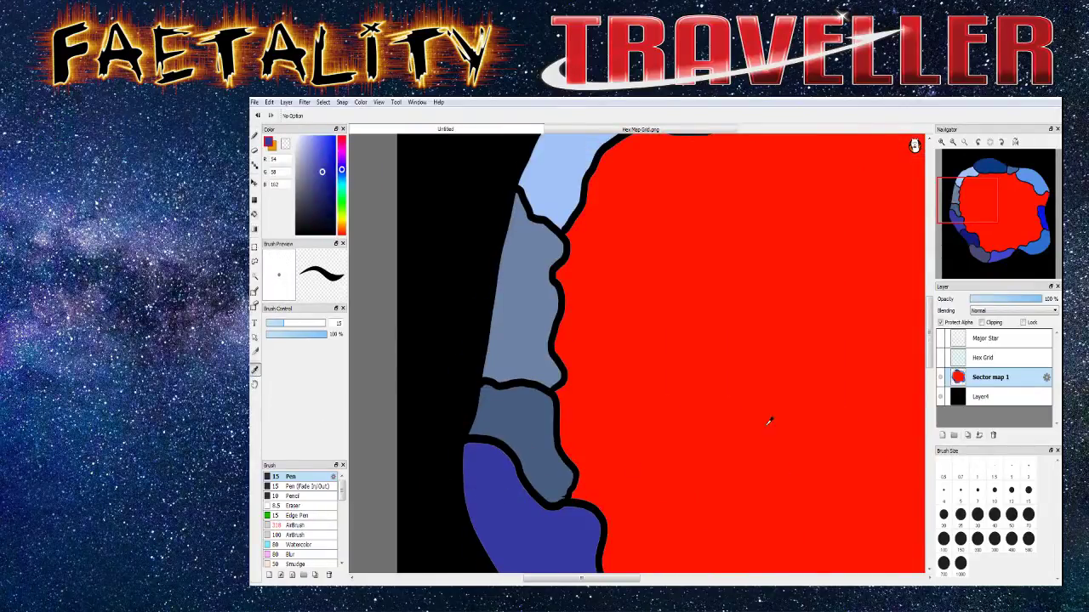
pyautogui.scroll(-3, 791, 348)
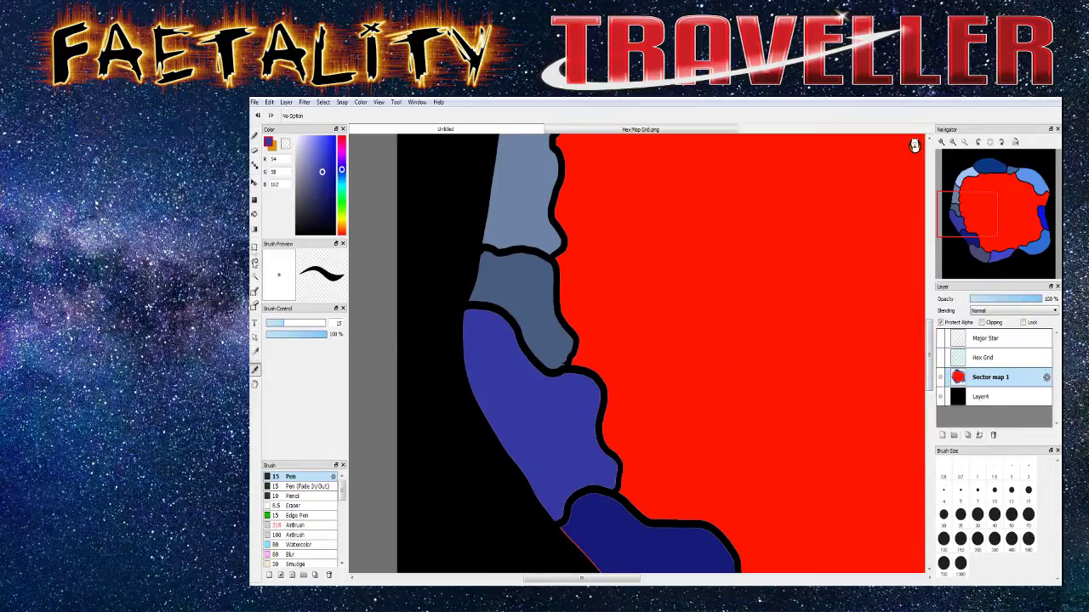
pyautogui.click(254, 214)
pyautogui.scroll(2, 467, 382)
pyautogui.click(474, 360)
pyautogui.scroll(-2, 477, 364)
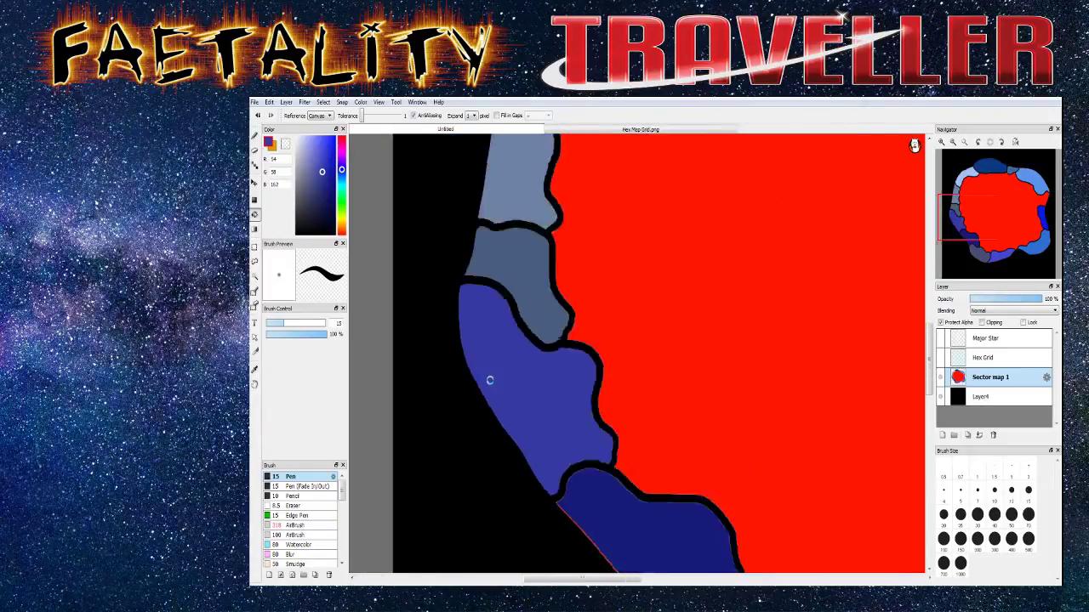
# Sample the dark navy south-western region's colour and bucket-fill the red line along its outer edge
pyautogui.click(255, 369)
pyautogui.click(559, 454)
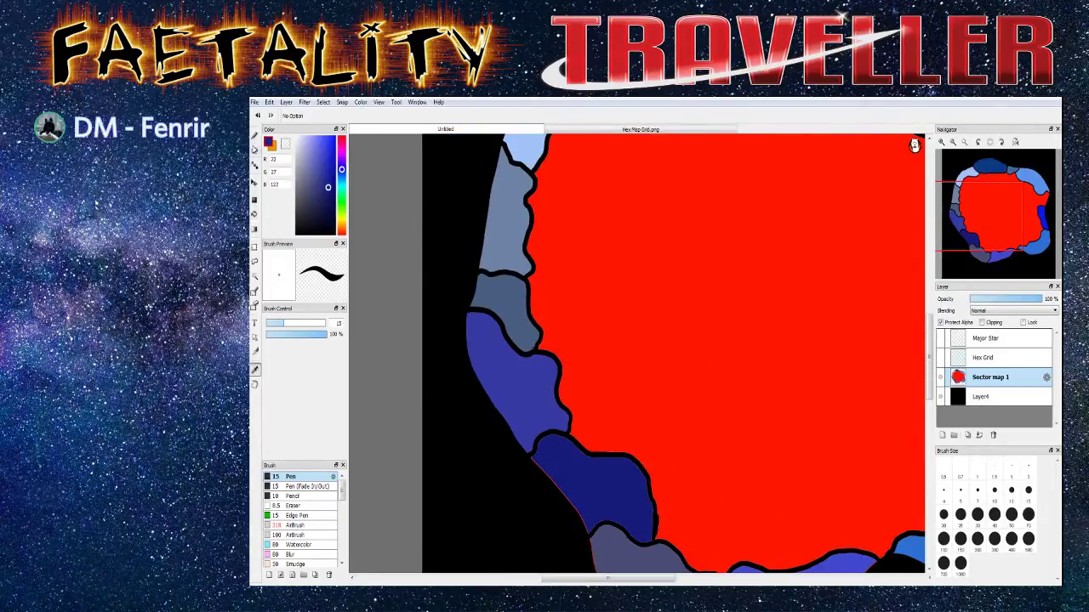
pyautogui.click(254, 215)
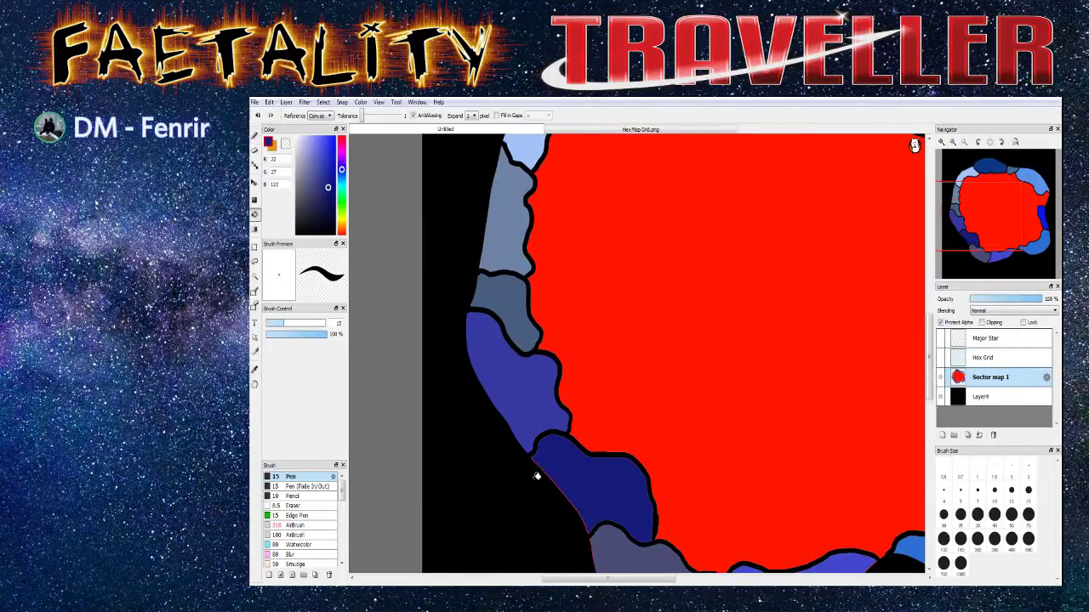
pyautogui.scroll(3, 527, 468)
pyautogui.click(549, 428)
pyautogui.scroll(-4, 544, 454)
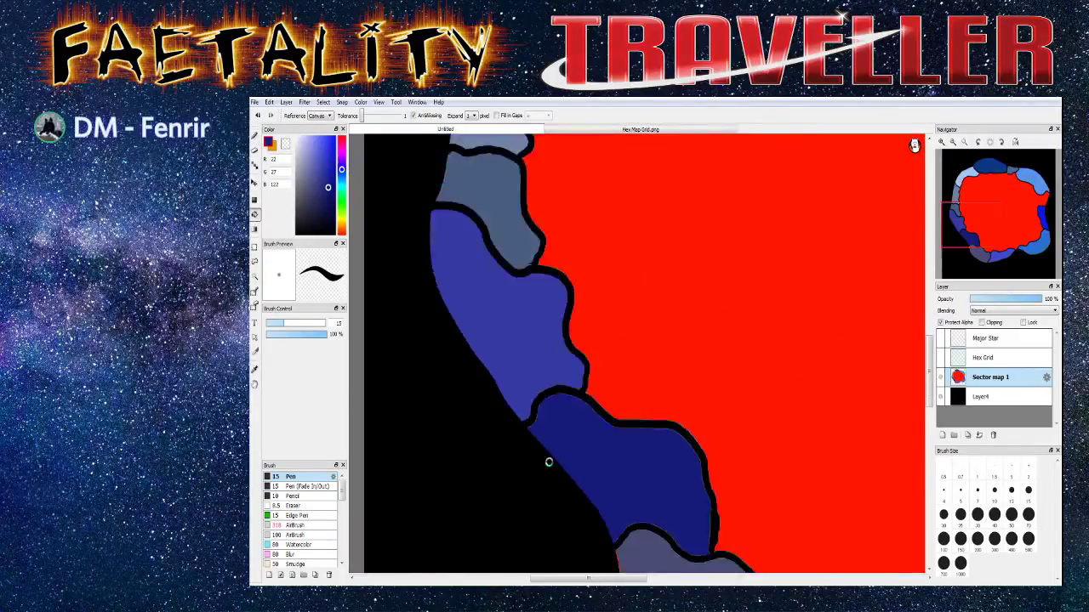
pyautogui.scroll(-5, 931, 407)
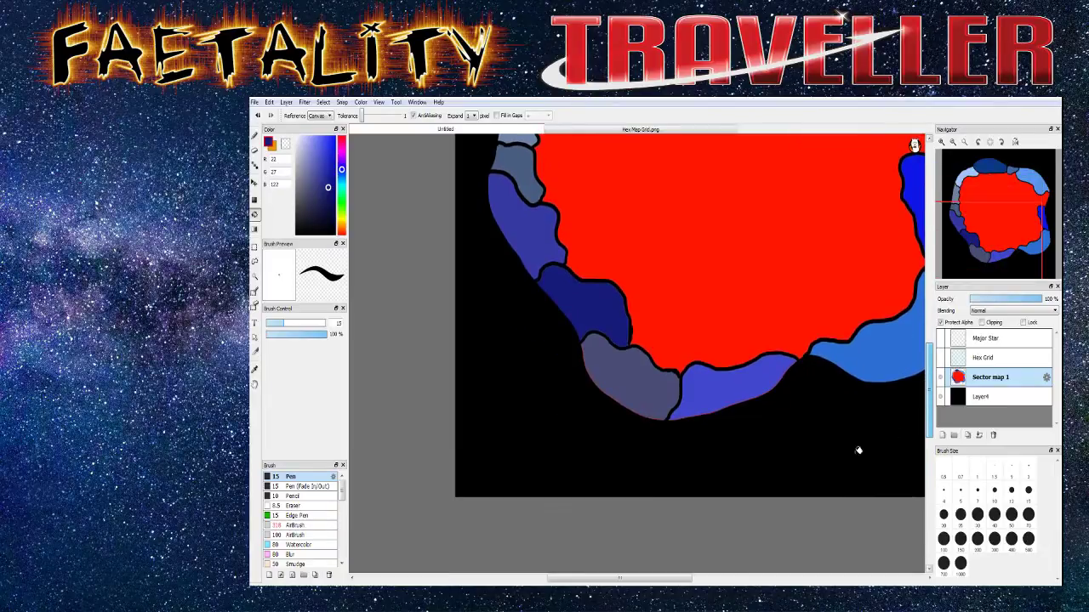
# Sample the grey-purple south-western region's colour and bucket-fill the red line along its outer edge
pyautogui.scroll(5, 663, 433)
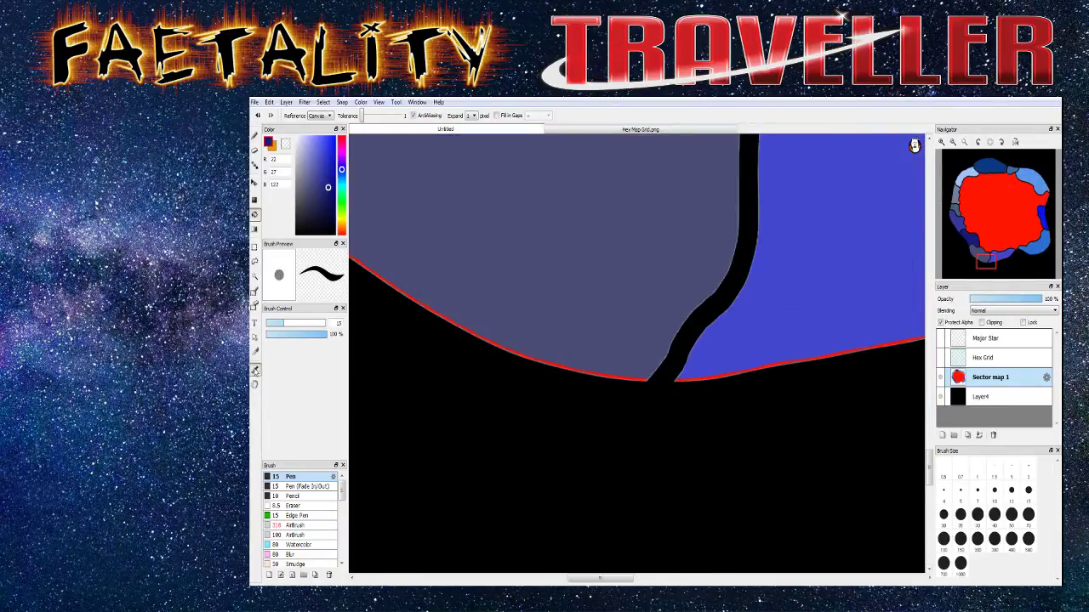
pyautogui.click(254, 369)
pyautogui.click(396, 250)
pyautogui.click(254, 214)
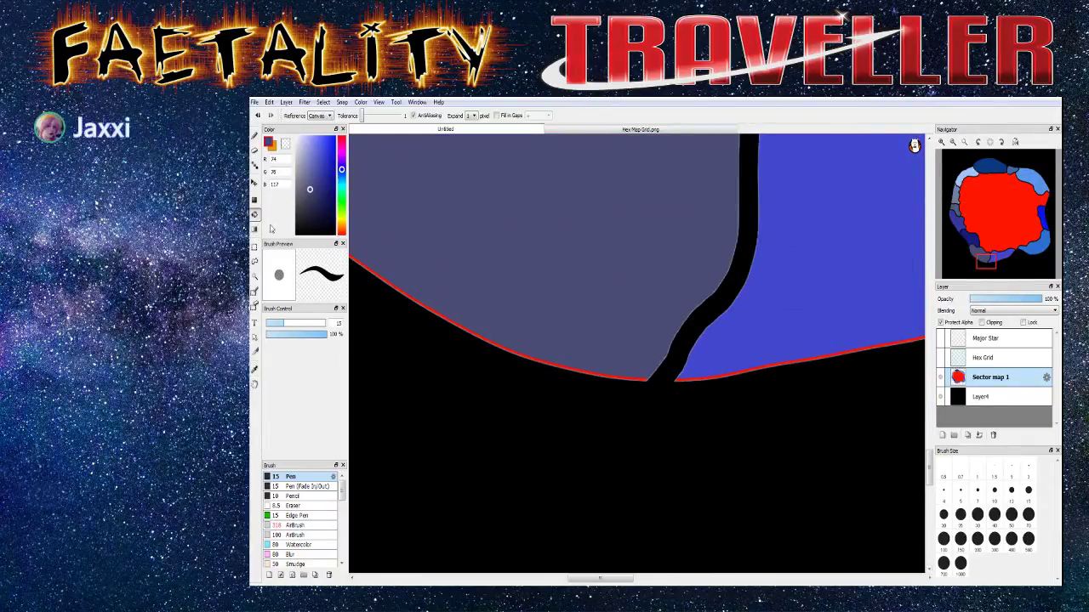
pyautogui.click(402, 302)
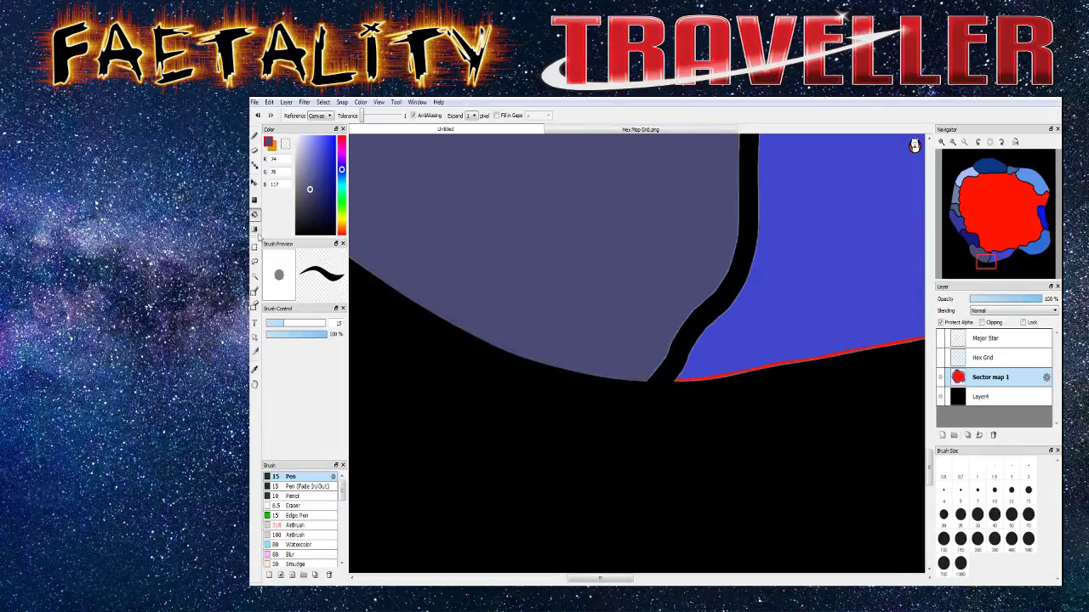
# Sample the violet-blue southern region's colour and bucket-fill the red line along its outer edge
pyautogui.click(254, 370)
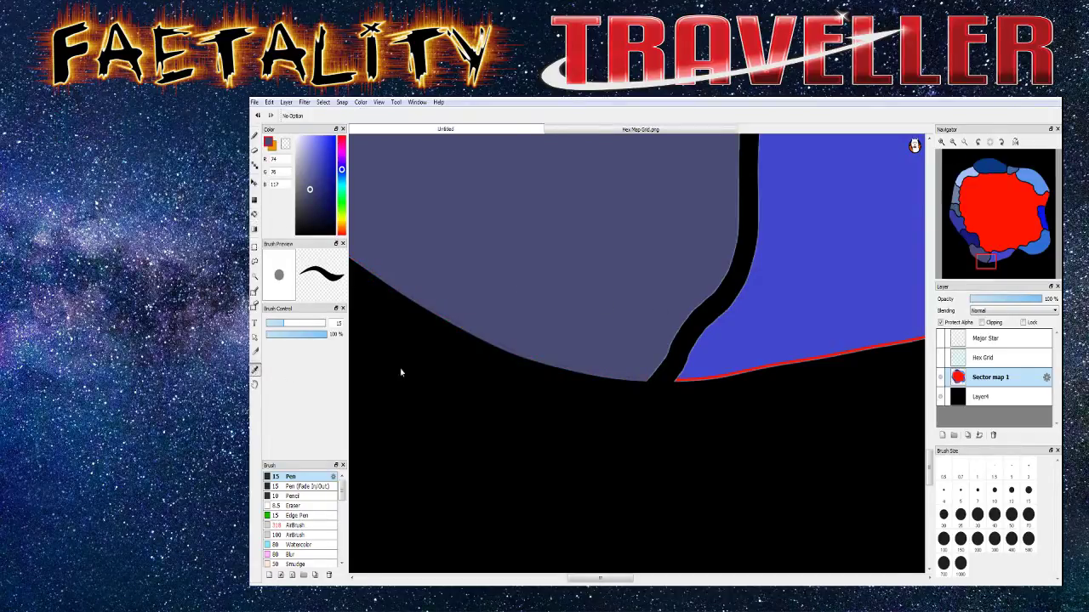
pyautogui.click(799, 300)
pyautogui.click(255, 214)
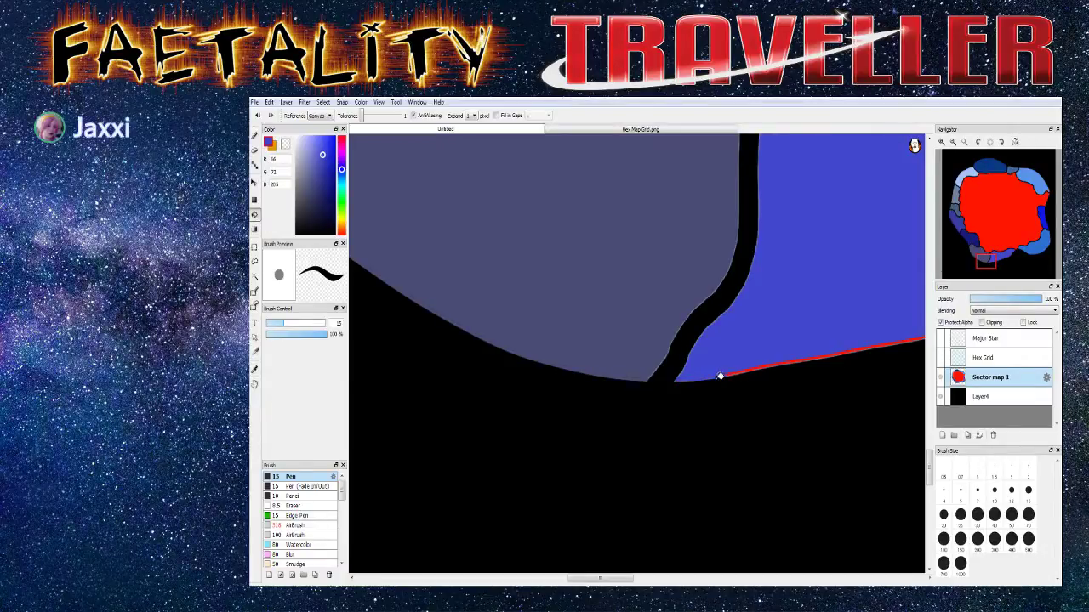
pyautogui.click(736, 370)
pyautogui.scroll(-5, 740, 368)
pyautogui.scroll(2, 807, 247)
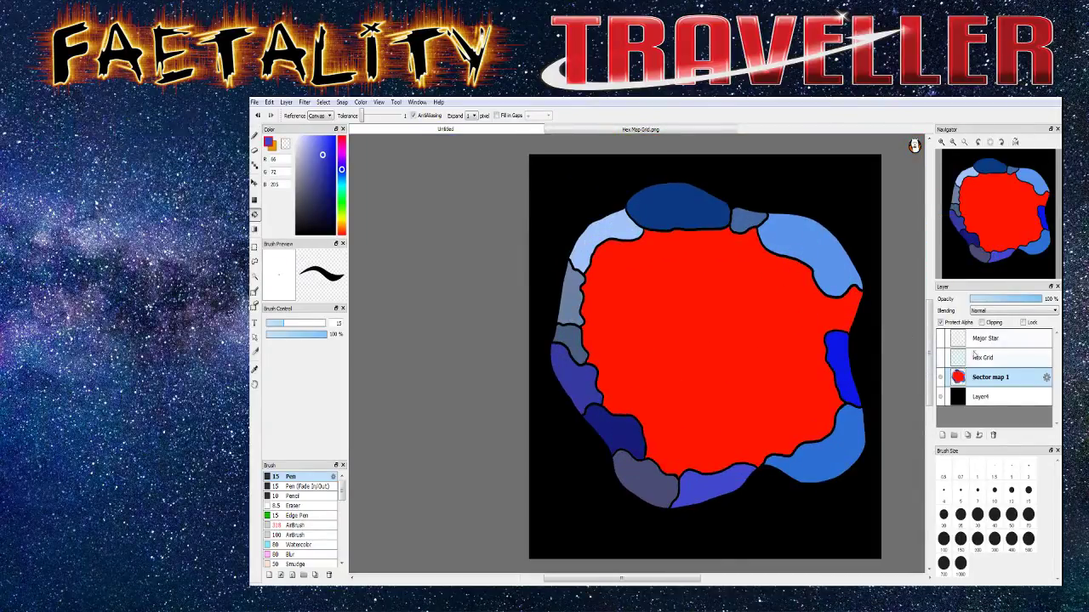
# Make Major Star the active layer and show the Hex Grid layer
pyautogui.click(976, 341)
pyautogui.click(939, 358)
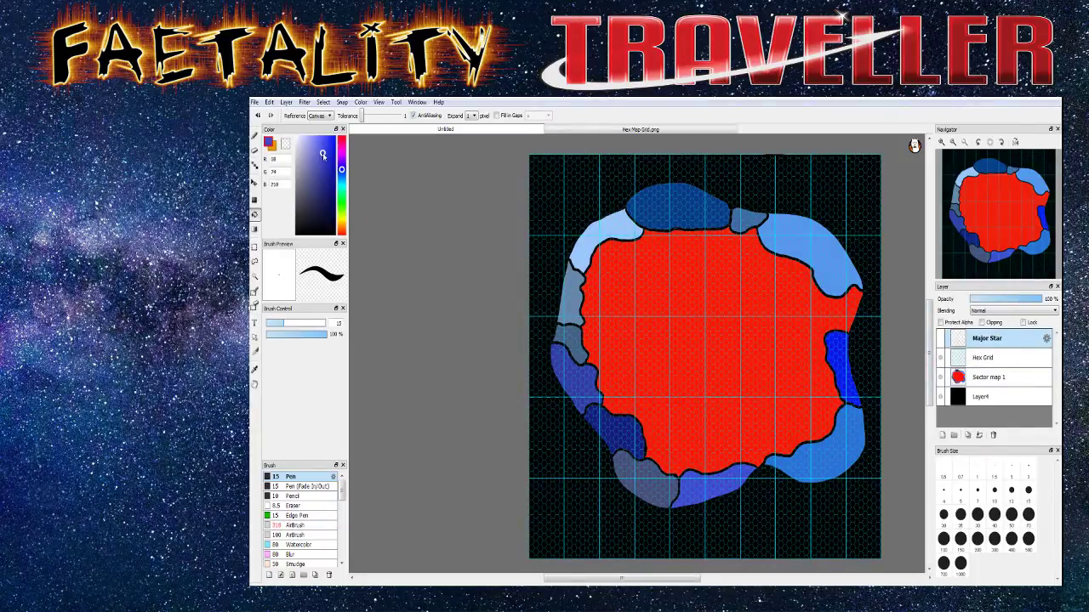
# Stamp one white star with the Star brush in the small northern region on the visible Major Star layer, and activate Sector map 1
pyautogui.moveTo(313, 169); pyautogui.dragTo(279, 138)
pyautogui.scroll(-15, 328, 545)
pyautogui.click(291, 563)
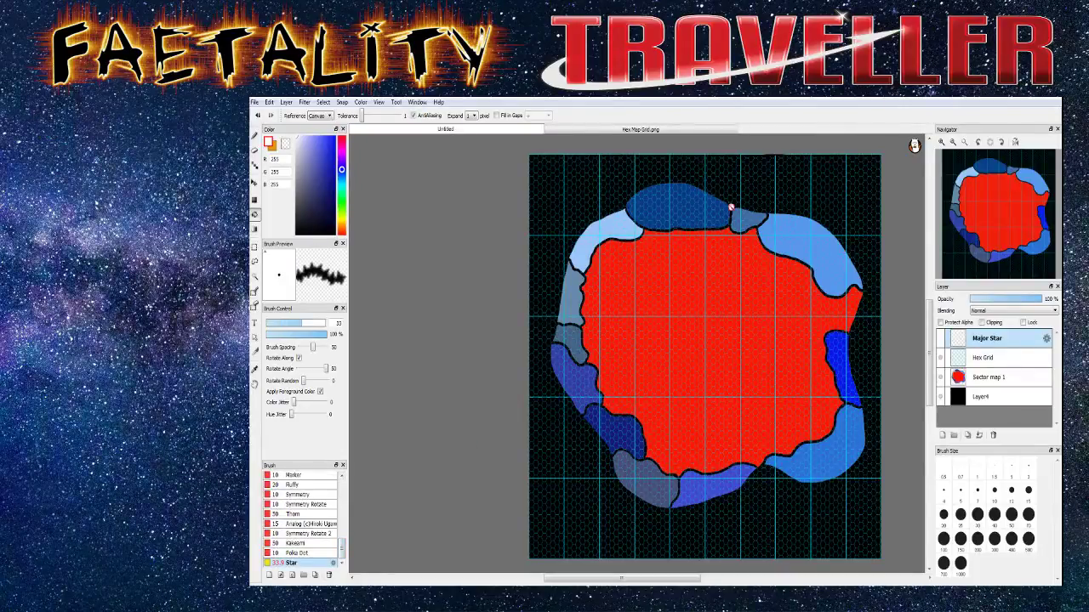
pyautogui.scroll(4, 760, 209)
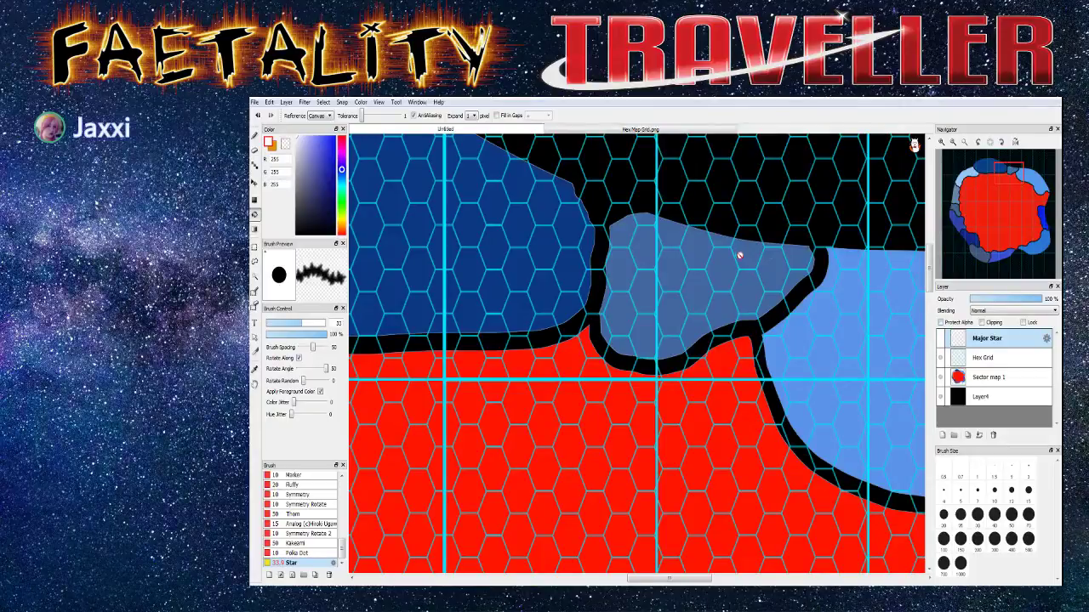
pyautogui.click(254, 137)
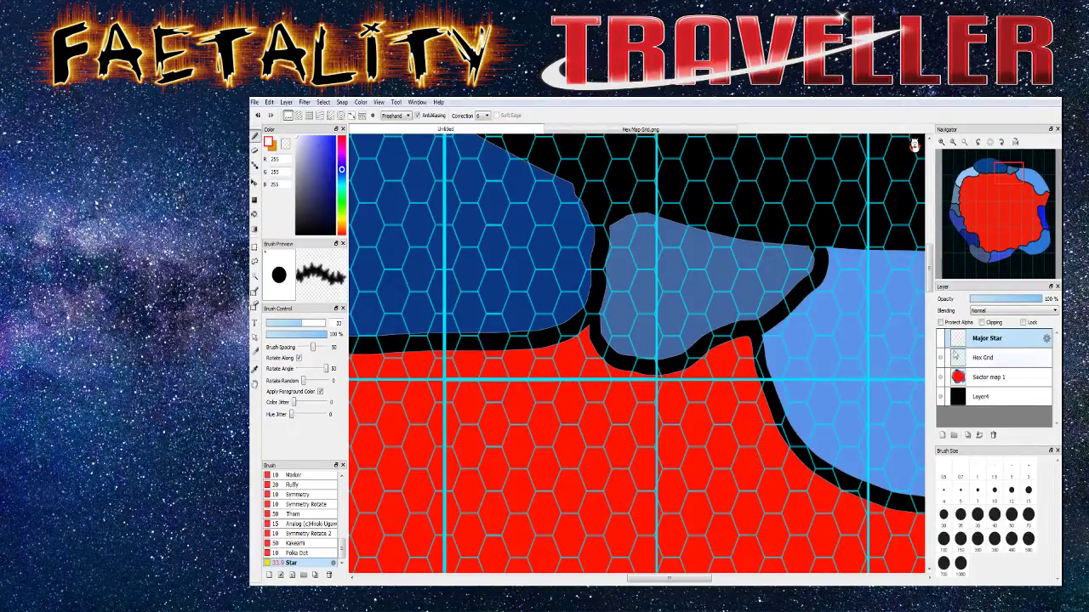
pyautogui.click(623, 231)
pyautogui.click(986, 377)
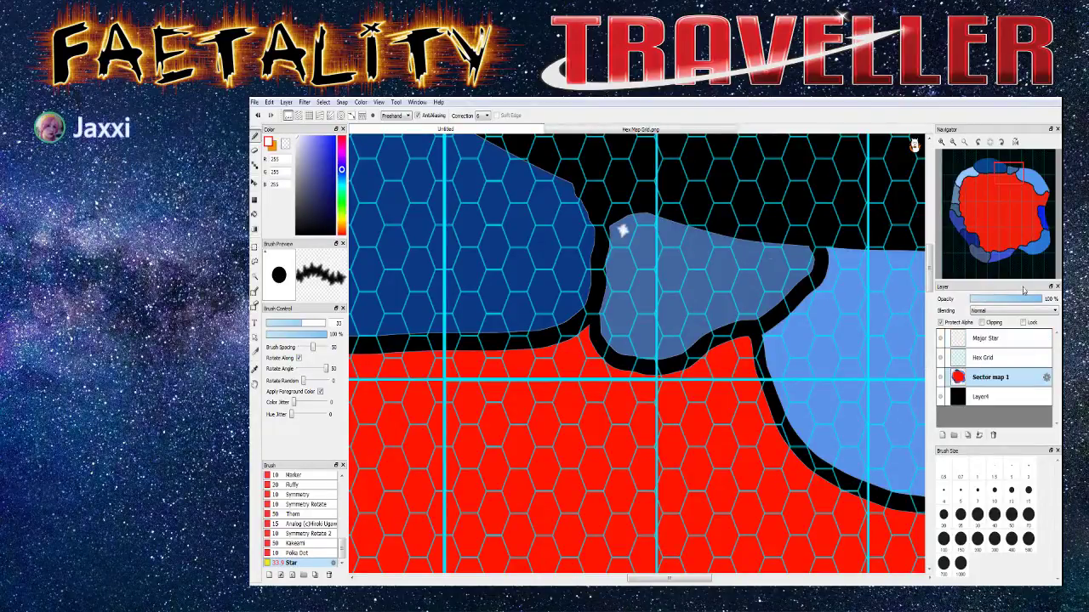
# Lower Sector map 1's opacity to 63%, make Major Star the active layer and stamp four more stars in the small northern region
pyautogui.moveTo(1038, 299); pyautogui.dragTo(1014, 300)
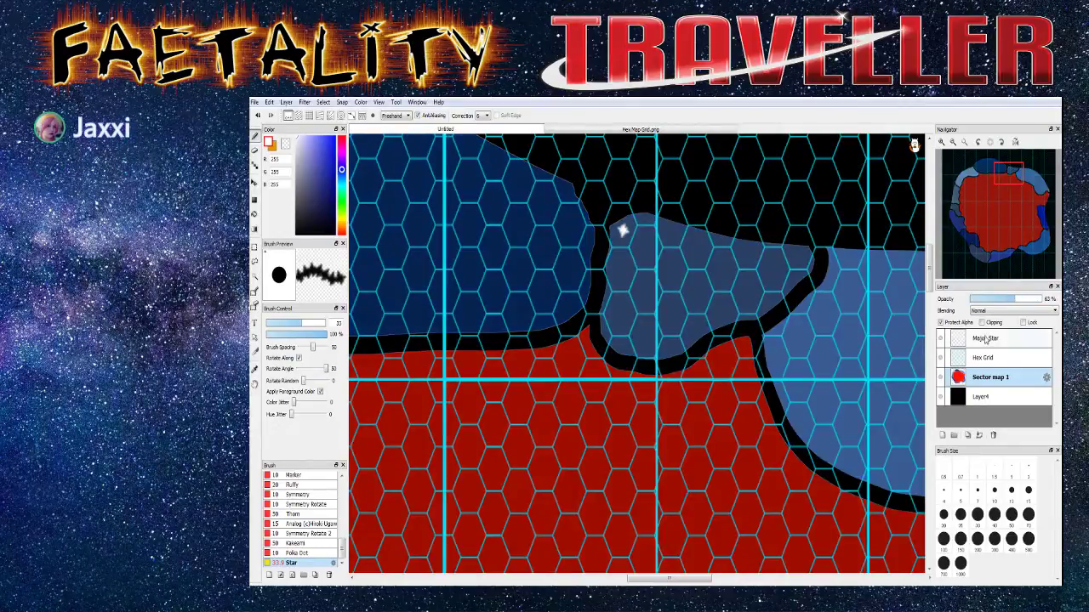
pyautogui.click(984, 339)
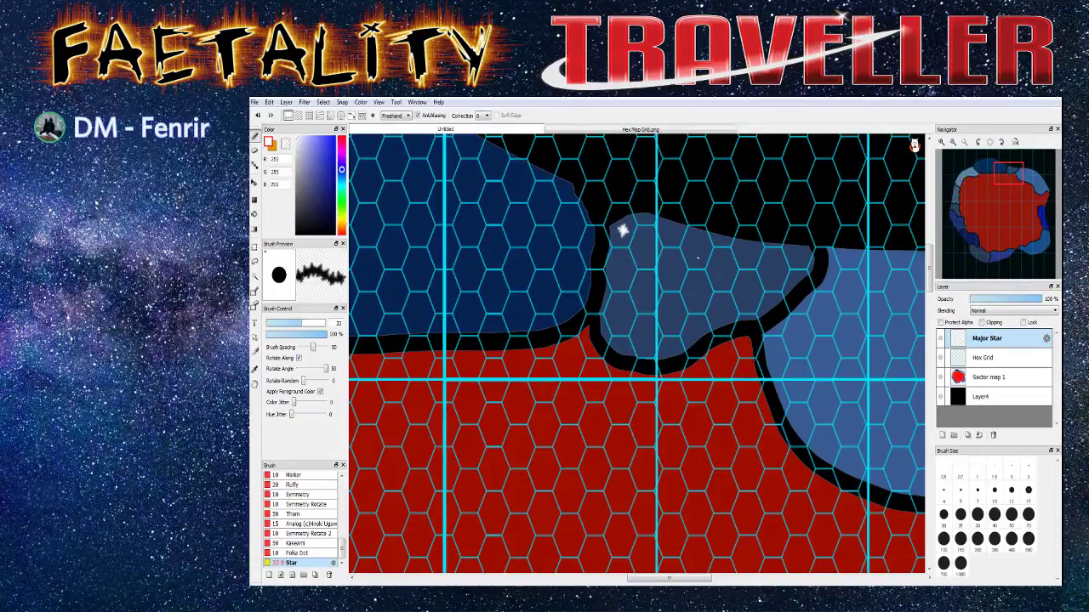
pyautogui.click(771, 269)
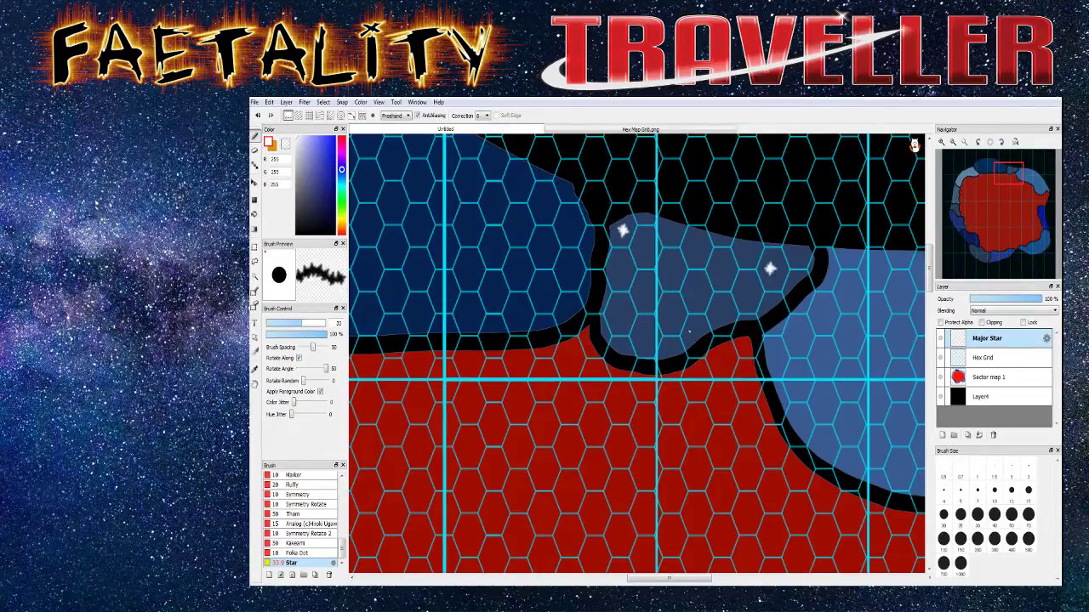
pyautogui.click(616, 314)
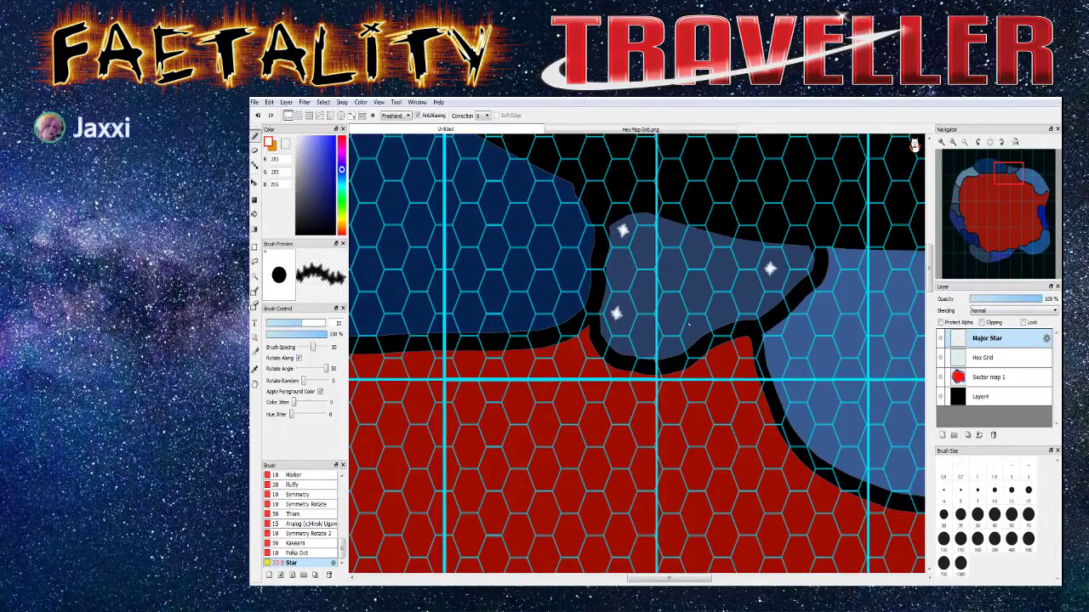
pyautogui.click(697, 320)
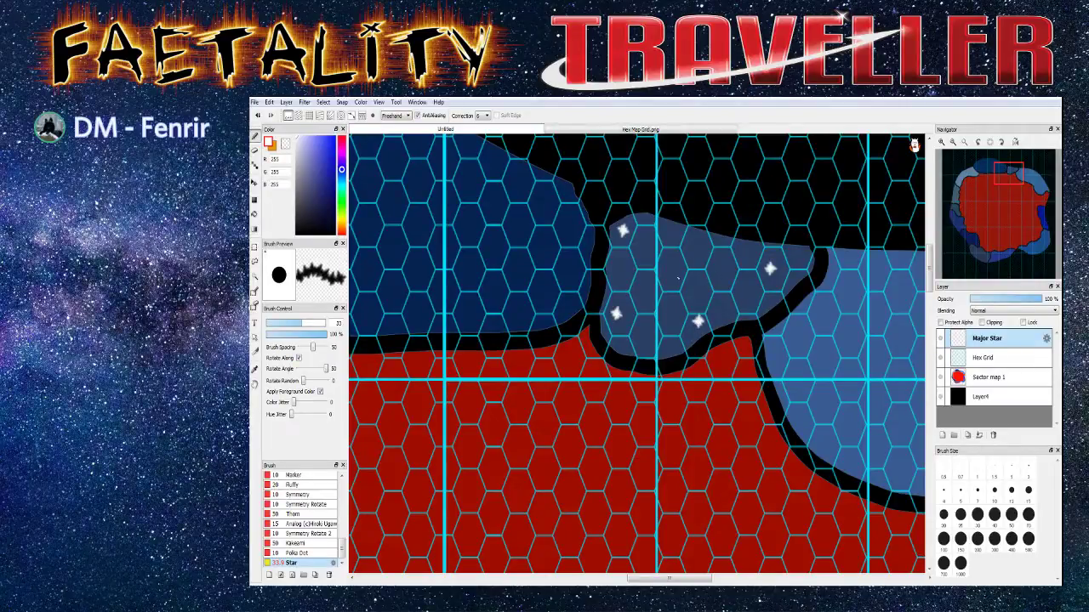
pyautogui.click(671, 272)
# Stamp six stars along the northern and western edges of the light-blue north-eastern region
pyautogui.moveTo(668, 578); pyautogui.dragTo(727, 579)
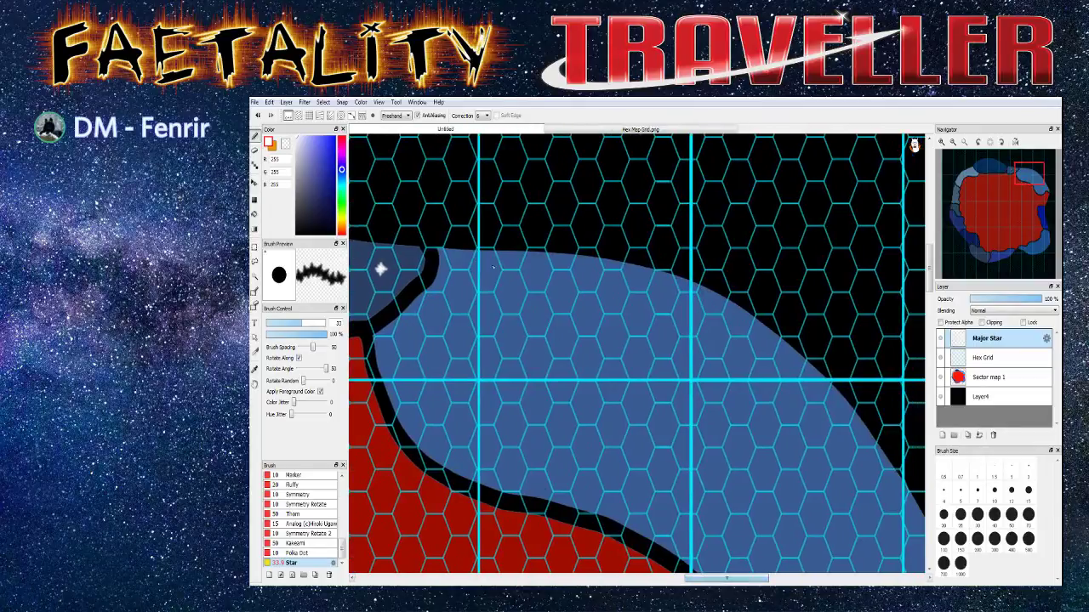
pyautogui.click(459, 261)
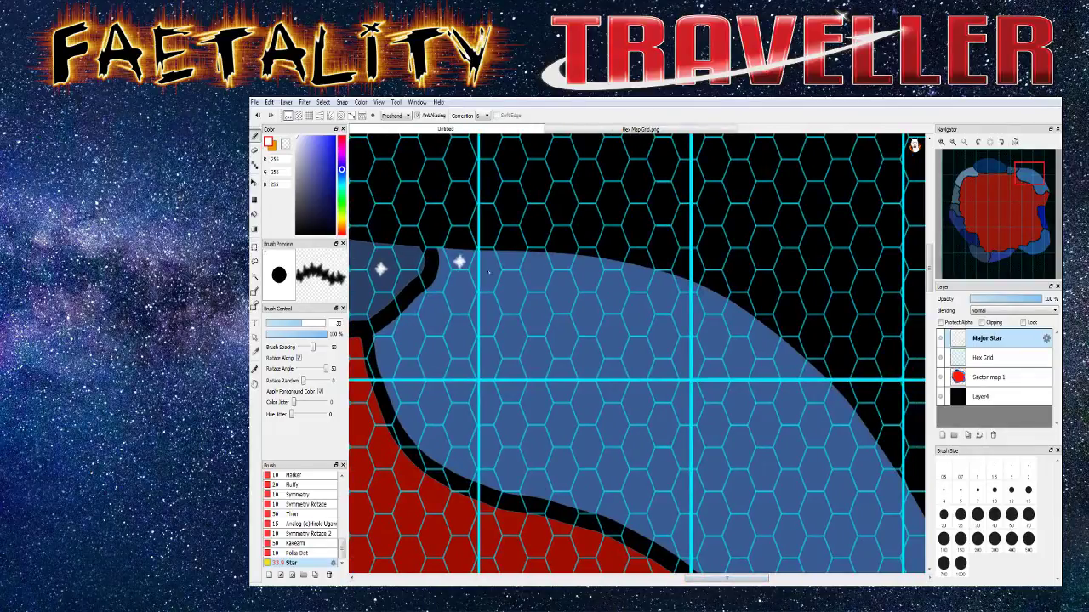
pyautogui.click(582, 271)
pyautogui.click(663, 292)
pyautogui.click(388, 353)
pyautogui.click(411, 421)
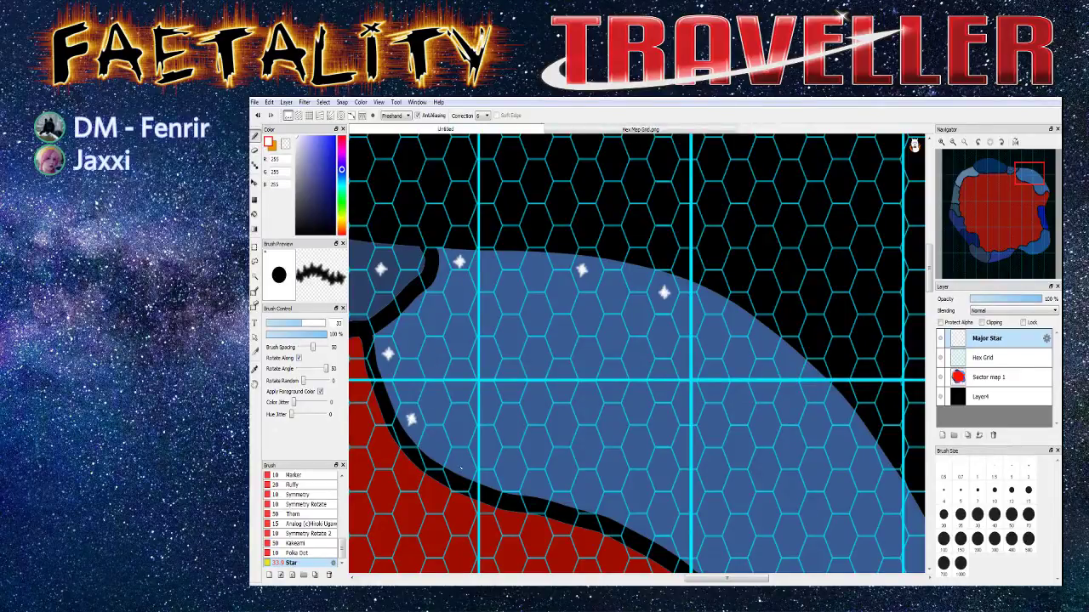
pyautogui.click(460, 468)
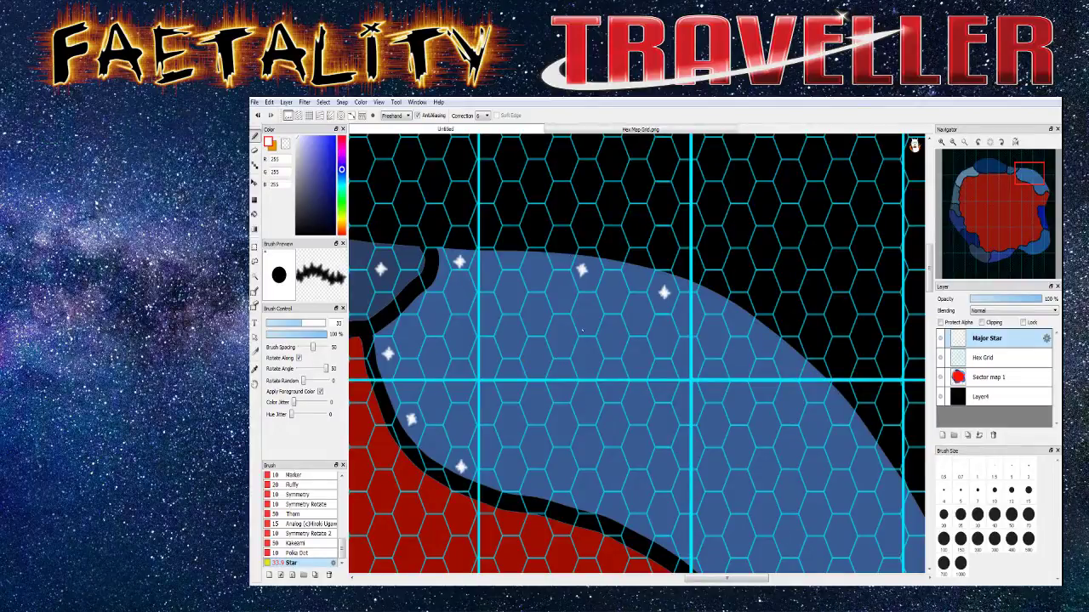
pyautogui.scroll(-3, 559, 343)
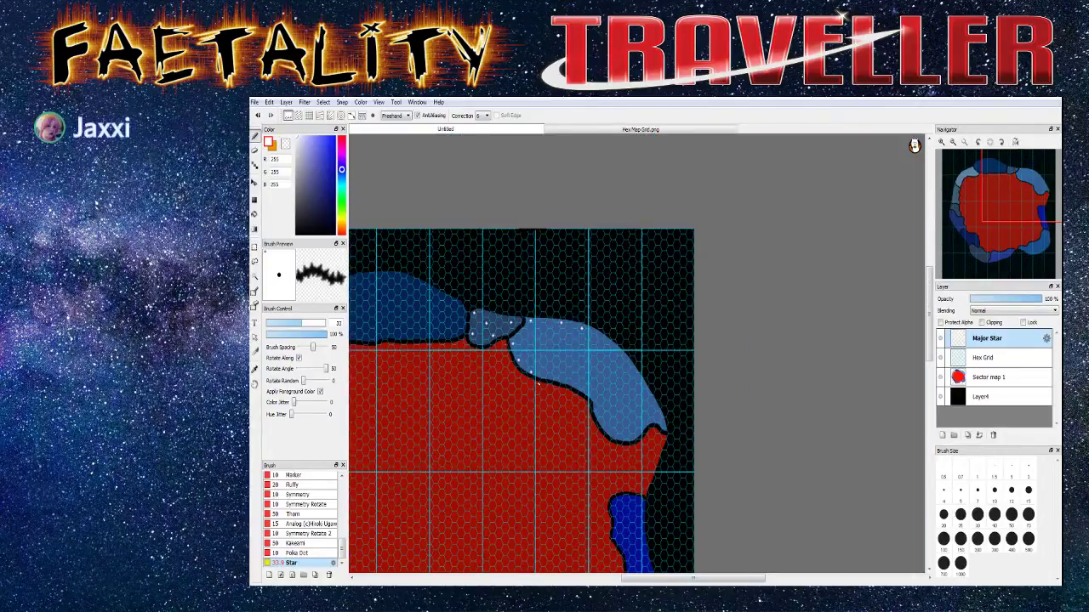
pyautogui.scroll(4, 535, 315)
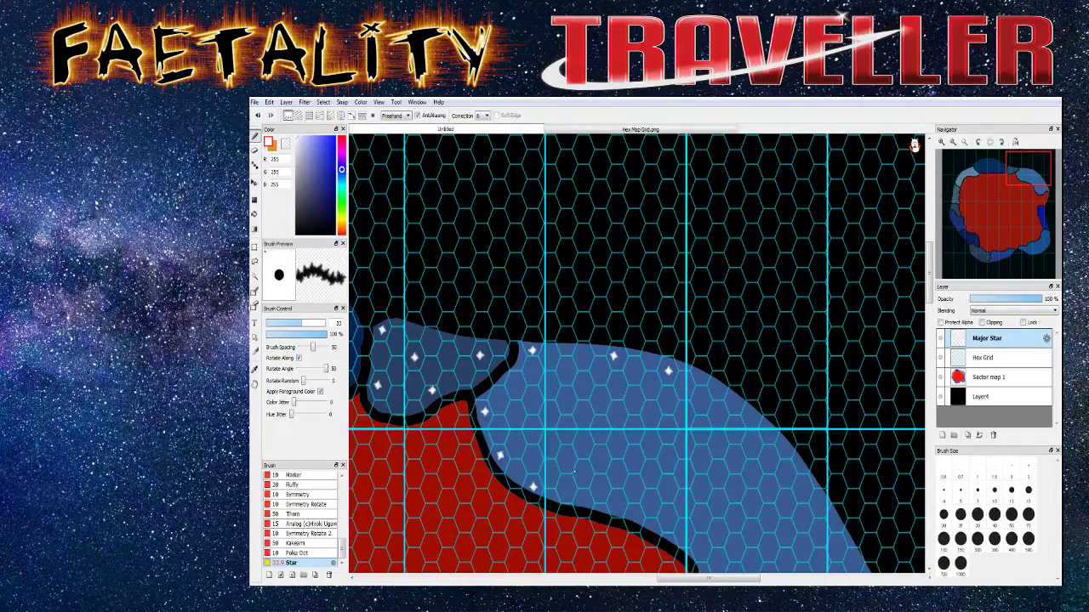
pyautogui.scroll(1, 574, 468)
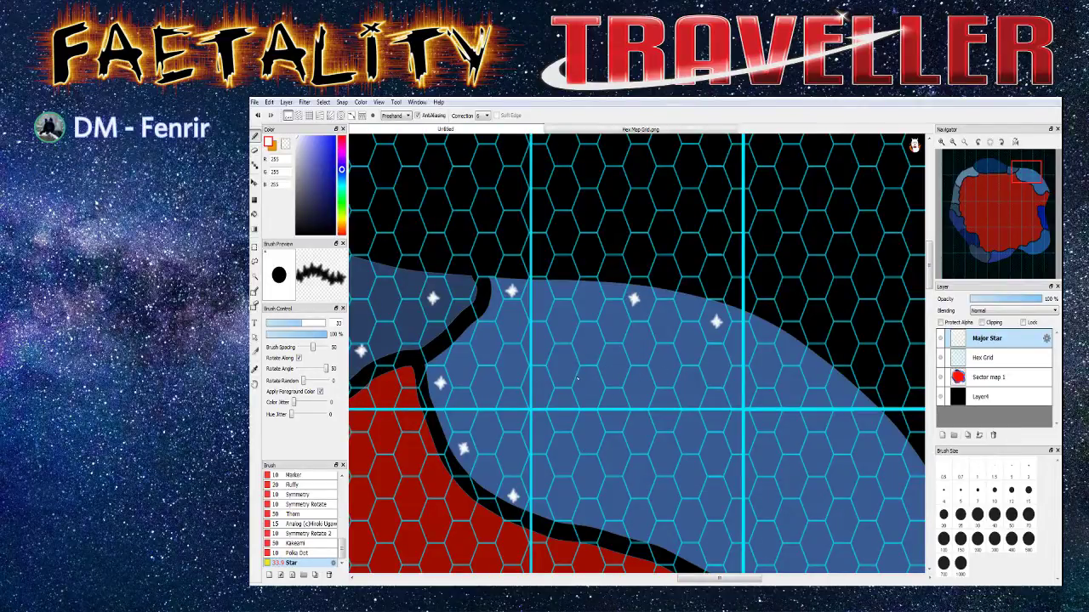
pyautogui.scroll(-5, 576, 380)
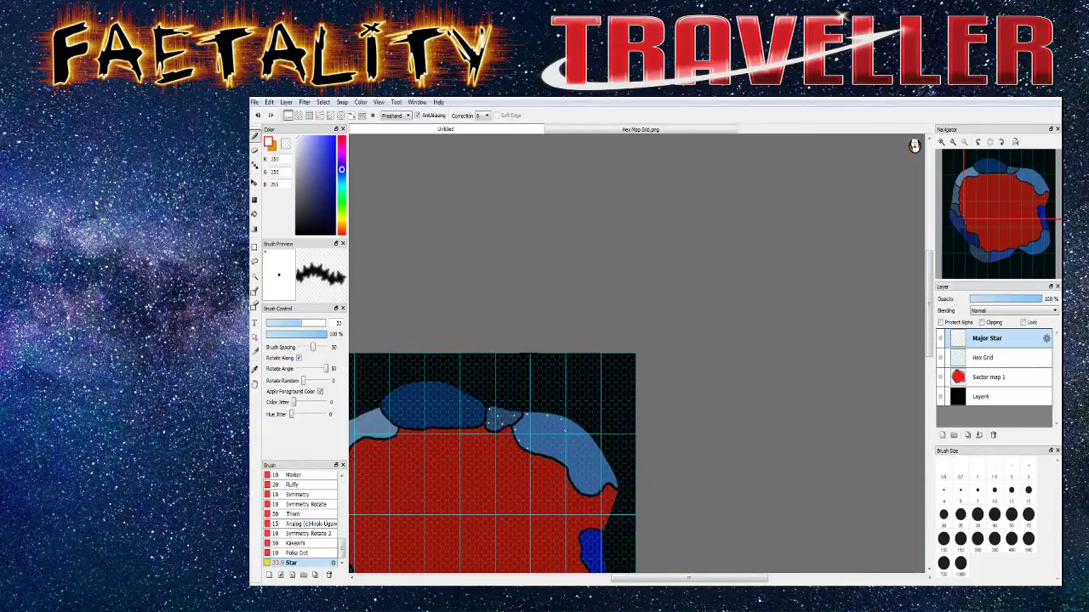
pyautogui.click(965, 142)
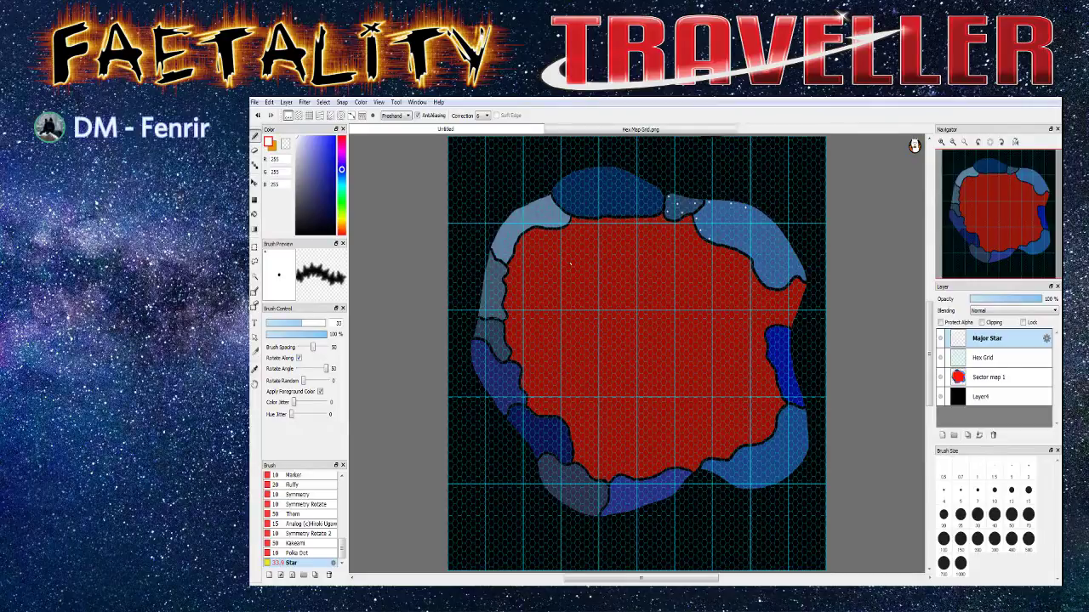
pyautogui.scroll(-1, 685, 187)
pyautogui.scroll(3, 781, 187)
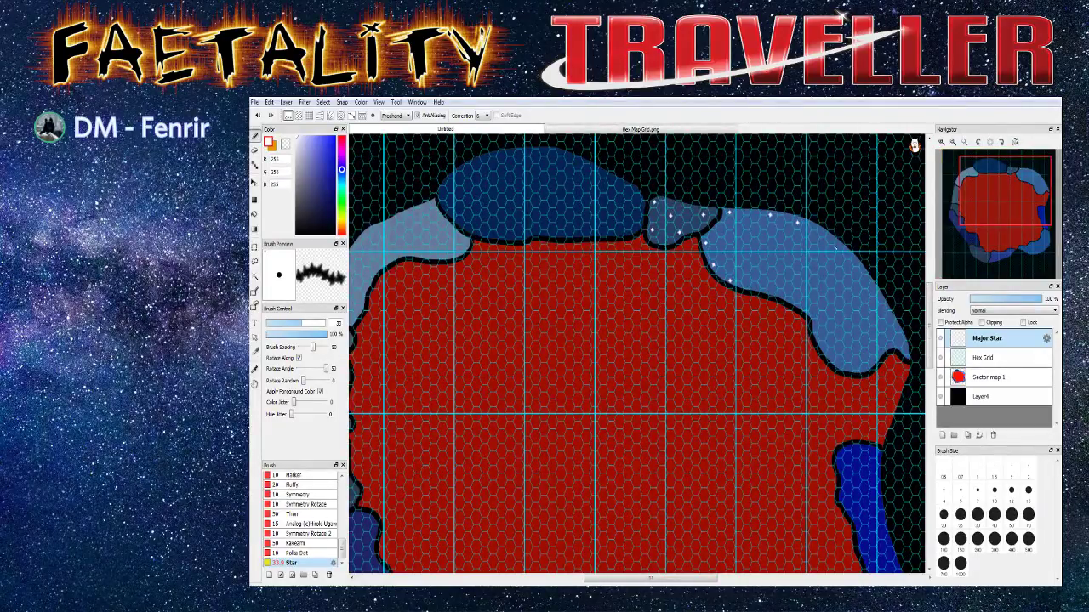
pyautogui.scroll(-3, 707, 308)
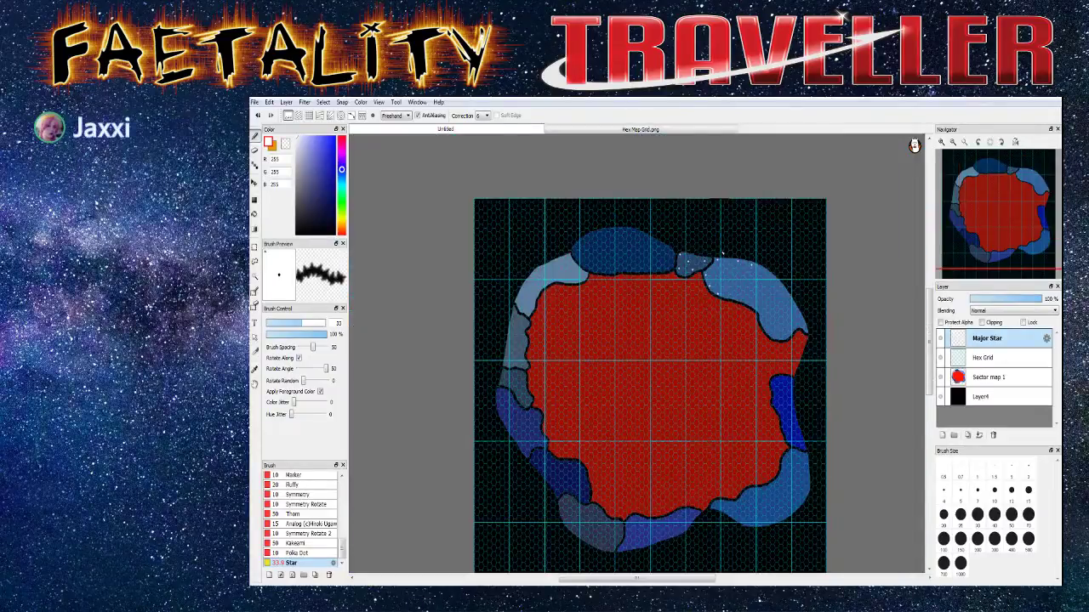
pyautogui.scroll(3, 725, 277)
pyautogui.scroll(-4, 724, 276)
pyautogui.scroll(1, 724, 276)
pyautogui.scroll(3, 721, 242)
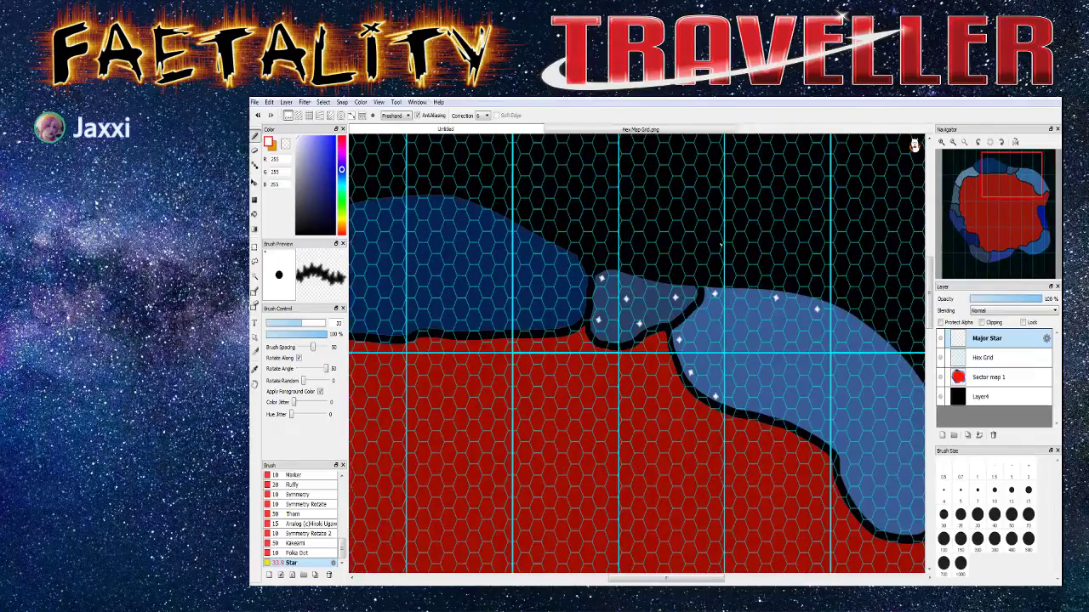
pyautogui.scroll(1, 721, 242)
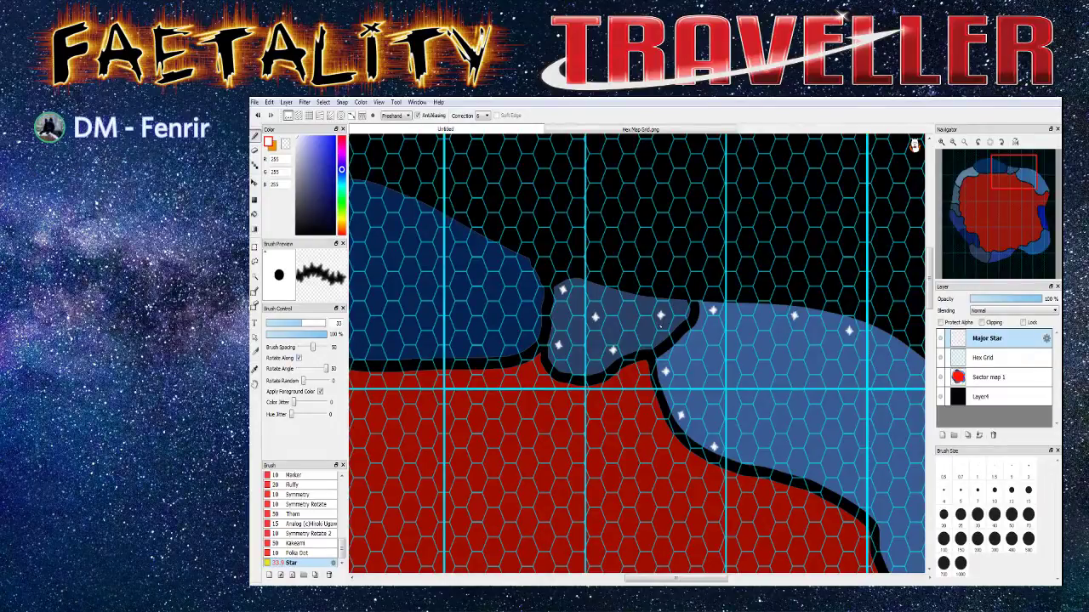
# Stamp one more star in the small northern region and seven in the interior of the light-blue north-eastern region's western half
pyautogui.moveTo(672, 581); pyautogui.dragTo(694, 581)
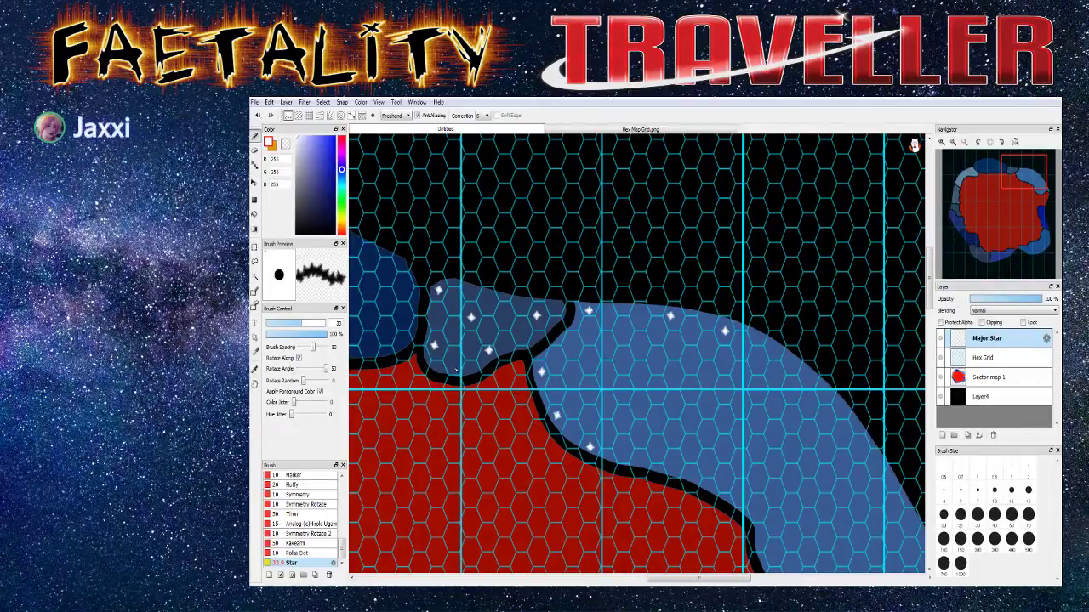
pyautogui.click(472, 346)
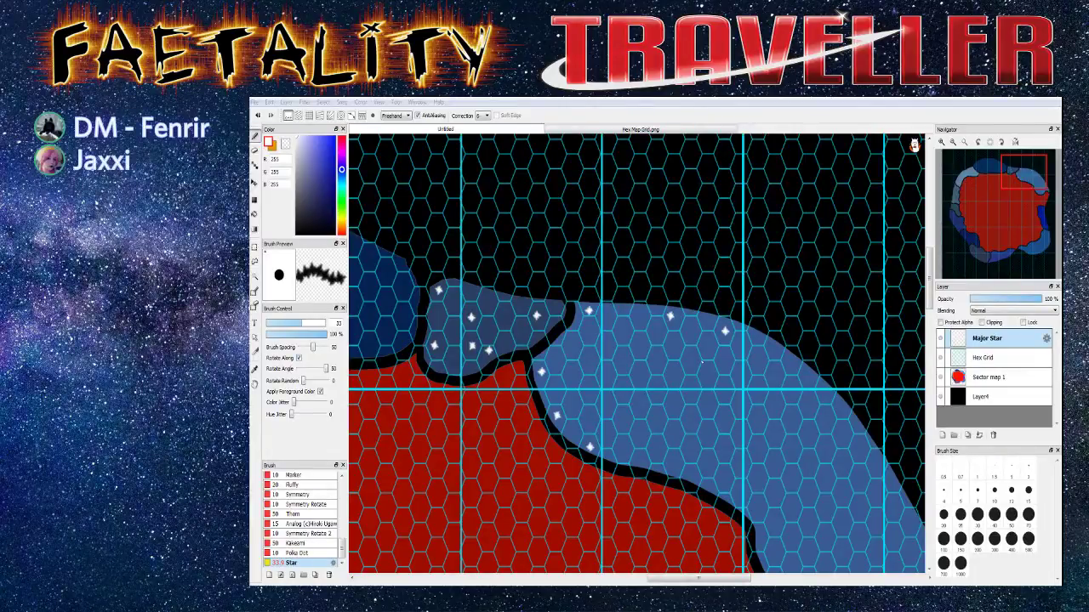
pyautogui.moveTo(702, 579); pyautogui.dragTo(720, 581)
pyautogui.moveTo(931, 283); pyautogui.dragTo(931, 298)
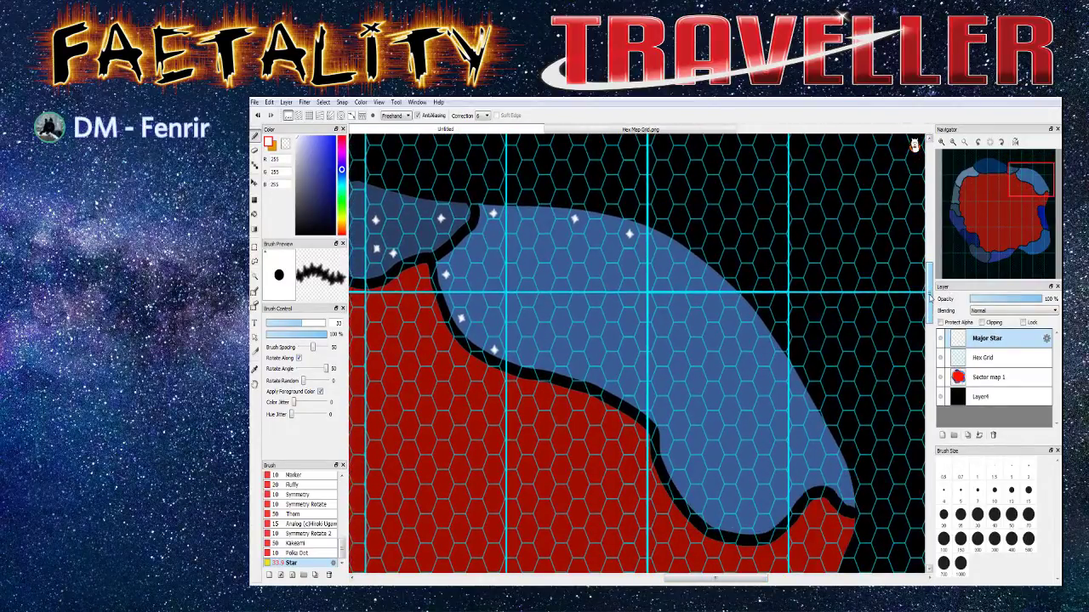
pyautogui.click(547, 248)
pyautogui.click(525, 298)
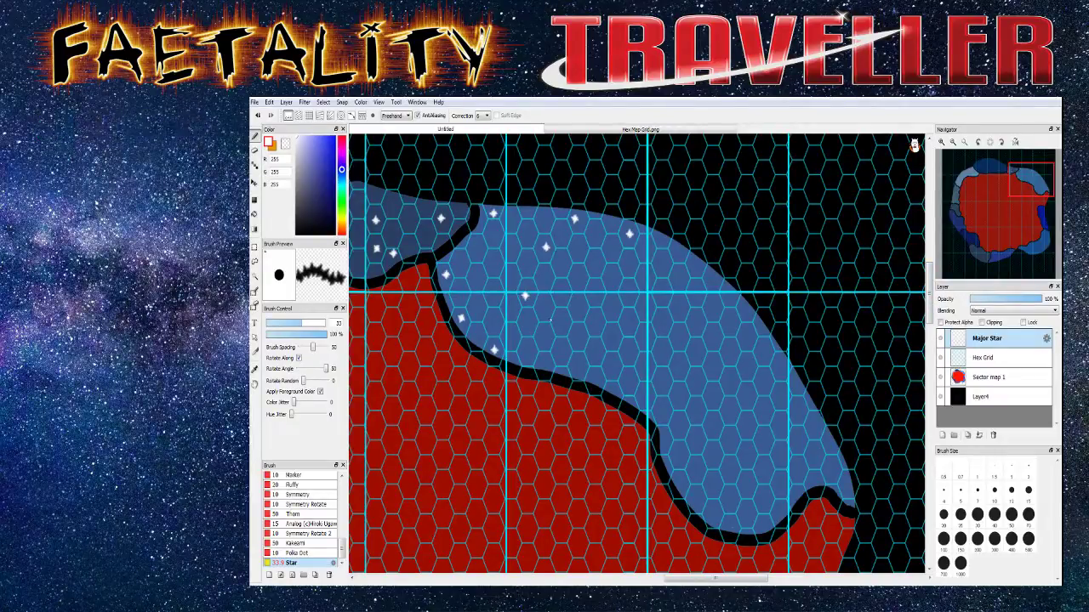
pyautogui.click(560, 322)
pyautogui.click(578, 367)
pyautogui.click(627, 354)
pyautogui.click(627, 376)
pyautogui.click(630, 298)
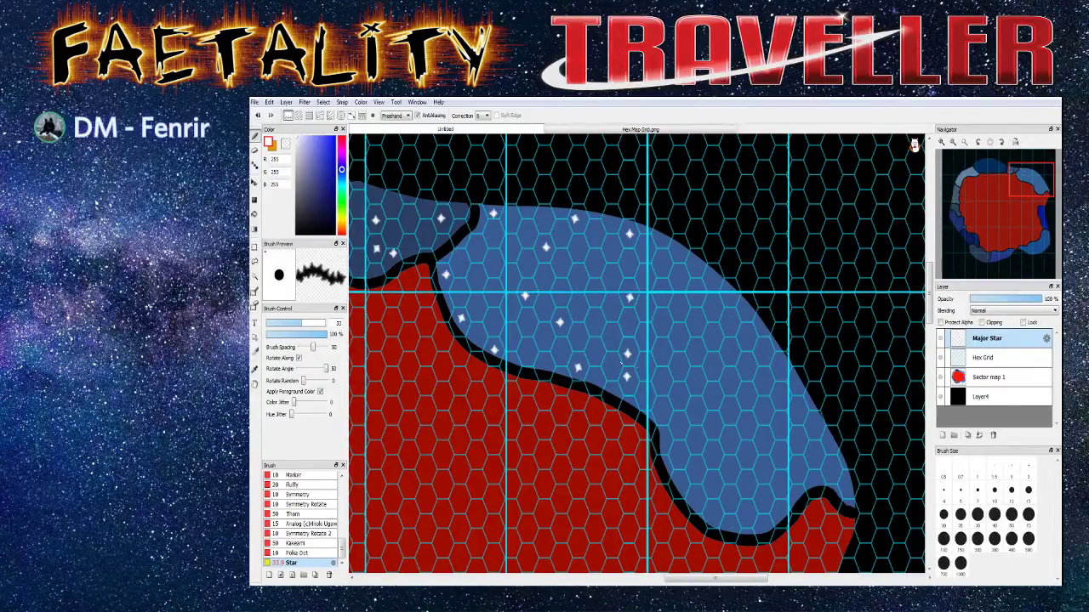
# Stamp thirteen stars across the middle and south-eastern end of the light-blue north-eastern region
pyautogui.click(711, 278)
pyautogui.click(680, 309)
pyautogui.click(729, 325)
pyautogui.click(696, 347)
pyautogui.click(678, 397)
pyautogui.click(745, 367)
pyautogui.click(780, 393)
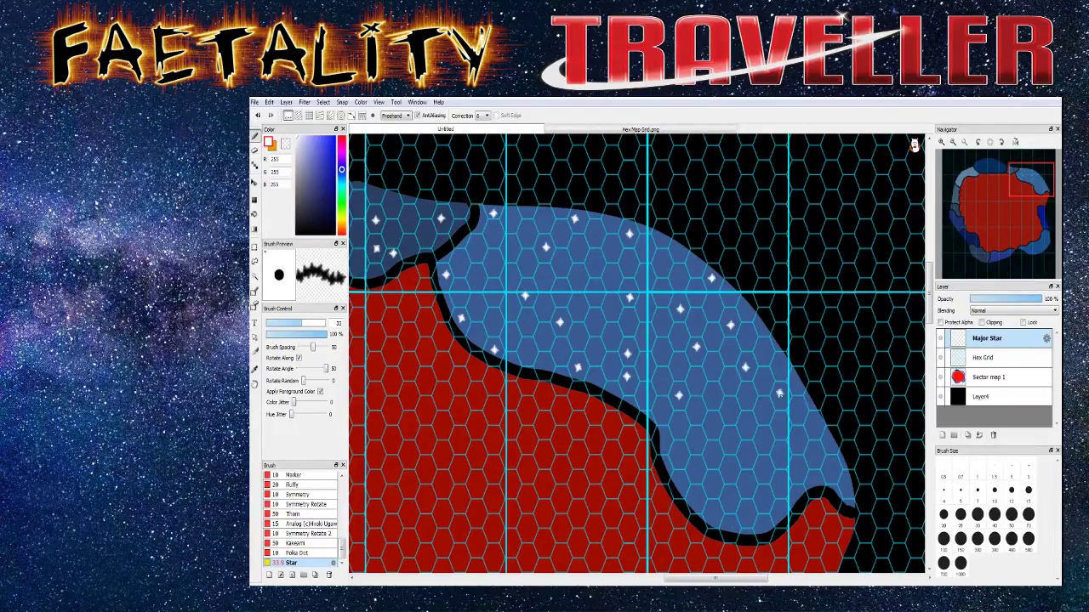
pyautogui.click(679, 456)
pyautogui.click(711, 511)
pyautogui.click(747, 511)
pyautogui.click(798, 470)
pyautogui.click(729, 442)
pyautogui.click(713, 397)
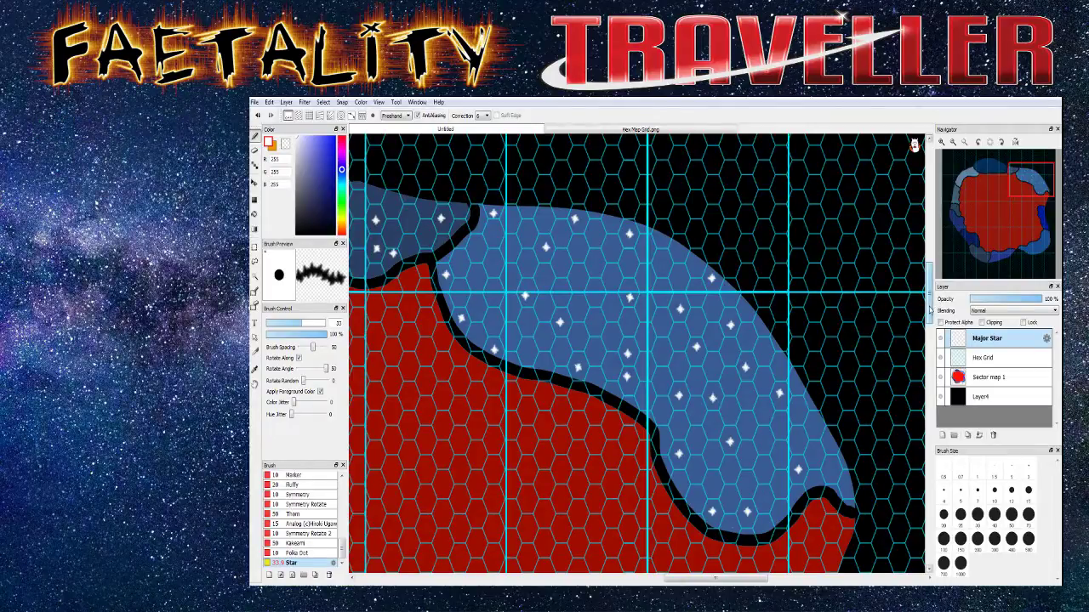
# Stamp nine stars spread through the narrow deep-blue eastern region
pyautogui.scroll(-5, 931, 305)
pyautogui.scroll(-7, 926, 337)
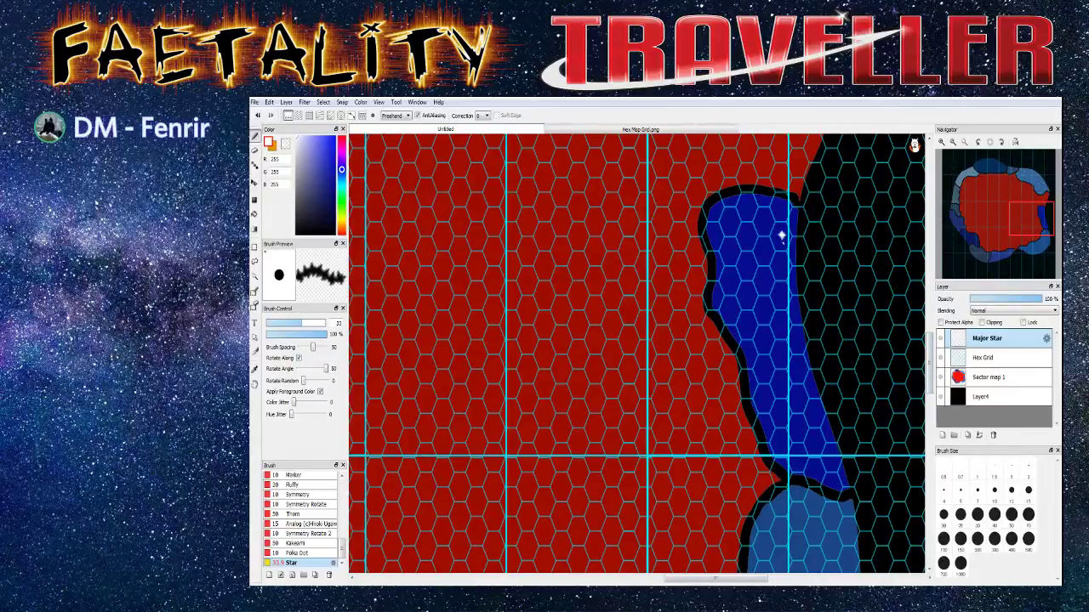
pyautogui.click(793, 313)
pyautogui.click(814, 409)
pyautogui.click(778, 353)
pyautogui.click(713, 216)
pyautogui.click(728, 284)
pyautogui.click(747, 349)
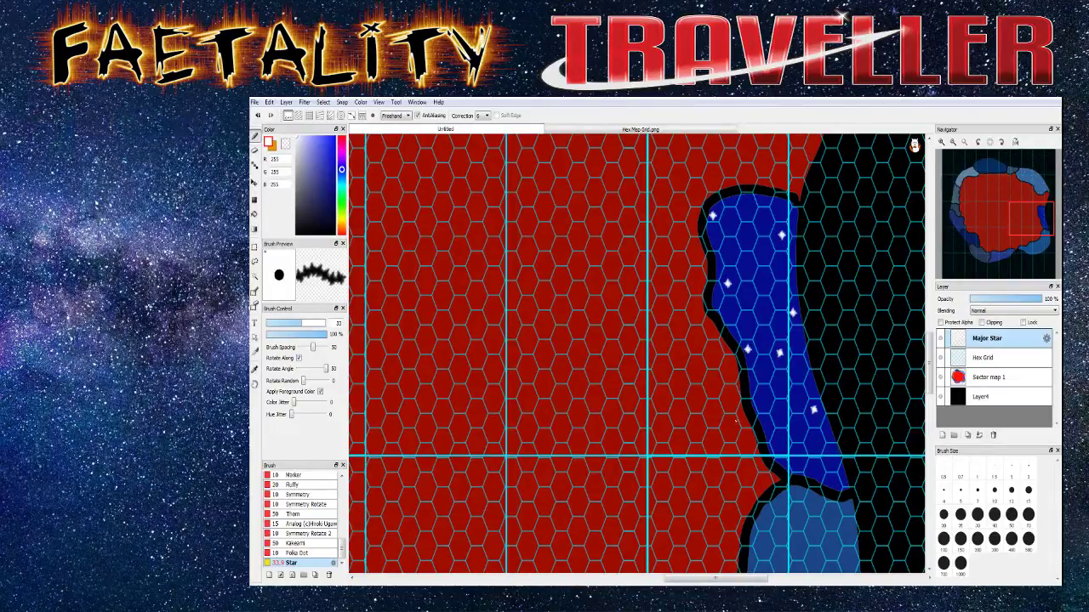
pyautogui.click(778, 443)
pyautogui.click(834, 483)
# Stamp eleven stars in the northern arm of the blue south-eastern region
pyautogui.scroll(-10, 638, 353)
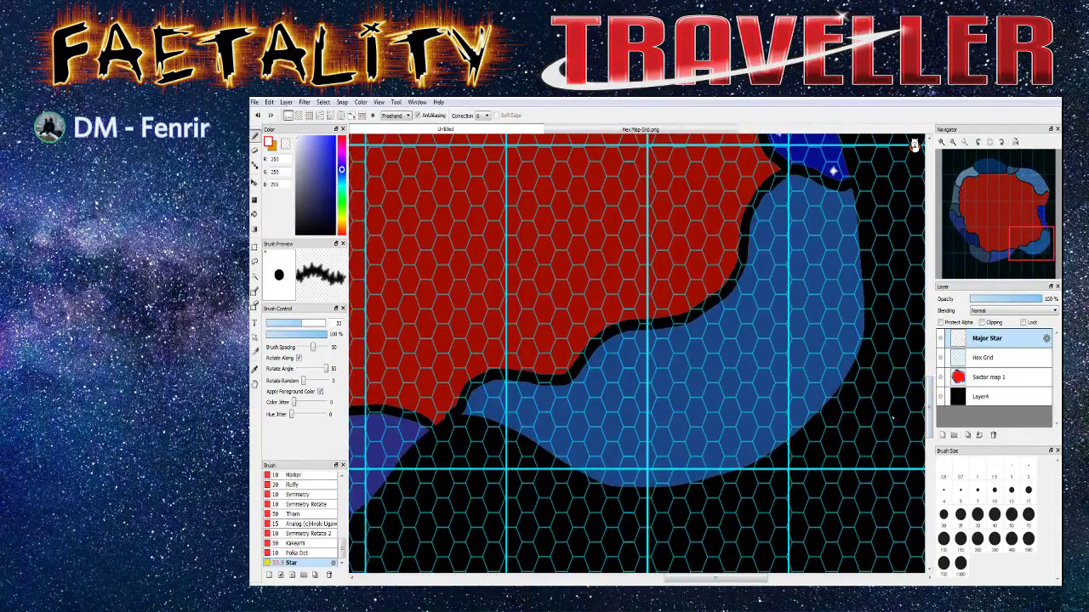
pyautogui.click(846, 224)
pyautogui.click(799, 208)
pyautogui.click(766, 209)
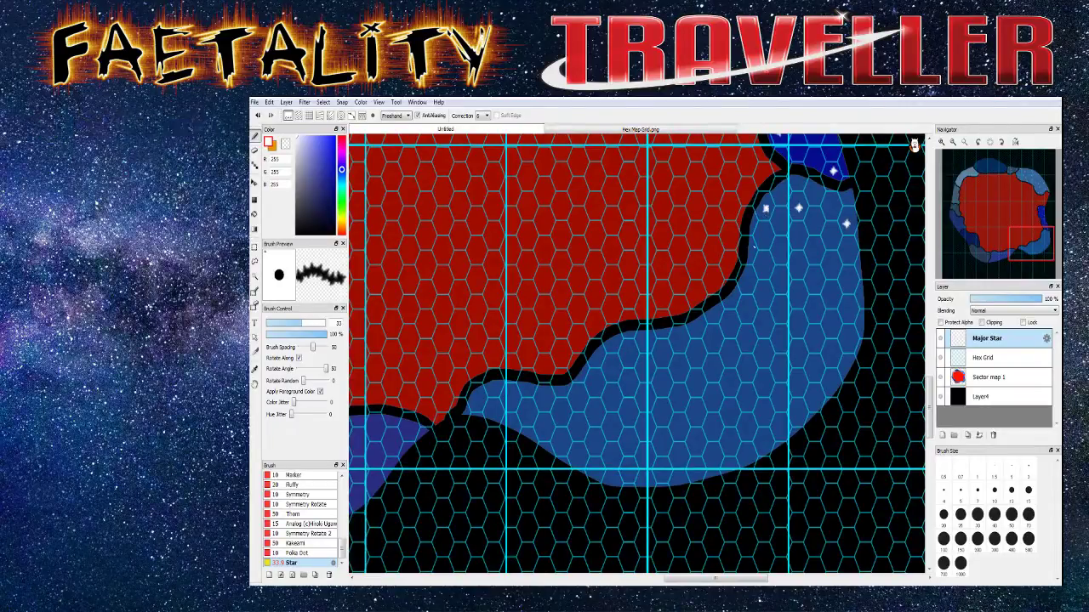
pyautogui.click(763, 237)
pyautogui.click(847, 283)
pyautogui.click(814, 253)
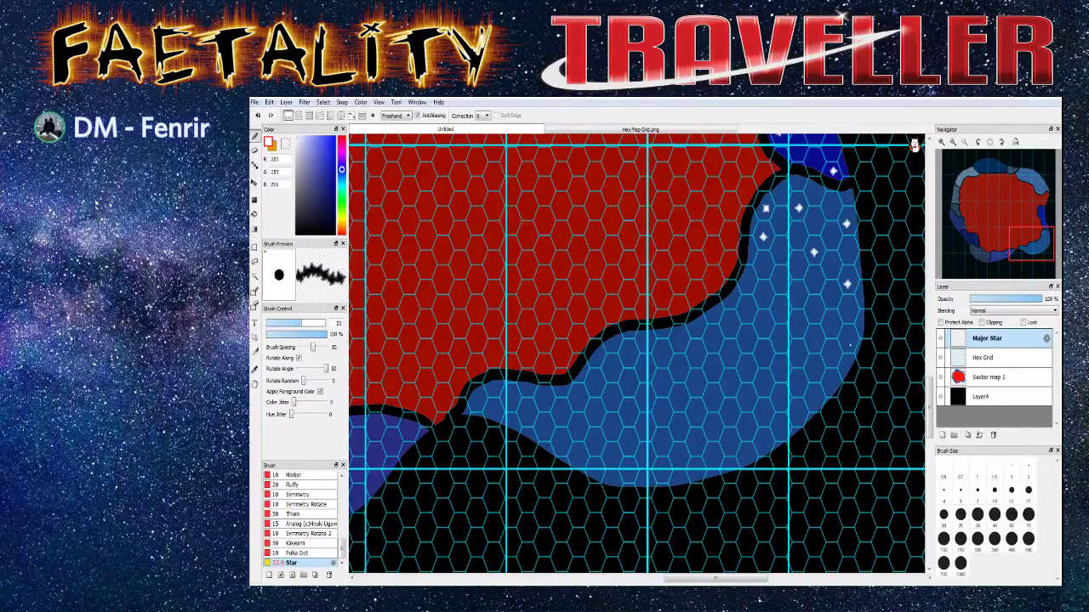
pyautogui.click(846, 338)
pyautogui.click(797, 323)
pyautogui.click(766, 299)
pyautogui.click(730, 300)
pyautogui.click(695, 327)
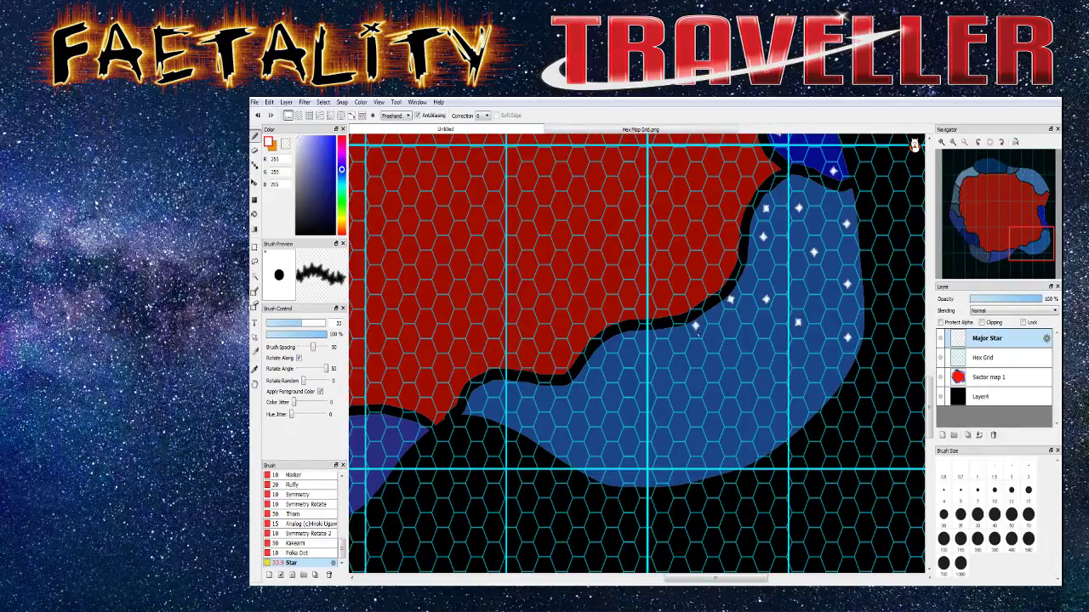
# Stamp ten stars around the southern half of the blue south-eastern region, mostly along its outer edge
pyautogui.click(830, 376)
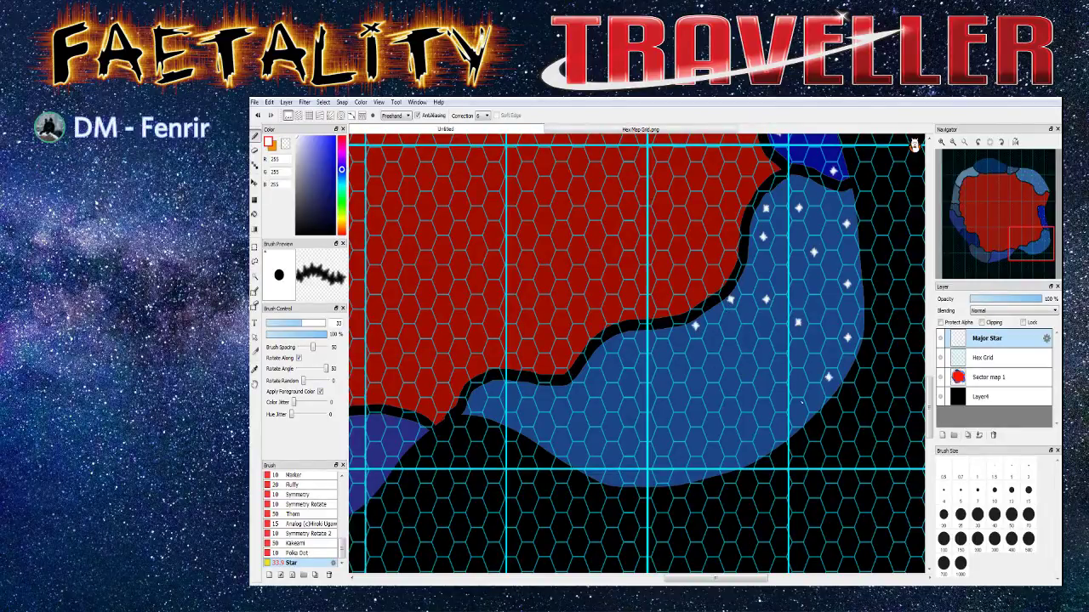
pyautogui.click(798, 412)
pyautogui.click(765, 410)
pyautogui.click(746, 454)
pyautogui.click(713, 457)
pyautogui.click(679, 458)
pyautogui.click(614, 478)
pyautogui.click(595, 443)
pyautogui.click(613, 401)
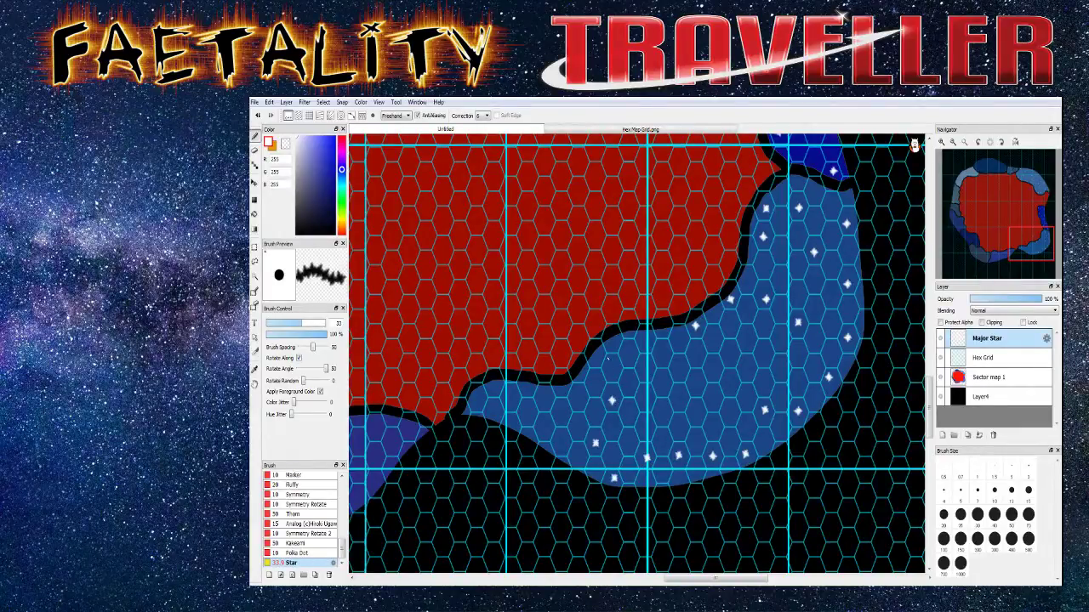
# Stamp eight stars in the western tail and the middle of the blue south-eastern region
pyautogui.click(597, 357)
pyautogui.click(562, 411)
pyautogui.click(527, 410)
pyautogui.click(480, 402)
pyautogui.click(558, 444)
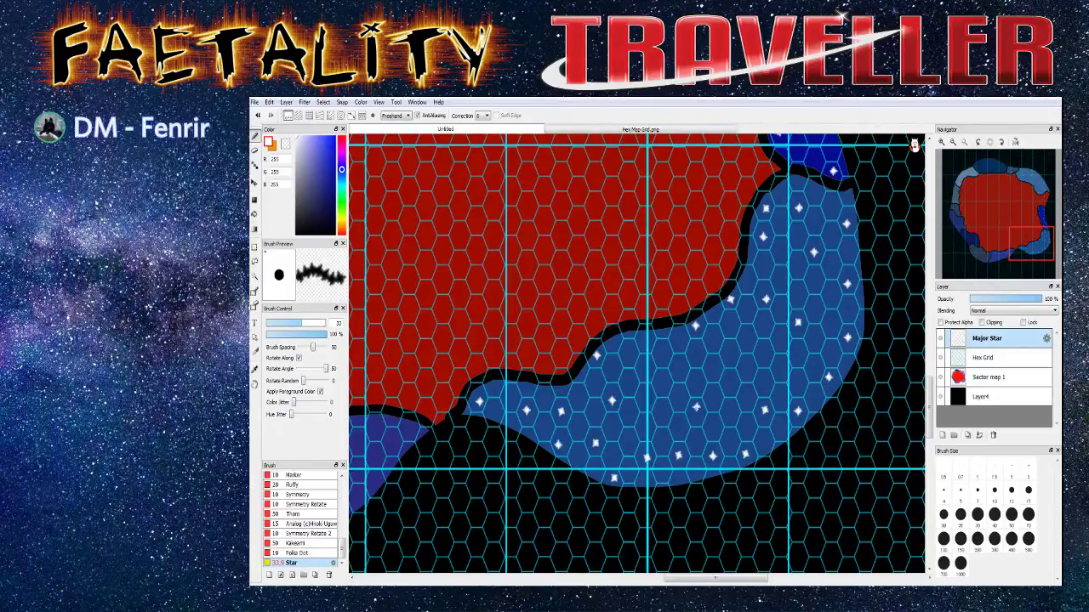
pyautogui.click(696, 406)
pyautogui.click(729, 358)
pyautogui.click(764, 357)
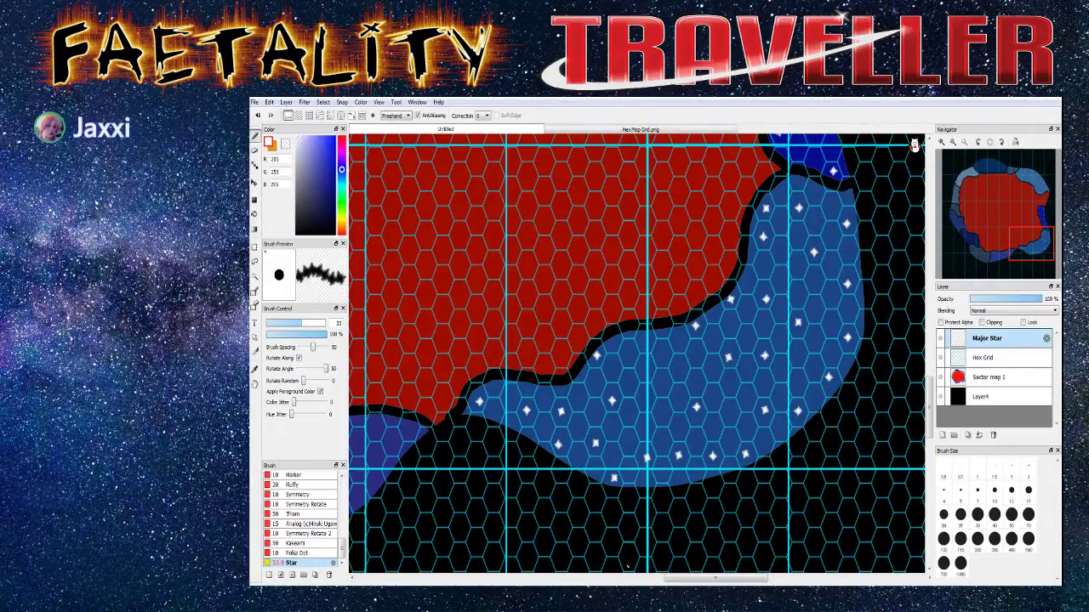
# Stamp six stars in the eastern half of the violet-blue southern region
pyautogui.moveTo(677, 580); pyautogui.dragTo(602, 582)
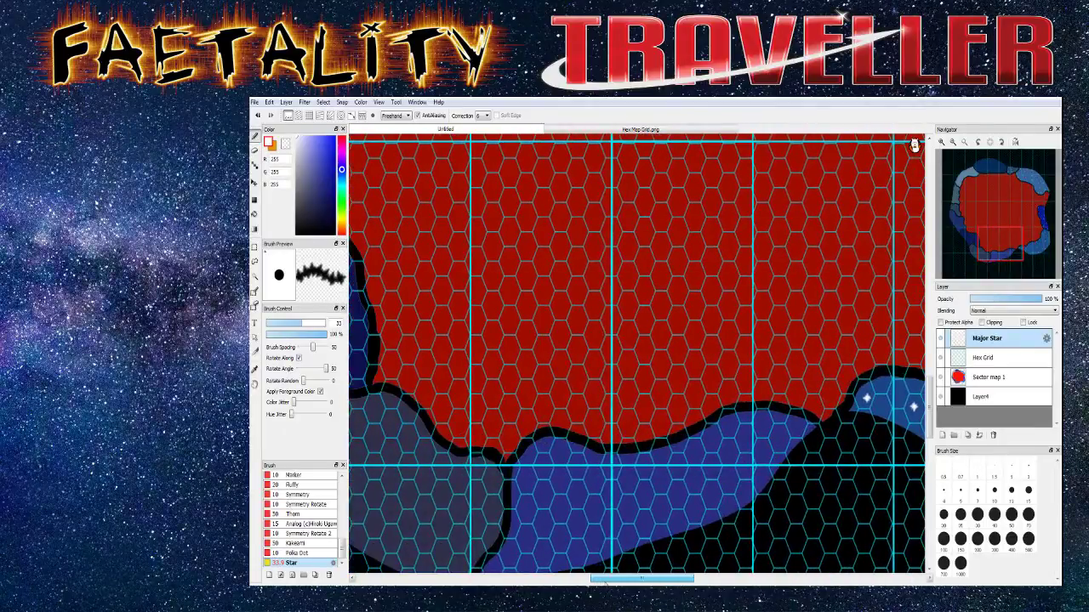
pyautogui.moveTo(929, 402); pyautogui.dragTo(927, 422)
pyautogui.click(817, 340)
pyautogui.click(765, 332)
pyautogui.click(749, 362)
pyautogui.click(745, 420)
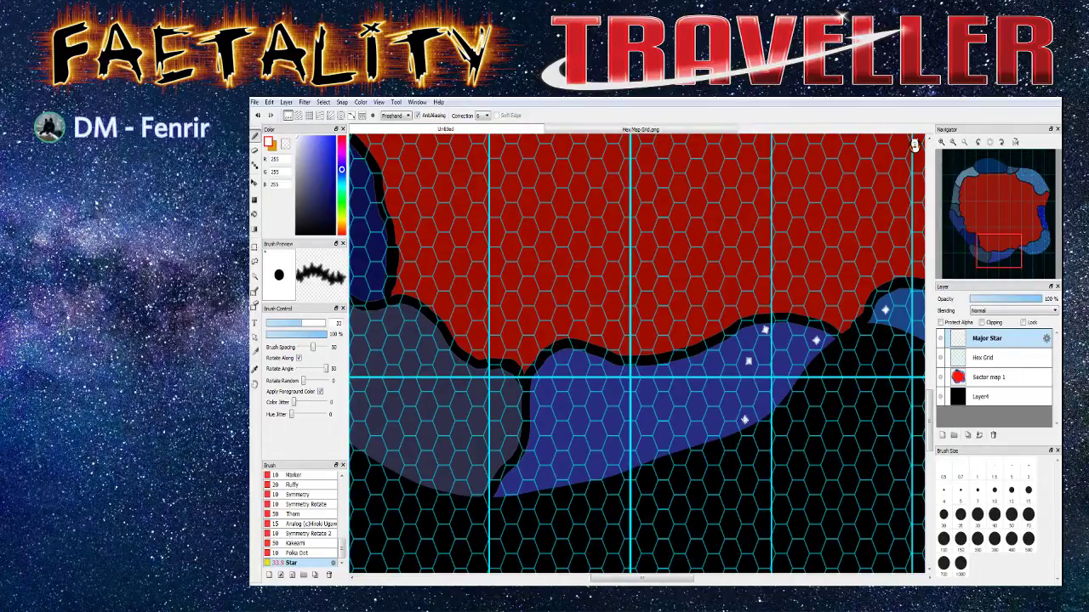
pyautogui.click(716, 421)
pyautogui.click(697, 385)
# Stamp five stars in the western half of the violet-blue southern region
pyautogui.click(564, 358)
pyautogui.click(549, 391)
pyautogui.click(511, 483)
pyautogui.click(649, 454)
pyautogui.click(579, 454)
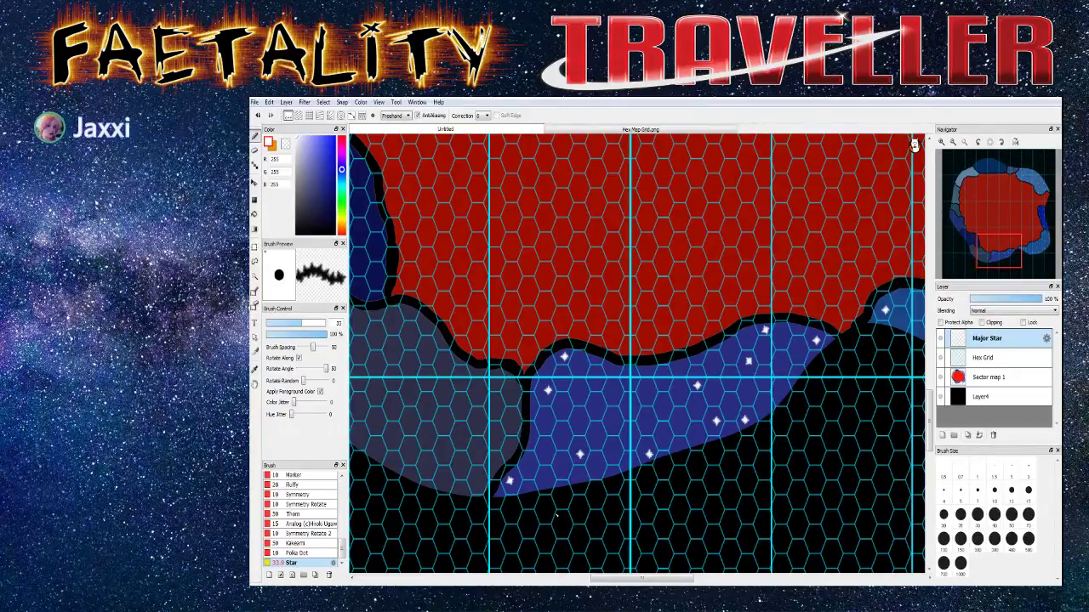
# Stamp six stars in the eastern half of the slate-grey southern region
pyautogui.hscroll(-5, 668, 559)
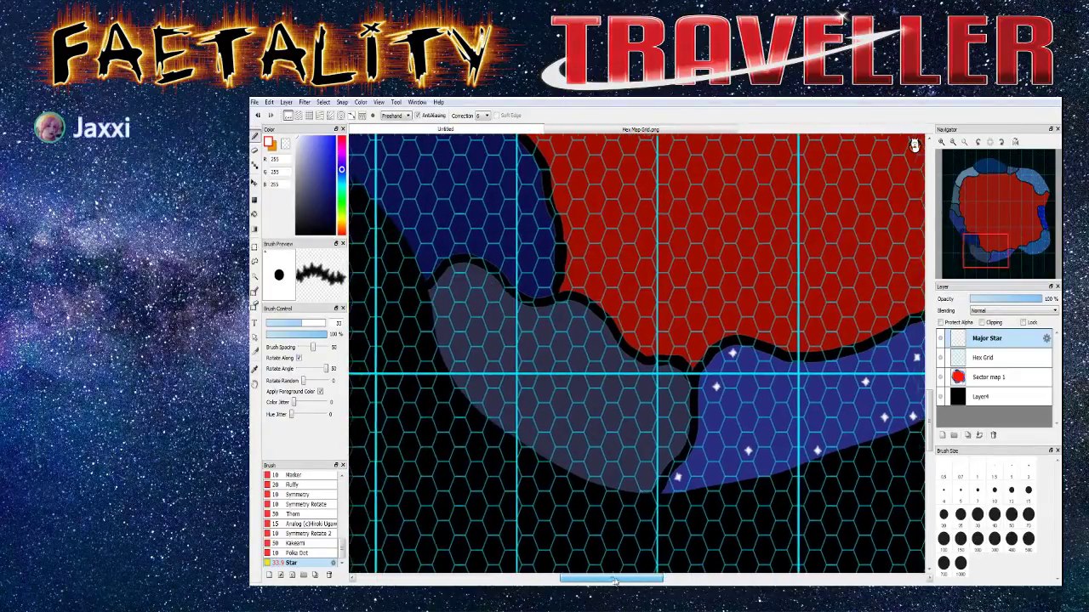
pyautogui.click(678, 387)
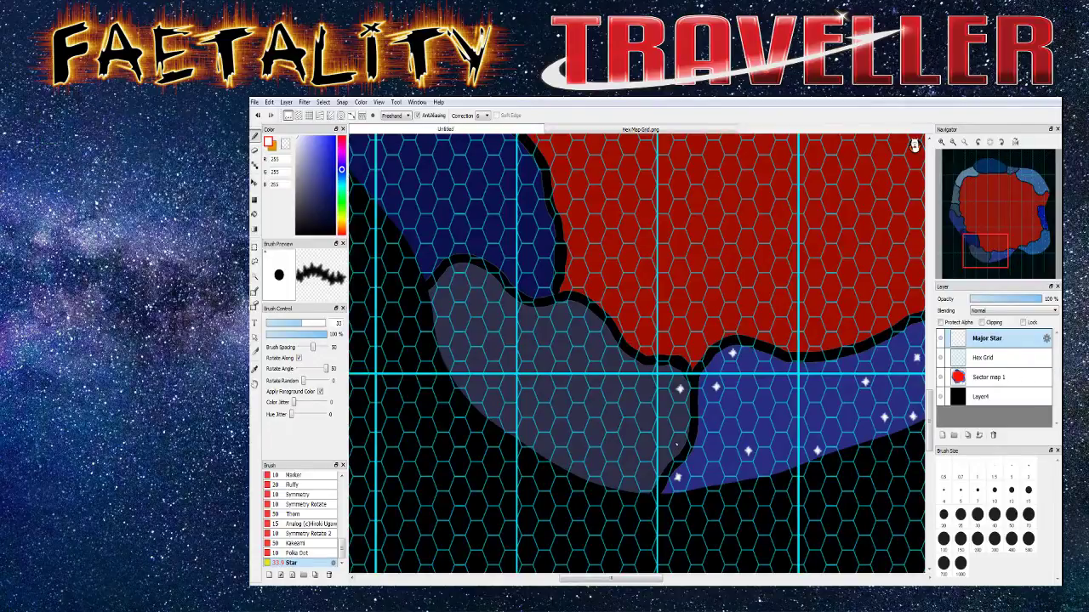
pyautogui.click(663, 432)
pyautogui.click(629, 466)
pyautogui.click(623, 404)
pyautogui.click(610, 360)
# Stamp ten stars around the edges and middle of the slate-grey region's western half
pyautogui.click(445, 303)
pyautogui.click(492, 293)
pyautogui.click(527, 317)
pyautogui.click(566, 321)
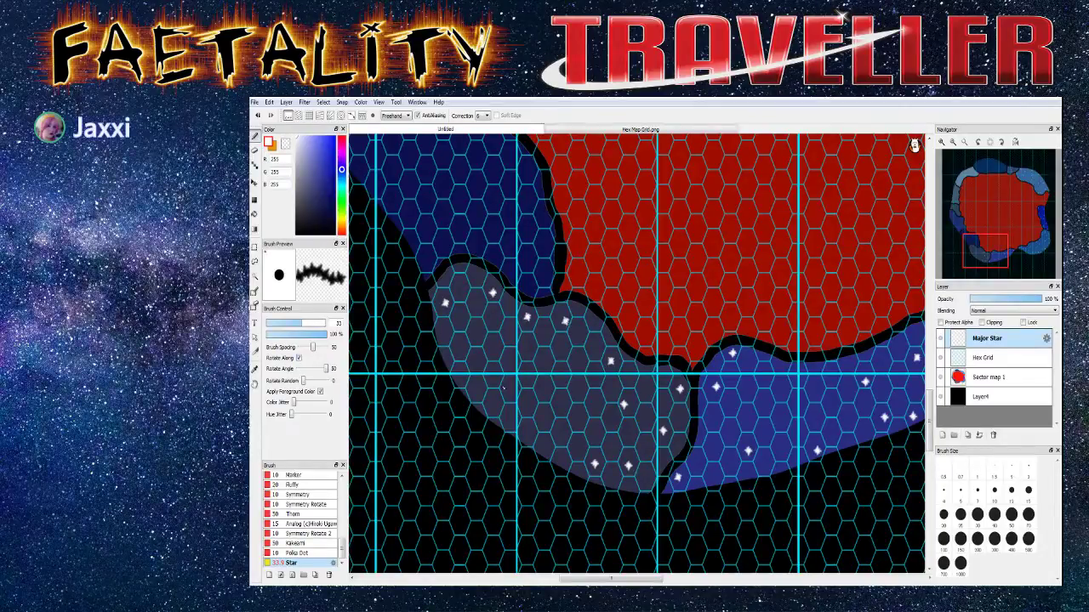
pyautogui.click(459, 350)
pyautogui.click(476, 390)
pyautogui.click(510, 389)
pyautogui.click(530, 434)
pyautogui.click(562, 401)
pyautogui.click(576, 363)
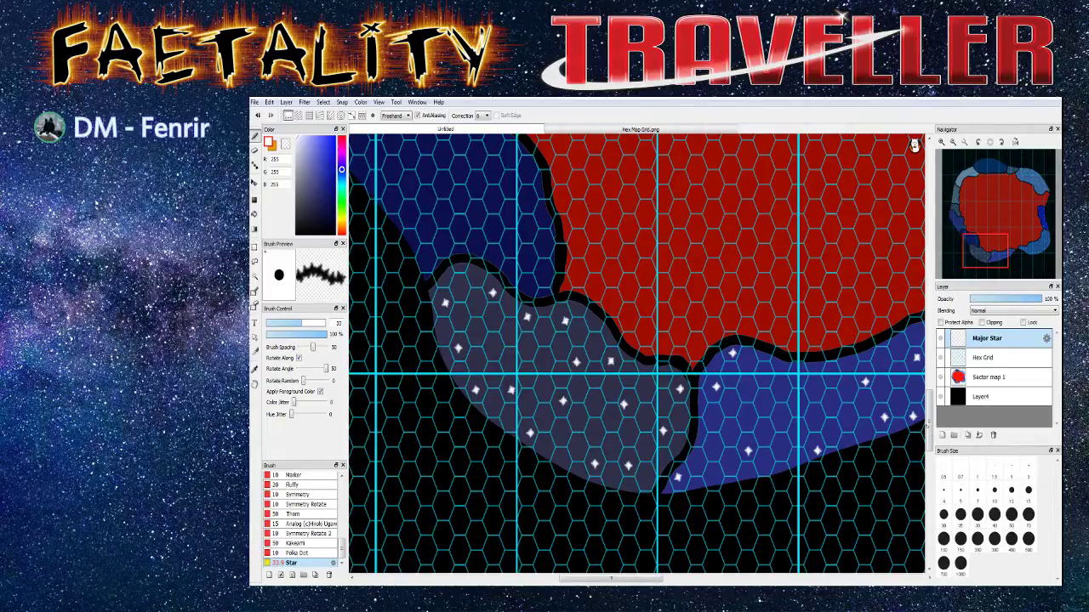
# Stamp five stars in the southern and eastern parts of the navy south-western region
pyautogui.scroll(5, 628, 548)
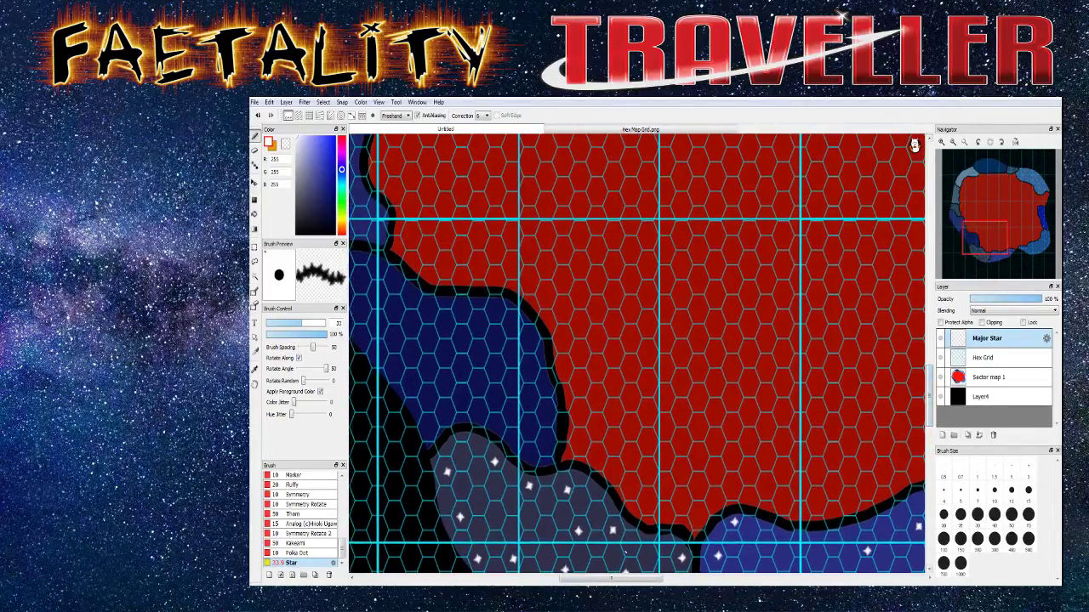
pyautogui.hscroll(-5, 627, 548)
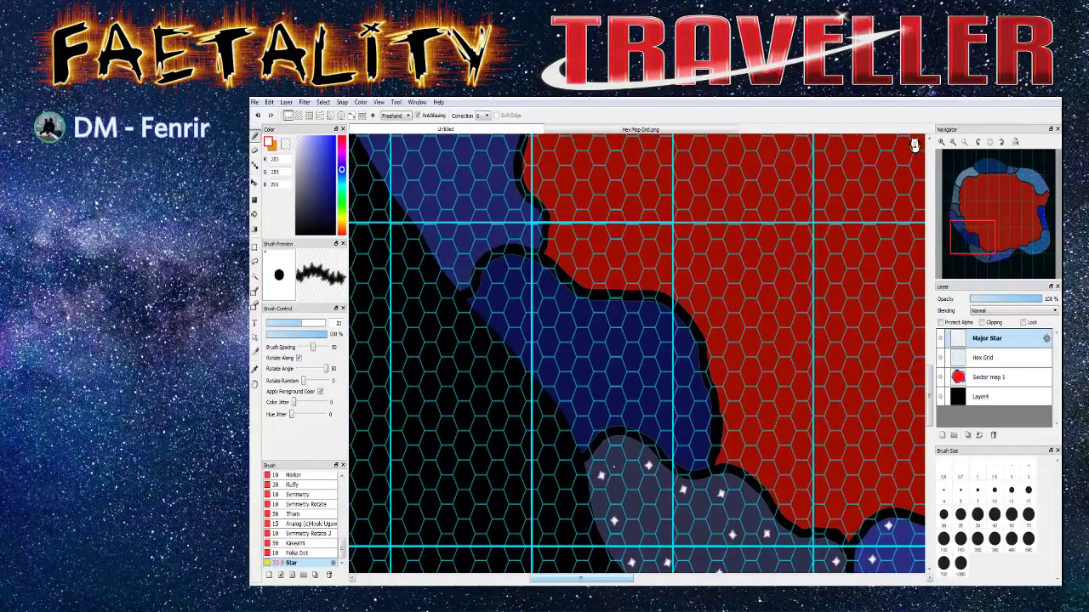
pyautogui.click(698, 445)
pyautogui.click(647, 402)
pyautogui.click(581, 428)
pyautogui.click(561, 390)
pyautogui.click(680, 345)
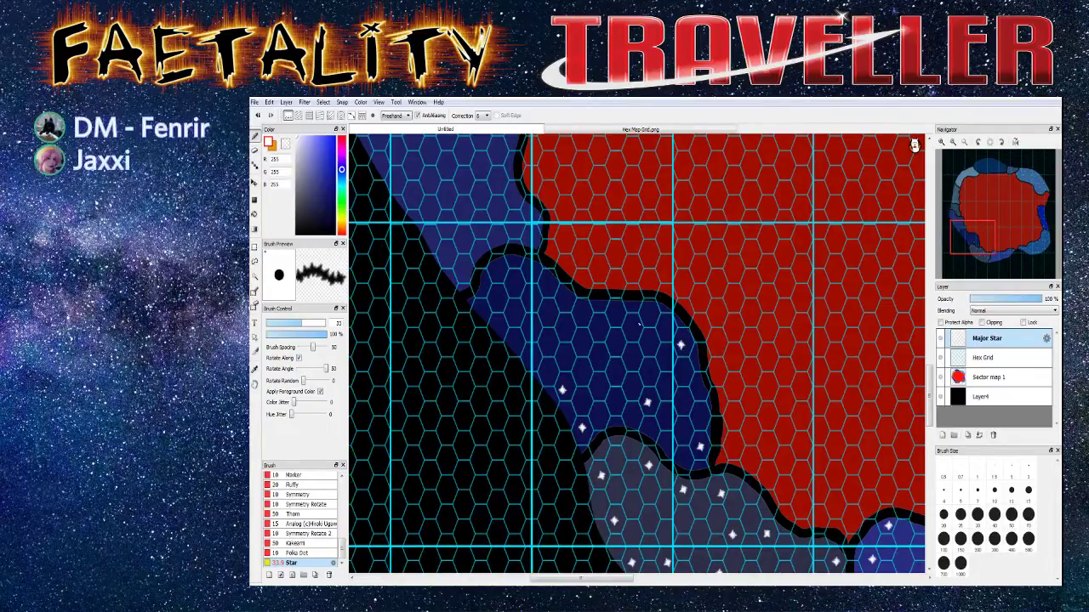
# Stamp eight stars through the middle and north-western end of the navy south-western region
pyautogui.click(647, 313)
pyautogui.click(613, 314)
pyautogui.click(616, 367)
pyautogui.click(563, 330)
pyautogui.click(485, 306)
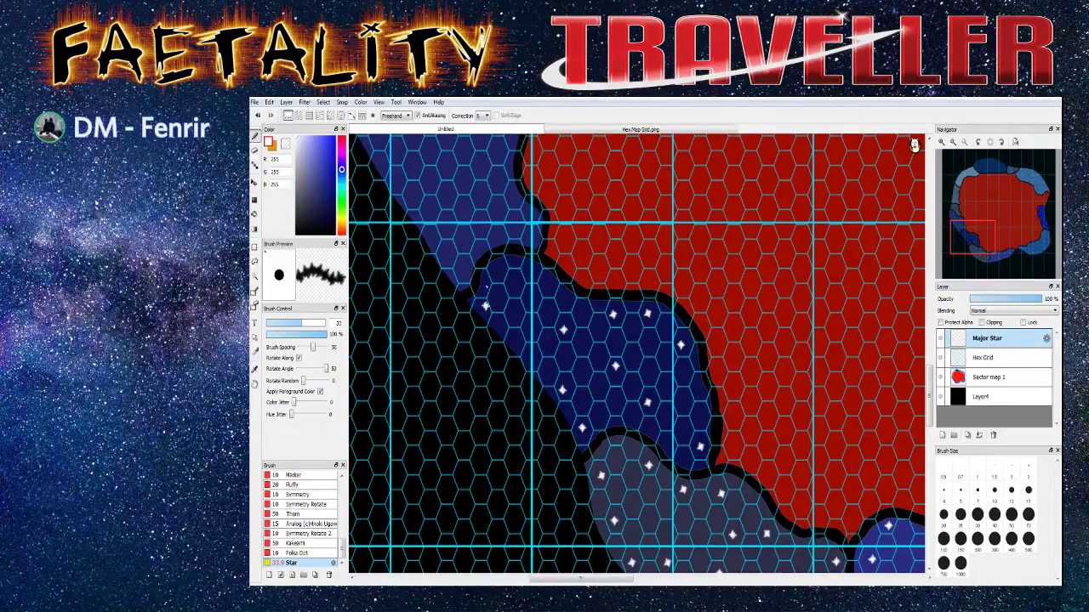
pyautogui.click(497, 269)
pyautogui.click(535, 299)
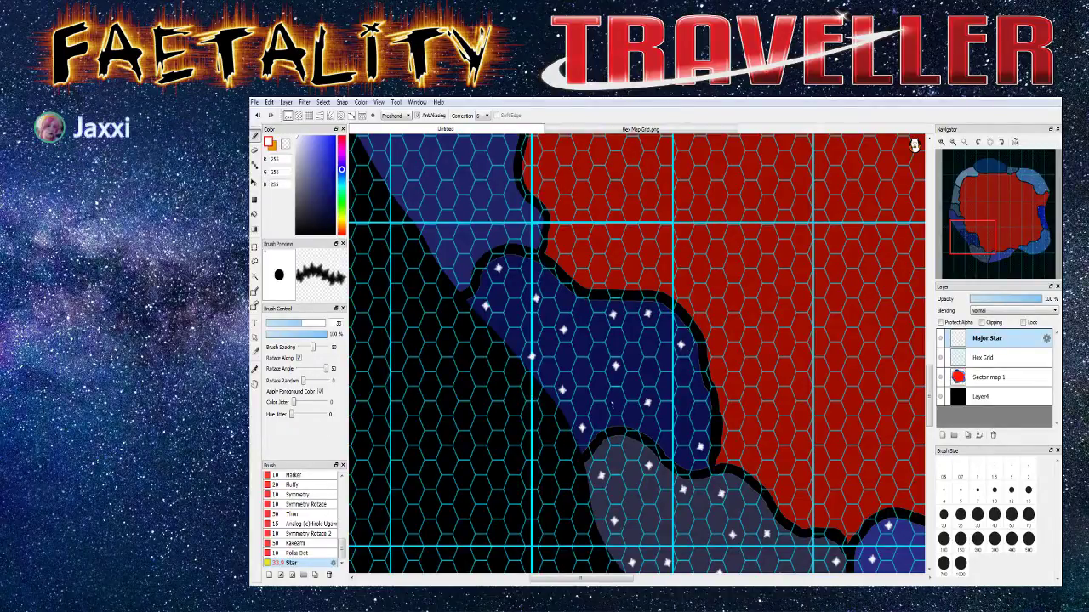
# Fill the gaps with two more stars in the violet-blue southern region and two in the slate-grey region
pyautogui.hotkey('ctrl', '-')
pyautogui.hotkey('ctrl', '-')
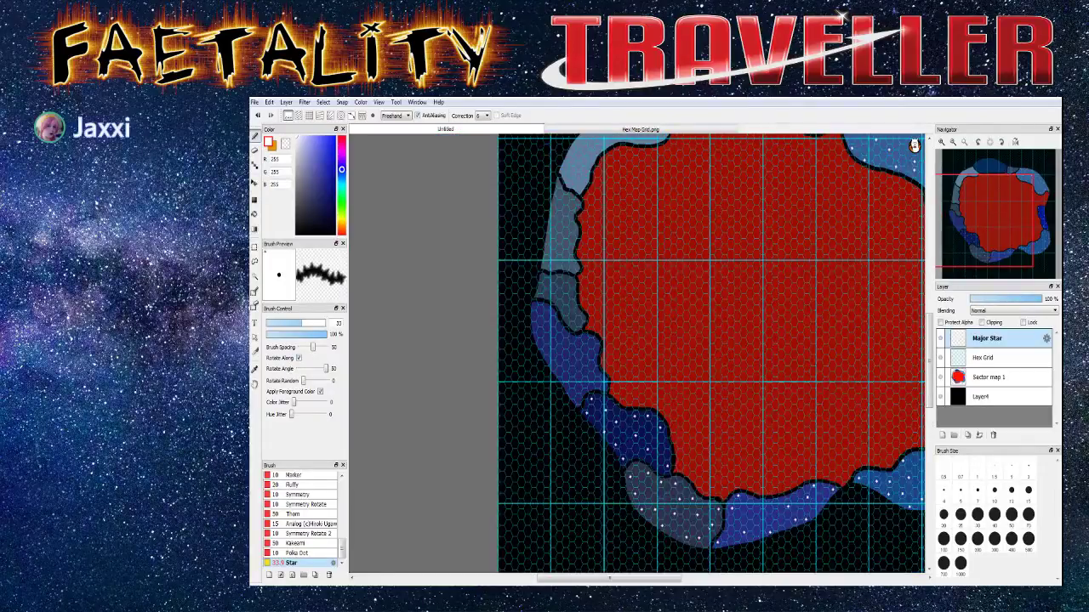
pyautogui.scroll(2, 764, 556)
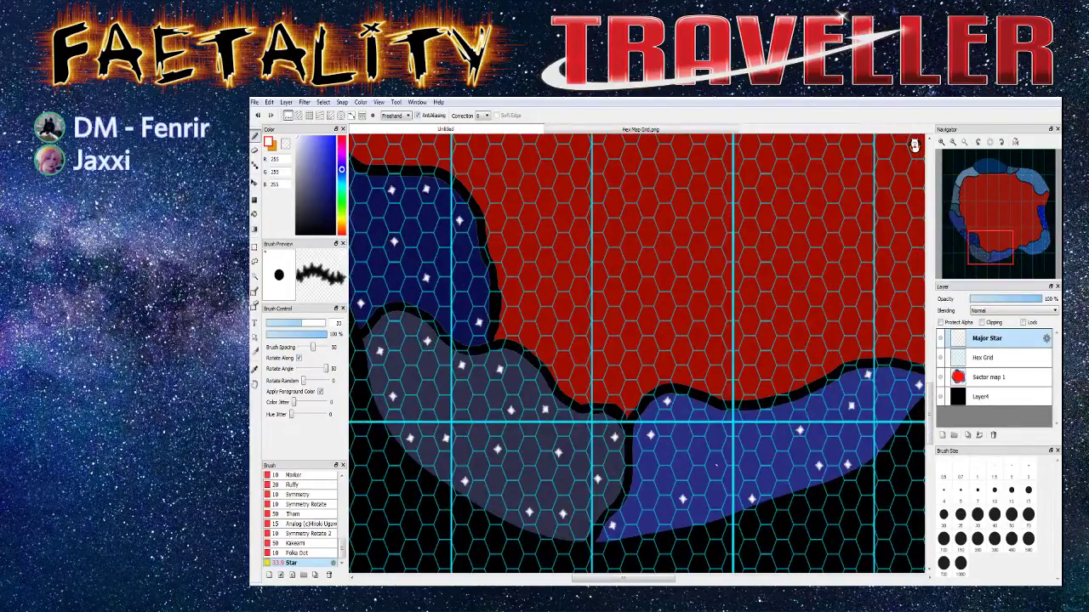
pyautogui.click(747, 438)
pyautogui.moveTo(647, 580); pyautogui.dragTo(635, 580)
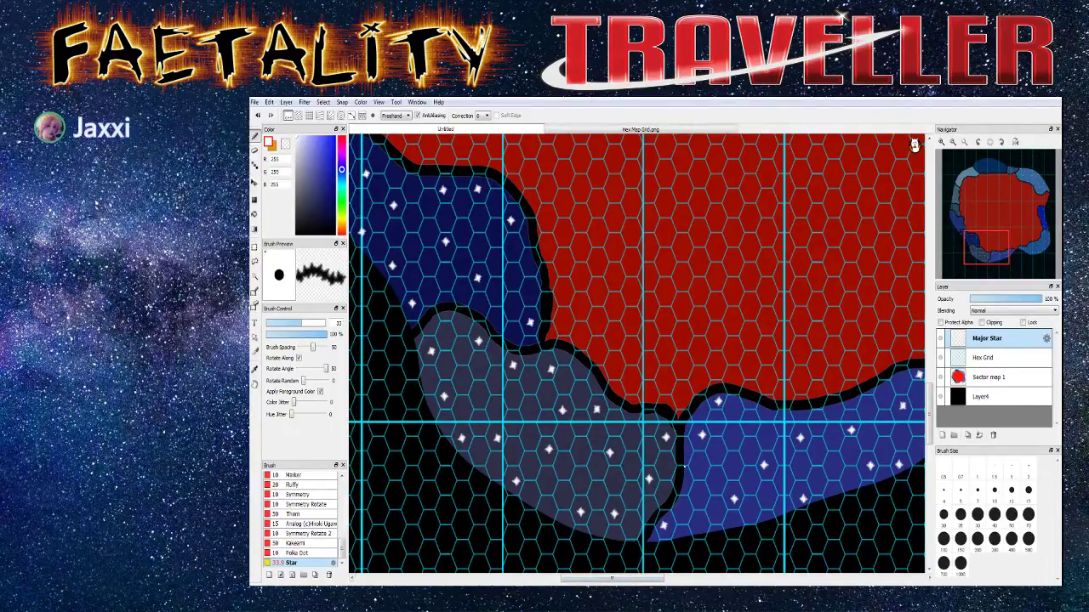
pyautogui.moveTo(620, 578); pyautogui.dragTo(613, 582)
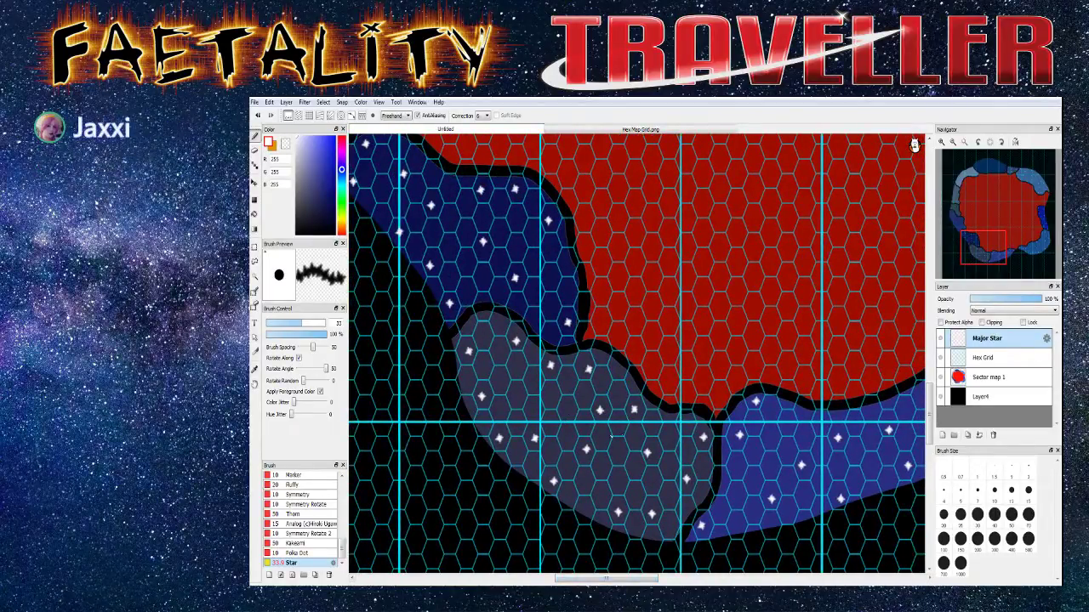
pyautogui.click(566, 413)
pyautogui.click(685, 479)
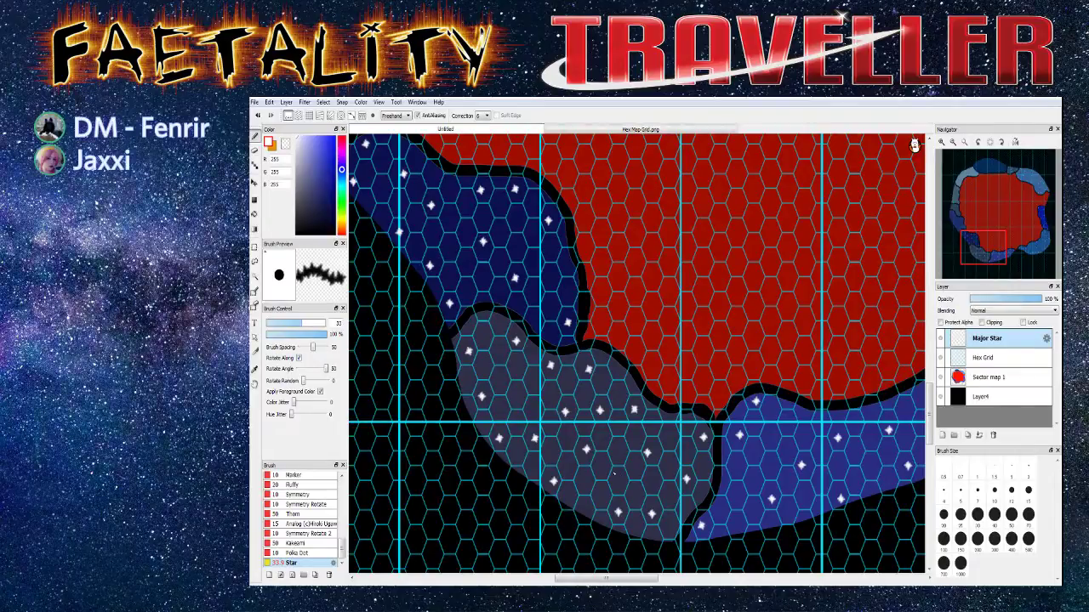
pyautogui.click(616, 478)
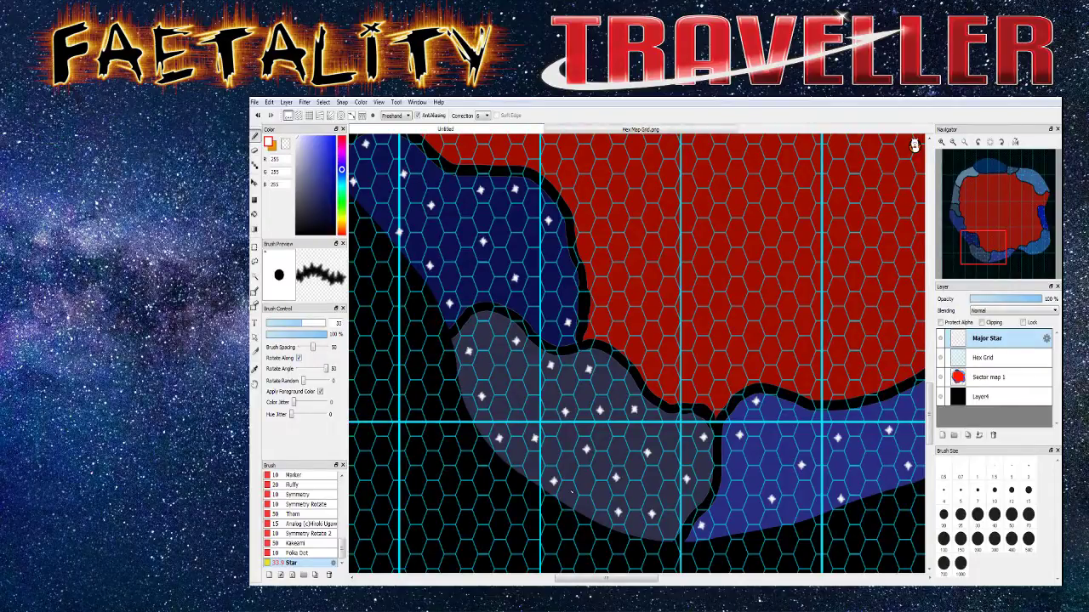
# Add two stars in the empty spots of the blue south-eastern region, one in the middle and one in the northern arm
pyautogui.moveTo(602, 578); pyautogui.dragTo(725, 578)
pyautogui.click(622, 322)
pyautogui.click(734, 220)
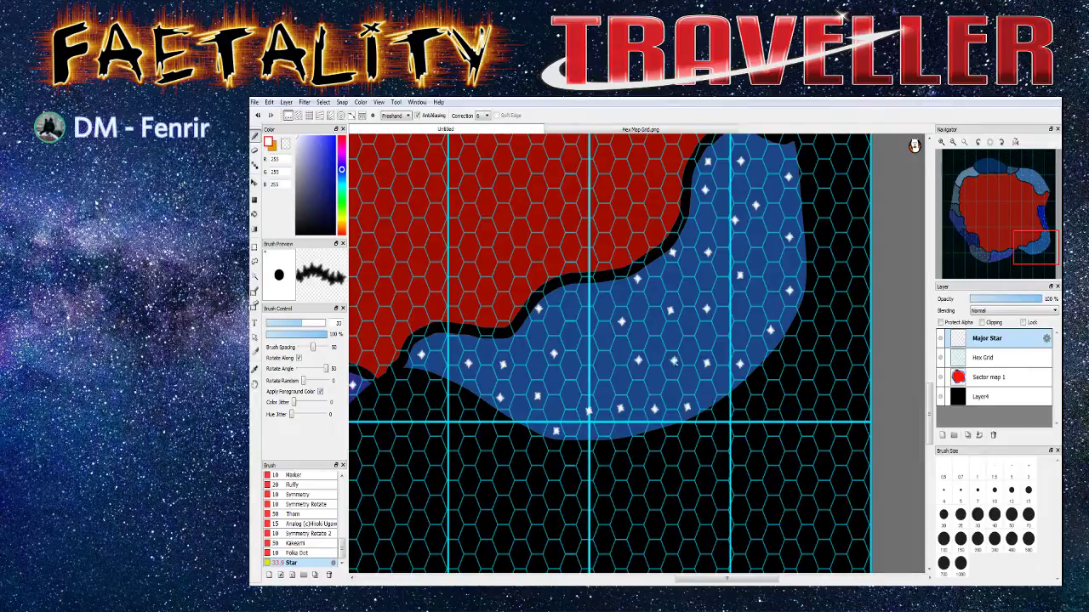
# Stamp four stars in the southern end of the indigo western region, just above the navy region
pyautogui.moveTo(678, 580); pyautogui.dragTo(550, 595)
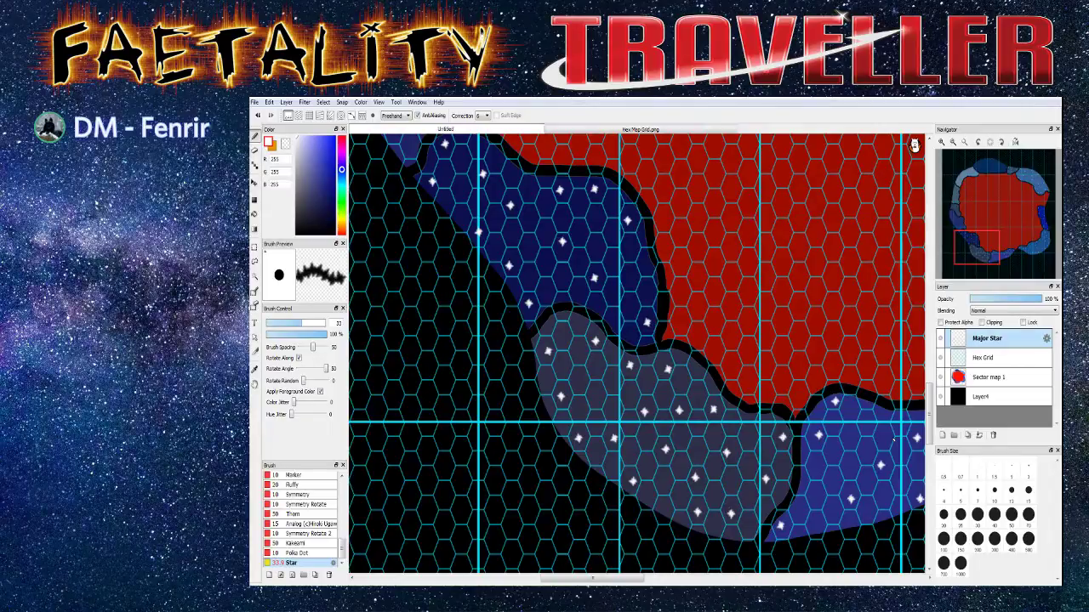
pyautogui.moveTo(615, 581)
pyautogui.mouseDown()
pyautogui.moveTo(644, 584)
pyautogui.moveTo(611, 583)
pyautogui.mouseUp()
pyautogui.moveTo(929, 429); pyautogui.dragTo(930, 366)
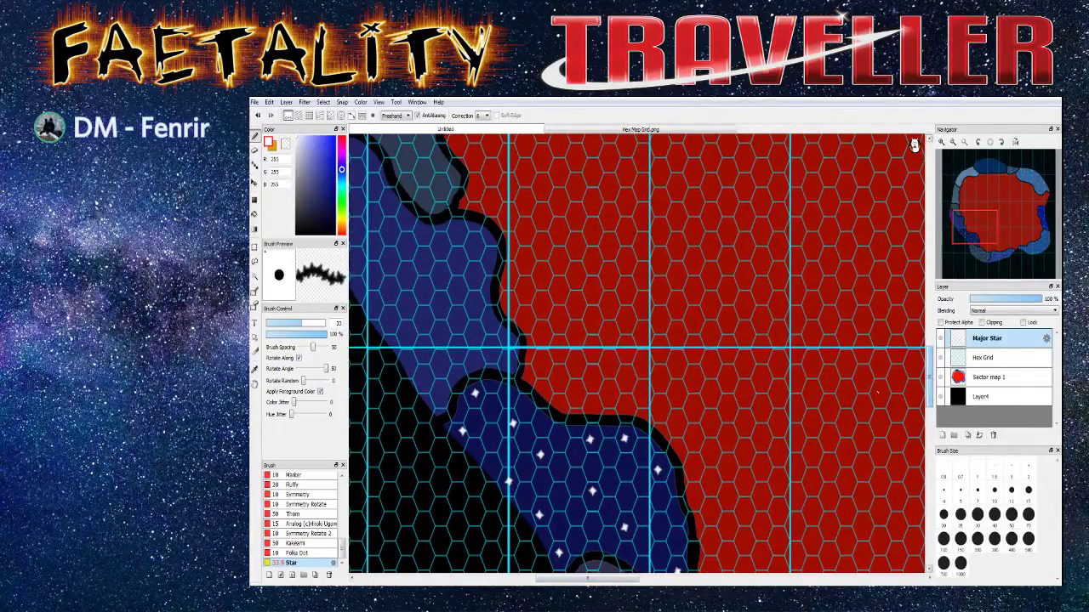
pyautogui.moveTo(593, 582); pyautogui.dragTo(563, 579)
pyautogui.scroll(5, 598, 419)
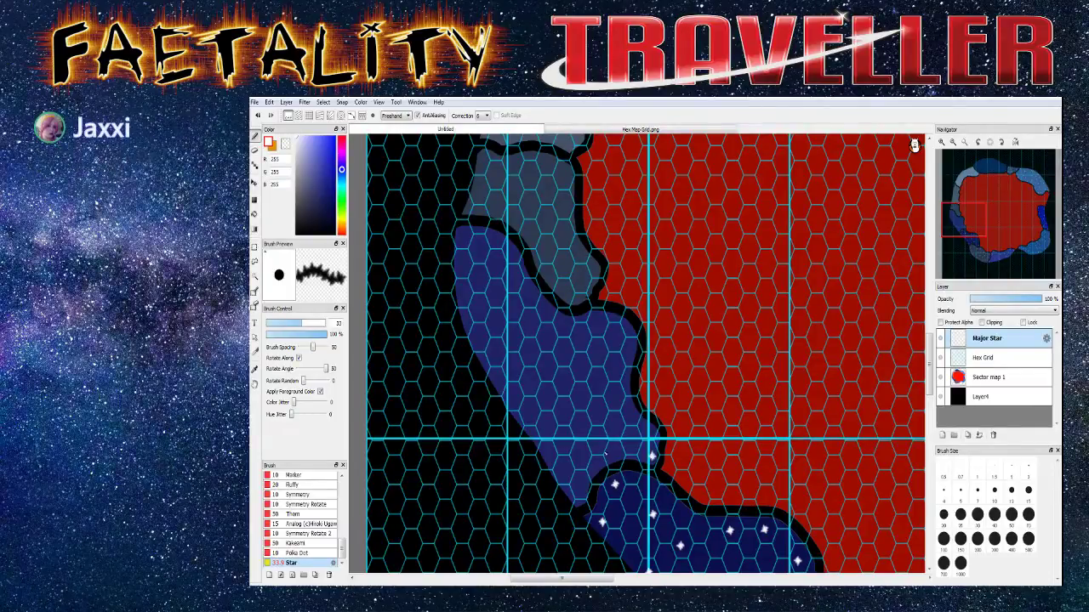
pyautogui.click(596, 440)
pyautogui.click(578, 485)
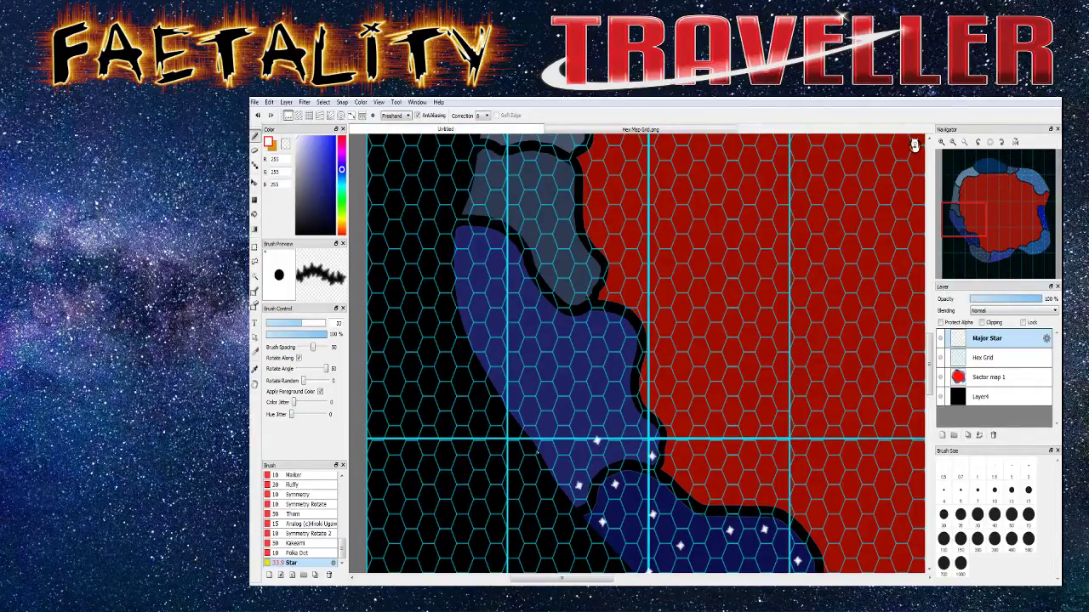
pyautogui.click(544, 426)
# Stamp five stars in the middle of the indigo western region, mostly towards its inner edge
pyautogui.click(613, 400)
pyautogui.click(629, 351)
pyautogui.click(600, 325)
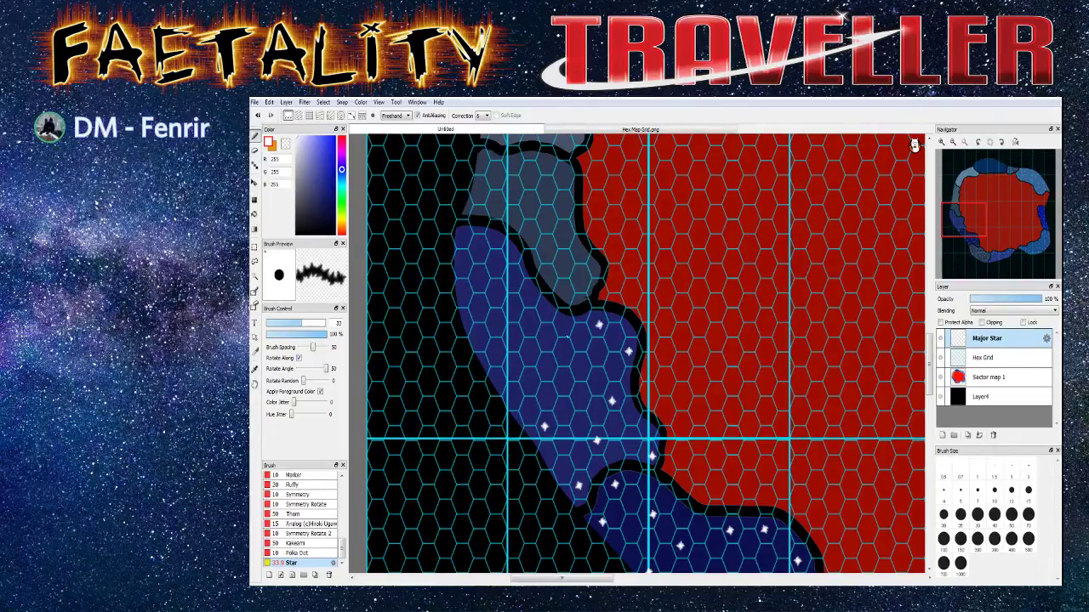
pyautogui.click(546, 312)
pyautogui.click(564, 352)
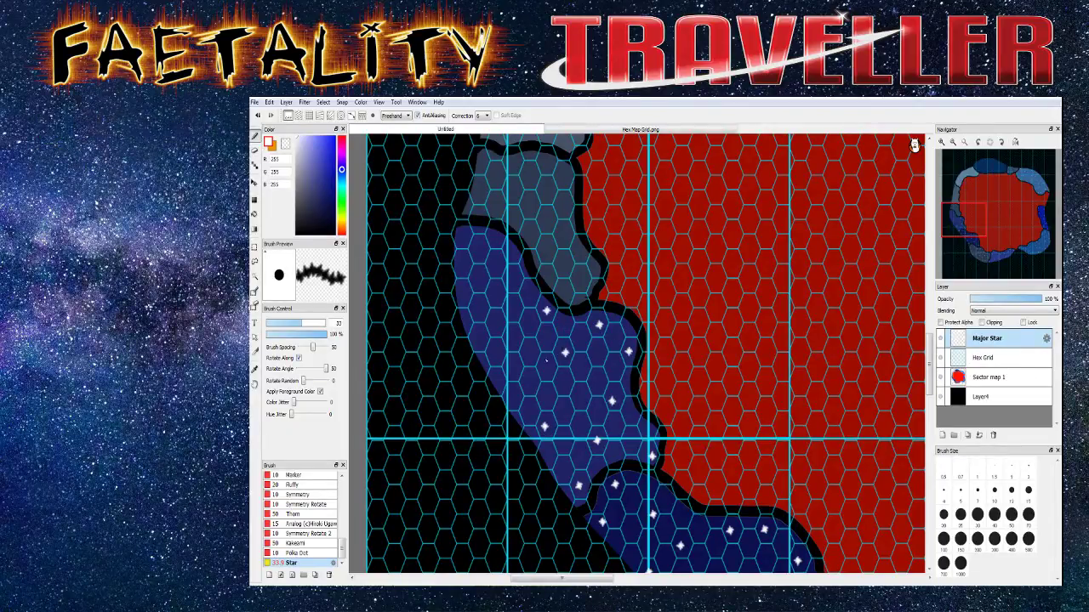
# Scatter major stars with the Star brush through the upper and middle hexes of the indigo region on the west side
pyautogui.click(516, 278)
pyautogui.click(464, 241)
pyautogui.click(477, 278)
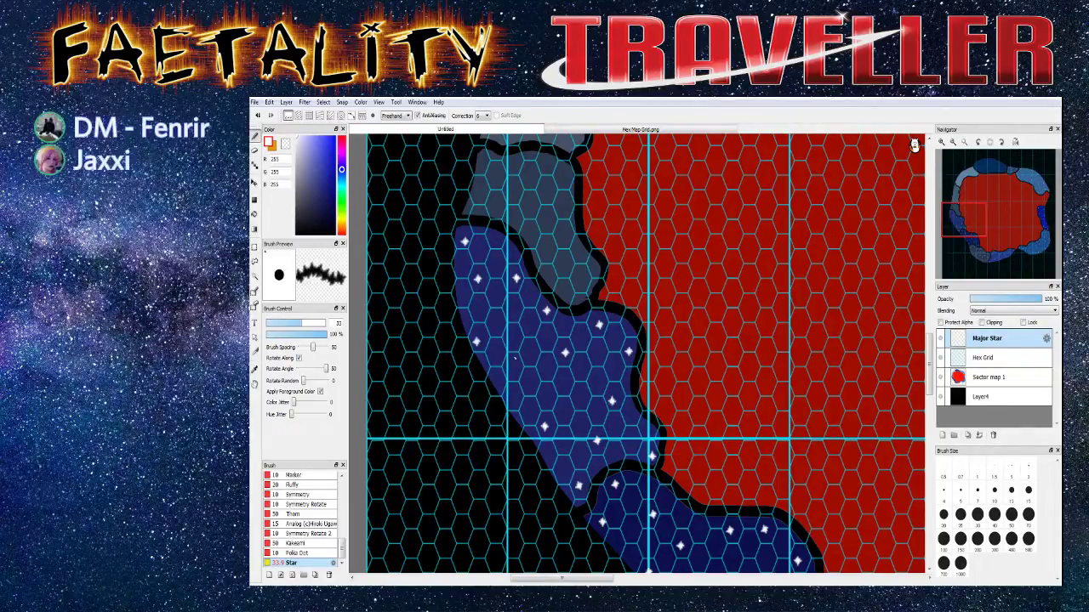
pyautogui.click(513, 340)
pyautogui.click(500, 385)
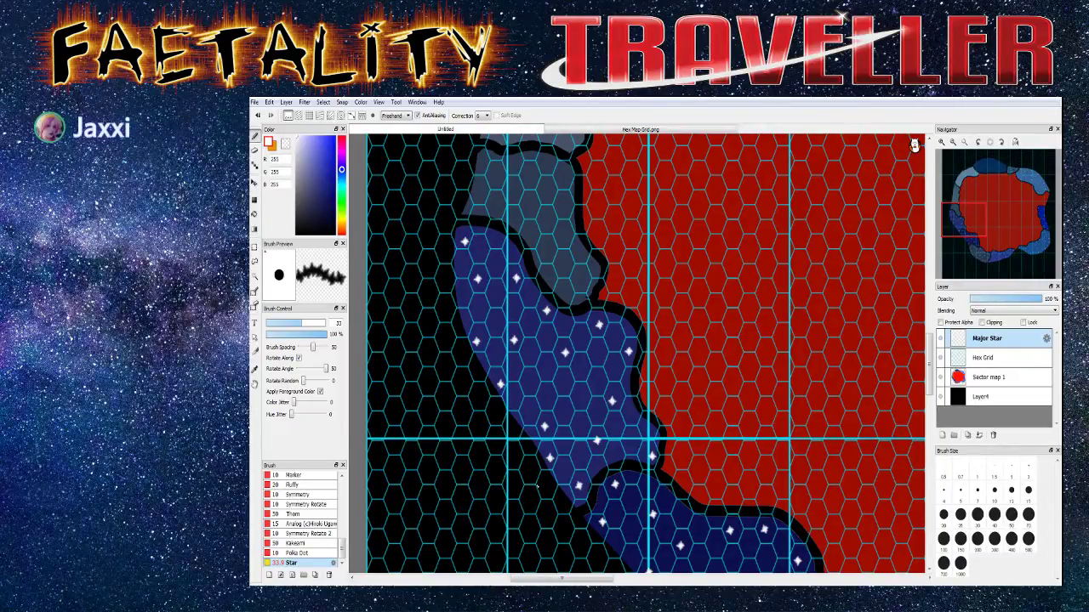
pyautogui.click(535, 387)
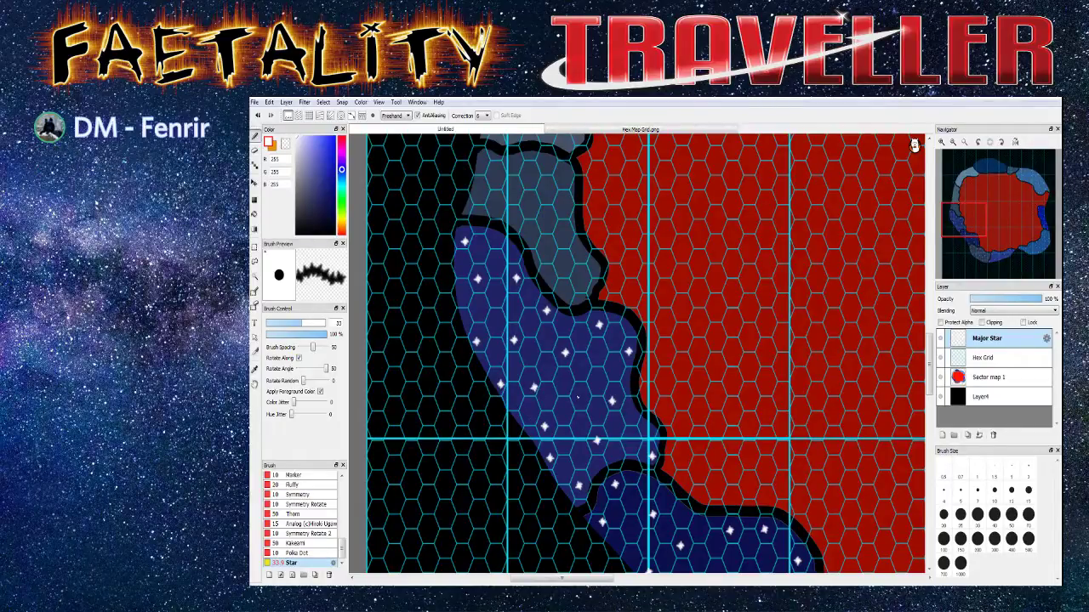
pyautogui.click(580, 398)
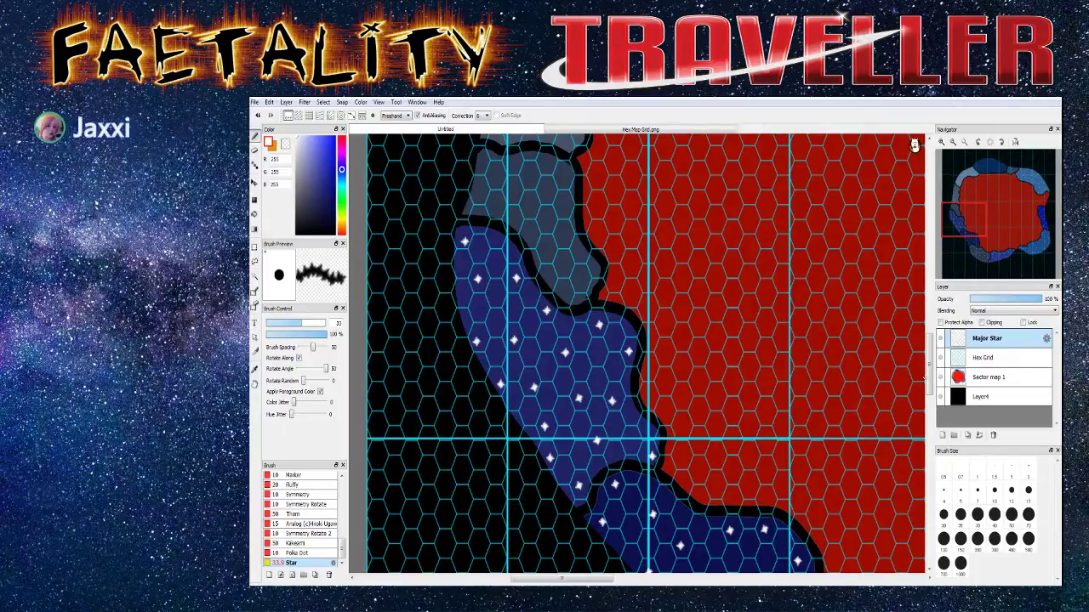
# Place major stars across the dark slate region directly north of the indigo region
pyautogui.scroll(5, 914, 145)
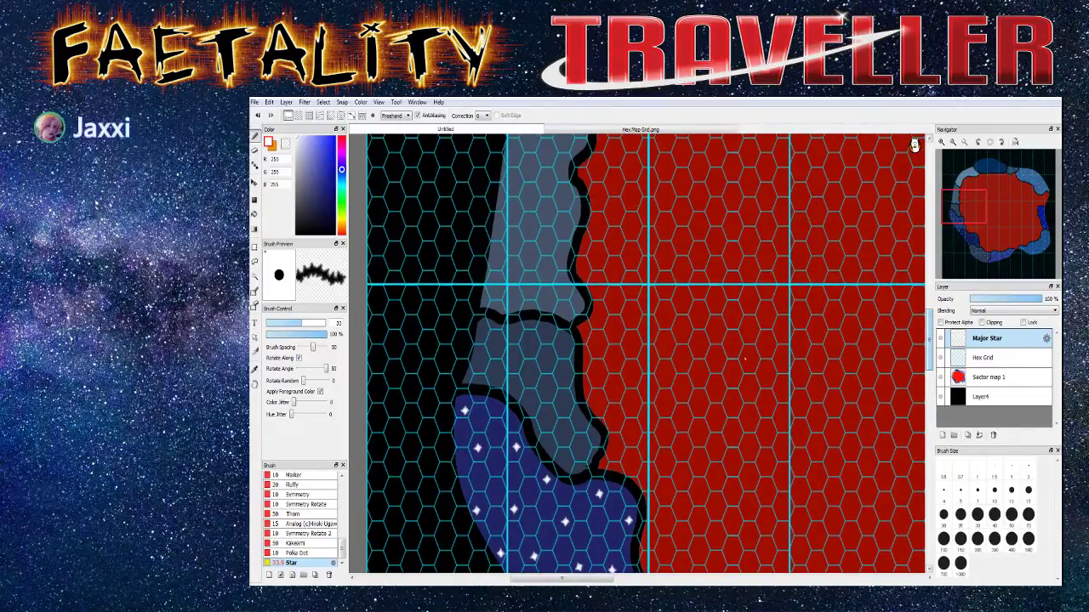
pyautogui.click(595, 437)
pyautogui.click(551, 446)
pyautogui.click(562, 407)
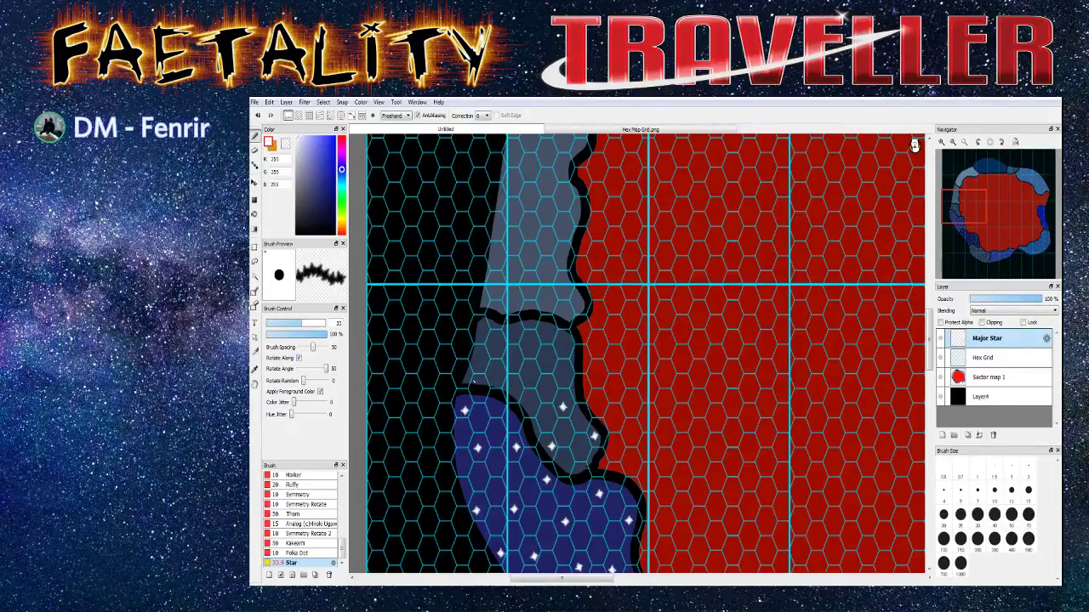
pyautogui.click(478, 362)
pyautogui.click(480, 335)
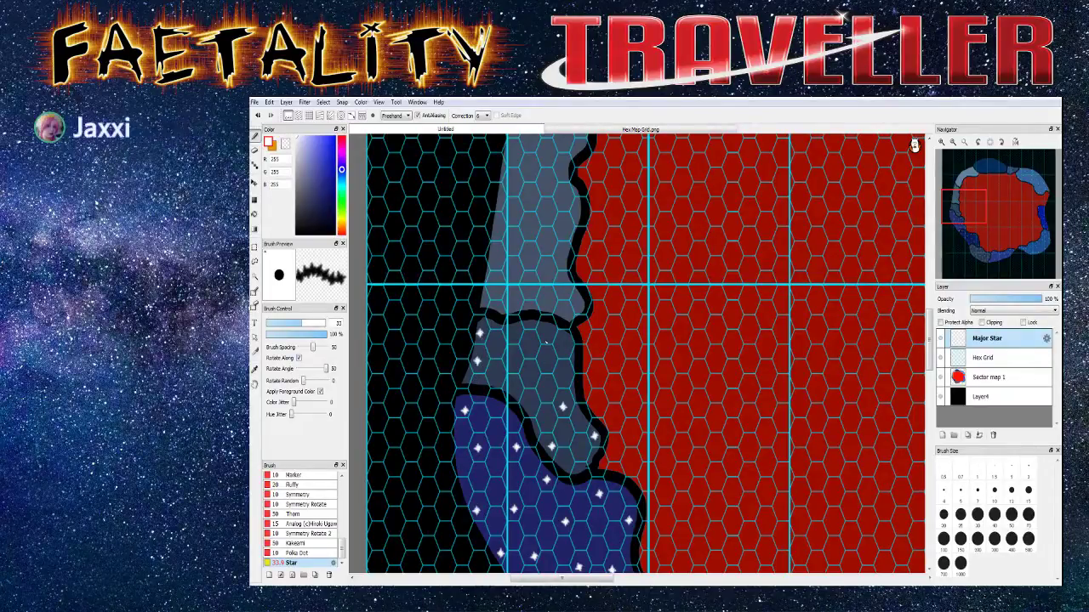
pyautogui.click(517, 361)
pyautogui.click(531, 404)
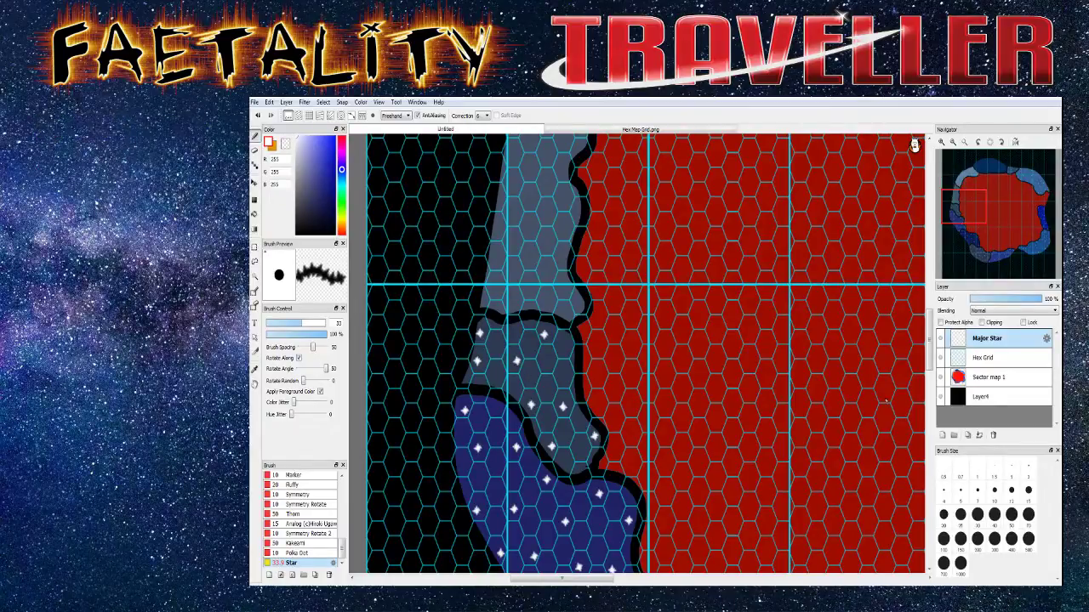
# Scatter major stars through the tall grey-blue region on the map's western edge, from its southern border to its northern tip
pyautogui.moveTo(933, 357); pyautogui.dragTo(935, 337)
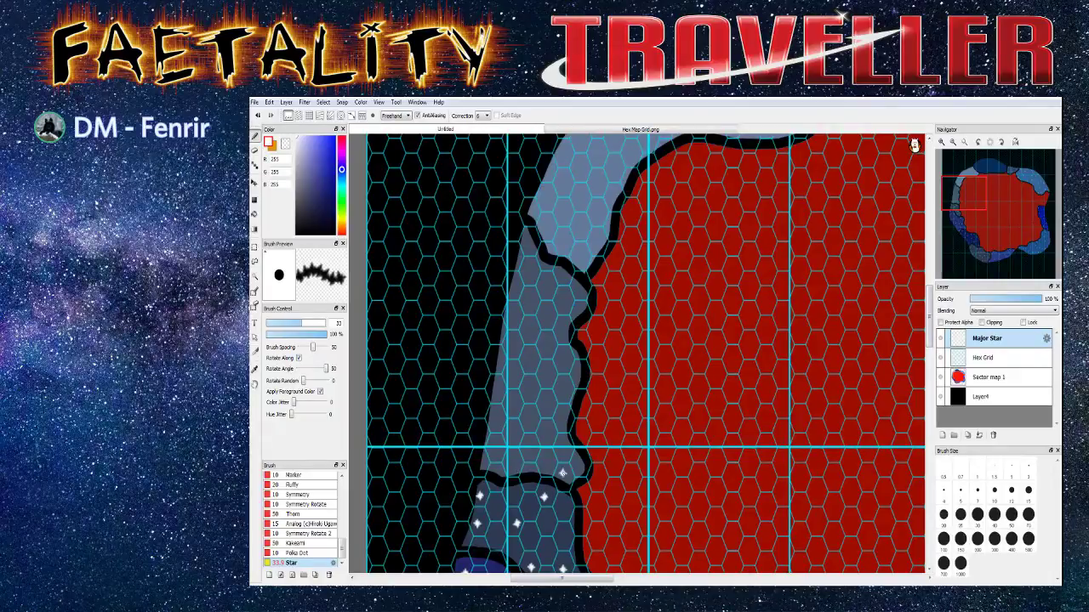
pyautogui.click(562, 472)
pyautogui.click(497, 454)
pyautogui.click(560, 421)
pyautogui.click(500, 394)
pyautogui.click(578, 375)
pyautogui.click(530, 362)
pyautogui.click(513, 324)
pyautogui.click(578, 291)
pyautogui.click(531, 248)
pyautogui.click(531, 421)
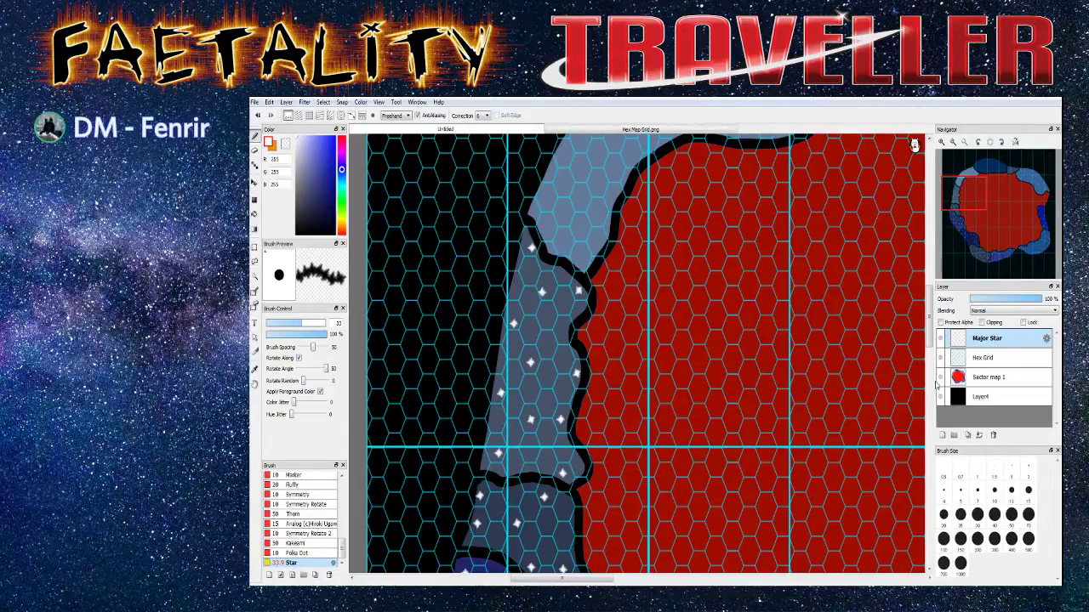
# Place major stars along the outer edge and down the southern arm of the light blue northwest region
pyautogui.moveTo(929, 344); pyautogui.dragTo(929, 306)
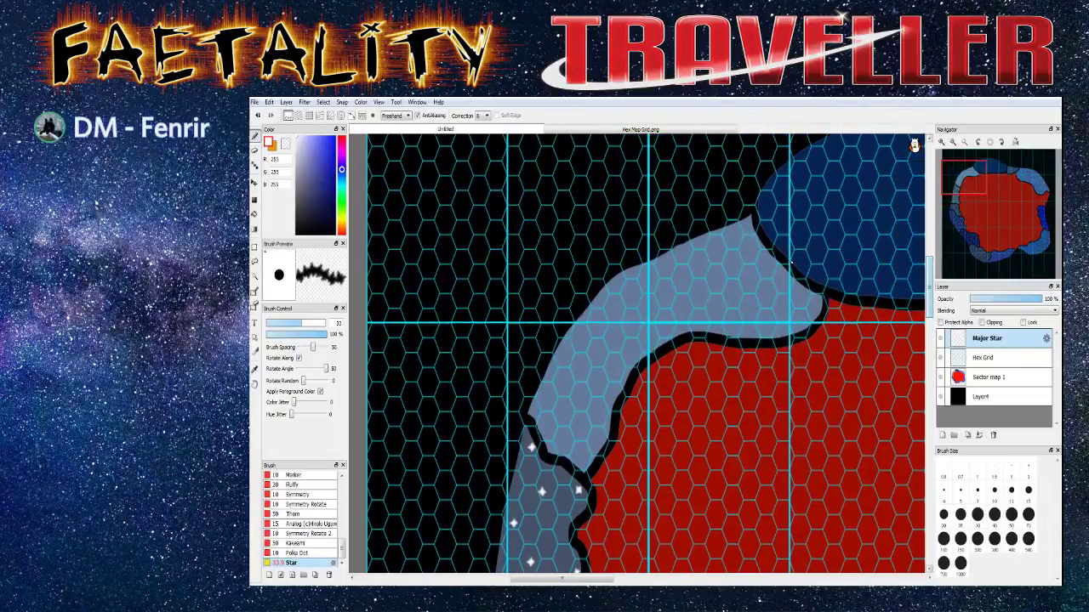
pyautogui.click(732, 238)
pyautogui.click(700, 264)
pyautogui.click(665, 267)
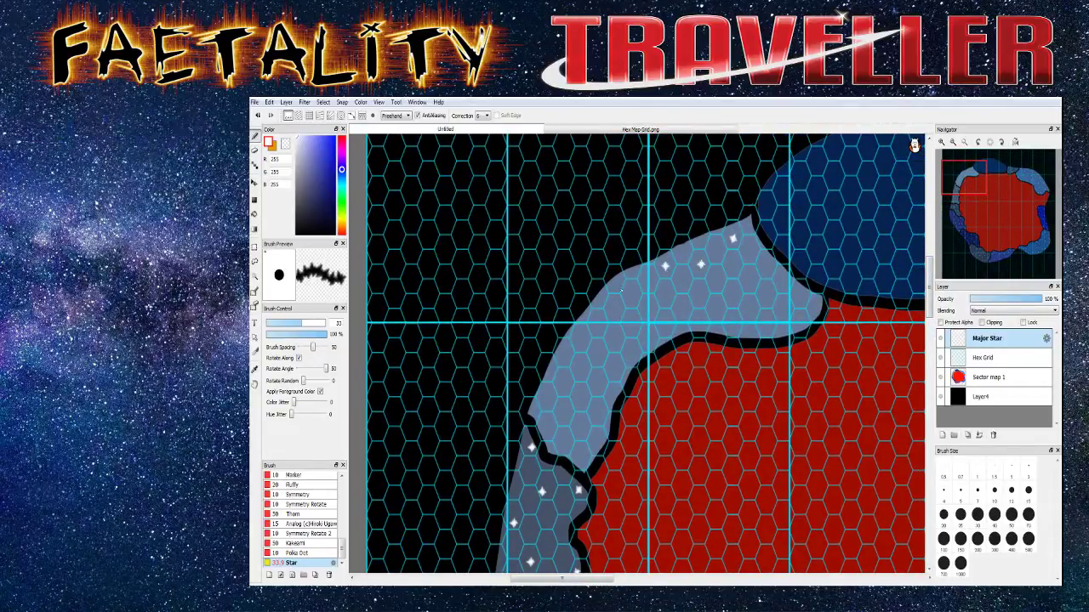
pyautogui.click(649, 277)
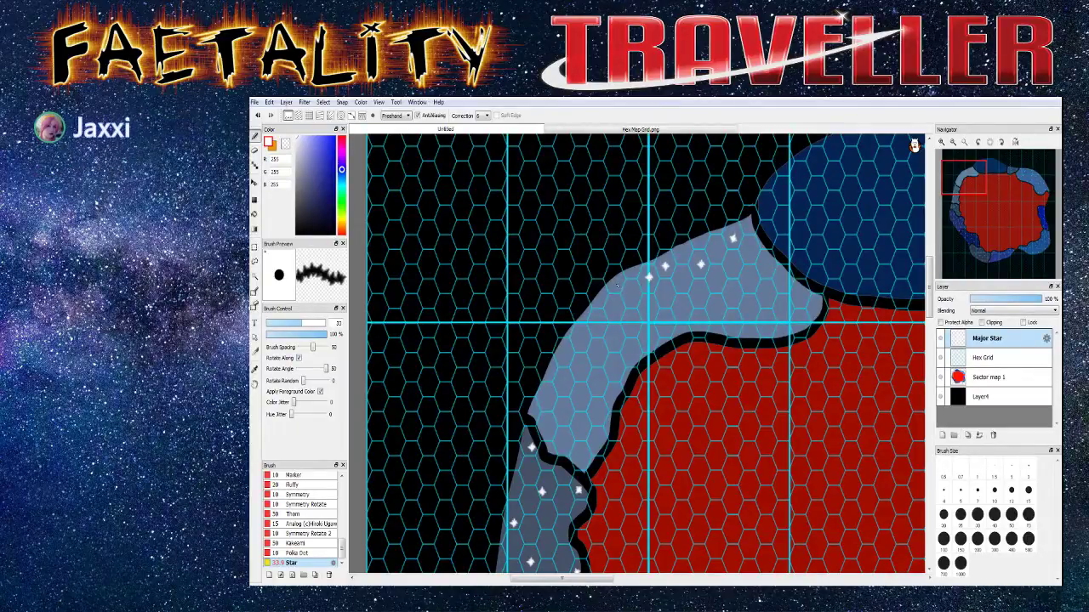
pyautogui.click(596, 326)
pyautogui.click(568, 352)
pyautogui.click(536, 411)
pyautogui.click(575, 427)
pyautogui.click(609, 395)
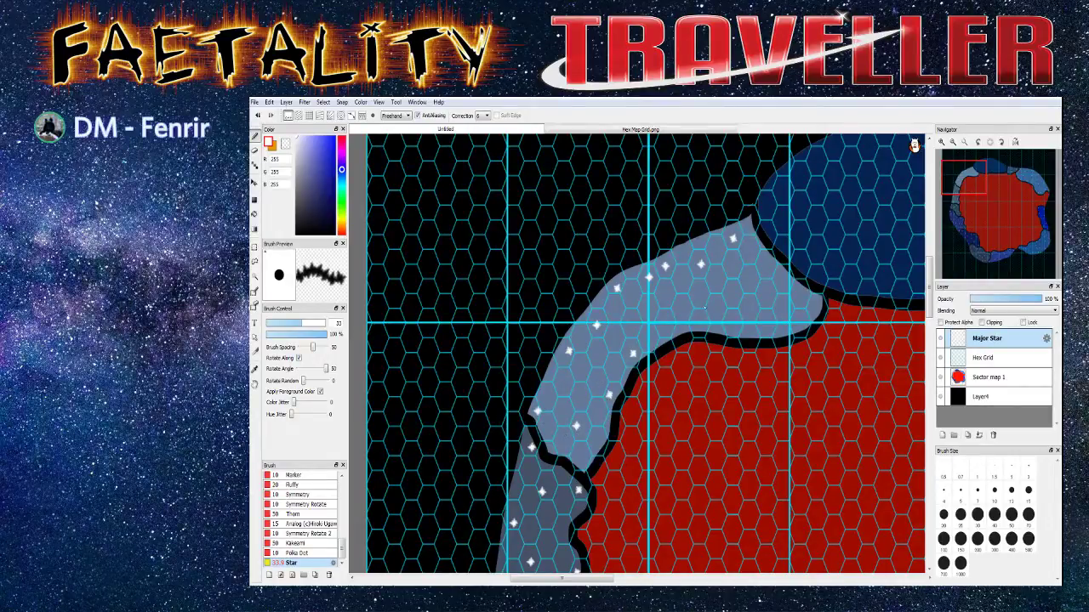
# Fill the eastern end of the light blue northwest region with major stars
pyautogui.click(699, 299)
pyautogui.click(730, 324)
pyautogui.click(798, 321)
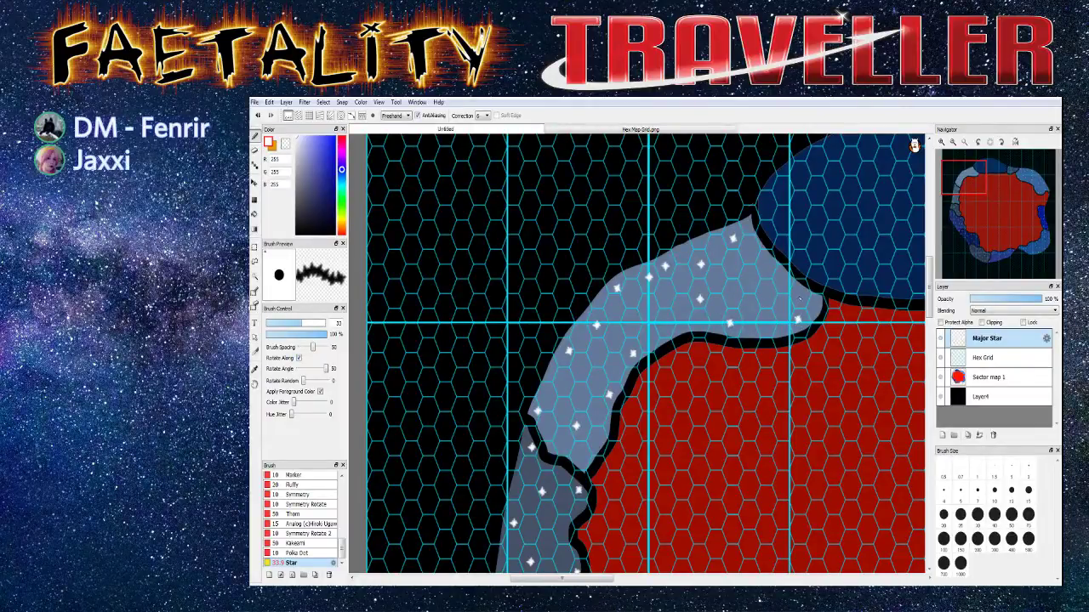
pyautogui.click(798, 297)
pyautogui.click(766, 270)
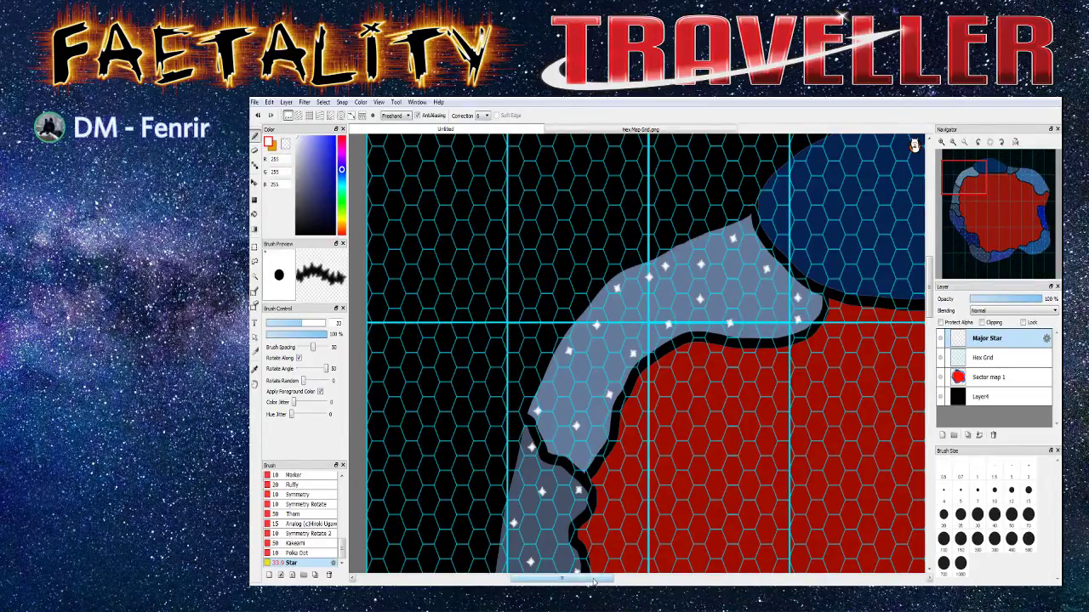
# Scatter major stars across the western part of the large dark blue region at the map's north
pyautogui.hscroll(5, 807, 448)
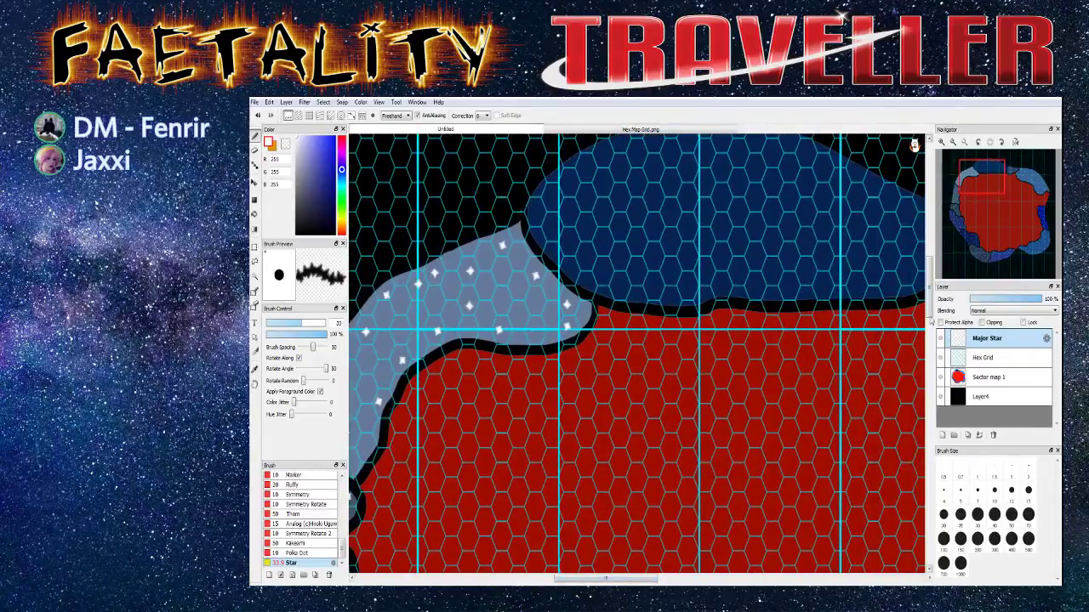
pyautogui.scroll(3, 807, 447)
pyautogui.scroll(1, 640, 354)
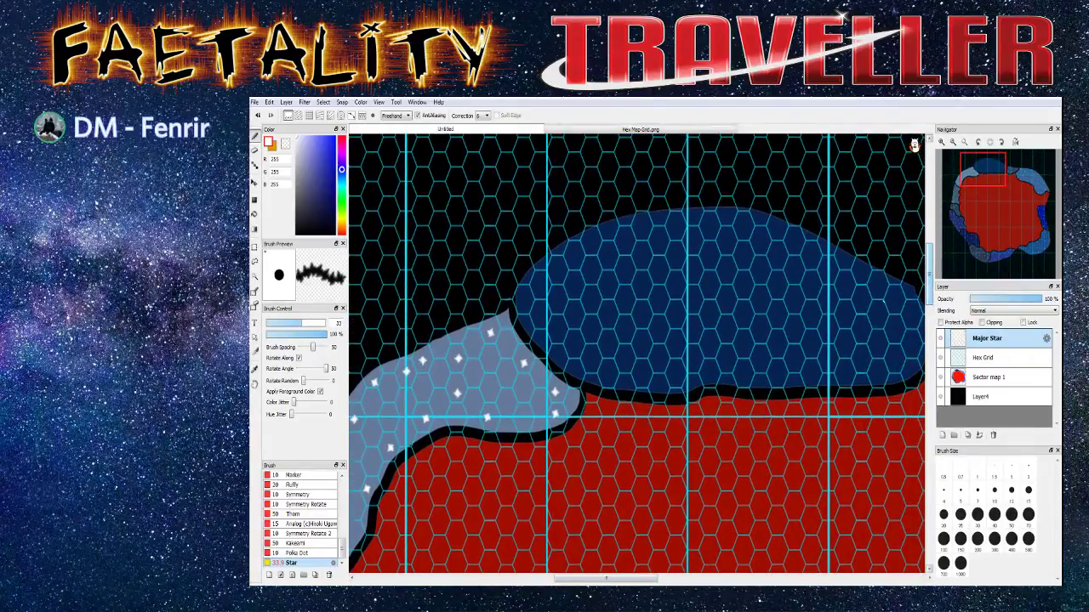
pyautogui.click(524, 299)
pyautogui.click(575, 367)
pyautogui.click(625, 361)
pyautogui.click(594, 329)
pyautogui.click(559, 272)
pyautogui.click(607, 233)
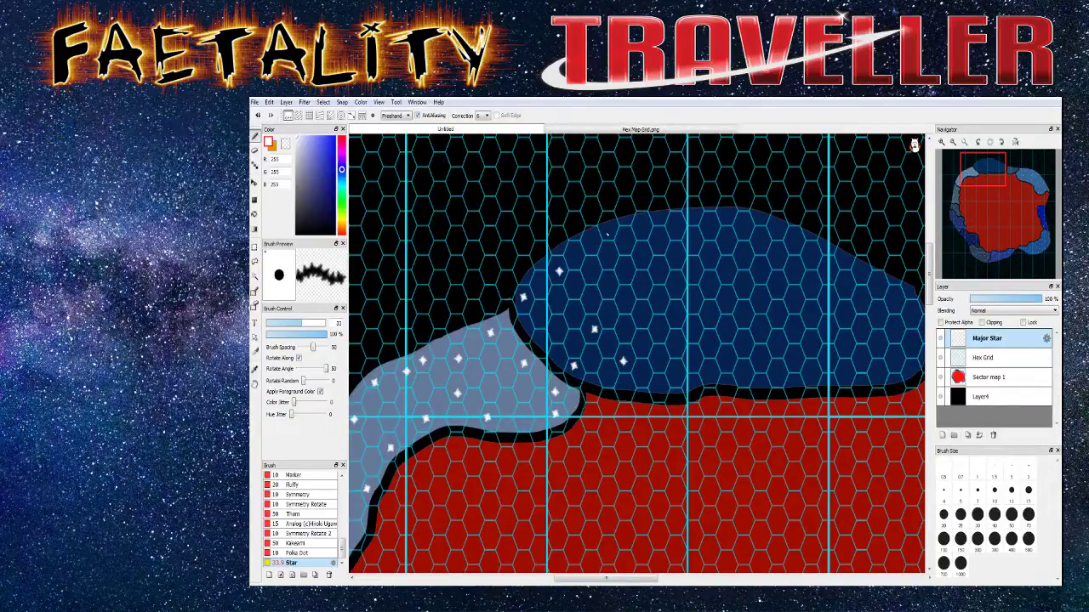
pyautogui.click(660, 222)
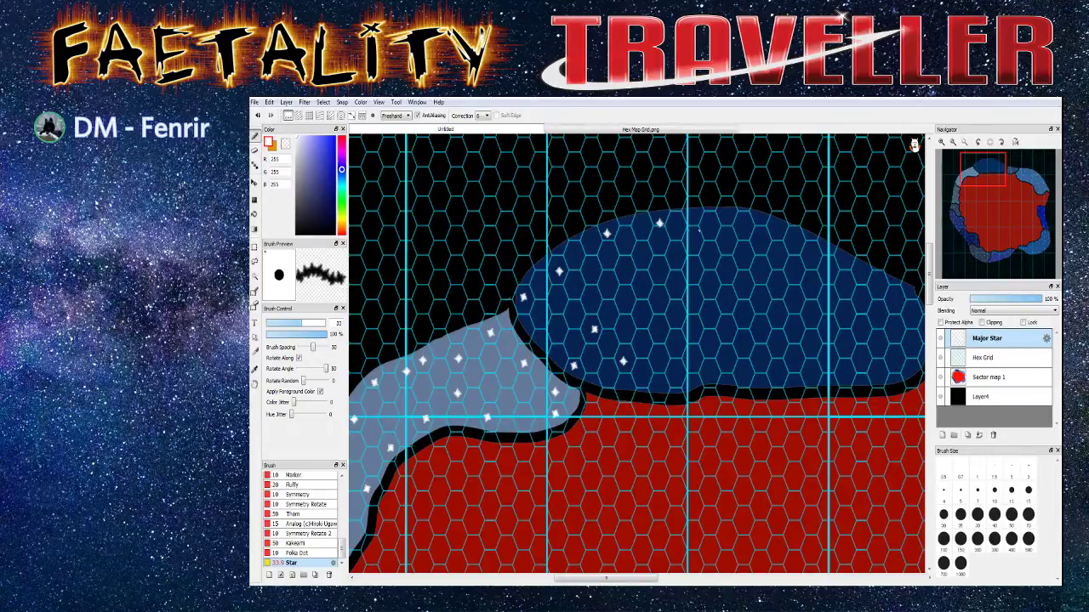
# Place major stars along the northern edge and through the lower middle of the large dark blue region
pyautogui.click(709, 228)
pyautogui.click(759, 220)
pyautogui.click(791, 240)
pyautogui.click(610, 286)
pyautogui.click(658, 327)
pyautogui.click(692, 380)
pyautogui.click(725, 363)
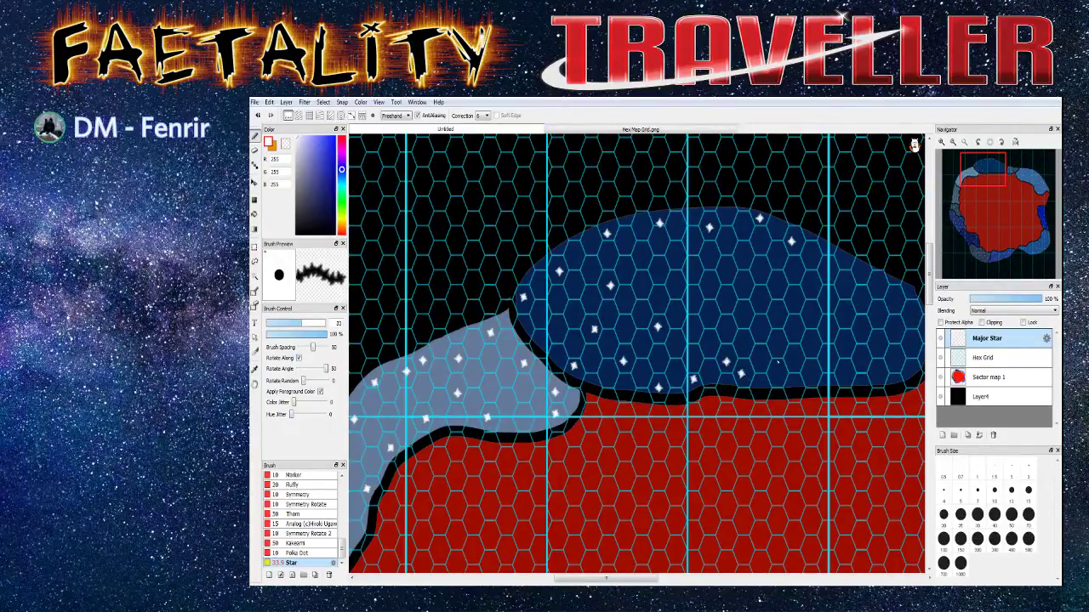
# Place major stars along the southeastern border and eastern end of the large dark blue region
pyautogui.click(778, 376)
pyautogui.click(796, 360)
pyautogui.click(843, 378)
pyautogui.click(859, 357)
pyautogui.click(843, 344)
pyautogui.click(905, 367)
pyautogui.click(909, 312)
pyautogui.click(883, 294)
pyautogui.click(845, 287)
# Fill the remaining gaps in the interior of the large dark blue region with major stars
pyautogui.click(692, 269)
pyautogui.click(707, 319)
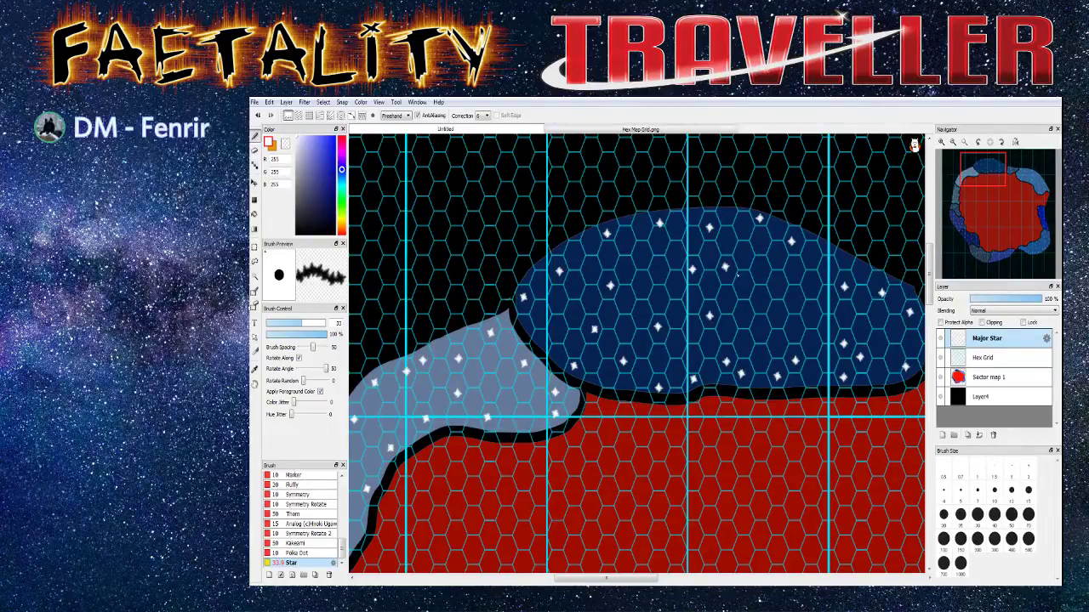
pyautogui.click(761, 298)
pyautogui.click(793, 325)
pyautogui.click(810, 286)
pyautogui.click(641, 287)
# View the whole map and toggle the Sector map 1 layer's visibility to check the star distribution
pyautogui.moveTo(617, 579); pyautogui.dragTo(658, 576)
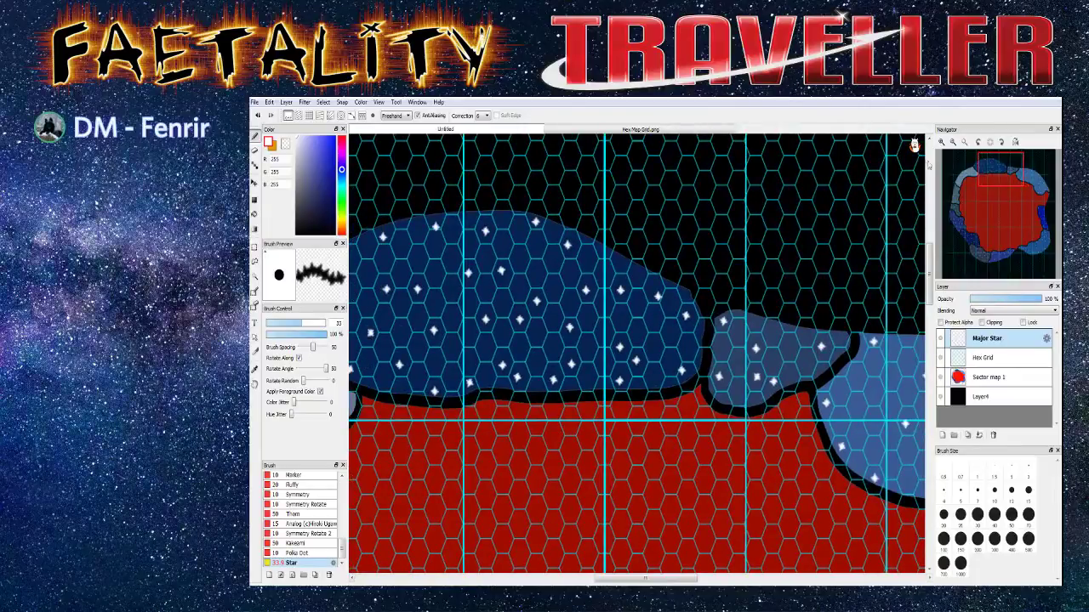
pyautogui.click(963, 144)
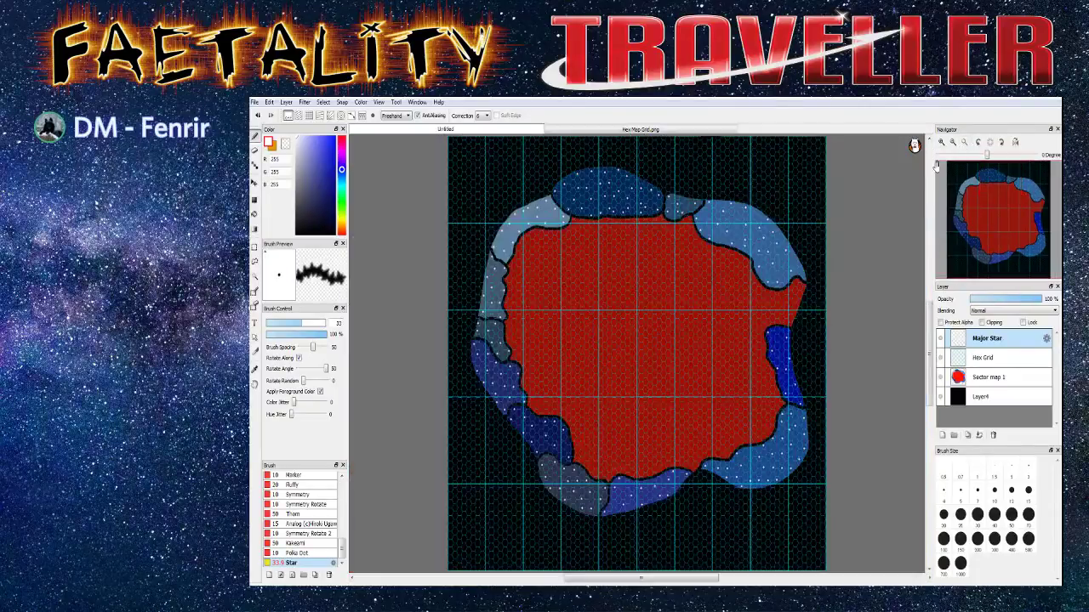
pyautogui.click(940, 378)
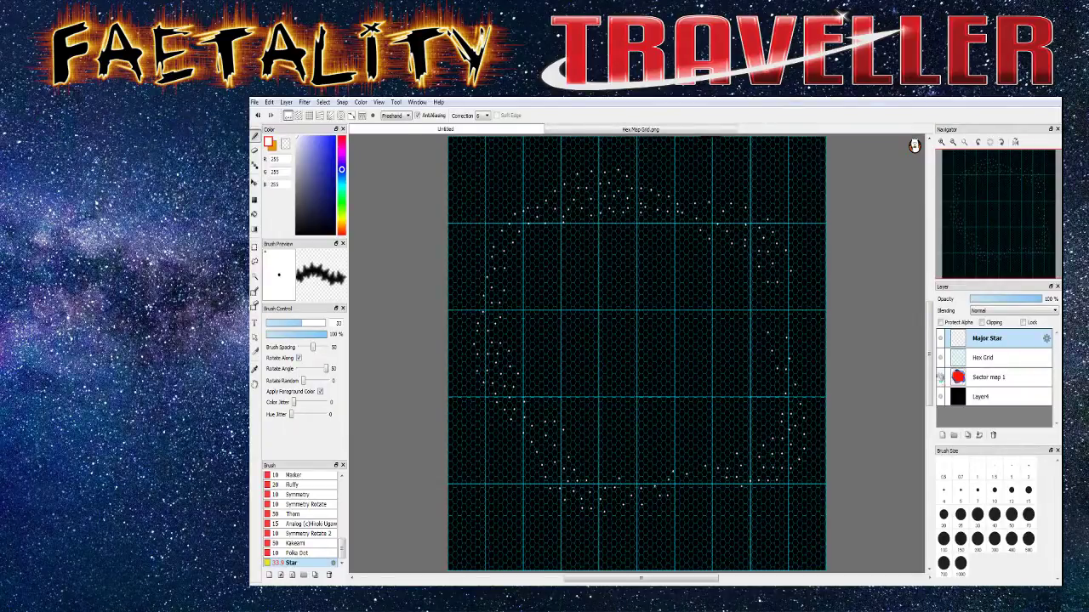
pyautogui.click(940, 379)
pyautogui.click(941, 378)
pyautogui.click(940, 378)
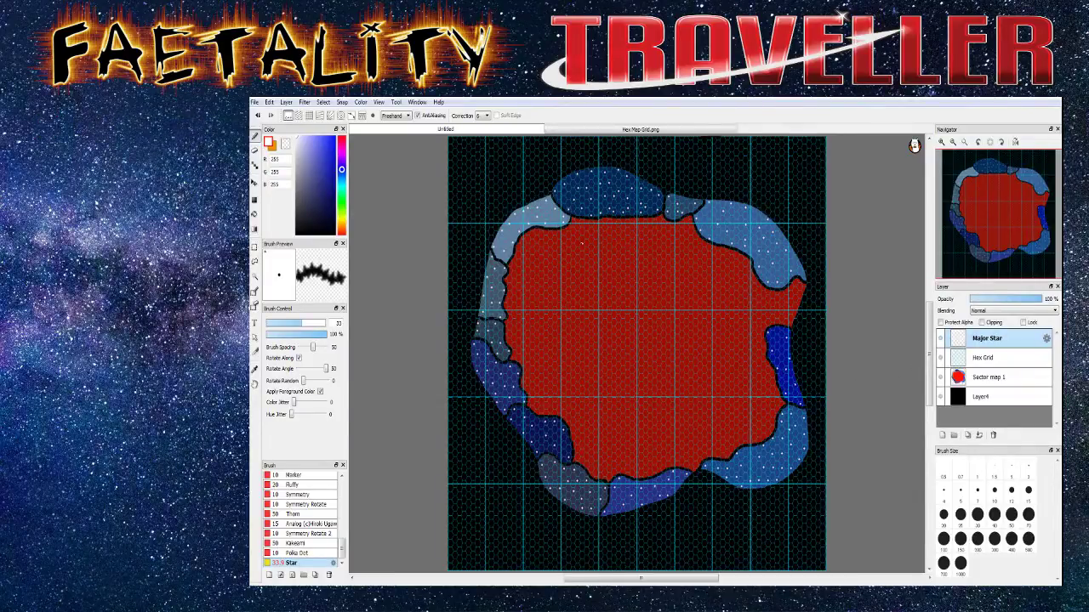
# Scatter major stars inside the southwestern corner of the central red region
pyautogui.scroll(3, 618, 315)
pyautogui.scroll(-4, 618, 315)
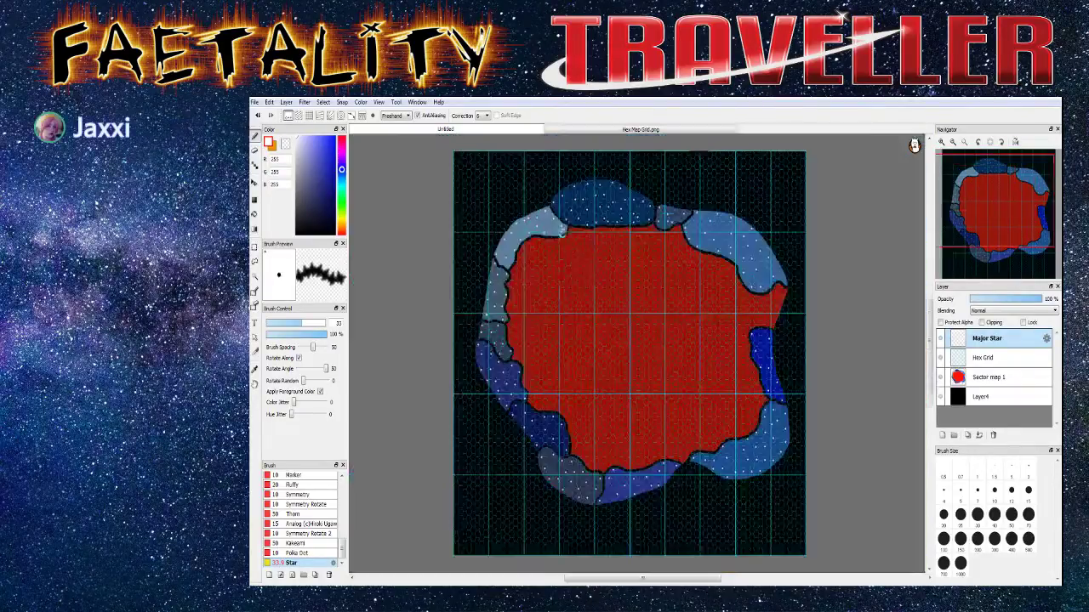
pyautogui.scroll(4, 685, 427)
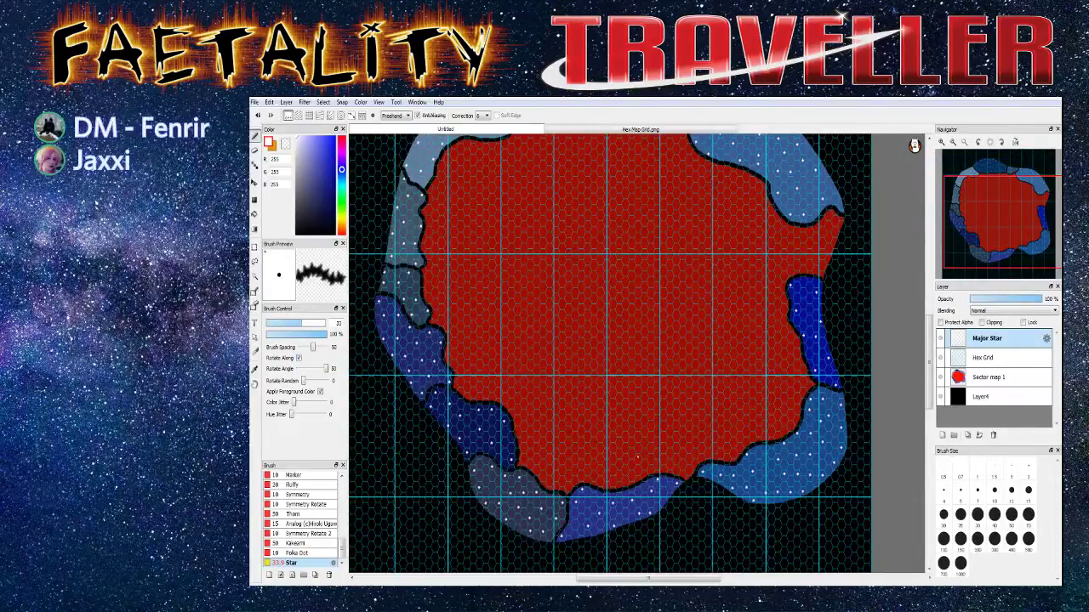
pyautogui.scroll(-4, 537, 490)
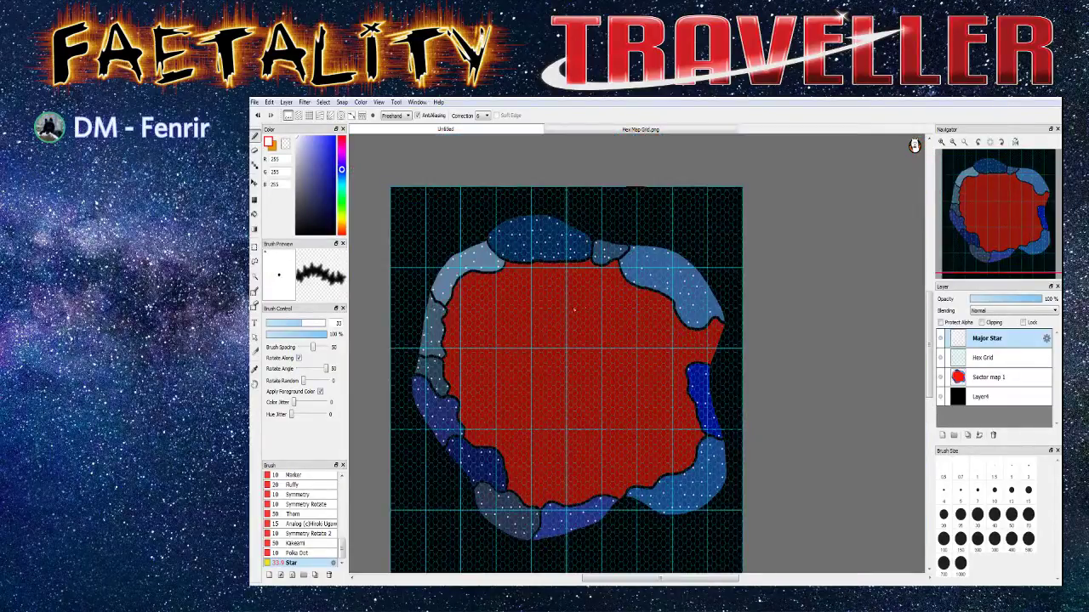
pyautogui.scroll(3, 521, 498)
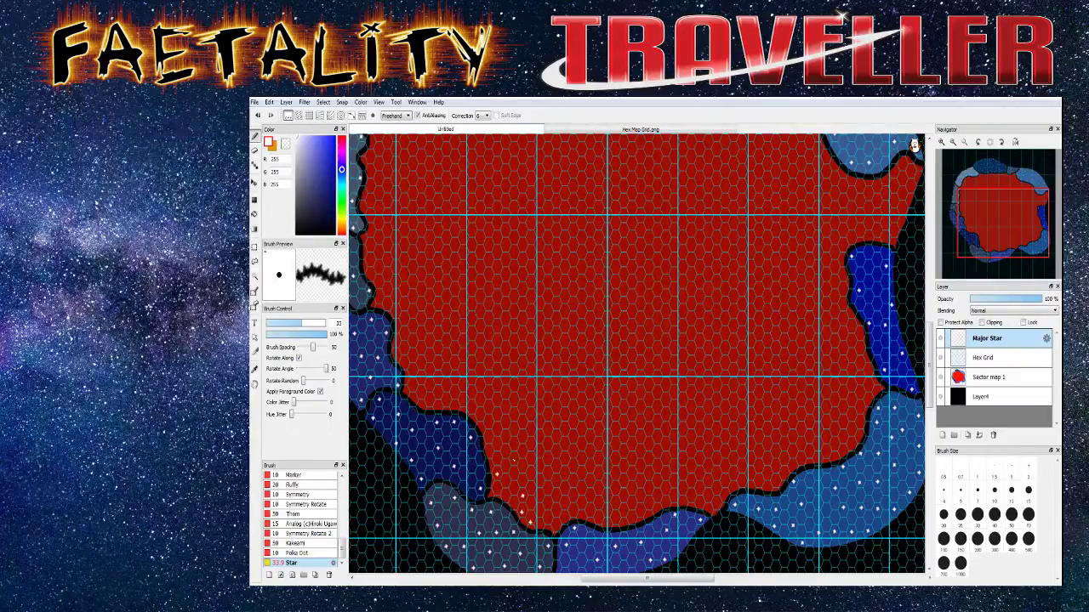
pyautogui.click(504, 435)
pyautogui.click(480, 385)
pyautogui.click(488, 396)
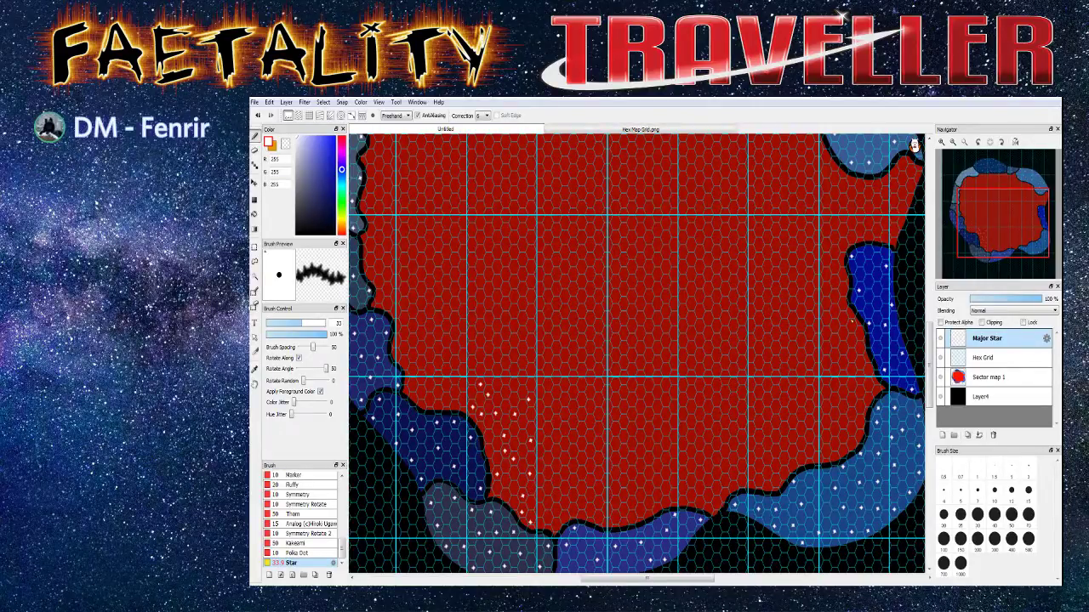
# Place four major stars around a thick grid-line intersection in the middle of the red region, forming a partial ring
pyautogui.scroll(3, 636, 354)
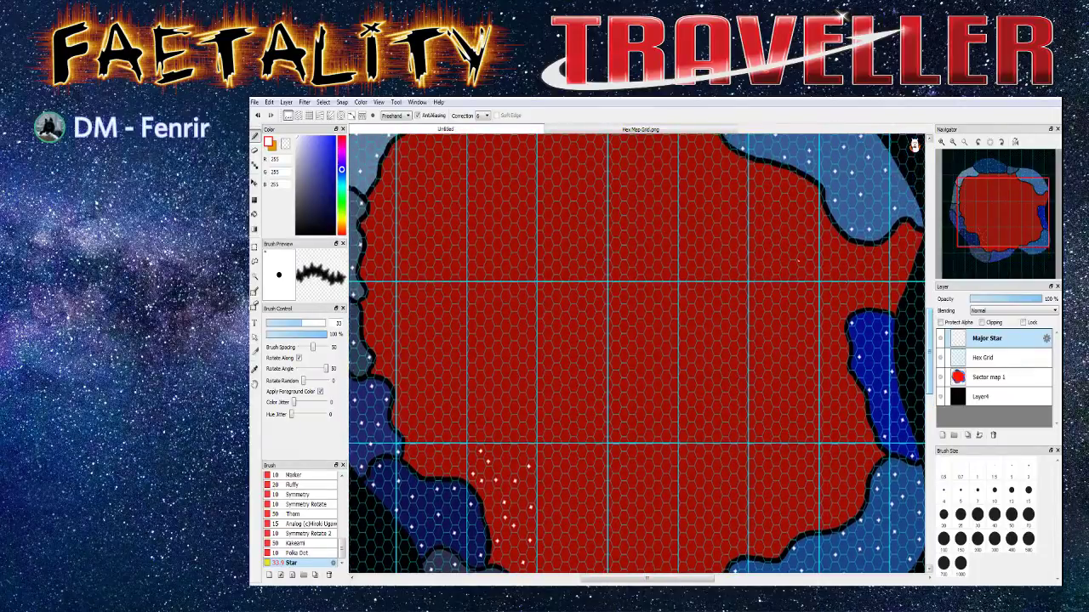
pyautogui.scroll(2, 609, 257)
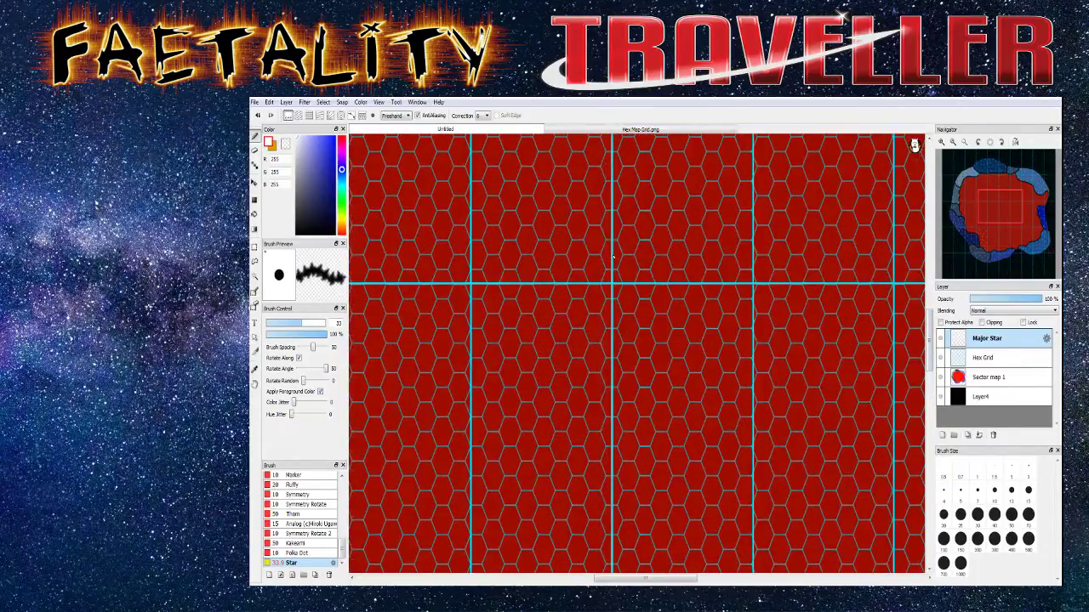
pyautogui.click(612, 254)
pyautogui.click(593, 270)
pyautogui.click(591, 298)
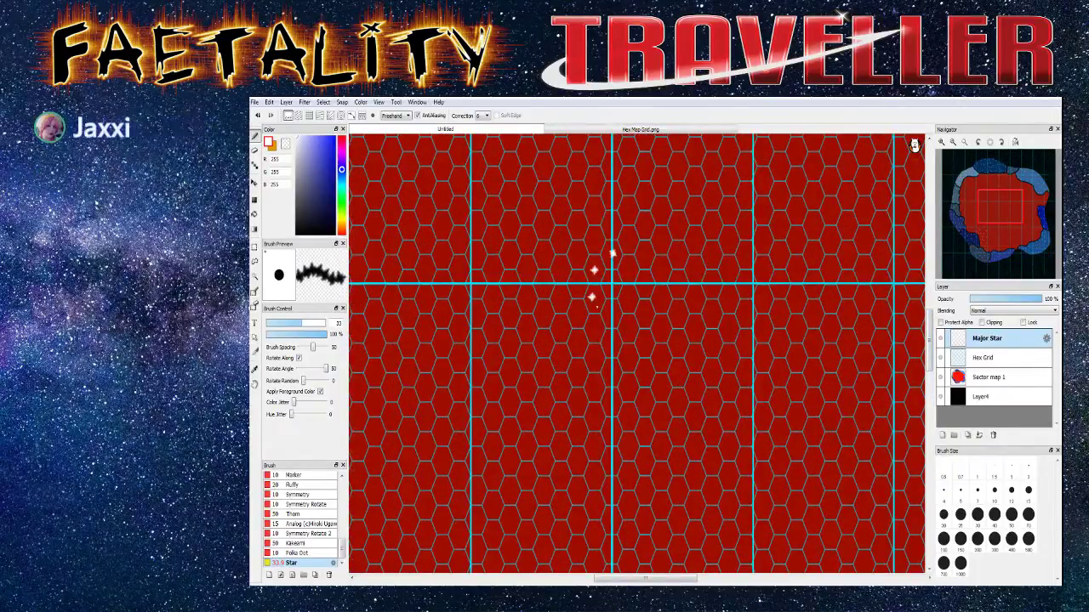
pyautogui.click(615, 314)
# Try to close the ring with two stars on its east side, and undo the latest stars
pyautogui.click(630, 297)
pyautogui.click(627, 268)
pyautogui.hotkey('ctrl', 'z')
pyautogui.hotkey('ctrl', 'z')
pyautogui.hotkey('ctrl', 'z')
pyautogui.hotkey('ctrl', 'z')
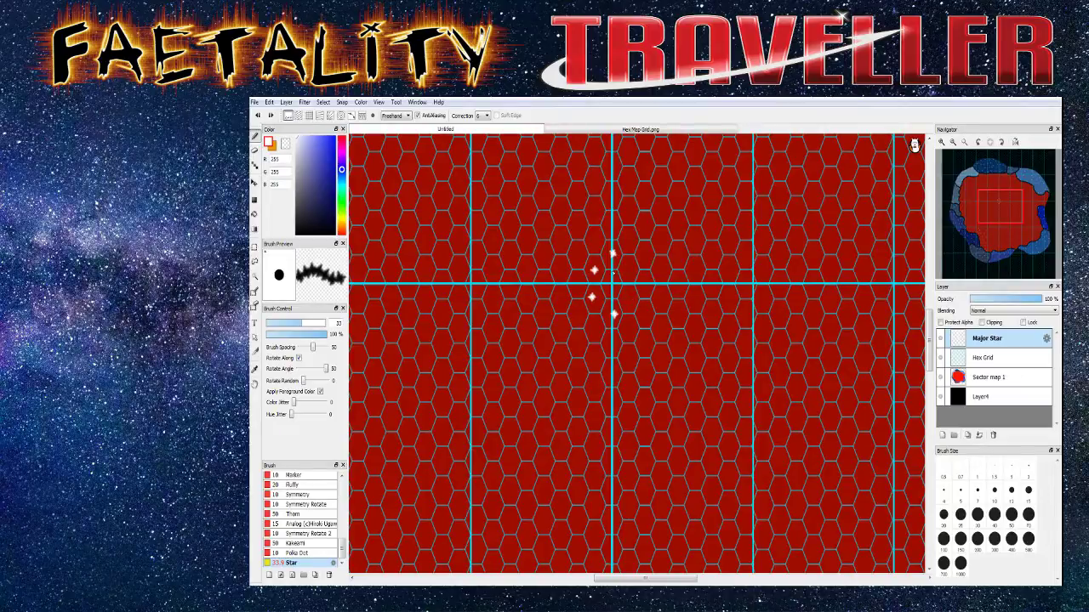
# Undo the partial ring and place a loose cluster of major stars on and around the same thick grid-line intersection
pyautogui.hotkey('ctrl', 'z')
pyautogui.hotkey('ctrl', 'z')
pyautogui.click(623, 245)
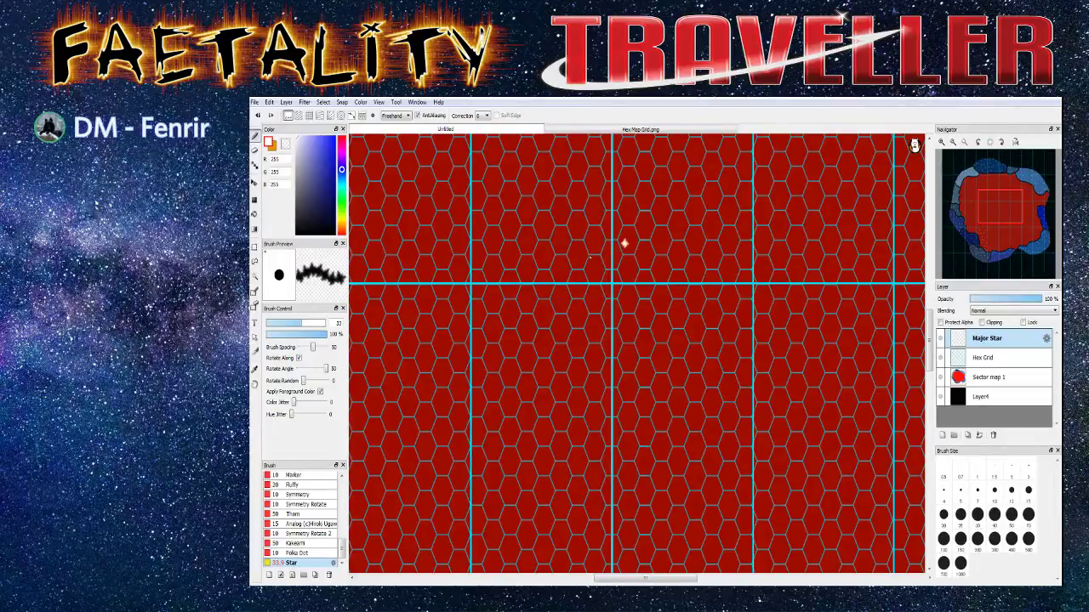
pyautogui.click(593, 245)
pyautogui.click(592, 295)
pyautogui.click(627, 327)
pyautogui.click(645, 286)
pyautogui.scroll(5, 612, 283)
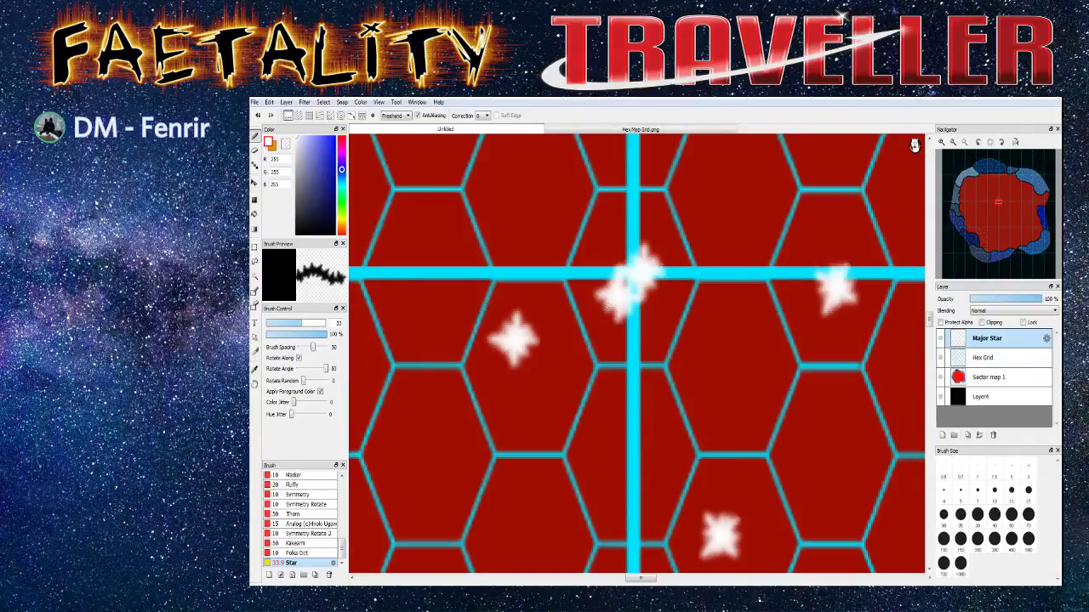
pyautogui.scroll(-5, 608, 306)
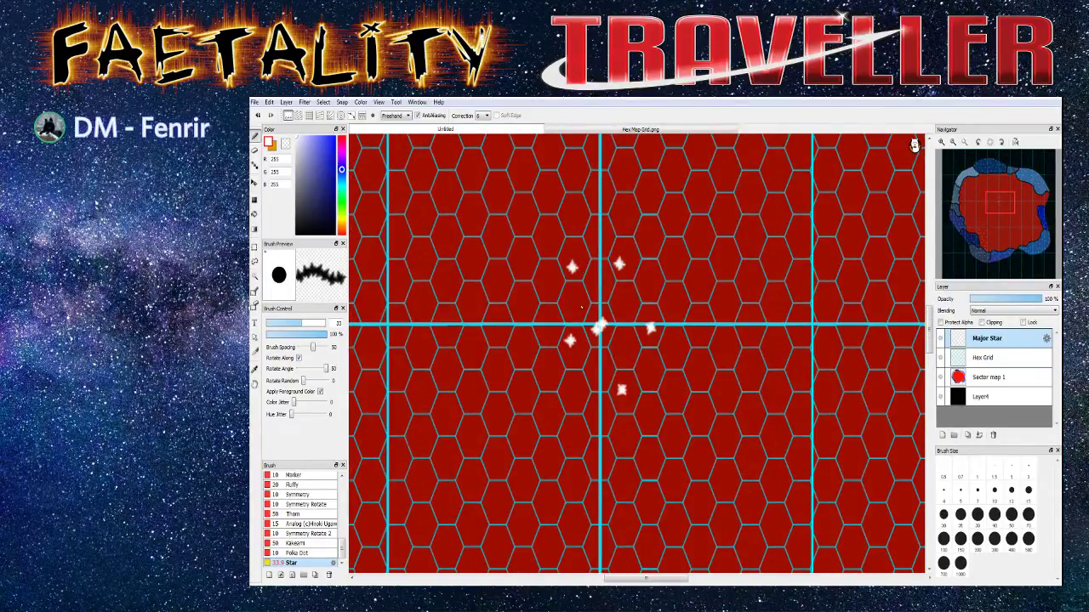
# View the whole sector map to check how the major stars are distributed
pyautogui.scroll(-3, 598, 308)
pyautogui.scroll(-1, 599, 309)
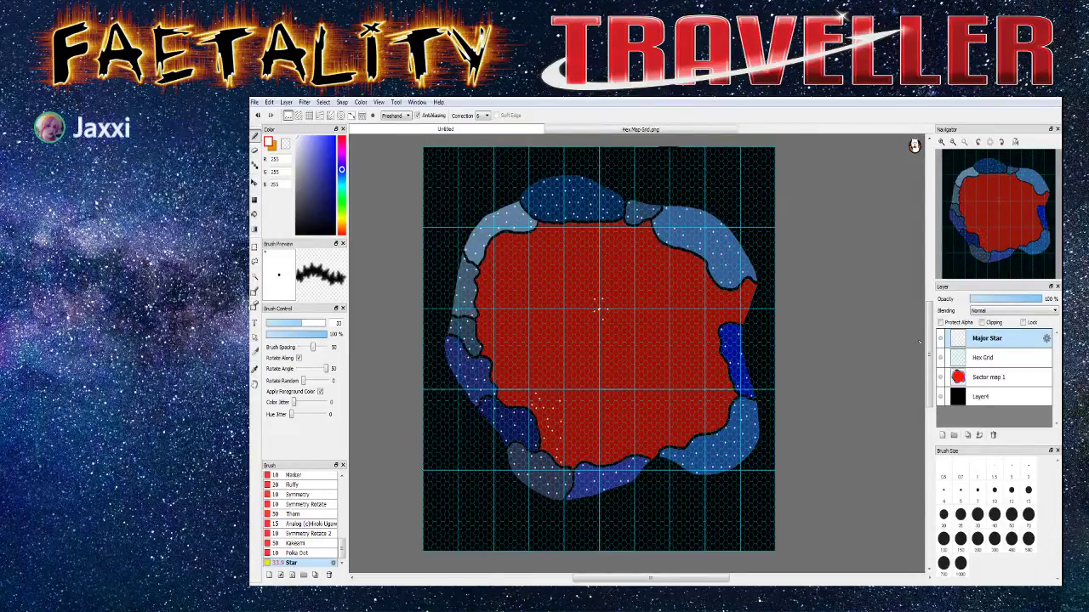
pyautogui.scroll(3, 922, 344)
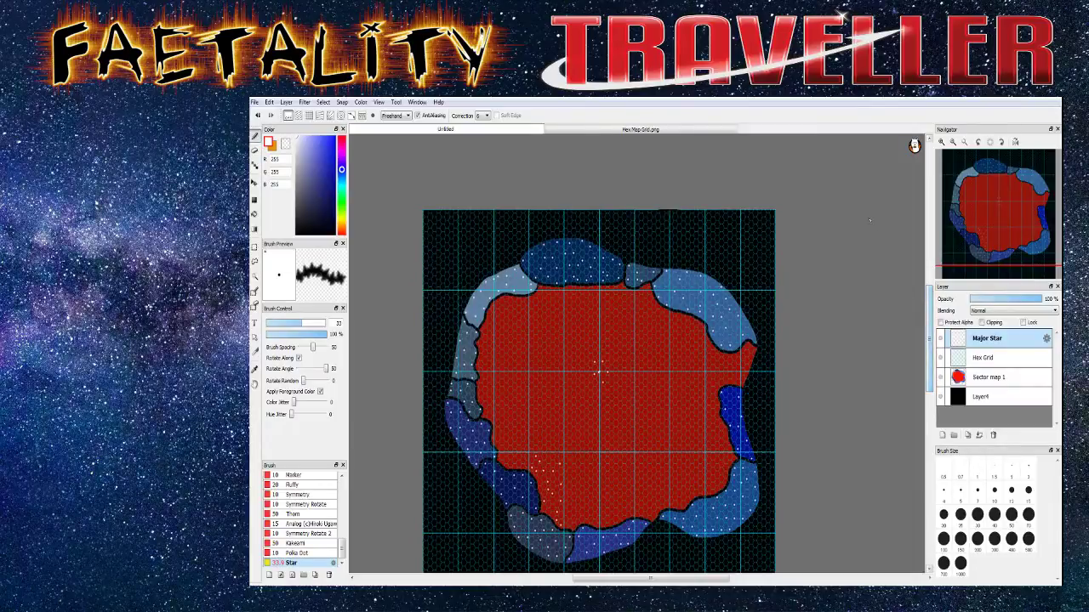
pyautogui.scroll(-2, 927, 321)
pyautogui.scroll(1, 927, 321)
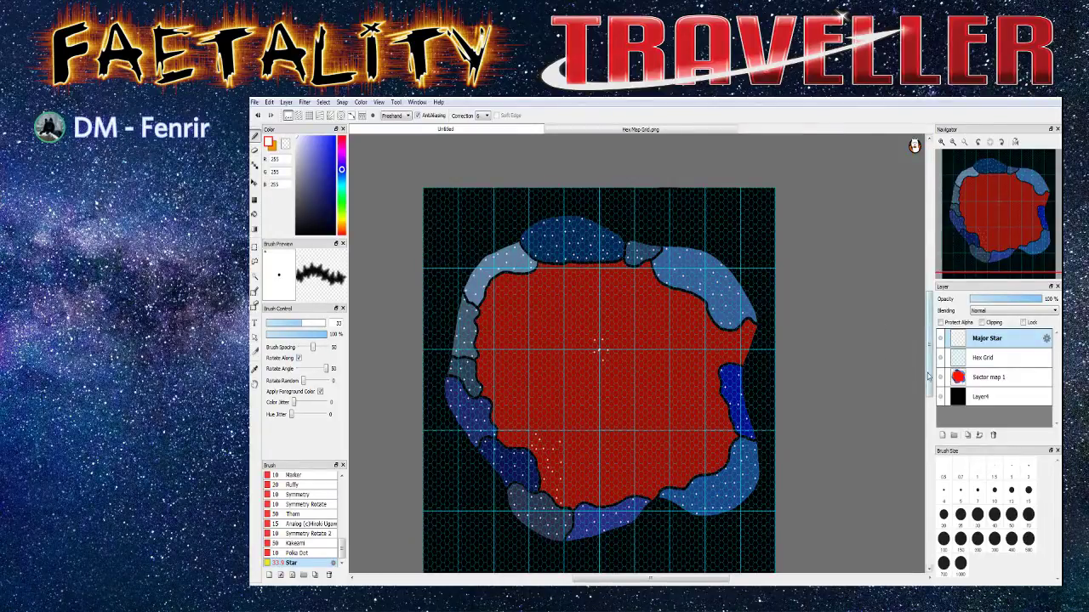
pyautogui.scroll(-3, 929, 387)
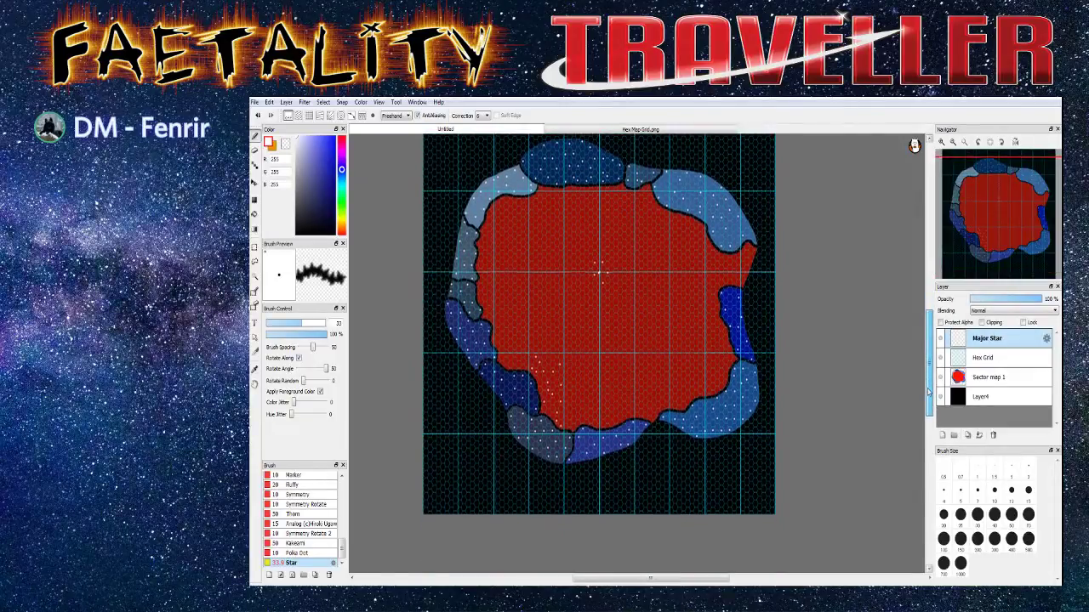
pyautogui.scroll(1, 928, 394)
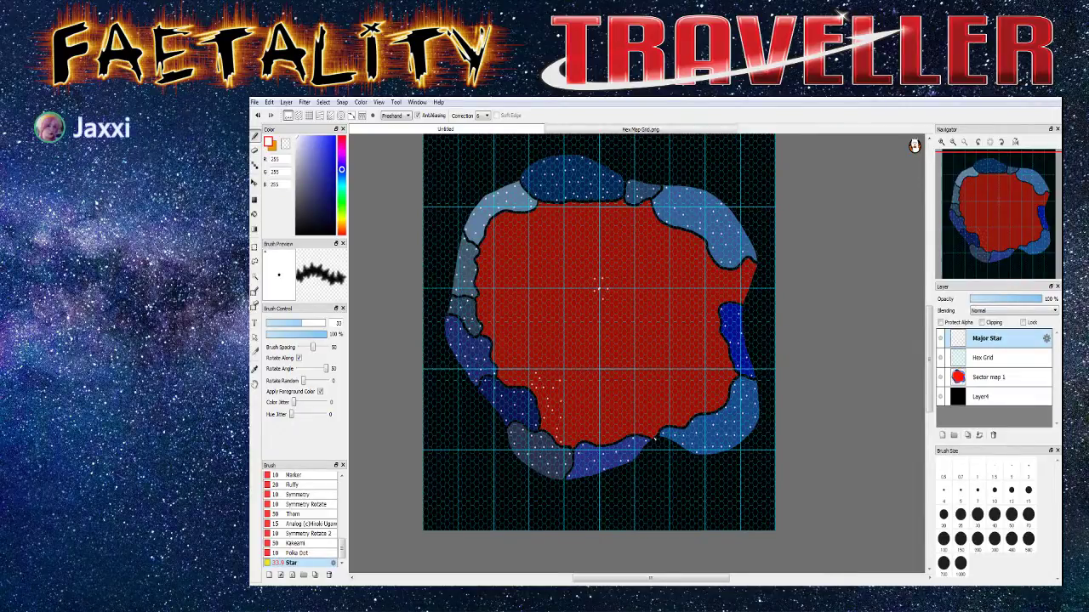
pyautogui.moveTo(693, 430); pyautogui.dragTo(678, 440)
pyautogui.hotkey('ctrl', 'z')
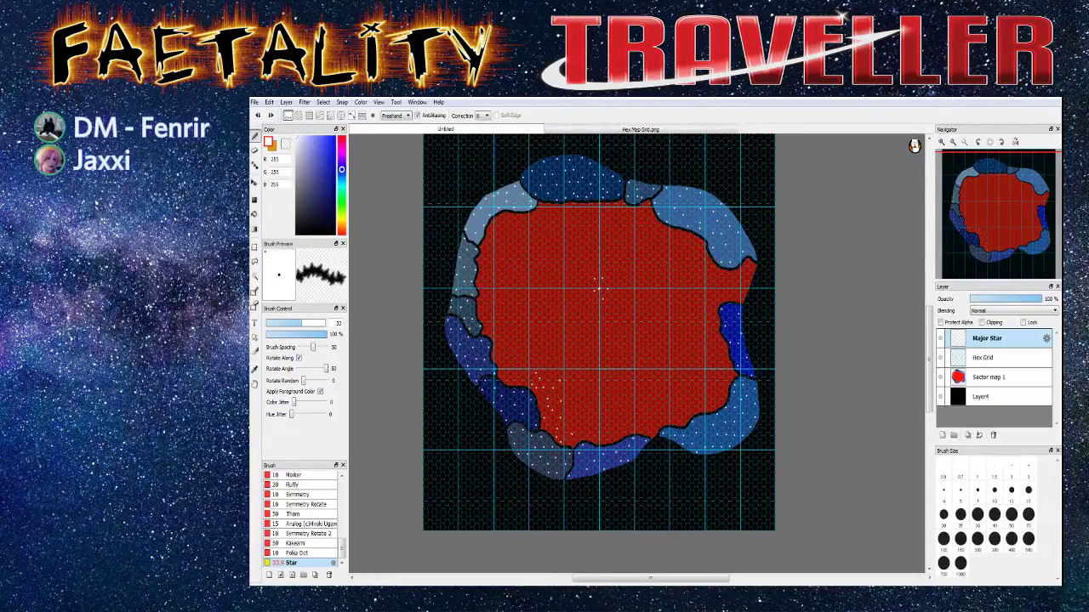
# Scatter major stars in the southern red region, in the lower half of the grid block above the slate and indigo border junction
pyautogui.scroll(4, 568, 433)
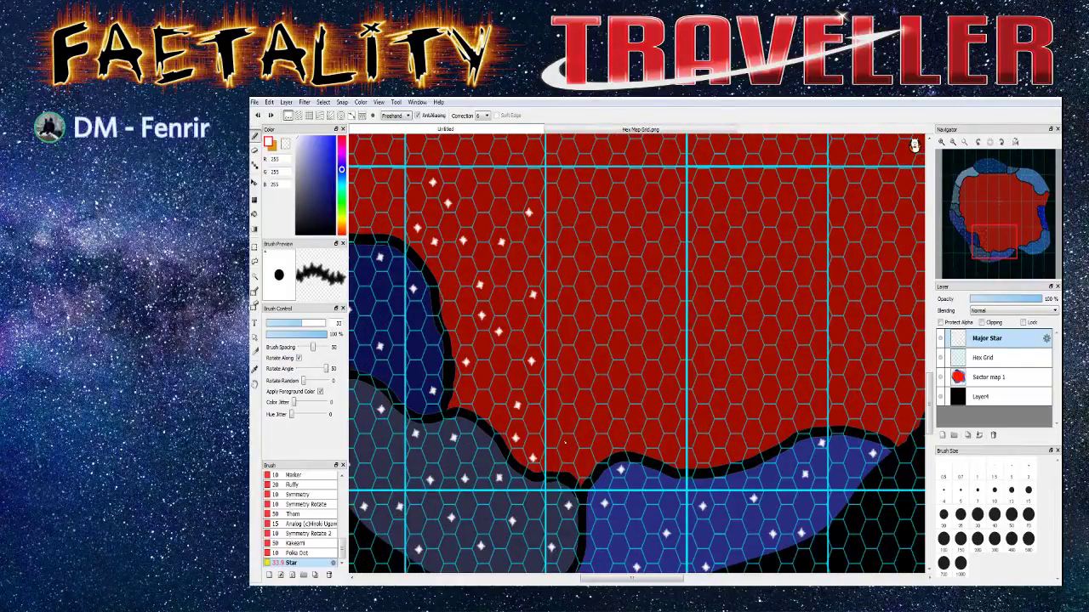
pyautogui.click(566, 449)
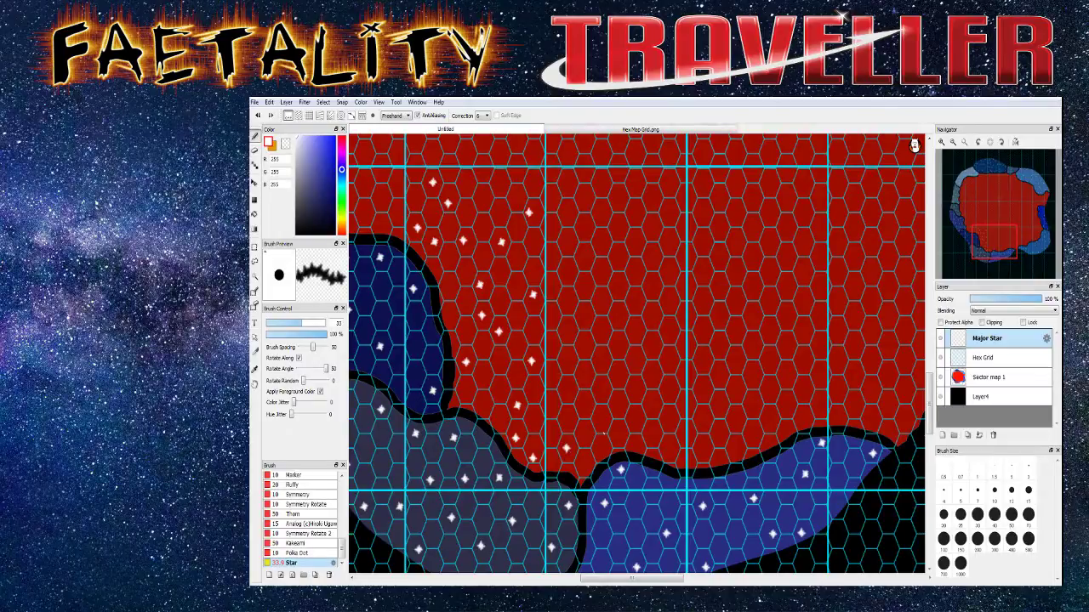
pyautogui.click(637, 448)
pyautogui.click(669, 419)
pyautogui.click(667, 386)
pyautogui.click(620, 375)
pyautogui.click(568, 388)
pyautogui.click(582, 345)
pyautogui.click(636, 331)
pyautogui.click(615, 319)
pyautogui.click(669, 300)
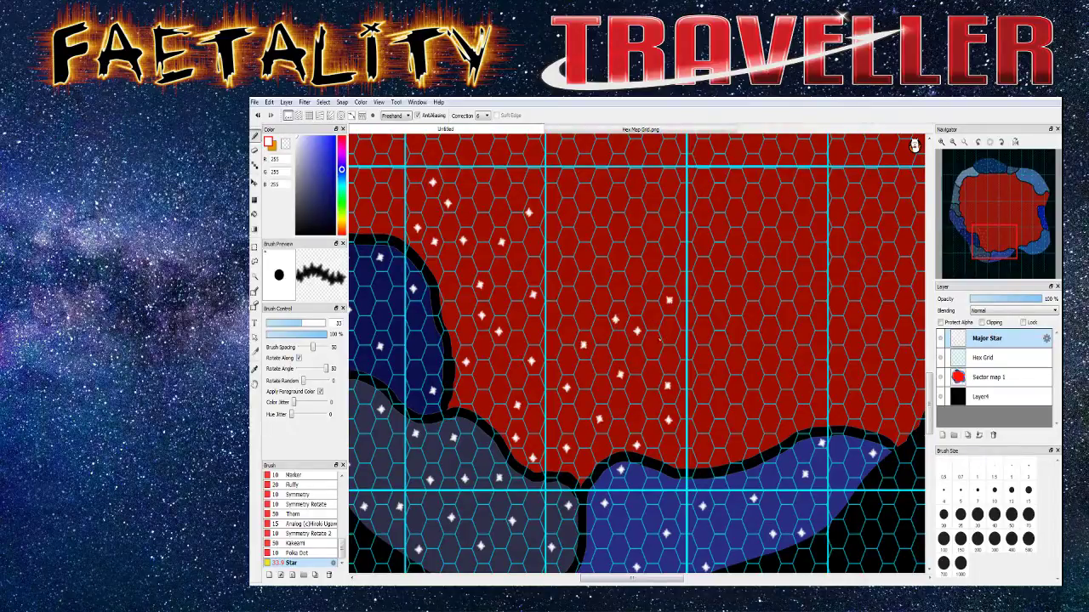
# Continue scattering major stars up through the rest of that grid block to its northern thick grid line
pyautogui.click(552, 403)
pyautogui.click(600, 272)
pyautogui.click(635, 240)
pyautogui.click(650, 257)
pyautogui.click(669, 209)
pyautogui.click(648, 178)
pyautogui.hotkey('ctrl', 'z')
pyautogui.click(653, 168)
pyautogui.click(619, 199)
pyautogui.click(583, 195)
pyautogui.click(565, 215)
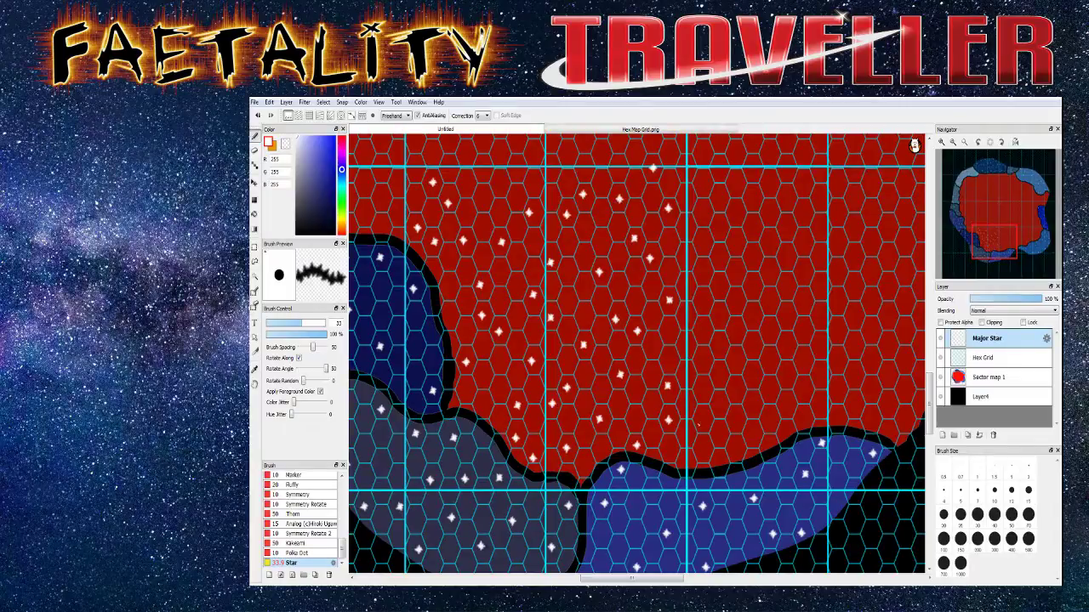
# Add major stars to the next grid block east, along the indigo region's border and through the block's lower half
pyautogui.click(704, 448)
pyautogui.click(716, 433)
pyautogui.click(752, 432)
pyautogui.click(786, 427)
pyautogui.click(821, 404)
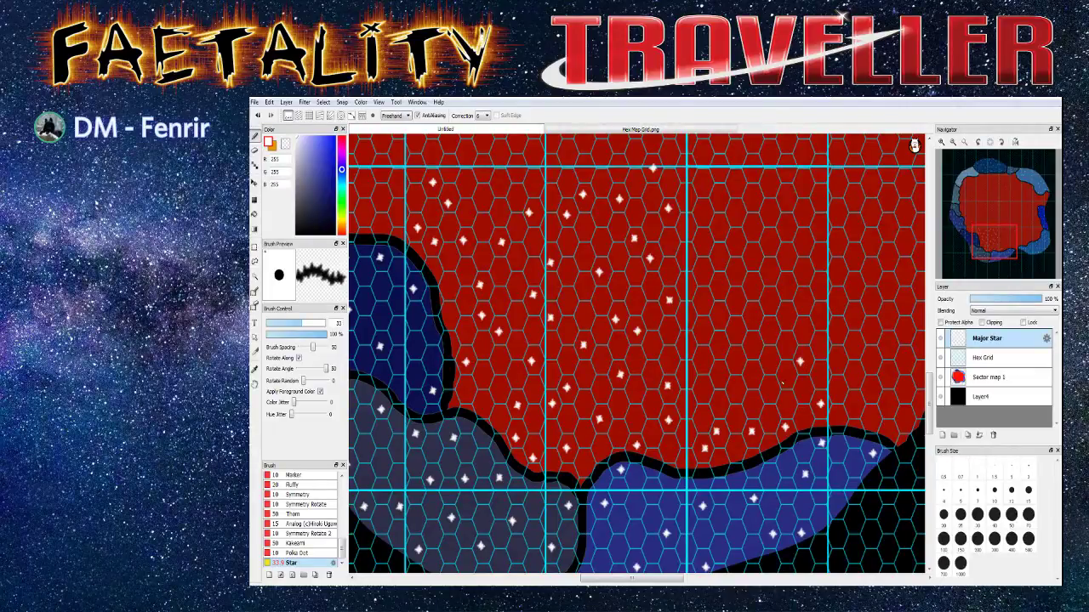
pyautogui.click(754, 378)
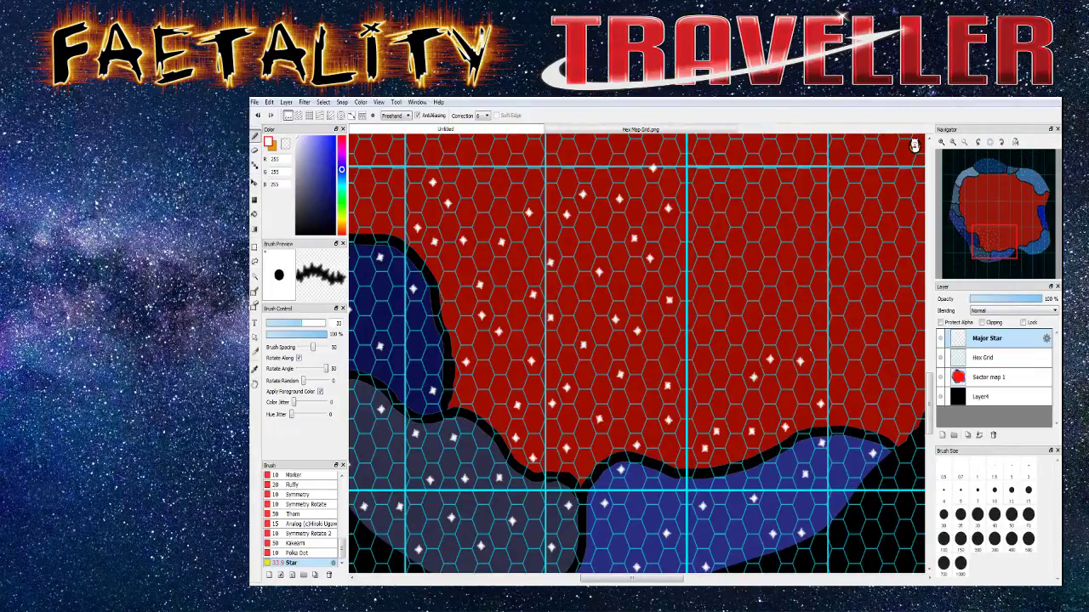
pyautogui.click(787, 314)
pyautogui.click(704, 331)
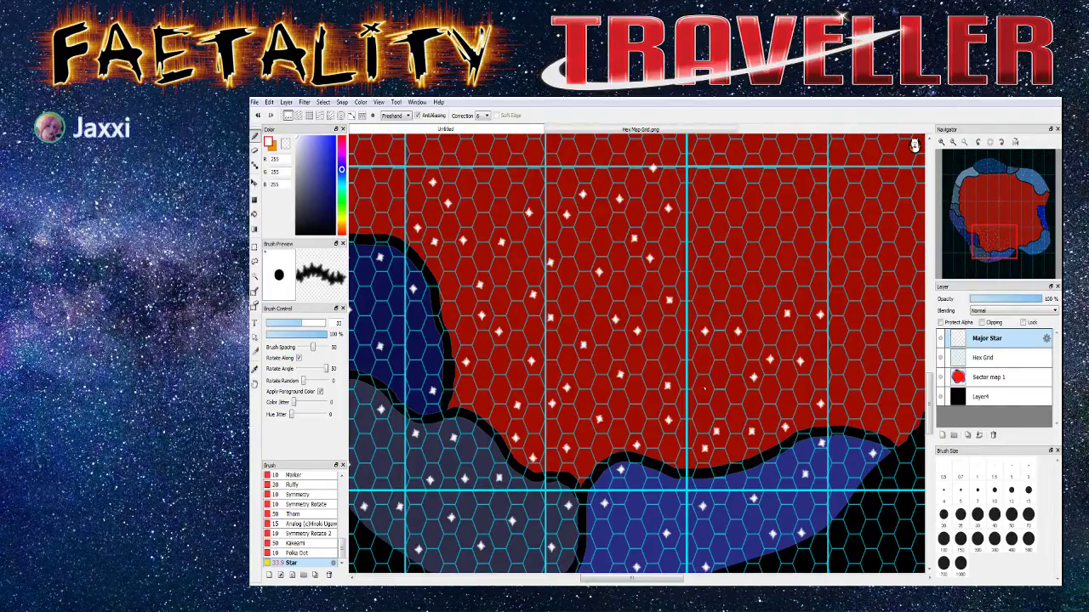
# Scatter major stars across the upper half of the red grid block north of the indigo region
pyautogui.click(723, 291)
pyautogui.click(754, 257)
pyautogui.click(771, 274)
pyautogui.click(802, 243)
pyautogui.click(819, 223)
pyautogui.click(736, 214)
pyautogui.click(702, 187)
pyautogui.click(755, 199)
pyautogui.click(802, 184)
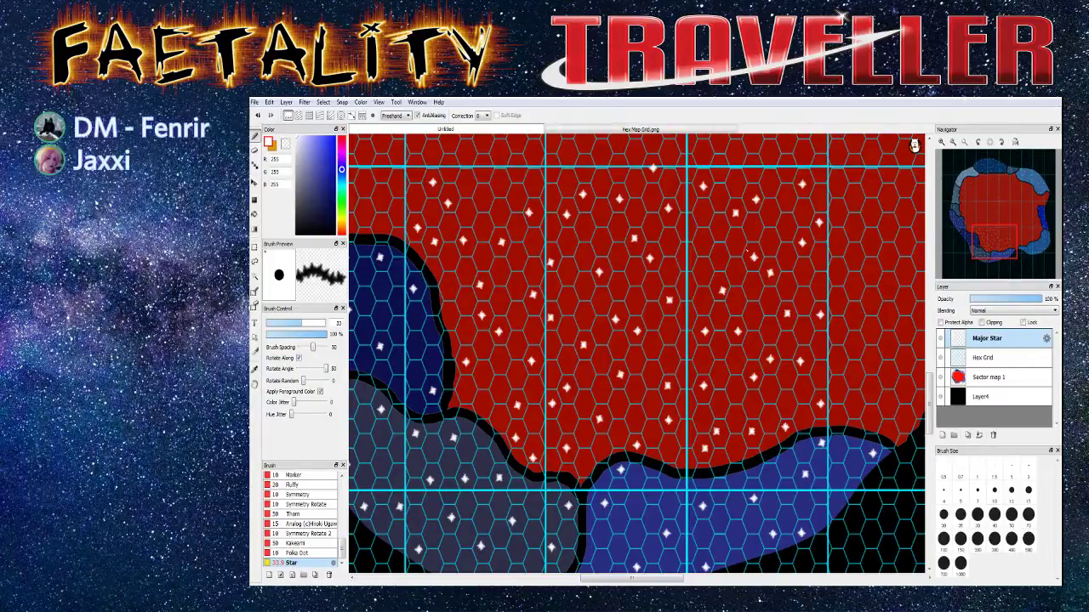
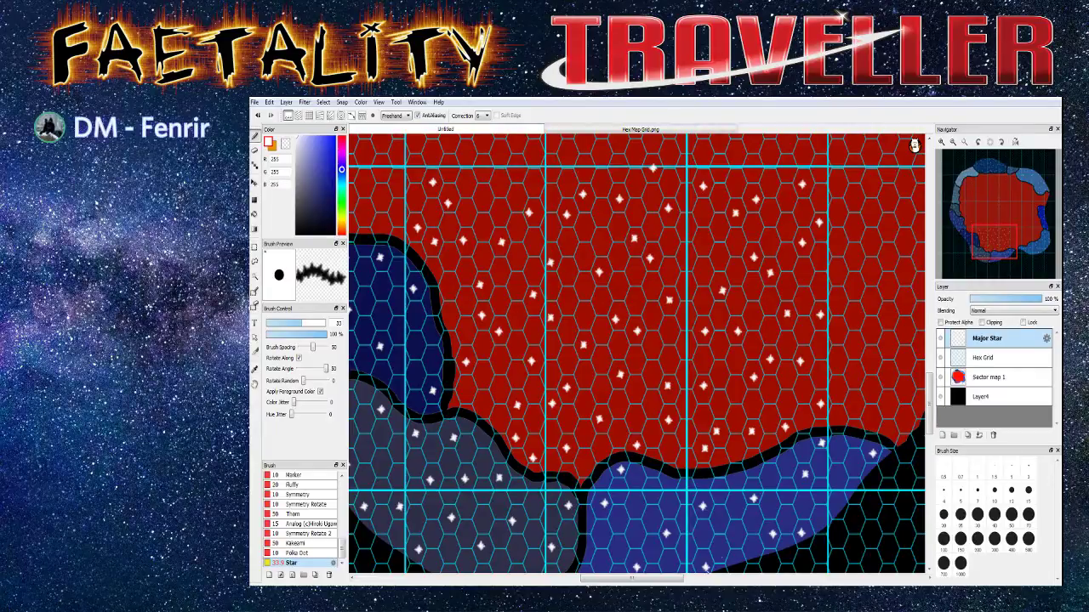
# Scatter major stars in the lower half of the red grid block above the gap between the indigo and southeastern blue regions
pyautogui.moveTo(652, 580); pyautogui.dragTo(713, 580)
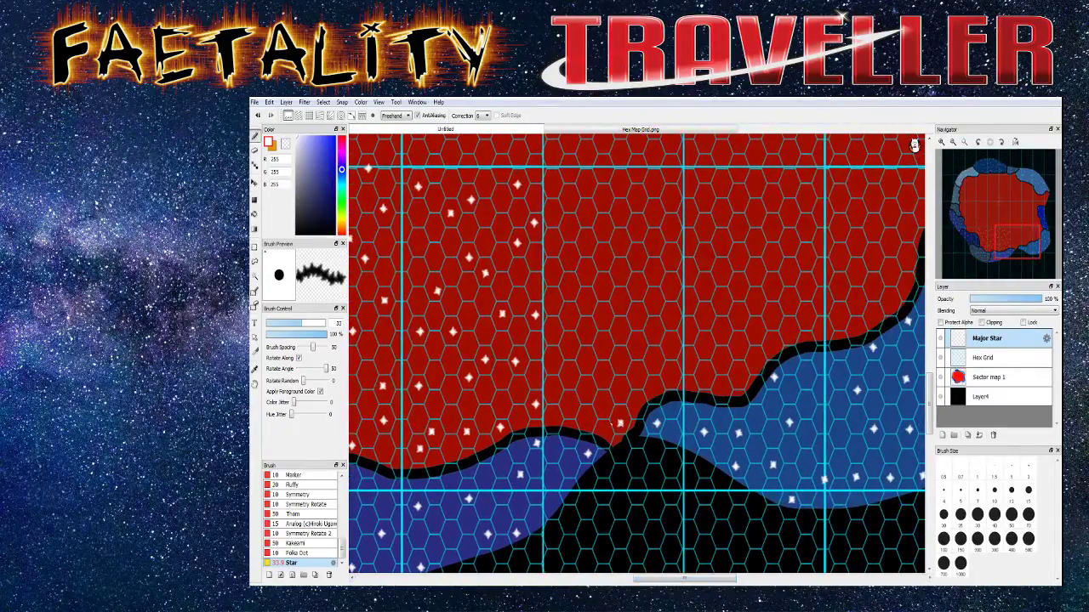
pyautogui.click(554, 362)
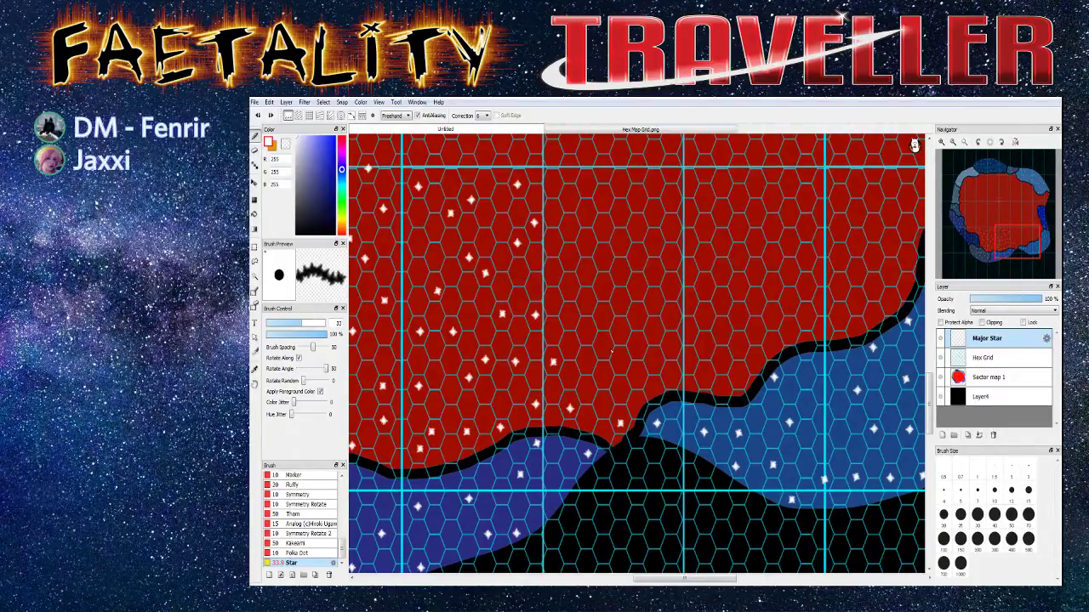
pyautogui.click(586, 362)
pyautogui.click(671, 374)
pyautogui.click(654, 332)
pyautogui.click(669, 287)
pyautogui.click(654, 244)
pyautogui.click(637, 285)
pyautogui.click(636, 262)
pyautogui.click(601, 287)
pyautogui.click(586, 300)
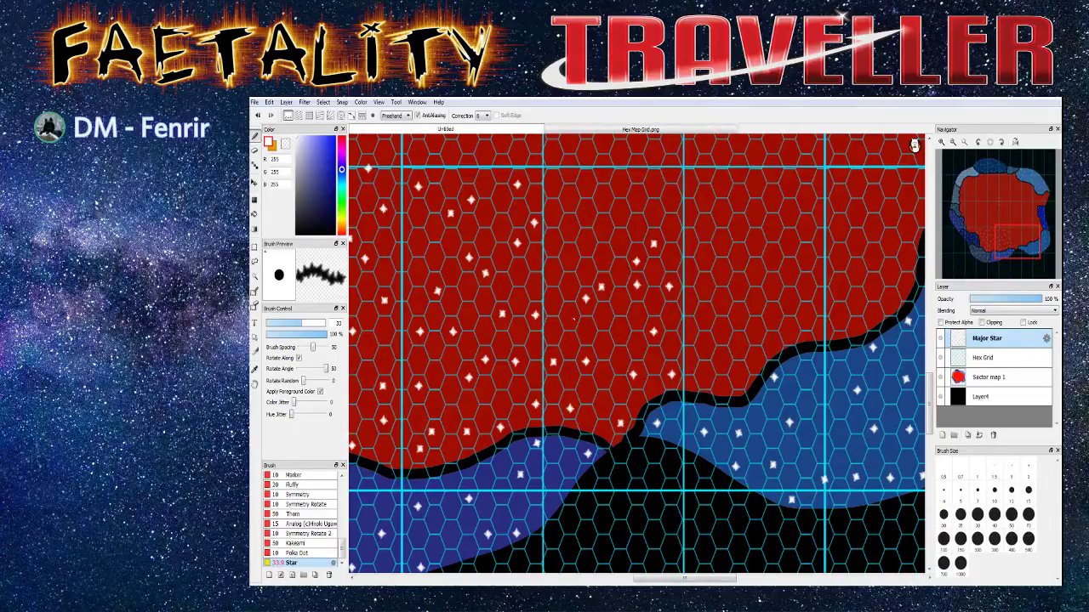
# Fill the upper half of the grid block above that gap with scattered major stars
pyautogui.click(603, 230)
pyautogui.click(616, 186)
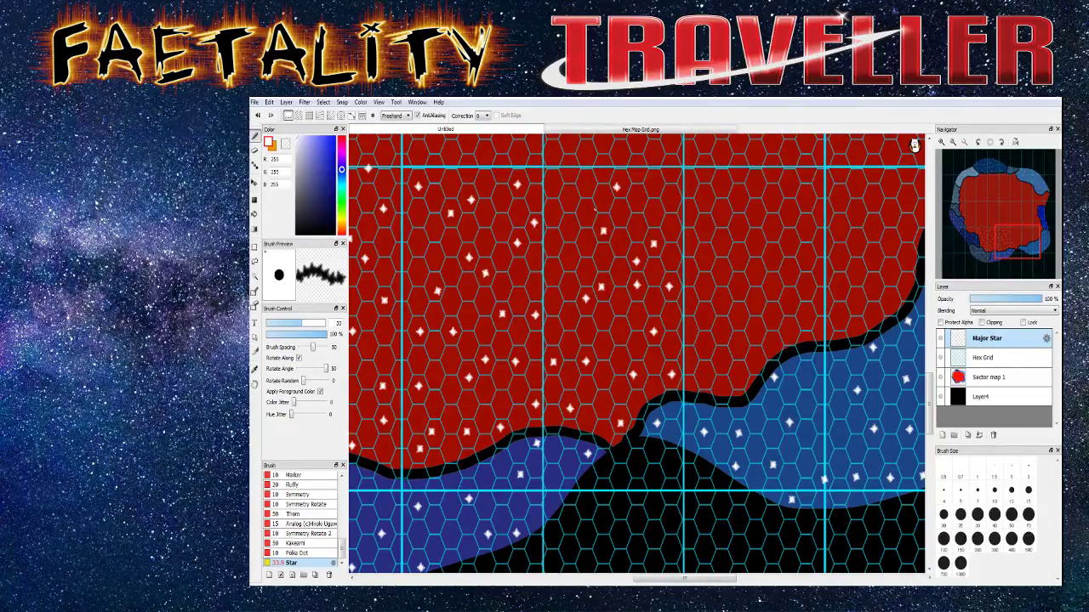
pyautogui.click(553, 270)
pyautogui.click(672, 175)
# Place major stars in the next red grid block east, mainly close to the southeastern blue region's black border
pyautogui.click(721, 296)
pyautogui.click(702, 259)
pyautogui.click(738, 287)
pyautogui.click(720, 360)
pyautogui.click(738, 376)
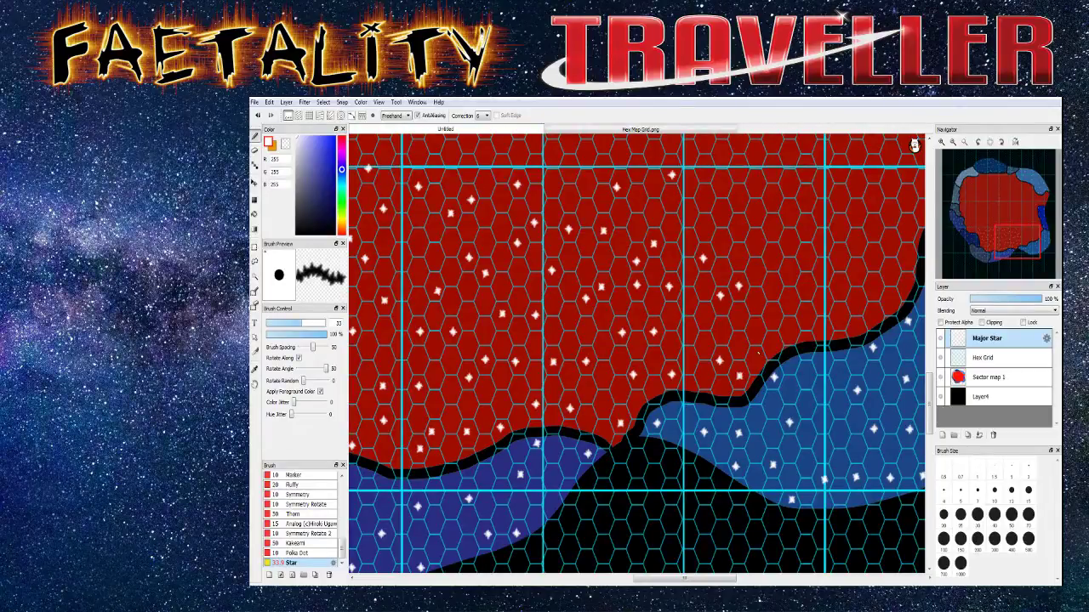
pyautogui.click(705, 374)
pyautogui.click(785, 330)
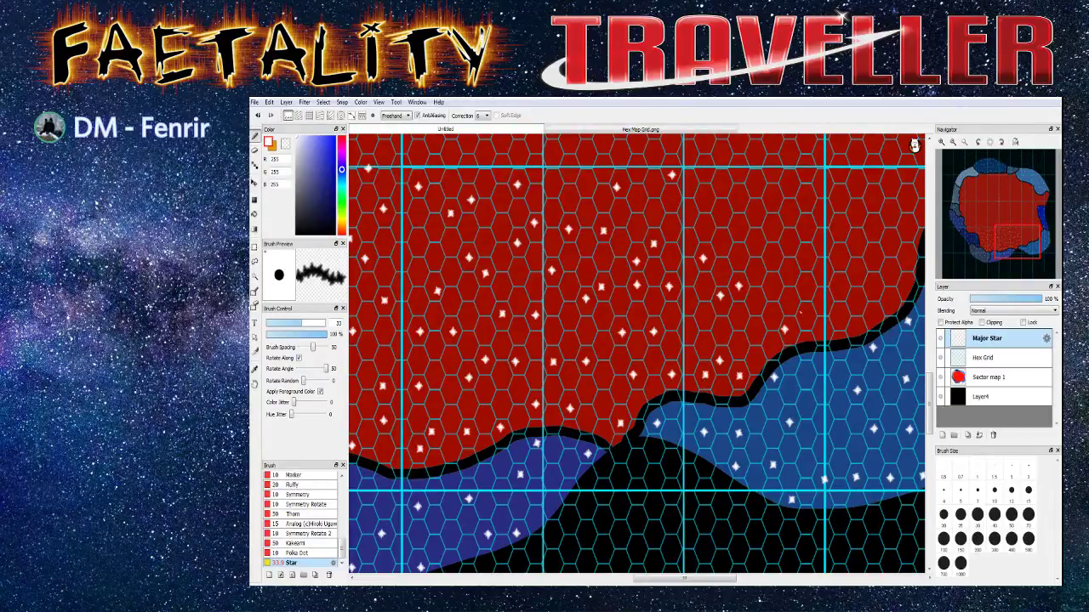
# Scatter more major stars through the eastern and upper parts of the red grid block northwest of the southeastern blue region
pyautogui.click(808, 314)
pyautogui.click(787, 298)
pyautogui.click(787, 245)
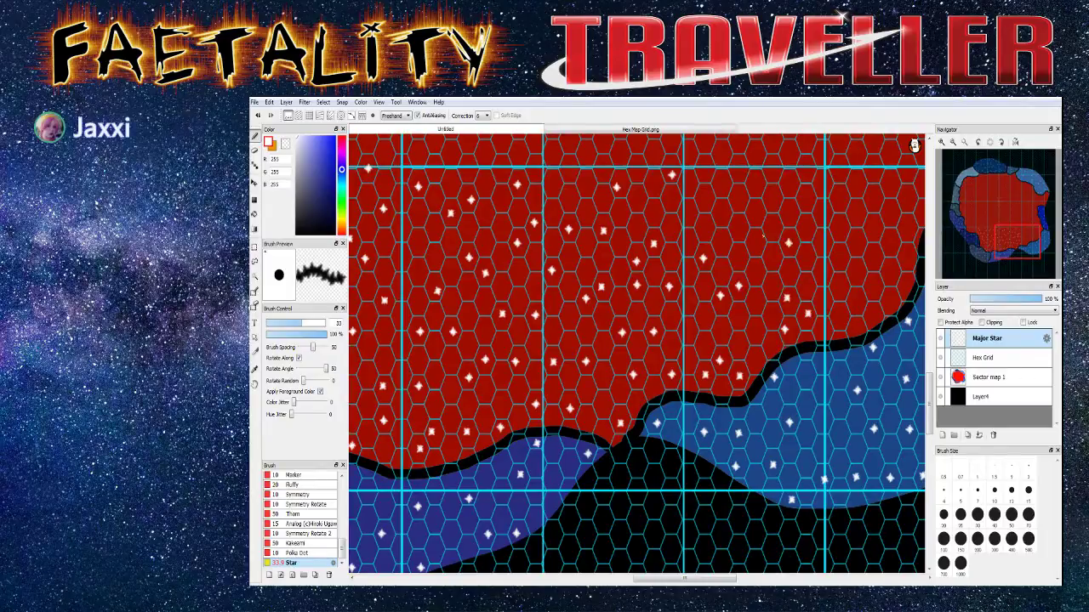
pyautogui.click(774, 228)
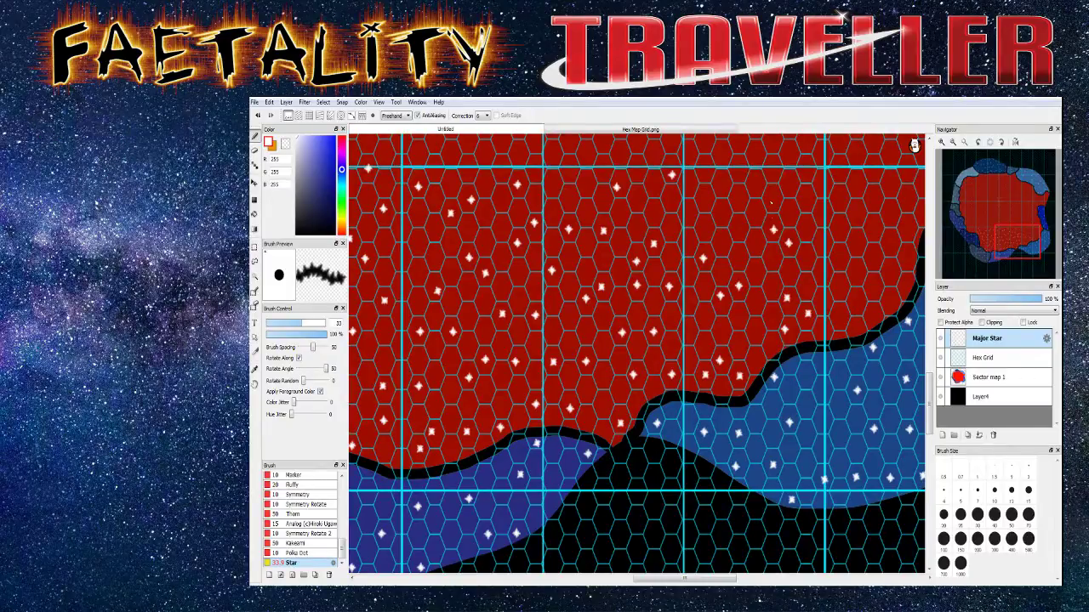
pyautogui.click(771, 172)
pyautogui.click(739, 198)
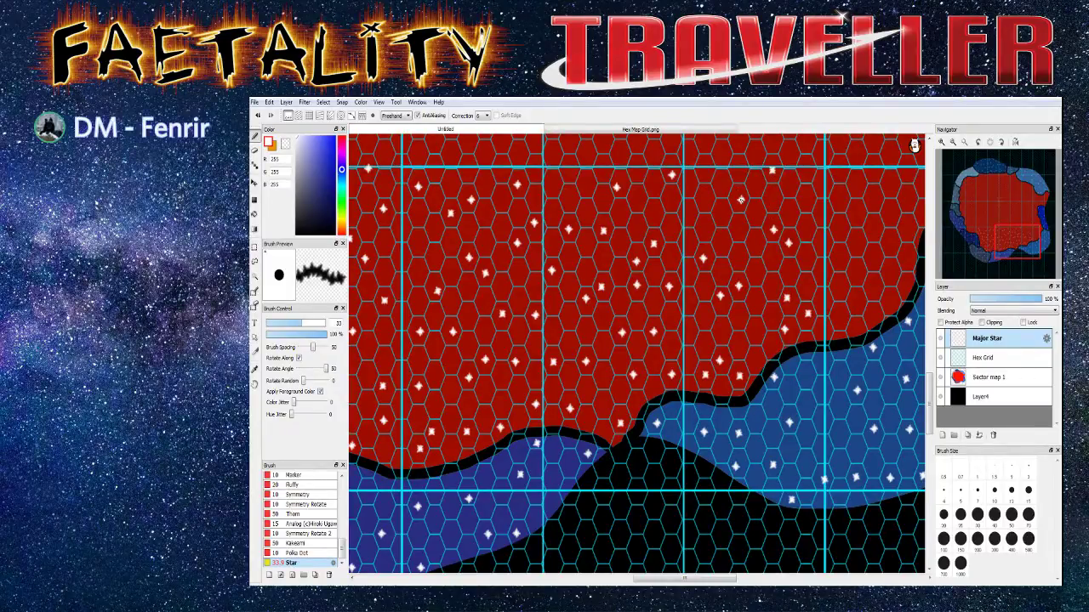
pyautogui.click(823, 180)
pyautogui.click(757, 330)
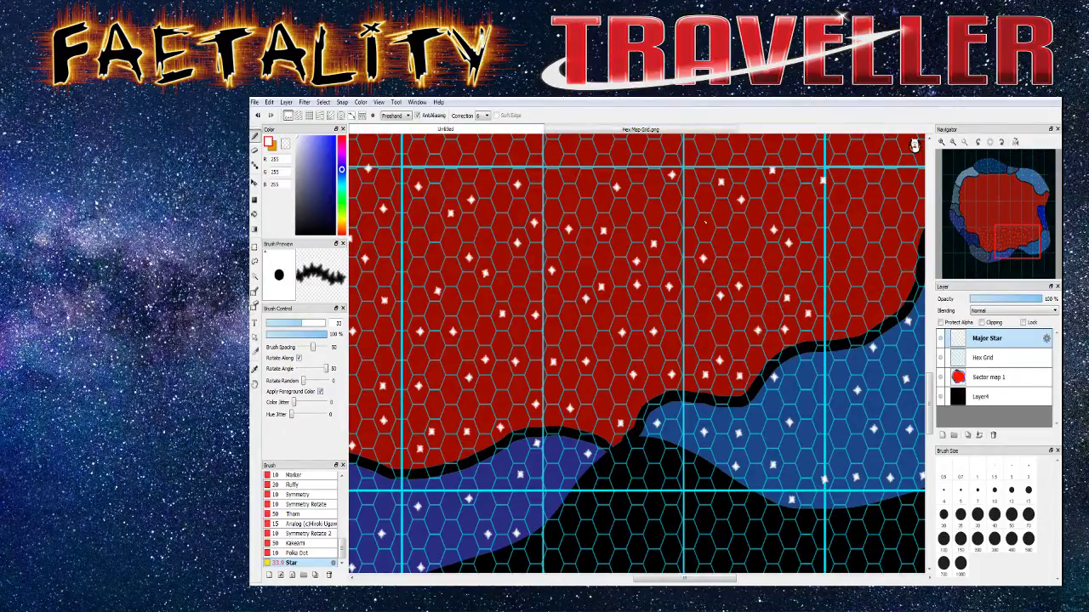
# Place major stars in the red region's far southeastern corner, along the inner edge of the blue border
pyautogui.click(839, 316)
pyautogui.click(874, 283)
pyautogui.click(871, 314)
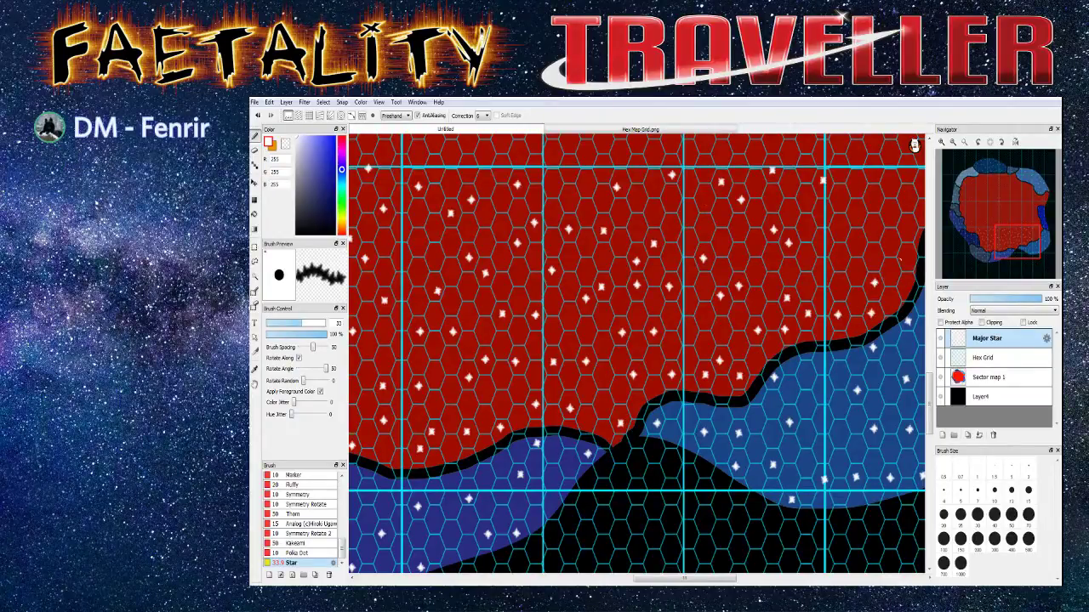
pyautogui.click(903, 202)
# Scatter major stars along the strip of red region just west of the dark blue eastern border region
pyautogui.moveTo(662, 582); pyautogui.dragTo(691, 582)
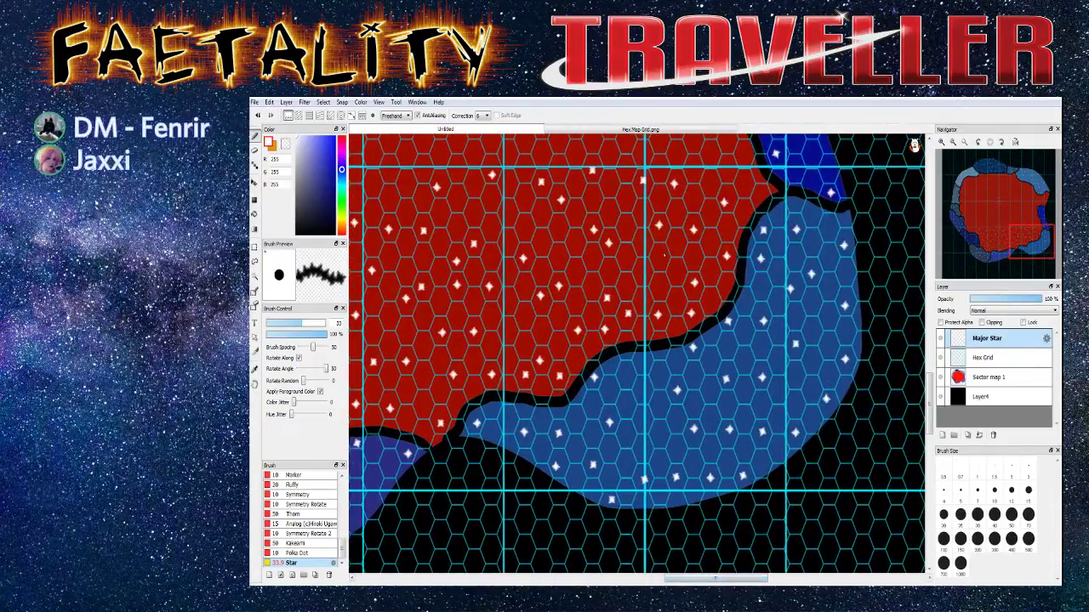
pyautogui.moveTo(931, 408); pyautogui.dragTo(929, 332)
pyautogui.click(747, 475)
pyautogui.click(713, 446)
pyautogui.click(661, 436)
pyautogui.click(676, 455)
pyautogui.click(694, 405)
pyautogui.click(659, 376)
pyautogui.click(696, 321)
pyautogui.click(677, 244)
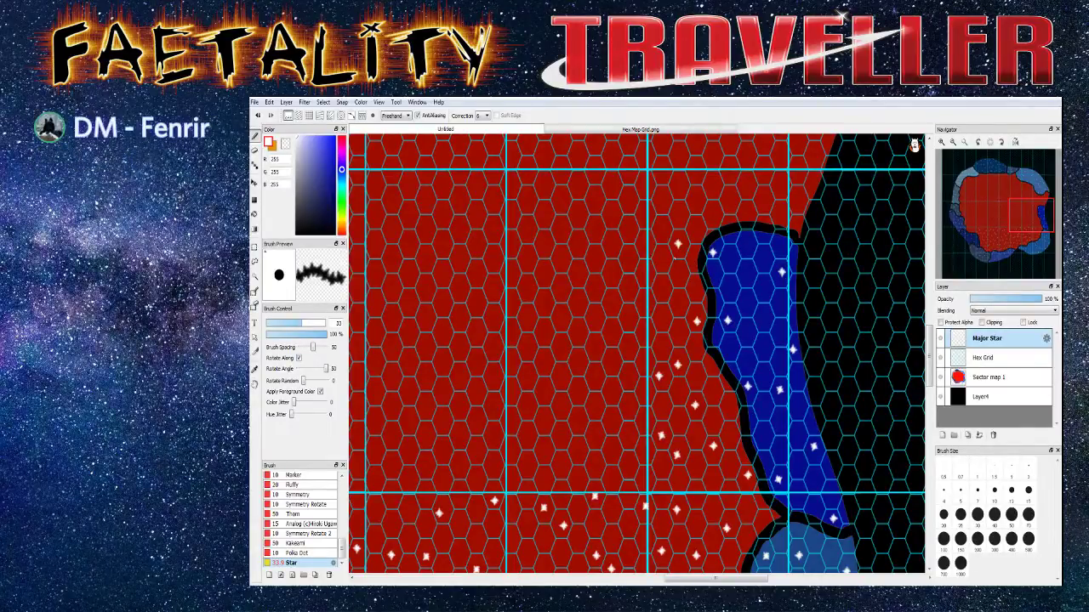
# Place major stars in the red neck between the dark blue eastern region and the lighter blue northeastern region
pyautogui.click(730, 198)
pyautogui.click(799, 204)
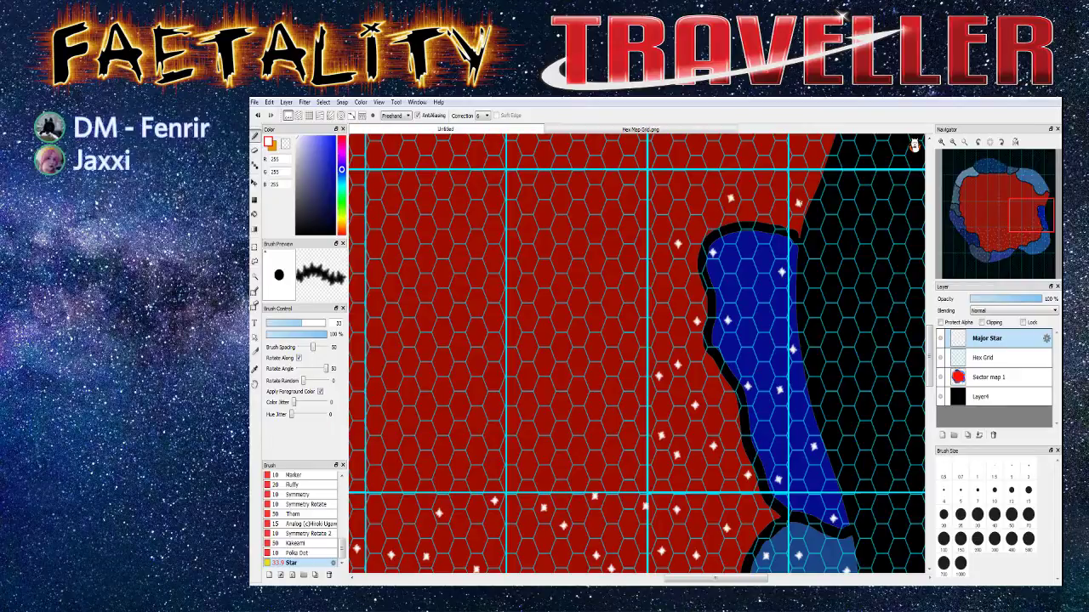
pyautogui.moveTo(931, 374); pyautogui.dragTo(934, 330)
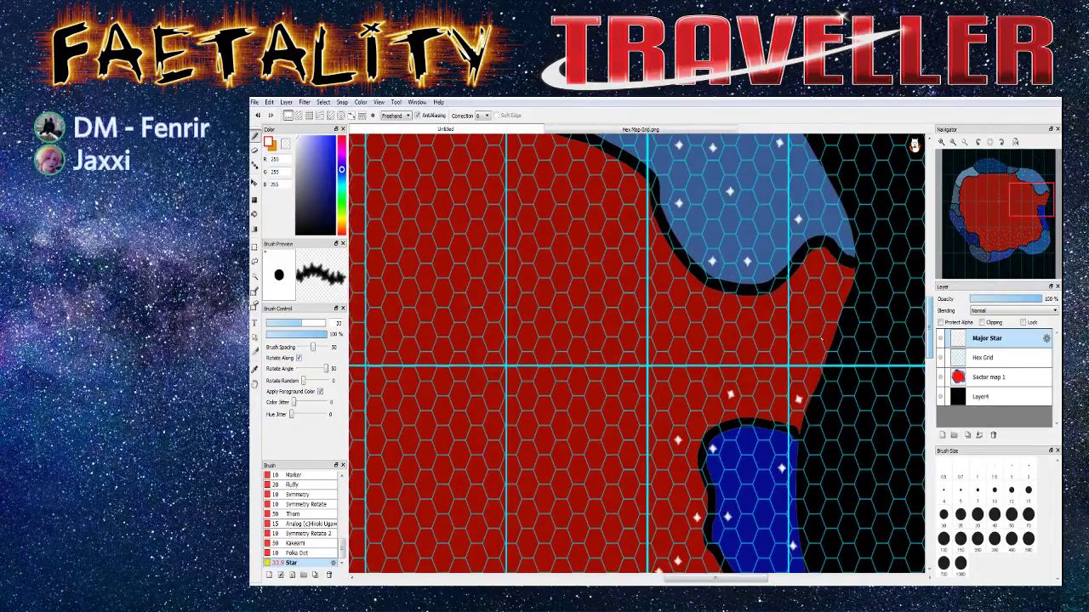
pyautogui.click(796, 279)
pyautogui.click(764, 308)
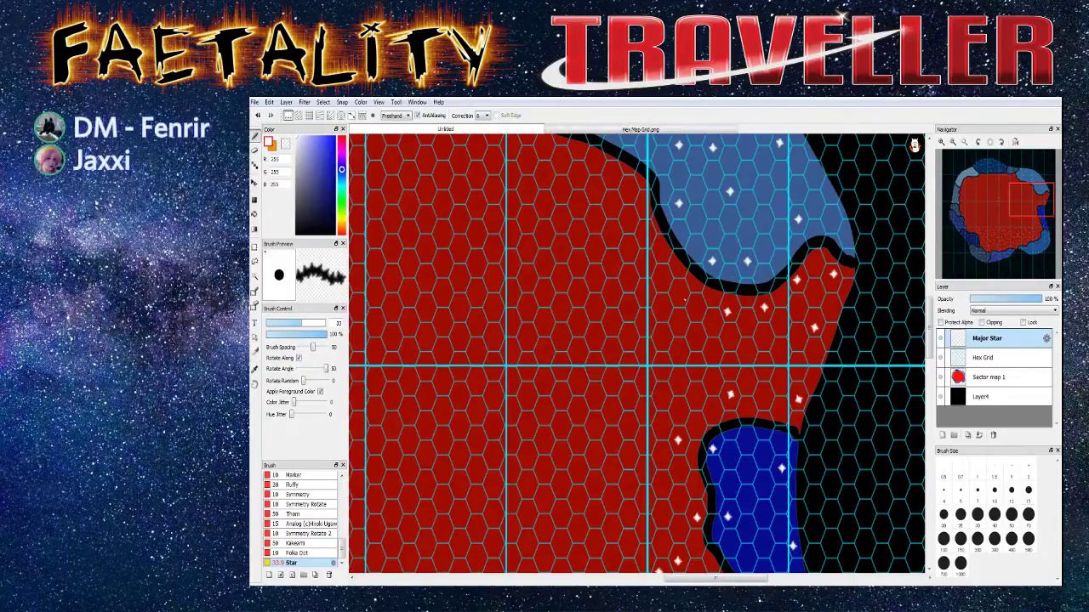
# Add major stars down the western side of the eastern grid blocks, from the northeastern blue border toward the dark blue region
pyautogui.click(657, 248)
pyautogui.click(678, 293)
pyautogui.click(661, 308)
pyautogui.click(663, 367)
pyautogui.click(695, 397)
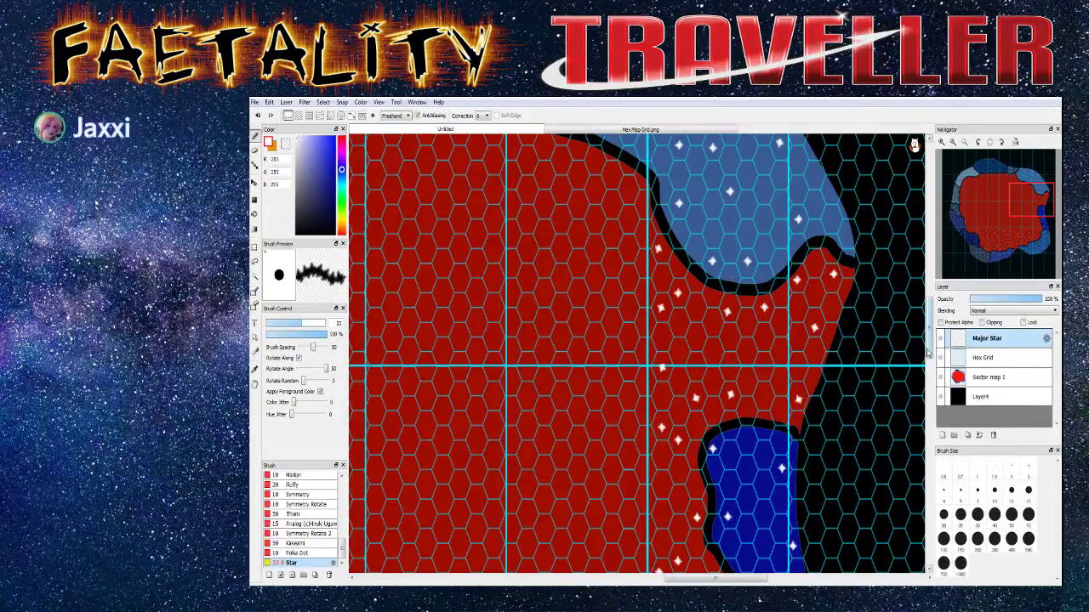
# Place major stars in the northeastern part of the empty grid block just west of the dark blue eastern region's block
pyautogui.scroll(-5, 692, 414)
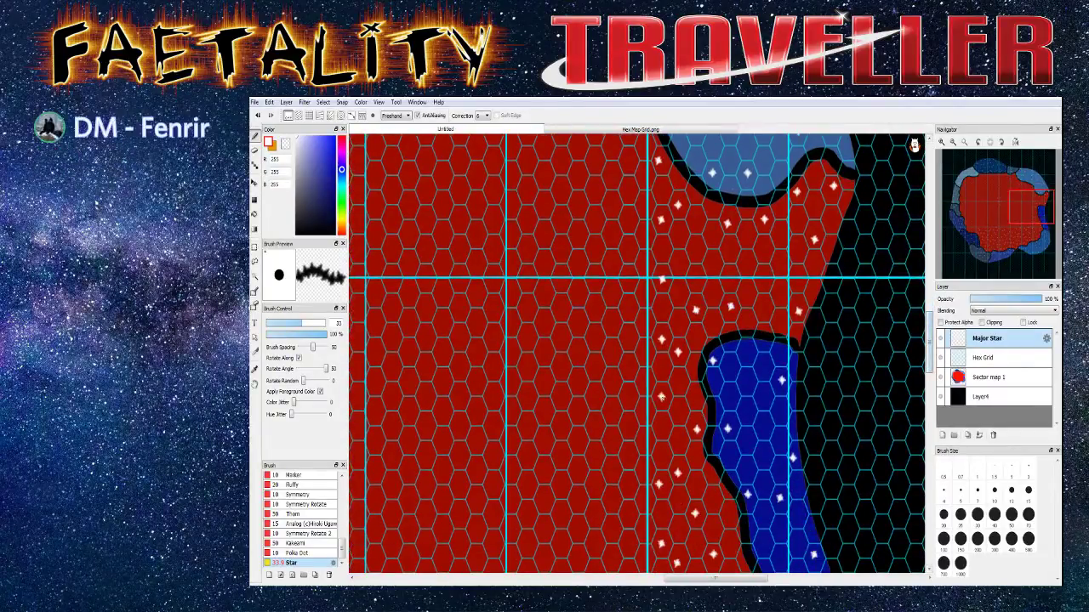
pyautogui.click(631, 306)
pyautogui.click(590, 342)
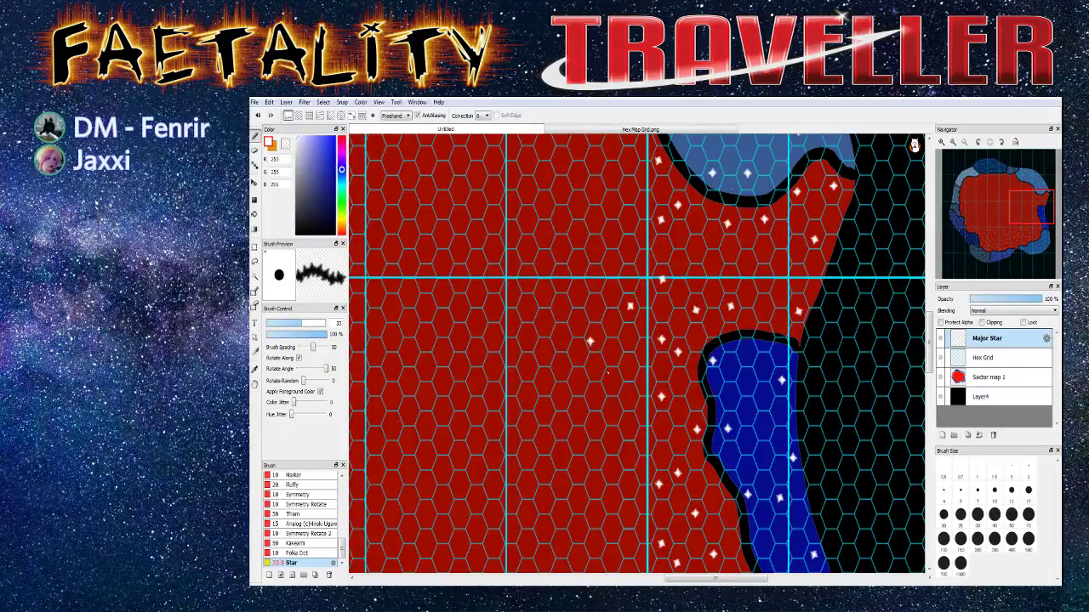
pyautogui.click(630, 365)
pyautogui.click(612, 380)
pyautogui.click(629, 427)
pyautogui.click(612, 439)
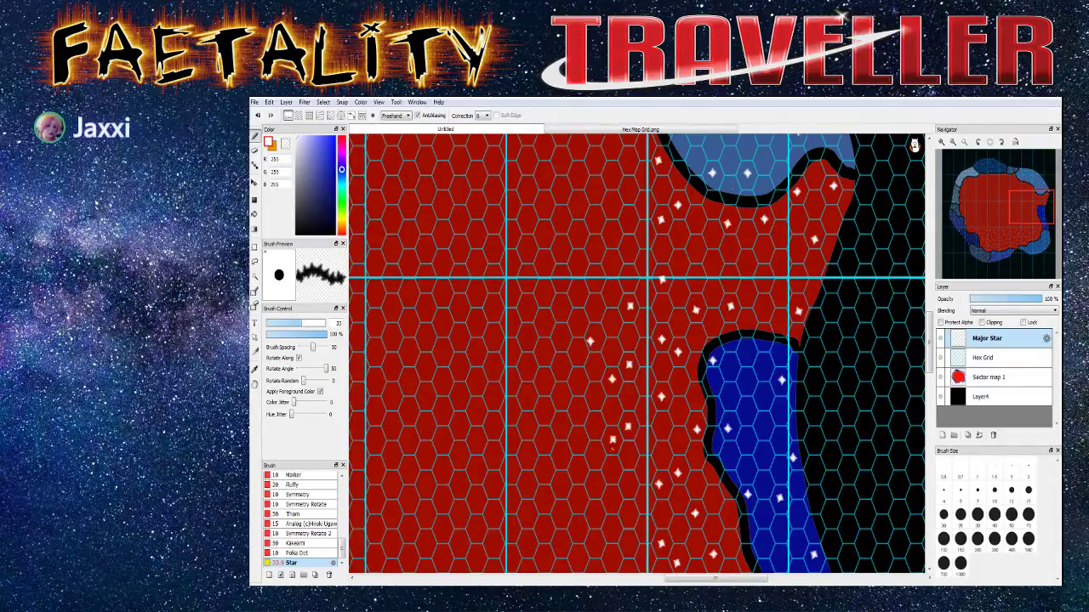
# Continue major stars down that block's southeastern side and across its southern edge, undoing and re-placing the misplaced one
pyautogui.click(588, 422)
pyautogui.hotkey('ctrl', 'z')
pyautogui.click(592, 430)
pyautogui.click(627, 485)
pyautogui.click(628, 516)
pyautogui.scroll(-3, 929, 363)
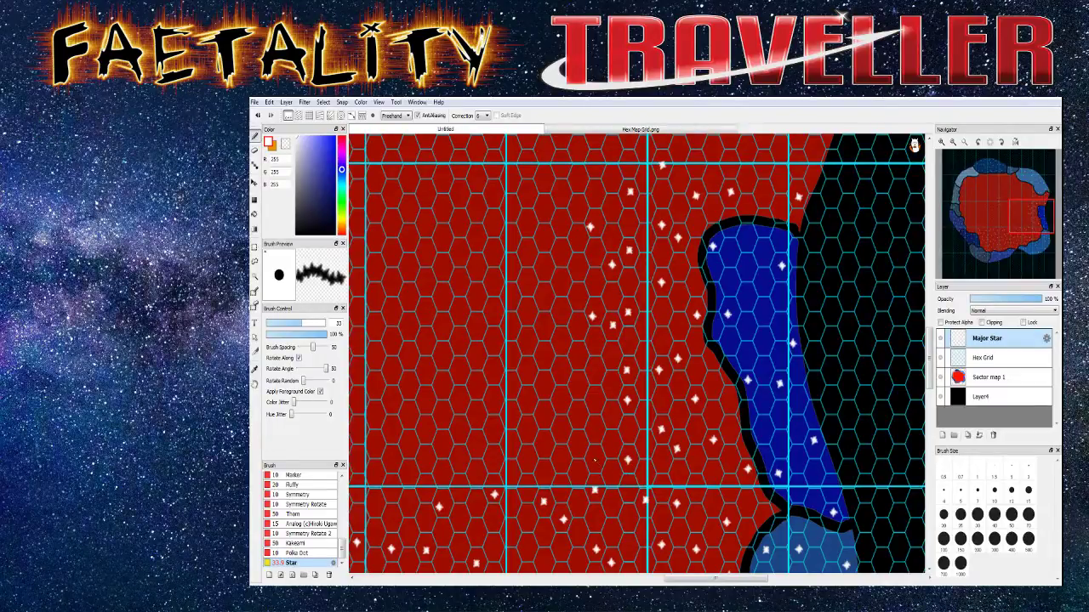
pyautogui.click(594, 432)
pyautogui.click(562, 462)
pyautogui.click(524, 428)
pyautogui.click(545, 414)
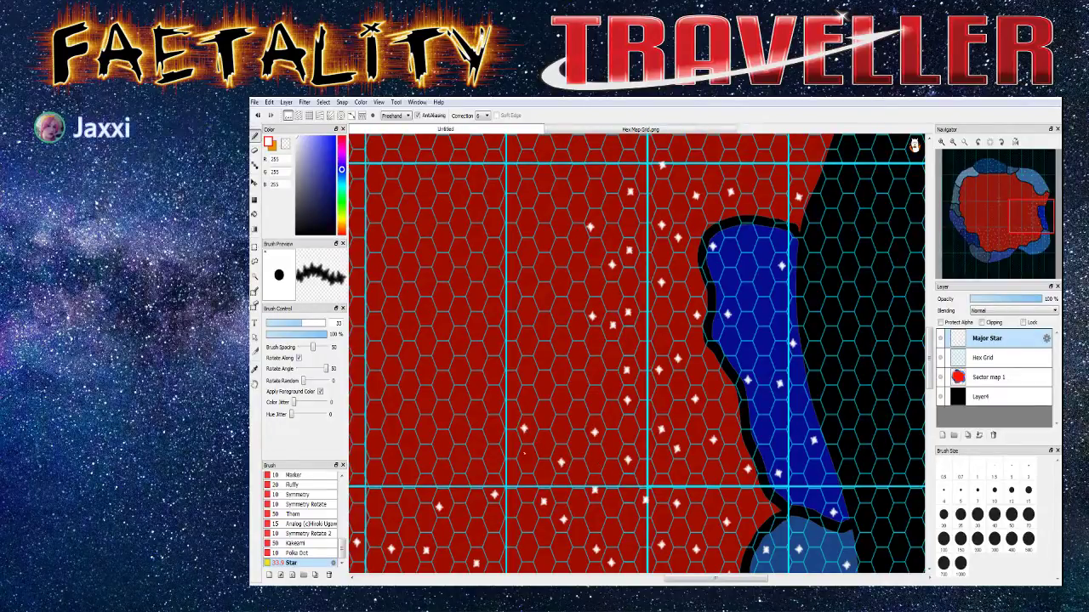
# Scatter major stars up through the centre and western side of the same block, including one just over its western line
pyautogui.click(579, 392)
pyautogui.click(545, 358)
pyautogui.click(542, 331)
pyautogui.click(544, 262)
pyautogui.click(560, 223)
pyautogui.click(512, 210)
pyautogui.click(513, 268)
pyautogui.click(494, 370)
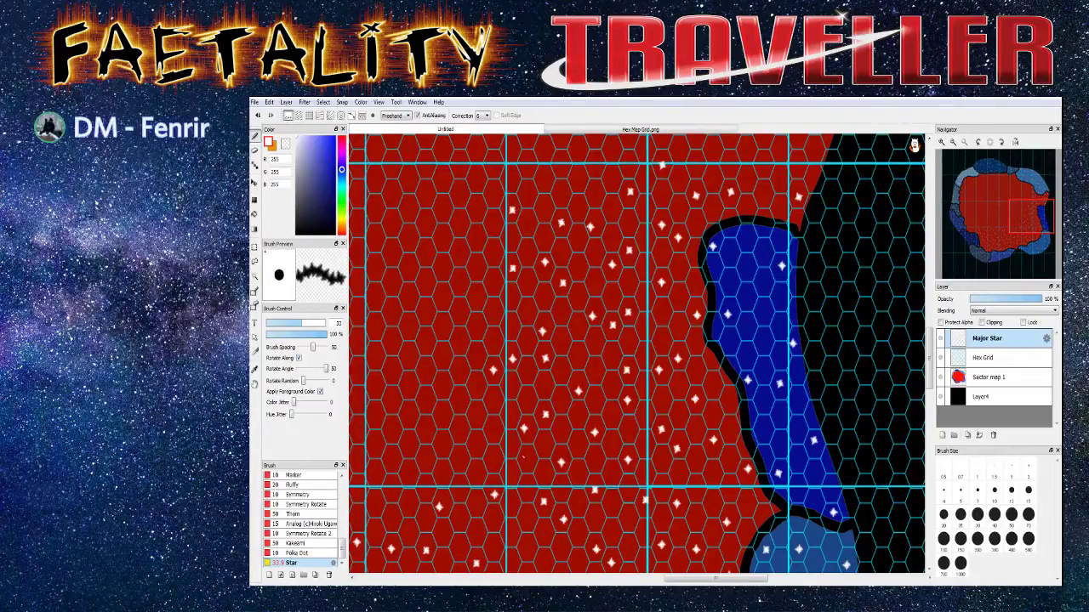
# Place major stars across the southern part of the adjacent red grid block to the west
pyautogui.click(496, 457)
pyautogui.click(443, 384)
pyautogui.click(427, 427)
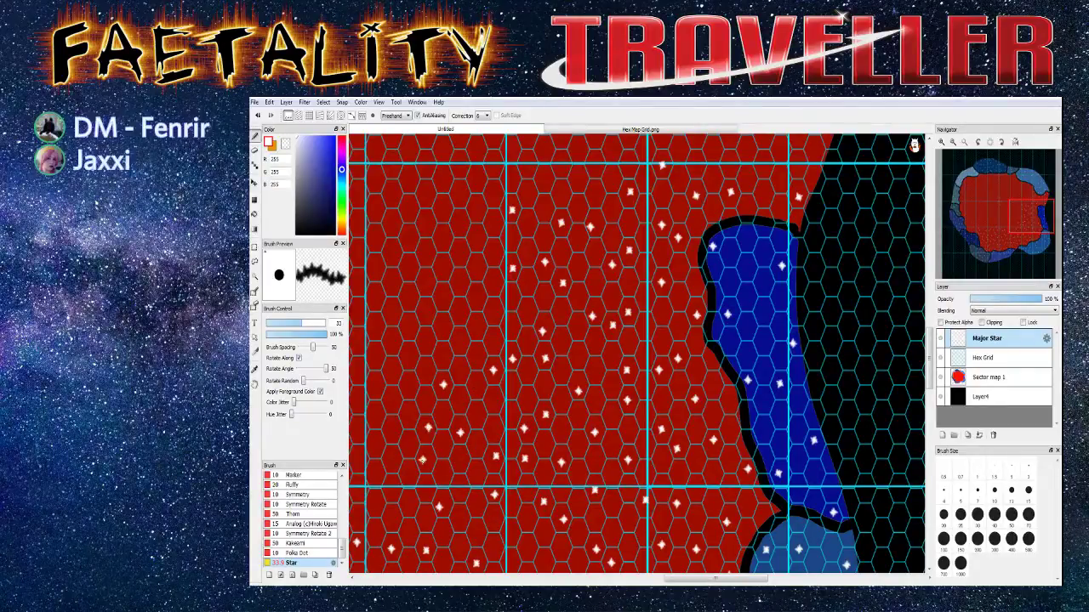
pyautogui.click(391, 457)
pyautogui.click(388, 403)
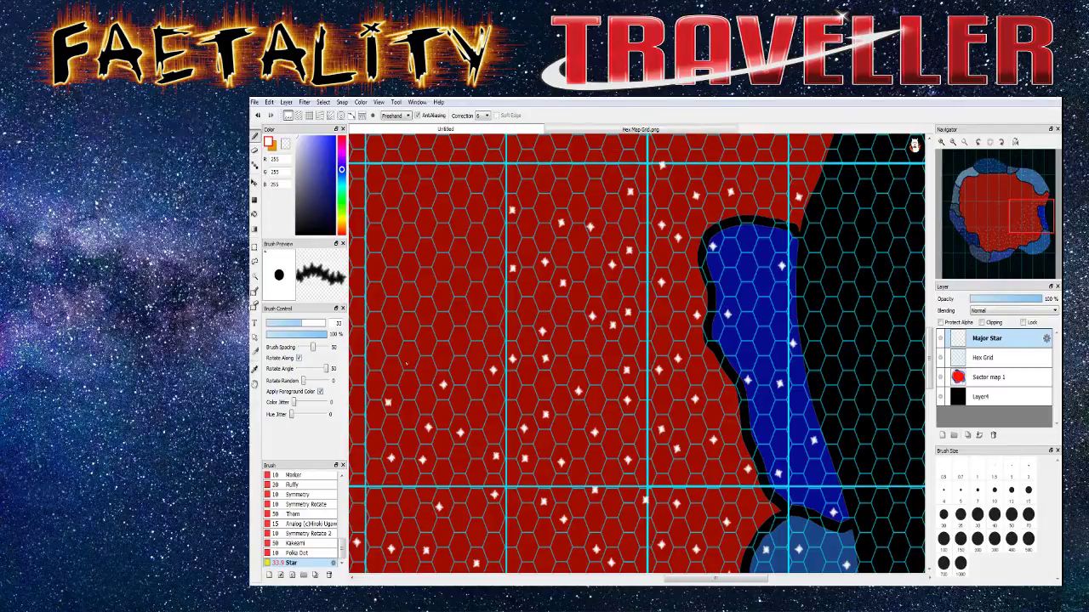
pyautogui.hotkey('ctrl', 'z')
pyautogui.hotkey('ctrl', 'y')
# Scatter major stars through the middle of that block and along its western line
pyautogui.click(409, 363)
pyautogui.click(441, 325)
pyautogui.click(409, 298)
pyautogui.click(461, 315)
pyautogui.click(478, 268)
pyautogui.click(375, 354)
pyautogui.click(375, 420)
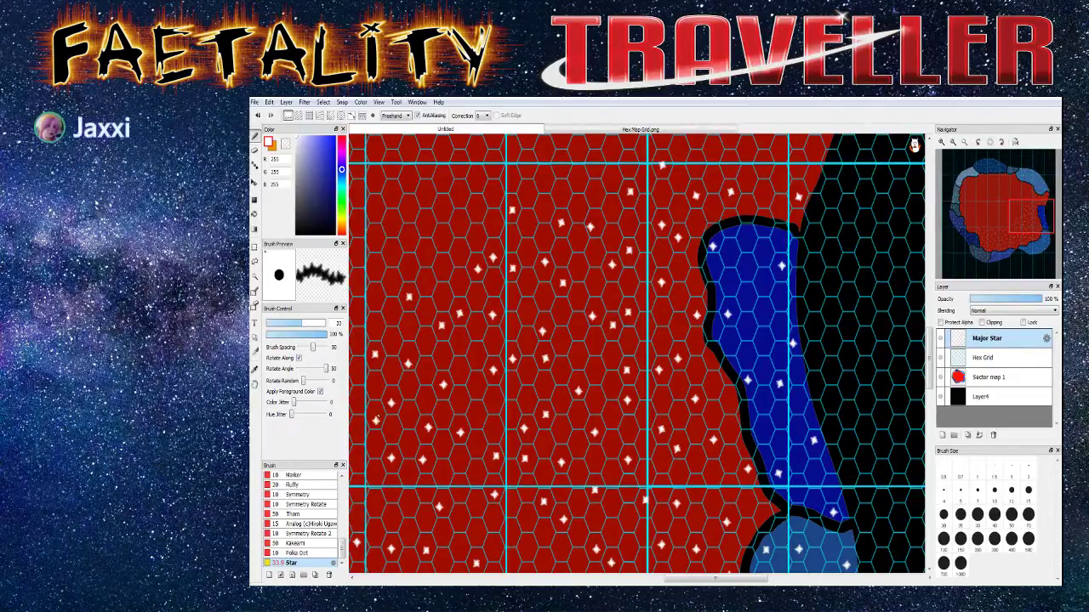
# Place major stars up the block's northwestern side and across its northern part to the northeastern corner
pyautogui.click(375, 295)
pyautogui.click(390, 257)
pyautogui.click(376, 209)
pyautogui.click(408, 211)
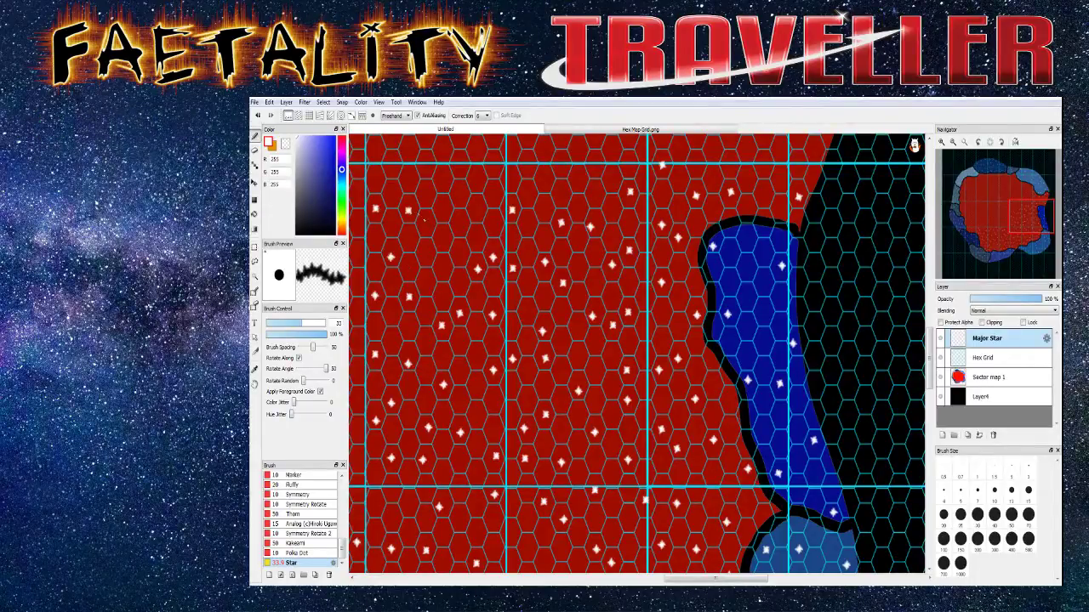
pyautogui.click(428, 227)
pyautogui.click(459, 193)
pyautogui.click(460, 225)
pyautogui.click(491, 196)
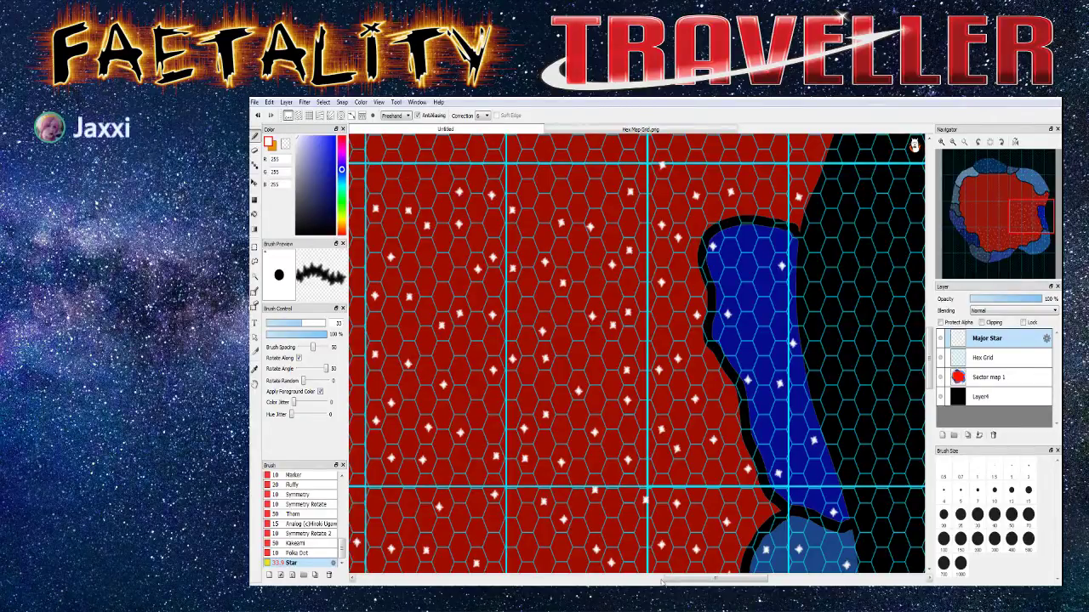
# Place major stars down the western side and through the centre of the next empty block to the west
pyautogui.moveTo(668, 580); pyautogui.dragTo(616, 580)
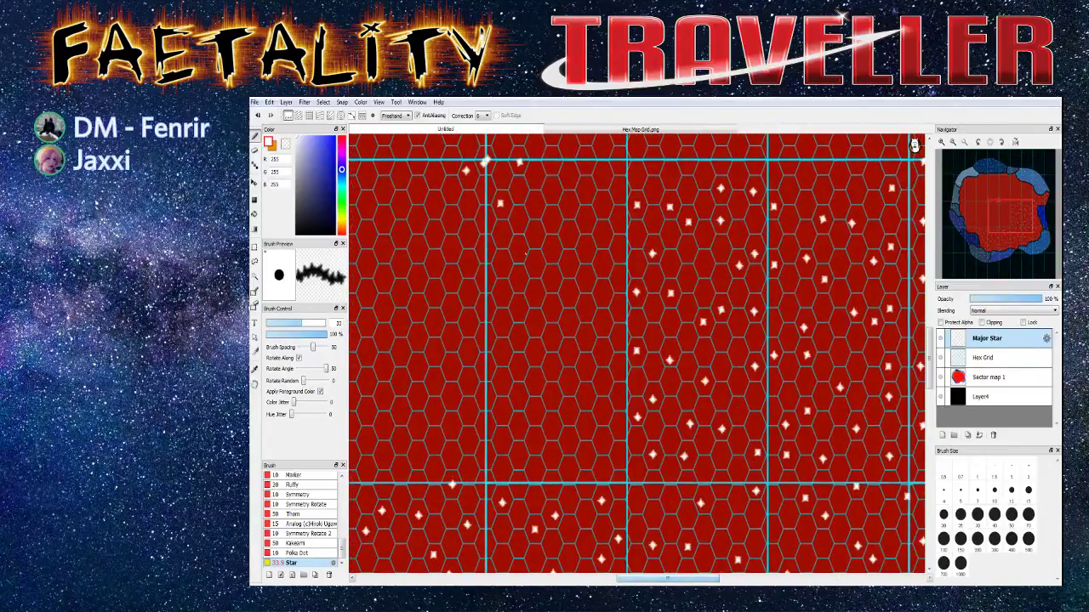
pyautogui.click(514, 221)
pyautogui.click(529, 266)
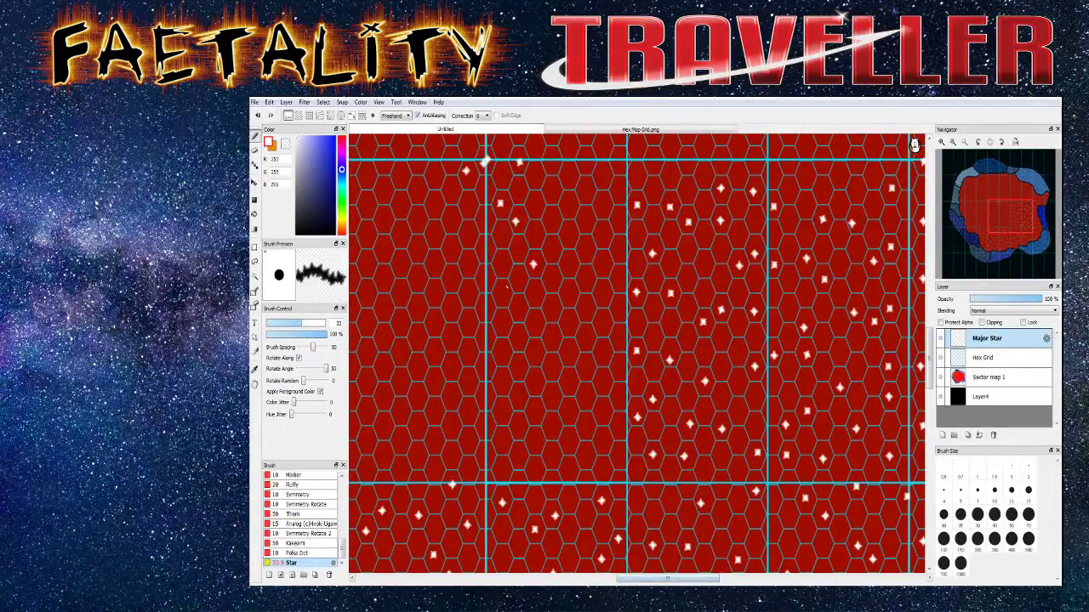
pyautogui.click(536, 295)
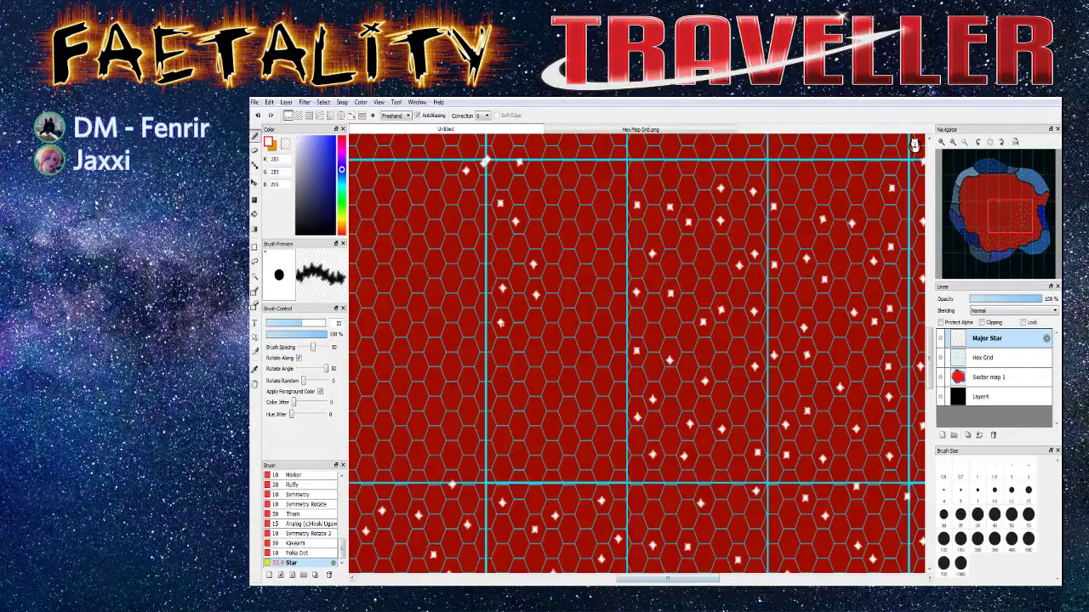
pyautogui.click(552, 307)
pyautogui.click(587, 309)
pyautogui.click(586, 337)
pyautogui.click(521, 365)
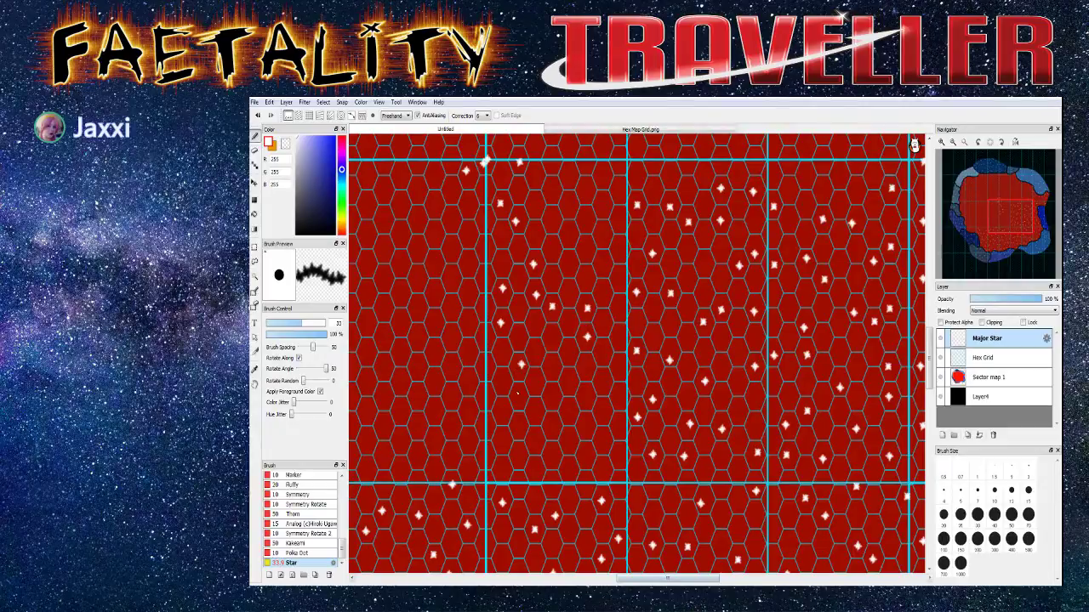
# Scatter major stars across the southern part of that block, plus one just west of its western grid line
pyautogui.click(535, 435)
pyautogui.click(549, 423)
pyautogui.click(568, 469)
pyautogui.click(604, 415)
pyautogui.click(468, 440)
# Fill the northern and northeastern part of the same block with major stars
pyautogui.click(605, 265)
pyautogui.click(582, 248)
pyautogui.click(617, 217)
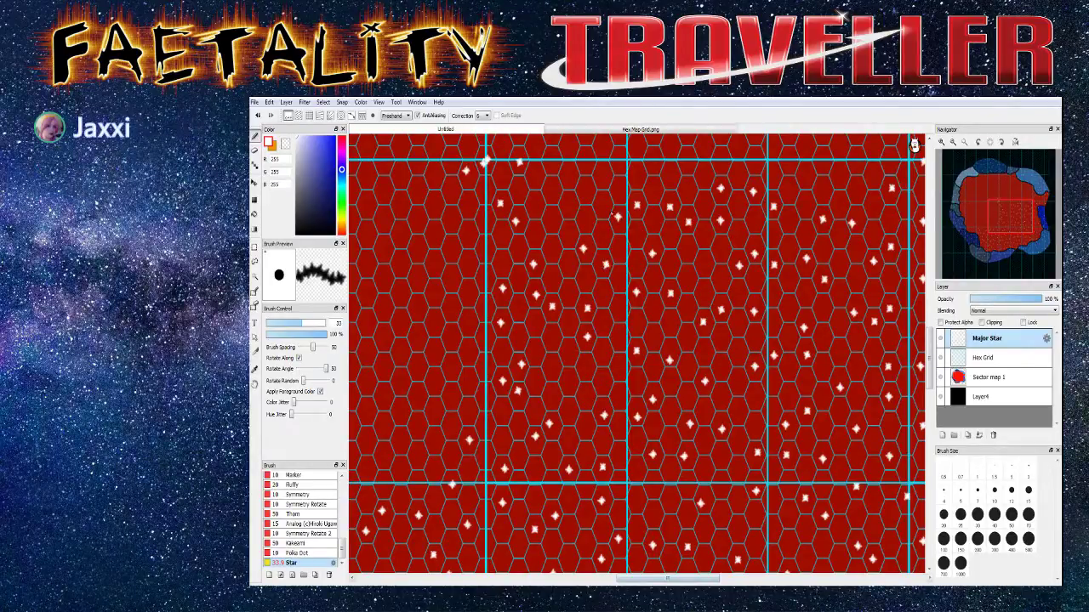
pyautogui.click(571, 177)
pyautogui.click(550, 188)
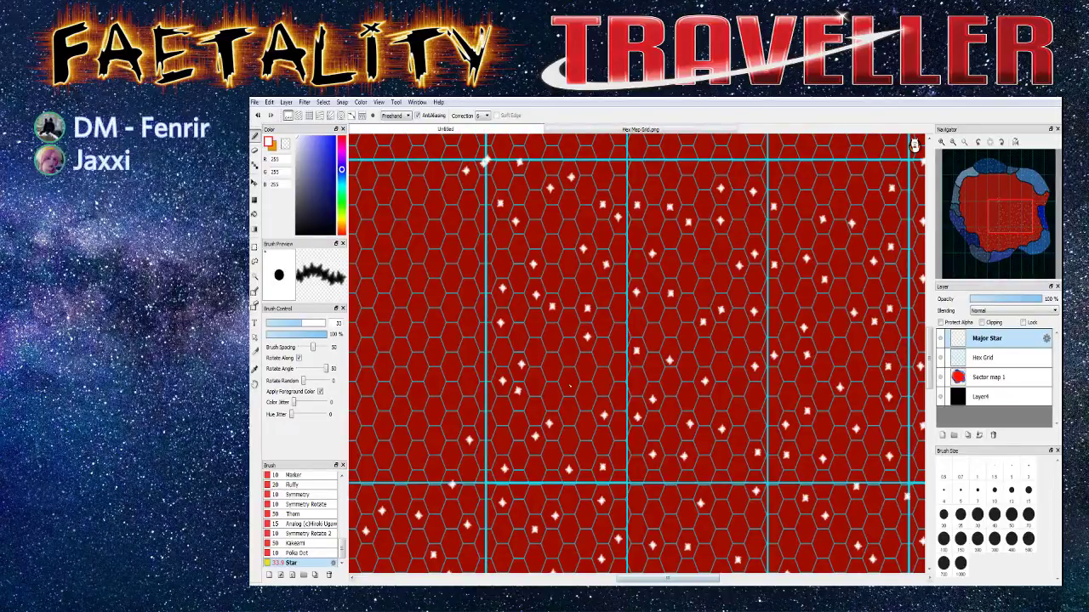
# Place major stars across the southern part of the next red block to the west, out to its western line
pyautogui.click(417, 455)
pyautogui.click(430, 412)
pyautogui.click(398, 439)
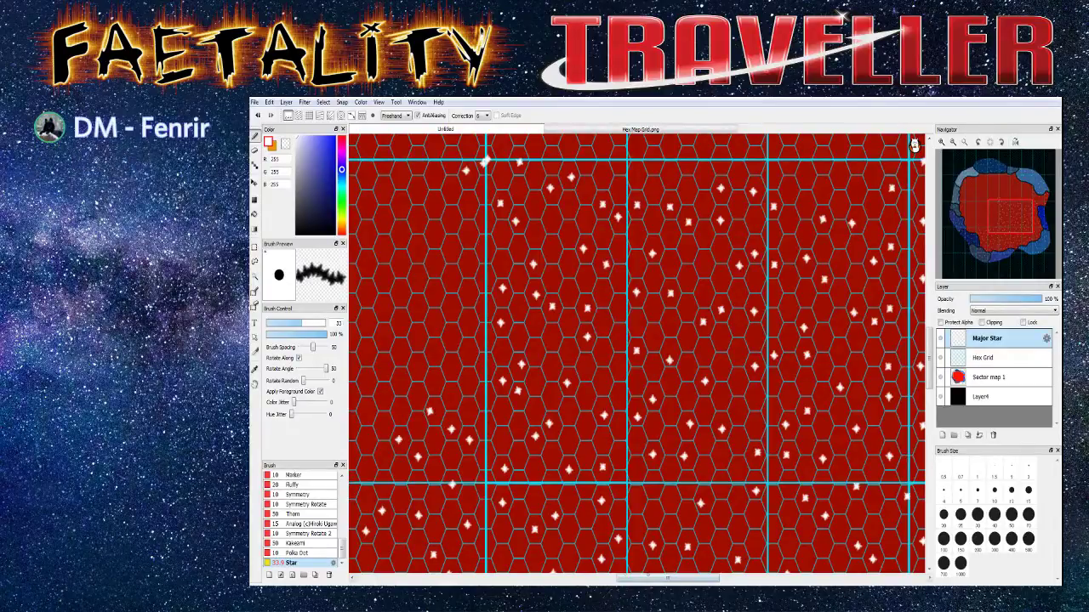
pyautogui.moveTo(653, 580); pyautogui.dragTo(617, 580)
pyautogui.click(600, 381)
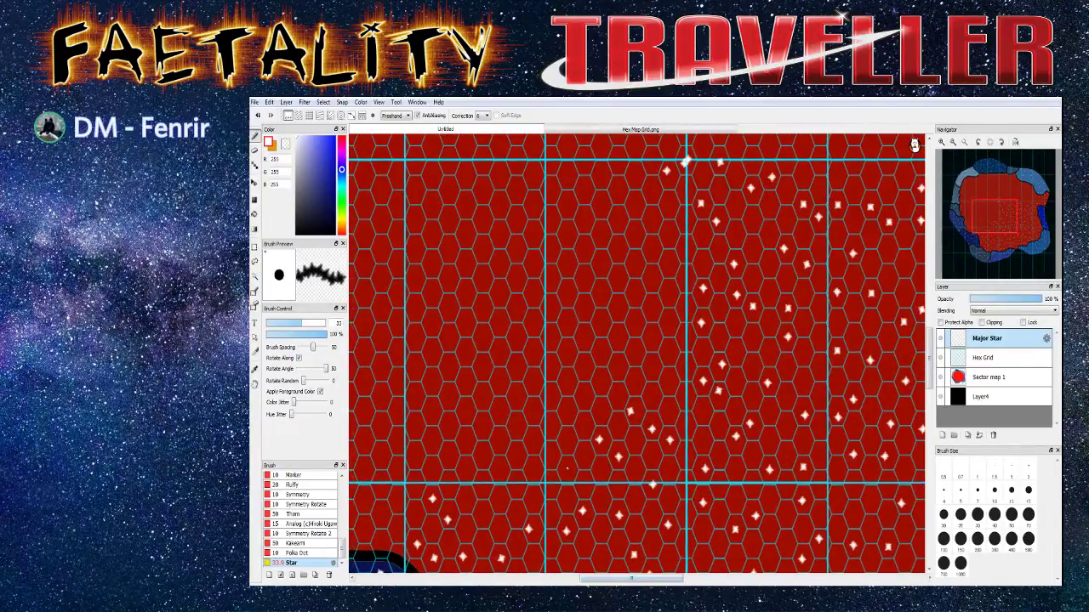
pyautogui.click(551, 426)
pyautogui.click(564, 465)
pyautogui.click(566, 379)
# Add major stars through the eastern middle of that block and undo the misplaced marks
pyautogui.click(618, 335)
pyautogui.click(630, 293)
pyautogui.click(666, 325)
pyautogui.click(665, 273)
pyautogui.hotkey('ctrl', 'z')
pyautogui.hotkey('ctrl', 'z')
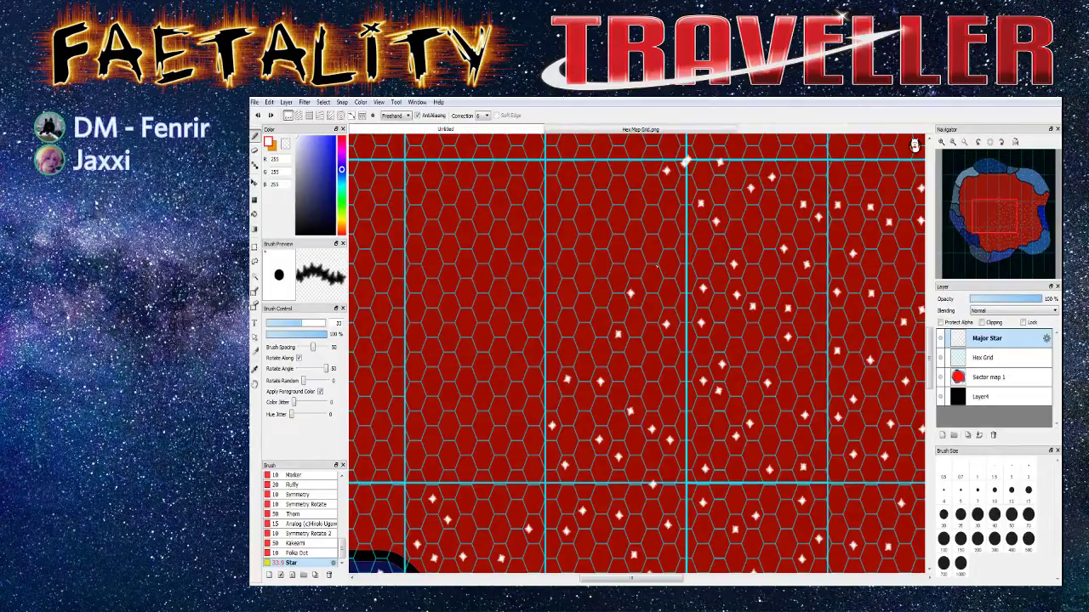
# Place major stars across the northern half of the same block
pyautogui.click(670, 265)
pyautogui.click(601, 264)
pyautogui.click(565, 296)
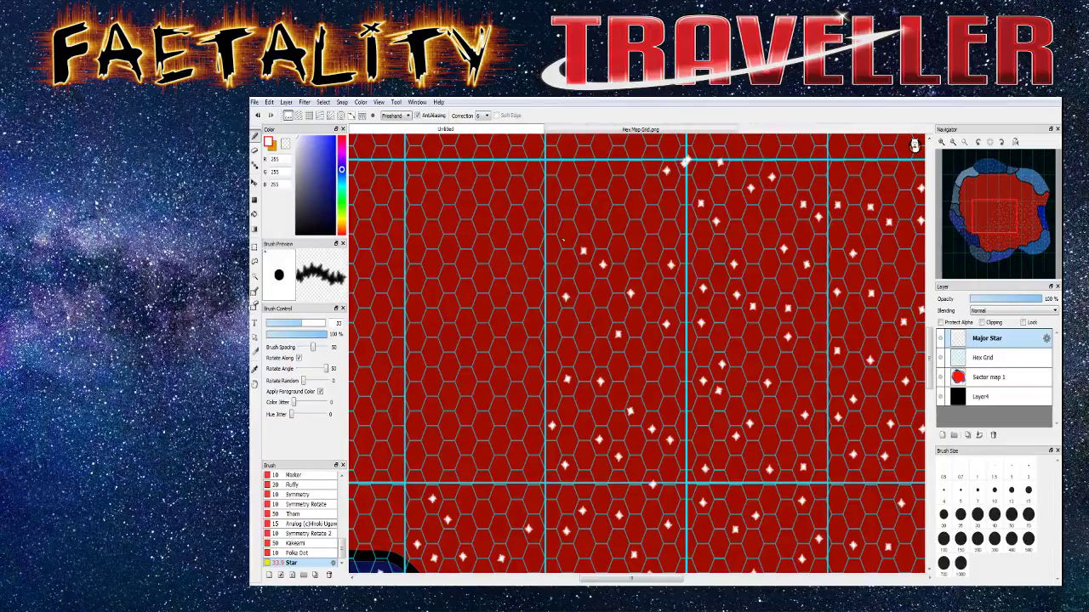
pyautogui.click(600, 205)
pyautogui.click(621, 186)
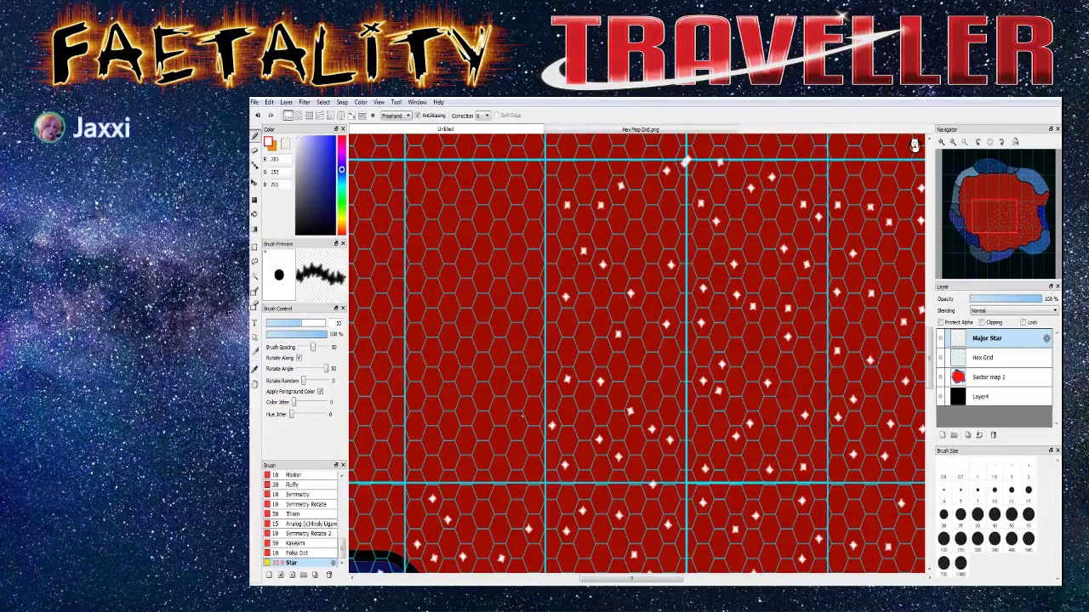
# Scatter major stars through the southern half of the empty block northeast of the southwestern blue border
pyautogui.click(534, 472)
pyautogui.click(501, 443)
pyautogui.click(450, 457)
pyautogui.click(448, 426)
pyautogui.click(430, 382)
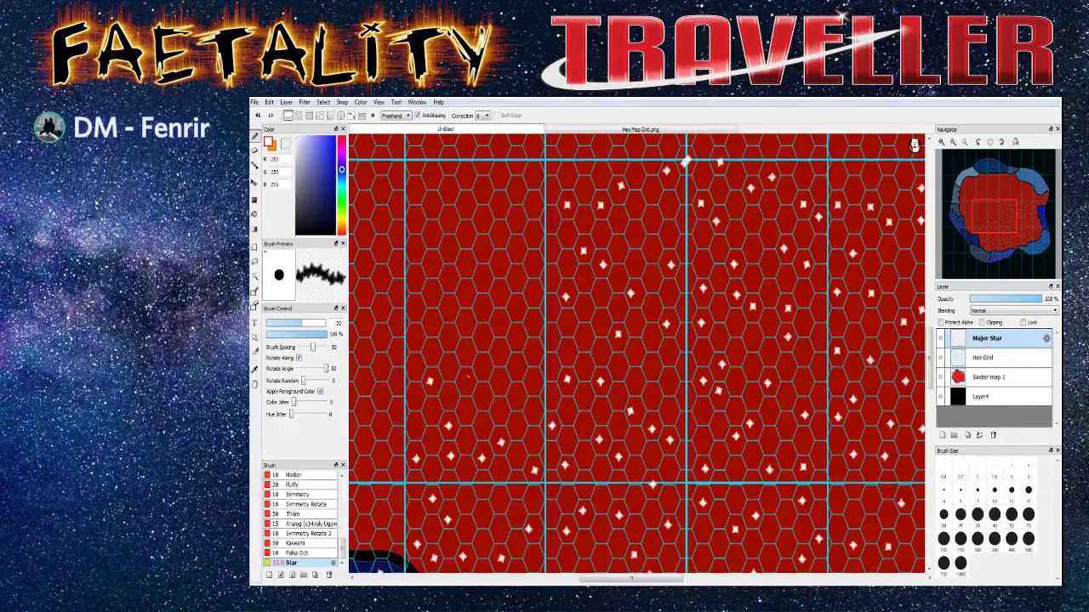
pyautogui.click(502, 385)
pyautogui.click(514, 335)
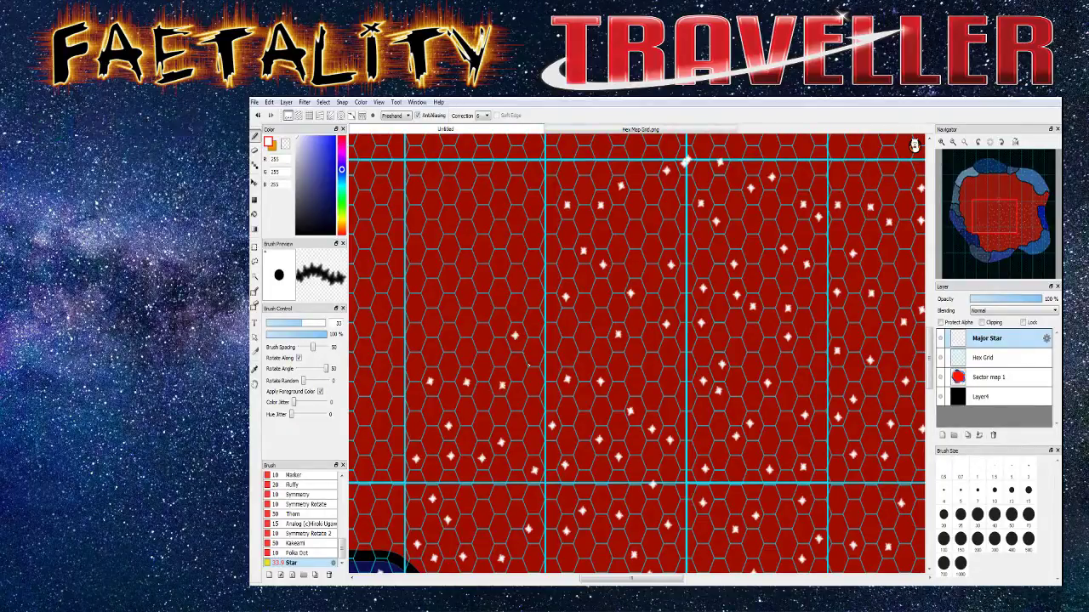
# Place a band of major stars westward across the middle of that block
pyautogui.click(532, 296)
pyautogui.click(533, 264)
pyautogui.click(500, 294)
pyautogui.click(466, 267)
pyautogui.click(428, 292)
pyautogui.click(414, 250)
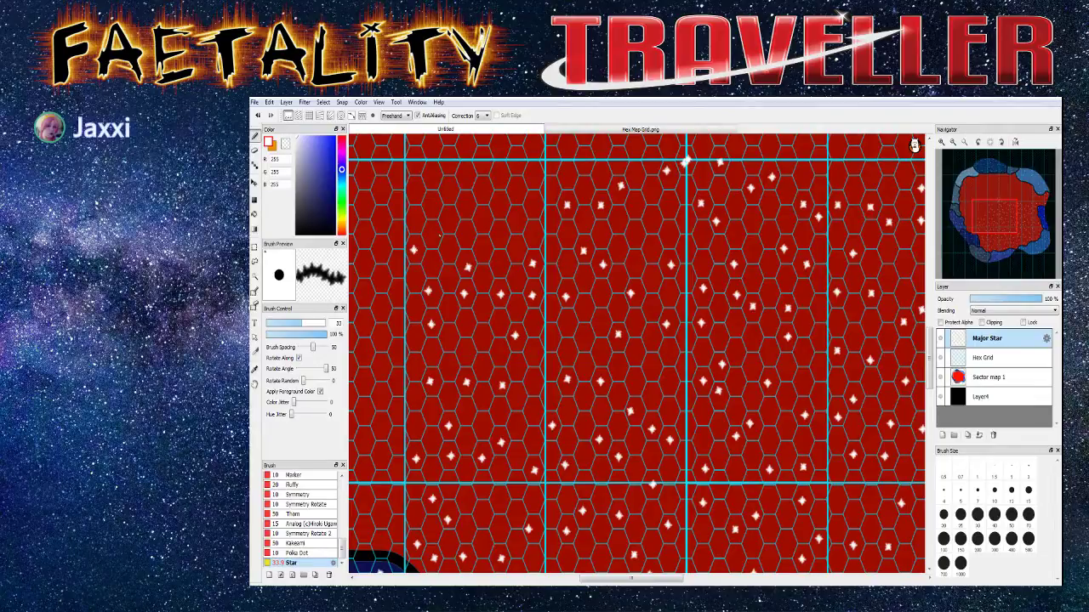
# Scatter major stars across the northern part of the same block
pyautogui.click(448, 220)
pyautogui.click(514, 191)
pyautogui.click(466, 179)
pyautogui.click(434, 178)
pyautogui.click(415, 187)
# Place major stars on the next block's southeastern side and in the red strip along the southwestern blue border
pyautogui.moveTo(596, 581); pyautogui.dragTo(566, 581)
pyautogui.click(523, 407)
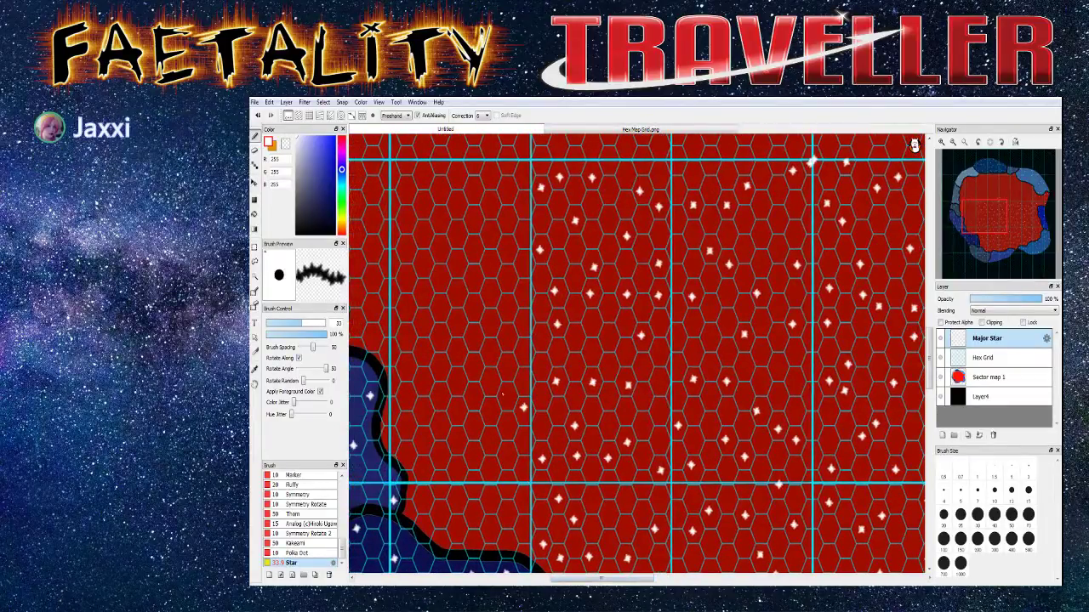
pyautogui.click(505, 394)
pyautogui.click(519, 468)
pyautogui.click(505, 544)
pyautogui.click(473, 548)
pyautogui.click(424, 523)
# Place major stars up the western side of the red block beside the southwestern blue border
pyautogui.click(407, 457)
pyautogui.click(438, 458)
pyautogui.click(424, 441)
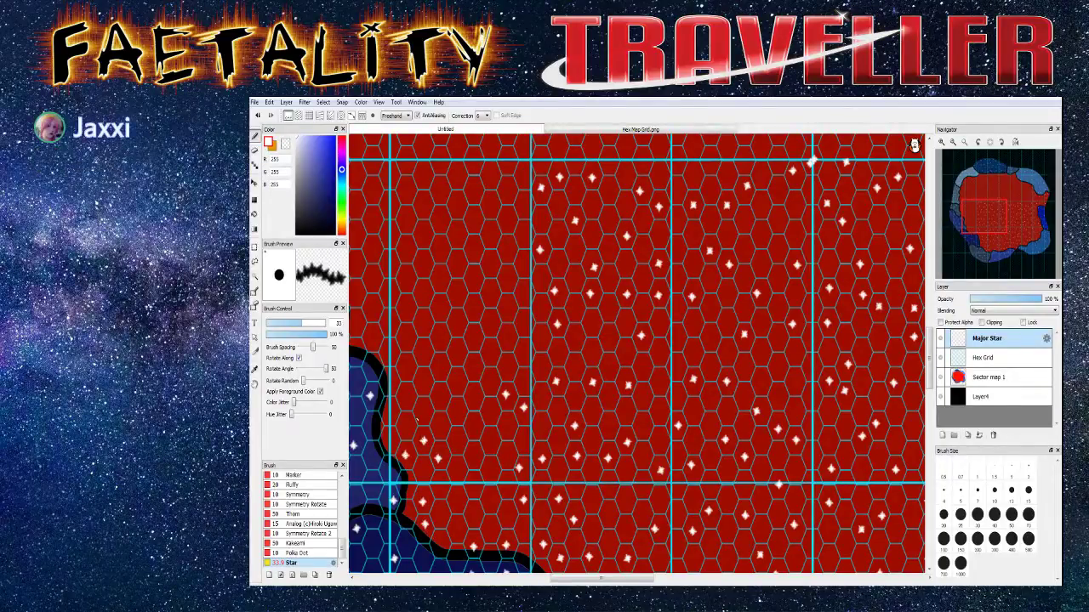
pyautogui.click(423, 408)
pyautogui.click(422, 355)
pyautogui.click(422, 315)
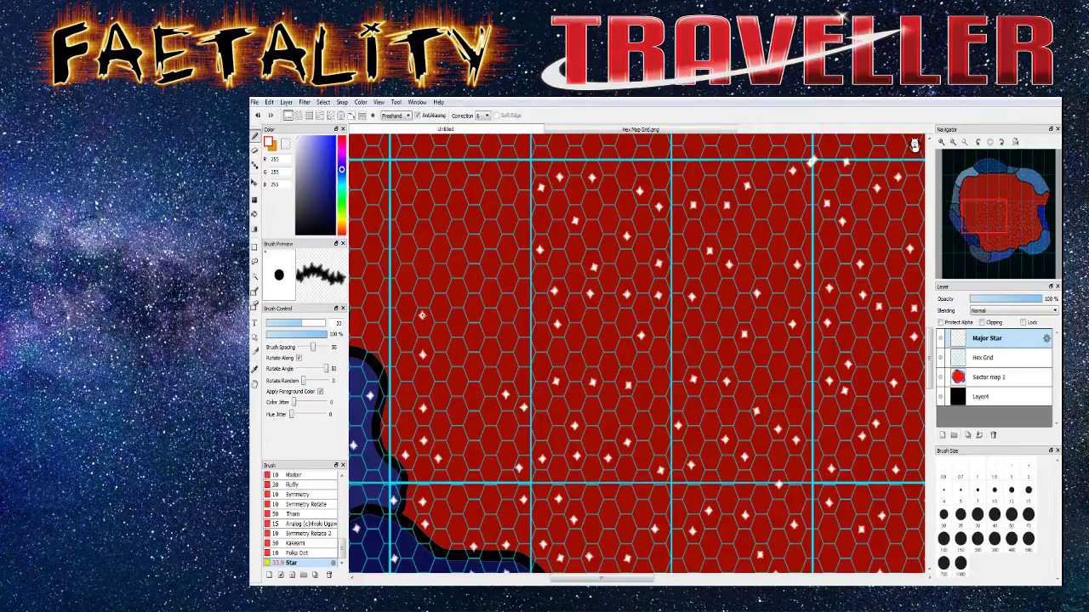
# Scatter major stars through the northern and central parts of that block, undoing and re-placing the misplaced one
pyautogui.click(420, 226)
pyautogui.hotkey('ctrl', 'z')
pyautogui.click(420, 234)
pyautogui.click(489, 235)
pyautogui.click(474, 284)
pyautogui.click(454, 265)
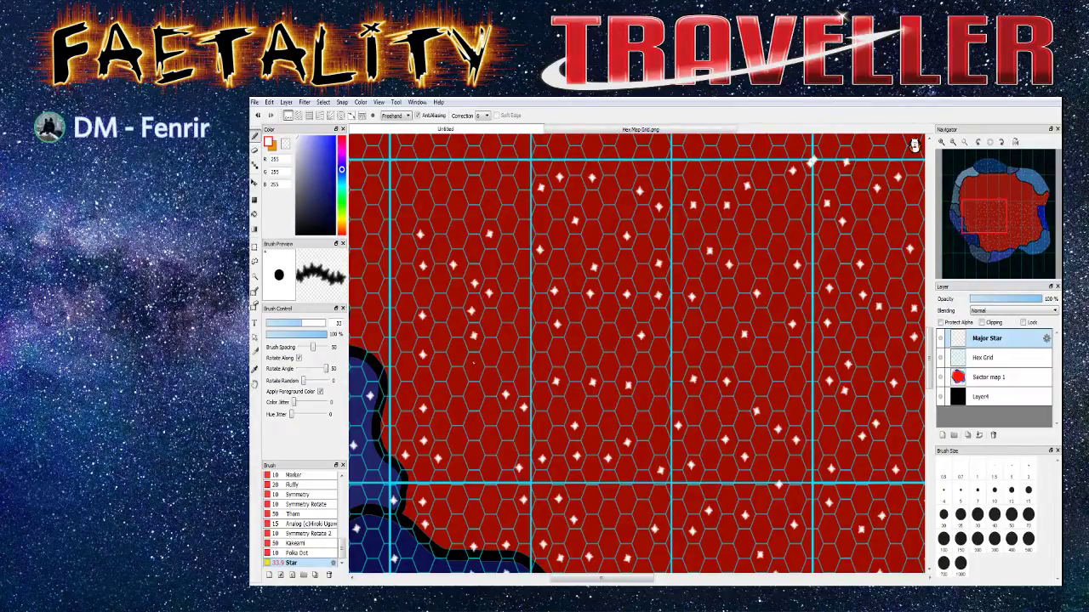
pyautogui.click(457, 382)
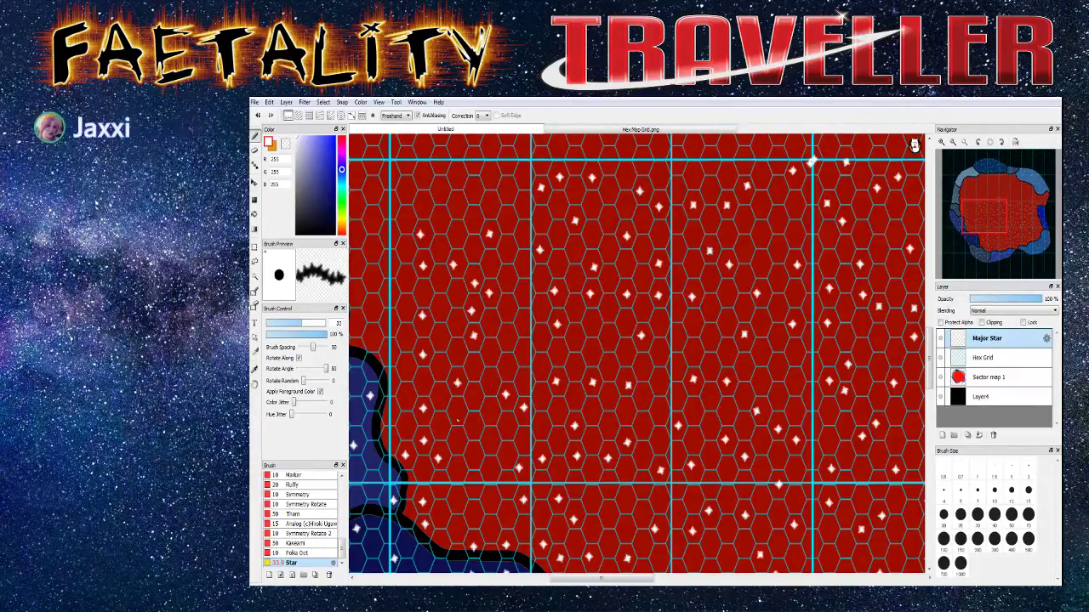
pyautogui.click(509, 194)
# Place major stars in the narrow red strip just east of the dark grey-blue western border region
pyautogui.moveTo(583, 582); pyautogui.dragTo(559, 582)
pyautogui.click(499, 188)
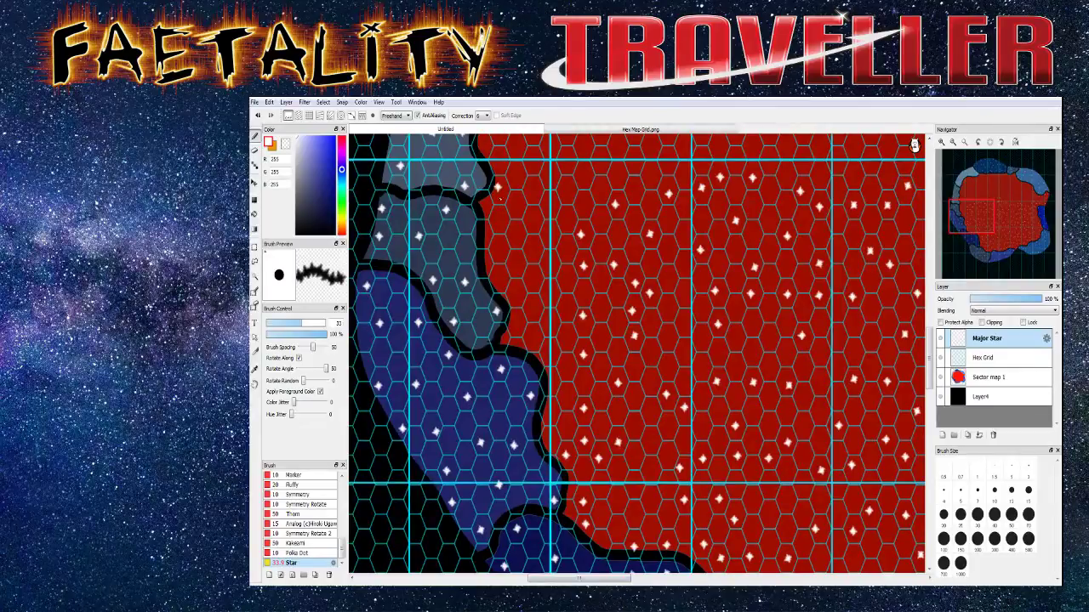
pyautogui.click(498, 277)
pyautogui.click(532, 281)
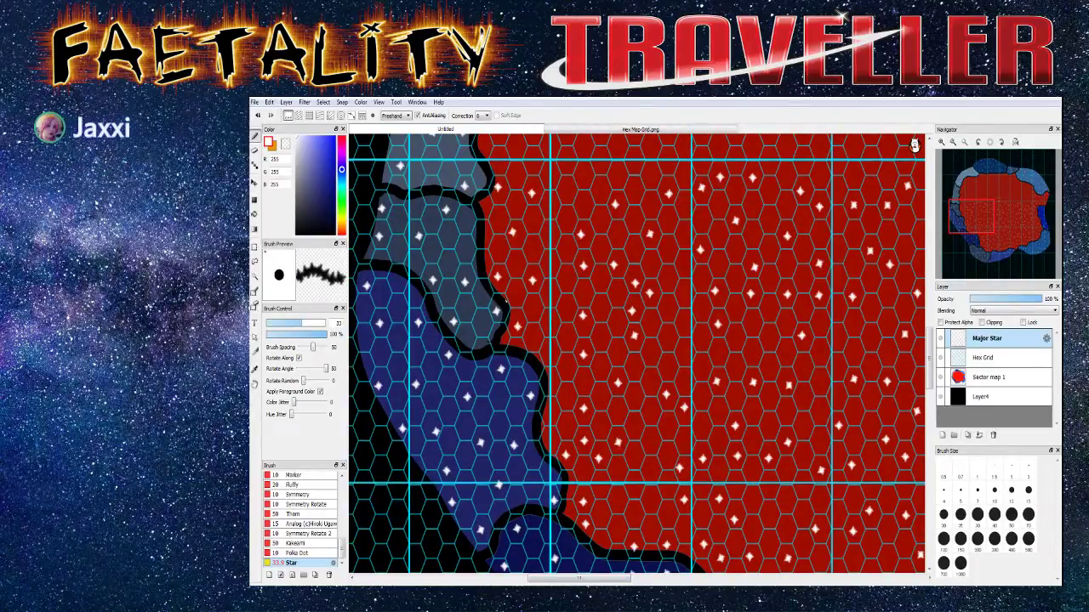
# Place major stars up the red region's northwestern edge beside the grey-blue border regions
pyautogui.scroll(8, 927, 364)
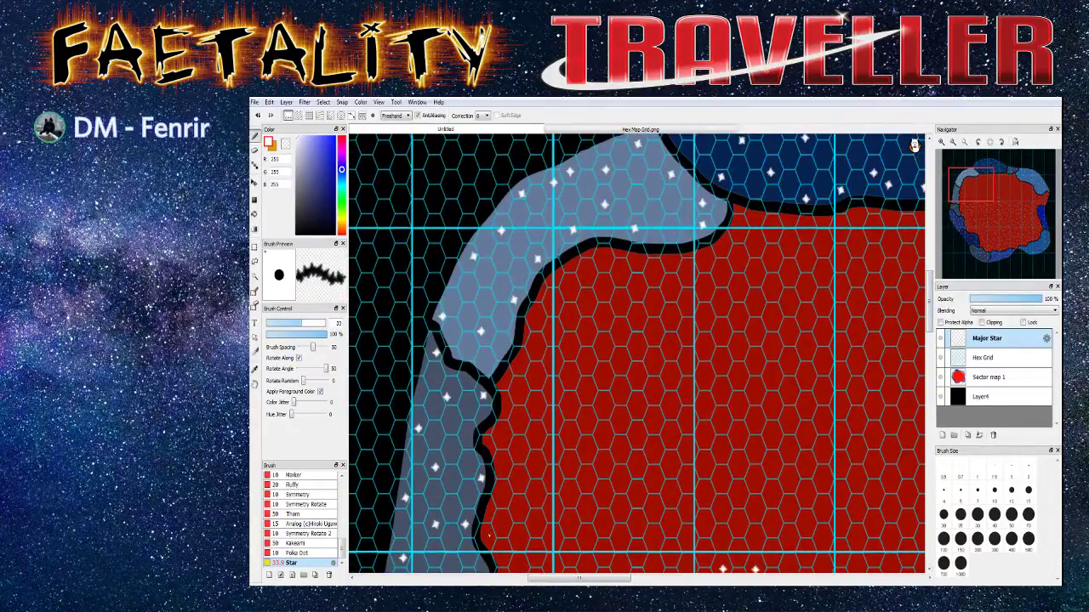
pyautogui.click(539, 463)
pyautogui.click(503, 467)
pyautogui.click(502, 406)
pyautogui.click(518, 363)
pyautogui.click(539, 375)
# Place major stars along the inner curve of the light blue northwestern border region
pyautogui.click(535, 312)
pyautogui.click(586, 272)
pyautogui.click(622, 275)
pyautogui.click(657, 271)
pyautogui.click(673, 291)
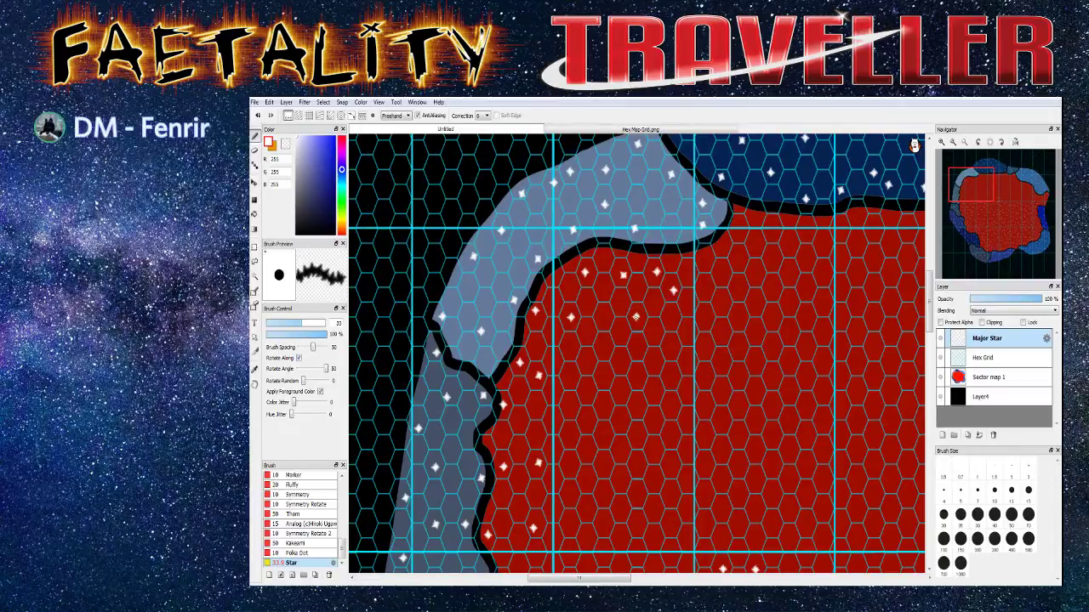
pyautogui.click(602, 315)
# Scatter major stars through the middle of the red grid block below the light blue northwestern border
pyautogui.click(603, 378)
pyautogui.click(654, 392)
pyautogui.click(684, 418)
pyautogui.click(655, 449)
pyautogui.click(586, 455)
pyautogui.click(569, 494)
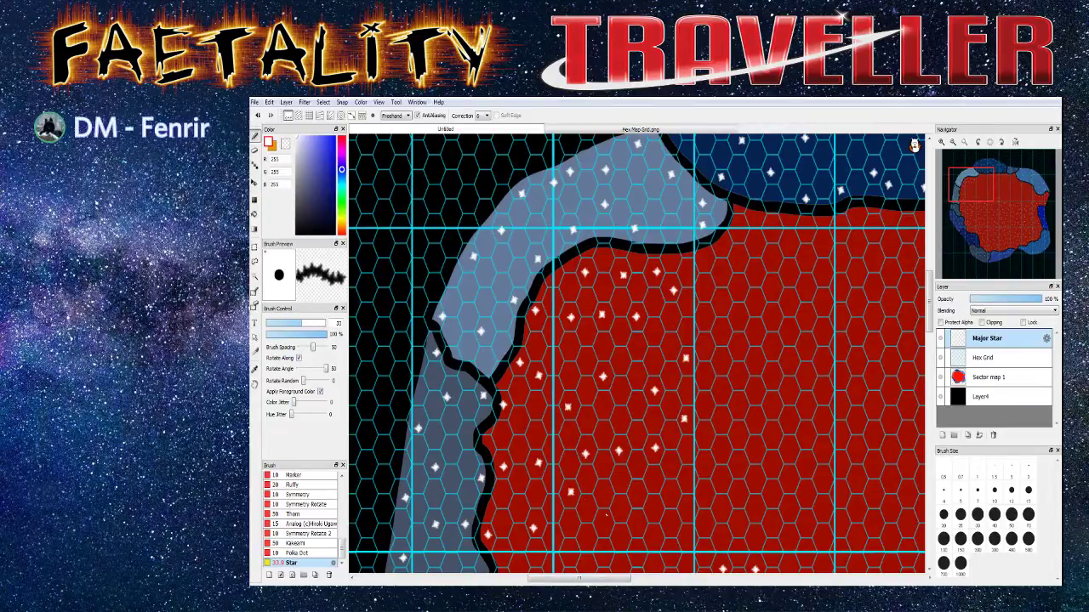
# Place major stars in the lower part of the red grid block below the light blue northwestern border
pyautogui.click(587, 533)
pyautogui.click(686, 539)
pyautogui.click(670, 529)
# Scatter major stars through the lower half of the next red grid block to the east
pyautogui.scroll(-5, 729, 483)
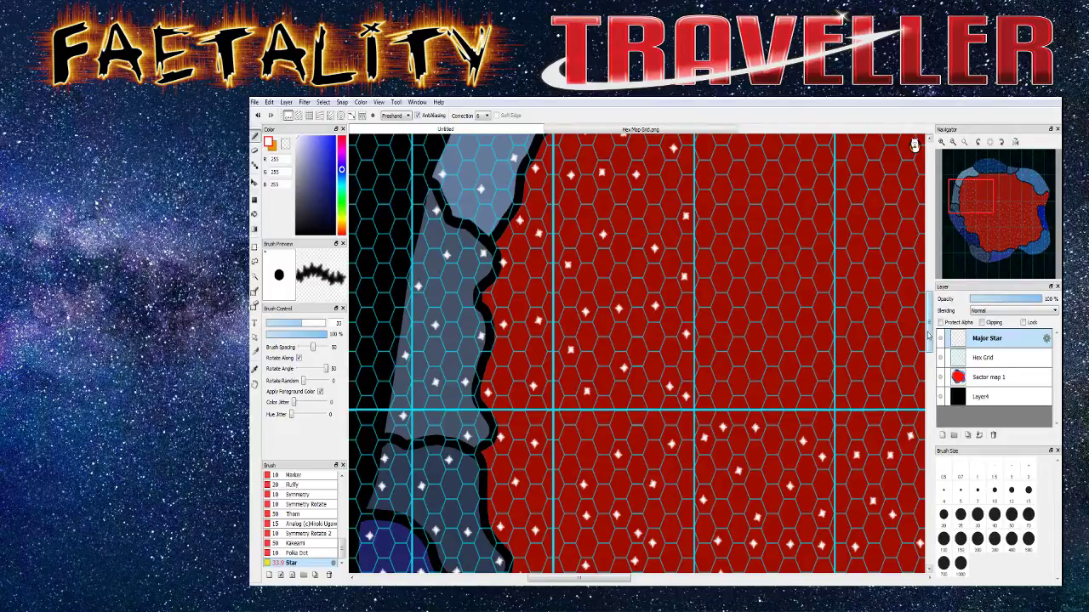
pyautogui.scroll(1, 755, 419)
pyautogui.click(753, 403)
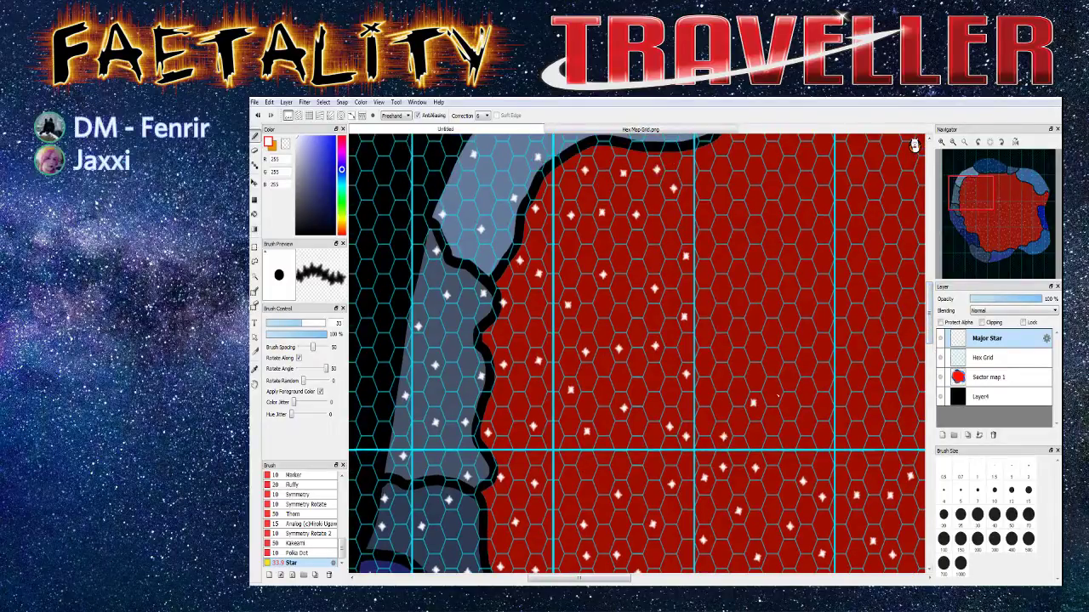
pyautogui.click(807, 420)
pyautogui.click(822, 379)
pyautogui.click(805, 362)
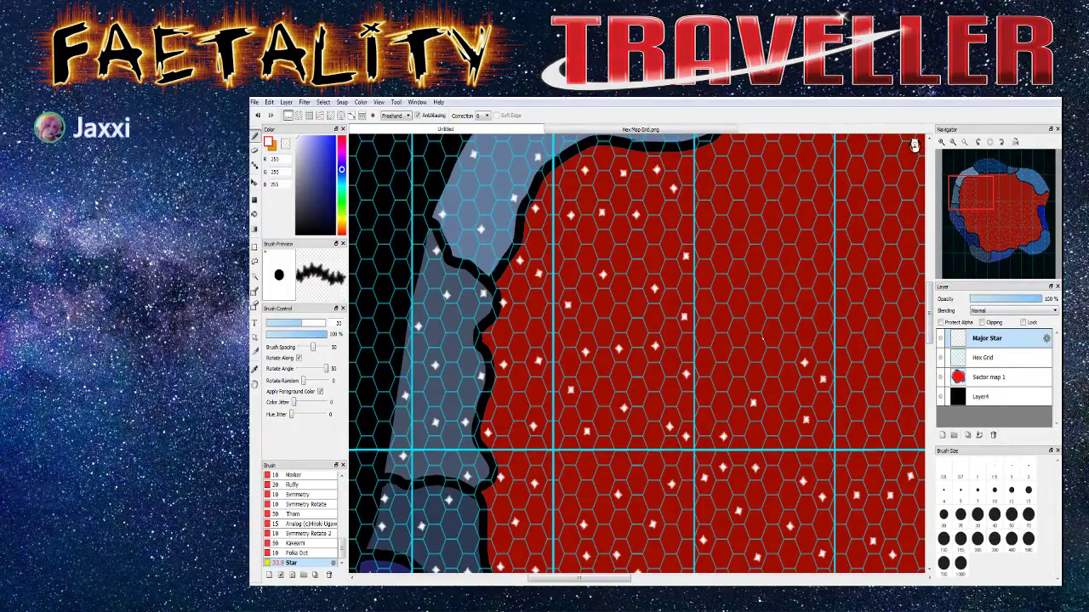
pyautogui.click(768, 365)
pyautogui.click(733, 364)
pyautogui.click(705, 333)
# Scatter major stars through the middle of the red grid block southeast of the light blue region's eastern tip
pyautogui.click(721, 315)
pyautogui.click(777, 306)
pyautogui.click(805, 277)
pyautogui.click(783, 260)
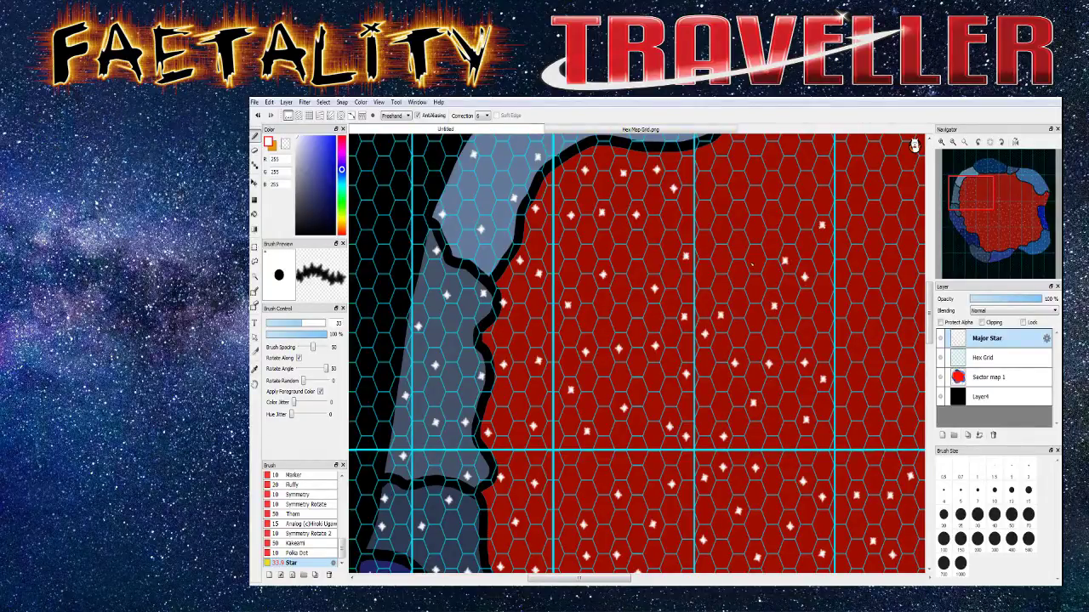
pyautogui.click(752, 256)
pyautogui.click(718, 228)
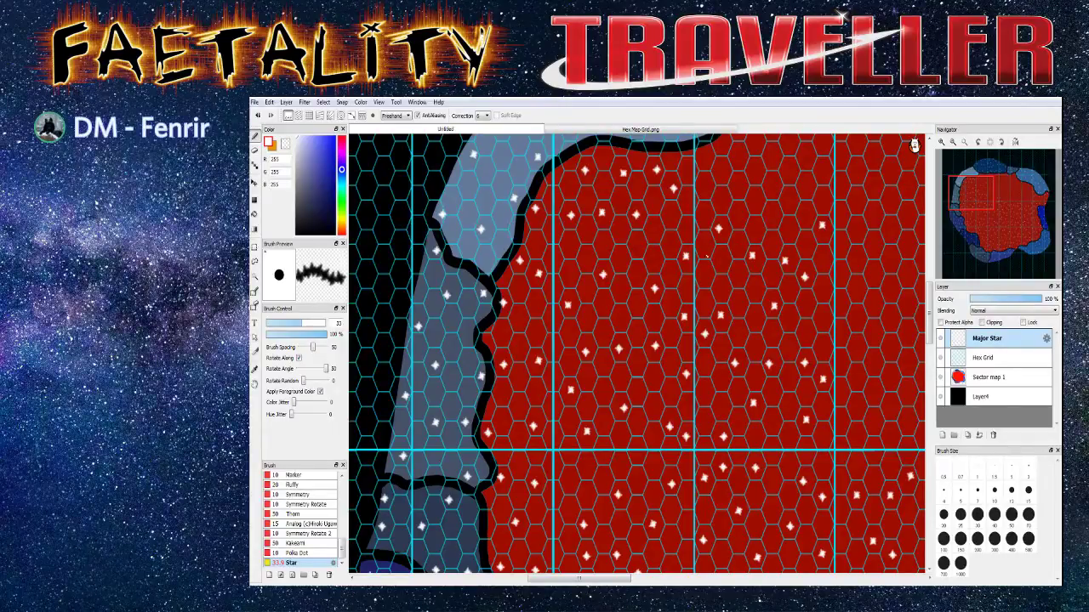
pyautogui.click(705, 277)
# Place major stars in the upper part of the same block and the red strip under the dark blue northern border, filling gaps in its eastern side
pyautogui.click(700, 187)
pyautogui.click(739, 154)
pyautogui.click(735, 189)
pyautogui.click(770, 185)
pyautogui.click(807, 186)
pyautogui.scroll(3, 914, 145)
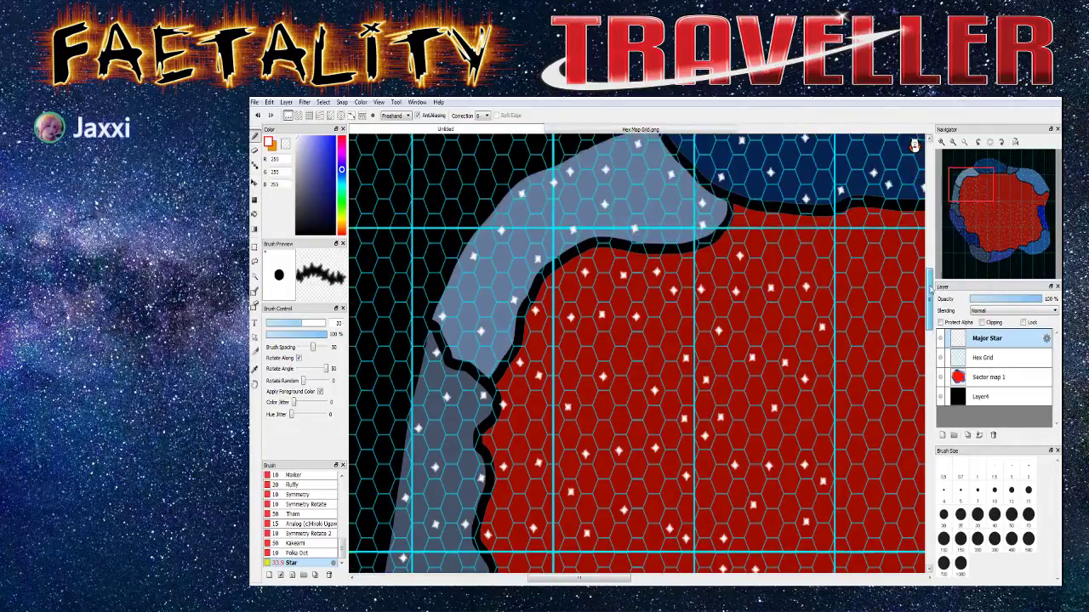
pyautogui.click(791, 265)
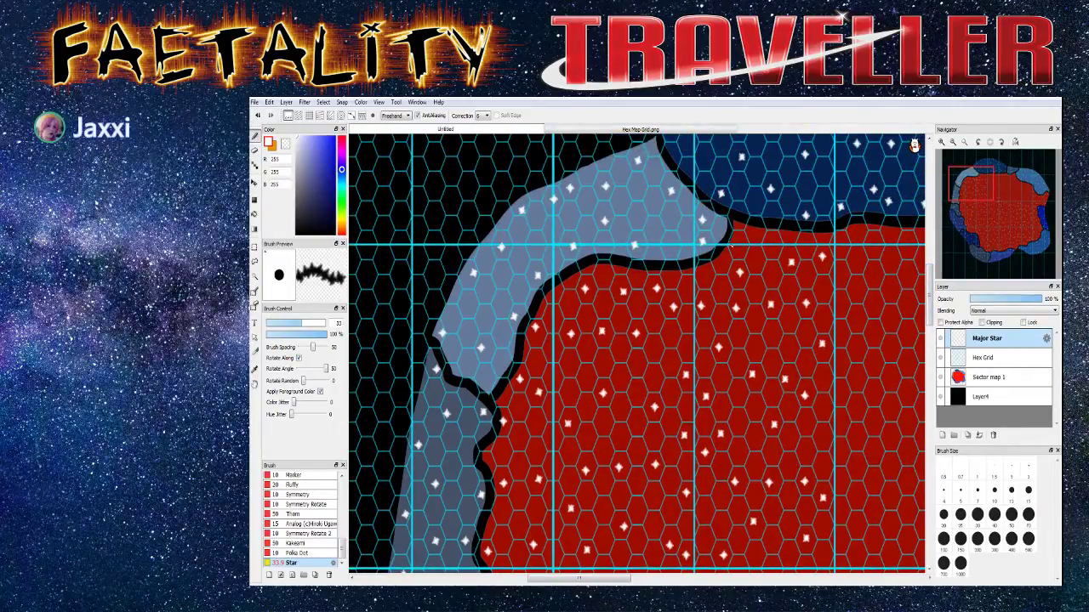
pyautogui.click(752, 235)
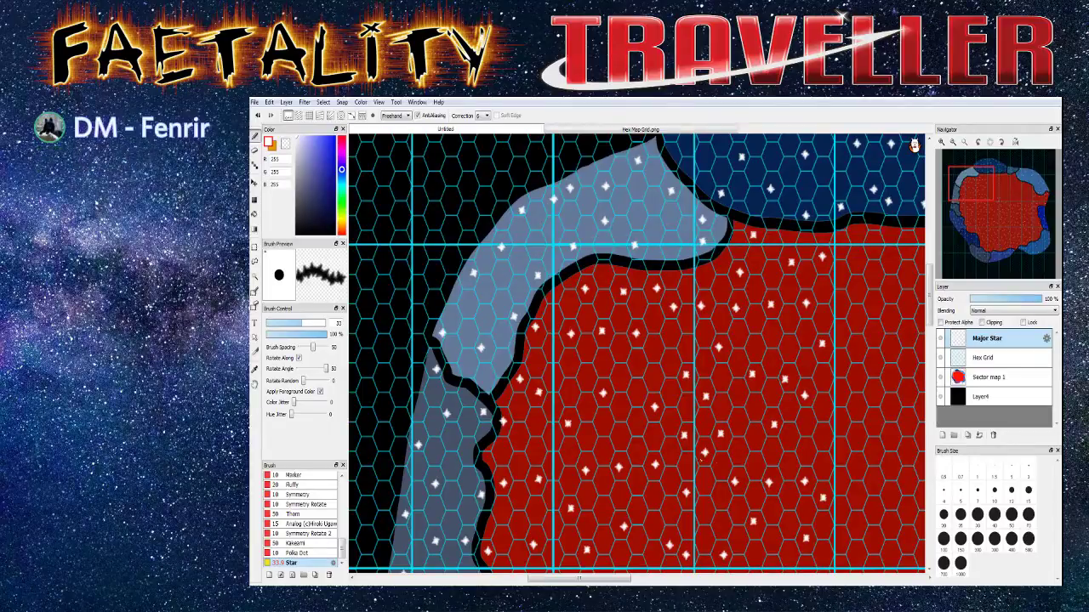
pyautogui.click(827, 436)
# Place major stars in the upper part of the next block east, beneath the dark blue northern region
pyautogui.moveTo(621, 580); pyautogui.dragTo(668, 581)
pyautogui.click(676, 265)
pyautogui.click(713, 293)
pyautogui.click(677, 320)
pyautogui.click(629, 304)
pyautogui.click(608, 323)
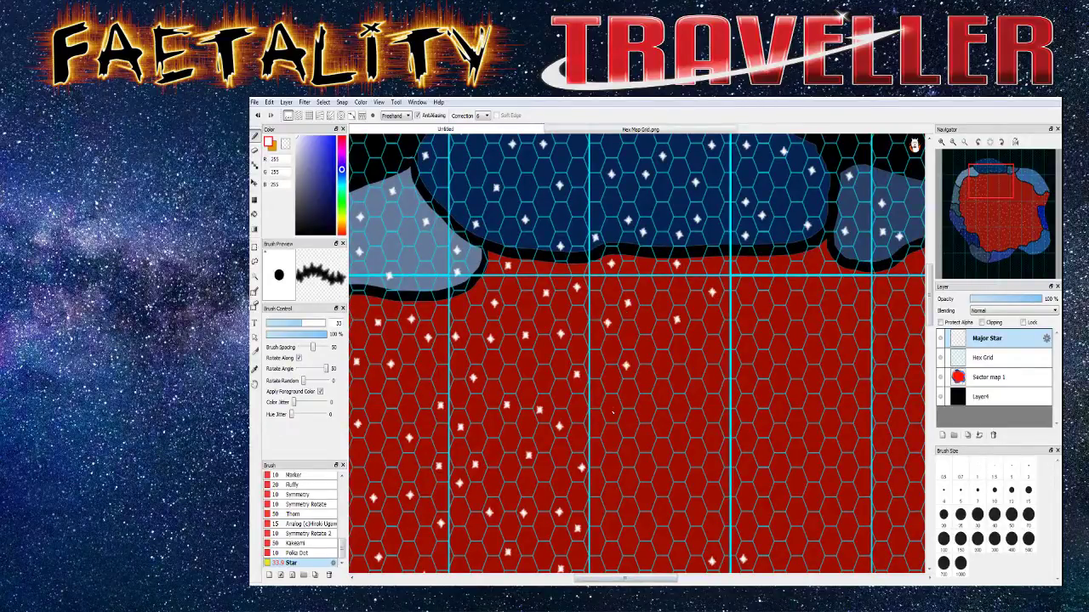
# Scatter major stars through the middle and lower parts of the red block beneath the dark blue northern region's centre
pyautogui.click(680, 411)
pyautogui.click(703, 392)
pyautogui.click(699, 361)
pyautogui.click(694, 426)
pyautogui.click(680, 441)
pyautogui.click(643, 495)
pyautogui.click(628, 510)
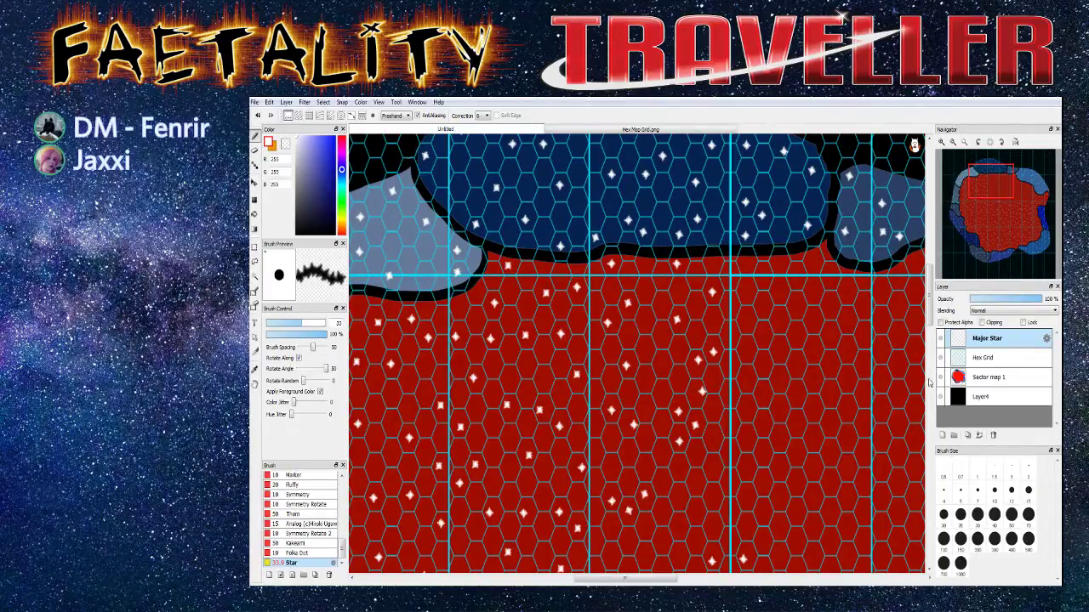
# Scatter major stars through the lower half of the red block beneath the dark blue northern region's eastern end
pyautogui.scroll(-5, 928, 338)
pyautogui.scroll(-1, 928, 339)
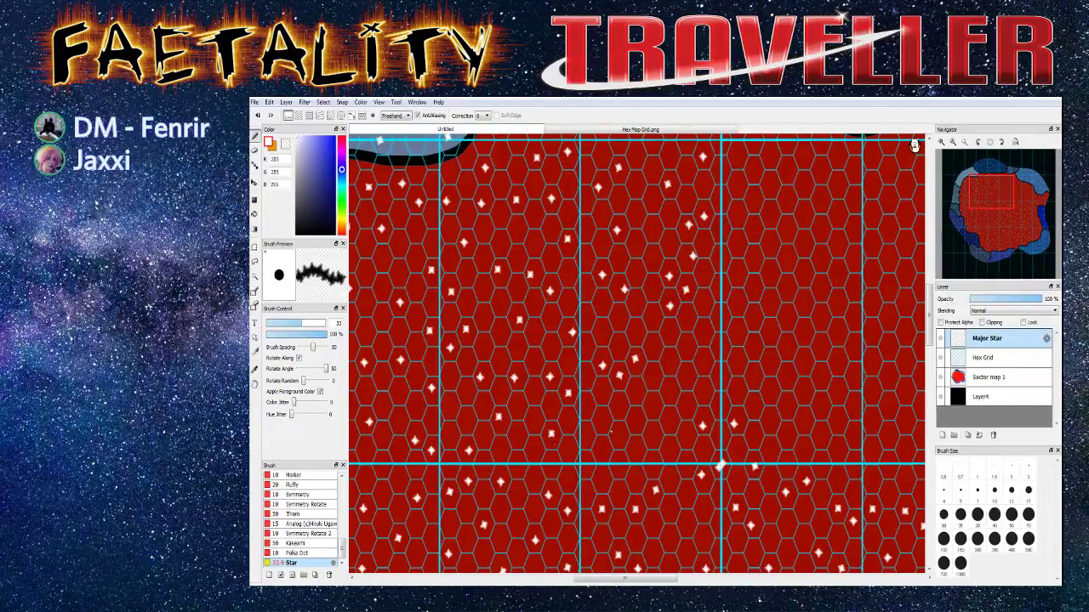
pyautogui.click(787, 432)
pyautogui.click(801, 394)
pyautogui.click(838, 365)
pyautogui.click(805, 332)
pyautogui.click(767, 333)
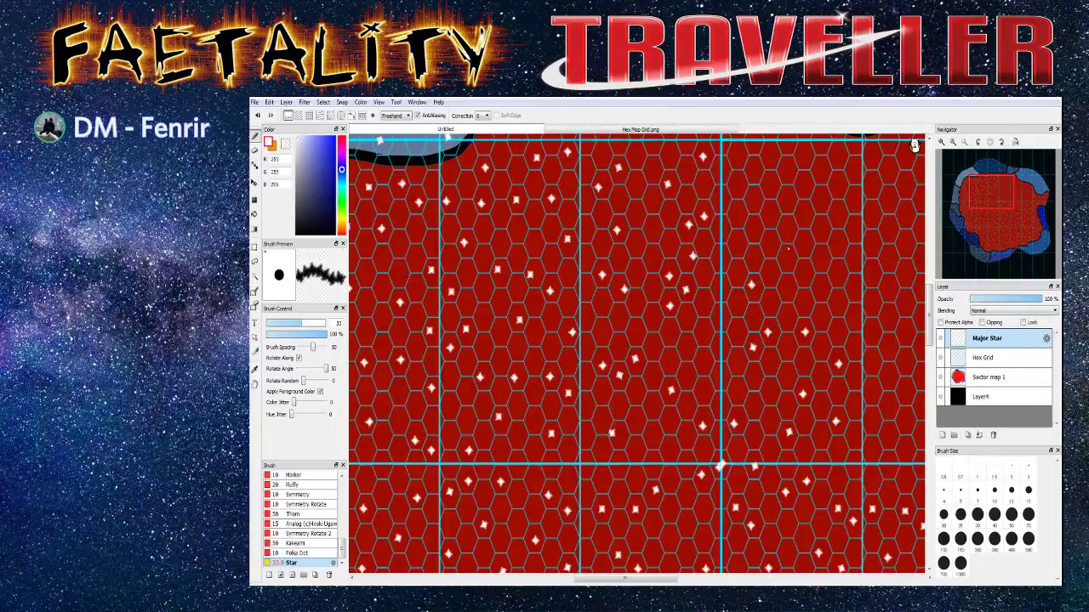
# Place major stars in the upper half of that block and the red strip beneath the dark blue region's eastern end
pyautogui.click(837, 273)
pyautogui.scroll(3, 929, 328)
pyautogui.click(837, 296)
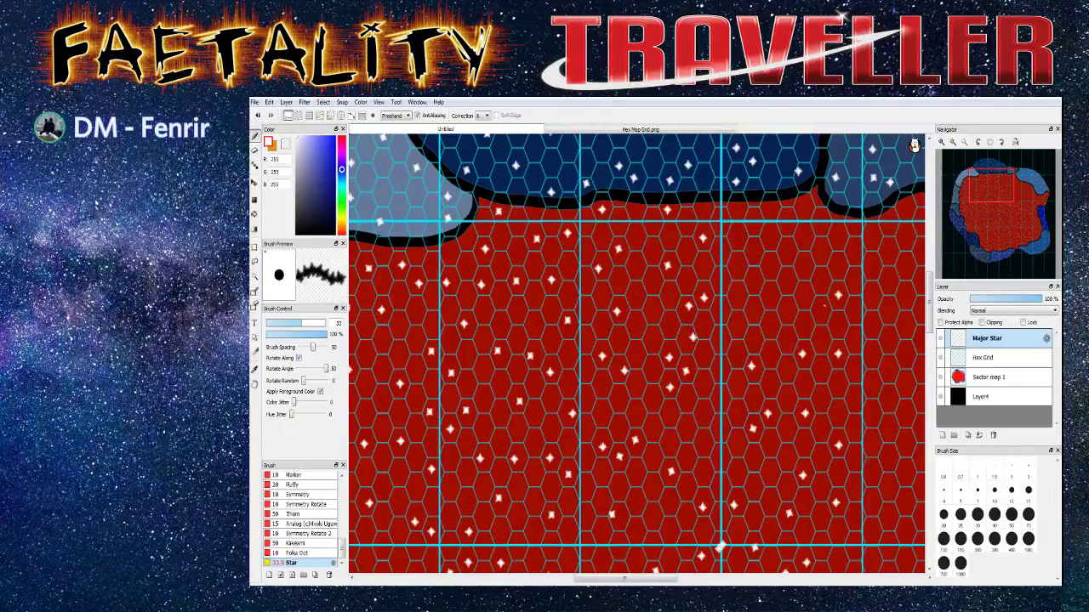
pyautogui.click(754, 254)
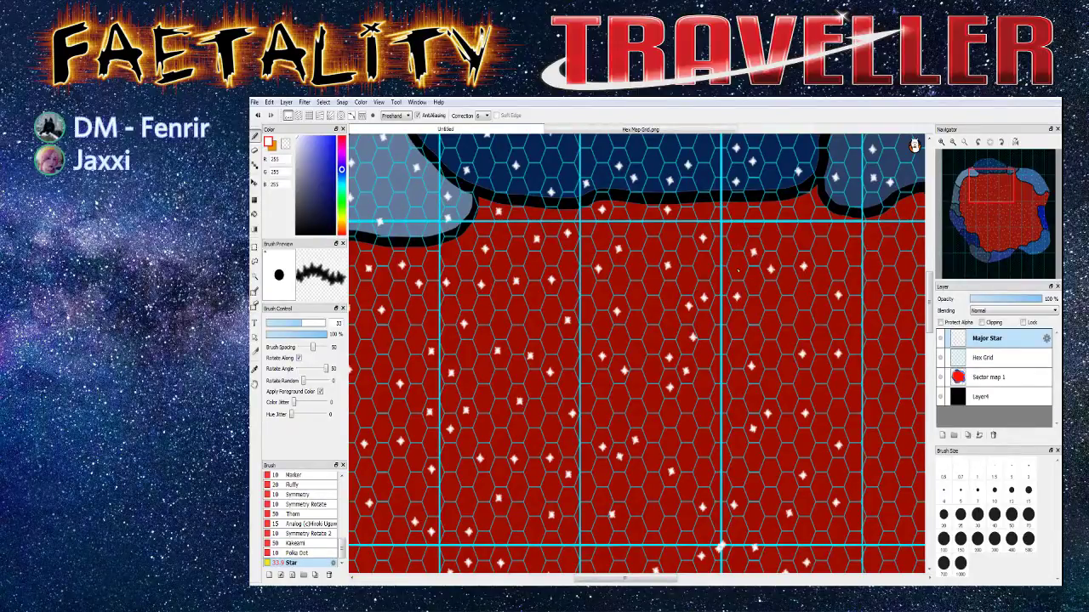
pyautogui.click(739, 212)
pyautogui.click(804, 207)
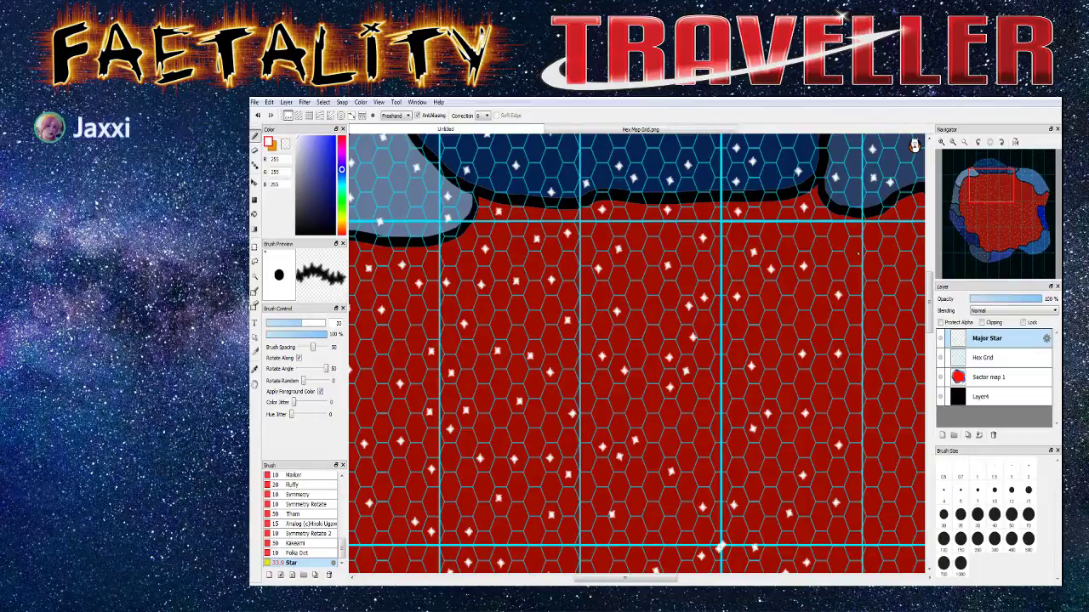
pyautogui.click(856, 251)
# Place major stars in the upper part of the next block east, along the blue northeastern border
pyautogui.moveTo(719, 547); pyautogui.dragTo(492, 551)
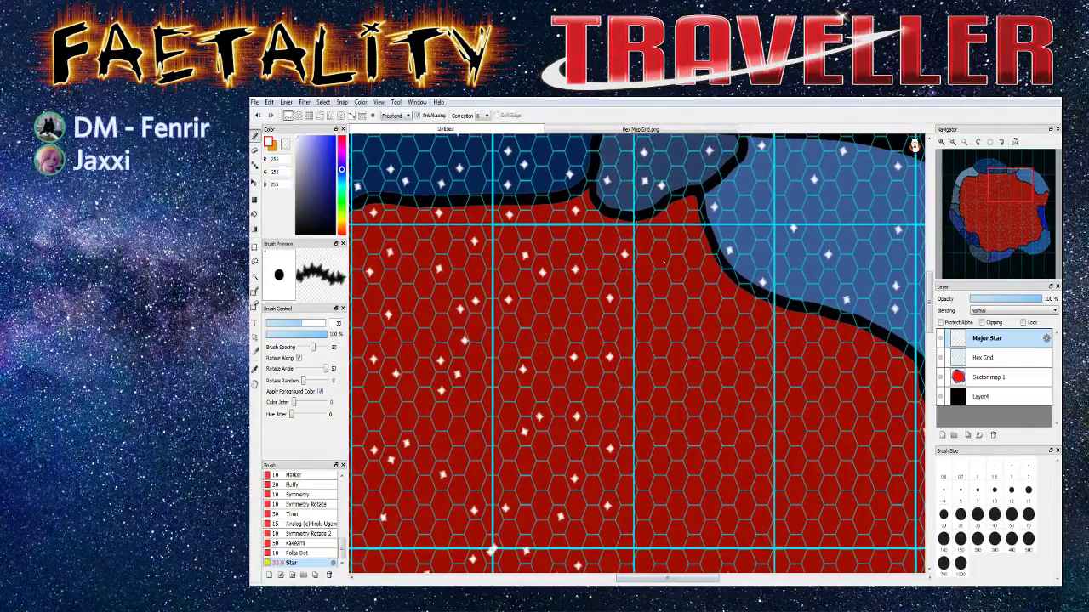
pyautogui.click(660, 259)
pyautogui.click(760, 341)
pyautogui.click(661, 372)
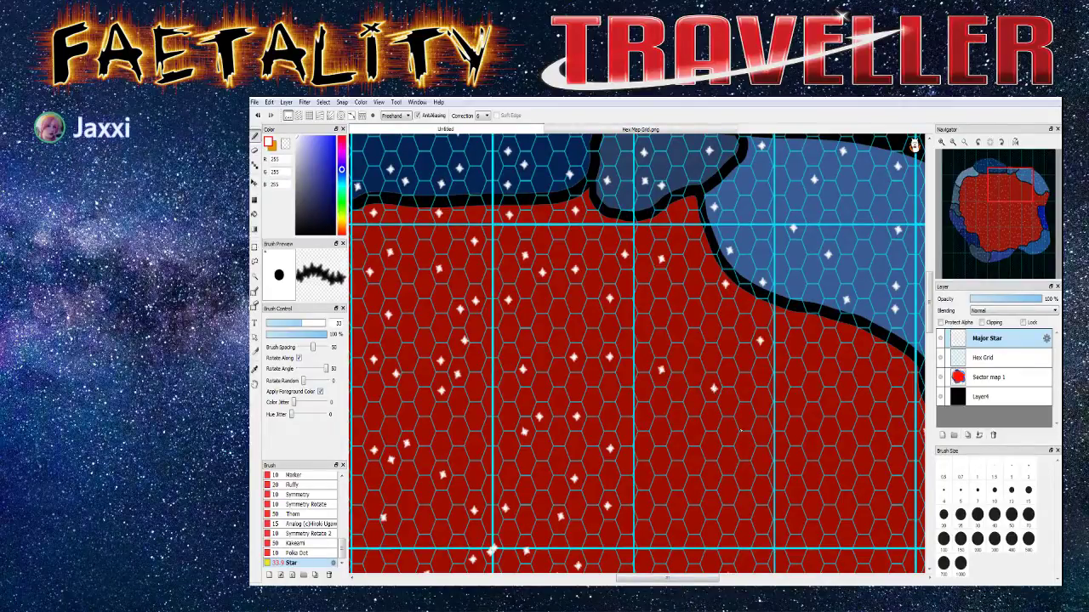
# Scatter major stars through the lower part of the block southwest of the blue northeastern region and into the neighbouring block to the east
pyautogui.click(745, 447)
pyautogui.click(696, 460)
pyautogui.click(659, 434)
pyautogui.click(659, 491)
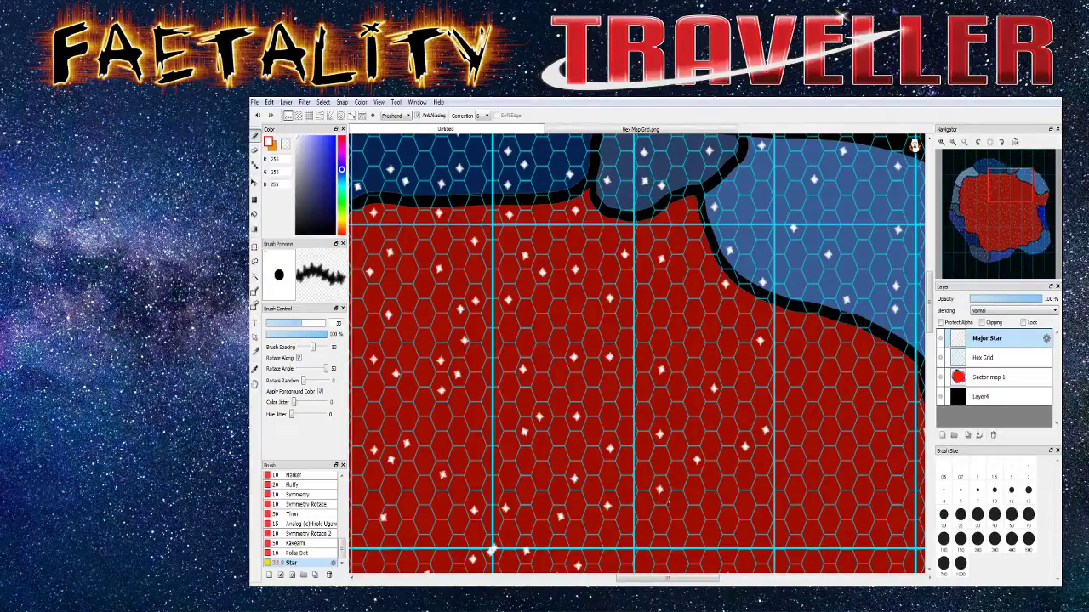
pyautogui.click(710, 505)
pyautogui.click(748, 505)
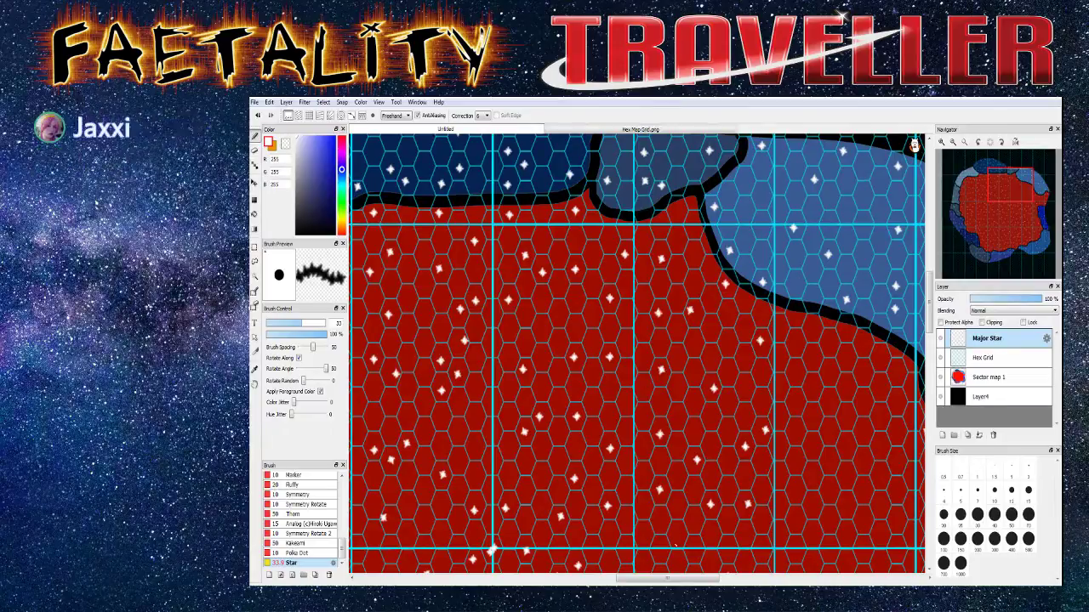
pyautogui.click(661, 545)
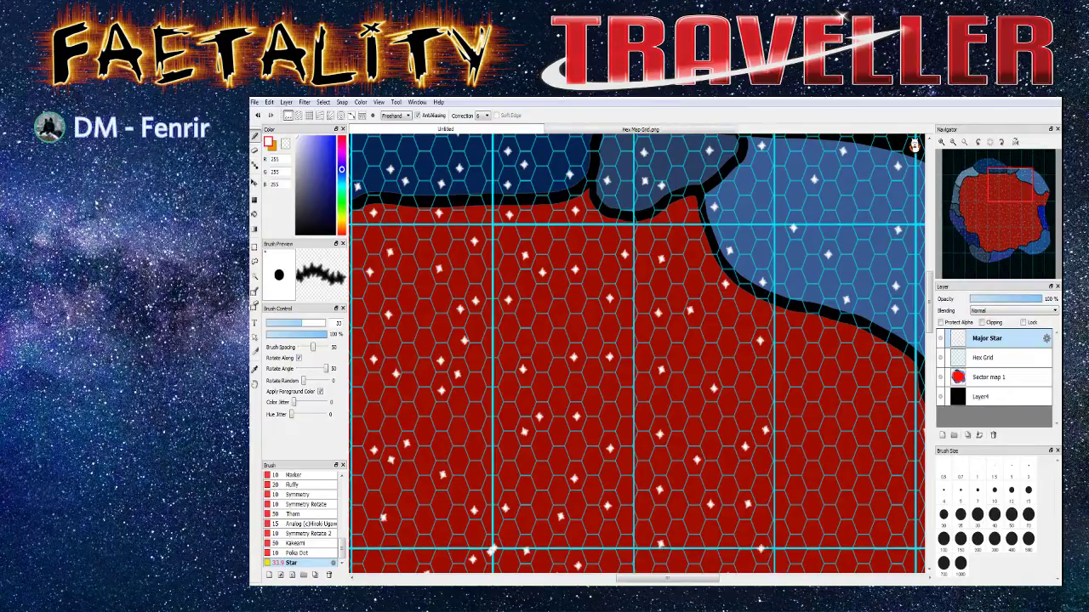
pyautogui.click(810, 478)
pyautogui.moveTo(683, 580); pyautogui.dragTo(695, 580)
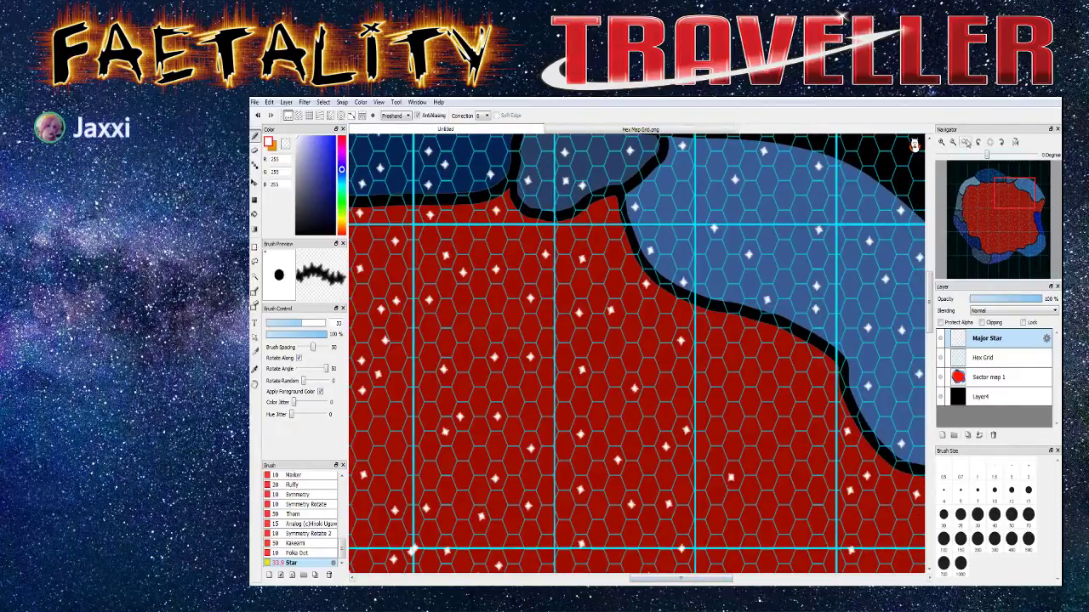
# Inspect the whole map and the northeastern red area at different magnifications for gaps in the star coverage
pyautogui.click(964, 143)
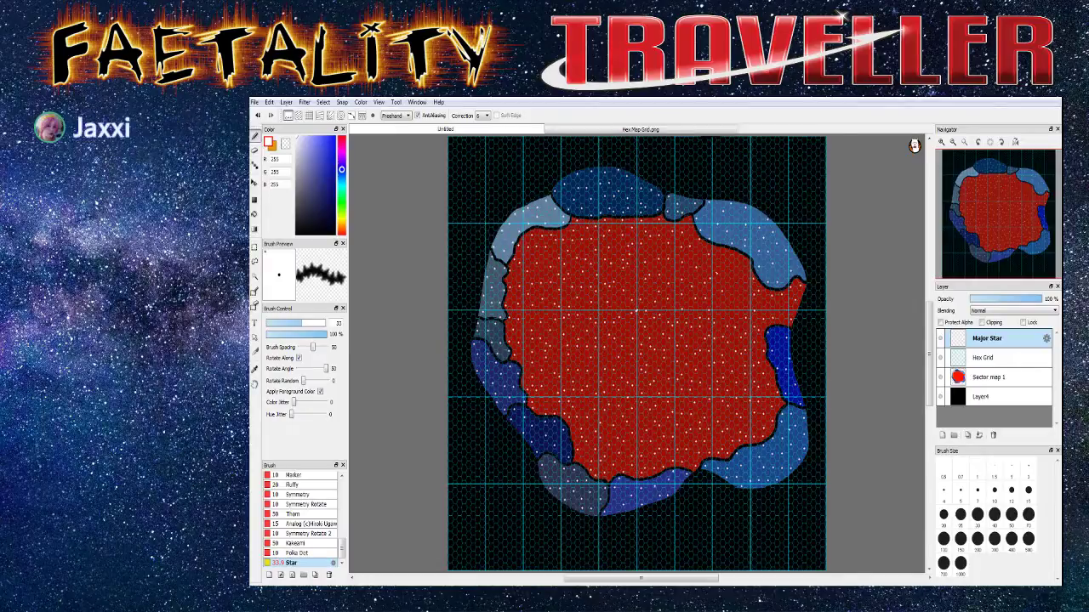
pyautogui.scroll(4, 706, 266)
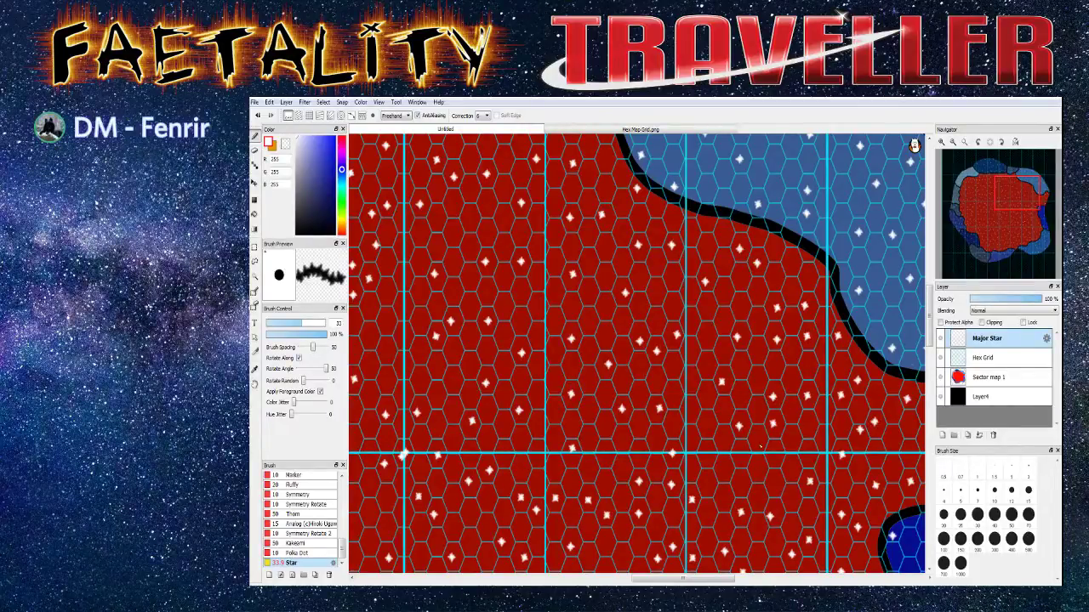
pyautogui.scroll(-2, 771, 430)
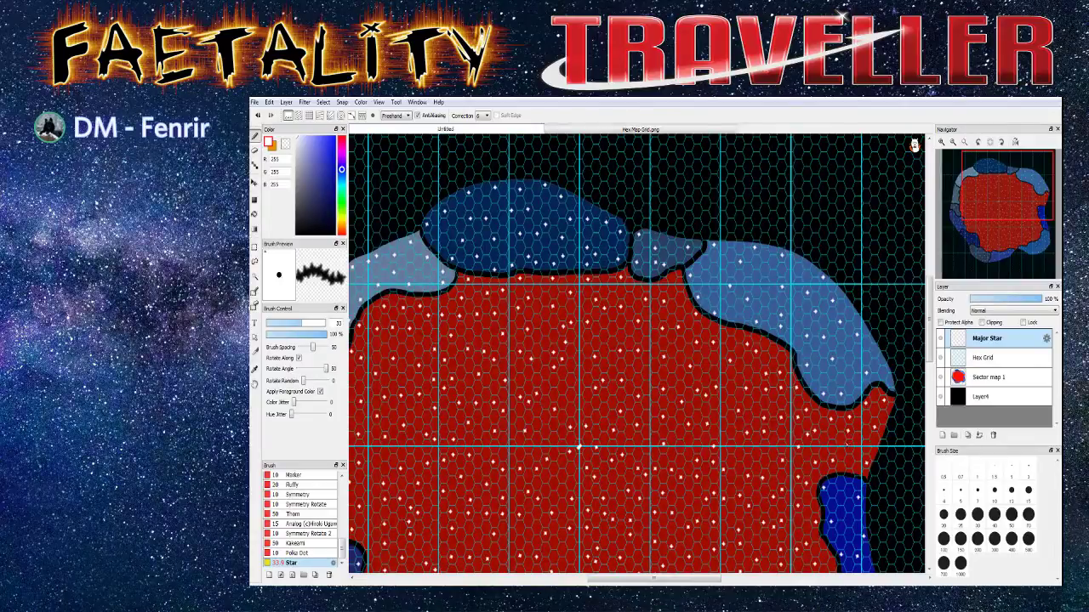
pyautogui.scroll(2, 859, 432)
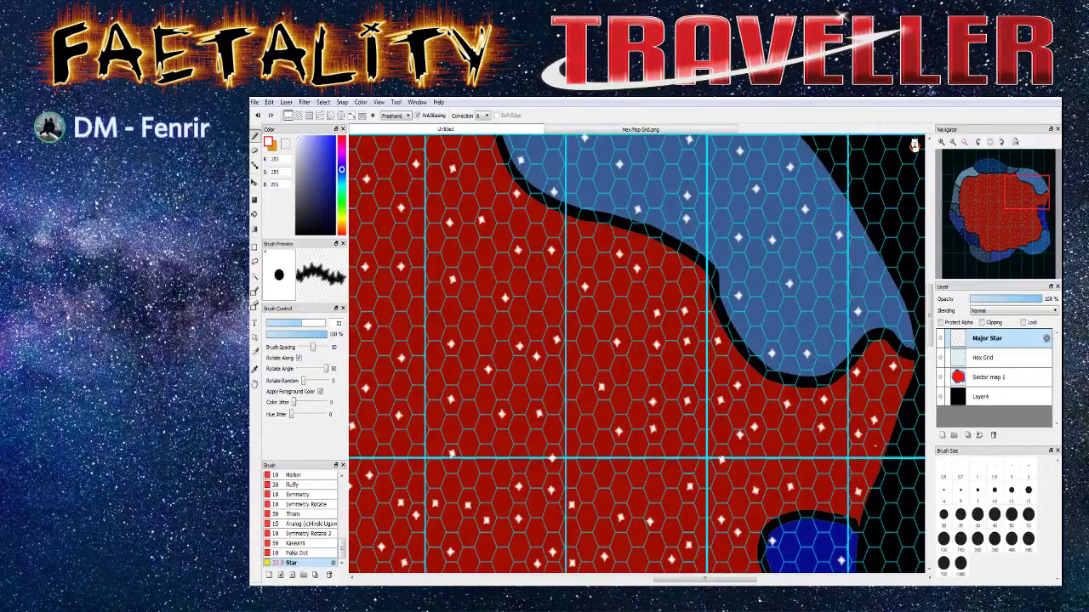
pyautogui.scroll(-2, 818, 360)
pyautogui.scroll(2, 818, 359)
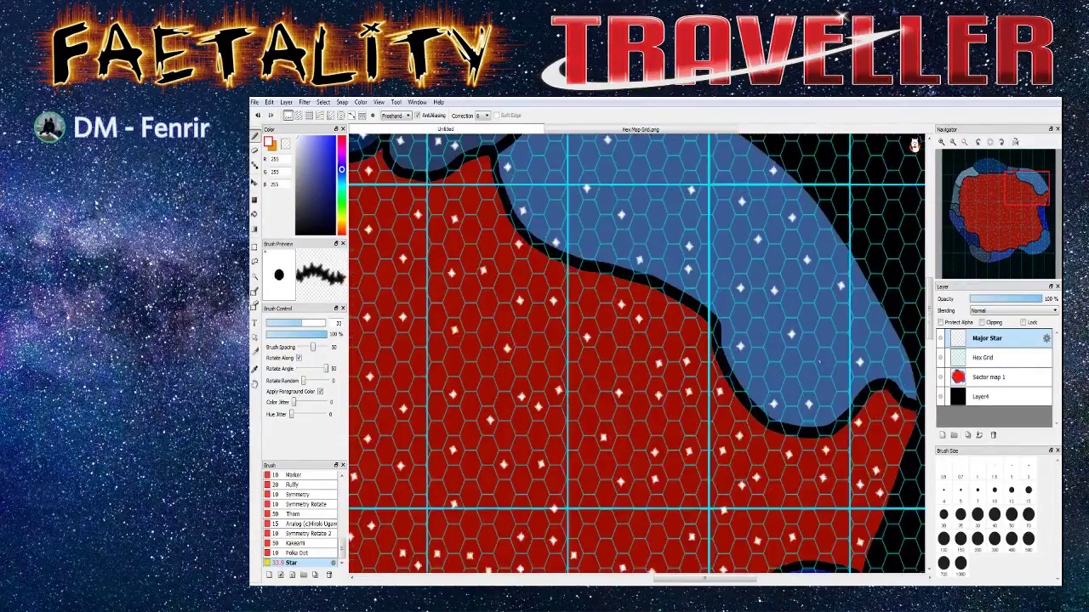
pyautogui.scroll(-3, 817, 360)
pyautogui.scroll(1, 605, 412)
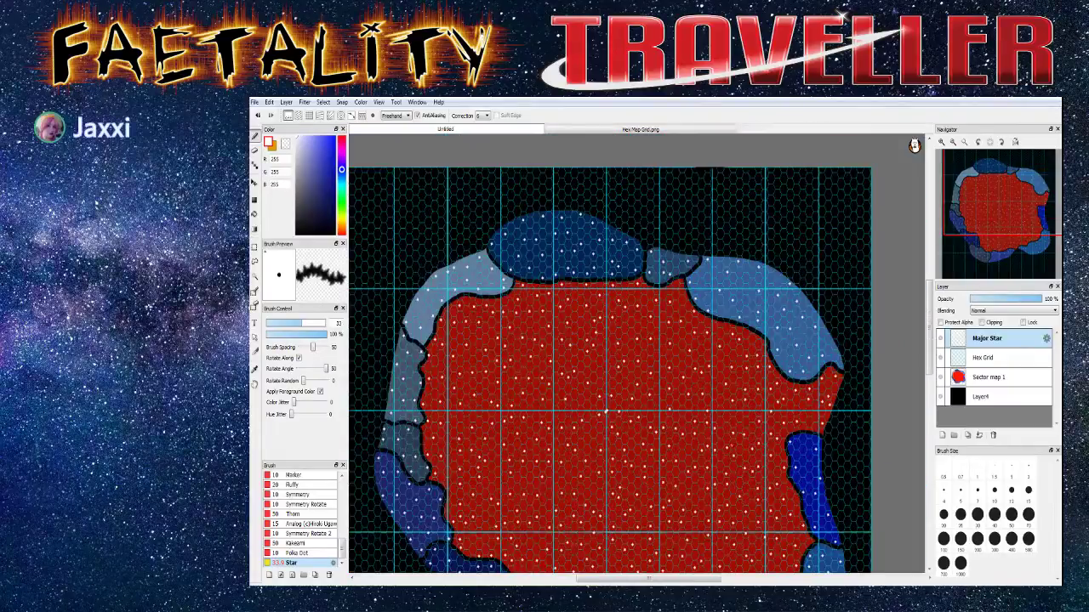
pyautogui.scroll(2, 499, 411)
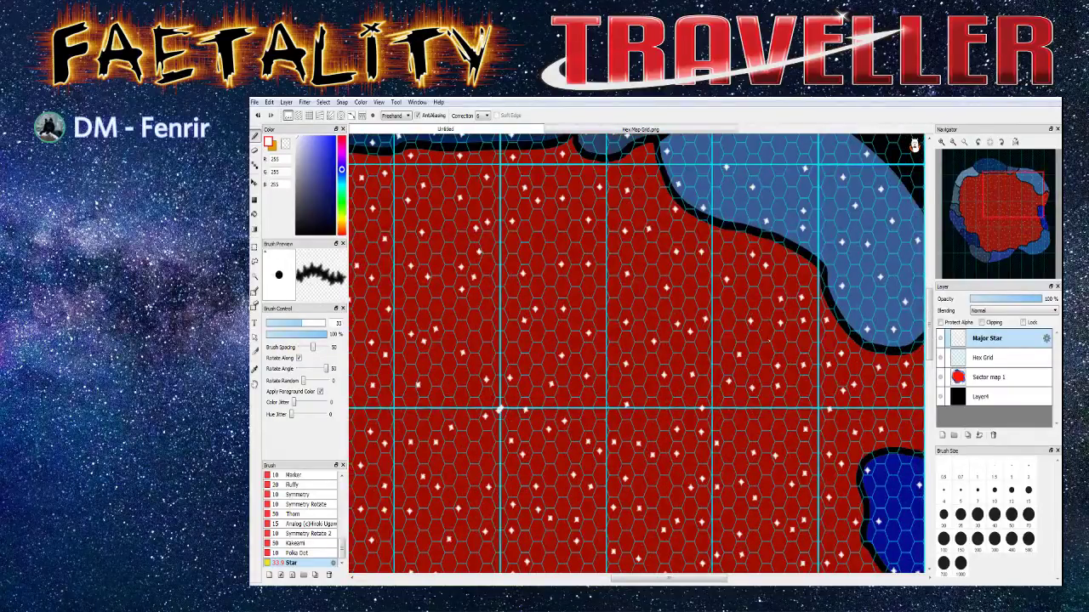
pyautogui.scroll(-3, 499, 410)
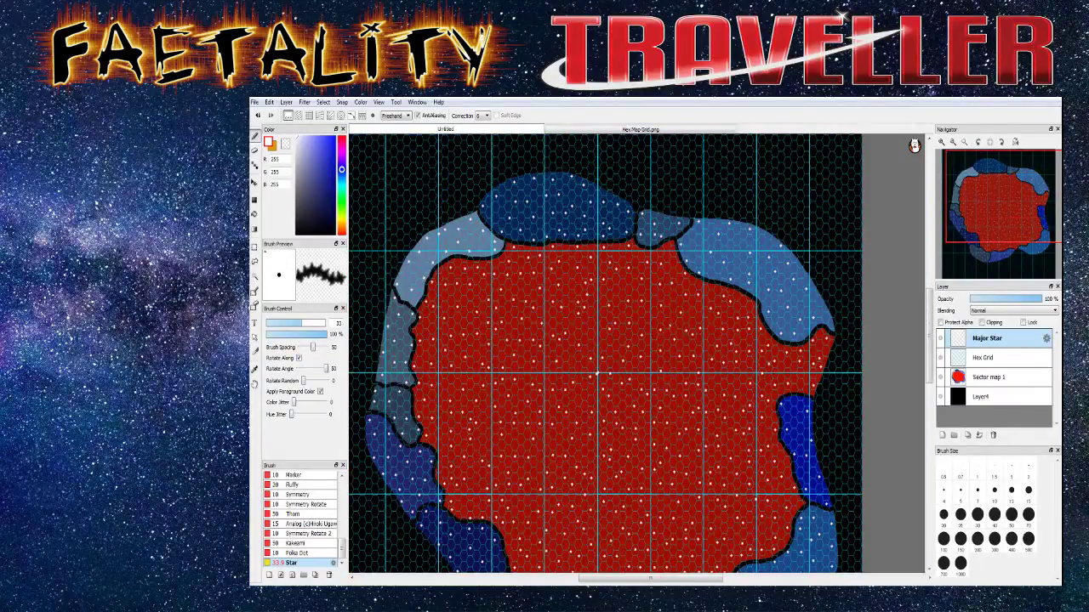
pyautogui.scroll(3, 524, 418)
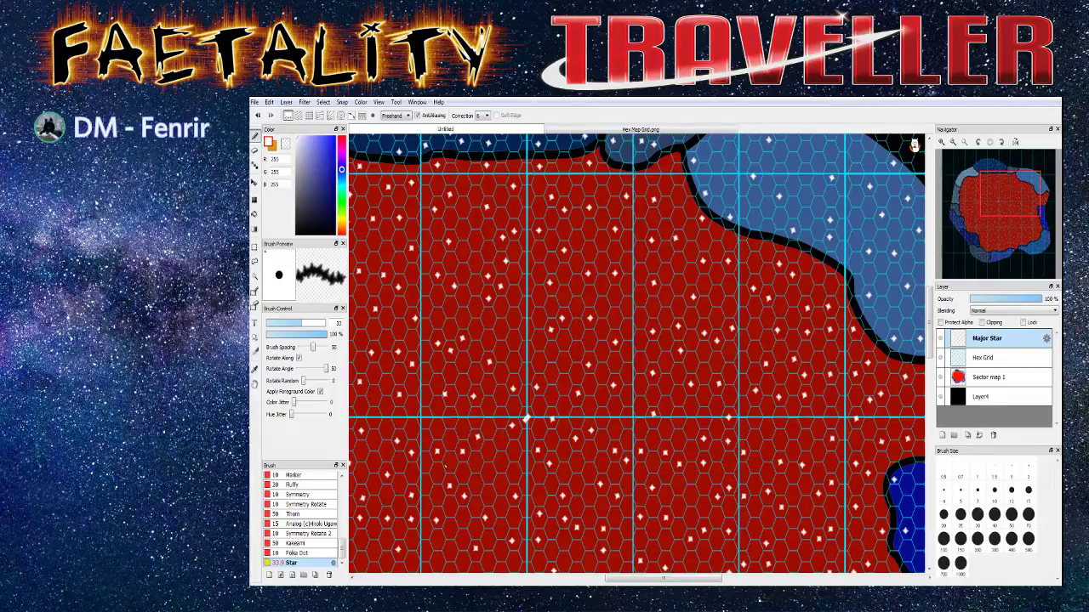
pyautogui.scroll(-2, 525, 419)
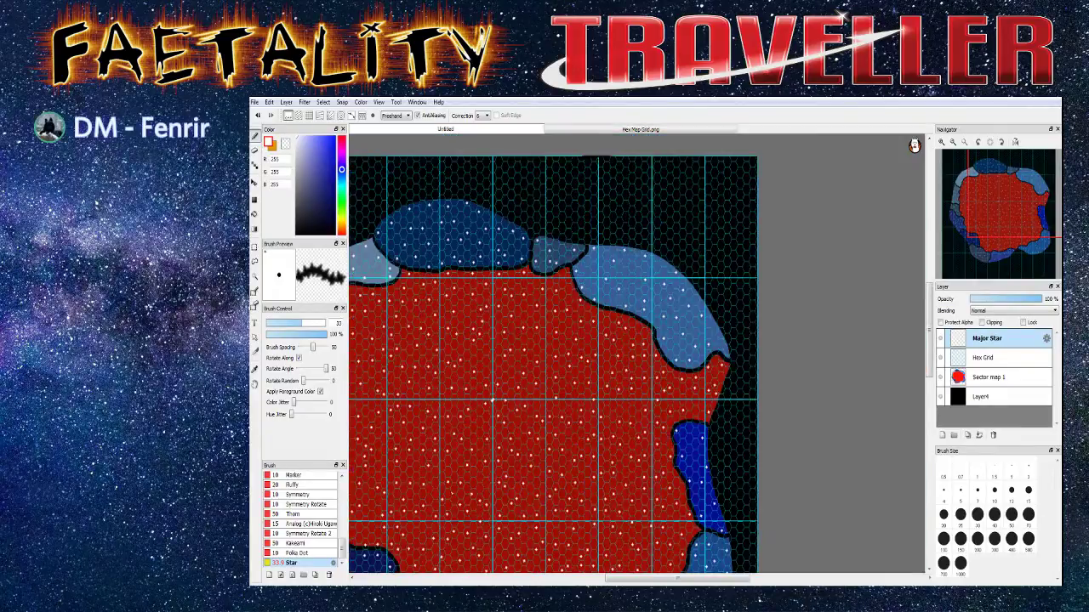
# Fit the whole map in view and check the star distribution with the Sector map 1 layer hidden and shown again
pyautogui.click(964, 141)
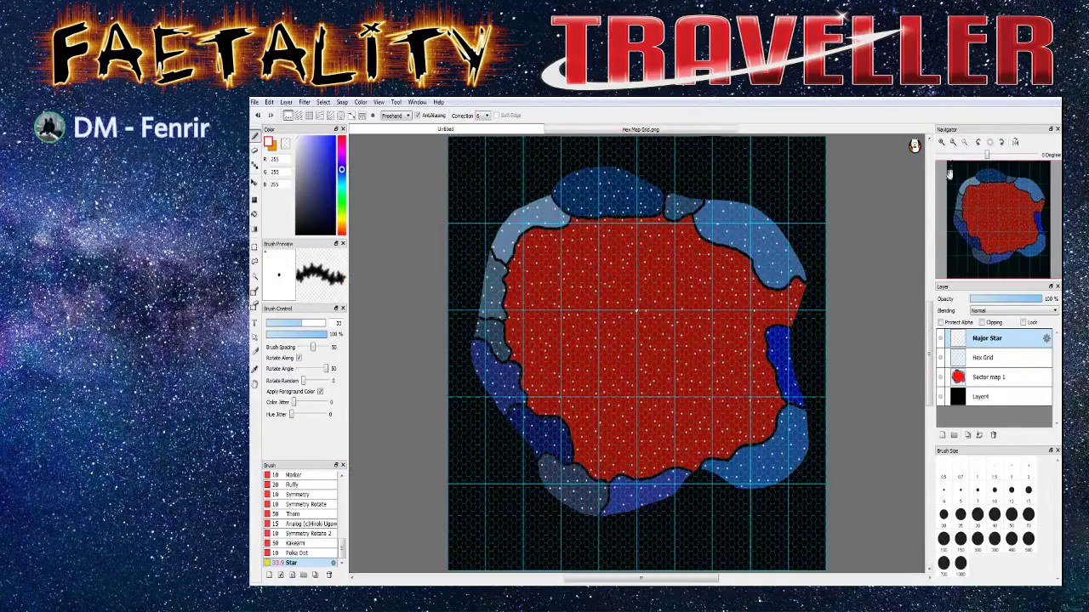
pyautogui.click(941, 378)
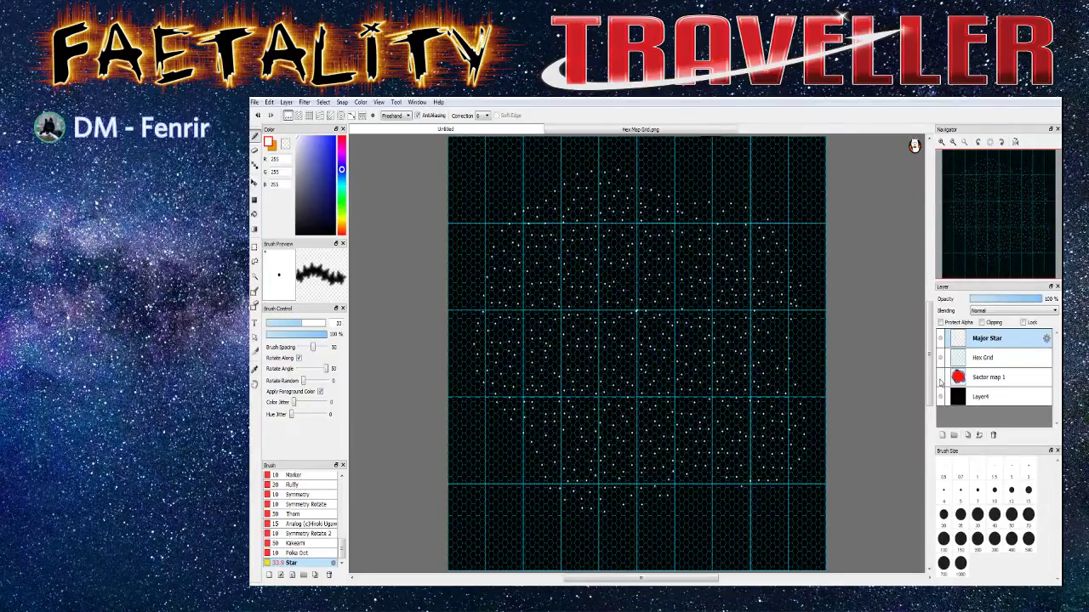
pyautogui.click(940, 378)
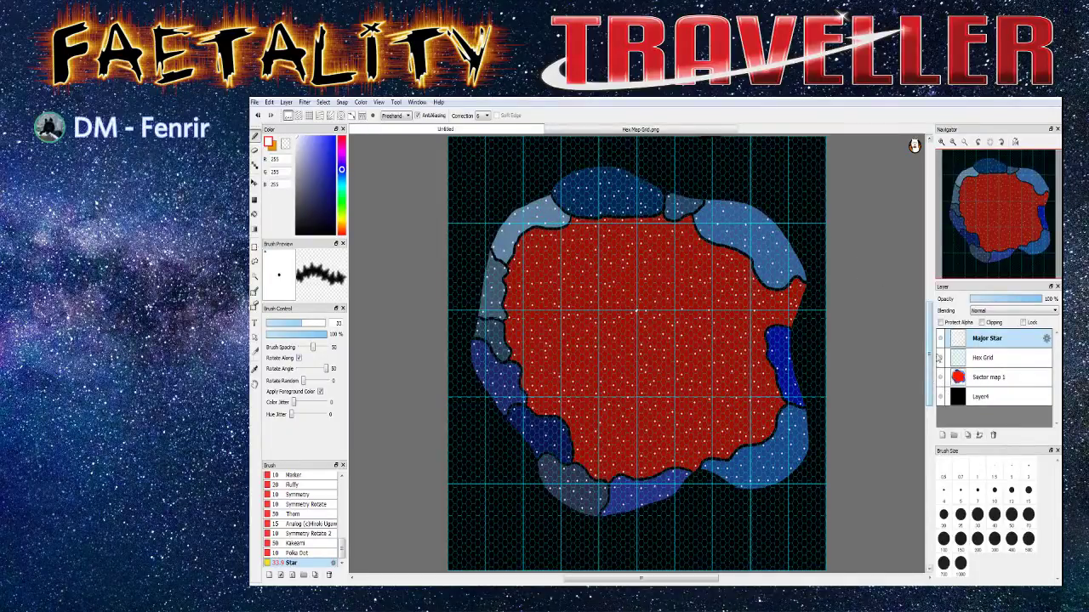
pyautogui.click(942, 322)
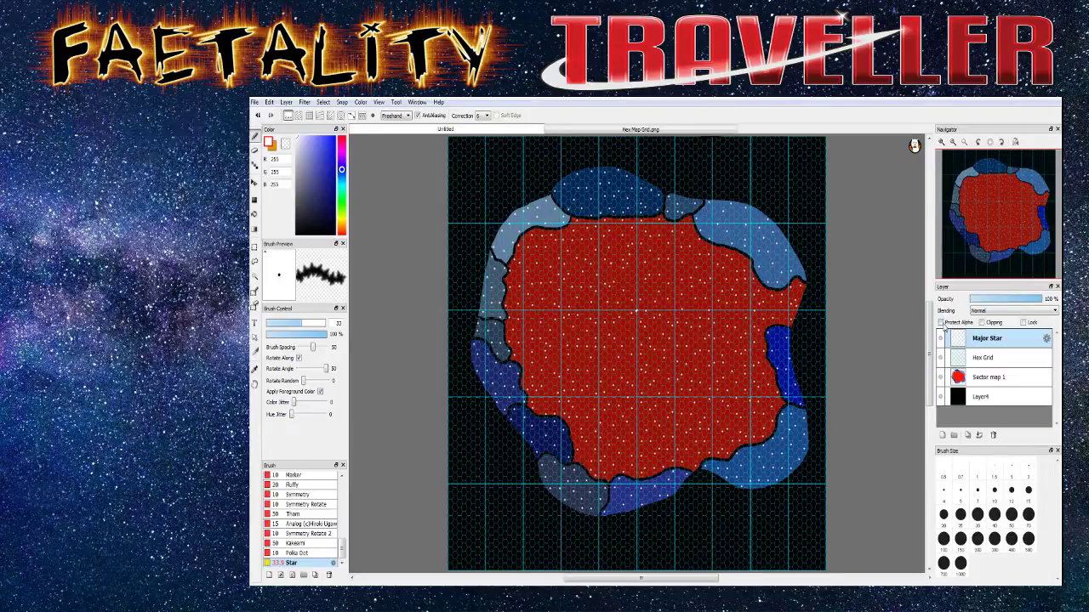
pyautogui.click(311, 176)
pyautogui.click(326, 194)
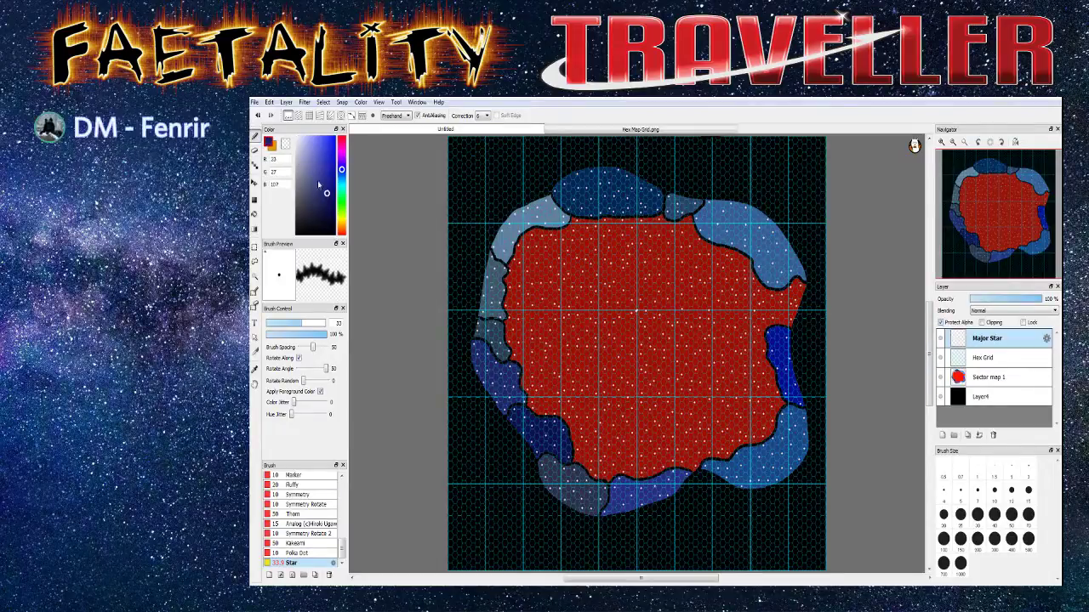
pyautogui.click(285, 145)
# Add a new layer above Major Star and hide the Sector map 1 layer
pyautogui.click(286, 102)
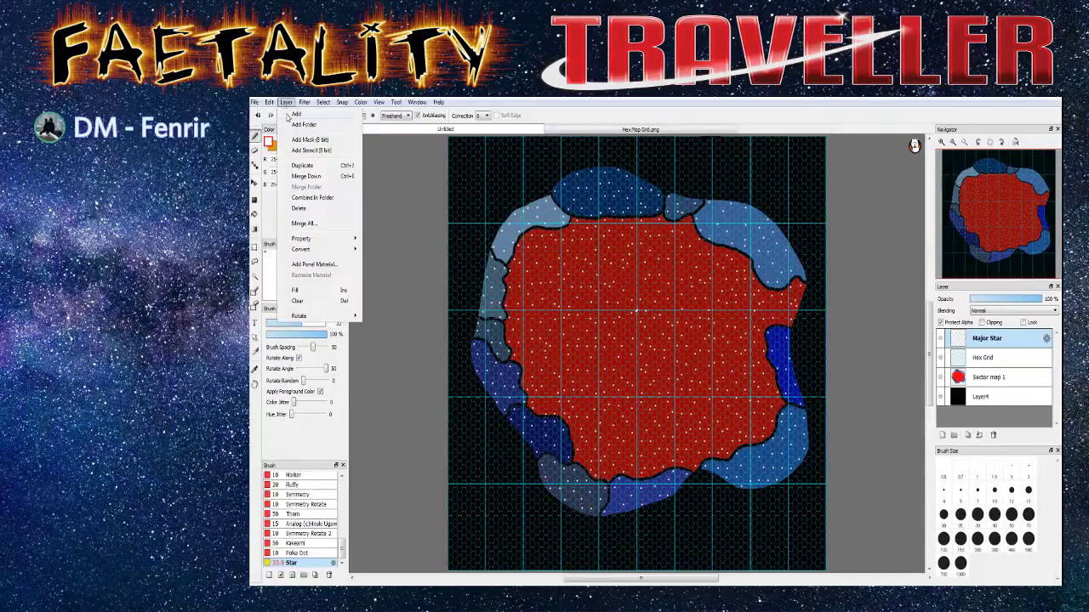
pyautogui.click(295, 138)
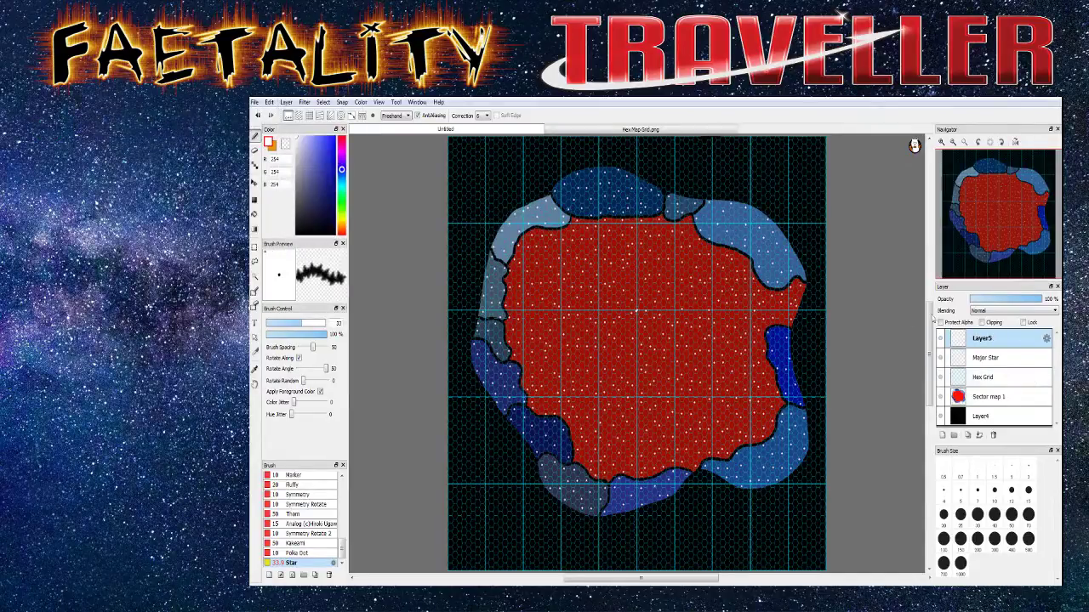
pyautogui.click(939, 399)
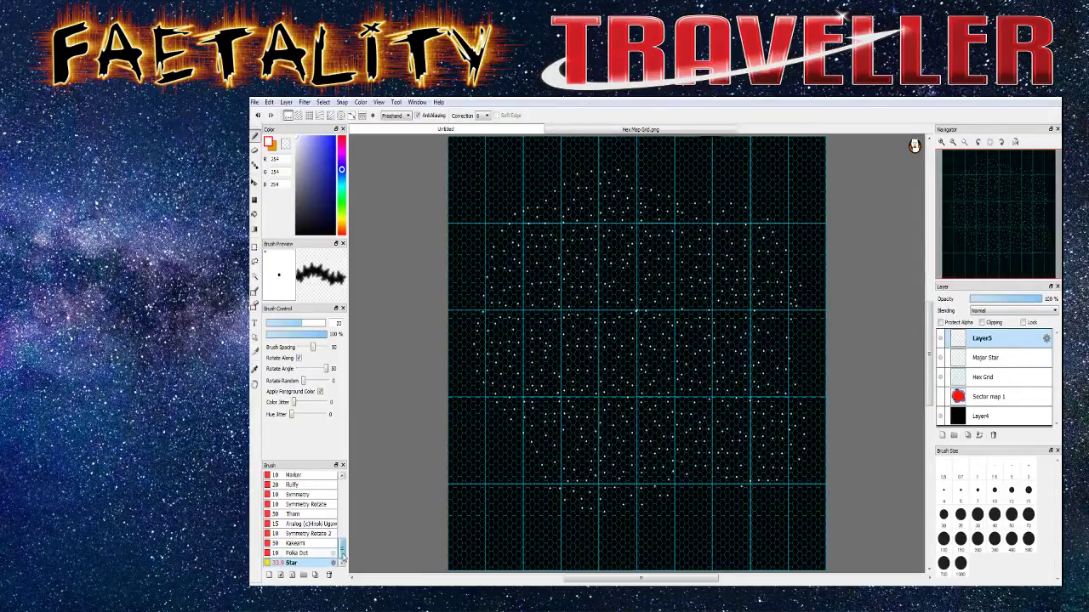
# Reduce the Star brush size to about 17 px for painting smaller stars
pyautogui.moveTo(299, 326); pyautogui.dragTo(292, 327)
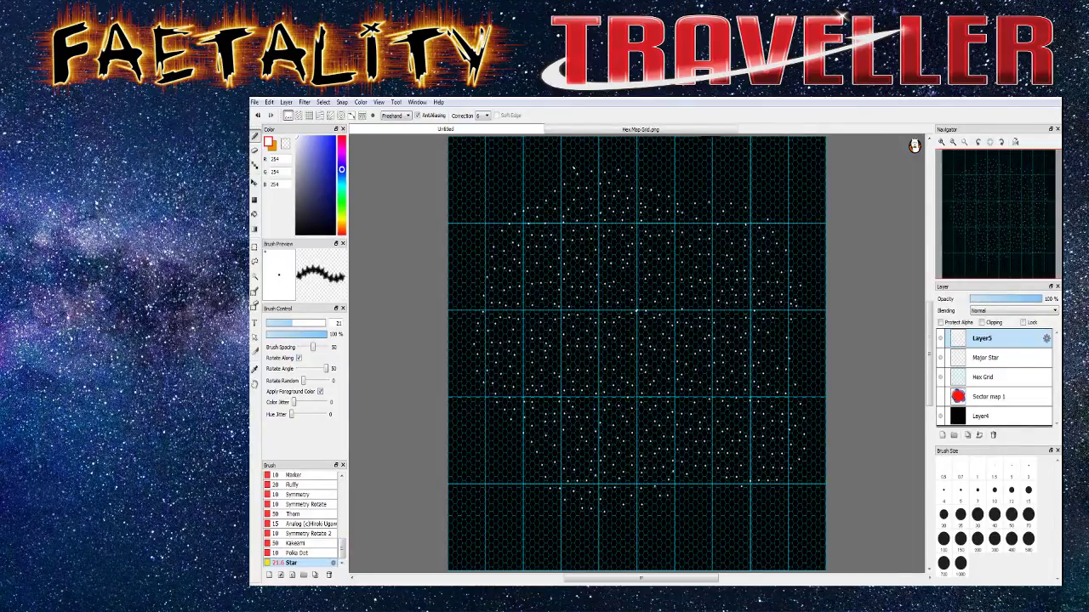
pyautogui.scroll(4, 595, 153)
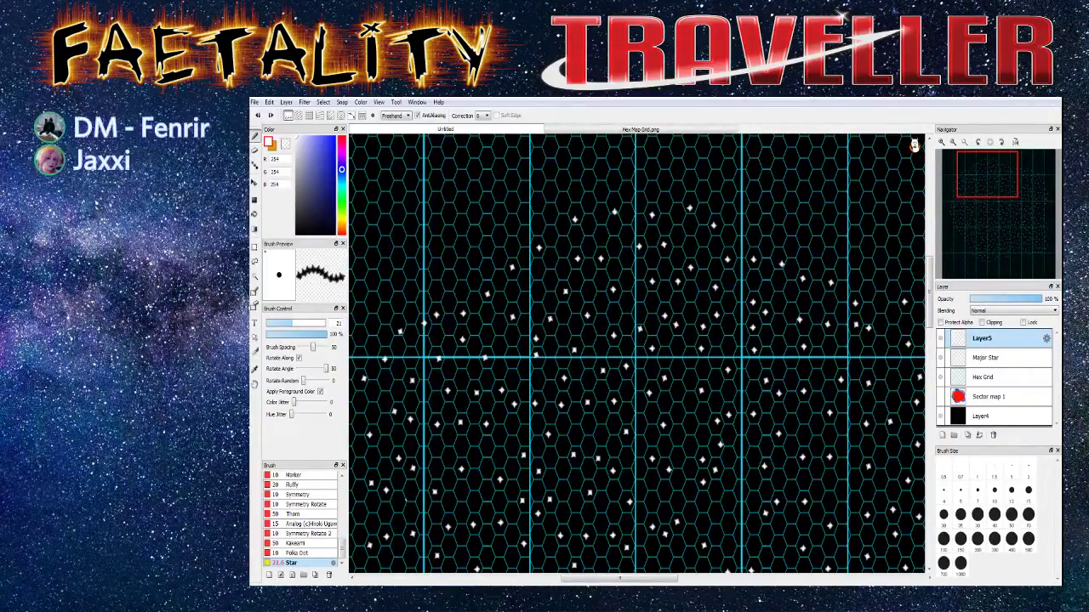
pyautogui.click(288, 324)
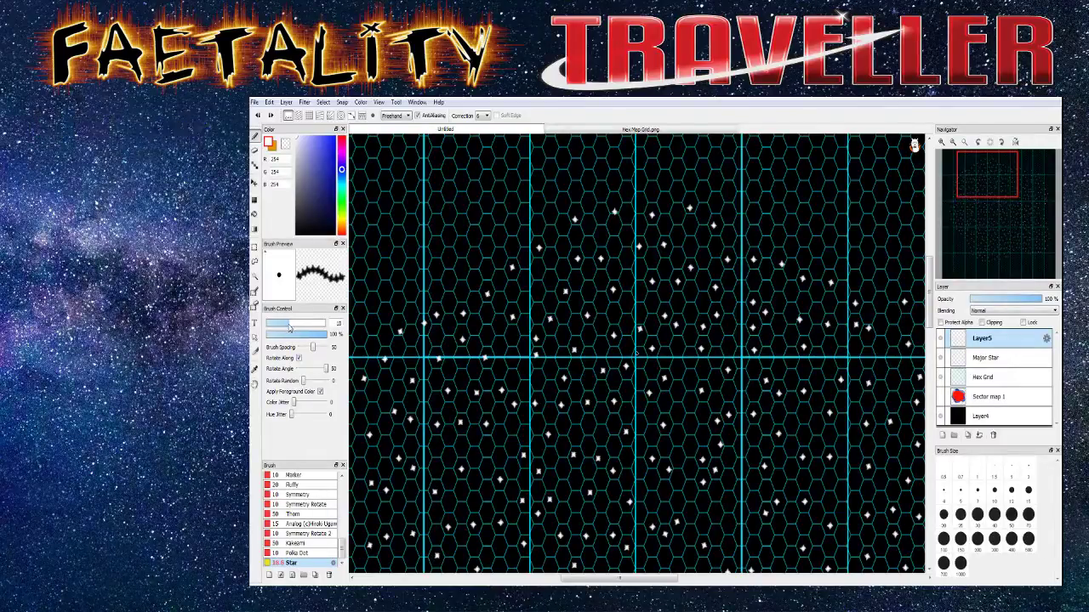
pyautogui.moveTo(288, 326); pyautogui.dragTo(287, 327)
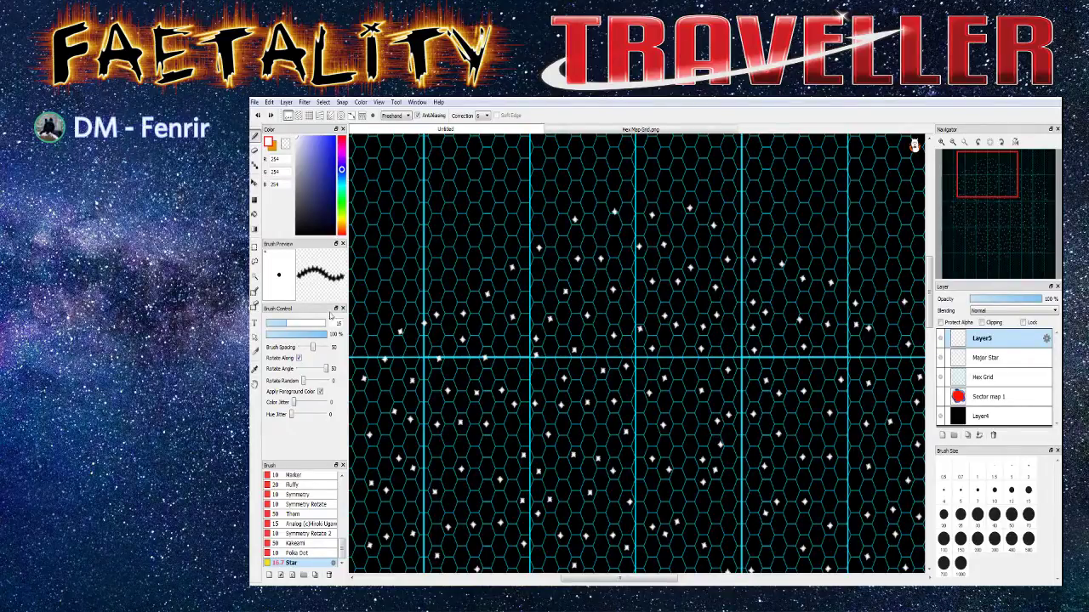
# Edit the Star brush to use a spacing of 100 and a random rotation of 44
pyautogui.doubleClick(327, 565)
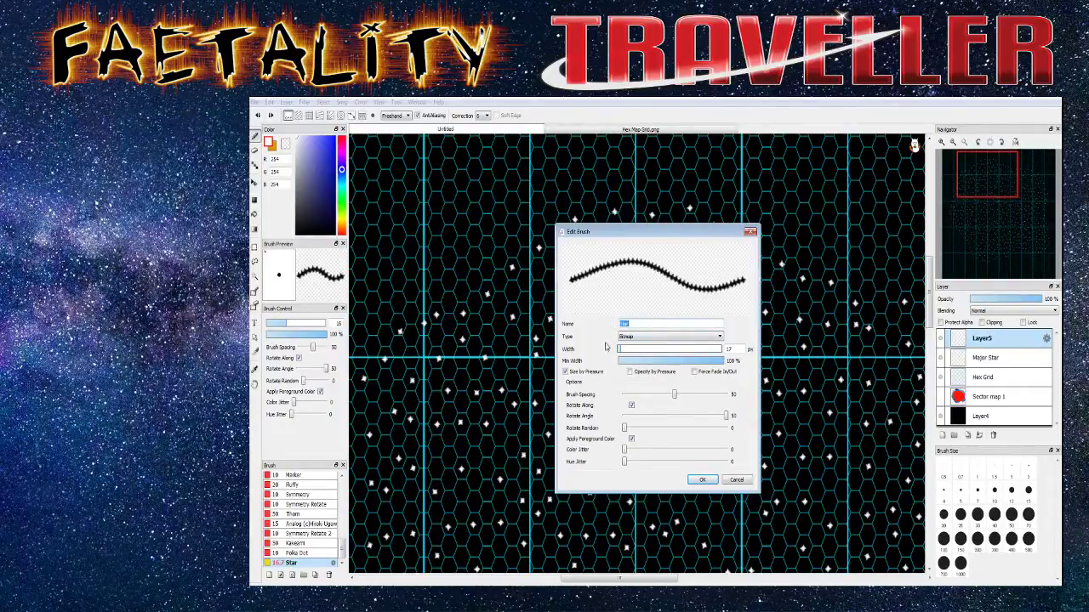
pyautogui.moveTo(673, 394)
pyautogui.mouseDown()
pyautogui.moveTo(637, 396)
pyautogui.moveTo(726, 397)
pyautogui.mouseUp()
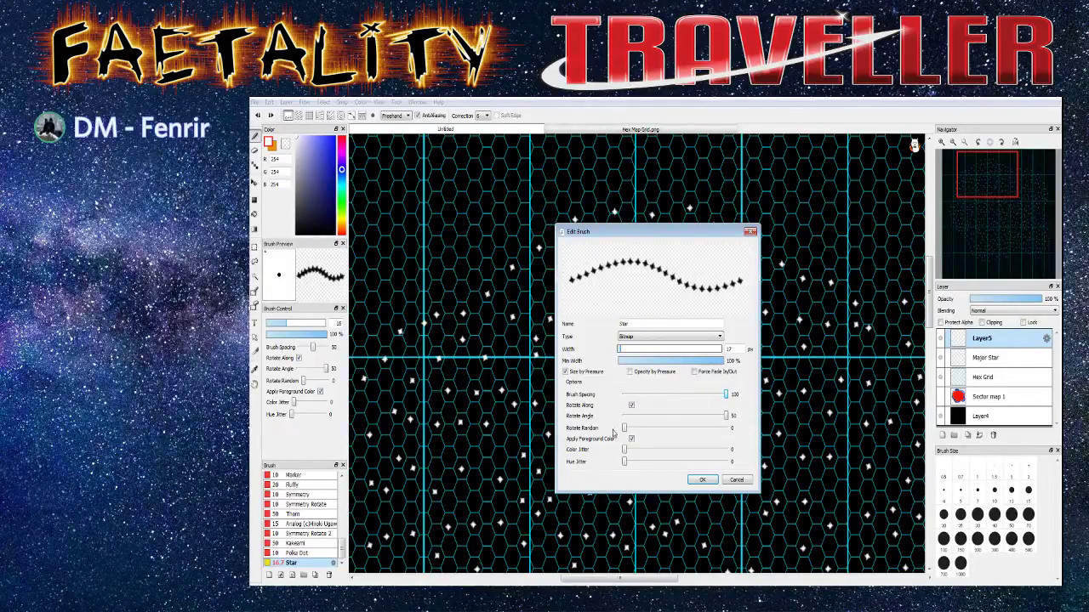
pyautogui.moveTo(625, 428); pyautogui.dragTo(669, 428)
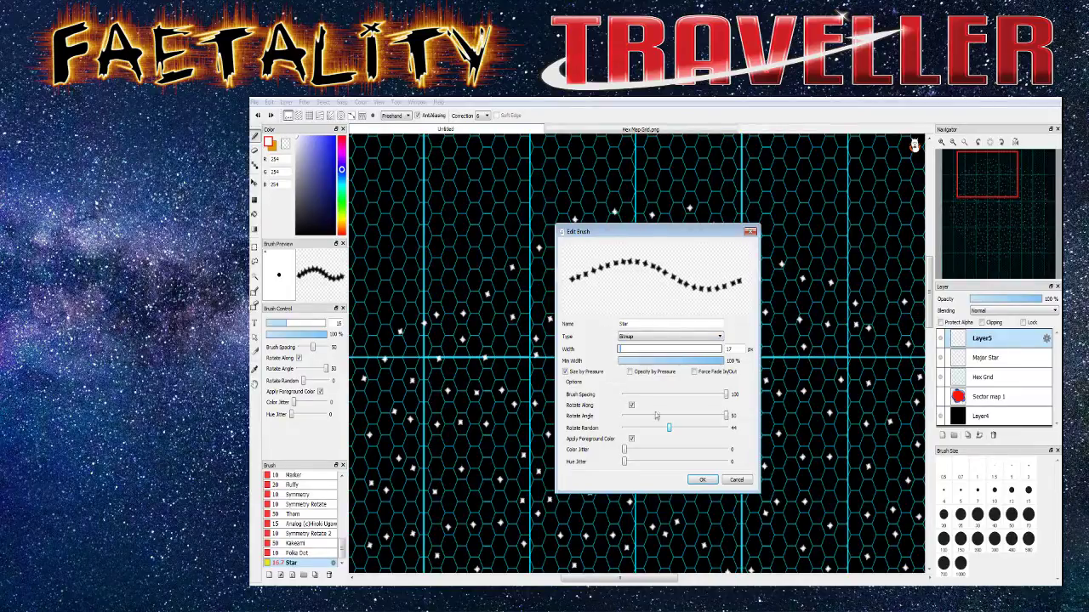
pyautogui.click(702, 480)
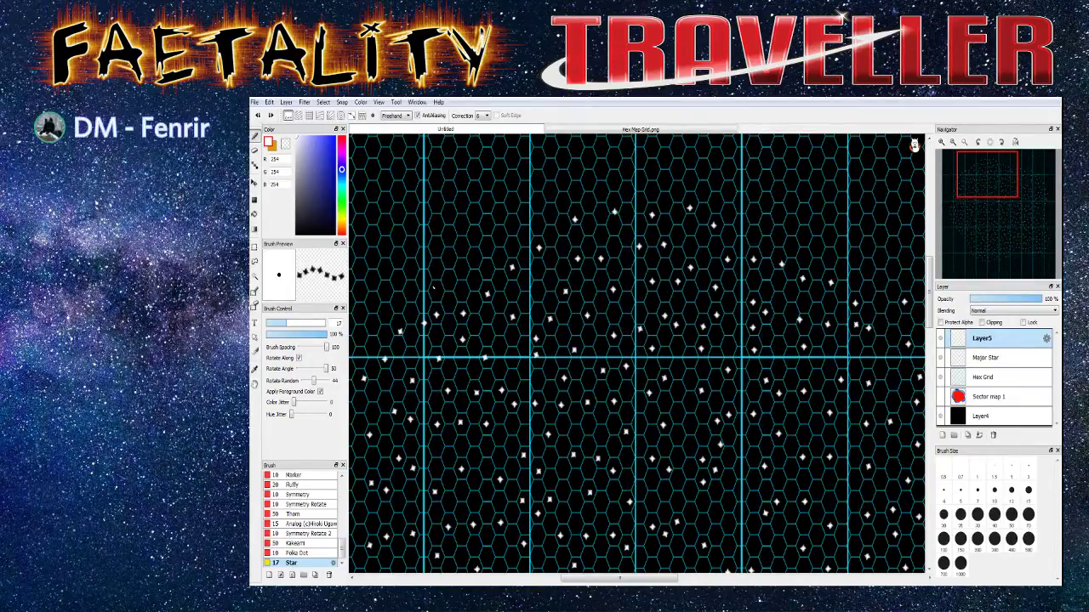
# Scatter small stars on the new layer around the northwest edge of the star field and hide the Hex Grid layer
pyautogui.moveTo(470, 287); pyautogui.dragTo(481, 278)
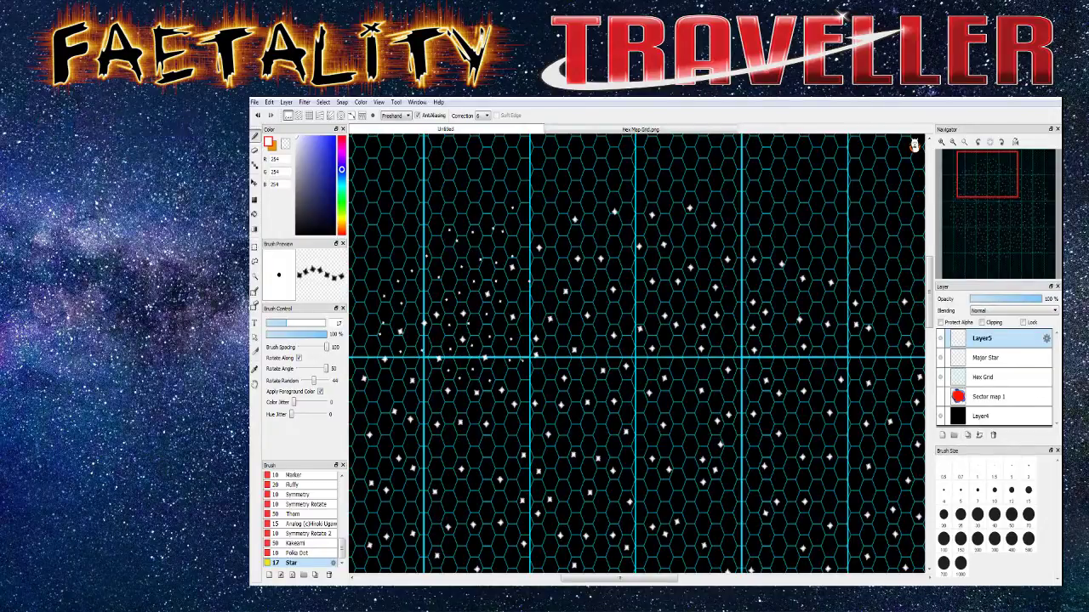
pyautogui.scroll(-3, 638, 358)
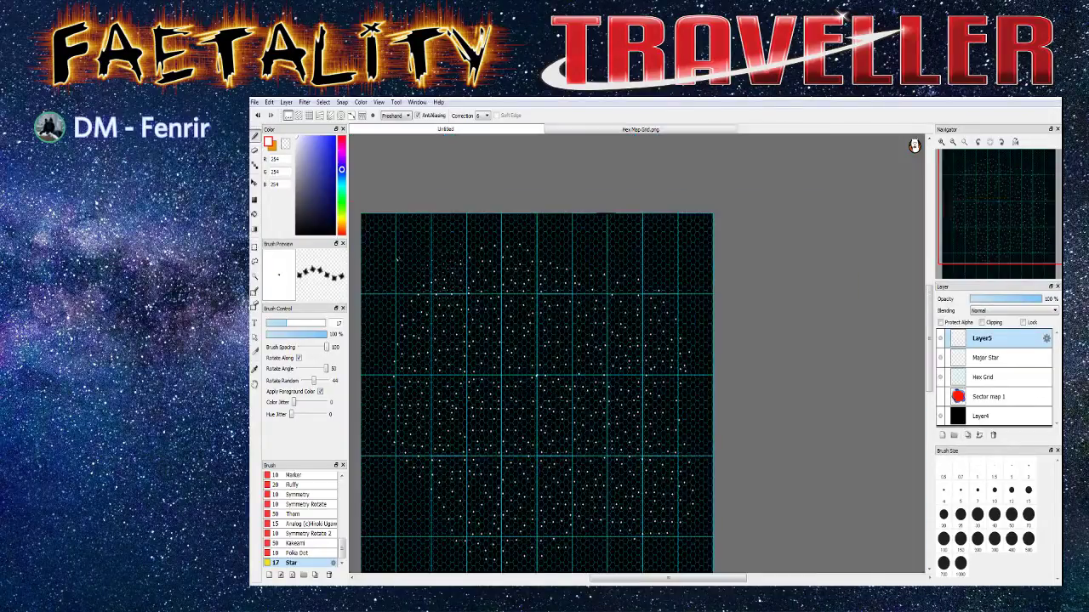
pyautogui.scroll(1, 638, 357)
pyautogui.click(940, 379)
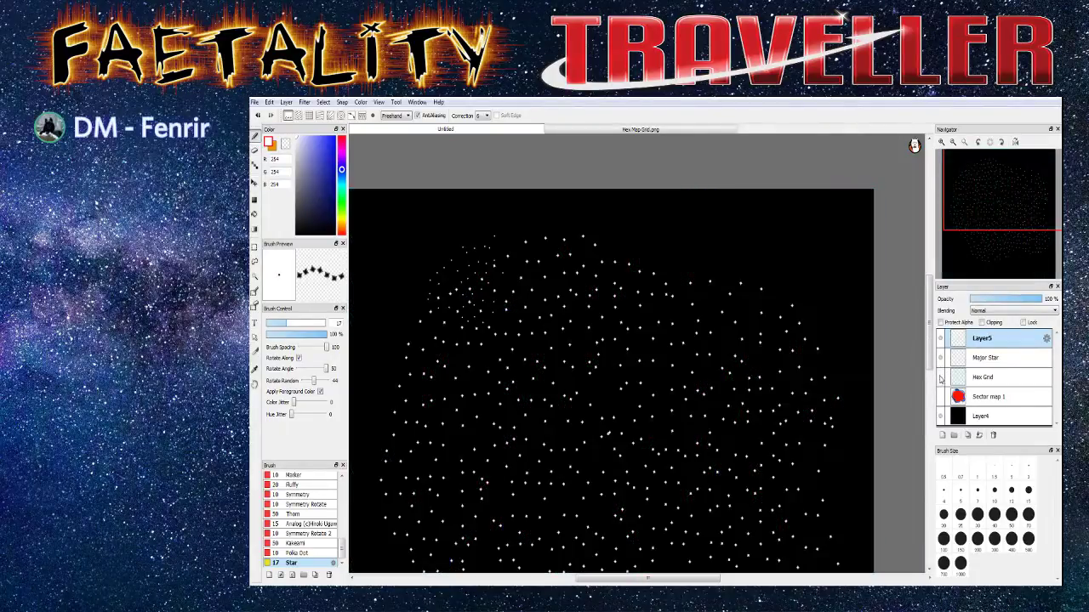
pyautogui.scroll(2, 638, 357)
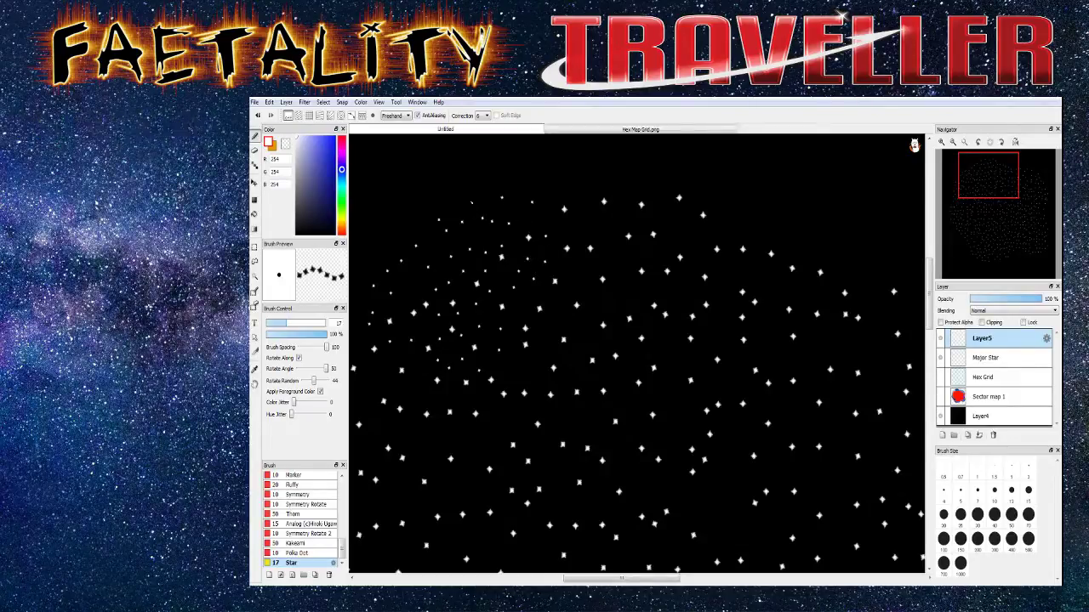
pyautogui.scroll(-2, 595, 353)
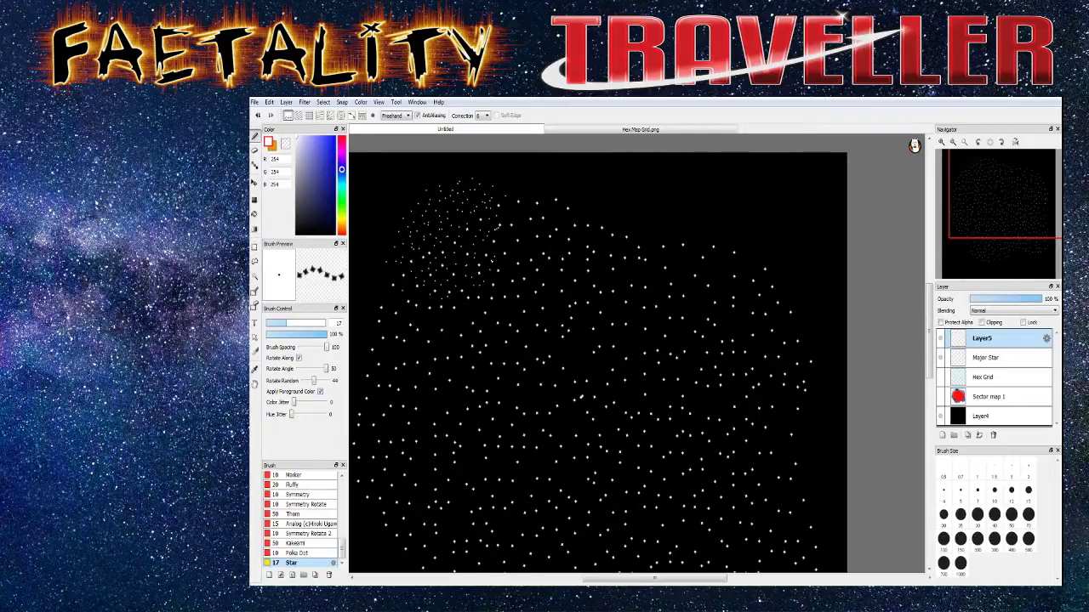
# Hide the Major Star layer and erase the overlapping small stars at one spot within the northwest cluster
pyautogui.click(940, 357)
pyautogui.hotkey('ctrl', '+')
pyautogui.hotkey('ctrl', '+')
pyautogui.hotkey('ctrl', '+')
pyautogui.hotkey('ctrl', '+')
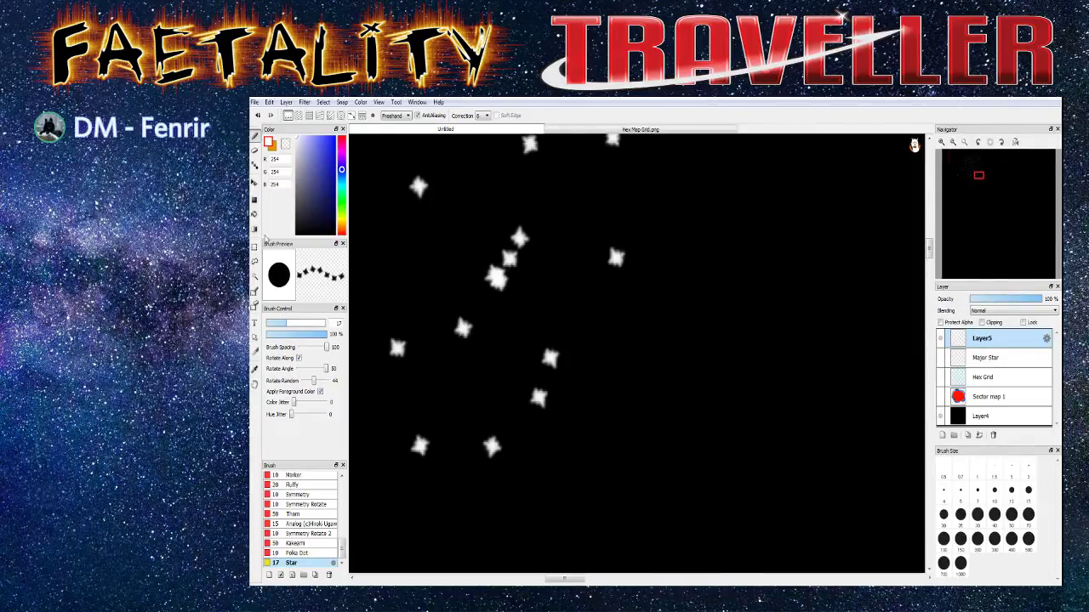
pyautogui.click(254, 214)
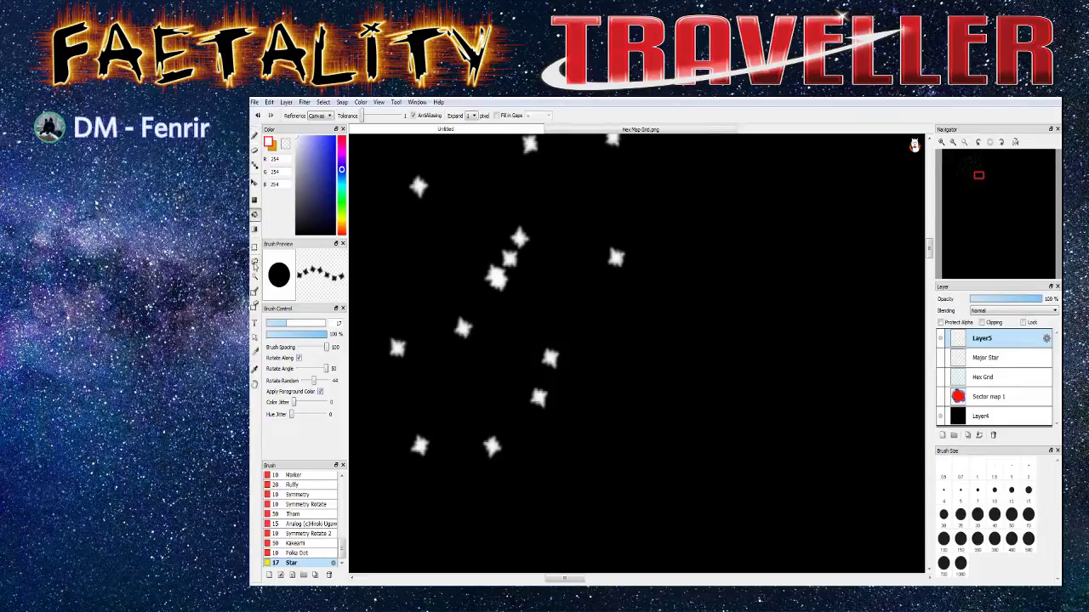
pyautogui.click(254, 149)
pyautogui.click(290, 322)
pyautogui.moveTo(490, 271)
pyautogui.mouseDown()
pyautogui.moveTo(500, 287)
pyautogui.moveTo(494, 269)
pyautogui.mouseUp()
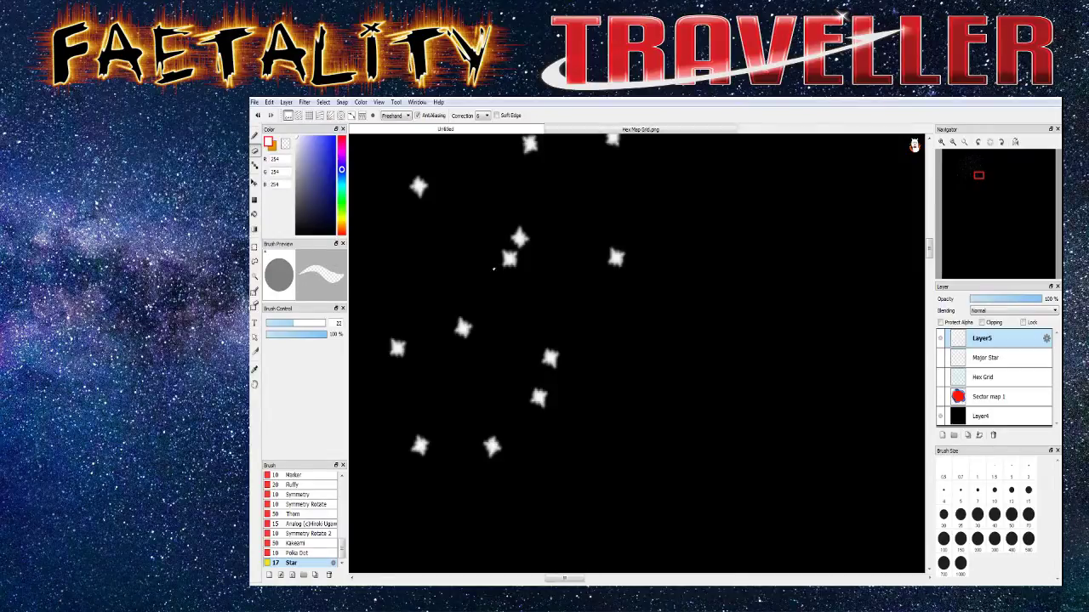
# Paint more small stars to fill out the northwest cluster into a dense, roughly round patch
pyautogui.press('b')
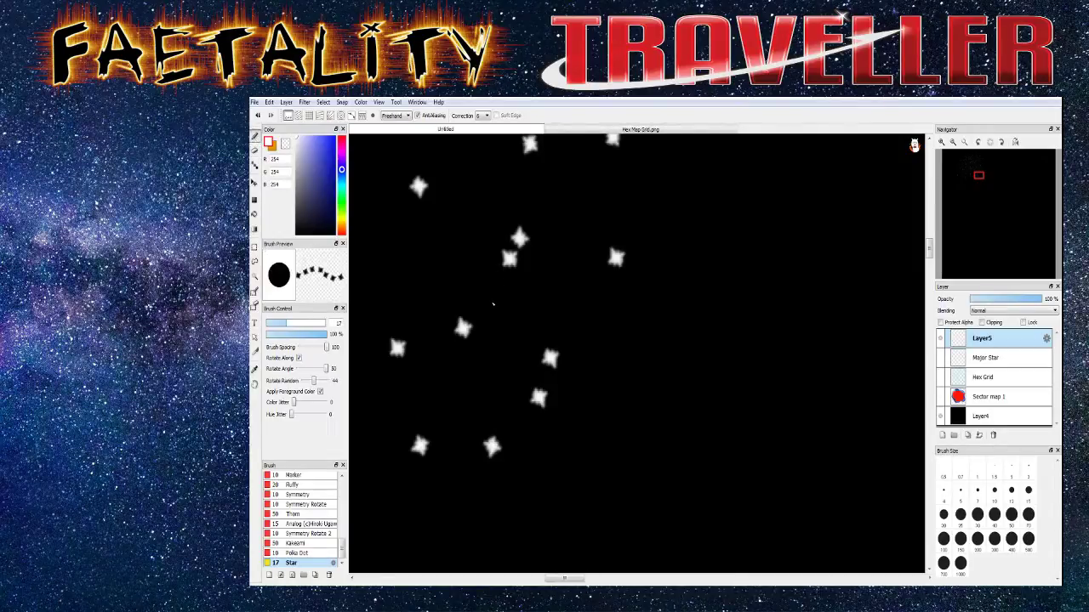
pyautogui.click(493, 304)
pyautogui.scroll(-3, 493, 304)
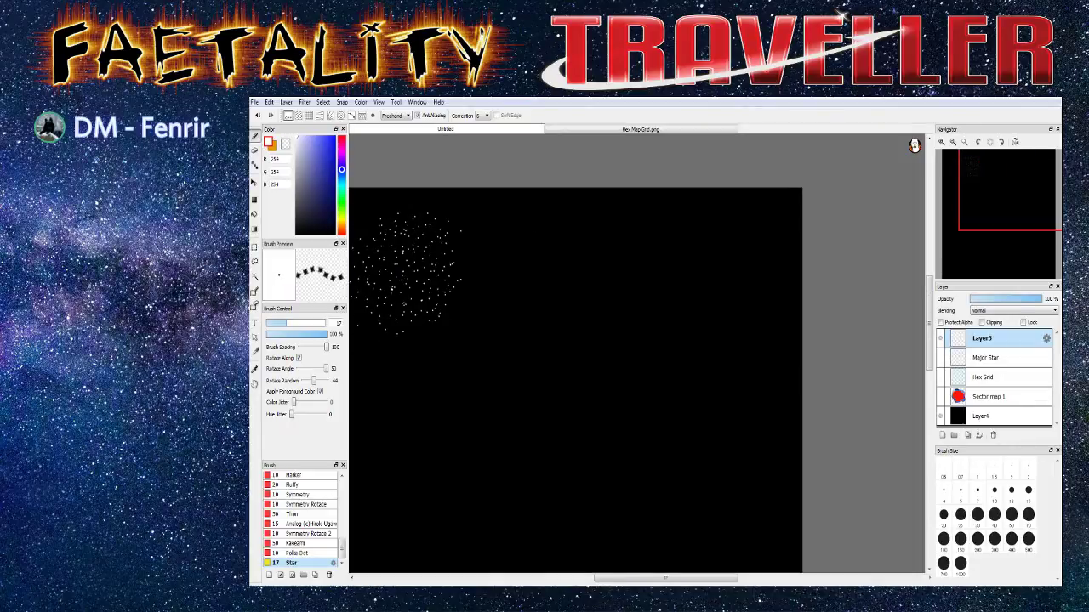
pyautogui.moveTo(617, 577); pyautogui.dragTo(599, 578)
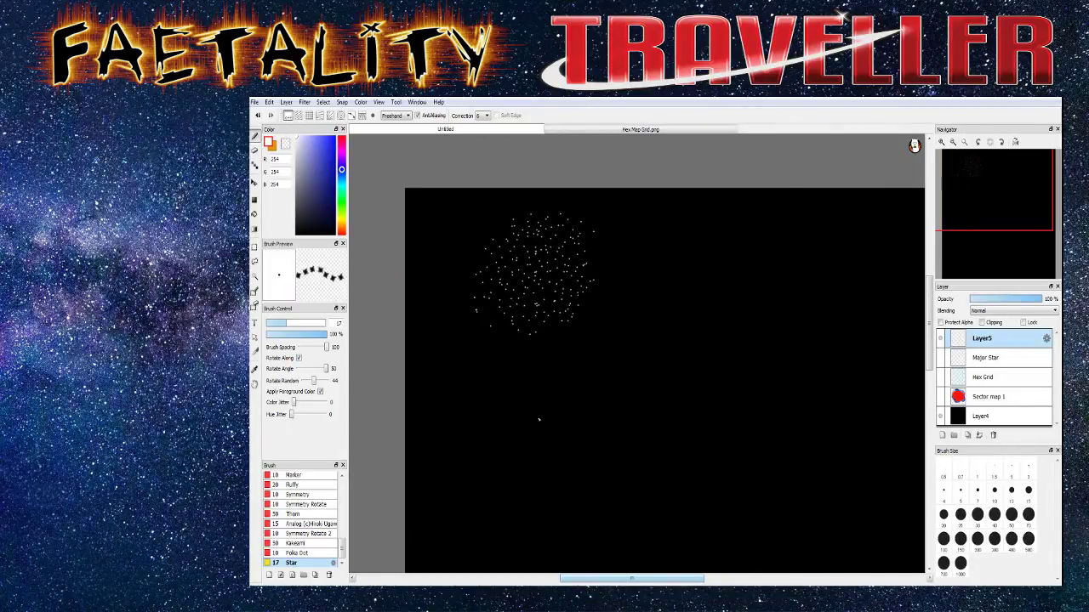
pyautogui.scroll(2, 619, 577)
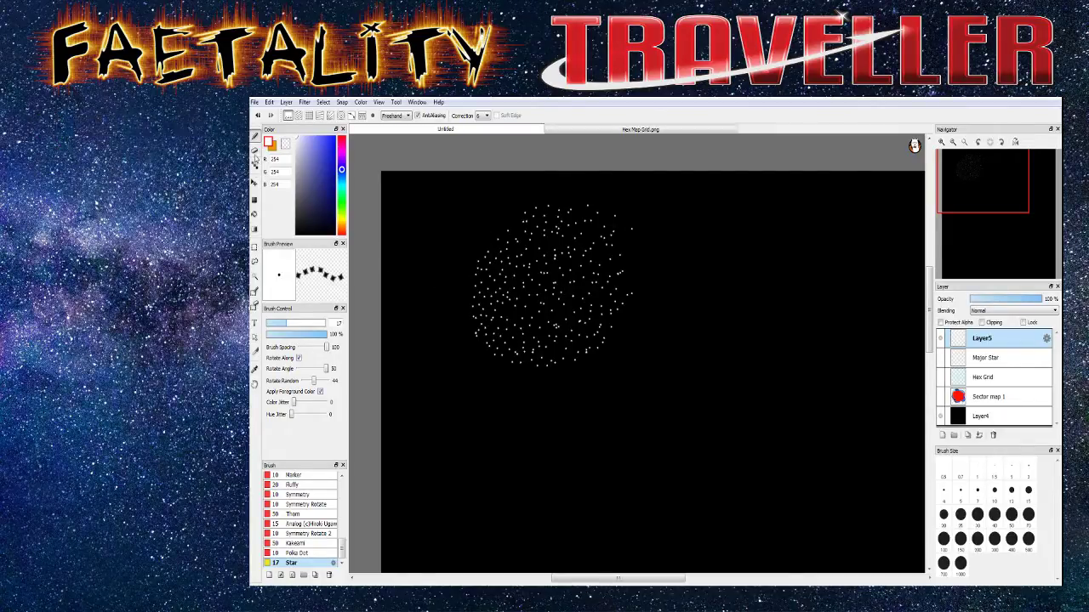
# Make five copies of the small-star cluster, each on its own layer
pyautogui.click(254, 247)
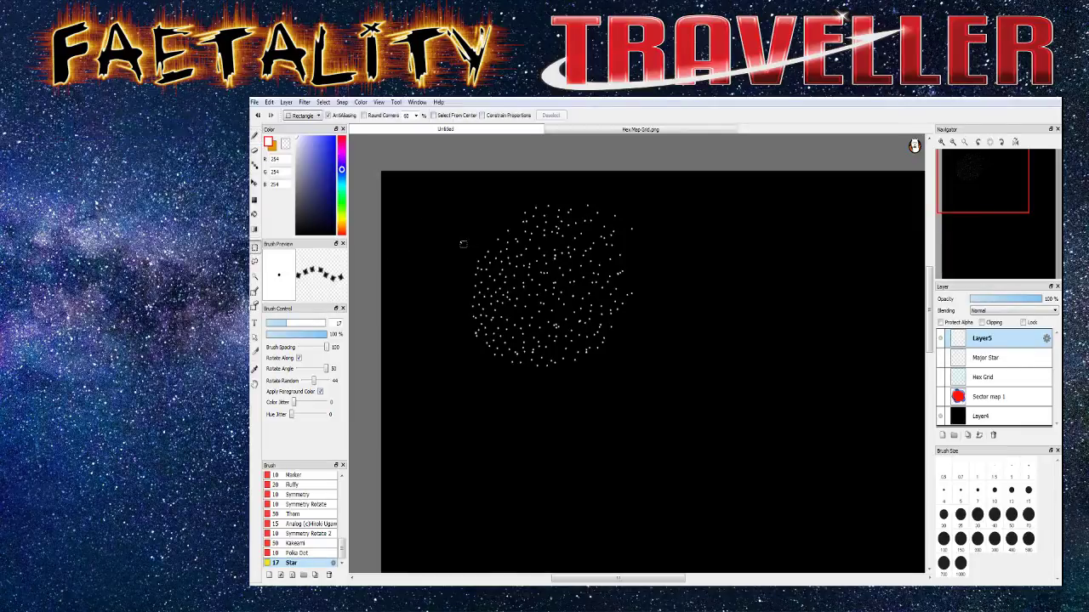
pyautogui.moveTo(431, 184); pyautogui.dragTo(655, 405)
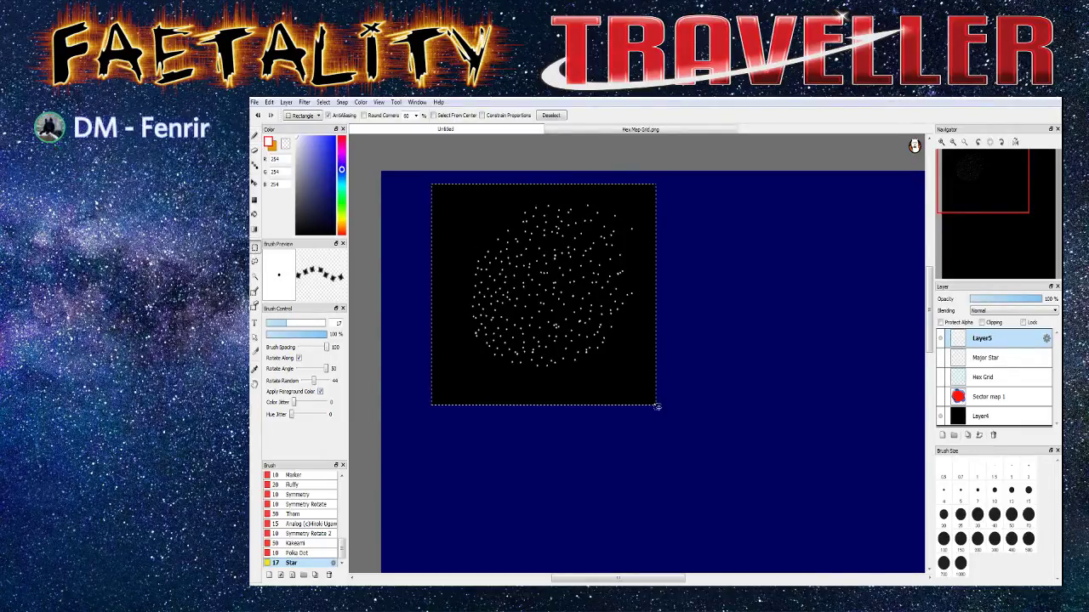
pyautogui.click(669, 197)
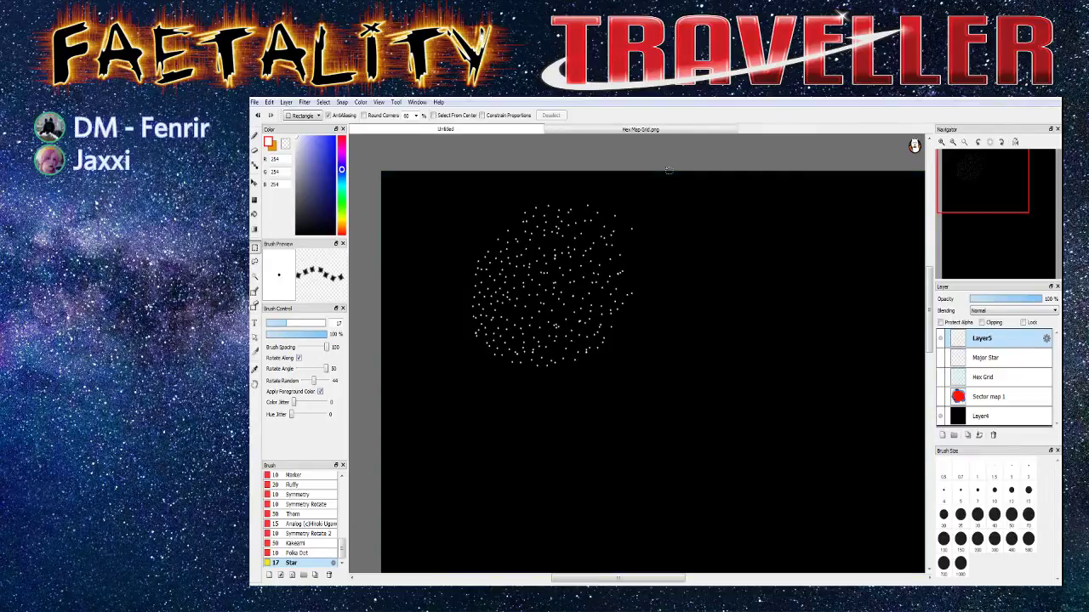
pyautogui.hotkey('ctrl', 'shift', 'n')
pyautogui.hotkey('ctrl', 'shift', 'n')
pyautogui.hotkey('ctrl', 'shift', 'n')
pyautogui.hotkey('ctrl', 'shift', 'n')
pyautogui.hotkey('ctrl', 'shift', 'n')
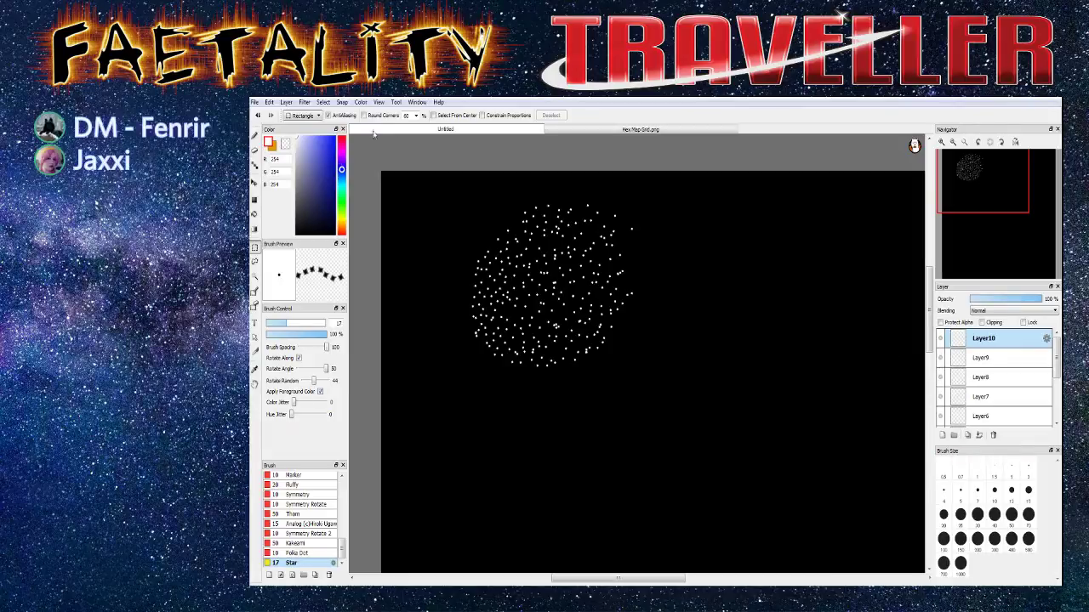
# Move the Layer10 and Layer9 cluster copies east of the original and the Layer8 copy directly south of it
pyautogui.click(254, 184)
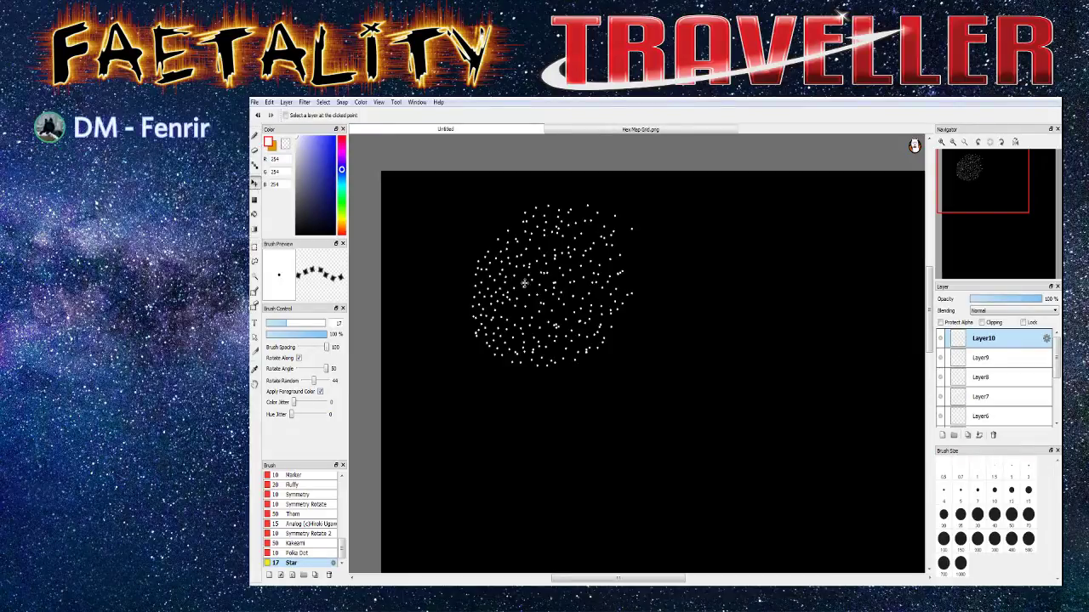
pyautogui.moveTo(549, 291); pyautogui.dragTo(808, 302)
pyautogui.click(981, 357)
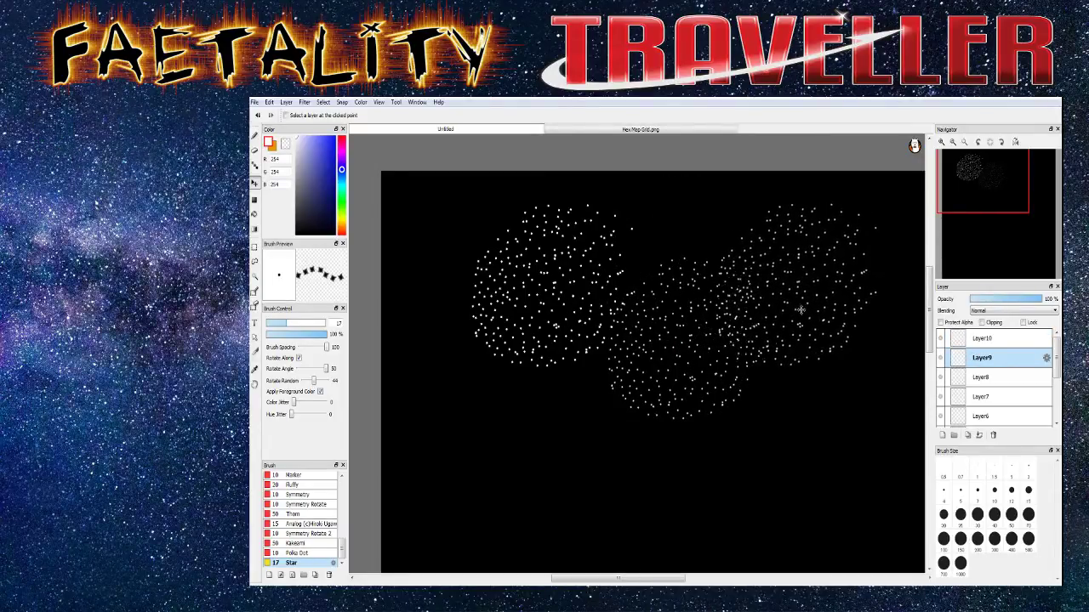
pyautogui.click(992, 380)
pyautogui.moveTo(703, 299); pyautogui.dragTo(592, 384)
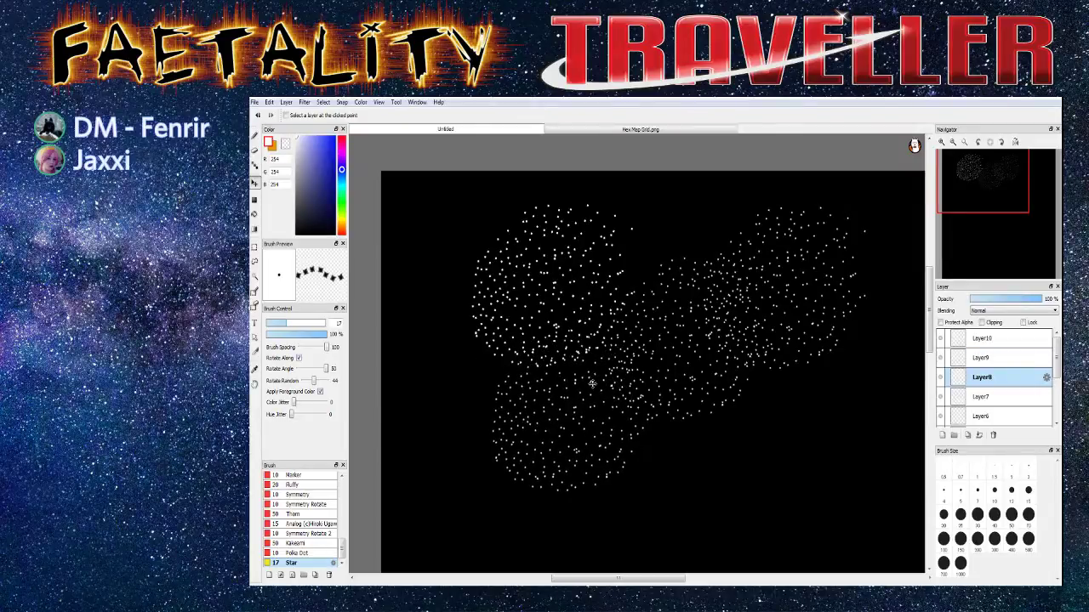
# Move the Layer7 cluster copy southeast of the original and the Layer6 copy farther east beside it
pyautogui.click(976, 400)
pyautogui.moveTo(529, 290); pyautogui.dragTo(654, 447)
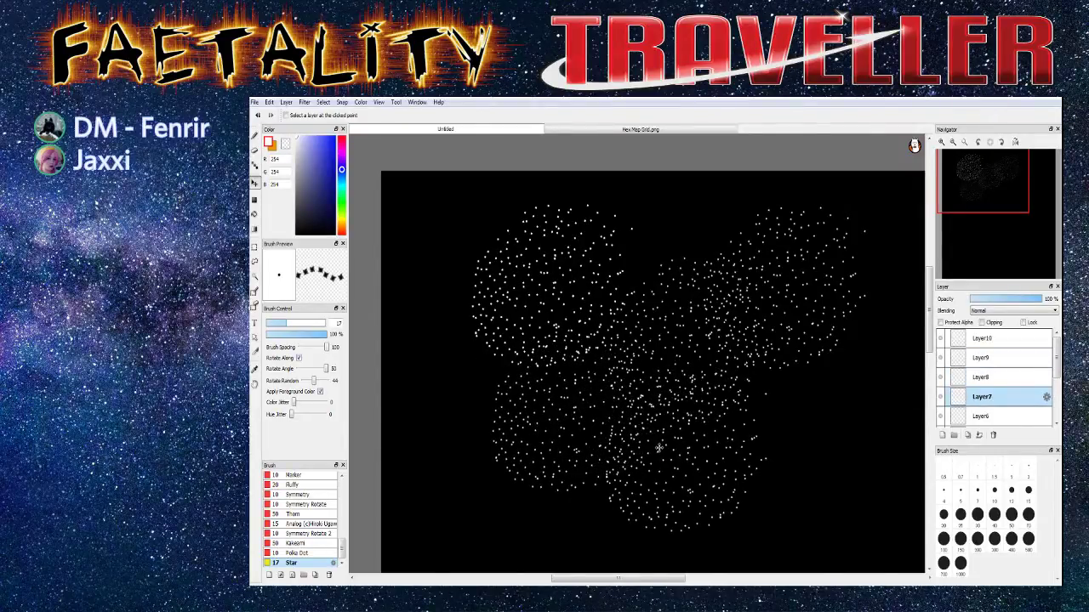
pyautogui.click(997, 418)
pyautogui.moveTo(554, 264); pyautogui.dragTo(821, 386)
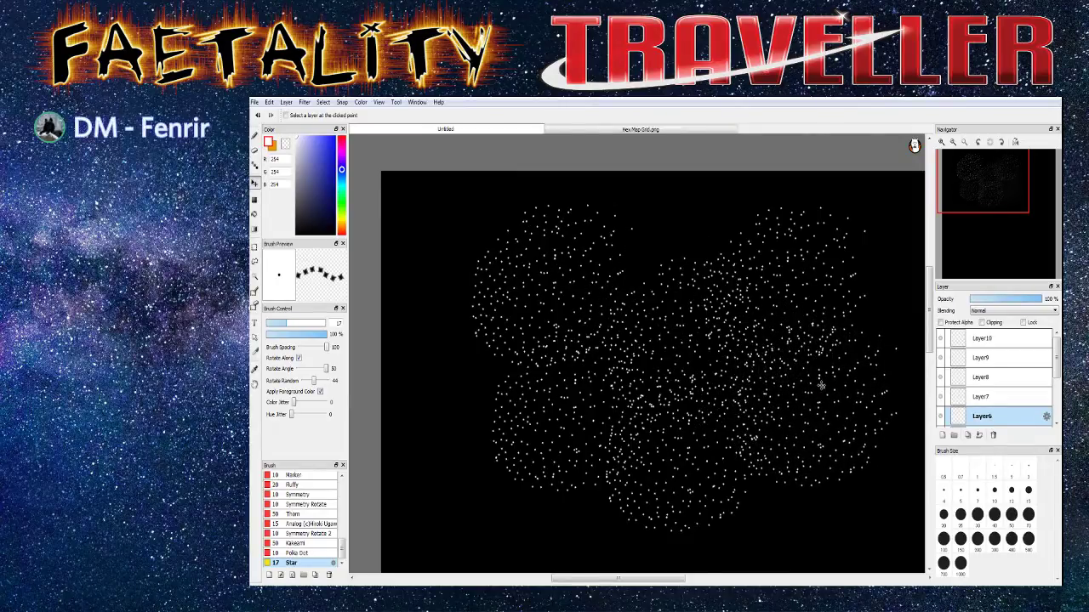
# Rotate the Layer6 and Layer7 cluster copies in place, each by a different angle, to vary their star patterns
pyautogui.hotkey('ctrl', 't')
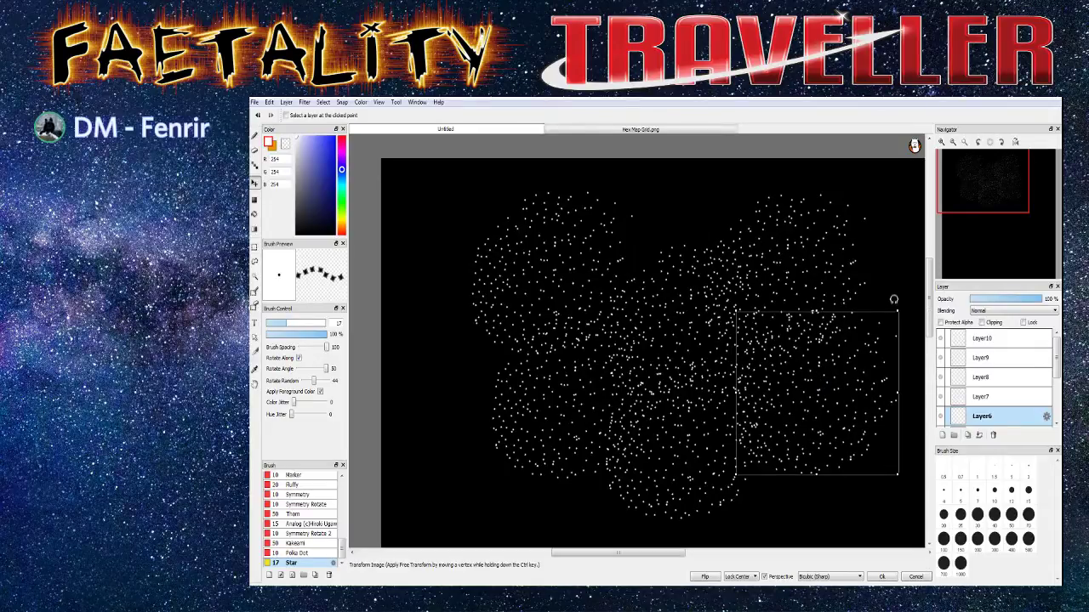
pyautogui.moveTo(899, 292); pyautogui.dragTo(692, 267)
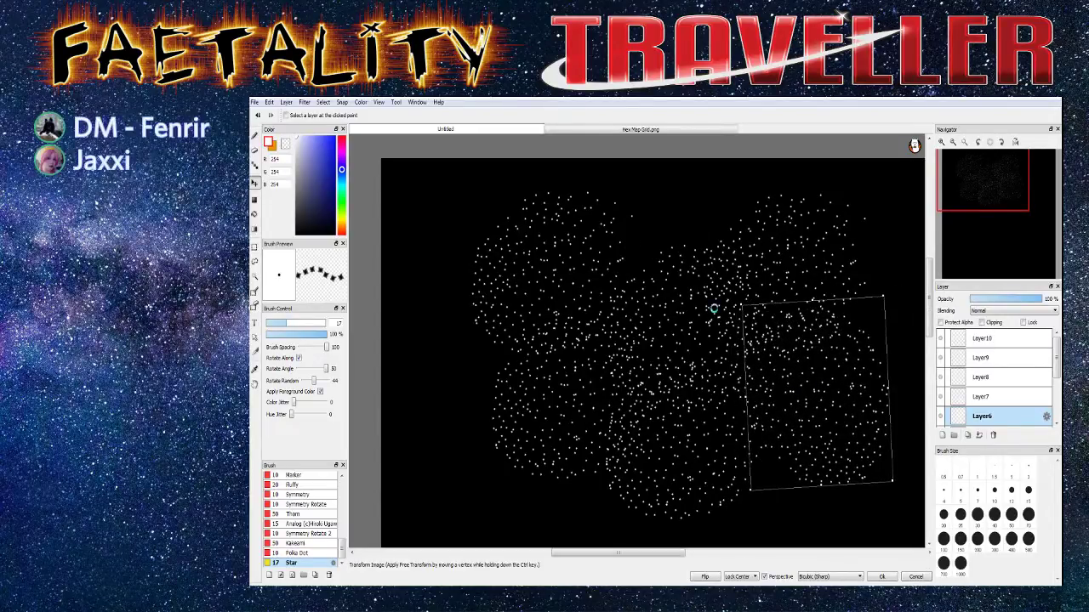
pyautogui.press('Return')
pyautogui.click(974, 398)
pyautogui.hotkey('ctrl', 't')
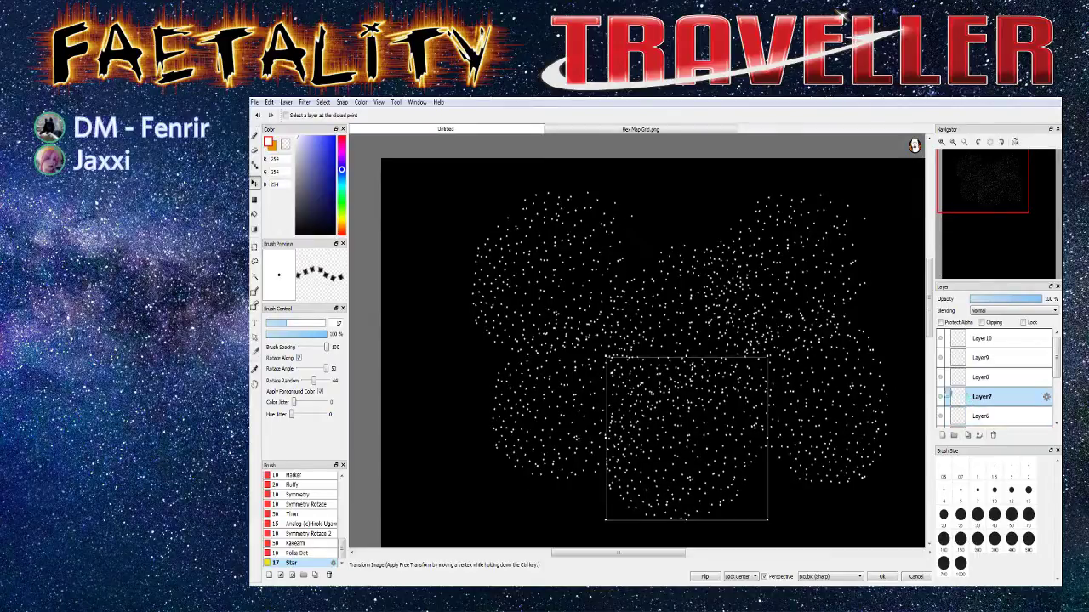
pyautogui.moveTo(531, 374); pyautogui.dragTo(498, 315)
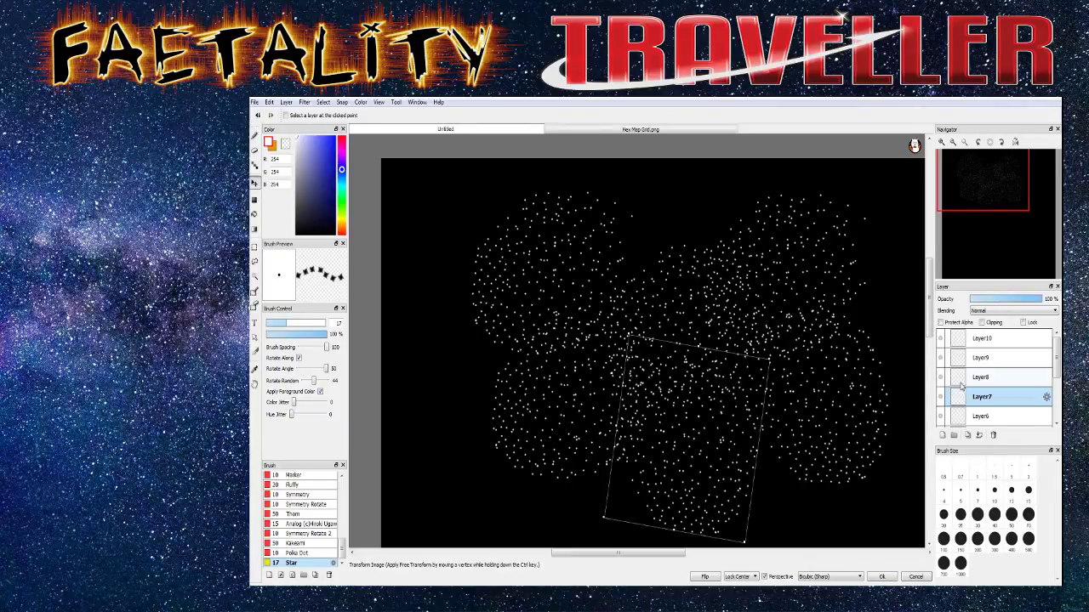
pyautogui.press('Return')
# Rotate the Layer8 cluster copy and scale it up slightly
pyautogui.click(995, 381)
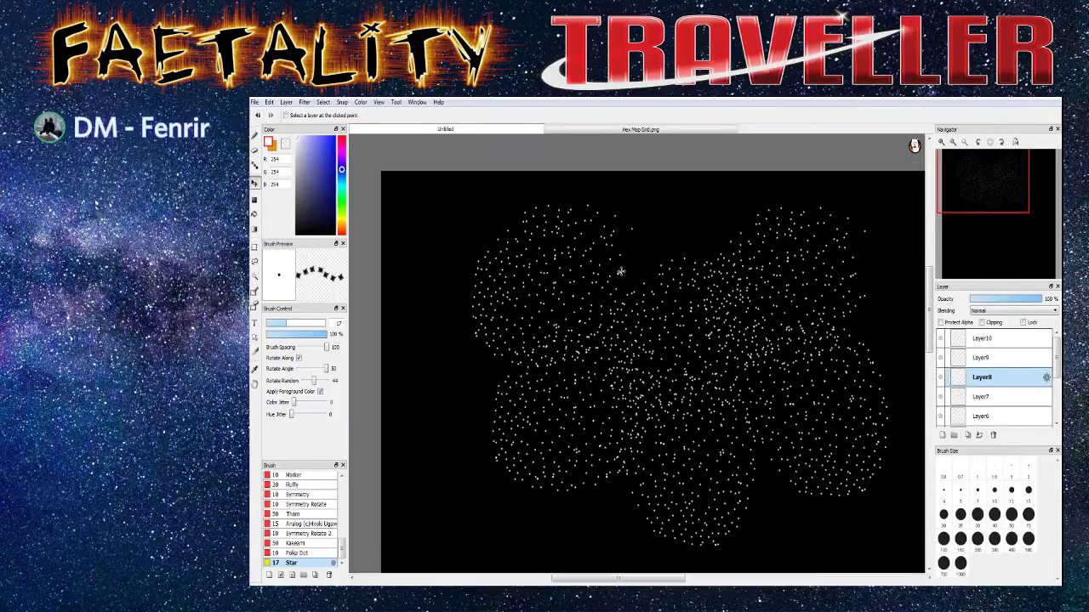
pyautogui.hotkey('ctrl', 't')
pyautogui.moveTo(618, 270); pyautogui.dragTo(545, 295)
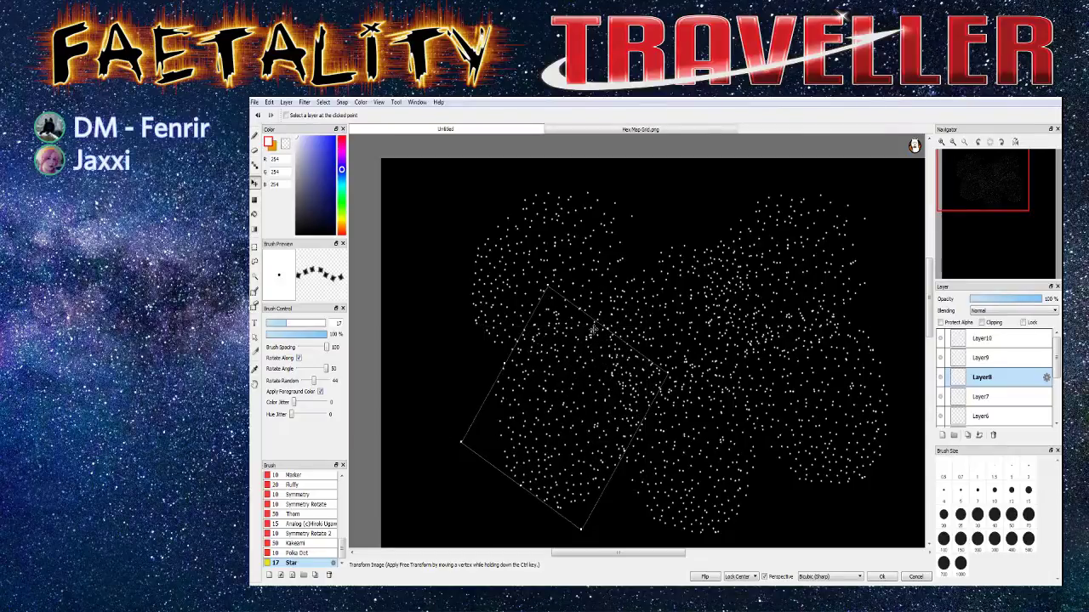
pyautogui.moveTo(669, 374); pyautogui.dragTo(680, 370)
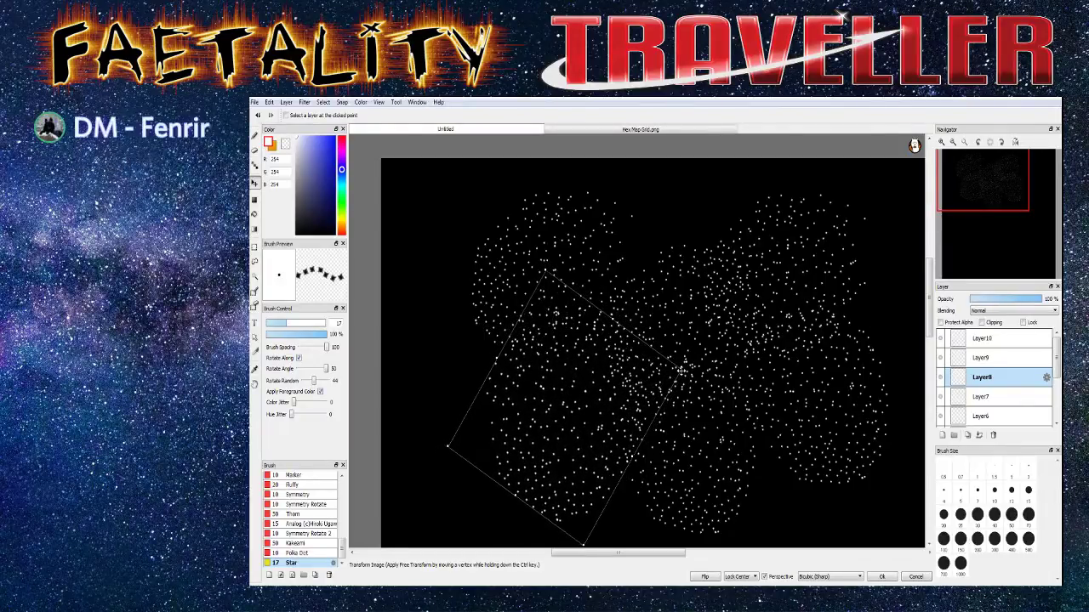
pyautogui.press('Return')
# Shift the Layer9 cluster copy slightly north and rotate it clockwise by roughly 30 degrees
pyautogui.click(970, 366)
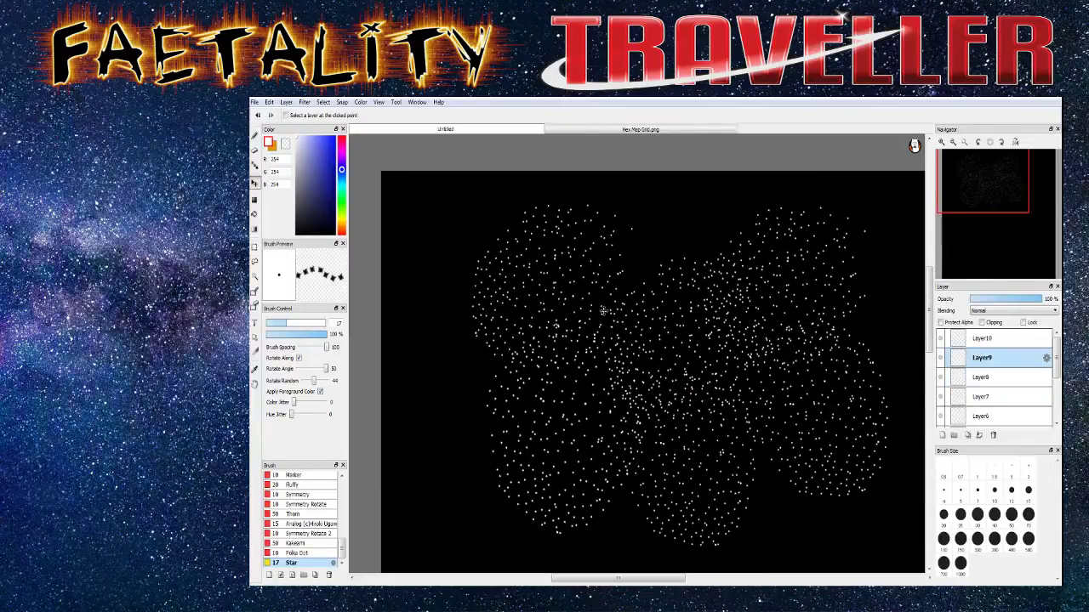
pyautogui.hotkey('ctrl', 't')
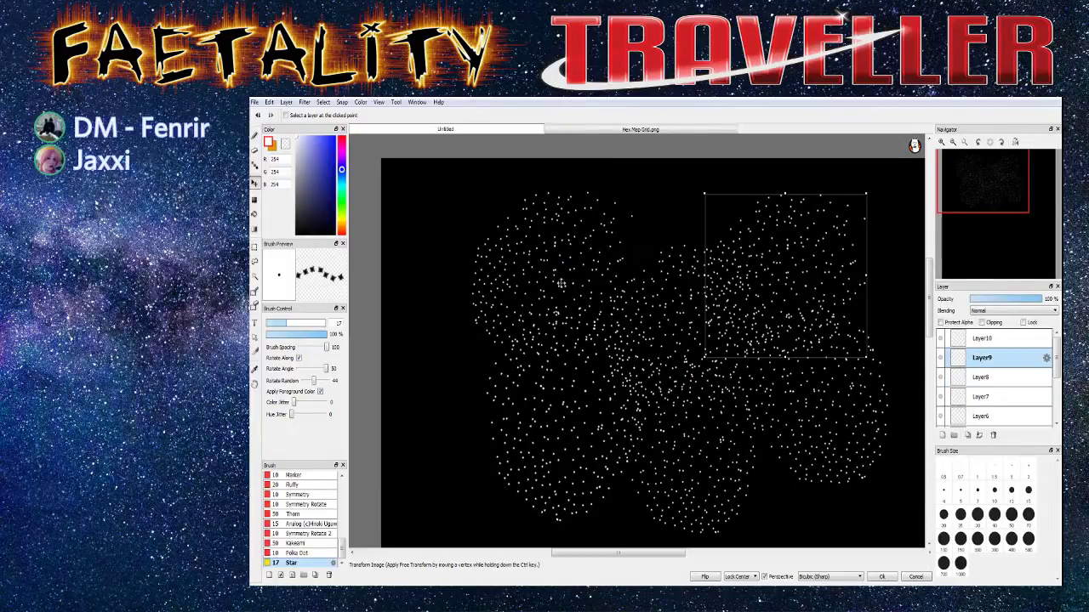
pyautogui.moveTo(835, 242); pyautogui.dragTo(839, 225)
pyautogui.moveTo(880, 173); pyautogui.dragTo(905, 227)
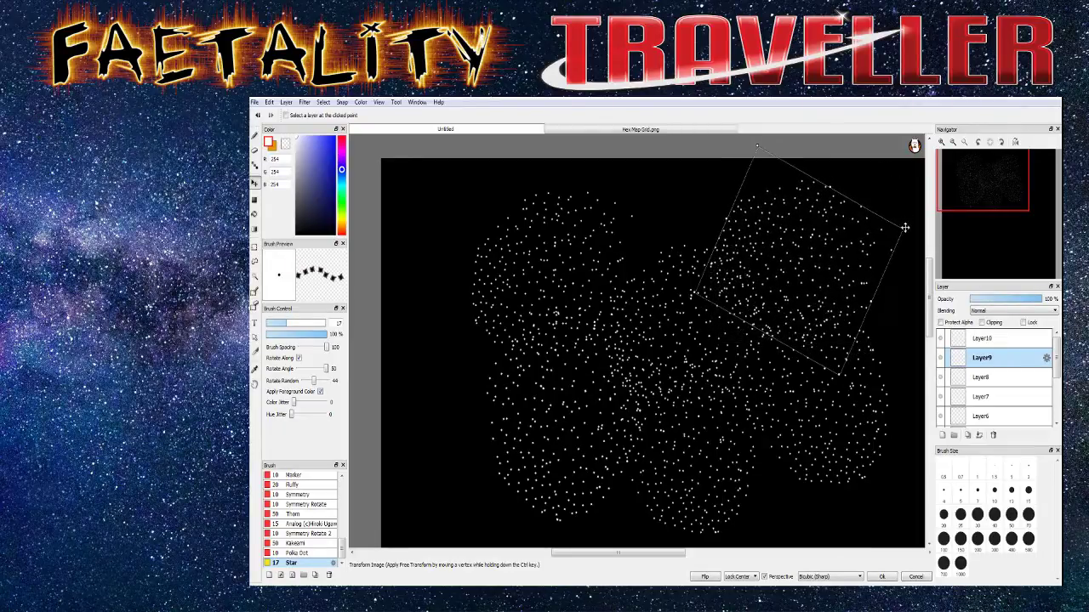
pyautogui.press('Return')
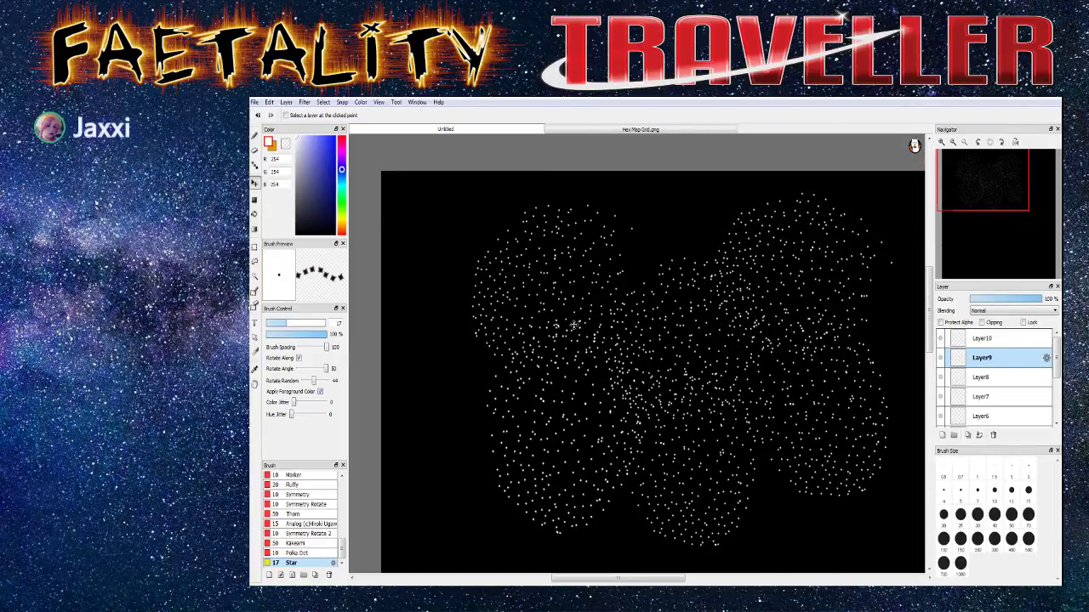
pyautogui.scroll(-2, 571, 326)
pyautogui.scroll(2, 571, 326)
pyautogui.scroll(-2, 572, 326)
pyautogui.scroll(1, 575, 326)
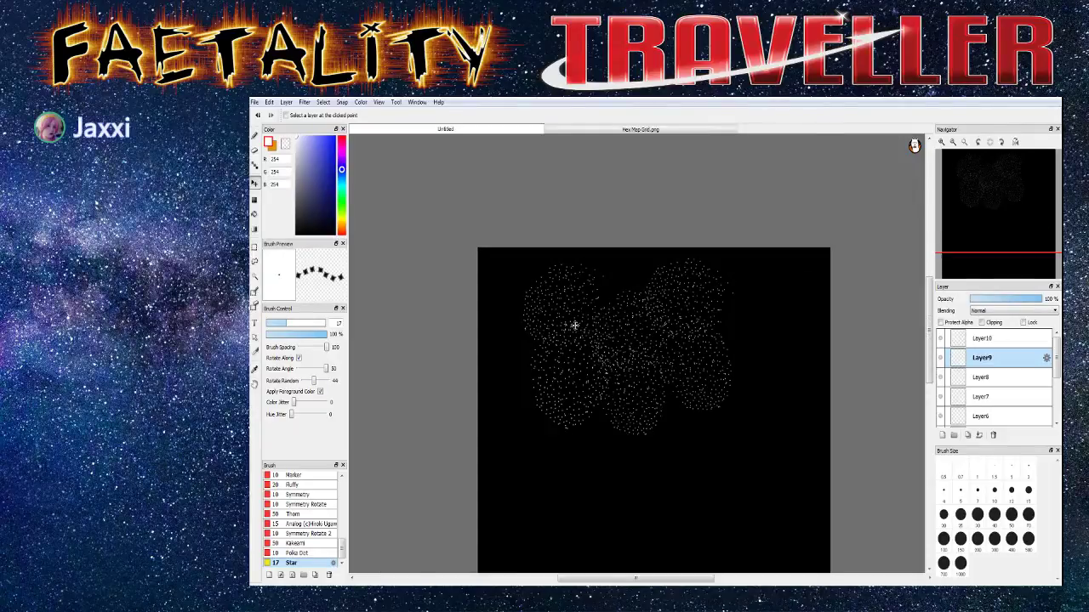
pyautogui.scroll(1, 575, 326)
pyautogui.scroll(1, 575, 325)
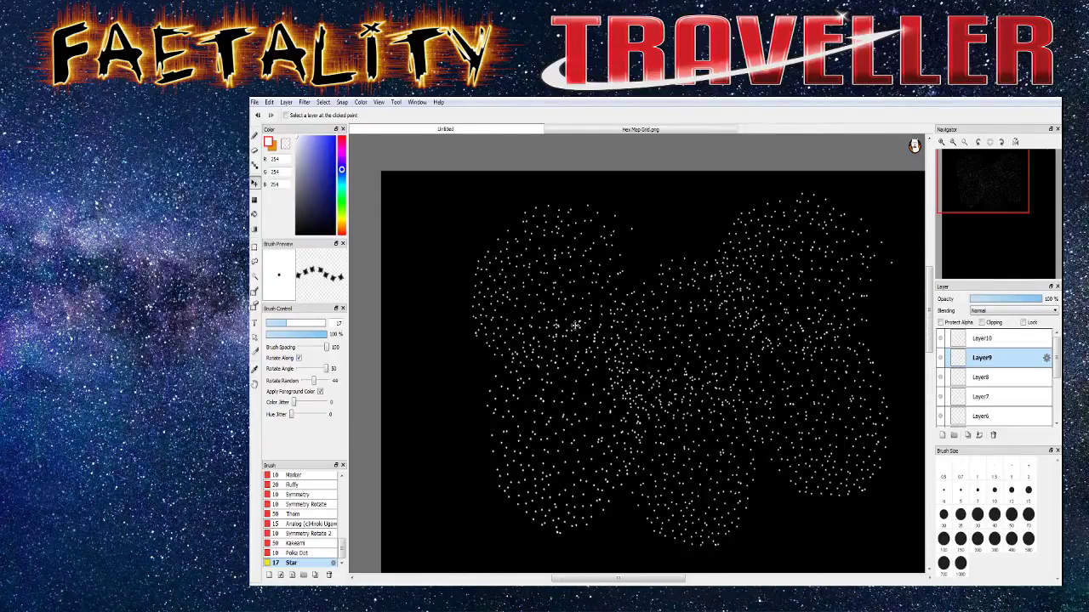
# Merge the duplicate cluster layers, Layer10 through Layer6, down into Layer5
pyautogui.click(974, 339)
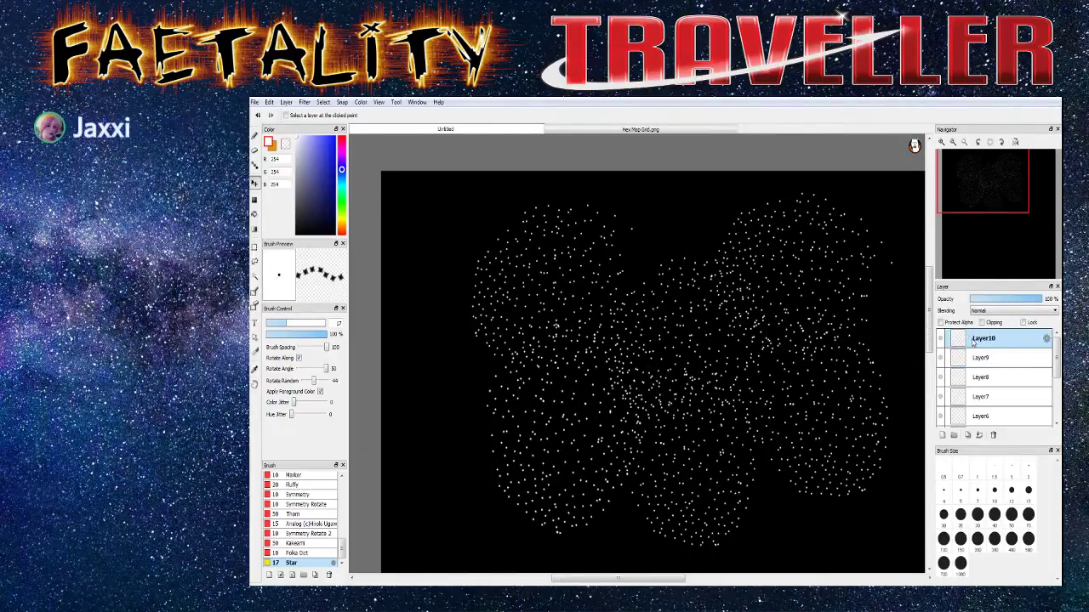
pyautogui.click(979, 435)
pyautogui.click(979, 436)
pyautogui.click(978, 435)
pyautogui.click(979, 436)
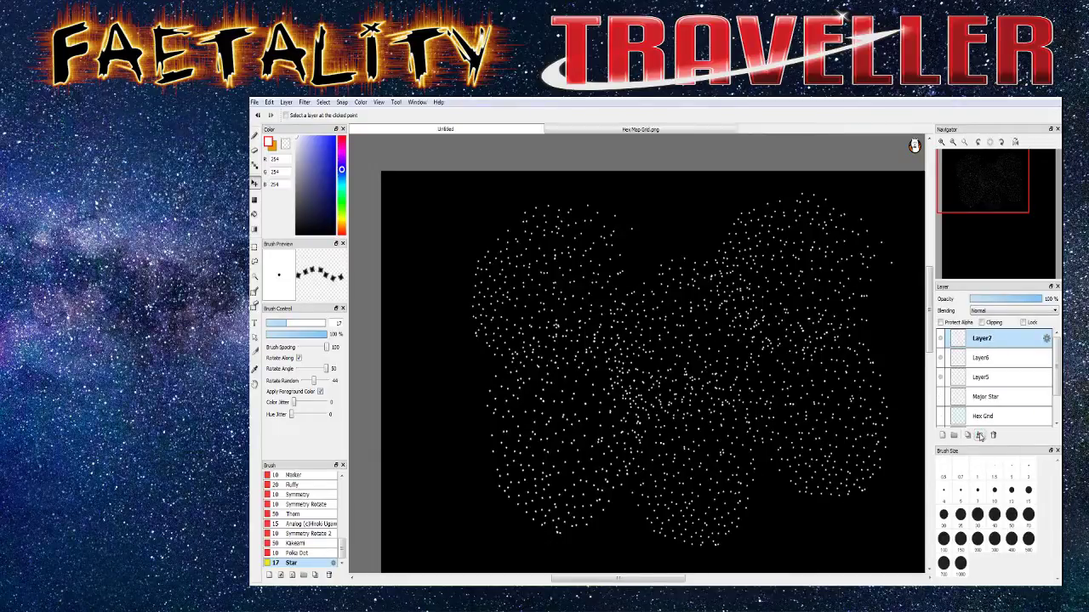
pyautogui.click(978, 435)
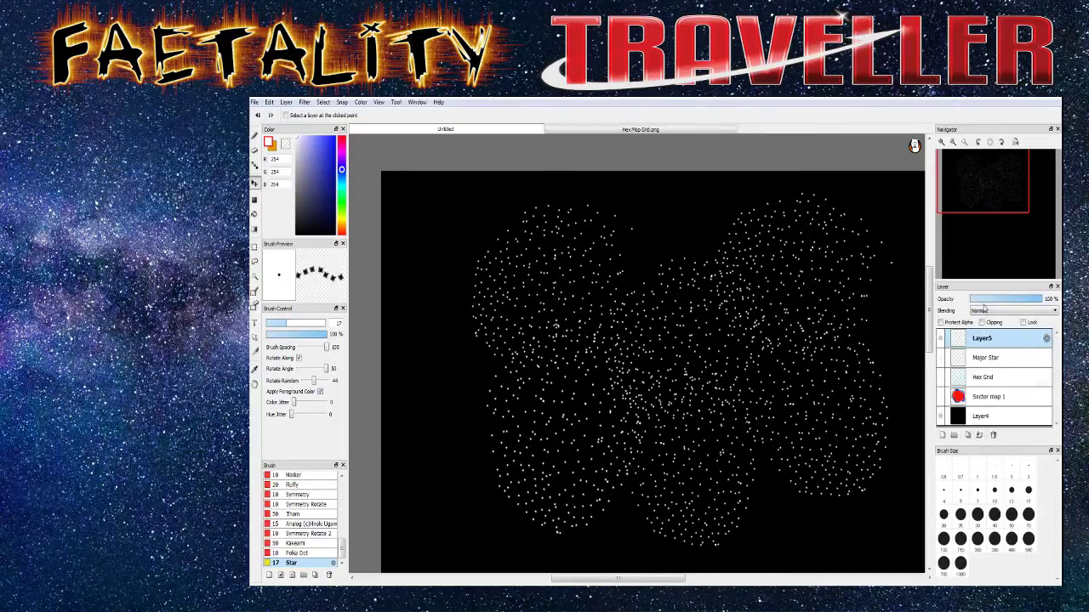
# Rename the merged layer Layer5 to "Star background 1"
pyautogui.rightClick(983, 347)
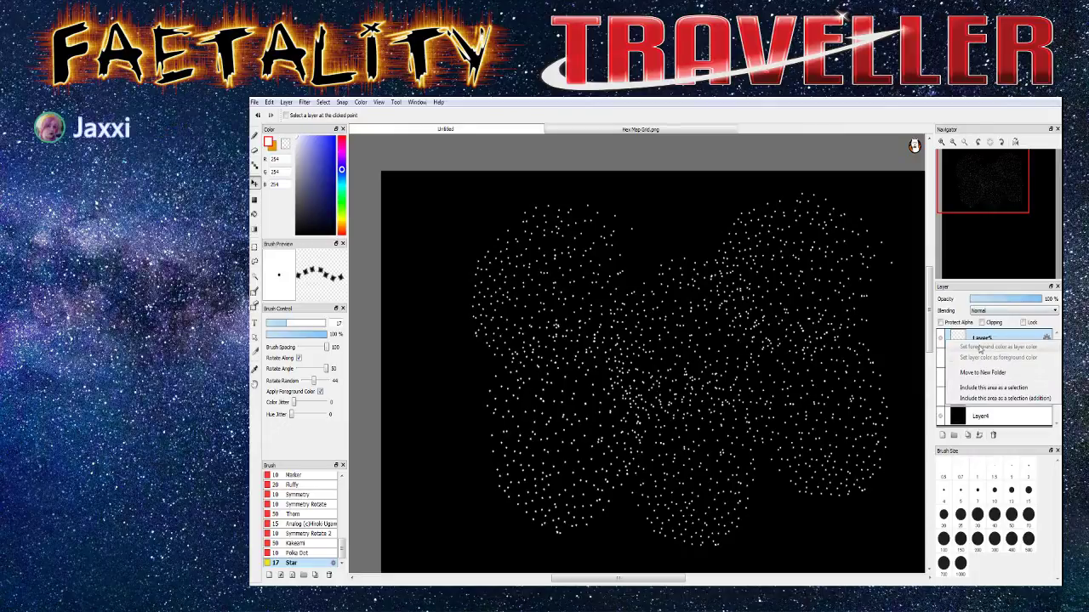
pyautogui.click(979, 342)
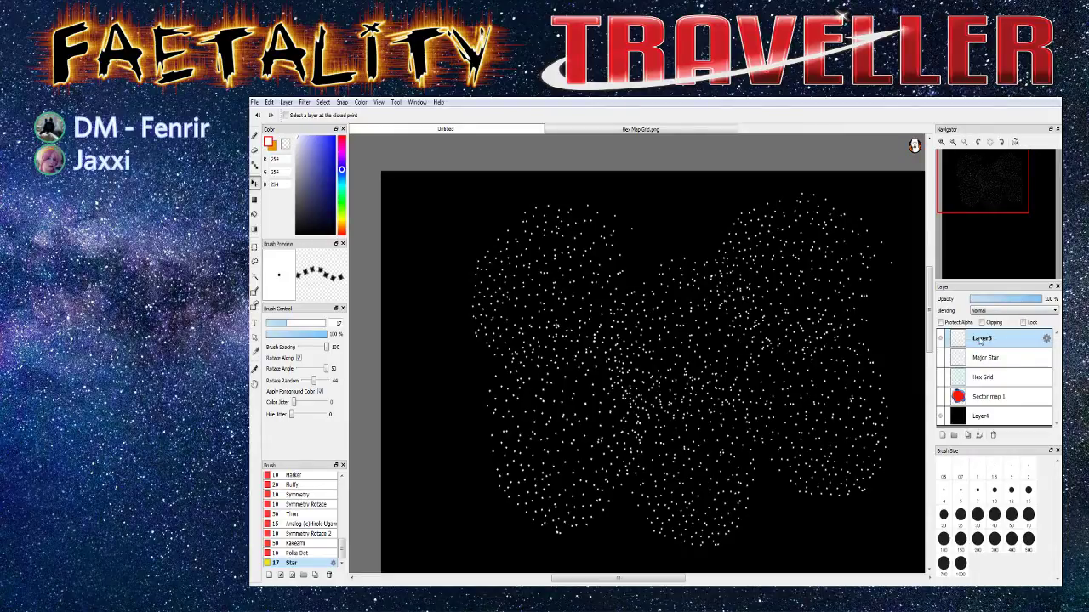
pyautogui.doubleClick(981, 340)
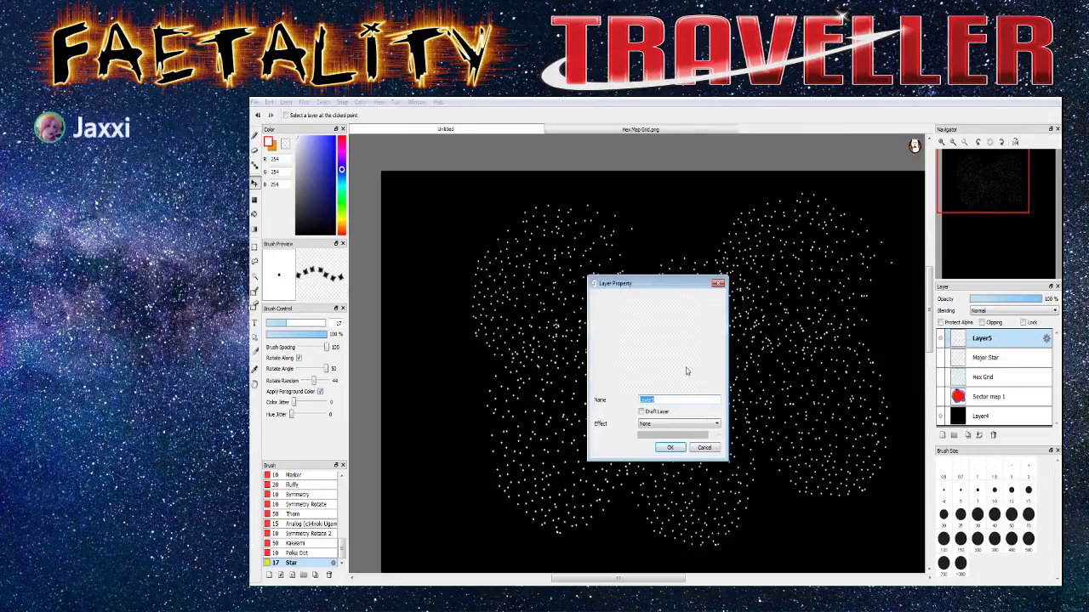
pyautogui.write('Star ')
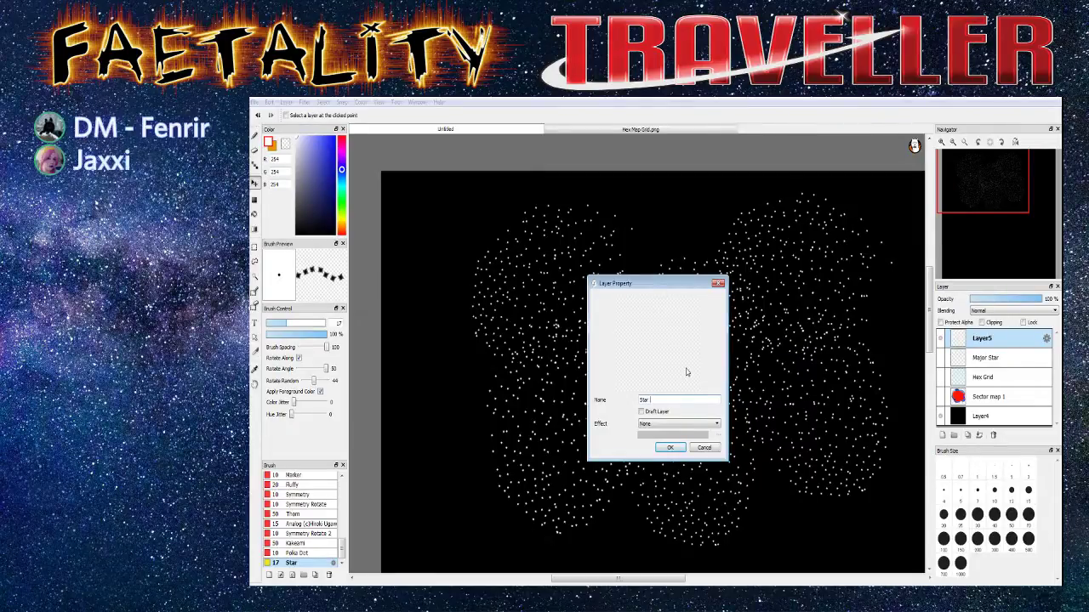
pyautogui.write('background 1')
pyautogui.press('Return')
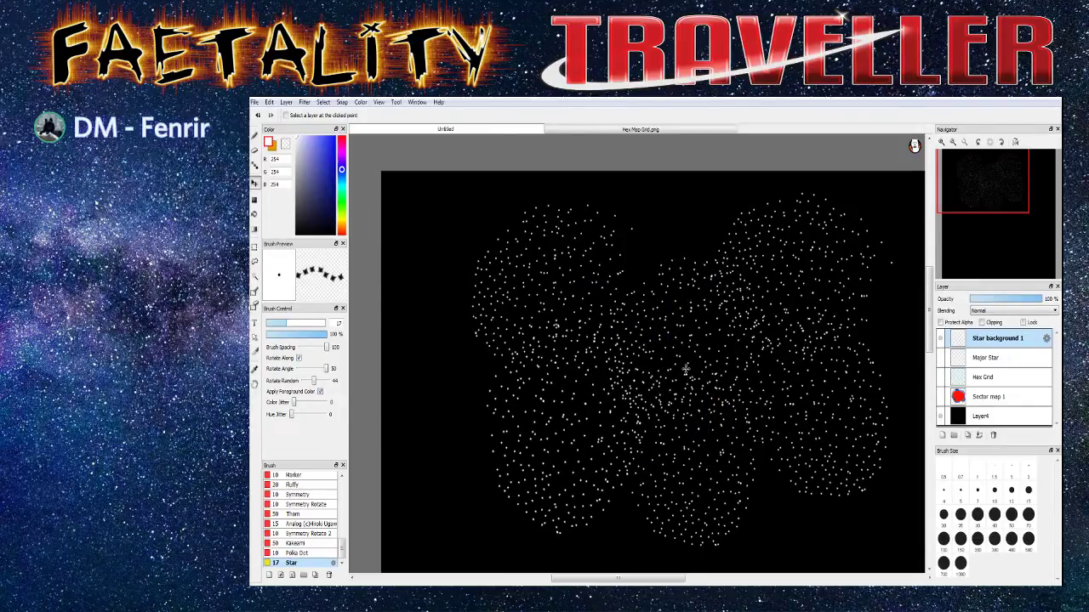
# Paint small stars with the Star brush into the gap between the two northern lobes of the star field
pyautogui.scroll(-2, 490, 245)
pyautogui.moveTo(587, 579); pyautogui.dragTo(628, 579)
pyautogui.click(254, 137)
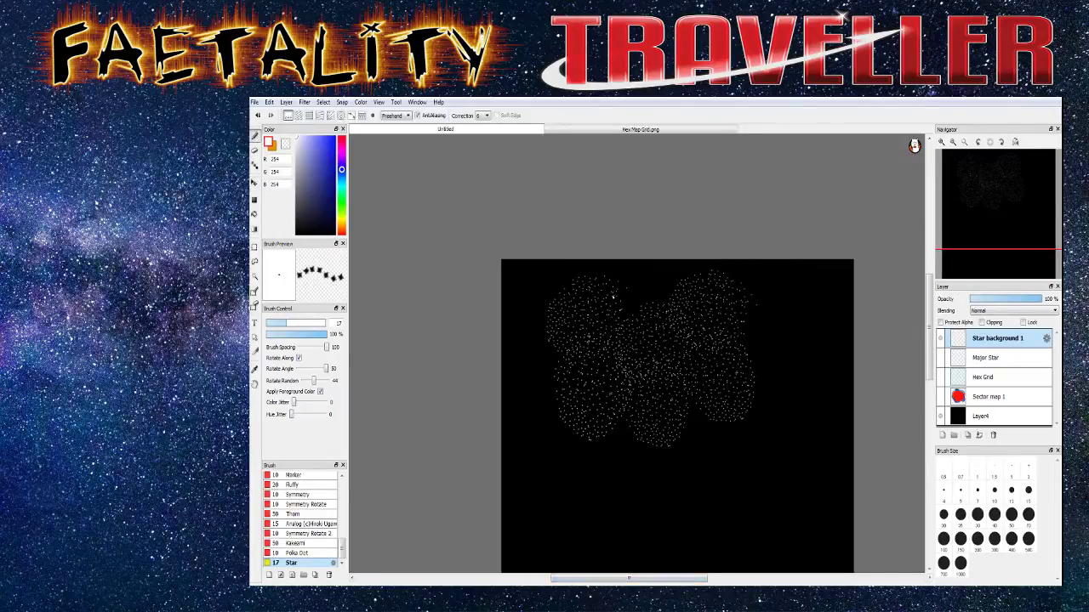
pyautogui.scroll(3, 655, 295)
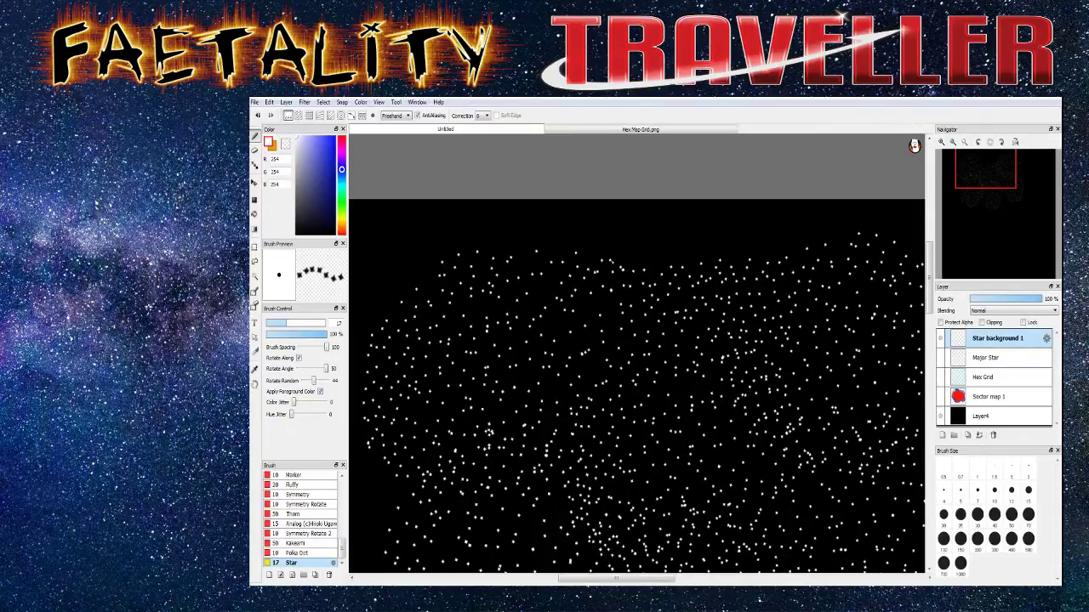
# Paint more small stars along the star field's west side to smooth out the notch between its lobes
pyautogui.scroll(-2, 444, 384)
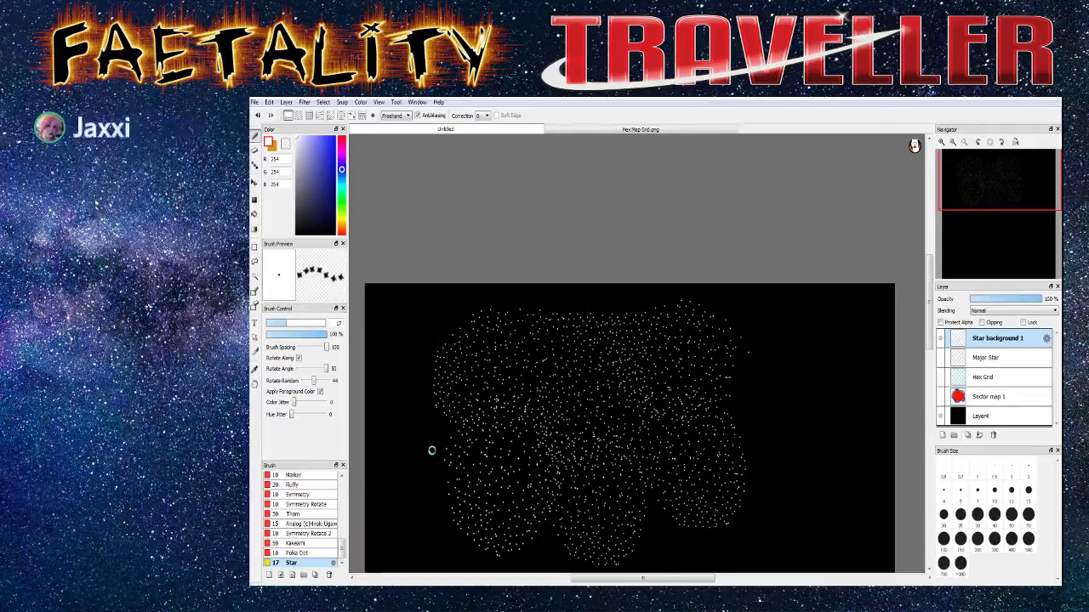
pyautogui.scroll(3, 444, 384)
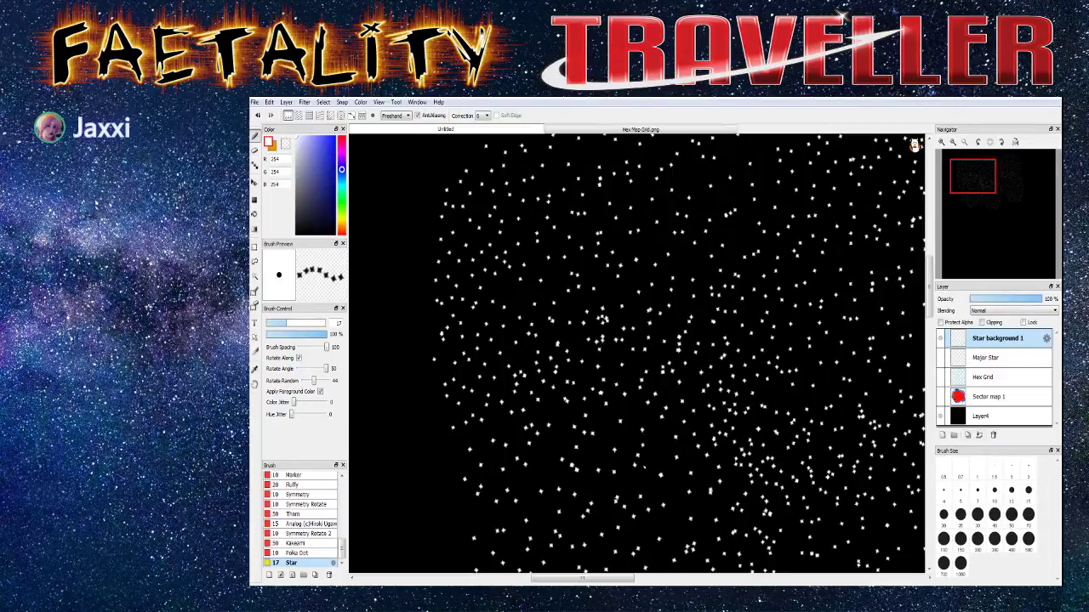
pyautogui.scroll(-2, 663, 358)
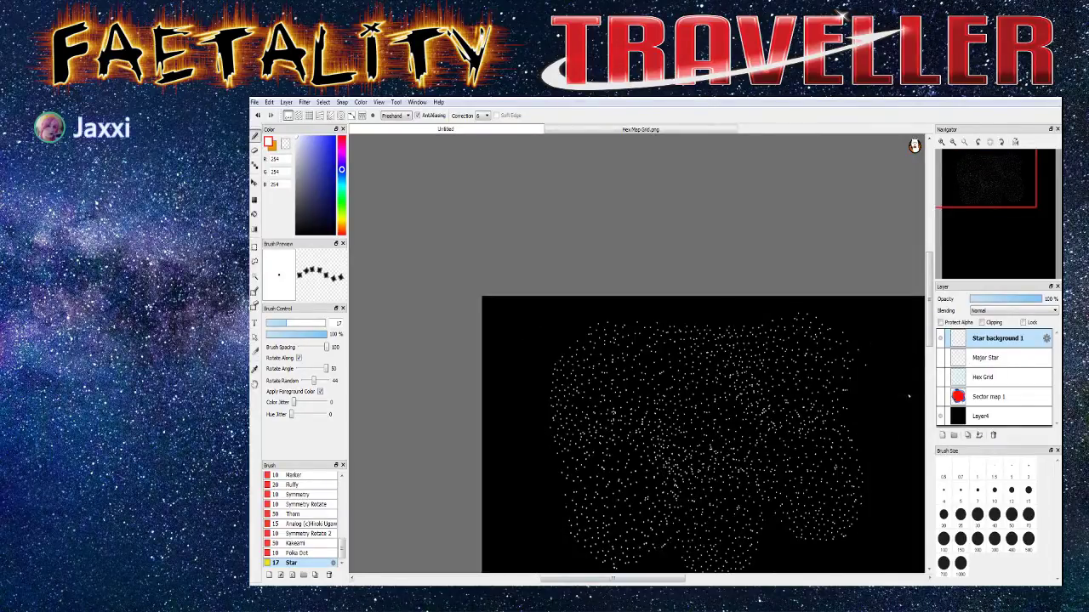
pyautogui.scroll(-3, 653, 481)
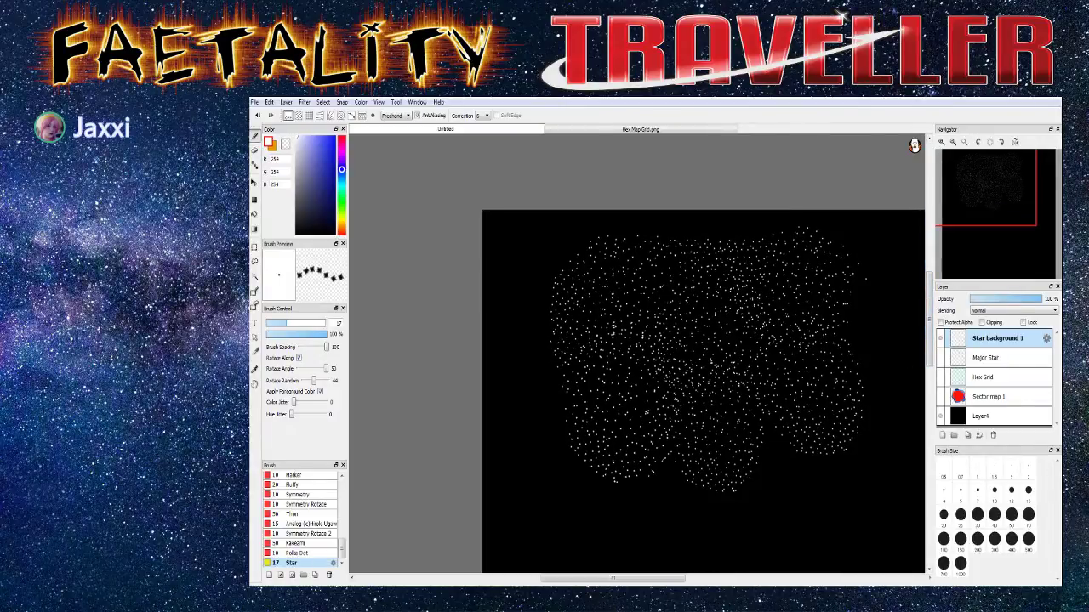
# Fill the gaps between the lobes along the star field's south and southeast edge with small stars
pyautogui.scroll(2, 667, 477)
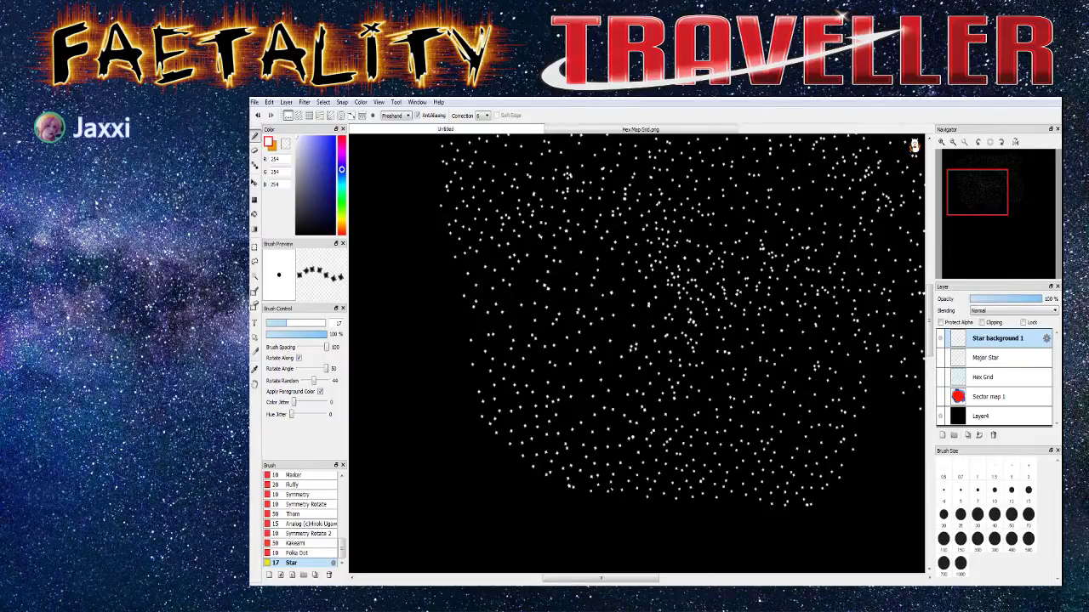
pyautogui.moveTo(600, 579); pyautogui.dragTo(645, 578)
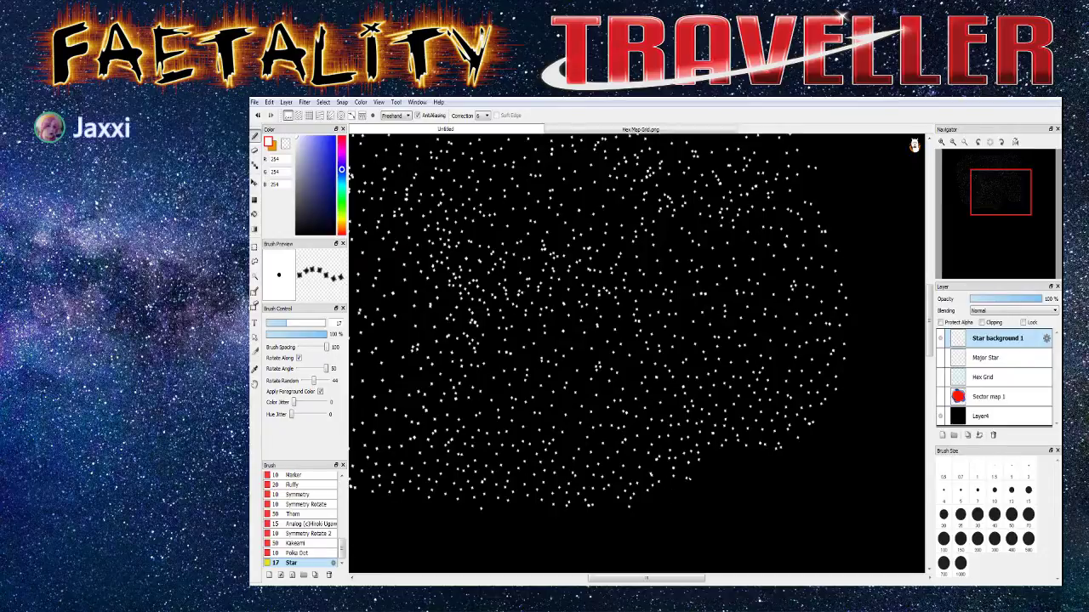
pyautogui.click(738, 476)
pyautogui.click(672, 497)
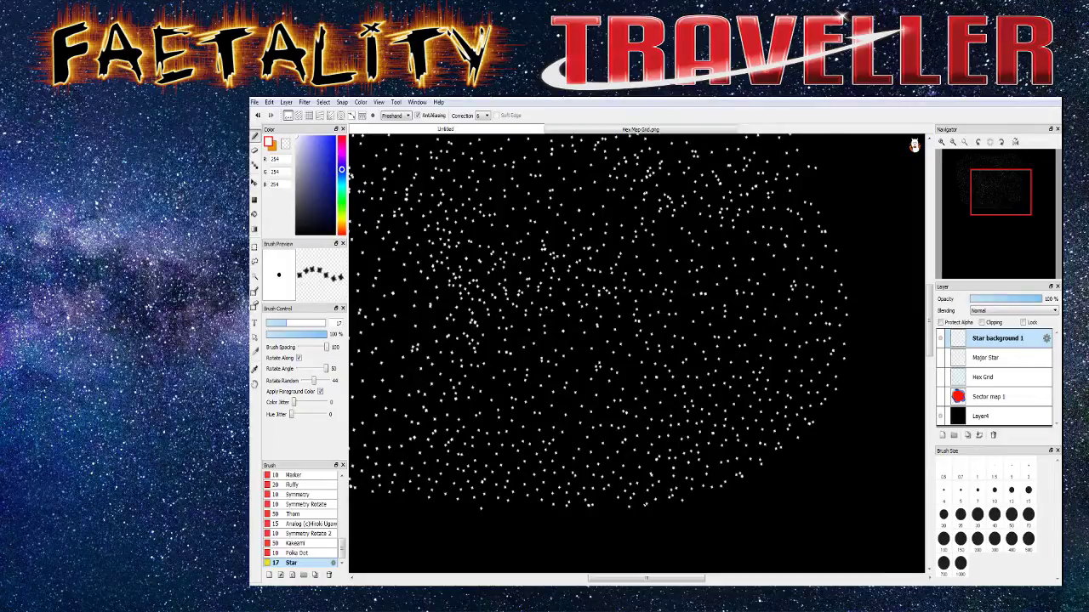
# Paint small stars along the star field's east edge to fill the notch there
pyautogui.scroll(5, 705, 450)
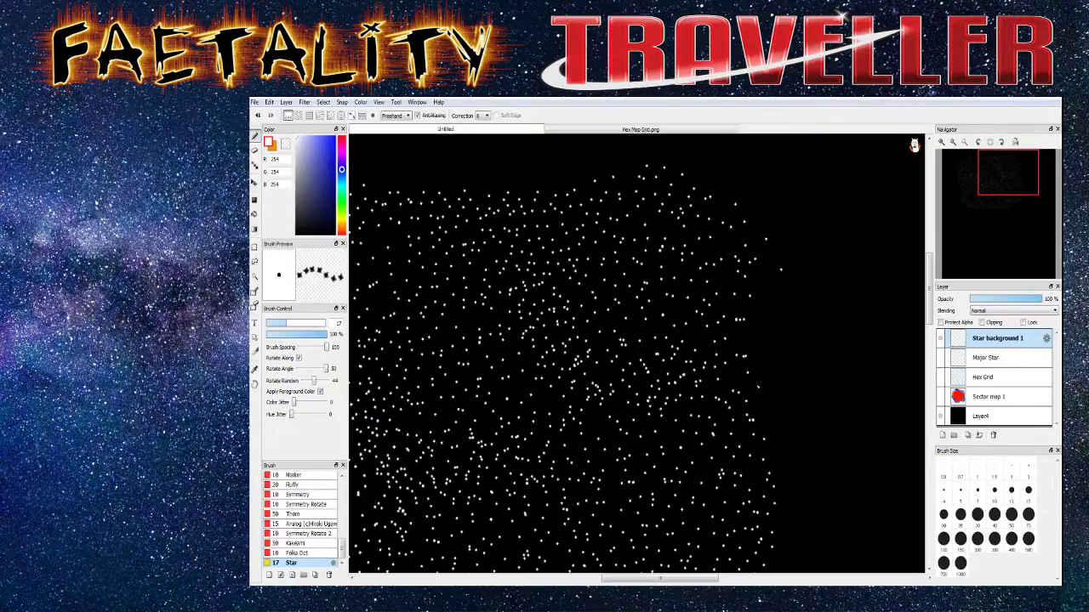
pyautogui.click(749, 357)
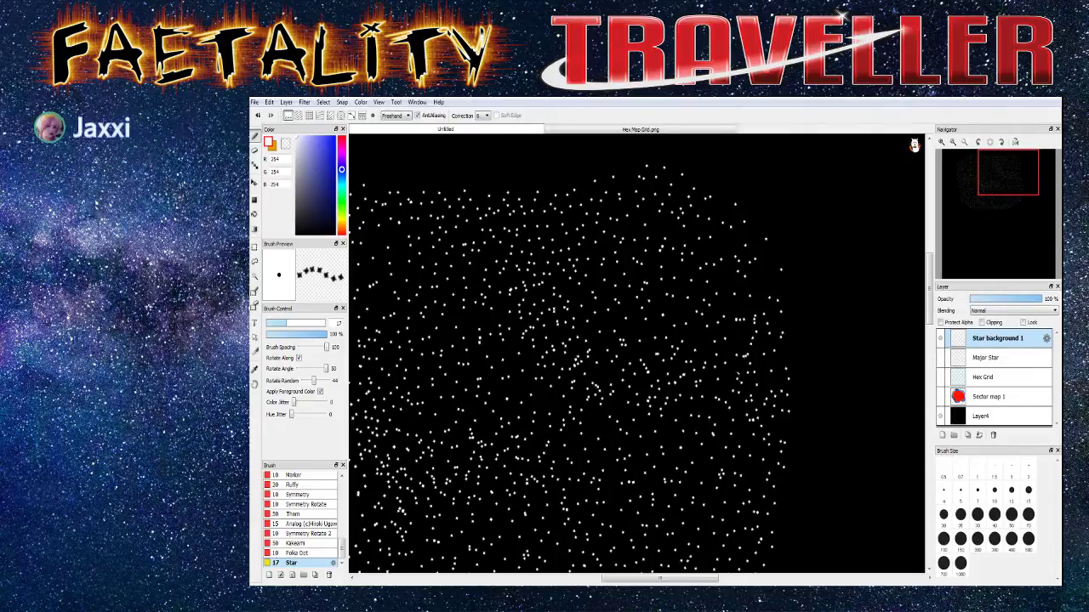
pyautogui.hotkey('ctrl', '-')
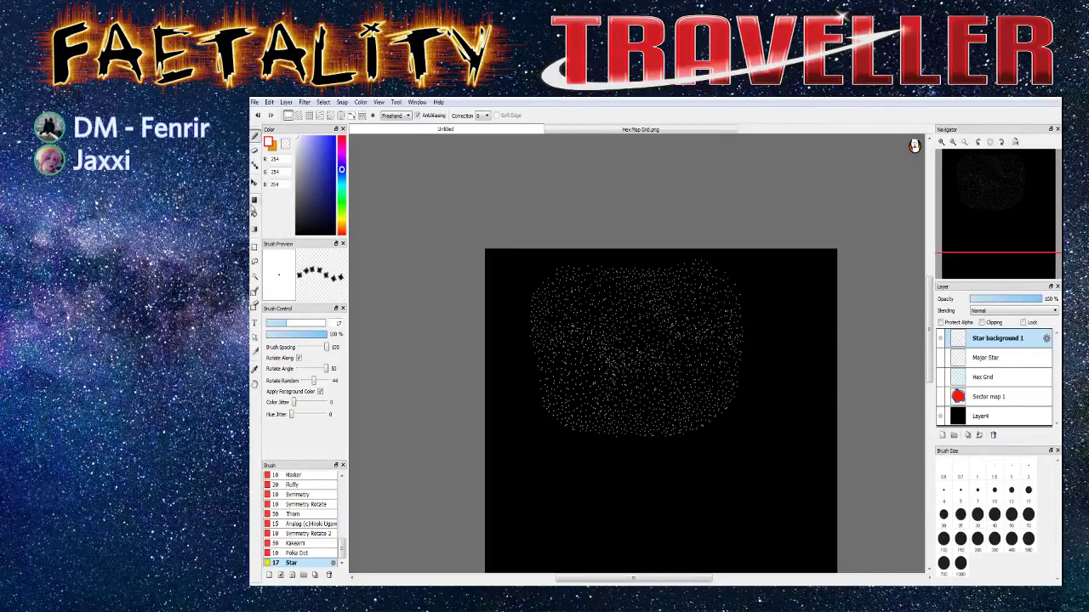
# Select the whole star patch with a rectangular selection, copy it, paste three copies as new layers, and clear the selection
pyautogui.click(255, 182)
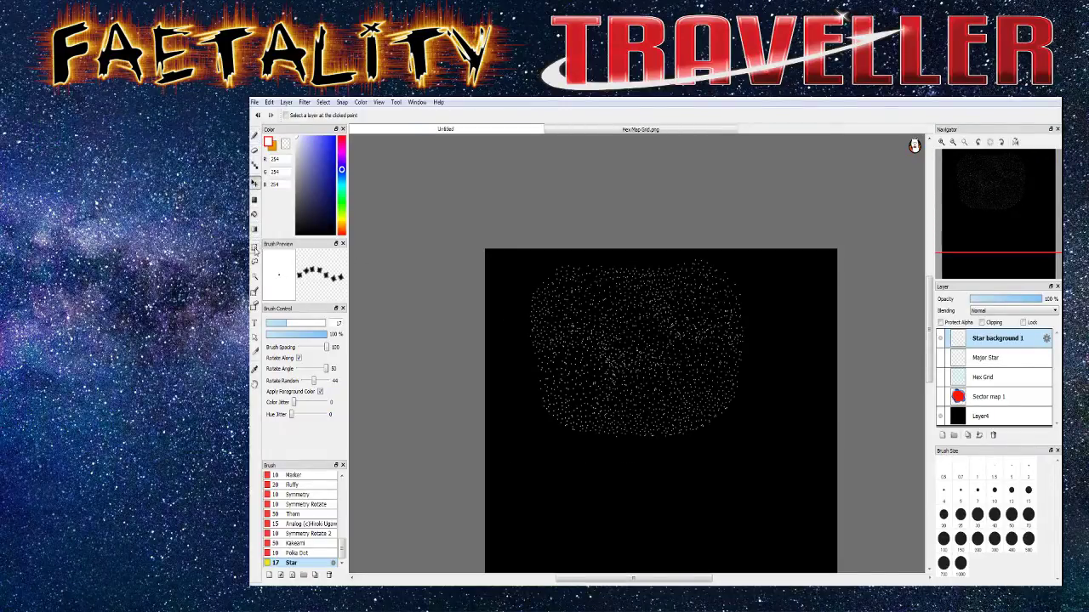
pyautogui.click(254, 247)
pyautogui.moveTo(519, 264); pyautogui.dragTo(747, 460)
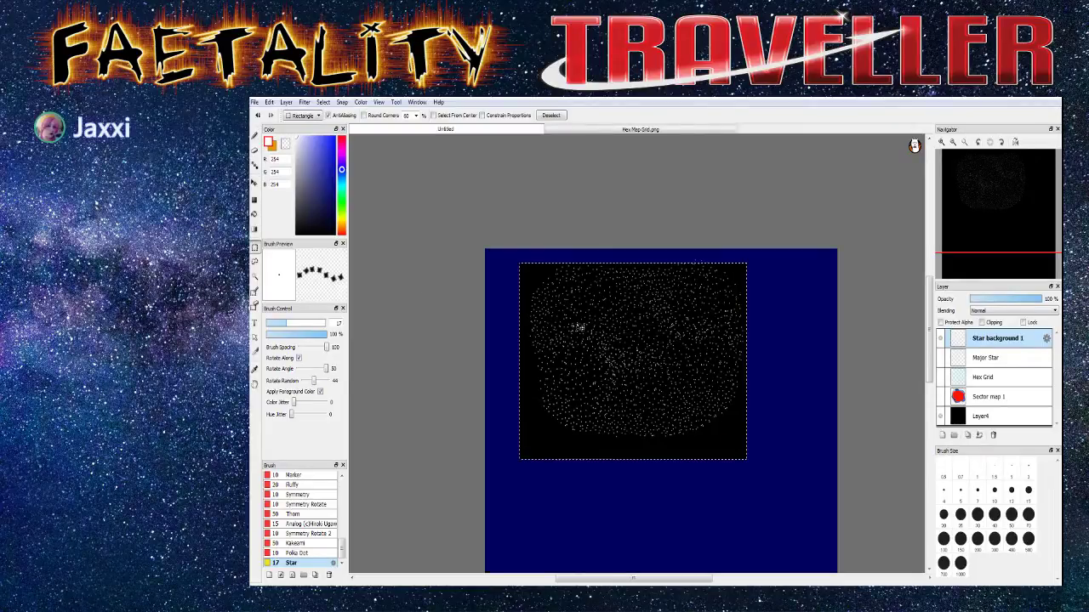
pyautogui.moveTo(510, 252); pyautogui.dragTo(766, 479)
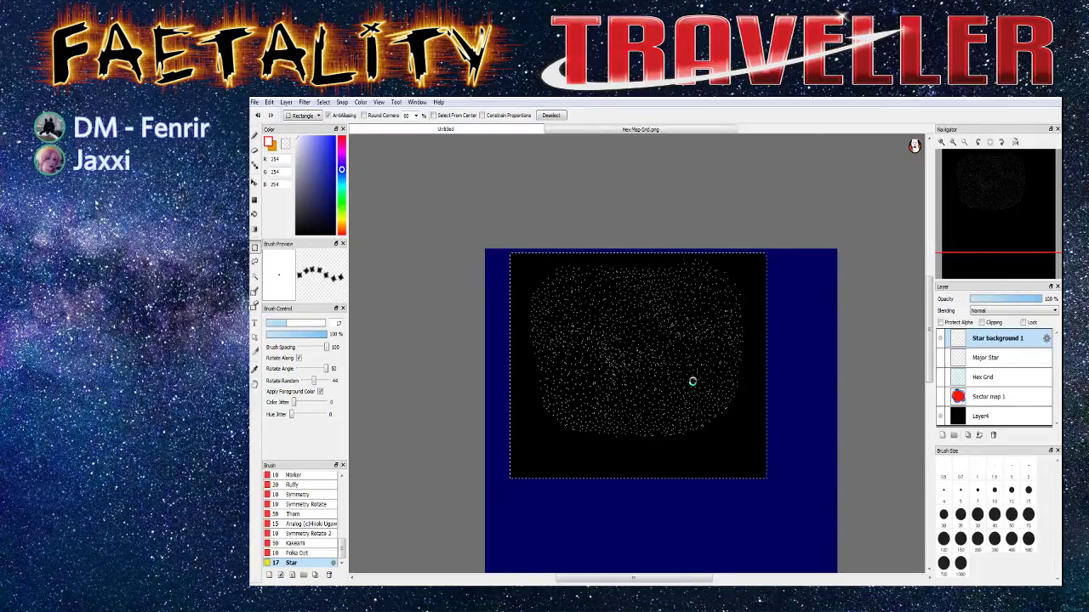
pyautogui.hotkey('ctrl', 'c')
pyautogui.hotkey('ctrl', 'v')
pyautogui.hotkey('ctrl', 'v')
pyautogui.hotkey('ctrl', 'v')
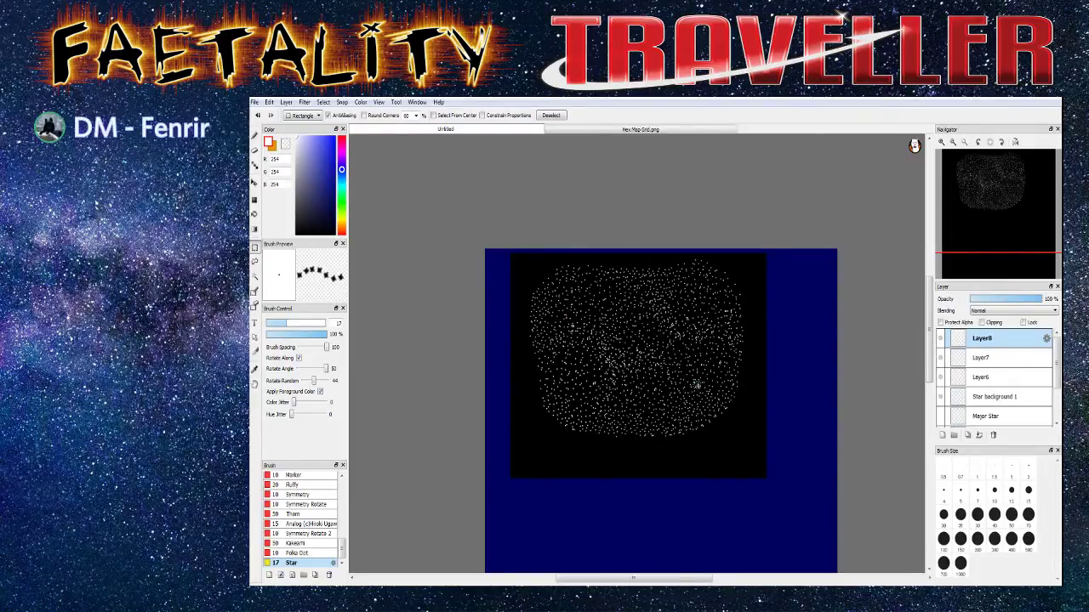
pyautogui.hotkey('ctrl', 'd')
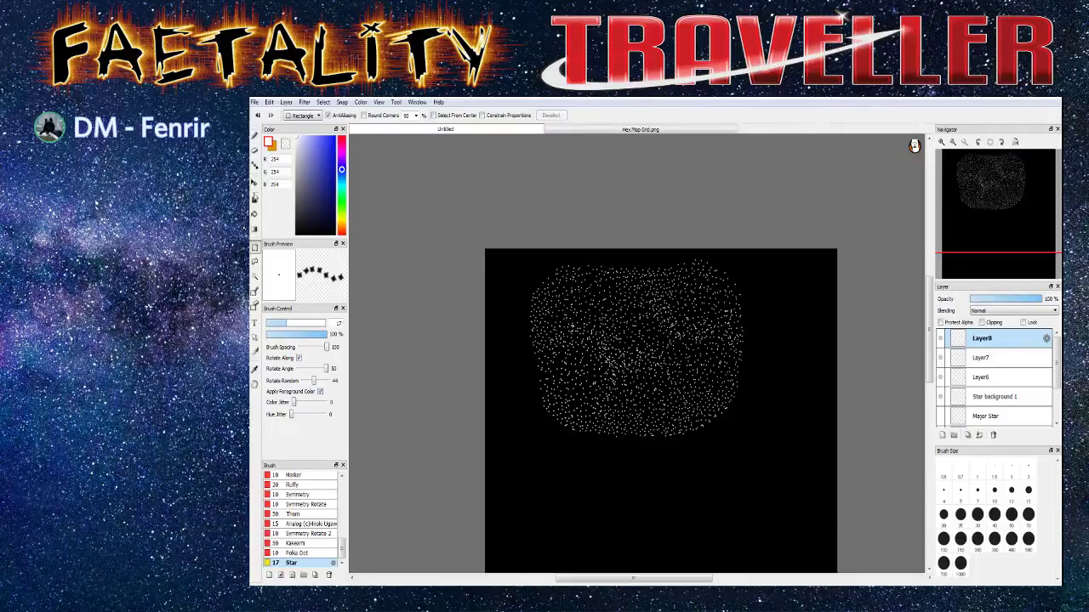
# Move the three pasted star patches directly south, directly east and southeast of the original patch
pyautogui.click(253, 183)
pyautogui.moveTo(627, 388); pyautogui.dragTo(618, 487)
pyautogui.click(991, 359)
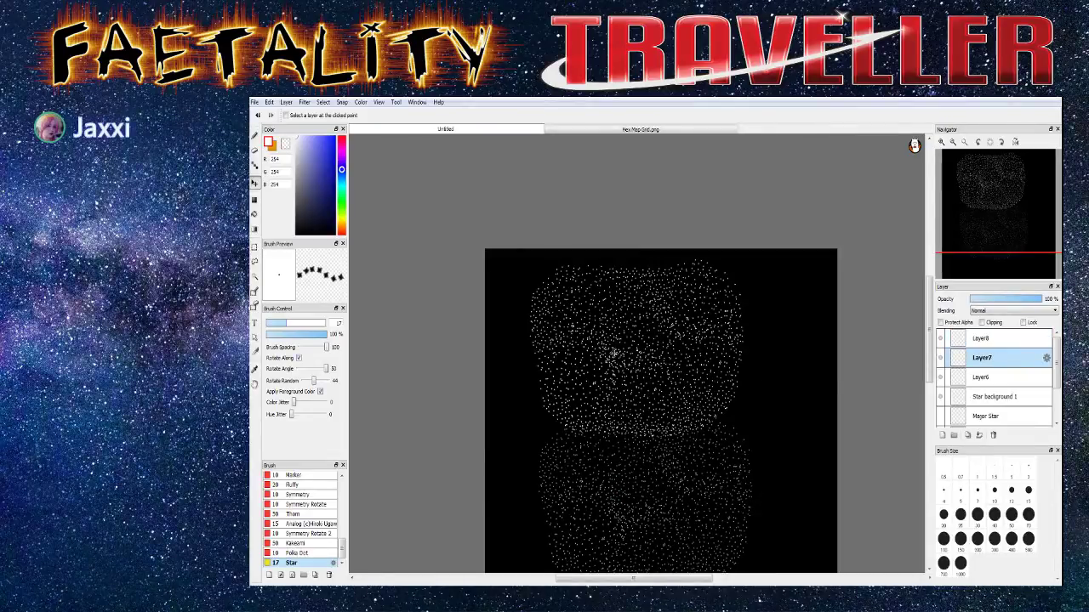
pyautogui.moveTo(613, 356); pyautogui.dragTo(748, 353)
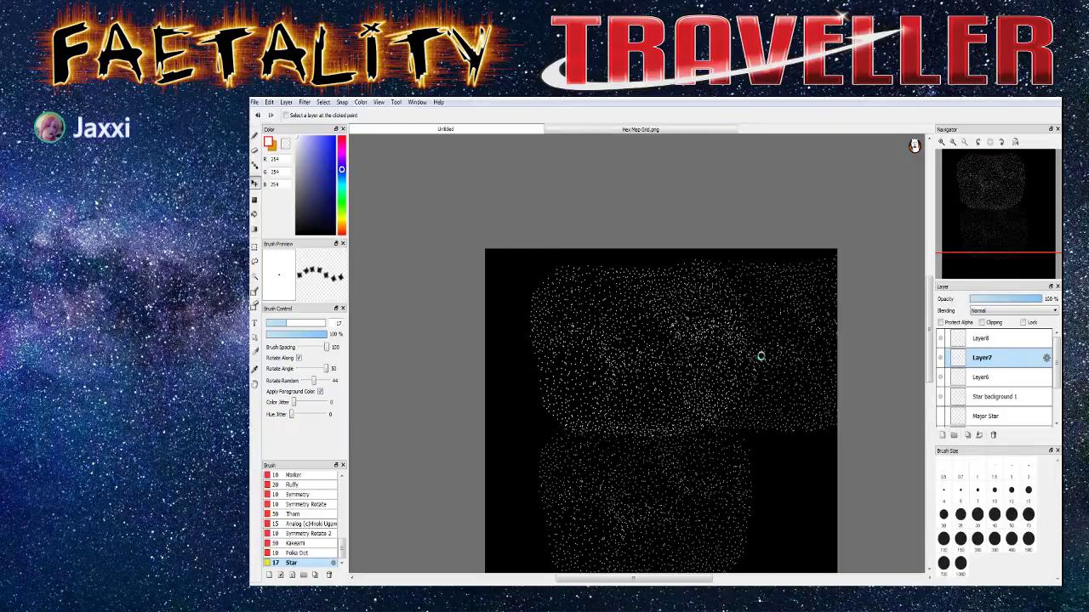
pyautogui.click(978, 377)
pyautogui.moveTo(605, 361); pyautogui.dragTo(734, 498)
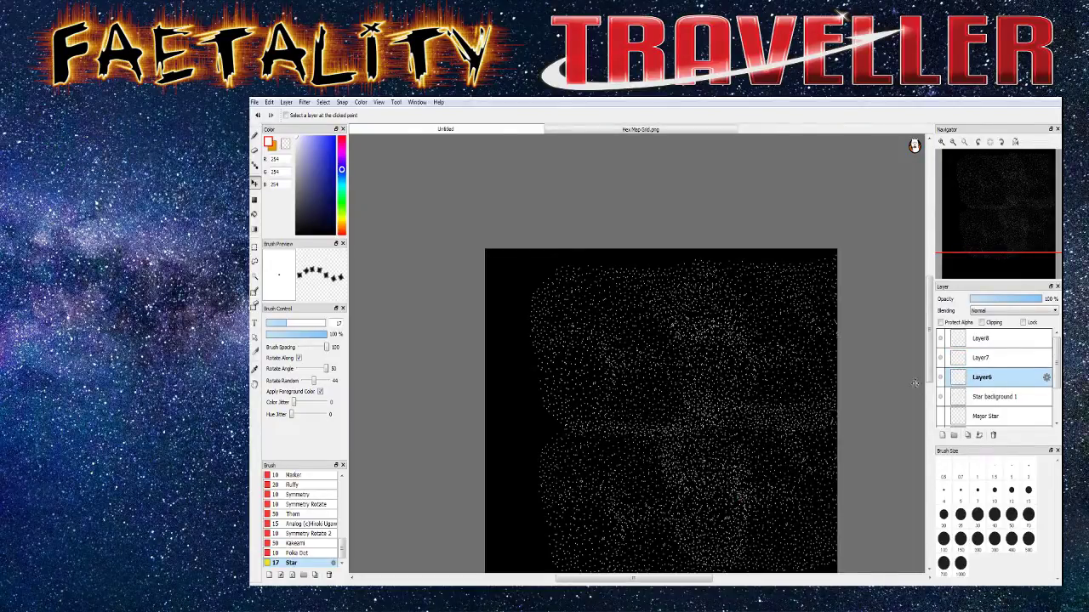
# Identify the layers by toggling their visibility and move the Star background 1 patch into the canvas's northwest corner
pyautogui.click(970, 339)
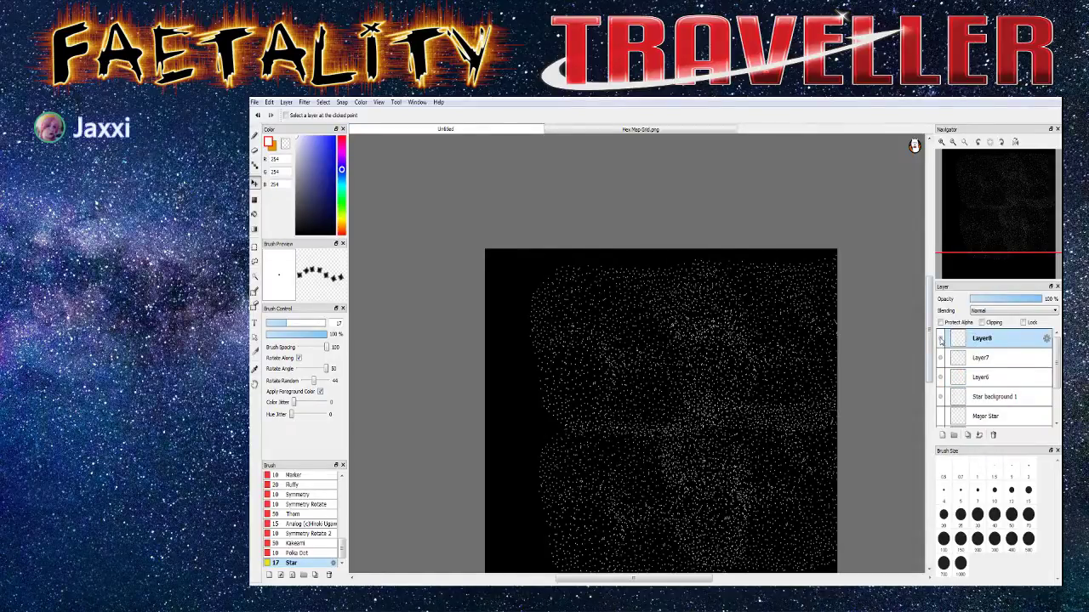
pyautogui.click(940, 361)
pyautogui.click(940, 379)
pyautogui.click(939, 380)
pyautogui.click(940, 396)
pyautogui.click(940, 396)
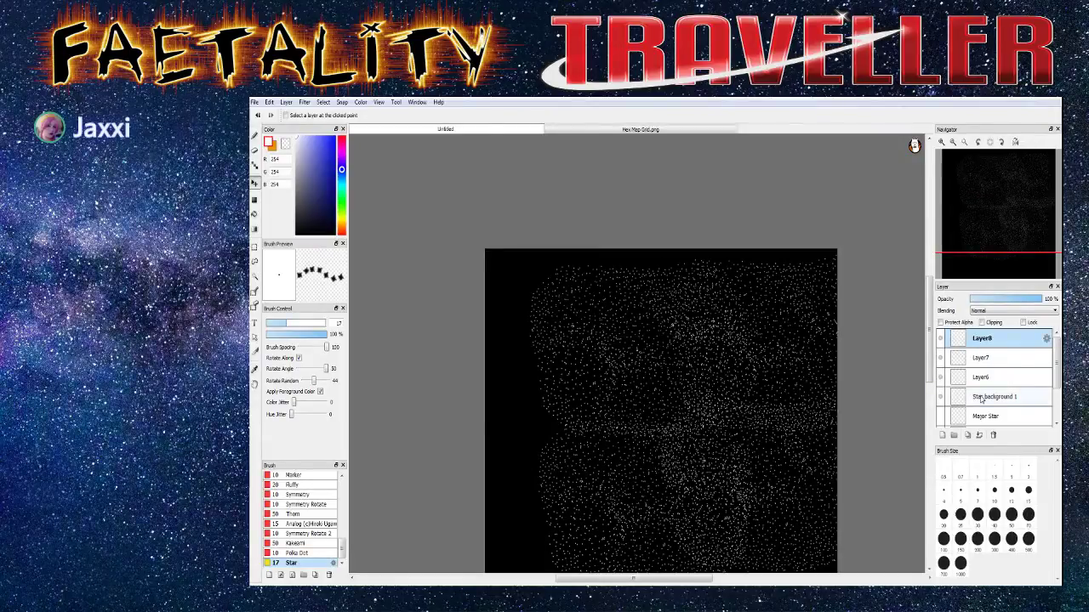
pyautogui.click(953, 399)
pyautogui.moveTo(615, 352); pyautogui.dragTo(561, 342)
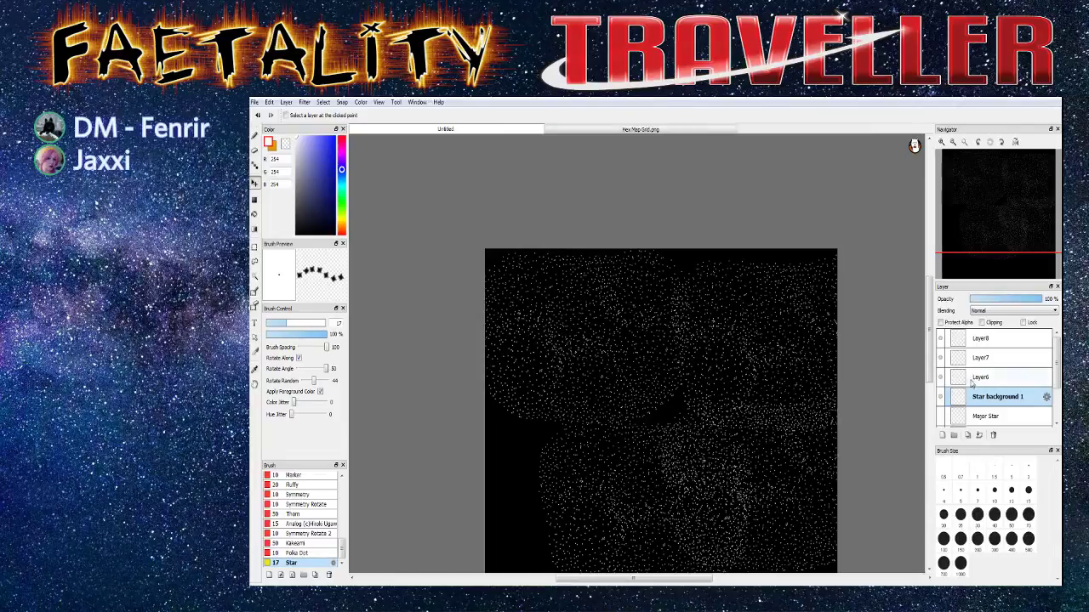
# Adjust the Layer6 and Layer7 patches so they close the gaps on the canvas's east side and north edge
pyautogui.click(821, 358)
pyautogui.moveTo(821, 358); pyautogui.dragTo(761, 371)
pyautogui.scroll(-3, 777, 367)
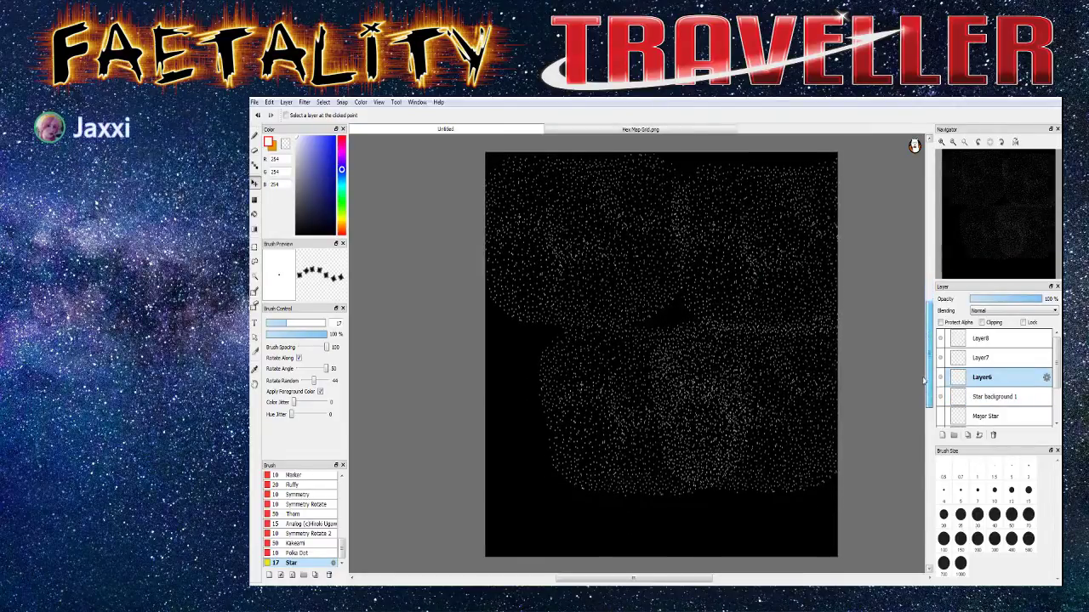
pyautogui.click(967, 362)
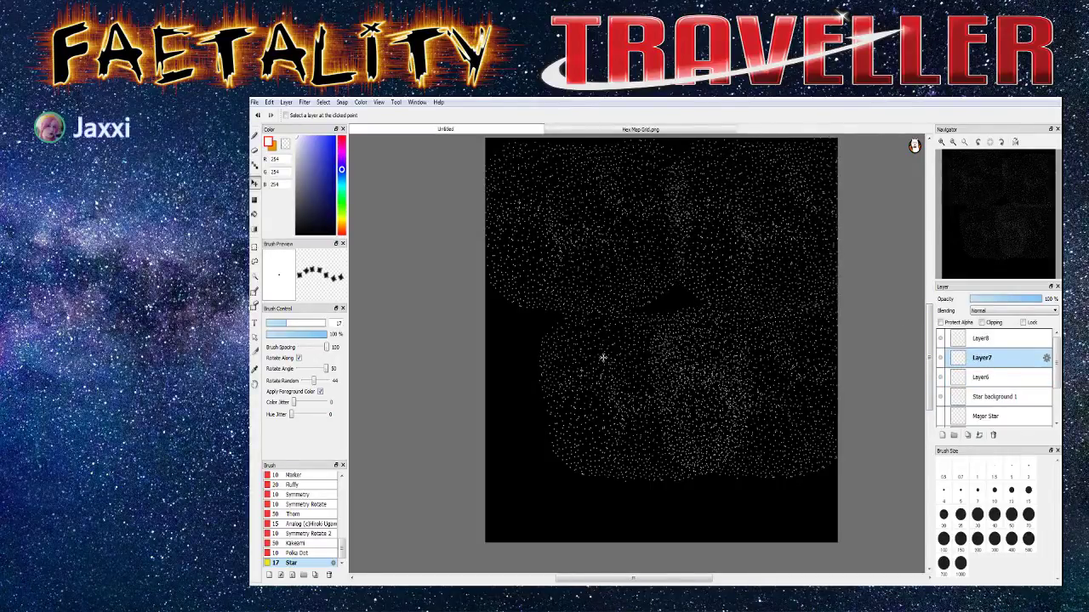
pyautogui.click(634, 365)
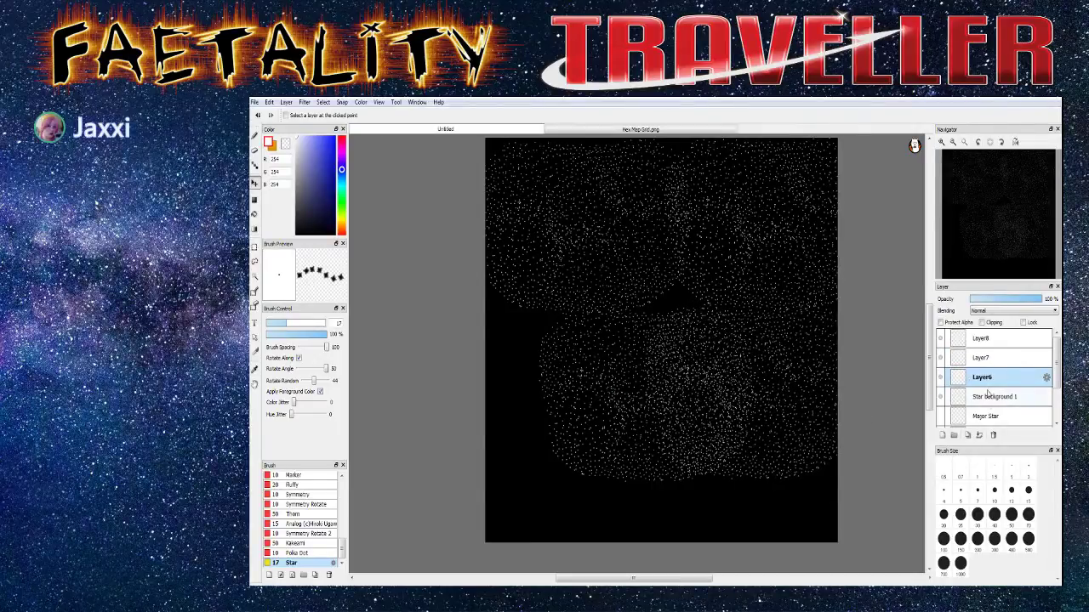
# Move the Layer8 patch west to the canvas edge so it sits beside the southeast patch
pyautogui.click(980, 340)
pyautogui.moveTo(571, 413); pyautogui.dragTo(519, 402)
pyautogui.hotkey('ctrl', 'z')
pyautogui.hotkey('ctrl', 'z')
pyautogui.hotkey('ctrl', 'z')
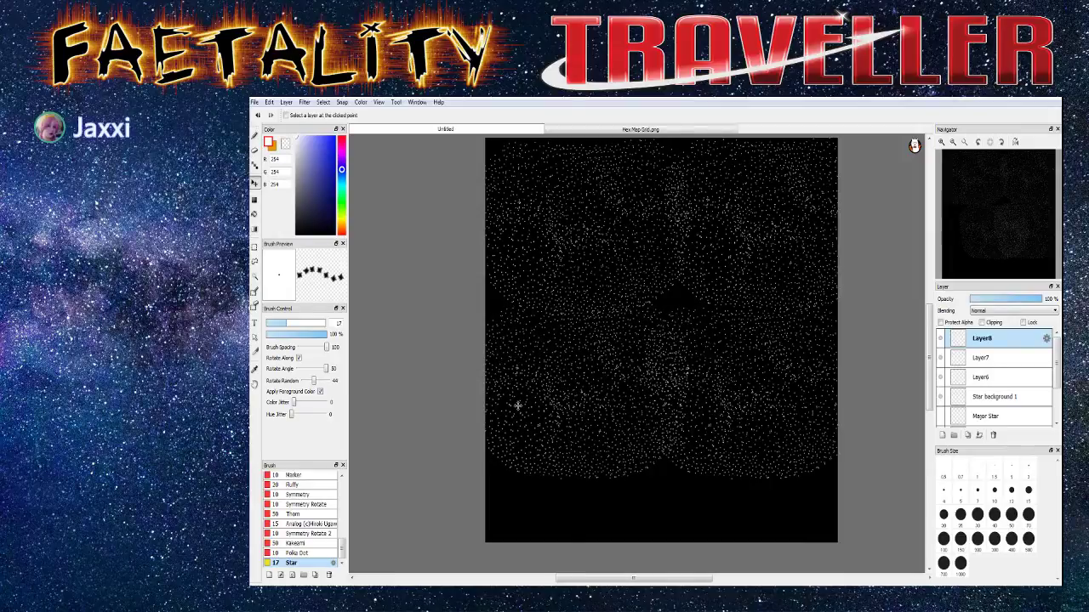
# Merge the three pasted star layers down into Star background 1
pyautogui.click(992, 434)
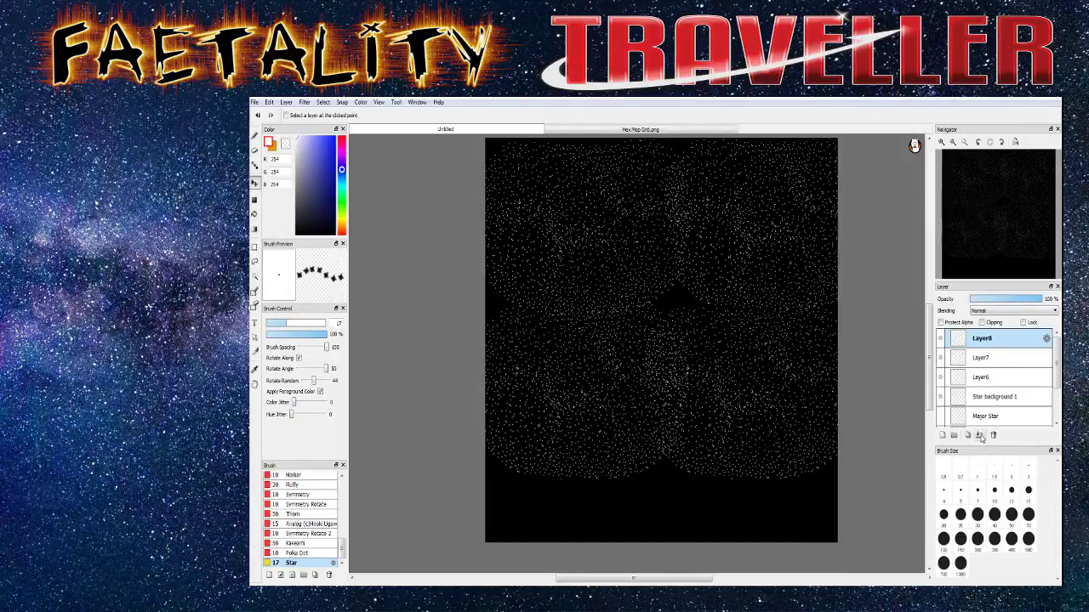
pyautogui.click(979, 435)
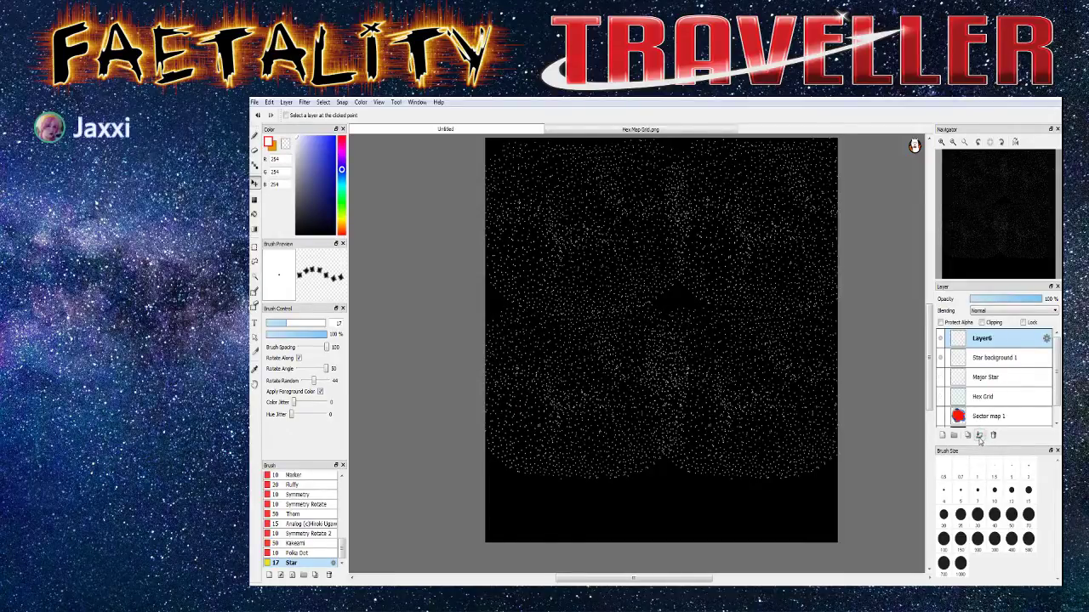
pyautogui.click(978, 438)
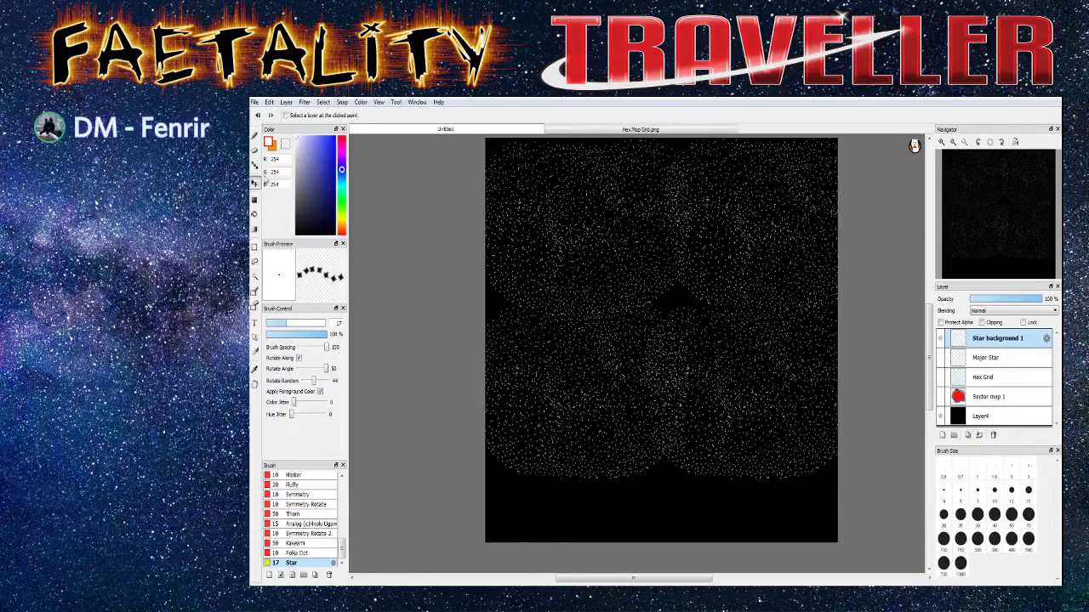
# Paint small stars with the Star brush into the gaps between the patches at the centre and west edge
pyautogui.click(254, 137)
pyautogui.scroll(2, 672, 275)
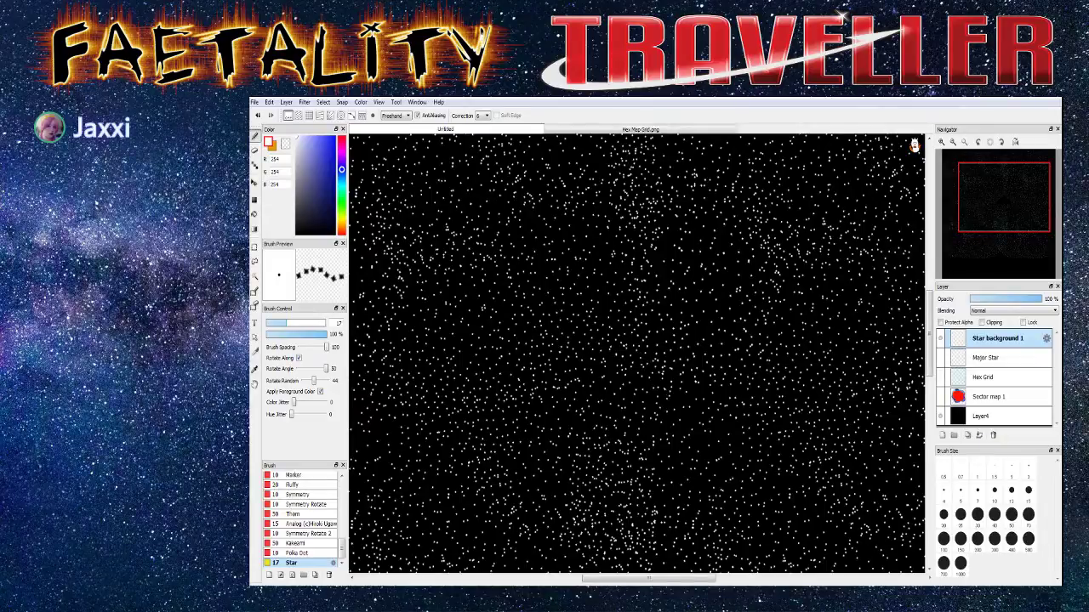
pyautogui.hotkey('ctrl', '-')
pyautogui.hotkey('ctrl', '-')
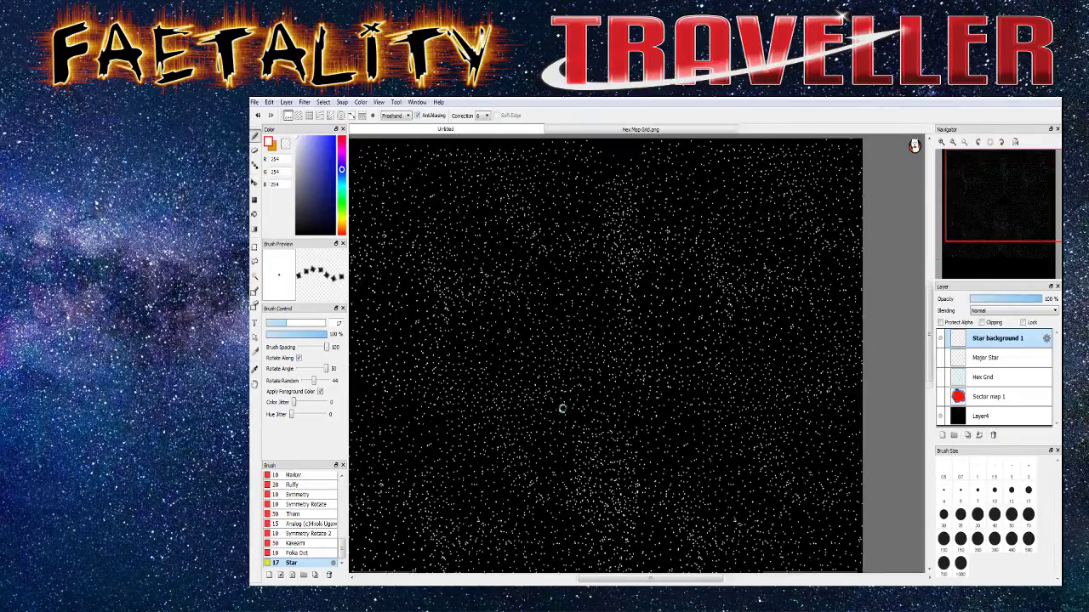
pyautogui.hotkey('ctrl', '+')
pyautogui.hotkey('ctrl', '+')
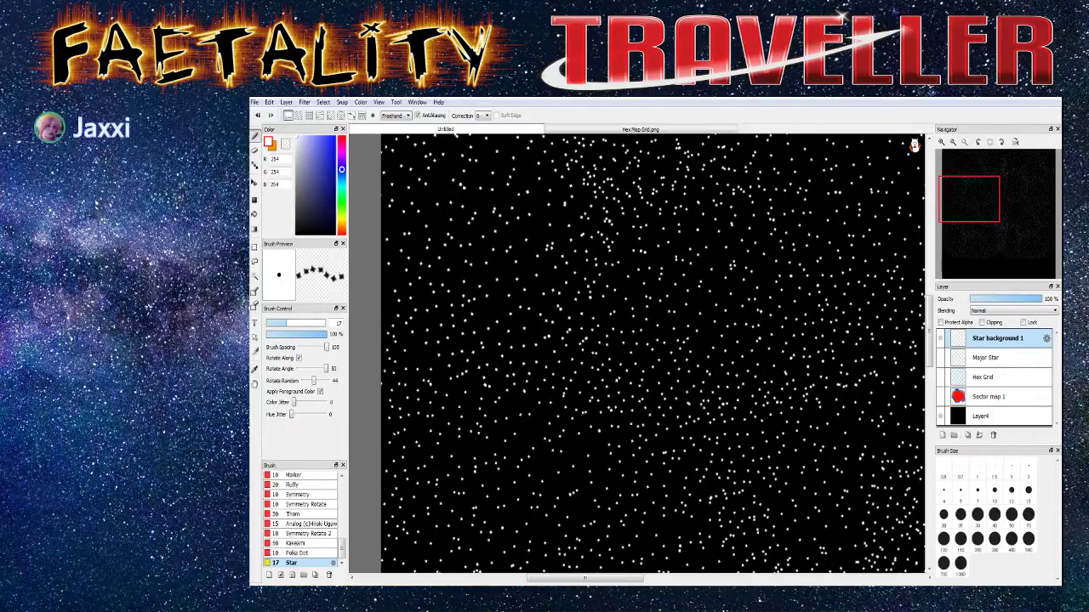
# Fill the sparse spots along the canvas's north edge with small stars using the Star brush
pyautogui.scroll(-3, 650, 353)
pyautogui.scroll(3, 650, 353)
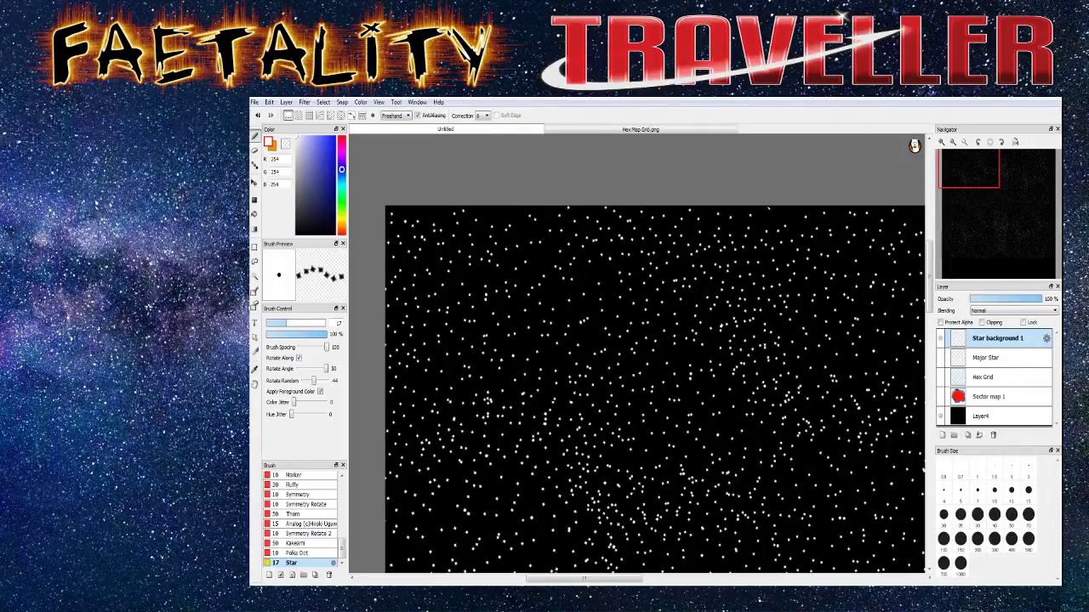
pyautogui.scroll(-2, 655, 389)
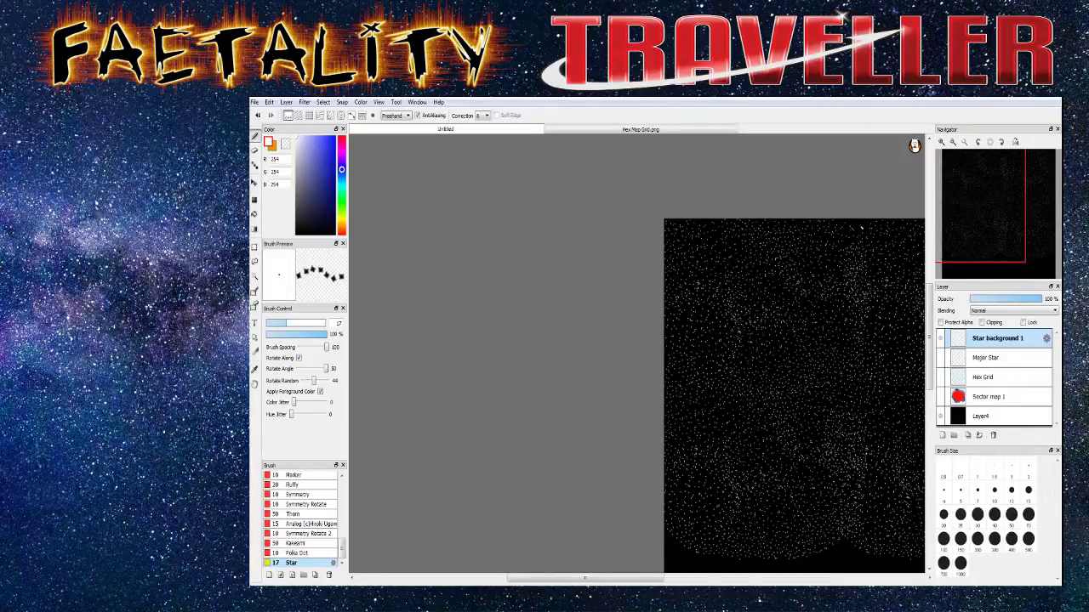
pyautogui.scroll(2, 729, 233)
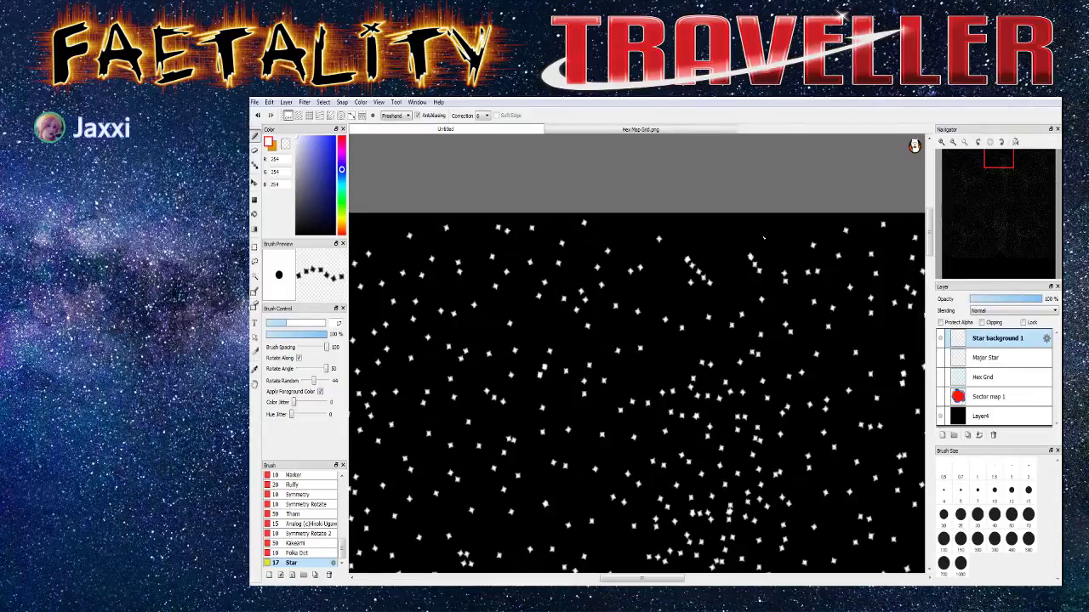
pyautogui.click(805, 228)
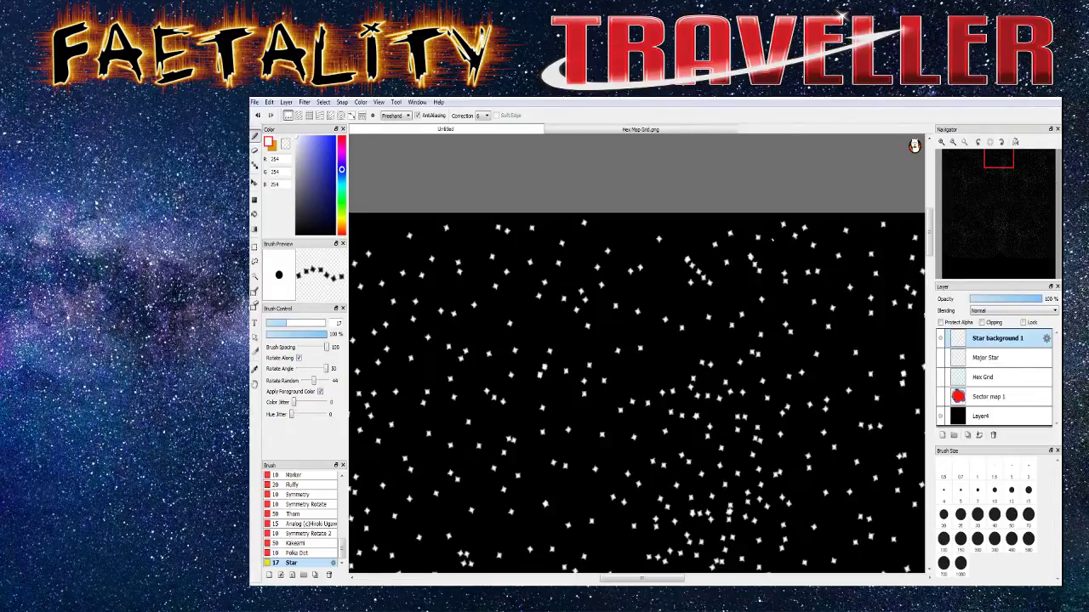
pyautogui.scroll(-4, 702, 246)
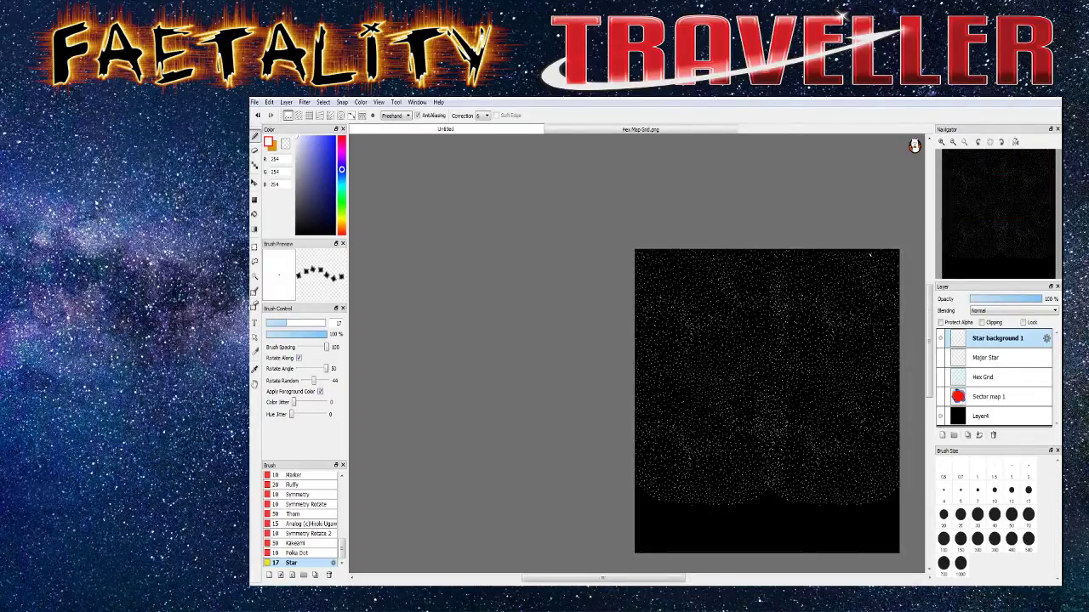
pyautogui.scroll(2, 703, 247)
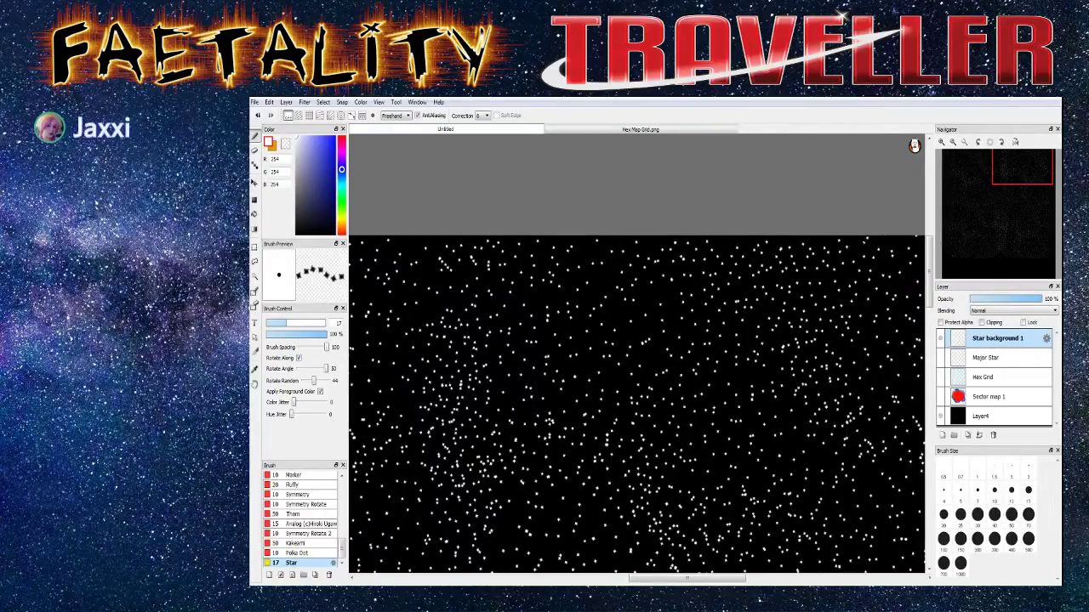
pyautogui.scroll(-2, 638, 408)
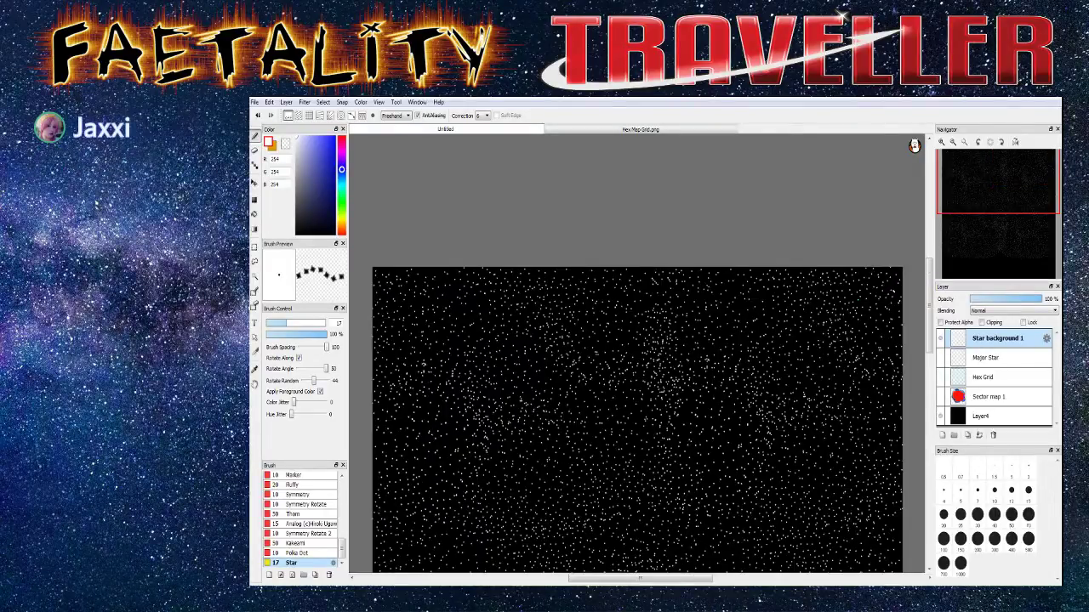
# Select the merged star field down to just below its south edge and shift it slightly north with a transform
pyautogui.scroll(-2, 889, 336)
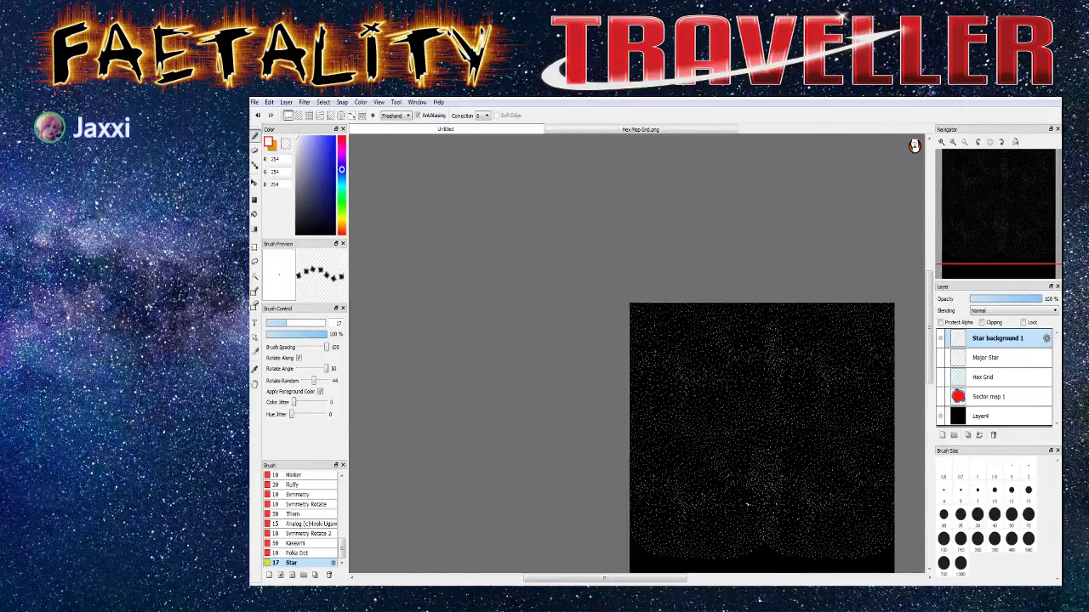
pyautogui.scroll(-3, 825, 422)
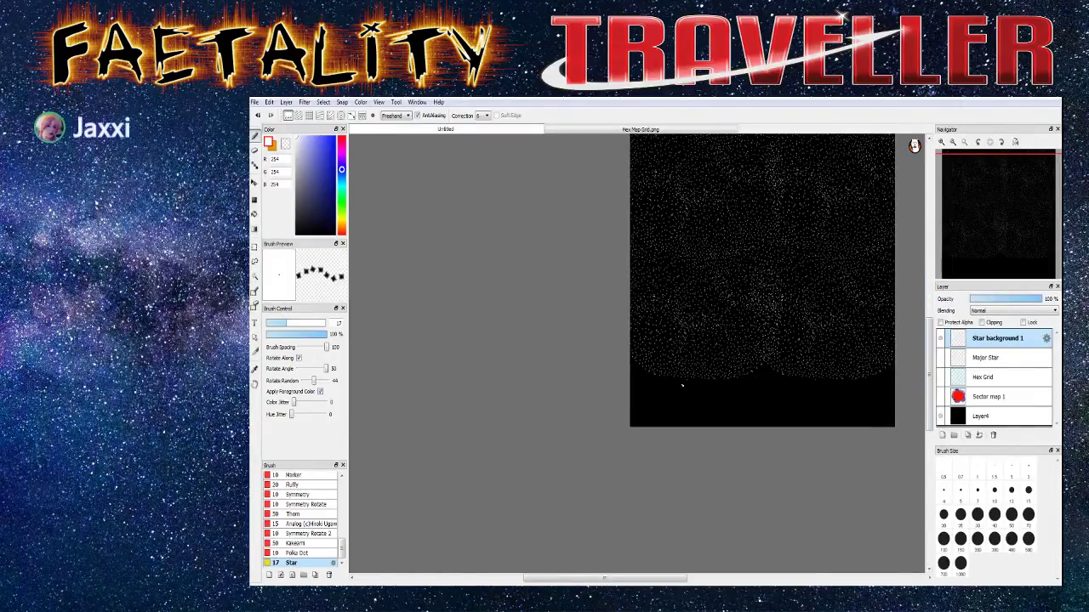
pyautogui.scroll(-2, 724, 276)
pyautogui.scroll(2, 850, 153)
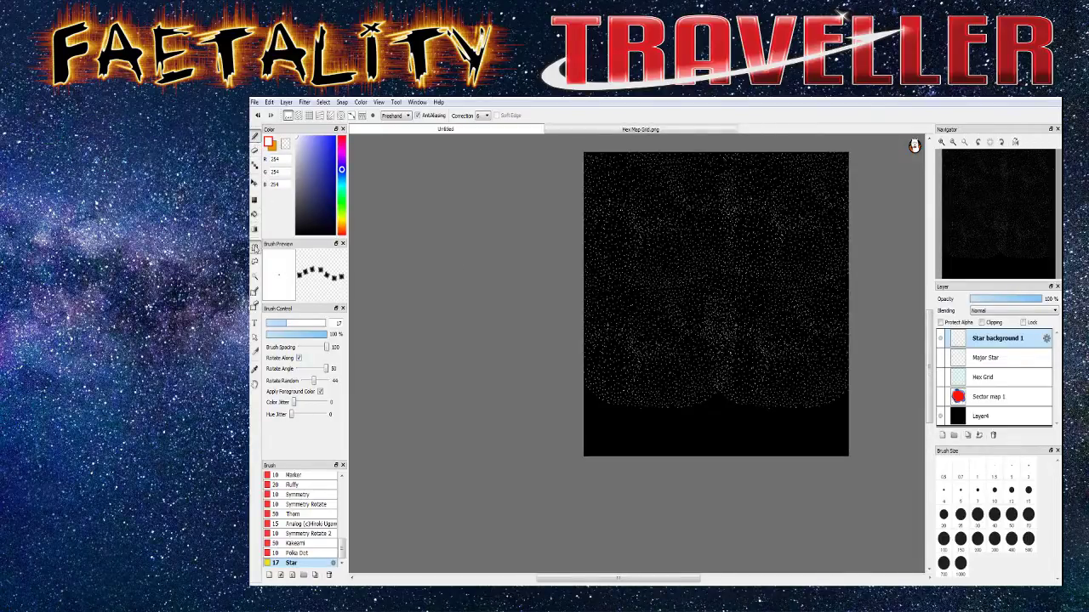
pyautogui.click(254, 247)
pyautogui.moveTo(567, 140); pyautogui.dragTo(841, 417)
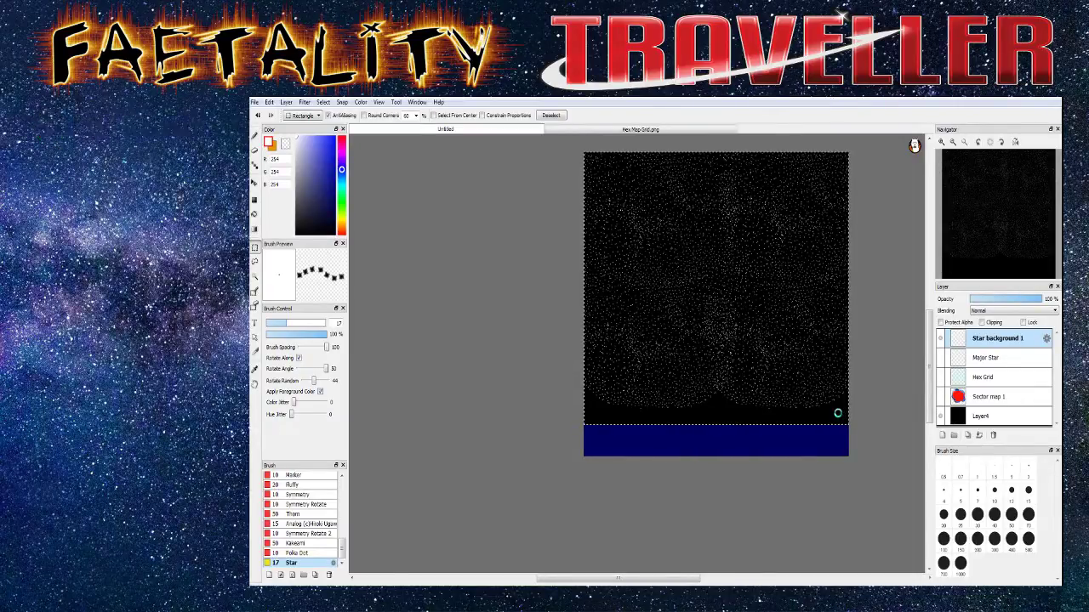
pyautogui.hotkey('ctrl', 't')
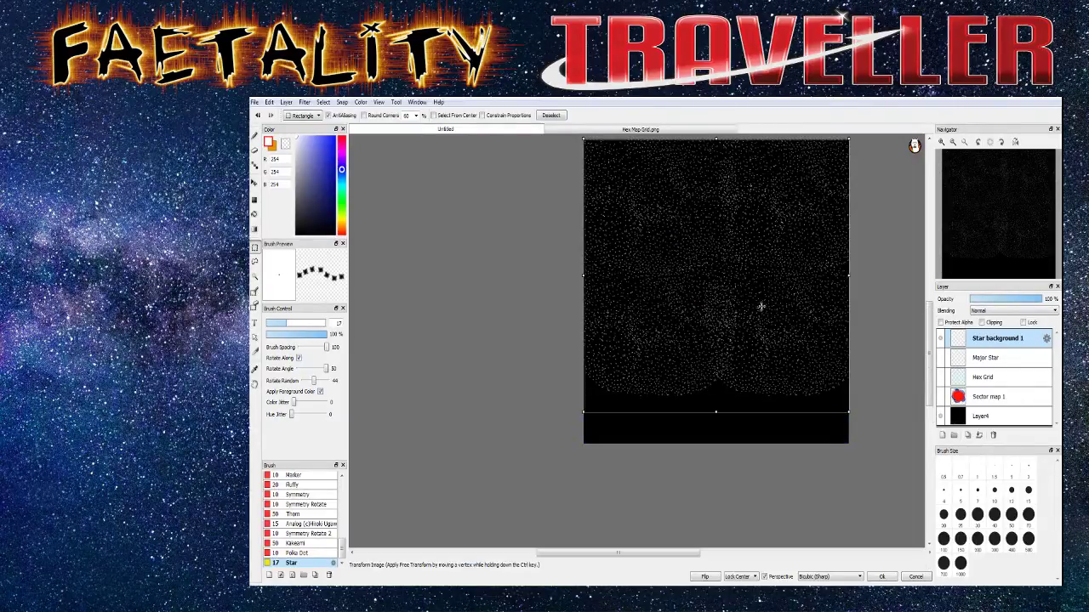
pyautogui.scroll(1, 928, 346)
pyautogui.scroll(3, 928, 346)
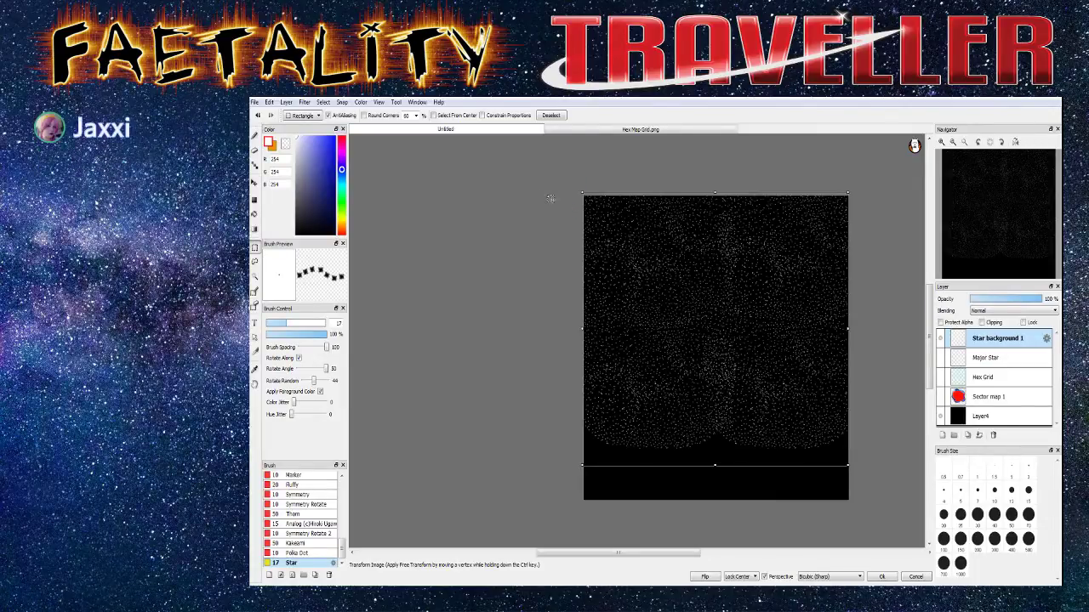
pyautogui.press('Return')
# Copy the northern half of the star field onto a new layer and move it south to fill the canvas's empty bottom strip
pyautogui.moveTo(541, 178); pyautogui.dragTo(850, 354)
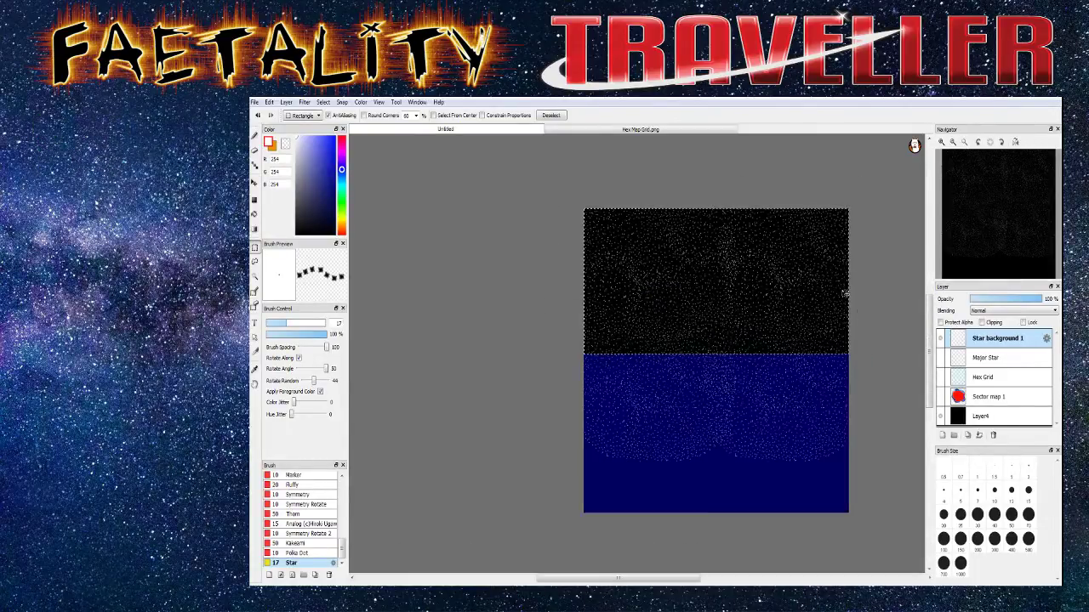
pyautogui.click(439, 300)
pyautogui.hotkey('ctrl', 'shift', 'n')
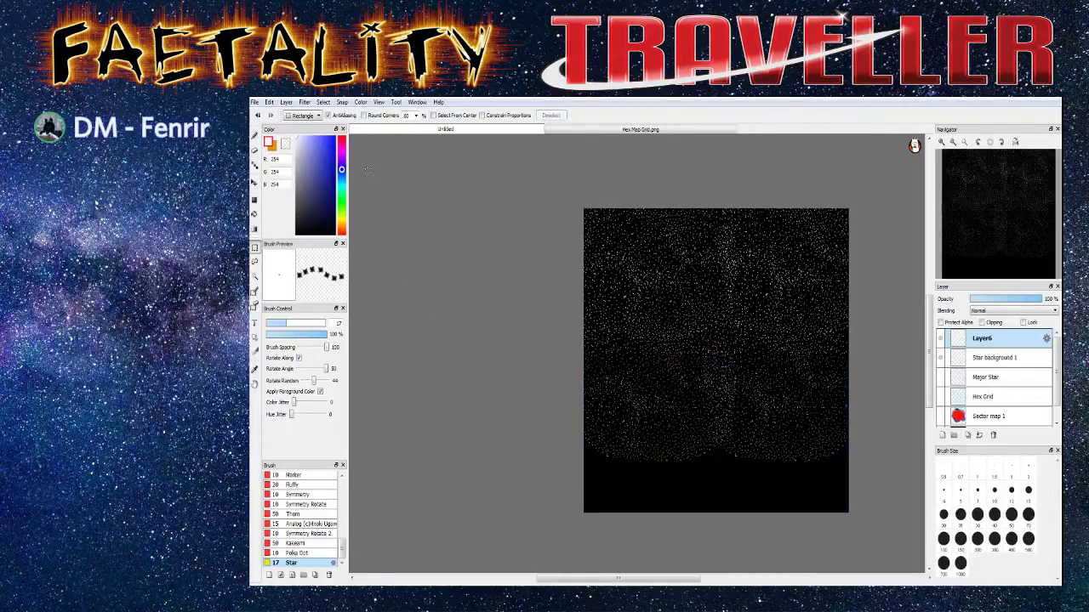
pyautogui.moveTo(660, 259); pyautogui.dragTo(647, 336)
pyautogui.click(535, 303)
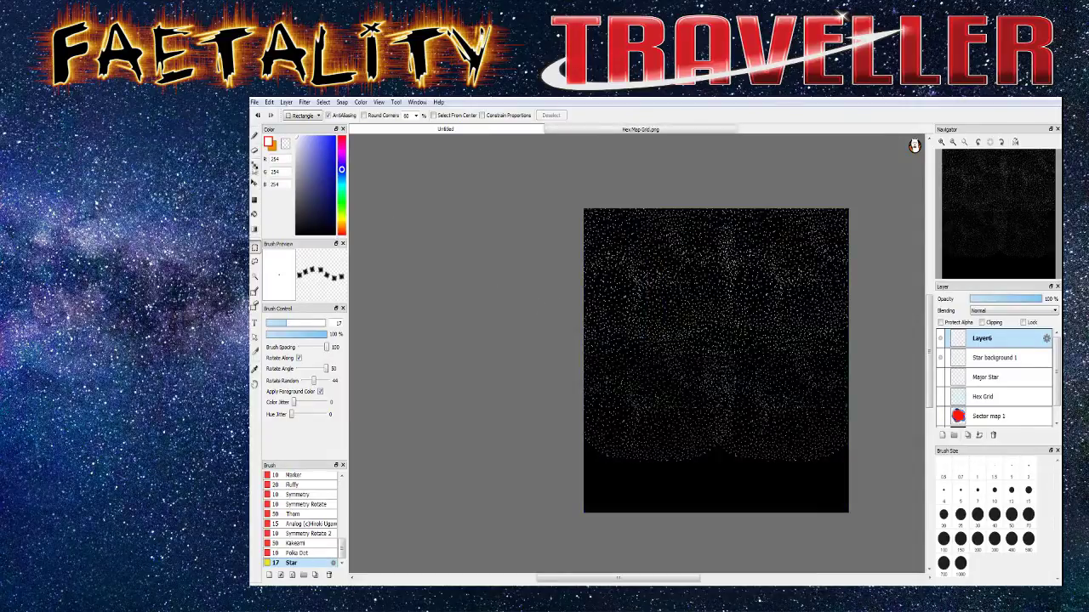
pyautogui.click(255, 182)
pyautogui.moveTo(663, 271); pyautogui.dragTo(657, 496)
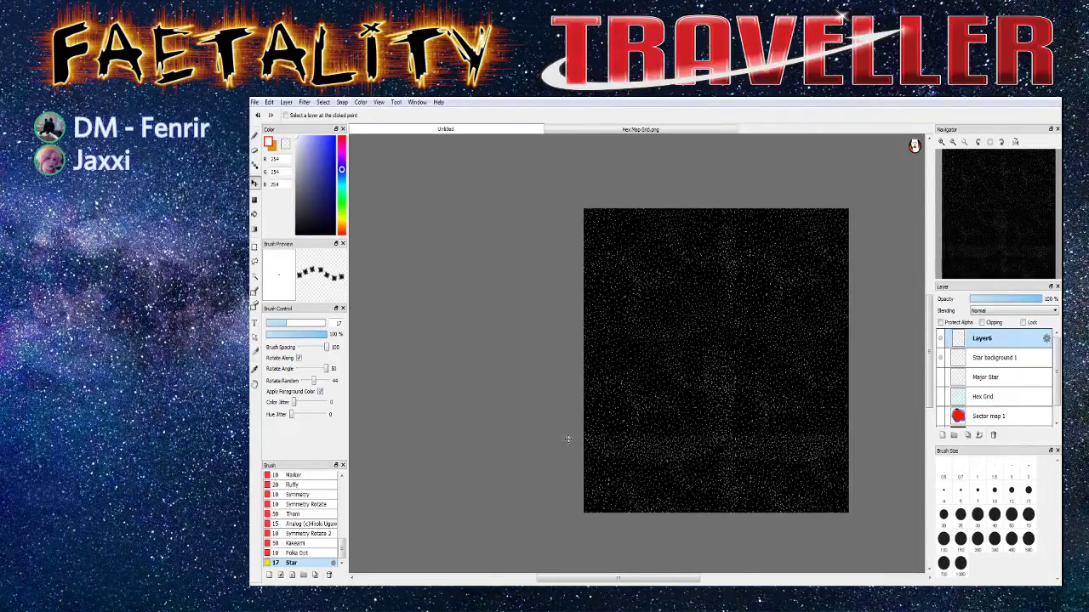
# Examine the extended star field up close and as a whole for seams and uneven density
pyautogui.scroll(2, 657, 474)
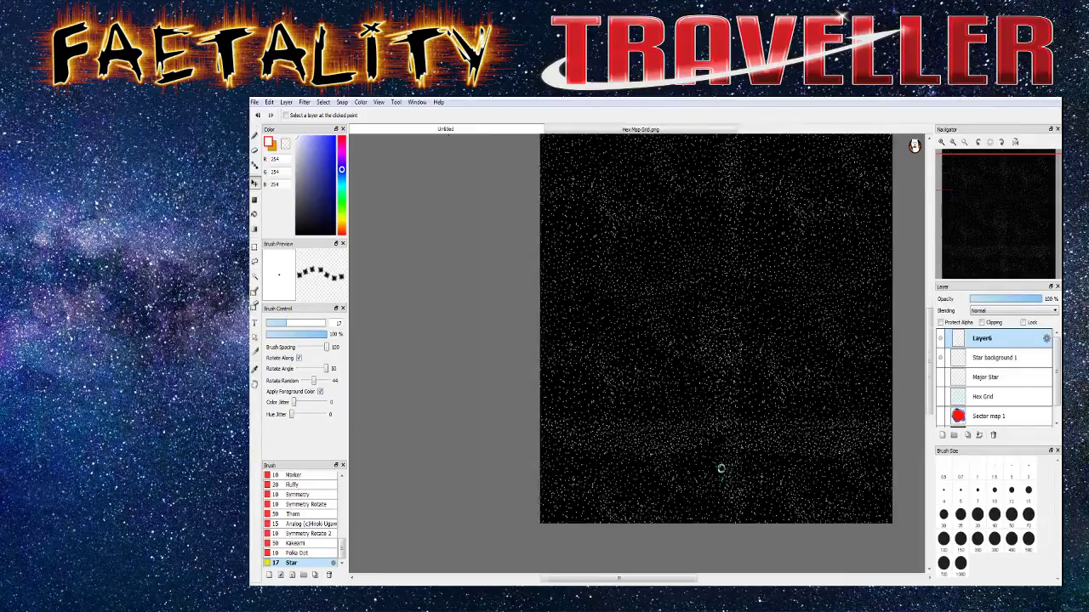
pyautogui.click(254, 136)
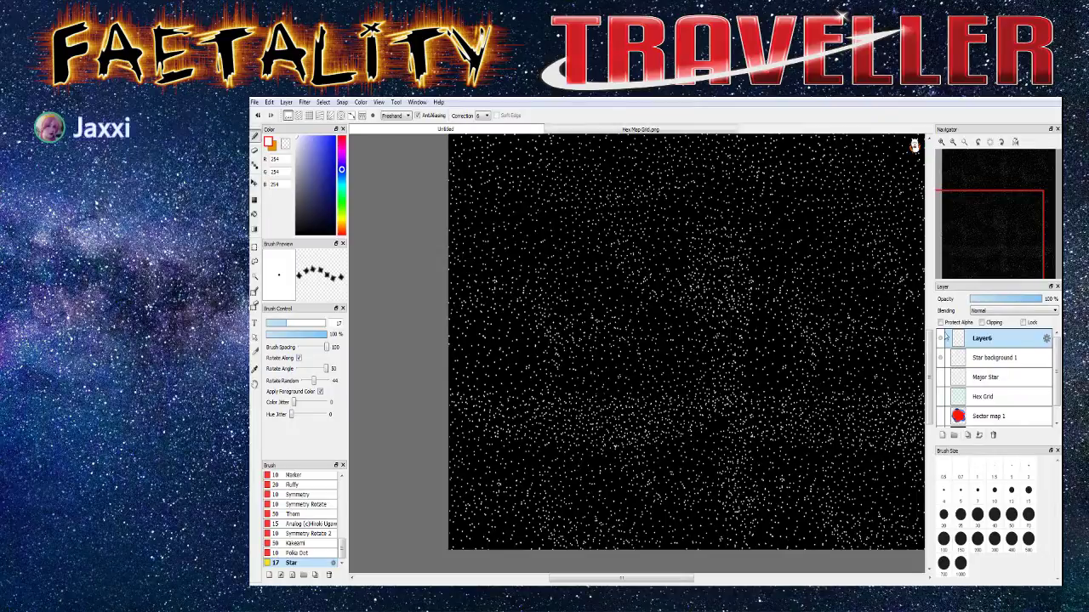
pyautogui.click(940, 378)
pyautogui.scroll(-3, 914, 374)
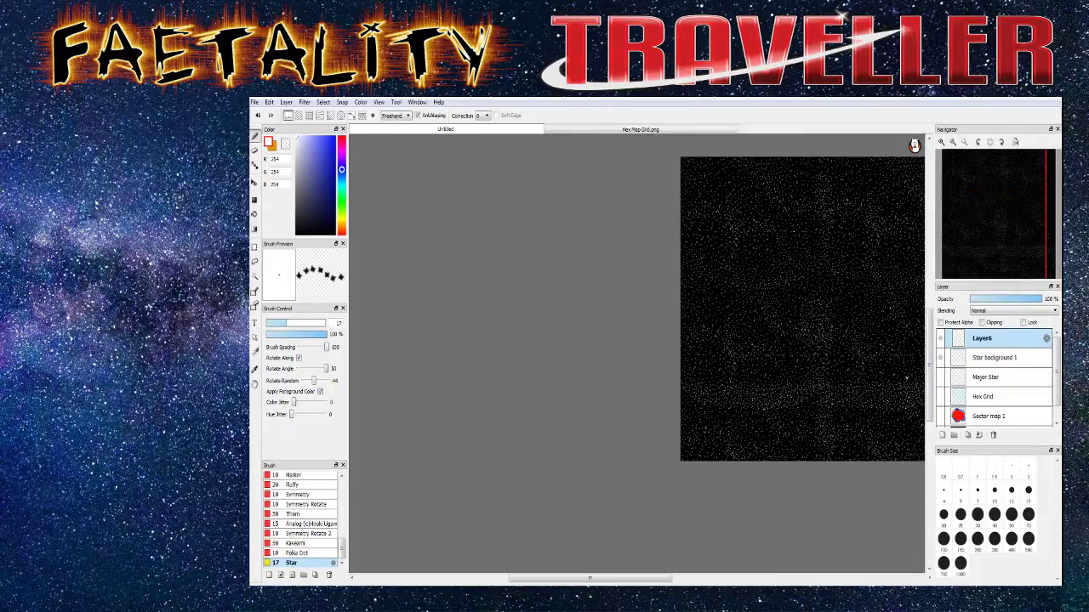
pyautogui.hscroll(4, 588, 562)
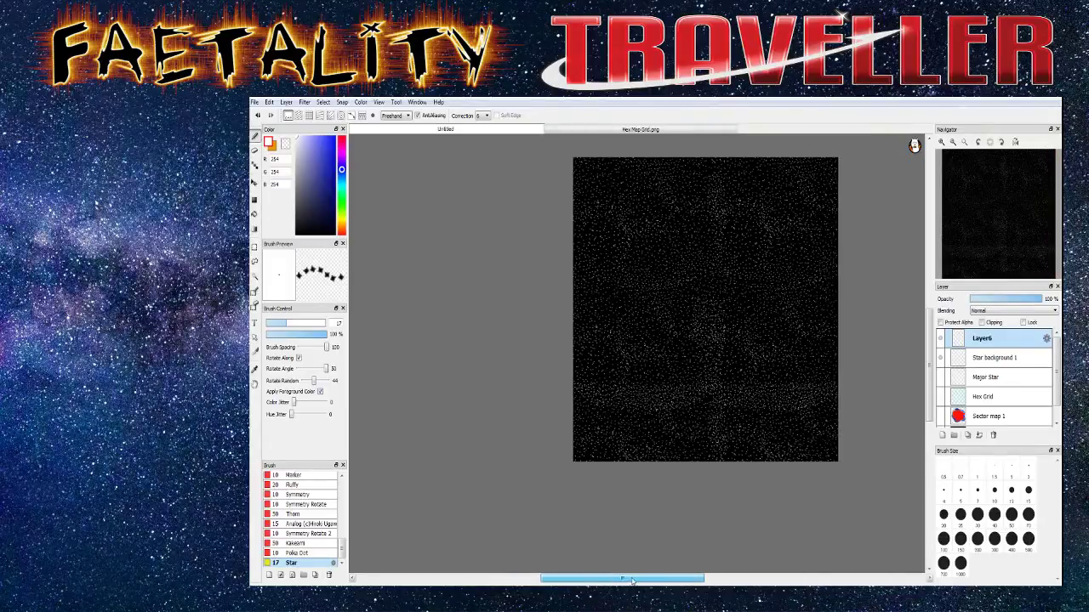
pyautogui.scroll(3, 630, 443)
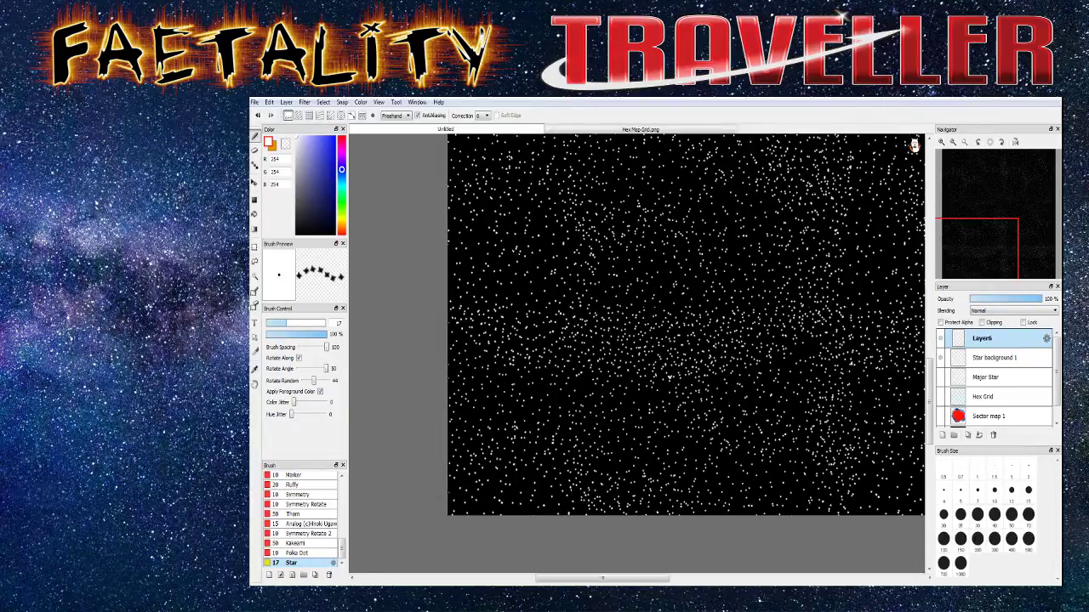
pyautogui.scroll(-3, 669, 378)
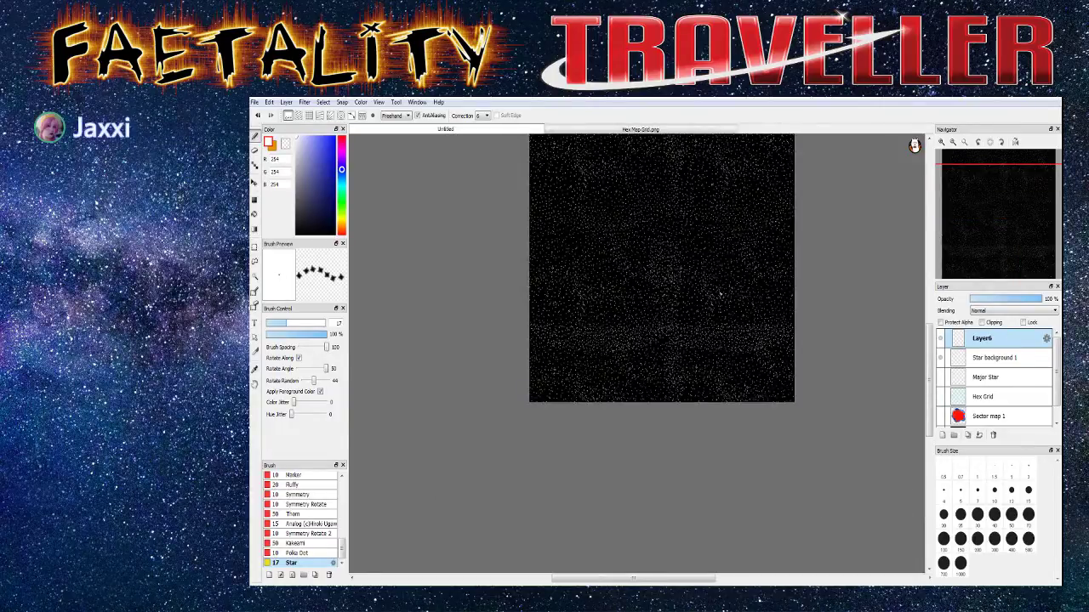
pyautogui.scroll(-2, 737, 290)
pyautogui.scroll(2, 736, 190)
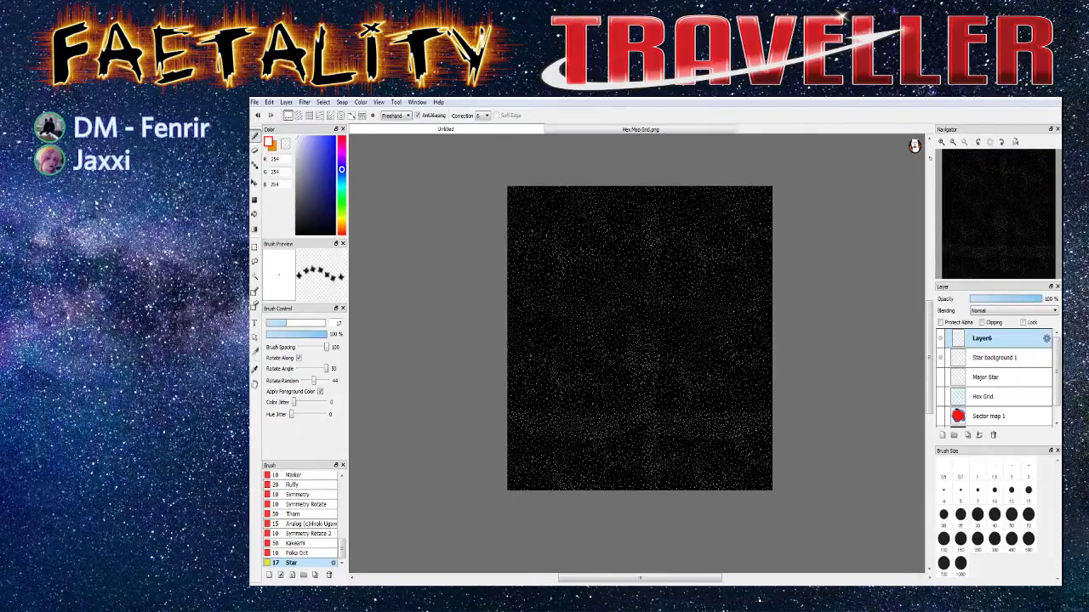
# Compare the stars against the sector map and hex grid by switching the Sector map 1, Hex Grid and star layers' visibility
pyautogui.click(940, 416)
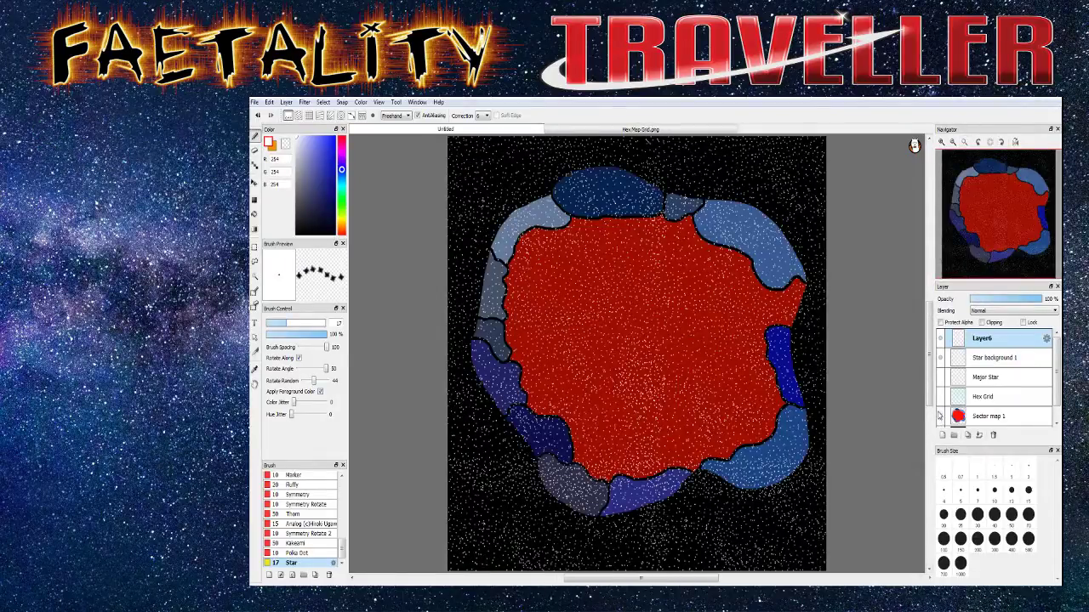
pyautogui.click(940, 397)
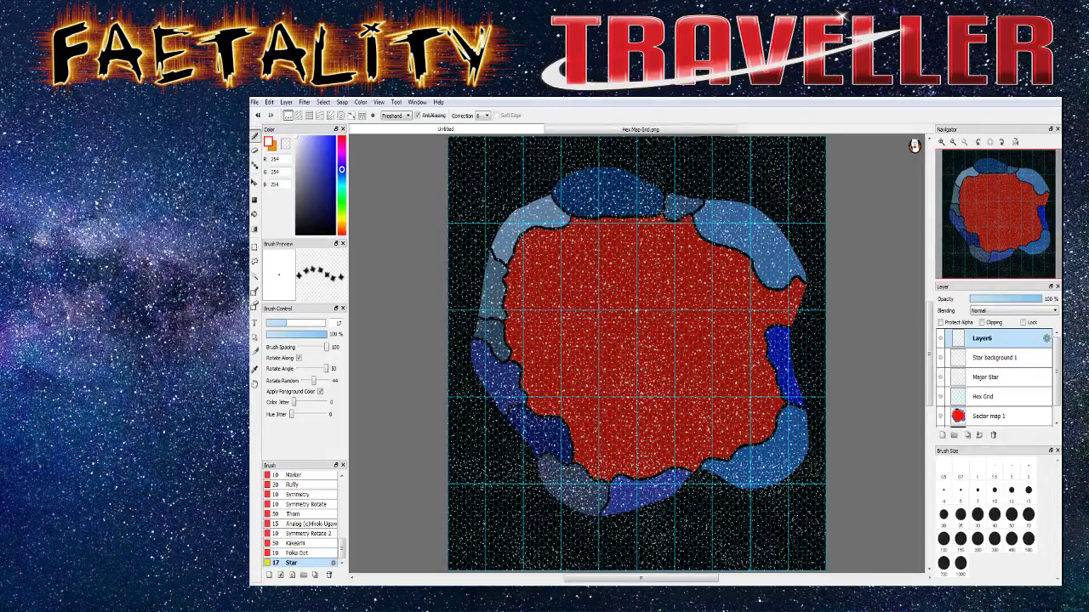
pyautogui.scroll(4, 636, 310)
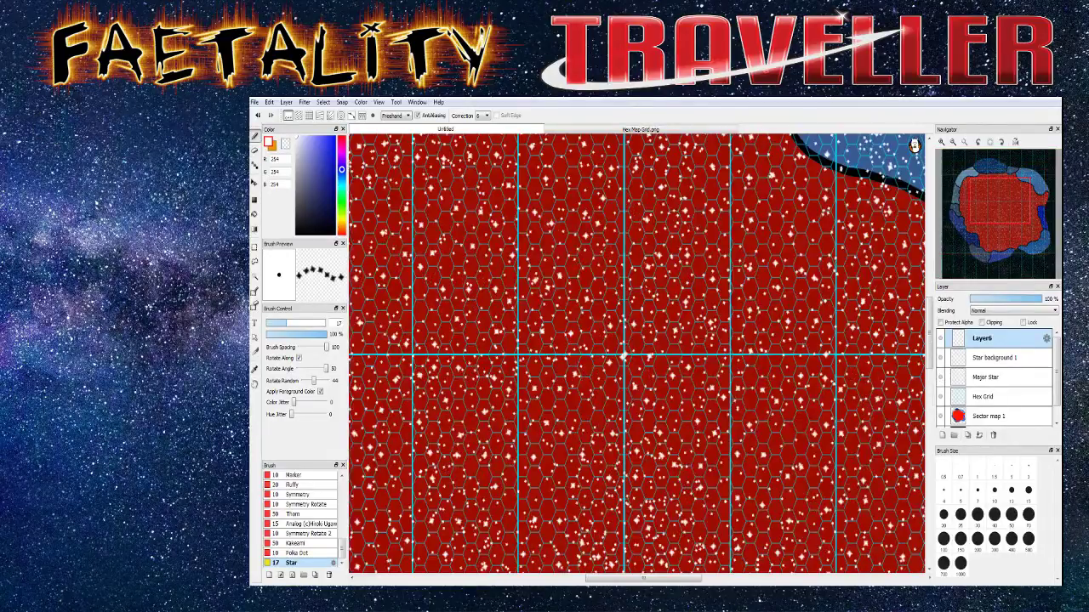
pyautogui.scroll(-4, 624, 355)
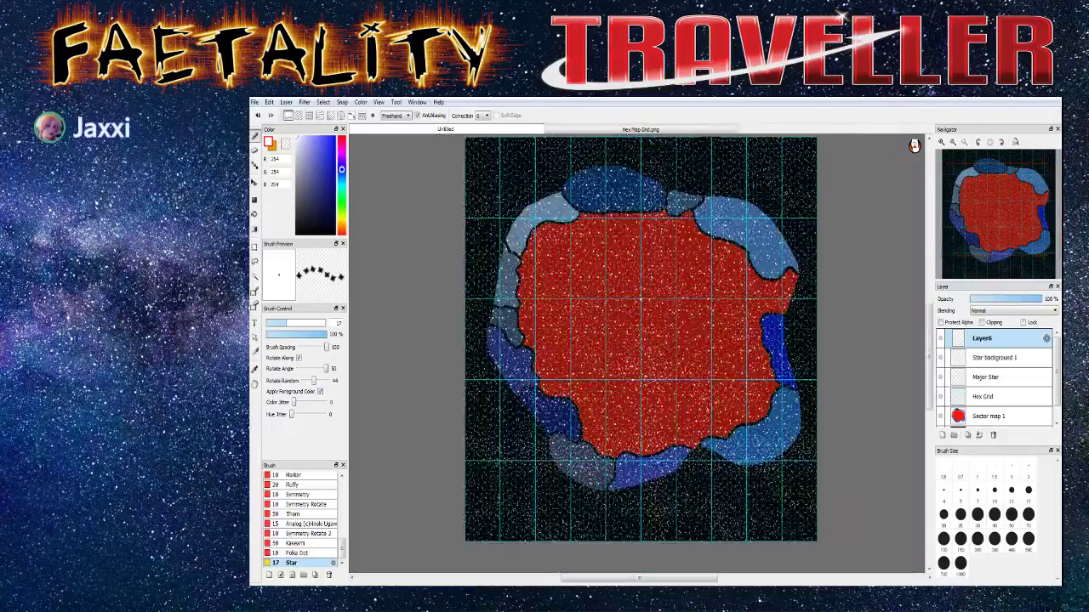
pyautogui.click(939, 360)
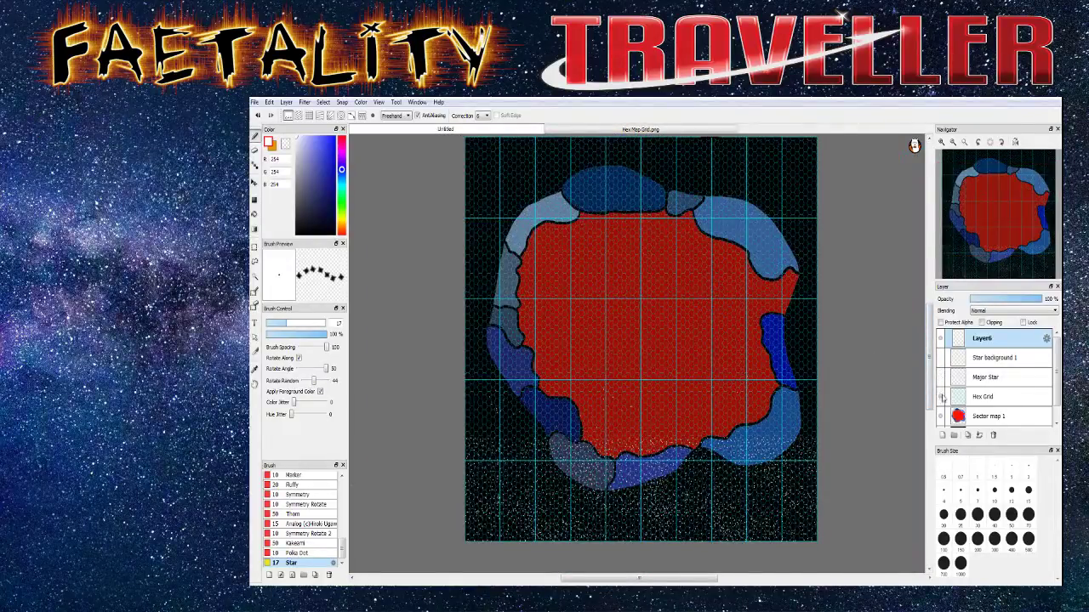
pyautogui.click(940, 397)
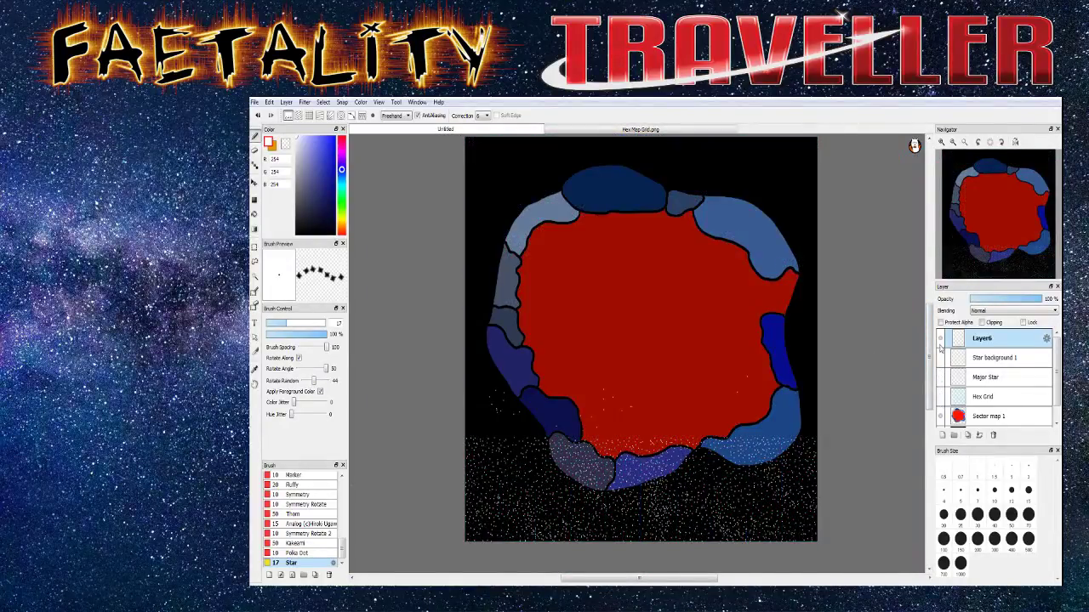
pyautogui.click(940, 360)
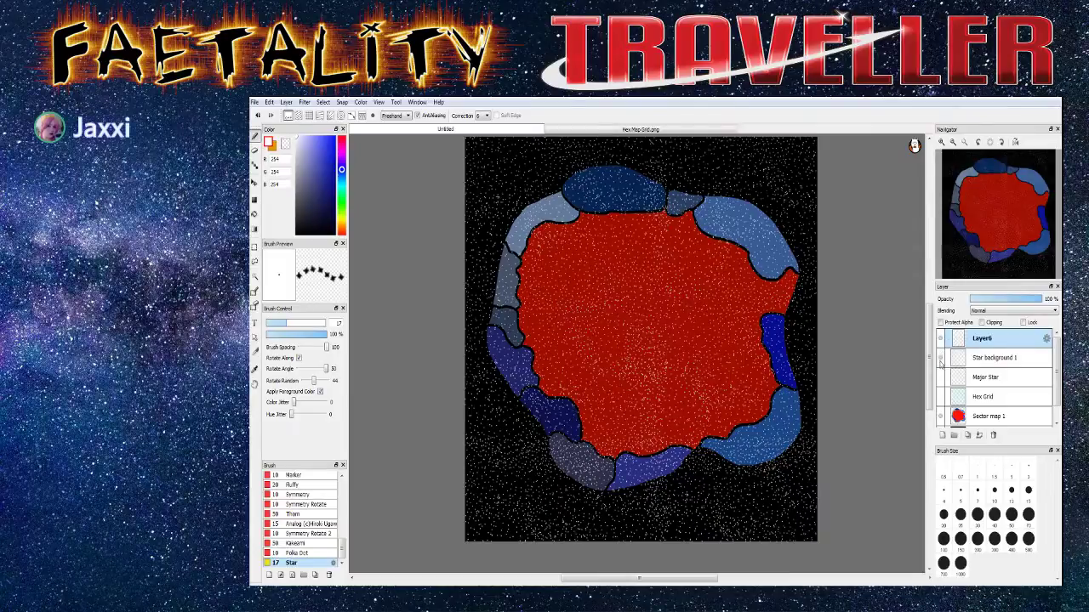
# Merge Layer6 down into Star background 1
pyautogui.click(984, 357)
pyautogui.click(982, 338)
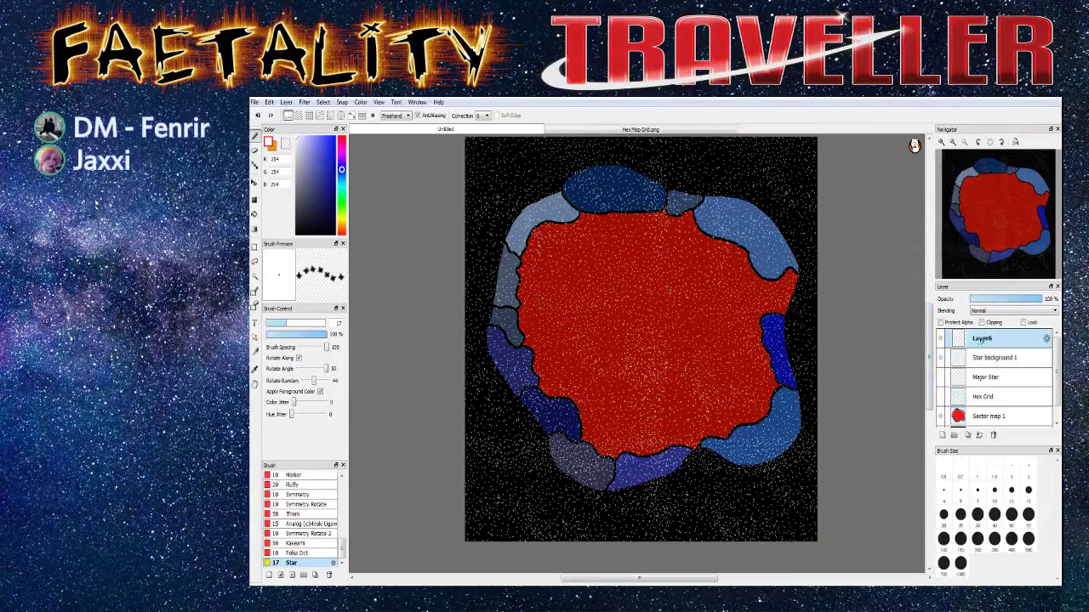
pyautogui.click(967, 437)
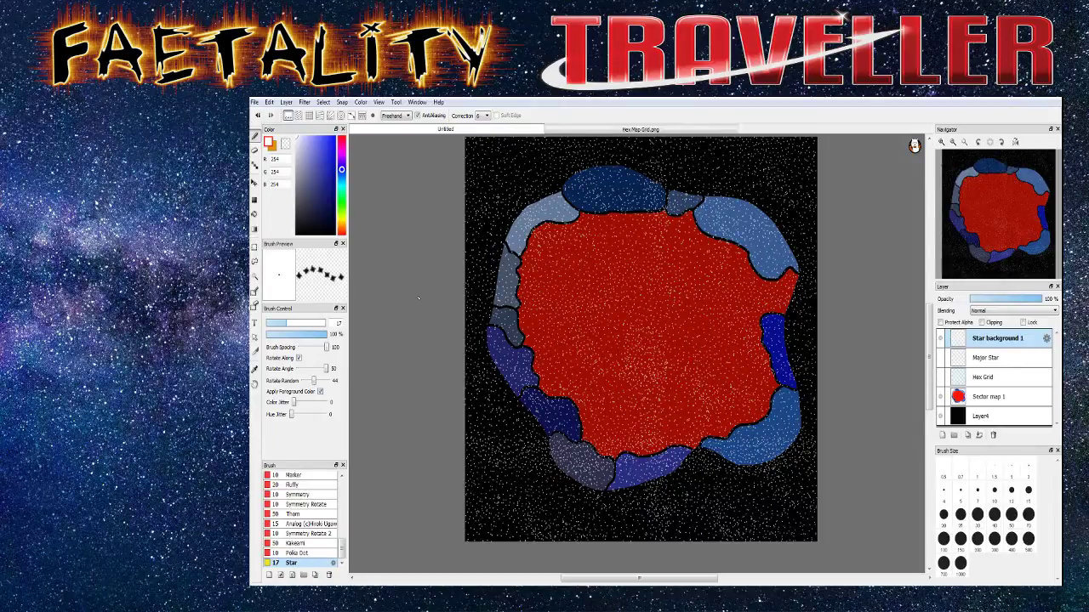
# Compare Star background 1 with the Major Star layer over the hex grid and sector map by toggling layer visibility
pyautogui.click(940, 397)
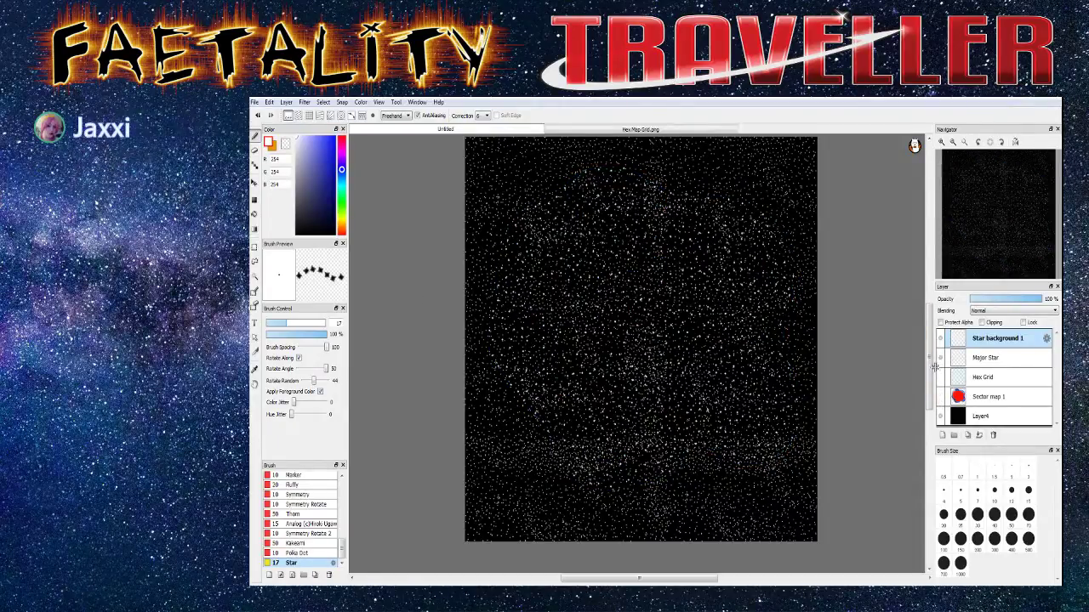
pyautogui.click(940, 380)
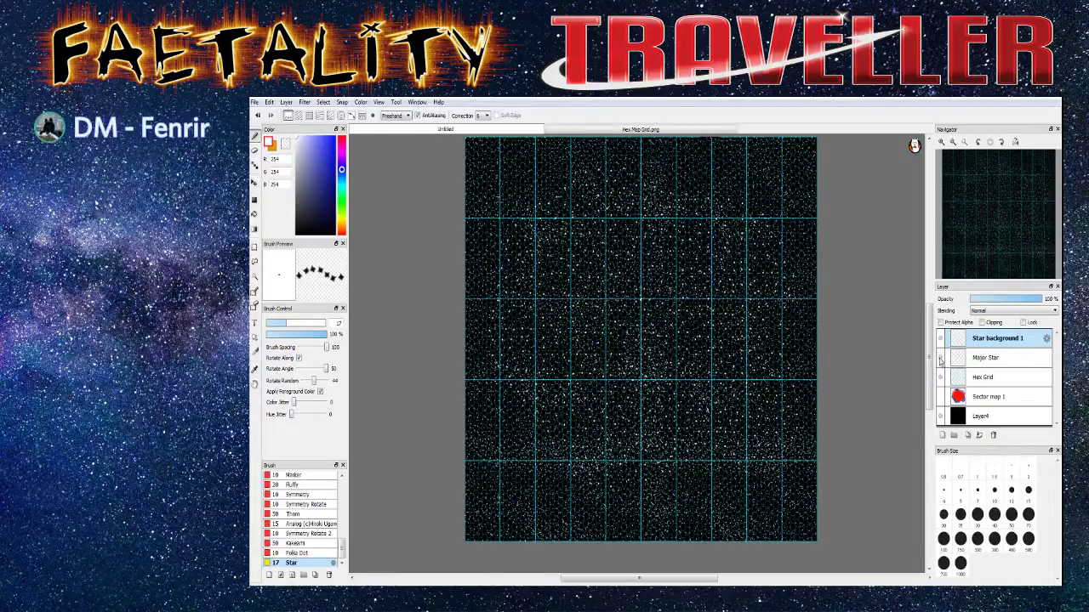
pyautogui.click(940, 396)
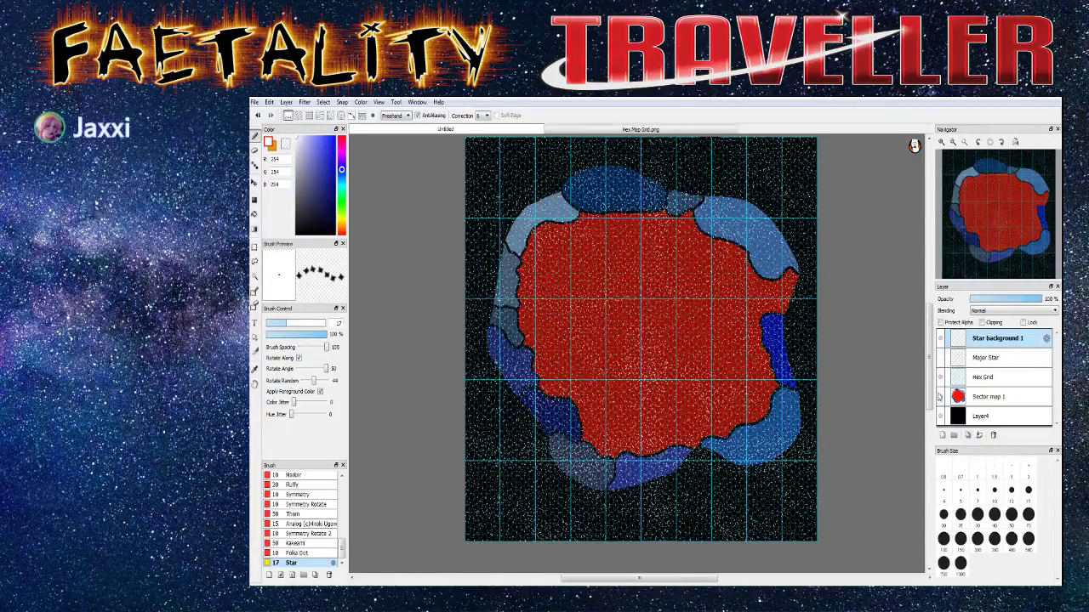
pyautogui.click(939, 339)
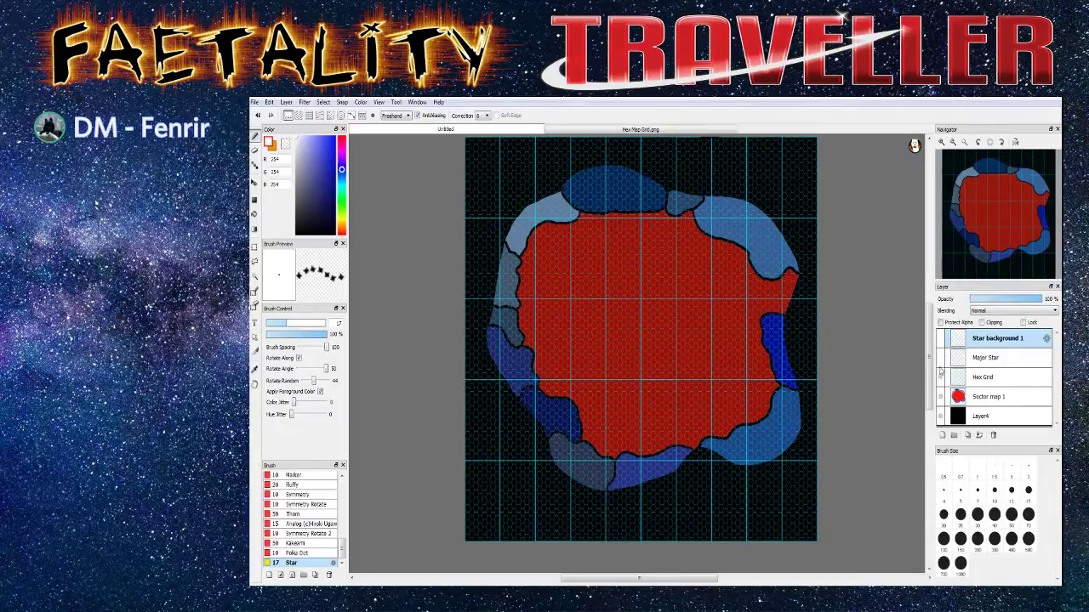
pyautogui.click(939, 339)
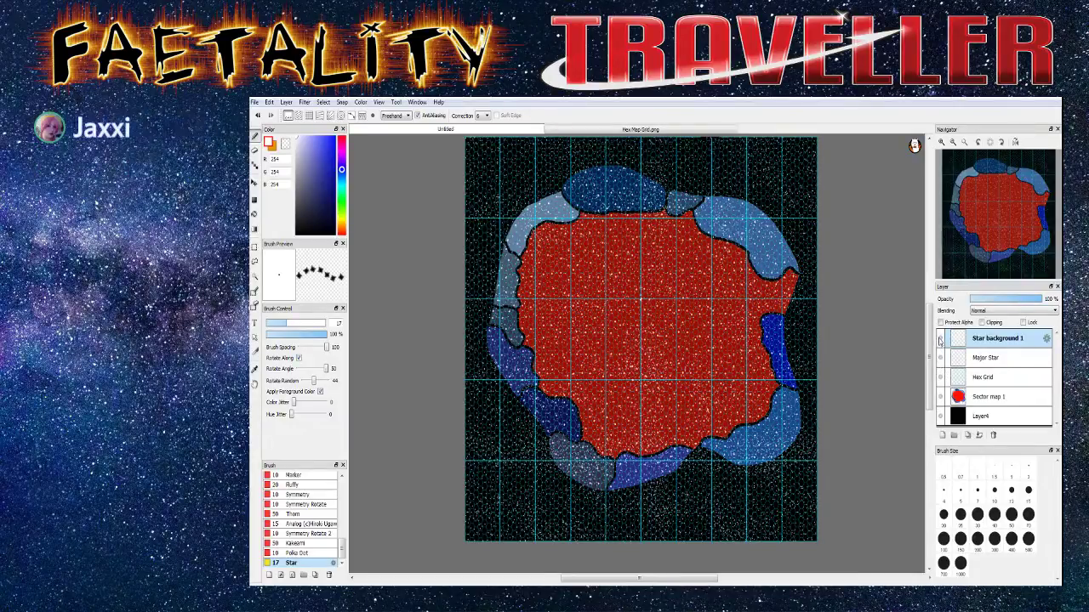
pyautogui.click(939, 339)
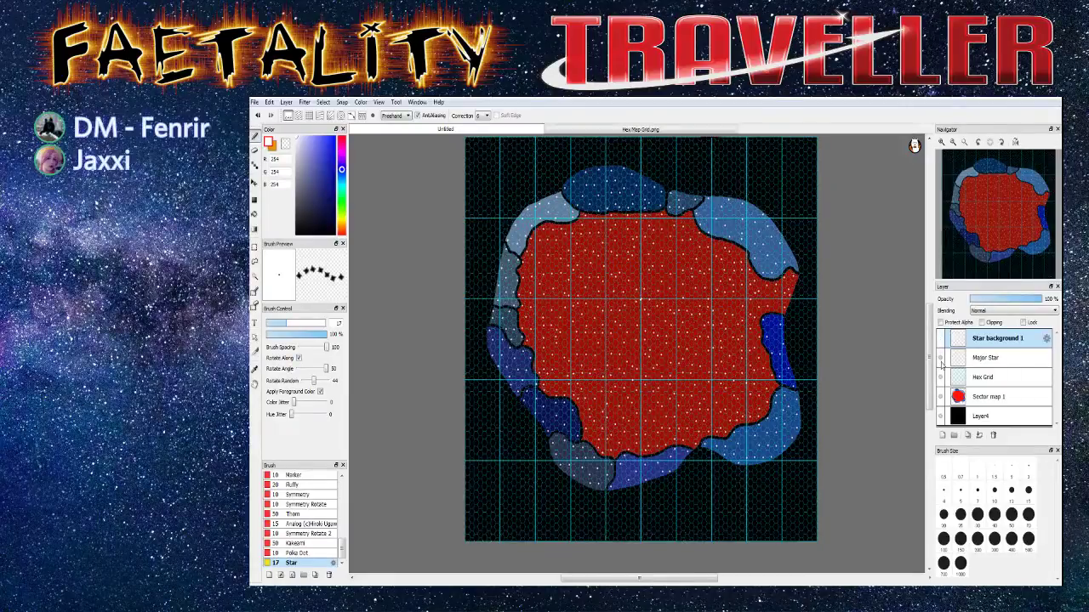
pyautogui.click(939, 340)
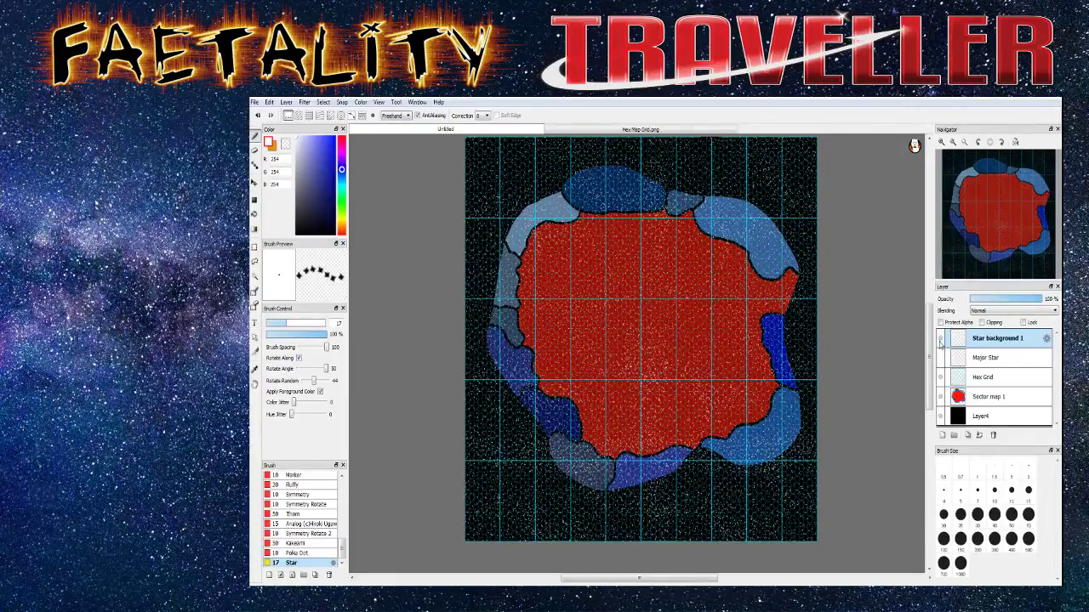
# Hide the Sector map 1 and Hex Grid layers, leaving the star background on black
pyautogui.click(940, 397)
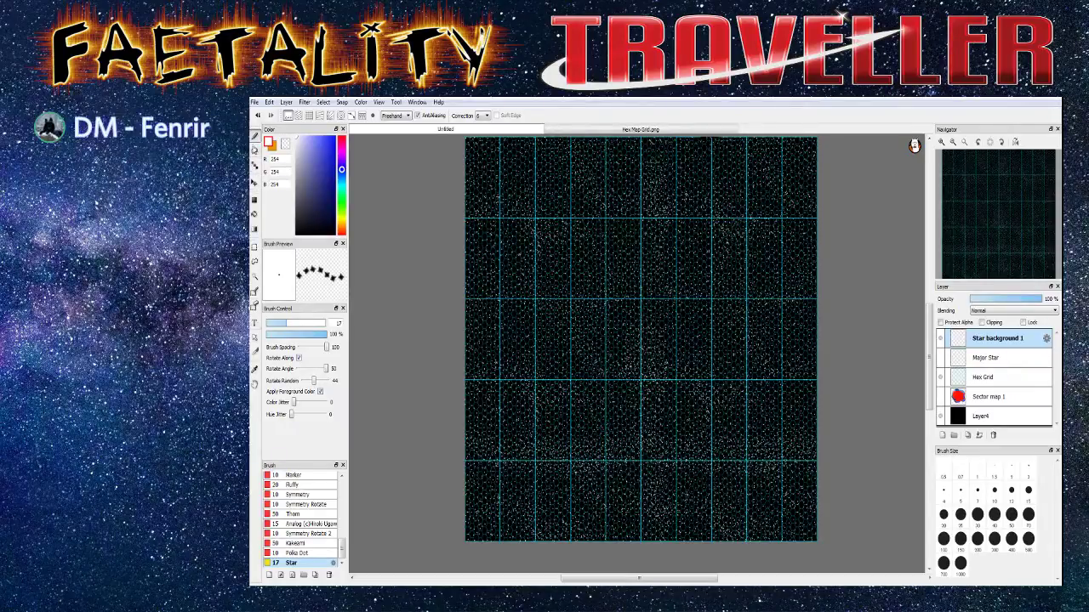
pyautogui.click(255, 247)
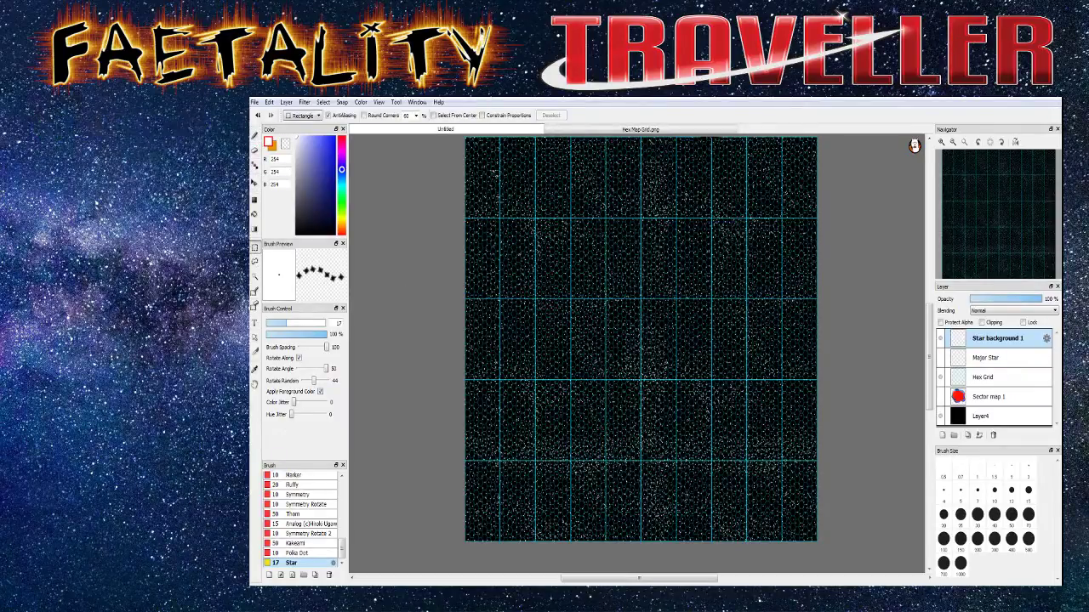
pyautogui.click(940, 378)
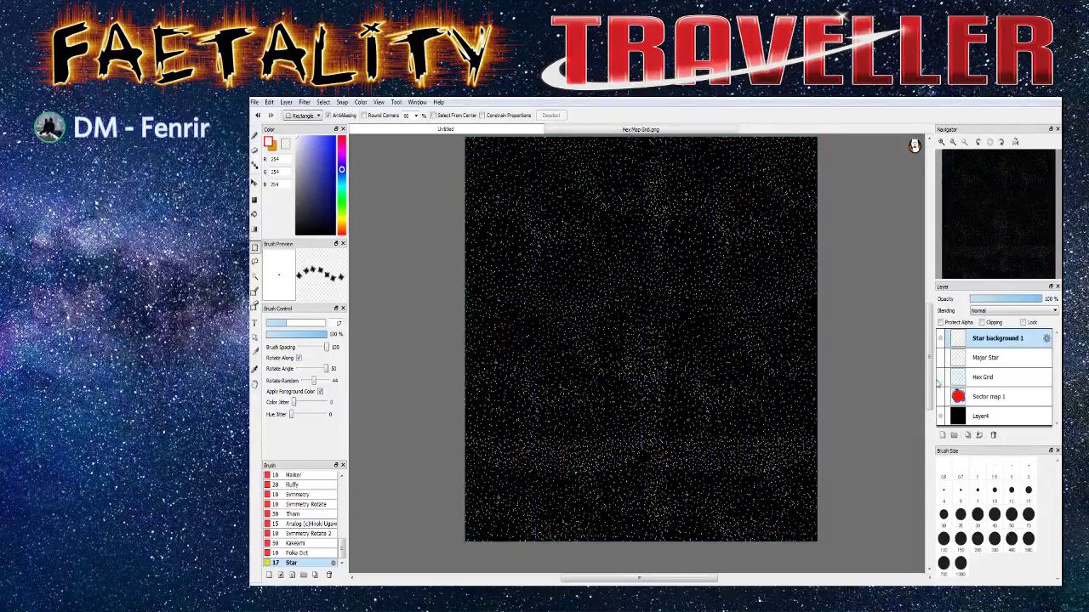
pyautogui.hotkey('ctrl', 'a')
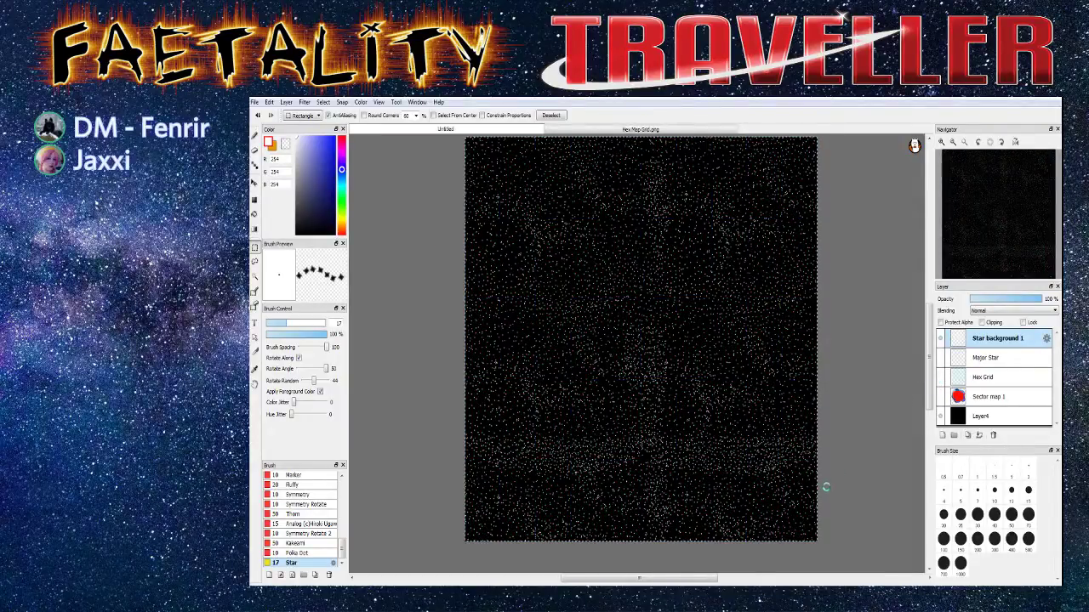
pyautogui.hotkey('ctrl', 't')
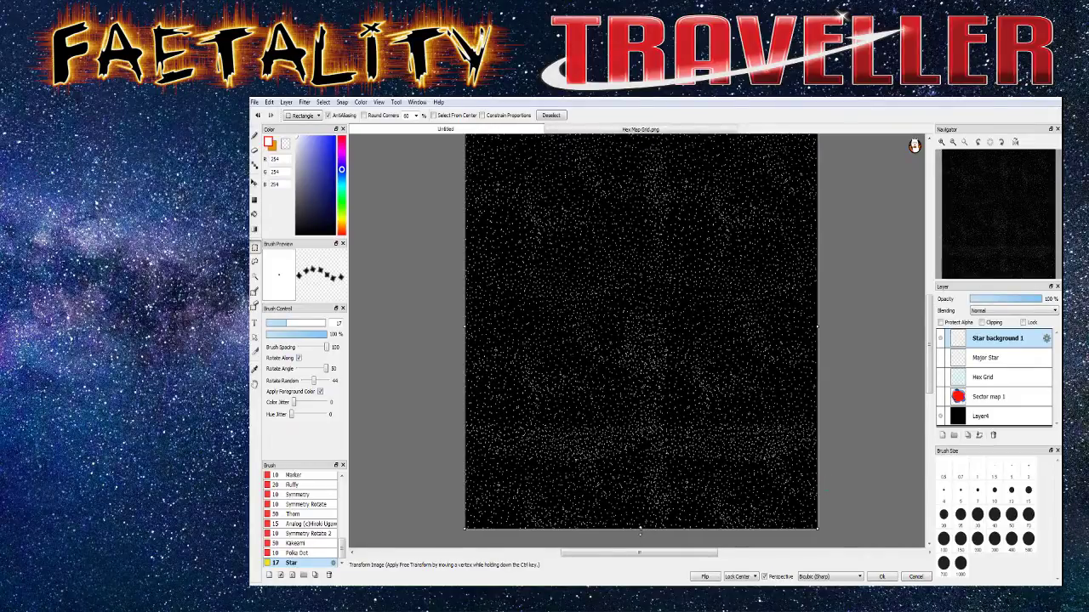
pyautogui.moveTo(639, 529); pyautogui.dragTo(640, 498)
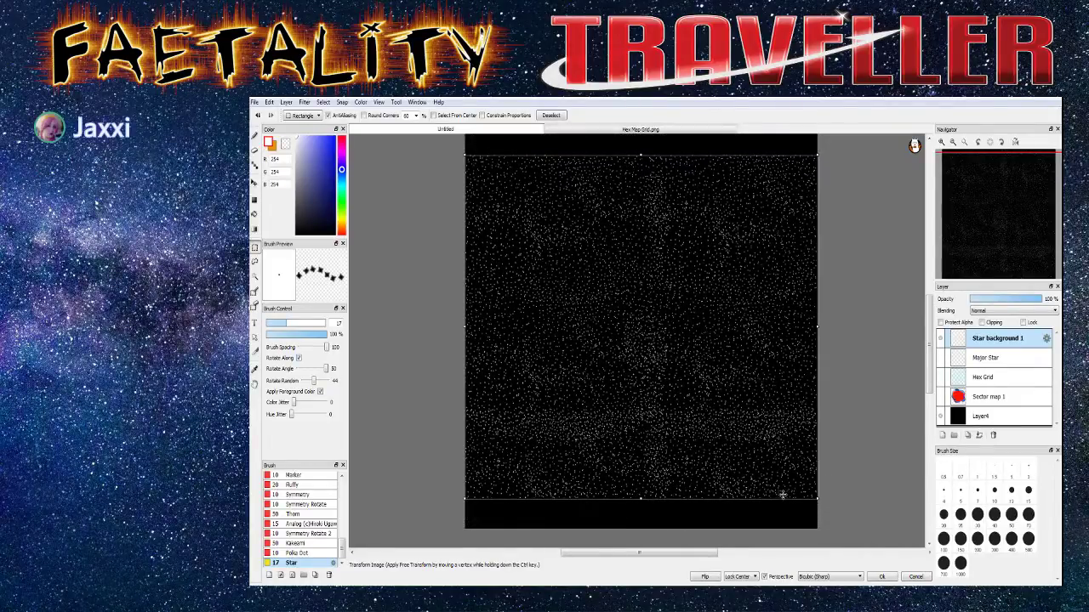
pyautogui.moveTo(816, 501); pyautogui.dragTo(766, 468)
pyautogui.moveTo(647, 390); pyautogui.dragTo(595, 340)
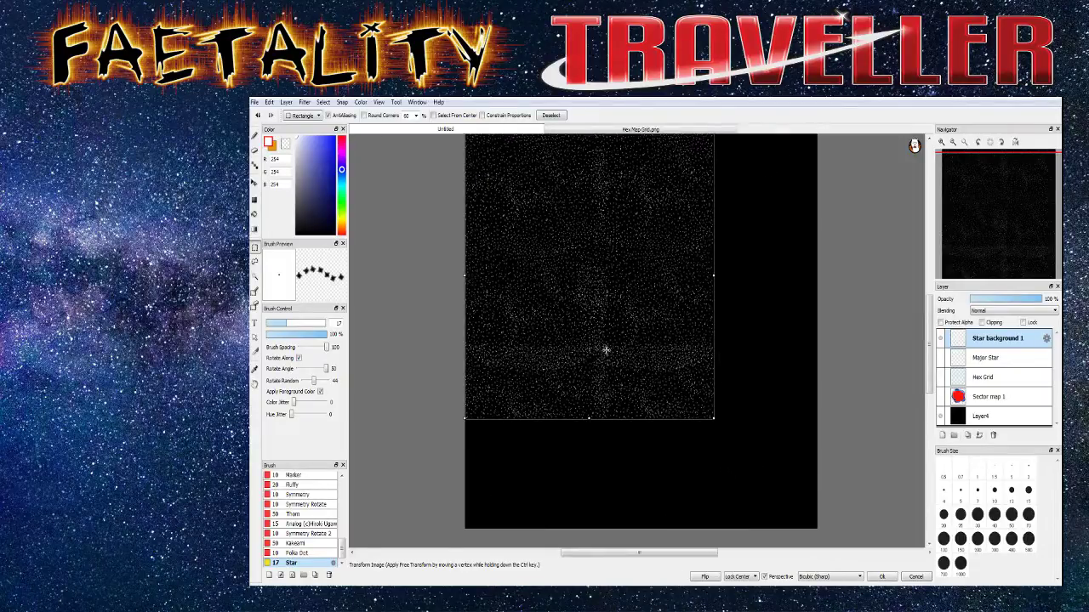
pyautogui.scroll(-2, 862, 345)
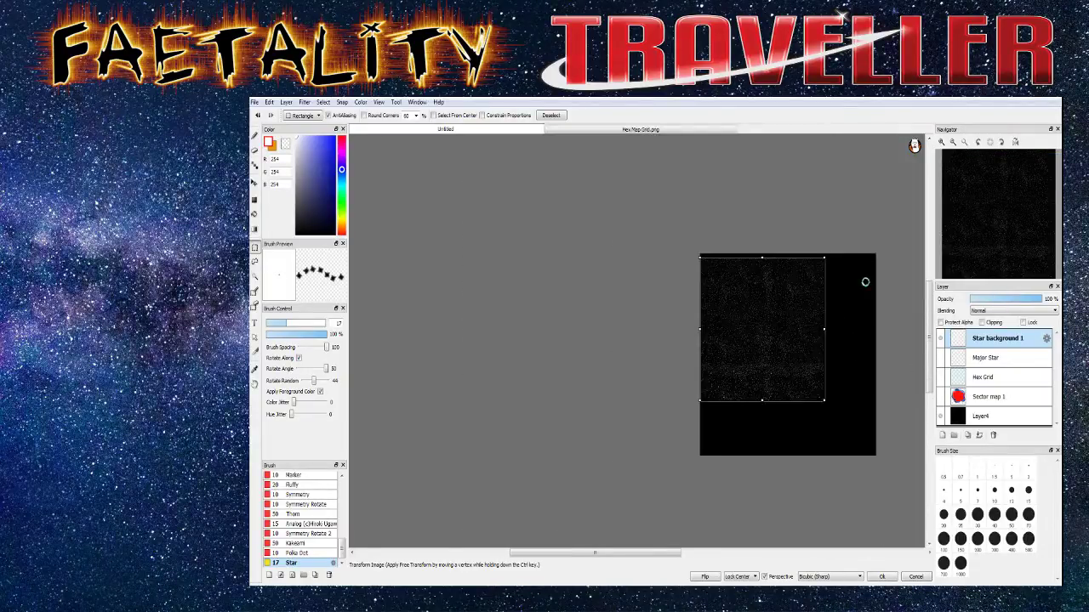
pyautogui.scroll(1, 862, 281)
pyautogui.moveTo(710, 324); pyautogui.dragTo(711, 325)
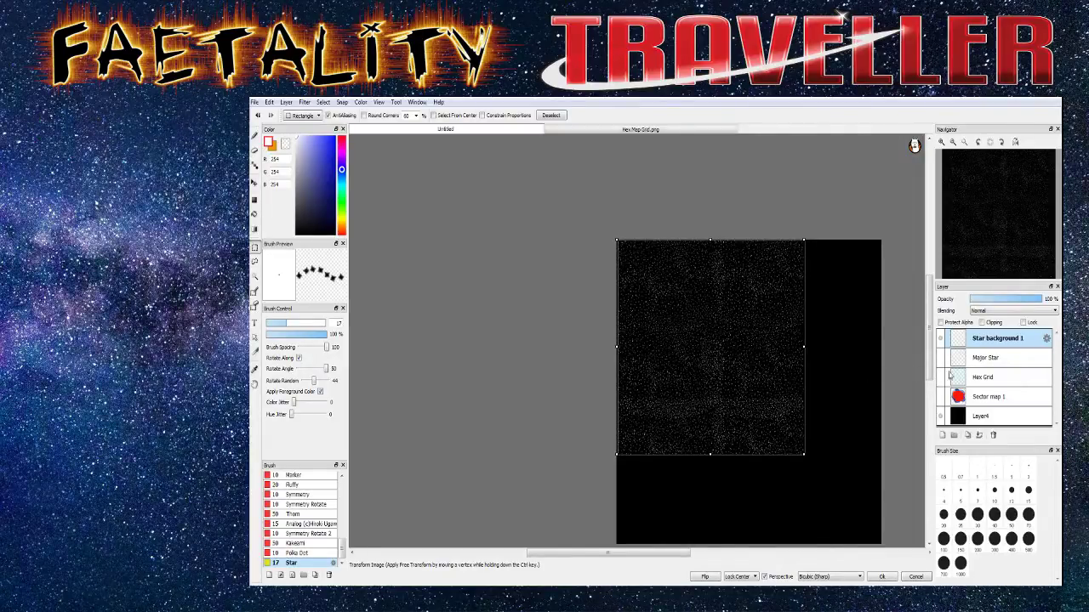
pyautogui.press('Return')
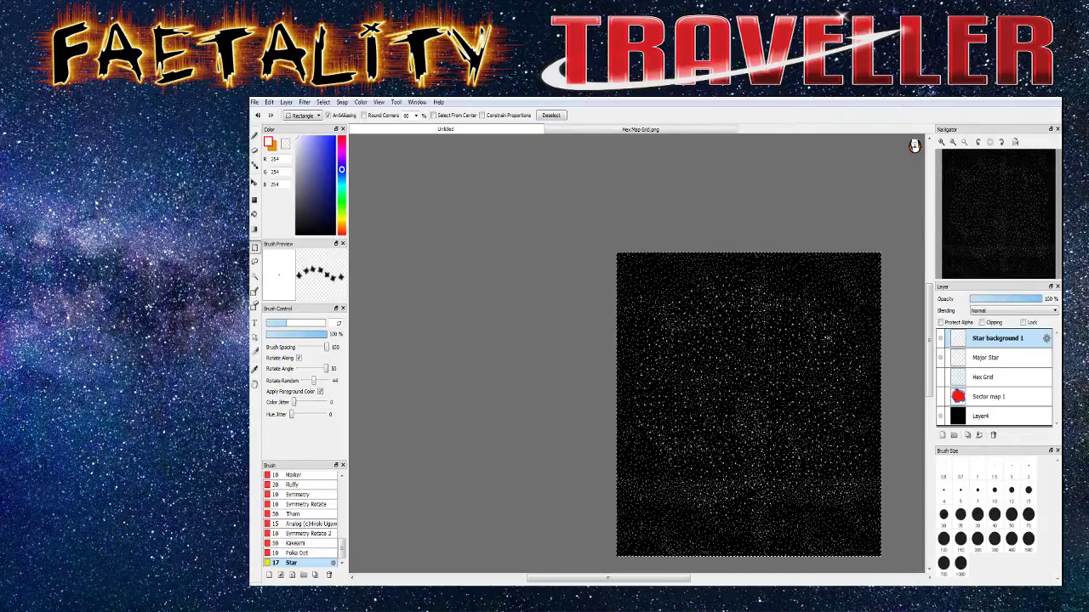
# Scale Star background 1 down to just over half the canvas size in the canvas's upper-left corner, then clear the selection
pyautogui.hotkey('ctrl', 't')
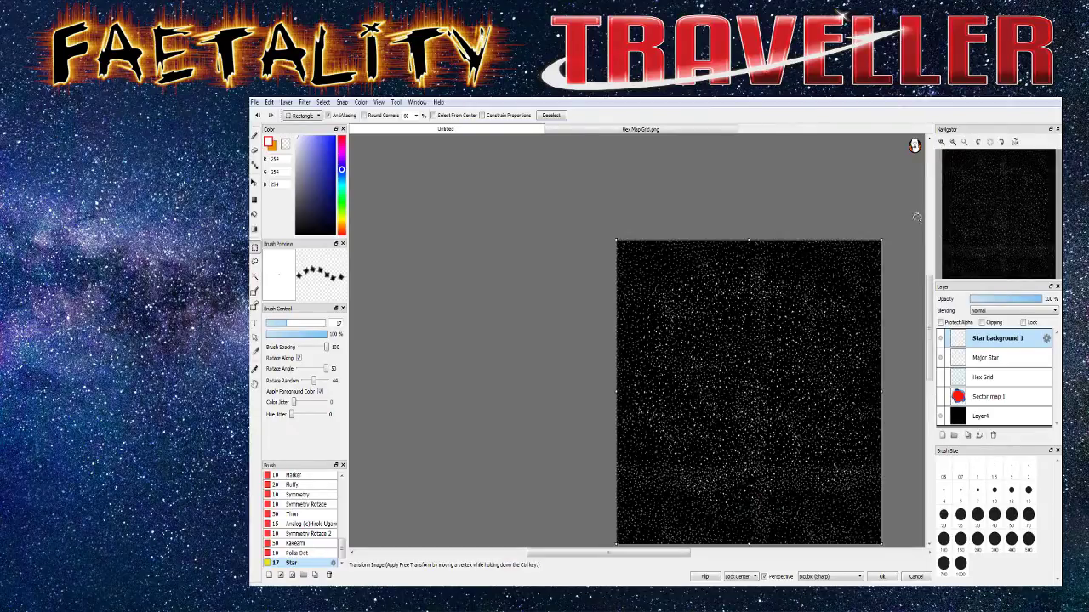
pyautogui.click(964, 142)
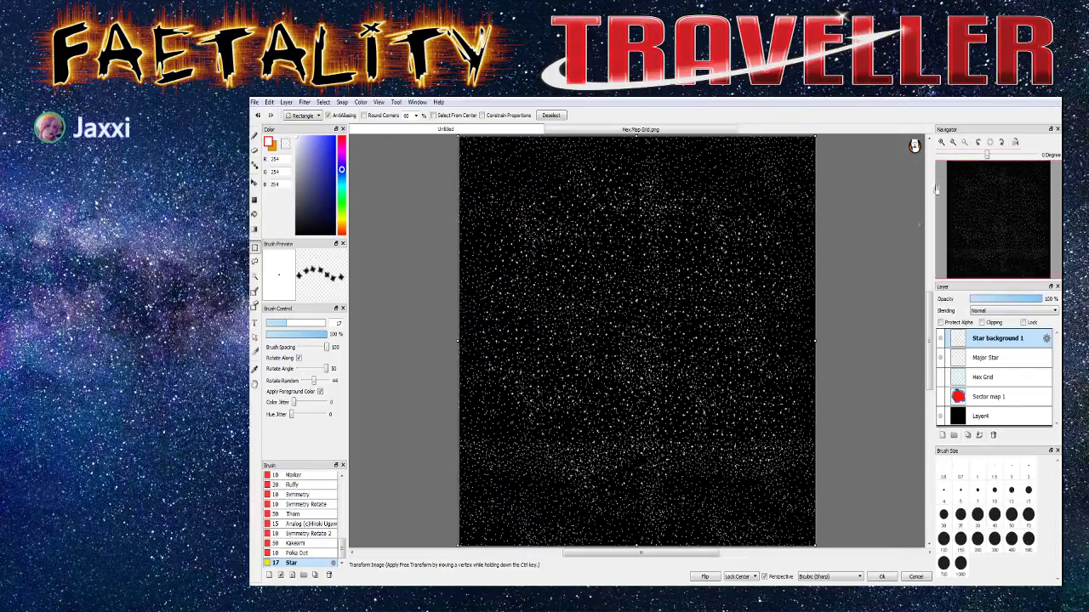
pyautogui.moveTo(814, 546); pyautogui.dragTo(742, 467)
pyautogui.moveTo(692, 420); pyautogui.dragTo(634, 351)
pyautogui.moveTo(694, 408); pyautogui.dragTo(624, 342)
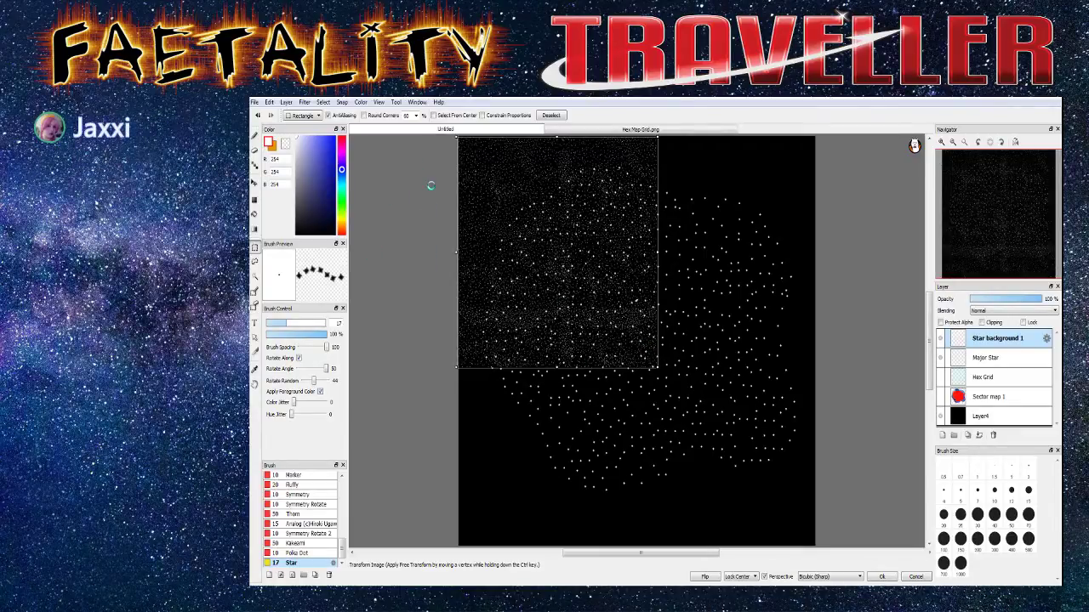
pyautogui.press('Return')
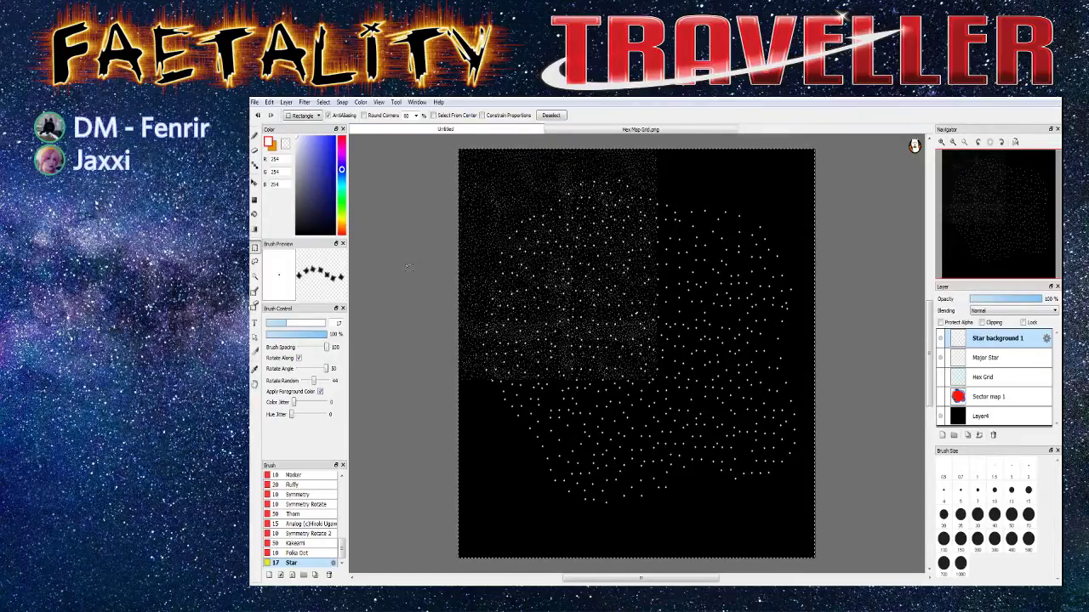
pyautogui.hotkey('ctrl', 'd')
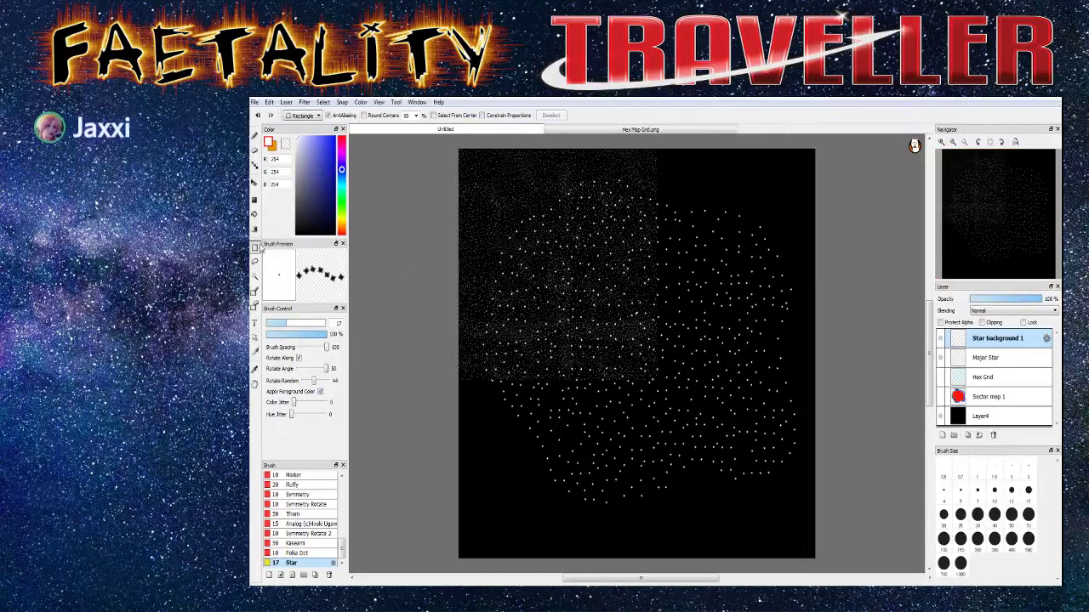
# Copy the shrunken star block of Star background 1 and paste it three times as new layers
pyautogui.moveTo(434, 141); pyautogui.dragTo(665, 387)
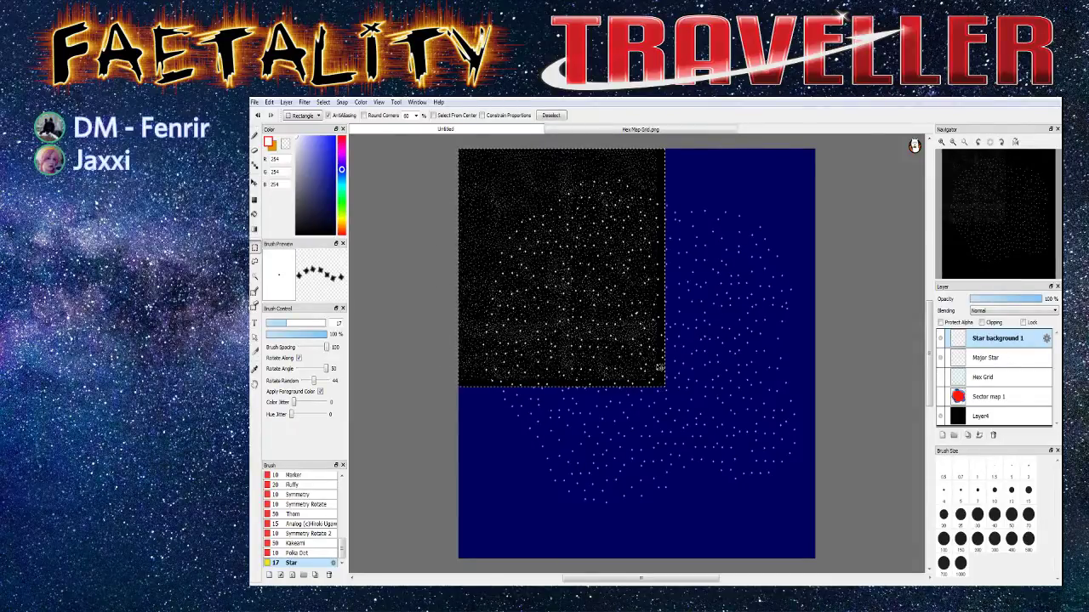
pyautogui.hotkey('ctrl', 'c')
pyautogui.hotkey('ctrl', 'v')
pyautogui.hotkey('ctrl', 'v')
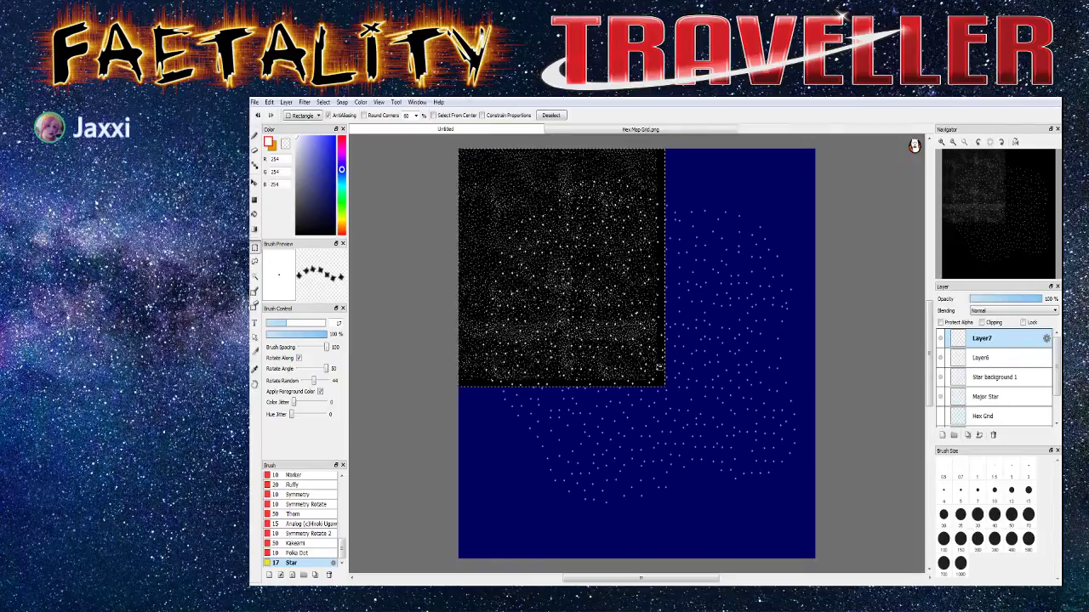
pyautogui.hotkey('ctrl', 'v')
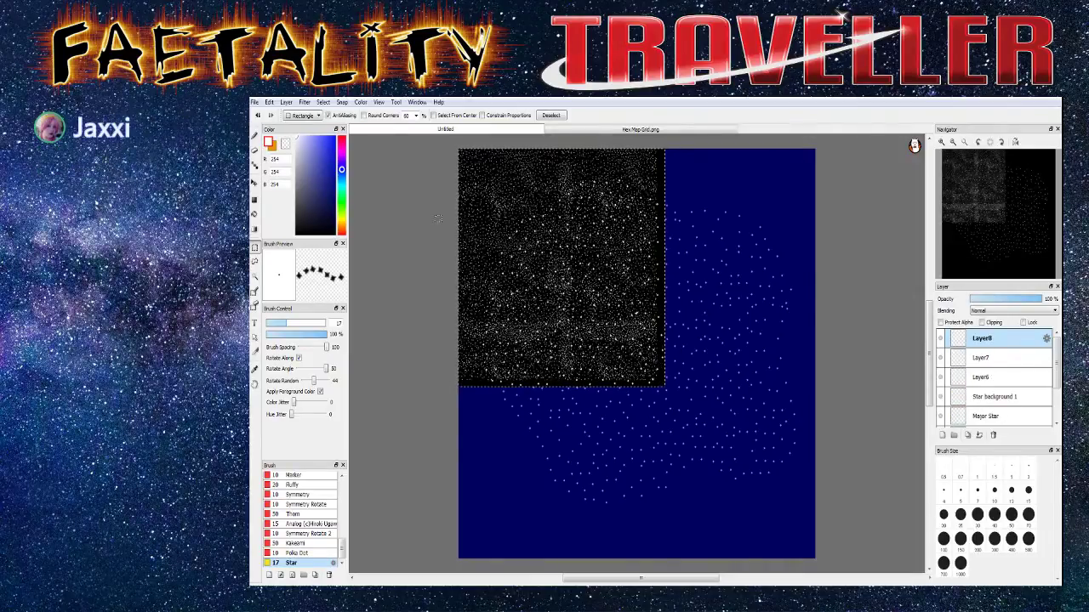
# Tile the canvas with the pasted star blocks: Layer8 upper right, Layer7 lower right and Layer6 lower left
pyautogui.hotkey('ctrl', 'd')
pyautogui.click(253, 183)
pyautogui.moveTo(516, 264); pyautogui.dragTo(688, 260)
pyautogui.moveTo(715, 268); pyautogui.dragTo(722, 262)
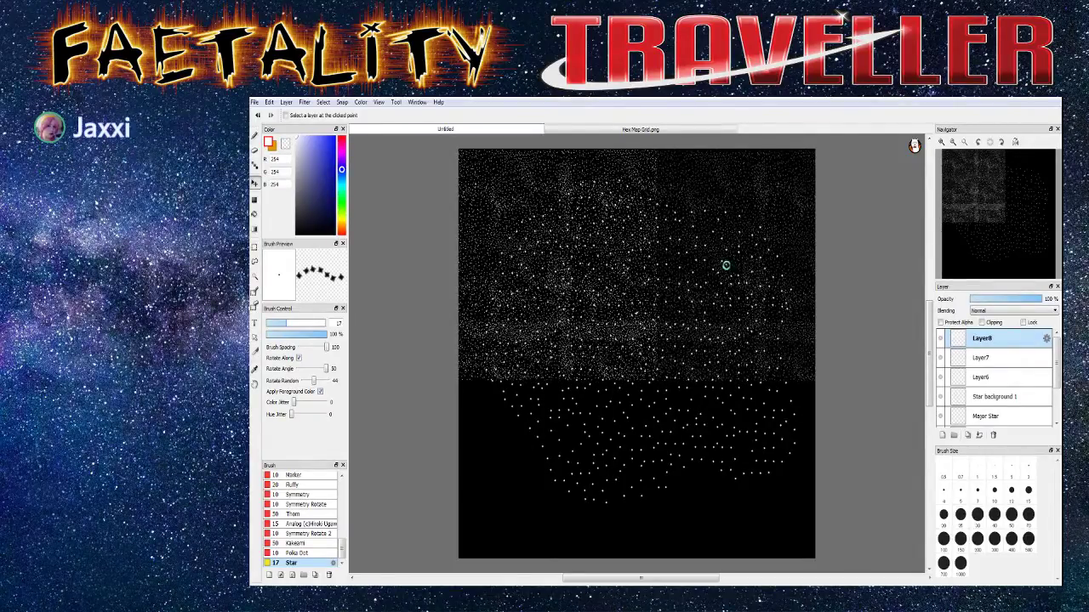
pyautogui.click(938, 358)
pyautogui.moveTo(579, 383)
pyautogui.mouseDown()
pyautogui.moveTo(613, 443)
pyautogui.moveTo(724, 468)
pyautogui.moveTo(737, 495)
pyautogui.mouseUp()
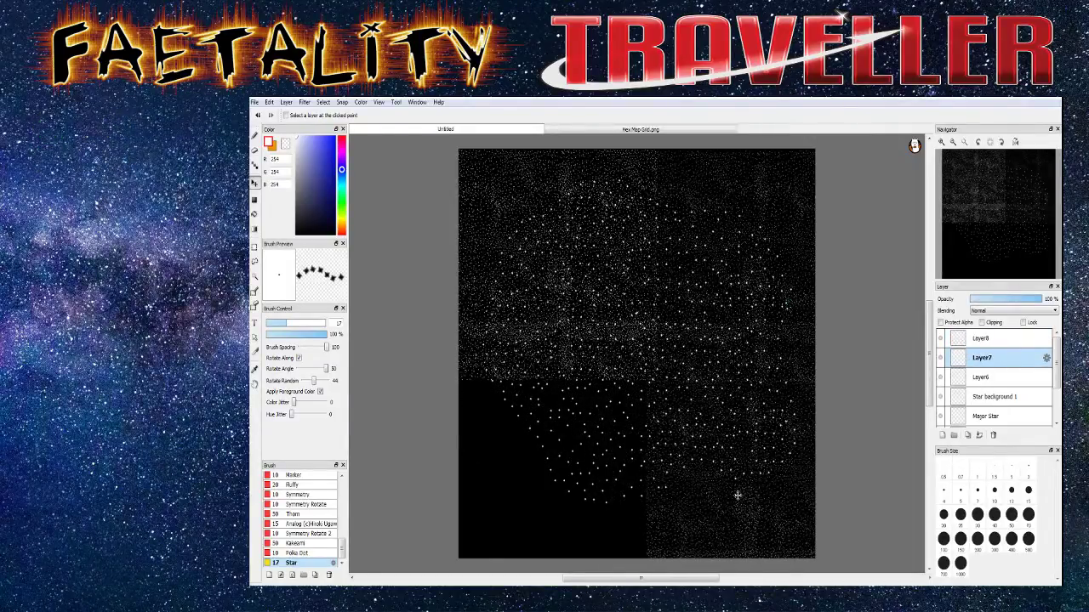
pyautogui.click(980, 377)
pyautogui.moveTo(510, 357)
pyautogui.mouseDown()
pyautogui.moveTo(522, 442)
pyautogui.moveTo(549, 508)
pyautogui.mouseUp()
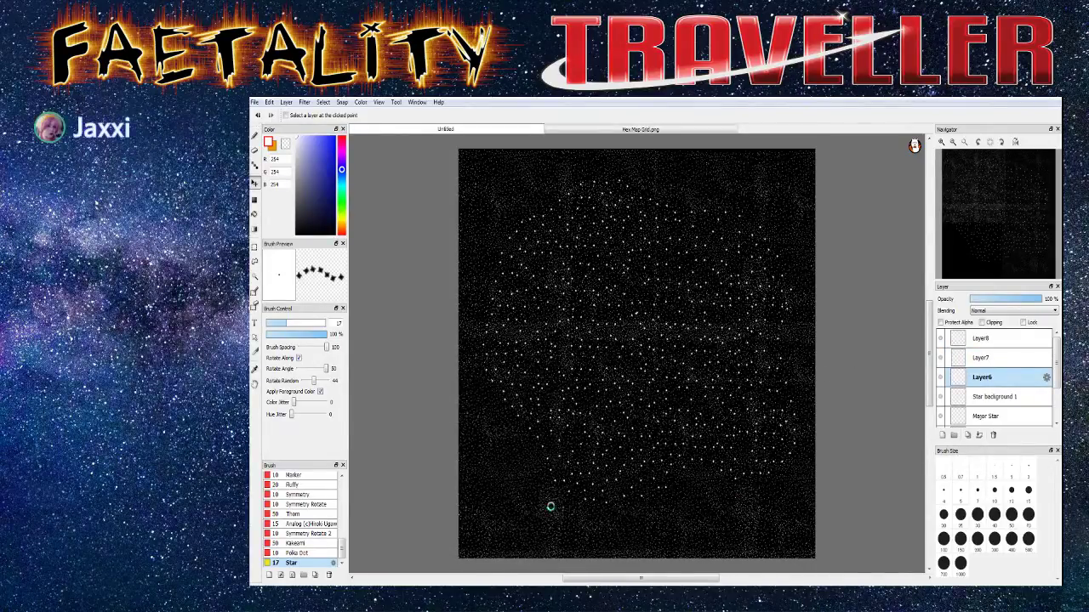
# Fine-tune the placement of the star tiles, going through Layer7, Layer6, Layer8 and Star background 1
pyautogui.hotkey('ctrl', 'Up')
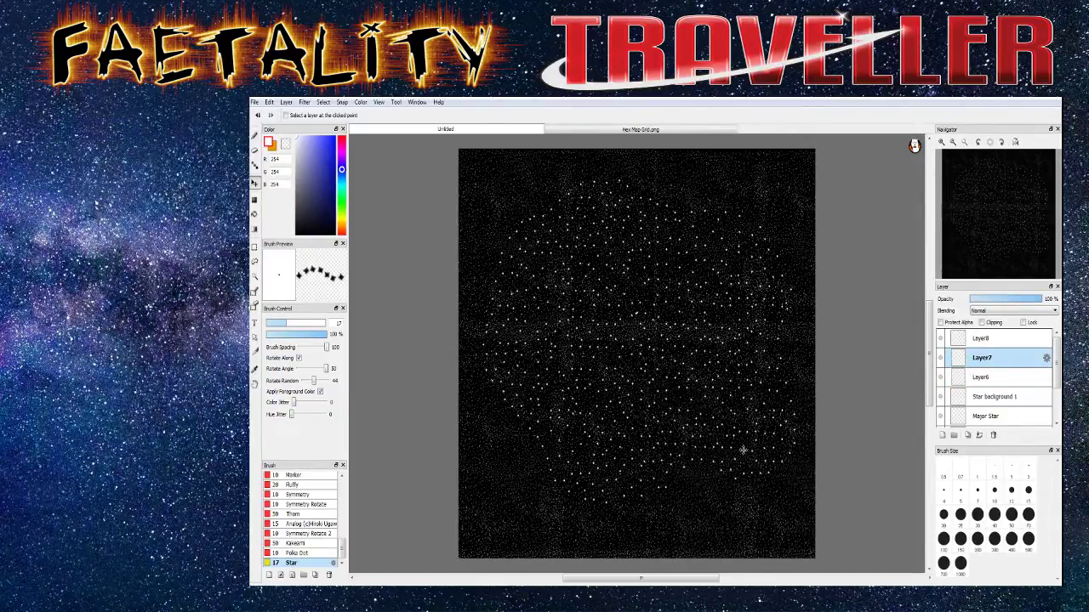
pyautogui.click(982, 377)
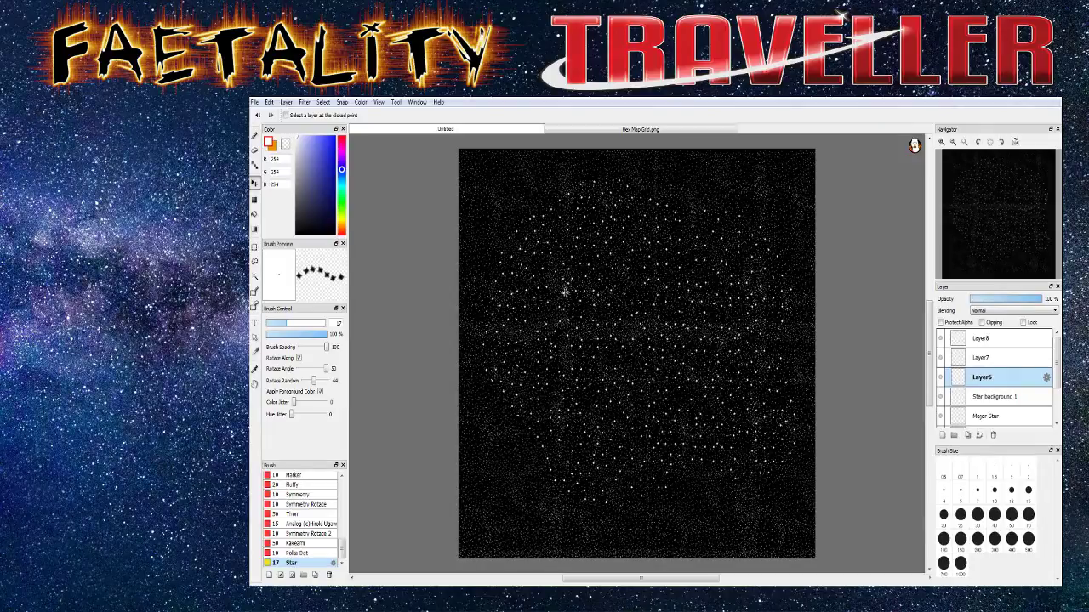
pyautogui.click(968, 341)
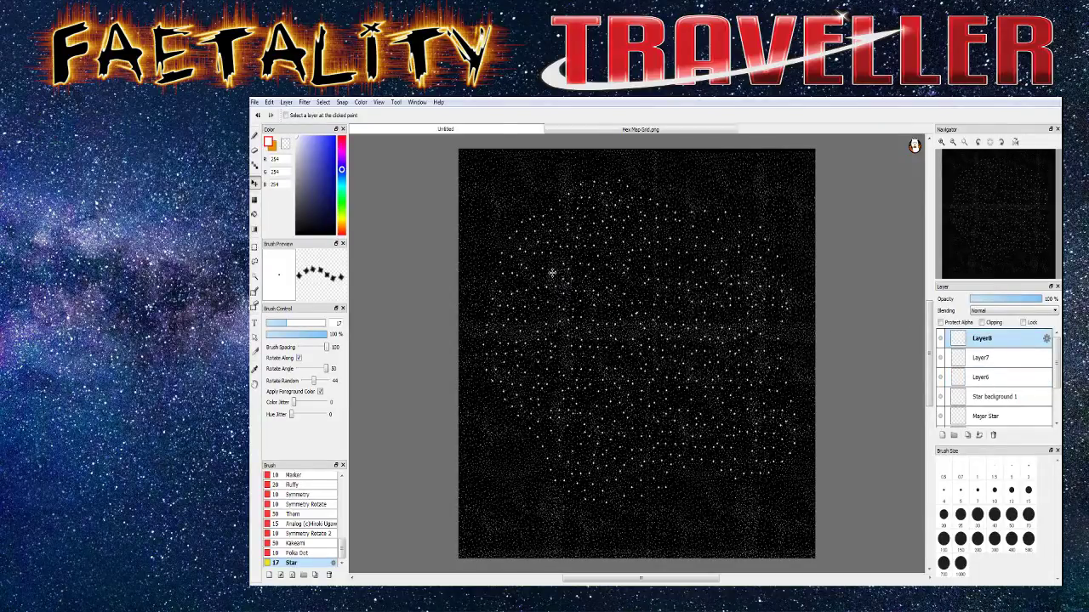
pyautogui.click(983, 394)
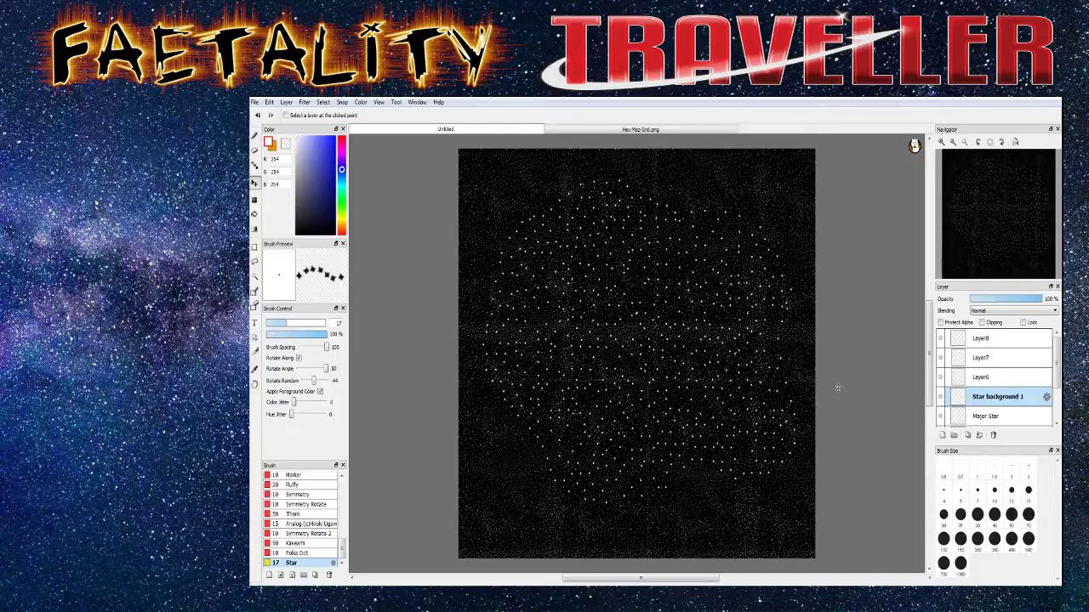
pyautogui.scroll(-1, 975, 339)
# Merge Layer8, Layer7 and Layer6 down into Star background 1
pyautogui.click(975, 339)
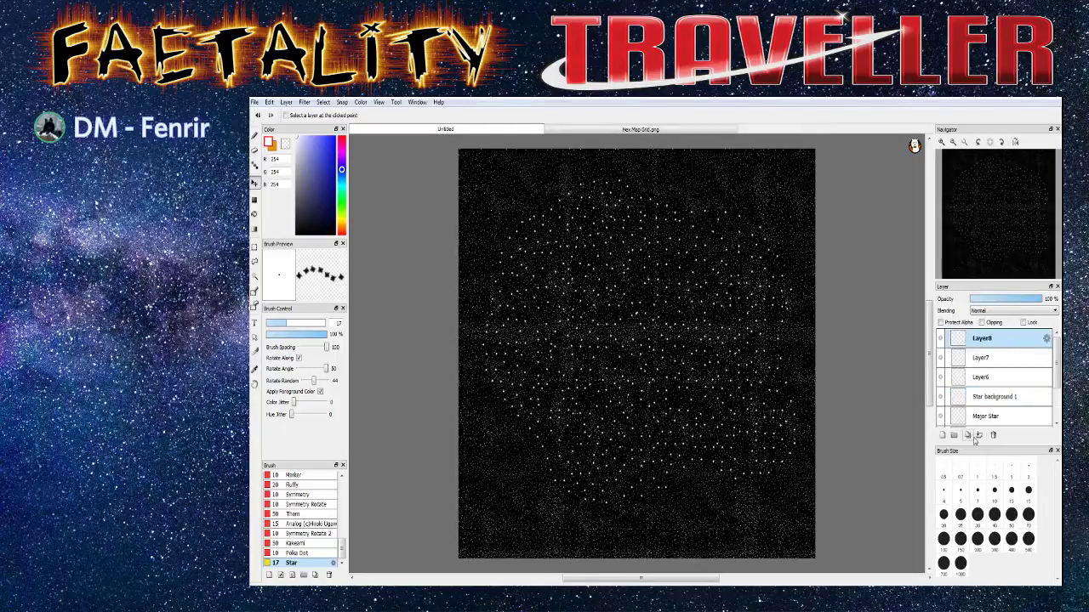
pyautogui.click(978, 434)
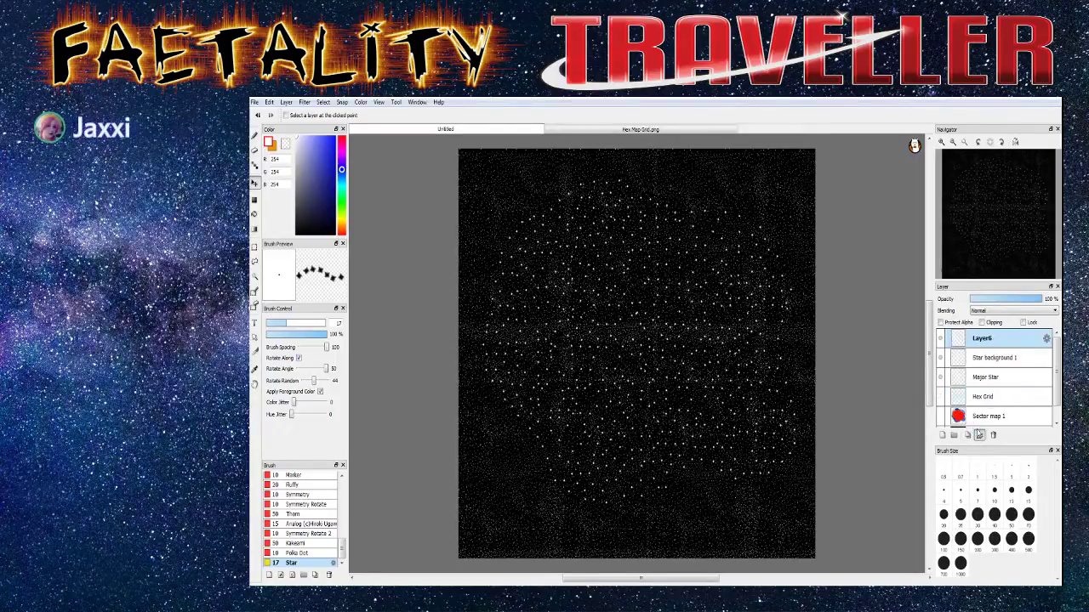
pyautogui.click(978, 435)
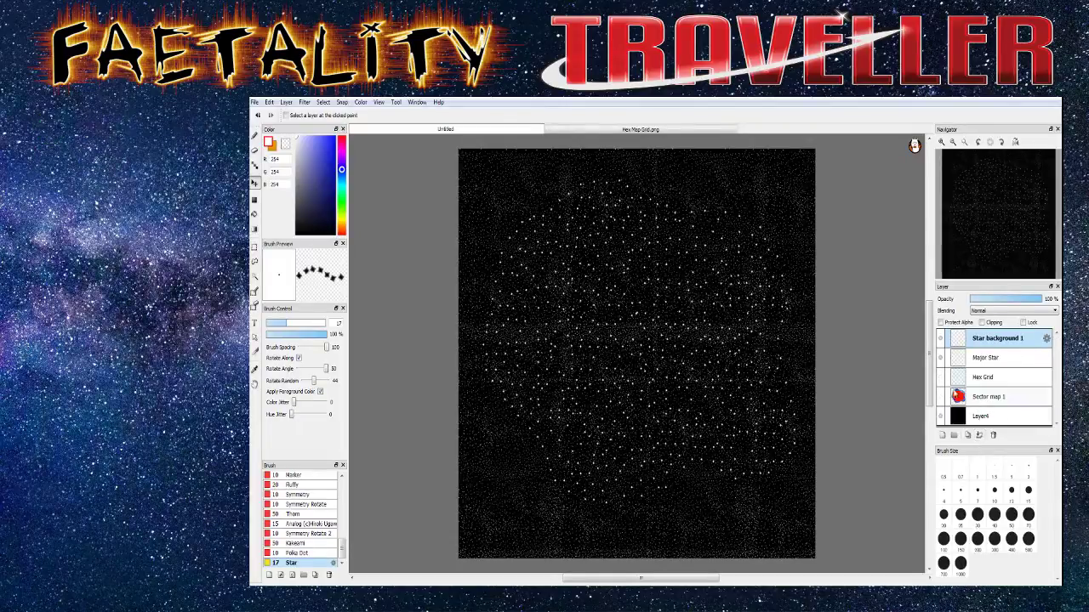
# Show the Sector map 1 and Hex Grid layers together with Star background 1 and the Major Star layer
pyautogui.click(939, 340)
pyautogui.click(940, 396)
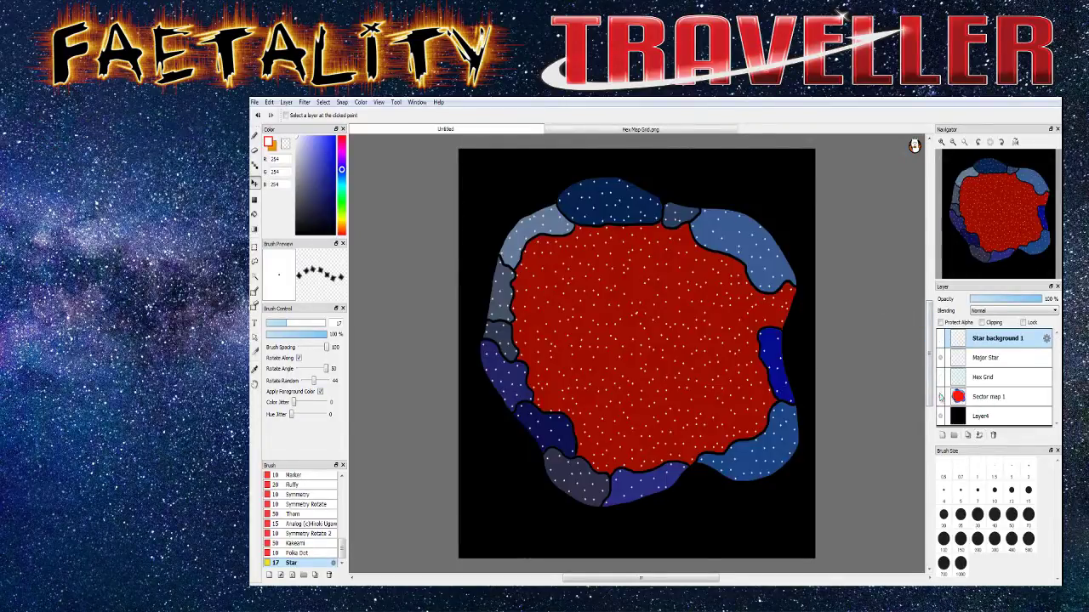
pyautogui.click(940, 377)
pyautogui.click(940, 339)
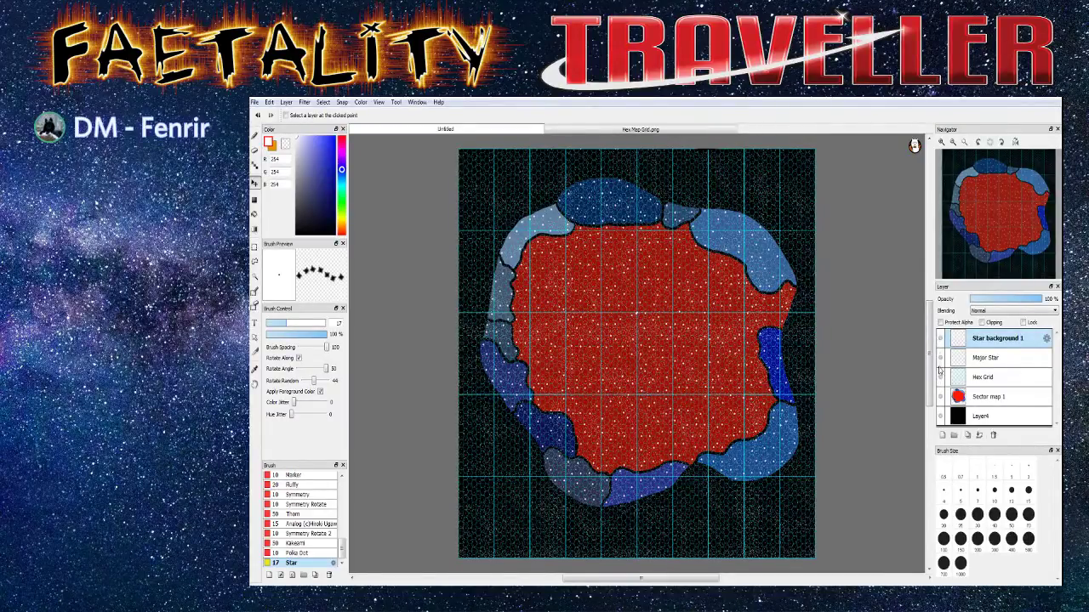
# Examine the density and size of the background stars against the major stars and hexes, both close up and across the whole map
pyautogui.scroll(3, 687, 266)
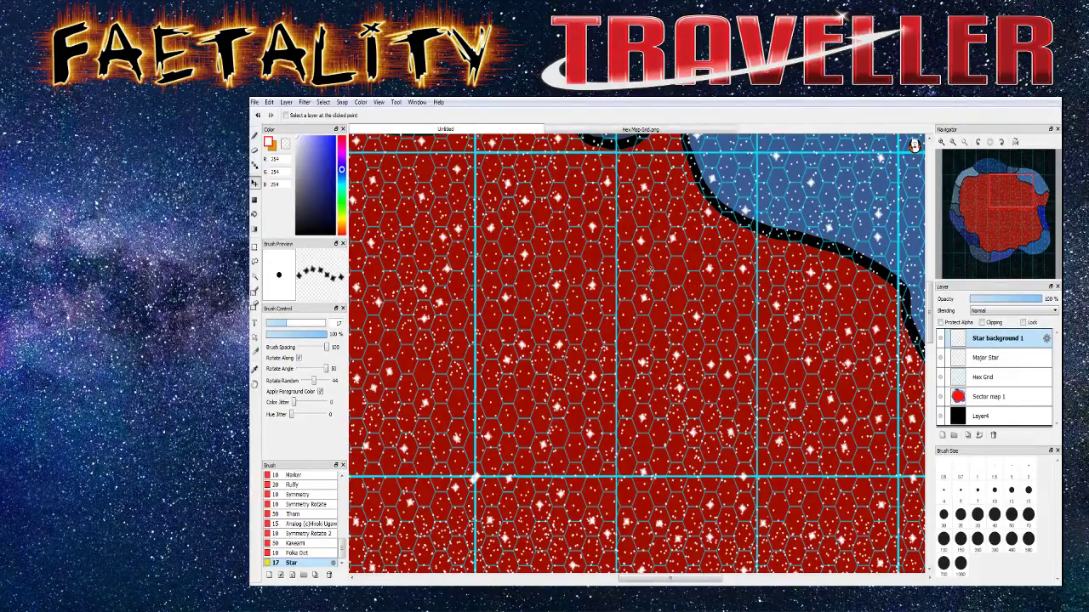
pyautogui.scroll(-5, 640, 284)
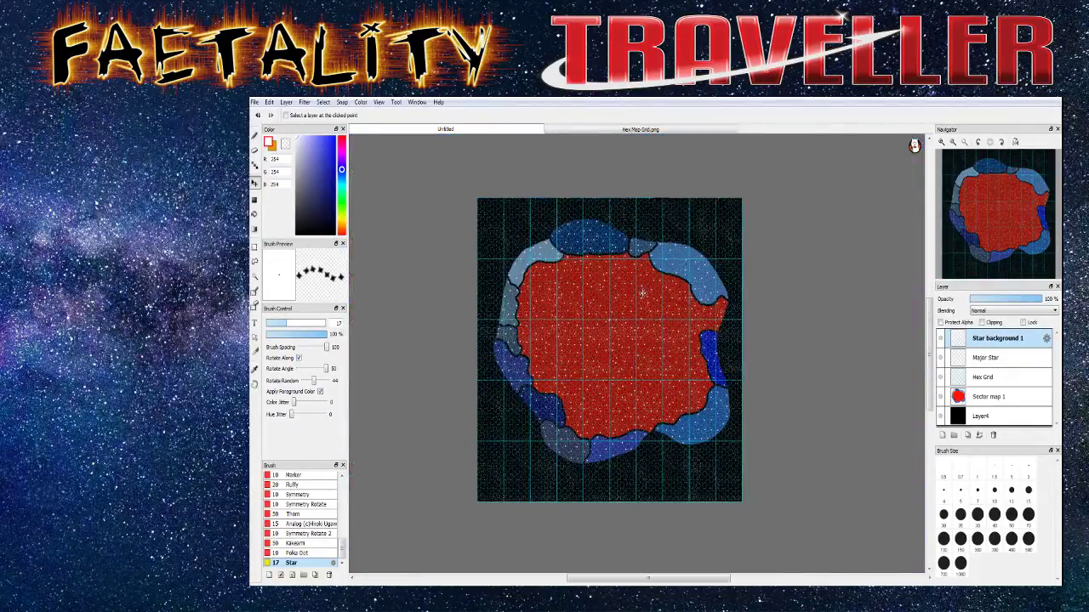
pyautogui.scroll(1, 643, 294)
pyautogui.scroll(-1, 640, 295)
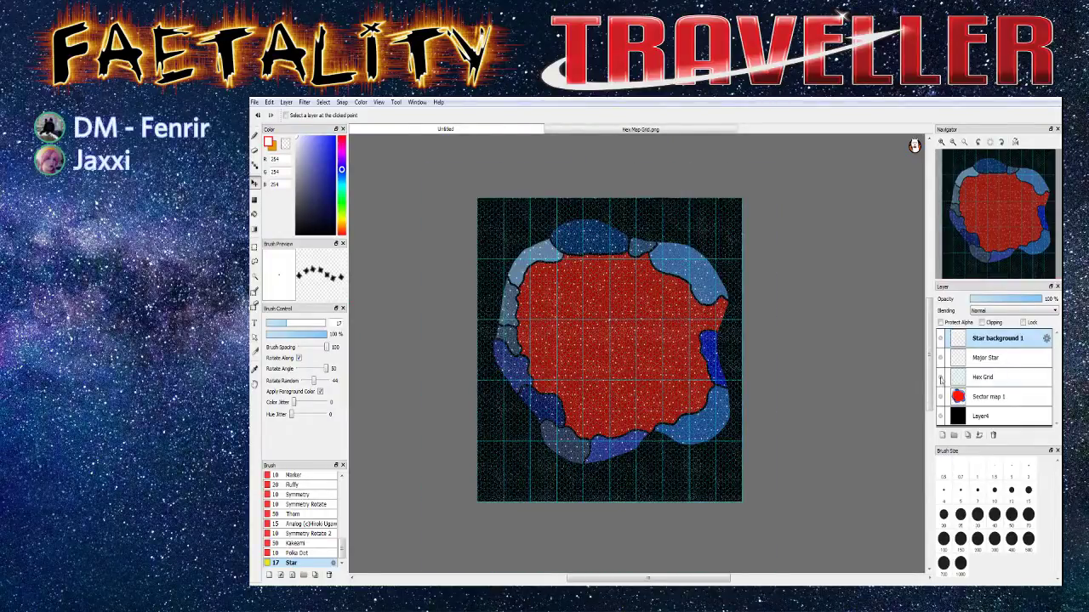
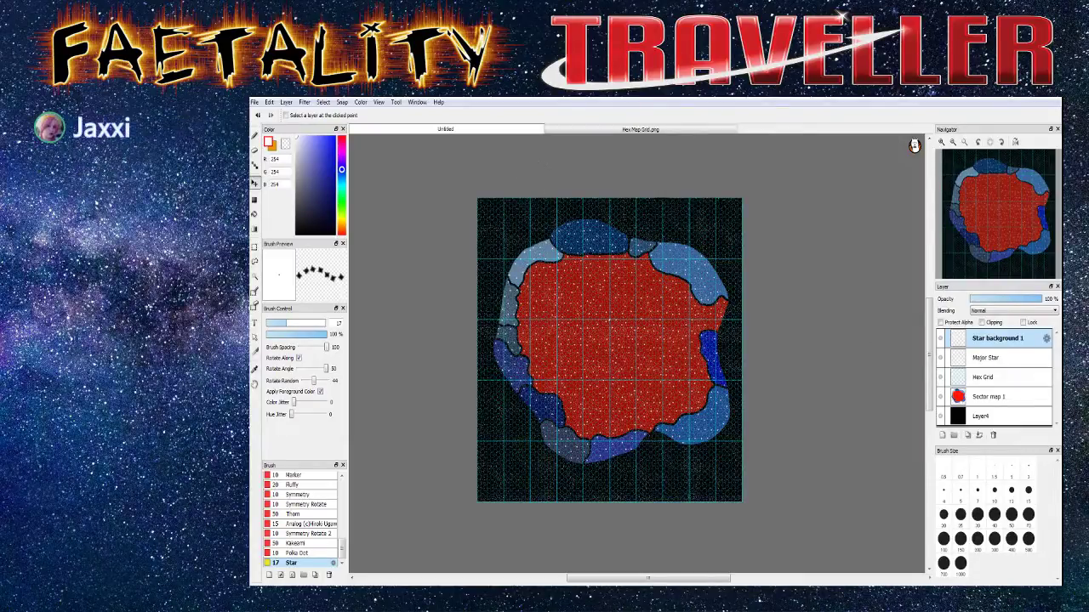
pyautogui.scroll(-1, 546, 318)
pyautogui.scroll(3, 545, 318)
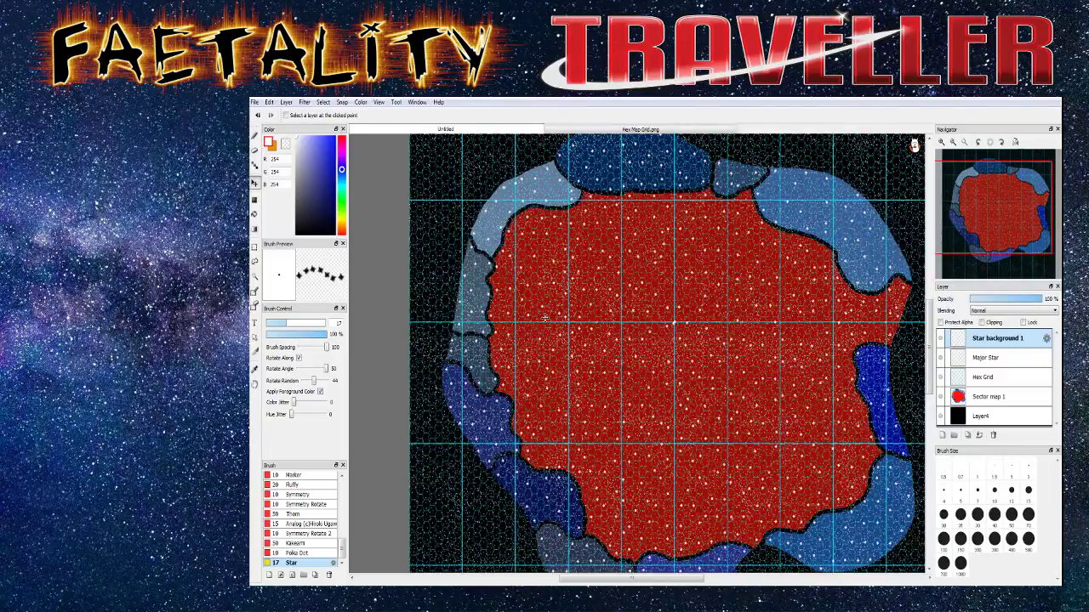
pyautogui.scroll(-1, 611, 321)
pyautogui.scroll(2, 740, 315)
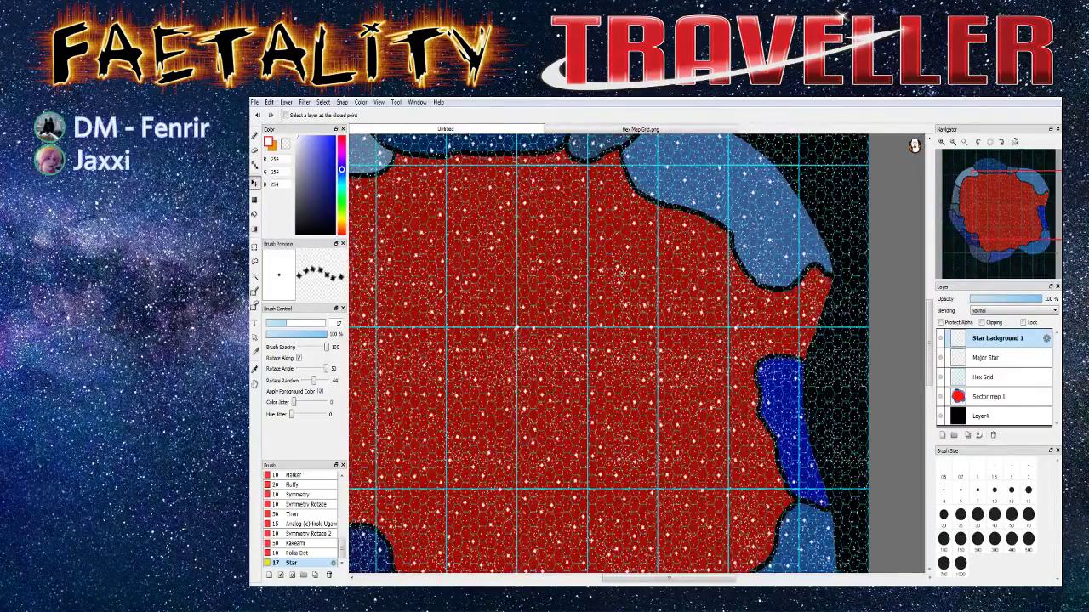
pyautogui.scroll(4, 622, 272)
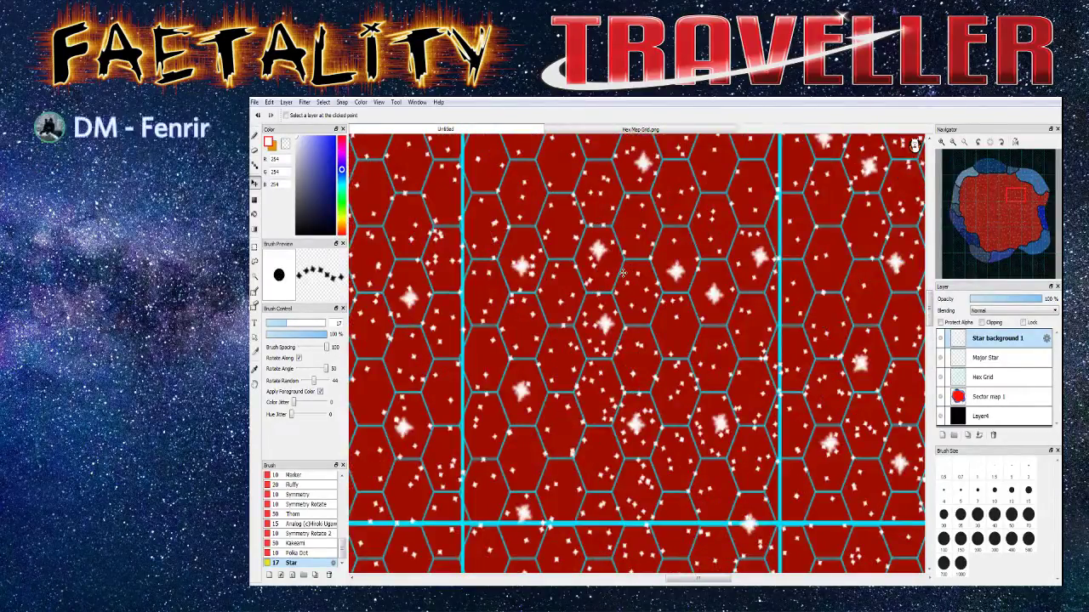
pyautogui.scroll(-8, 622, 272)
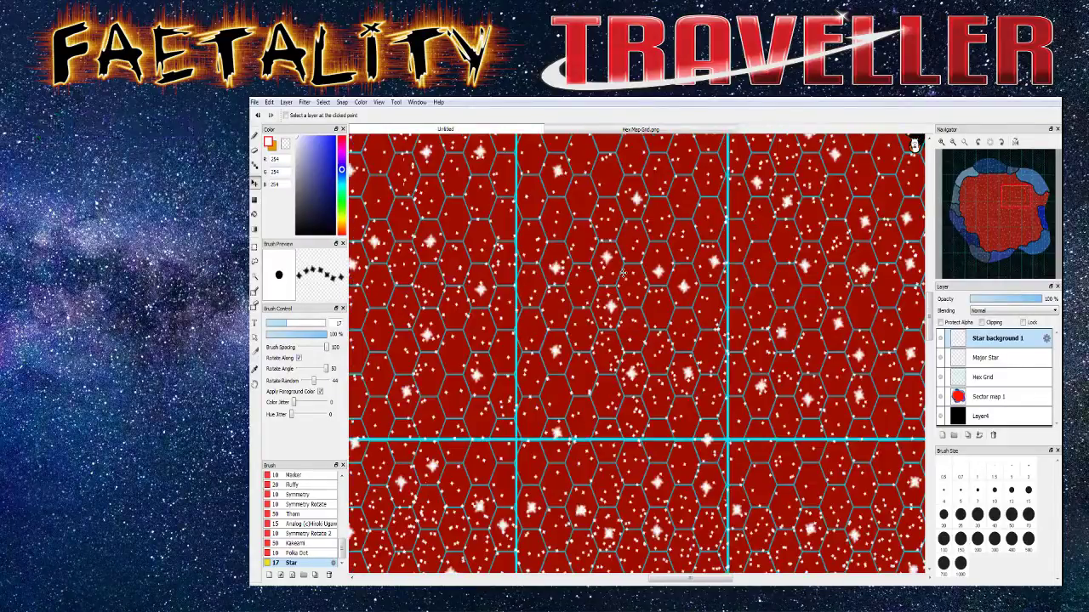
# Hide the Hex Grid, Major Star and Sector map 1 layers so only the background stars show over black
pyautogui.scroll(1, 621, 272)
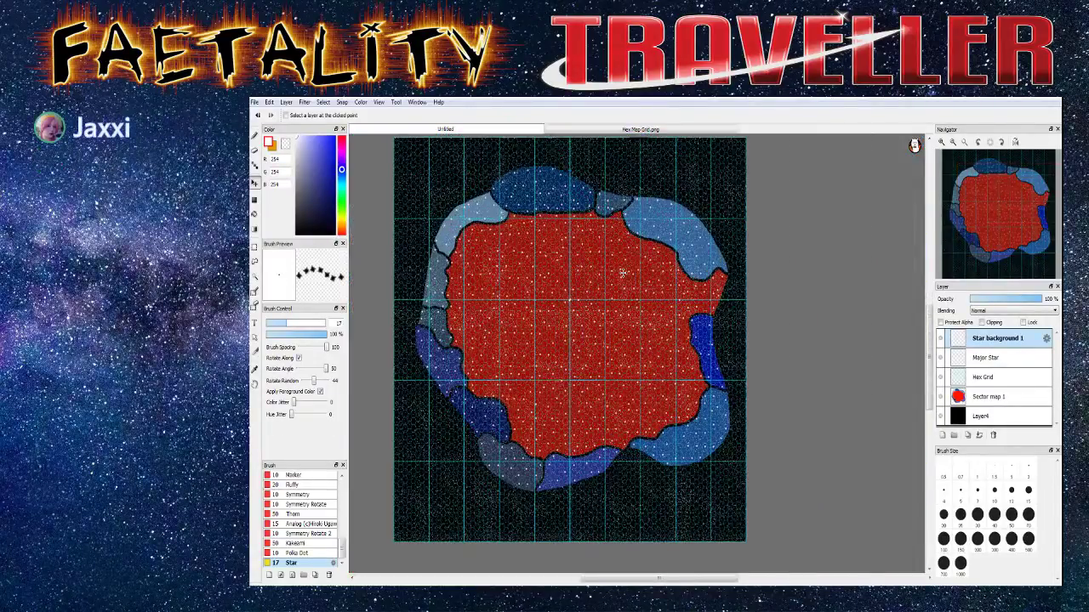
pyautogui.click(940, 377)
pyautogui.click(941, 359)
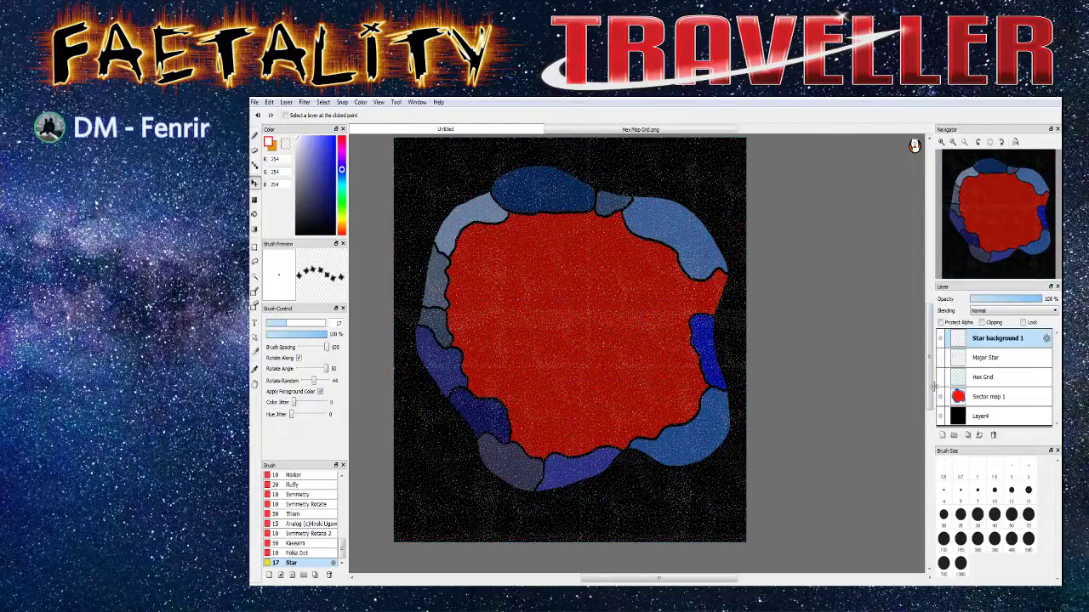
pyautogui.click(941, 398)
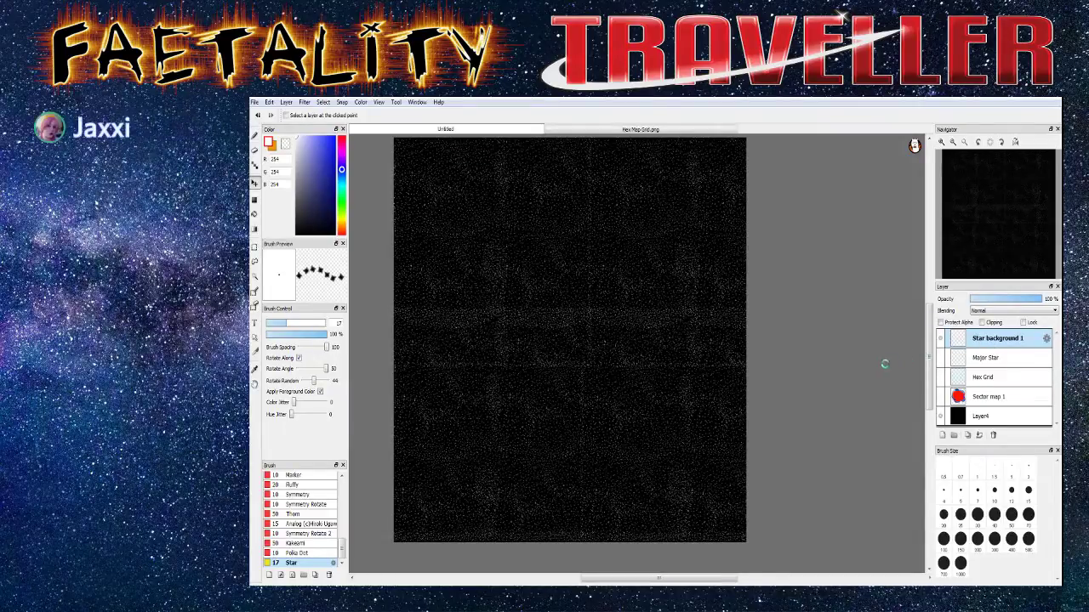
pyautogui.scroll(3, 929, 343)
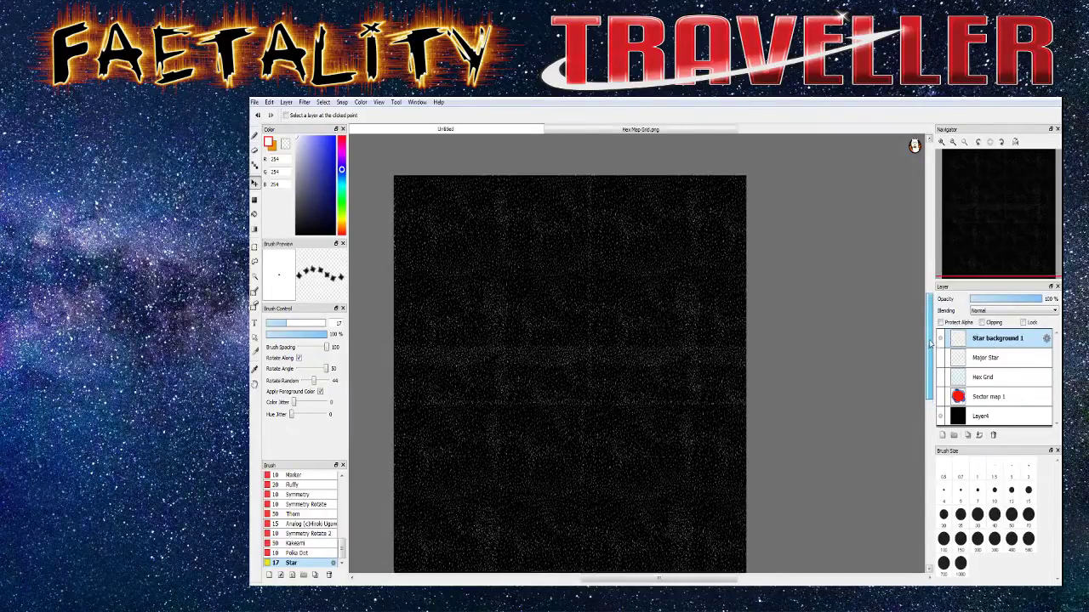
pyautogui.scroll(-1, 930, 343)
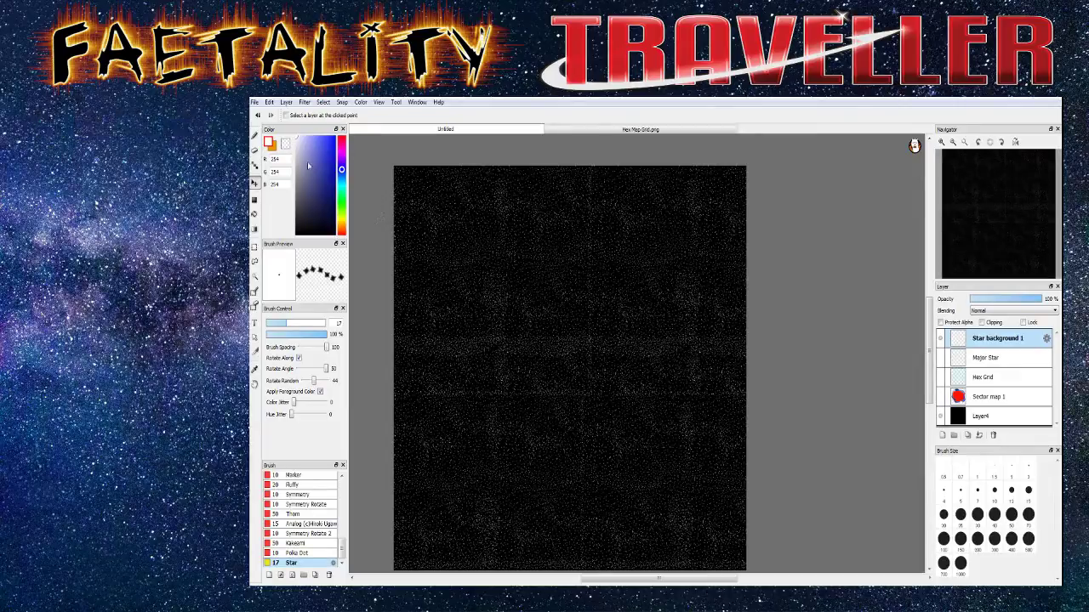
# Try copying the upper-left part of the star background onto ten new layers, rotating the Layer15 copy over the canvas's upper-right area
pyautogui.click(253, 247)
pyautogui.moveTo(378, 148); pyautogui.dragTo(539, 333)
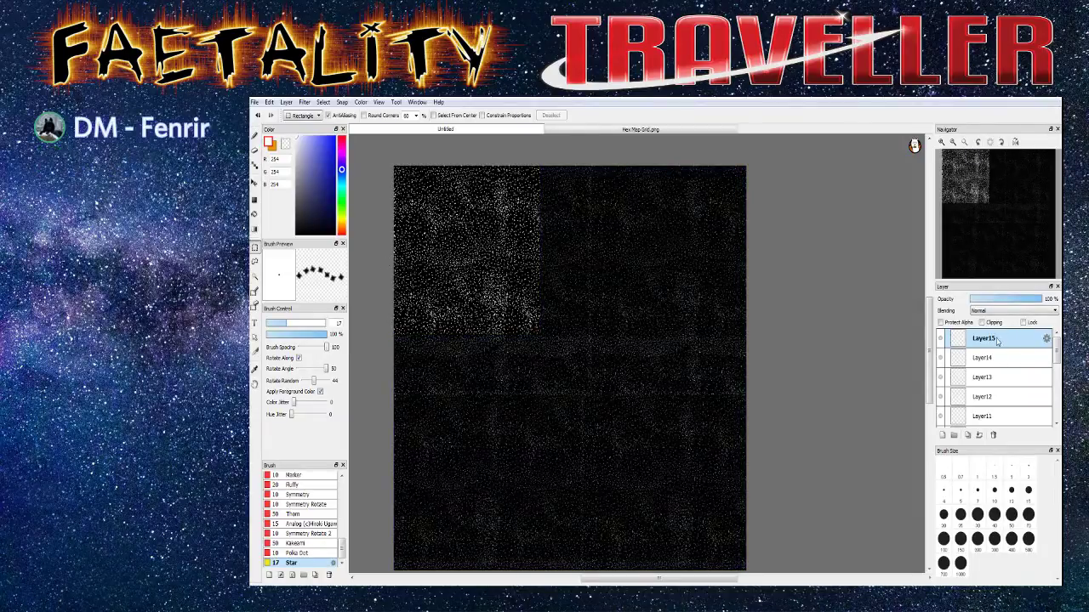
pyautogui.hotkey('ctrl', 't')
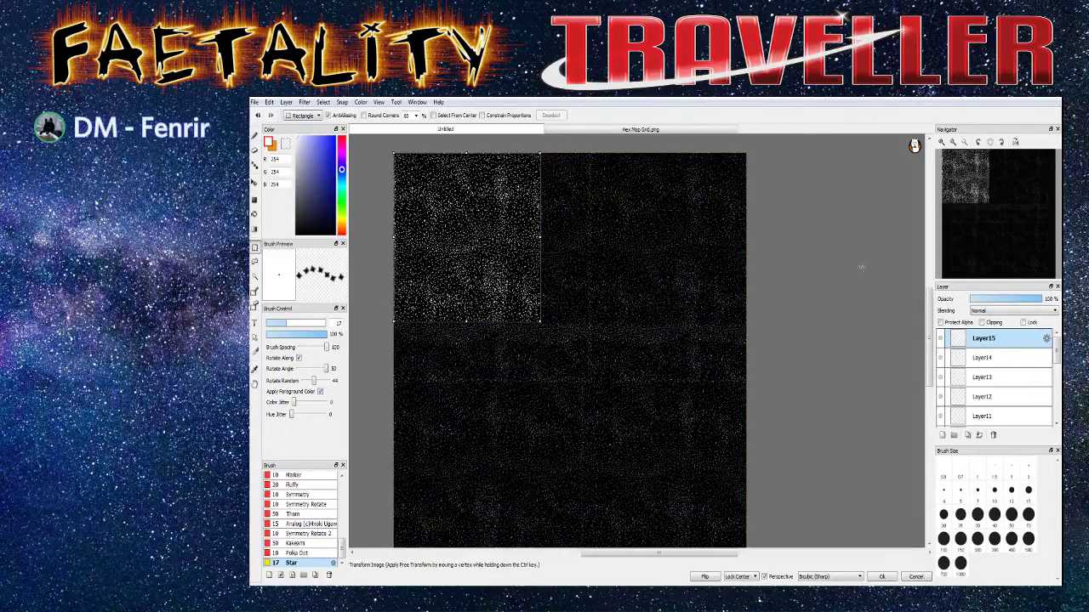
pyautogui.moveTo(515, 176); pyautogui.dragTo(777, 231)
pyautogui.moveTo(685, 204); pyautogui.dragTo(695, 205)
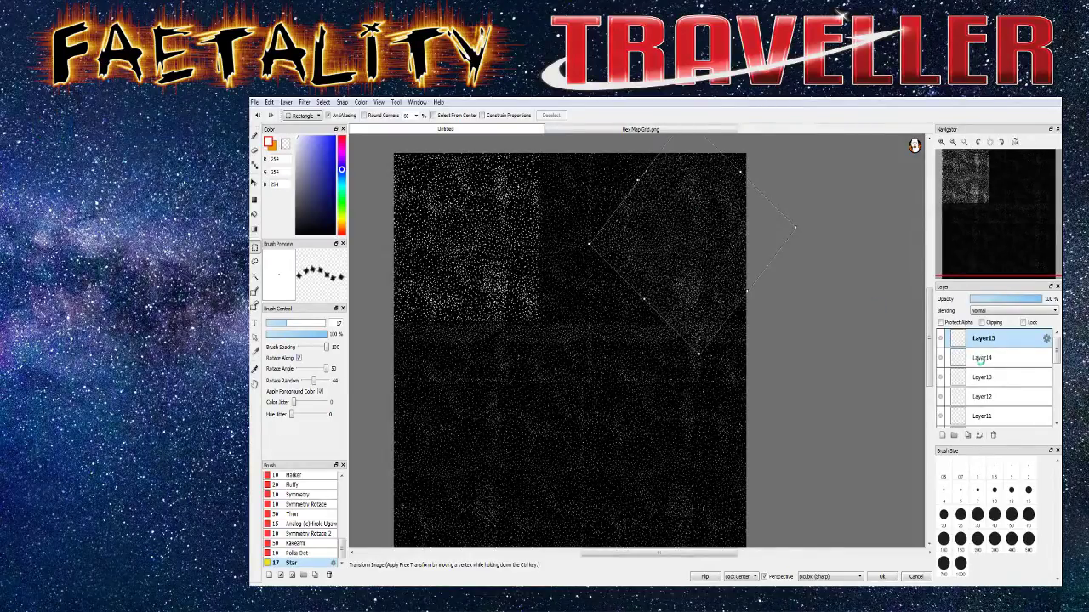
# Try rotating the Layer14 star copy and moving it to the right of the copied upper-left block
pyautogui.click(982, 360)
pyautogui.click(984, 360)
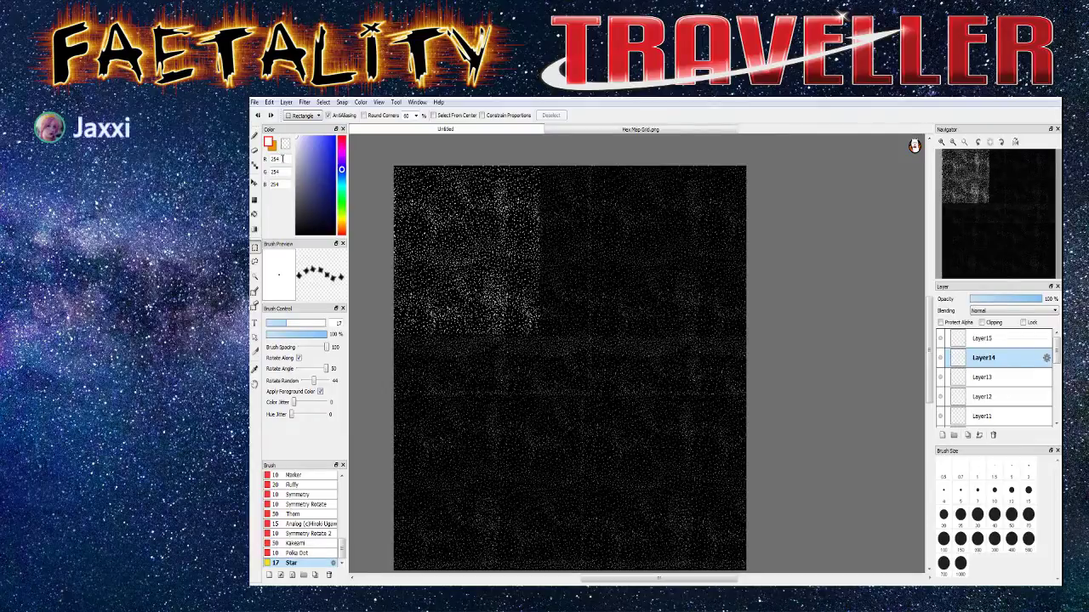
pyautogui.hotkey('ctrl', 't')
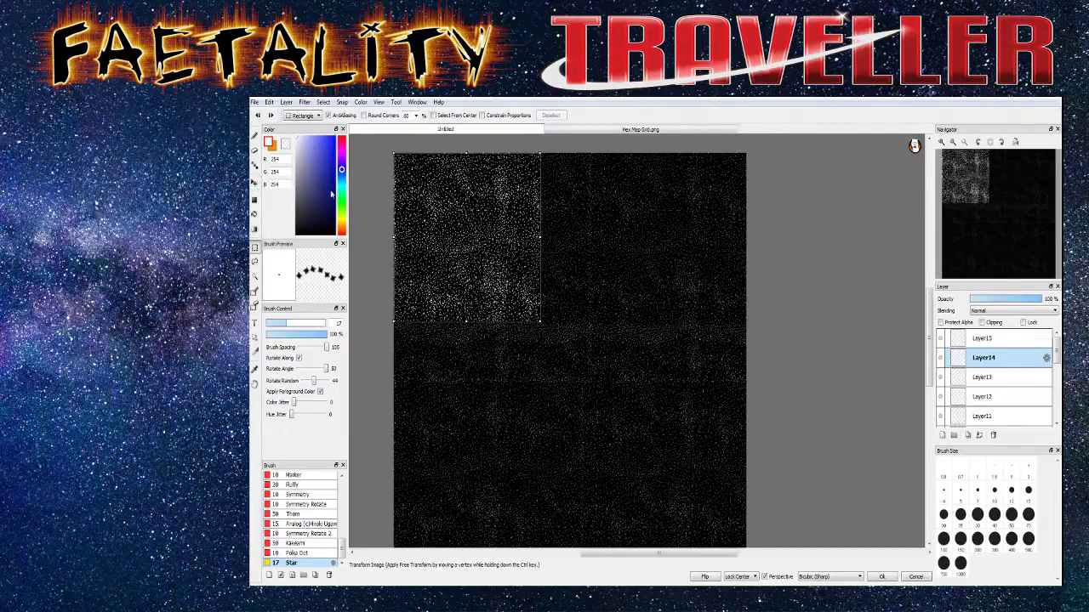
pyautogui.moveTo(705, 190); pyautogui.dragTo(649, 270)
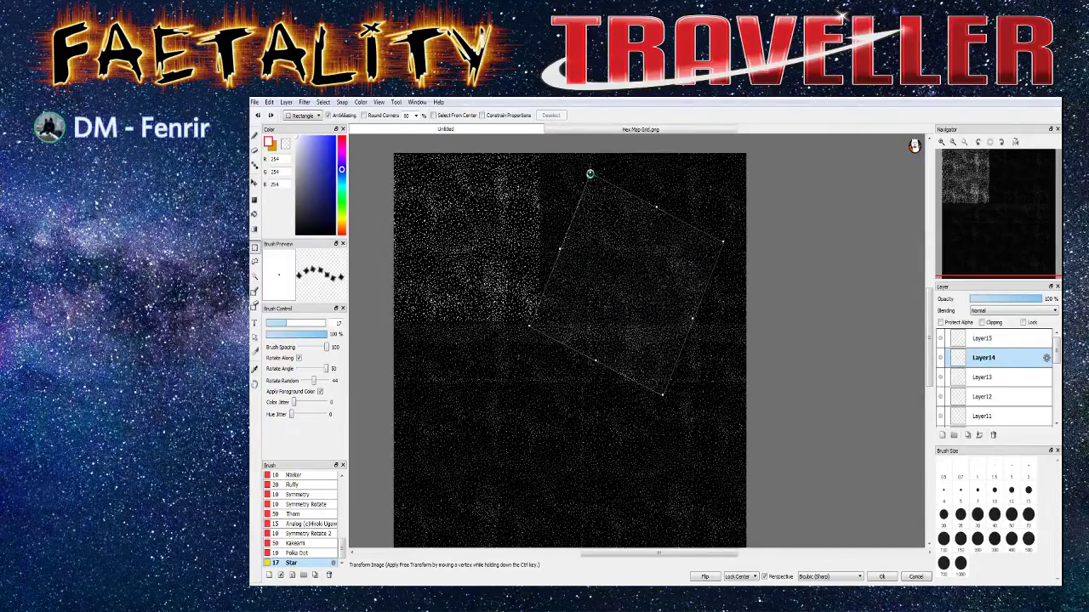
pyautogui.press('Return')
# Merge the pasted star copies down into Layer6, clear the selection and delete that merged layer
pyautogui.hotkey('ctrl', 'e')
pyautogui.hotkey('ctrl', 'e')
pyautogui.hotkey('ctrl', 'e')
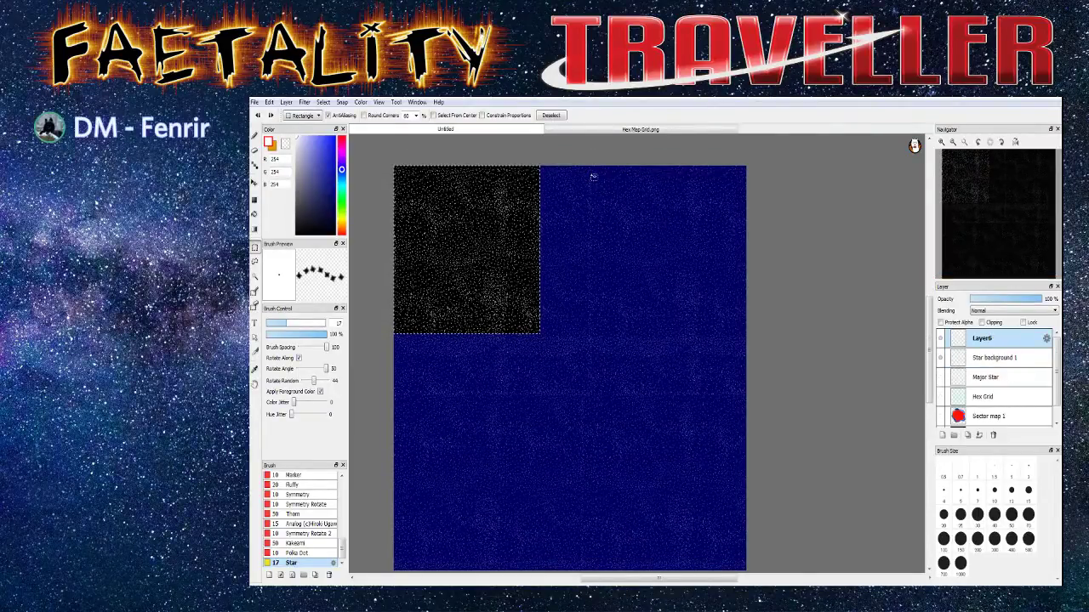
pyautogui.hotkey('ctrl', 'd')
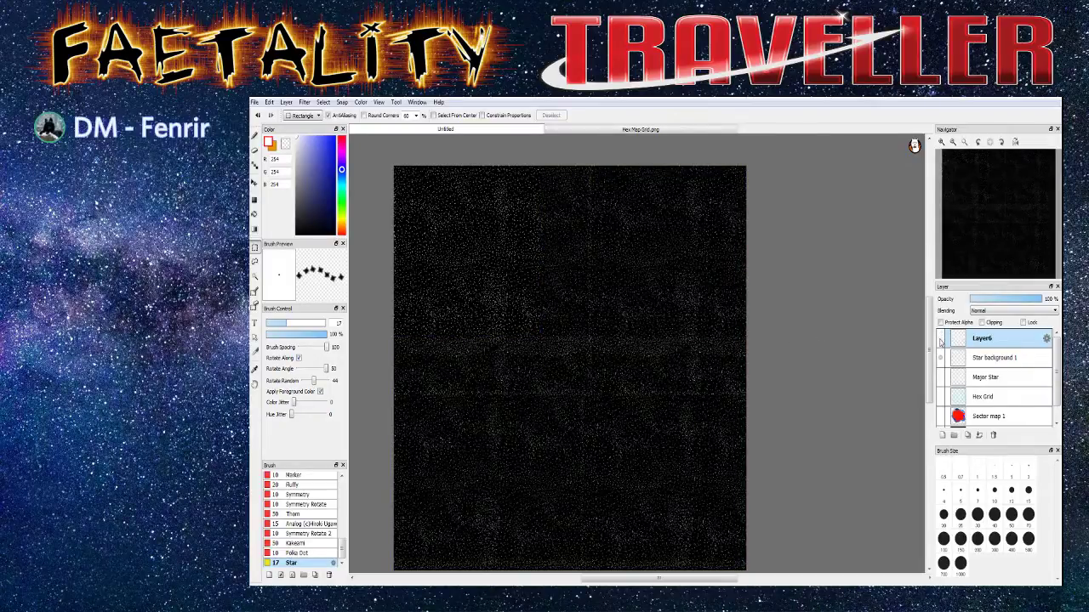
pyautogui.click(993, 434)
# Copy the entire canvas area of Star background 1 and paste it seven times onto new layers
pyautogui.hotkey('ctrl', 'a')
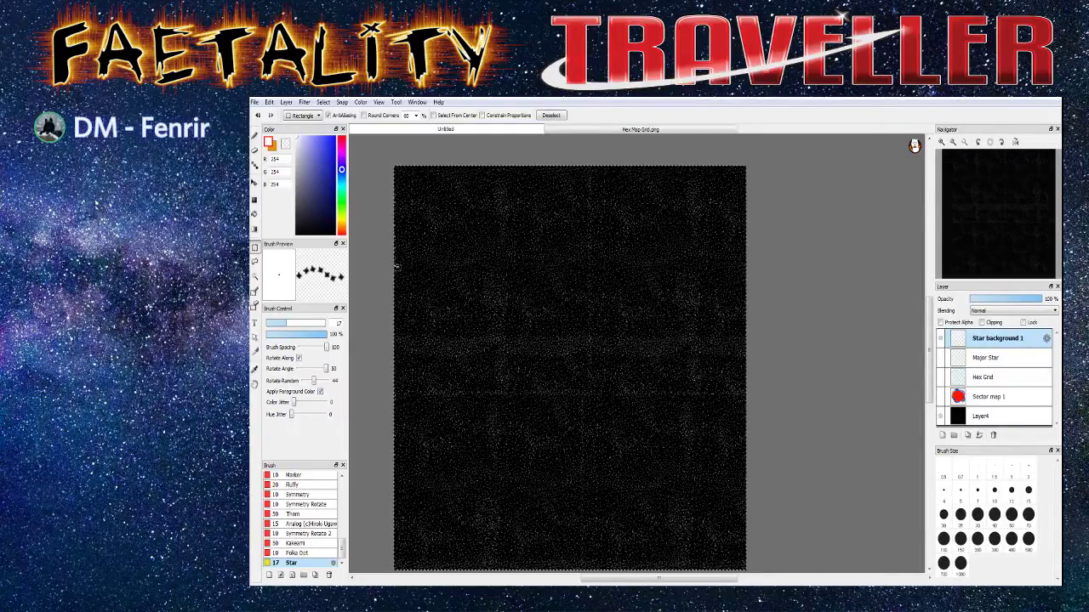
pyautogui.hotkey('ctrl', 'v')
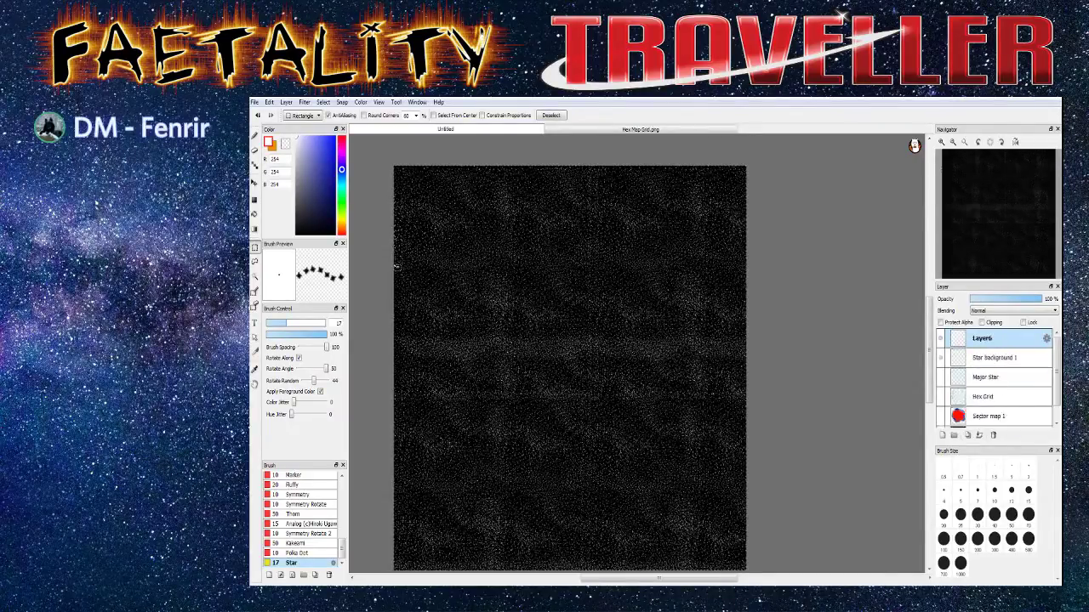
pyautogui.hotkey('ctrl', 'v')
pyautogui.hotkey('ctrl', 'v')
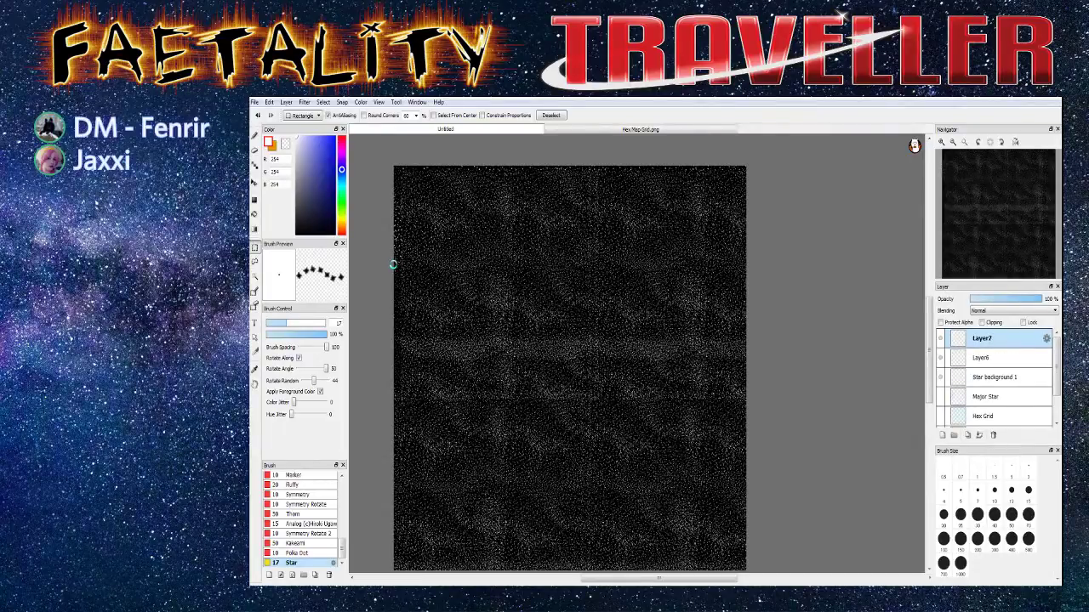
pyautogui.hotkey('ctrl', 'v')
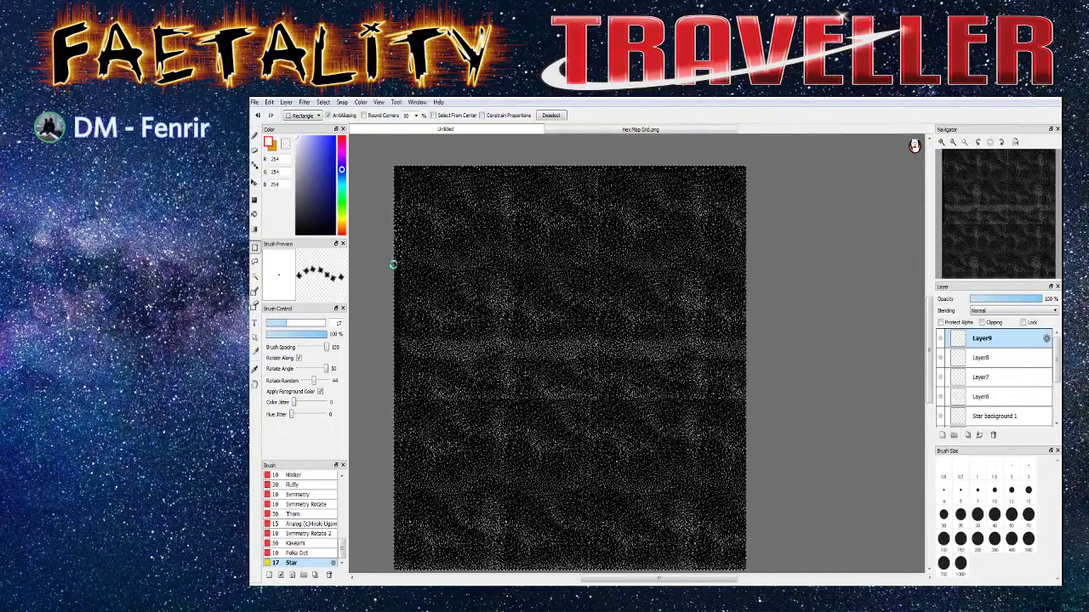
pyautogui.hotkey('ctrl', 'v')
pyautogui.hotkey('ctrl', 'v')
pyautogui.hotkey('ctrl', 'v')
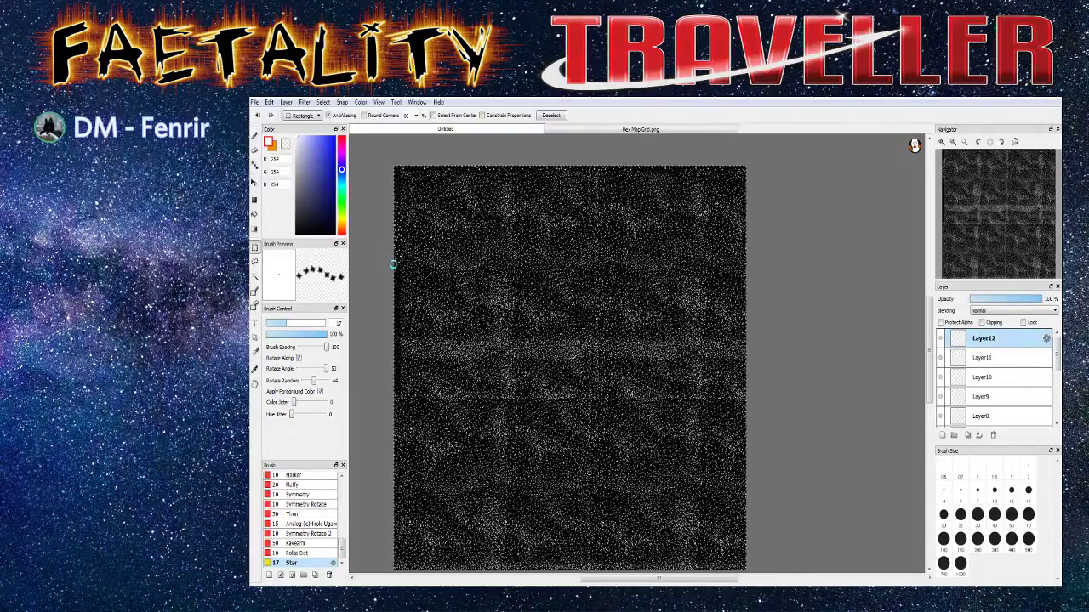
# Shrink and rotate the Layer12 and Layer11 star copies, placing them over the canvas's upper-right and upper-middle areas
pyautogui.hotkey('ctrl', 't')
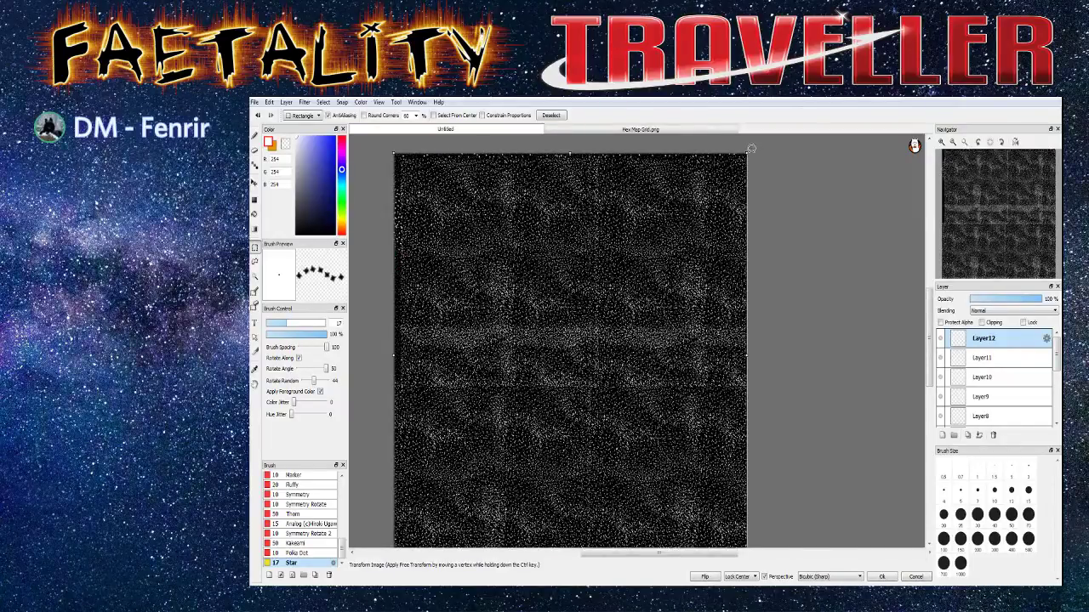
pyautogui.moveTo(750, 150); pyautogui.dragTo(712, 207)
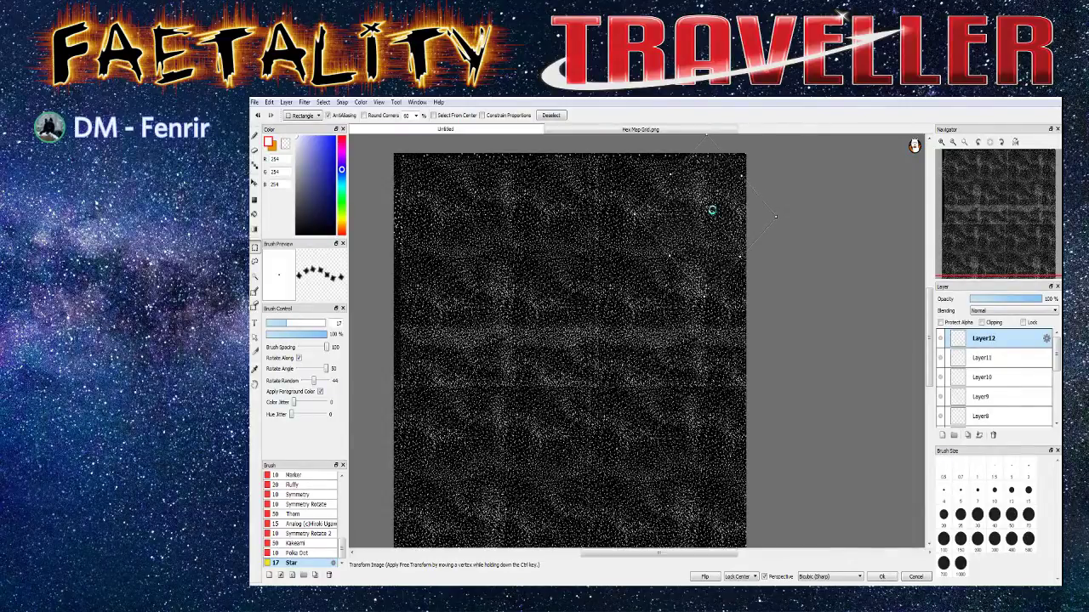
pyautogui.press('Return')
pyautogui.click(976, 360)
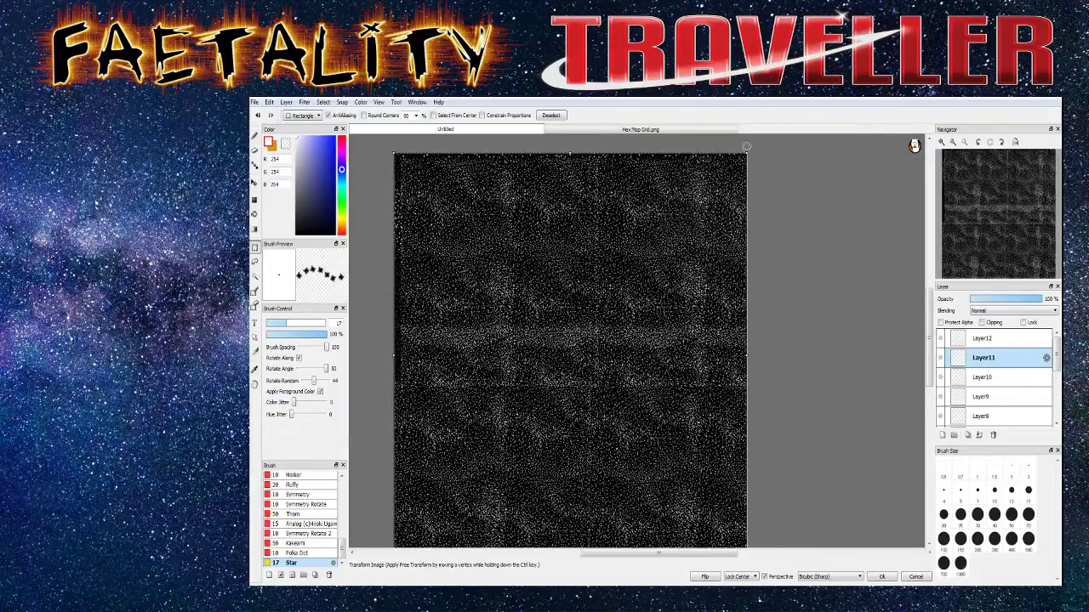
pyautogui.moveTo(745, 150); pyautogui.dragTo(631, 134)
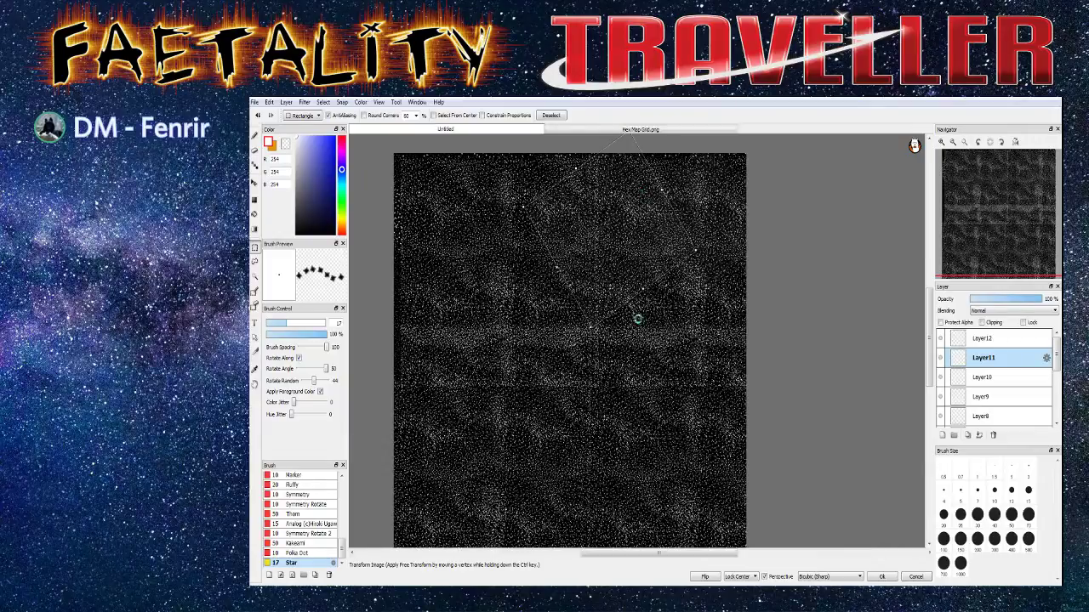
pyautogui.press('Return')
# Shrink the Layer10 star copy to about a third of the canvas width and place it upright along the right edge near mid-height
pyautogui.click(982, 377)
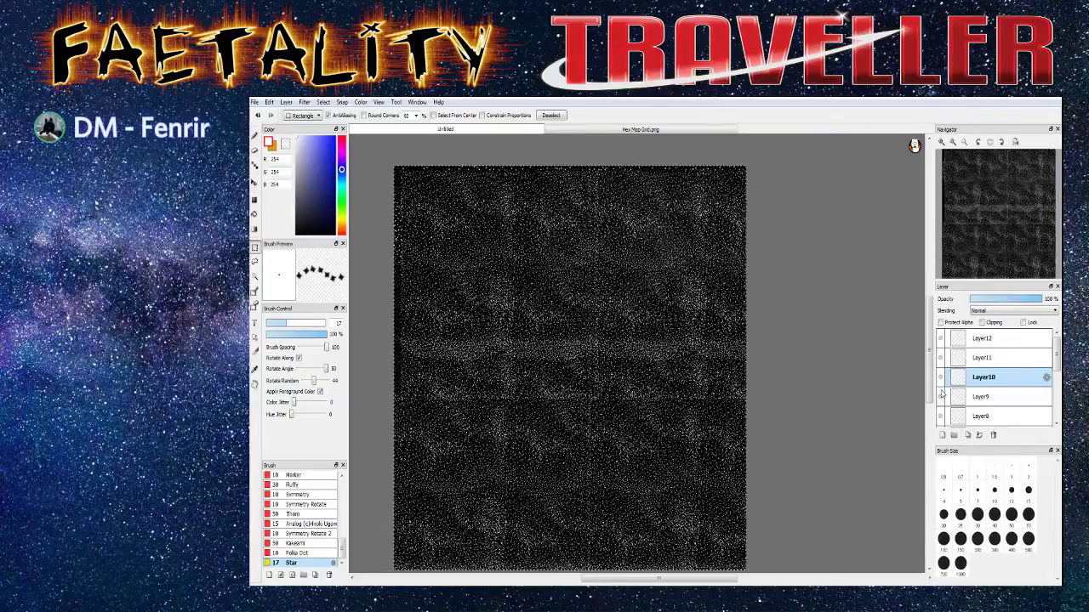
pyautogui.hotkey('ctrl', 't')
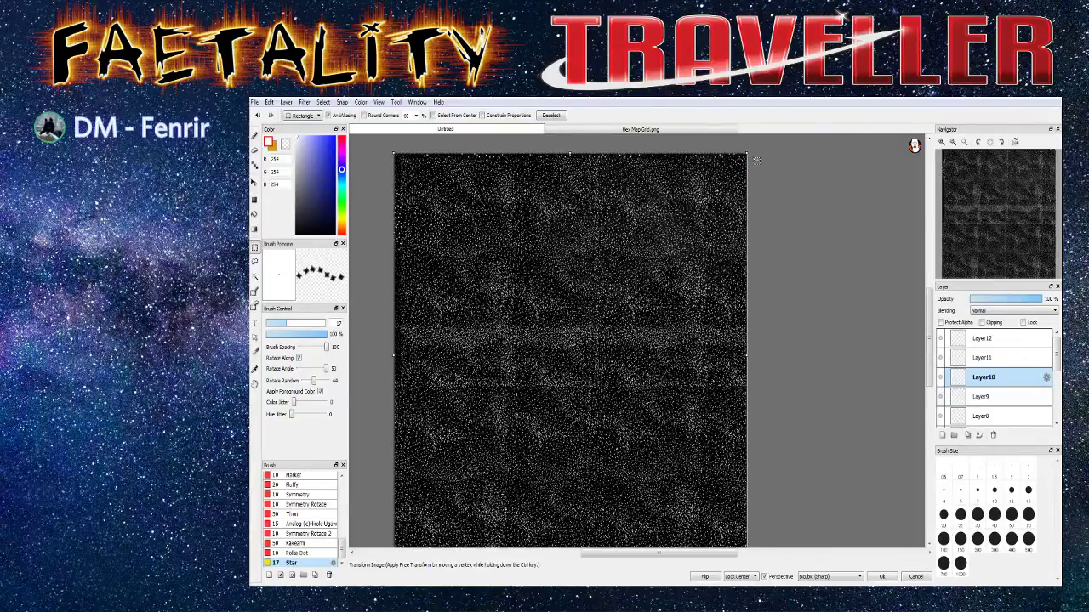
pyautogui.moveTo(750, 149); pyautogui.dragTo(760, 343)
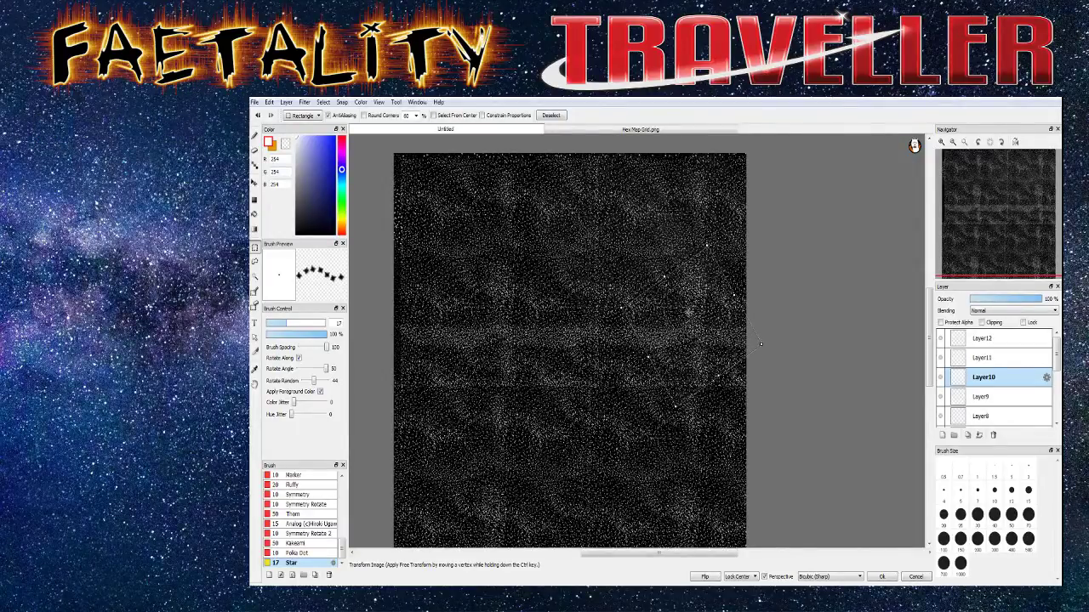
pyautogui.moveTo(703, 245); pyautogui.dragTo(753, 240)
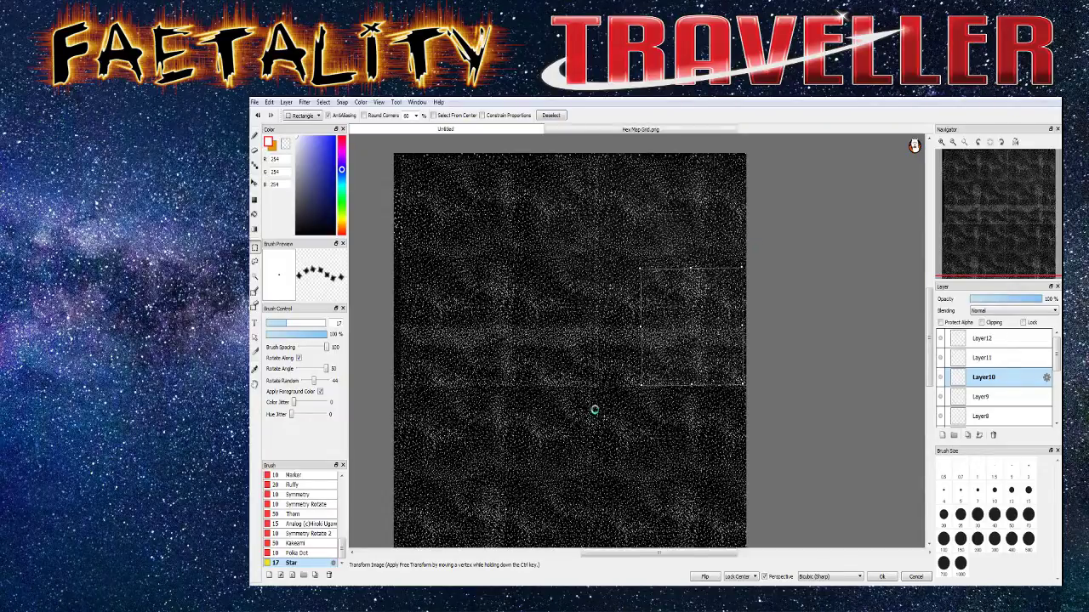
# Make the Layer9 star copy the active layer
pyautogui.click(980, 400)
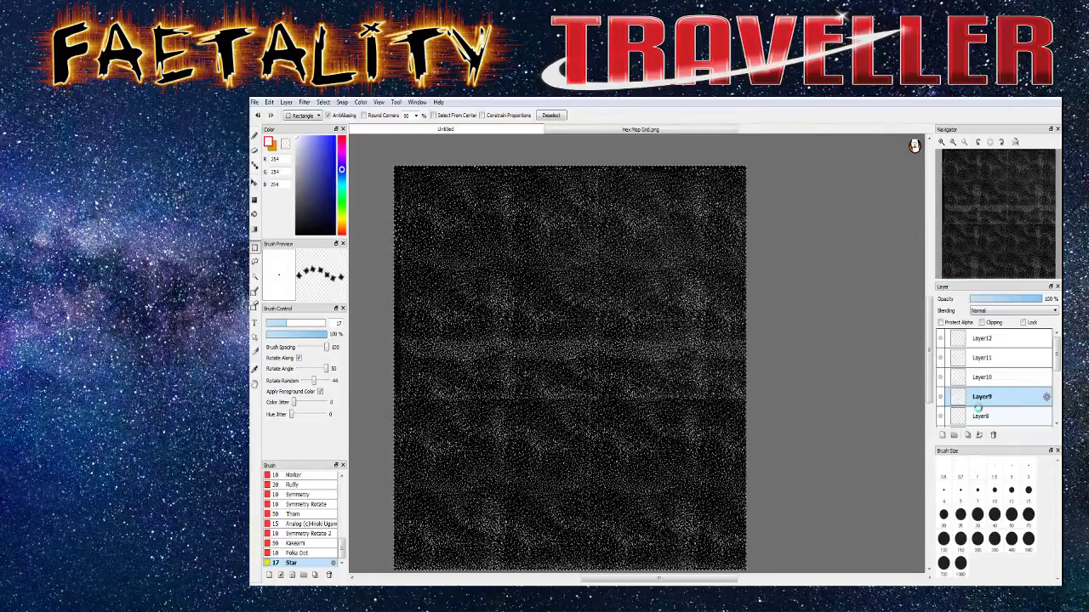
# Transform the Layer9 stars: shrink and rotate them, and place them over the canvas's upper-left corner
pyautogui.hotkey('ctrl', 't')
pyautogui.moveTo(746, 146); pyautogui.dragTo(623, 236)
pyautogui.moveTo(812, 426); pyautogui.dragTo(580, 279)
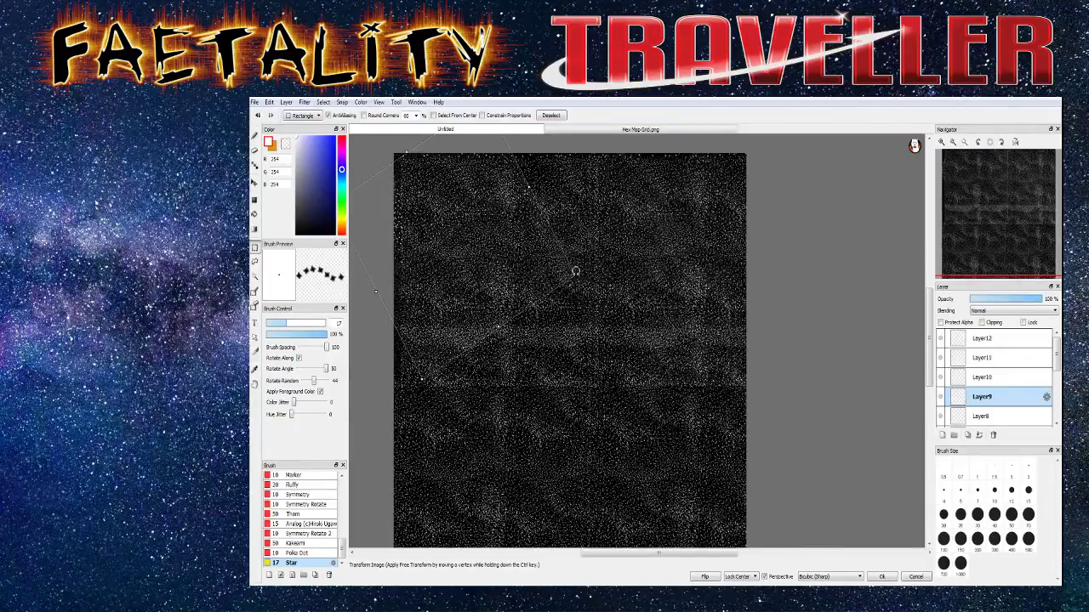
pyautogui.press('Return')
# Transform the Layer8 stars: shrink and rotate them, and place them over the canvas's lower-left area
pyautogui.click(966, 420)
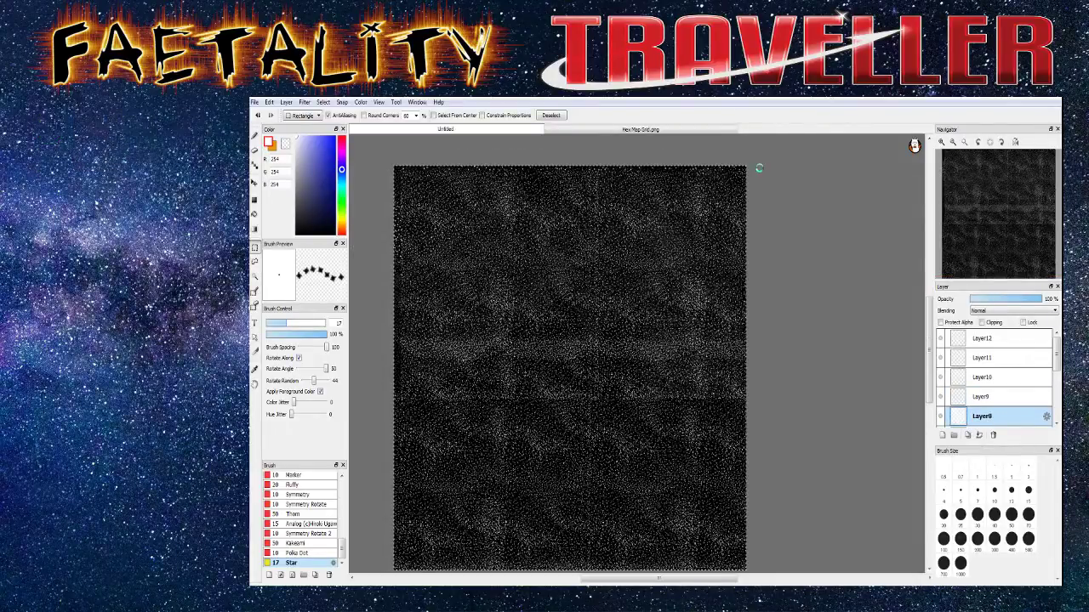
pyautogui.hotkey('ctrl', 't')
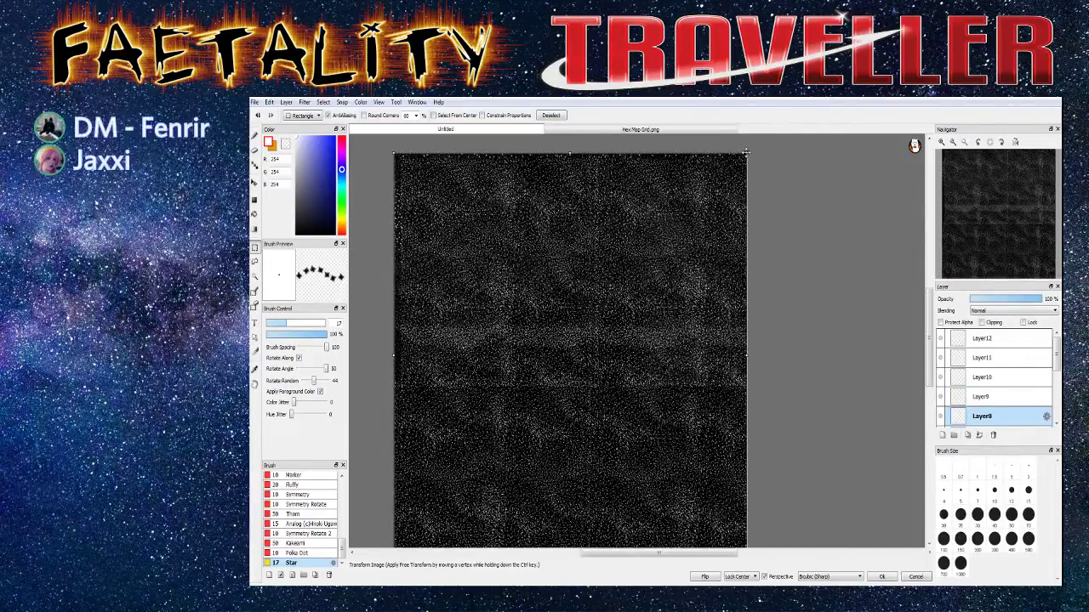
pyautogui.moveTo(746, 154); pyautogui.dragTo(644, 267)
pyautogui.moveTo(565, 319); pyautogui.dragTo(484, 389)
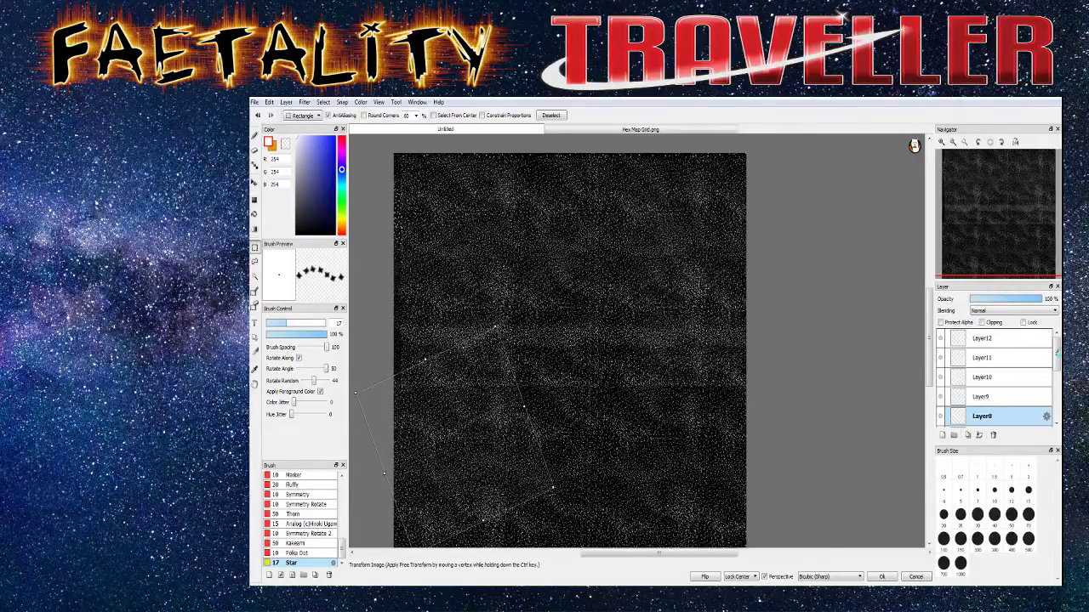
pyautogui.press('Return')
# Transform the Layer7 stars: shrink and slightly rotate them, and place them over the canvas's lower-right area
pyautogui.scroll(-1, 1057, 361)
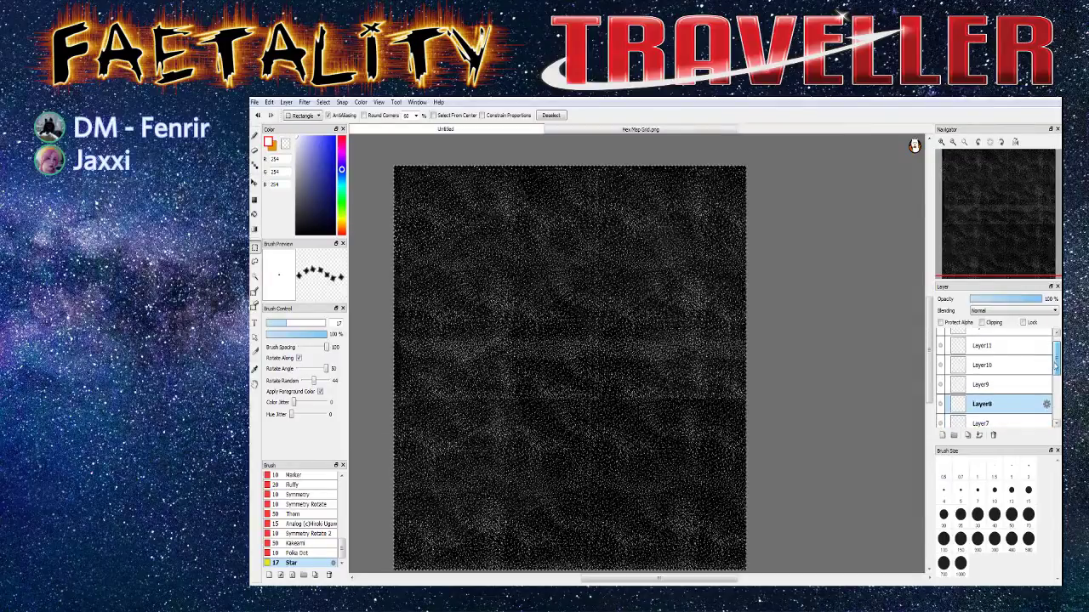
pyautogui.scroll(-3, 994, 366)
pyautogui.click(987, 363)
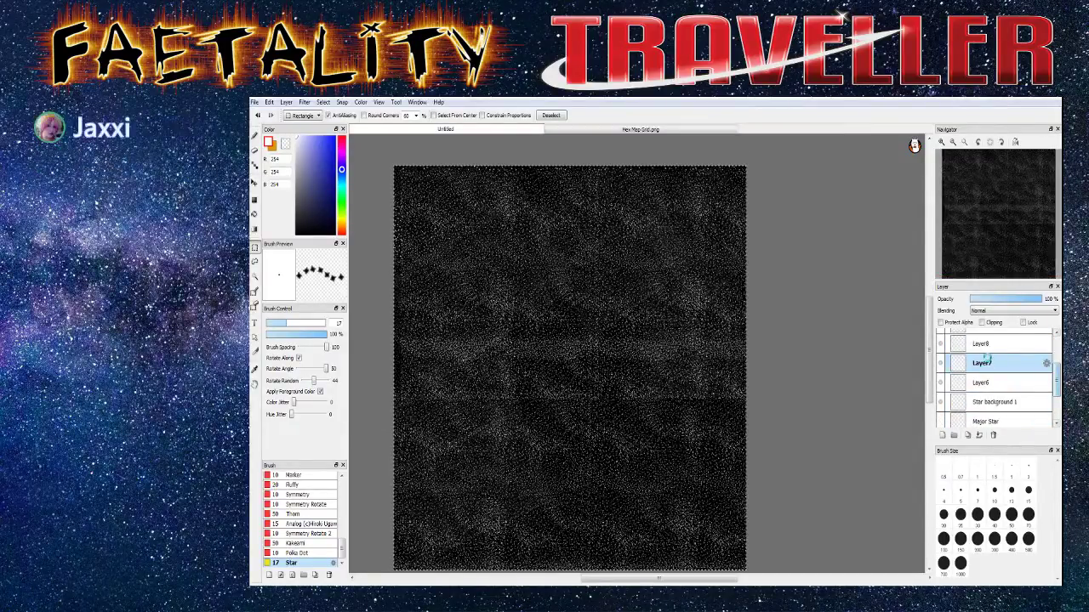
pyautogui.hotkey('ctrl', 't')
pyautogui.moveTo(388, 153); pyautogui.dragTo(423, 133)
pyautogui.moveTo(770, 186); pyautogui.dragTo(689, 431)
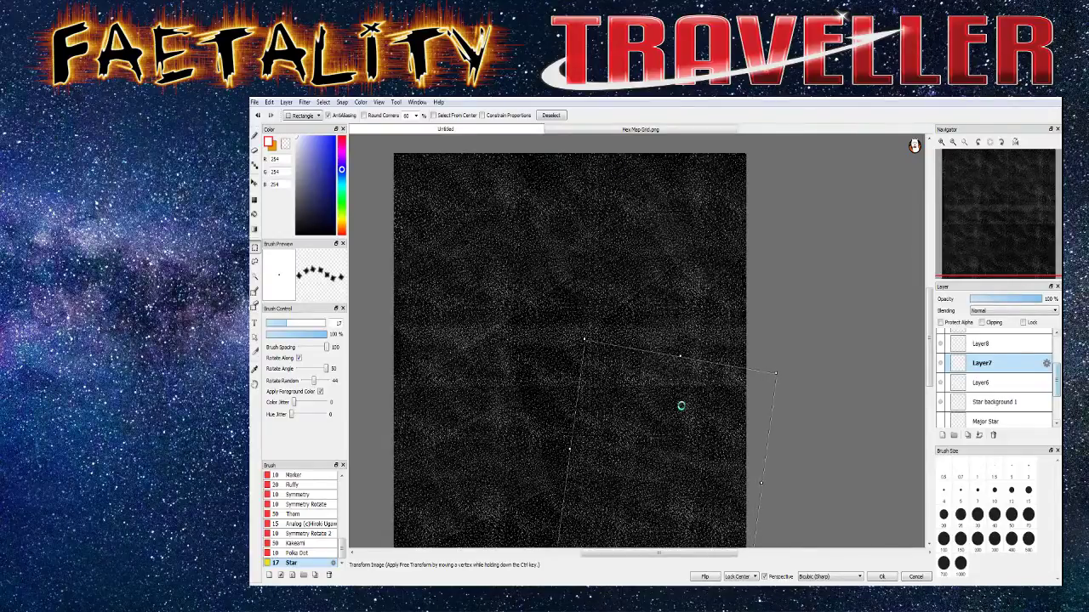
pyautogui.press('Return')
# Transform the Layer6 stars: shrink and rotate them, and place them near the middle of the canvas
pyautogui.click(976, 387)
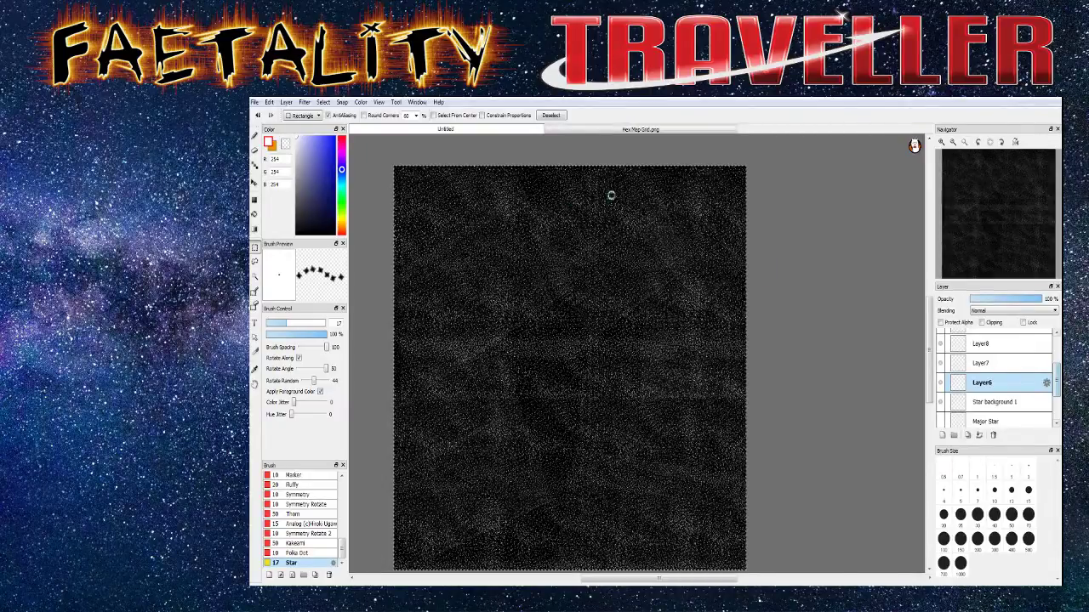
pyautogui.moveTo(745, 151); pyautogui.dragTo(749, 155)
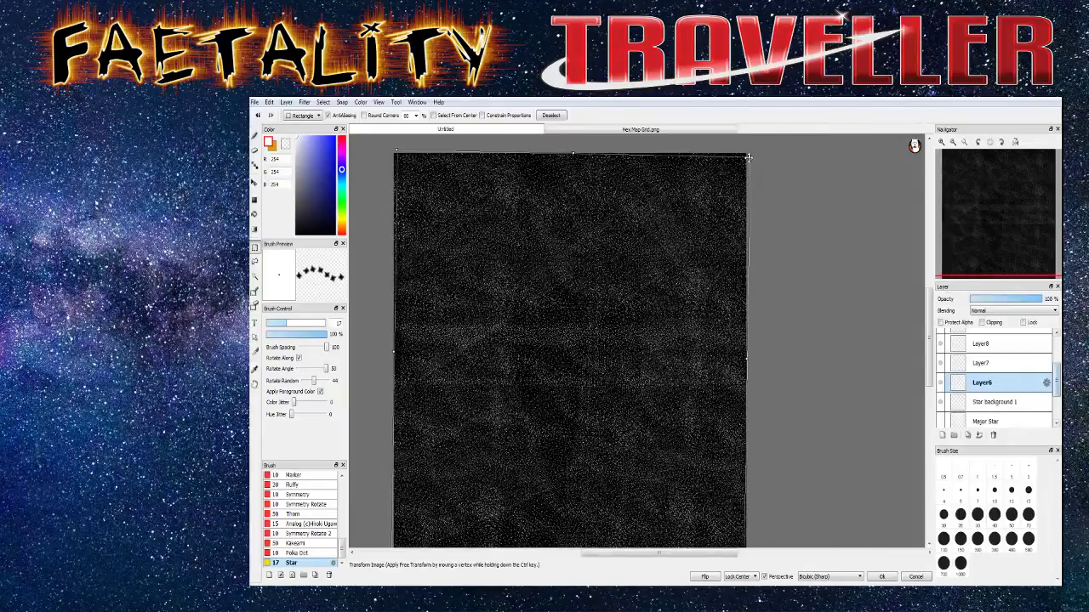
pyautogui.moveTo(749, 157); pyautogui.dragTo(681, 315)
pyautogui.moveTo(579, 333); pyautogui.dragTo(559, 407)
pyautogui.moveTo(539, 348); pyautogui.dragTo(593, 352)
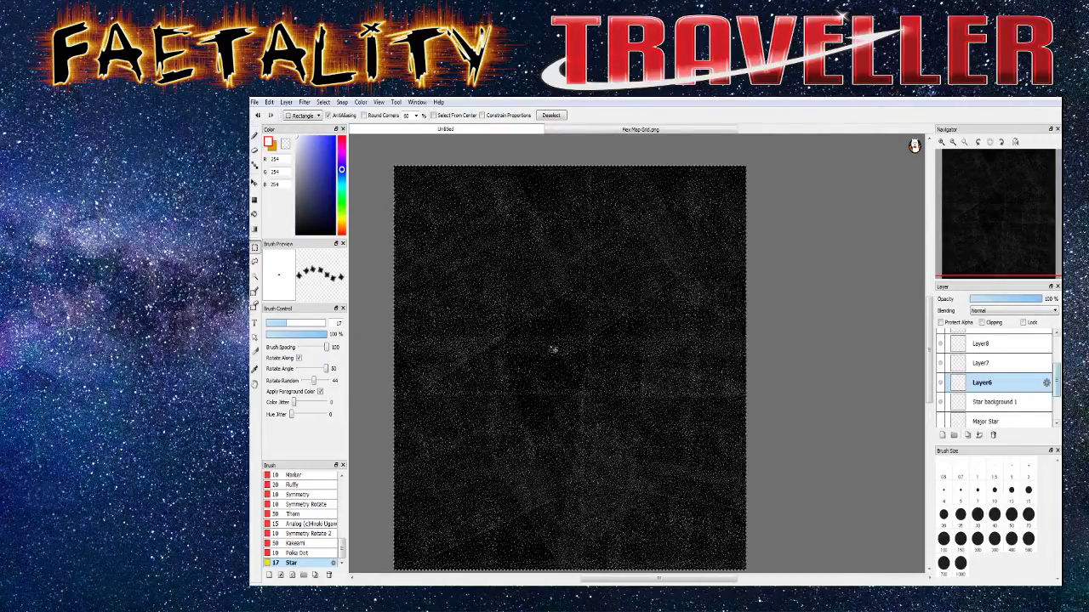
# Switch to the Eraser with a size of 18 and make Star background 1 the active layer
pyautogui.scroll(4, 545, 347)
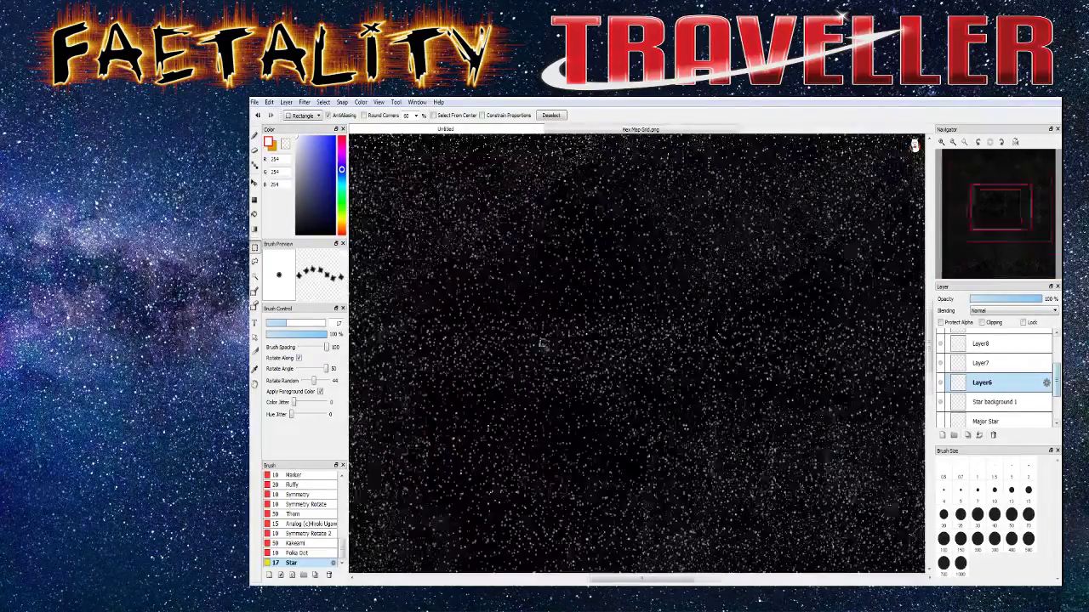
pyautogui.click(255, 150)
pyautogui.scroll(2, 539, 337)
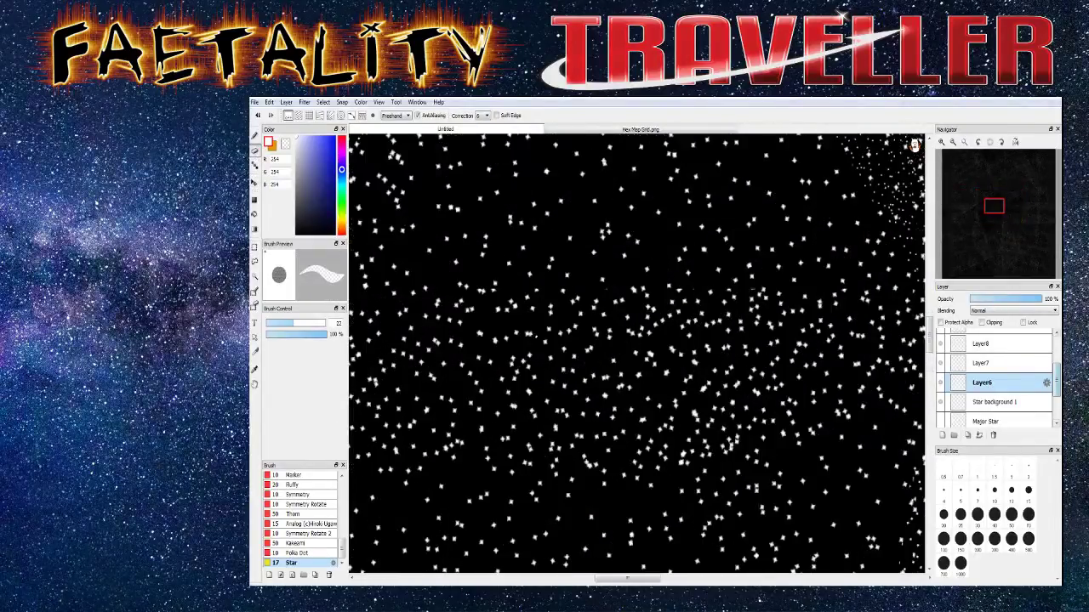
pyautogui.moveTo(286, 323); pyautogui.dragTo(277, 323)
pyautogui.click(991, 403)
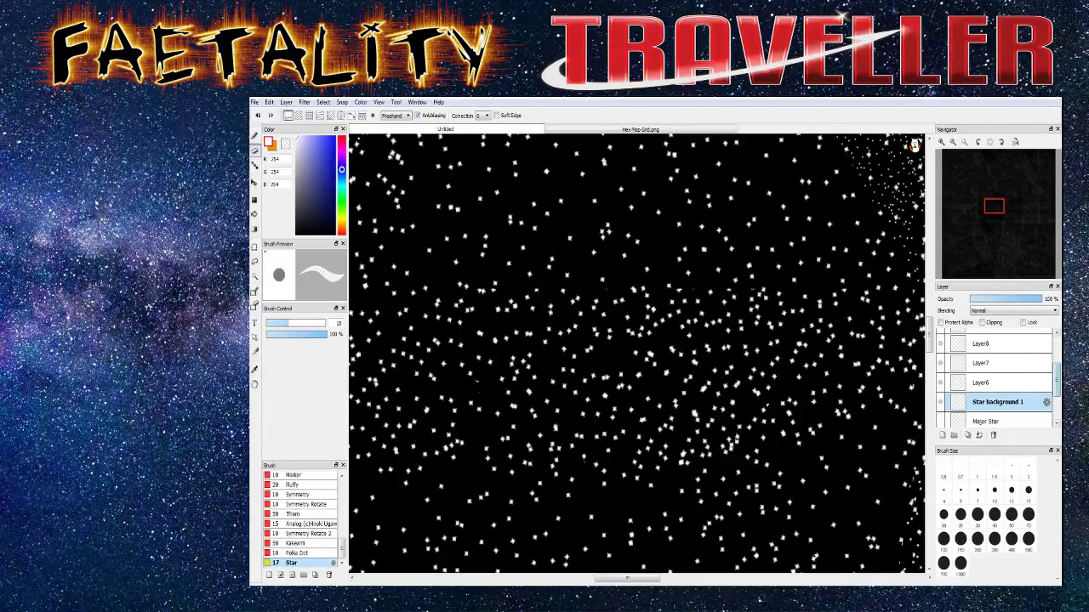
# Examine the star field's density and seams, both up close and across the whole canvas
pyautogui.hotkey('ctrl', '-')
pyautogui.hotkey('ctrl', '+')
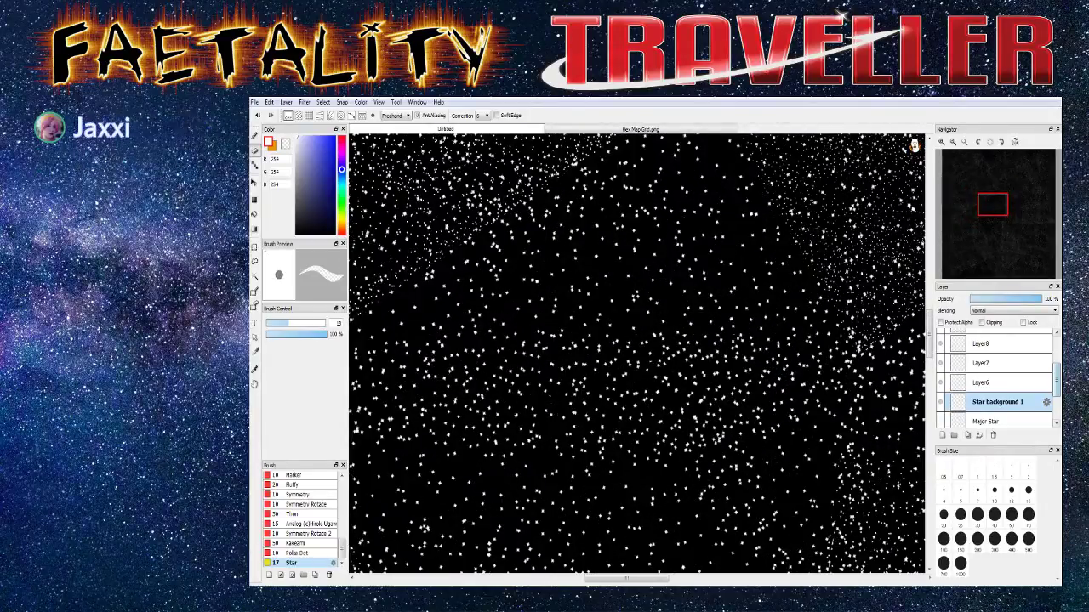
pyautogui.hotkey('ctrl', '-')
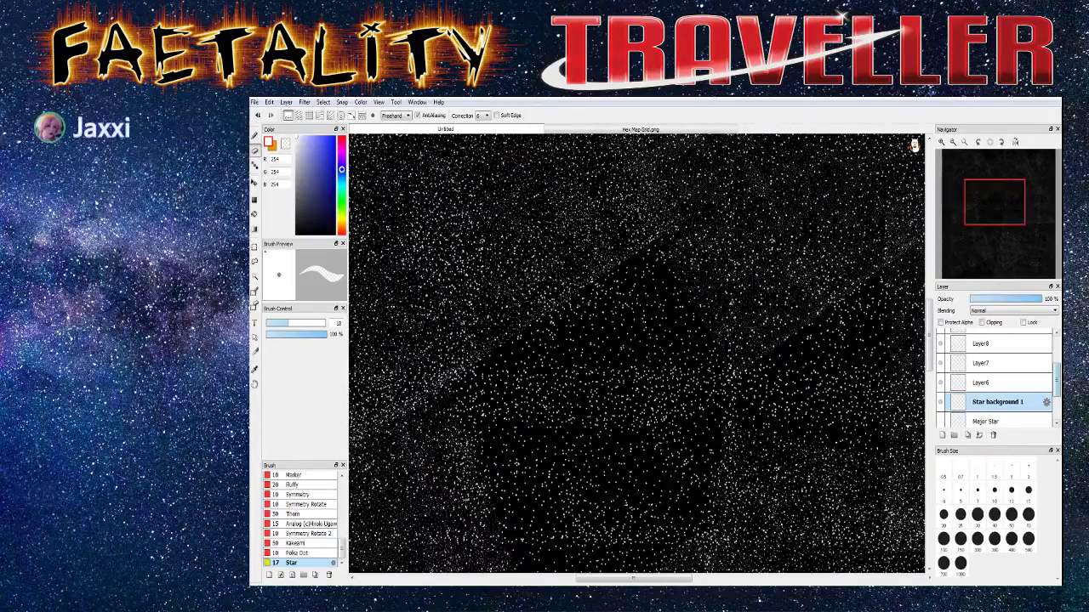
pyautogui.hotkey('ctrl', '+')
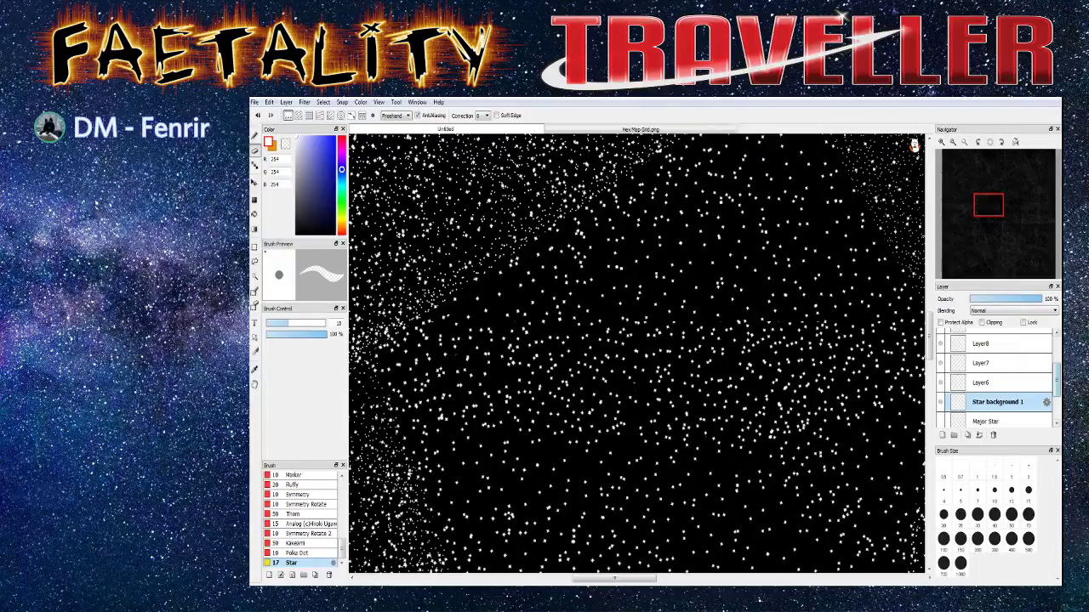
pyautogui.scroll(-4, 431, 317)
pyautogui.scroll(1, 427, 332)
pyautogui.scroll(2, 424, 343)
pyautogui.scroll(-2, 424, 343)
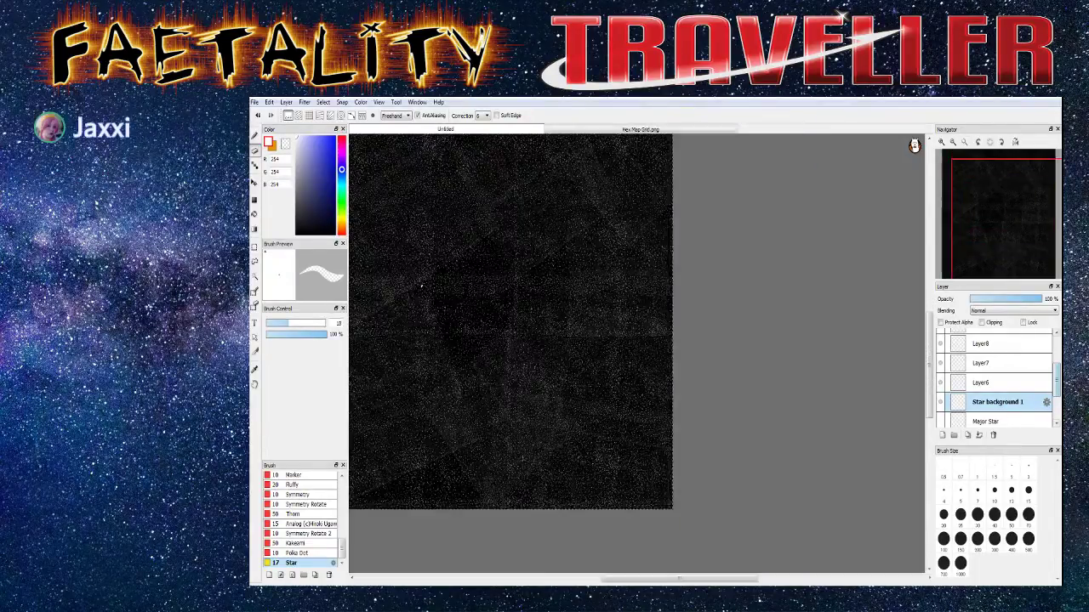
pyautogui.moveTo(595, 578); pyautogui.dragTo(560, 579)
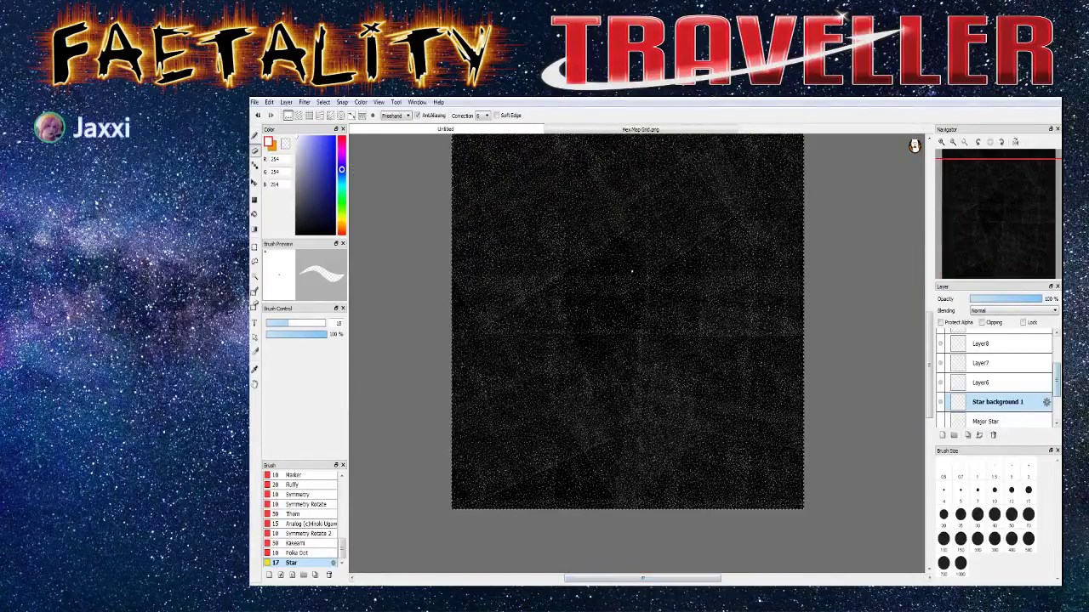
pyautogui.moveTo(929, 366); pyautogui.dragTo(927, 348)
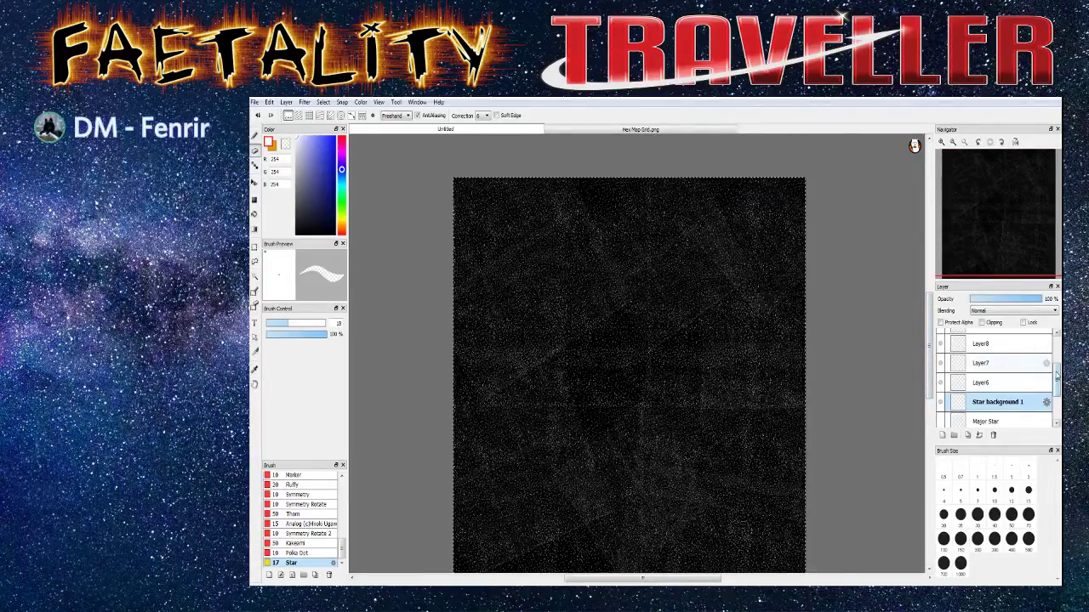
# Merge the star layers from Layer12 down into Layer6
pyautogui.moveTo(1056, 374); pyautogui.dragTo(1056, 364)
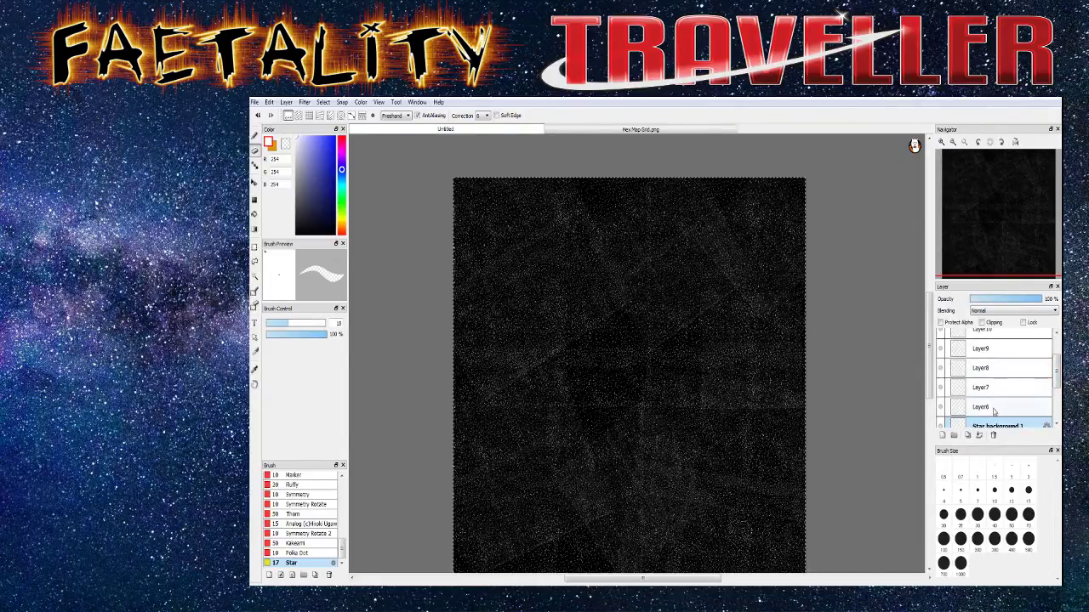
pyautogui.scroll(3, 1057, 381)
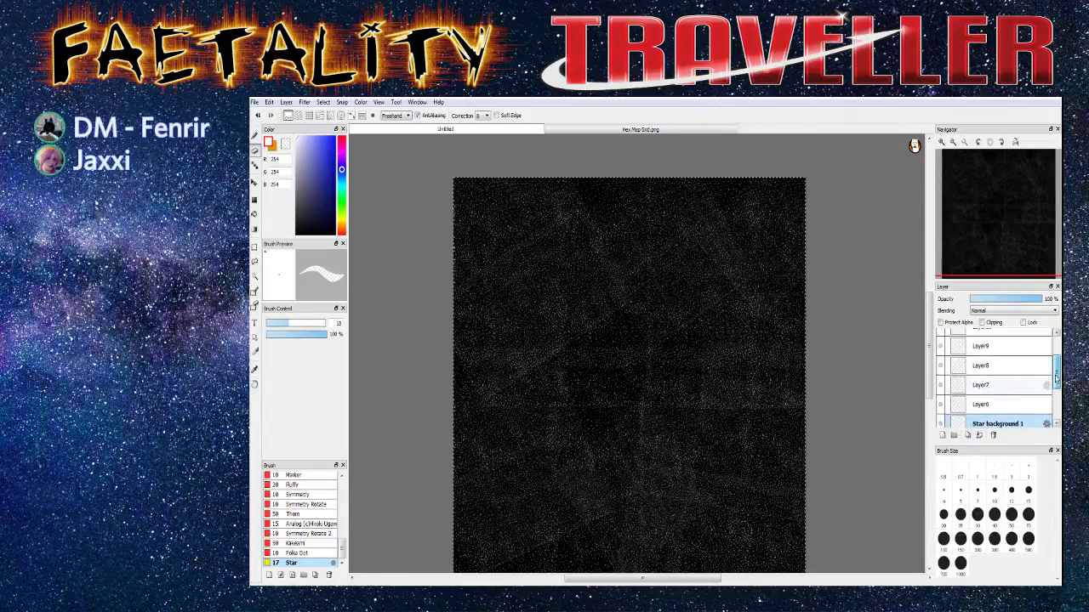
pyautogui.click(1008, 339)
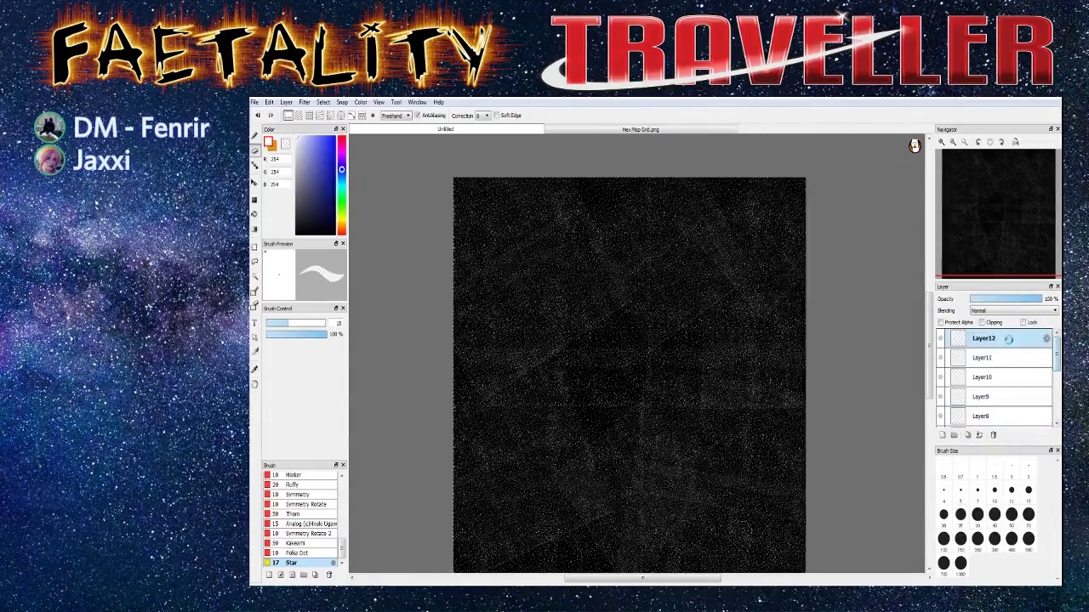
pyautogui.click(978, 435)
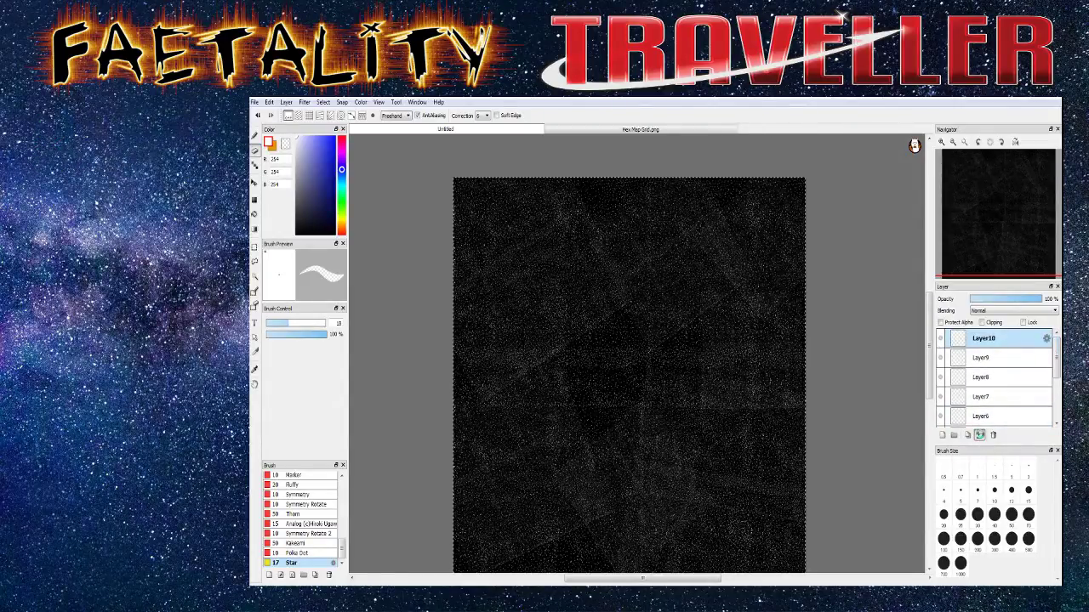
pyautogui.click(979, 435)
pyautogui.click(979, 434)
pyautogui.click(979, 434)
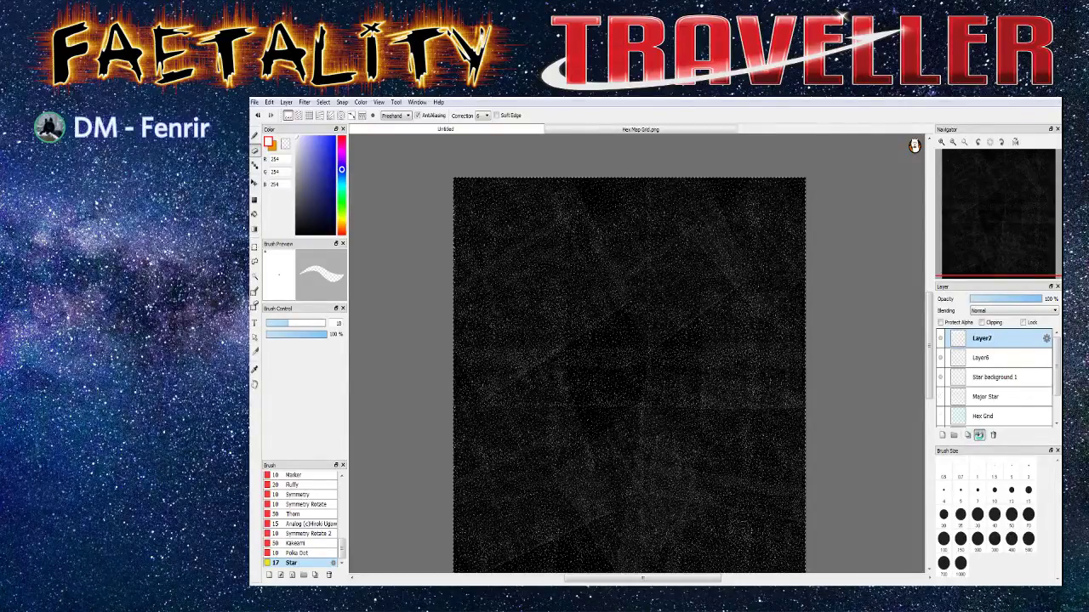
pyautogui.click(979, 435)
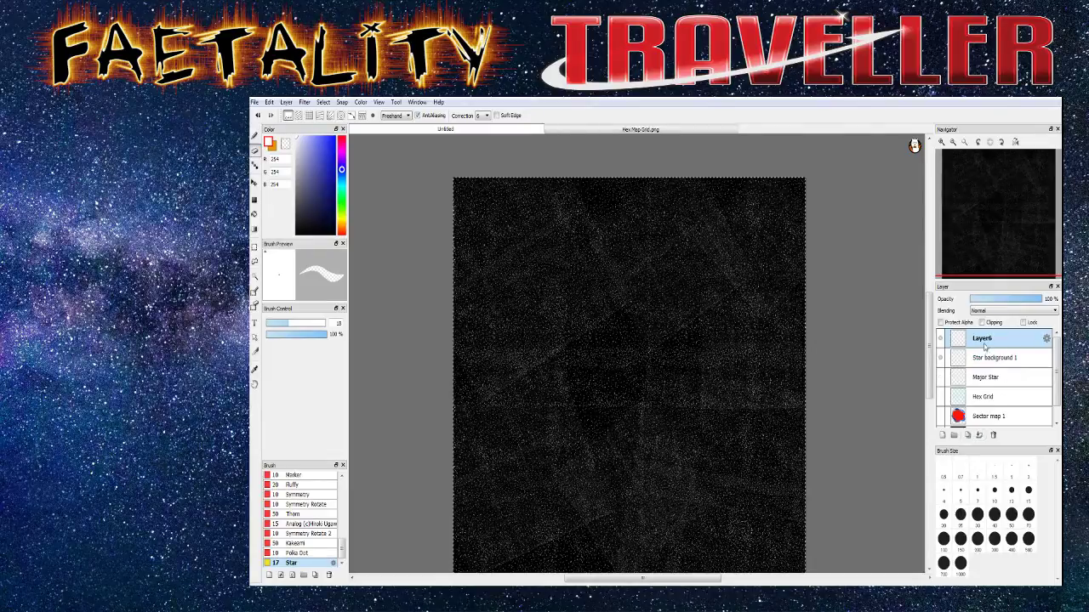
# Rename the merged Layer6 as "Star background 2"
pyautogui.doubleClick(984, 342)
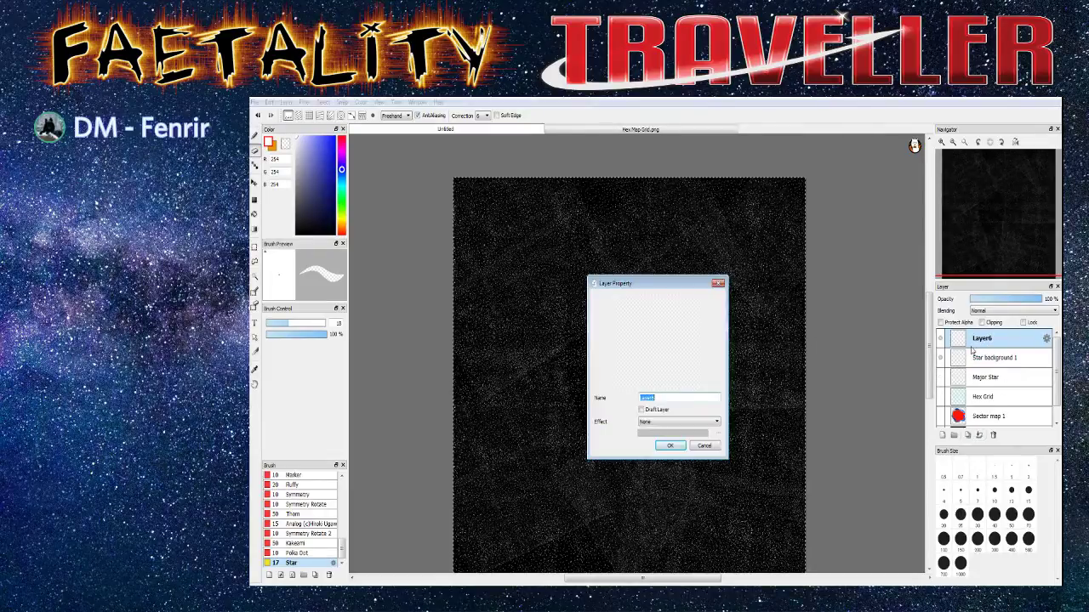
pyautogui.write('Star B')
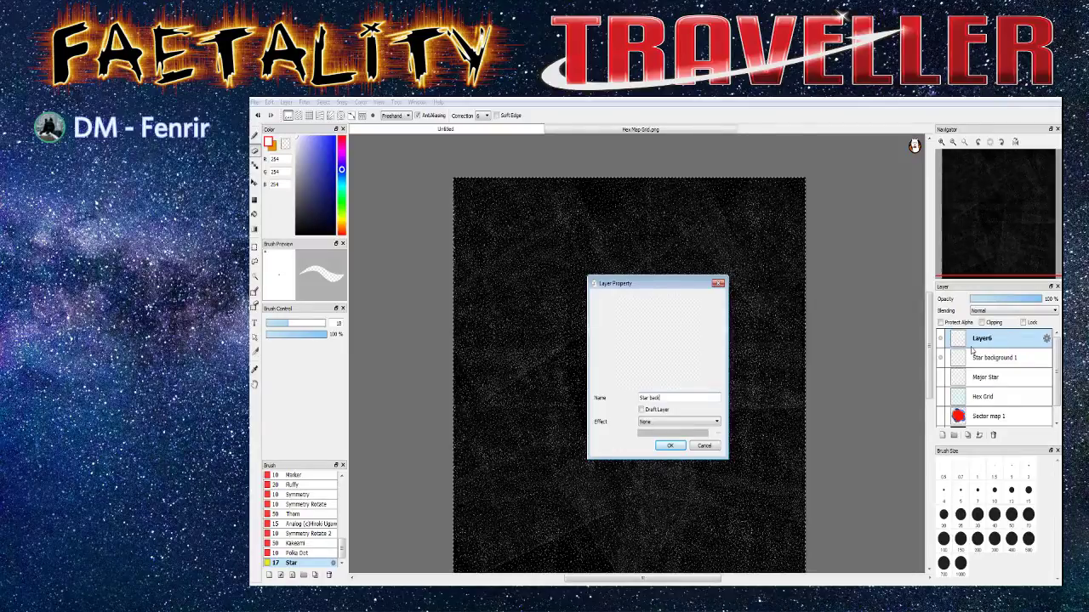
pyautogui.write('2')
pyautogui.press('Return')
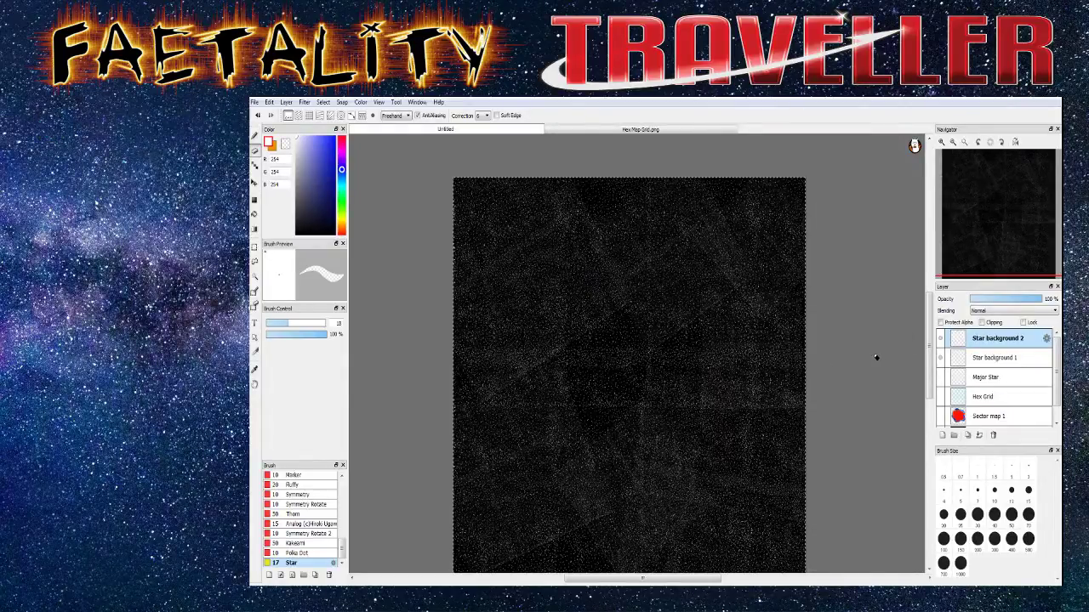
# Apply a light Gaussian Blur to the Star background 2 layer
pyautogui.click(302, 102)
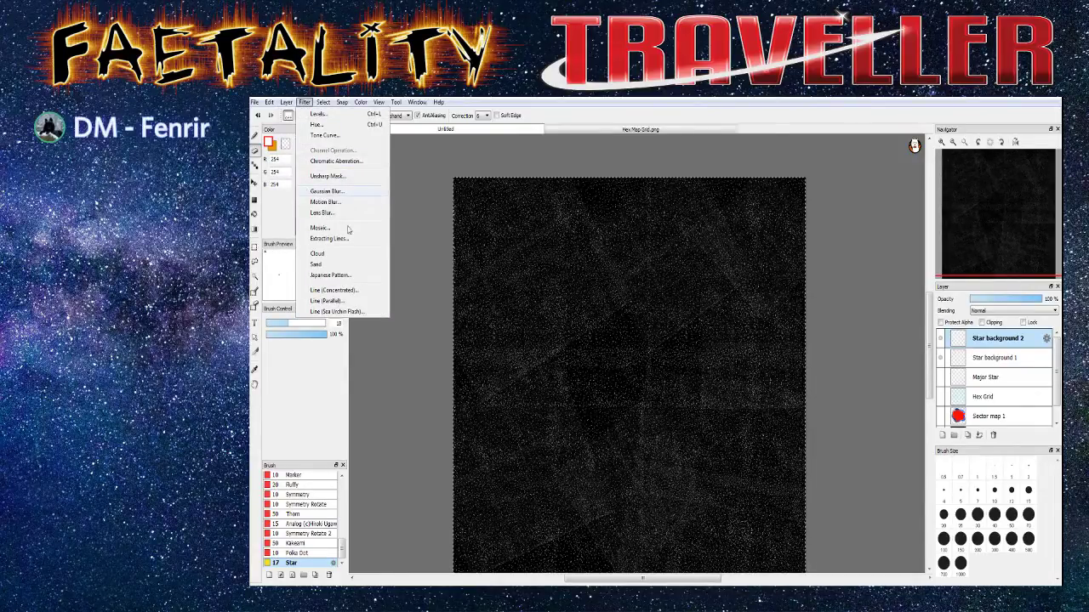
pyautogui.click(325, 191)
pyautogui.moveTo(503, 224); pyautogui.dragTo(490, 226)
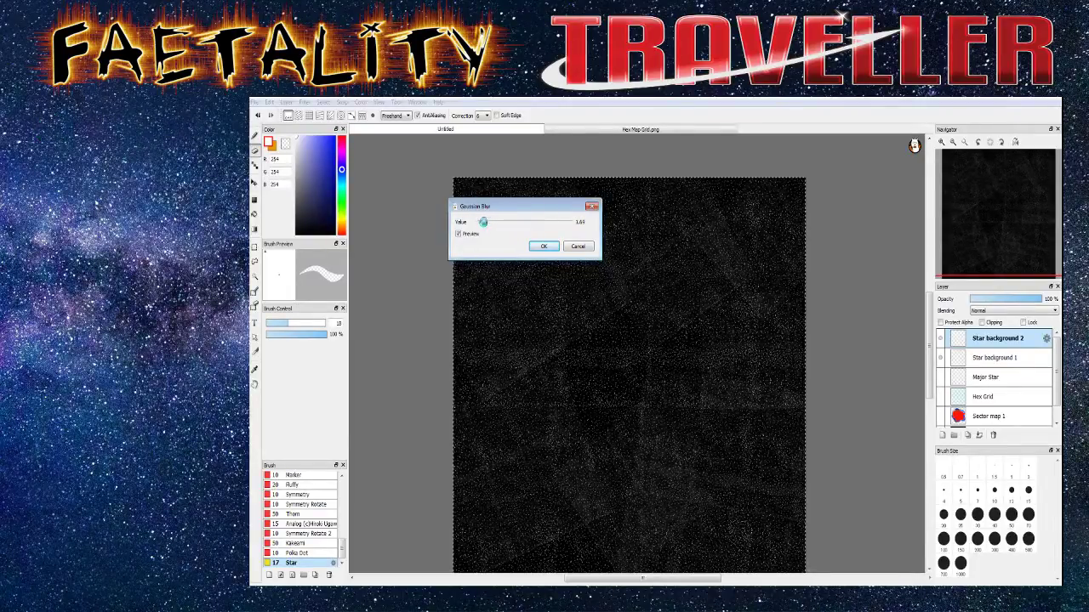
pyautogui.click(536, 247)
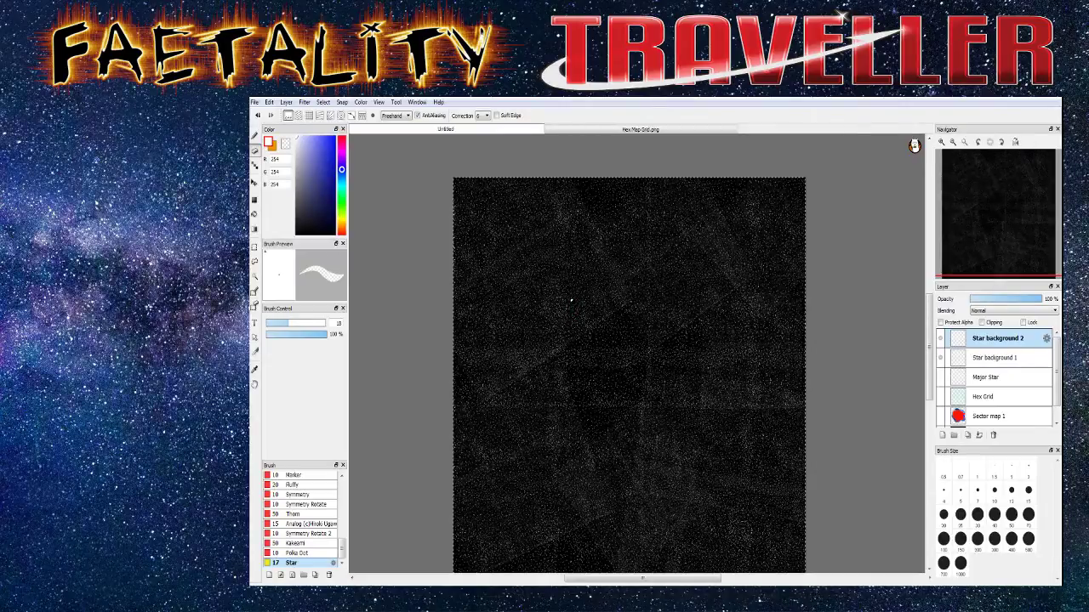
# Make the Hex Grid, Major Star and Sector map 1 layers visible again
pyautogui.scroll(3, 579, 298)
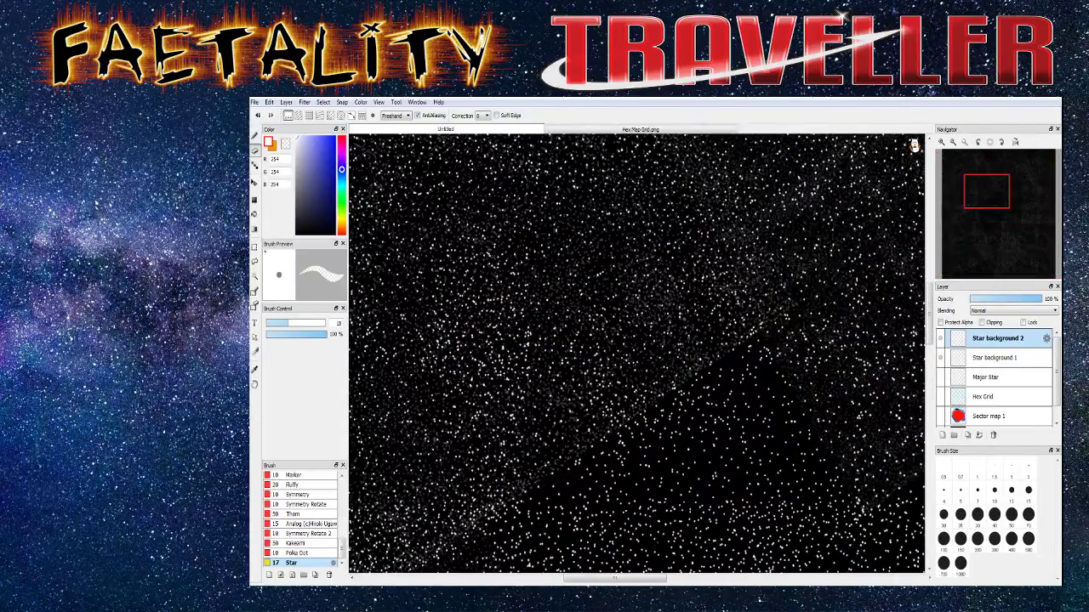
pyautogui.click(940, 397)
pyautogui.click(941, 379)
pyautogui.click(941, 417)
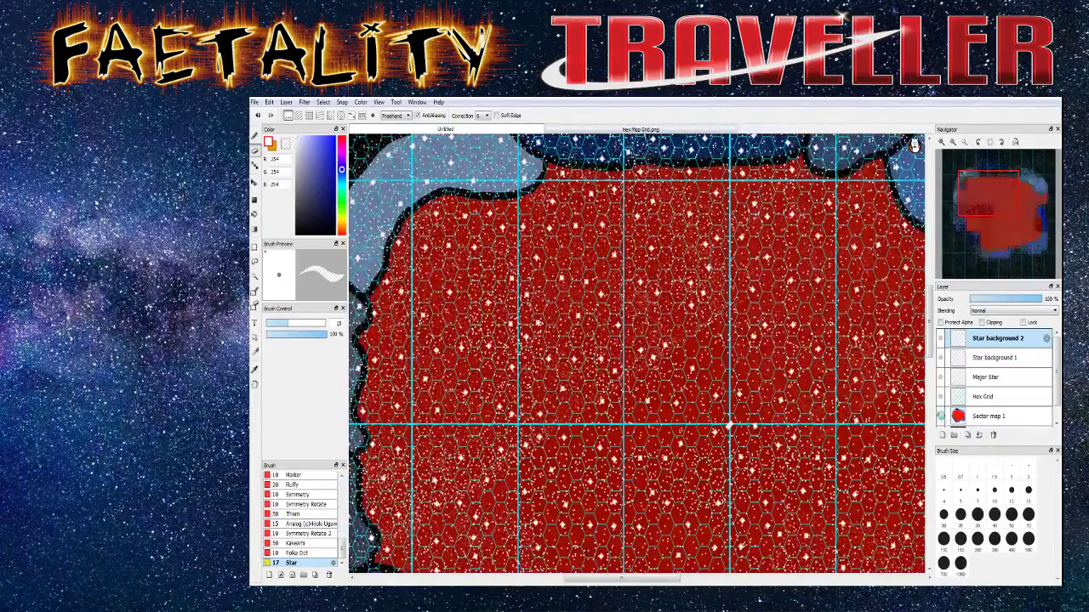
# Inspect the upper-left part of the combined map and switch to the Snipping Tool capture of the coloured sector regions
pyautogui.scroll(-2, 683, 432)
pyautogui.moveTo(602, 578); pyautogui.dragTo(634, 578)
pyautogui.scroll(3, 572, 280)
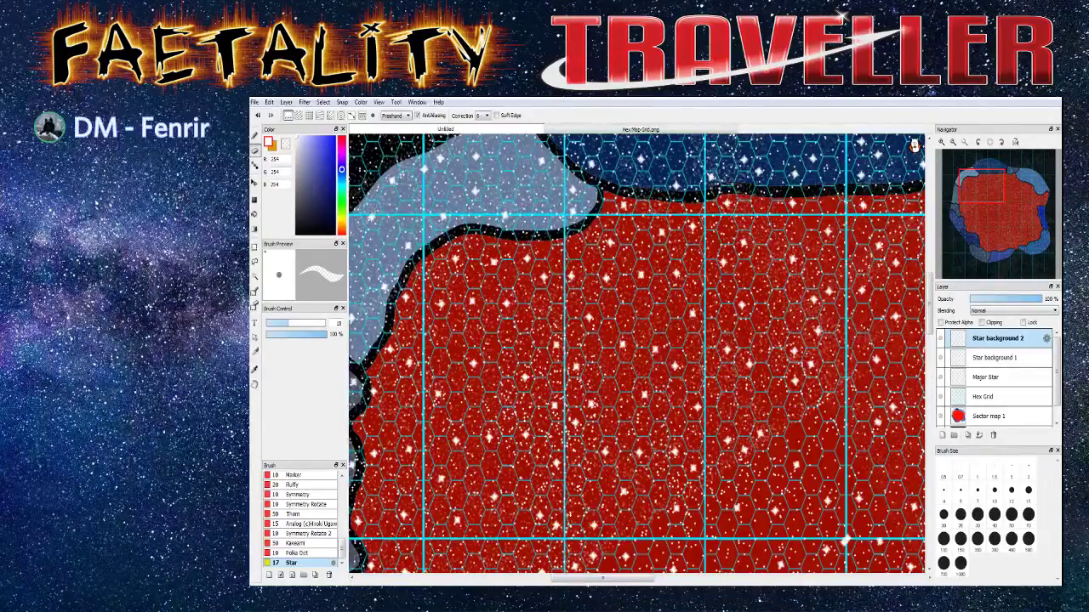
pyautogui.hotkey('alt', 'Tab')
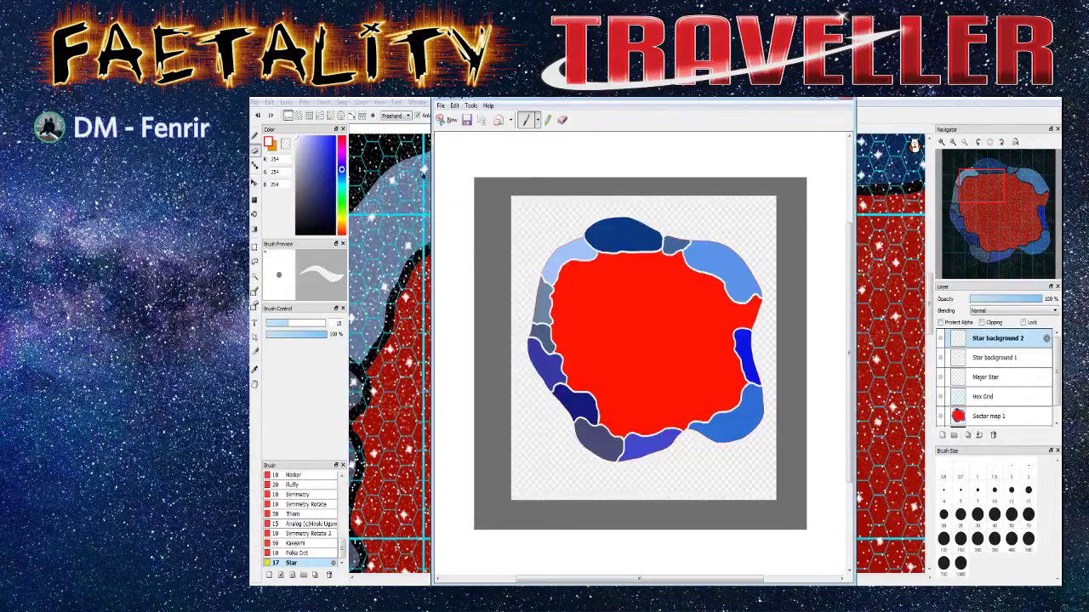
# Switch from the Snipping Tool capture back to FireAlpaca and hide the Hex Grid, Major Star, Star background 1 and Star background 2 layers
pyautogui.hotkey('alt', 'Tab')
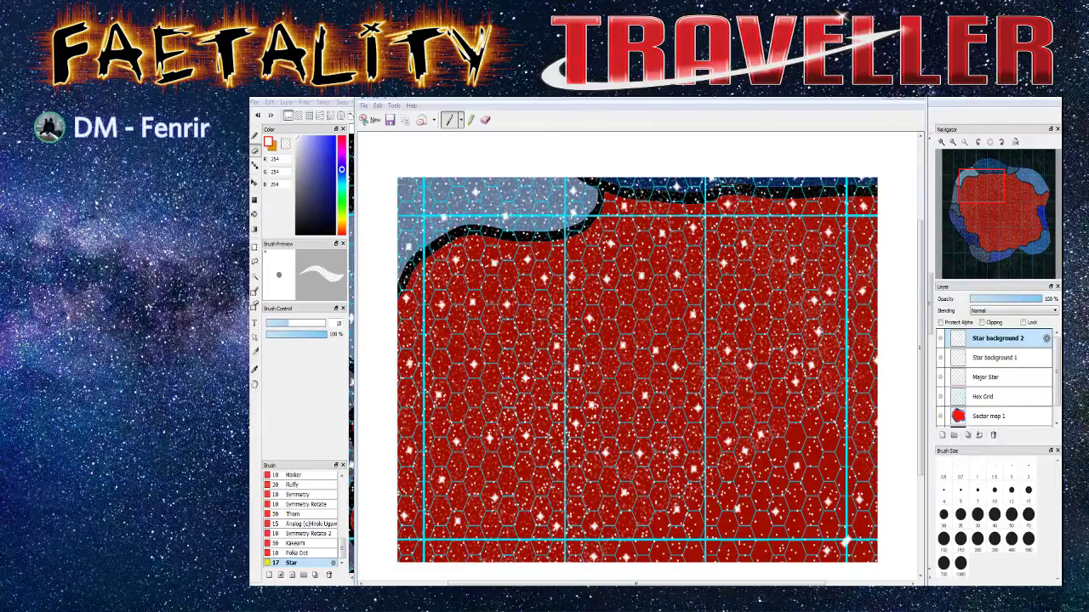
pyautogui.click(949, 103)
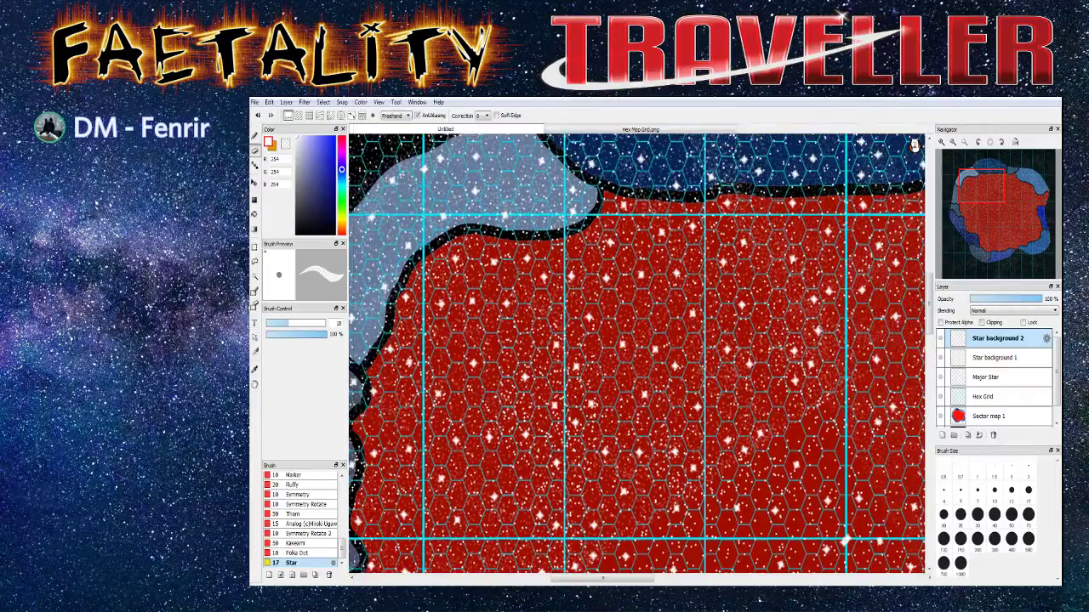
pyautogui.click(940, 397)
pyautogui.click(939, 377)
pyautogui.click(940, 357)
pyautogui.click(941, 339)
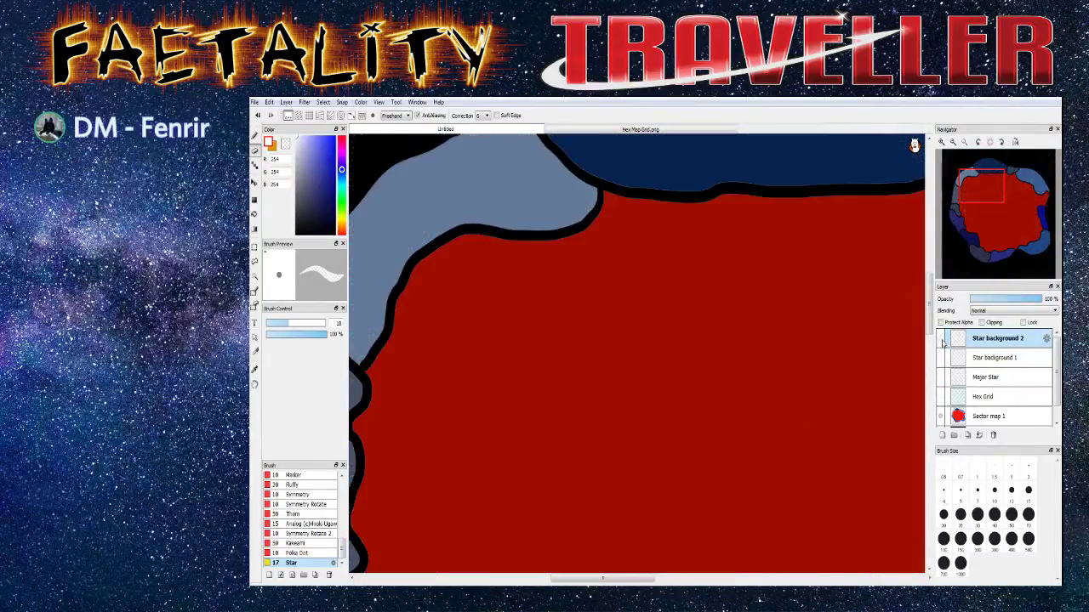
pyautogui.scroll(-2, 943, 343)
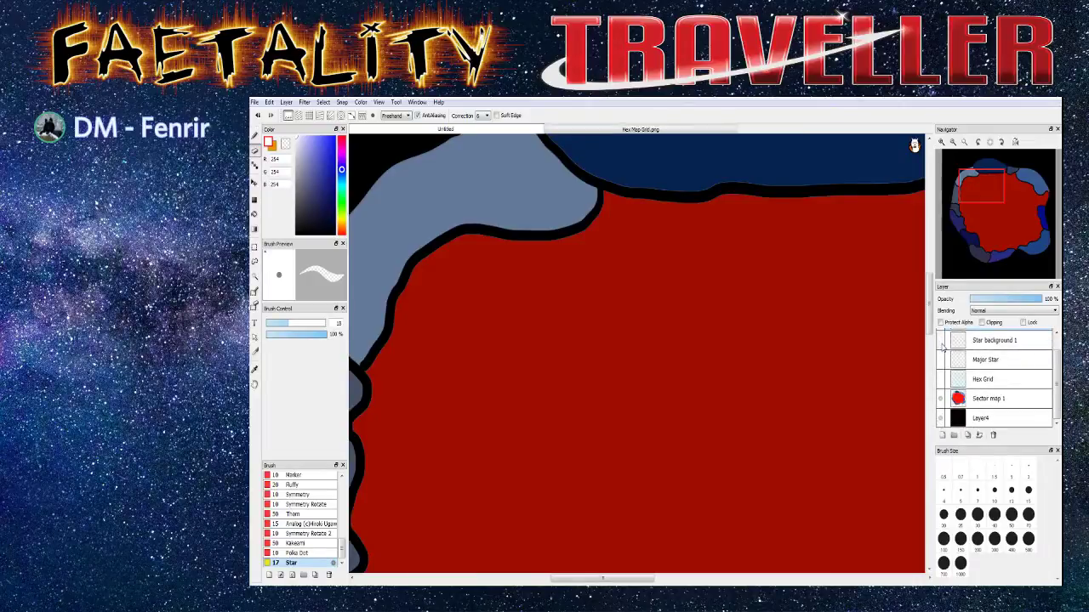
pyautogui.scroll(-4, 719, 338)
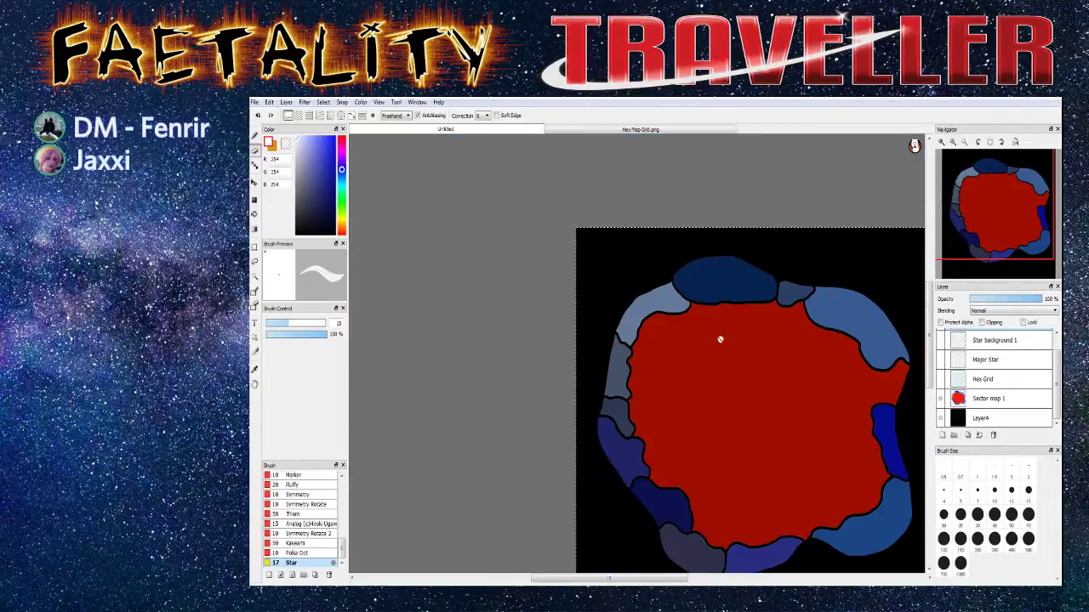
pyautogui.moveTo(608, 578); pyautogui.dragTo(644, 579)
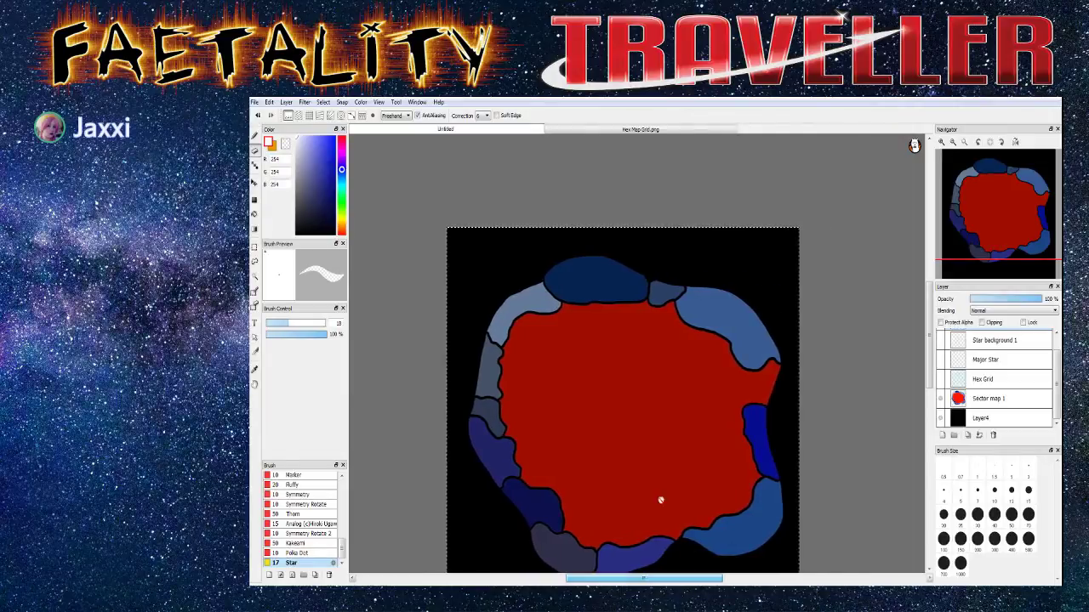
# Hide the Sector map 1 layer and make the Hex Grid, Major Star, Star background 1 and Star background 2 layers visible
pyautogui.click(941, 399)
pyautogui.click(940, 379)
pyautogui.click(940, 361)
pyautogui.click(944, 348)
pyautogui.scroll(1, 946, 352)
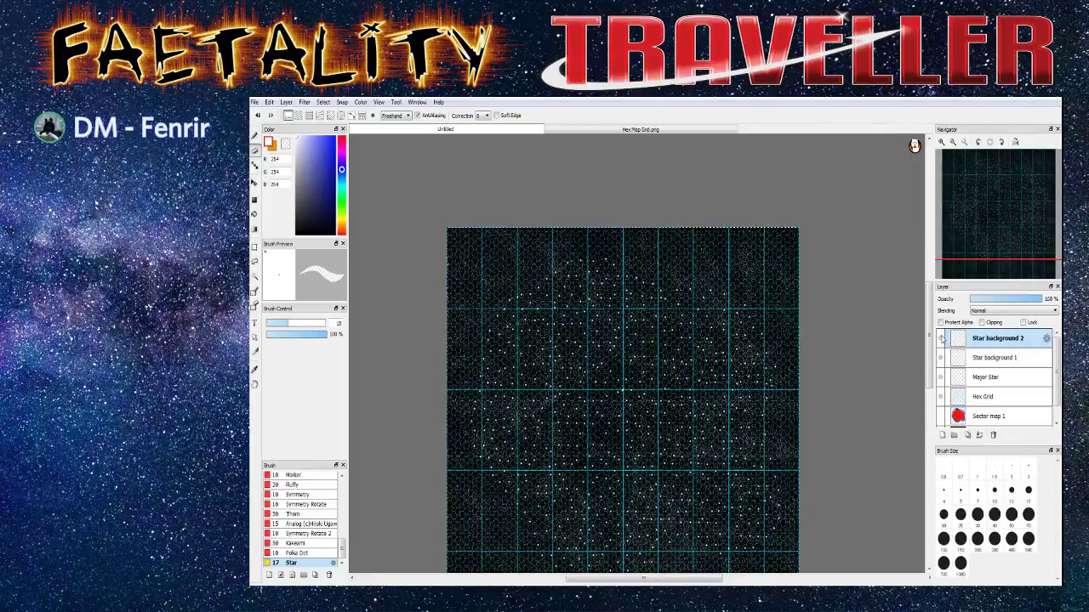
# Inspect the black star field with its hex grid up close, view its Snipping Tool capture, and return to FireAlpaca
pyautogui.scroll(1, 612, 315)
pyautogui.scroll(2, 613, 340)
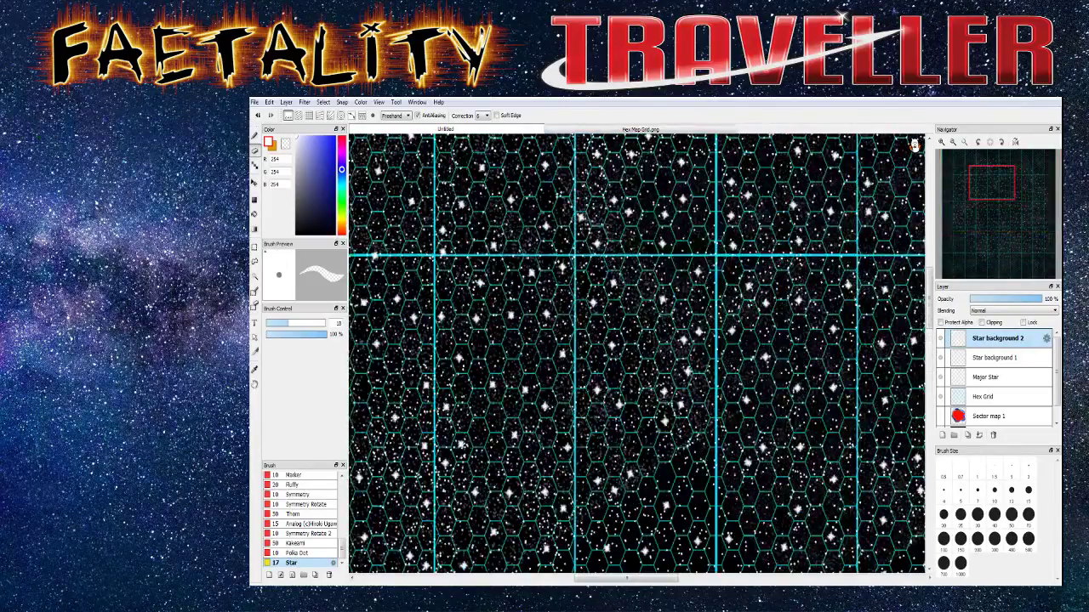
pyautogui.moveTo(930, 302); pyautogui.dragTo(930, 308)
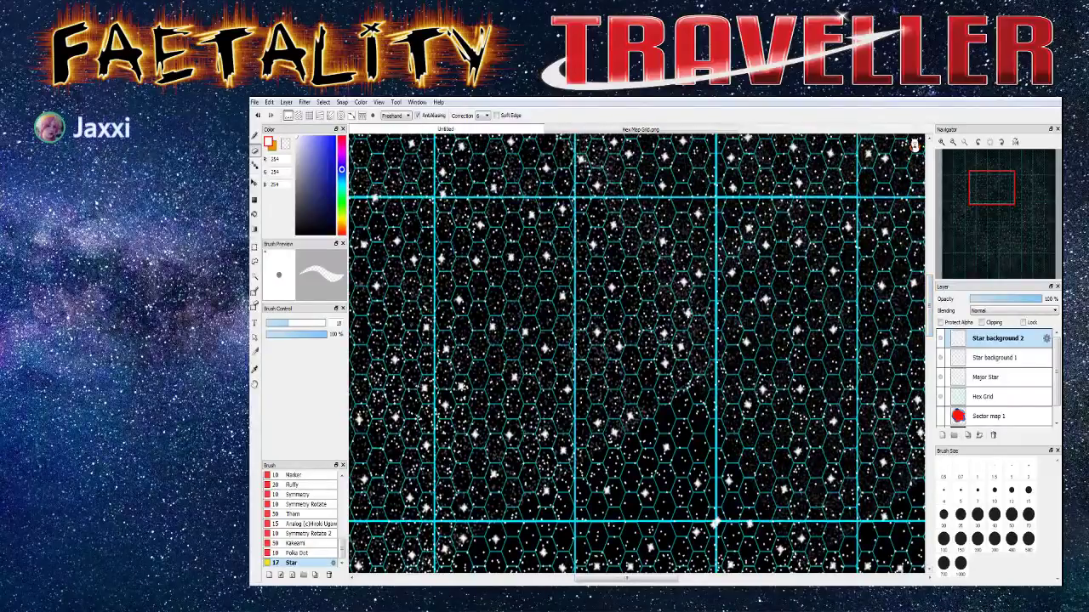
pyautogui.hotkey('alt', 'Tab')
pyautogui.hotkey('alt', 'Tab')
pyautogui.hotkey('alt', 'Tab')
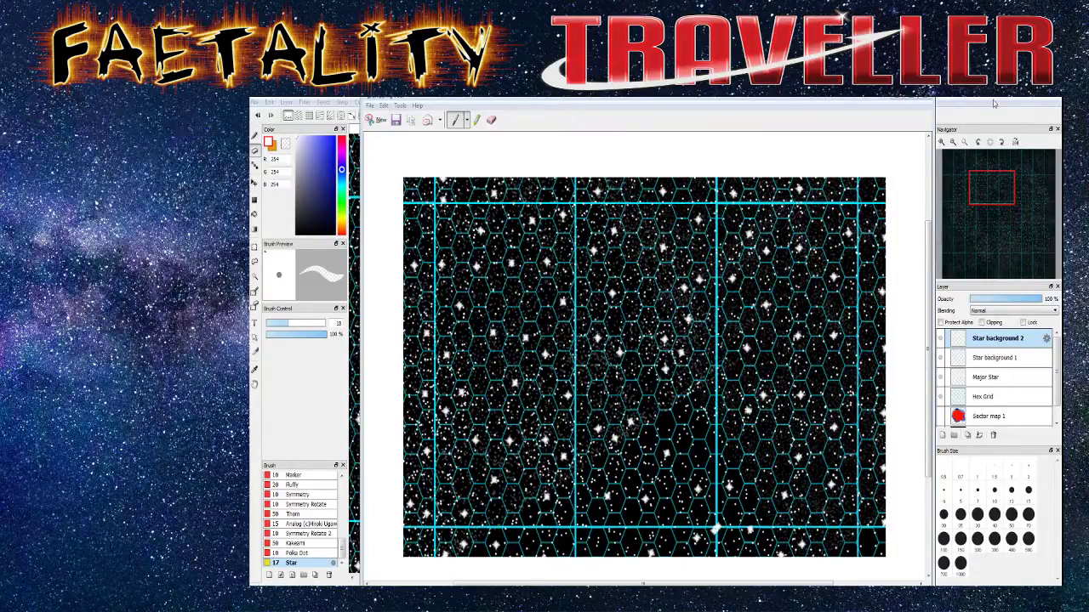
pyautogui.click(940, 255)
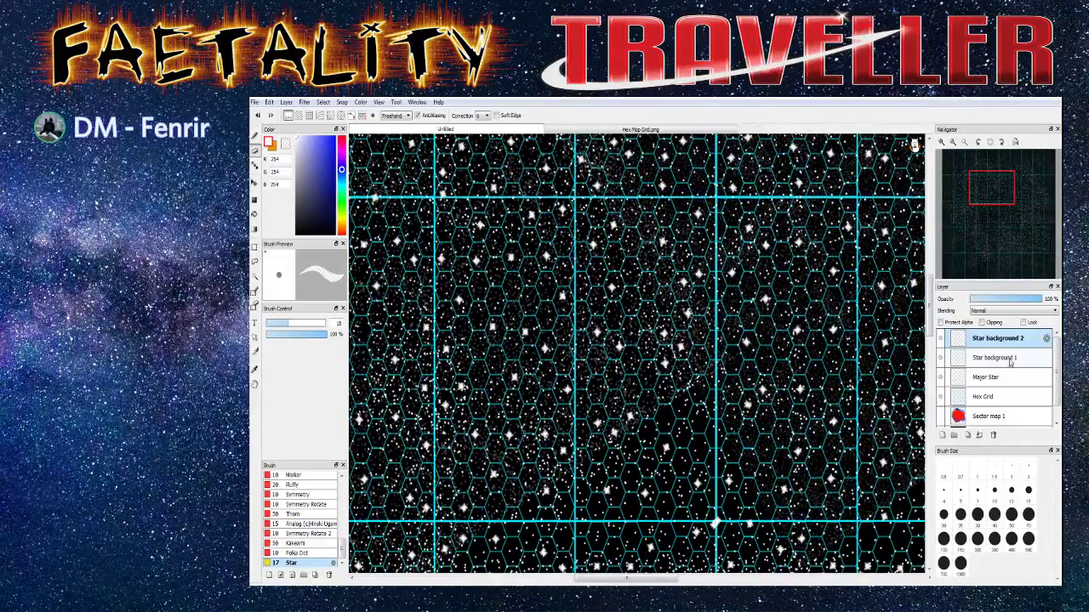
pyautogui.click(942, 435)
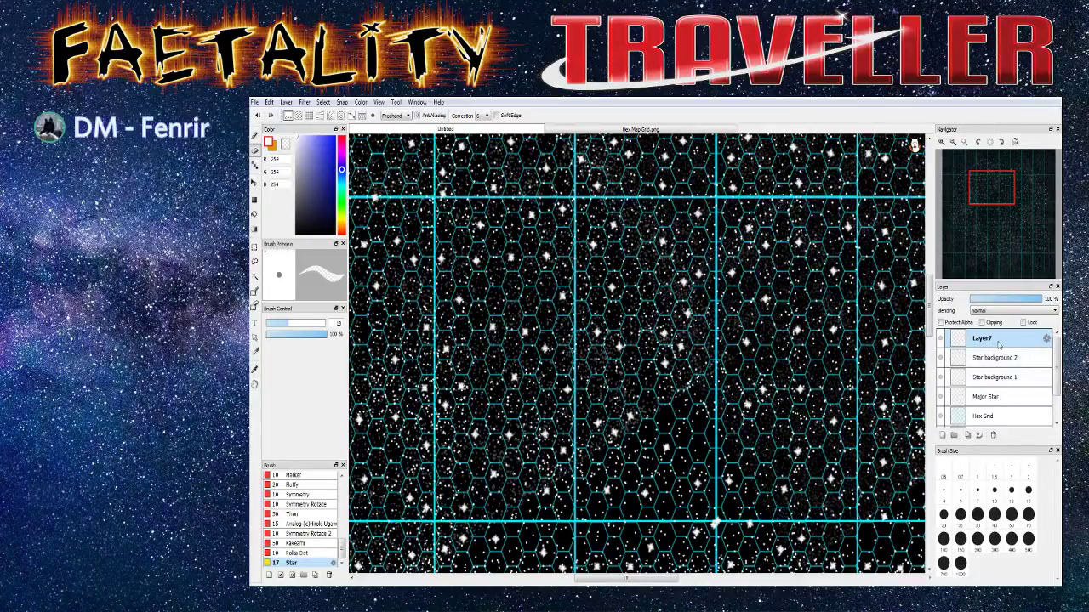
pyautogui.click(955, 435)
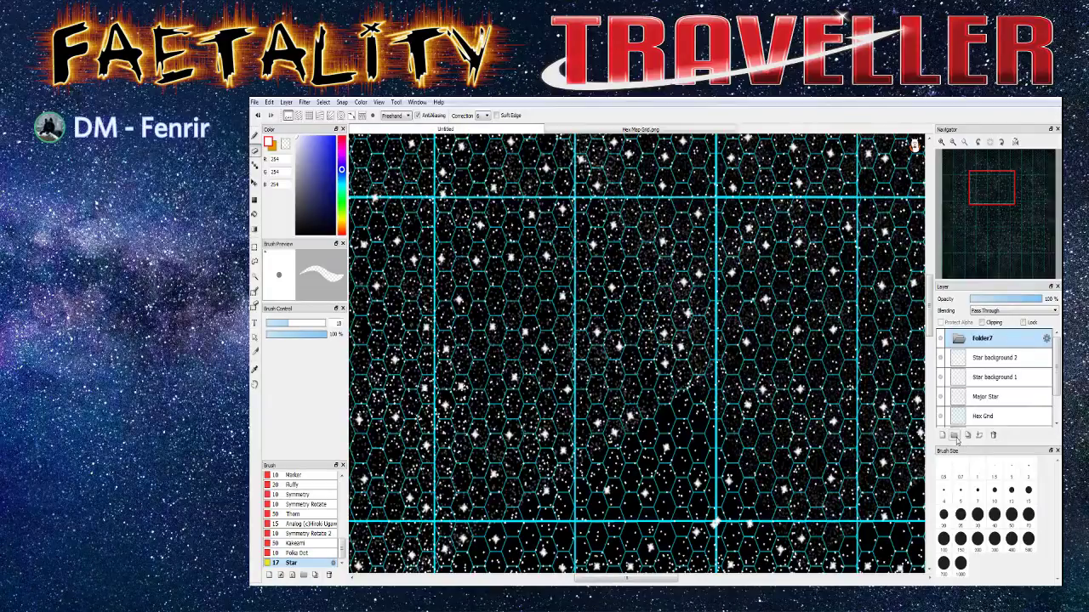
pyautogui.hotkey('ctrl', 'a')
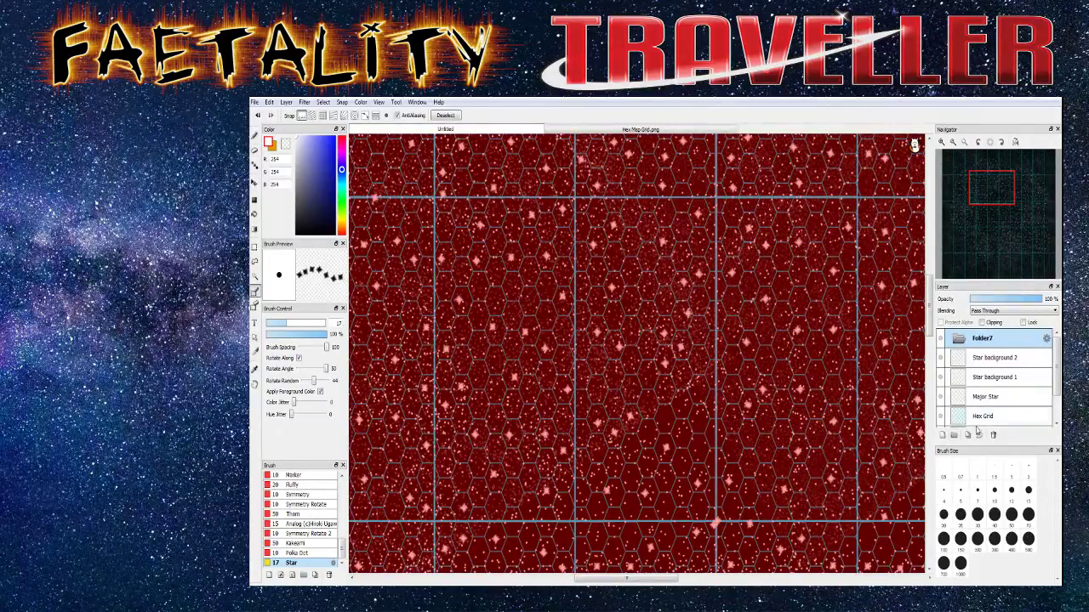
pyautogui.doubleClick(979, 340)
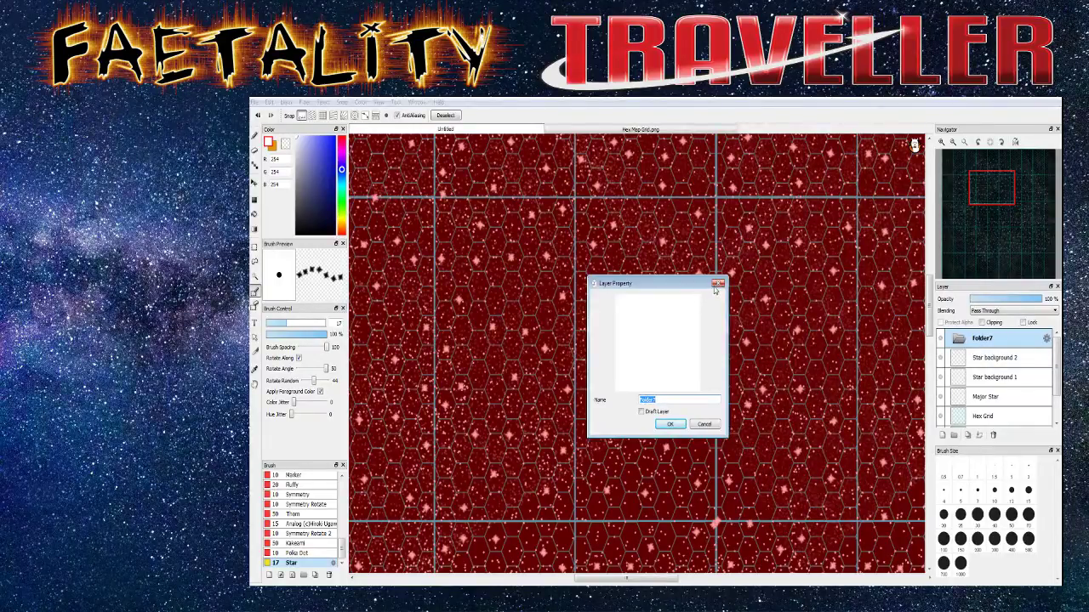
pyautogui.press('Escape')
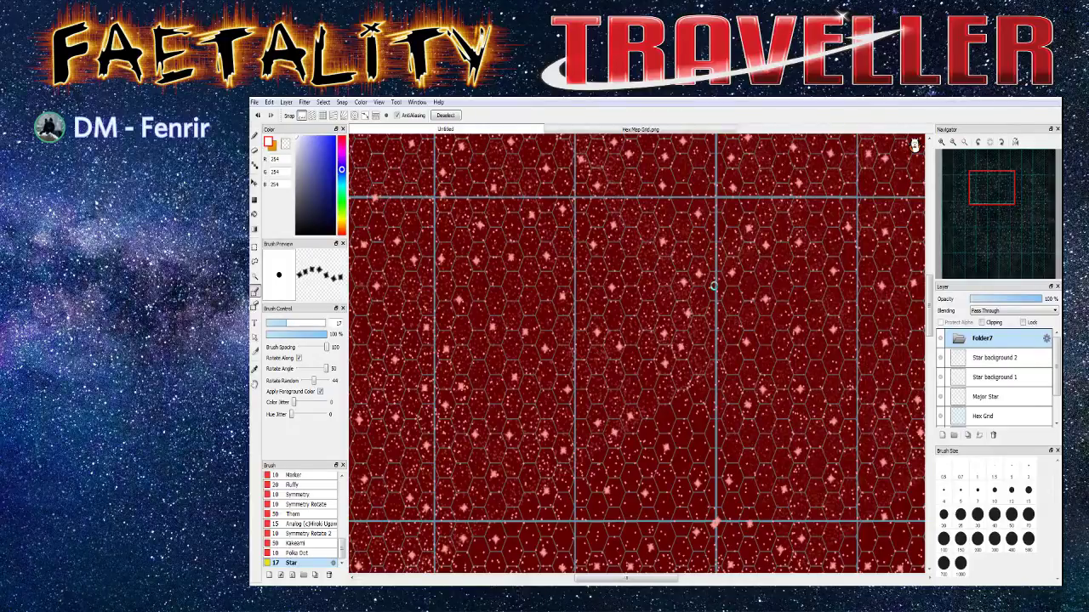
pyautogui.press('Delete')
# Examine the distribution of stars across the gridded map, both close up and over the wider canvas
pyautogui.hotkey('ctrl', '-')
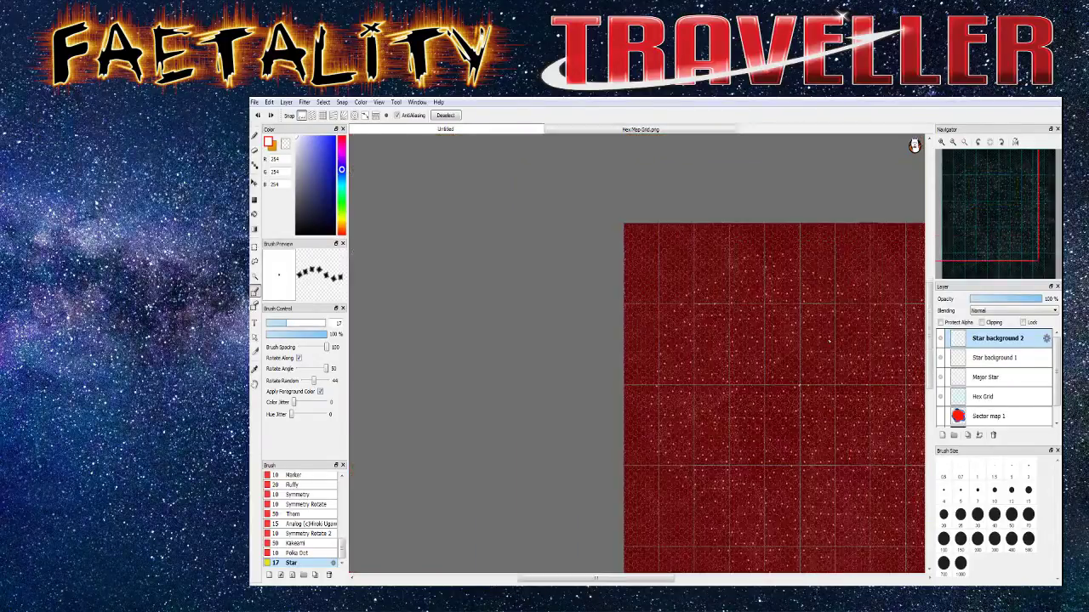
pyautogui.scroll(2, 828, 341)
pyautogui.scroll(1, 828, 339)
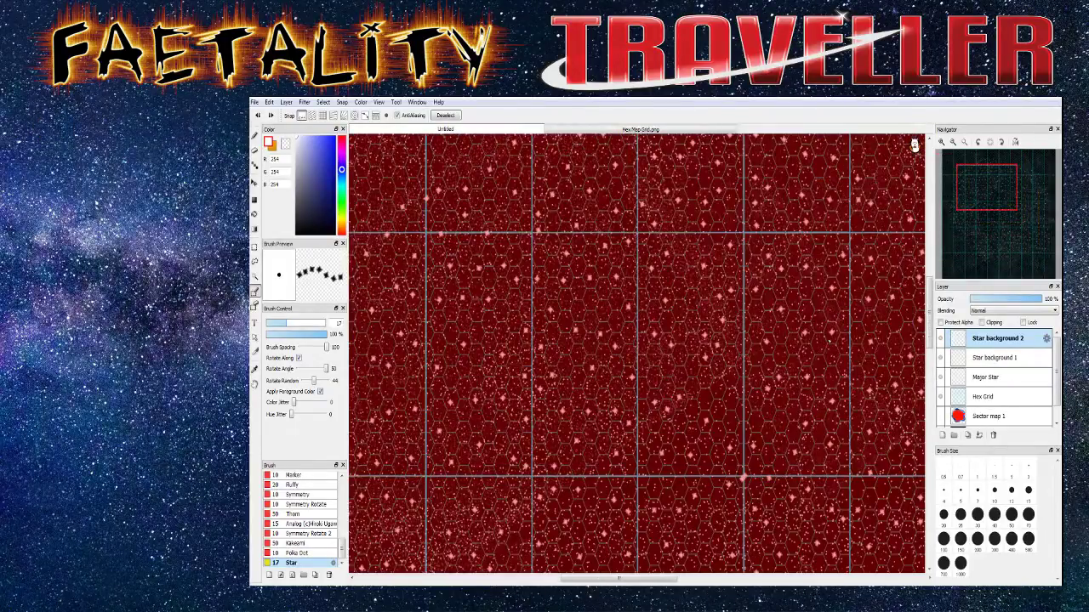
pyautogui.scroll(-3, 651, 377)
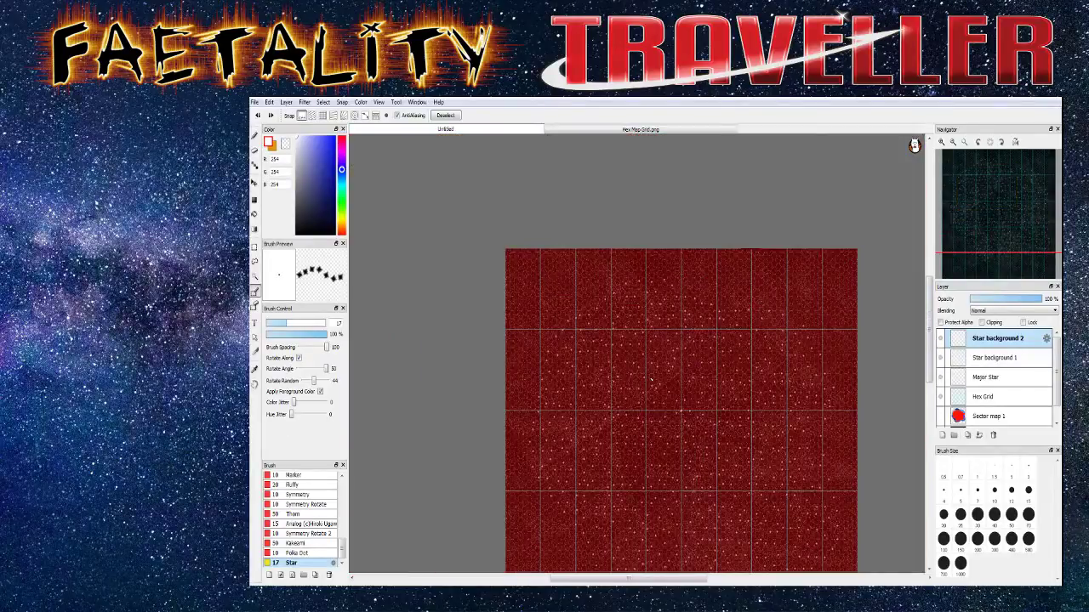
pyautogui.scroll(-2, 651, 380)
pyautogui.scroll(2, 652, 380)
pyautogui.scroll(-2, 652, 381)
pyautogui.scroll(1, 651, 380)
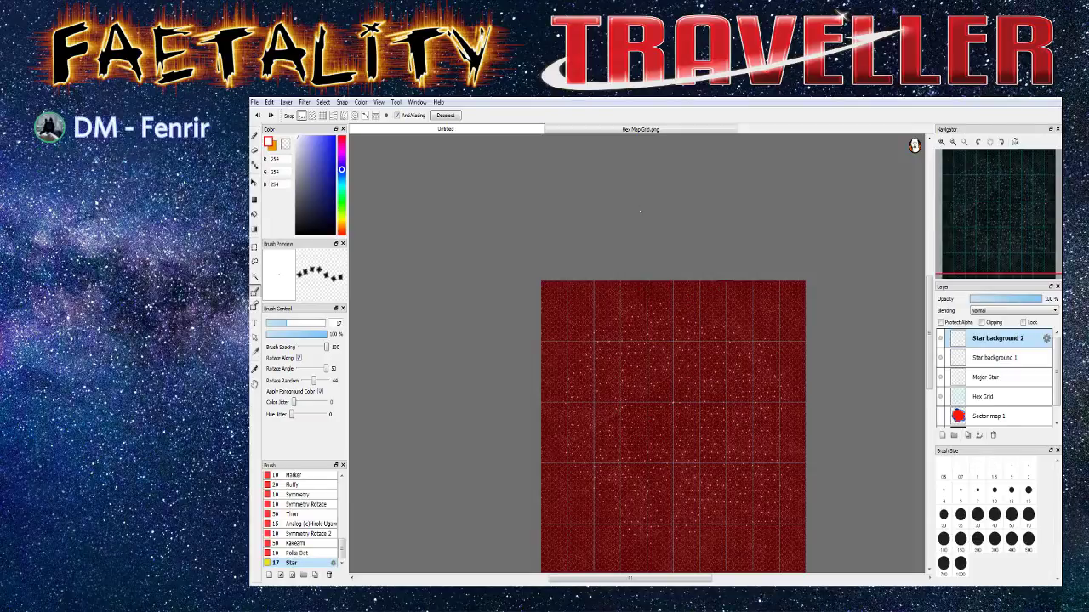
pyautogui.scroll(1, 652, 380)
pyautogui.scroll(-1, 652, 380)
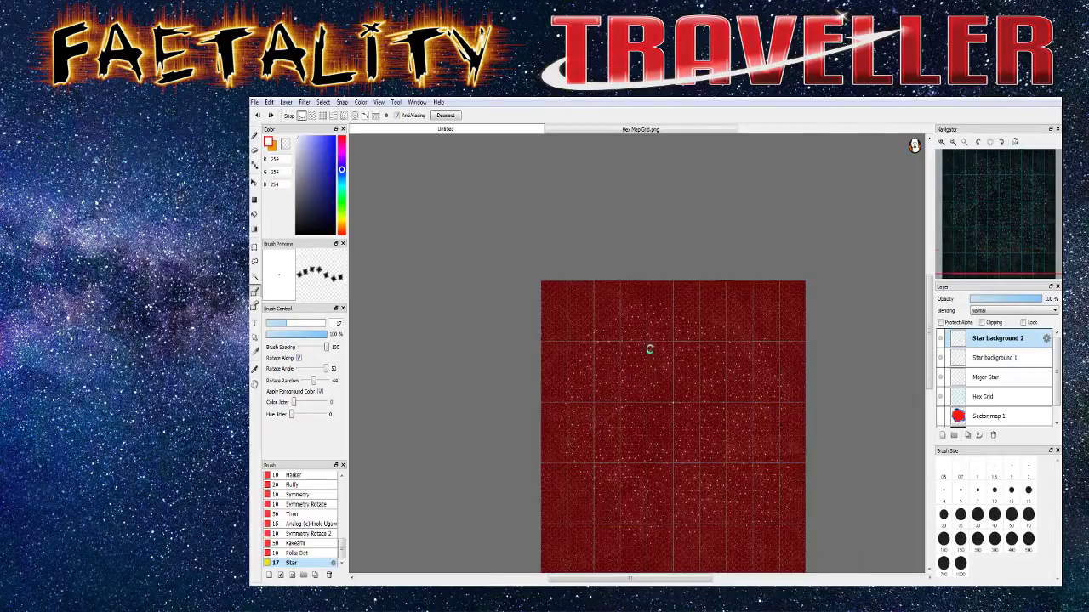
pyautogui.scroll(1, 651, 380)
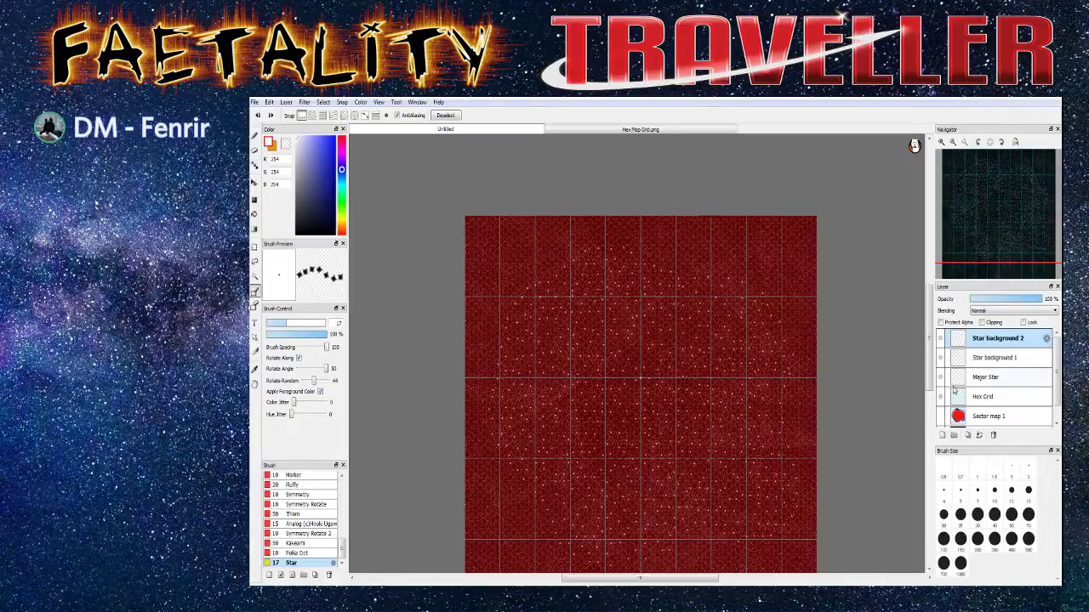
# Add a layer folder above Star background 2 and name it "Stars"
pyautogui.click(955, 436)
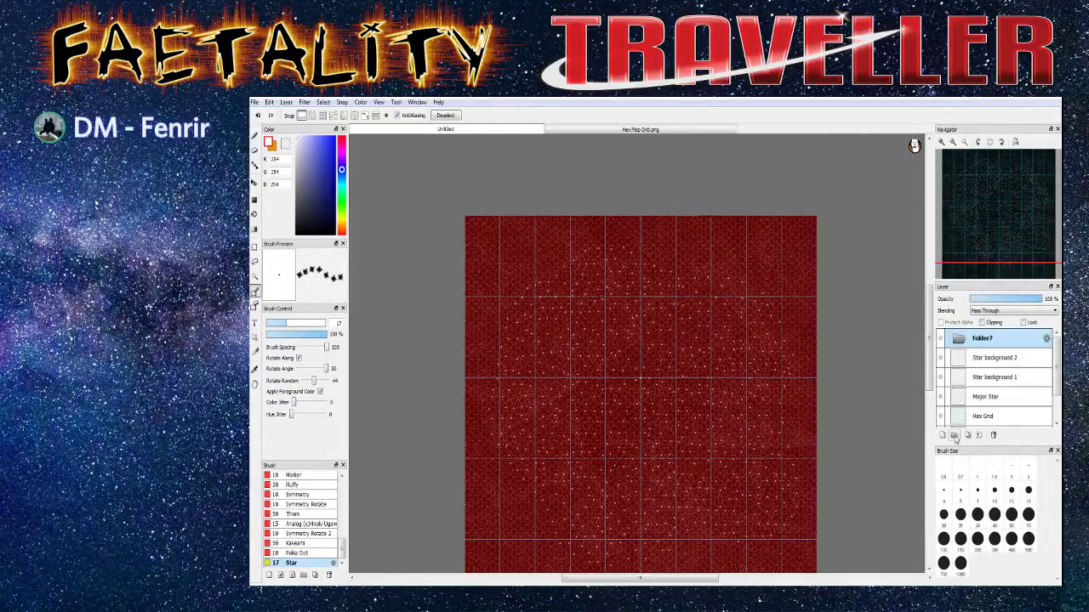
pyautogui.doubleClick(978, 340)
pyautogui.write('Star')
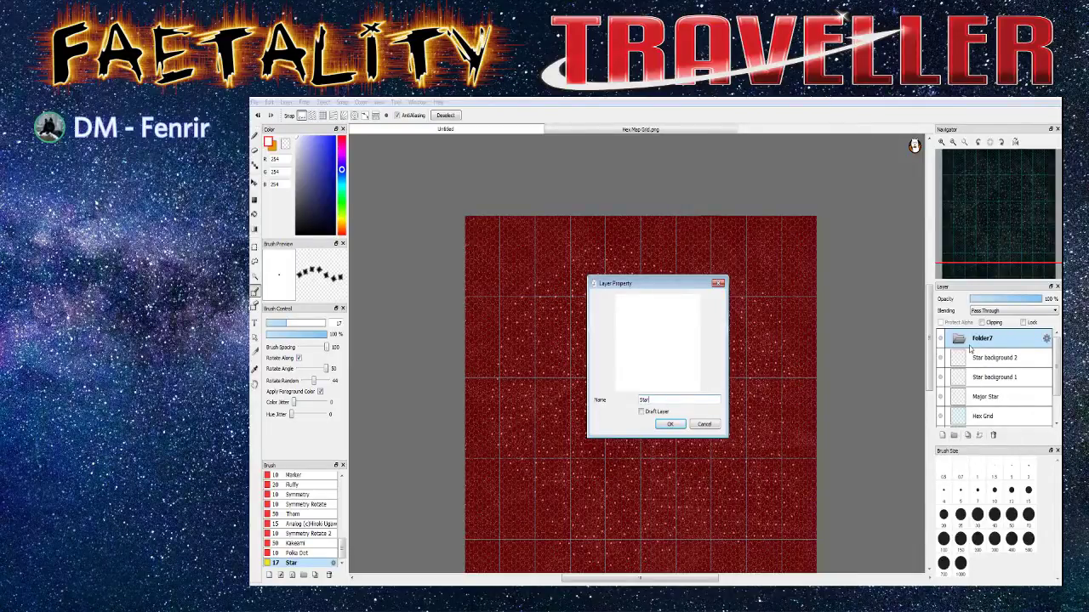
pyautogui.press('Return')
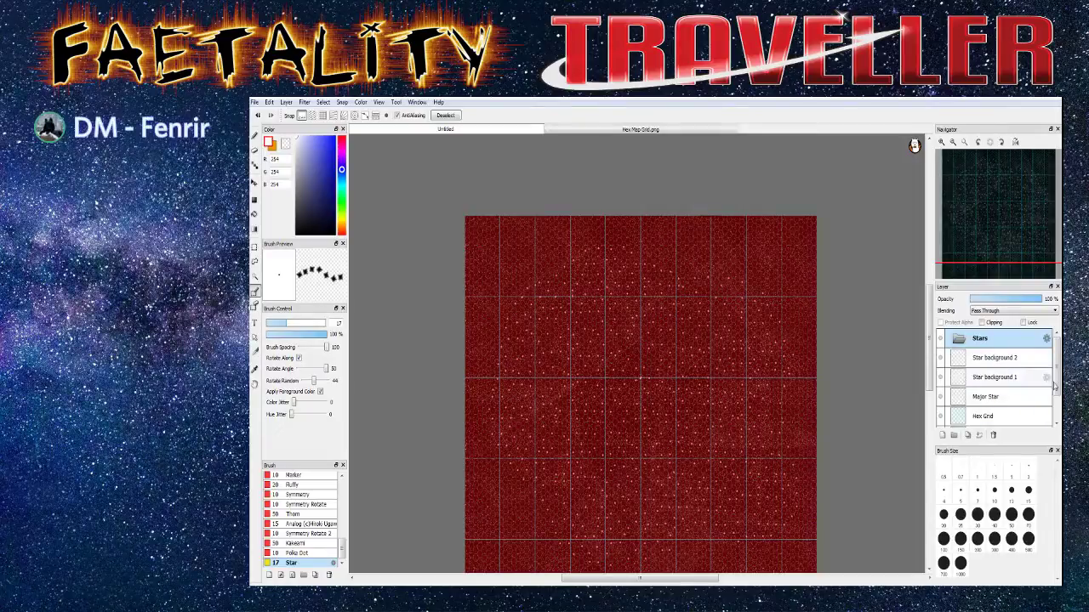
# Toggle the visibility of layers such as Sector map 1, Hex Grid and Layer4 to compare the map with and without each
pyautogui.scroll(-2, 1052, 387)
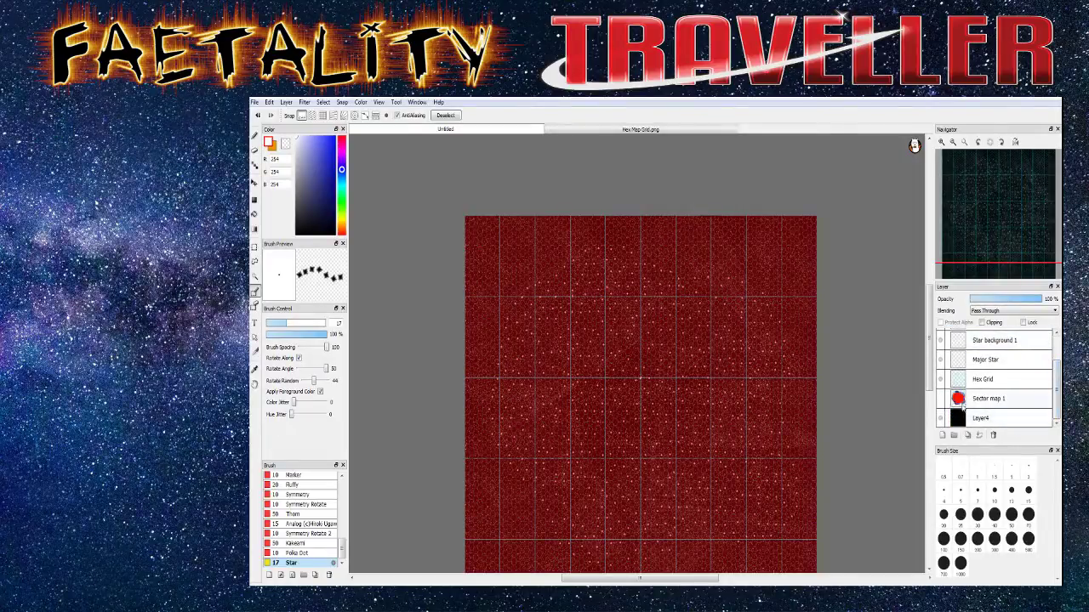
pyautogui.click(940, 399)
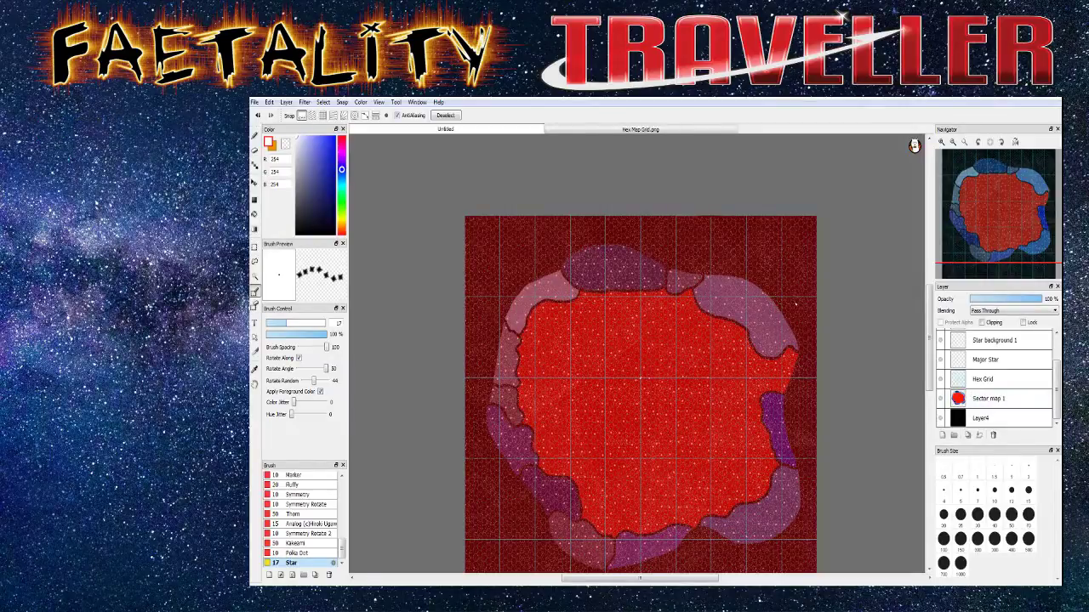
pyautogui.click(941, 399)
pyautogui.scroll(2, 940, 400)
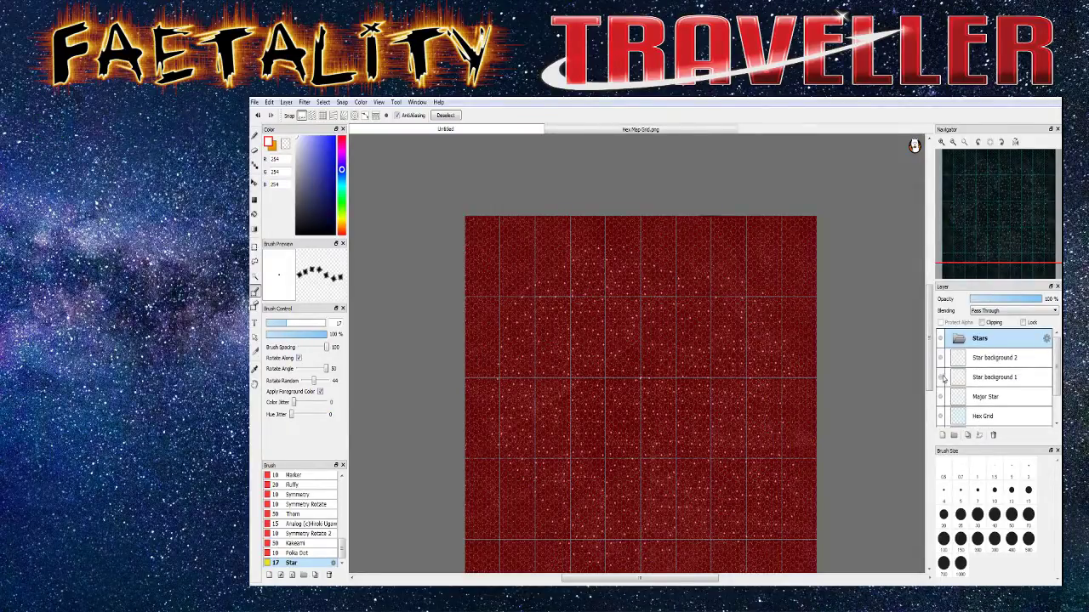
pyautogui.click(940, 401)
pyautogui.click(940, 414)
pyautogui.click(941, 414)
pyautogui.scroll(-2, 944, 417)
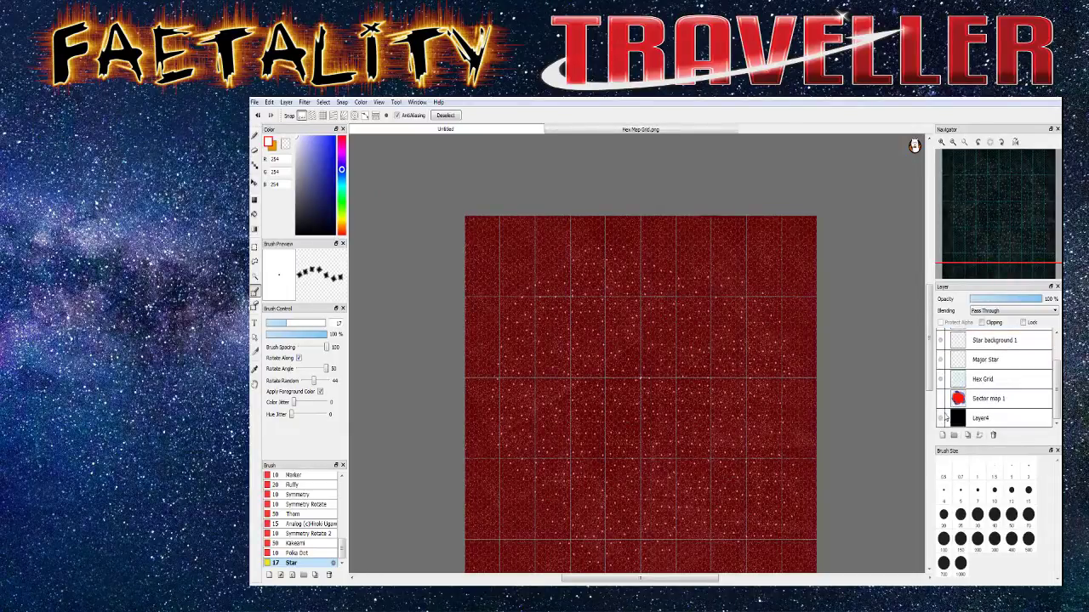
pyautogui.click(941, 398)
pyautogui.click(941, 398)
pyautogui.click(940, 417)
pyautogui.click(941, 418)
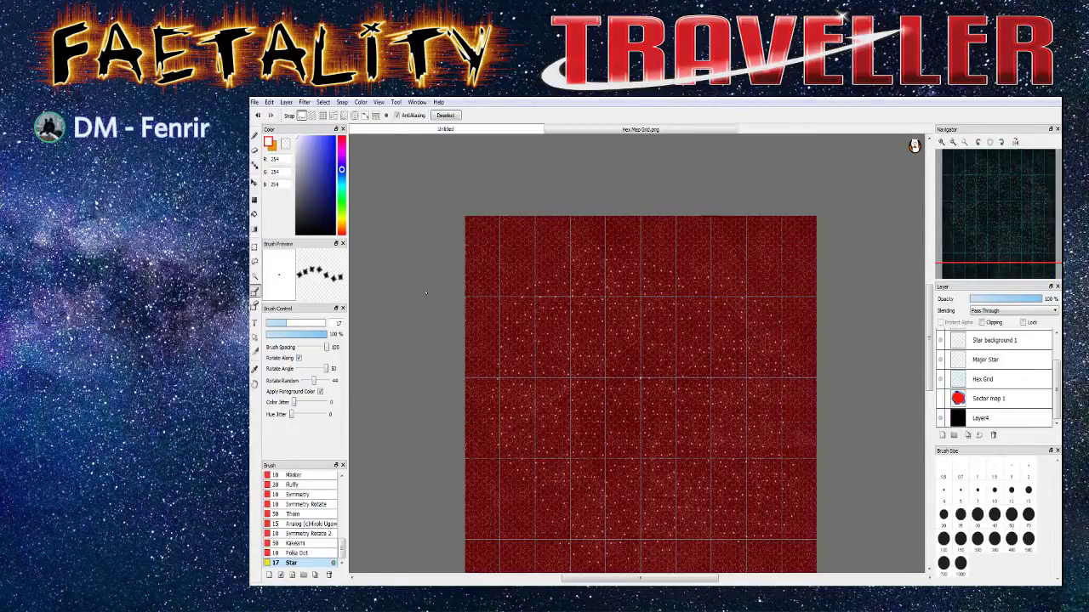
# Replace the Stars folder with a new empty layer above Star background 2, with the whole canvas fitted in view
pyautogui.scroll(-3, 895, 406)
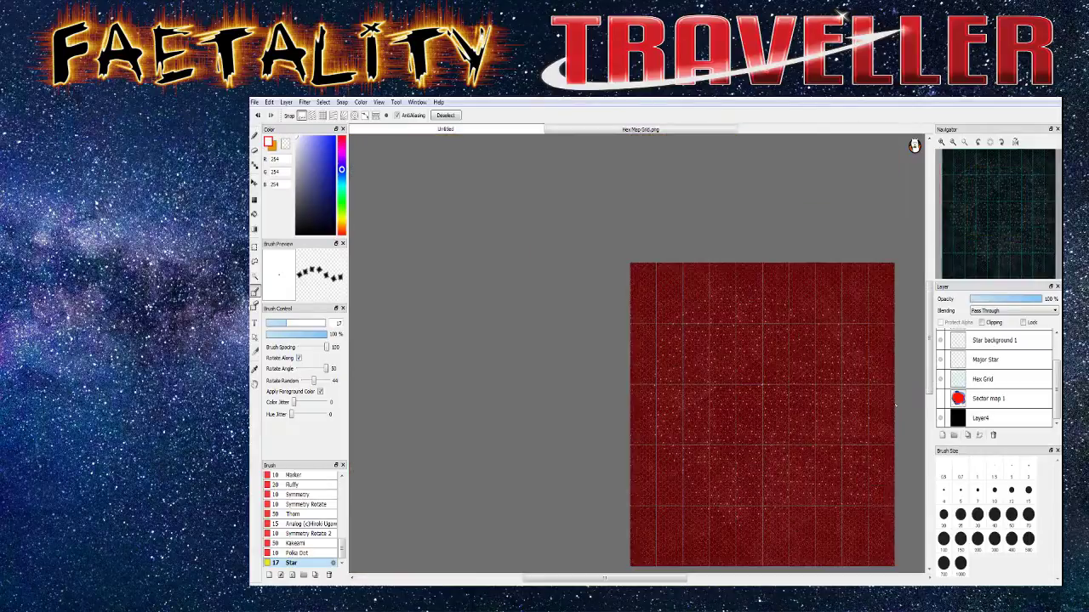
pyautogui.click(964, 143)
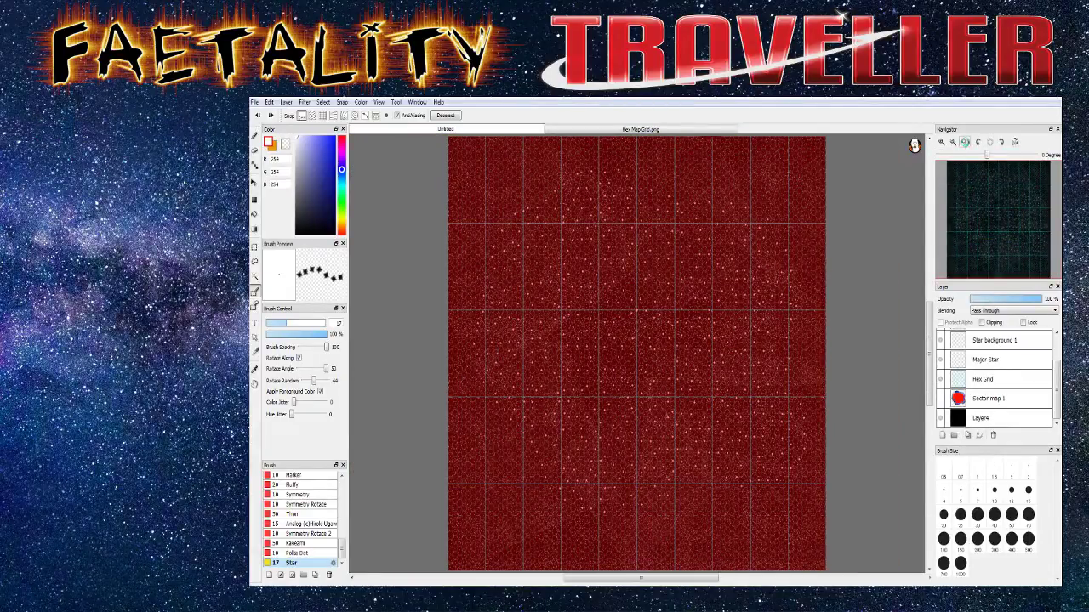
pyautogui.hotkey('ctrl', 'shift', 'n')
pyautogui.hotkey('ctrl', 'shift', 'n')
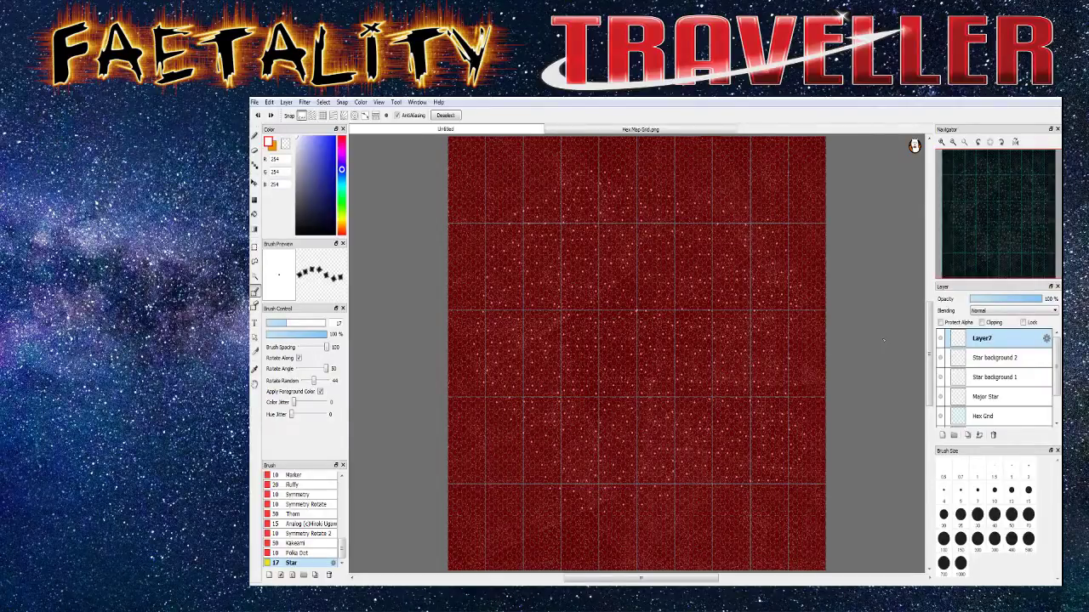
pyautogui.click(379, 102)
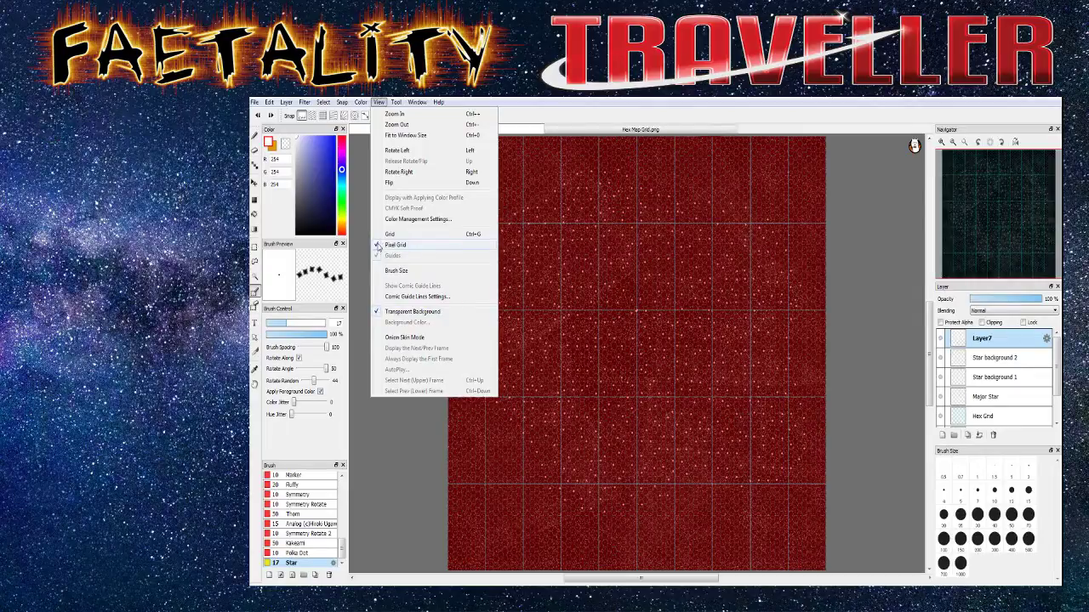
pyautogui.click(396, 102)
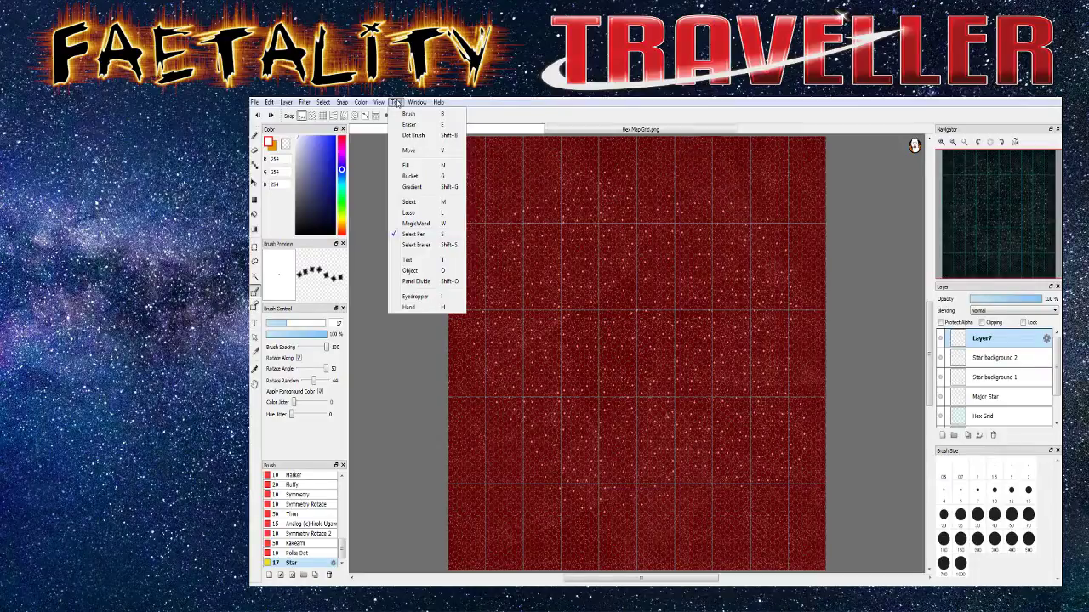
pyautogui.moveTo(416, 103)
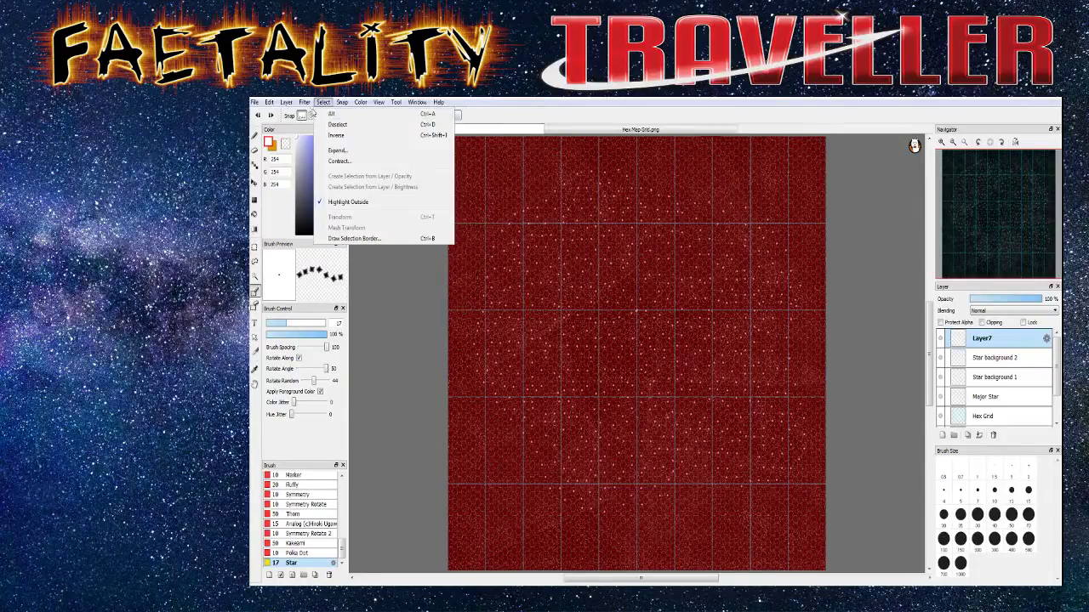
pyautogui.moveTo(302, 104)
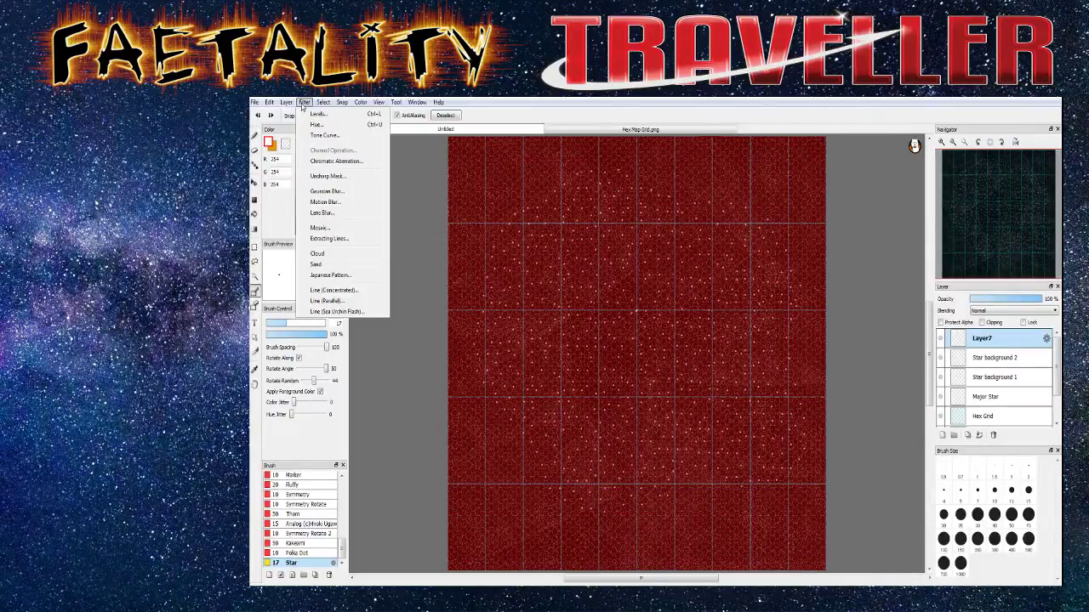
pyautogui.click(733, 257)
# Hide every layer from the top empty layer down to Layer4, including the star layers and Hex Grid
pyautogui.click(942, 337)
pyautogui.click(940, 357)
pyautogui.click(940, 376)
pyautogui.click(941, 396)
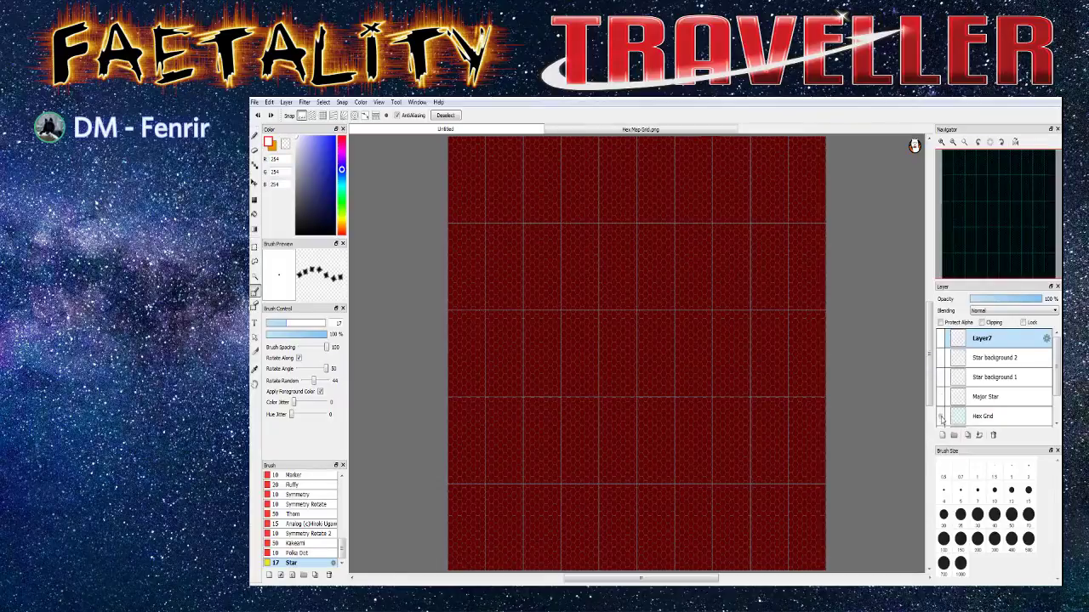
pyautogui.click(940, 416)
pyautogui.scroll(-2, 972, 387)
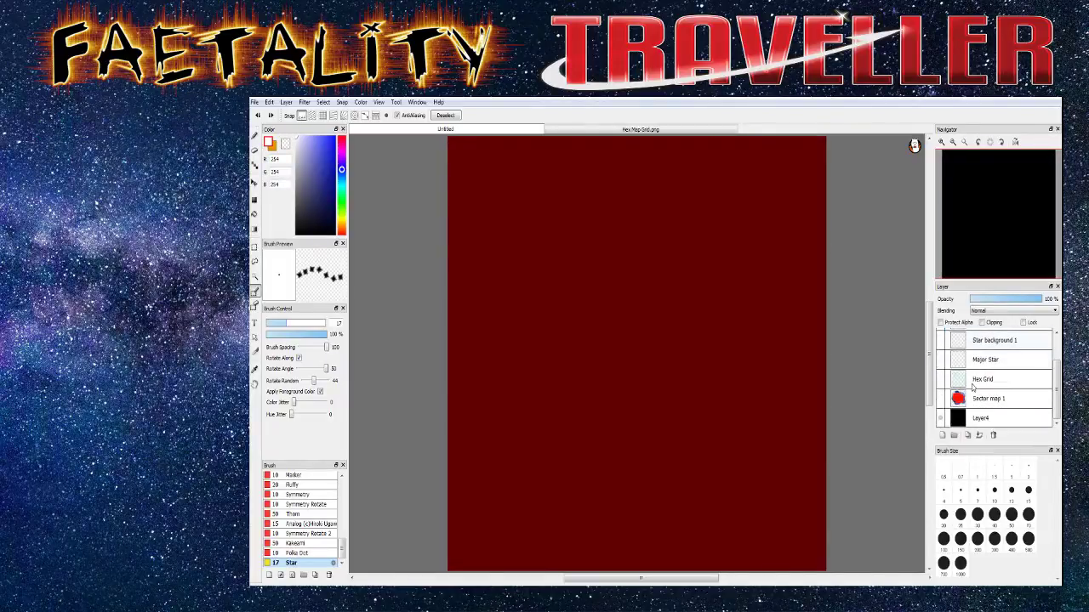
pyautogui.click(941, 418)
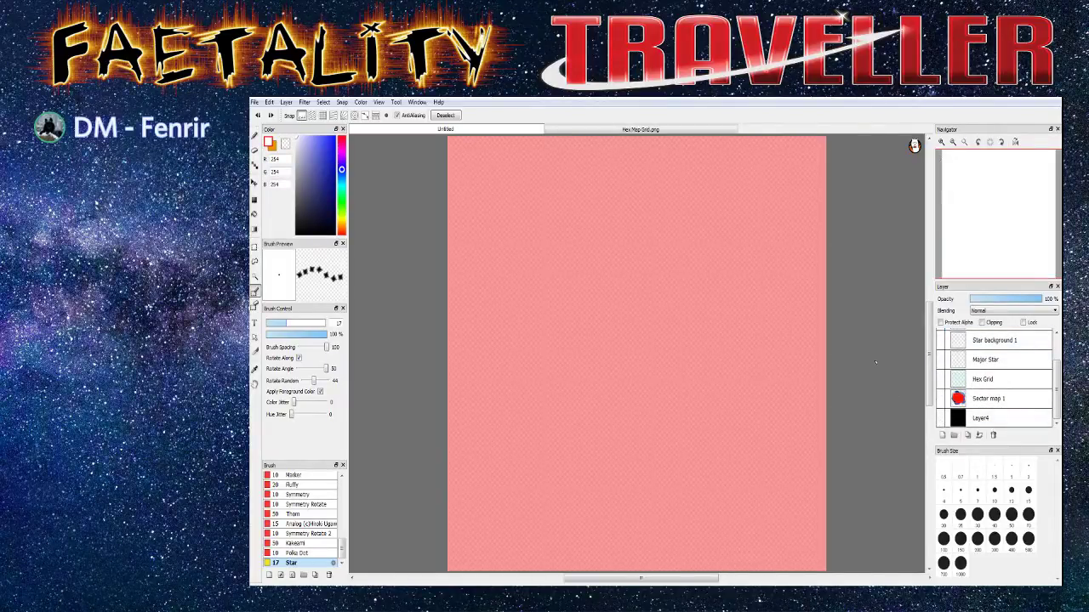
pyautogui.scroll(-5, 876, 363)
pyautogui.scroll(6, 868, 361)
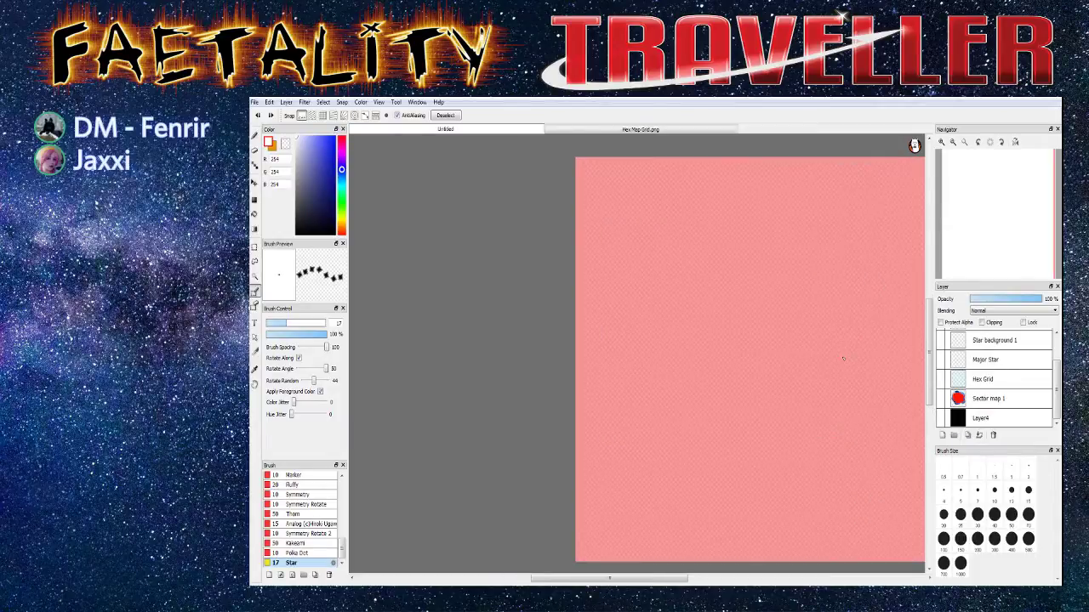
pyautogui.moveTo(669, 579); pyautogui.dragTo(699, 581)
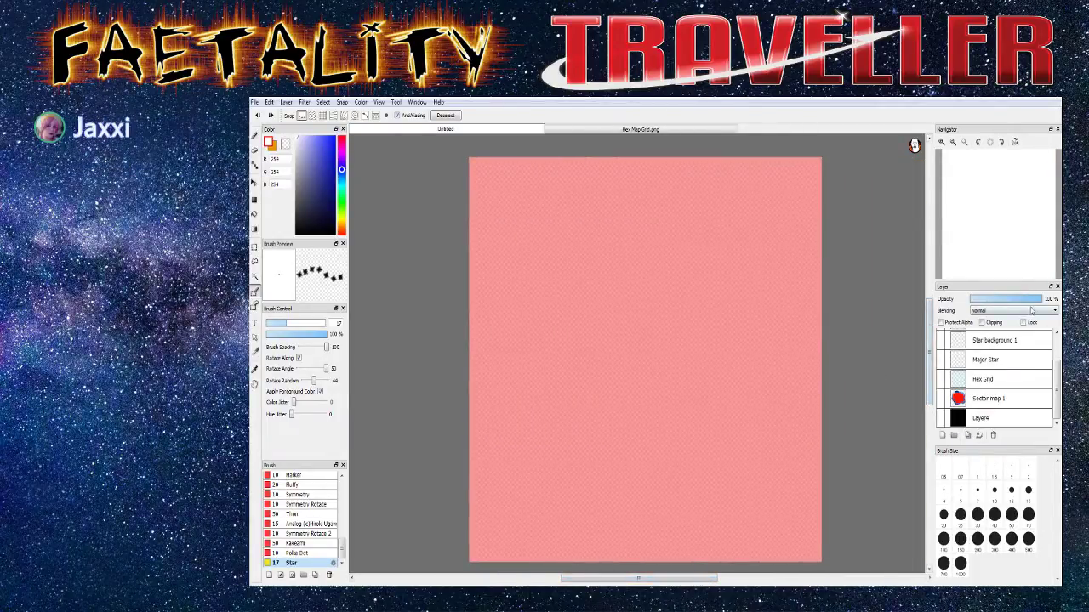
# Check each layer's settings in turn from Star background 2 down to Layer4, and toggle Layer4's visibility to compare the canvas
pyautogui.scroll(2, 1009, 396)
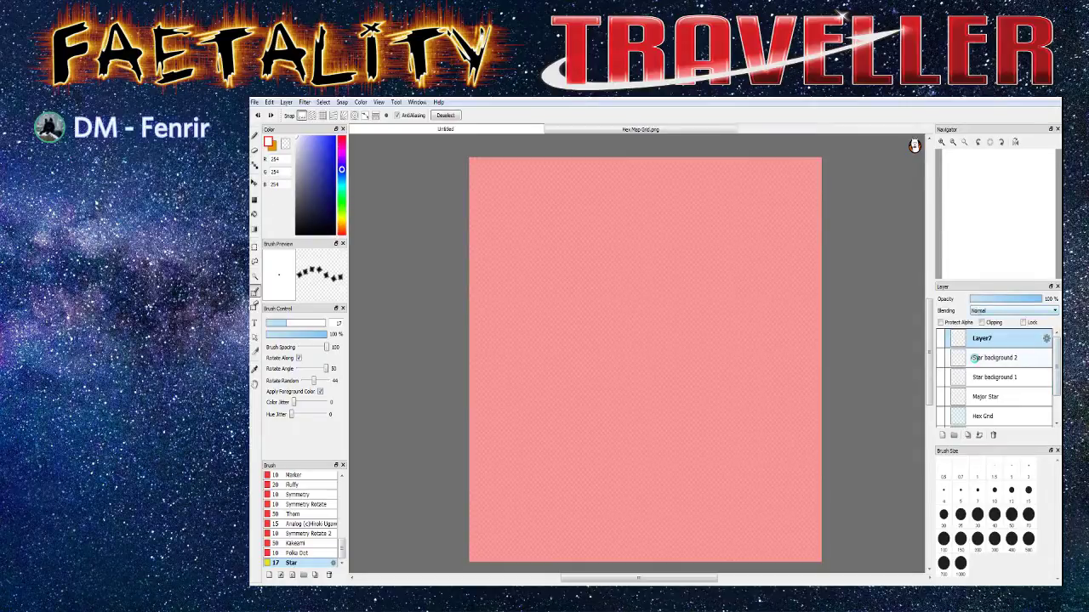
pyautogui.click(975, 361)
pyautogui.click(976, 376)
pyautogui.click(978, 395)
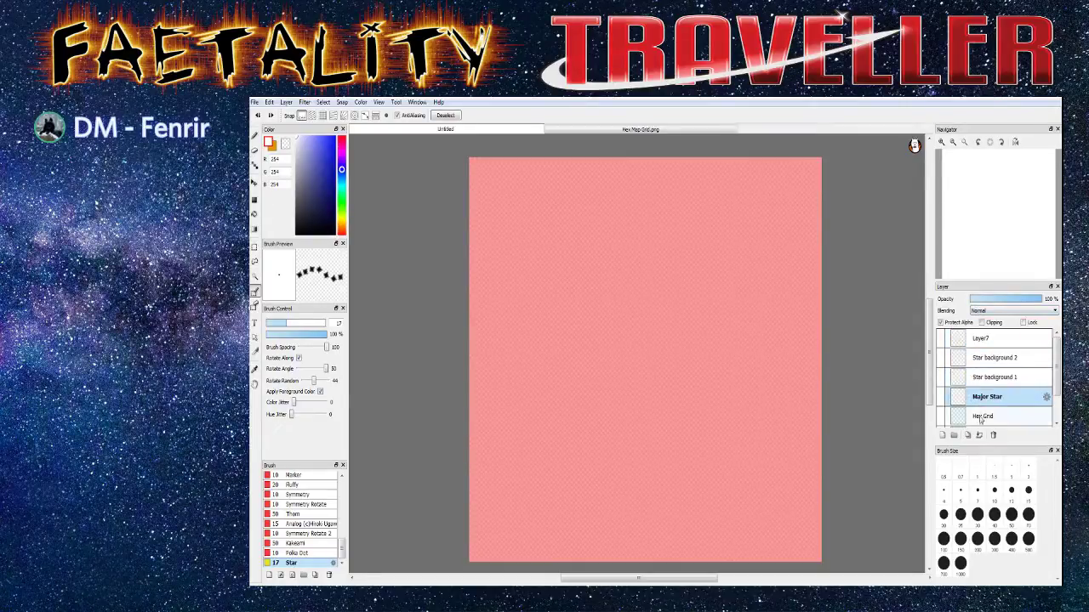
pyautogui.click(980, 417)
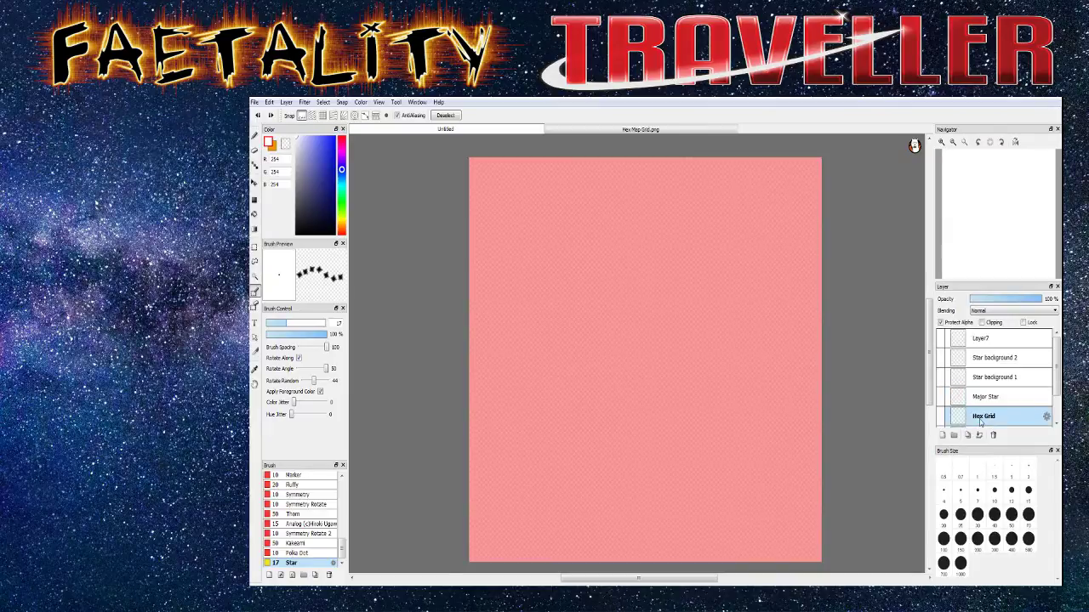
pyautogui.scroll(-1, 981, 383)
pyautogui.scroll(-1, 981, 376)
pyautogui.click(980, 398)
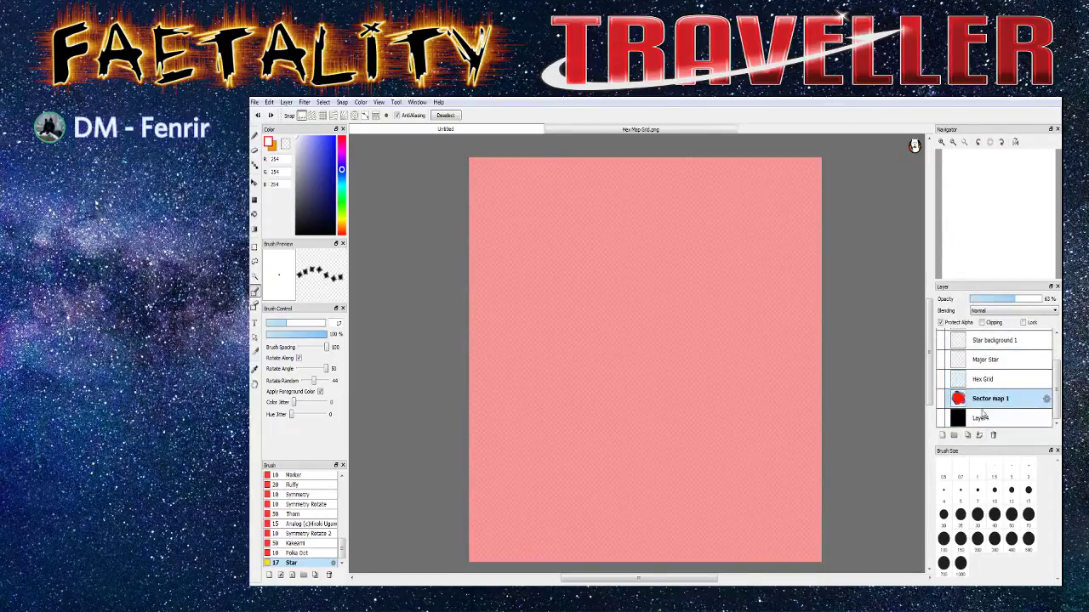
pyautogui.click(980, 417)
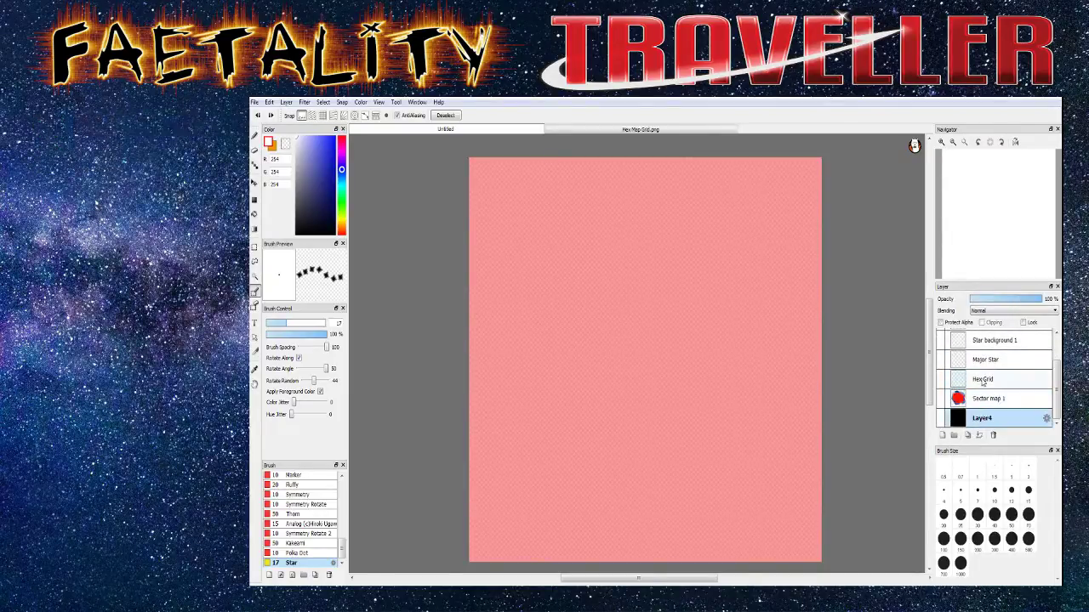
pyautogui.click(939, 418)
pyautogui.click(939, 417)
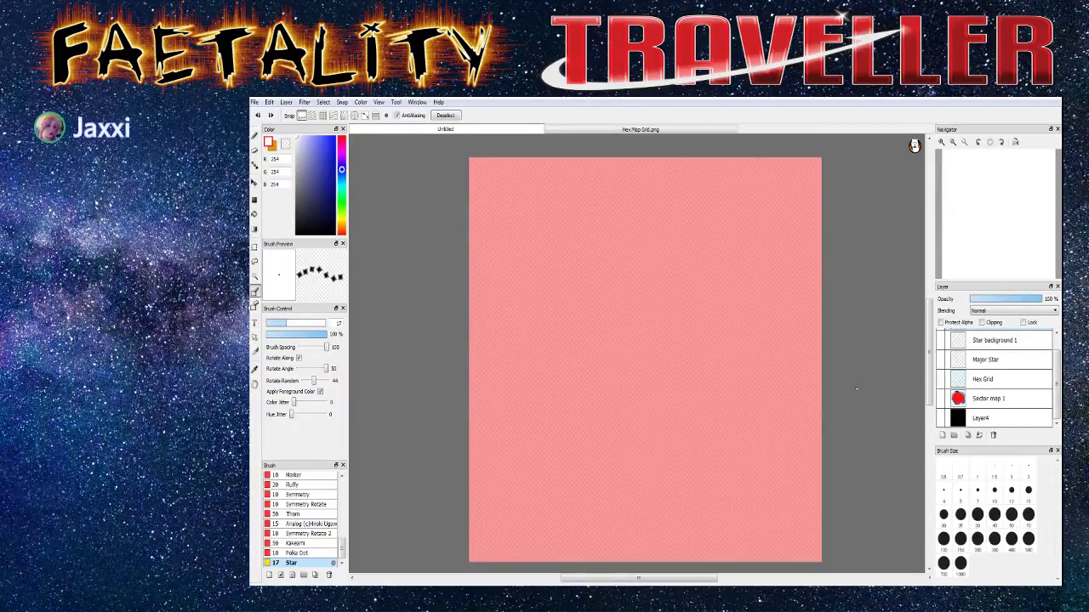
# Add empty layers until four of them sit at the top of the stack, above Star background 1
pyautogui.hotkey('ctrl', 'shift', 'n')
pyautogui.hotkey('ctrl', 'z')
pyautogui.hotkey('ctrl', 'shift', 'n')
pyautogui.hotkey('ctrl', 'shift', 'n')
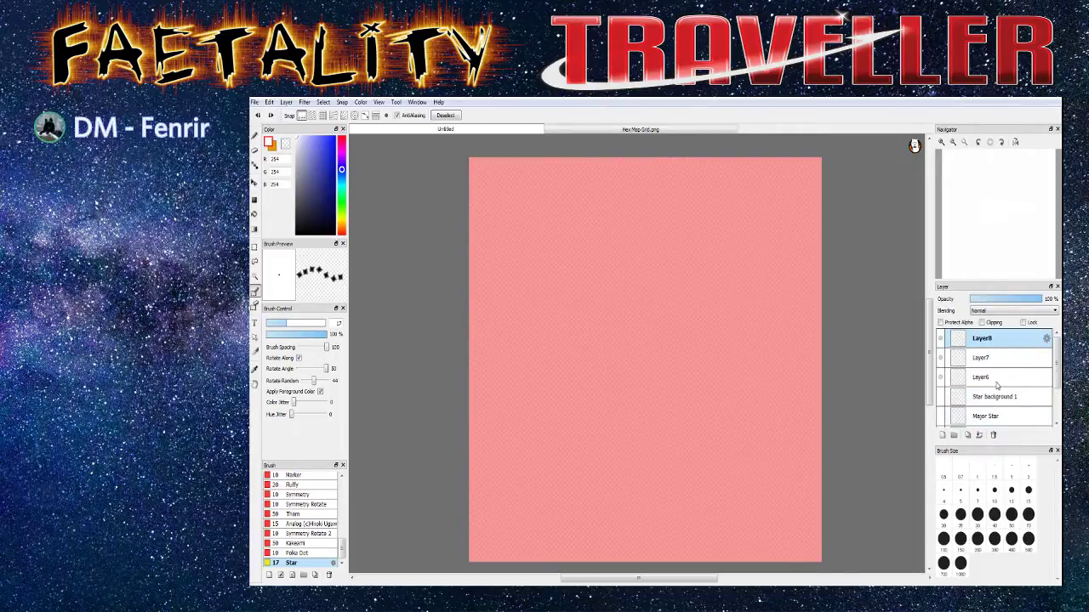
pyautogui.hotkey('ctrl', 'shift', 'n')
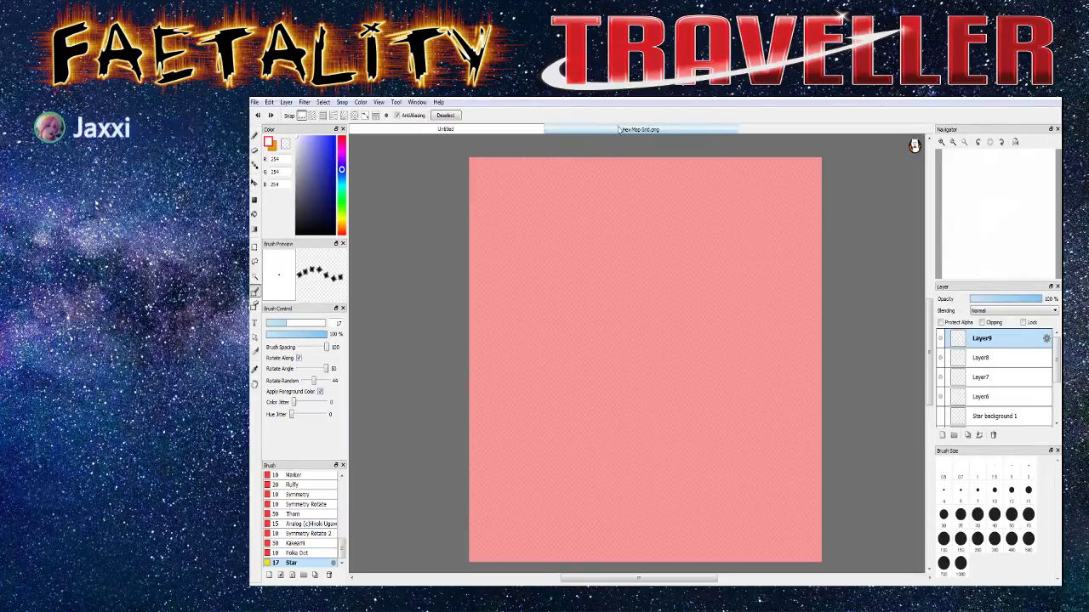
# Look through the brush list and the blending modes available for the topmost layer, keeping it on Normal
pyautogui.moveTo(341, 551)
pyautogui.mouseDown()
pyautogui.moveTo(341, 494)
pyautogui.moveTo(358, 457)
pyautogui.mouseUp()
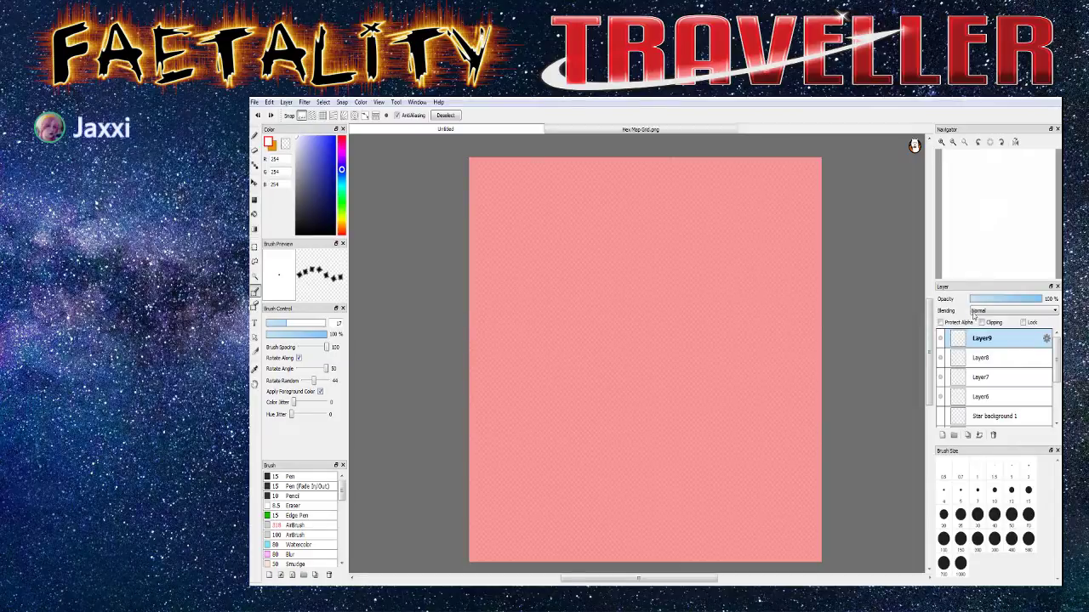
pyautogui.click(980, 312)
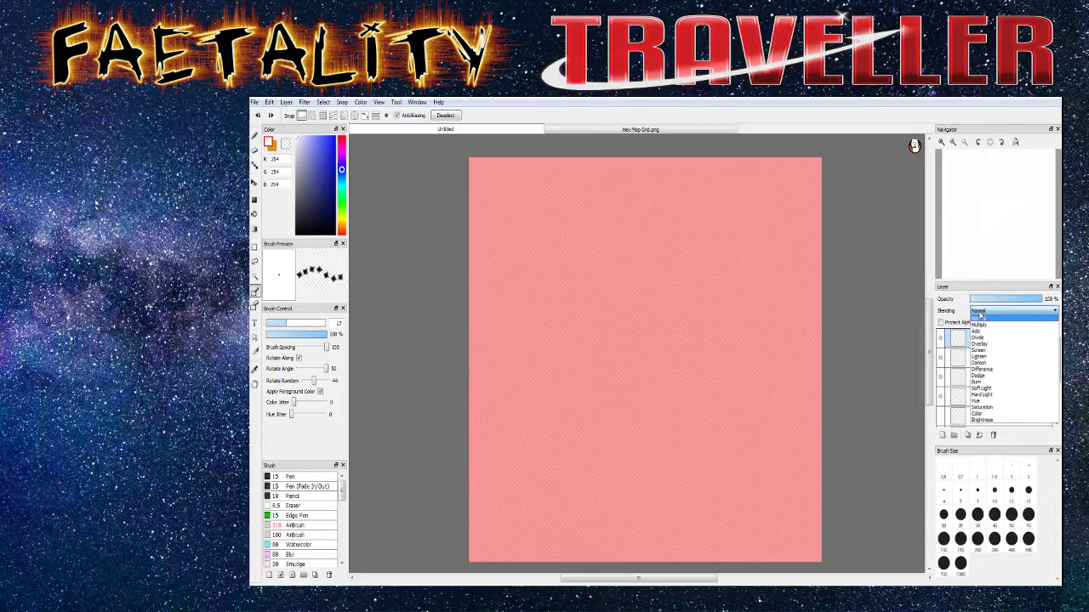
pyautogui.click(982, 312)
pyautogui.click(982, 312)
pyautogui.click(983, 320)
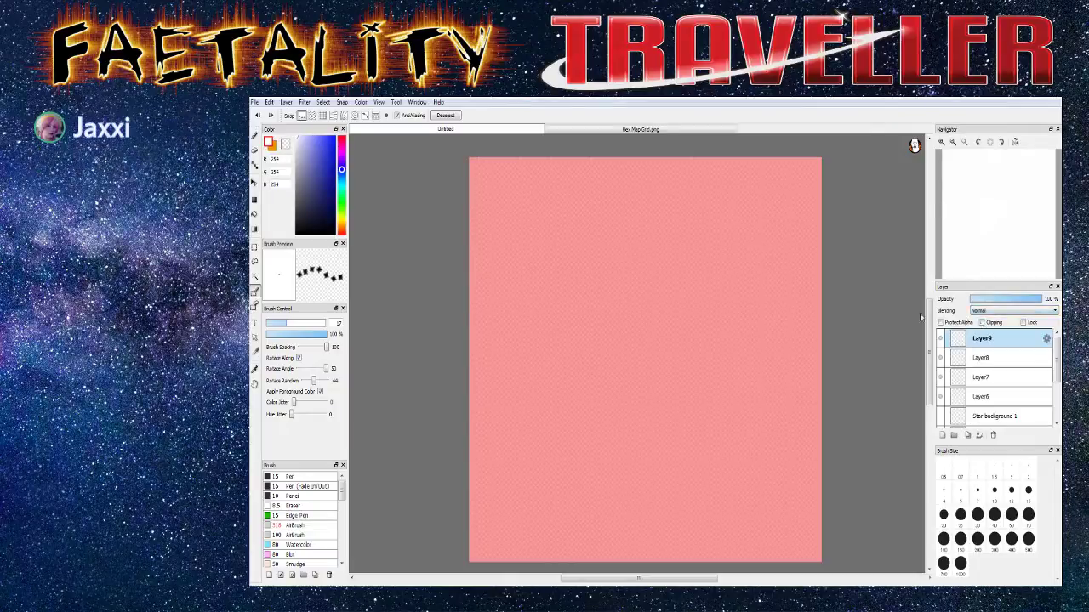
# Try switching the Pixel Grid display off and back on to check its effect on the canvas
pyautogui.click(397, 102)
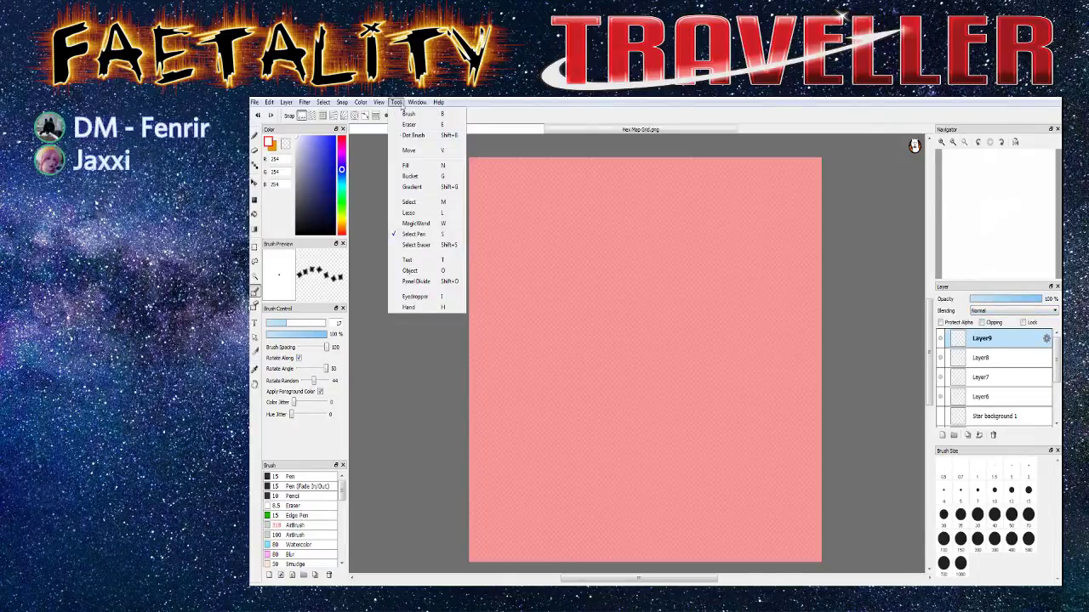
pyautogui.moveTo(375, 103)
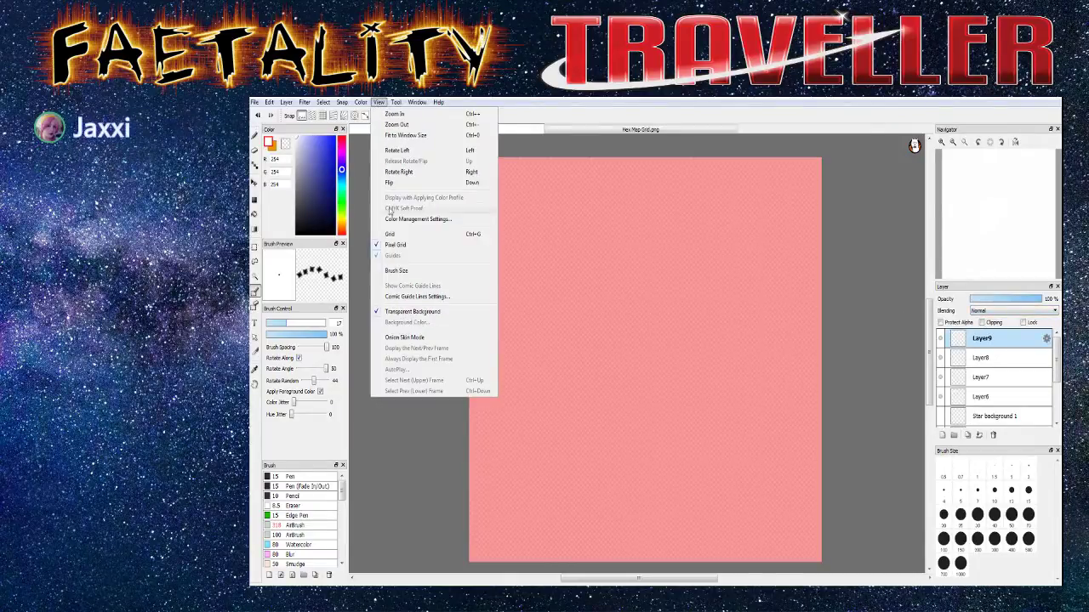
pyautogui.click(384, 244)
pyautogui.click(397, 103)
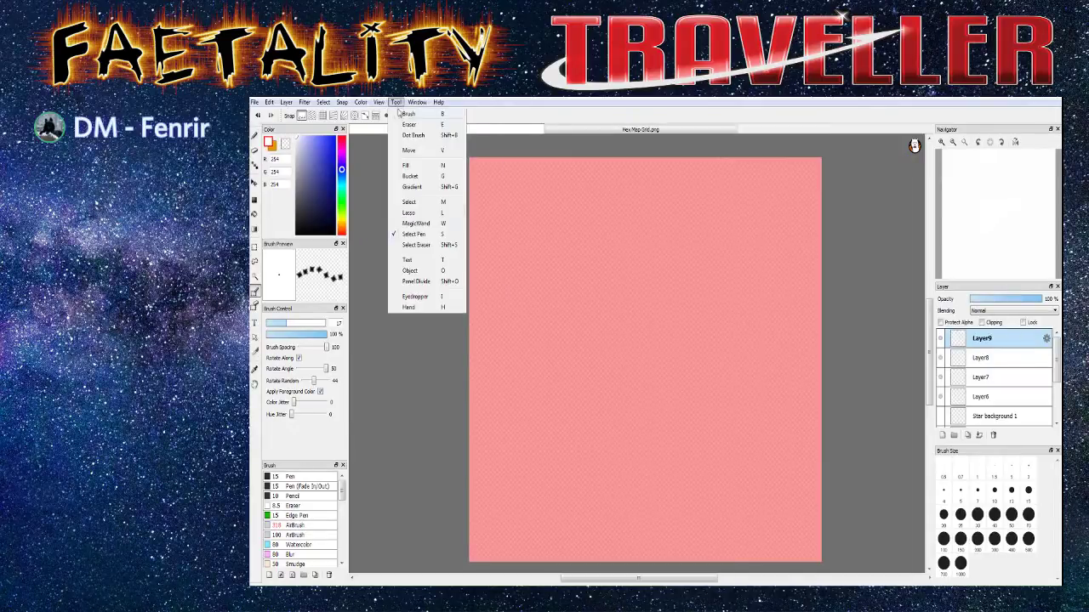
pyautogui.moveTo(377, 102)
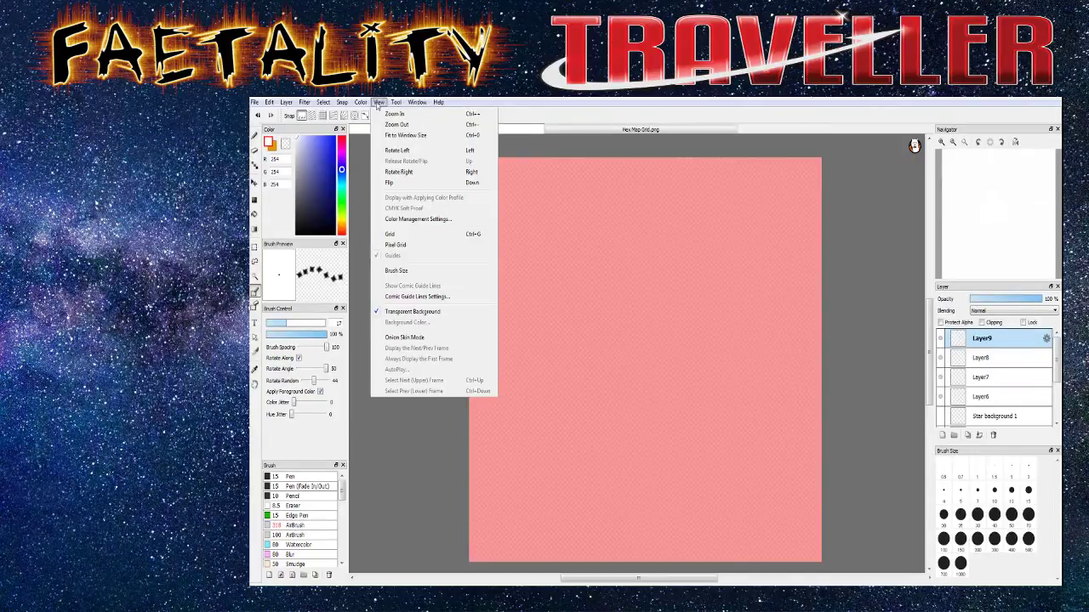
pyautogui.click(380, 245)
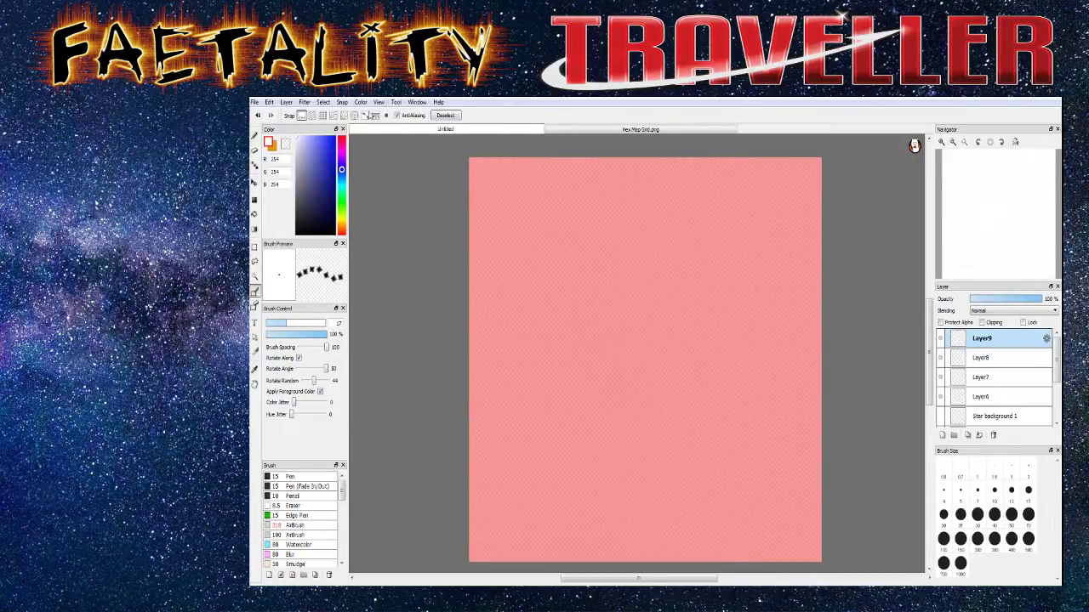
# Try toggling the Color Bar display of the colour picker, keeping the bar in use
pyautogui.click(361, 103)
pyautogui.click(363, 155)
pyautogui.click(360, 103)
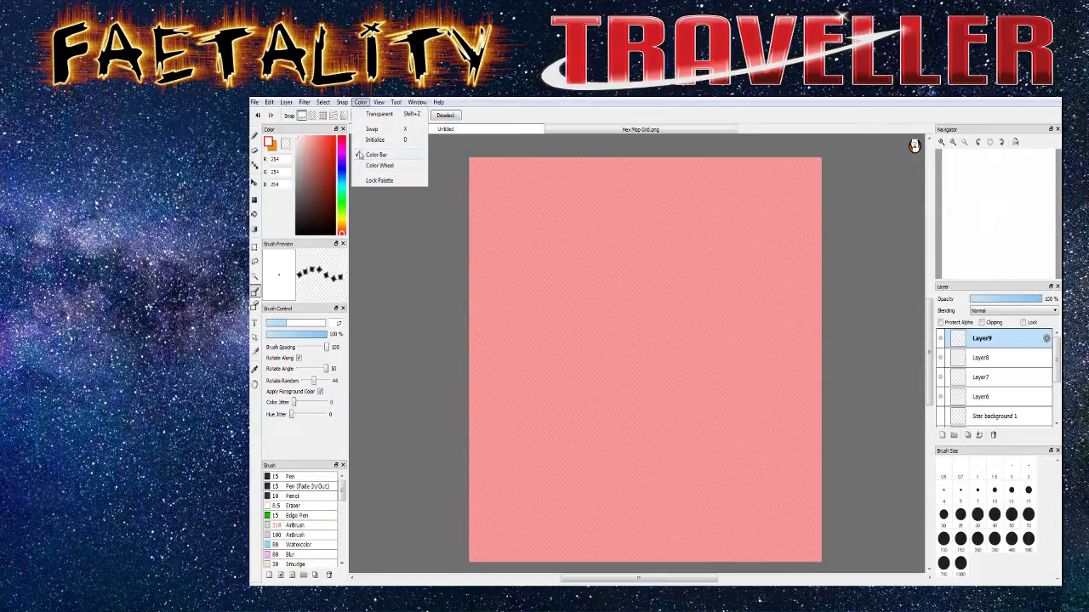
pyautogui.click(359, 157)
pyautogui.click(361, 103)
# Try toggling the Highlight Outside display for selections to check its effect on the red canvas overlay
pyautogui.moveTo(346, 110)
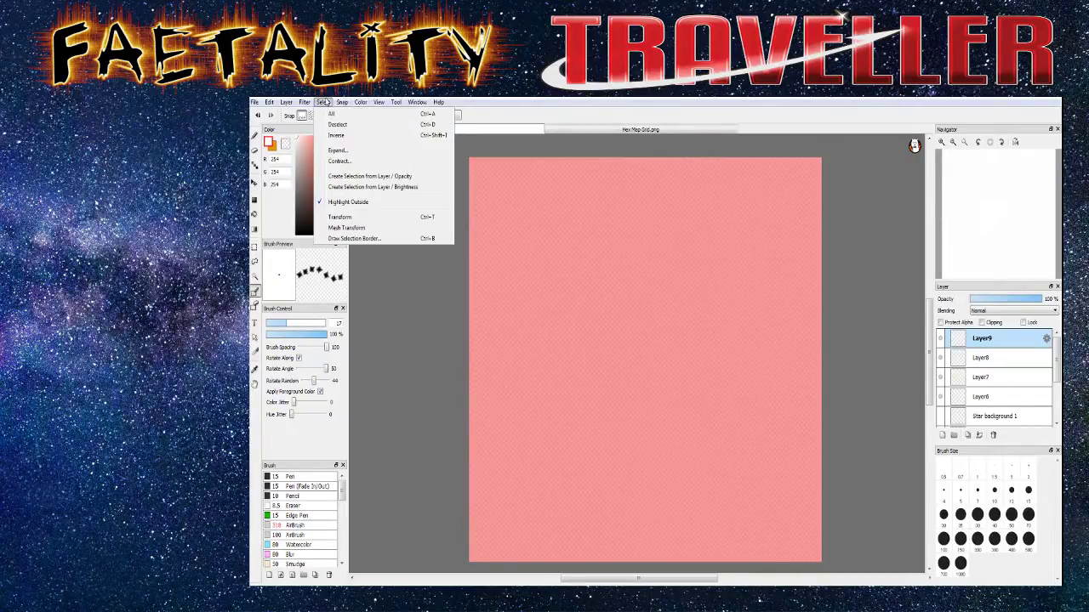
pyautogui.click(321, 204)
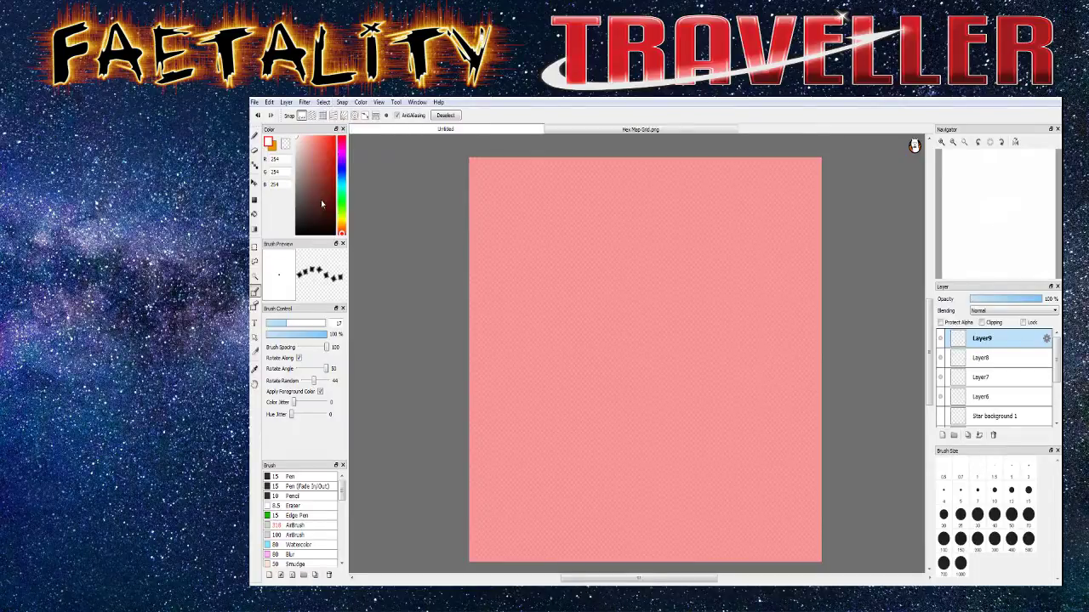
pyautogui.click(325, 103)
pyautogui.click(325, 207)
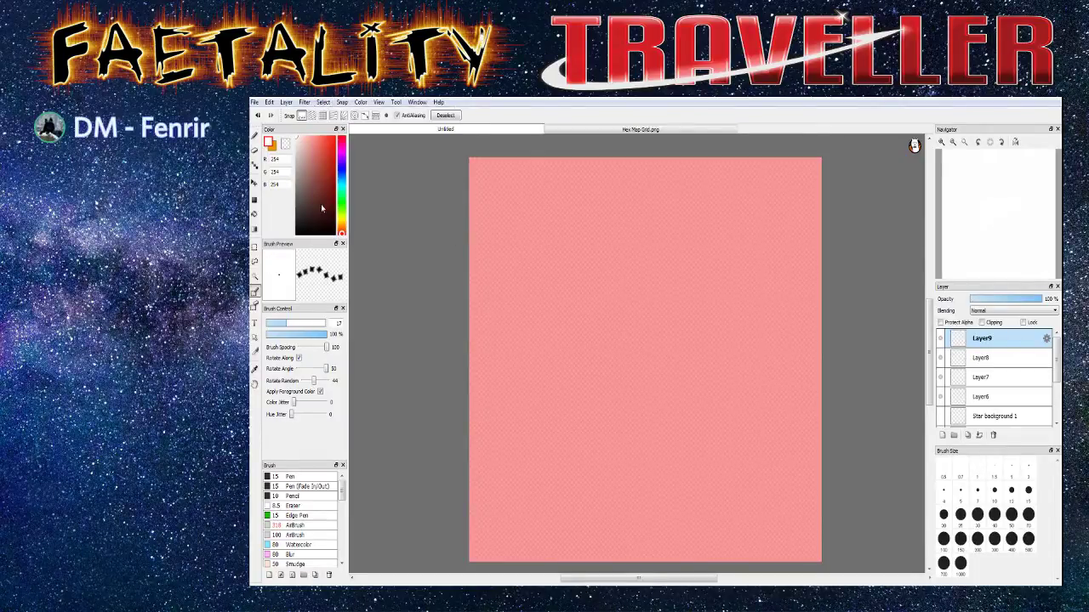
pyautogui.click(303, 103)
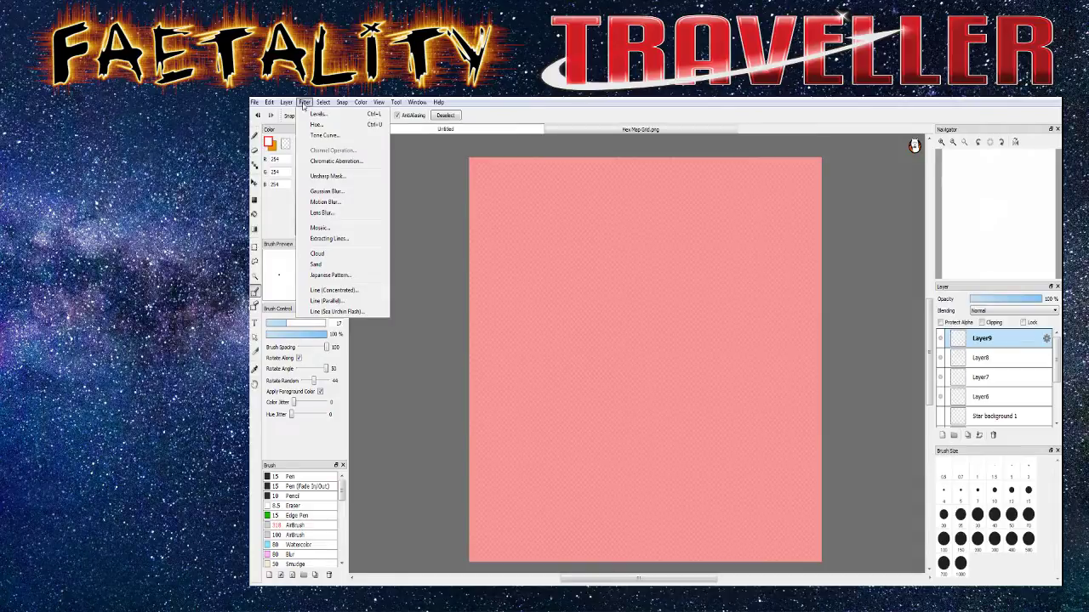
pyautogui.moveTo(287, 103)
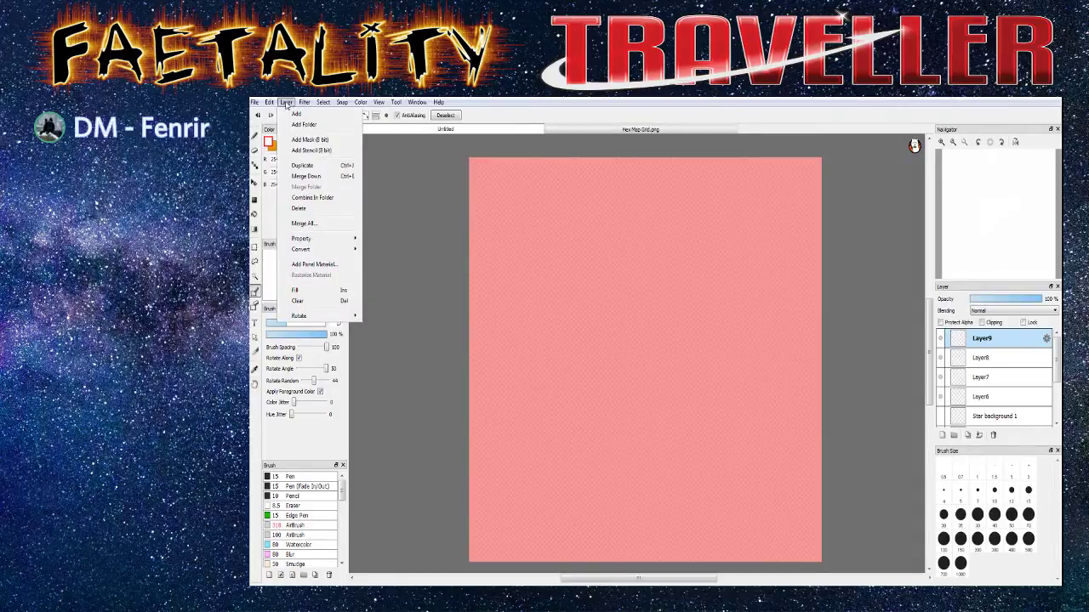
pyautogui.press('Escape')
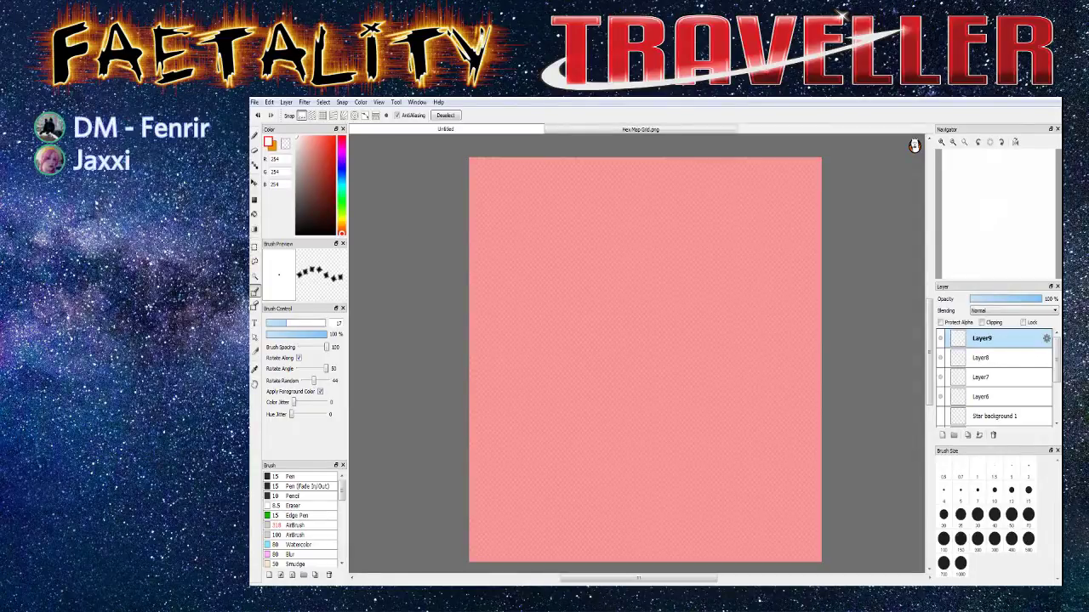
# Compare the canvas of the Hex Map Grid.png document with the Untitled map and review the available tools
pyautogui.click(623, 131)
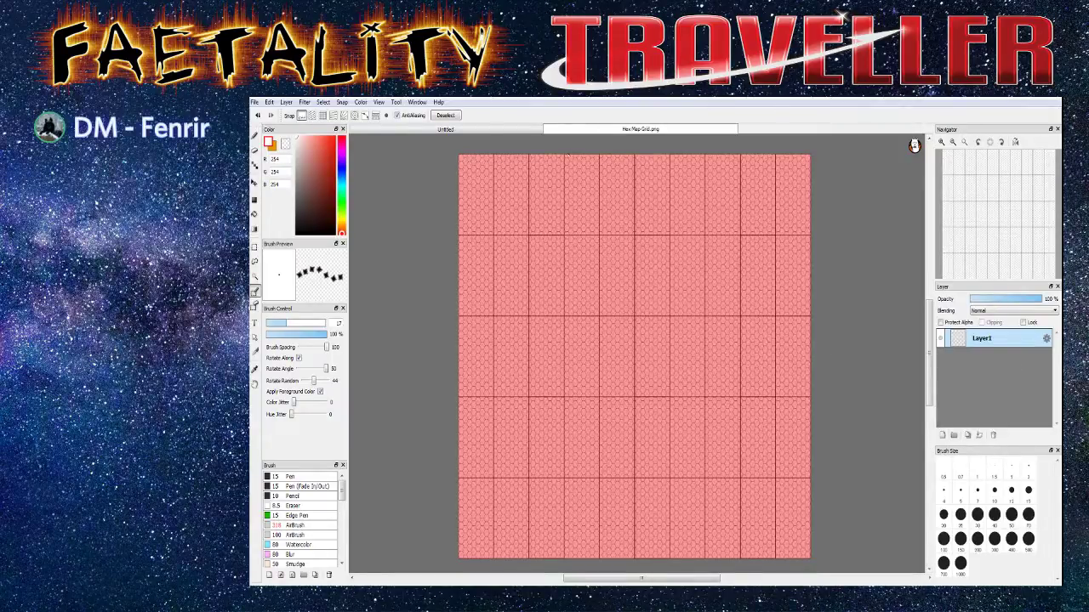
pyautogui.click(457, 130)
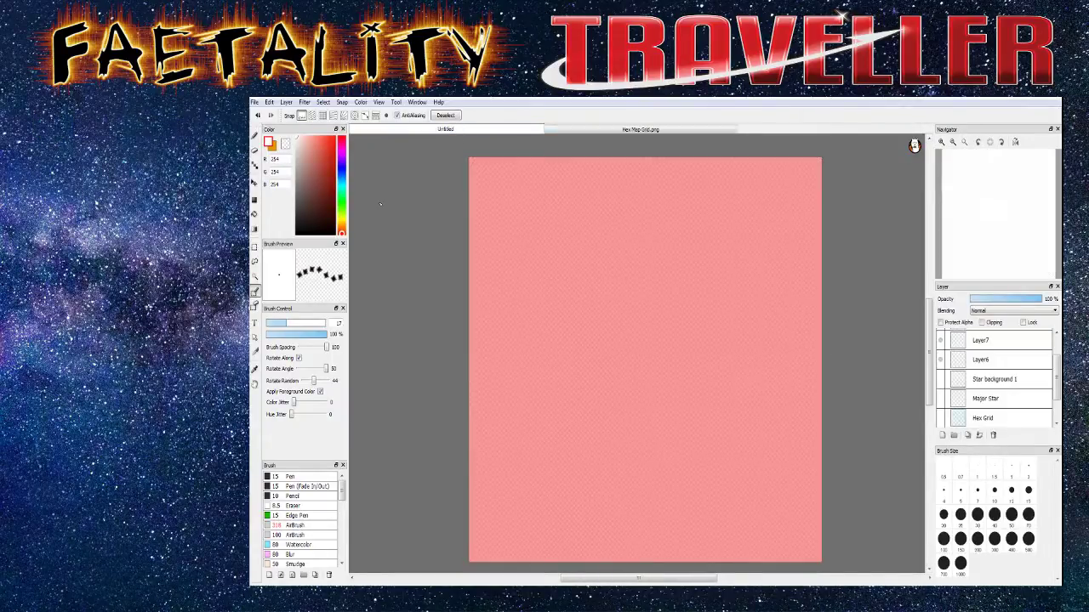
pyautogui.click(379, 103)
pyautogui.moveTo(396, 102)
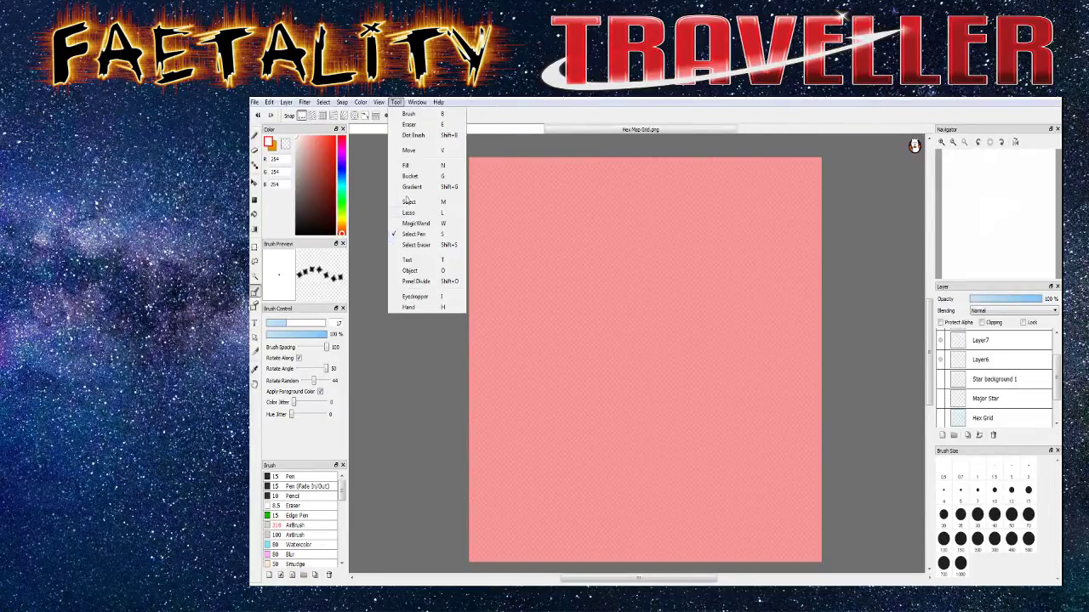
pyautogui.click(379, 103)
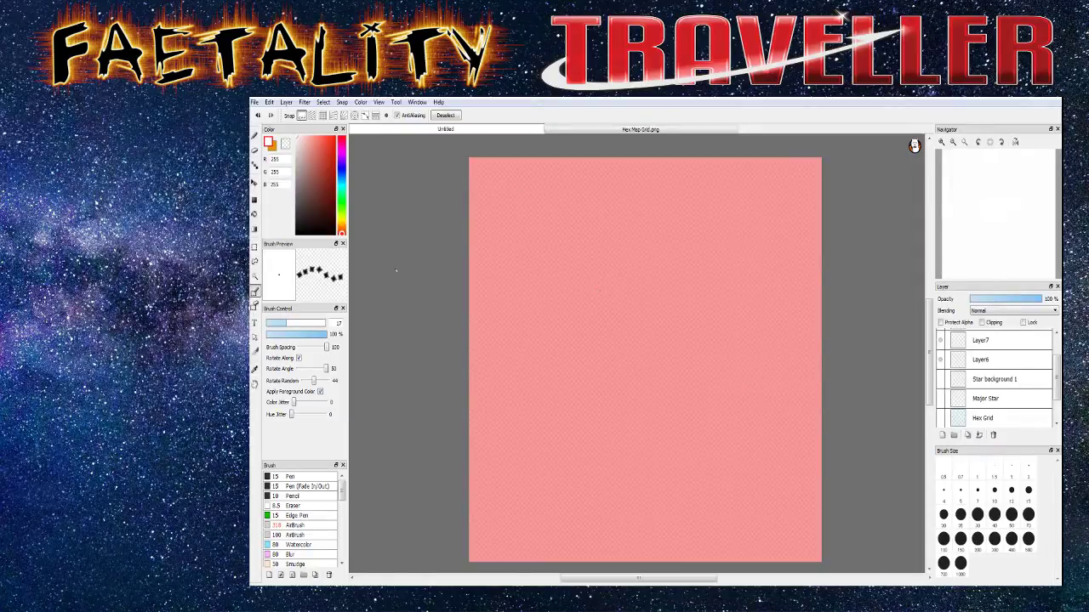
# Set the foreground colour to hot pink (R 255, G 0, B 106) and hide the four new top layers
pyautogui.moveTo(341, 233)
pyautogui.mouseDown()
pyautogui.moveTo(341, 147)
pyautogui.moveTo(354, 136)
pyautogui.mouseUp()
pyautogui.scroll(3, 985, 391)
pyautogui.scroll(-4, 985, 390)
pyautogui.scroll(4, 986, 391)
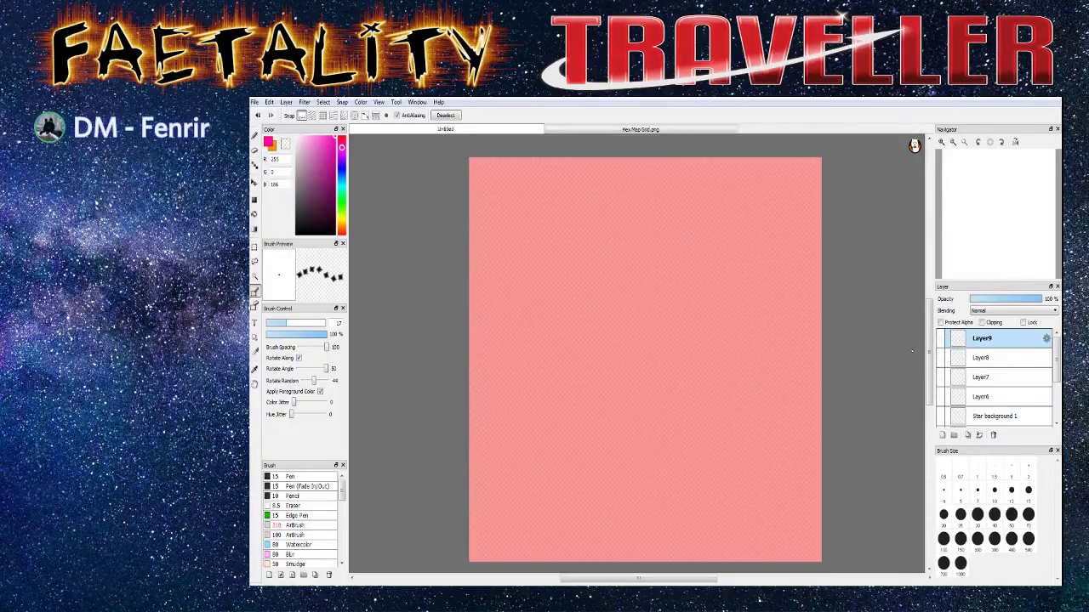
# Make Layer4, Sector map 1, Hex Grid, Major Star and Star background 1 visible
pyautogui.scroll(-3, 951, 378)
pyautogui.click(939, 417)
pyautogui.click(940, 398)
pyautogui.click(940, 379)
pyautogui.click(940, 359)
pyautogui.click(940, 340)
pyautogui.scroll(1, 944, 358)
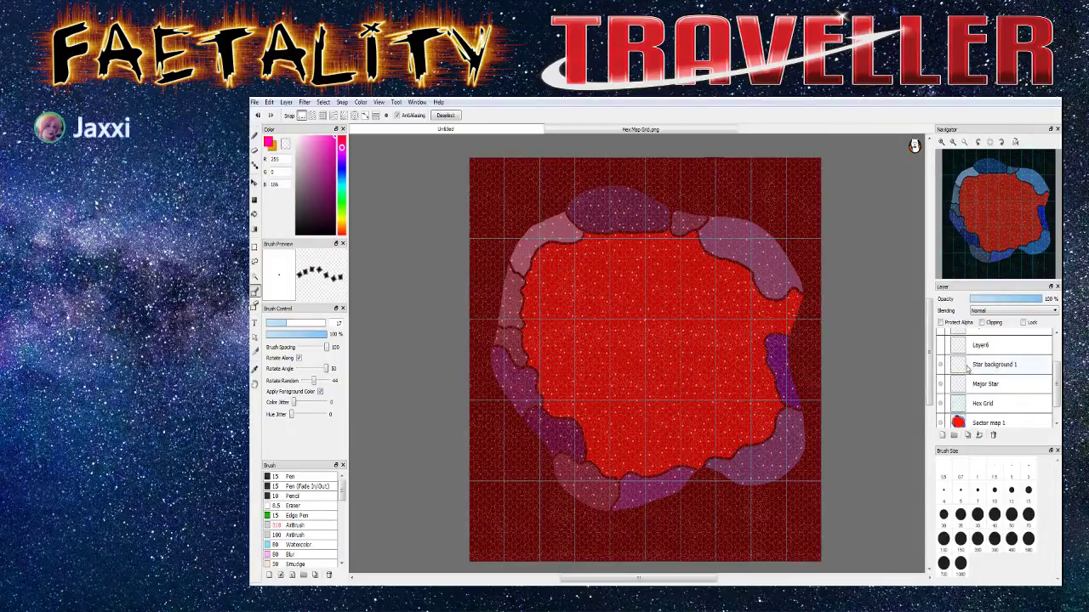
# Hide Star background 1, Major Star, Hex Grid and Sector map 1, leaving only the black Layer4 showing
pyautogui.click(939, 364)
pyautogui.click(940, 383)
pyautogui.click(940, 404)
pyautogui.click(941, 422)
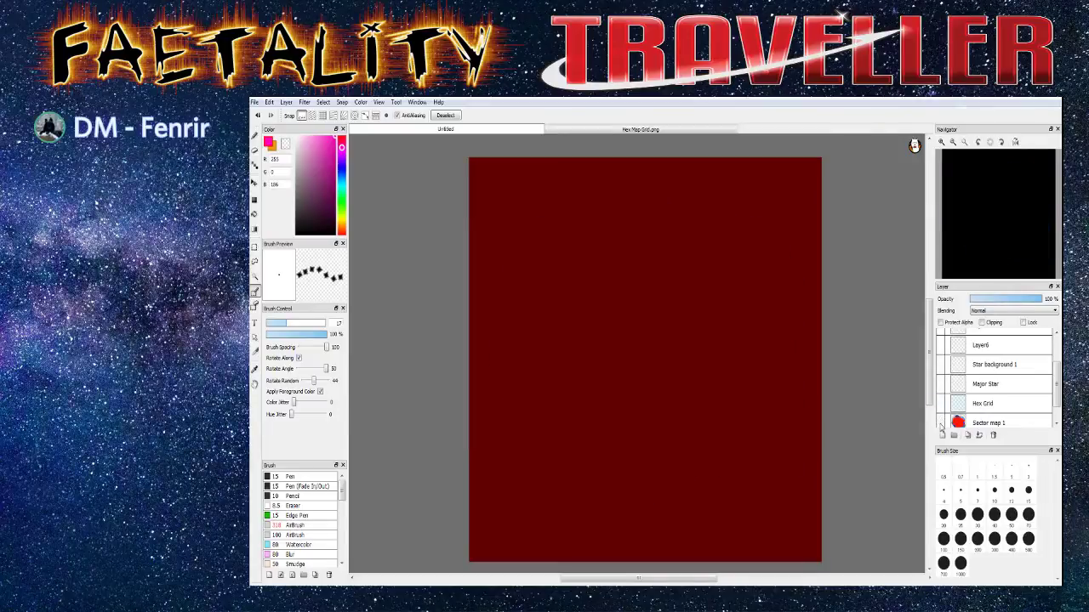
# Show Layer9 to Layer6 and Star background 1 over the black layer to compare their star patterns, and hide them again
pyautogui.scroll(3, 972, 379)
pyautogui.click(941, 340)
pyautogui.click(941, 360)
pyautogui.click(941, 383)
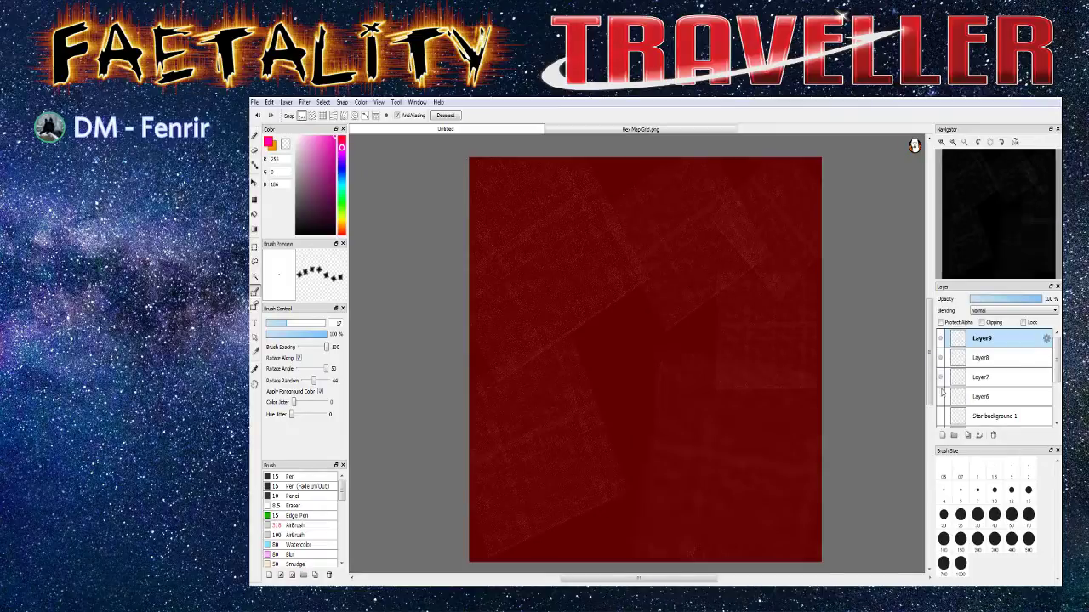
pyautogui.click(939, 417)
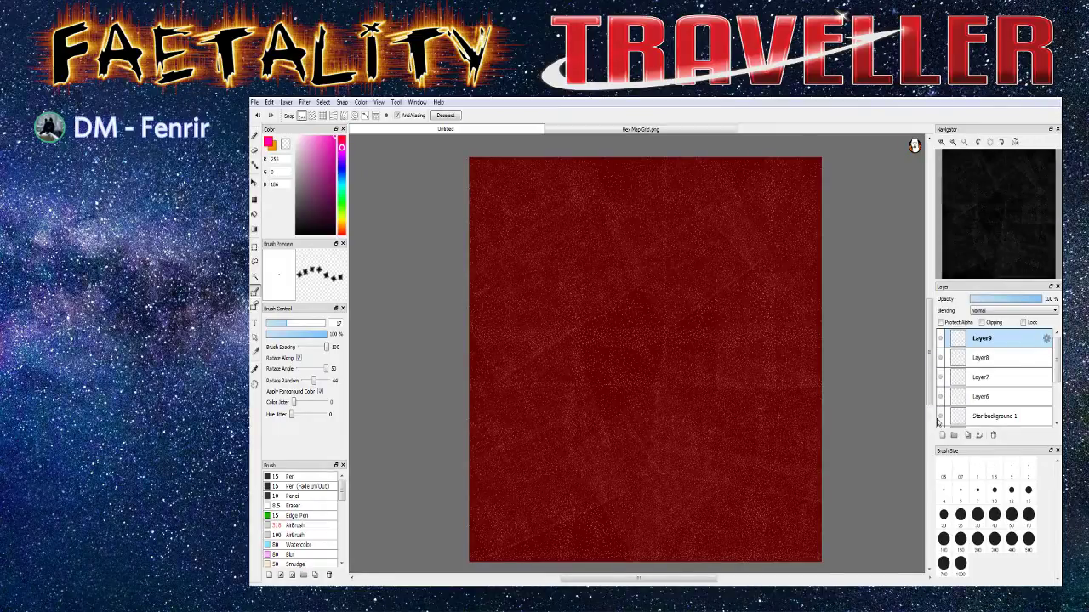
pyautogui.click(940, 417)
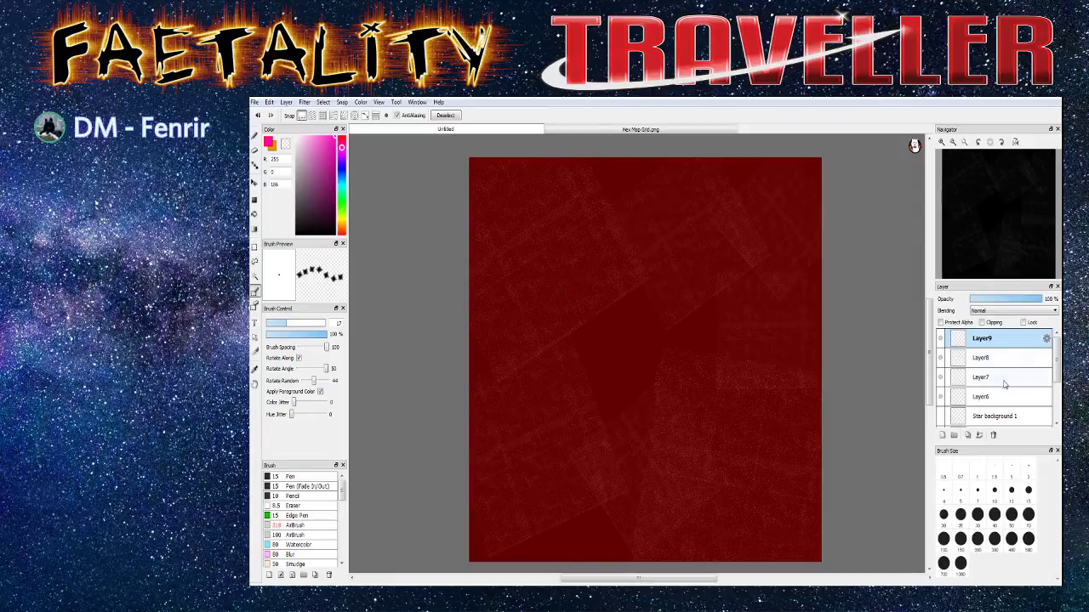
pyautogui.click(940, 359)
pyautogui.click(939, 377)
pyautogui.click(939, 396)
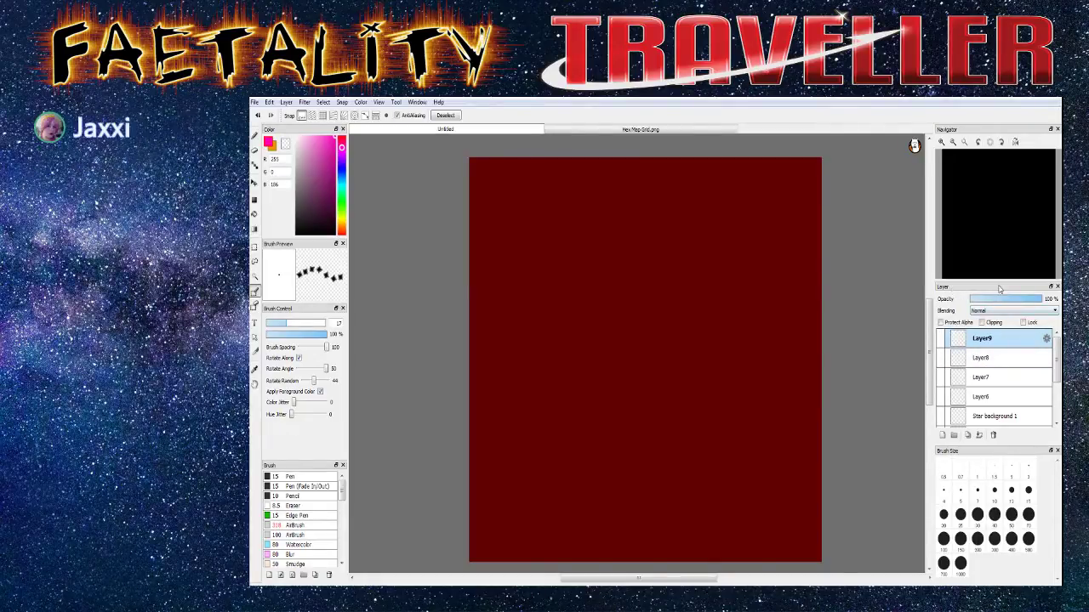
# Clear the selection and switch between the rectangle Select tool and the Select Pen to trace the red overlay
pyautogui.scroll(-4, 978, 394)
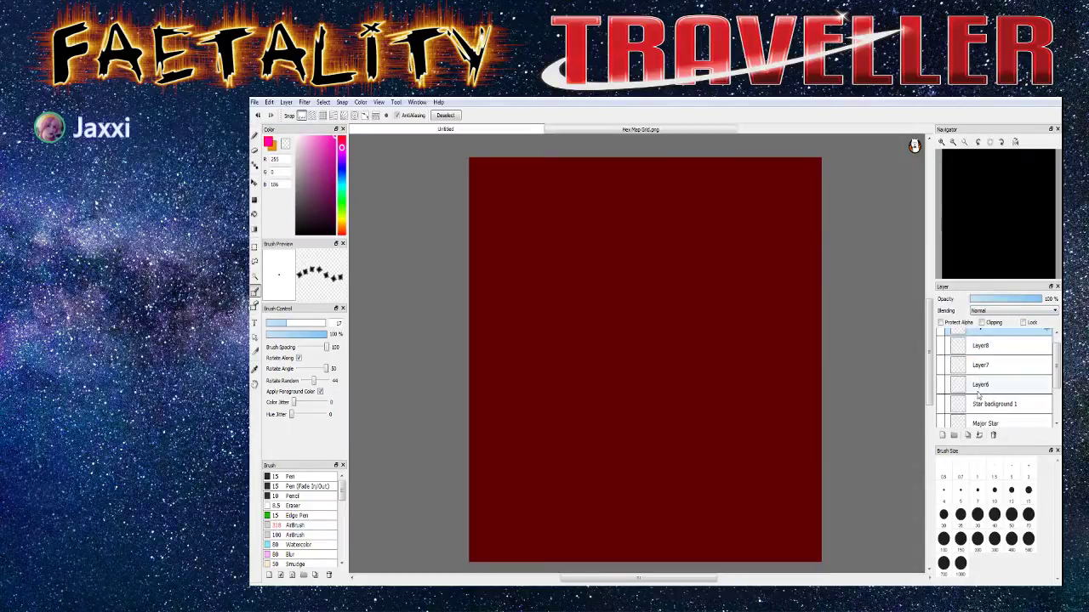
pyautogui.scroll(-1, 978, 397)
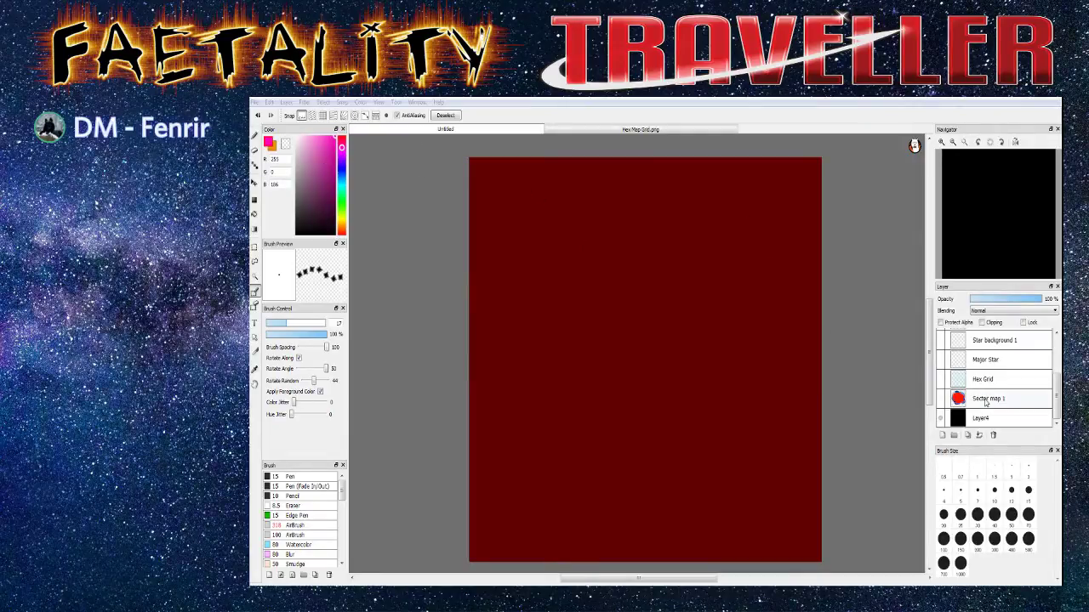
pyautogui.moveTo(1056, 394); pyautogui.dragTo(1057, 356)
pyautogui.scroll(-3, 1015, 383)
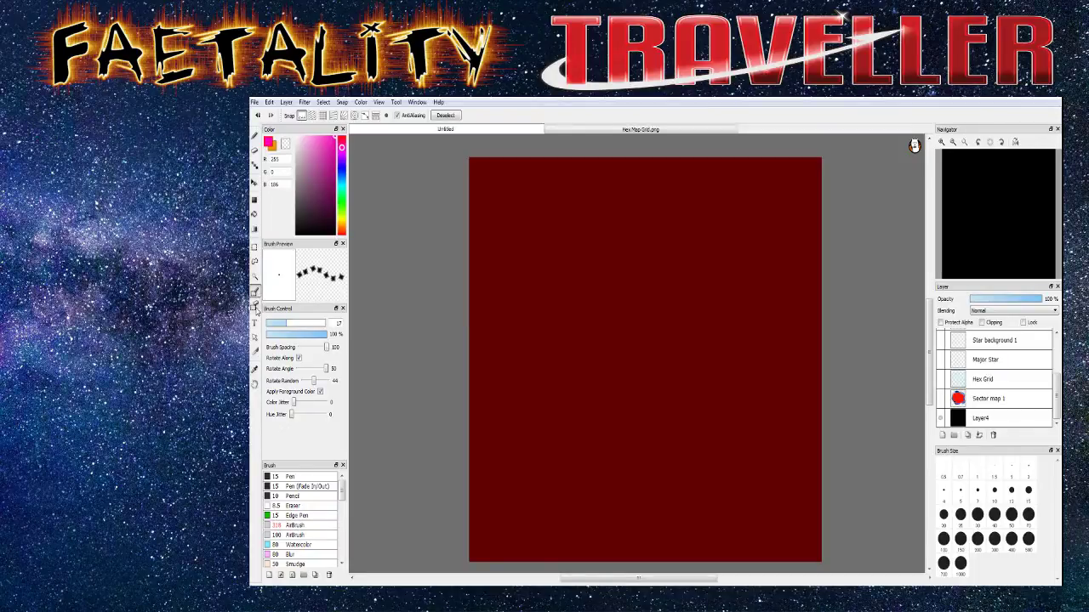
pyautogui.click(255, 247)
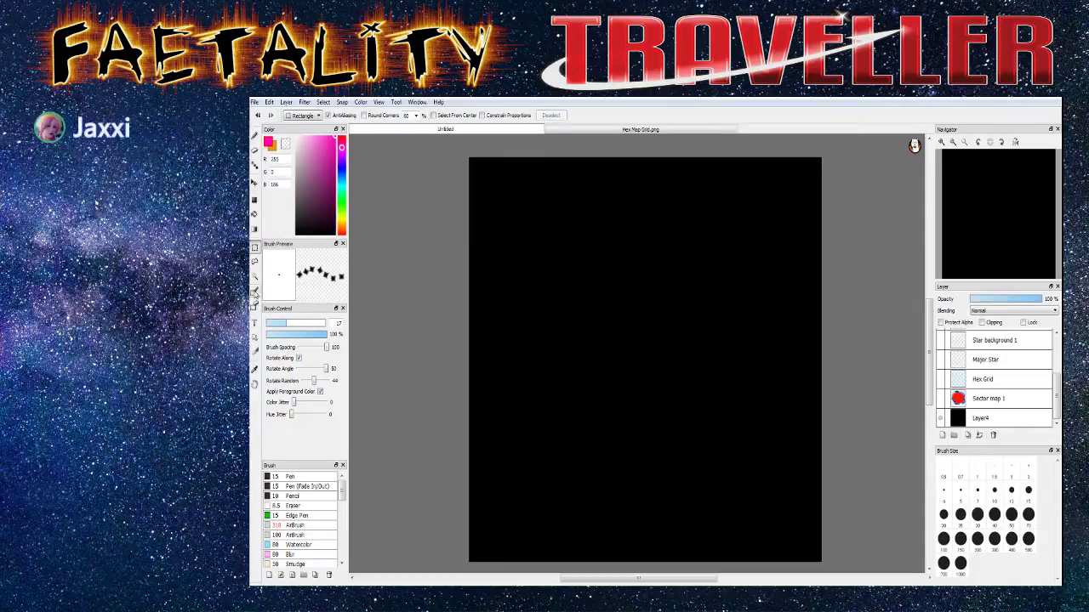
pyautogui.click(253, 291)
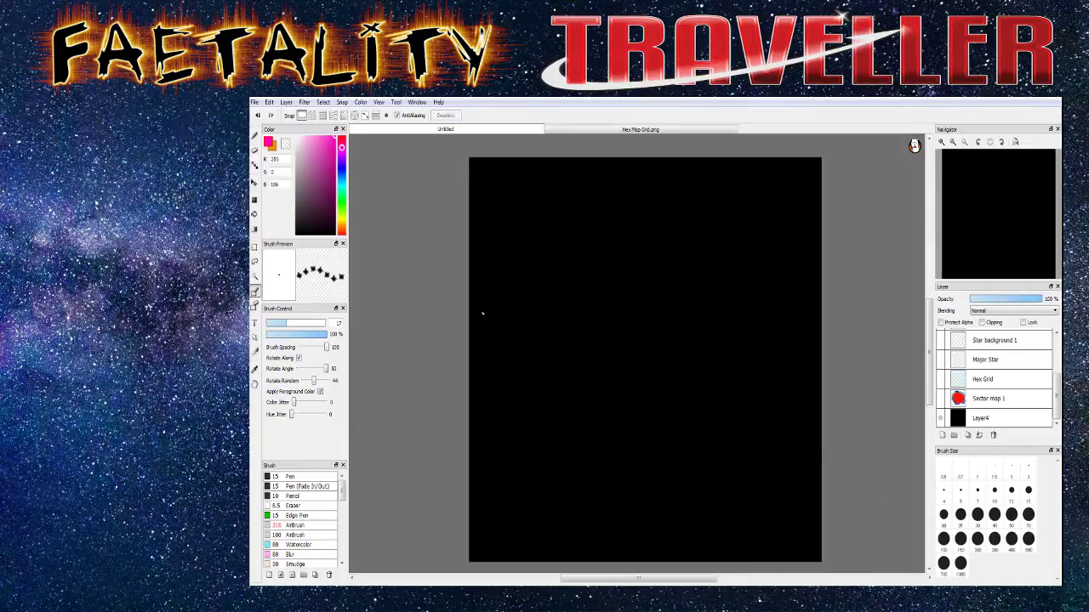
# Select the whole canvas, compare its display in the Select Pen and rectangle Select tools, deselect, and keep the rectangle Select tool
pyautogui.hotkey('ctrl', 'a')
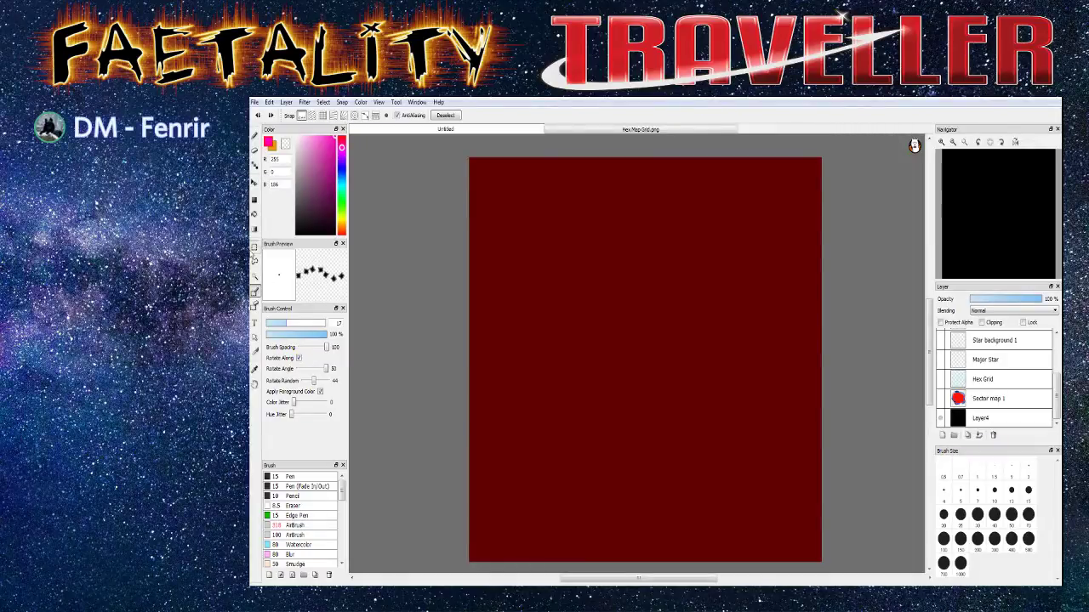
pyautogui.click(254, 247)
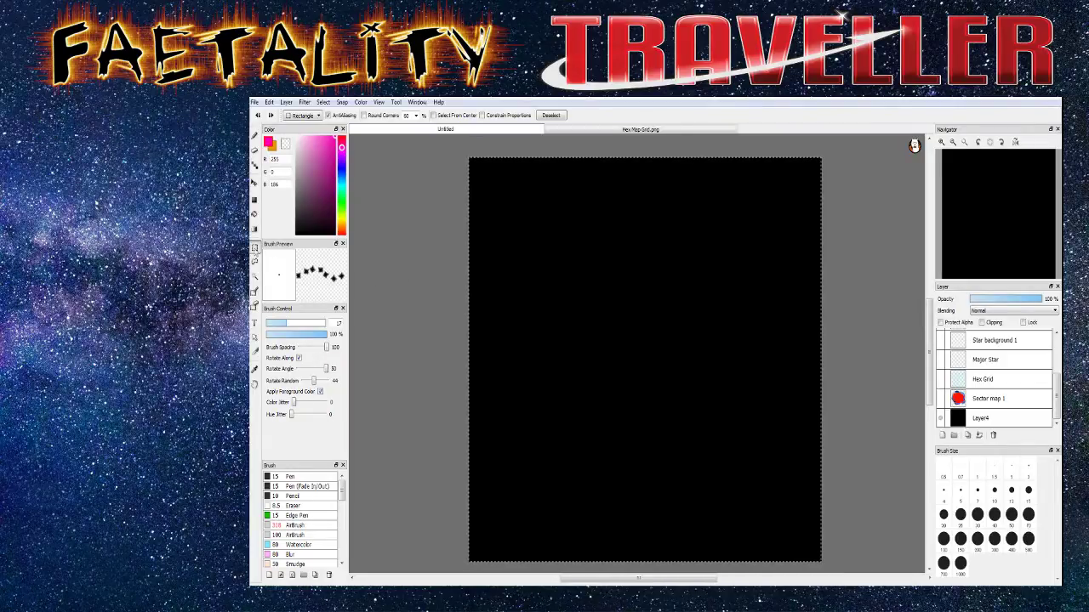
pyautogui.hotkey('ctrl', 'd')
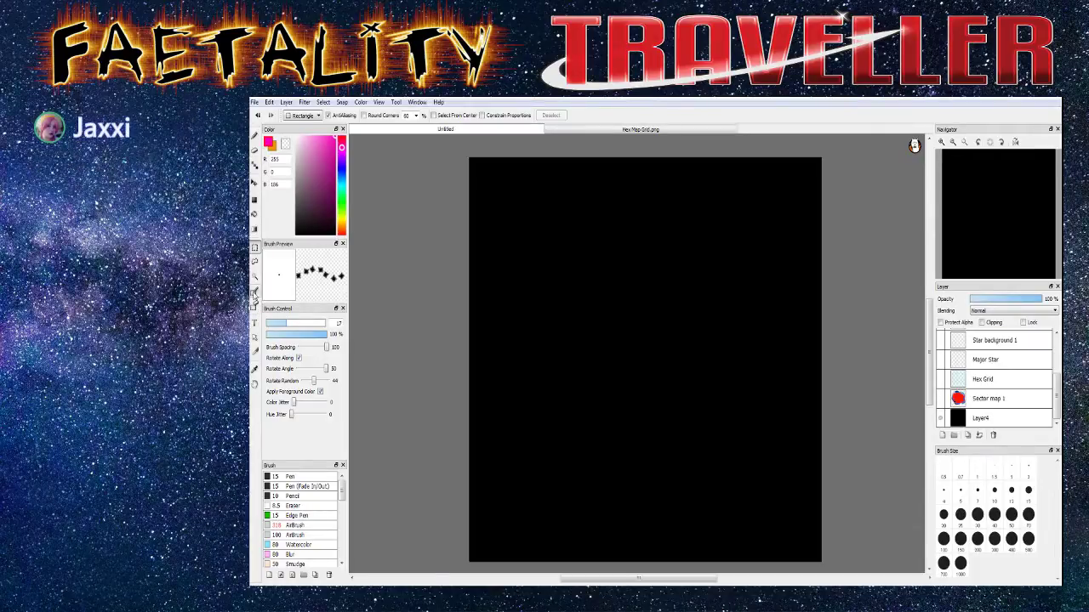
pyautogui.click(254, 291)
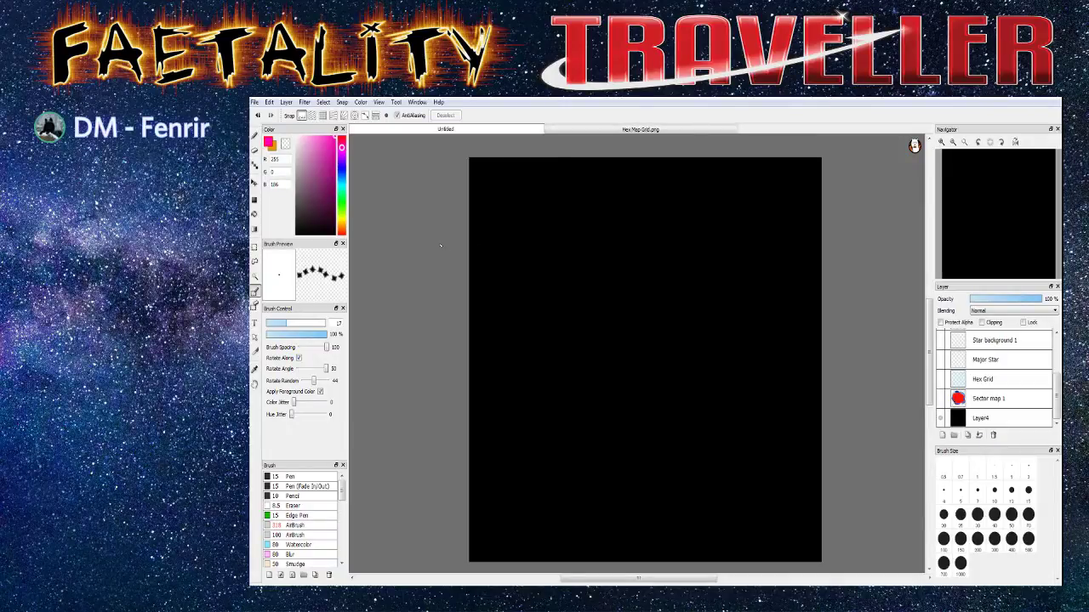
pyautogui.click(254, 247)
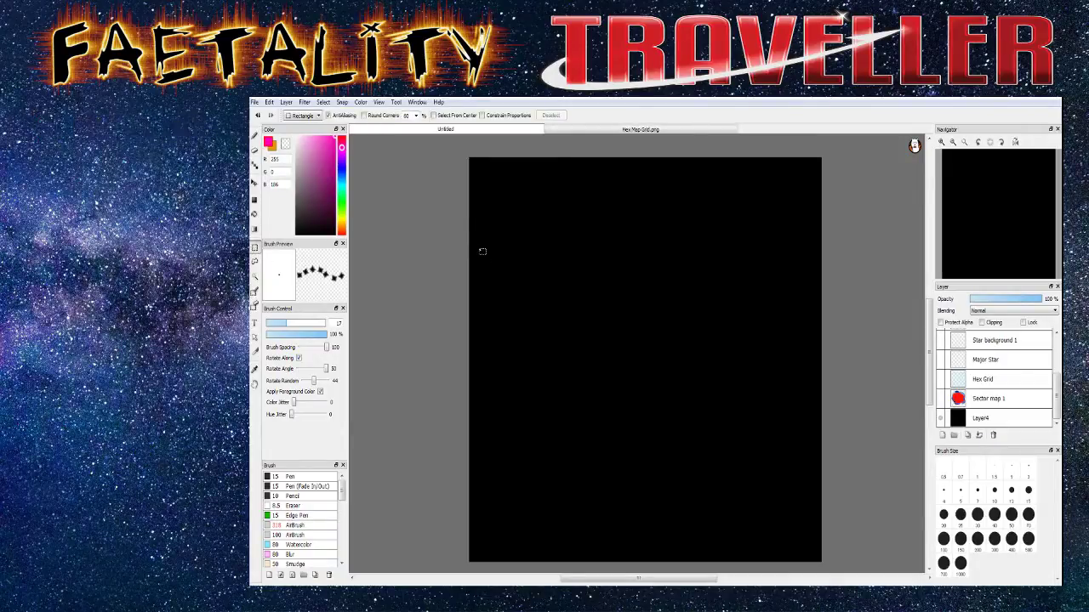
# Show Layer9, Layer8 and Layer7 over the black layer to examine their stars, and hide them again
pyautogui.hotkey('ctrl', 'shift', 'n')
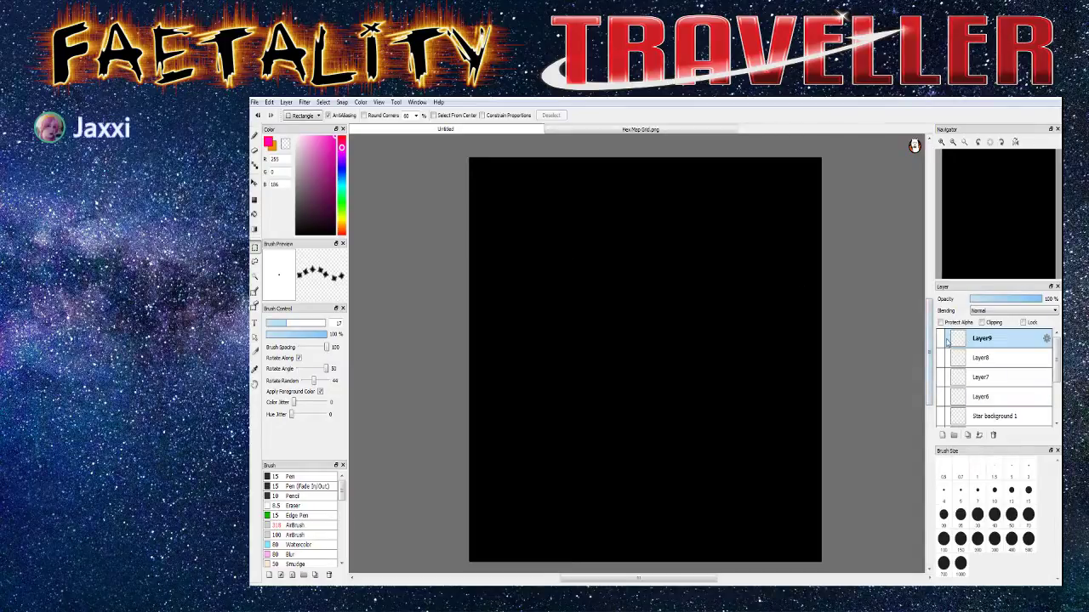
pyautogui.click(940, 358)
pyautogui.click(940, 378)
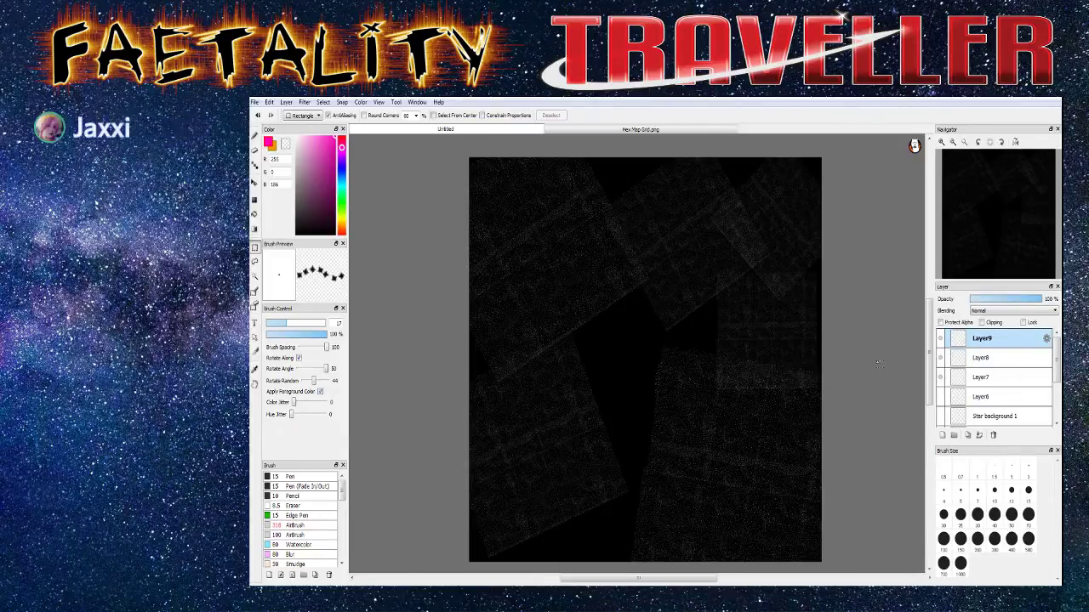
pyautogui.click(941, 338)
pyautogui.click(941, 358)
pyautogui.click(941, 378)
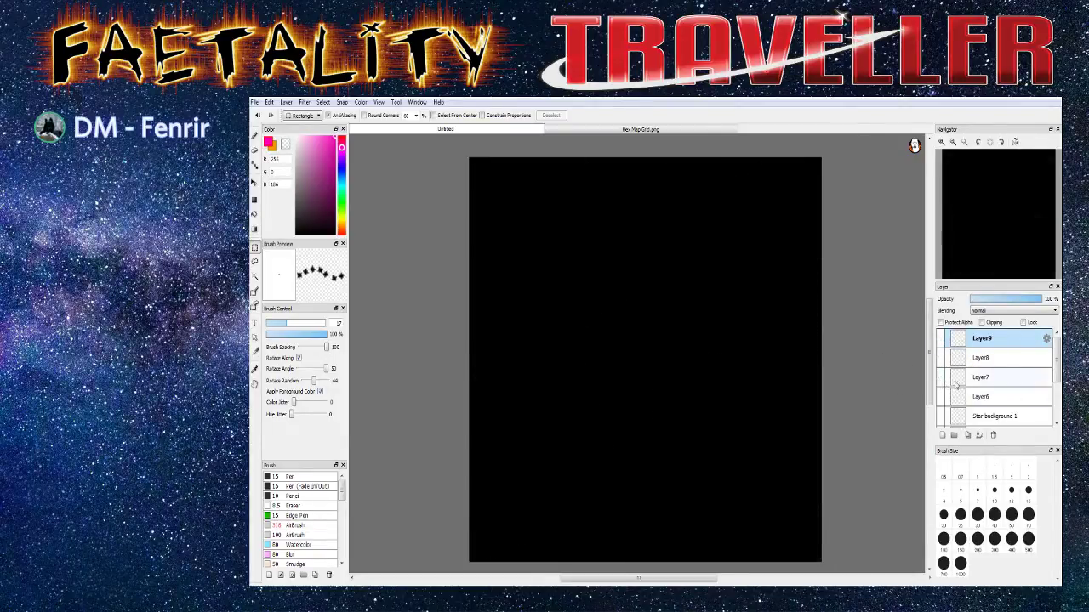
# Make Star background 1 visible and duplicate its full contents onto two new layers
pyautogui.click(982, 416)
pyautogui.click(940, 417)
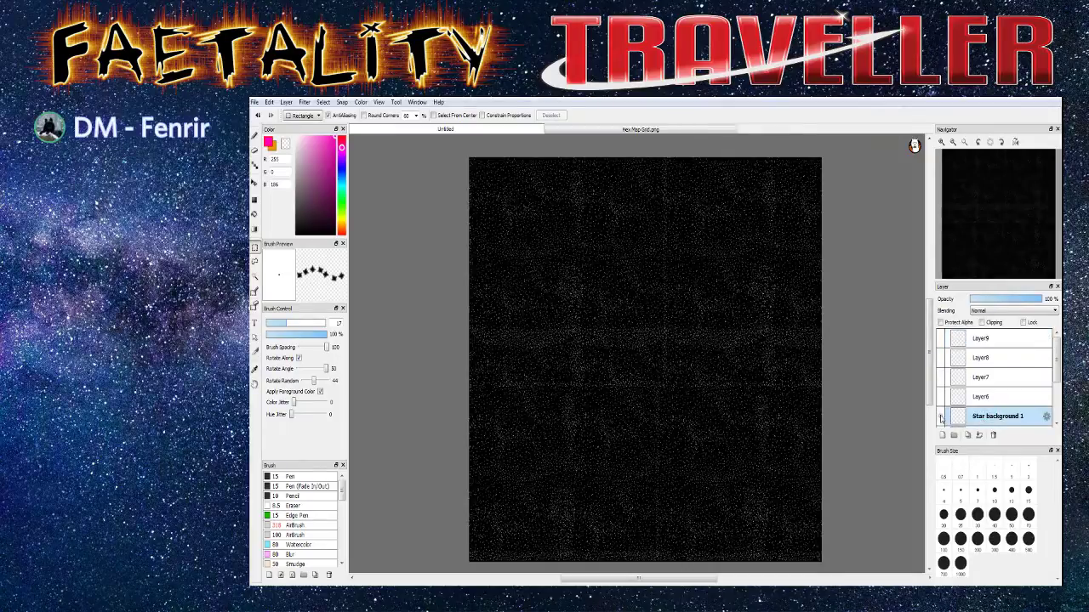
pyautogui.hotkey('ctrl', 'a')
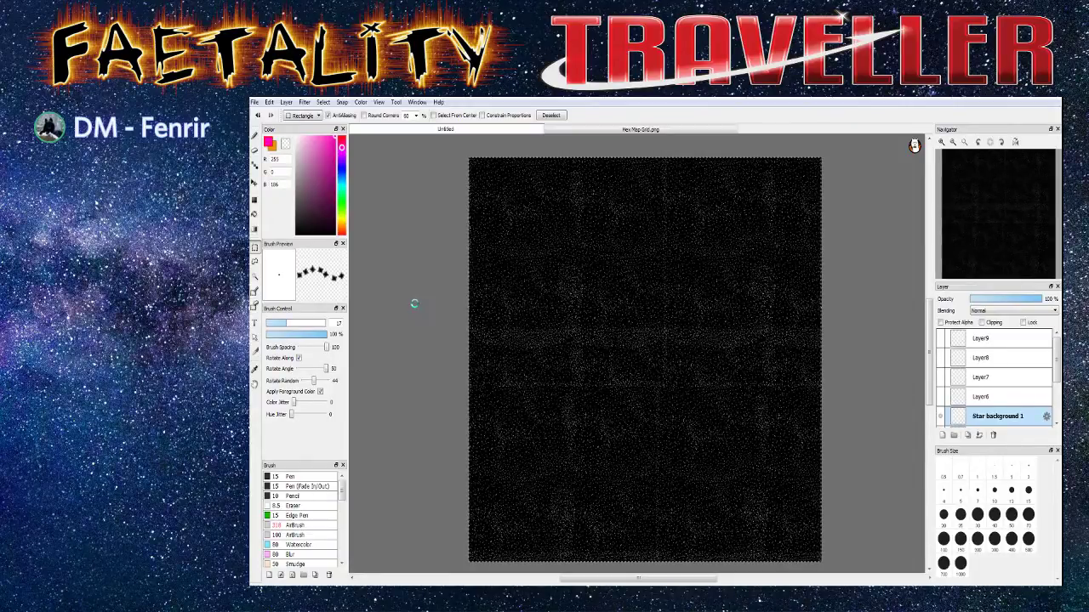
pyautogui.hotkey('ctrl', 'v')
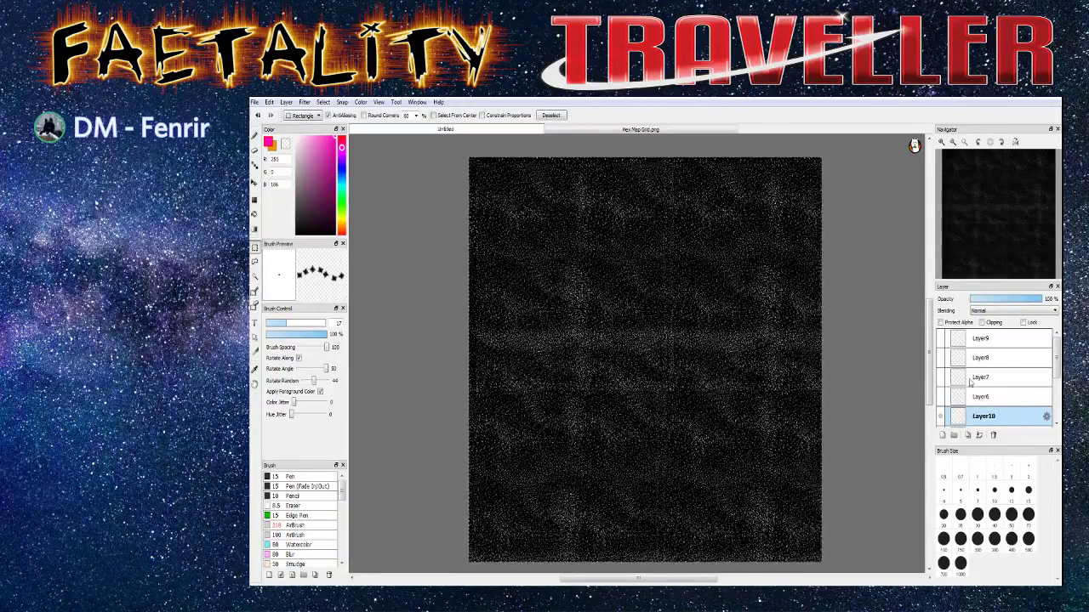
pyautogui.hotkey('ctrl', 'v')
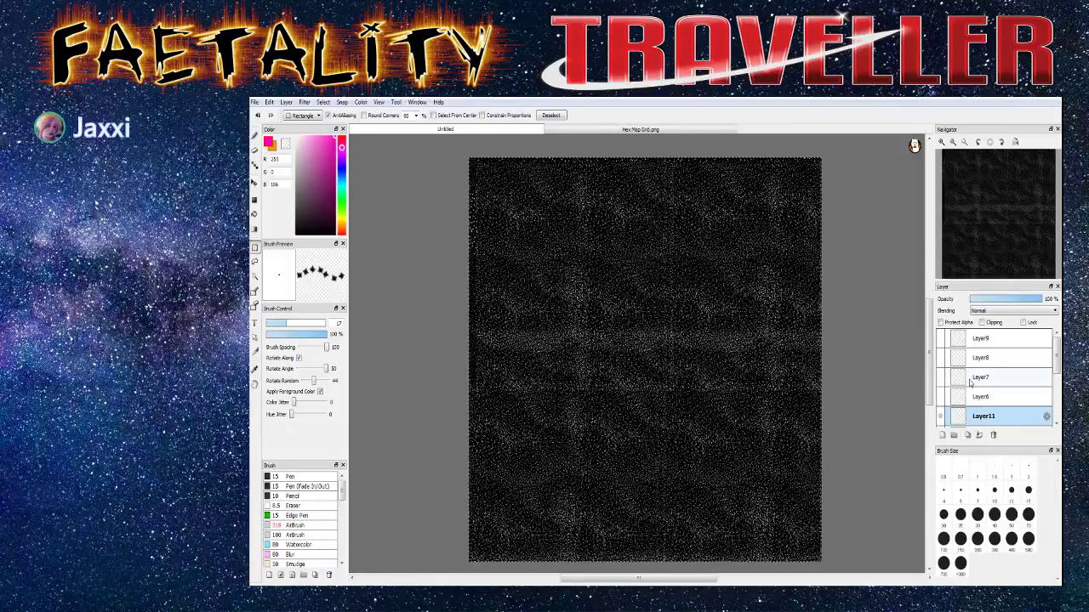
# Transform Layer11's star image by shrinking it to about 40%, placing it near the canvas centre and rotating it slightly clockwise
pyautogui.scroll(-3, 957, 395)
pyautogui.scroll(-1, 969, 387)
pyautogui.scroll(2, 969, 387)
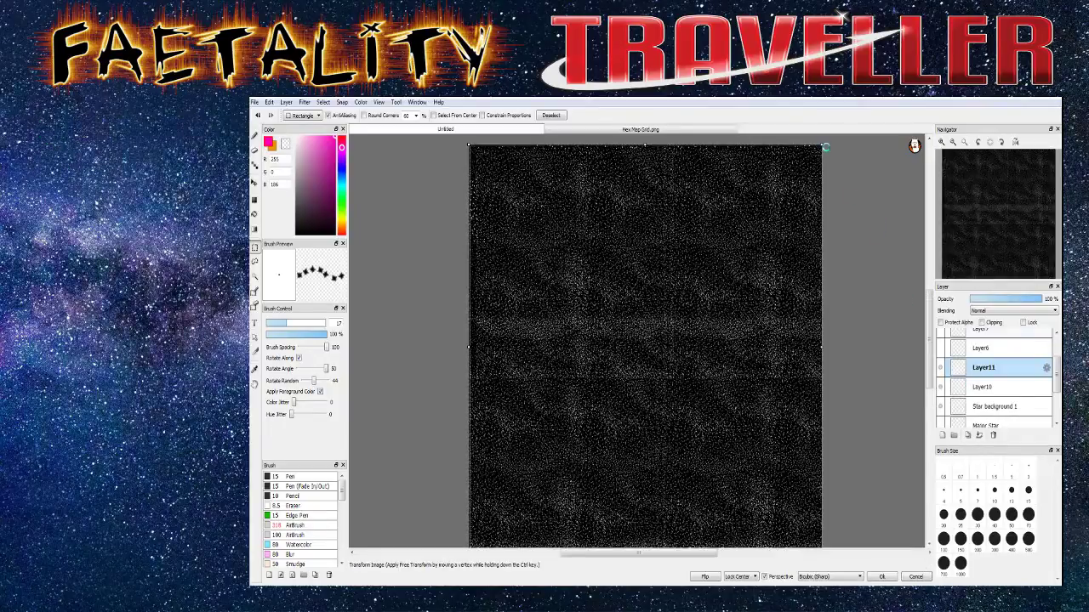
pyautogui.moveTo(822, 148); pyautogui.dragTo(739, 296)
pyautogui.moveTo(664, 334); pyautogui.dragTo(688, 318)
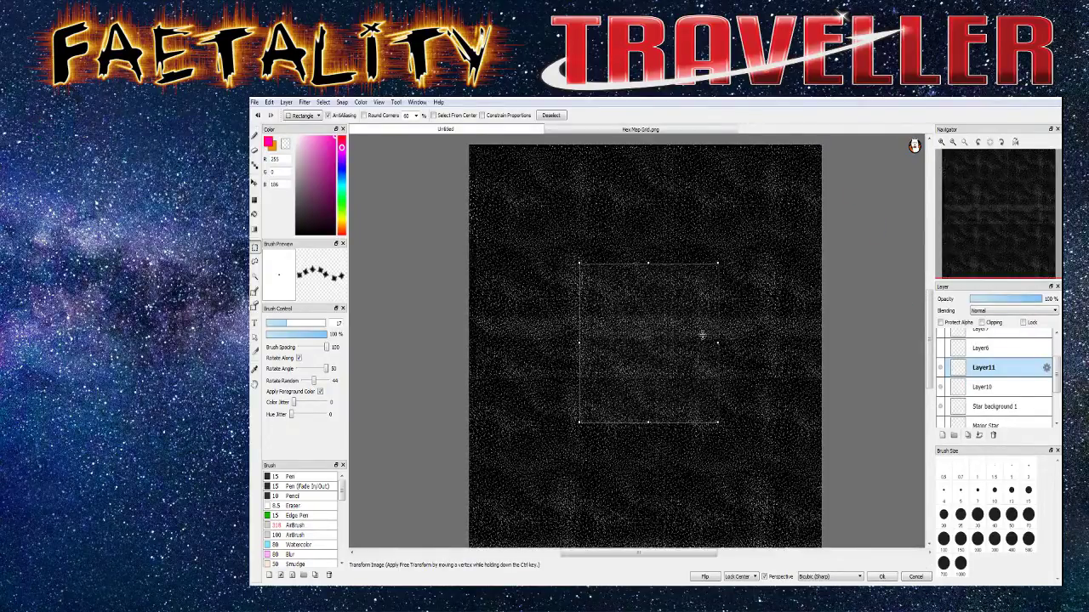
pyautogui.moveTo(723, 420); pyautogui.dragTo(710, 449)
pyautogui.moveTo(710, 448); pyautogui.dragTo(674, 471)
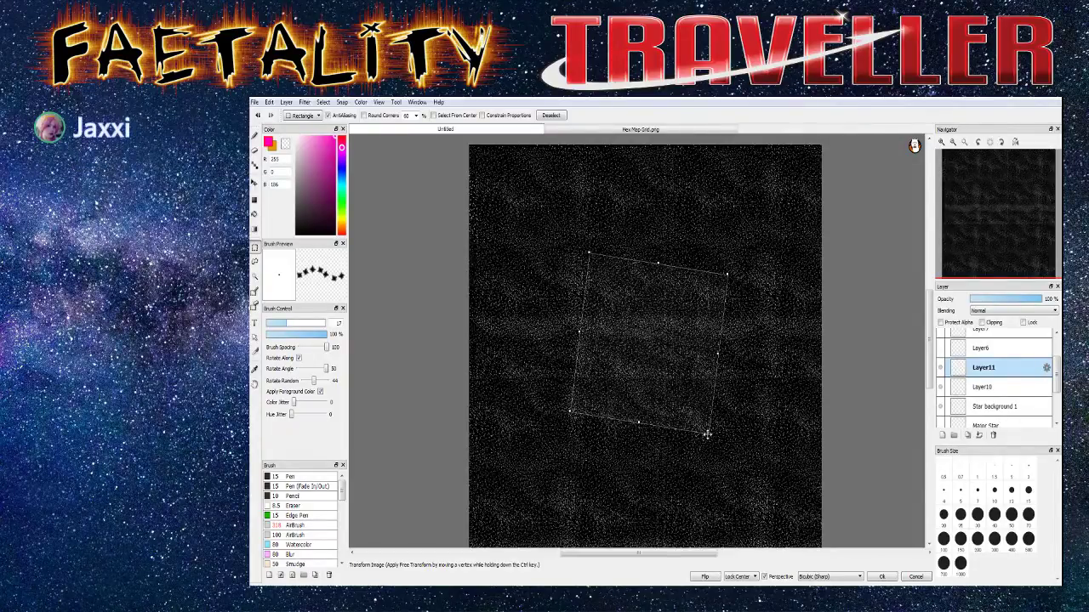
# Distort the four corners of Layer11's star image into an irregular quadrilateral stretched toward its lower right, and apply the transform
pyautogui.moveTo(707, 434); pyautogui.dragTo(727, 496)
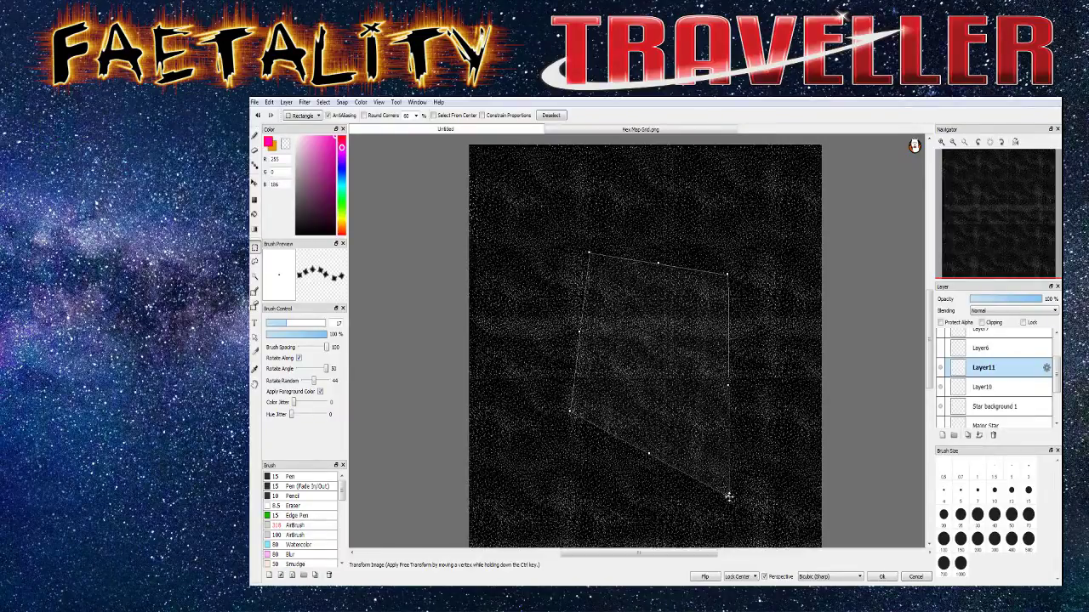
pyautogui.moveTo(571, 413); pyautogui.dragTo(596, 415)
pyautogui.moveTo(588, 251); pyautogui.dragTo(595, 294)
pyautogui.moveTo(727, 274); pyautogui.dragTo(716, 271)
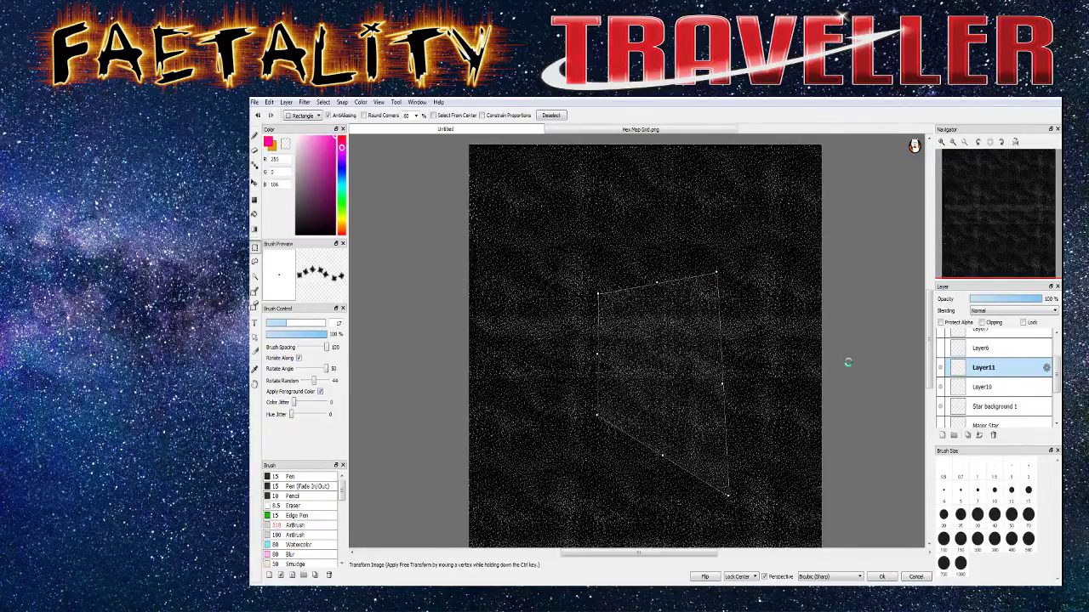
pyautogui.press('Escape')
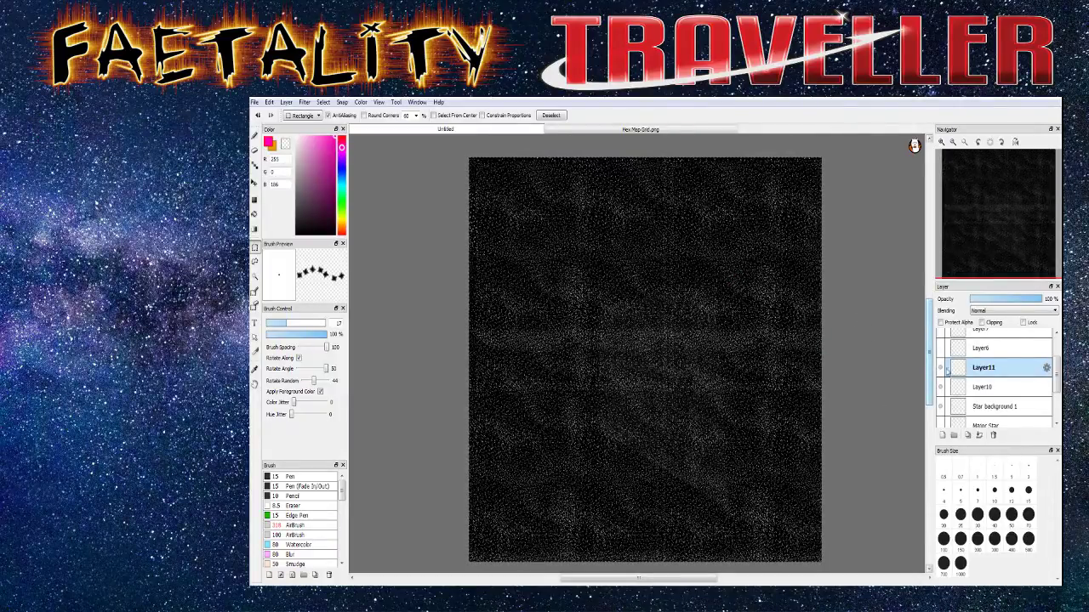
# Transform Layer10's star image by shrinking it to about 45% and placing it in the lower-left part of the canvas
pyautogui.click(980, 388)
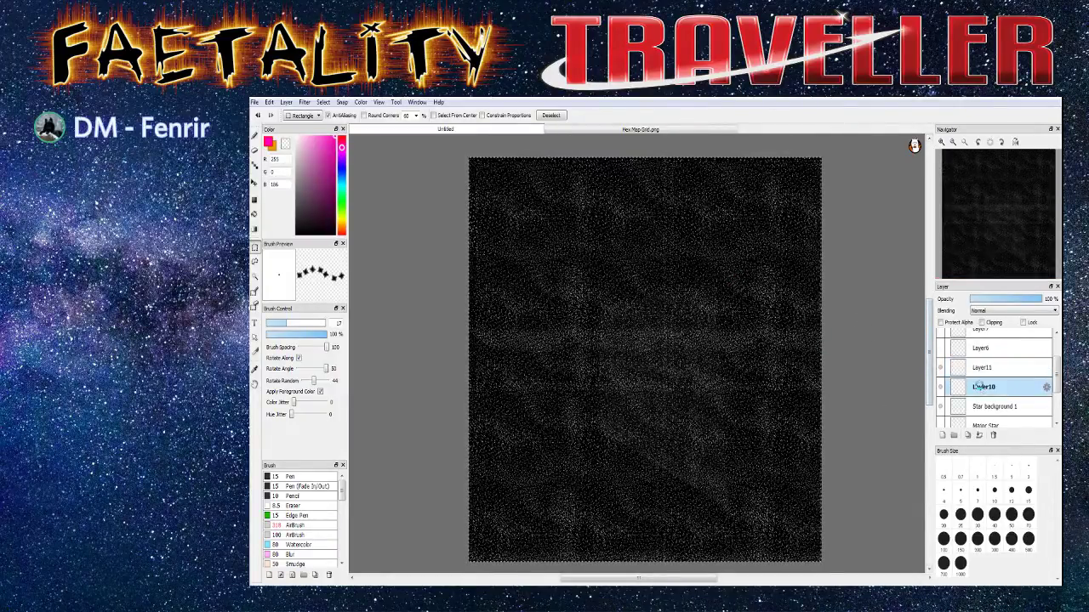
pyautogui.hotkey('ctrl', 't')
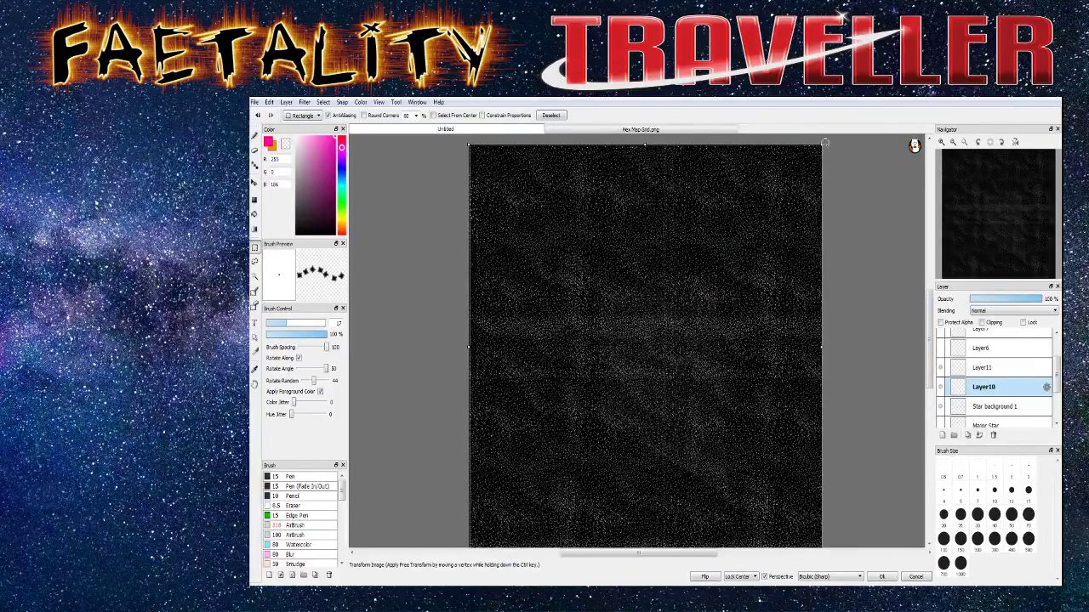
pyautogui.moveTo(825, 143); pyautogui.dragTo(761, 235)
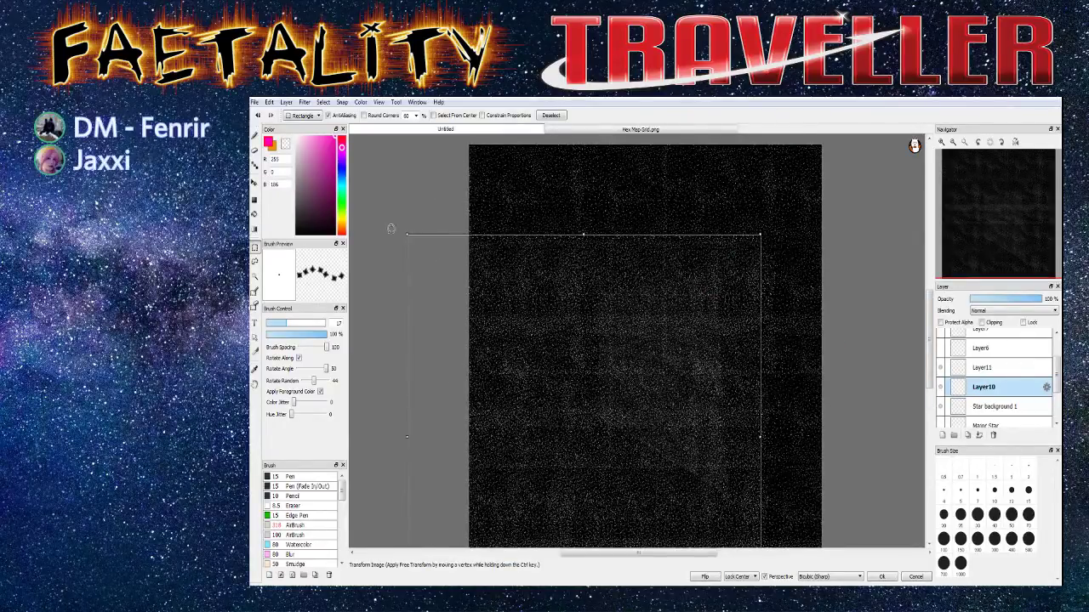
pyautogui.moveTo(406, 235); pyautogui.dragTo(482, 299)
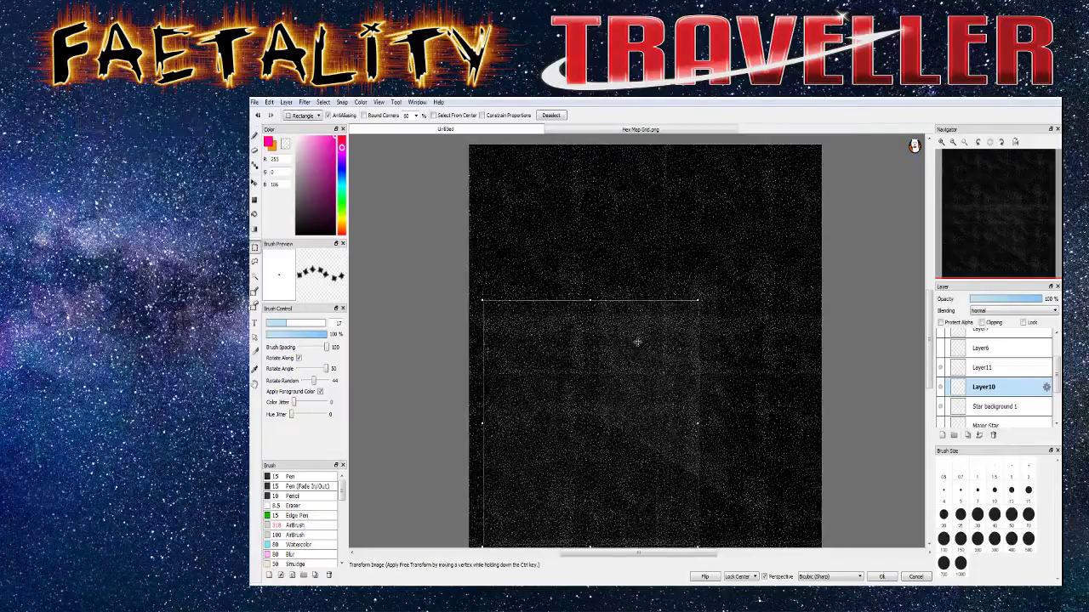
pyautogui.moveTo(697, 299); pyautogui.dragTo(669, 332)
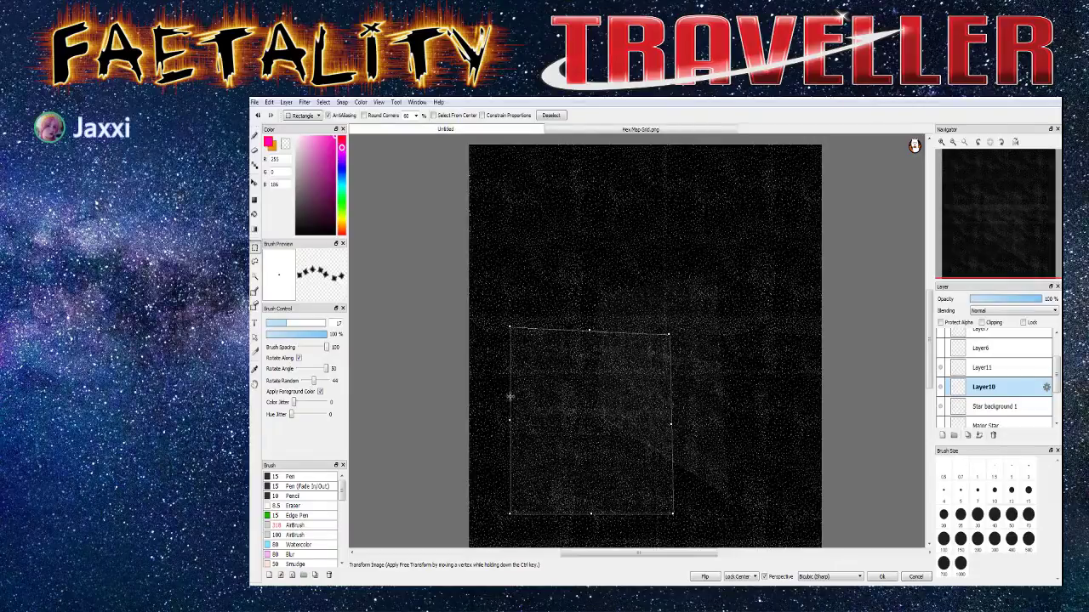
# Distort Layer10's star image into an irregular quadrilateral with its upper-left corner raised and lower-right corner lowered, and apply the transform
pyautogui.moveTo(509, 328); pyautogui.dragTo(504, 281)
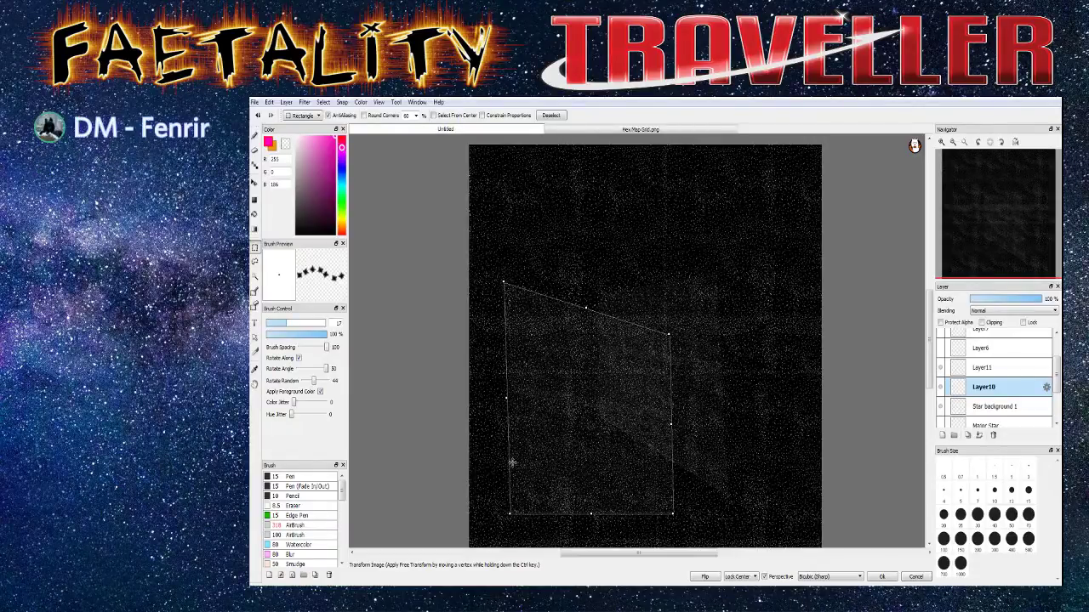
pyautogui.moveTo(513, 513); pyautogui.dragTo(512, 500)
pyautogui.moveTo(505, 391); pyautogui.dragTo(497, 391)
pyautogui.moveTo(672, 513); pyautogui.dragTo(667, 528)
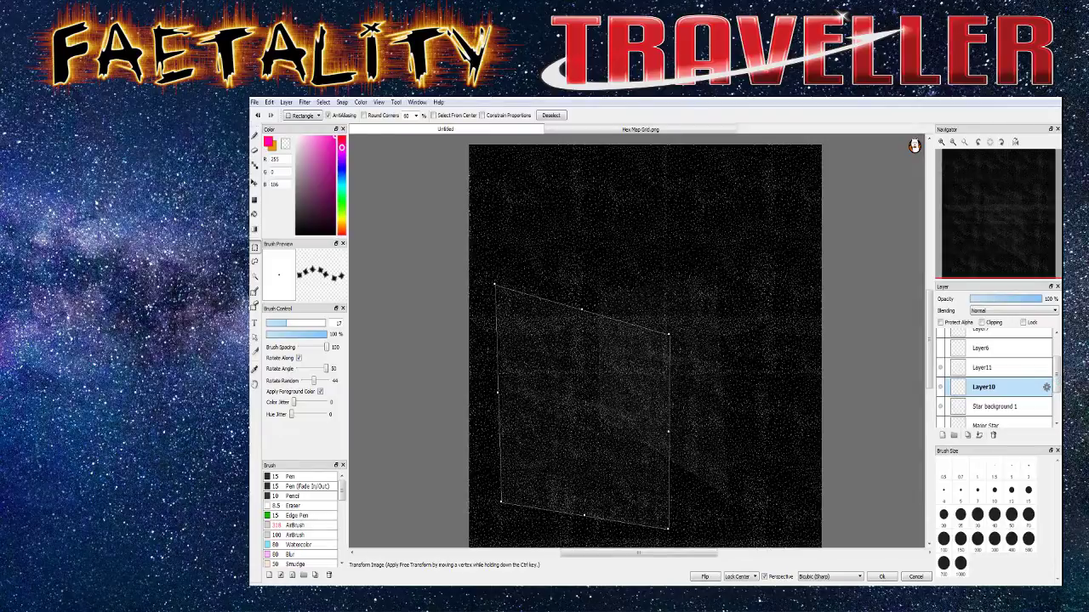
pyautogui.moveTo(723, 370); pyautogui.dragTo(627, 369)
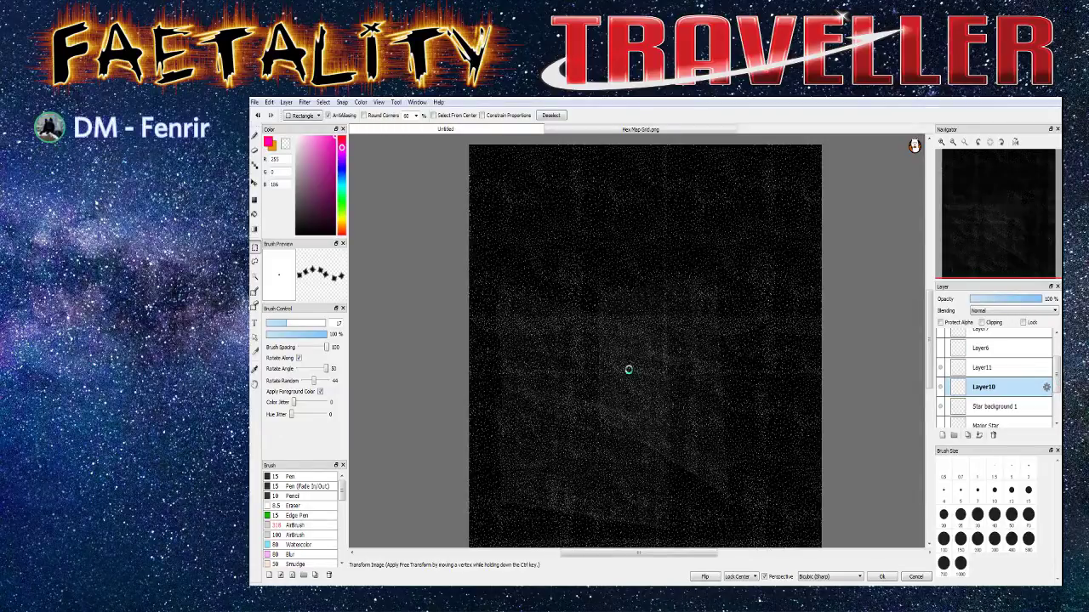
pyautogui.press('Return')
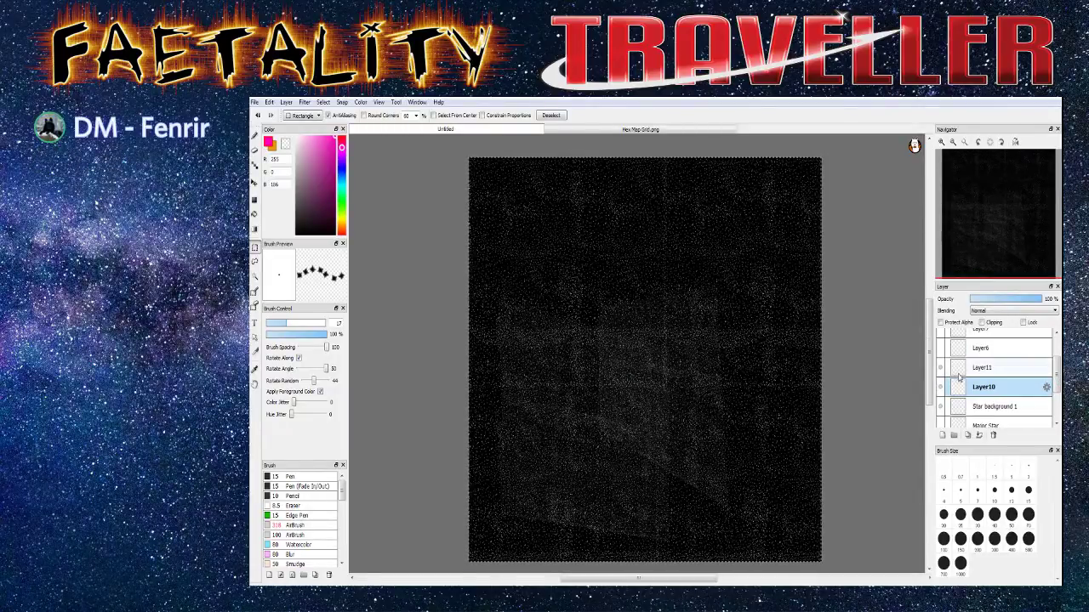
# Merge Layer9, Layer8, Layer7, Layer6 and Layer11 successively down into Layer10
pyautogui.press('Up')
pyautogui.press('Up')
pyautogui.press('Up')
pyautogui.press('Up')
pyautogui.press('Up')
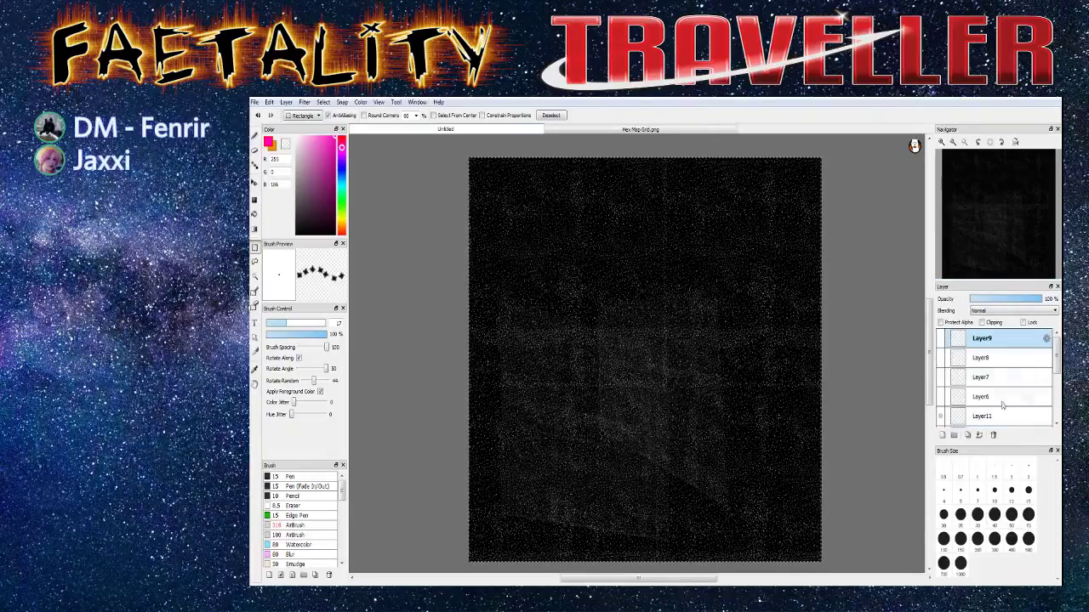
pyautogui.click(979, 436)
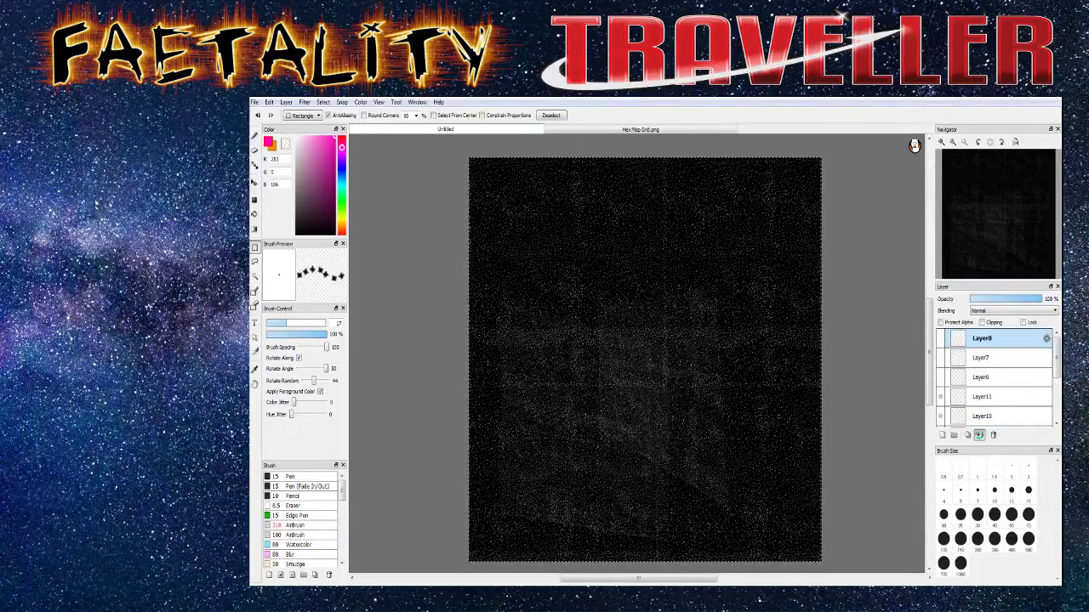
pyautogui.click(979, 436)
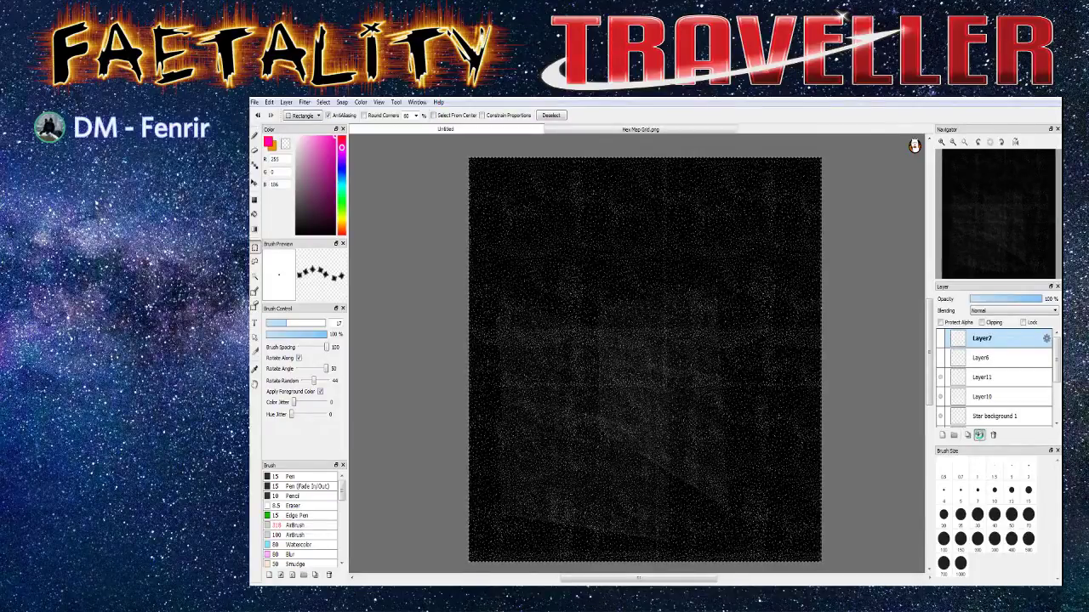
pyautogui.click(979, 435)
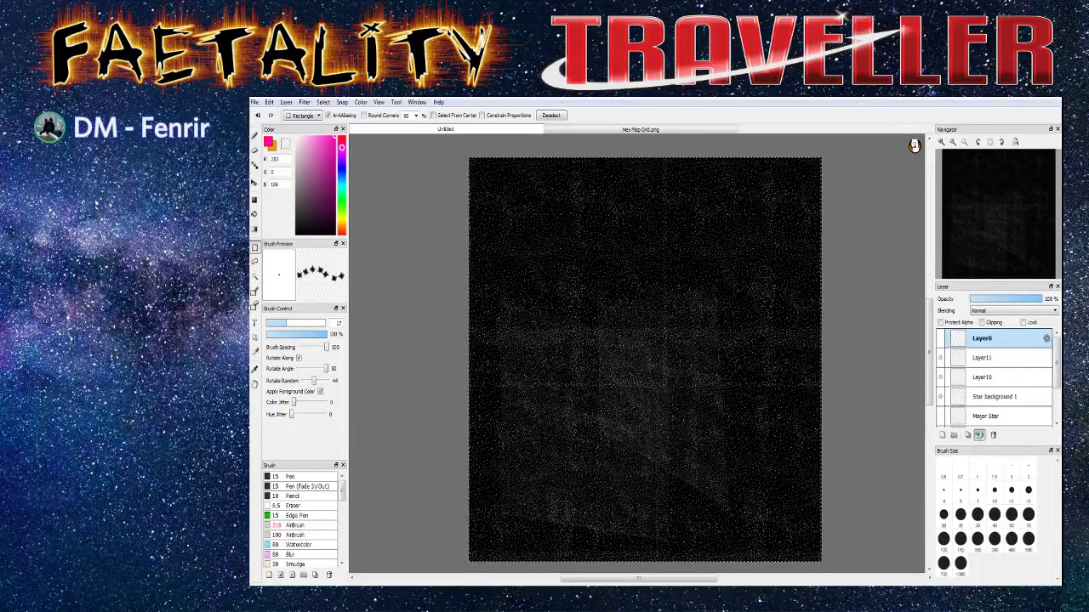
pyautogui.click(979, 436)
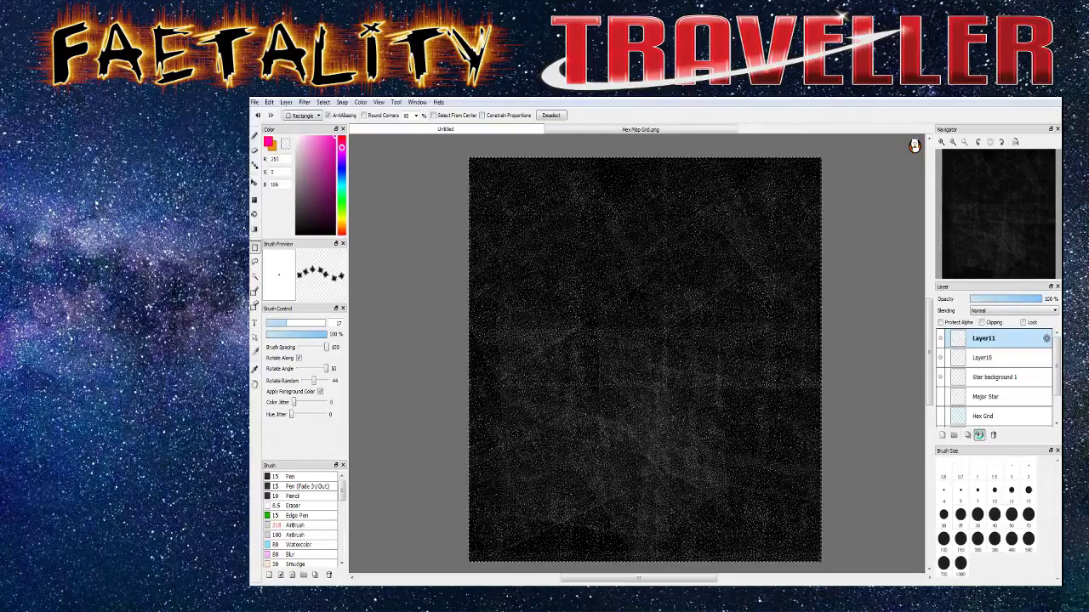
pyautogui.click(979, 435)
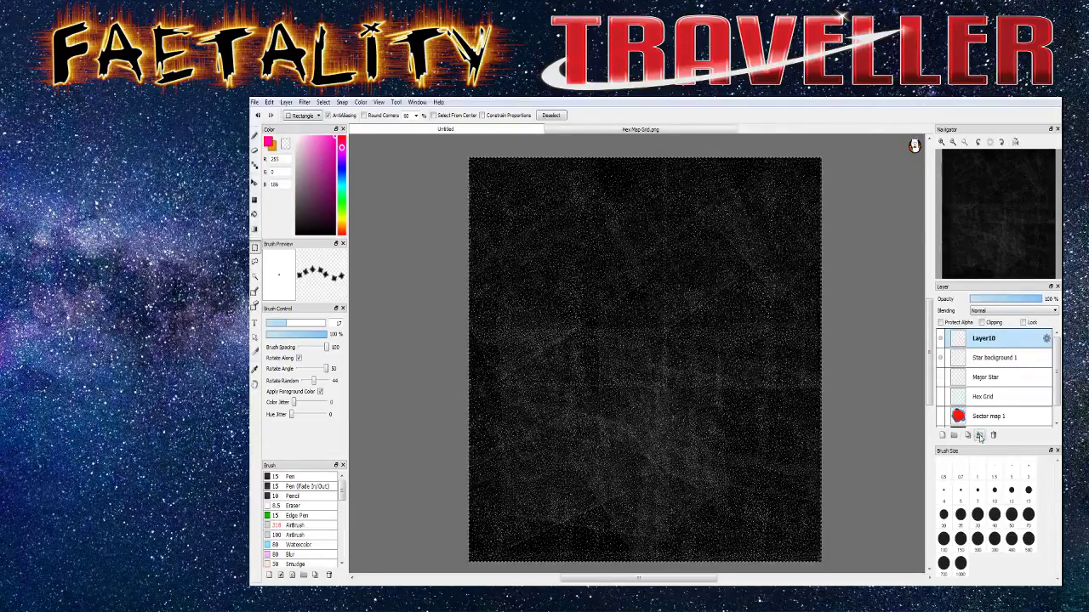
# Rename the merged star layer, Layer10, as "Star Background 2"
pyautogui.doubleClick(990, 342)
pyautogui.write('S')
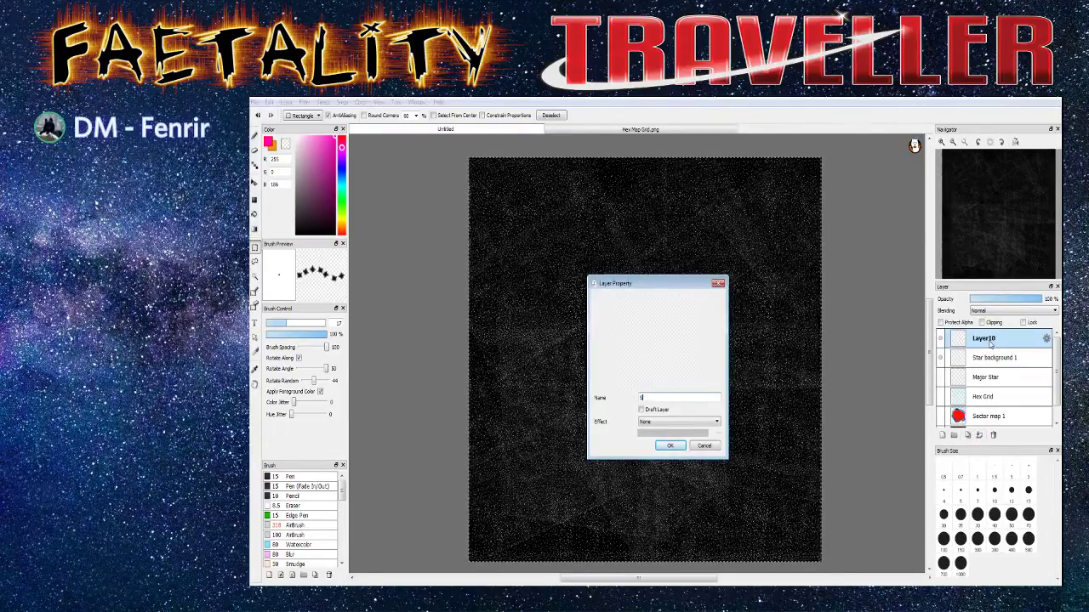
pyautogui.write('tar Background ')
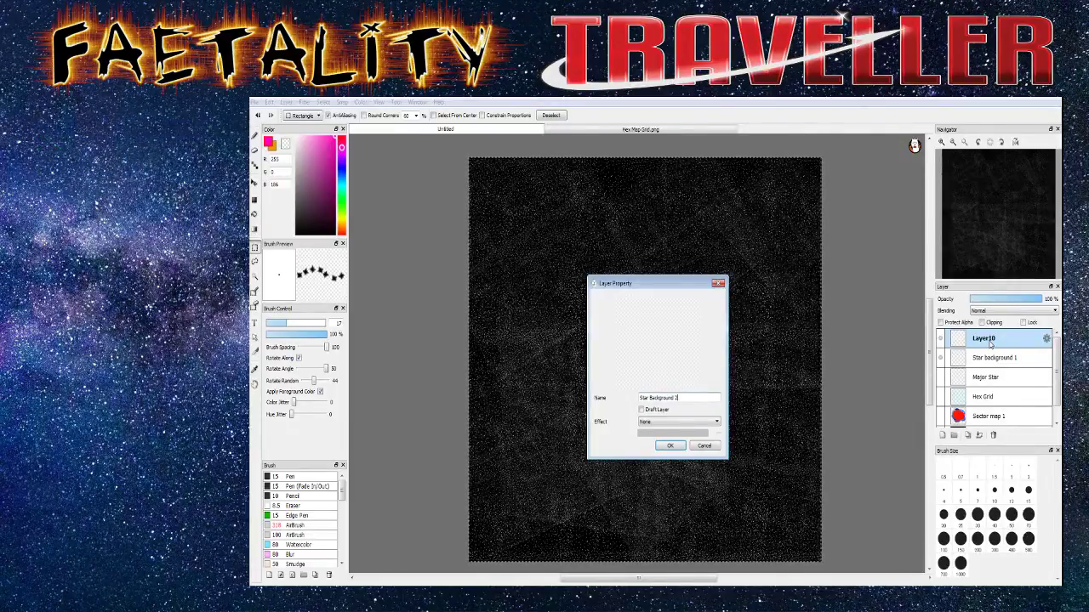
pyautogui.write('2')
pyautogui.press('Return')
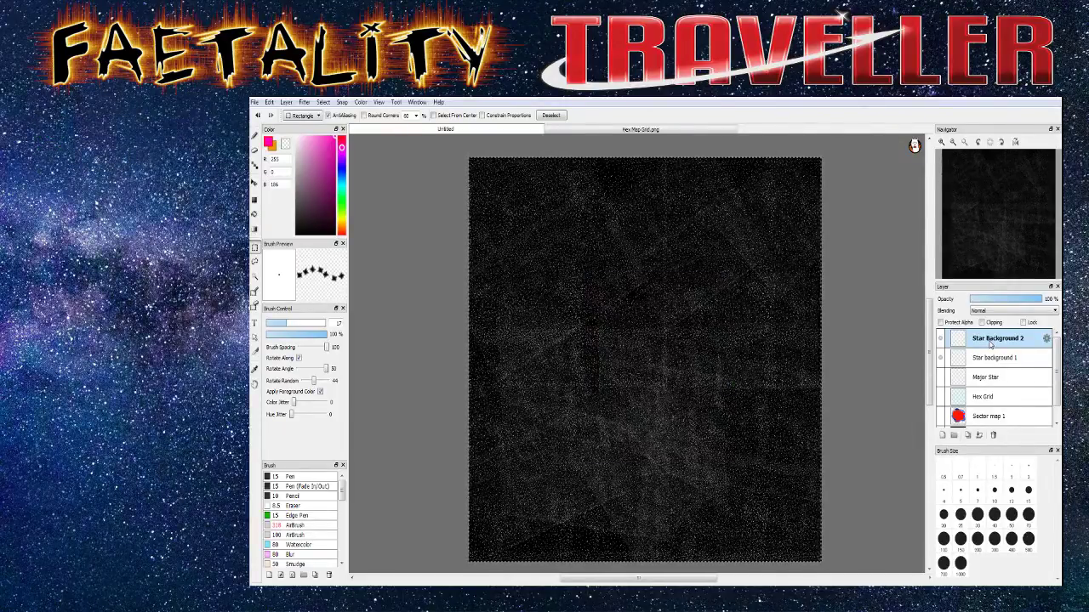
# Create a new layer folder above Star Background 2 and name it "Stars"
pyautogui.click(955, 435)
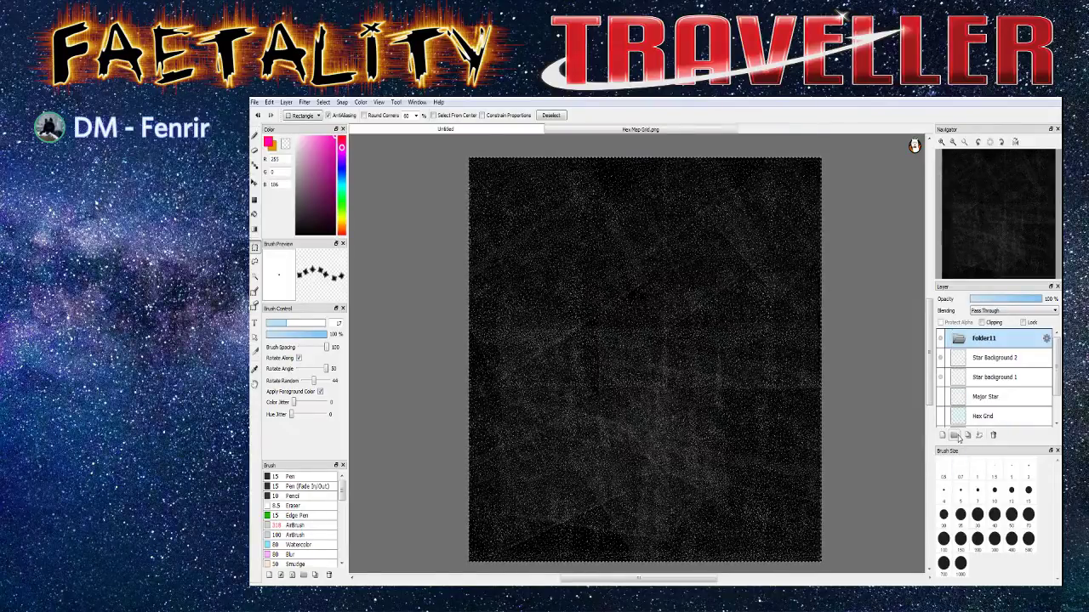
pyautogui.press('t')
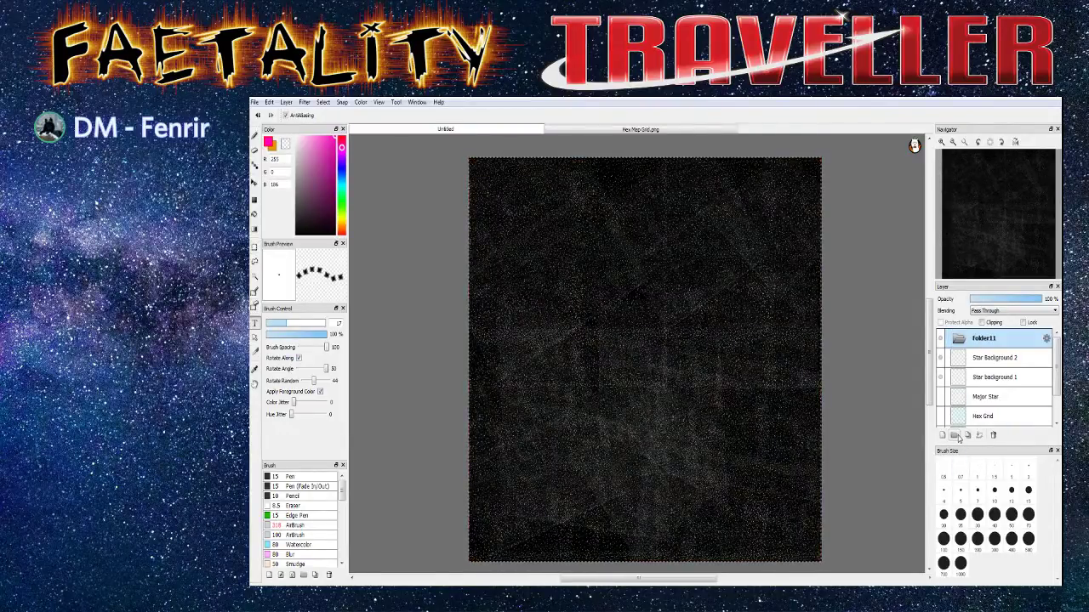
pyautogui.doubleClick(986, 338)
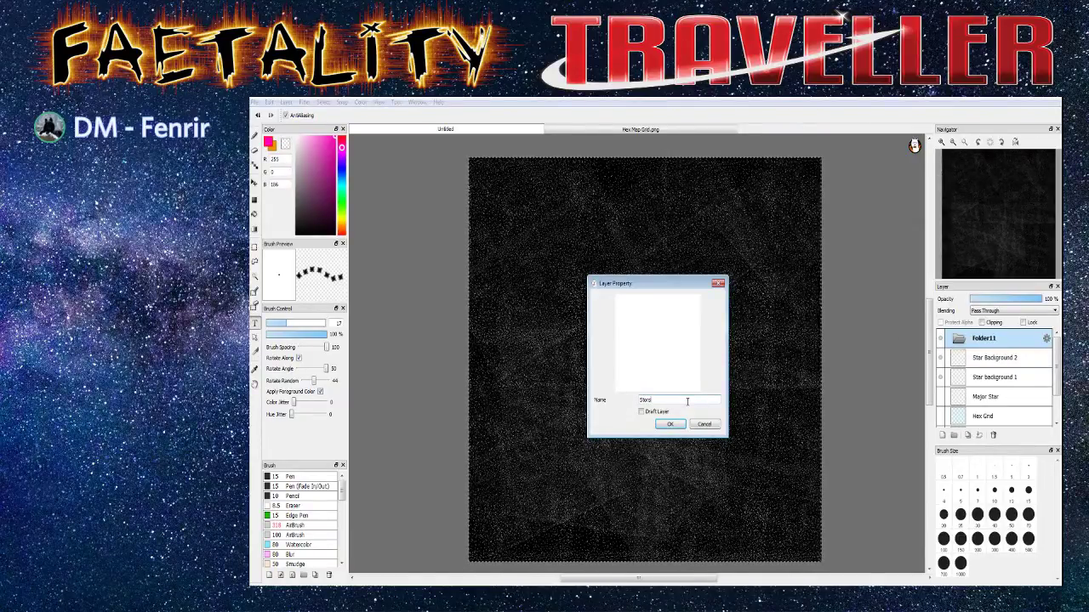
pyautogui.write('Stars')
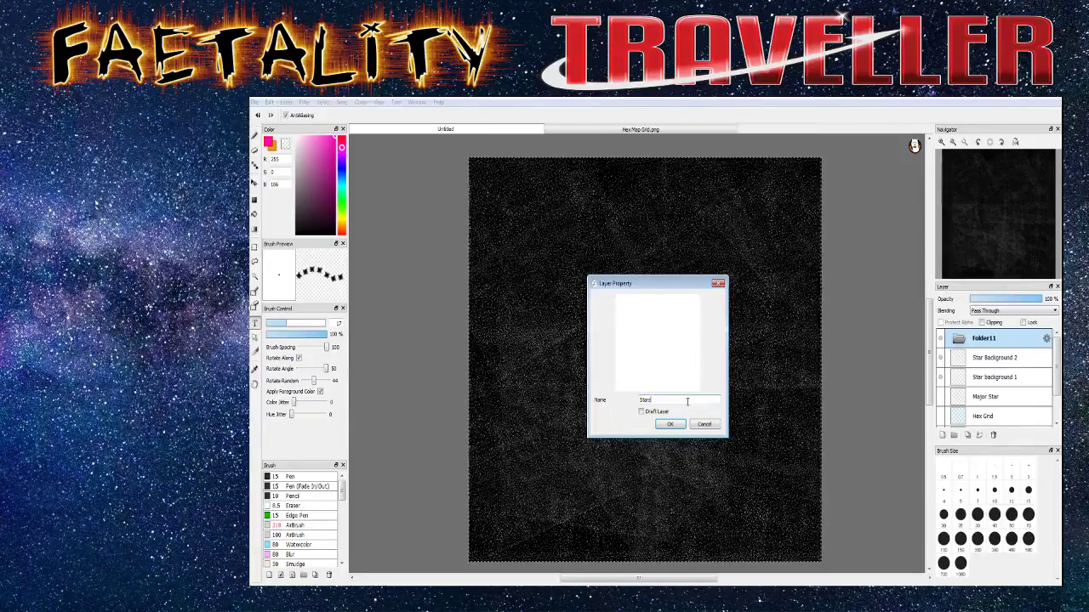
pyautogui.press('Return')
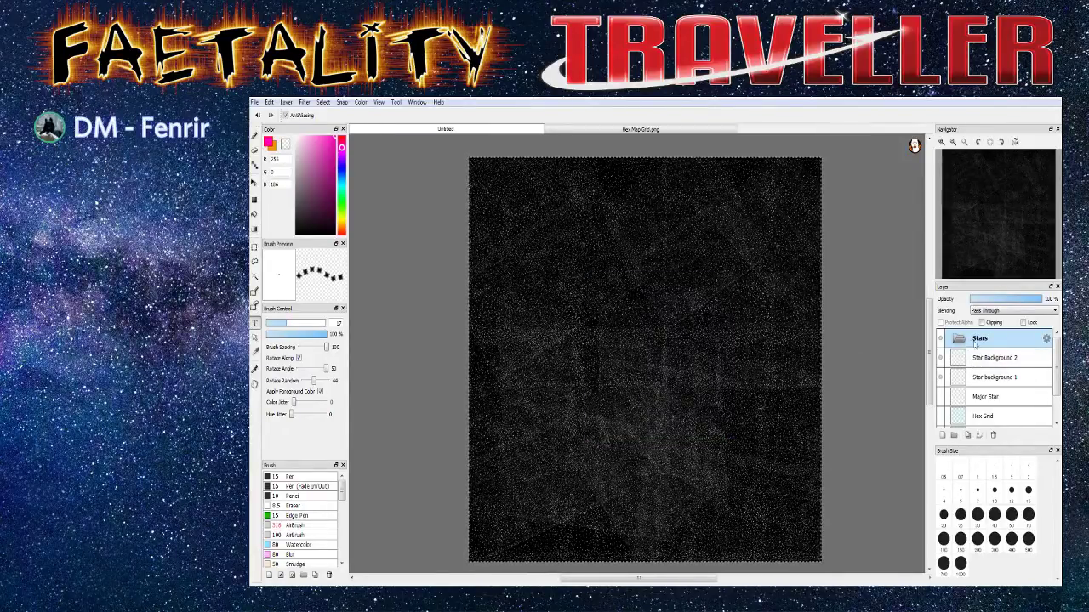
# Move the Star Background 2, Star background 1, Major Star and Hex Grid layers into the Stars folder
pyautogui.moveTo(993, 362)
pyautogui.mouseDown()
pyautogui.moveTo(992, 342)
pyautogui.moveTo(991, 352)
pyautogui.mouseUp()
pyautogui.moveTo(991, 398); pyautogui.dragTo(991, 350)
pyautogui.moveTo(985, 415); pyautogui.dragTo(989, 356)
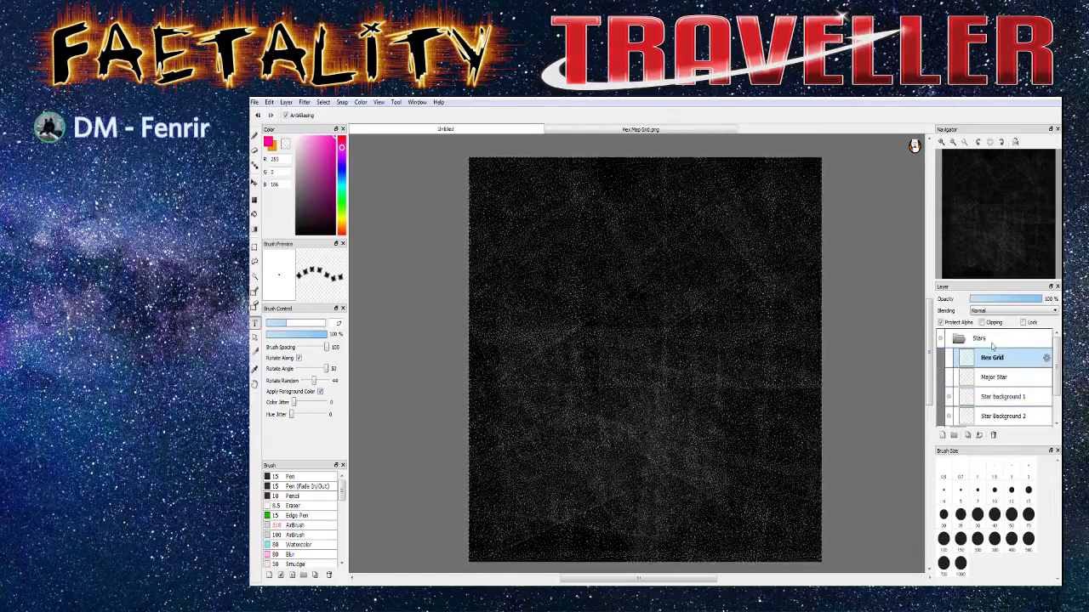
# Reorder the Stars folder as Star Background 2, Star background 1, Hex Grid and Major Star, and add Sector map 1 below them
pyautogui.moveTo(1000, 396); pyautogui.dragTo(995, 371)
pyautogui.moveTo(999, 419)
pyautogui.mouseDown()
pyautogui.moveTo(1003, 381)
pyautogui.moveTo(987, 365)
pyautogui.moveTo(993, 415)
pyautogui.moveTo(982, 406)
pyautogui.moveTo(990, 414)
pyautogui.moveTo(989, 364)
pyautogui.moveTo(1003, 402)
pyautogui.mouseUp()
pyautogui.scroll(-2, 975, 393)
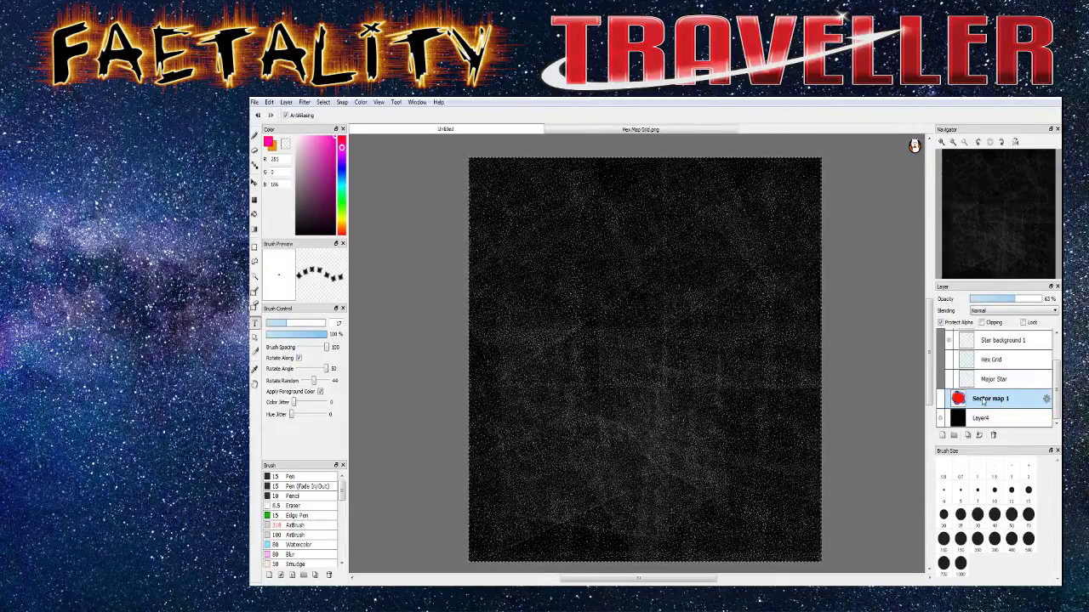
pyautogui.moveTo(980, 397); pyautogui.dragTo(1002, 373)
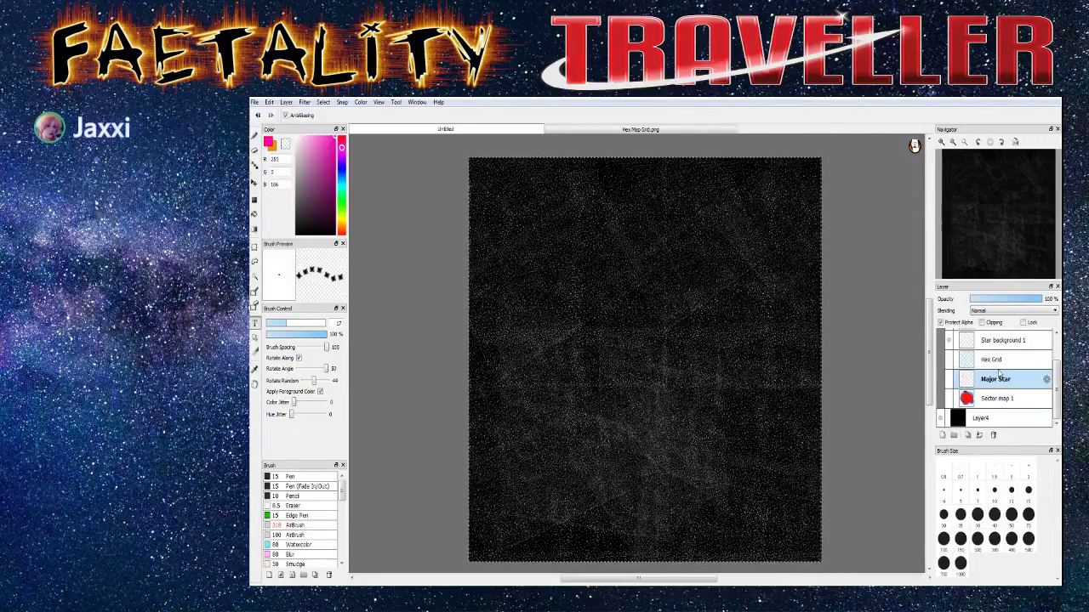
# Make the Hex Grid, Major Star and Sector map 1 layers visible and inspect the combined map up close
pyautogui.scroll(2, 953, 385)
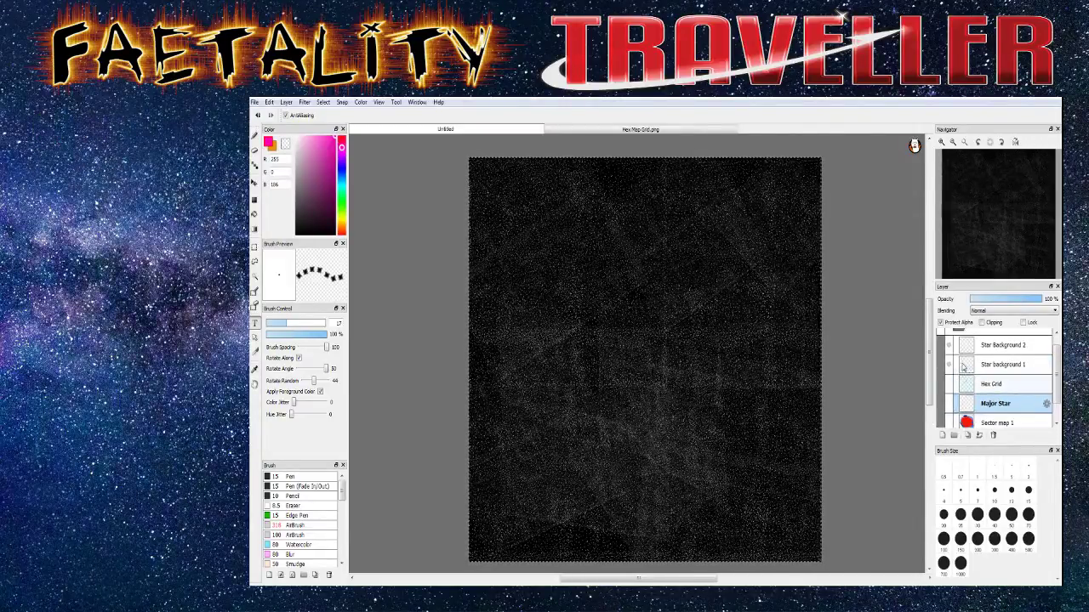
pyautogui.click(948, 384)
pyautogui.click(949, 404)
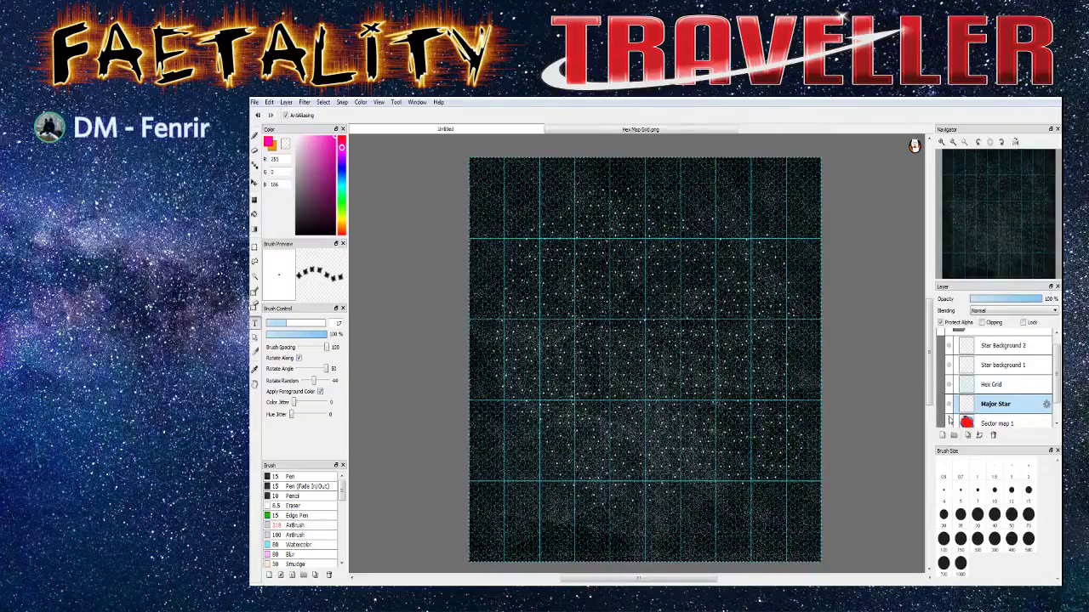
pyautogui.click(948, 423)
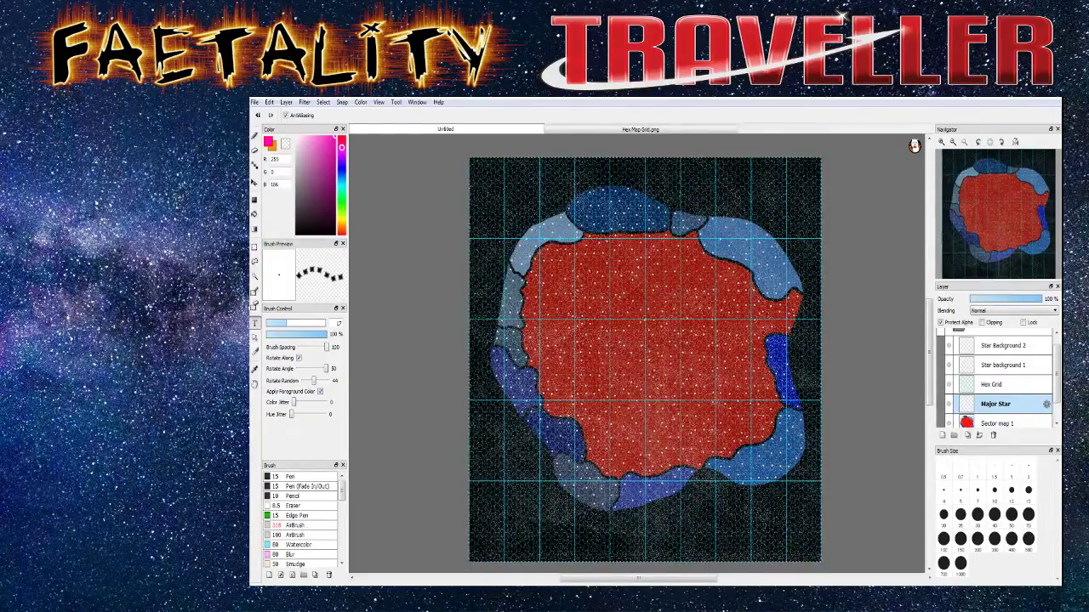
pyautogui.scroll(5, 650, 289)
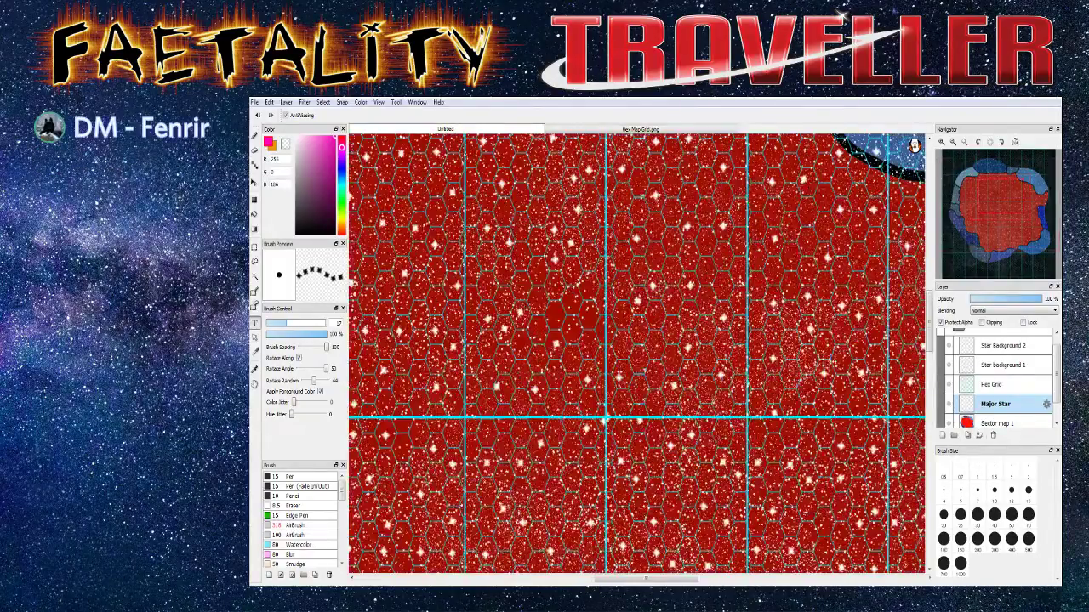
pyautogui.scroll(-6, 646, 340)
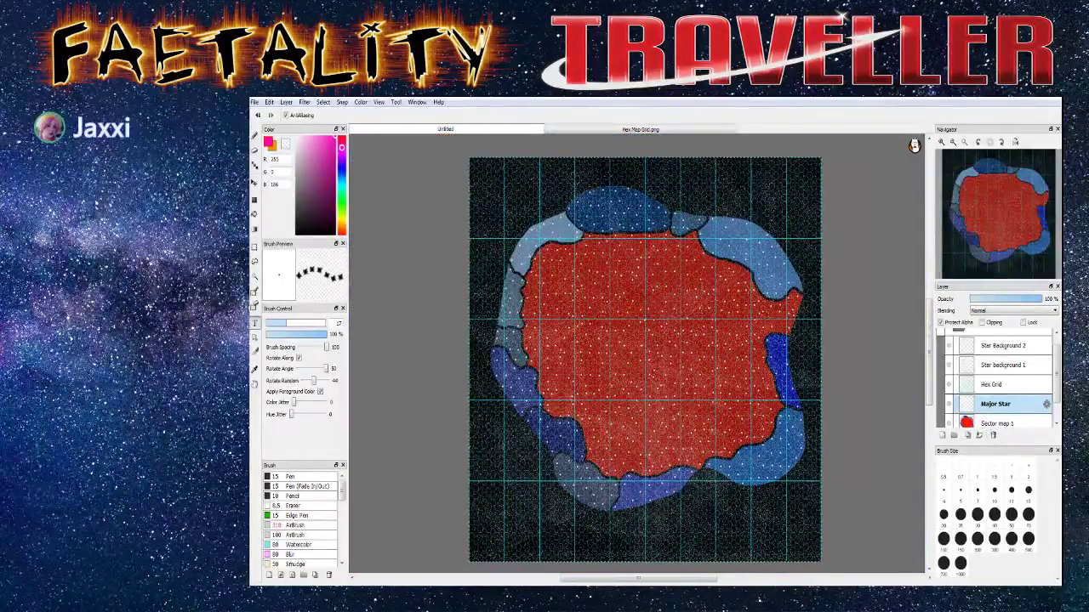
# Open the Stars folder's properties, dismiss them without changes, and collapse the folder
pyautogui.scroll(1, 984, 349)
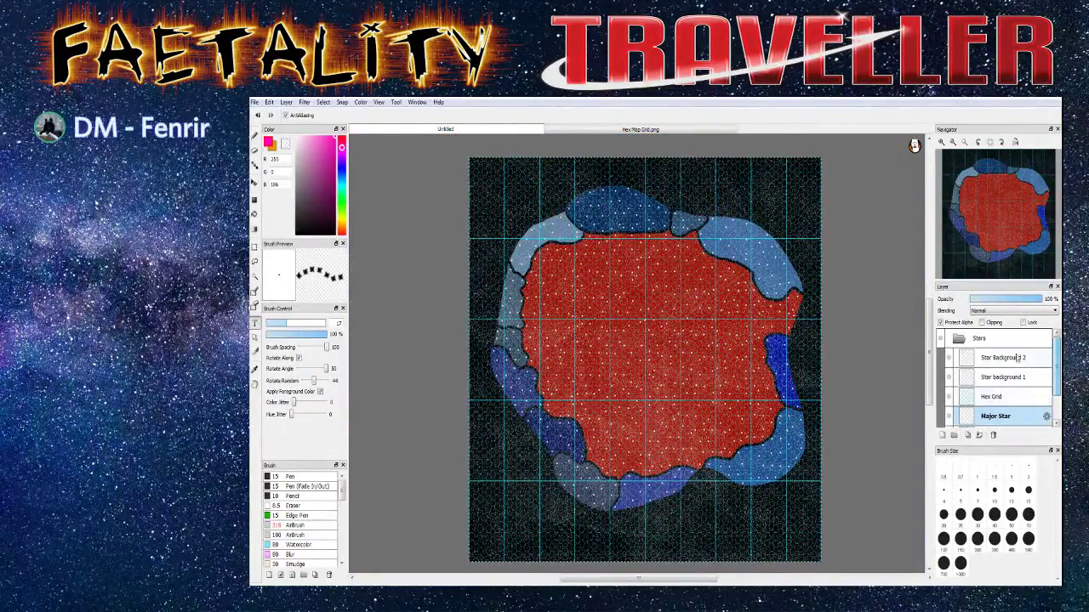
pyautogui.click(981, 337)
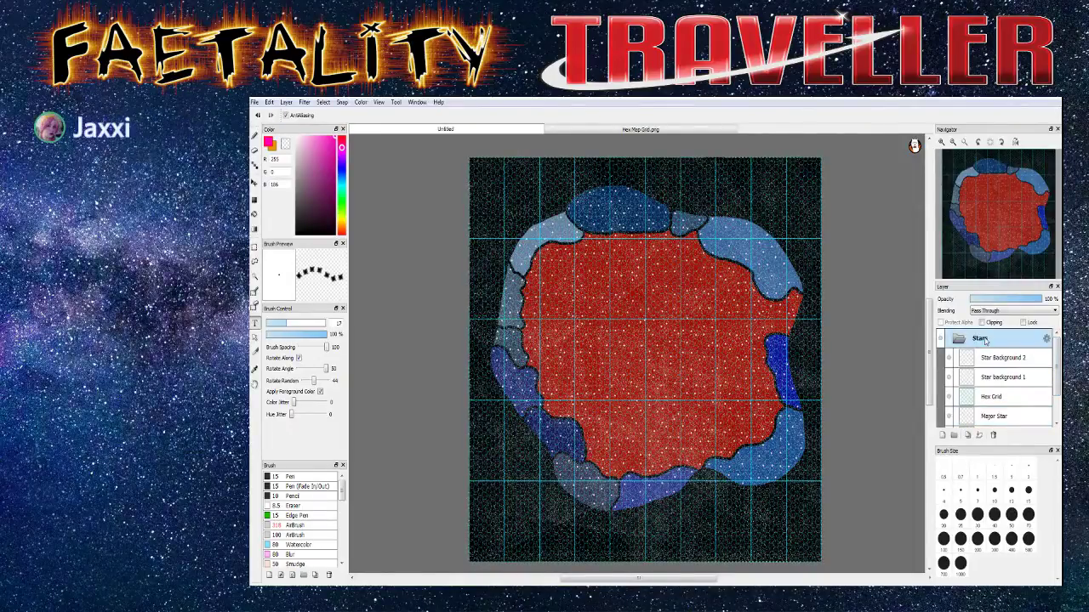
pyautogui.doubleClick(981, 338)
pyautogui.click(704, 425)
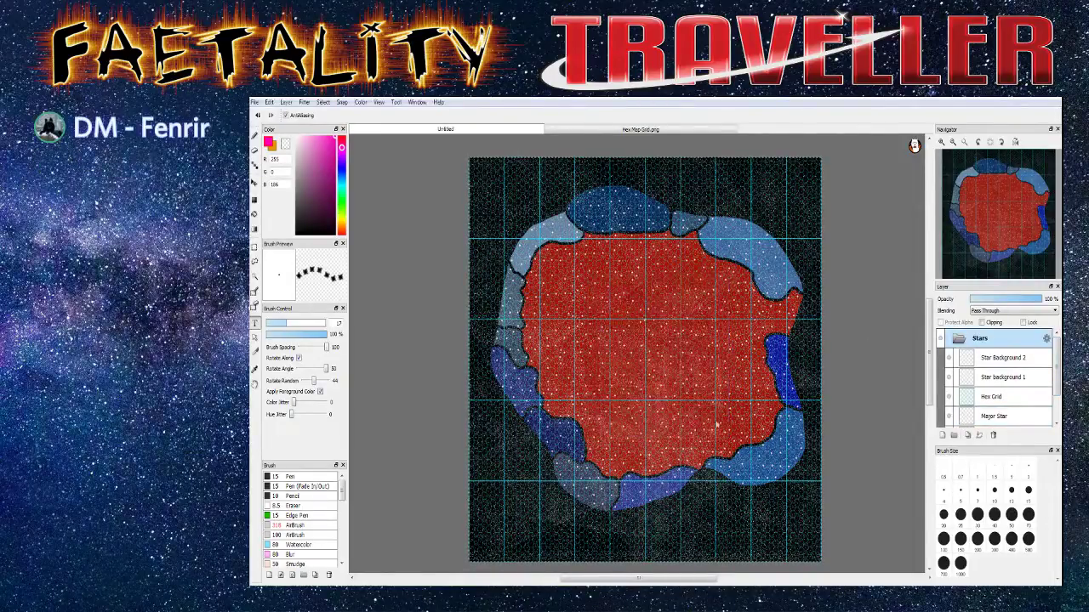
pyautogui.click(960, 341)
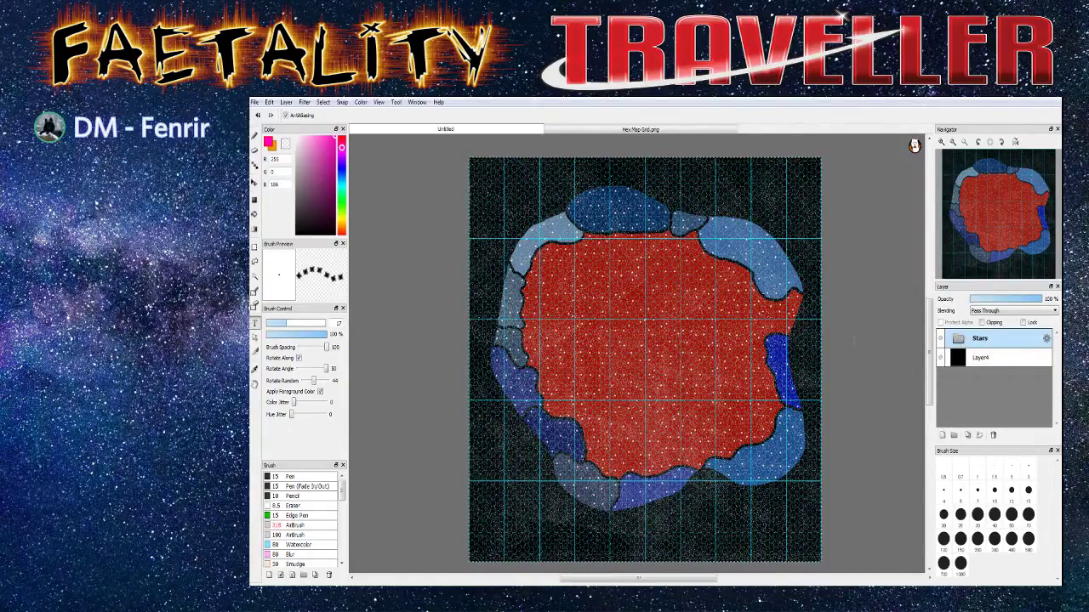
# Move the Hex Grid layer out of the Stars folder to just above Sector map 1, and collapse the folder
pyautogui.click(940, 341)
pyautogui.click(939, 341)
pyautogui.click(968, 341)
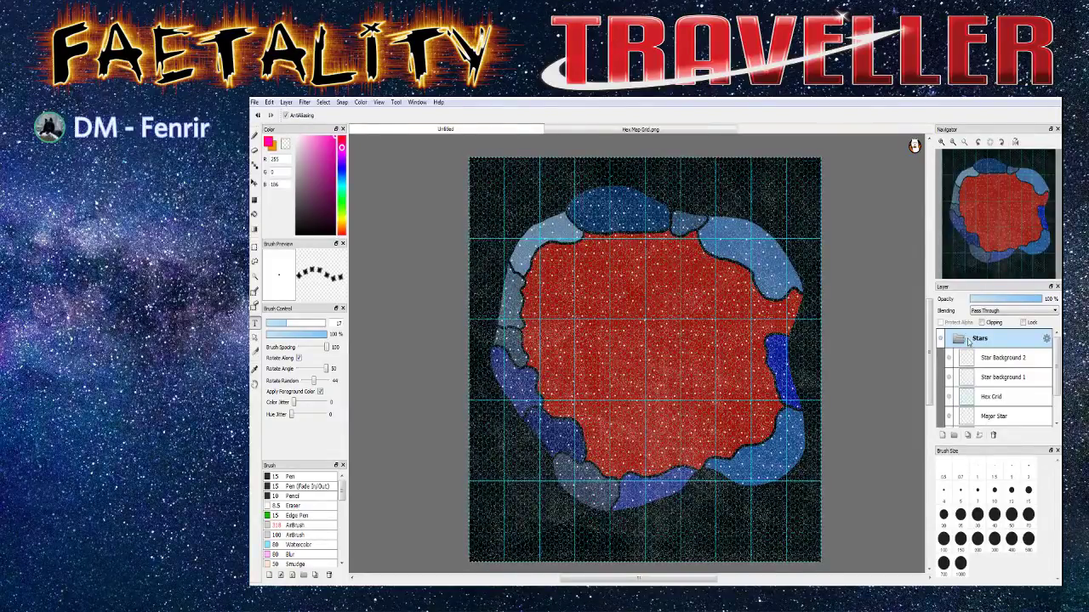
pyautogui.click(984, 405)
pyautogui.moveTo(978, 411)
pyautogui.mouseDown()
pyautogui.moveTo(974, 418)
pyautogui.moveTo(980, 397)
pyautogui.mouseUp()
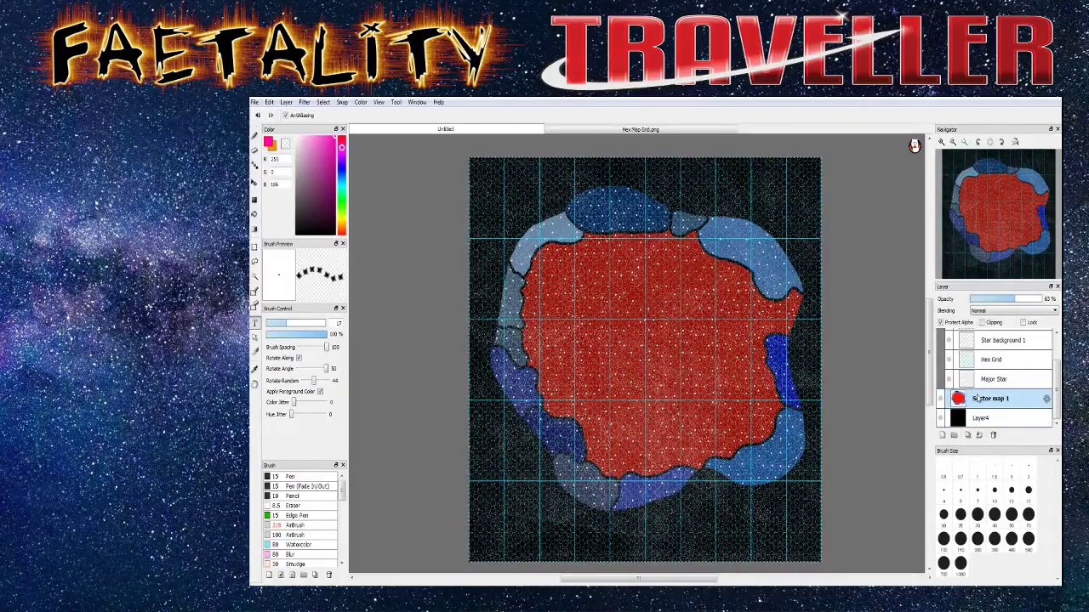
pyautogui.scroll(1, 976, 371)
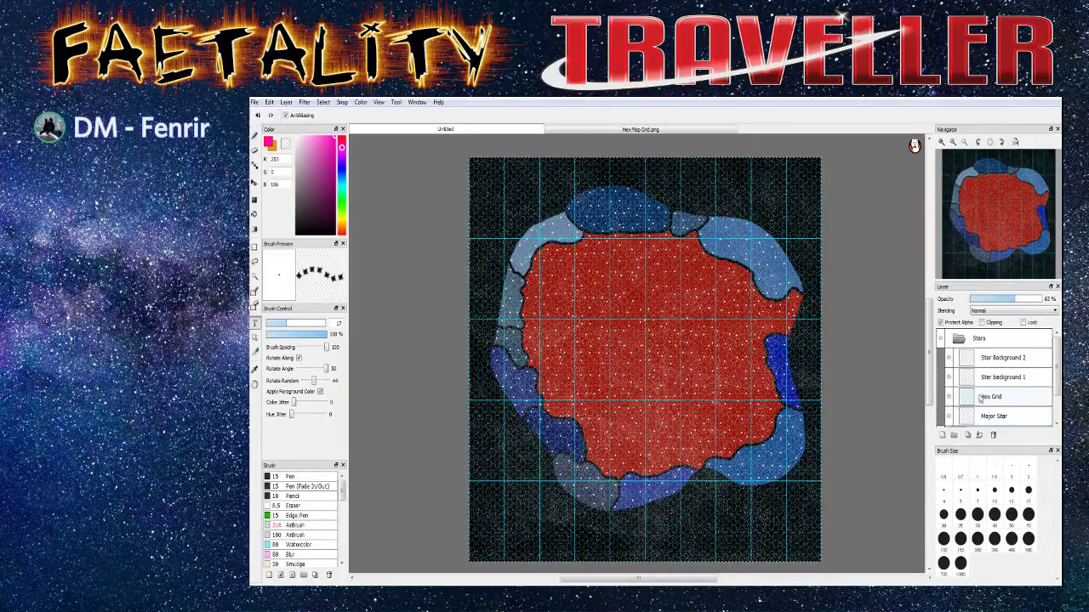
pyautogui.scroll(-1, 977, 373)
pyautogui.moveTo(980, 372); pyautogui.dragTo(983, 409)
pyautogui.scroll(1, 982, 409)
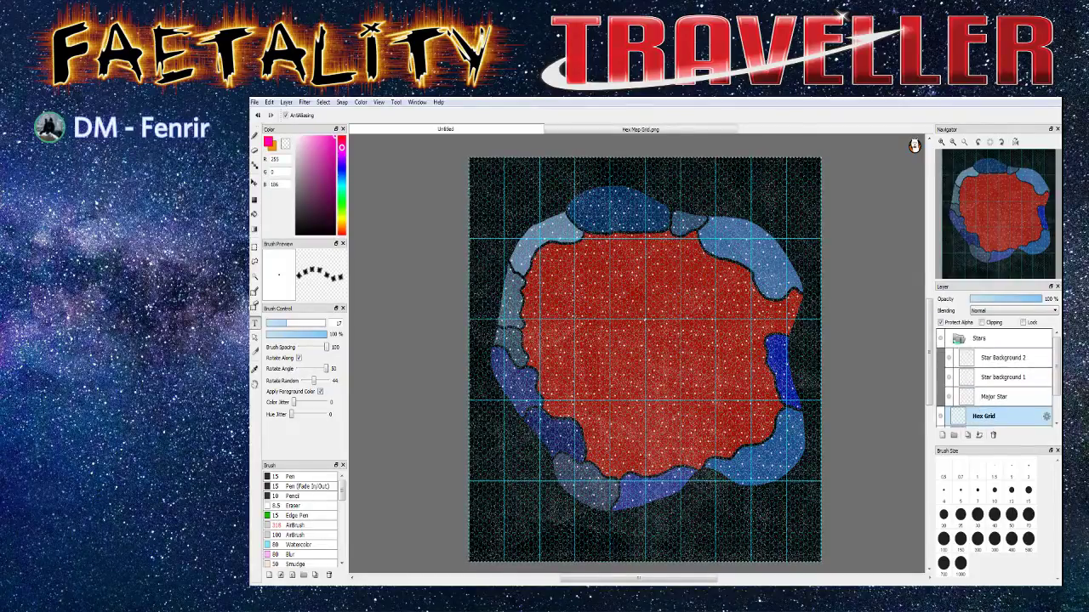
pyautogui.click(957, 340)
# Hide the Stars folder, the Sector map 1 layer and the black Layer4, leaving only the Hex Grid layer visible
pyautogui.click(939, 339)
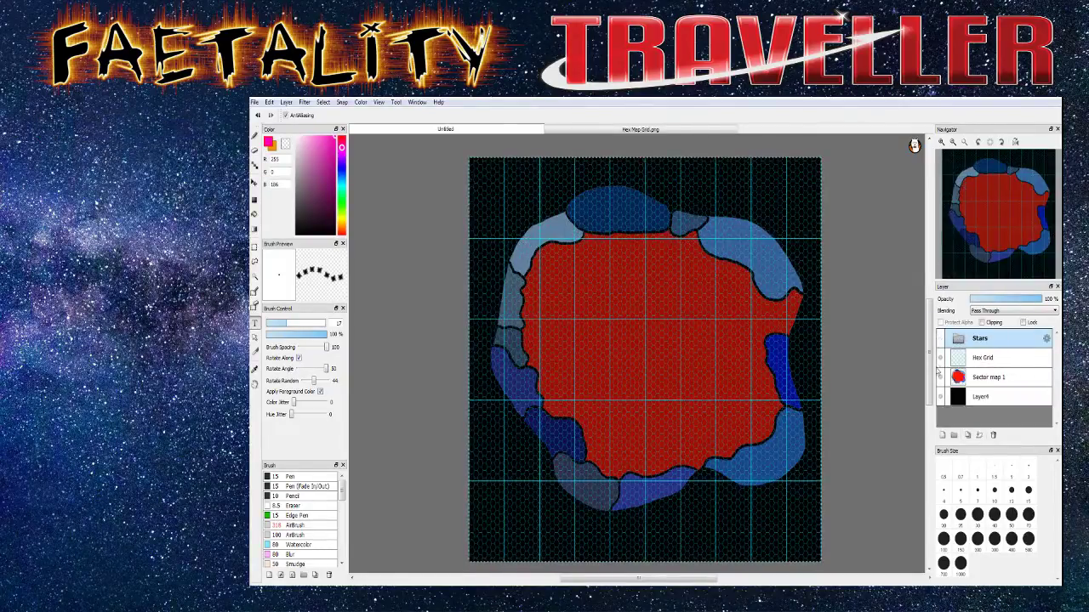
pyautogui.click(941, 377)
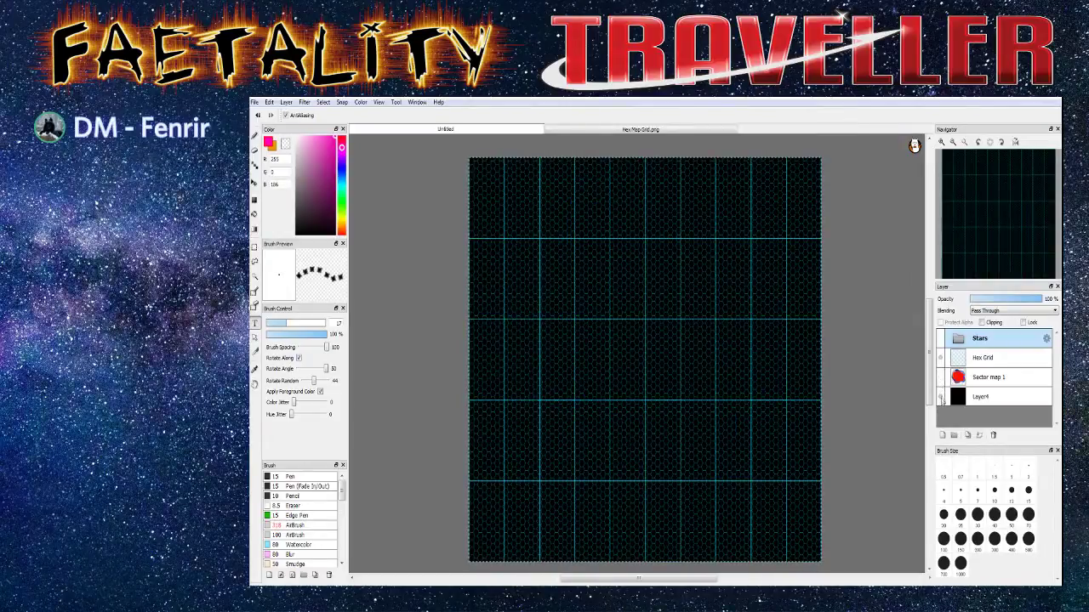
pyautogui.click(940, 397)
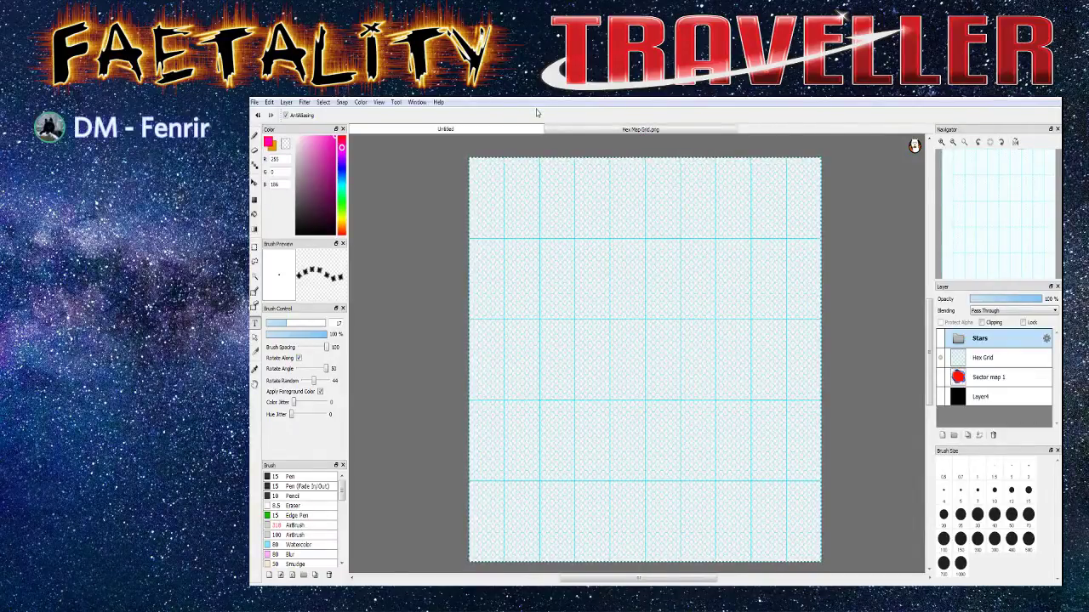
# Paste the copied smoke image on a new layer above Hex Grid and try to transform it
pyautogui.click(985, 359)
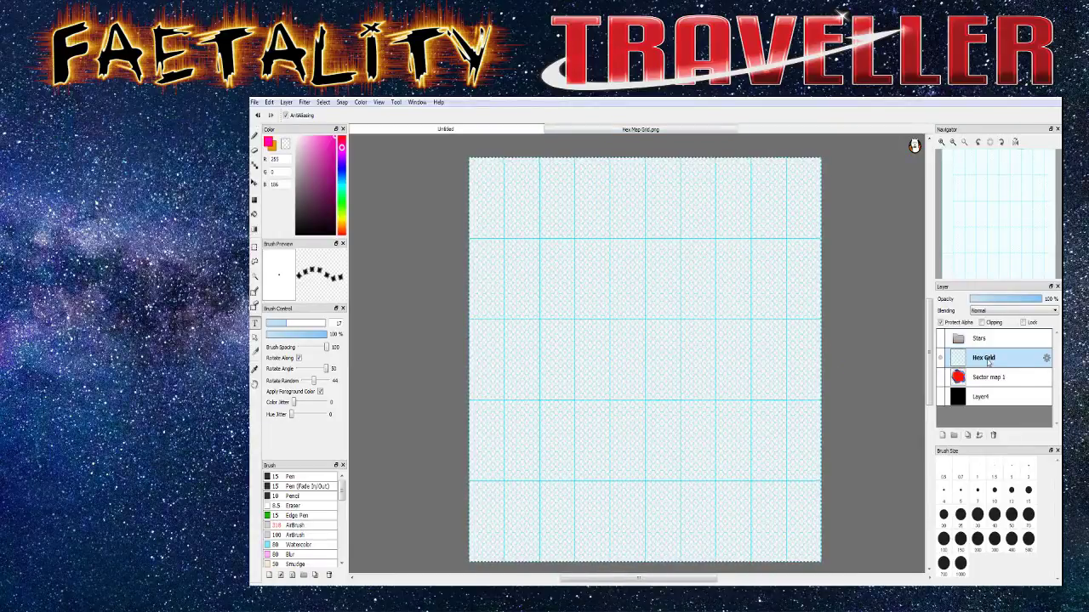
pyautogui.hotkey('ctrl', 'v')
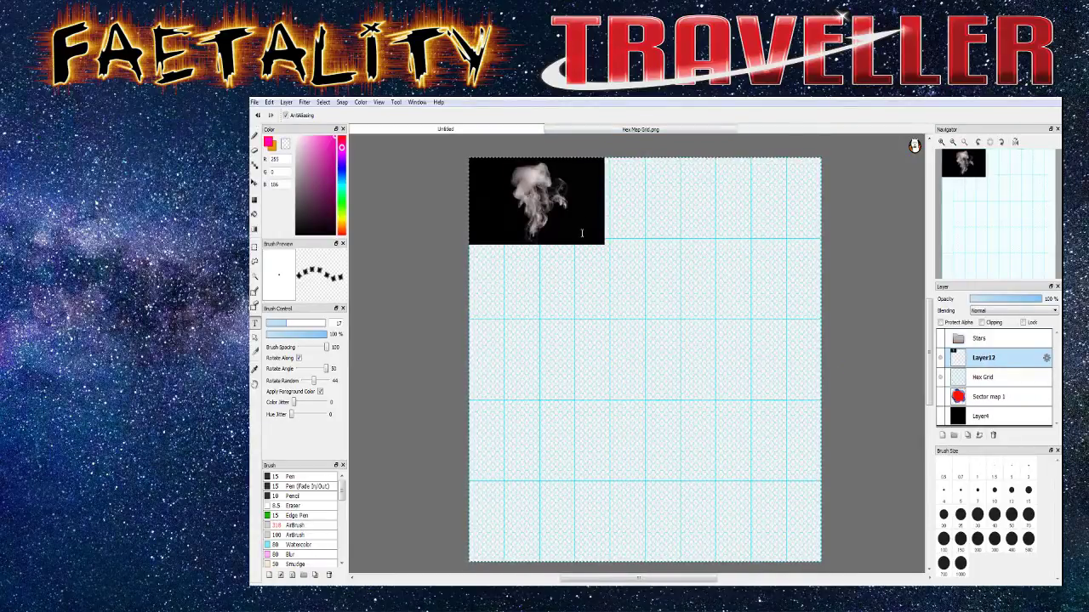
pyautogui.hotkey('ctrl', 't')
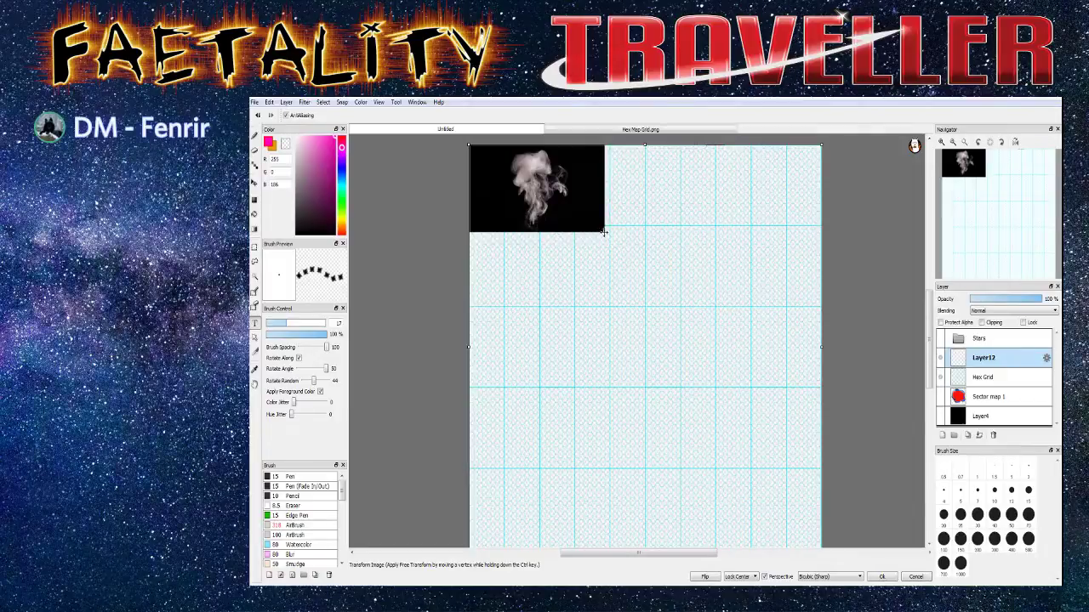
pyautogui.moveTo(619, 257); pyautogui.dragTo(603, 231)
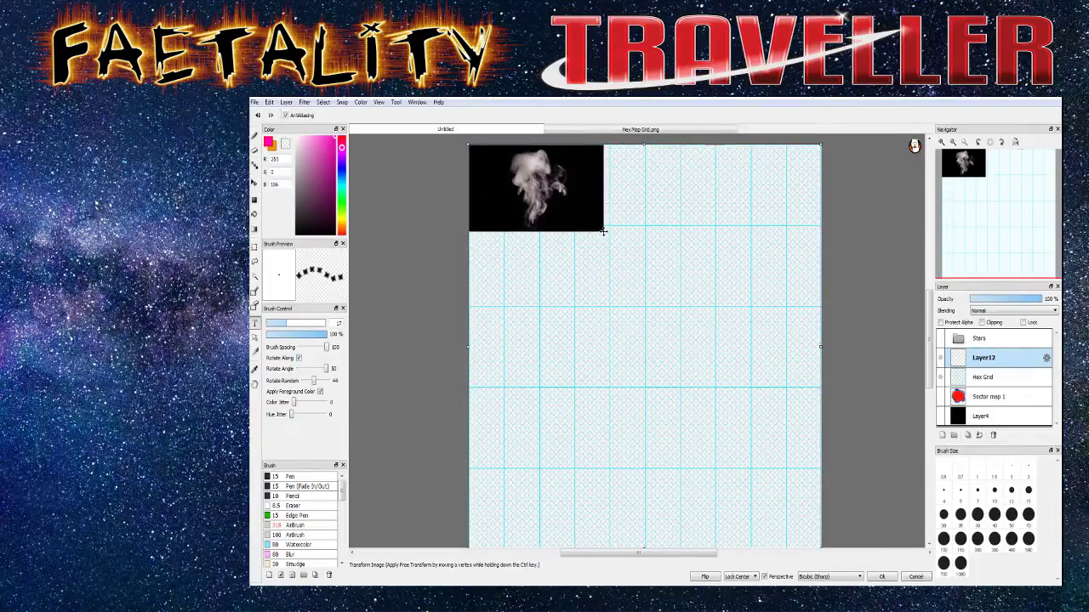
pyautogui.press('Return')
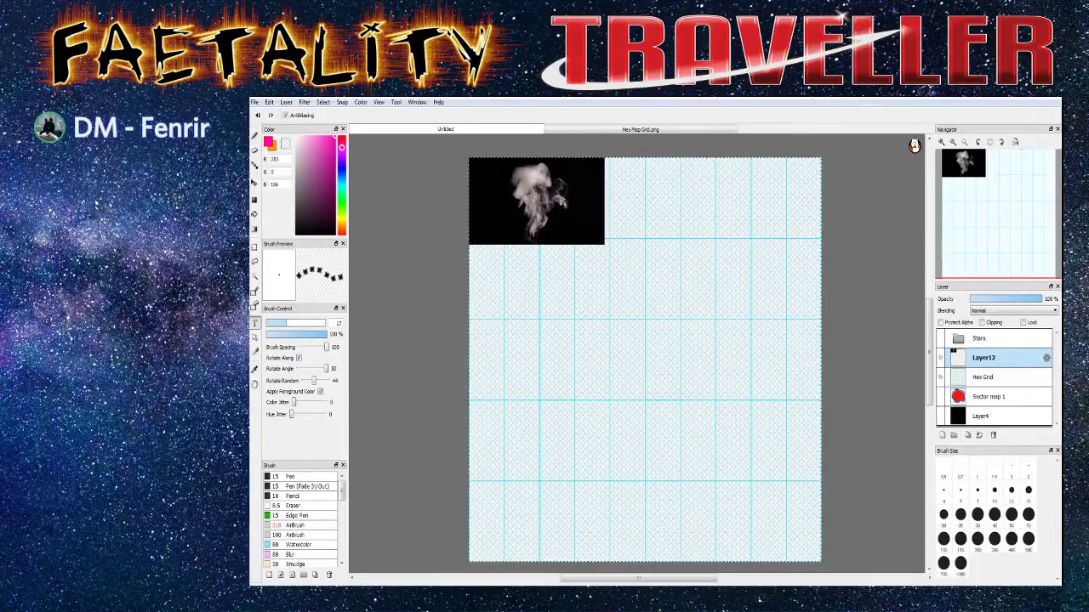
pyautogui.click(603, 231)
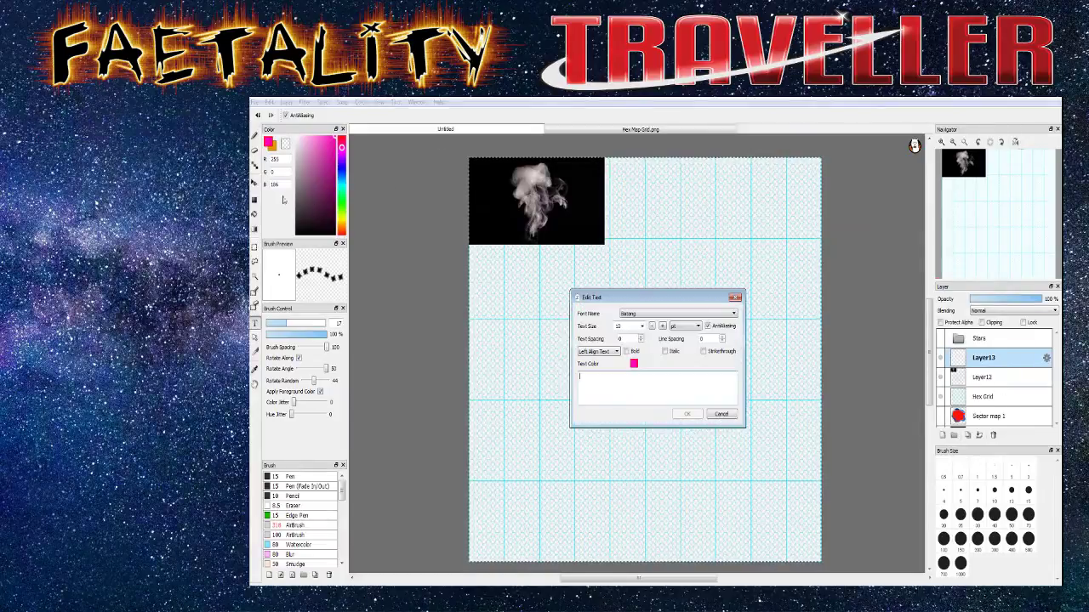
pyautogui.click(735, 297)
# Make a rectangular selection around the pasted smoke image and try to enlarge it across the canvas
pyautogui.click(255, 247)
pyautogui.moveTo(451, 145); pyautogui.dragTo(609, 250)
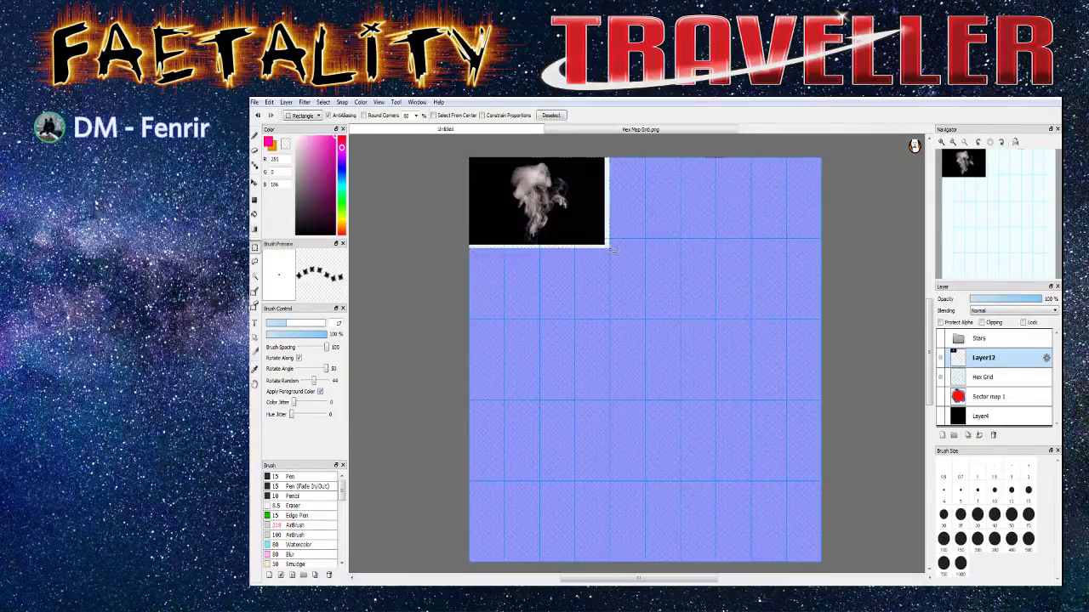
pyautogui.hotkey('ctrl', 't')
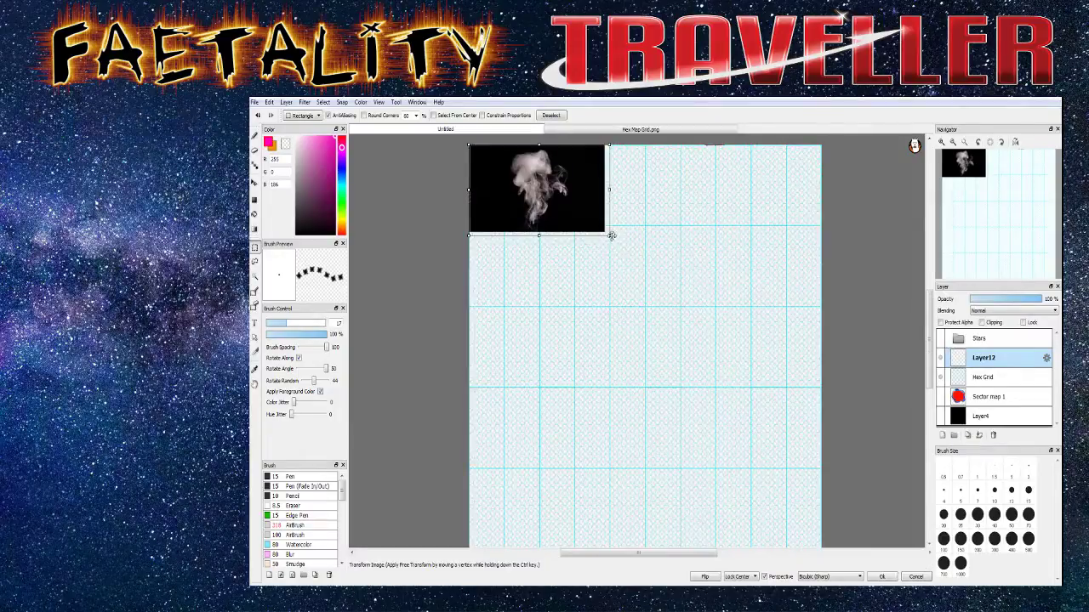
pyautogui.moveTo(607, 234); pyautogui.dragTo(715, 329)
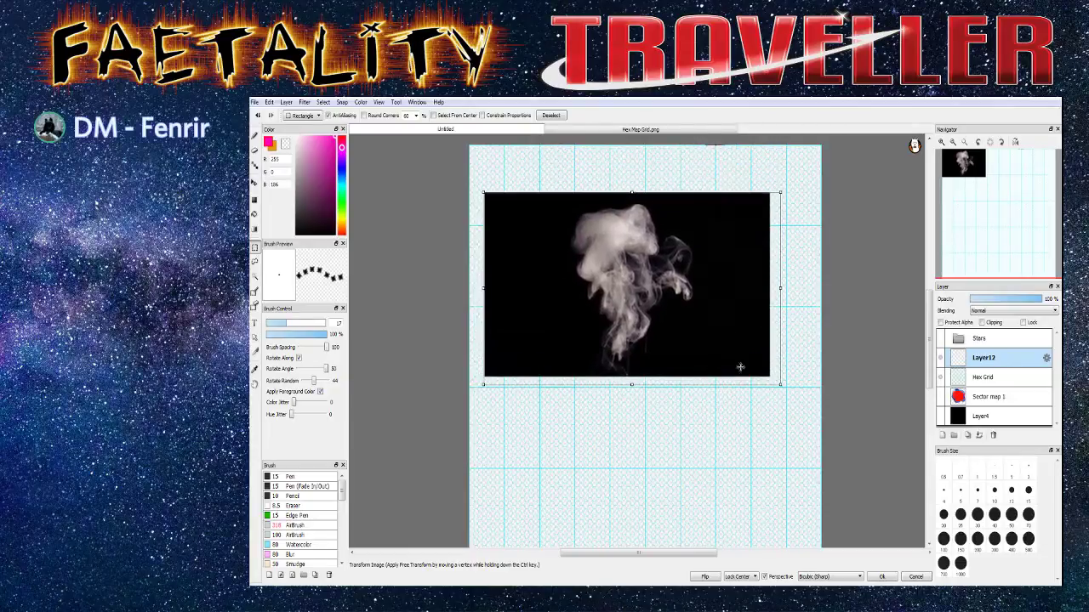
pyautogui.moveTo(781, 387); pyautogui.dragTo(807, 433)
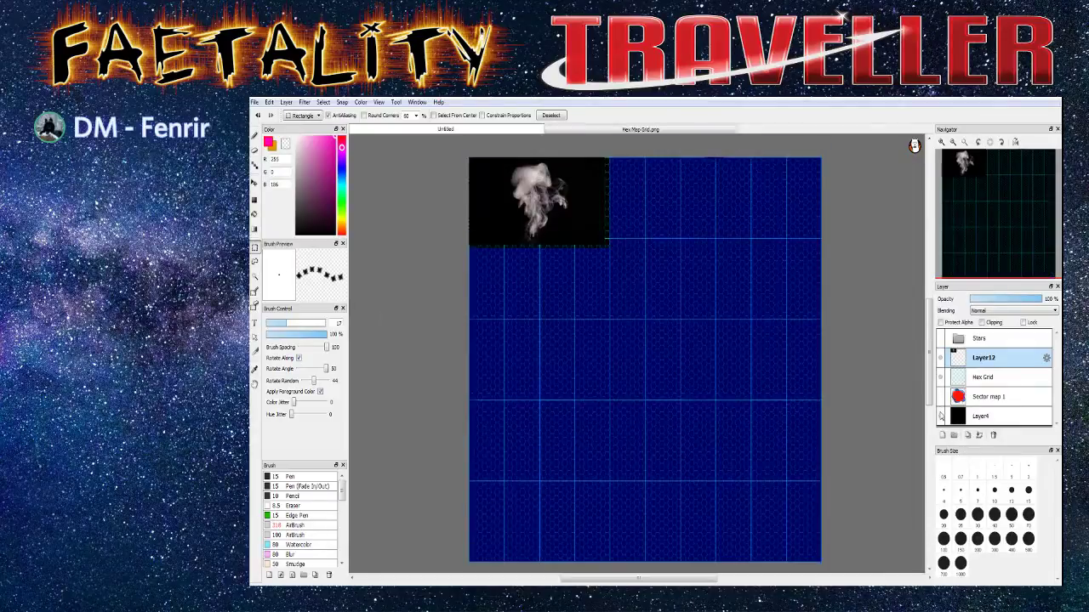
# Clear the selection, hide the Hex Grid layer and show the black Layer4
pyautogui.hotkey('ctrl', 'd')
pyautogui.click(941, 378)
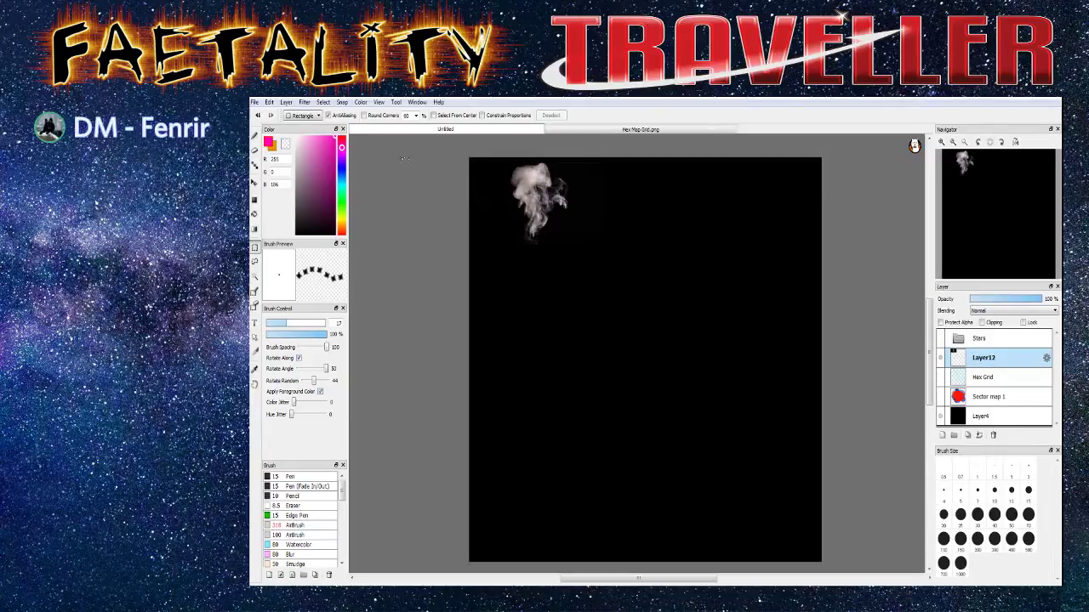
# Enlarge and reposition the smoke image so the plume fills the middle of the canvas, then delete its layer
pyautogui.moveTo(454, 151); pyautogui.dragTo(783, 418)
pyautogui.hotkey('ctrl', 't')
pyautogui.moveTo(688, 346); pyautogui.dragTo(763, 427)
pyautogui.moveTo(683, 323); pyautogui.dragTo(737, 384)
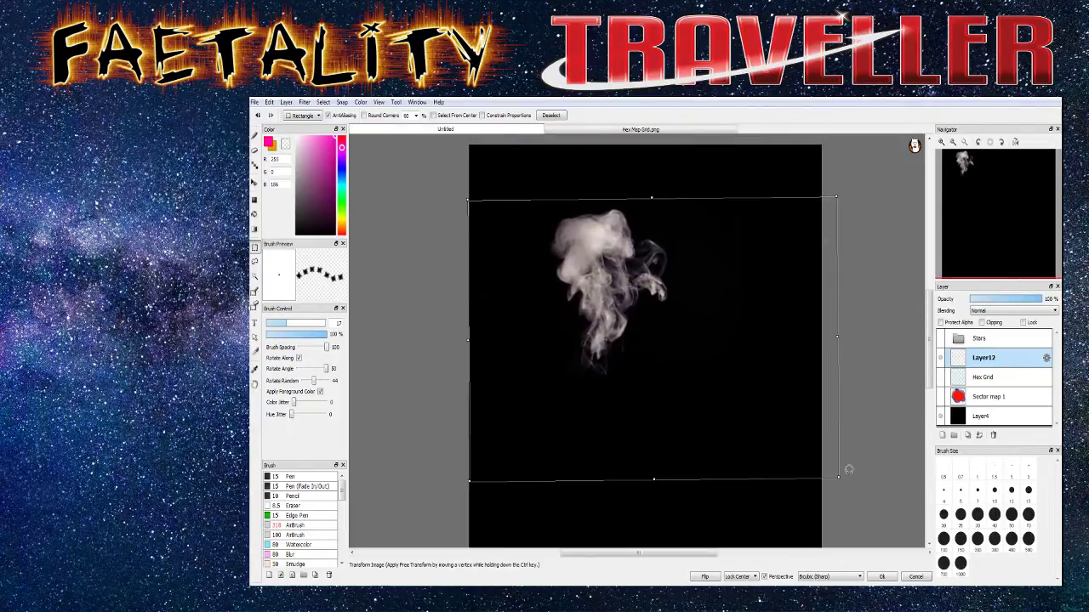
pyautogui.moveTo(837, 477); pyautogui.dragTo(887, 512)
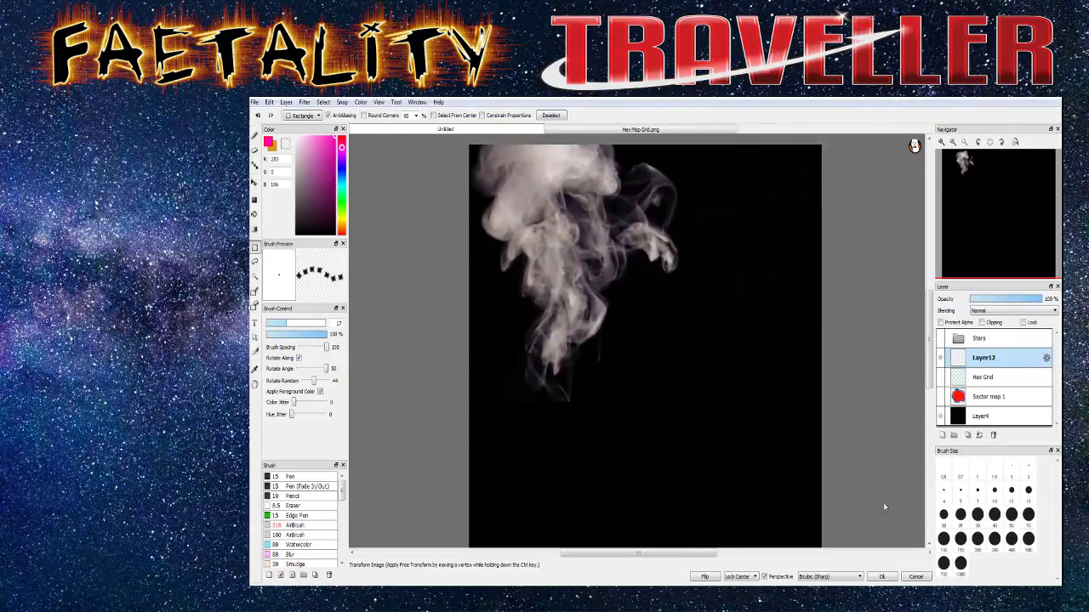
pyautogui.moveTo(738, 377); pyautogui.dragTo(755, 418)
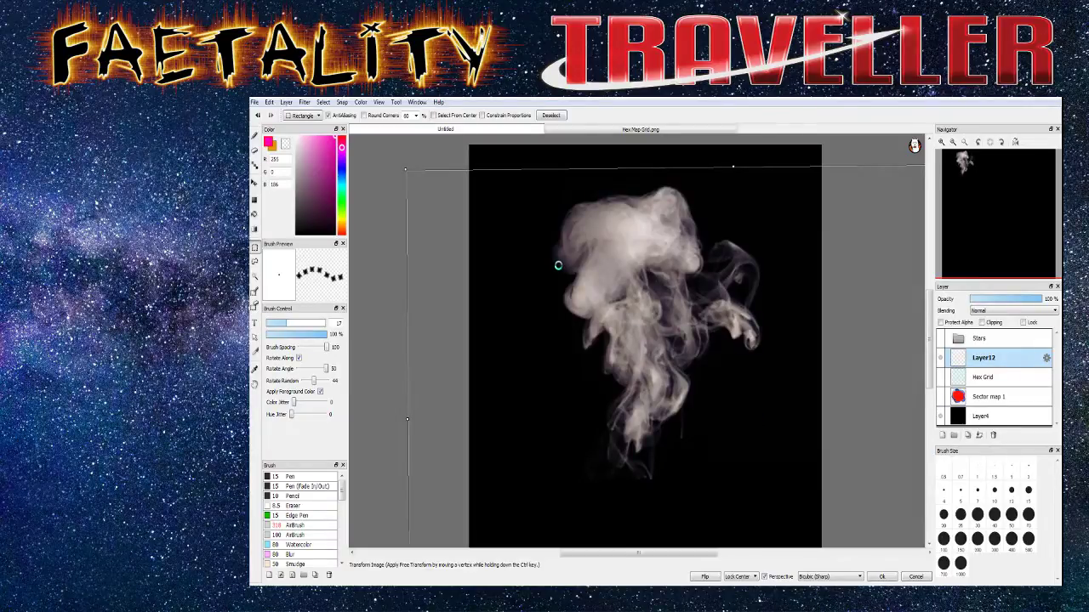
pyautogui.press('Return')
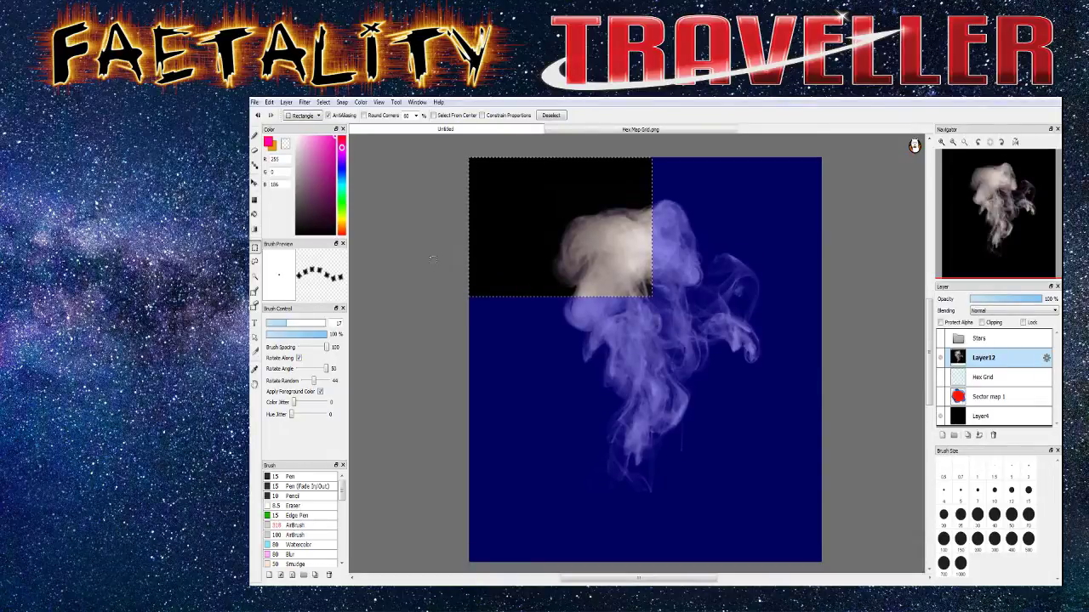
pyautogui.hotkey('ctrl', 'd')
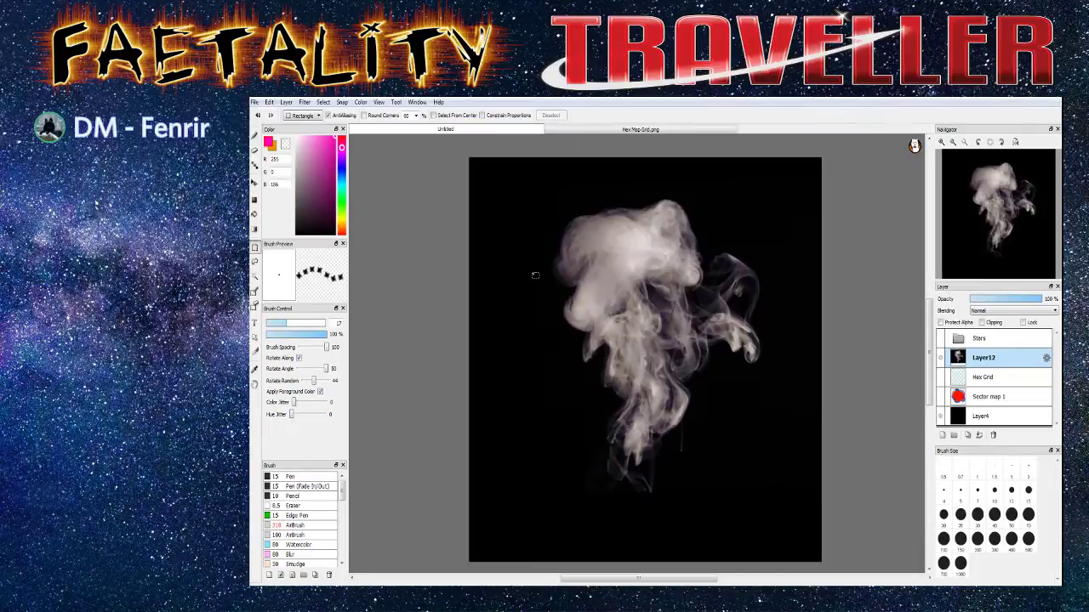
pyautogui.click(992, 434)
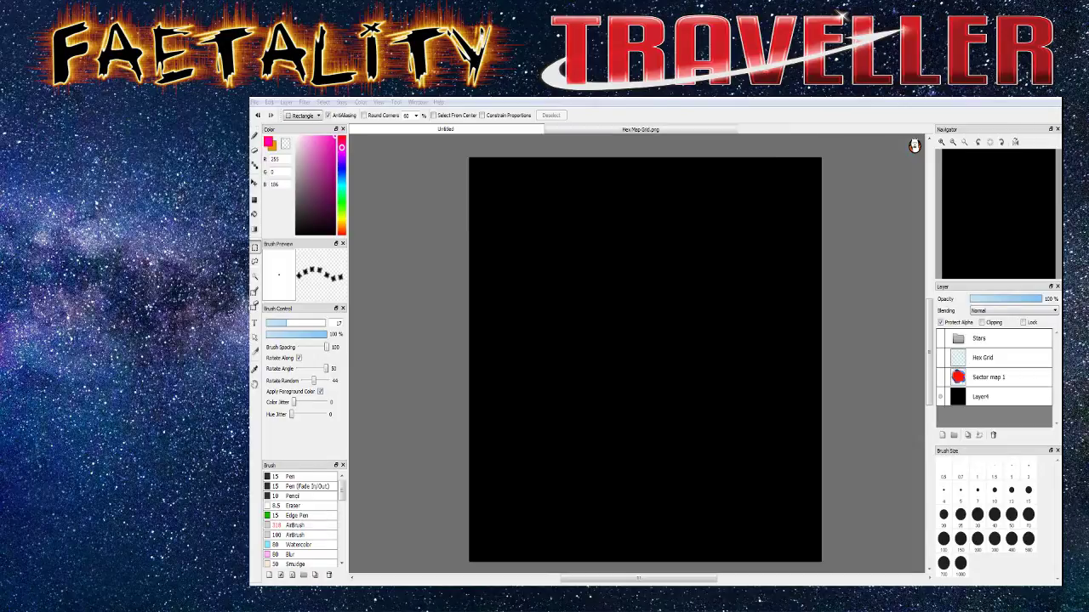
# Paste the other copied smoke image on a new layer above Hex Grid and hide the black Layer4
pyautogui.click(941, 365)
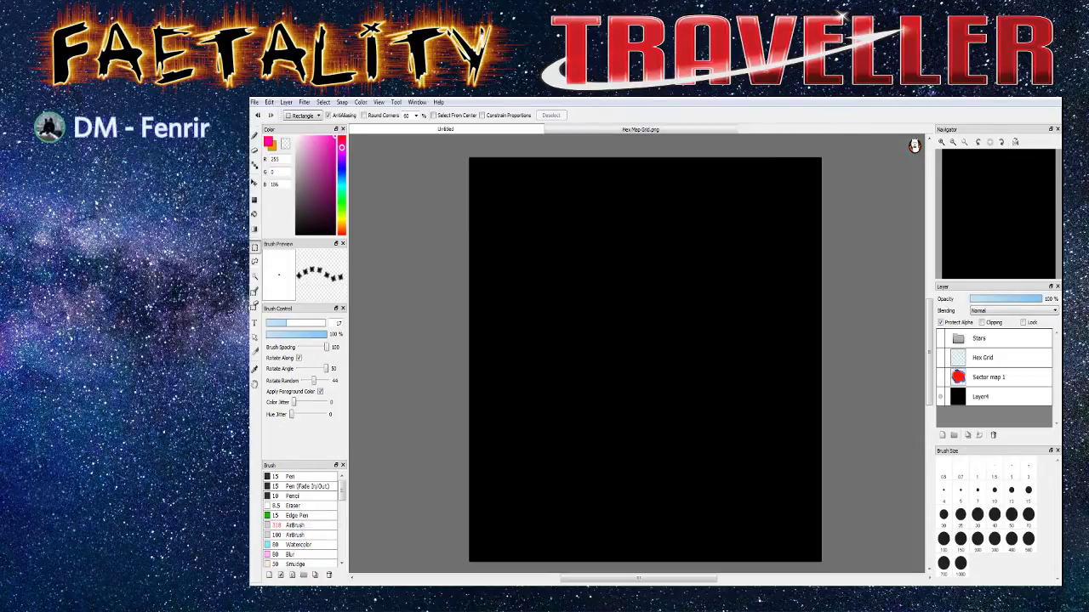
pyautogui.click(982, 361)
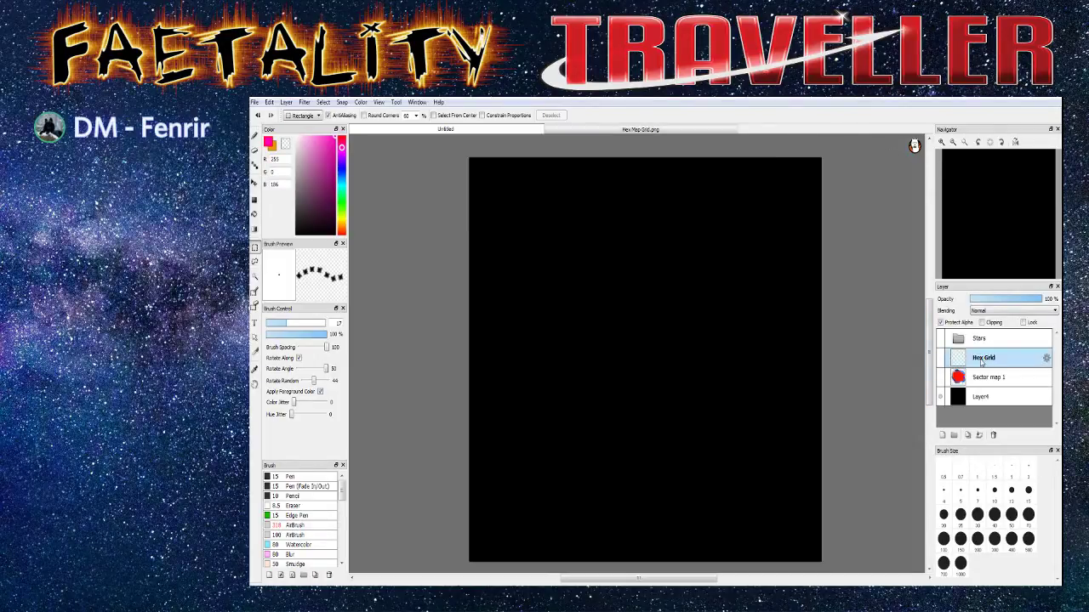
pyautogui.hotkey('ctrl', 'v')
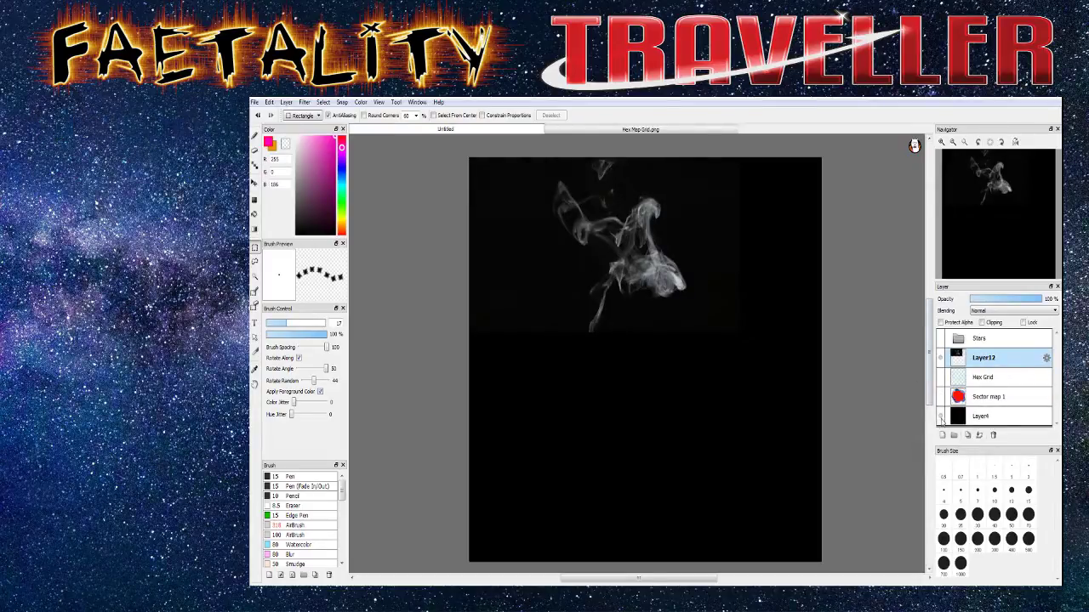
pyautogui.click(939, 417)
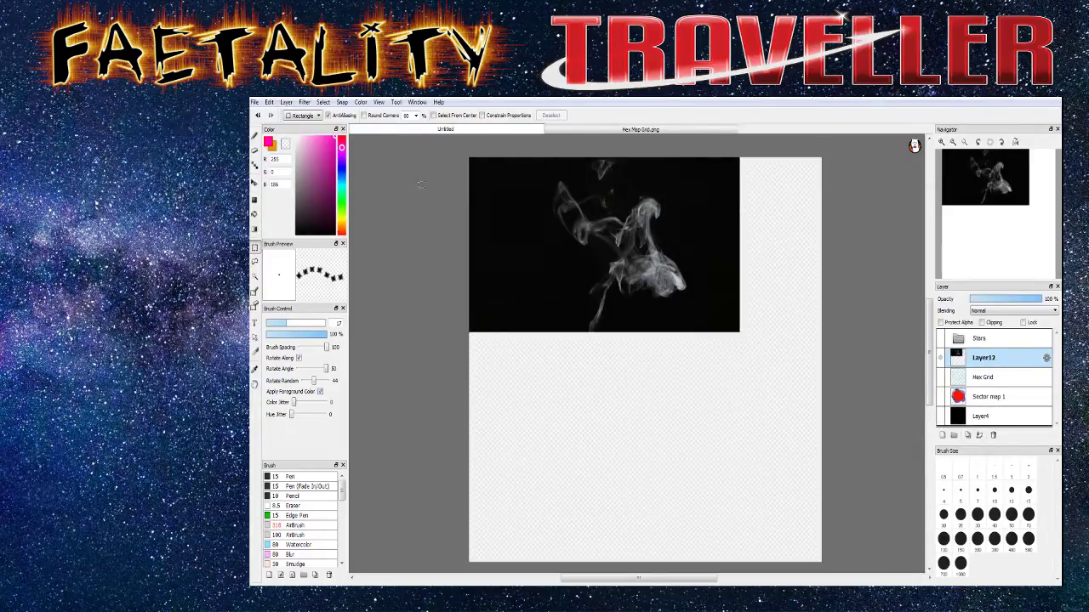
# Select the area around the pasted smoke image and scale it up and stretch it to cover the canvas
pyautogui.moveTo(439, 144); pyautogui.dragTo(747, 337)
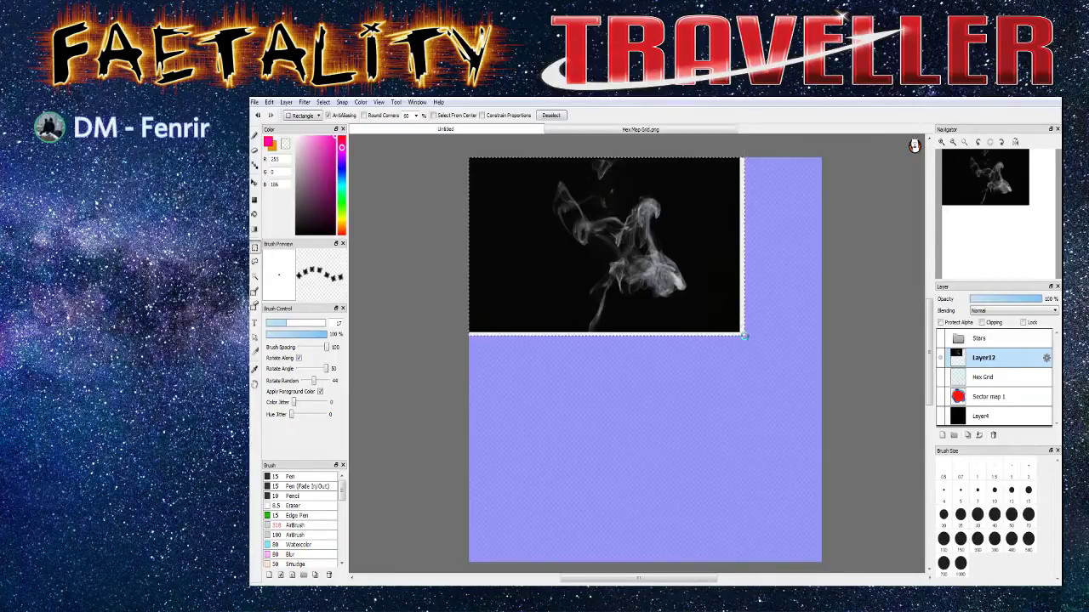
pyautogui.hotkey('ctrl', 't')
pyautogui.moveTo(741, 335); pyautogui.dragTo(756, 442)
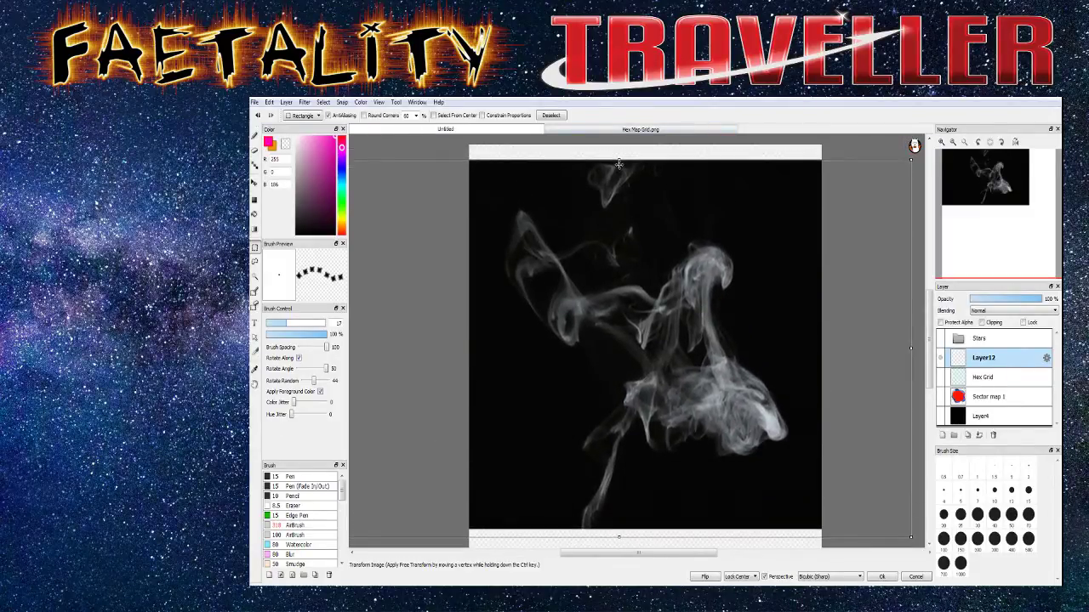
pyautogui.moveTo(619, 158); pyautogui.dragTo(620, 143)
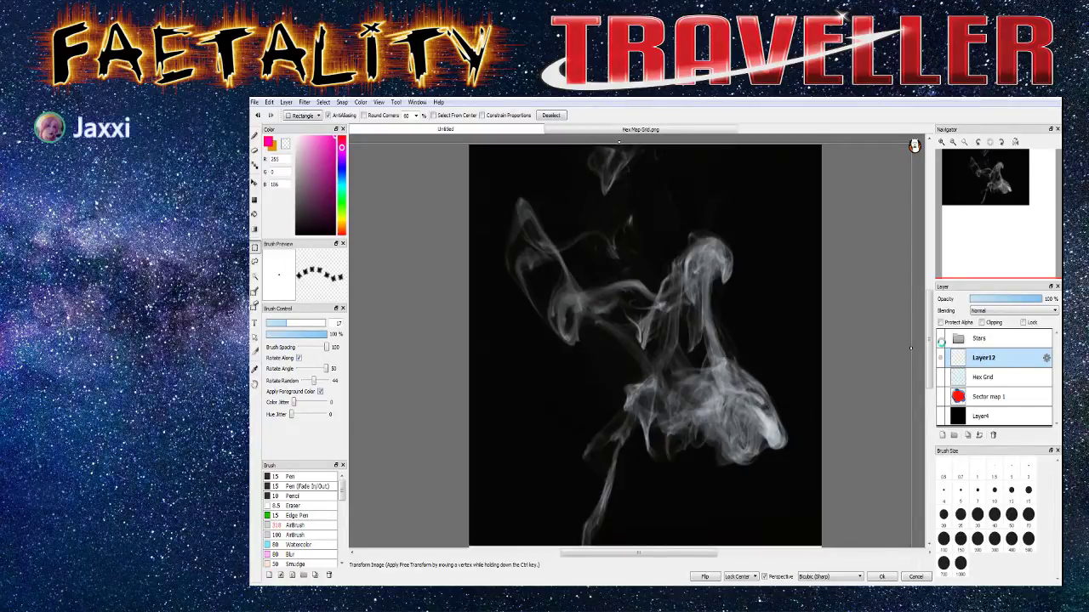
pyautogui.press('Return')
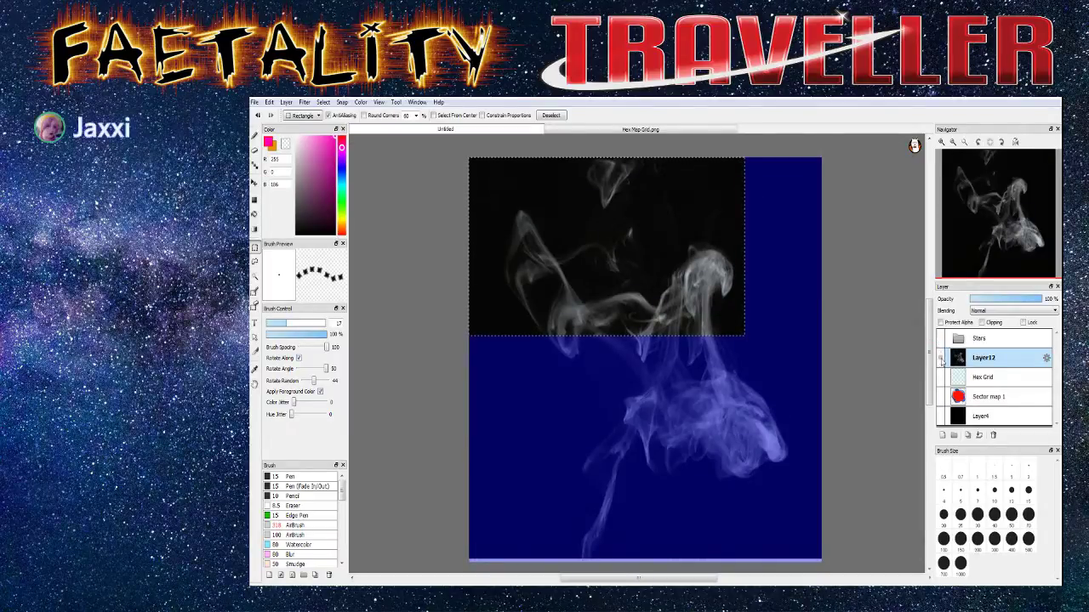
# Show the Stars folder and Sector map 1, and move Sector map 1 and Hex Grid above the smoke layer
pyautogui.click(940, 339)
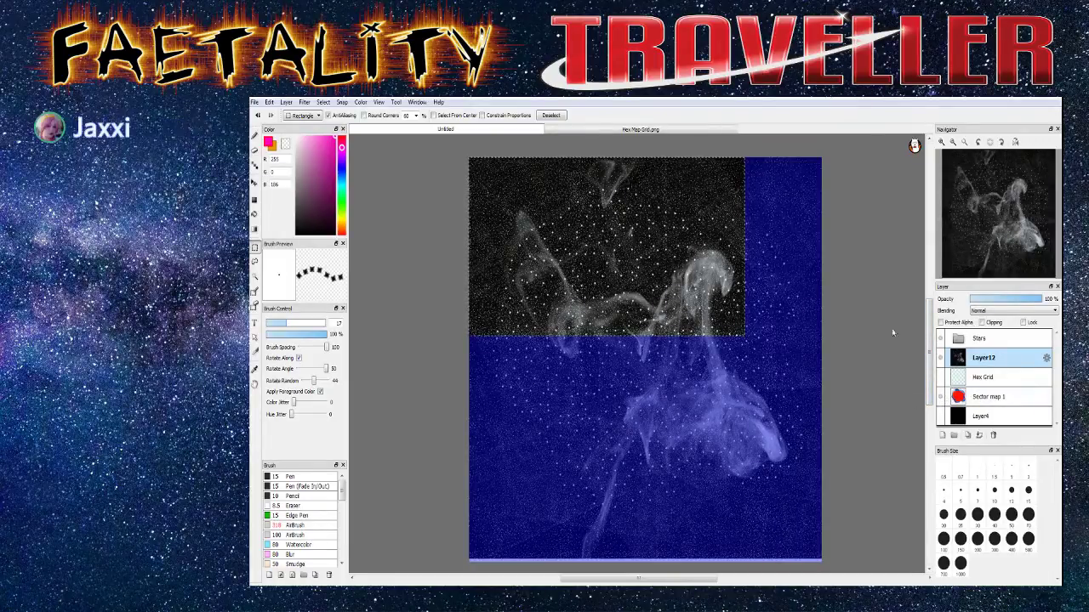
pyautogui.hotkey('ctrl', 'd')
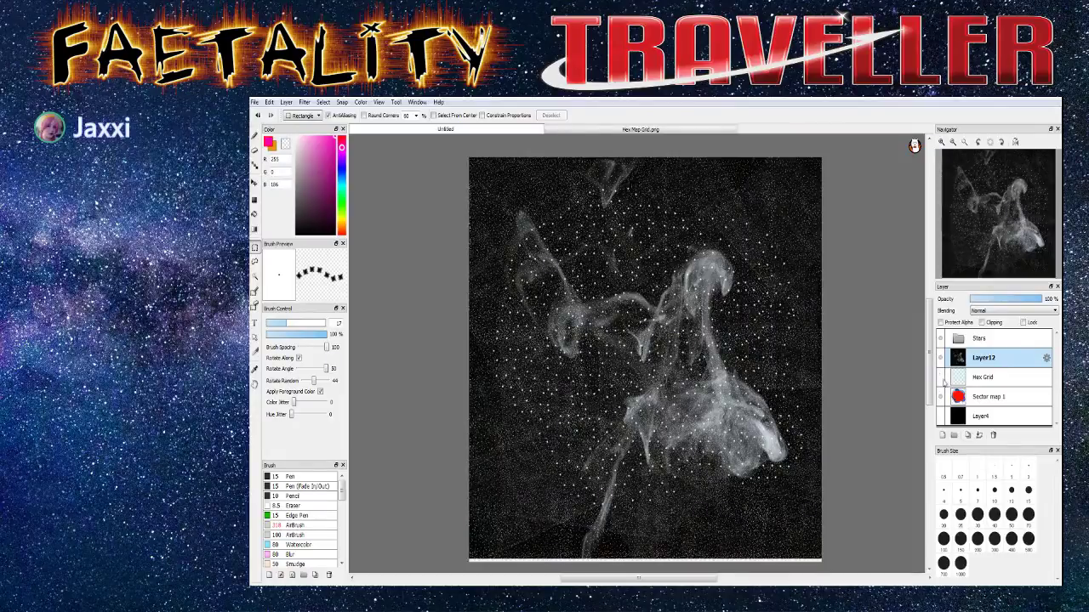
pyautogui.moveTo(978, 403); pyautogui.dragTo(984, 351)
pyautogui.moveTo(985, 397); pyautogui.dragTo(988, 359)
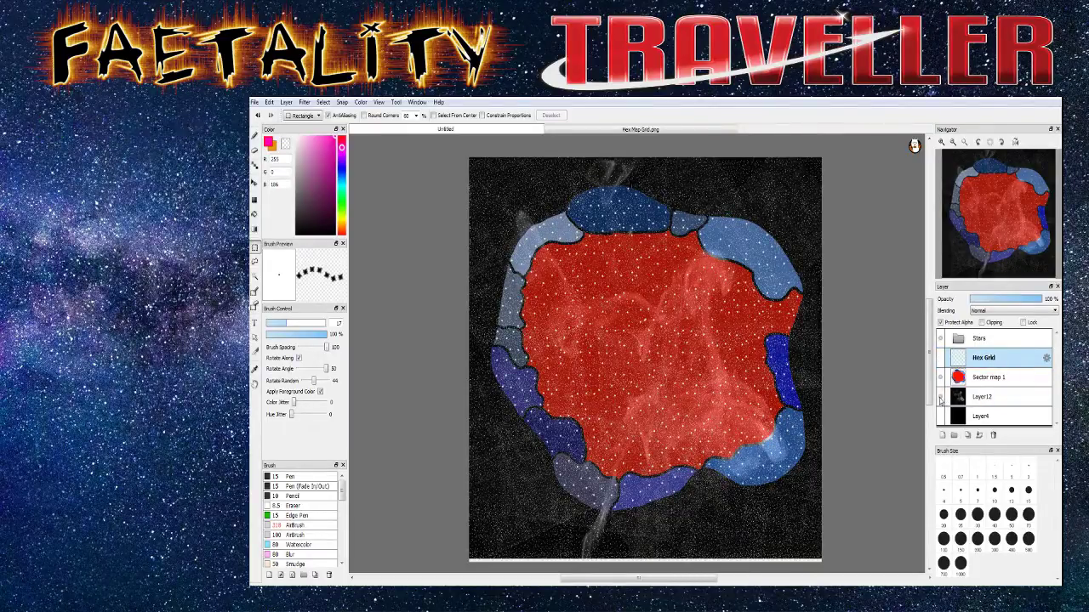
# Lower the opacity of Sector map 1 to 37% and hide that layer
pyautogui.click(997, 379)
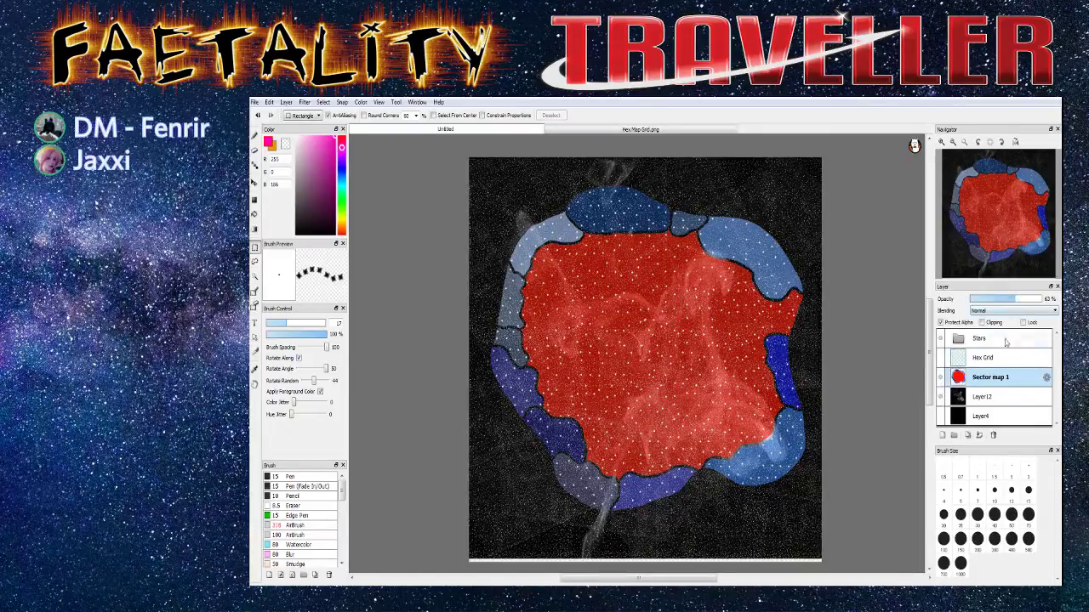
pyautogui.moveTo(1010, 302); pyautogui.dragTo(995, 302)
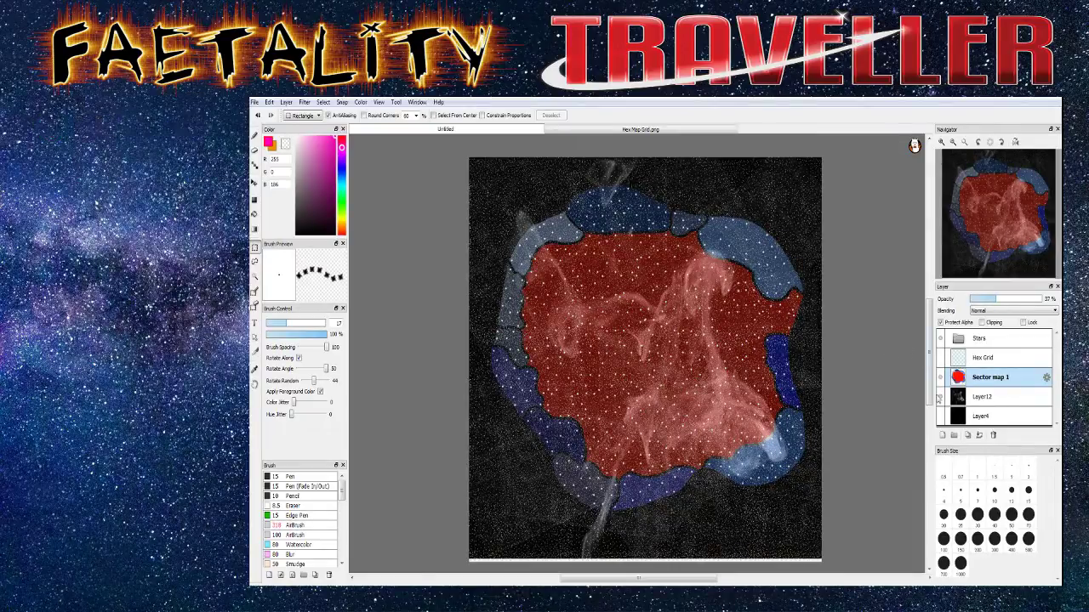
pyautogui.click(940, 376)
pyautogui.click(939, 358)
pyautogui.click(939, 358)
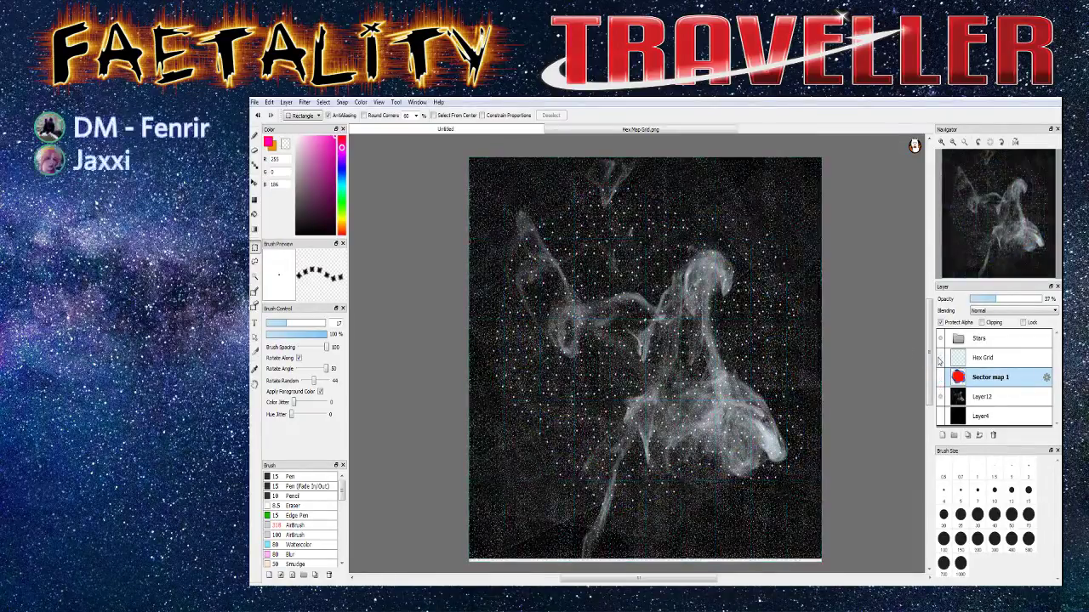
# Add a new empty layer directly above the smoke layer, Layer12, and hide the Stars folder
pyautogui.click(997, 396)
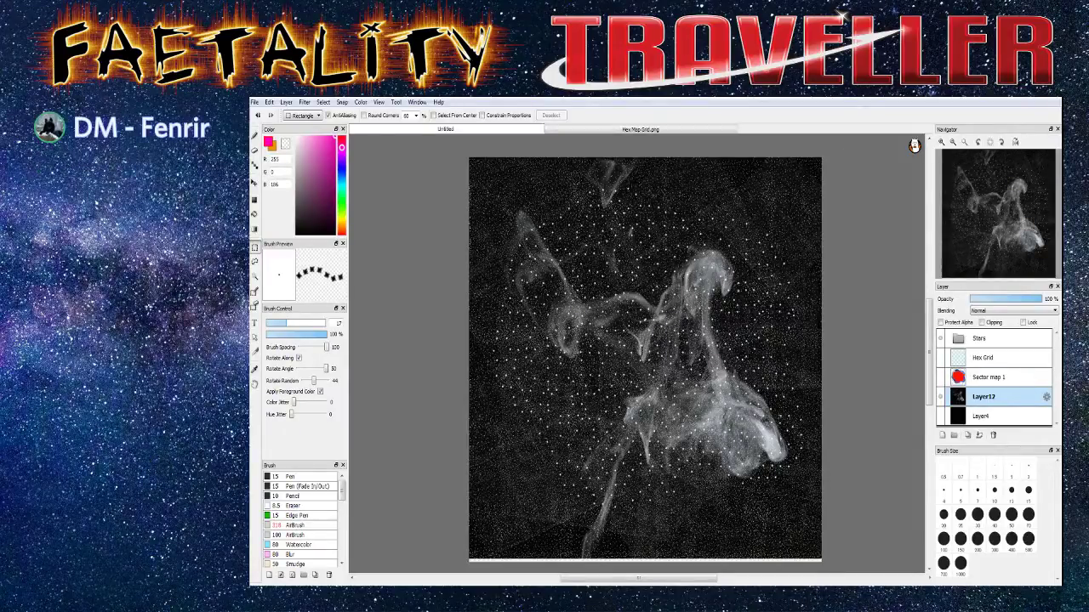
pyautogui.click(288, 102)
pyautogui.click(297, 113)
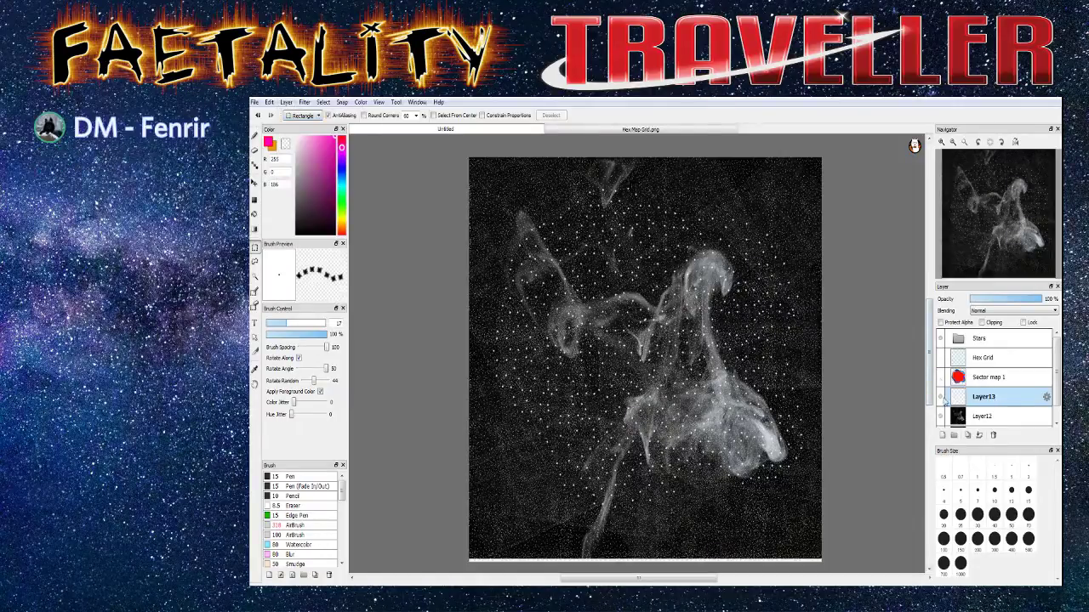
pyautogui.click(940, 339)
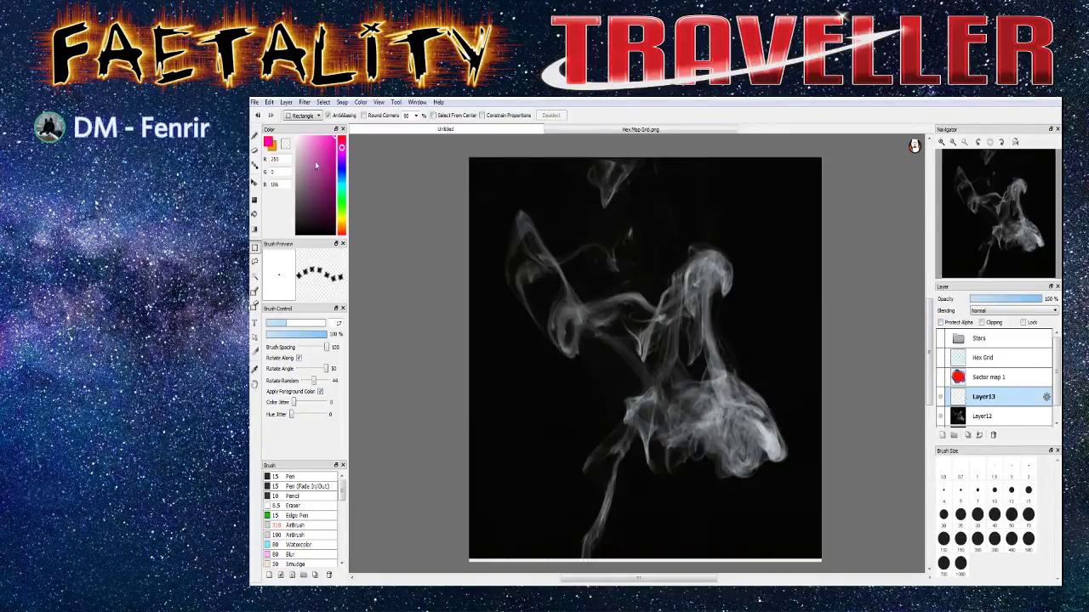
# Set the foreground colour to purple (R 154, G 48, B 177) and activate the Brush tool with the Pen brush
pyautogui.click(341, 186)
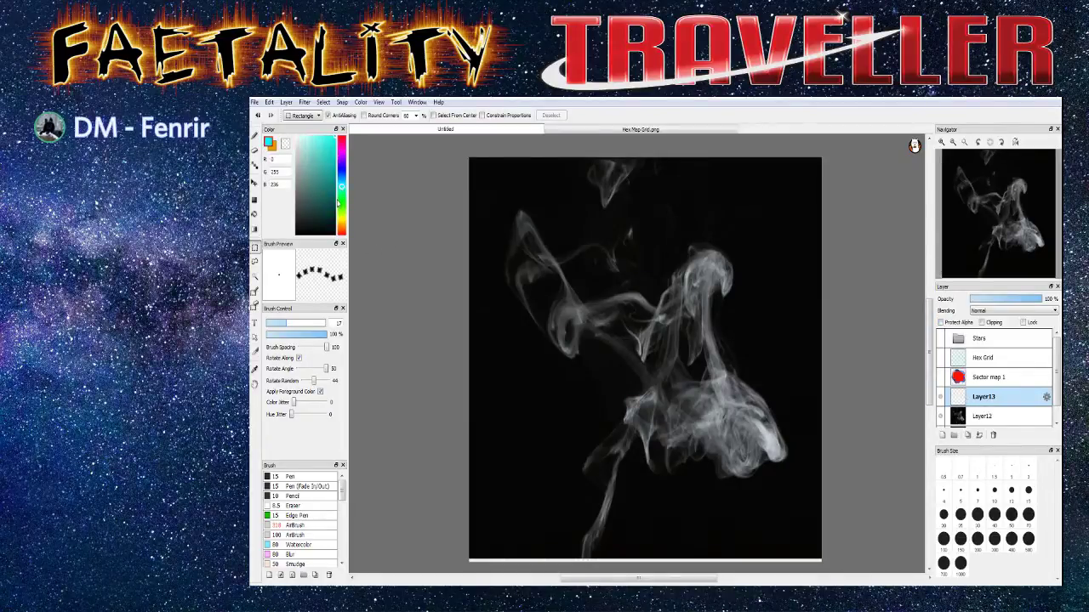
pyautogui.click(341, 174)
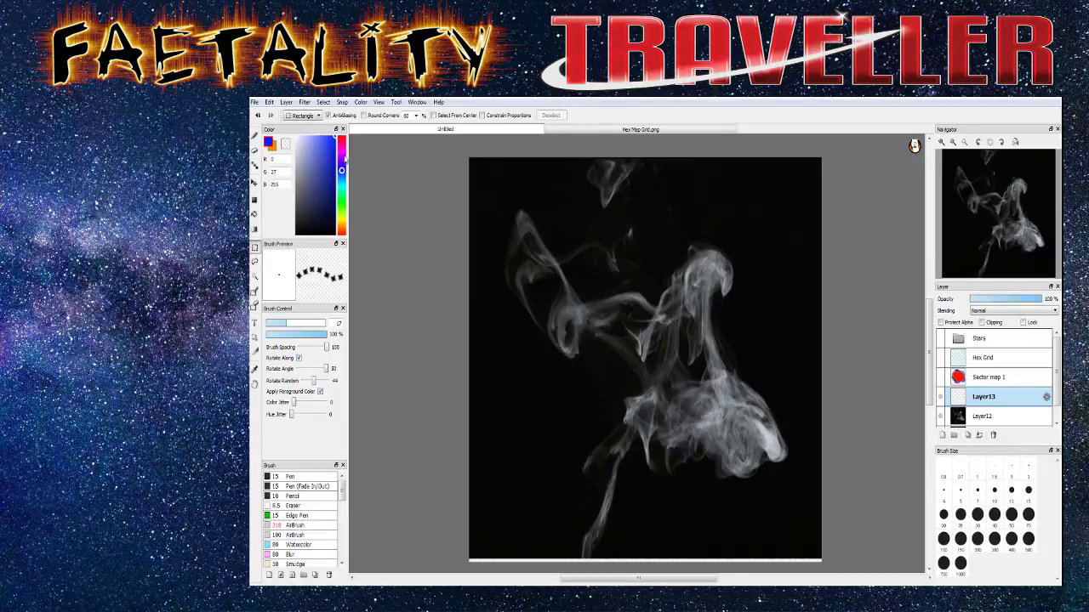
pyautogui.click(341, 155)
pyautogui.moveTo(329, 180); pyautogui.dragTo(334, 201)
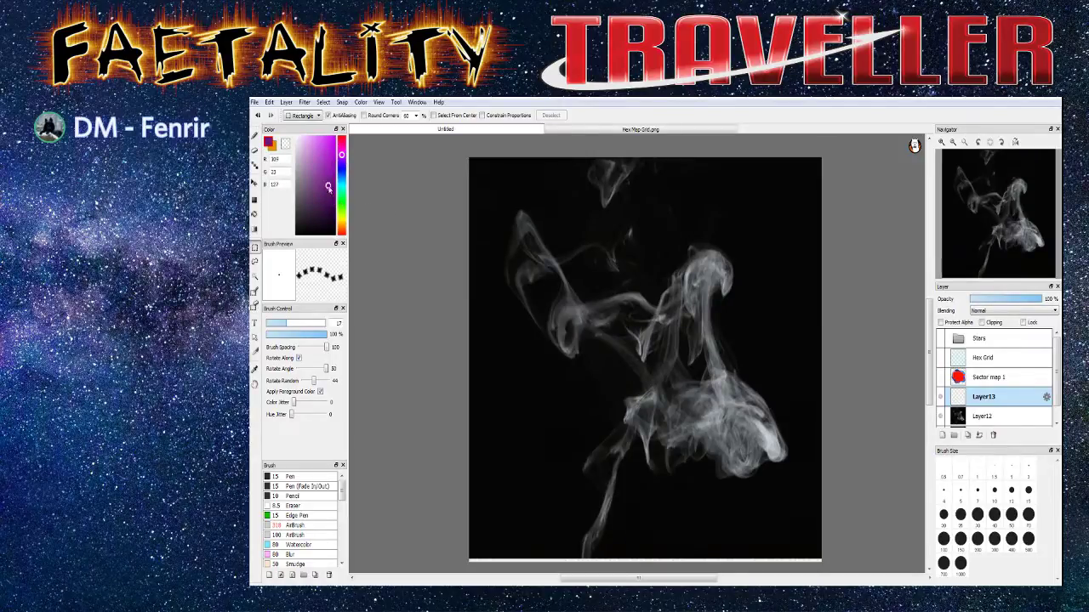
pyautogui.click(327, 163)
pyautogui.moveTo(324, 165); pyautogui.dragTo(325, 169)
pyautogui.click(294, 478)
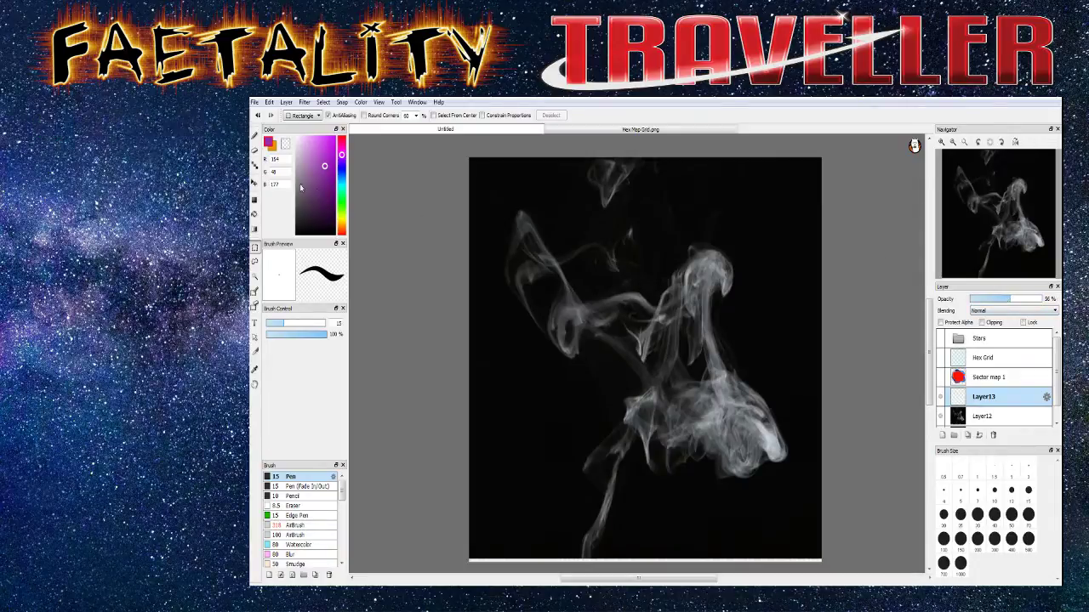
pyautogui.click(255, 137)
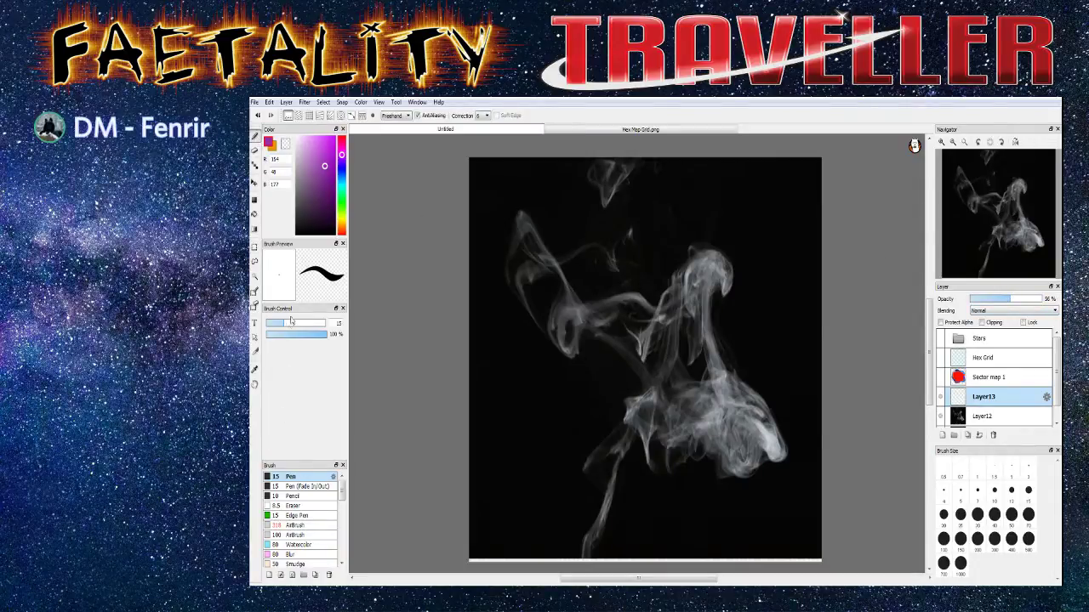
# Try airbrushing purple over the smoke's upper-left wisps at brush size 1000, then undo the strokes and return to the Pen
pyautogui.moveTo(341, 492); pyautogui.dragTo(341, 497)
pyautogui.click(308, 521)
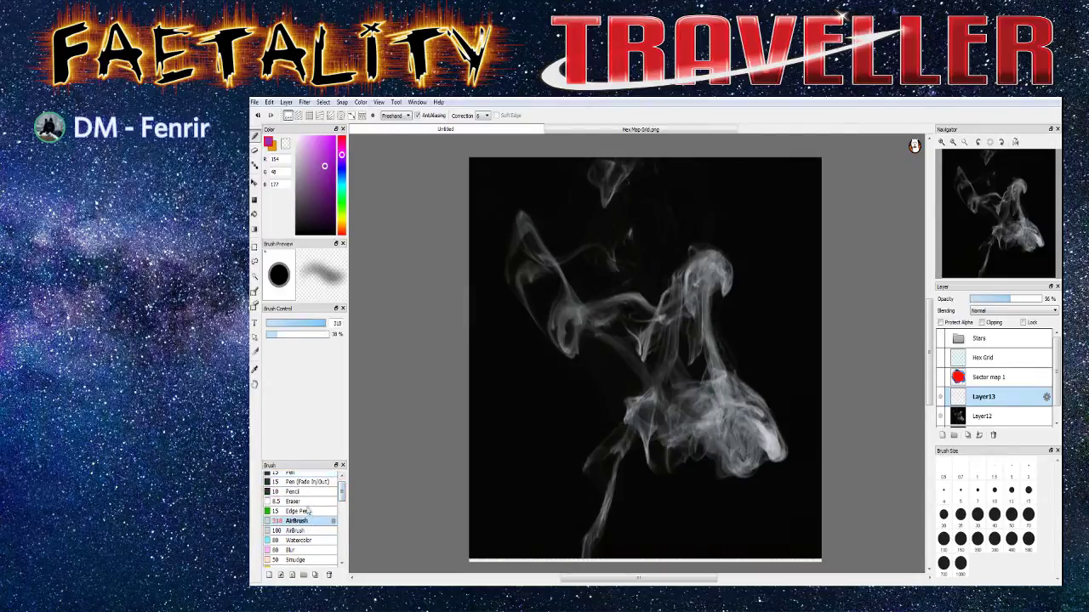
pyautogui.moveTo(291, 331); pyautogui.dragTo(373, 339)
pyautogui.moveTo(557, 252); pyautogui.dragTo(565, 223)
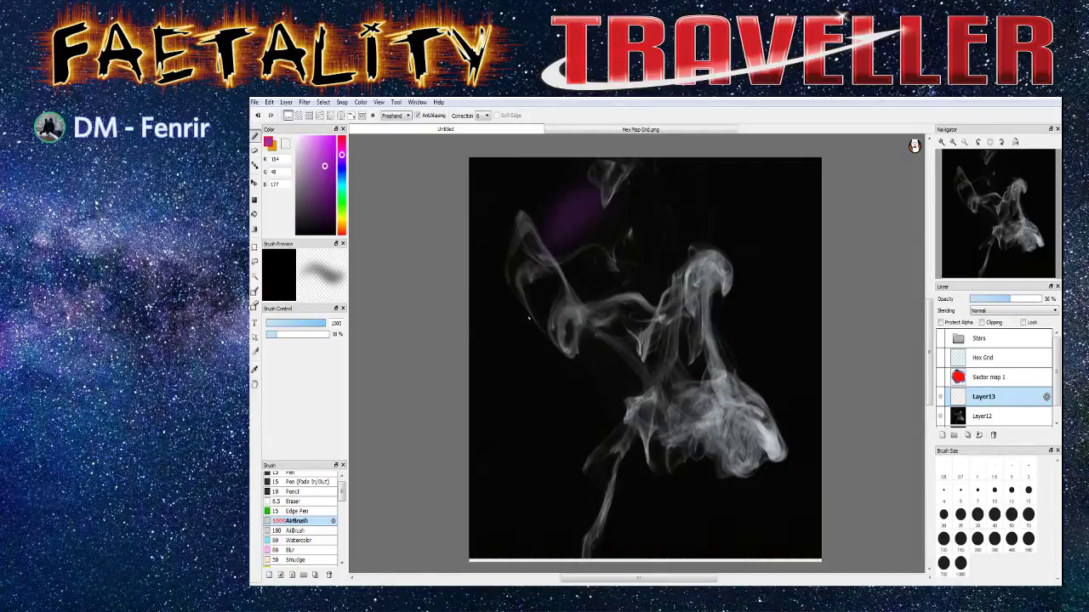
pyautogui.moveTo(528, 309)
pyautogui.mouseDown()
pyautogui.moveTo(529, 411)
pyautogui.moveTo(561, 411)
pyautogui.moveTo(542, 369)
pyautogui.moveTo(569, 469)
pyautogui.moveTo(546, 332)
pyautogui.moveTo(550, 443)
pyautogui.mouseUp()
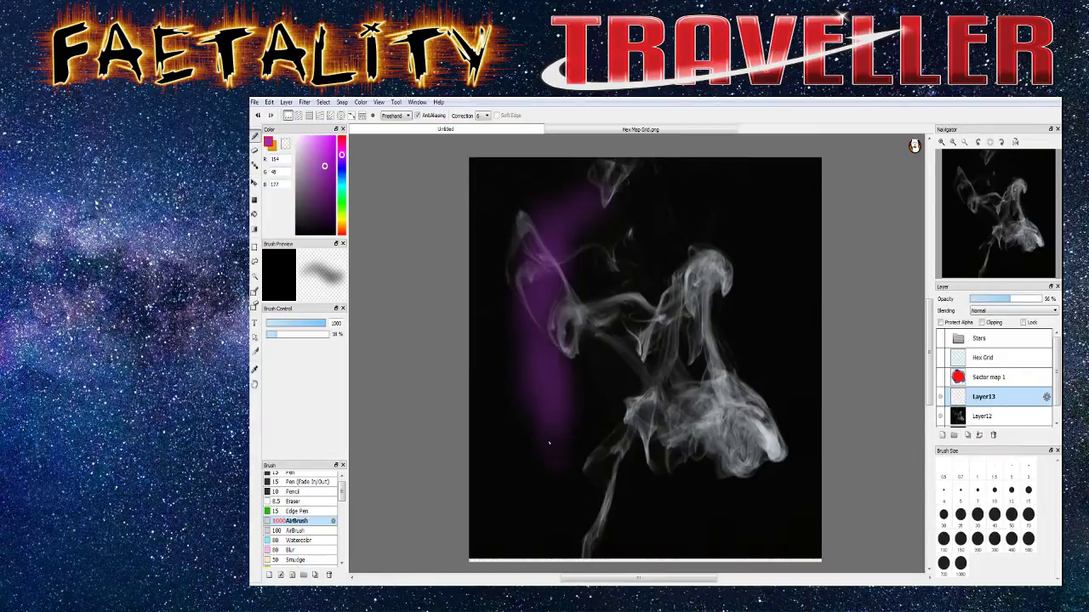
pyautogui.hotkey('ctrl', 'z')
pyautogui.hotkey('ctrl', 'z')
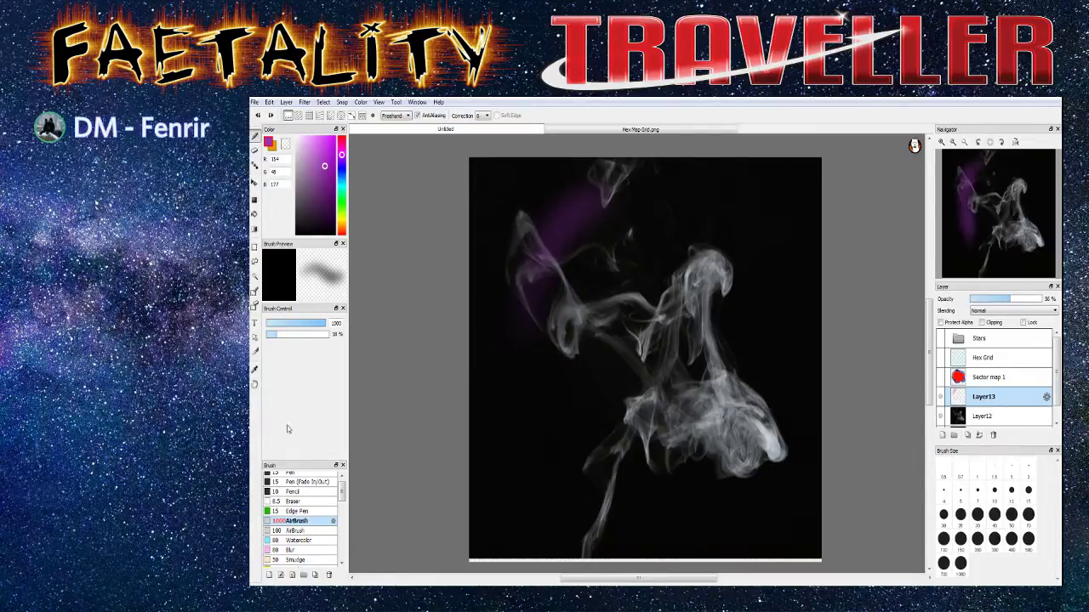
pyautogui.hotkey('ctrl', 'z')
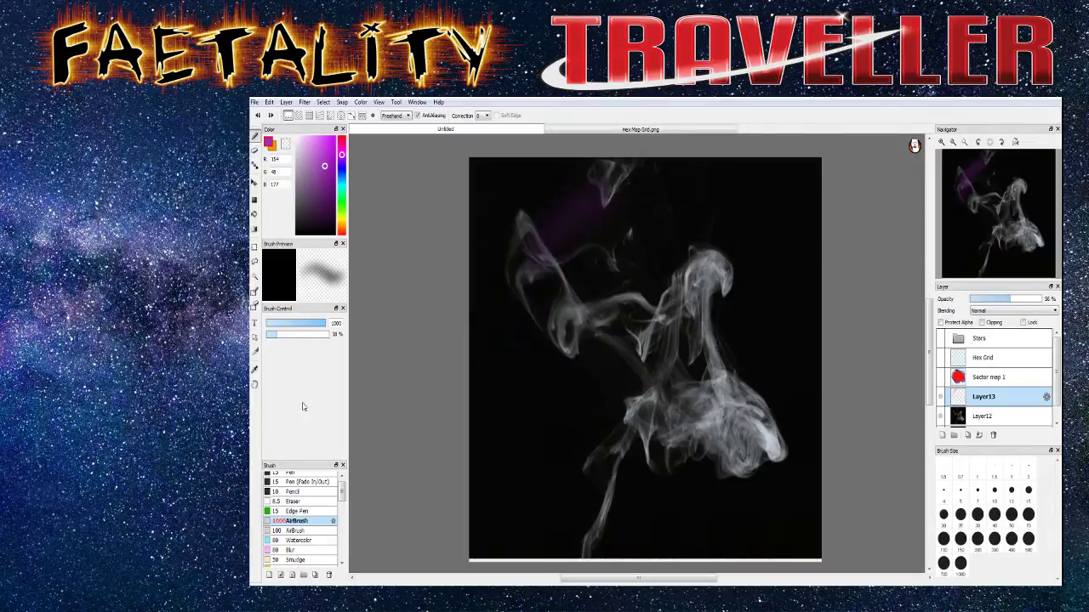
pyautogui.scroll(1, 341, 498)
pyautogui.click(320, 478)
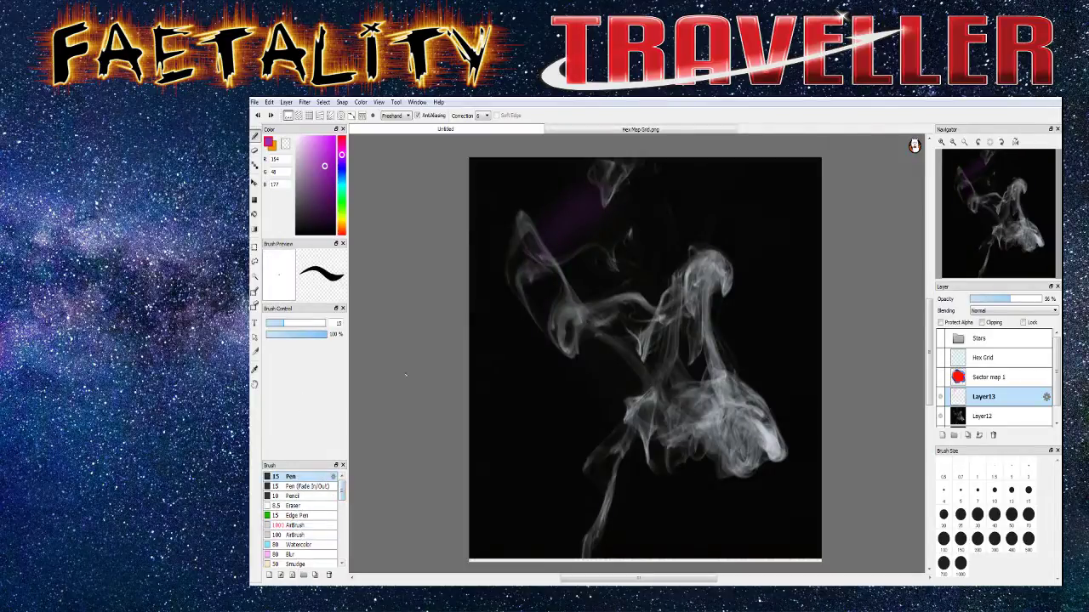
pyautogui.hotkey('ctrl', 'z')
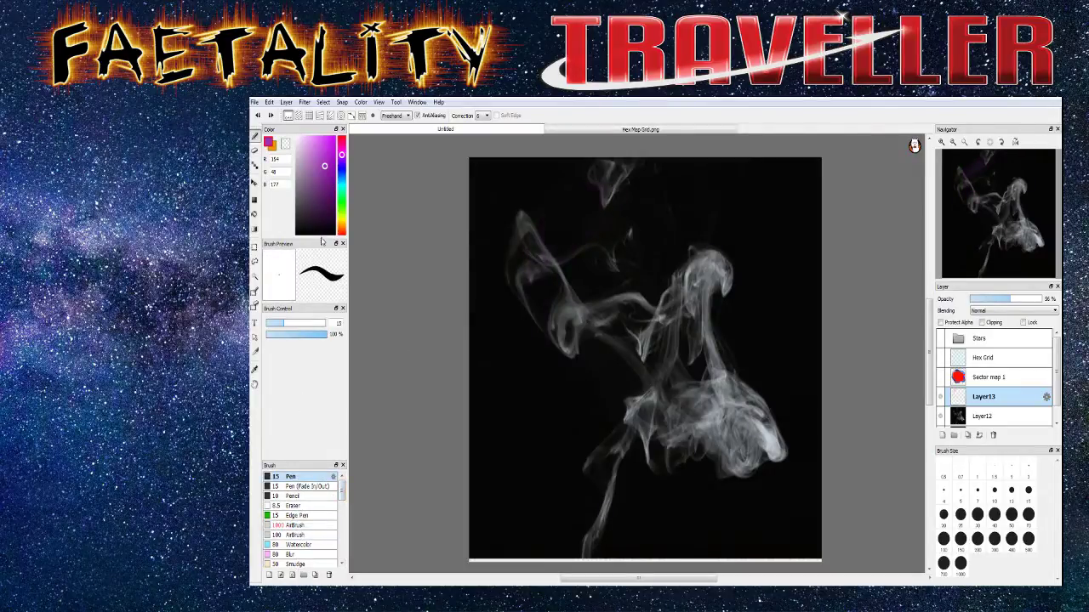
# Enlarge the Pen to size 648 and paint solid purple over the smoke on Layer13, with the layer's opacity at 100%
pyautogui.moveTo(275, 331)
pyautogui.mouseDown()
pyautogui.moveTo(353, 319)
pyautogui.moveTo(383, 289)
pyautogui.mouseUp()
pyautogui.moveTo(621, 174)
pyautogui.mouseDown()
pyautogui.moveTo(523, 255)
pyautogui.moveTo(514, 336)
pyautogui.moveTo(568, 212)
pyautogui.moveTo(544, 336)
pyautogui.moveTo(566, 349)
pyautogui.moveTo(595, 323)
pyautogui.moveTo(638, 367)
pyautogui.mouseUp()
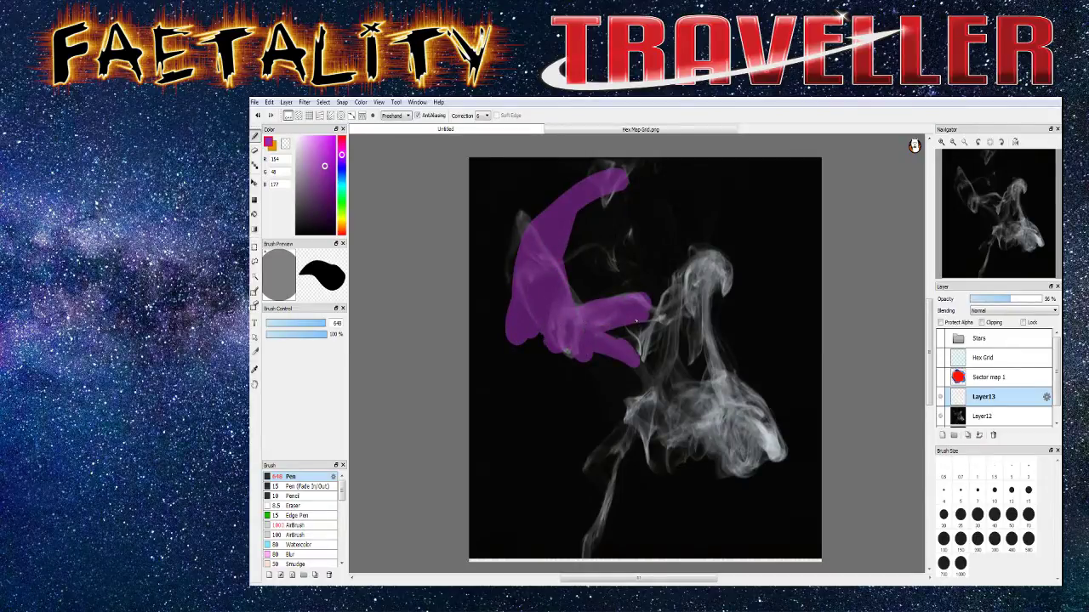
pyautogui.moveTo(630, 317)
pyautogui.mouseDown()
pyautogui.moveTo(731, 273)
pyautogui.moveTo(676, 312)
pyautogui.moveTo(707, 271)
pyautogui.moveTo(702, 322)
pyautogui.moveTo(729, 407)
pyautogui.moveTo(663, 335)
pyautogui.mouseUp()
pyautogui.moveTo(705, 371)
pyautogui.mouseDown()
pyautogui.moveTo(743, 397)
pyautogui.moveTo(779, 458)
pyautogui.moveTo(752, 456)
pyautogui.moveTo(719, 405)
pyautogui.moveTo(733, 440)
pyautogui.moveTo(652, 409)
pyautogui.moveTo(698, 419)
pyautogui.moveTo(725, 450)
pyautogui.moveTo(661, 385)
pyautogui.moveTo(645, 342)
pyautogui.moveTo(694, 262)
pyautogui.moveTo(738, 269)
pyautogui.moveTo(647, 358)
pyautogui.moveTo(619, 442)
pyautogui.moveTo(647, 410)
pyautogui.moveTo(603, 522)
pyautogui.moveTo(639, 422)
pyautogui.moveTo(635, 388)
pyautogui.moveTo(641, 453)
pyautogui.moveTo(611, 419)
pyautogui.moveTo(595, 337)
pyautogui.moveTo(659, 273)
pyautogui.moveTo(640, 273)
pyautogui.moveTo(555, 331)
pyautogui.moveTo(697, 278)
pyautogui.moveTo(733, 352)
pyautogui.moveTo(711, 300)
pyautogui.moveTo(730, 283)
pyautogui.moveTo(721, 338)
pyautogui.moveTo(750, 273)
pyautogui.moveTo(764, 377)
pyautogui.moveTo(565, 362)
pyautogui.moveTo(583, 345)
pyautogui.moveTo(586, 442)
pyautogui.moveTo(560, 339)
pyautogui.mouseUp()
pyautogui.moveTo(1000, 302); pyautogui.dragTo(1048, 301)
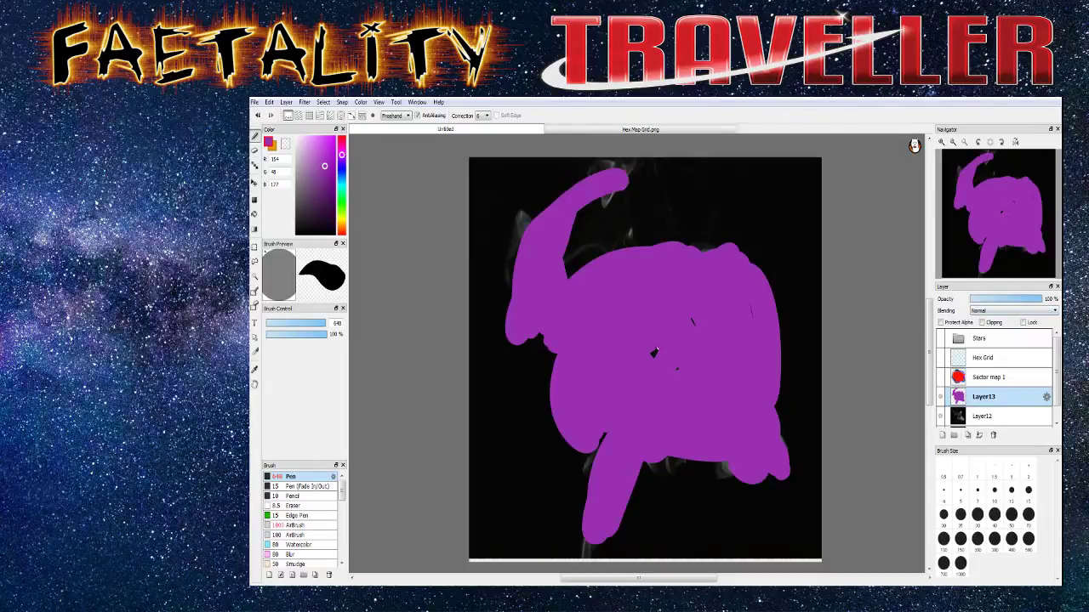
pyautogui.moveTo(544, 336)
pyautogui.mouseDown()
pyautogui.moveTo(540, 429)
pyautogui.moveTo(529, 341)
pyautogui.mouseUp()
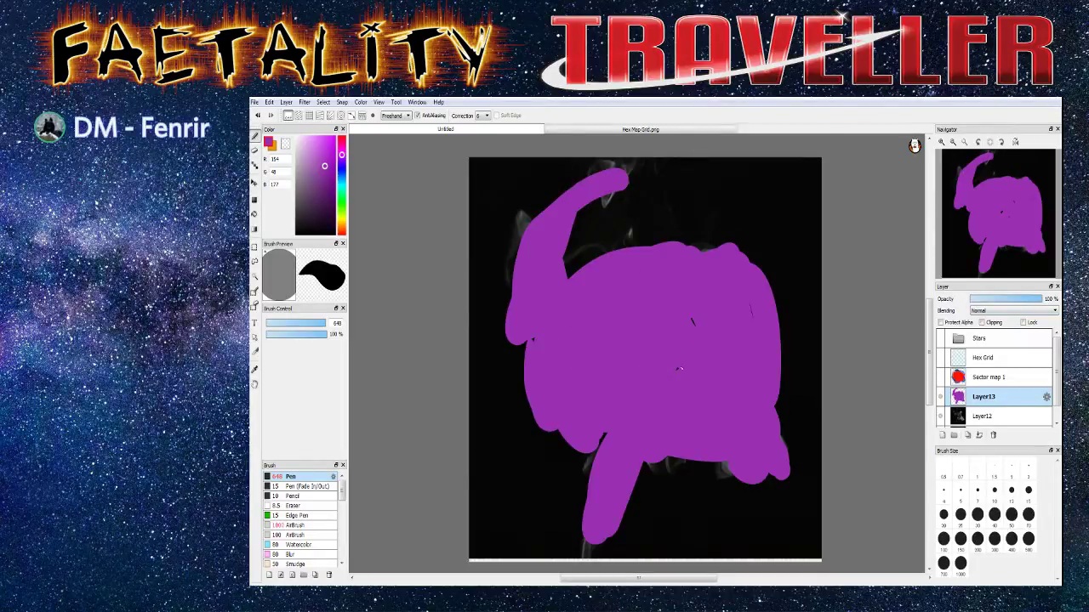
# Reduce the Pen's opacity to 53% and leave Layer13's opacity at 100%
pyautogui.moveTo(1035, 302); pyautogui.dragTo(1018, 301)
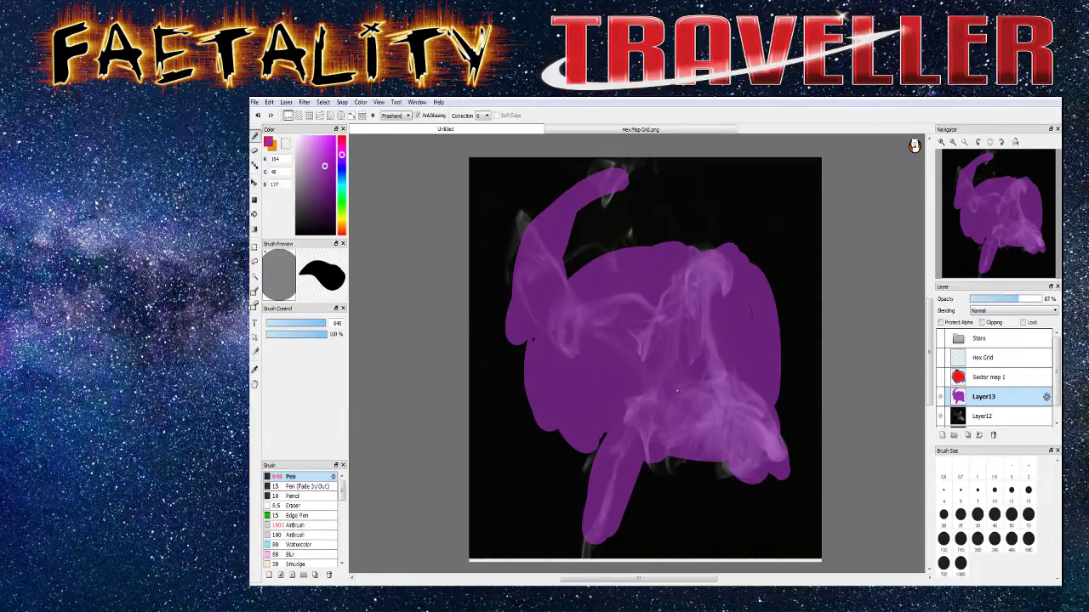
pyautogui.moveTo(321, 333); pyautogui.dragTo(298, 339)
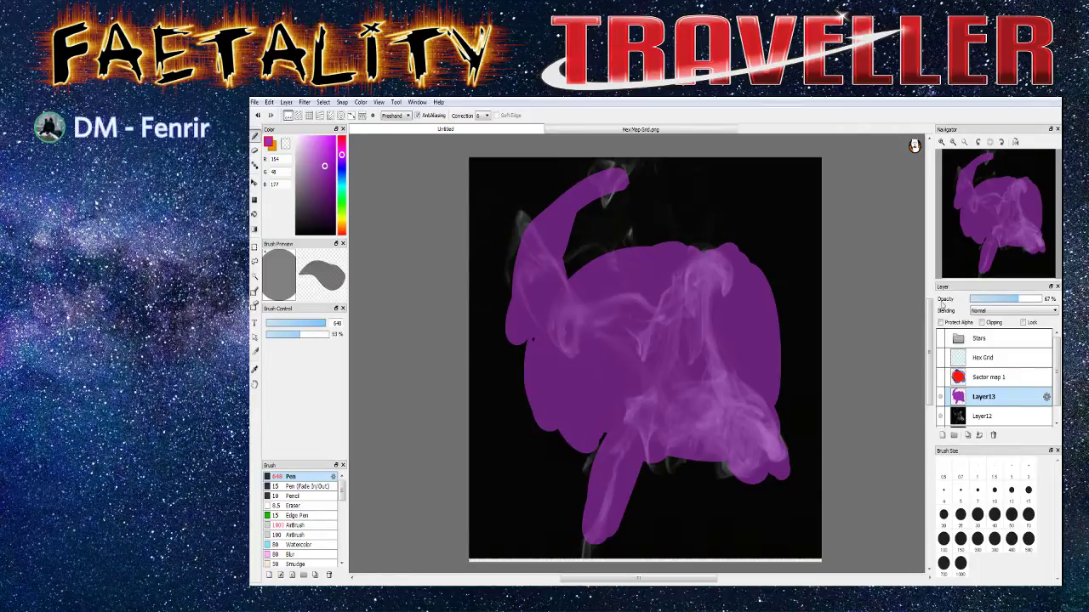
pyautogui.moveTo(1035, 301); pyautogui.dragTo(1045, 299)
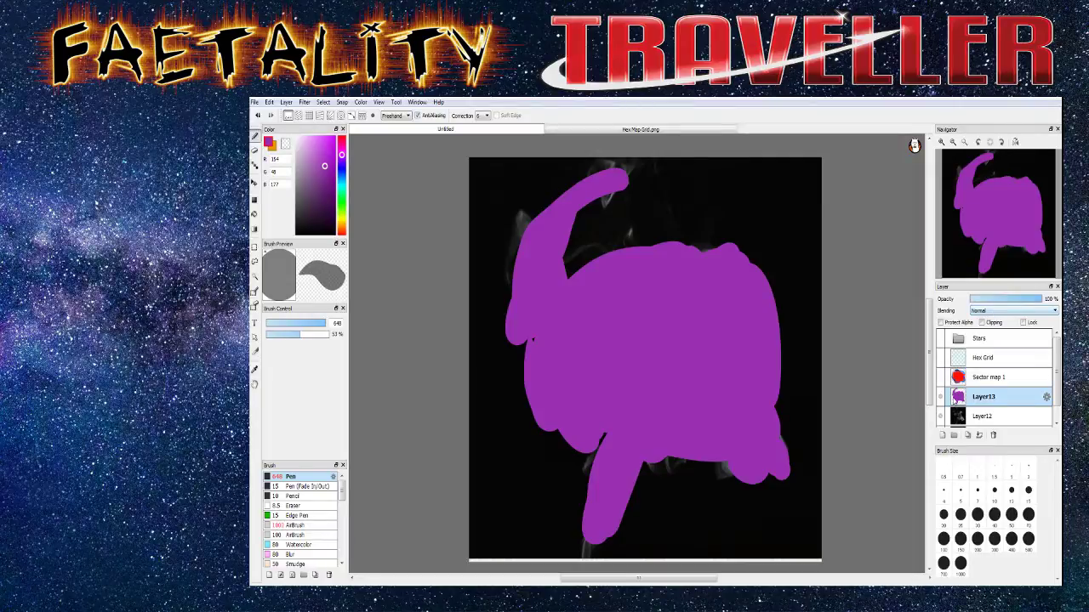
# Clear all paint from Layer13 and cover the smoke plume and its surroundings with overlapping translucent purple strokes
pyautogui.hotkey('ctrl', 'a')
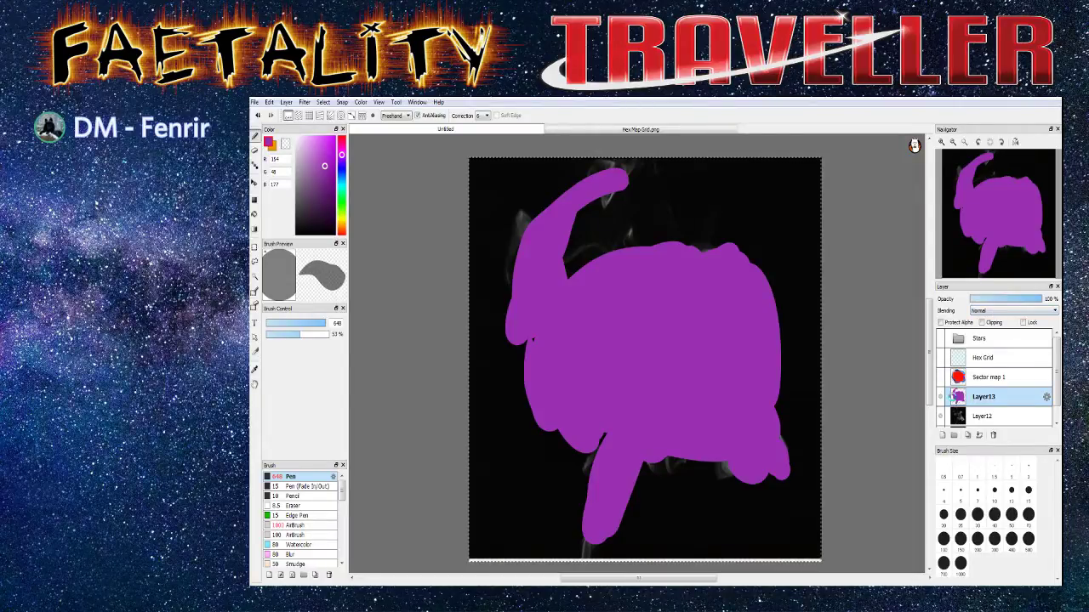
pyautogui.press('Delete')
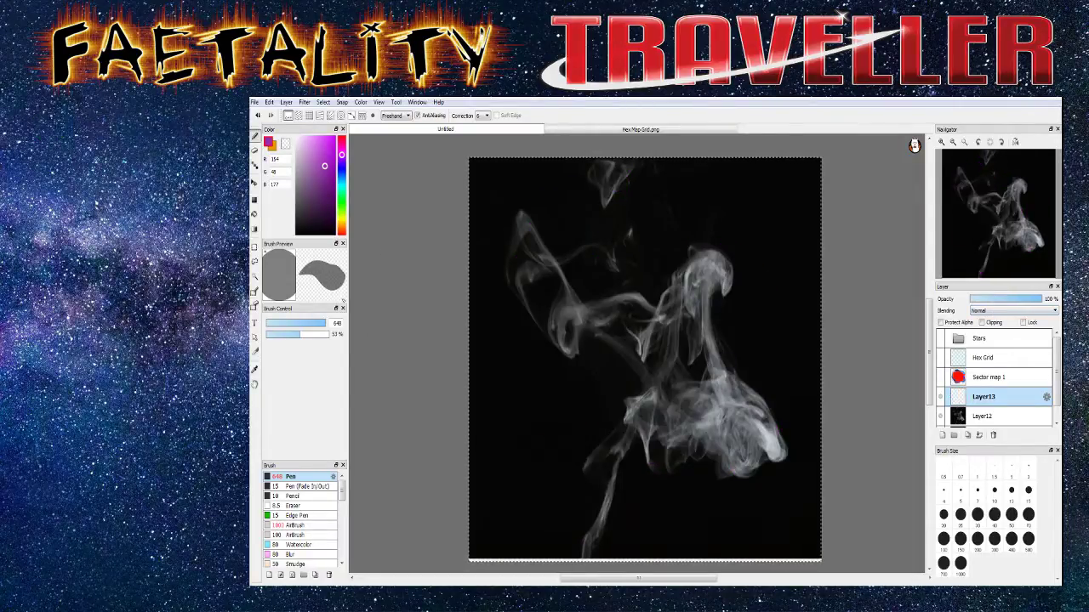
pyautogui.moveTo(548, 211)
pyautogui.mouseDown()
pyautogui.moveTo(521, 289)
pyautogui.moveTo(530, 314)
pyautogui.moveTo(555, 340)
pyautogui.moveTo(587, 345)
pyautogui.moveTo(672, 304)
pyautogui.moveTo(623, 318)
pyautogui.mouseUp()
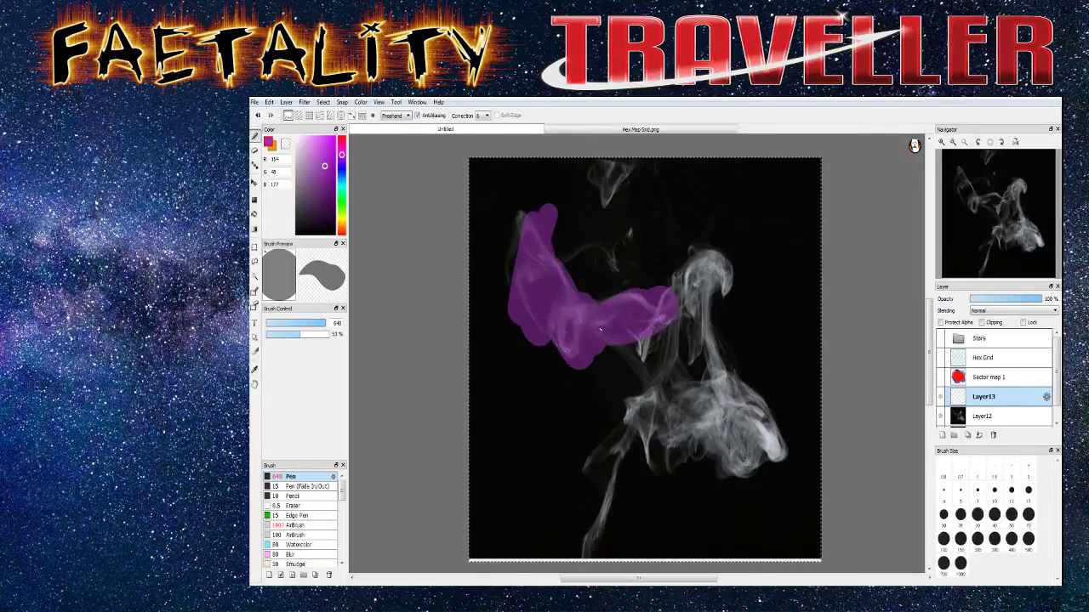
pyautogui.moveTo(677, 291)
pyautogui.mouseDown()
pyautogui.moveTo(710, 251)
pyautogui.moveTo(701, 328)
pyautogui.moveTo(778, 459)
pyautogui.moveTo(765, 396)
pyautogui.moveTo(751, 424)
pyautogui.mouseUp()
pyautogui.moveTo(749, 487)
pyautogui.mouseDown()
pyautogui.moveTo(745, 437)
pyautogui.moveTo(692, 459)
pyautogui.moveTo(732, 457)
pyautogui.moveTo(666, 408)
pyautogui.moveTo(692, 434)
pyautogui.moveTo(693, 376)
pyautogui.moveTo(669, 368)
pyautogui.moveTo(658, 402)
pyautogui.moveTo(660, 385)
pyautogui.moveTo(635, 412)
pyautogui.moveTo(592, 520)
pyautogui.moveTo(640, 391)
pyautogui.moveTo(628, 362)
pyautogui.moveTo(571, 342)
pyautogui.moveTo(547, 319)
pyautogui.moveTo(577, 372)
pyautogui.moveTo(570, 360)
pyautogui.moveTo(631, 328)
pyautogui.mouseUp()
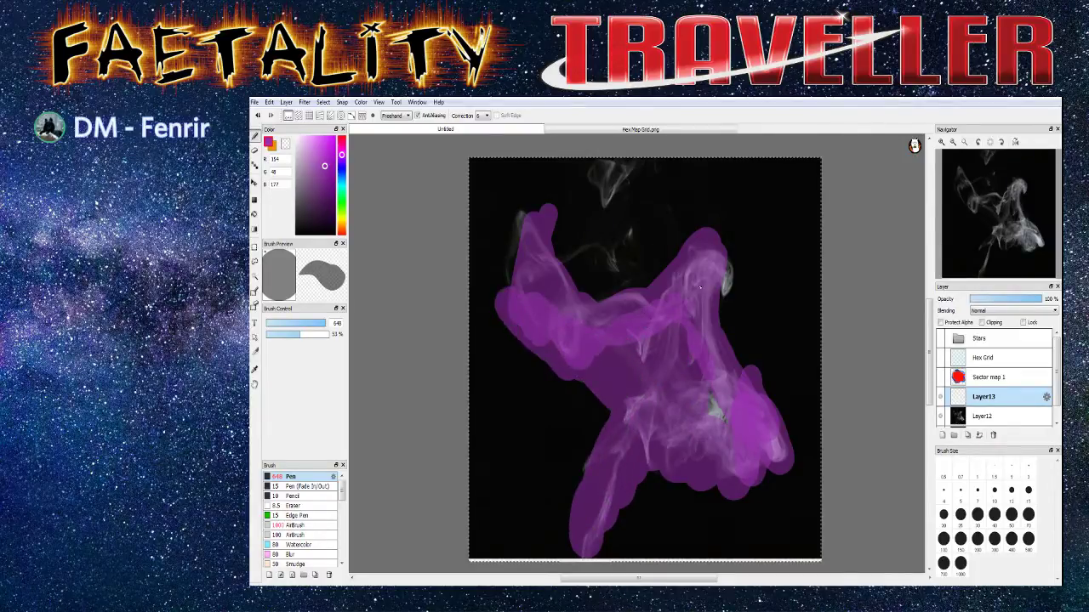
pyautogui.moveTo(710, 322)
pyautogui.mouseDown()
pyautogui.moveTo(710, 367)
pyautogui.moveTo(746, 435)
pyautogui.moveTo(729, 443)
pyautogui.moveTo(669, 378)
pyautogui.moveTo(703, 426)
pyautogui.moveTo(660, 442)
pyautogui.moveTo(620, 435)
pyautogui.moveTo(620, 451)
pyautogui.moveTo(684, 422)
pyautogui.mouseUp()
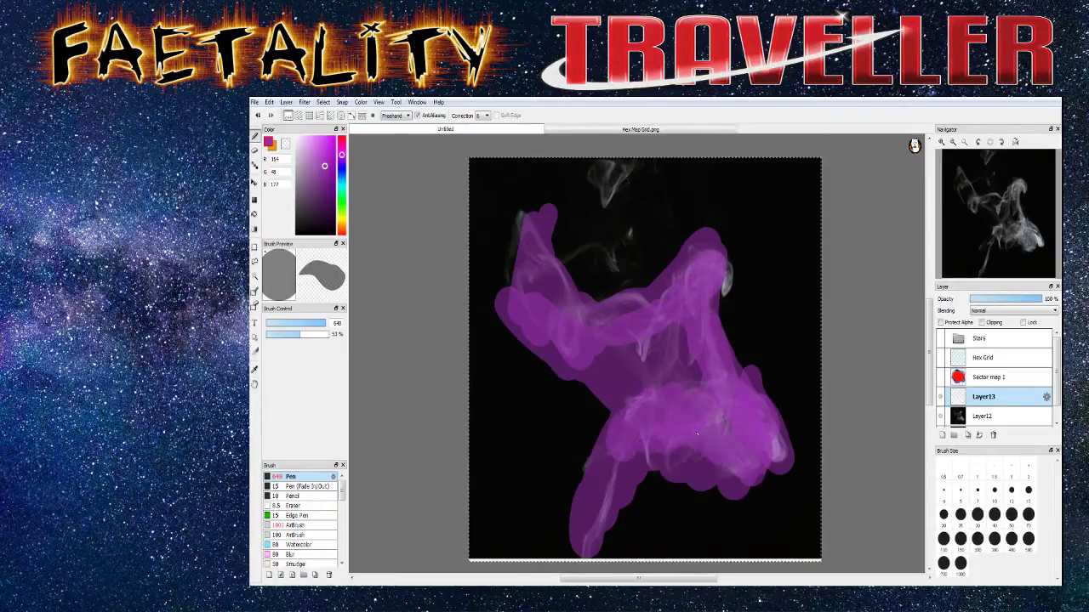
pyautogui.moveTo(640, 383)
pyautogui.mouseDown()
pyautogui.moveTo(689, 336)
pyautogui.moveTo(587, 357)
pyautogui.moveTo(523, 247)
pyautogui.mouseUp()
pyautogui.moveTo(618, 432)
pyautogui.mouseDown()
pyautogui.moveTo(606, 490)
pyautogui.moveTo(600, 544)
pyautogui.mouseUp()
pyautogui.moveTo(616, 458)
pyautogui.mouseDown()
pyautogui.moveTo(640, 418)
pyautogui.moveTo(614, 423)
pyautogui.moveTo(541, 362)
pyautogui.moveTo(567, 364)
pyautogui.moveTo(574, 397)
pyautogui.moveTo(528, 321)
pyautogui.moveTo(606, 270)
pyautogui.moveTo(649, 287)
pyautogui.moveTo(638, 303)
pyautogui.moveTo(656, 279)
pyautogui.moveTo(678, 274)
pyautogui.moveTo(696, 238)
pyautogui.moveTo(754, 285)
pyautogui.moveTo(784, 366)
pyautogui.moveTo(790, 458)
pyautogui.moveTo(782, 414)
pyautogui.moveTo(742, 492)
pyautogui.moveTo(667, 471)
pyautogui.moveTo(640, 478)
pyautogui.moveTo(636, 363)
pyautogui.moveTo(615, 356)
pyautogui.moveTo(634, 411)
pyautogui.moveTo(606, 421)
pyautogui.moveTo(579, 498)
pyautogui.moveTo(524, 347)
pyautogui.moveTo(560, 332)
pyautogui.moveTo(580, 279)
pyautogui.moveTo(617, 265)
pyautogui.moveTo(661, 269)
pyautogui.mouseUp()
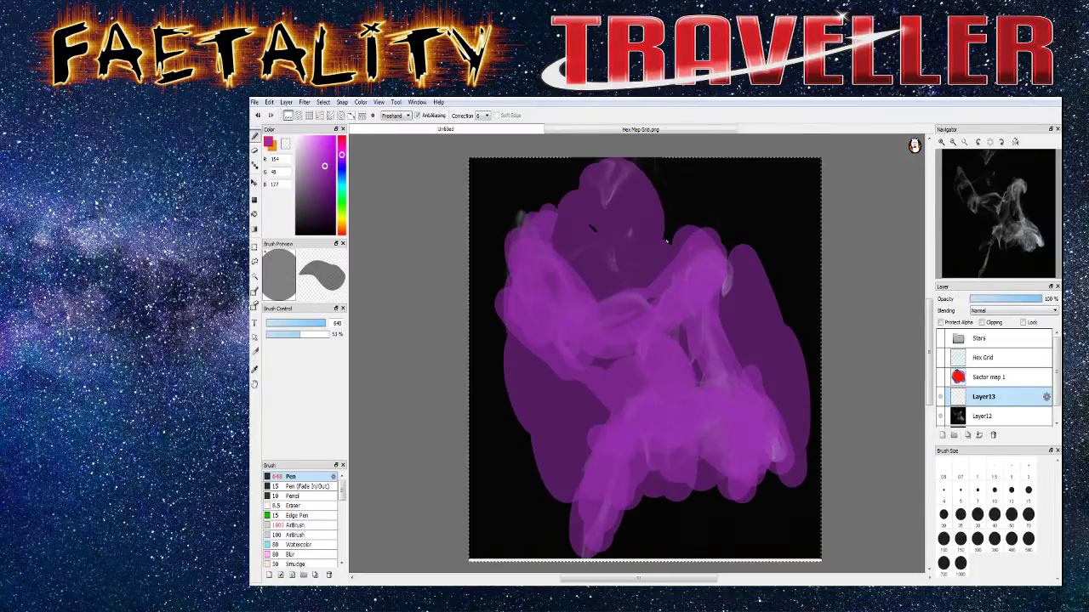
pyautogui.moveTo(681, 327)
pyautogui.mouseDown()
pyautogui.moveTo(727, 374)
pyautogui.moveTo(770, 225)
pyautogui.mouseUp()
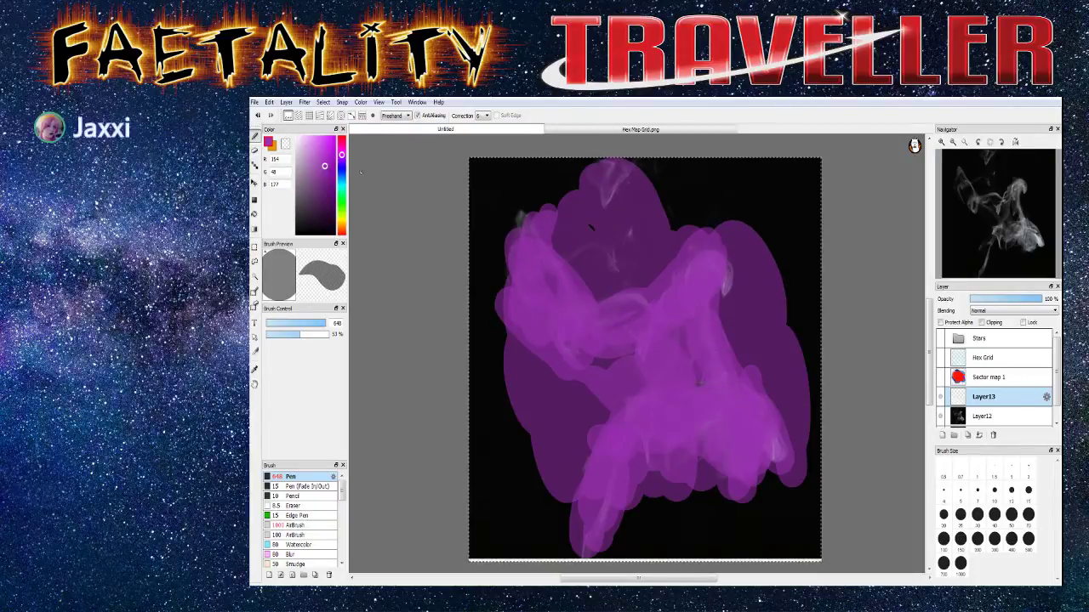
# Sample the darker purple (R 107, G 14, B 127) from the painting and brush it between the wisps and around the outer edges
pyautogui.keyDown('alt'); pyautogui.click(583, 286); pyautogui.keyUp('alt')
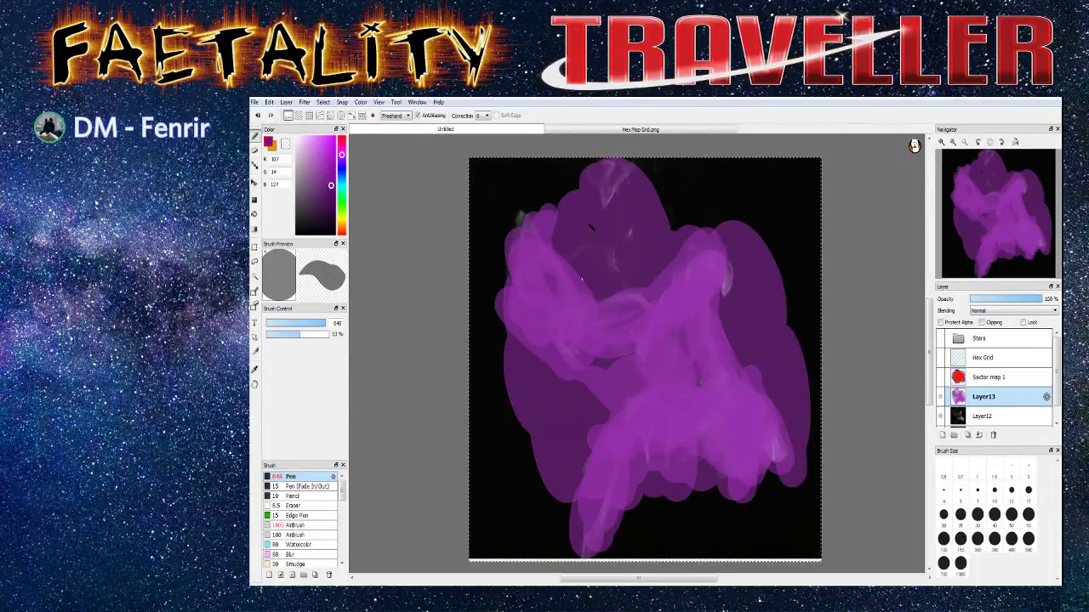
pyautogui.moveTo(583, 286)
pyautogui.mouseDown()
pyautogui.moveTo(599, 304)
pyautogui.moveTo(557, 255)
pyautogui.moveTo(625, 304)
pyautogui.mouseUp()
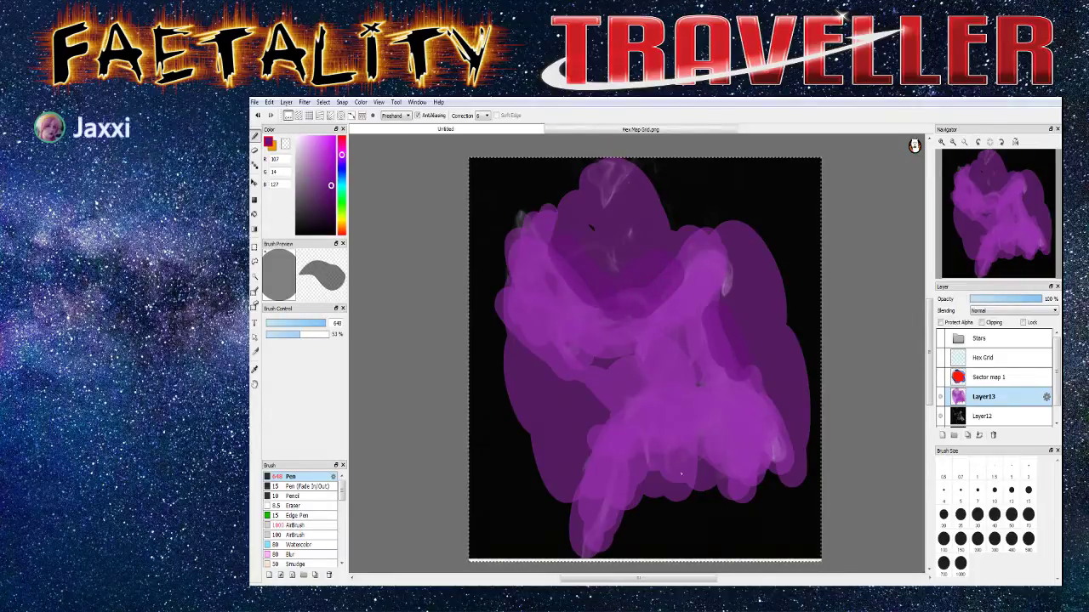
pyautogui.moveTo(708, 493)
pyautogui.mouseDown()
pyautogui.moveTo(738, 502)
pyautogui.moveTo(657, 515)
pyautogui.moveTo(521, 469)
pyautogui.moveTo(487, 344)
pyautogui.moveTo(504, 289)
pyautogui.moveTo(575, 186)
pyautogui.moveTo(711, 204)
pyautogui.moveTo(723, 257)
pyautogui.mouseUp()
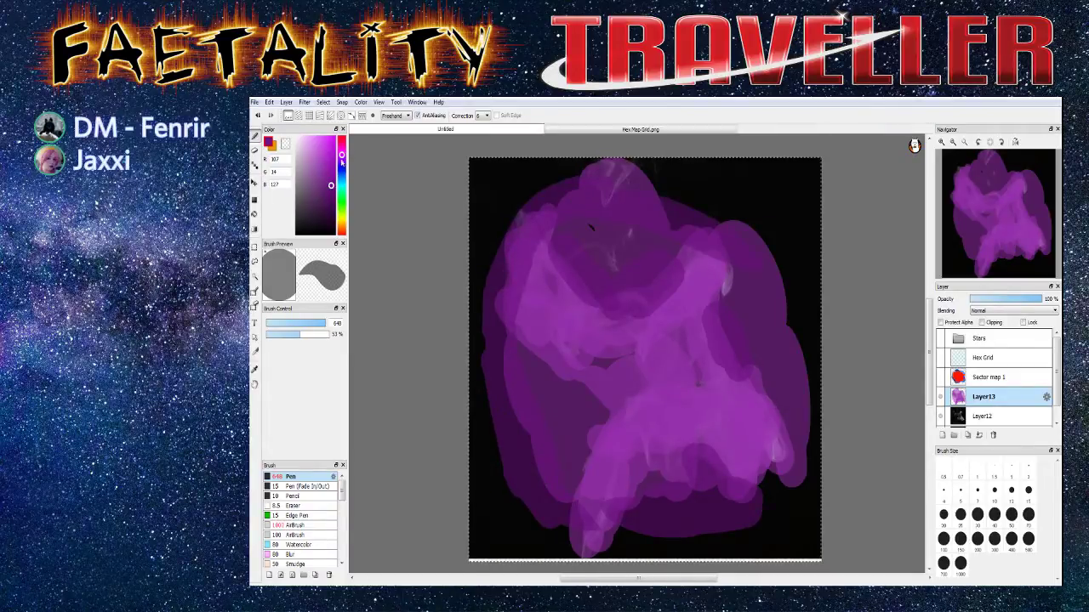
# Switch the foreground colour to medium blue and paint translucent blue patches along both sides and the lower edge of the purple nebula
pyautogui.click(341, 174)
pyautogui.click(323, 151)
pyautogui.moveTo(547, 261)
pyautogui.mouseDown()
pyautogui.moveTo(575, 268)
pyautogui.moveTo(584, 308)
pyautogui.moveTo(584, 295)
pyautogui.moveTo(553, 289)
pyautogui.mouseUp()
pyautogui.moveTo(529, 333)
pyautogui.mouseDown()
pyautogui.moveTo(556, 363)
pyautogui.moveTo(621, 400)
pyautogui.mouseUp()
pyautogui.moveTo(727, 328)
pyautogui.mouseDown()
pyautogui.moveTo(770, 388)
pyautogui.moveTo(772, 511)
pyautogui.mouseUp()
pyautogui.moveTo(693, 506)
pyautogui.mouseDown()
pyautogui.moveTo(618, 520)
pyautogui.moveTo(598, 549)
pyautogui.mouseUp()
pyautogui.moveTo(574, 455); pyautogui.dragTo(548, 519)
pyautogui.moveTo(523, 425); pyautogui.dragTo(540, 451)
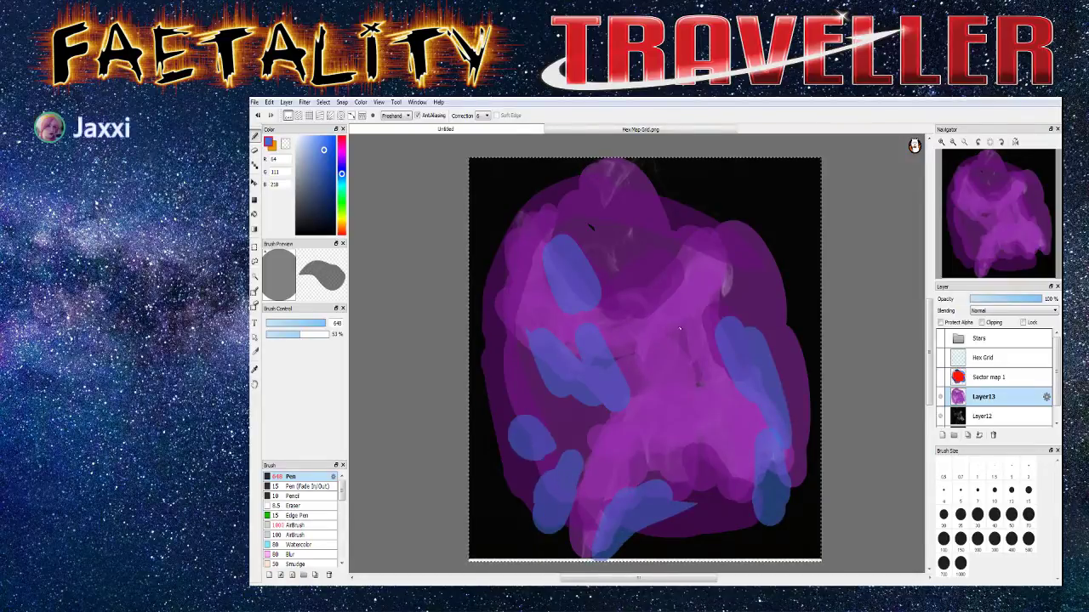
# Paint a medium blue patch on the upper wisp and lighter blue strokes along both sides and the lower edge of the nebula
pyautogui.moveTo(702, 322); pyautogui.dragTo(728, 273)
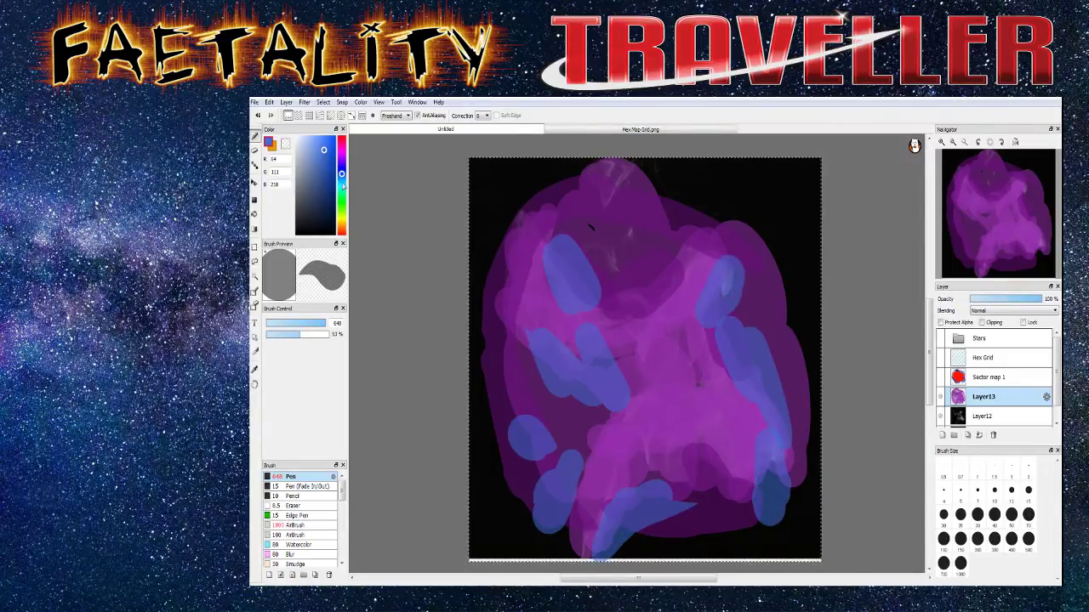
pyautogui.moveTo(341, 174); pyautogui.dragTo(316, 140)
pyautogui.moveTo(525, 344); pyautogui.dragTo(569, 461)
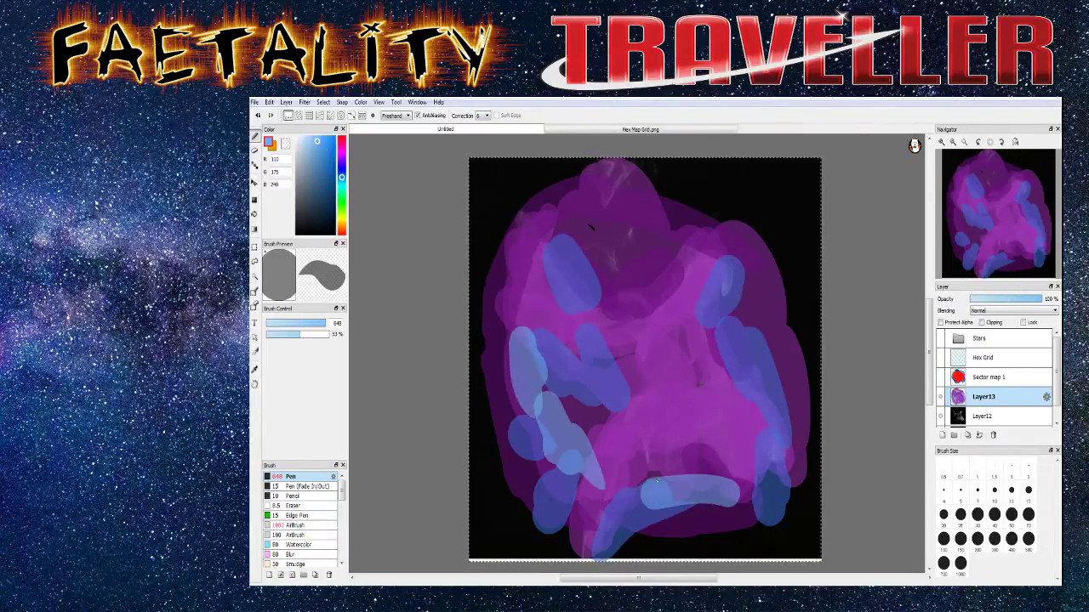
pyautogui.moveTo(694, 271); pyautogui.dragTo(685, 291)
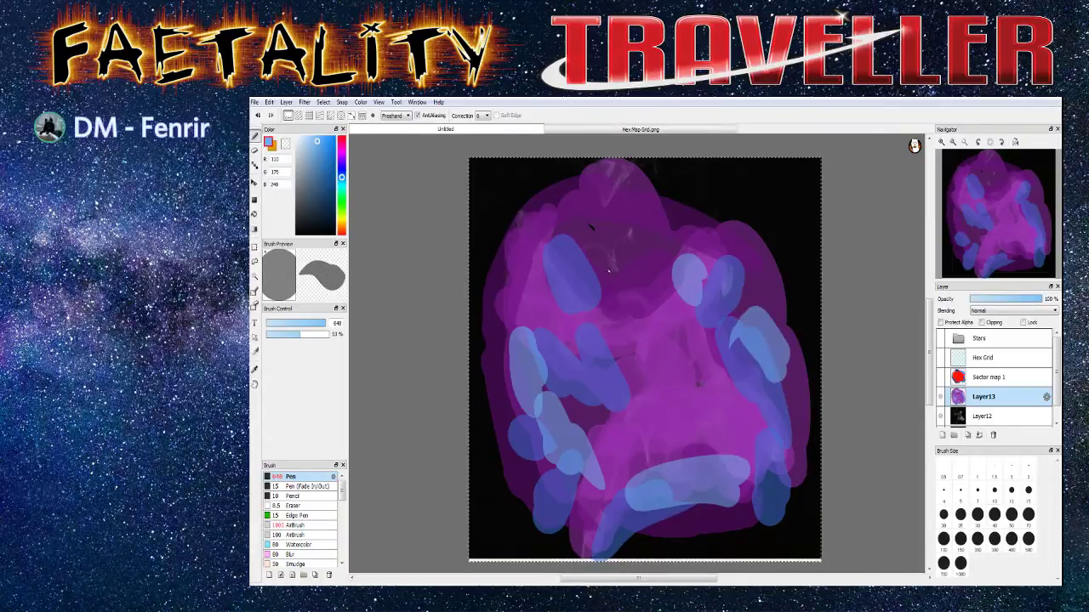
# Set Layer13's blending mode to Overlay and show the Stars and Hex Grid layers, checking Sector map 1 briefly
pyautogui.click(1008, 311)
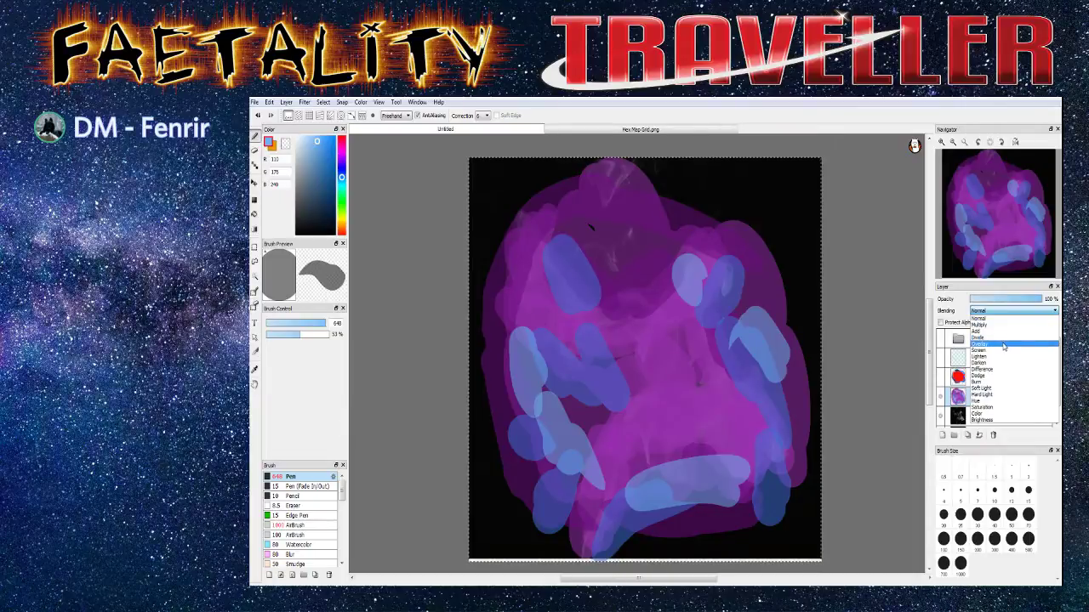
pyautogui.click(1004, 344)
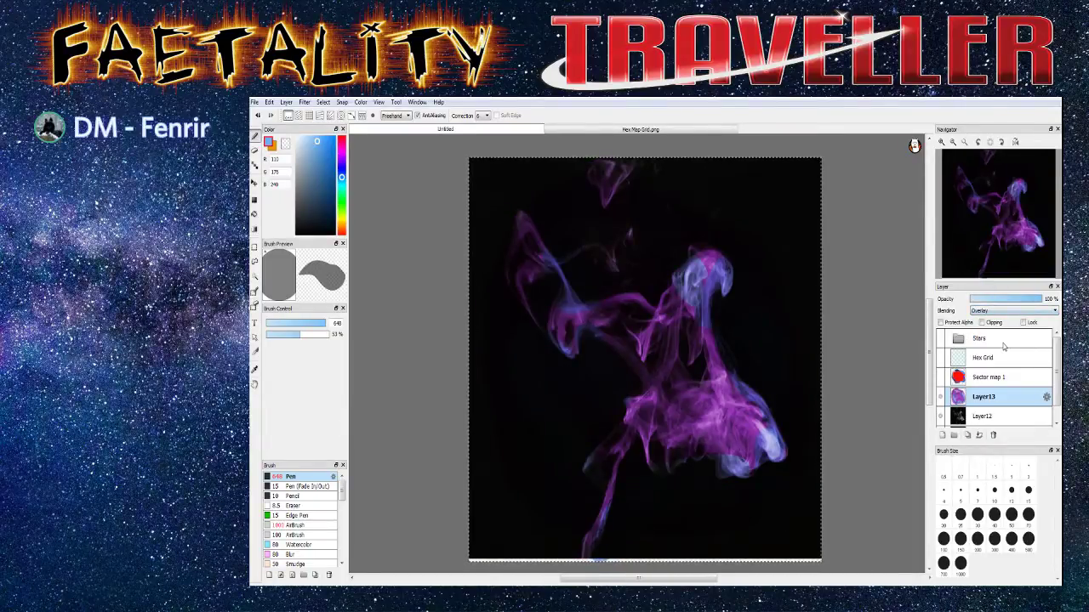
pyautogui.click(940, 339)
pyautogui.click(940, 358)
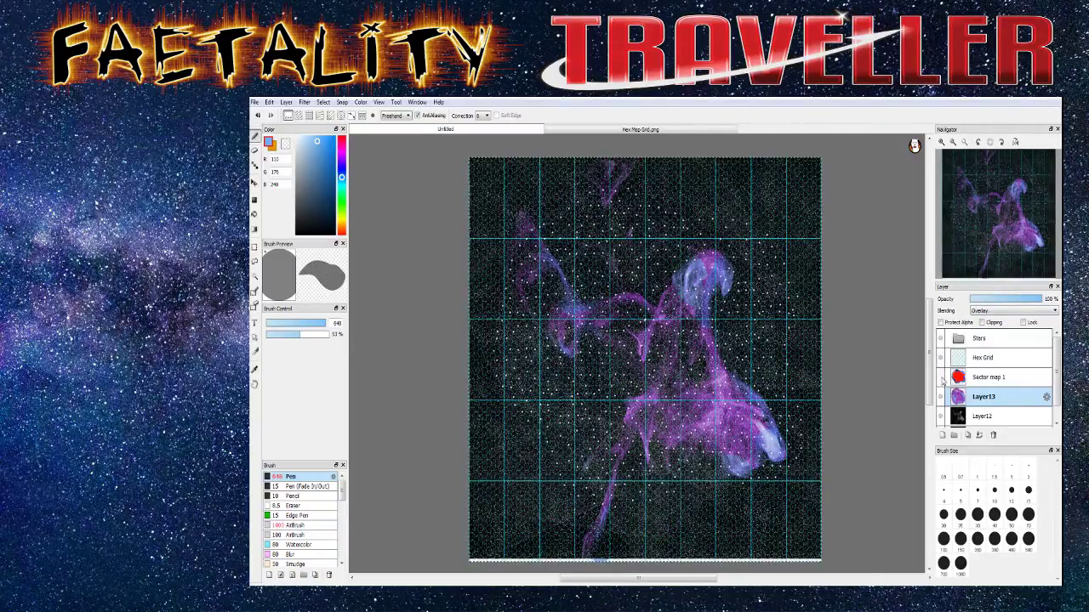
pyautogui.click(940, 382)
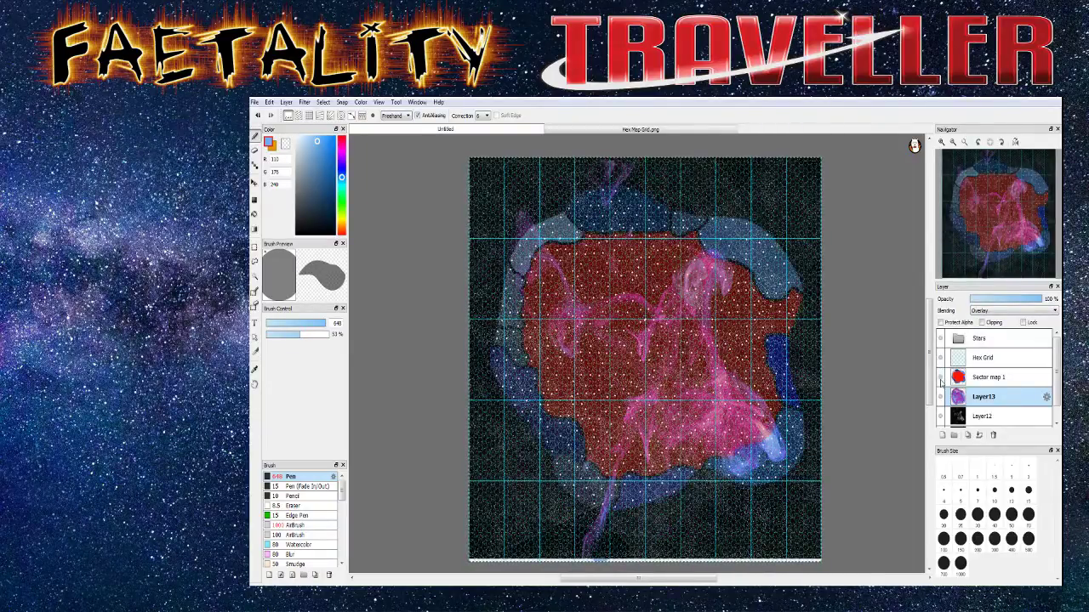
pyautogui.click(941, 381)
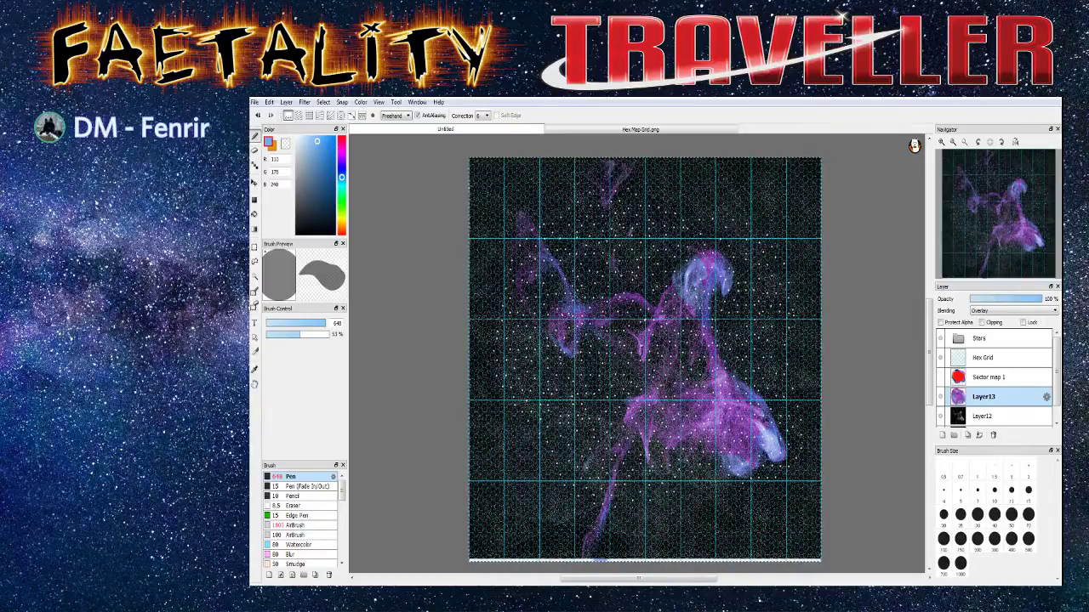
# Hide Layer13, delete the smoke image on Layer12 and select the black Layer4
pyautogui.click(978, 418)
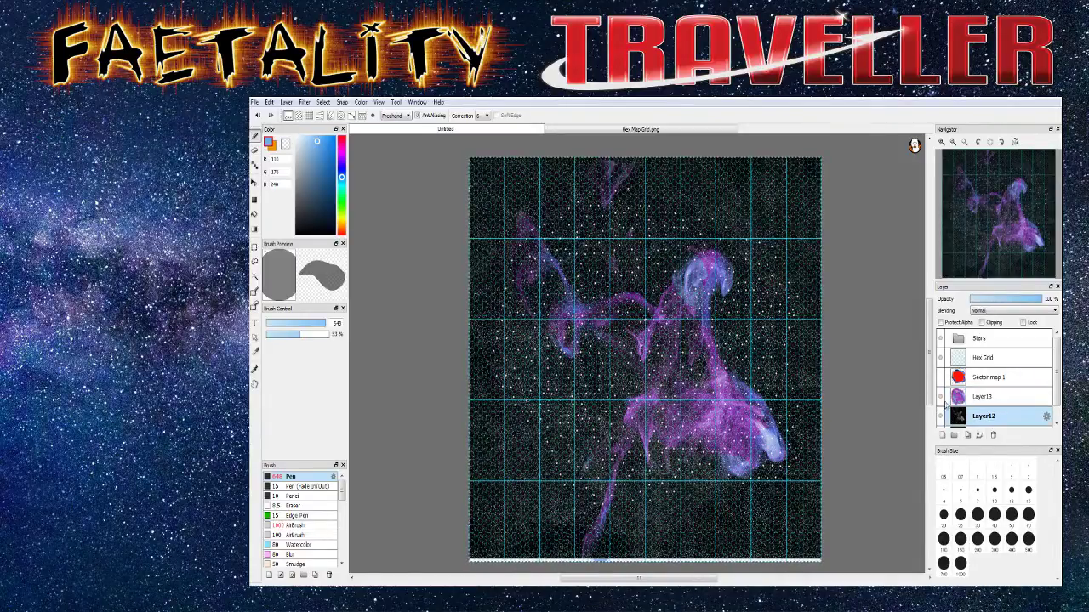
pyautogui.click(939, 398)
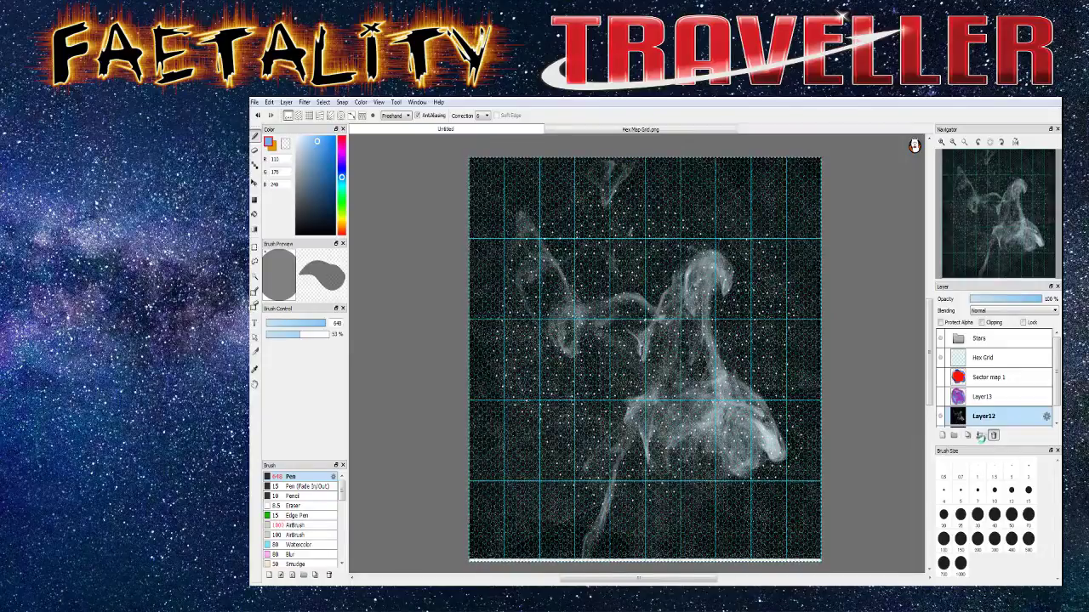
pyautogui.click(992, 435)
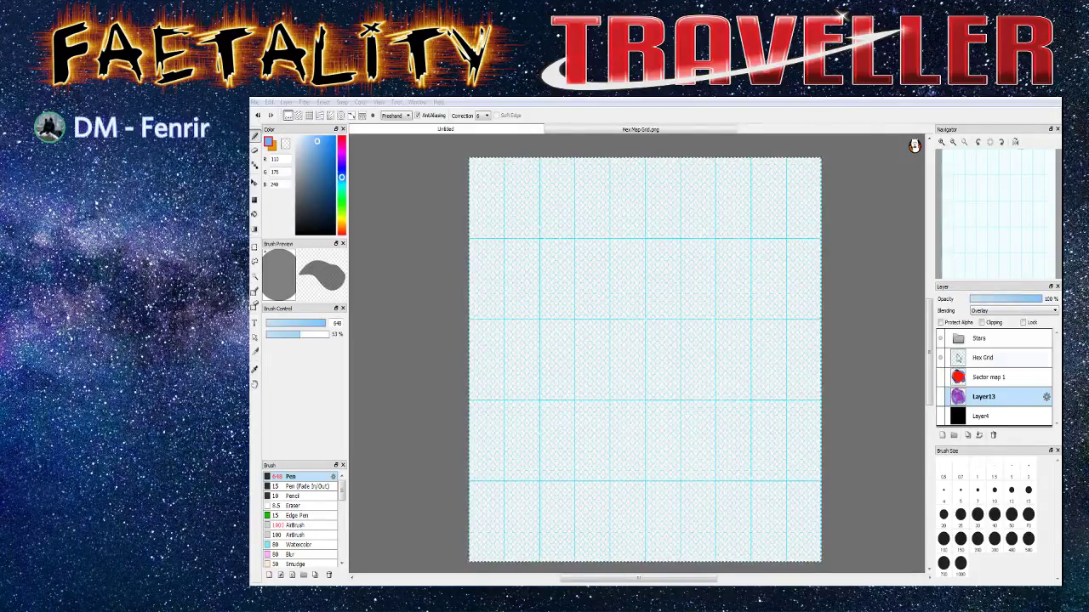
pyautogui.click(997, 417)
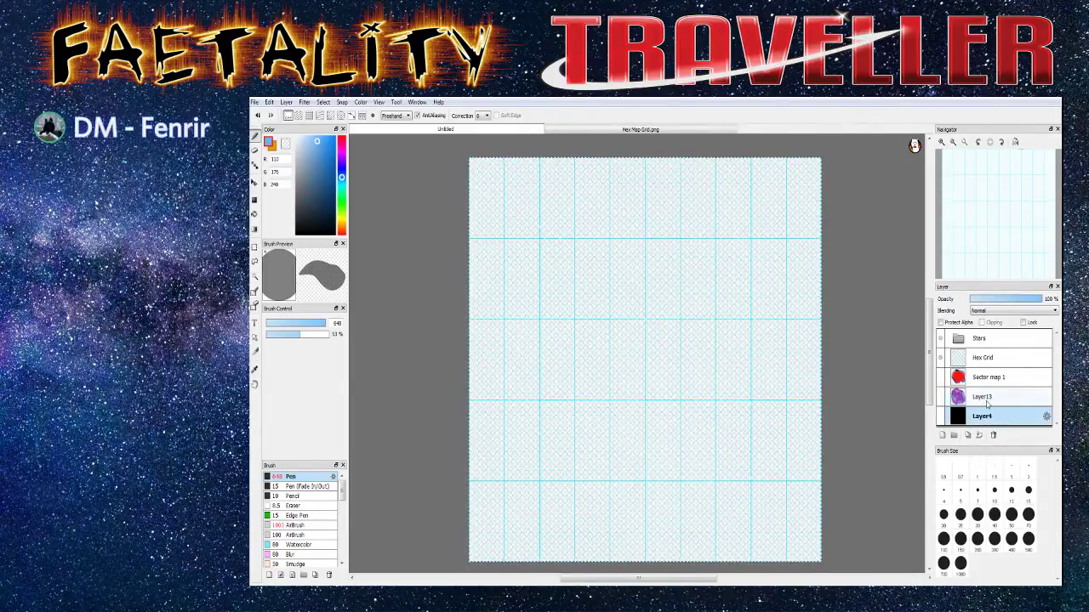
pyautogui.hotkey('ctrl', 'a')
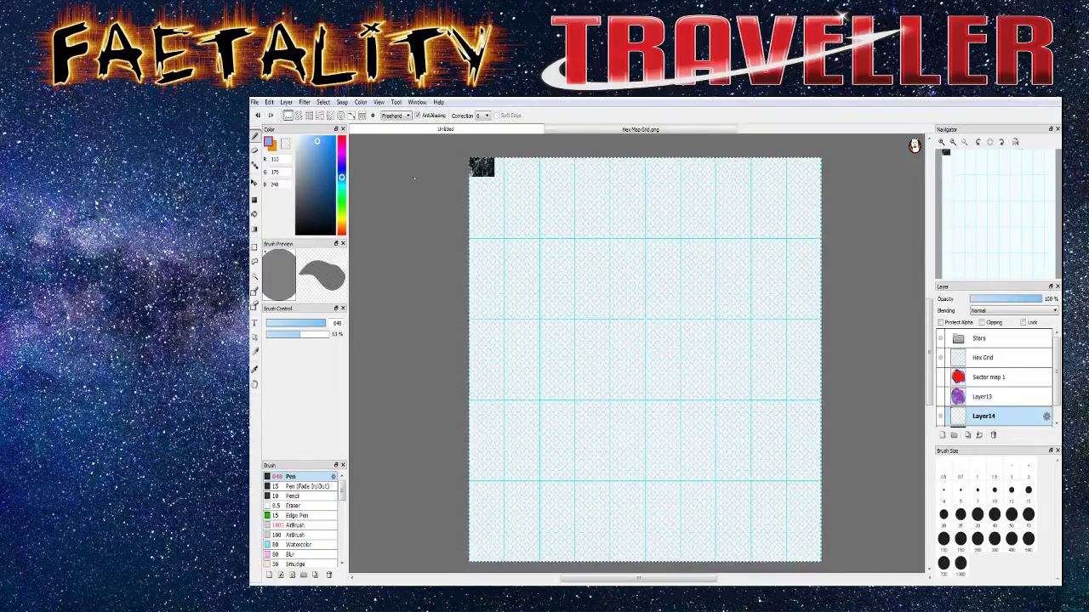
pyautogui.hotkey('ctrl', 'u')
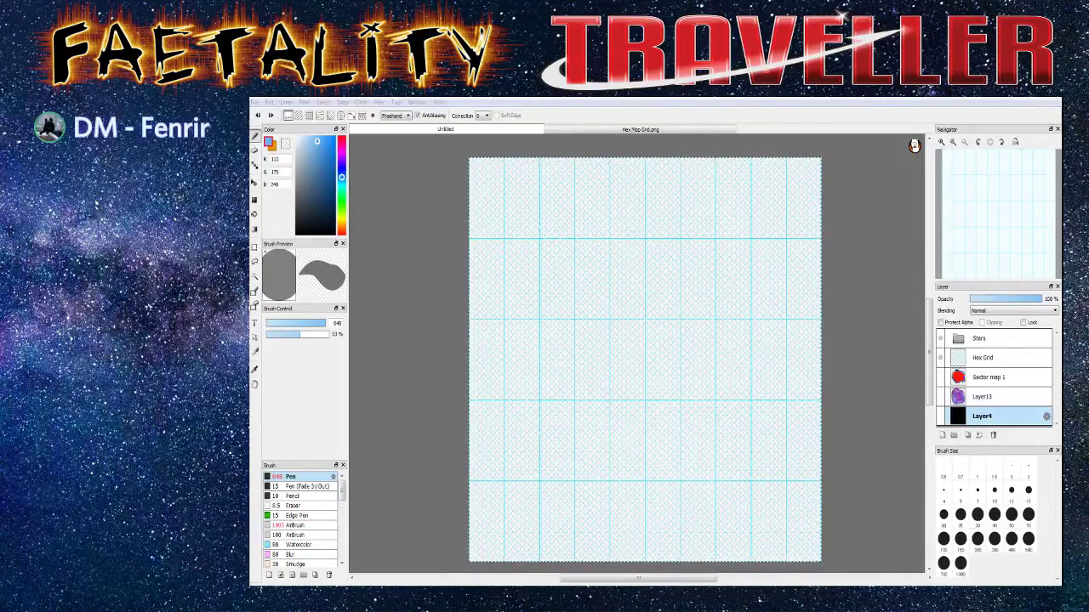
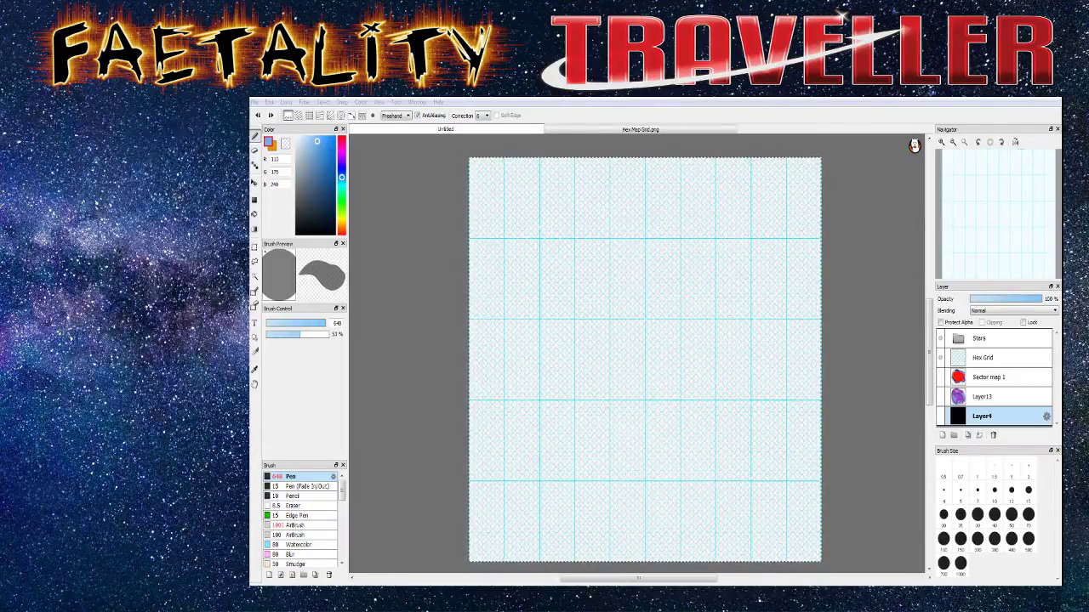
pyautogui.click(806, 102)
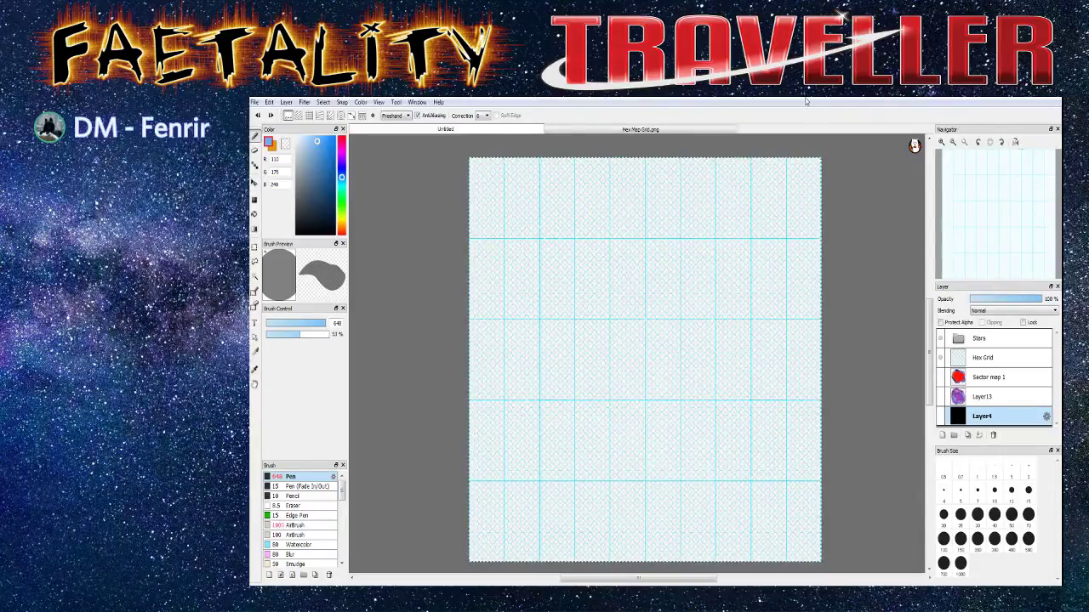
pyautogui.hotkey('ctrl', 'v')
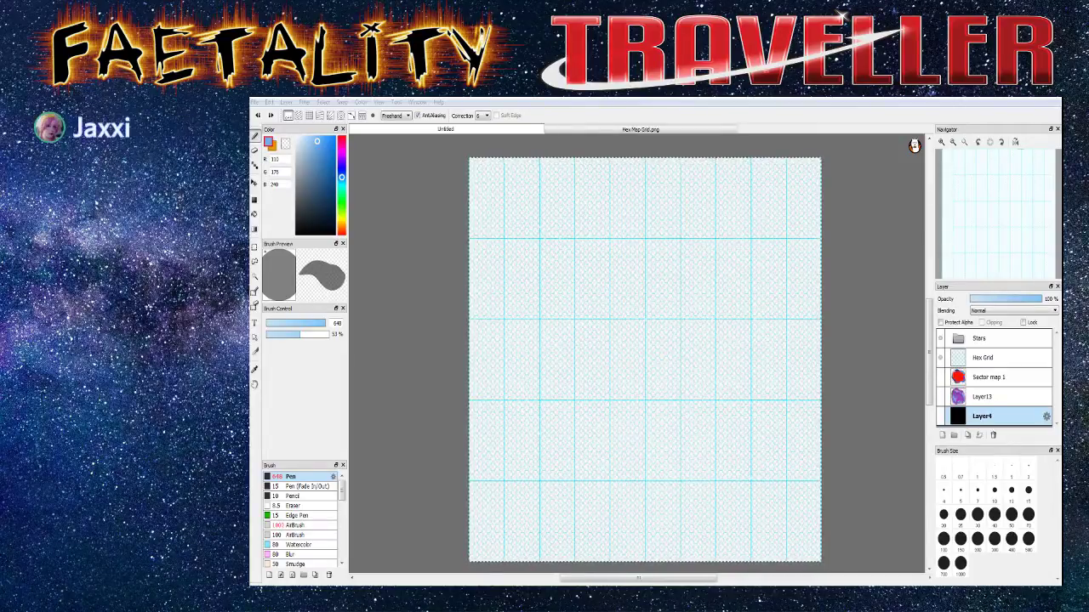
# Paste the copied smoke image above Layer4, then enlarge, rotate it 180° and stretch it vertically to cover the whole canvas
pyautogui.click(841, 101)
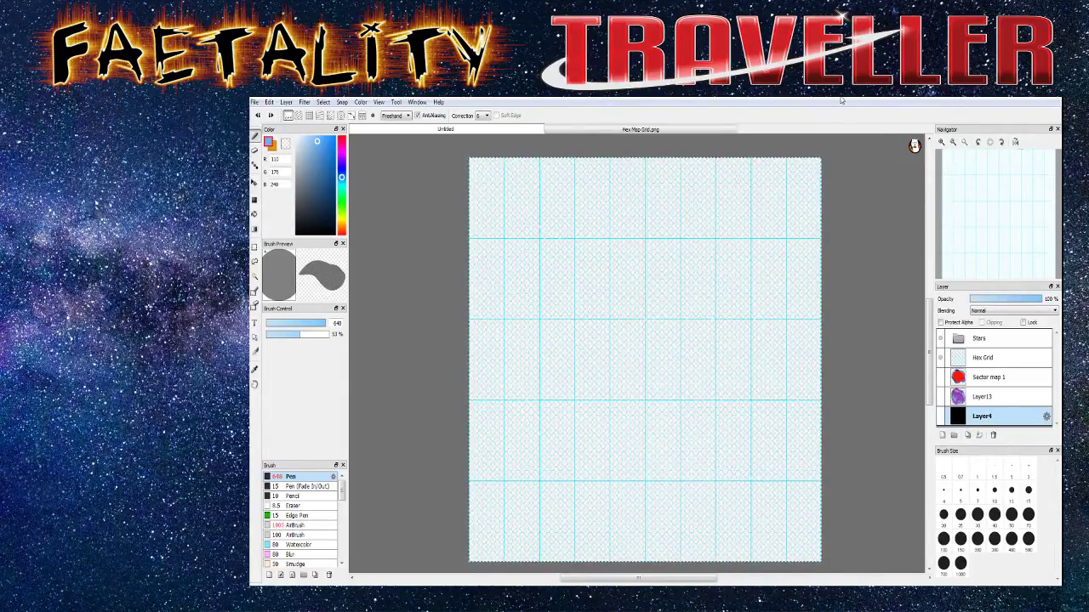
pyautogui.hotkey('ctrl', 'v')
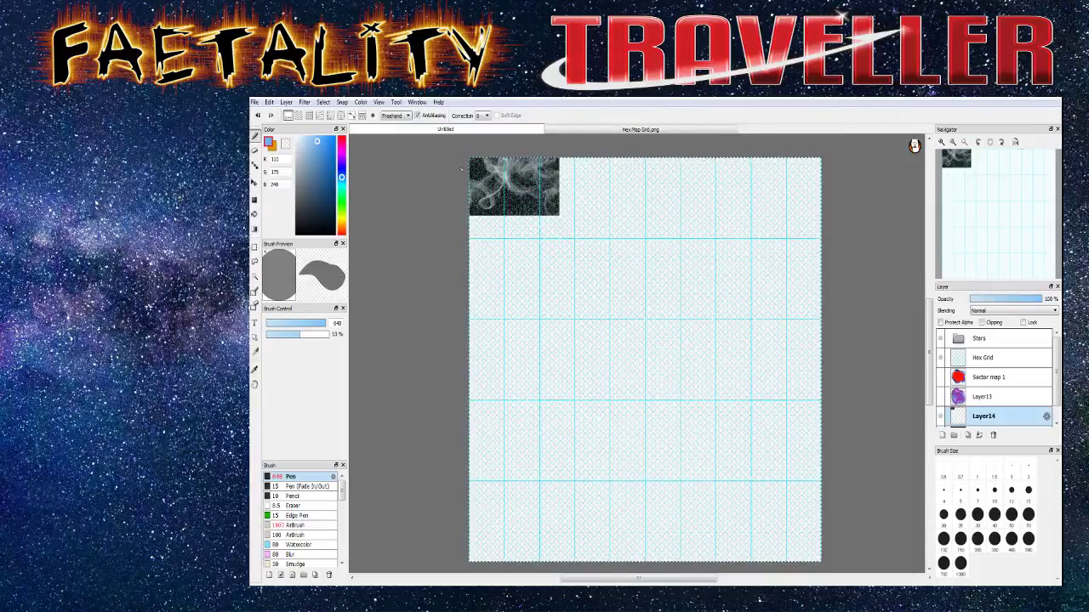
pyautogui.click(254, 246)
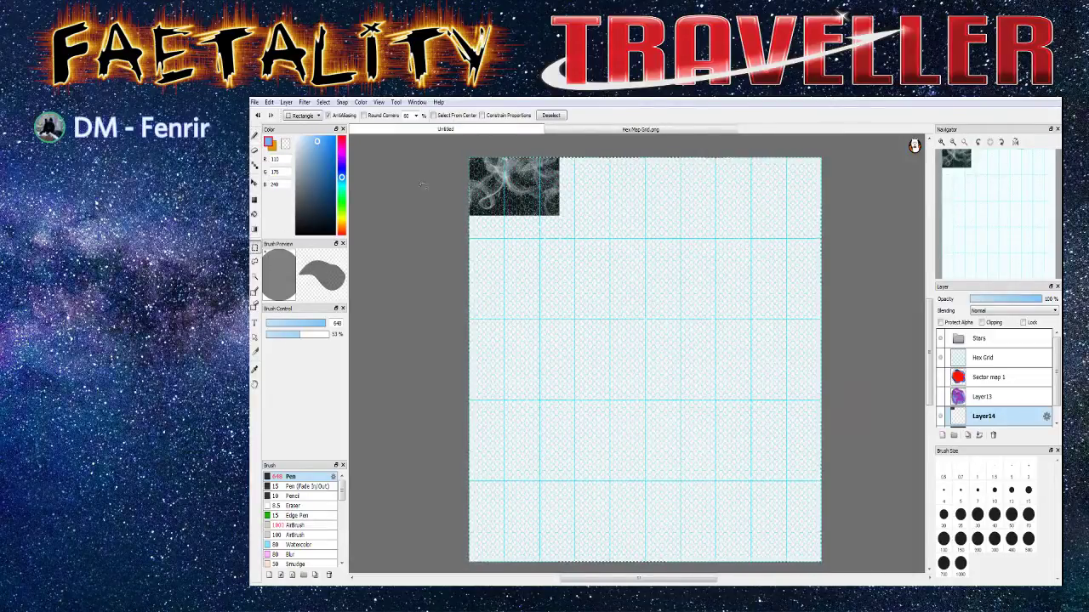
pyautogui.moveTo(553, 219); pyautogui.dragTo(795, 381)
pyautogui.hotkey('ctrl', 't')
pyautogui.moveTo(727, 365); pyautogui.dragTo(763, 454)
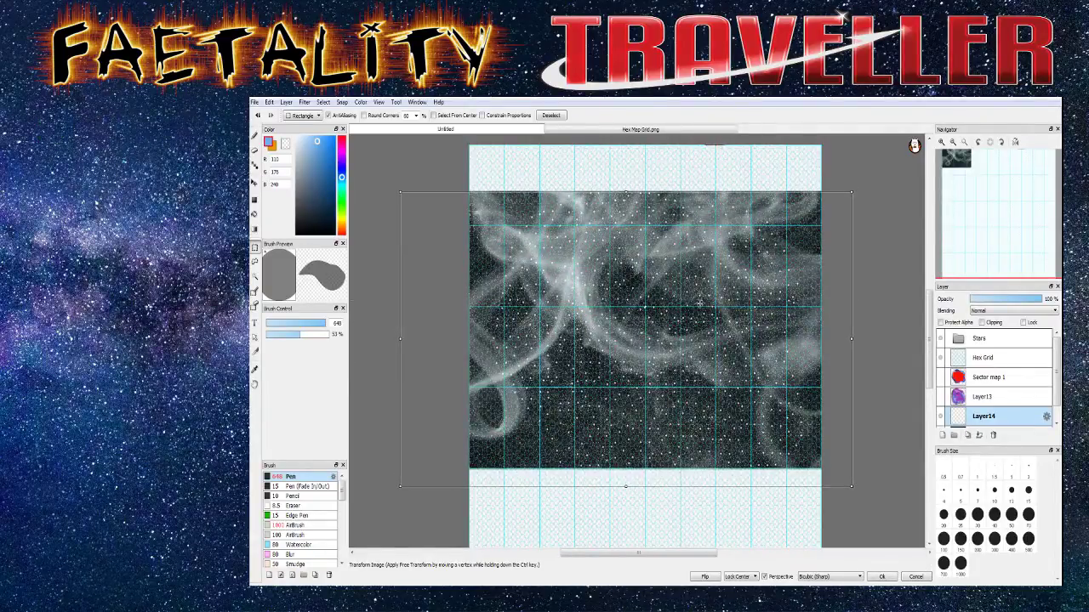
pyautogui.moveTo(430, 161); pyautogui.dragTo(813, 483)
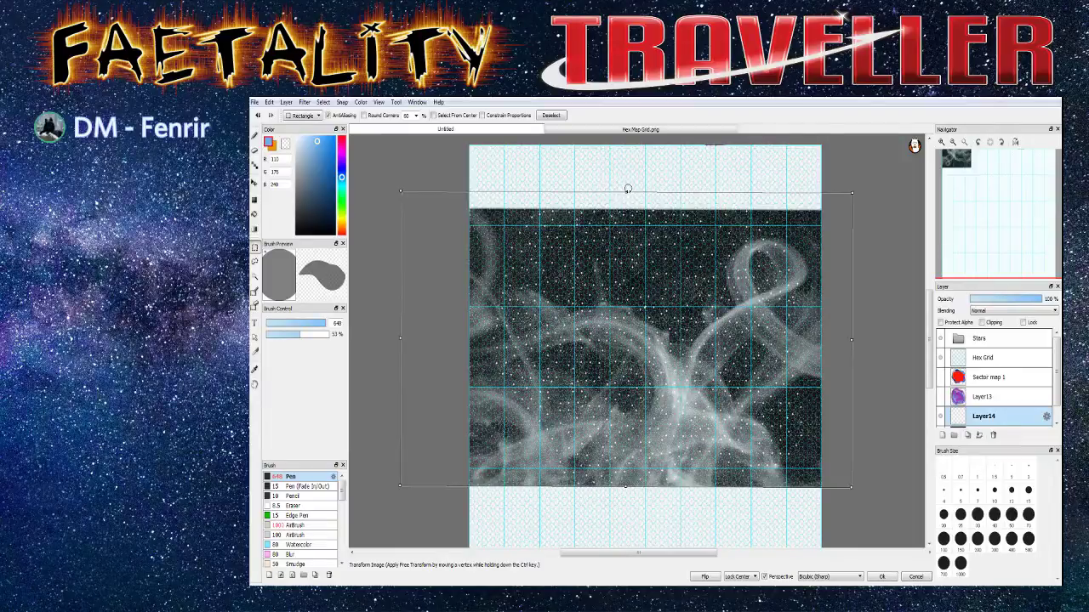
pyautogui.moveTo(626, 187); pyautogui.dragTo(607, 99)
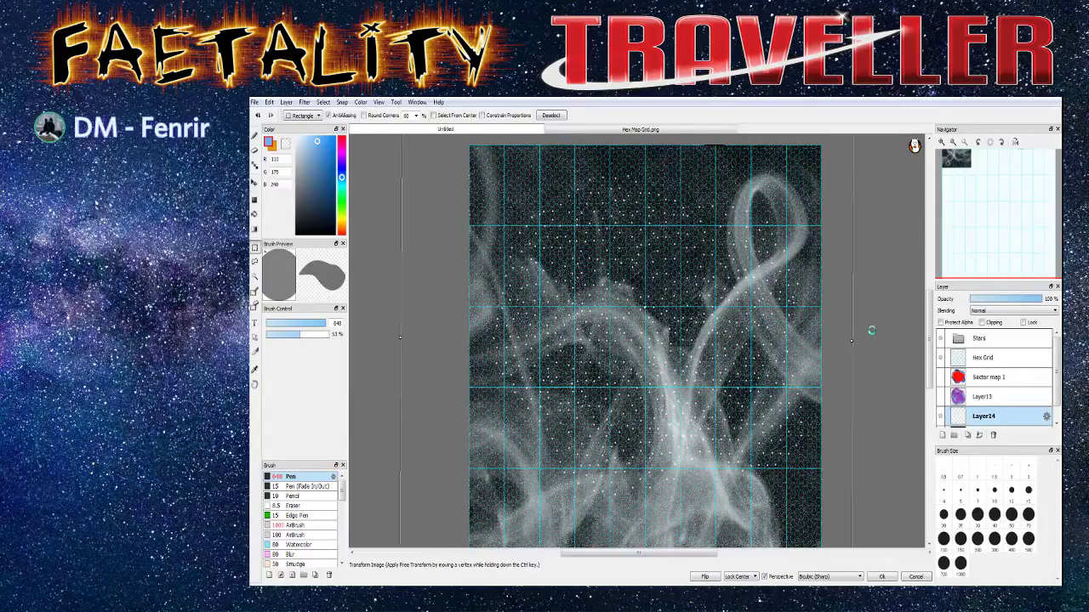
pyautogui.press('Return')
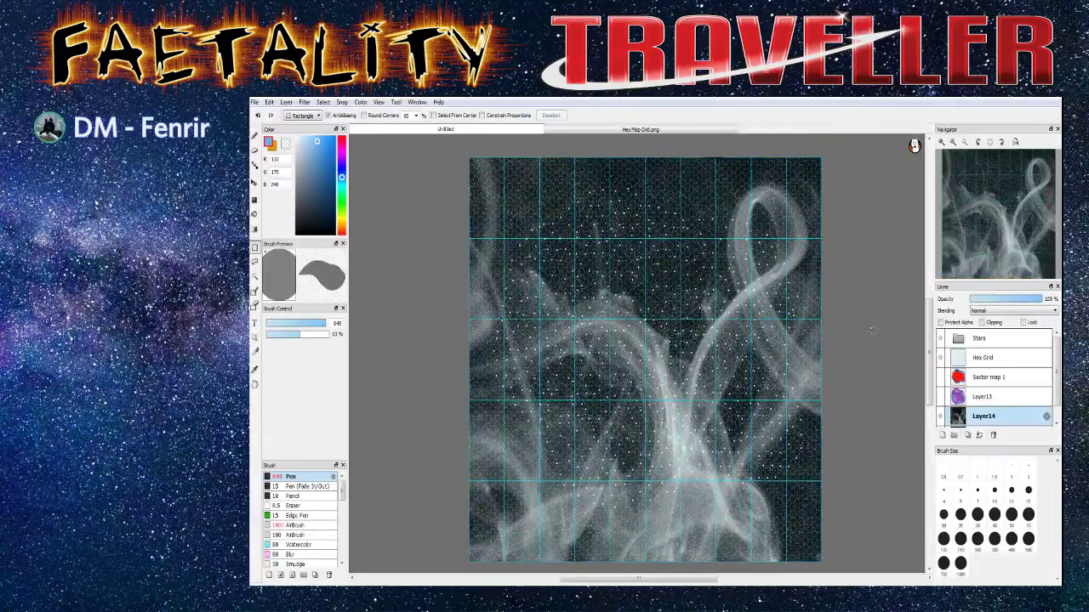
# Hide the Hex Grid and Stars layers and show Layer13's colours over the new smoke image
pyautogui.click(940, 358)
pyautogui.click(940, 339)
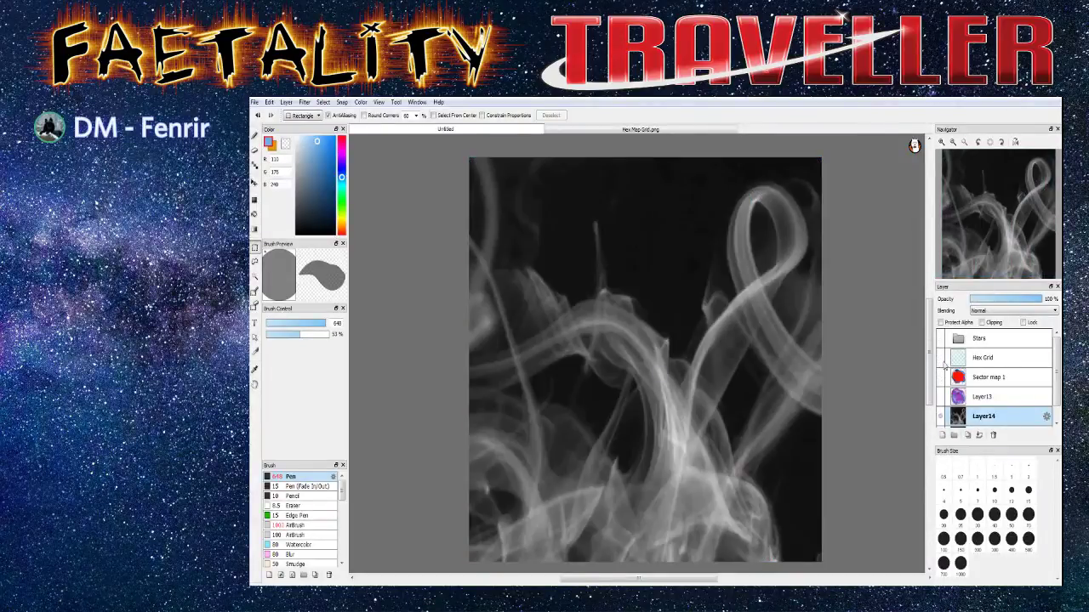
pyautogui.click(984, 398)
pyautogui.click(941, 398)
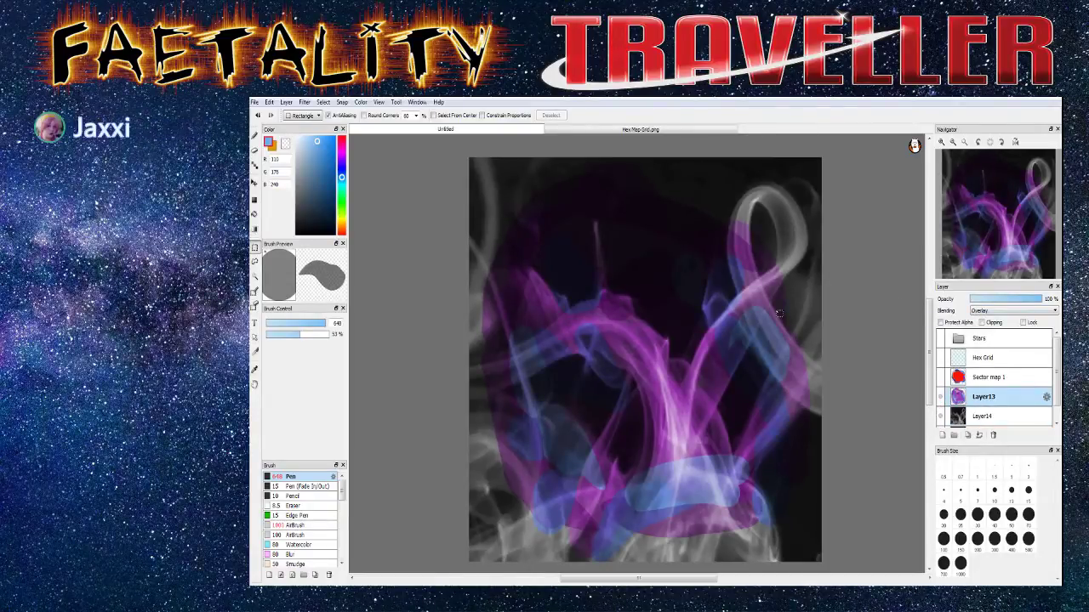
# Hide Layer14, delete the painted Layer13 and add a new empty layer directly above the smoke image
pyautogui.click(940, 416)
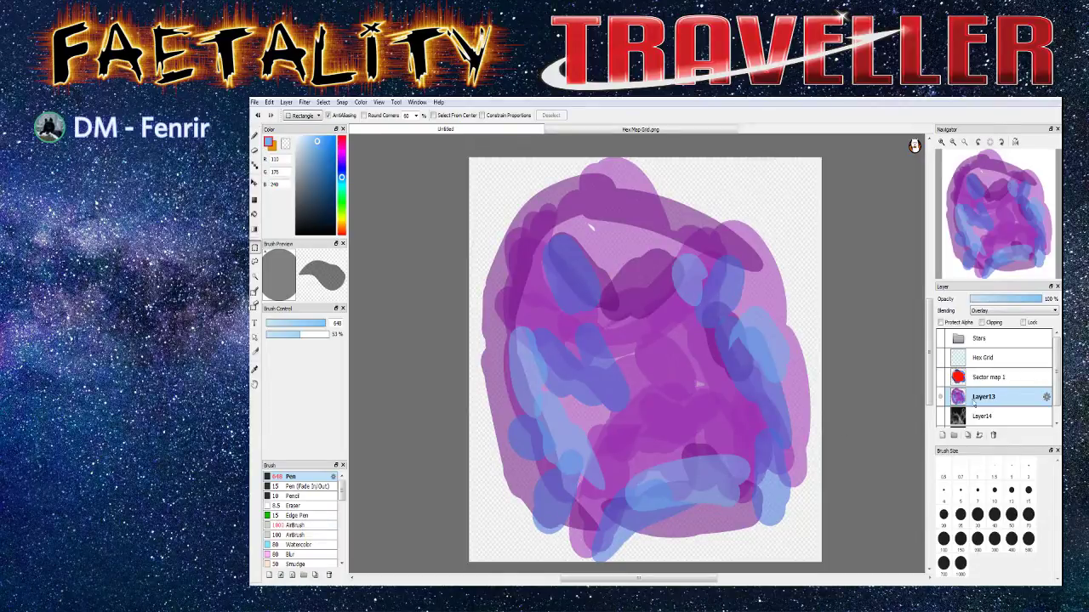
pyautogui.click(992, 435)
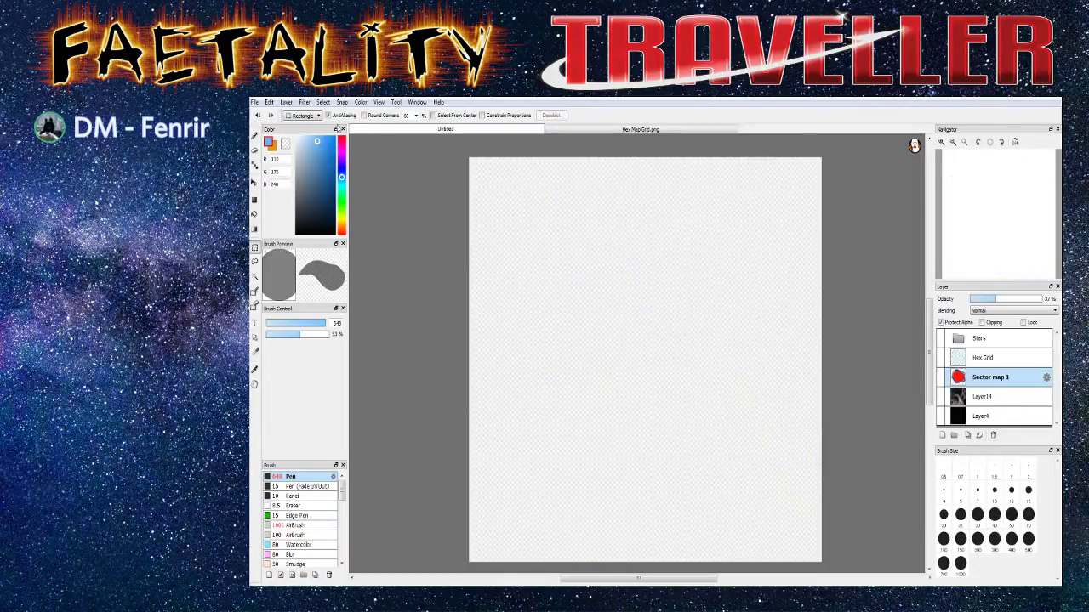
pyautogui.click(984, 397)
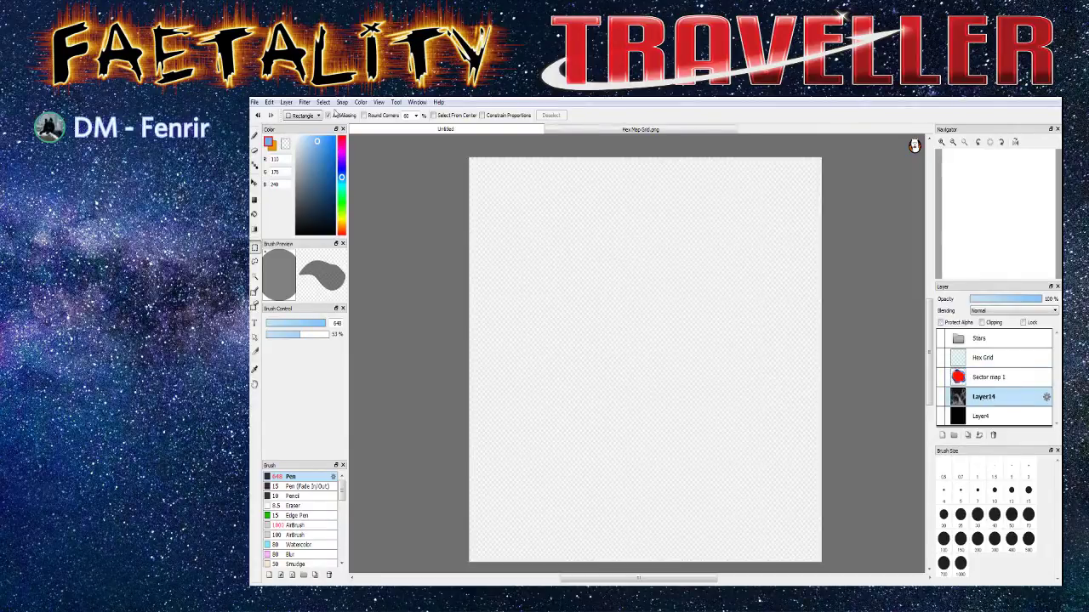
pyautogui.click(287, 102)
pyautogui.click(294, 114)
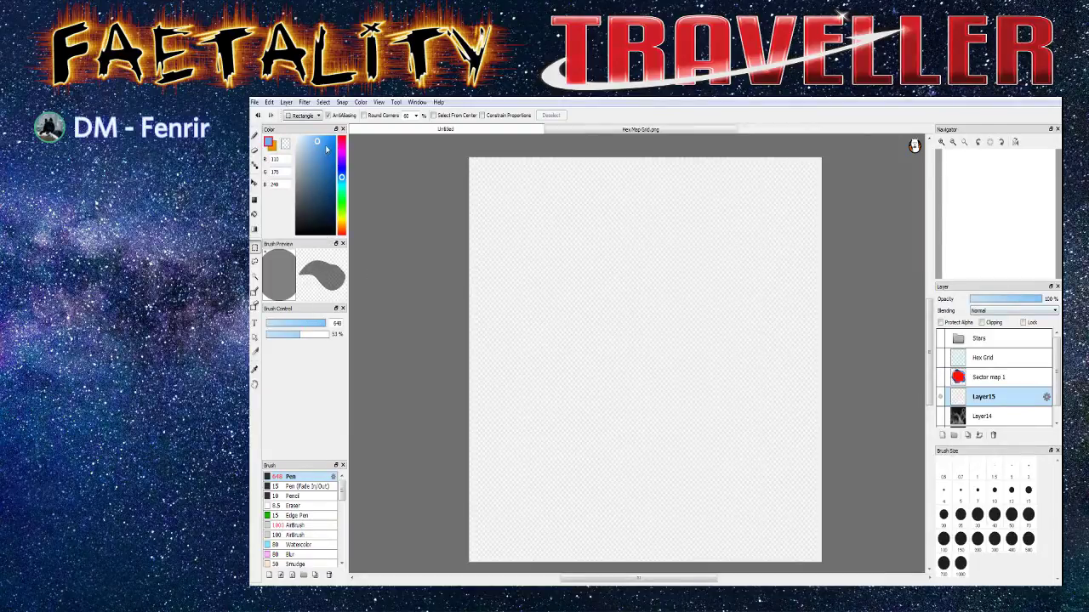
# Set the foreground colour to a medium blue-violet and the Pen size to 1000, leaving nothing selected
pyautogui.moveTo(341, 180); pyautogui.dragTo(348, 168)
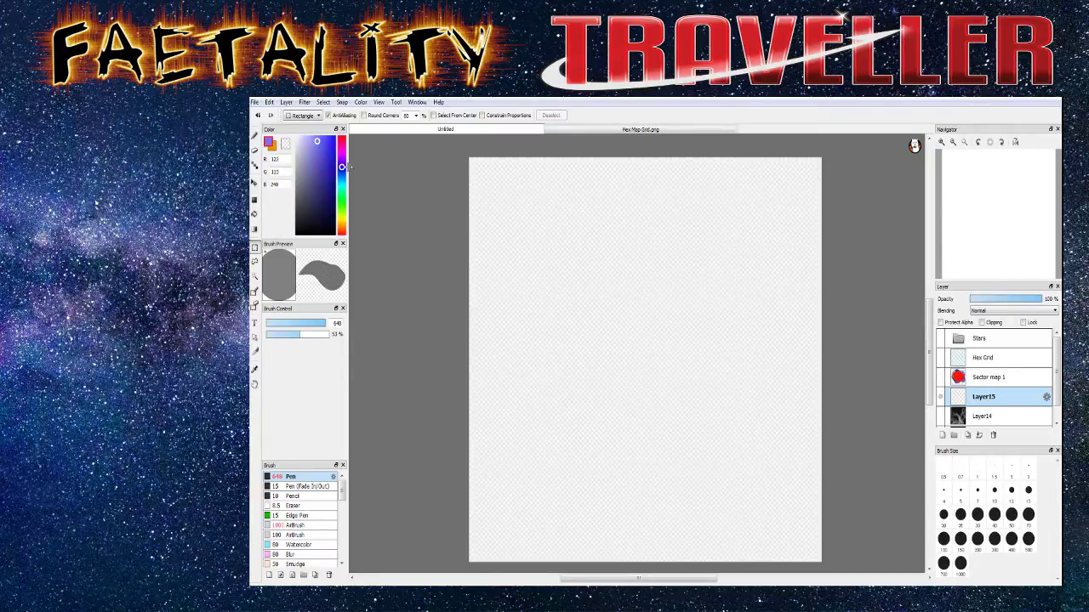
pyautogui.click(322, 174)
pyautogui.moveTo(296, 325); pyautogui.dragTo(372, 338)
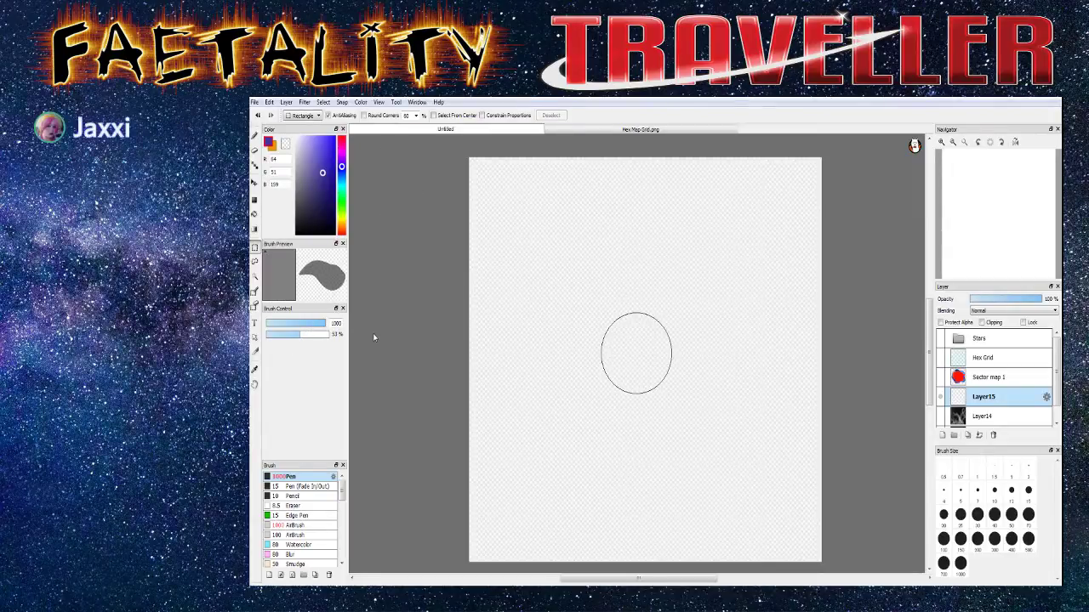
pyautogui.moveTo(583, 191)
pyautogui.mouseDown()
pyautogui.moveTo(515, 214)
pyautogui.moveTo(493, 380)
pyautogui.moveTo(491, 359)
pyautogui.mouseUp()
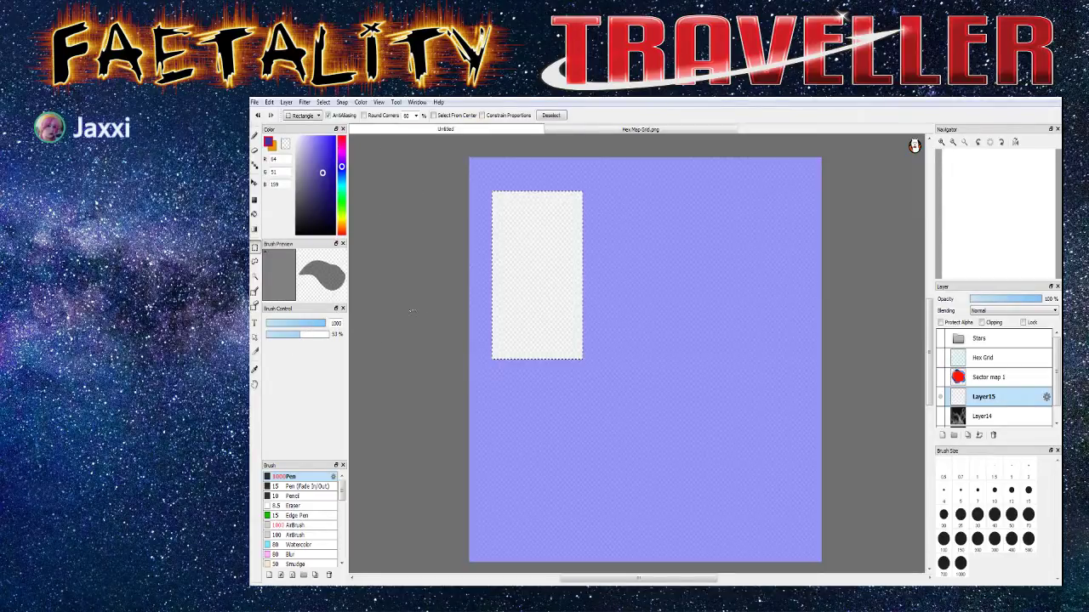
pyautogui.hotkey('ctrl', 'd')
# Paint Layer15 with broad overlapping translucent blue-violet Pen strokes, covering most of the canvas and doubling up around the outer areas
pyautogui.click(254, 135)
pyautogui.moveTo(553, 208)
pyautogui.mouseDown()
pyautogui.moveTo(572, 208)
pyautogui.moveTo(500, 375)
pyautogui.moveTo(585, 243)
pyautogui.moveTo(523, 417)
pyautogui.moveTo(557, 459)
pyautogui.mouseUp()
pyautogui.moveTo(624, 445)
pyautogui.mouseDown()
pyautogui.moveTo(660, 465)
pyautogui.moveTo(581, 348)
pyautogui.moveTo(720, 497)
pyautogui.moveTo(626, 385)
pyautogui.moveTo(793, 452)
pyautogui.moveTo(680, 451)
pyautogui.moveTo(760, 288)
pyautogui.moveTo(807, 365)
pyautogui.moveTo(810, 337)
pyautogui.moveTo(748, 279)
pyautogui.moveTo(748, 214)
pyautogui.moveTo(765, 154)
pyautogui.moveTo(701, 153)
pyautogui.moveTo(759, 294)
pyautogui.moveTo(722, 365)
pyautogui.moveTo(644, 150)
pyautogui.moveTo(722, 415)
pyautogui.moveTo(606, 244)
pyautogui.moveTo(660, 311)
pyautogui.moveTo(605, 395)
pyautogui.moveTo(596, 201)
pyautogui.moveTo(573, 425)
pyautogui.moveTo(705, 396)
pyautogui.moveTo(737, 489)
pyautogui.moveTo(687, 396)
pyautogui.moveTo(741, 387)
pyautogui.moveTo(719, 517)
pyautogui.mouseUp()
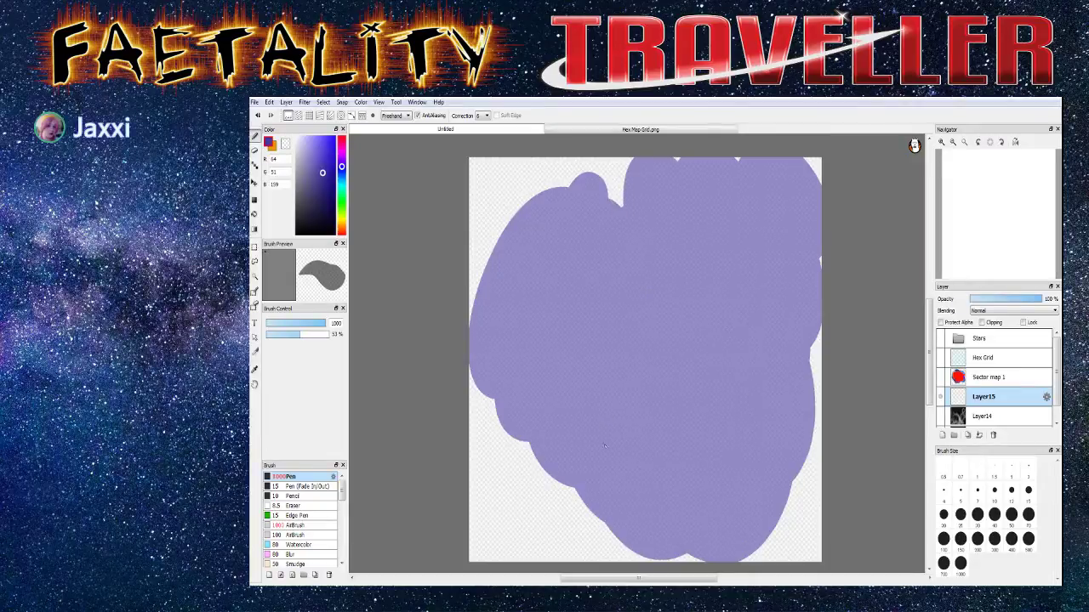
pyautogui.moveTo(573, 290)
pyautogui.mouseDown()
pyautogui.moveTo(655, 208)
pyautogui.moveTo(587, 183)
pyautogui.moveTo(489, 383)
pyautogui.moveTo(562, 475)
pyautogui.moveTo(595, 540)
pyautogui.moveTo(749, 545)
pyautogui.moveTo(808, 451)
pyautogui.moveTo(747, 516)
pyautogui.moveTo(748, 336)
pyautogui.moveTo(706, 297)
pyautogui.moveTo(812, 251)
pyautogui.mouseUp()
pyautogui.moveTo(755, 177)
pyautogui.mouseDown()
pyautogui.moveTo(714, 289)
pyautogui.moveTo(595, 332)
pyautogui.moveTo(535, 553)
pyautogui.moveTo(579, 510)
pyautogui.moveTo(511, 451)
pyautogui.moveTo(570, 485)
pyautogui.mouseUp()
# Switch the foreground colour to bright sky blue, try a stroke near the canvas centre and undo that stroke
pyautogui.click(341, 178)
pyautogui.click(326, 174)
pyautogui.click(331, 139)
pyautogui.moveTo(633, 298)
pyautogui.mouseDown()
pyautogui.moveTo(583, 382)
pyautogui.moveTo(599, 290)
pyautogui.moveTo(565, 311)
pyautogui.moveTo(568, 377)
pyautogui.mouseUp()
pyautogui.hotkey('ctrl', 'z')
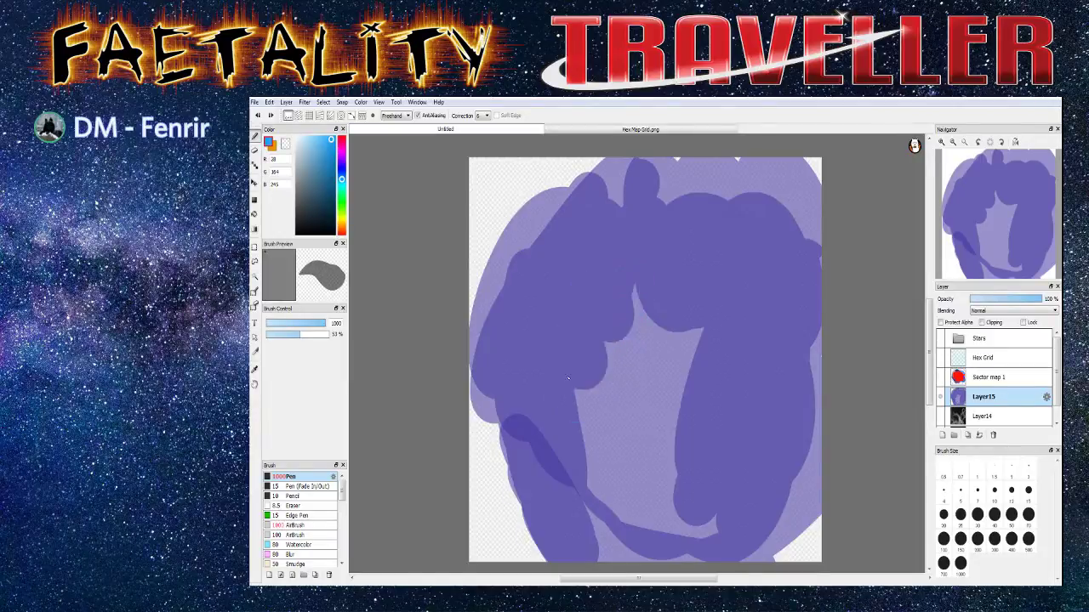
# Set the foreground colour to violet and paint translucent Pen strokes around the canvas centre and over its lower part on Layer15
pyautogui.moveTo(342, 169); pyautogui.dragTo(326, 160)
pyautogui.moveTo(629, 294)
pyautogui.mouseDown()
pyautogui.moveTo(566, 408)
pyautogui.moveTo(621, 276)
pyautogui.moveTo(557, 340)
pyautogui.moveTo(565, 400)
pyautogui.moveTo(587, 438)
pyautogui.moveTo(625, 450)
pyautogui.moveTo(602, 414)
pyautogui.moveTo(629, 477)
pyautogui.moveTo(637, 442)
pyautogui.moveTo(685, 502)
pyautogui.moveTo(598, 483)
pyautogui.moveTo(611, 518)
pyautogui.moveTo(660, 527)
pyautogui.moveTo(723, 489)
pyautogui.moveTo(699, 534)
pyautogui.mouseUp()
pyautogui.moveTo(737, 500)
pyautogui.mouseDown()
pyautogui.moveTo(685, 547)
pyautogui.moveTo(738, 514)
pyautogui.moveTo(762, 463)
pyautogui.moveTo(748, 396)
pyautogui.mouseUp()
pyautogui.moveTo(716, 442)
pyautogui.mouseDown()
pyautogui.moveTo(711, 429)
pyautogui.moveTo(672, 460)
pyautogui.moveTo(634, 306)
pyautogui.moveTo(575, 434)
pyautogui.mouseUp()
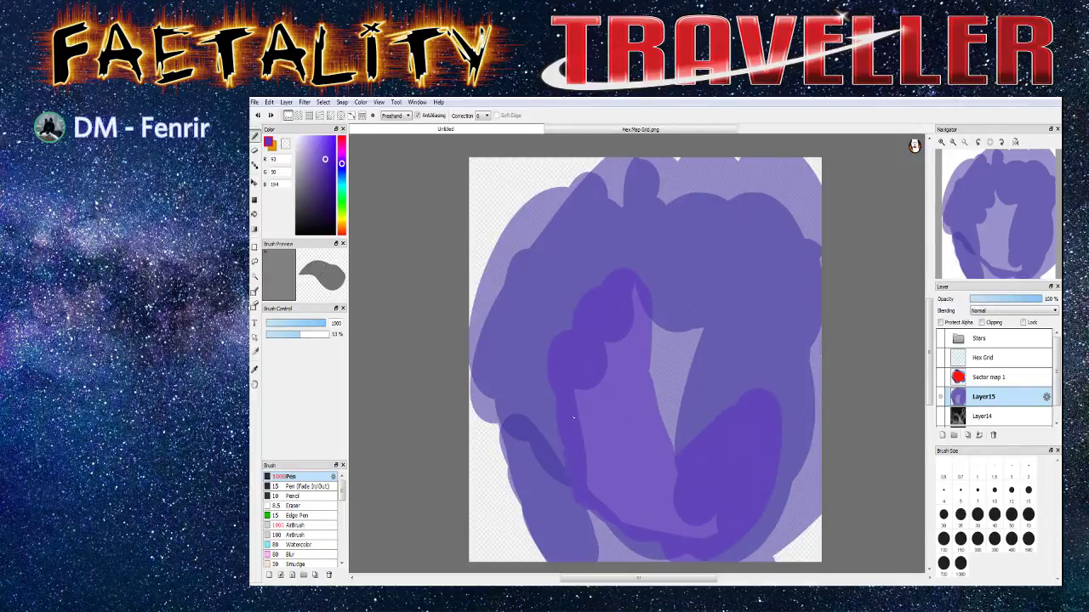
pyautogui.moveTo(589, 291)
pyautogui.mouseDown()
pyautogui.moveTo(545, 400)
pyautogui.moveTo(568, 497)
pyautogui.mouseUp()
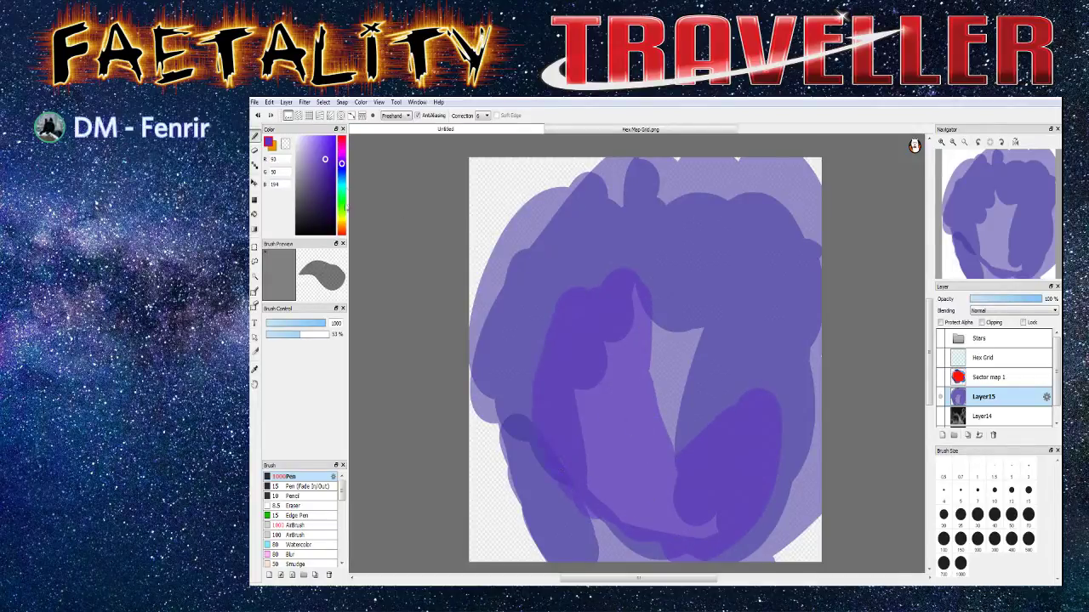
pyautogui.click(341, 223)
pyautogui.click(331, 154)
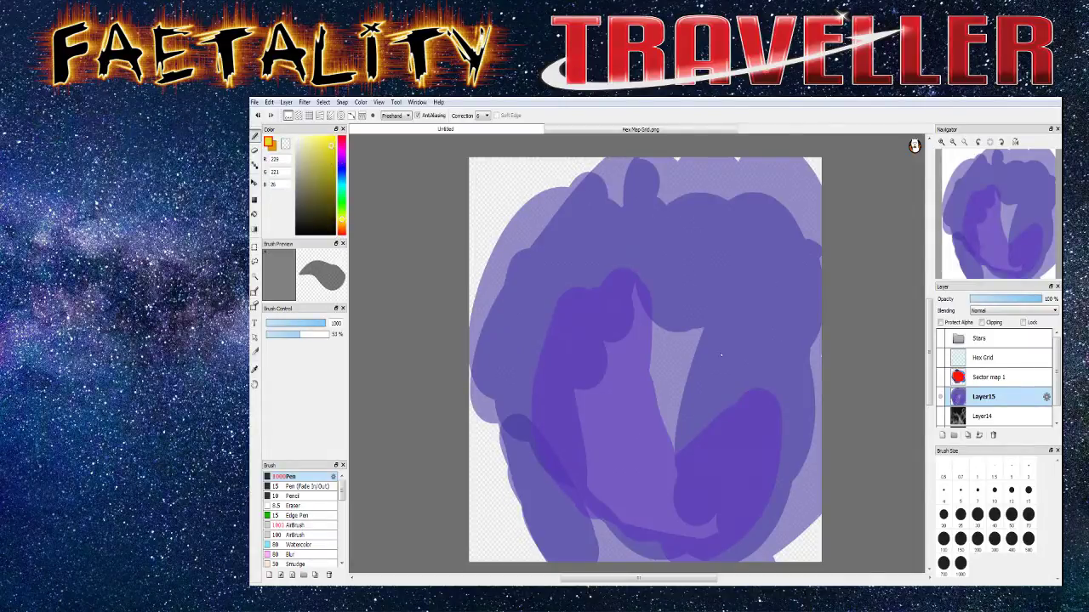
pyautogui.moveTo(723, 459)
pyautogui.mouseDown()
pyautogui.moveTo(778, 349)
pyautogui.moveTo(752, 411)
pyautogui.moveTo(753, 322)
pyautogui.moveTo(712, 425)
pyautogui.moveTo(759, 305)
pyautogui.mouseUp()
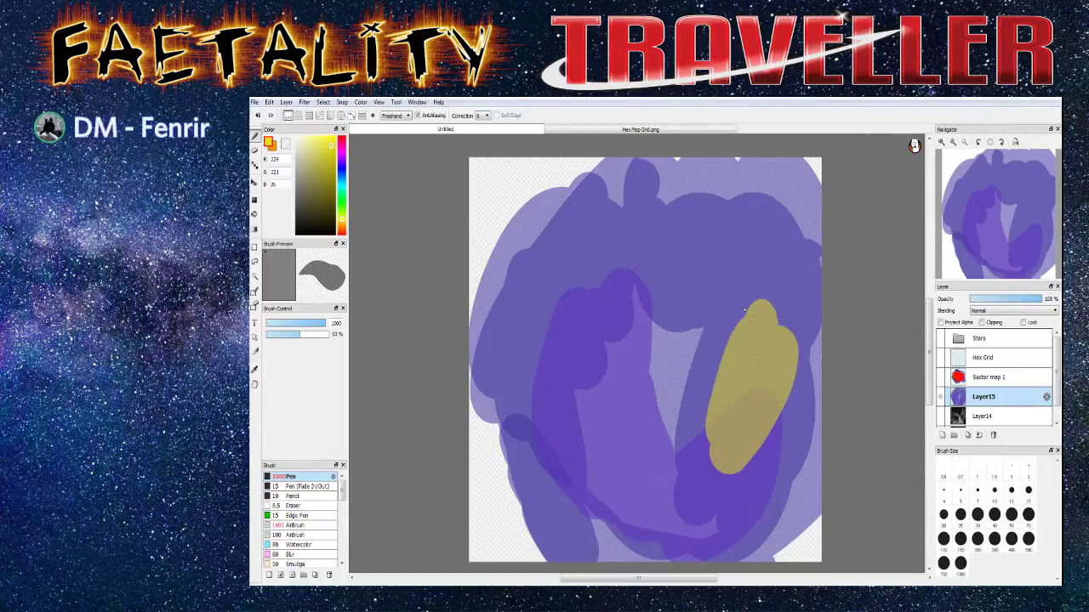
pyautogui.hotkey('ctrl', 'z')
# Set the foreground colour to deep blue and paint broad curved strokes along both sides of the central area on Layer15
pyautogui.click(340, 168)
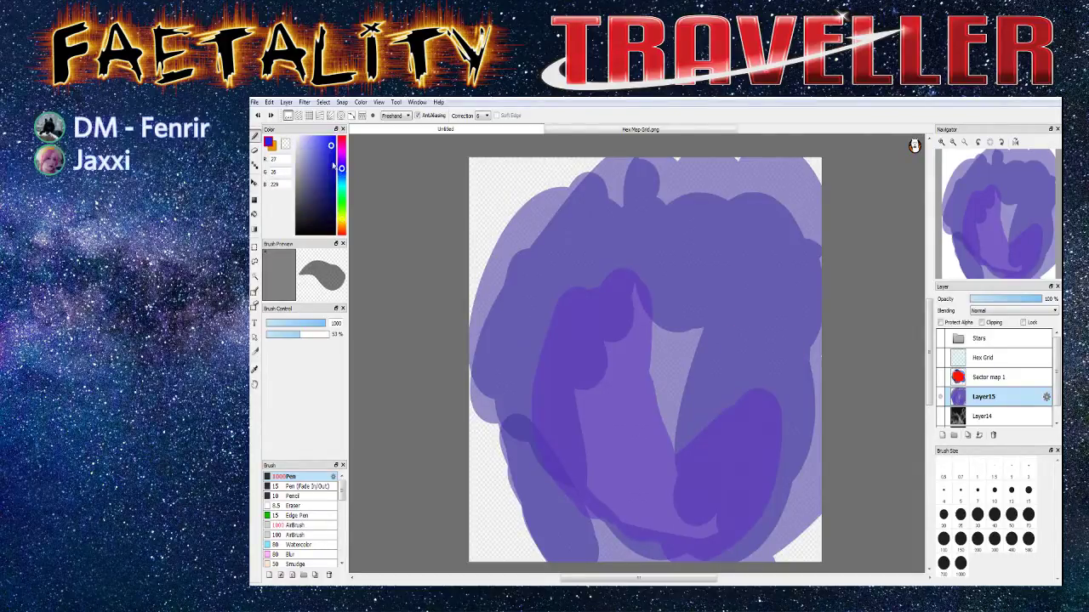
pyautogui.click(334, 143)
pyautogui.moveTo(766, 421)
pyautogui.mouseDown()
pyautogui.moveTo(780, 368)
pyautogui.moveTo(787, 306)
pyautogui.moveTo(753, 419)
pyautogui.moveTo(767, 281)
pyautogui.moveTo(754, 396)
pyautogui.moveTo(764, 332)
pyautogui.moveTo(730, 304)
pyautogui.moveTo(761, 289)
pyautogui.moveTo(719, 295)
pyautogui.moveTo(768, 260)
pyautogui.moveTo(741, 283)
pyautogui.moveTo(791, 289)
pyautogui.mouseUp()
pyautogui.moveTo(698, 214)
pyautogui.mouseDown()
pyautogui.moveTo(735, 280)
pyautogui.moveTo(694, 232)
pyautogui.mouseUp()
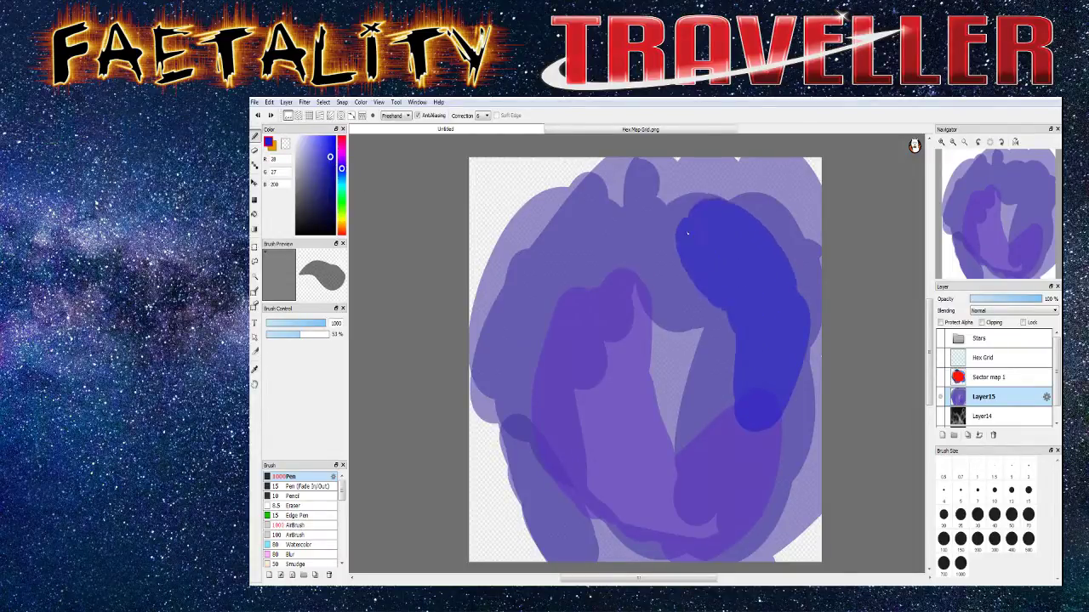
pyautogui.moveTo(752, 436)
pyautogui.mouseDown()
pyautogui.moveTo(789, 361)
pyautogui.moveTo(755, 478)
pyautogui.moveTo(791, 405)
pyautogui.moveTo(698, 540)
pyautogui.moveTo(751, 440)
pyautogui.moveTo(744, 465)
pyautogui.moveTo(714, 507)
pyautogui.moveTo(756, 411)
pyautogui.moveTo(679, 534)
pyautogui.moveTo(738, 436)
pyautogui.moveTo(721, 482)
pyautogui.moveTo(662, 541)
pyautogui.moveTo(742, 482)
pyautogui.moveTo(662, 506)
pyautogui.mouseUp()
pyautogui.moveTo(602, 255)
pyautogui.mouseDown()
pyautogui.moveTo(549, 344)
pyautogui.moveTo(519, 442)
pyautogui.moveTo(541, 470)
pyautogui.moveTo(515, 379)
pyautogui.moveTo(582, 345)
pyautogui.moveTo(553, 502)
pyautogui.moveTo(607, 545)
pyautogui.moveTo(570, 506)
pyautogui.mouseUp()
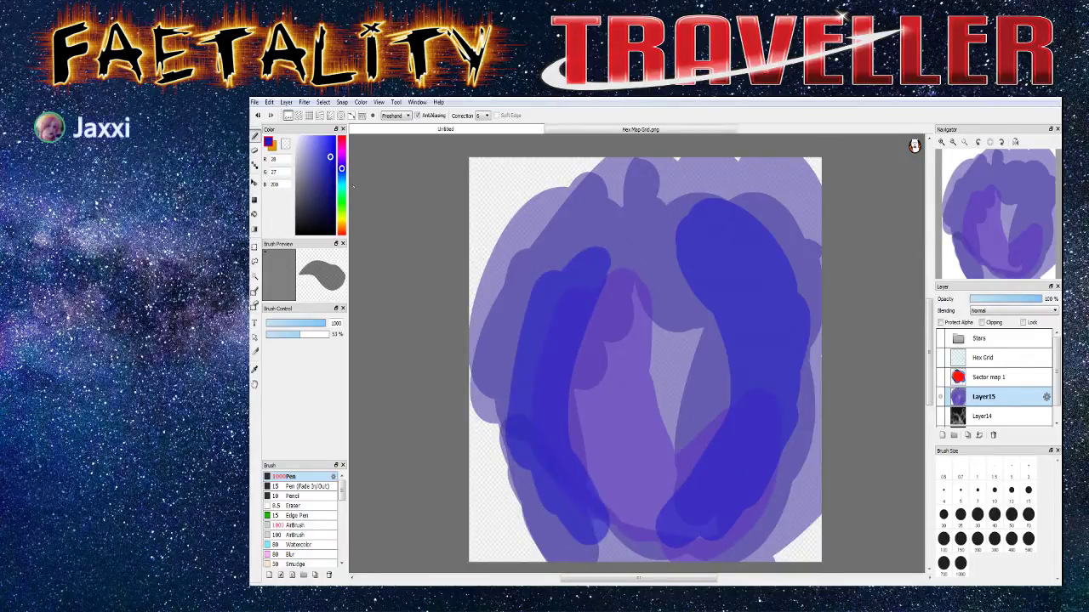
# Switch the foreground colour to bright green and paint long curved strokes left of the canvas centre and along the lower right
pyautogui.click(342, 195)
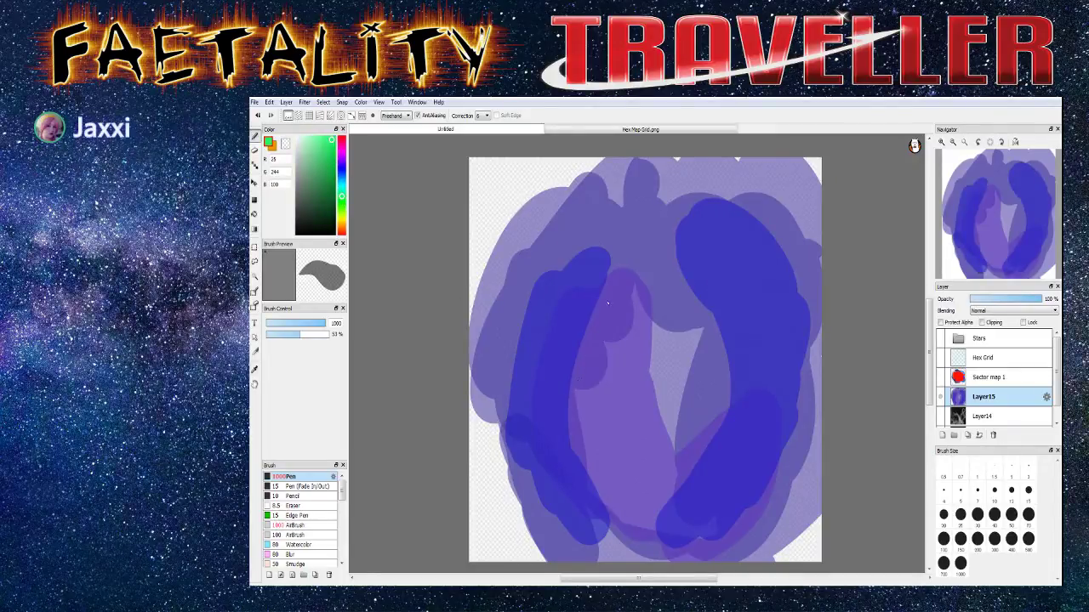
pyautogui.click(630, 277)
pyautogui.moveTo(593, 330)
pyautogui.mouseDown()
pyautogui.moveTo(573, 386)
pyautogui.moveTo(600, 517)
pyautogui.mouseUp()
pyautogui.moveTo(633, 289)
pyautogui.mouseDown()
pyautogui.moveTo(618, 442)
pyautogui.moveTo(644, 523)
pyautogui.moveTo(659, 529)
pyautogui.mouseUp()
pyautogui.moveTo(619, 430); pyautogui.dragTo(655, 506)
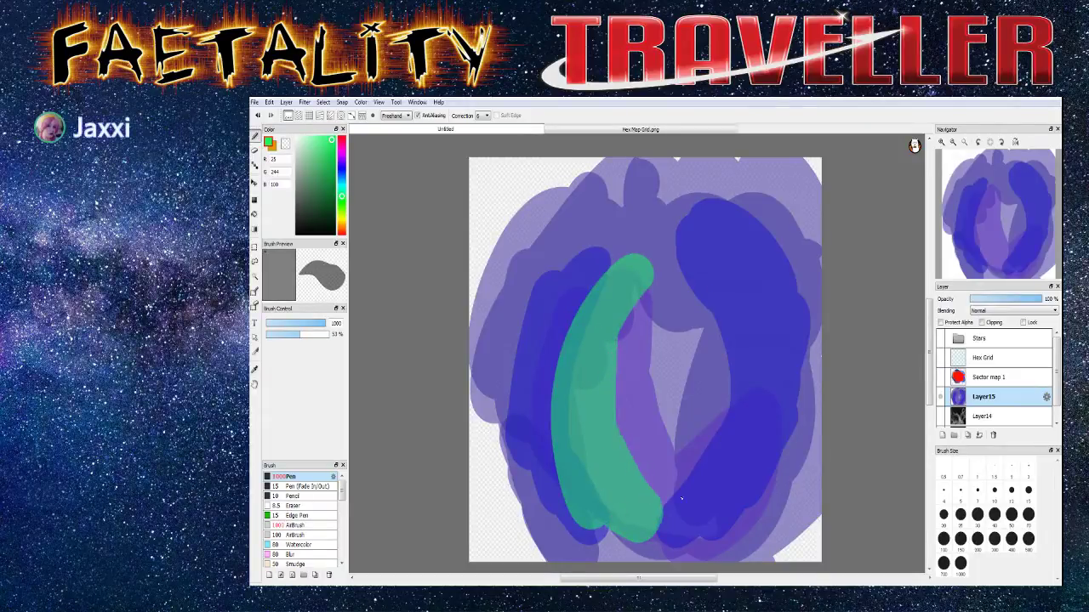
pyautogui.moveTo(784, 454)
pyautogui.mouseDown()
pyautogui.moveTo(755, 523)
pyautogui.moveTo(693, 557)
pyautogui.mouseUp()
pyautogui.moveTo(740, 506); pyautogui.dragTo(805, 441)
pyautogui.moveTo(718, 532); pyautogui.dragTo(643, 540)
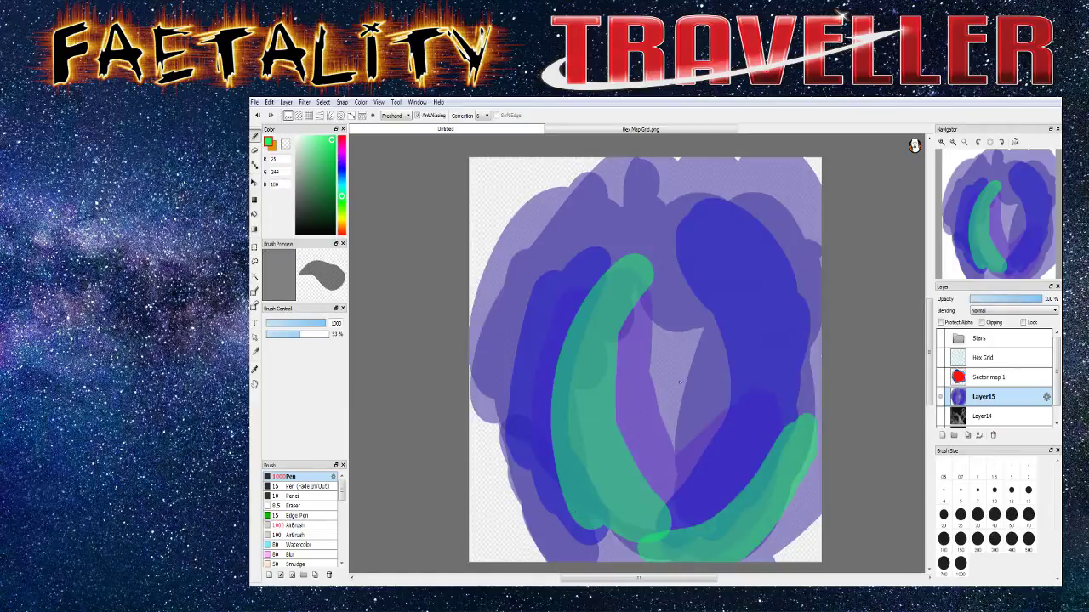
pyautogui.moveTo(601, 244)
pyautogui.mouseDown()
pyautogui.moveTo(552, 362)
pyautogui.moveTo(561, 519)
pyautogui.moveTo(587, 557)
pyautogui.mouseUp()
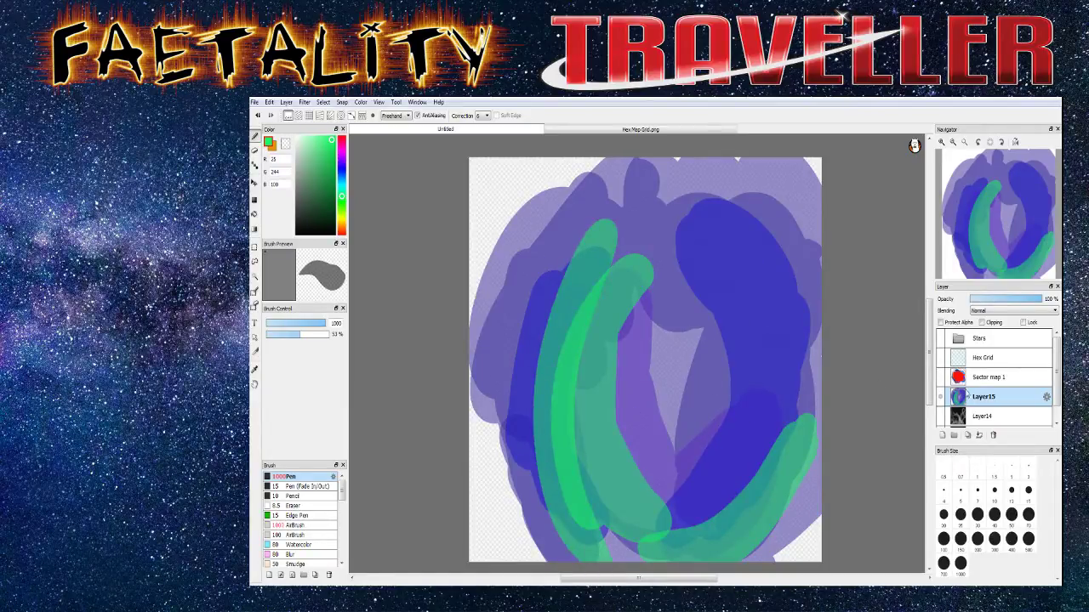
# Set Layer15's blending mode to Overlay and show the smoke image on Layer14
pyautogui.click(982, 311)
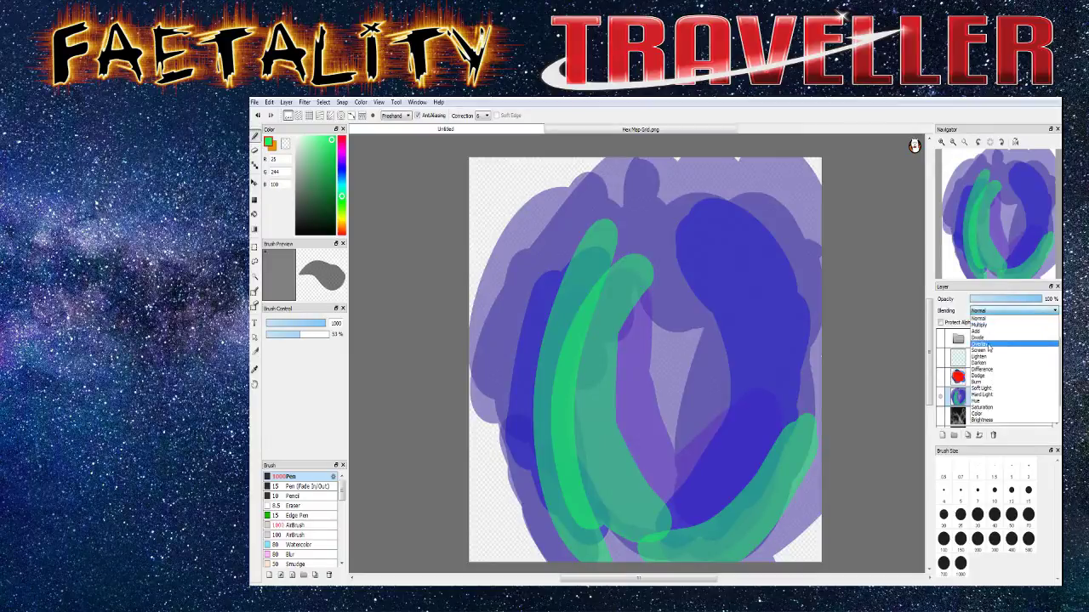
pyautogui.click(988, 345)
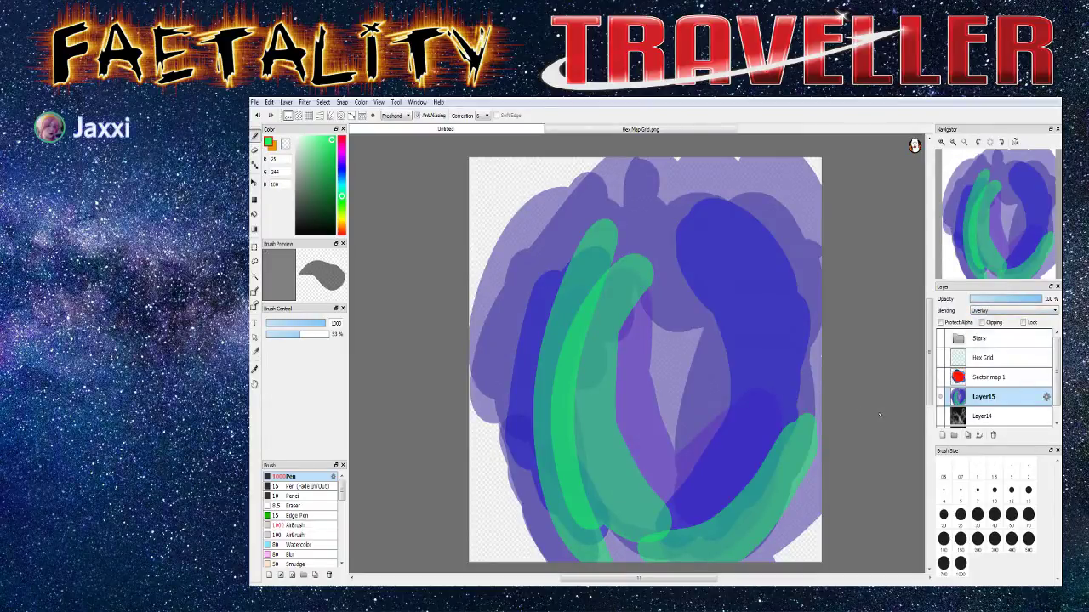
pyautogui.click(939, 417)
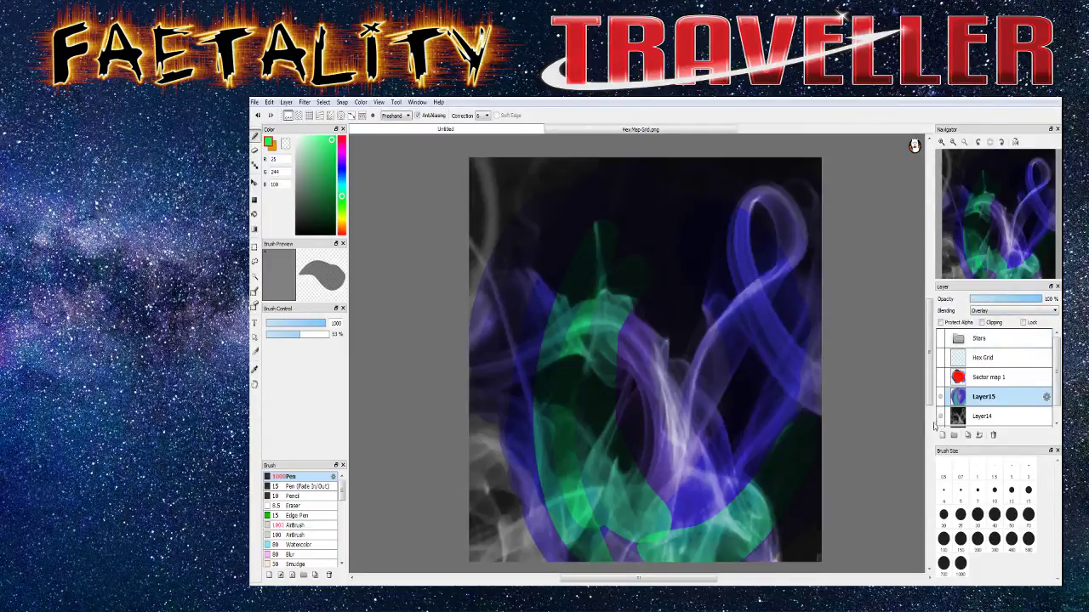
# Try green strokes over the lower-left smoke, and undo all the green strokes together with the blending change
pyautogui.moveTo(494, 438)
pyautogui.mouseDown()
pyautogui.moveTo(512, 524)
pyautogui.moveTo(501, 458)
pyautogui.mouseUp()
pyautogui.moveTo(495, 512); pyautogui.dragTo(561, 548)
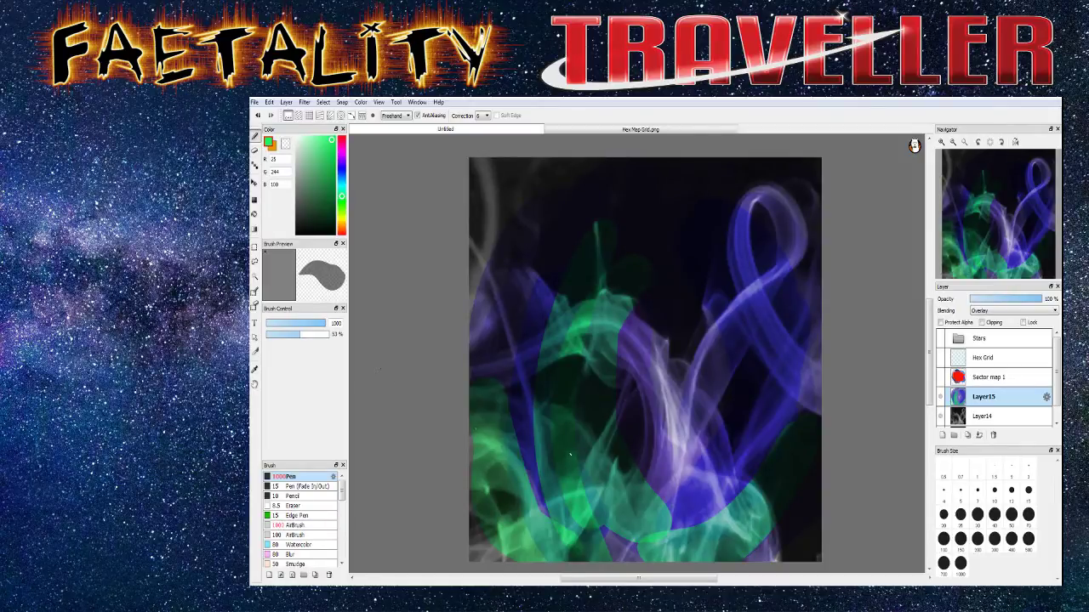
pyautogui.hotkey('ctrl', 'z')
pyautogui.hotkey('ctrl', 'z')
pyautogui.hotkey('ctrl', 'z')
pyautogui.hotkey('ctrl', 'z')
pyautogui.hotkey('ctrl', 'z')
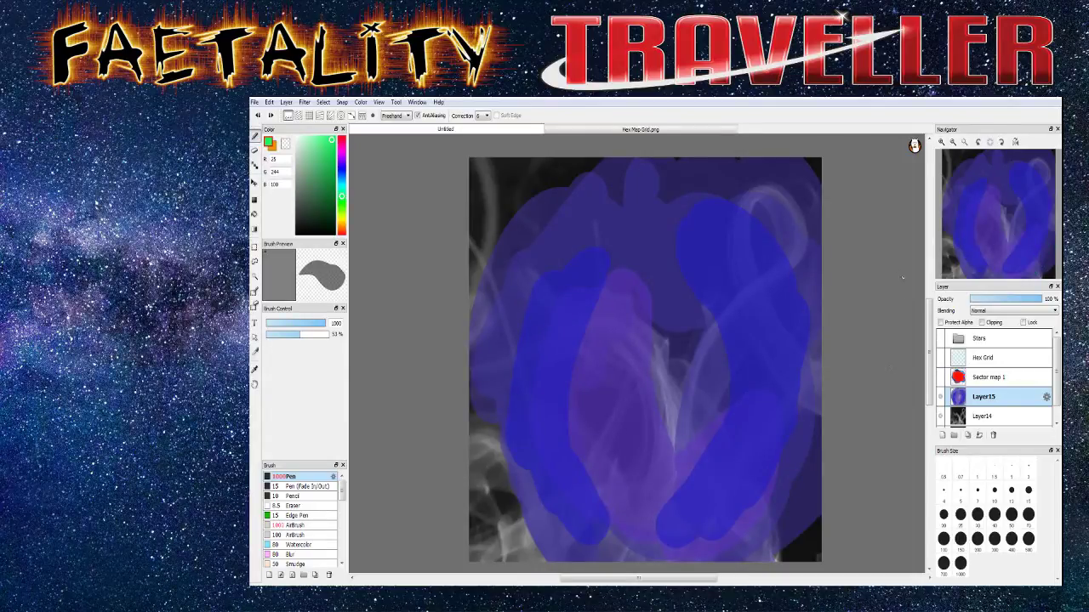
# Set Layer15's blending mode to Overlay and tint the lower-left, central and upper smoke with dark violet strokes
pyautogui.click(992, 312)
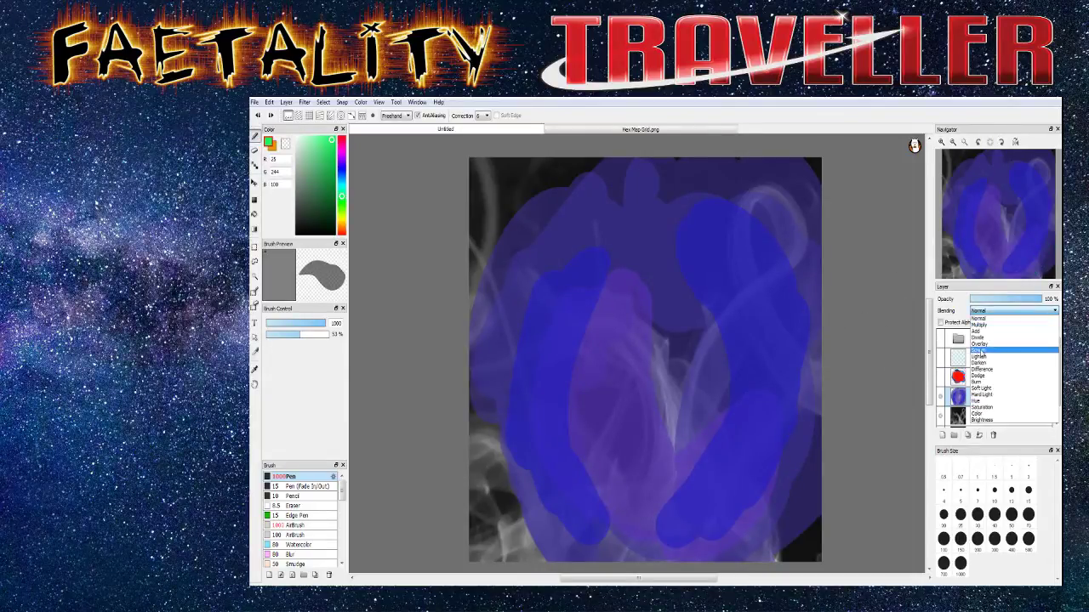
pyautogui.click(992, 351)
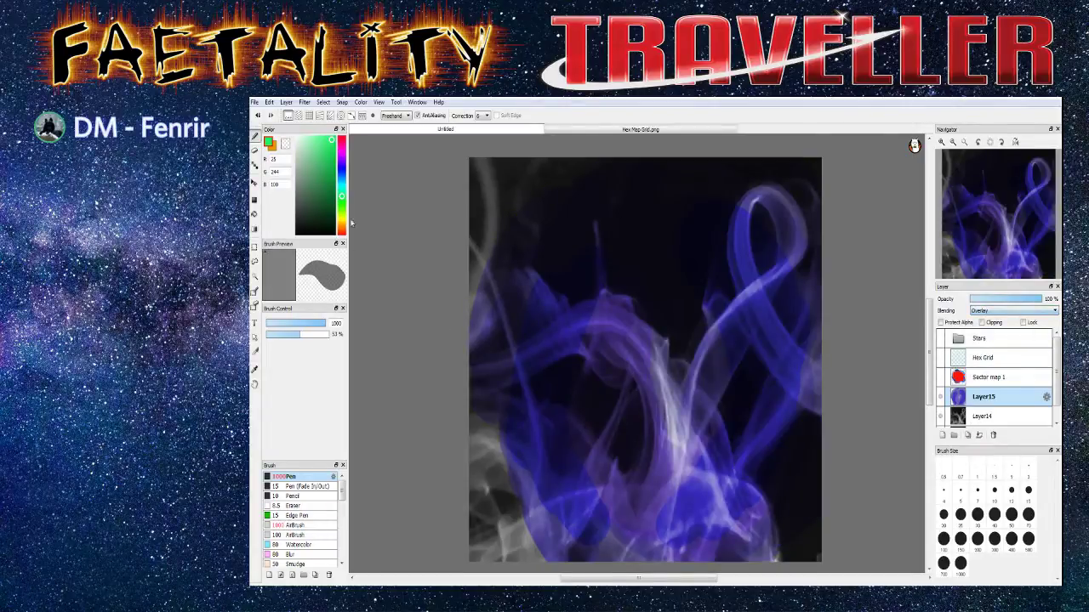
pyautogui.click(341, 162)
pyautogui.click(330, 168)
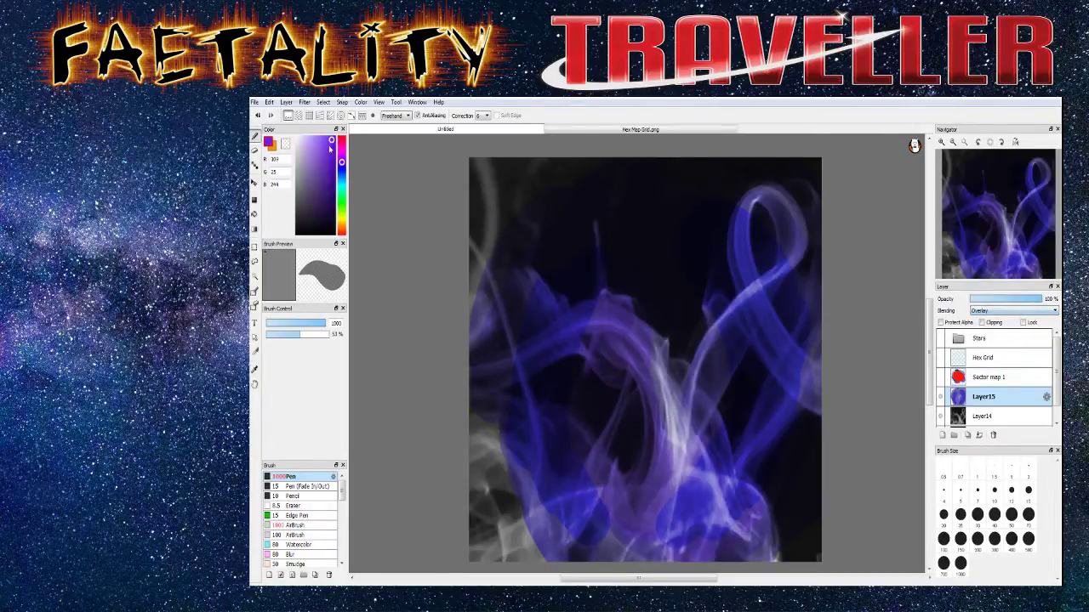
pyautogui.moveTo(498, 433)
pyautogui.mouseDown()
pyautogui.moveTo(526, 535)
pyautogui.moveTo(551, 566)
pyautogui.moveTo(500, 398)
pyautogui.moveTo(486, 440)
pyautogui.moveTo(527, 556)
pyautogui.moveTo(475, 396)
pyautogui.moveTo(480, 503)
pyautogui.moveTo(507, 569)
pyautogui.moveTo(459, 491)
pyautogui.moveTo(530, 570)
pyautogui.moveTo(632, 550)
pyautogui.moveTo(586, 548)
pyautogui.moveTo(694, 542)
pyautogui.moveTo(766, 517)
pyautogui.moveTo(705, 566)
pyautogui.moveTo(677, 563)
pyautogui.moveTo(796, 540)
pyautogui.moveTo(684, 525)
pyautogui.mouseUp()
pyautogui.moveTo(739, 228)
pyautogui.mouseDown()
pyautogui.moveTo(748, 255)
pyautogui.moveTo(778, 238)
pyautogui.moveTo(812, 297)
pyautogui.moveTo(556, 317)
pyautogui.moveTo(600, 332)
pyautogui.mouseUp()
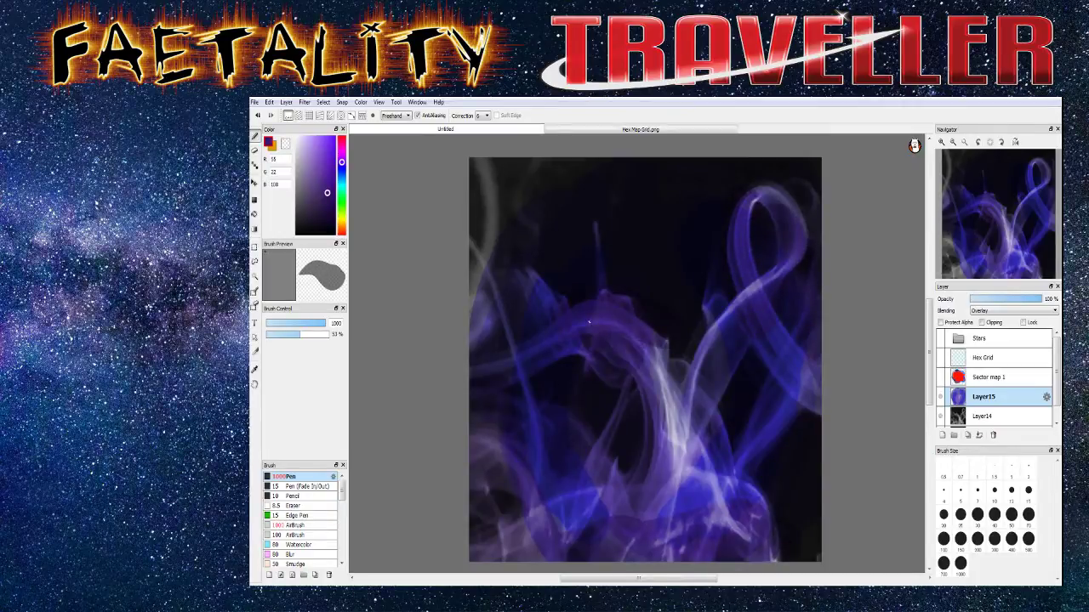
pyautogui.moveTo(507, 407)
pyautogui.mouseDown()
pyautogui.moveTo(538, 518)
pyautogui.moveTo(533, 407)
pyautogui.moveTo(629, 535)
pyautogui.moveTo(564, 438)
pyautogui.mouseUp()
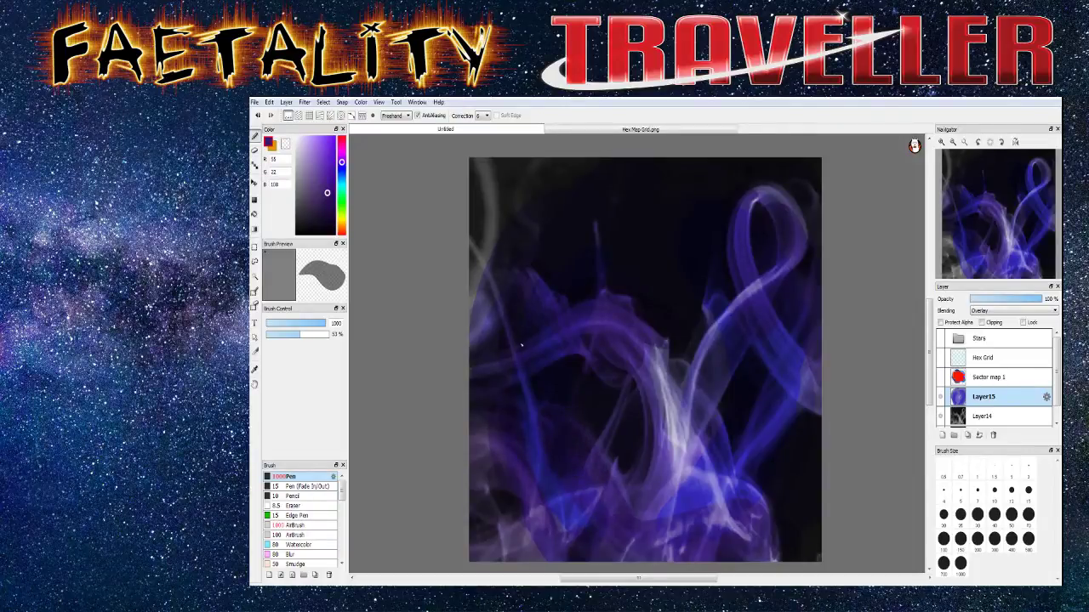
pyautogui.moveTo(693, 410)
pyautogui.mouseDown()
pyautogui.moveTo(661, 391)
pyautogui.moveTo(683, 474)
pyautogui.moveTo(646, 353)
pyautogui.mouseUp()
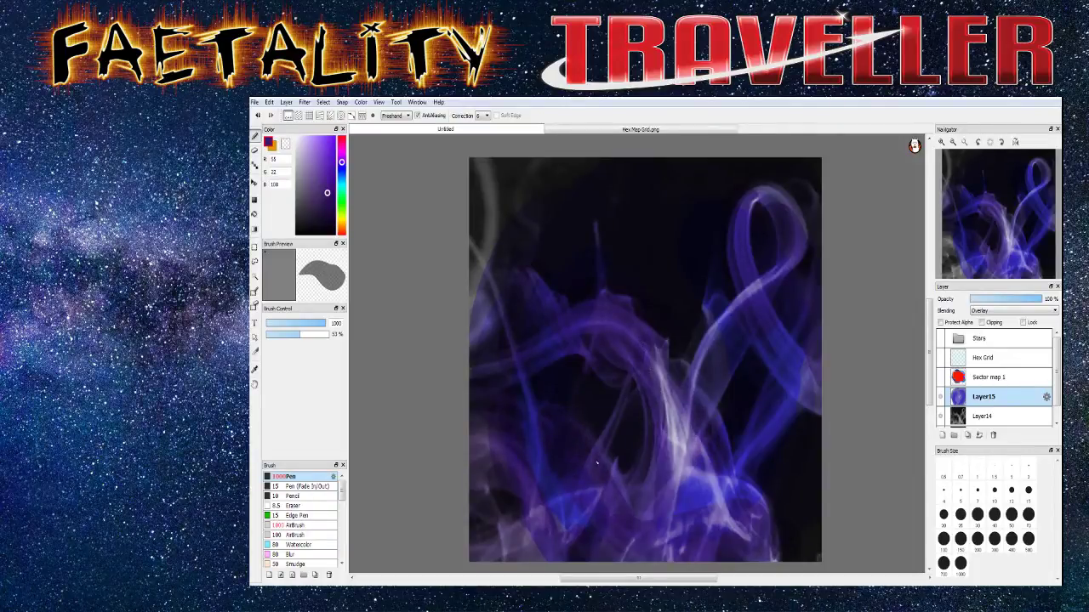
# Paint the central smoke column on Layer15 in pure blue and the smoke around its base in bright purple
pyautogui.moveTo(340, 179); pyautogui.dragTo(343, 168)
pyautogui.click(333, 138)
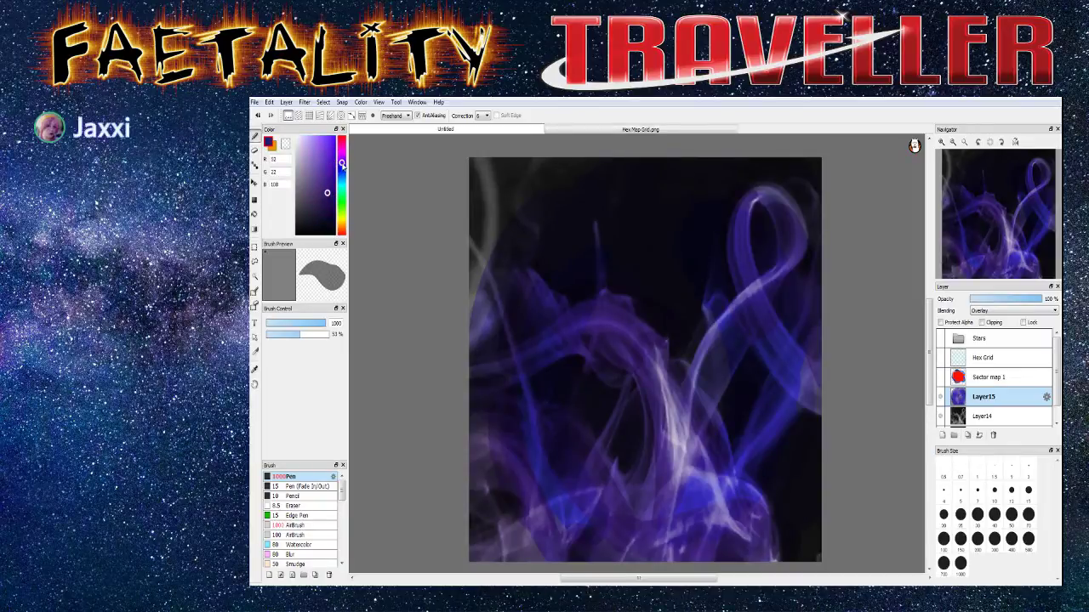
pyautogui.moveTo(655, 353)
pyautogui.mouseDown()
pyautogui.moveTo(674, 472)
pyautogui.moveTo(668, 365)
pyautogui.moveTo(672, 491)
pyautogui.mouseUp()
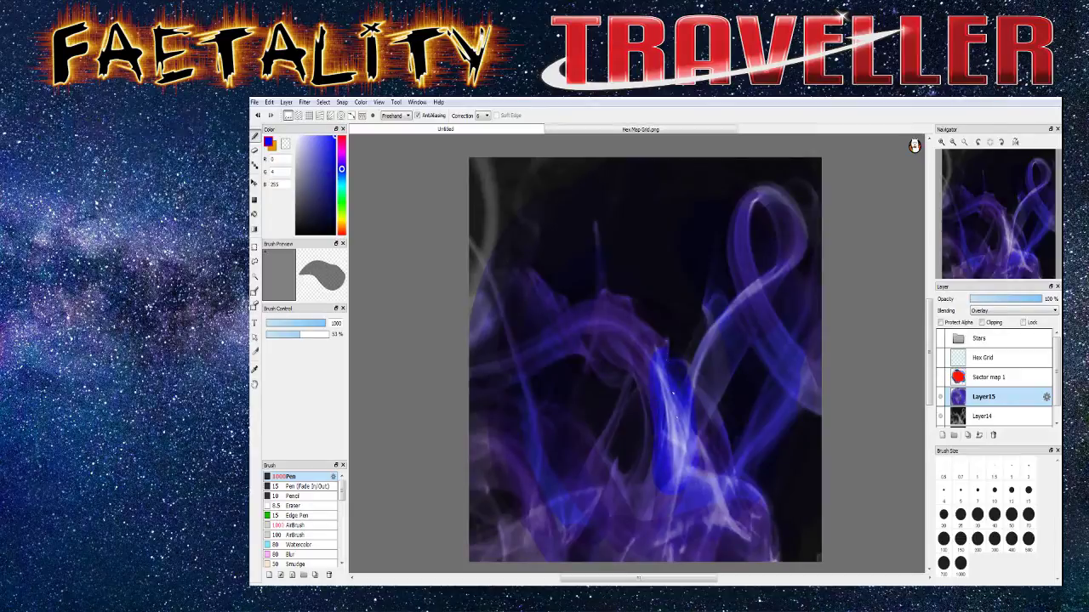
pyautogui.moveTo(640, 343); pyautogui.dragTo(645, 412)
pyautogui.moveTo(664, 481); pyautogui.dragTo(615, 560)
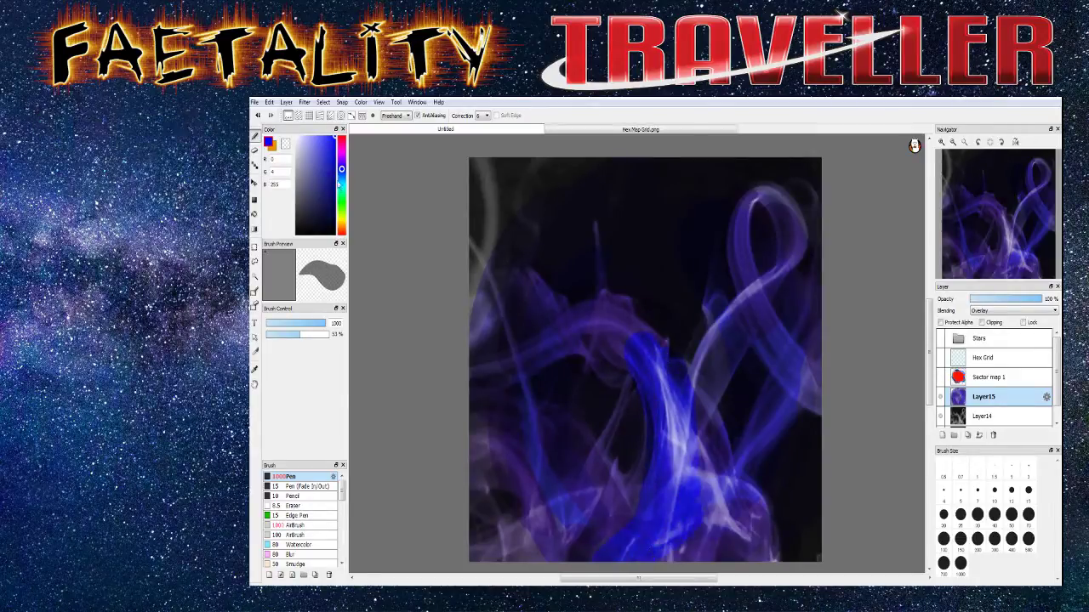
pyautogui.click(342, 159)
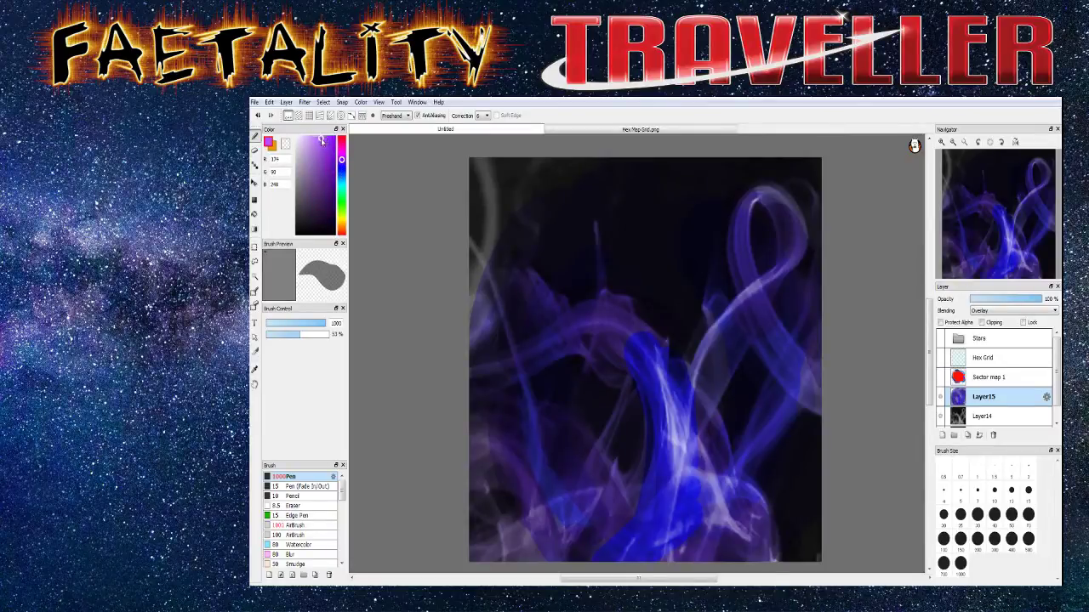
pyautogui.moveTo(654, 486)
pyautogui.mouseDown()
pyautogui.moveTo(612, 553)
pyautogui.moveTo(659, 425)
pyautogui.moveTo(706, 510)
pyautogui.moveTo(683, 541)
pyautogui.moveTo(629, 549)
pyautogui.mouseUp()
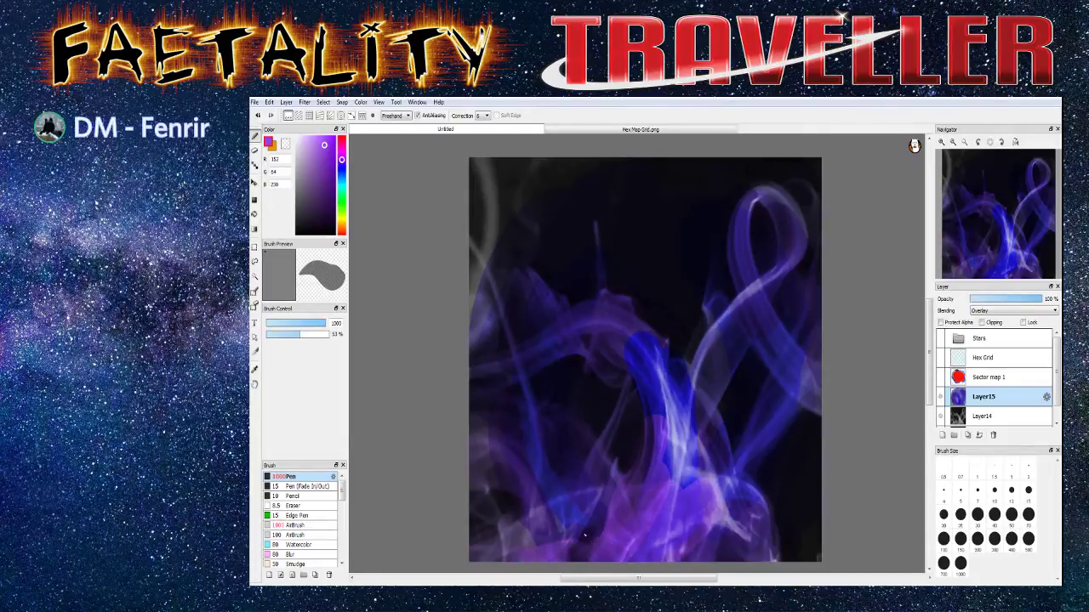
# Show the Stars folder and check the background up close, briefly showing and hiding Hex Grid and Sector map 1
pyautogui.moveTo(940, 338); pyautogui.dragTo(930, 380)
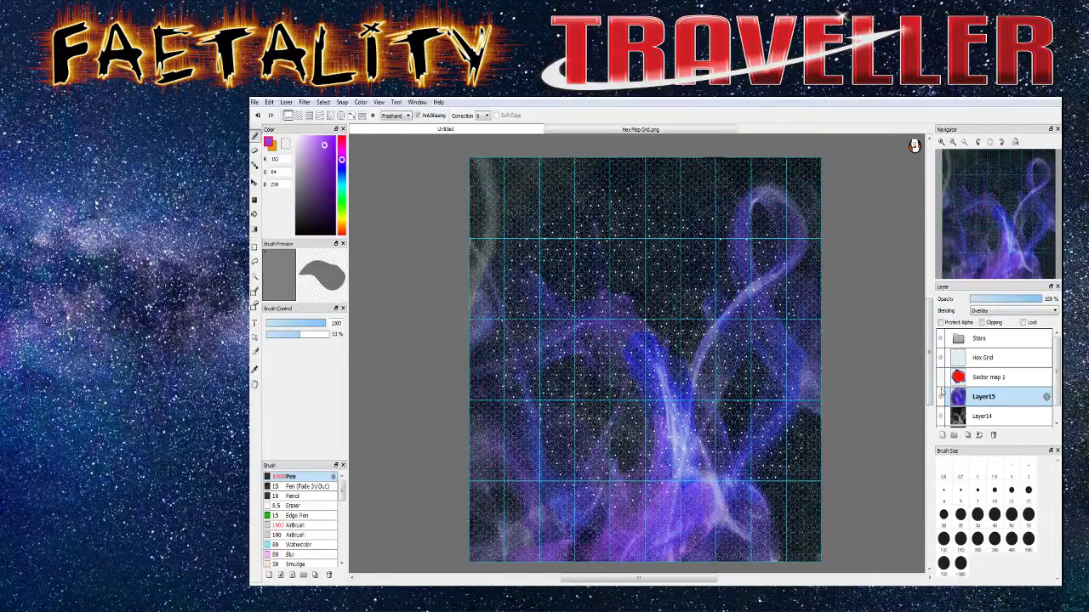
pyautogui.click(939, 376)
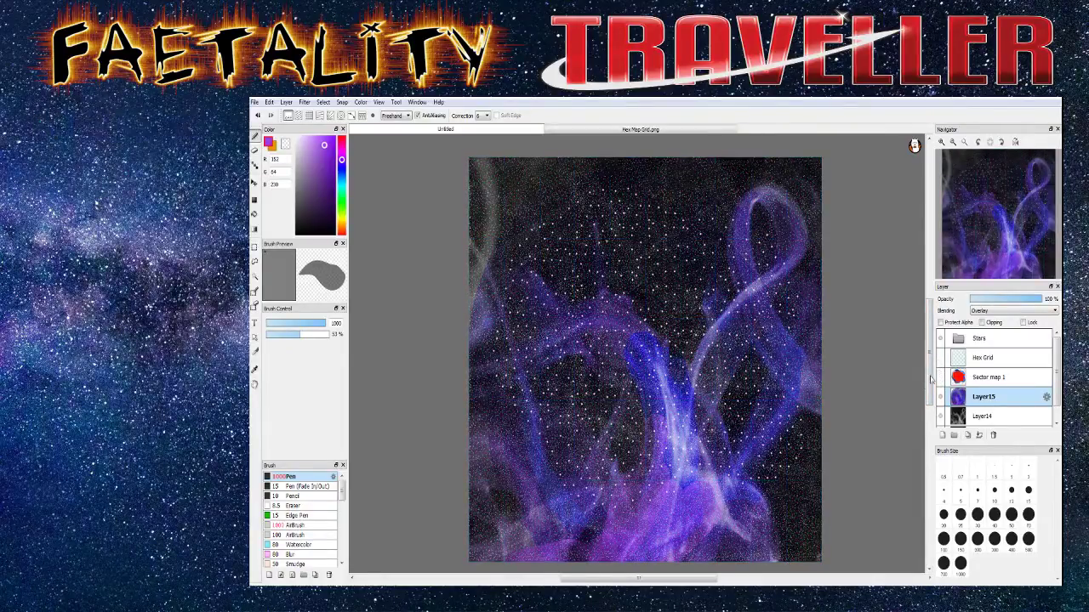
pyautogui.scroll(3, 638, 353)
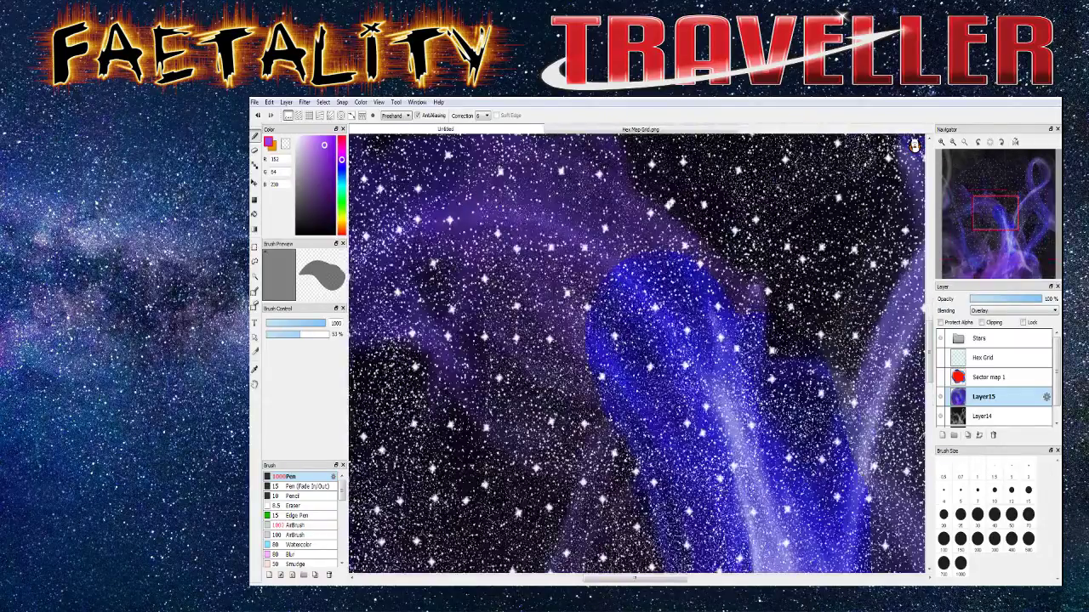
pyautogui.scroll(-3, 669, 335)
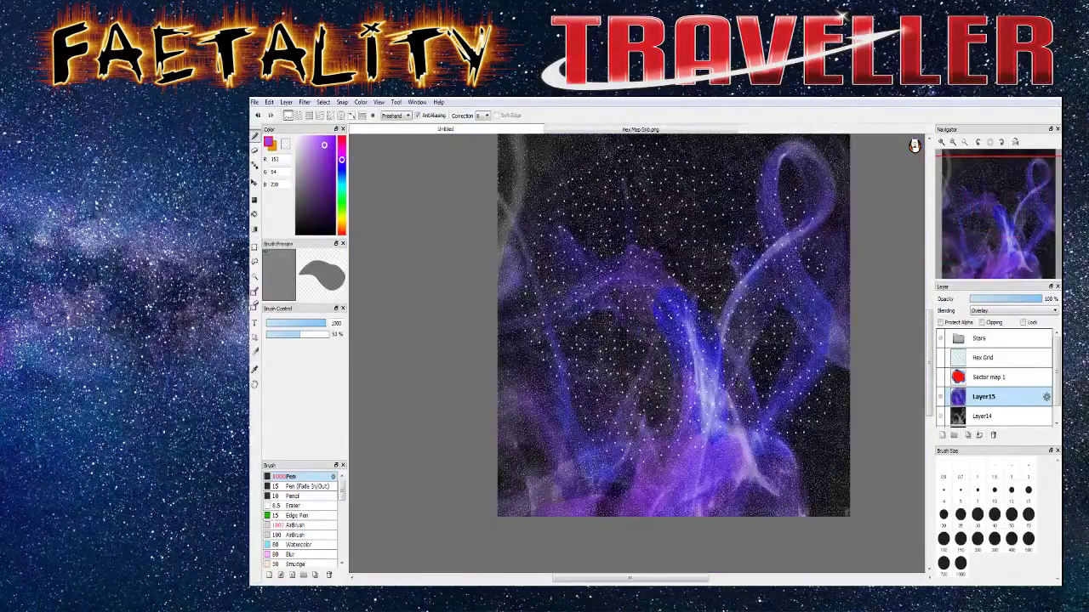
pyautogui.click(940, 378)
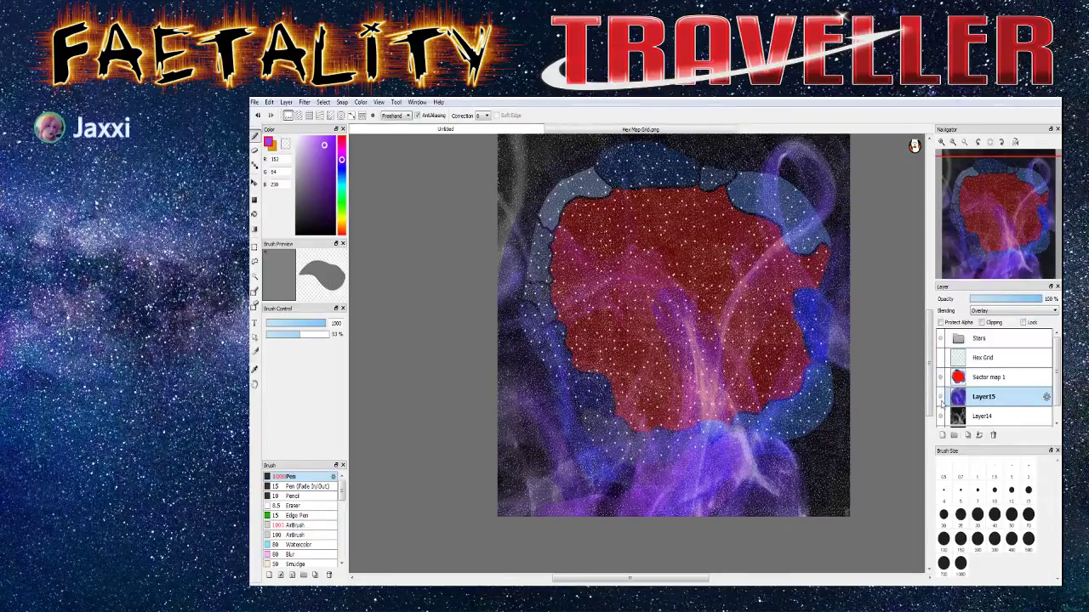
pyautogui.click(940, 378)
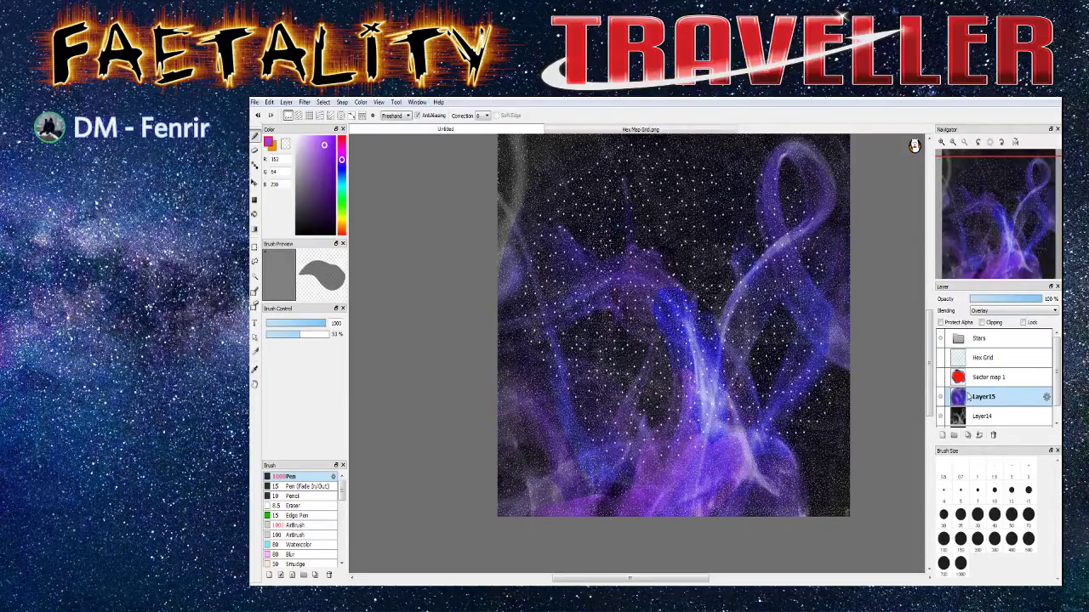
# Select the whole canvas, clear all paint from Layer15 and set the foreground colour to dark green
pyautogui.hotkey('ctrl', 'a')
pyautogui.hotkey('ctrl', 'shift', 'u')
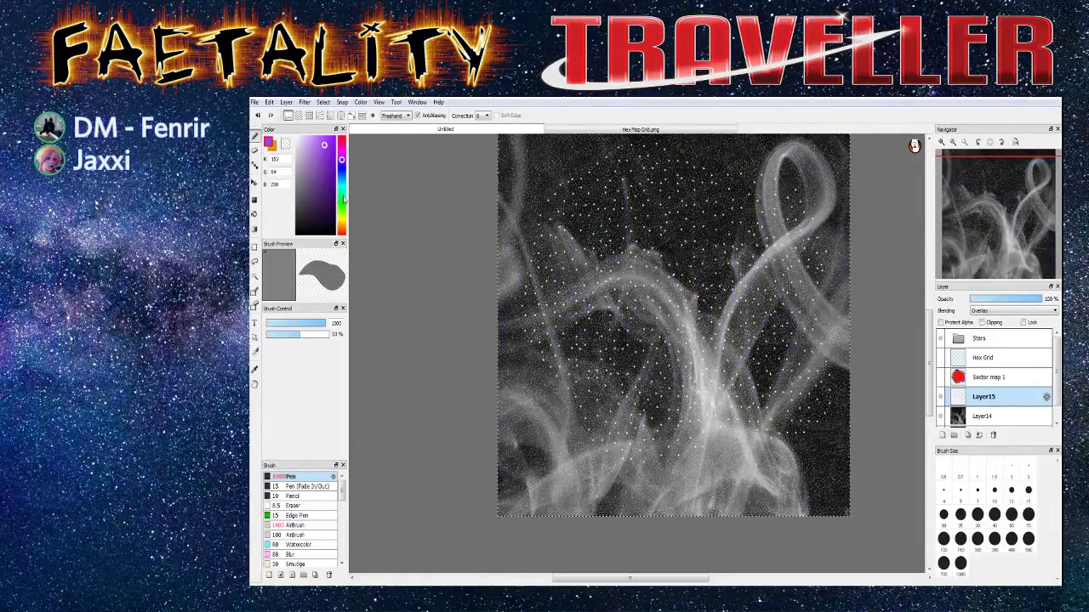
pyautogui.click(342, 199)
pyautogui.click(332, 204)
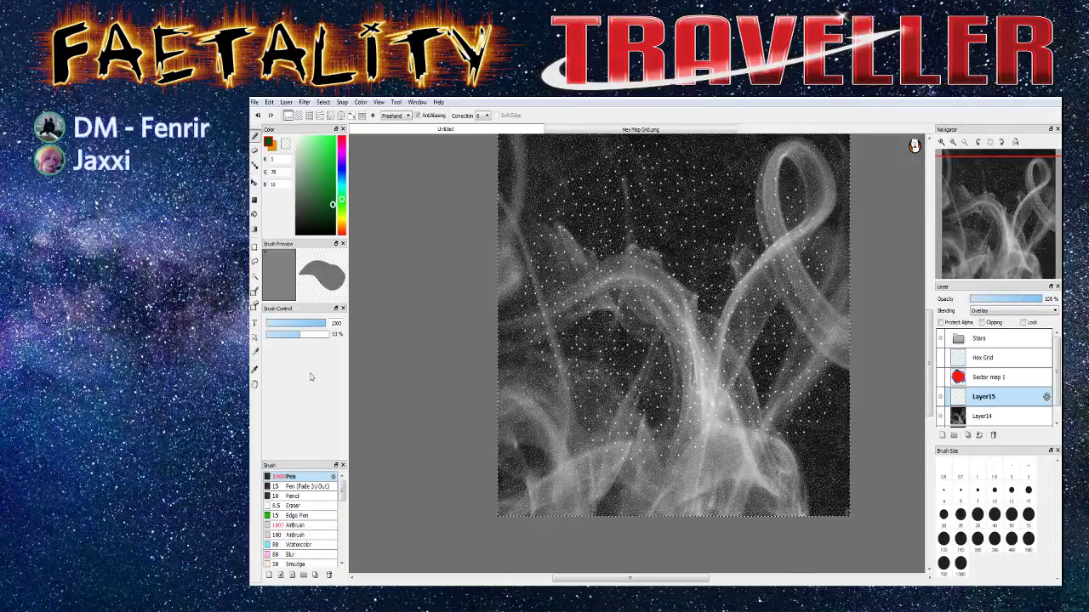
# Airbrush dark green over the smoke arch, base and loop on Layer15 at brush size 960
pyautogui.click(295, 524)
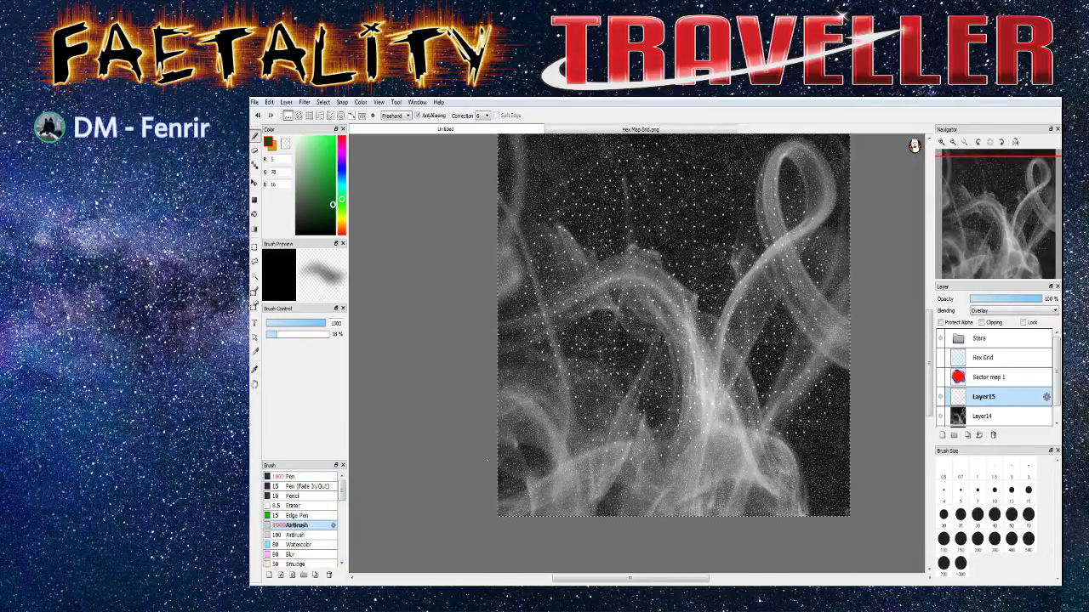
pyautogui.click(322, 323)
pyautogui.moveTo(322, 323); pyautogui.dragTo(369, 341)
pyautogui.moveTo(693, 387)
pyautogui.mouseDown()
pyautogui.moveTo(674, 333)
pyautogui.moveTo(623, 296)
pyautogui.moveTo(651, 270)
pyautogui.moveTo(626, 251)
pyautogui.moveTo(587, 288)
pyautogui.moveTo(510, 217)
pyautogui.moveTo(507, 277)
pyautogui.mouseUp()
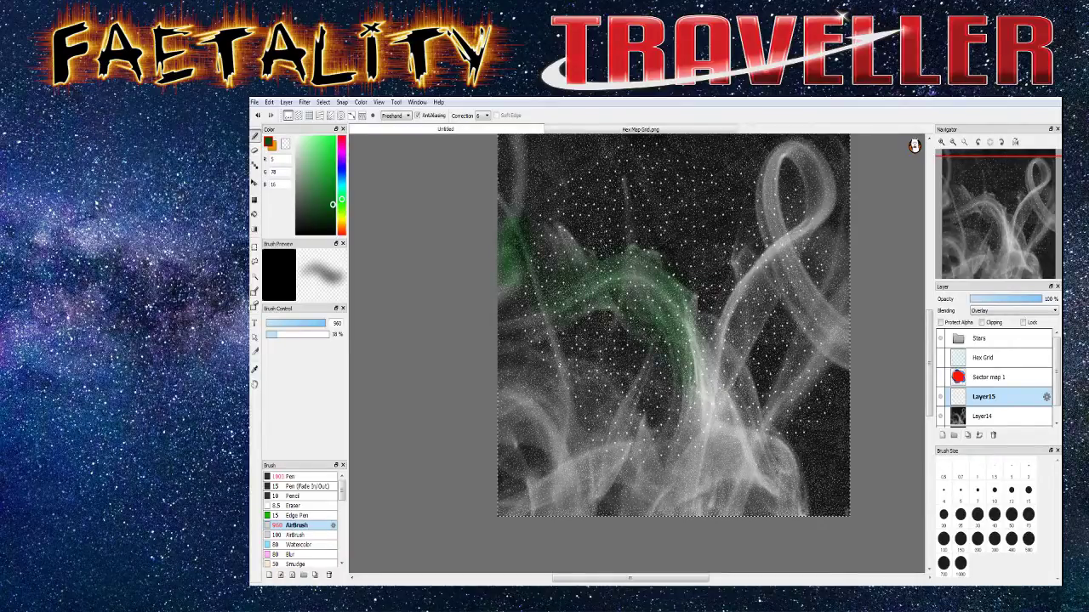
pyautogui.moveTo(554, 345)
pyautogui.mouseDown()
pyautogui.moveTo(566, 406)
pyautogui.moveTo(684, 495)
pyautogui.moveTo(762, 510)
pyautogui.moveTo(731, 417)
pyautogui.moveTo(710, 421)
pyautogui.moveTo(719, 438)
pyautogui.mouseUp()
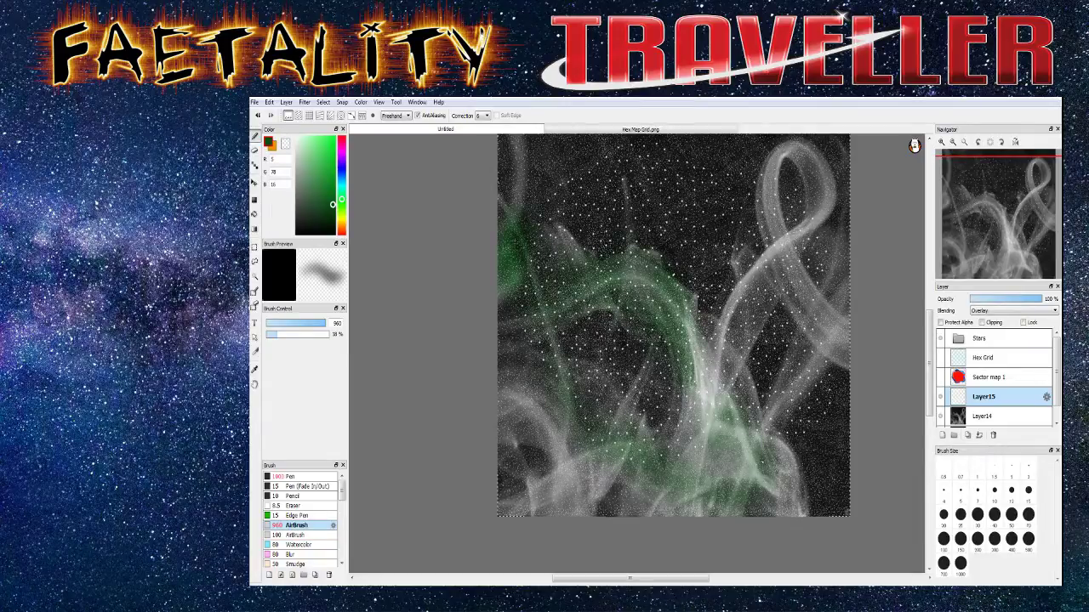
pyautogui.moveTo(778, 282); pyautogui.dragTo(775, 167)
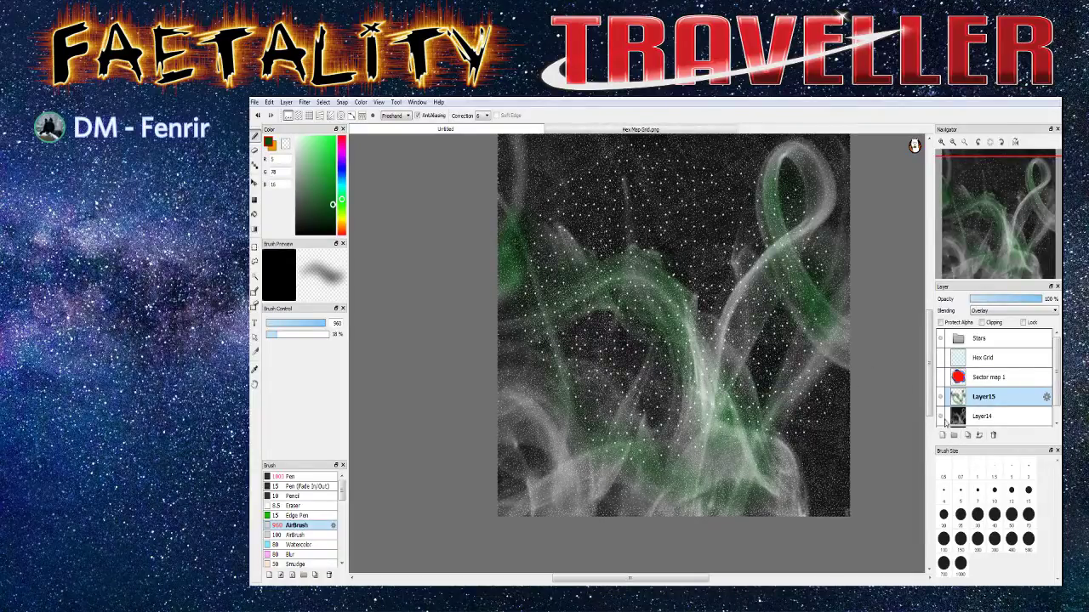
pyautogui.moveTo(818, 336); pyautogui.dragTo(770, 217)
pyautogui.moveTo(742, 330); pyautogui.dragTo(752, 371)
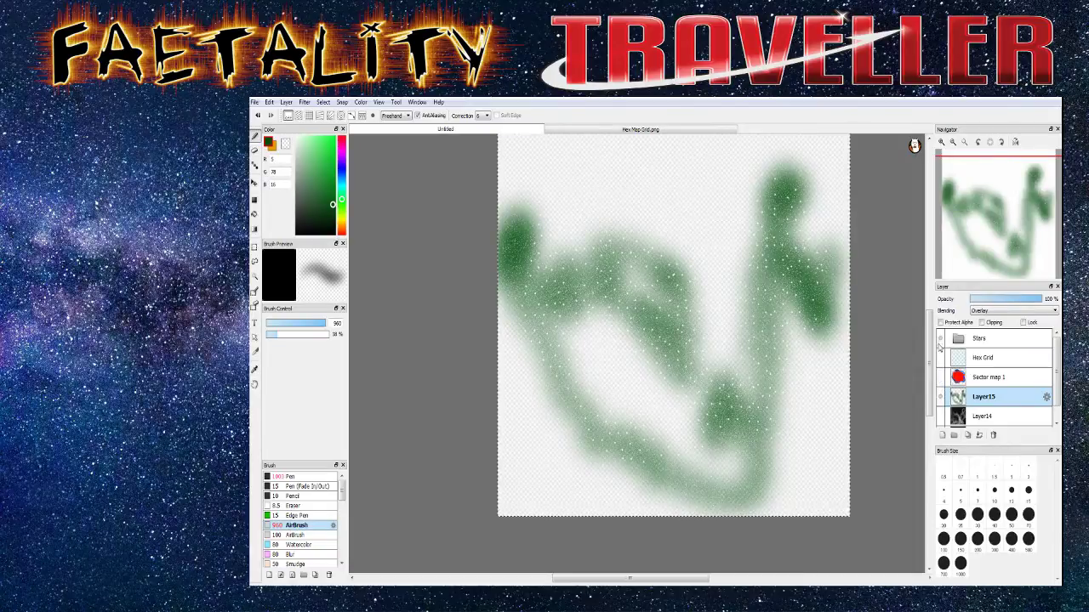
# Hide the Stars folder and fill the gaps between the strokes on Layer15 with more dark green airbrushing
pyautogui.click(940, 339)
pyautogui.moveTo(786, 268)
pyautogui.mouseDown()
pyautogui.moveTo(747, 425)
pyautogui.moveTo(753, 221)
pyautogui.mouseUp()
pyautogui.moveTo(742, 302); pyautogui.dragTo(728, 374)
pyautogui.moveTo(634, 353)
pyautogui.mouseDown()
pyautogui.moveTo(614, 366)
pyautogui.moveTo(672, 451)
pyautogui.mouseUp()
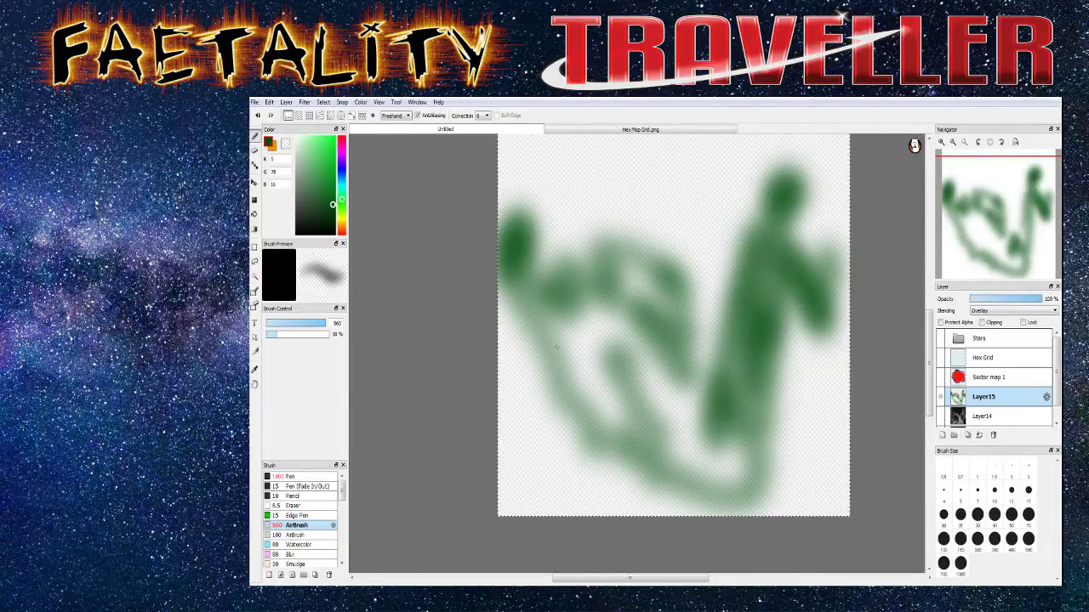
pyautogui.moveTo(555, 351)
pyautogui.mouseDown()
pyautogui.moveTo(613, 409)
pyautogui.moveTo(595, 357)
pyautogui.moveTo(630, 391)
pyautogui.mouseUp()
pyautogui.moveTo(705, 424)
pyautogui.mouseDown()
pyautogui.moveTo(710, 476)
pyautogui.moveTo(685, 453)
pyautogui.moveTo(698, 463)
pyautogui.mouseUp()
pyautogui.moveTo(627, 331)
pyautogui.mouseDown()
pyautogui.moveTo(570, 312)
pyautogui.moveTo(624, 368)
pyautogui.moveTo(570, 344)
pyautogui.moveTo(518, 285)
pyautogui.moveTo(524, 361)
pyautogui.moveTo(505, 300)
pyautogui.moveTo(551, 428)
pyautogui.moveTo(530, 371)
pyautogui.moveTo(595, 478)
pyautogui.moveTo(572, 450)
pyautogui.moveTo(654, 515)
pyautogui.moveTo(582, 449)
pyautogui.moveTo(545, 393)
pyautogui.moveTo(595, 431)
pyautogui.mouseUp()
pyautogui.moveTo(759, 471)
pyautogui.mouseDown()
pyautogui.moveTo(805, 348)
pyautogui.moveTo(770, 507)
pyautogui.moveTo(815, 318)
pyautogui.moveTo(780, 347)
pyautogui.moveTo(569, 259)
pyautogui.moveTo(548, 232)
pyautogui.moveTo(453, 238)
pyautogui.mouseUp()
# Choose a brighter green and airbrush it over the upper arch and along the lower curve of the painted area
pyautogui.keyDown('alt'); pyautogui.click(526, 240); pyautogui.keyUp('alt')
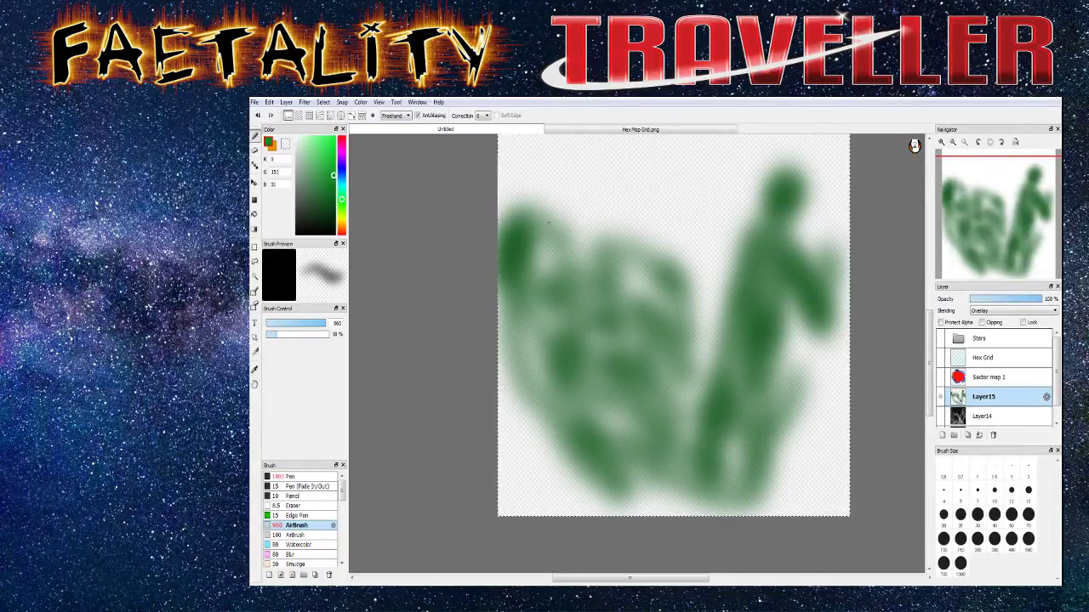
pyautogui.moveTo(610, 262)
pyautogui.mouseDown()
pyautogui.moveTo(703, 335)
pyautogui.moveTo(663, 282)
pyautogui.moveTo(619, 276)
pyautogui.mouseUp()
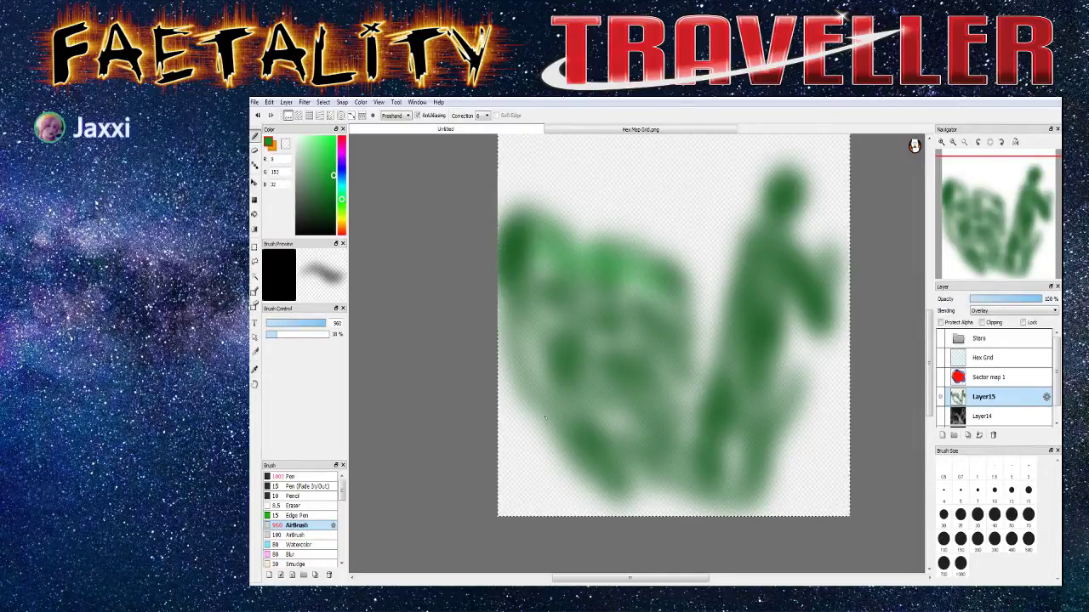
pyautogui.moveTo(581, 453)
pyautogui.mouseDown()
pyautogui.moveTo(643, 480)
pyautogui.moveTo(619, 487)
pyautogui.moveTo(655, 492)
pyautogui.moveTo(764, 452)
pyautogui.moveTo(759, 473)
pyautogui.moveTo(806, 380)
pyautogui.moveTo(772, 426)
pyautogui.mouseUp()
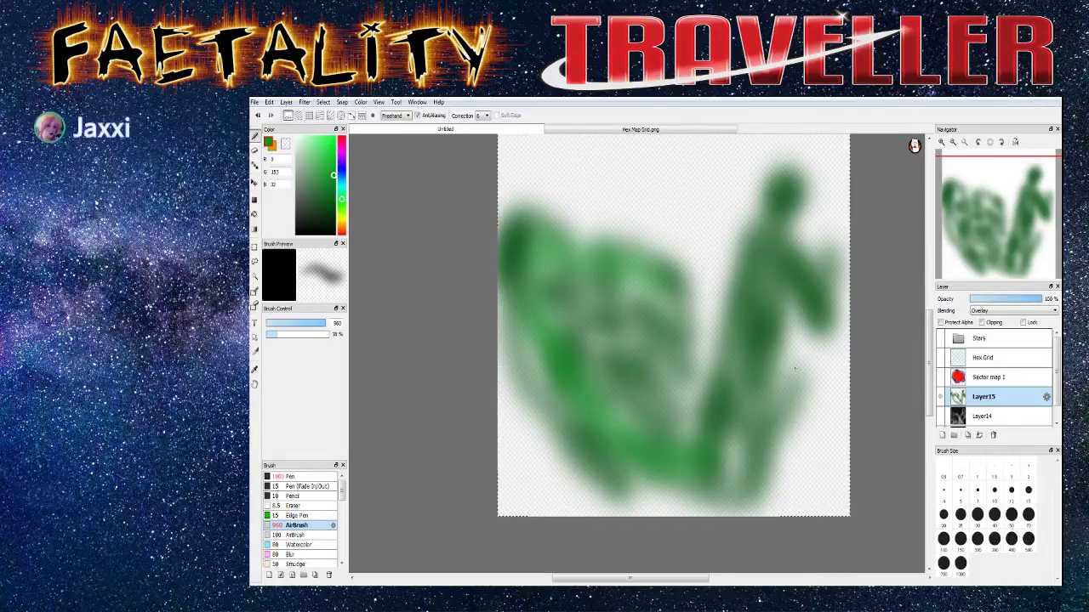
# Set Layer15's blending mode to Normal and add brighter green strokes around the dark green column on the canvas's right half
pyautogui.click(978, 311)
pyautogui.click(986, 321)
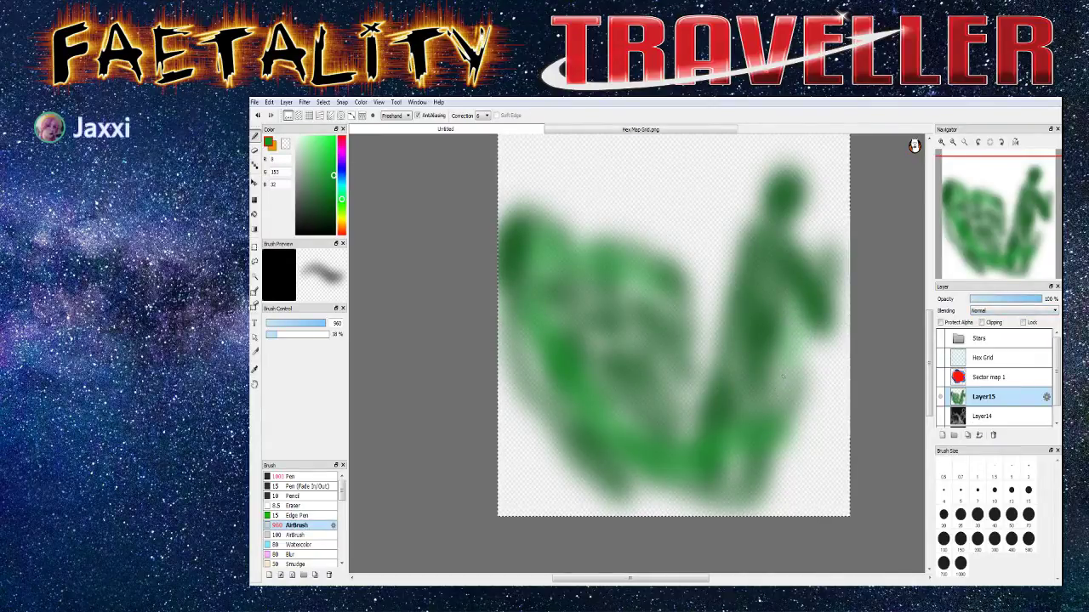
pyautogui.moveTo(783, 400); pyautogui.dragTo(794, 361)
pyautogui.moveTo(761, 428); pyautogui.dragTo(782, 382)
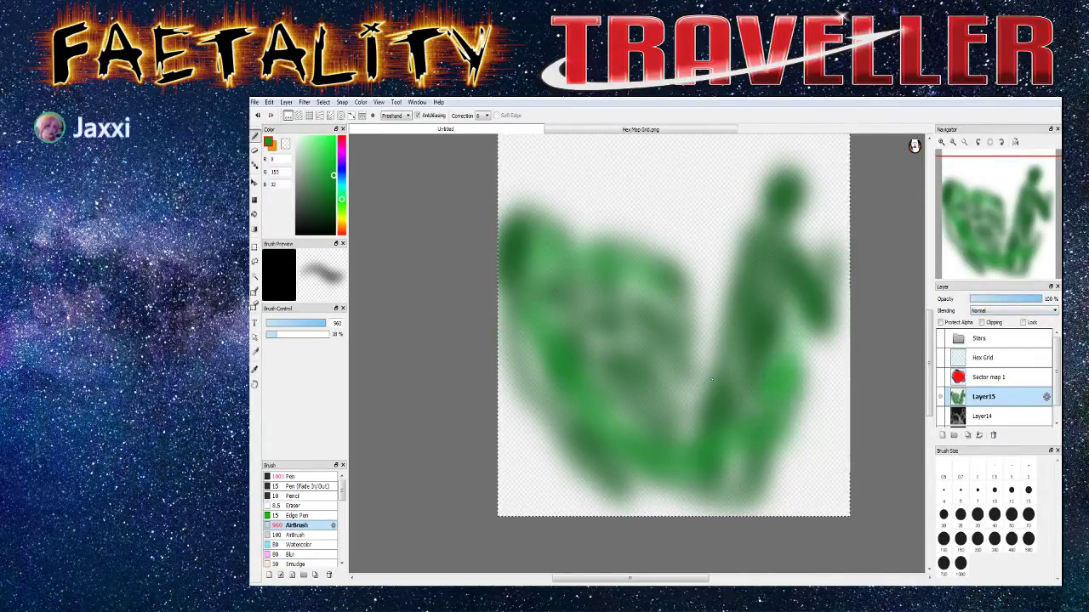
pyautogui.moveTo(723, 306)
pyautogui.mouseDown()
pyautogui.moveTo(695, 367)
pyautogui.moveTo(691, 355)
pyautogui.moveTo(707, 337)
pyautogui.moveTo(693, 414)
pyautogui.moveTo(737, 259)
pyautogui.moveTo(684, 417)
pyautogui.moveTo(756, 208)
pyautogui.moveTo(688, 390)
pyautogui.mouseUp()
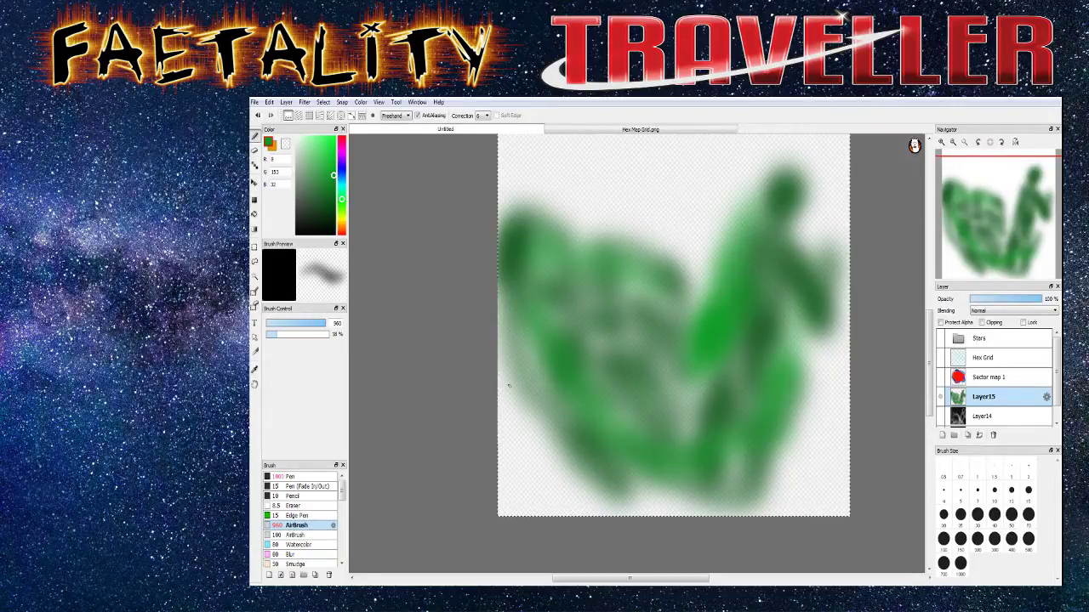
# Airbrush brighter green into the canvas's lower corners, right edge and empty upper area on Layer15
pyautogui.moveTo(516, 426)
pyautogui.mouseDown()
pyautogui.moveTo(533, 463)
pyautogui.moveTo(515, 485)
pyautogui.moveTo(540, 485)
pyautogui.mouseUp()
pyautogui.moveTo(725, 467)
pyautogui.mouseDown()
pyautogui.moveTo(772, 468)
pyautogui.moveTo(829, 448)
pyautogui.moveTo(816, 476)
pyautogui.moveTo(834, 417)
pyautogui.moveTo(821, 467)
pyautogui.moveTo(829, 433)
pyautogui.mouseUp()
pyautogui.moveTo(824, 345)
pyautogui.mouseDown()
pyautogui.moveTo(827, 361)
pyautogui.moveTo(821, 352)
pyautogui.mouseUp()
pyautogui.moveTo(718, 230)
pyautogui.mouseDown()
pyautogui.moveTo(710, 247)
pyautogui.moveTo(689, 246)
pyautogui.moveTo(615, 212)
pyautogui.moveTo(687, 213)
pyautogui.moveTo(720, 193)
pyautogui.moveTo(638, 204)
pyautogui.moveTo(626, 195)
pyautogui.moveTo(732, 182)
pyautogui.moveTo(749, 158)
pyautogui.mouseUp()
pyautogui.moveTo(553, 205)
pyautogui.mouseDown()
pyautogui.moveTo(546, 180)
pyautogui.moveTo(568, 160)
pyautogui.moveTo(790, 208)
pyautogui.mouseUp()
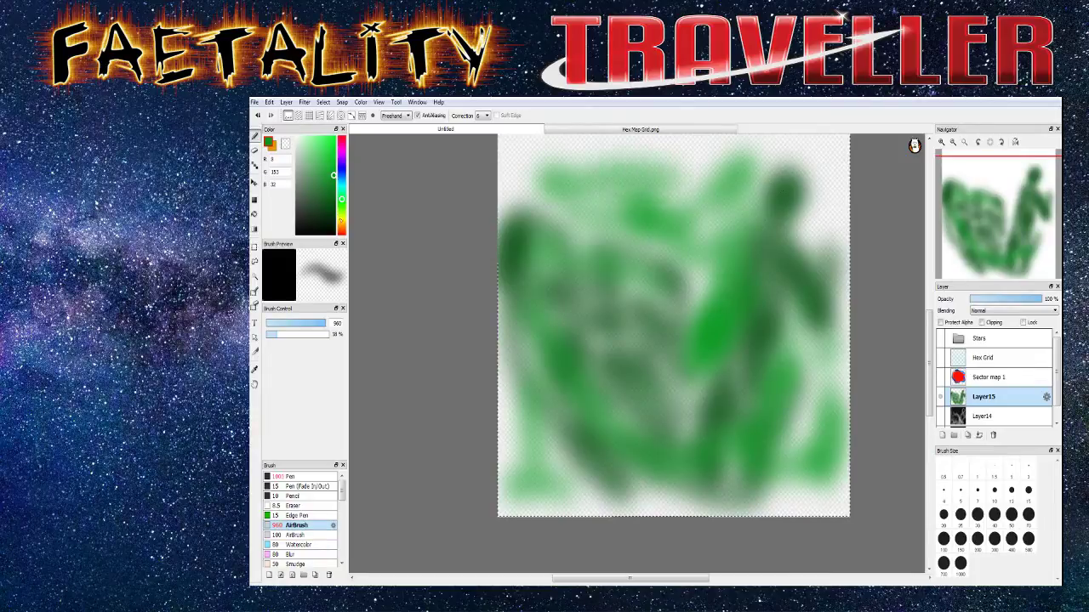
# Set the foreground colour to bright yellow and airbrush three yellow patches among the green paint on Layer15
pyautogui.click(340, 220)
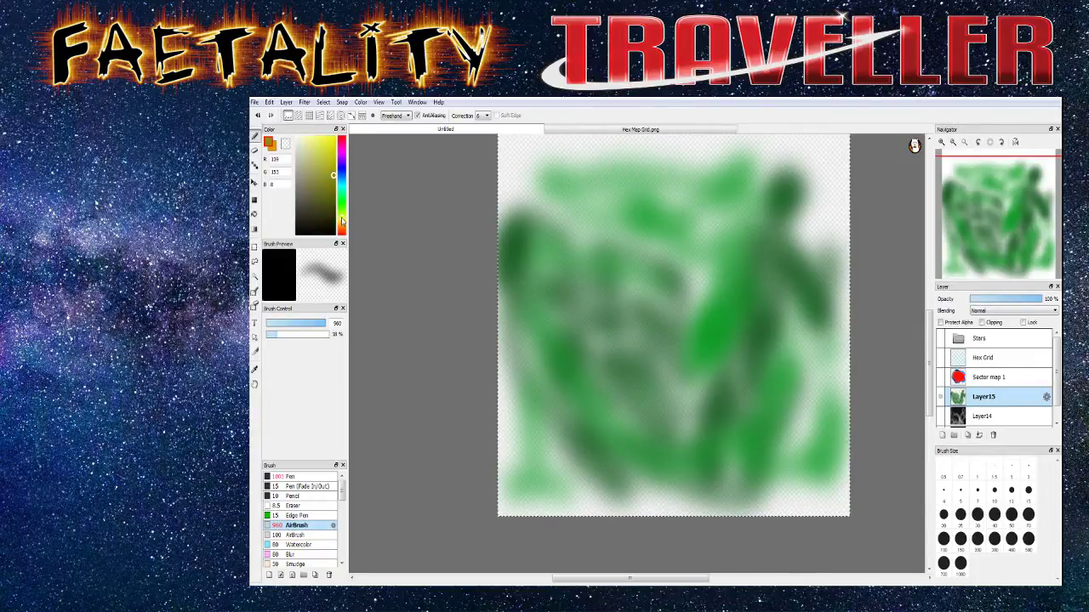
pyautogui.click(334, 138)
pyautogui.moveTo(616, 399)
pyautogui.mouseDown()
pyautogui.moveTo(603, 361)
pyautogui.moveTo(637, 422)
pyautogui.moveTo(657, 418)
pyautogui.moveTo(625, 372)
pyautogui.moveTo(644, 367)
pyautogui.moveTo(603, 317)
pyautogui.moveTo(595, 342)
pyautogui.moveTo(670, 339)
pyautogui.mouseUp()
pyautogui.moveTo(778, 311); pyautogui.dragTo(778, 345)
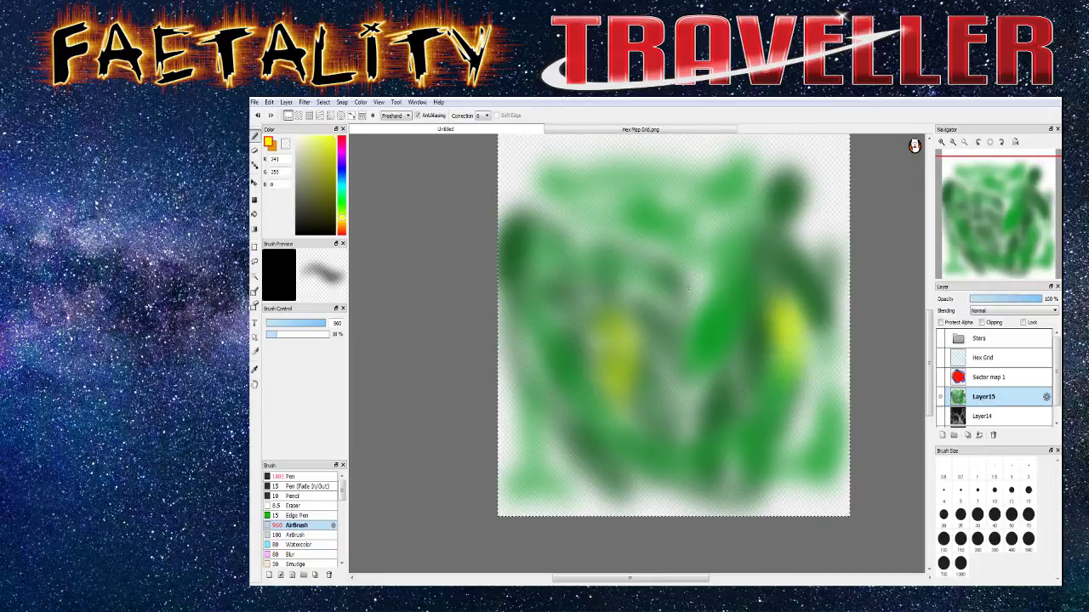
pyautogui.click(679, 315)
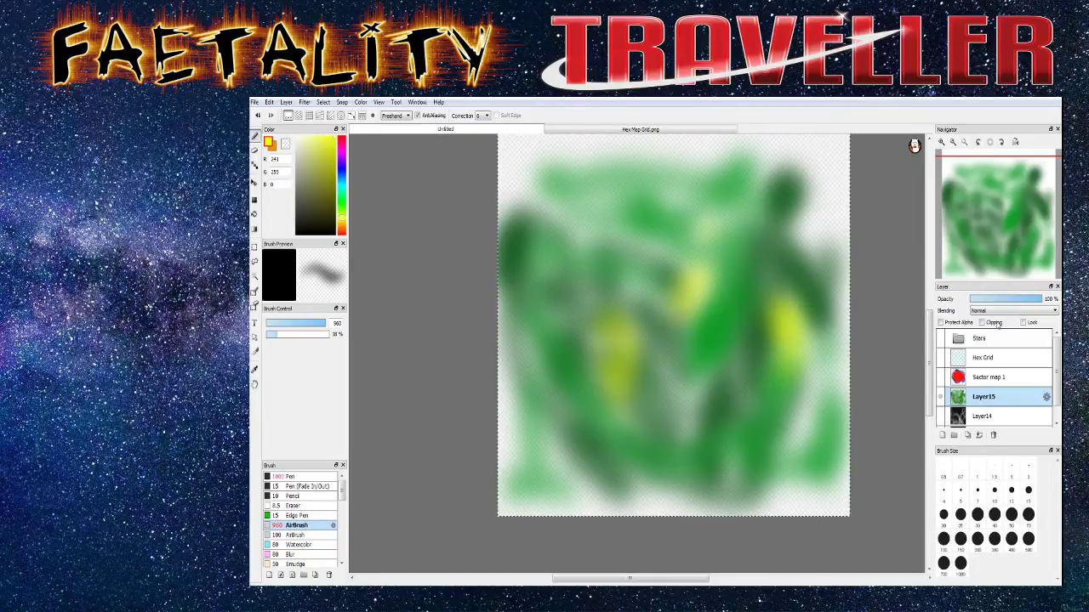
# Set Layer15's blending mode to Overlay, show Layer14 and tint the central smoke column and its base yellow
pyautogui.click(986, 311)
pyautogui.click(992, 347)
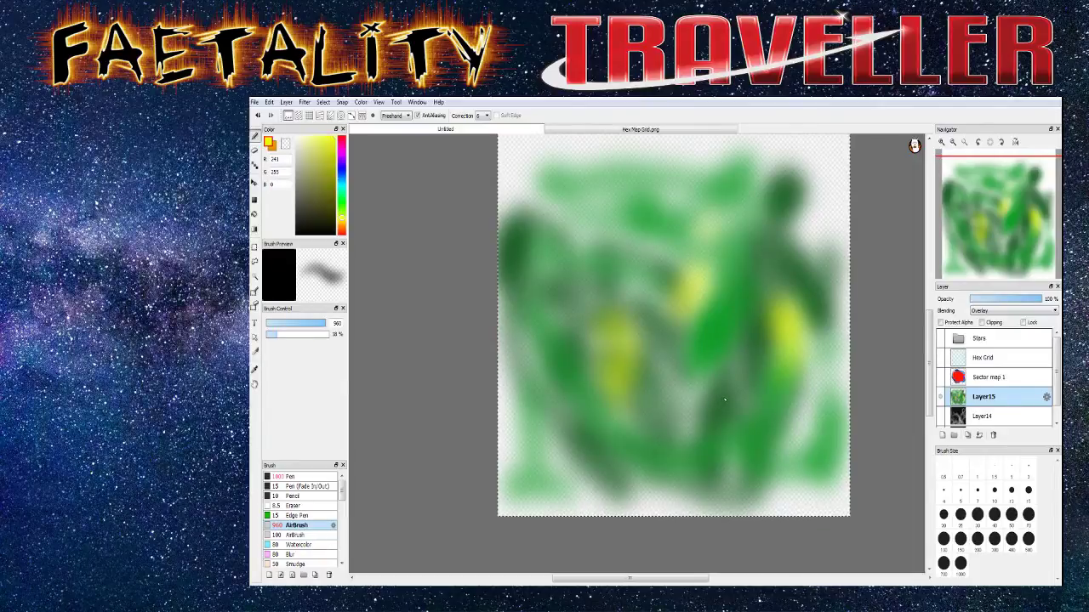
pyautogui.click(940, 417)
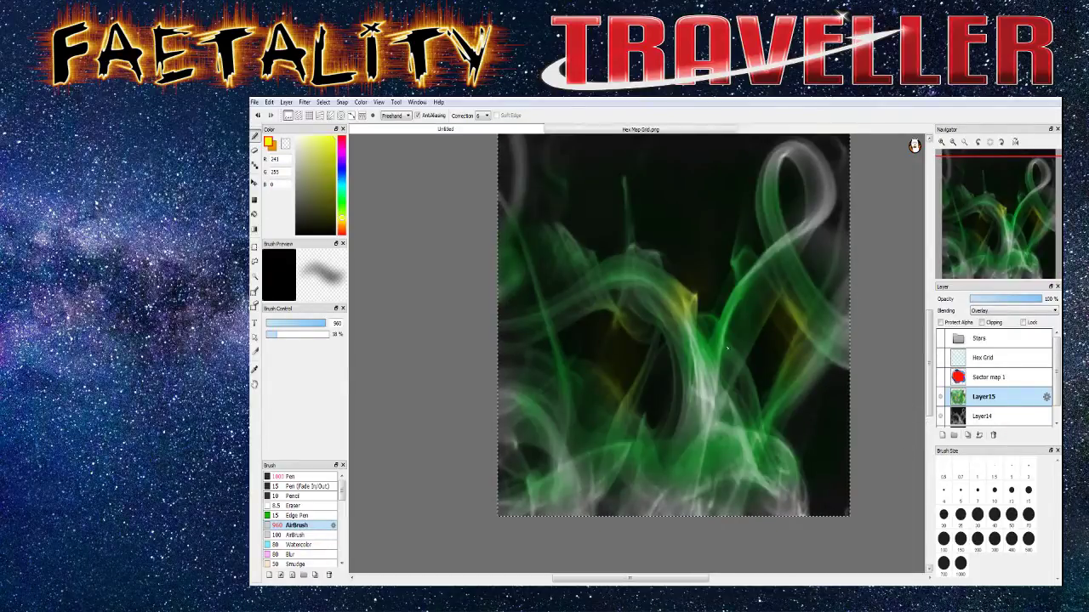
pyautogui.moveTo(686, 364)
pyautogui.mouseDown()
pyautogui.moveTo(705, 433)
pyautogui.moveTo(698, 420)
pyautogui.moveTo(725, 421)
pyautogui.mouseUp()
pyautogui.moveTo(647, 481)
pyautogui.mouseDown()
pyautogui.moveTo(754, 491)
pyautogui.moveTo(579, 519)
pyautogui.moveTo(748, 502)
pyautogui.mouseUp()
# Tint the remaining grey smoke in the loop and along the canvas's left edge with a stronger green airbrush, and select a darker green
pyautogui.click(341, 201)
pyautogui.click(332, 173)
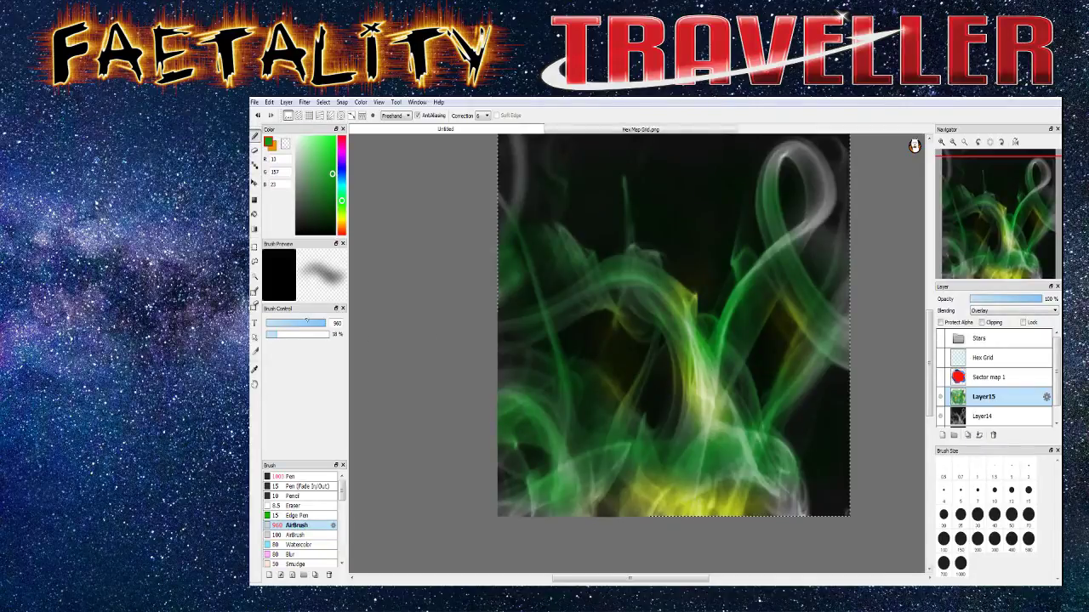
pyautogui.moveTo(277, 336); pyautogui.dragTo(290, 335)
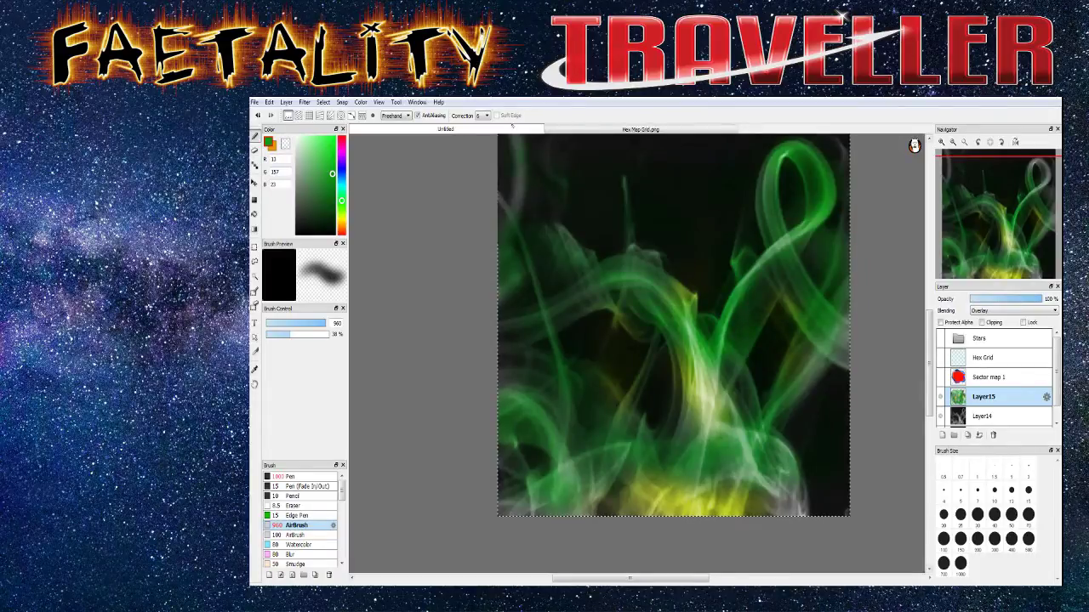
pyautogui.moveTo(509, 444); pyautogui.dragTo(523, 521)
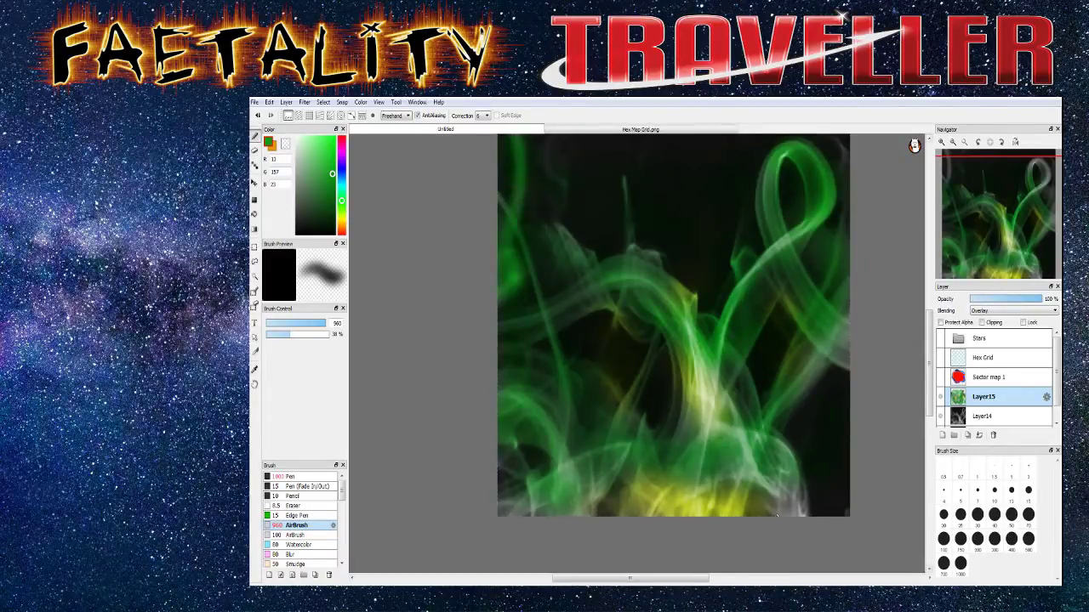
pyautogui.click(333, 201)
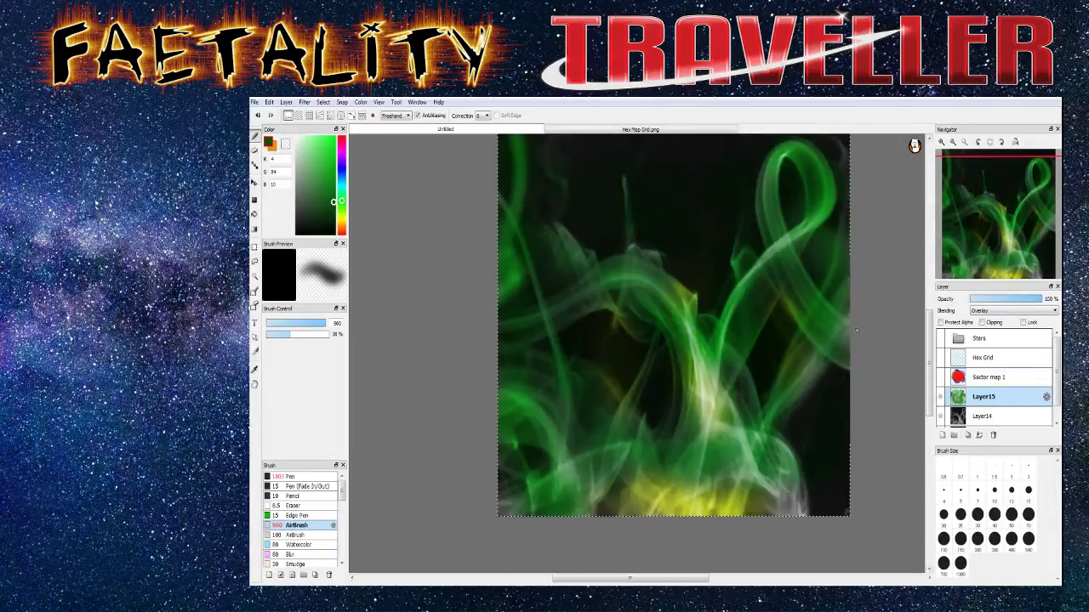
# Airbrush dark green over the smoke in the lower part of Layer15, and show the Hex Grid layer and Stars folder
pyautogui.moveTo(847, 299)
pyautogui.mouseDown()
pyautogui.moveTo(796, 400)
pyautogui.moveTo(791, 489)
pyautogui.moveTo(779, 510)
pyautogui.moveTo(740, 477)
pyautogui.mouseUp()
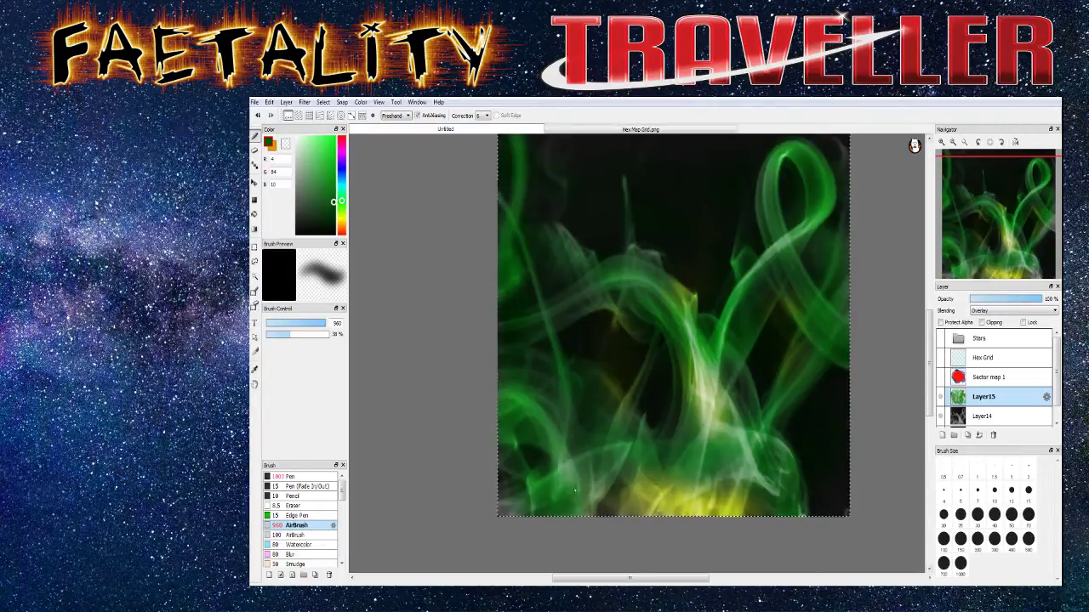
pyautogui.click(940, 357)
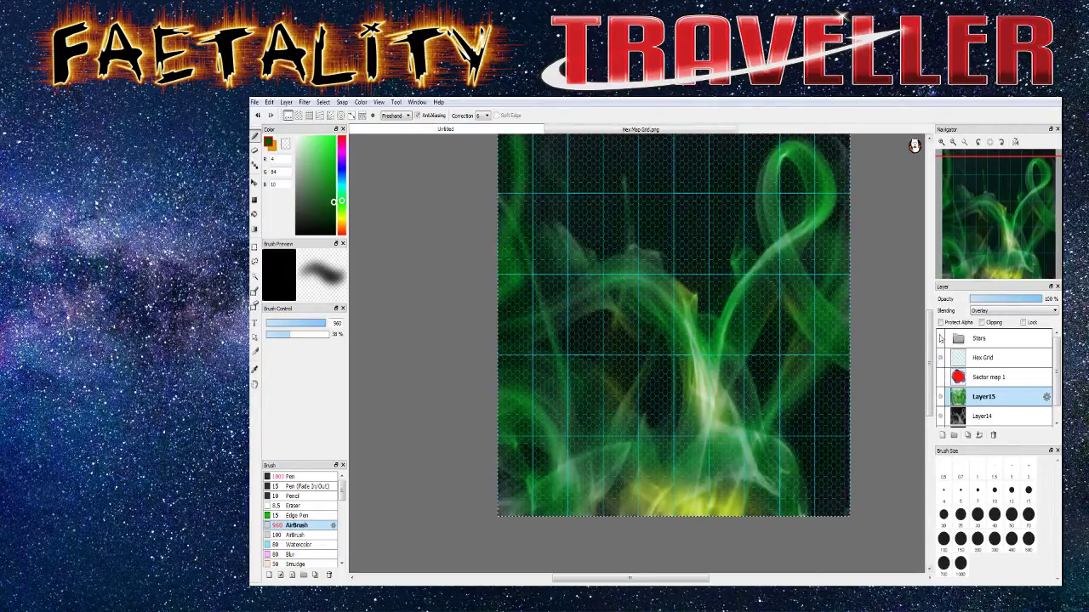
pyautogui.click(940, 338)
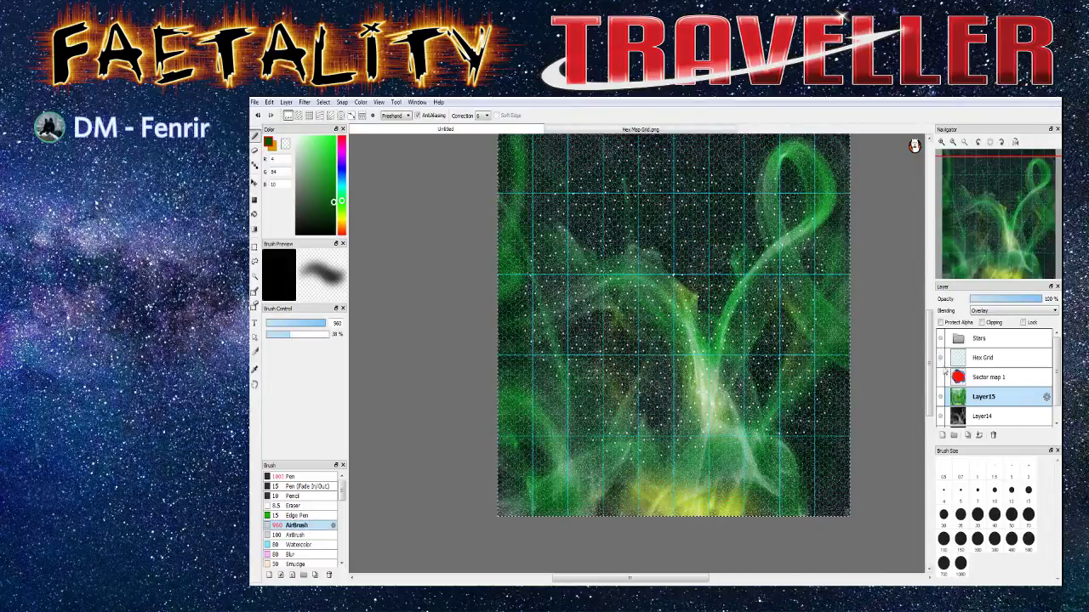
# Try Layer14 at 32% opacity beneath the green color layer, and restore it to 100%
pyautogui.click(976, 416)
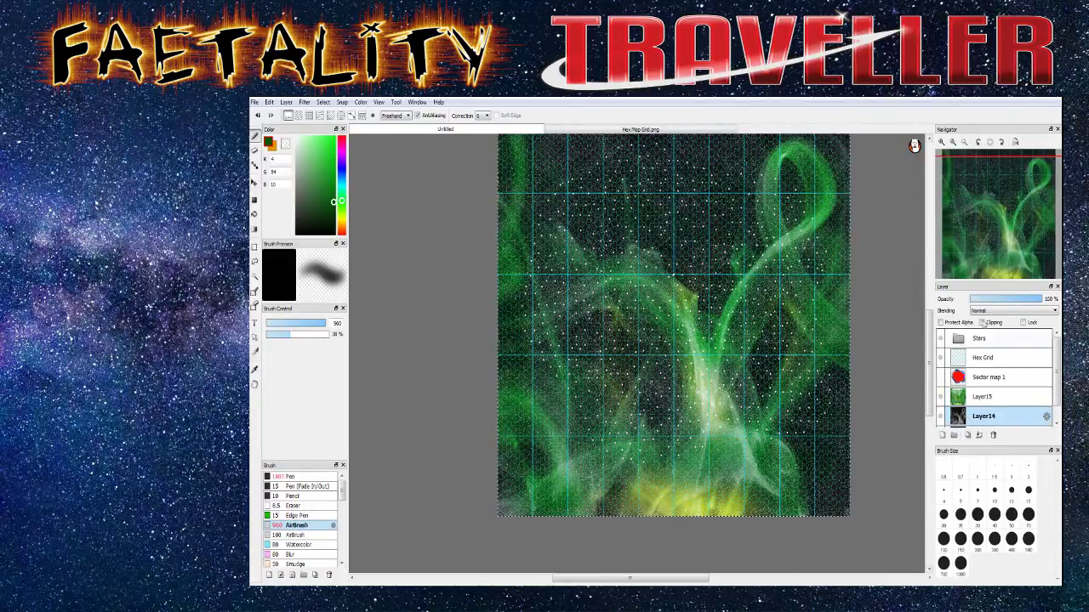
pyautogui.moveTo(1040, 299); pyautogui.dragTo(1022, 304)
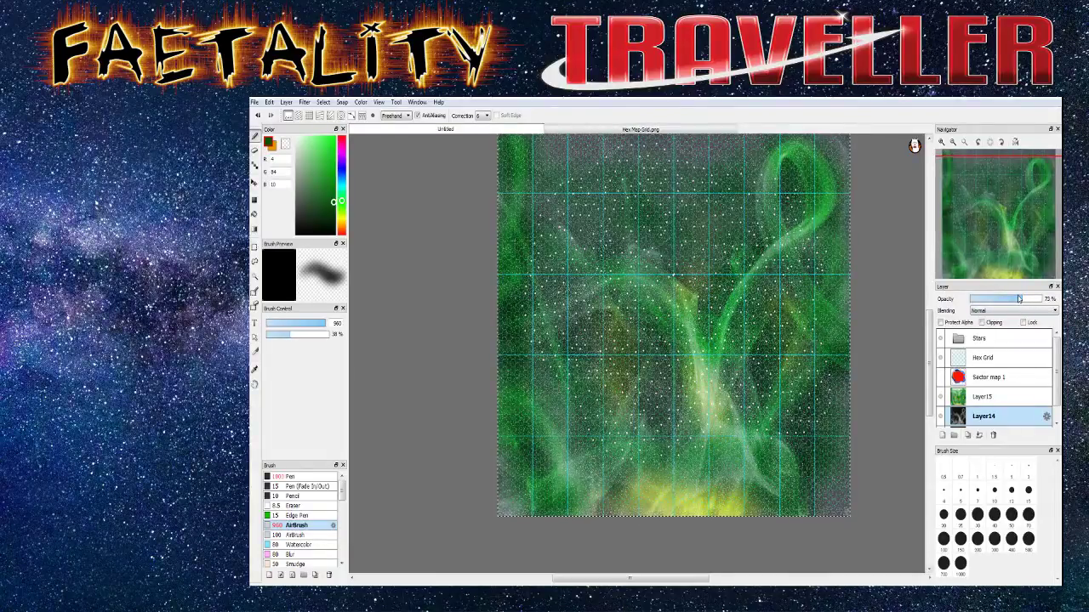
pyautogui.moveTo(1016, 302); pyautogui.dragTo(992, 306)
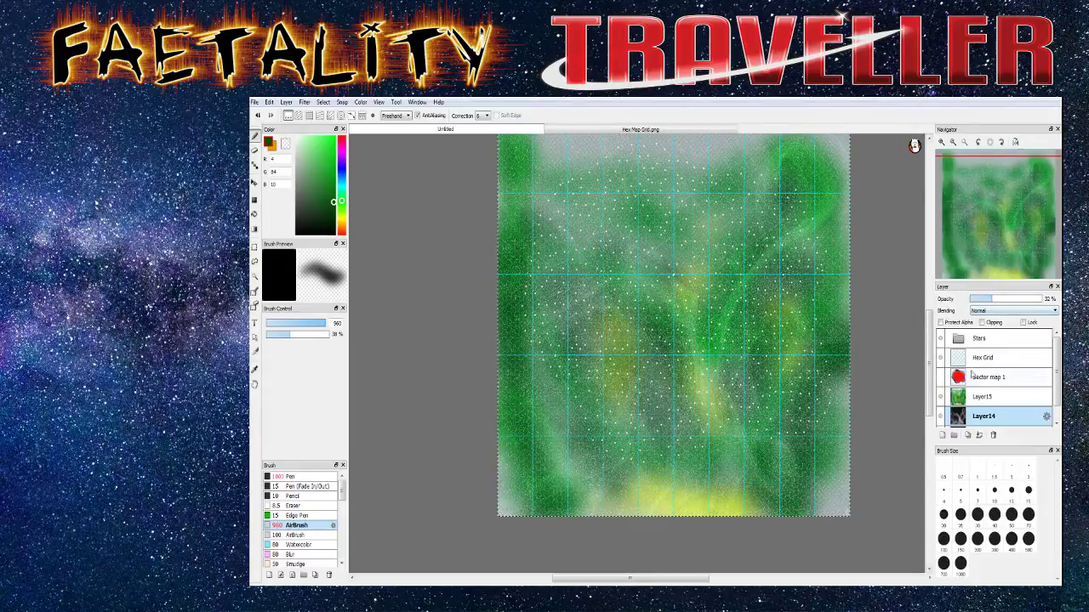
pyautogui.doubleClick(982, 396)
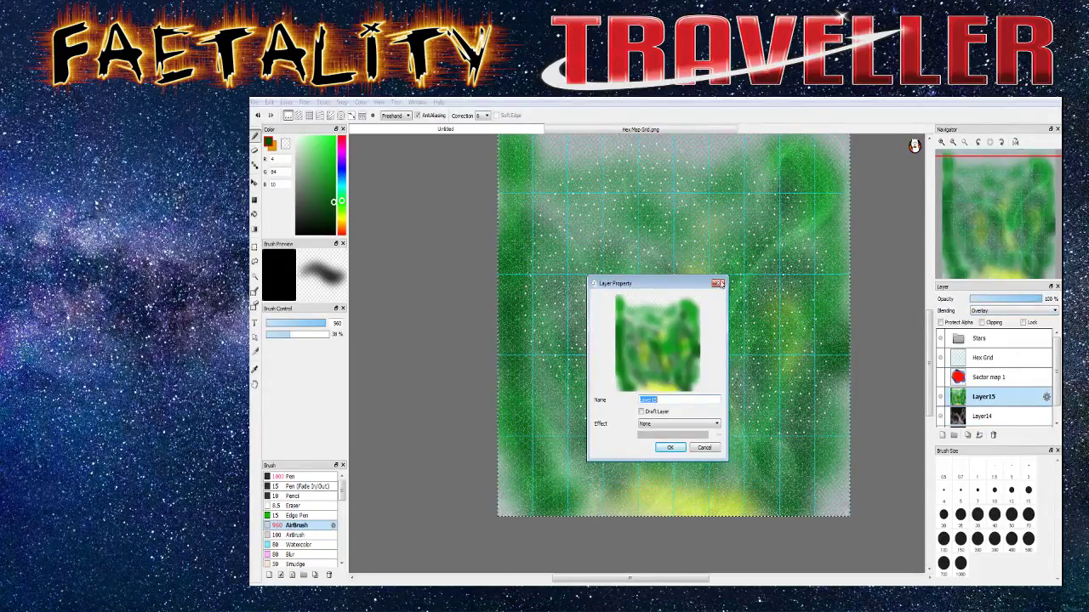
pyautogui.click(719, 283)
pyautogui.moveTo(1035, 299)
pyautogui.mouseDown()
pyautogui.moveTo(1009, 300)
pyautogui.moveTo(1046, 302)
pyautogui.mouseUp()
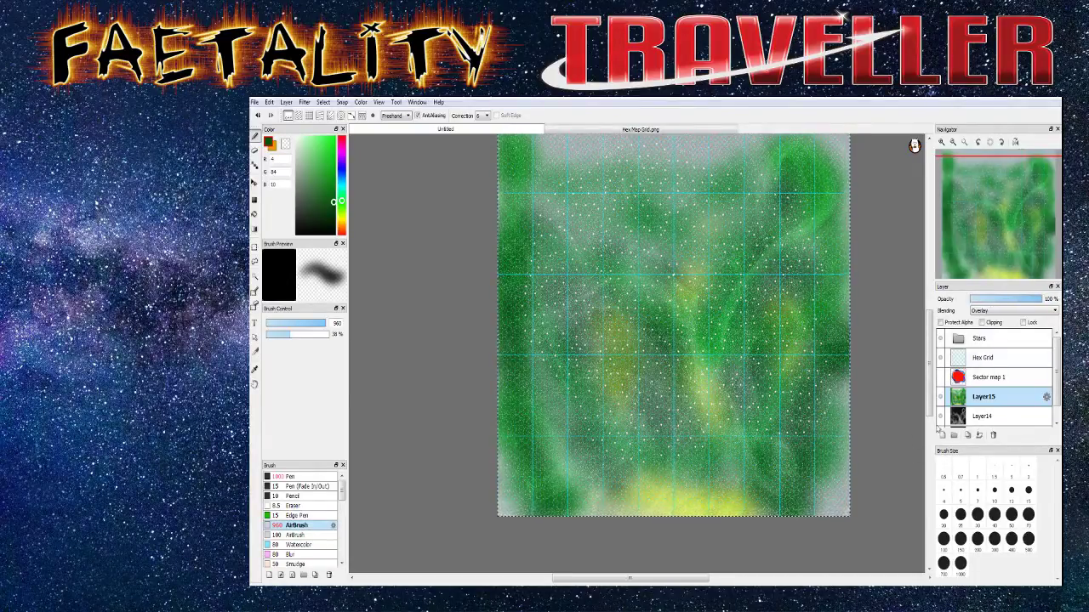
pyautogui.click(976, 416)
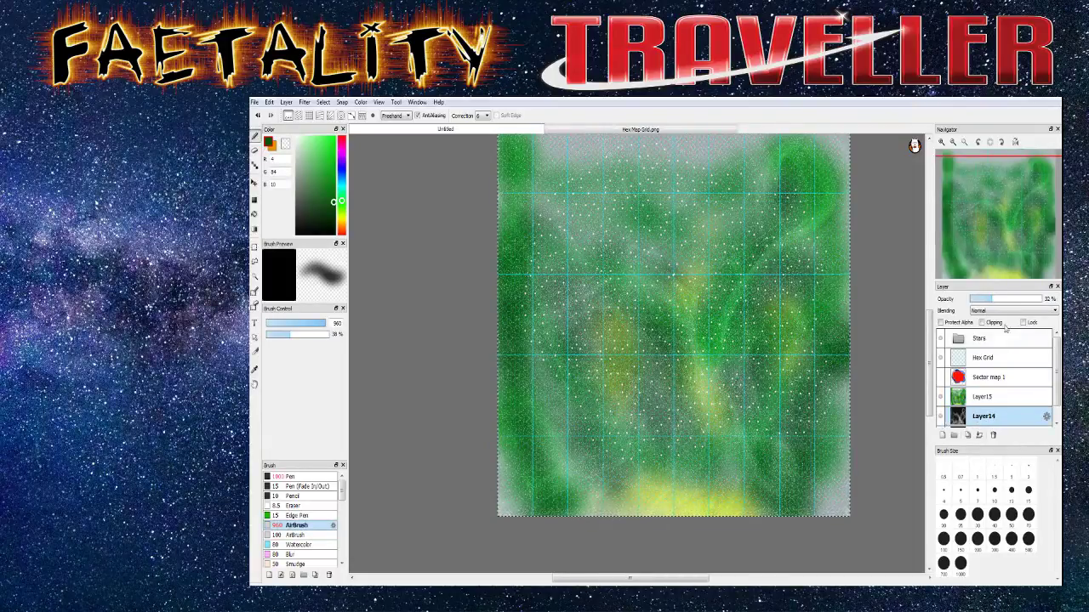
pyautogui.moveTo(991, 299); pyautogui.dragTo(1048, 299)
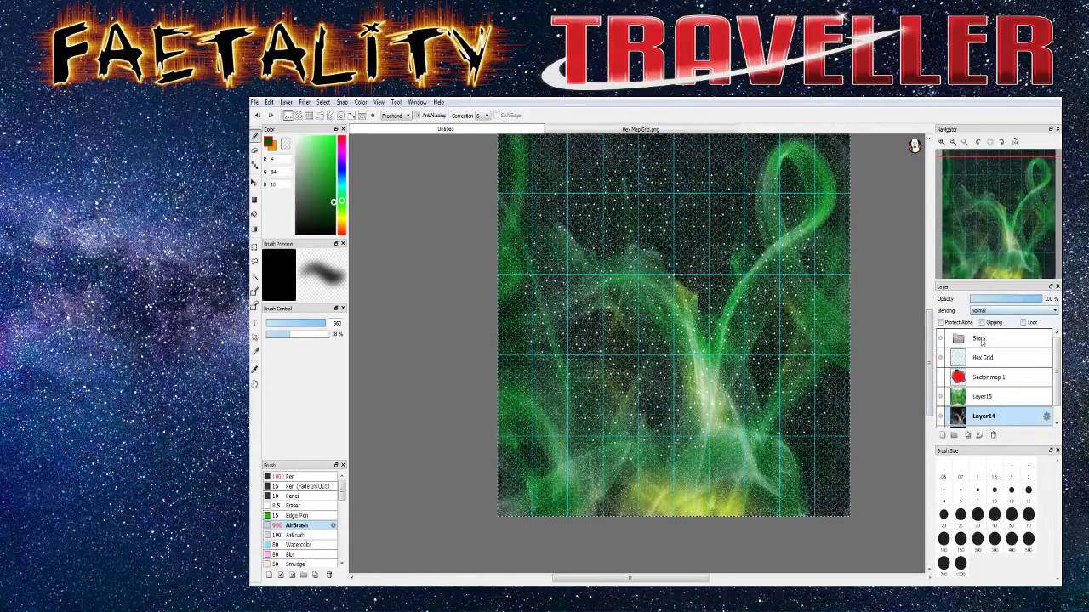
# Reduce the opacity of the green color layer, Layer15, to 53%
pyautogui.click(978, 393)
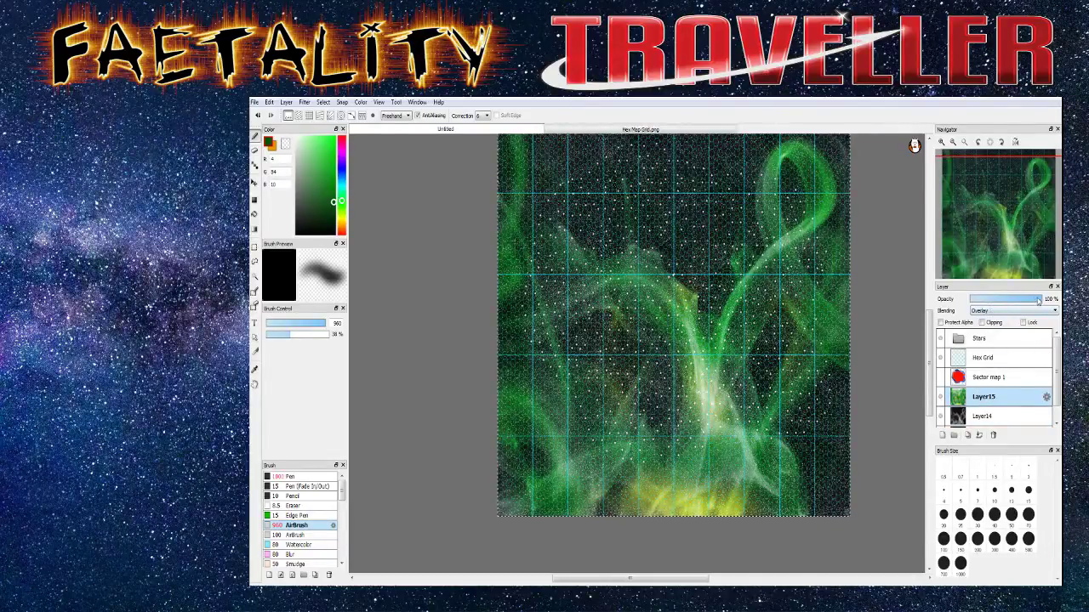
pyautogui.moveTo(1031, 299); pyautogui.dragTo(1009, 299)
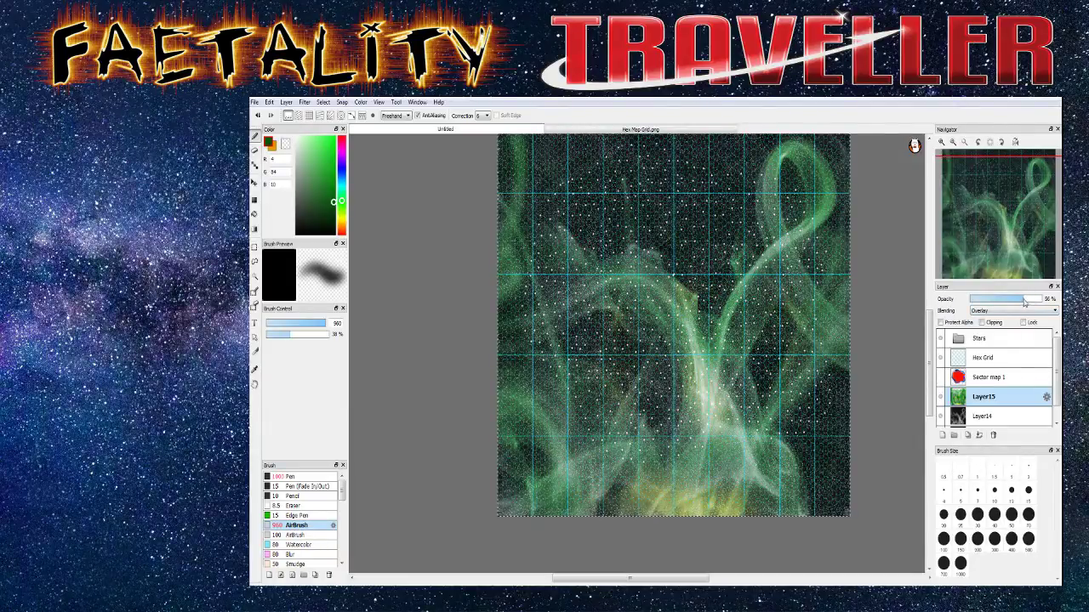
pyautogui.moveTo(1009, 300); pyautogui.dragTo(1001, 308)
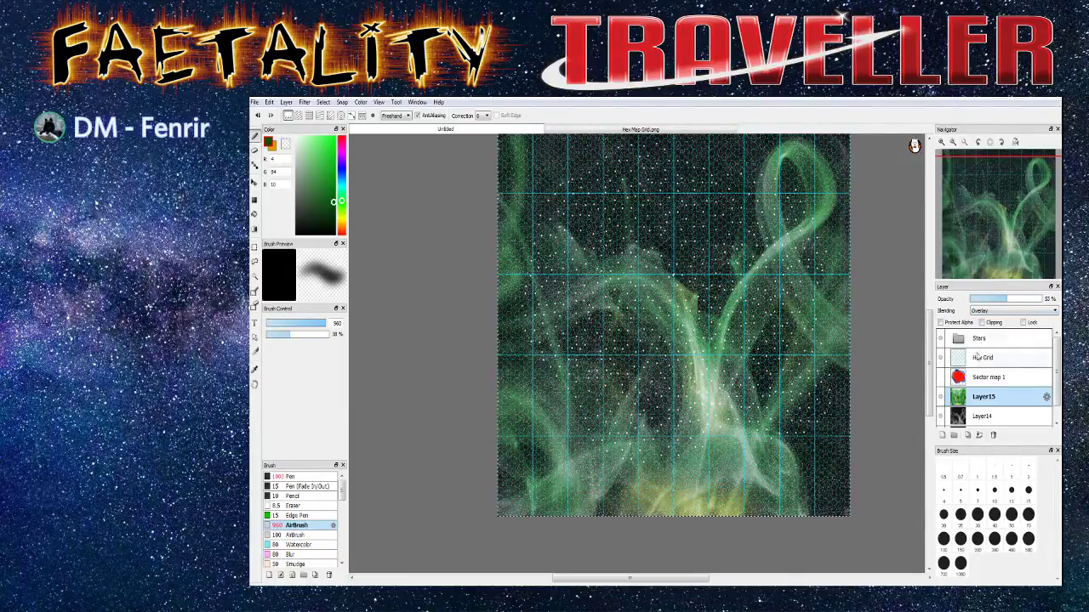
# Hide the Stars folder and Hex Grid layer while trying Layer14 at 54% opacity, and return Layer14 to 100%
pyautogui.click(974, 416)
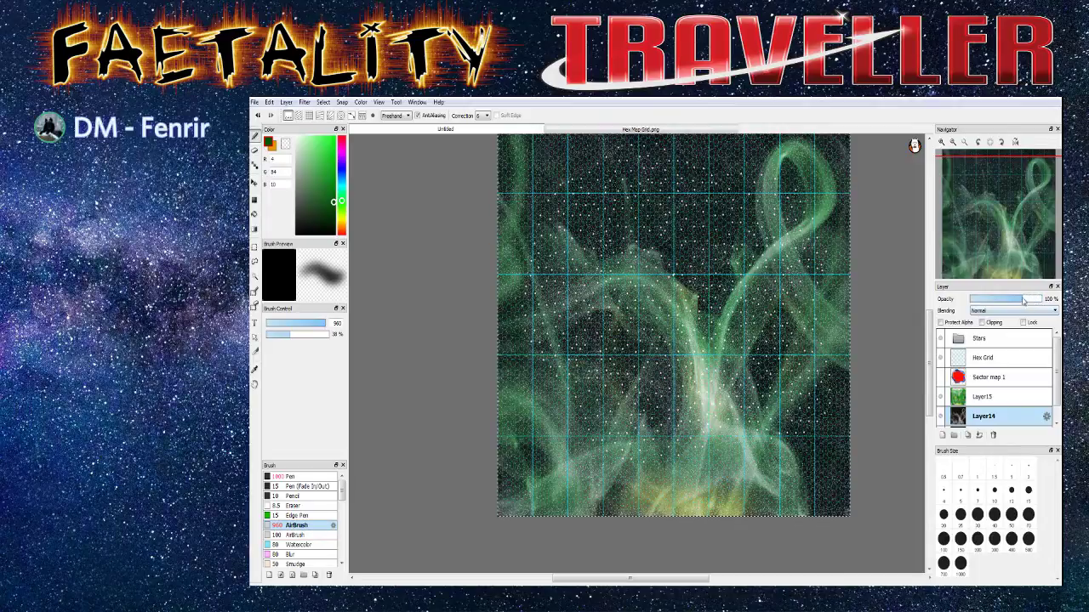
pyautogui.moveTo(1009, 298); pyautogui.dragTo(1006, 302)
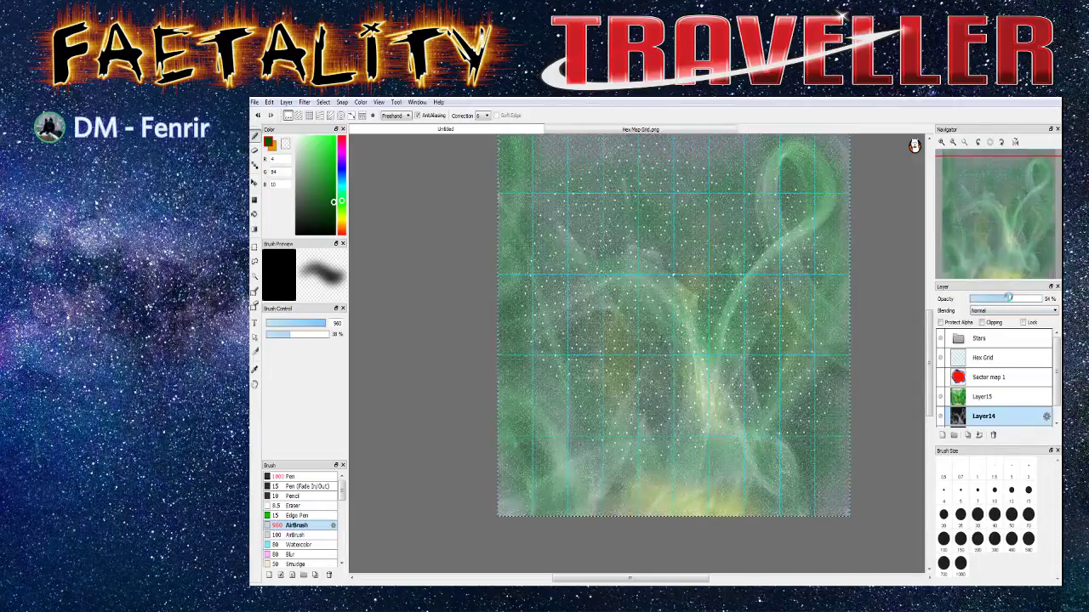
pyautogui.click(940, 339)
pyautogui.click(940, 358)
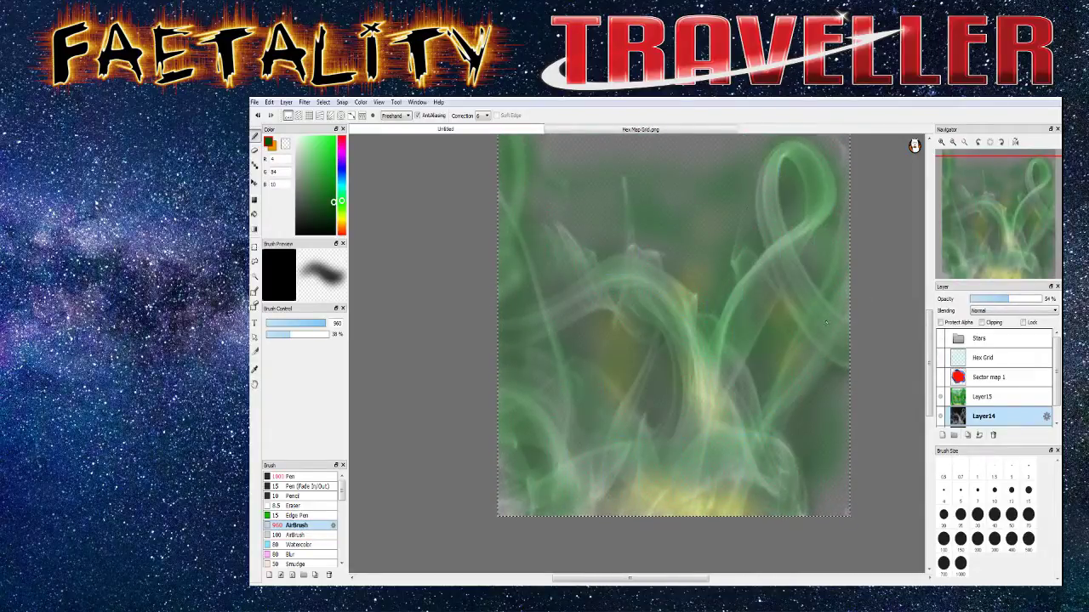
pyautogui.moveTo(1008, 304); pyautogui.dragTo(1041, 304)
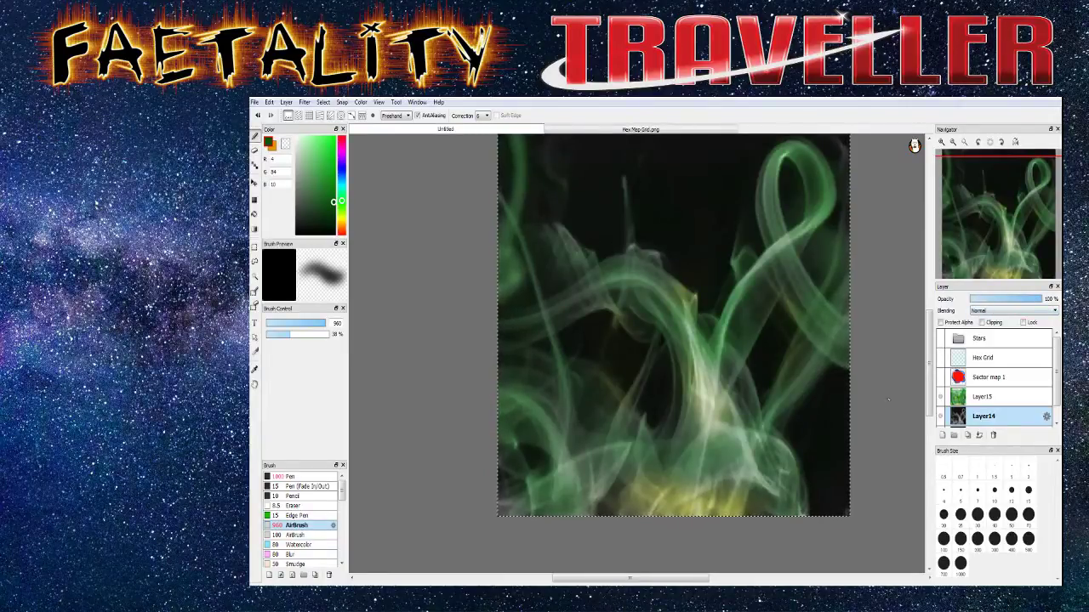
pyautogui.click(989, 312)
pyautogui.click(990, 316)
pyautogui.click(989, 313)
pyautogui.click(988, 316)
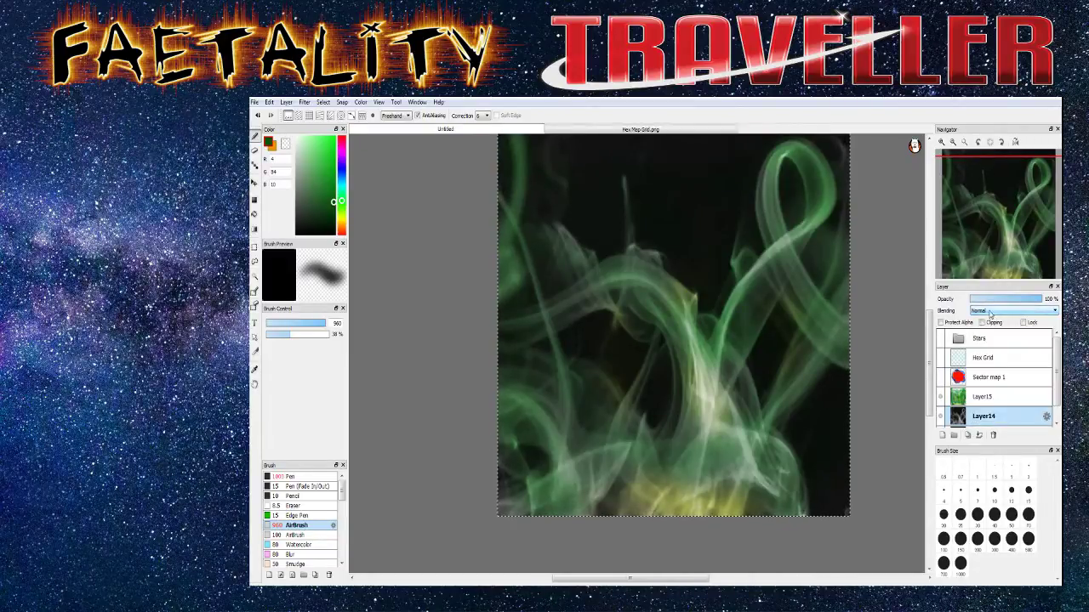
# Try the Normal and Multiply blending modes on Layer15
pyautogui.click(978, 397)
pyautogui.click(992, 313)
pyautogui.click(987, 319)
pyautogui.click(990, 313)
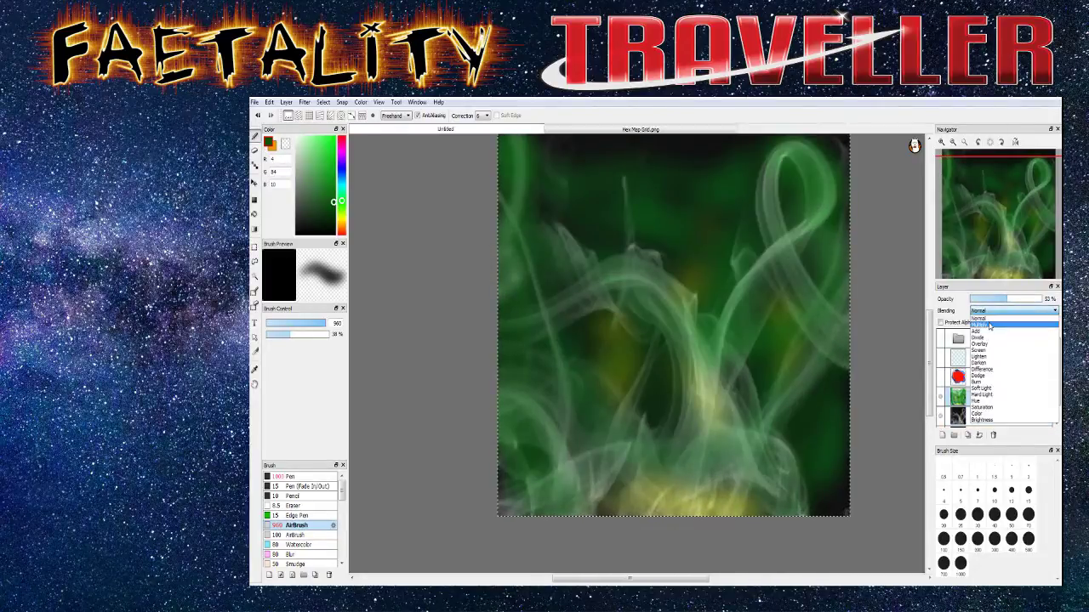
pyautogui.click(989, 325)
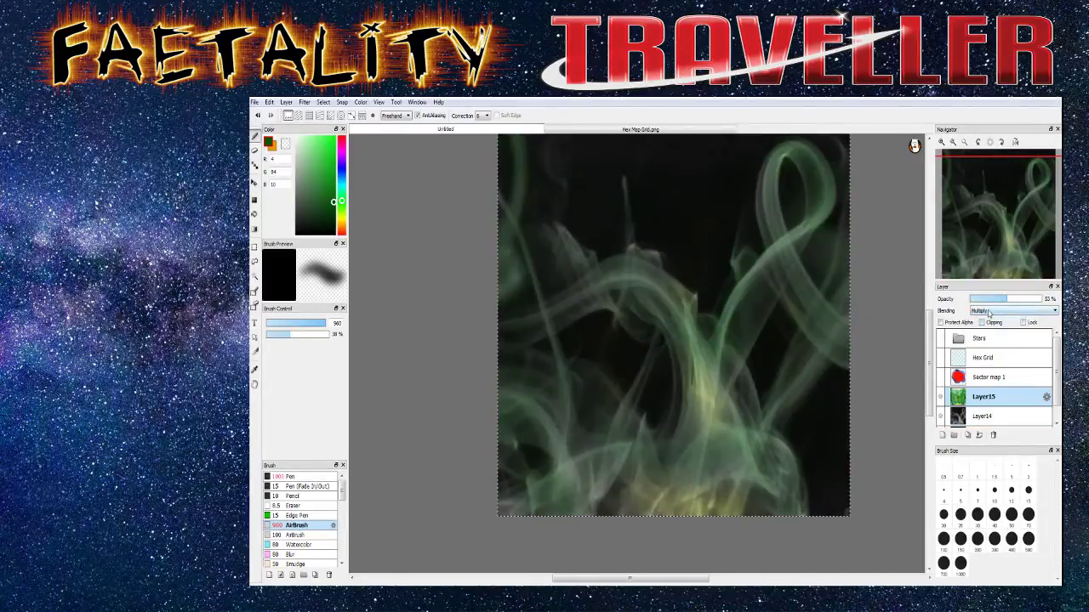
pyautogui.click(989, 313)
pyautogui.click(990, 326)
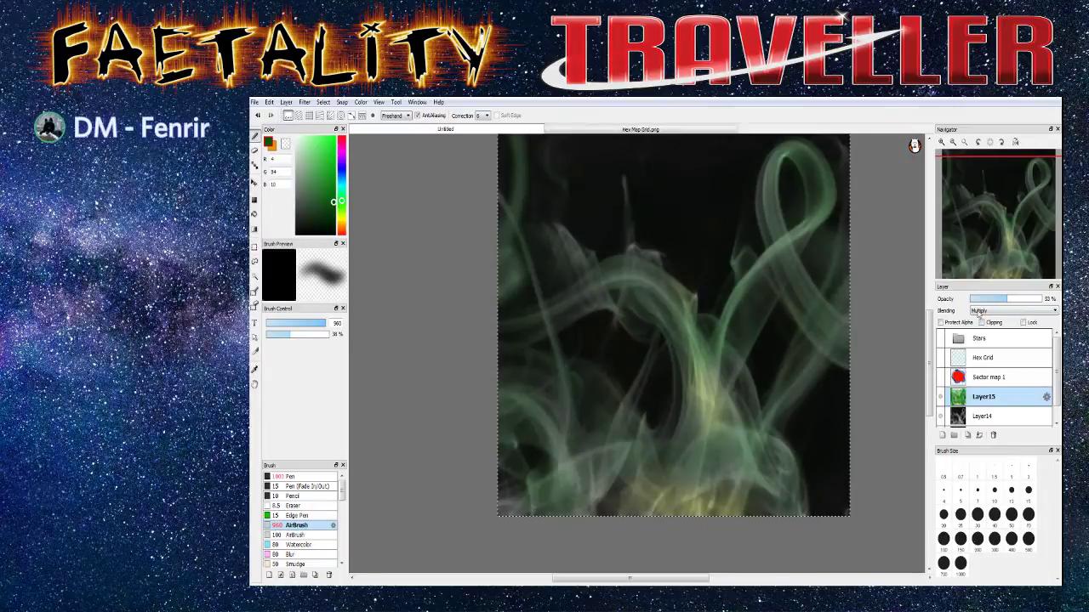
# Try the Divide, Overlay and Screen blending modes on Layer15
pyautogui.click(978, 312)
pyautogui.click(983, 317)
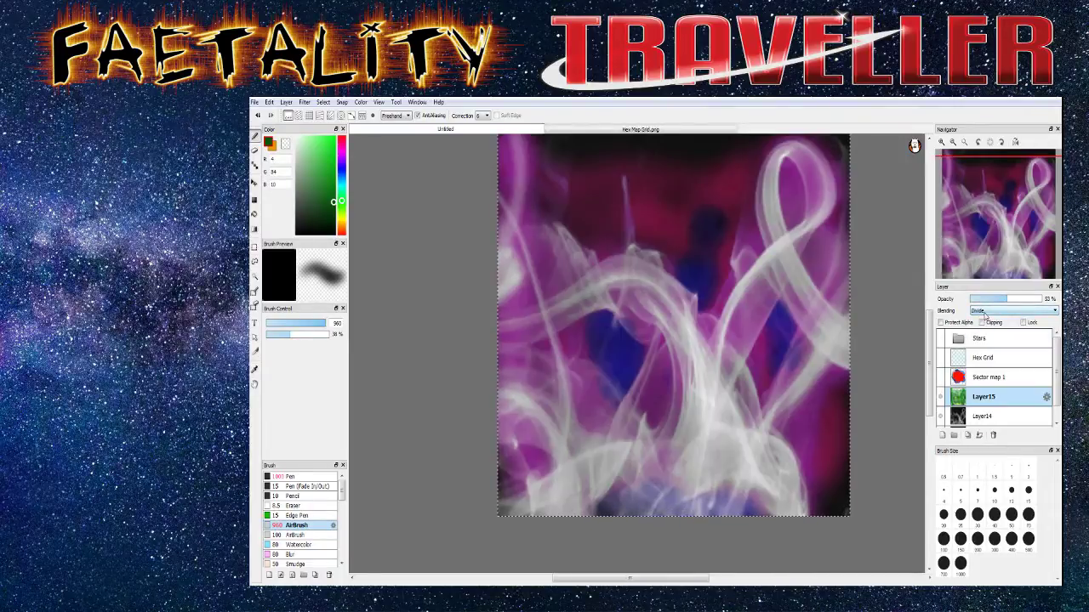
pyautogui.click(984, 313)
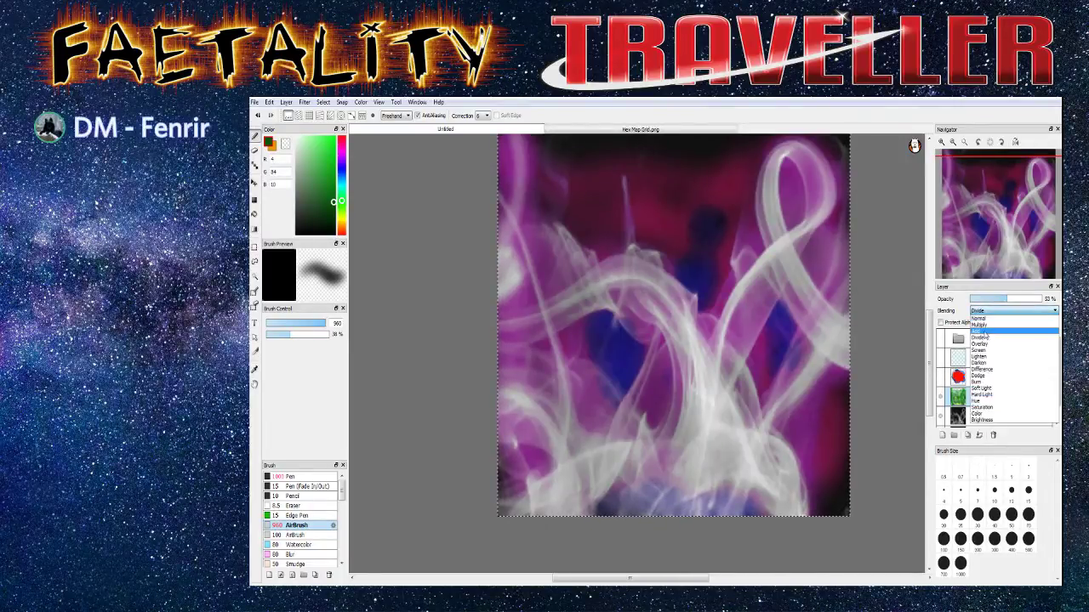
pyautogui.click(980, 344)
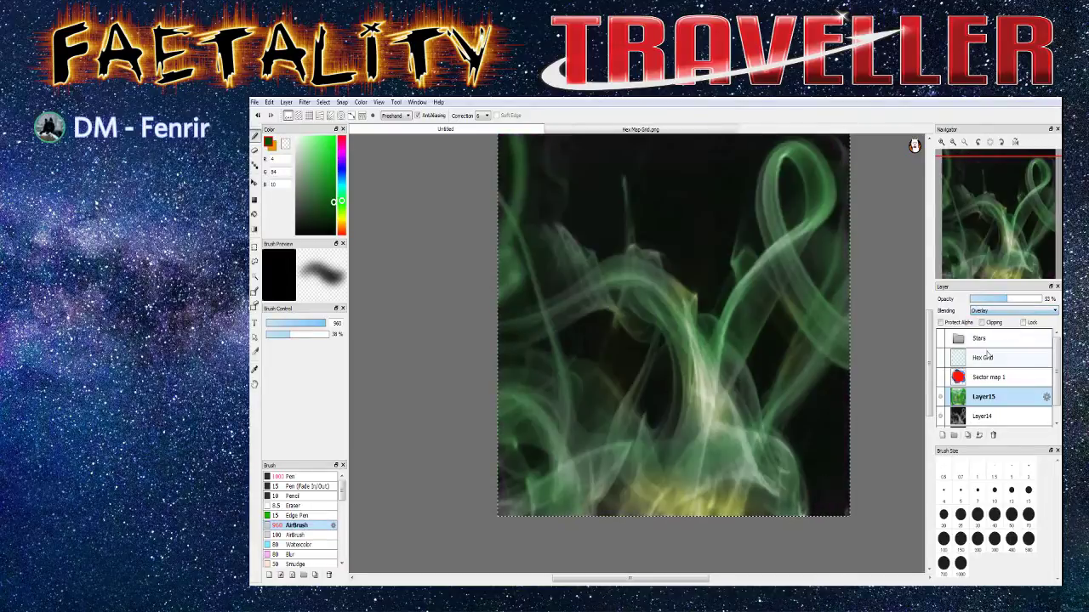
pyautogui.click(985, 312)
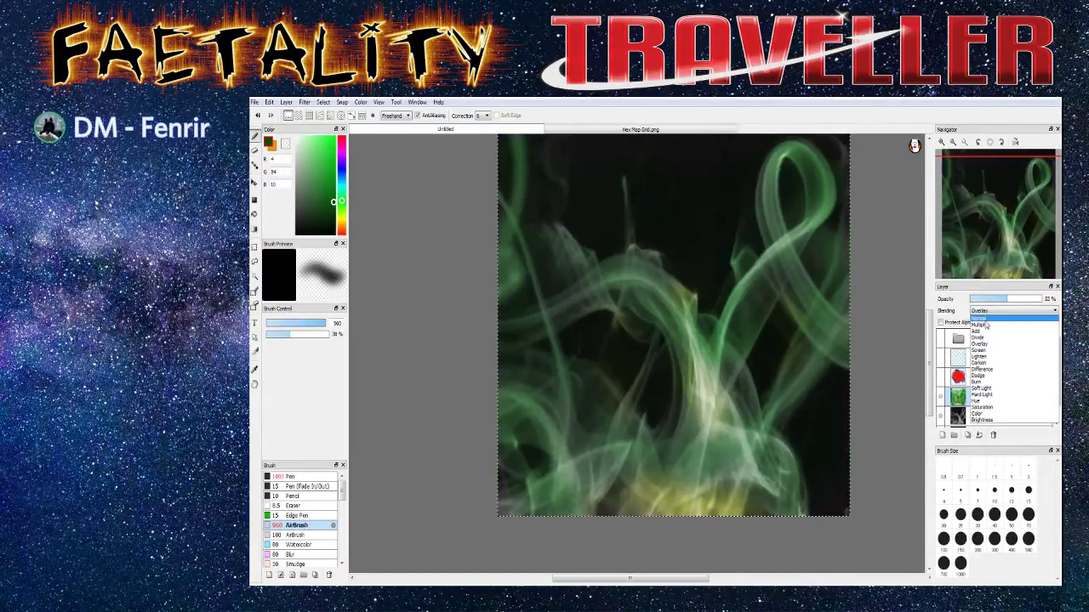
pyautogui.click(980, 350)
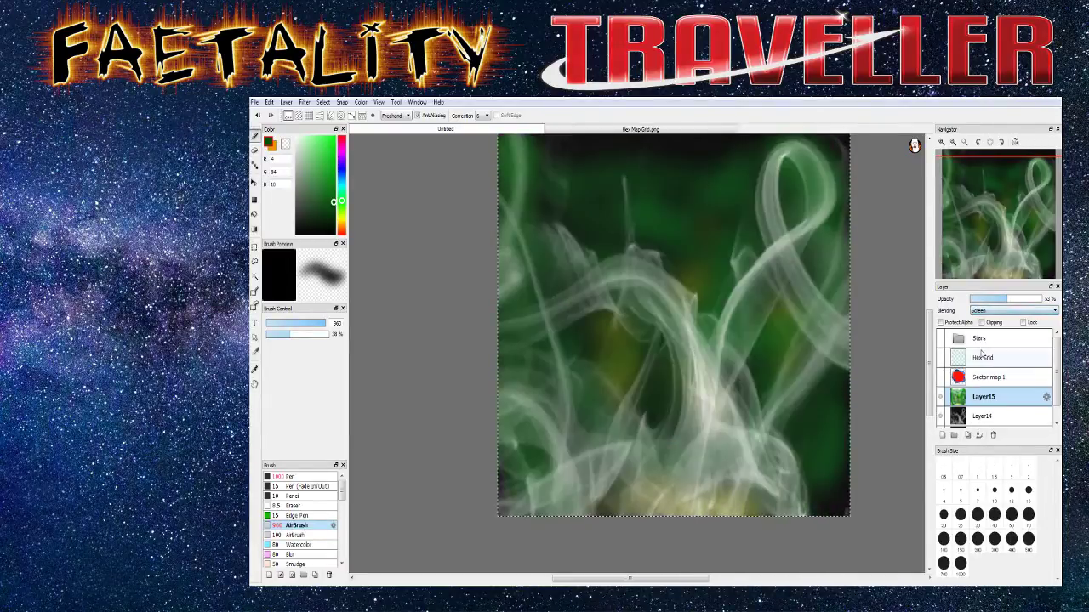
# Try the Darken, Lighten, Dodge and Soft Light blending modes on Layer15
pyautogui.click(979, 311)
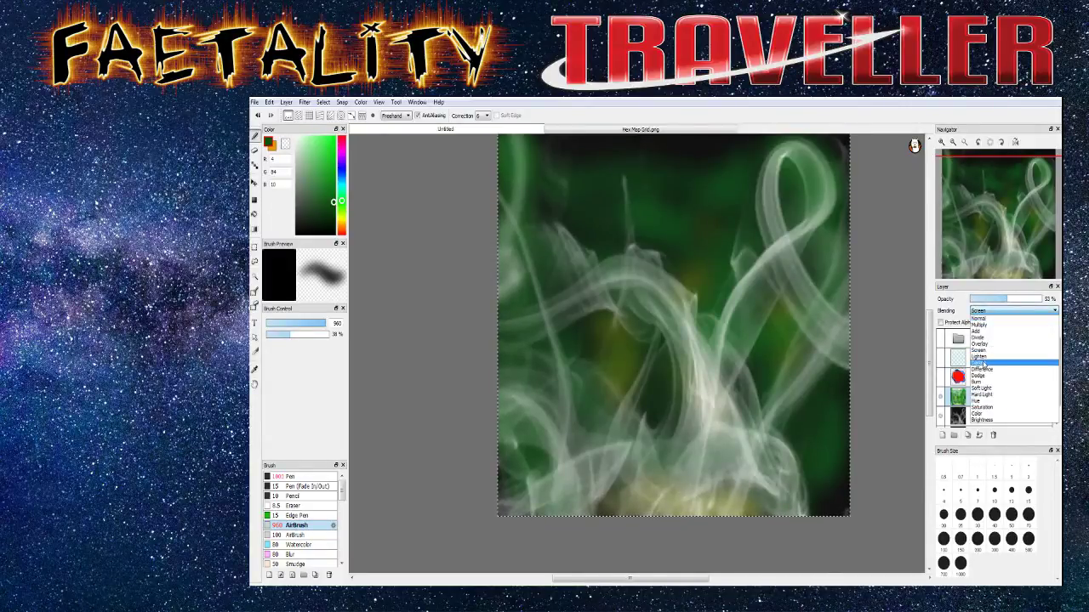
pyautogui.click(978, 363)
pyautogui.click(979, 312)
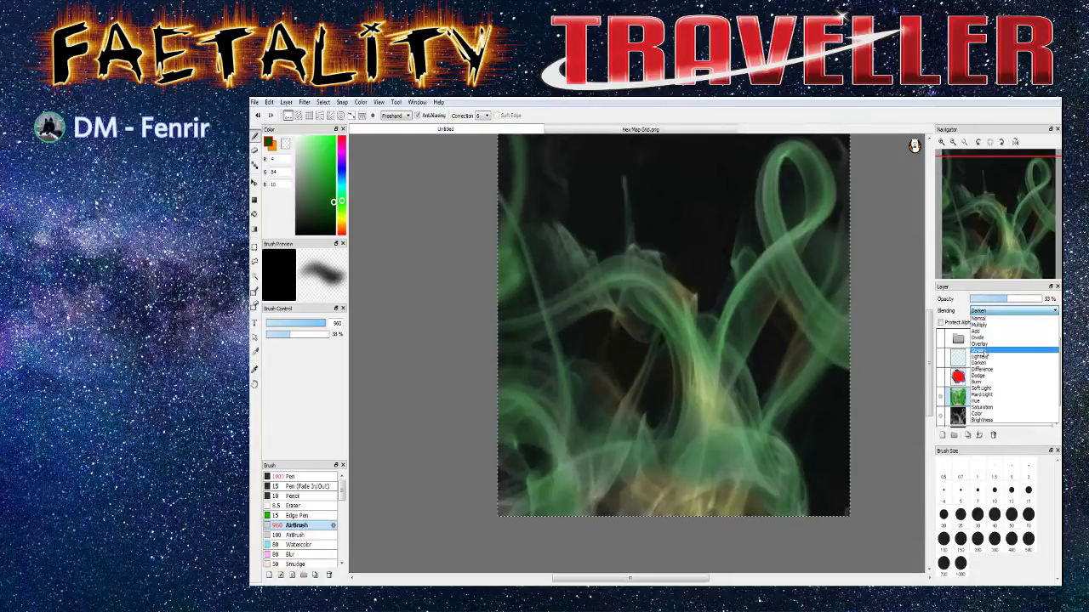
pyautogui.click(984, 352)
pyautogui.click(978, 311)
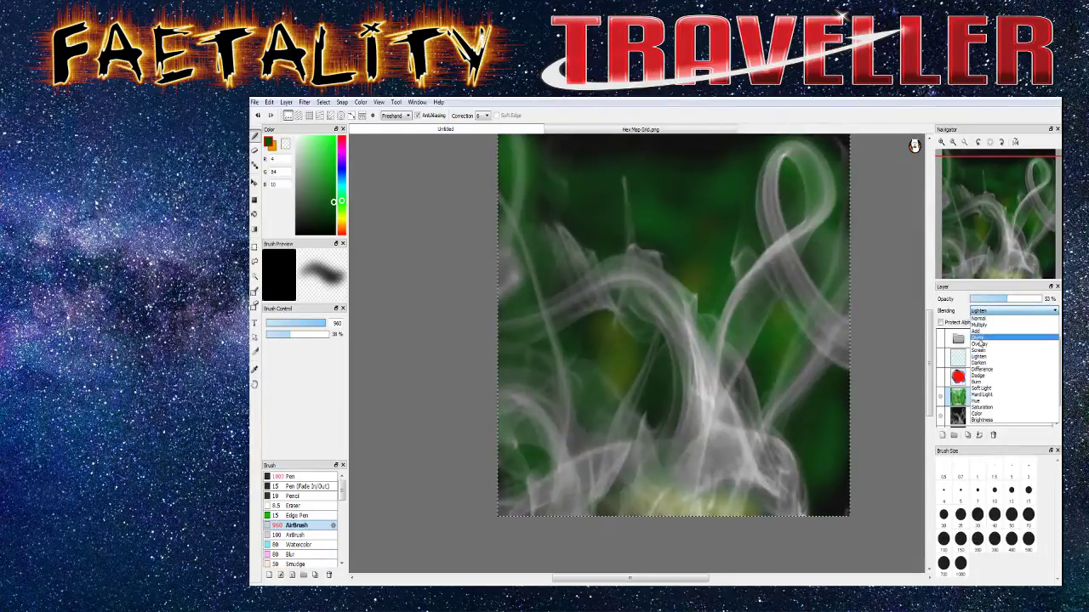
pyautogui.click(978, 375)
pyautogui.click(979, 311)
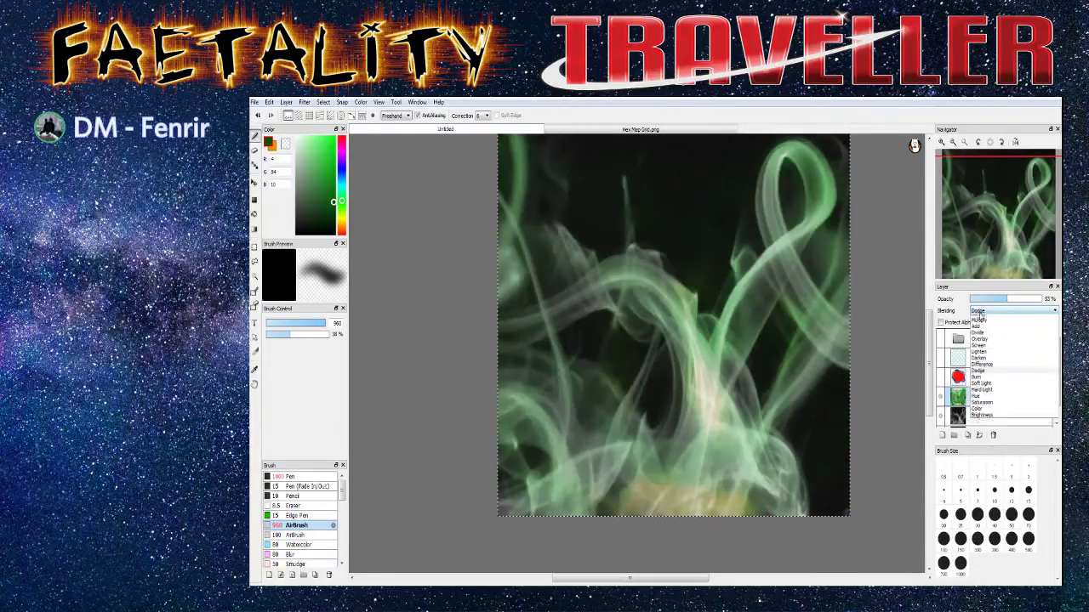
pyautogui.click(986, 384)
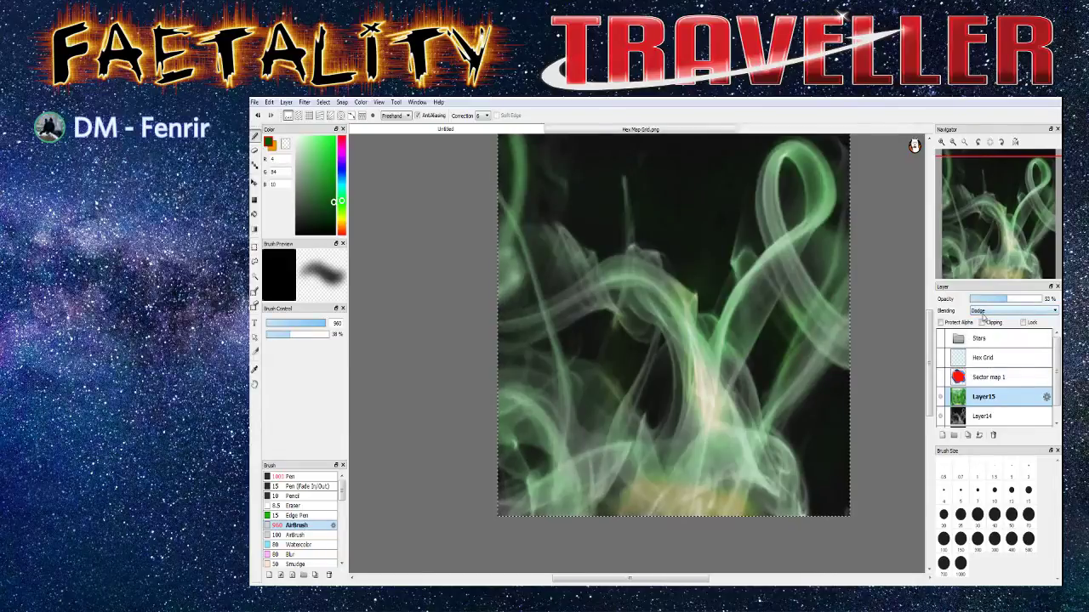
pyautogui.click(978, 311)
pyautogui.click(987, 389)
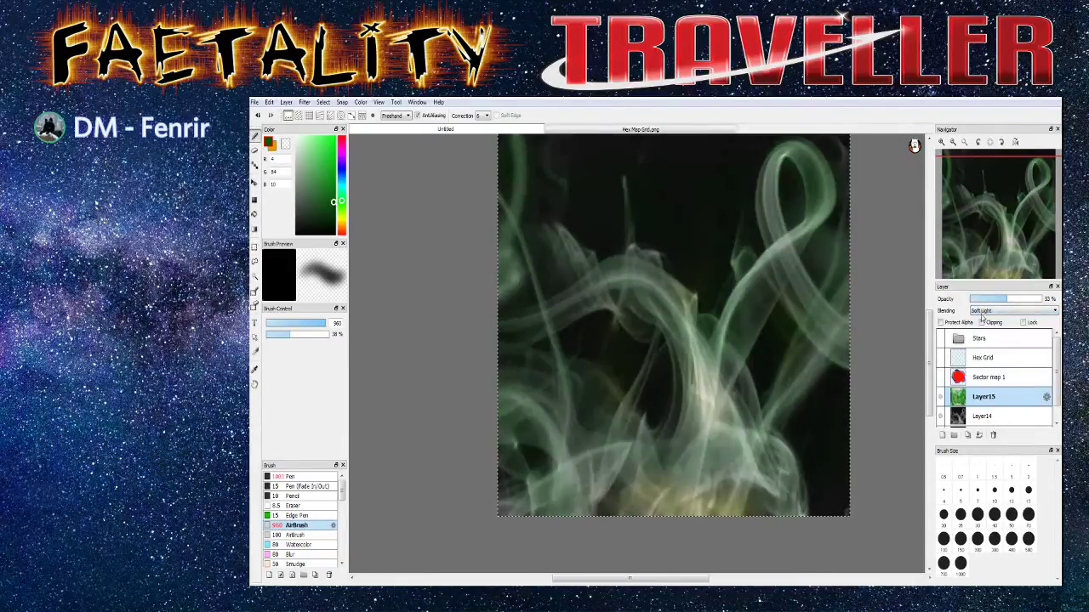
# Try Hard Light blending on Layer15, and set its blending mode to Color
pyautogui.click(978, 311)
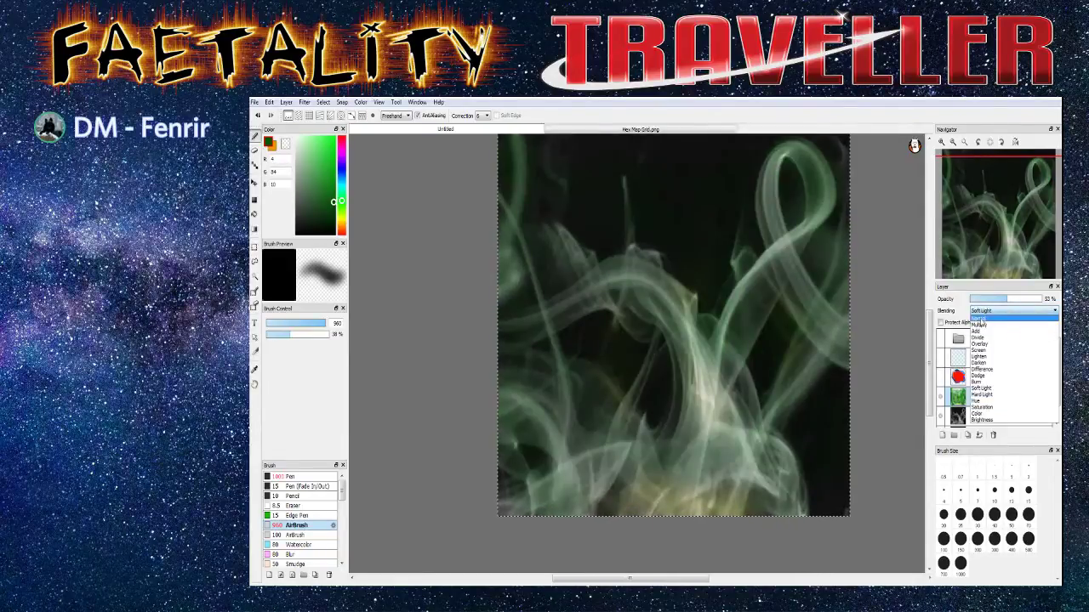
pyautogui.click(991, 395)
pyautogui.click(982, 312)
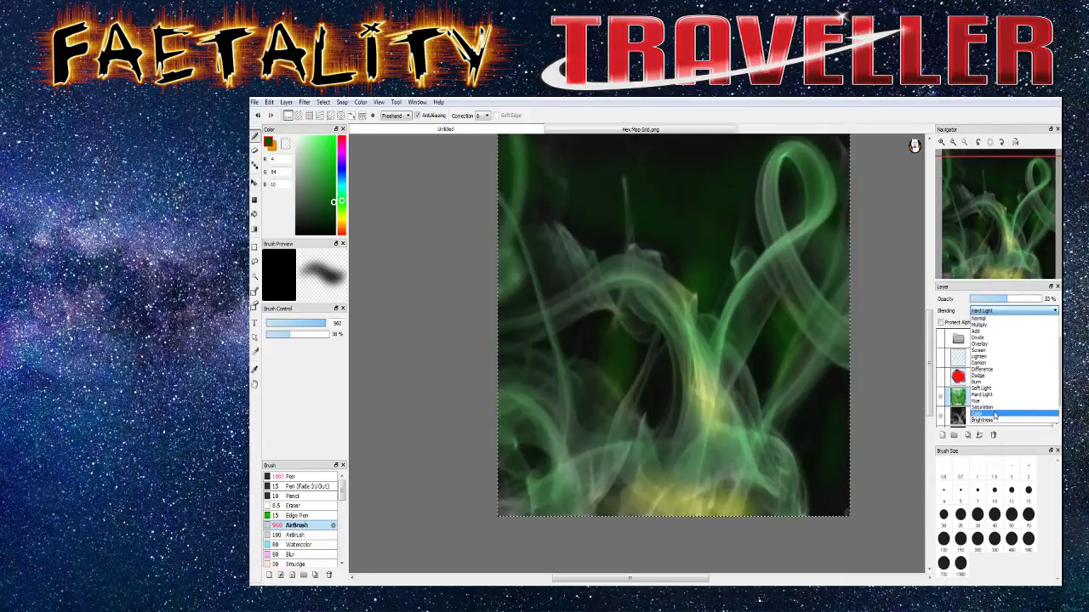
pyautogui.click(995, 414)
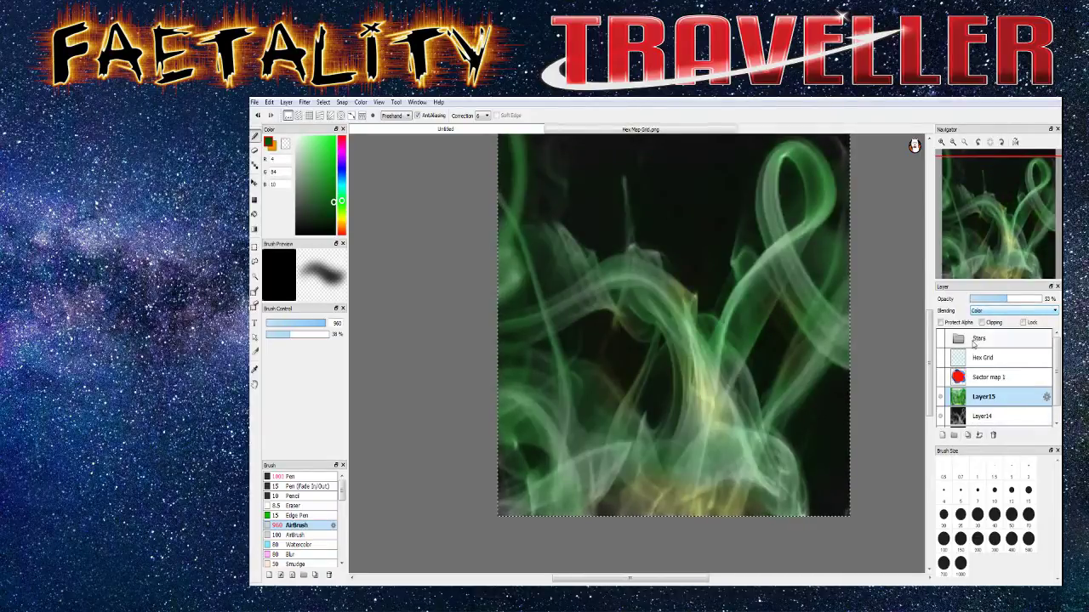
# Set Layer15's blending mode to Overlay, and show the Hex Grid and Sector map 1 layers and the Stars folder
pyautogui.click(978, 312)
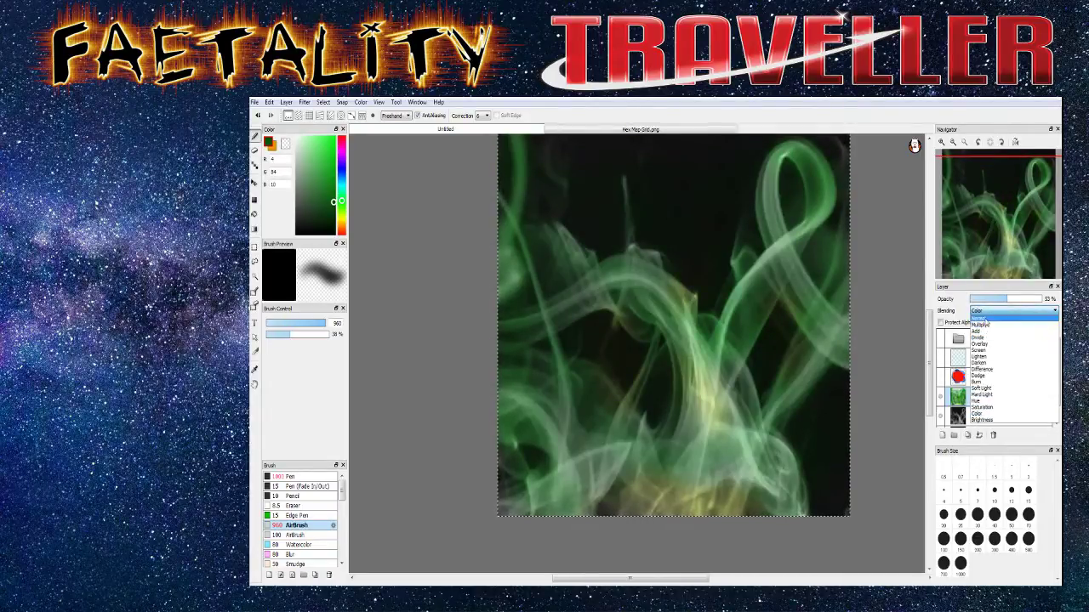
pyautogui.click(986, 345)
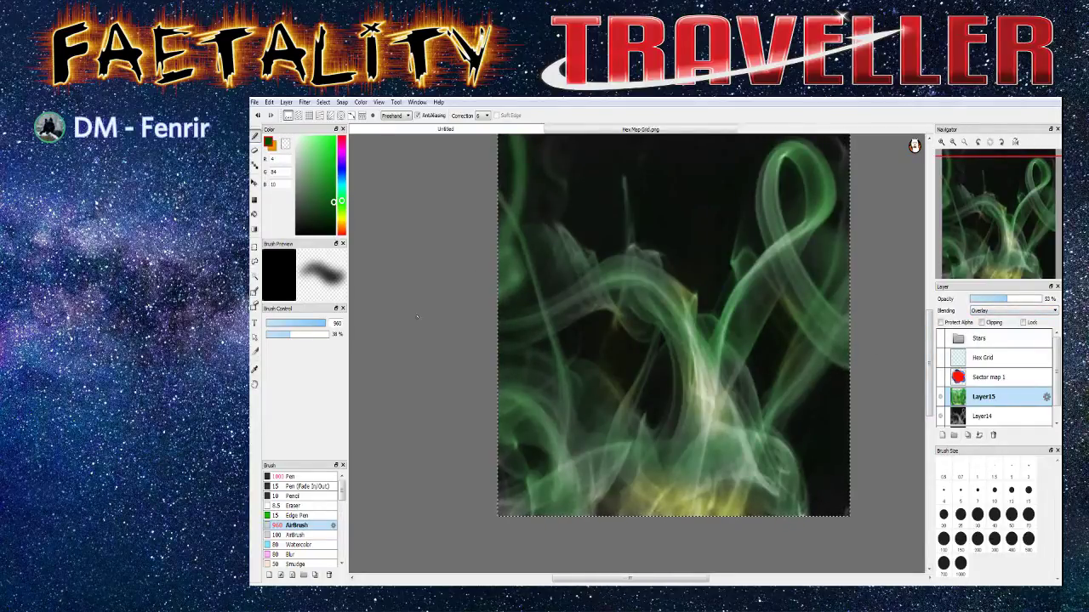
pyautogui.click(940, 358)
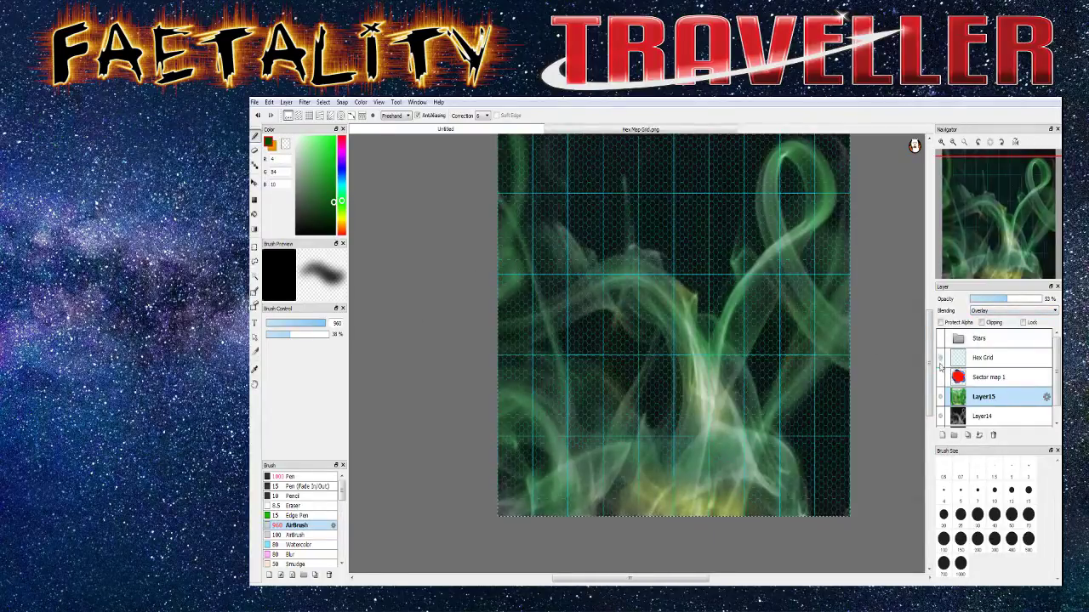
pyautogui.click(940, 377)
pyautogui.click(941, 338)
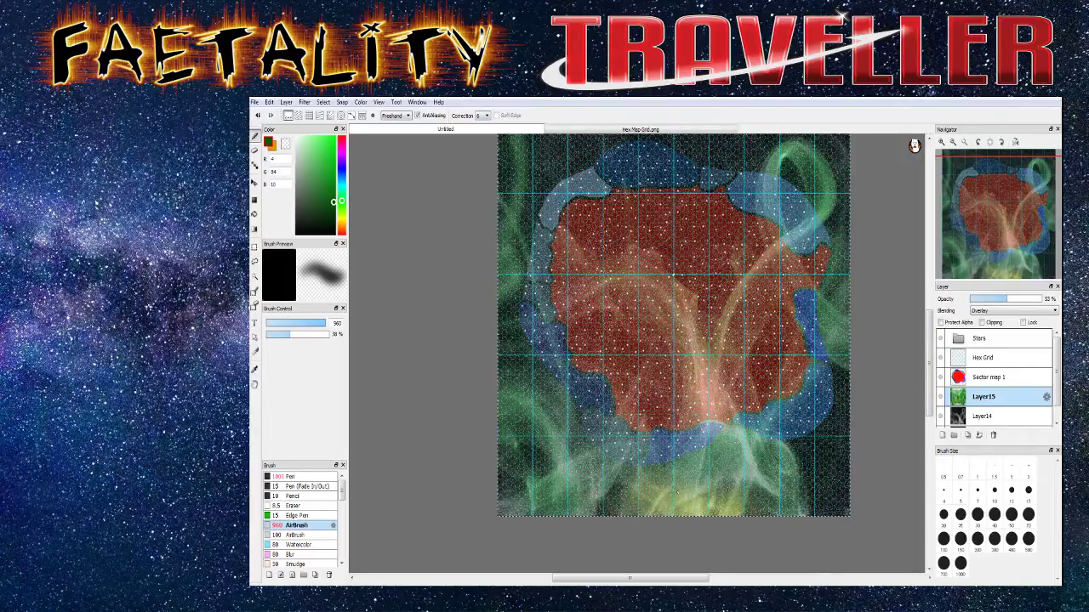
# Try widening and rotating the smoke image on Layer14 with a free transform
pyautogui.click(974, 417)
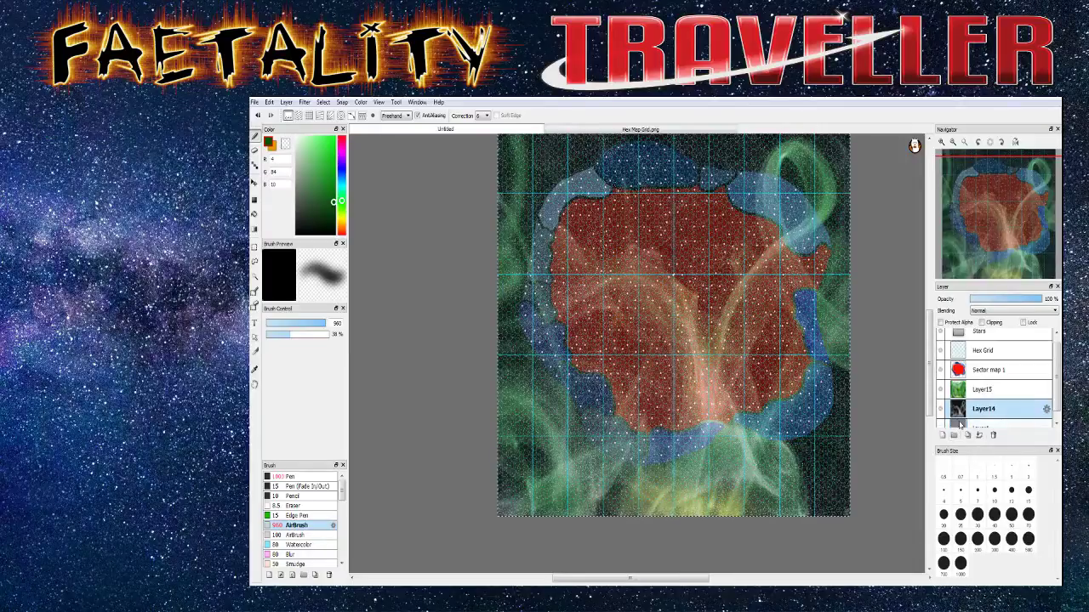
pyautogui.hotkey('ctrl', 't')
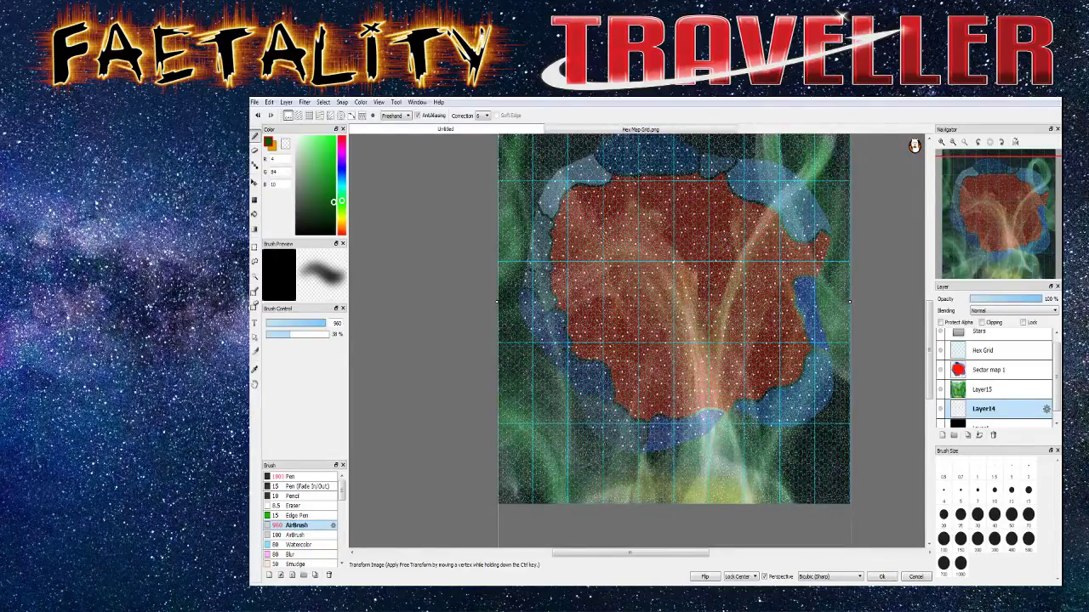
pyautogui.moveTo(848, 300); pyautogui.dragTo(884, 301)
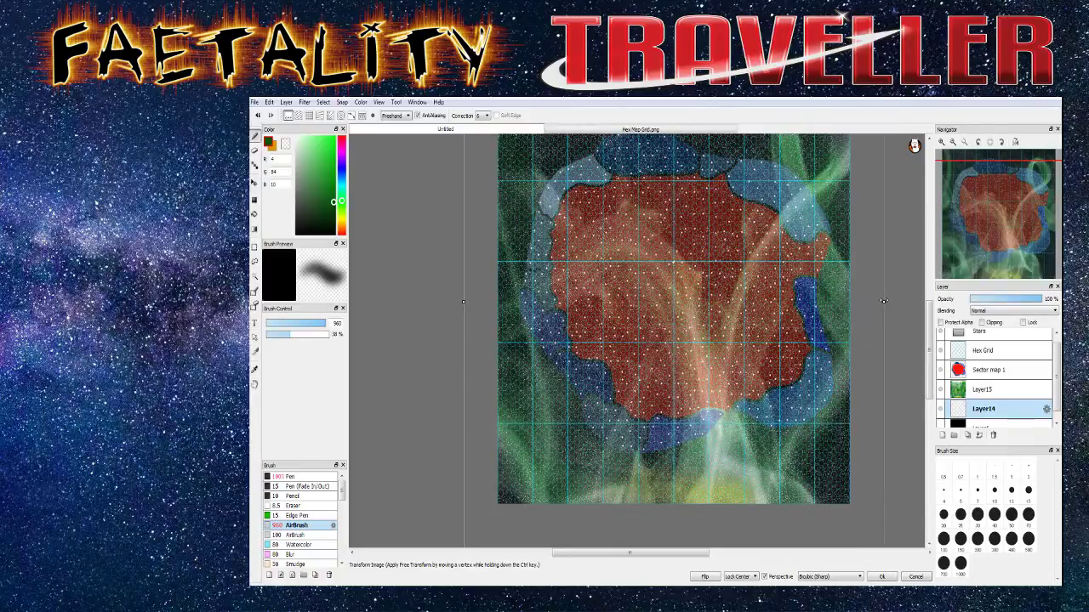
pyautogui.moveTo(892, 165); pyautogui.dragTo(883, 280)
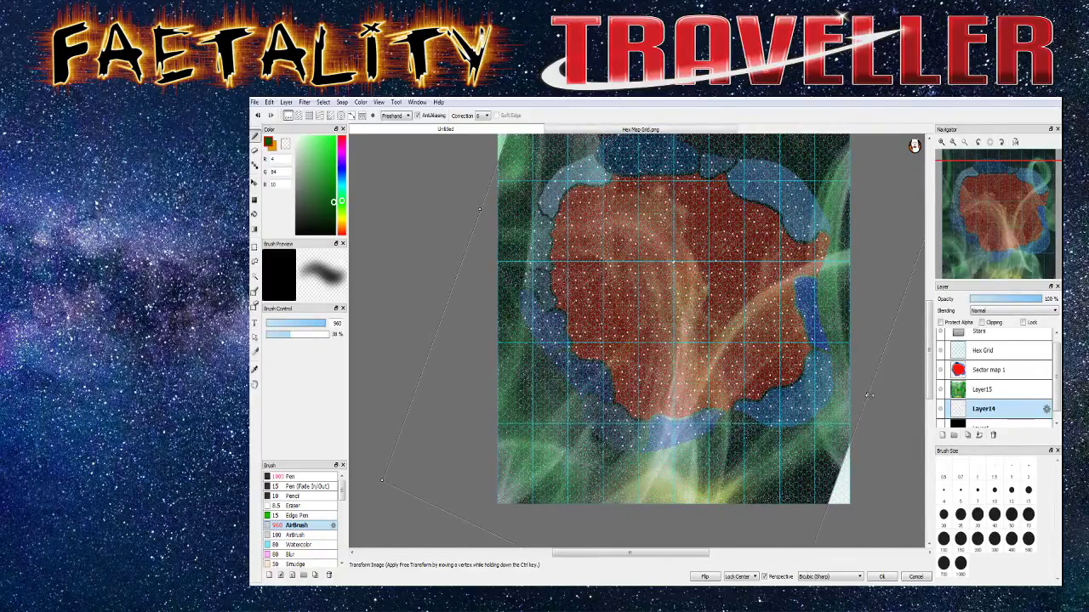
pyautogui.moveTo(867, 394); pyautogui.dragTo(893, 410)
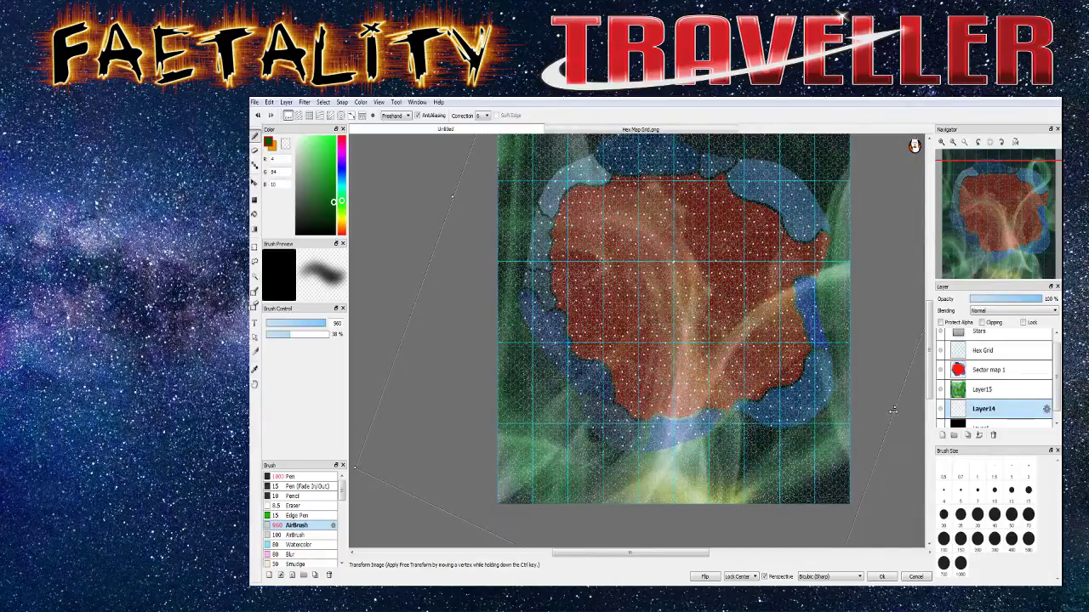
pyautogui.moveTo(899, 271); pyautogui.dragTo(884, 291)
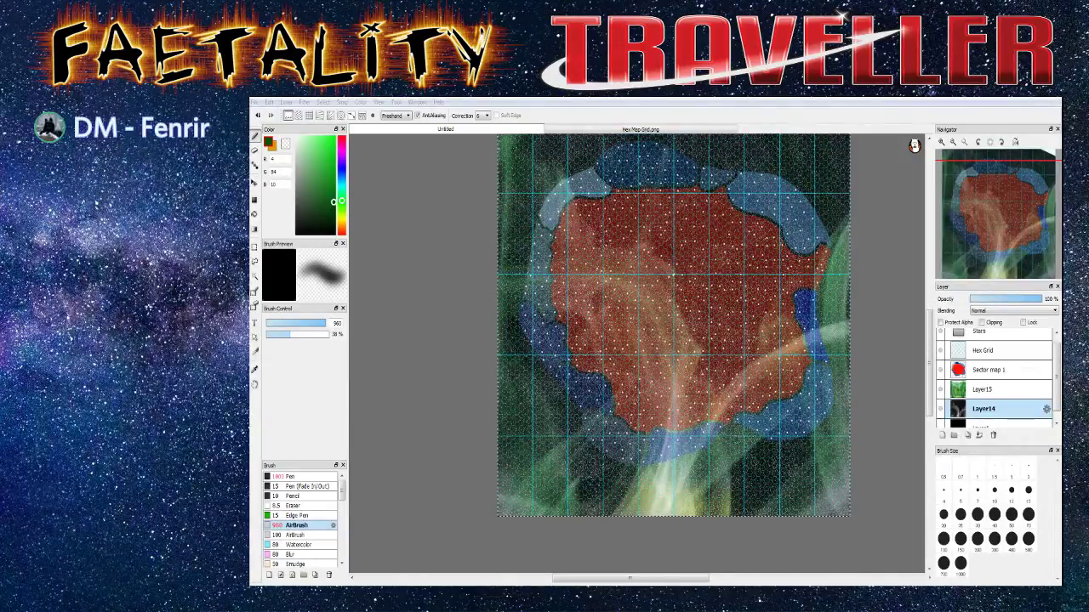
# Try a higher opacity for the Sector map 1 layer, and hide the layer
pyautogui.click(989, 369)
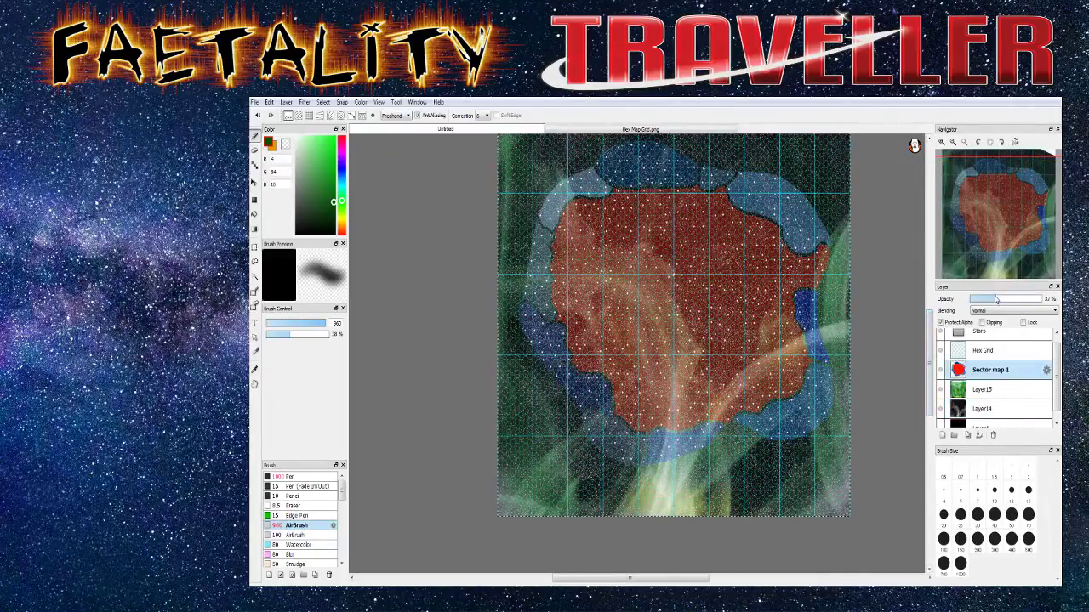
pyautogui.click(1004, 302)
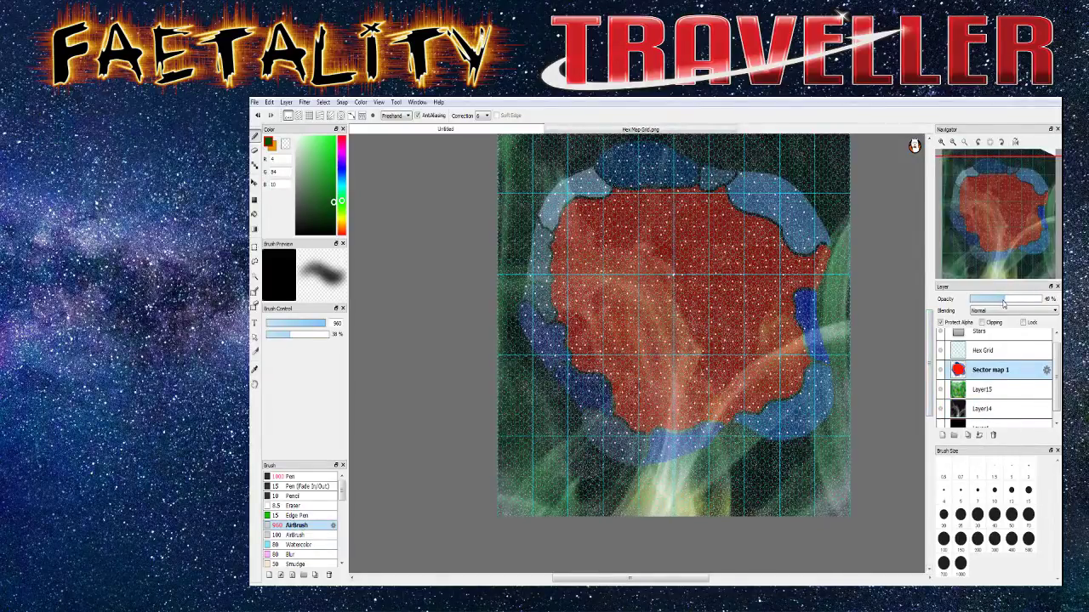
pyautogui.click(939, 370)
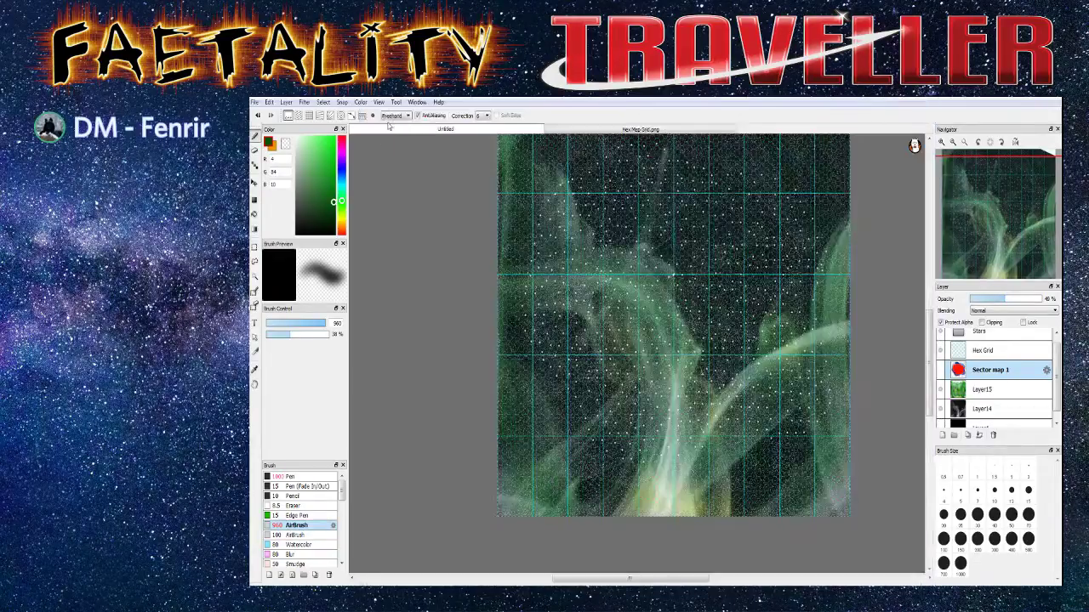
pyautogui.click(395, 115)
pyautogui.click(400, 250)
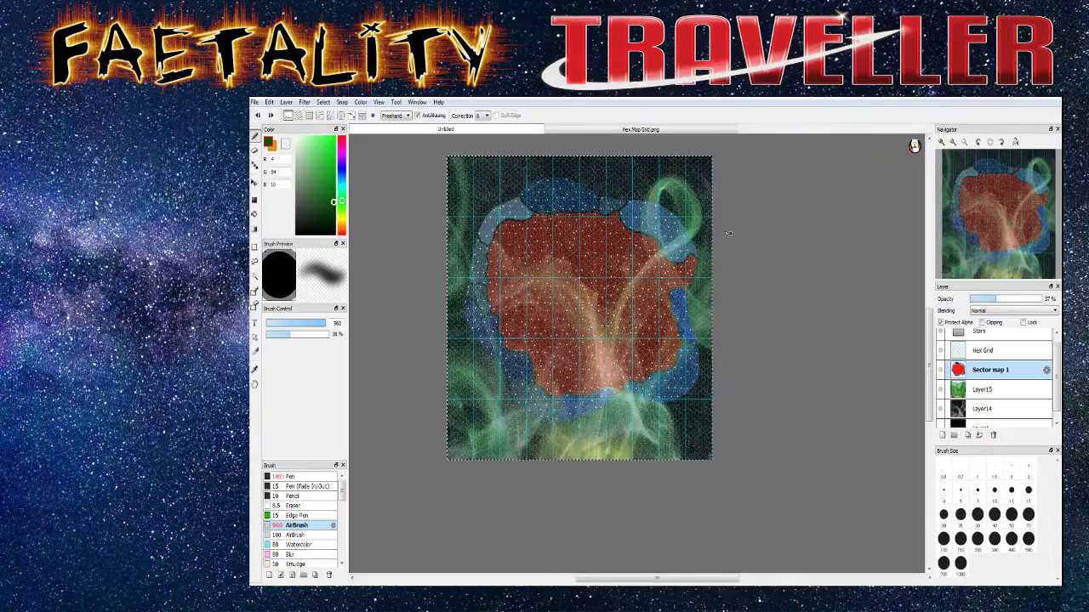
# Fit the whole sector map in view, capture a screenshot of it, and close the capture window
pyautogui.click(966, 143)
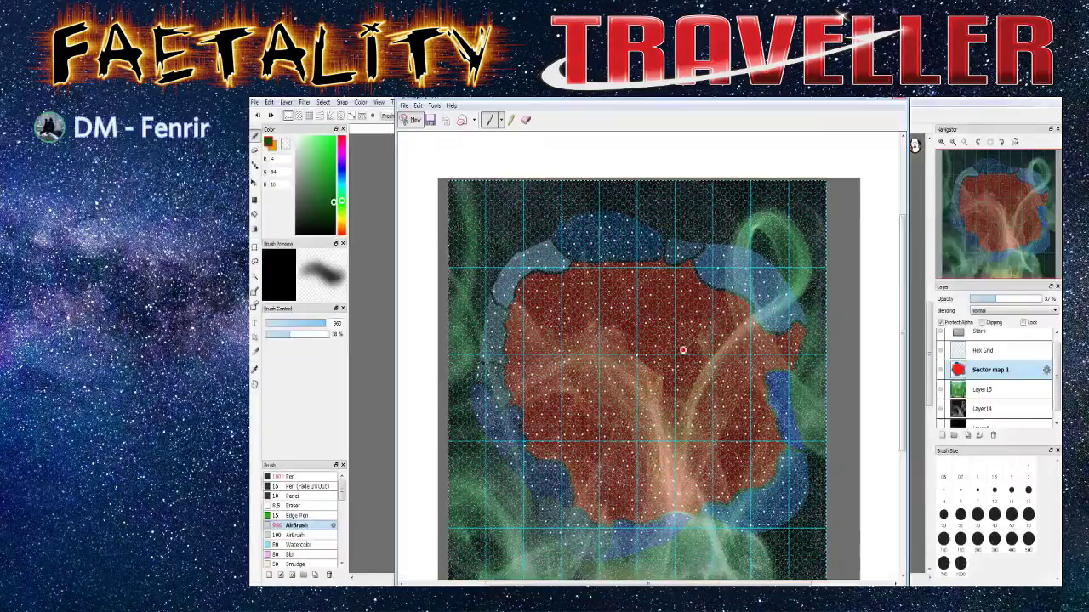
pyautogui.click(525, 163)
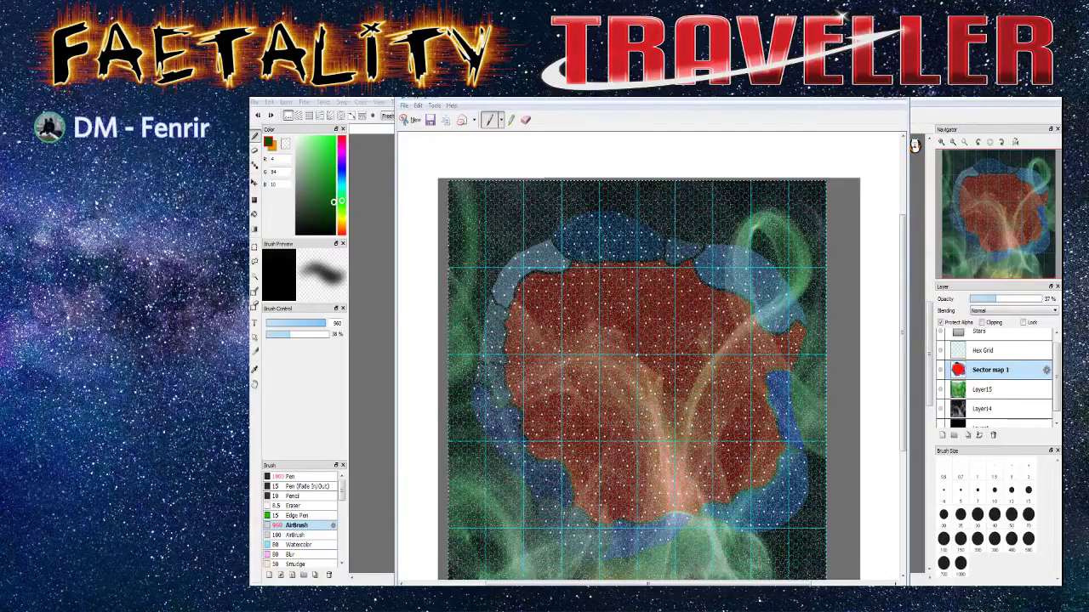
pyautogui.click(894, 101)
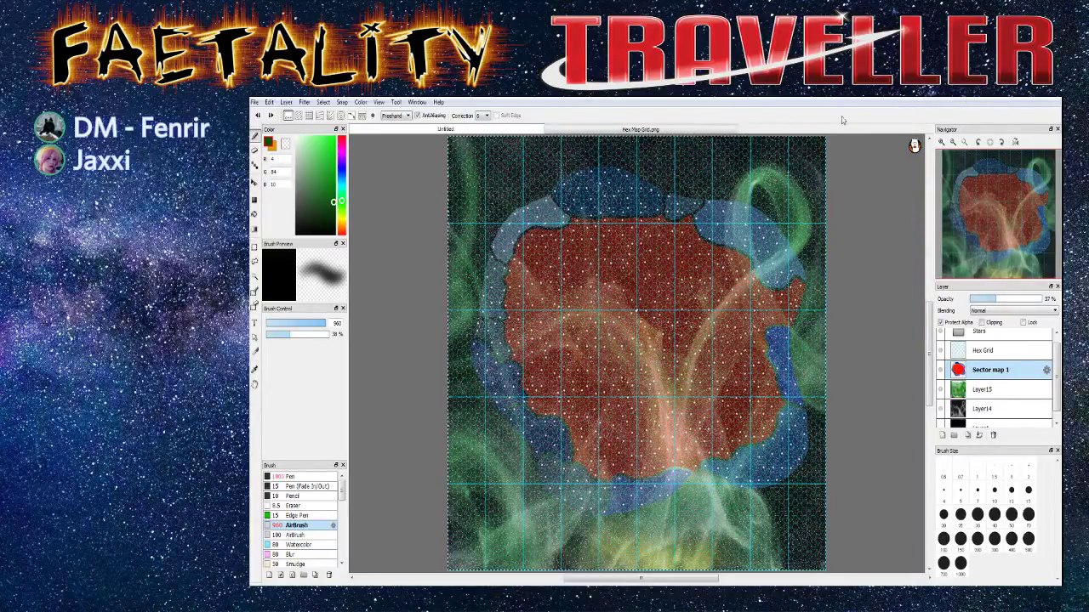
# Compare the map with the Hex Grid, Layer15, Layer14 and black background layers hidden and shown again
pyautogui.scroll(1, 860, 334)
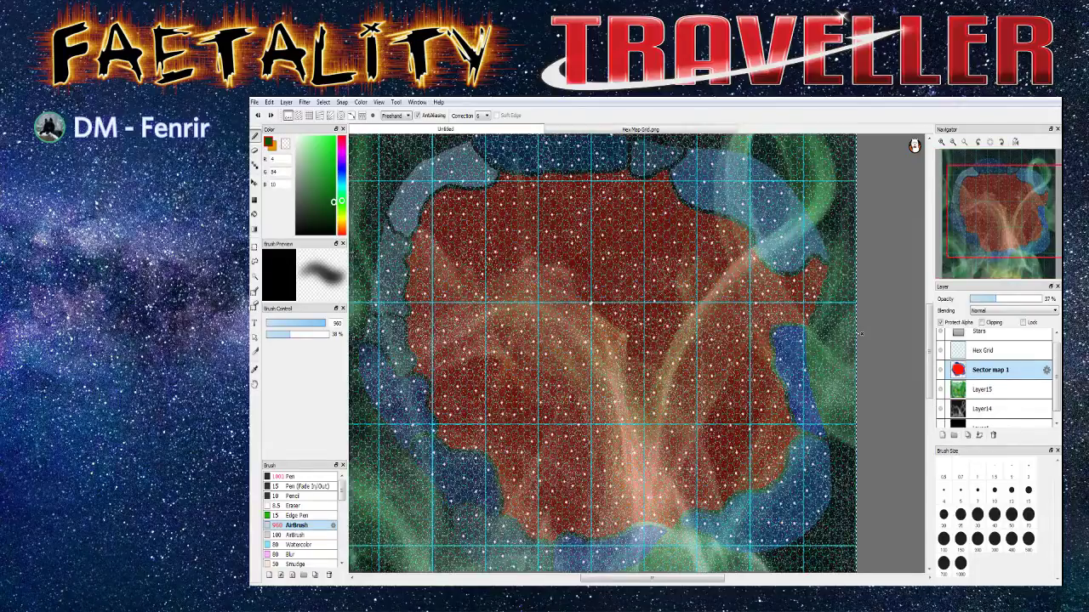
pyautogui.scroll(-1, 860, 333)
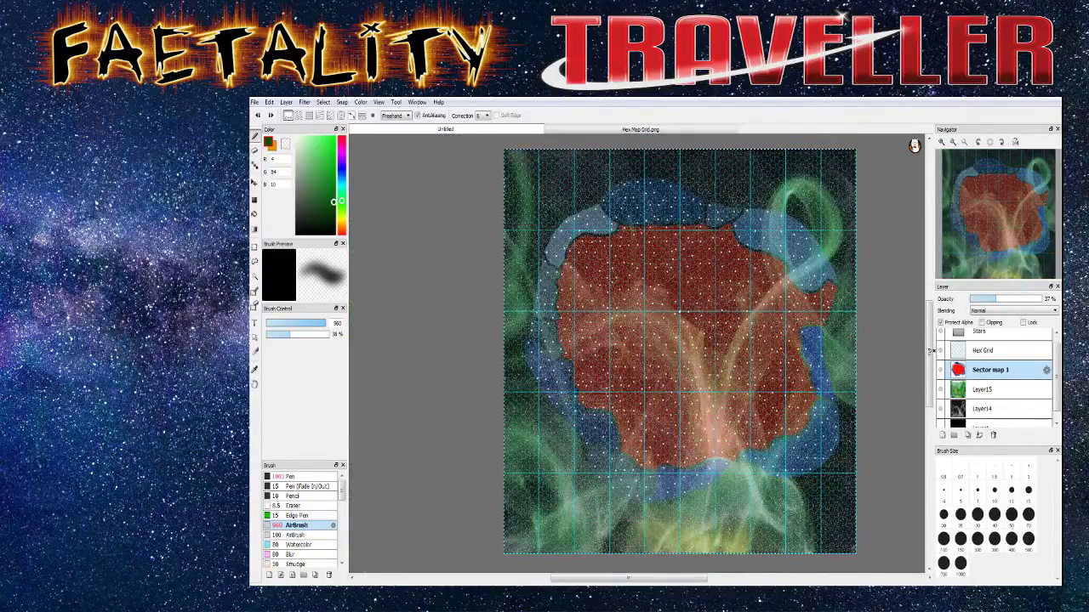
pyautogui.moveTo(929, 349); pyautogui.dragTo(928, 347)
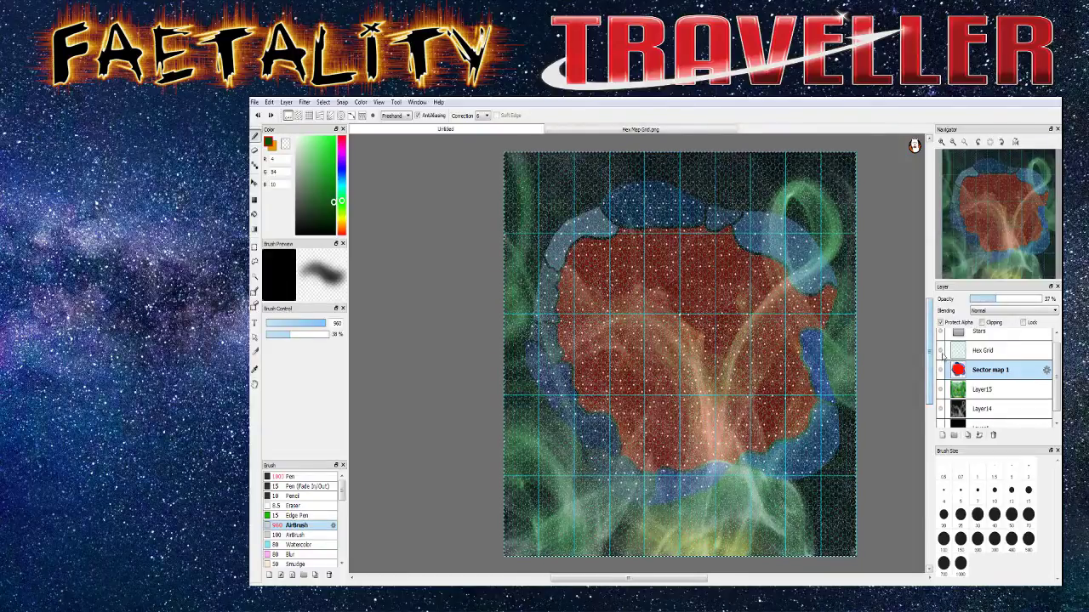
pyautogui.click(941, 350)
pyautogui.click(941, 350)
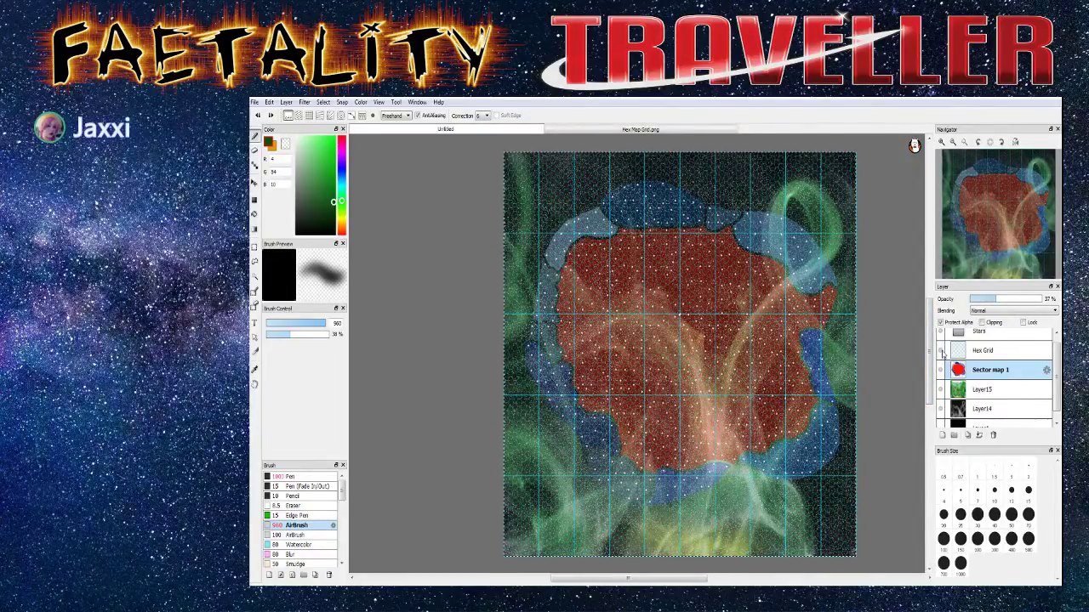
pyautogui.click(940, 388)
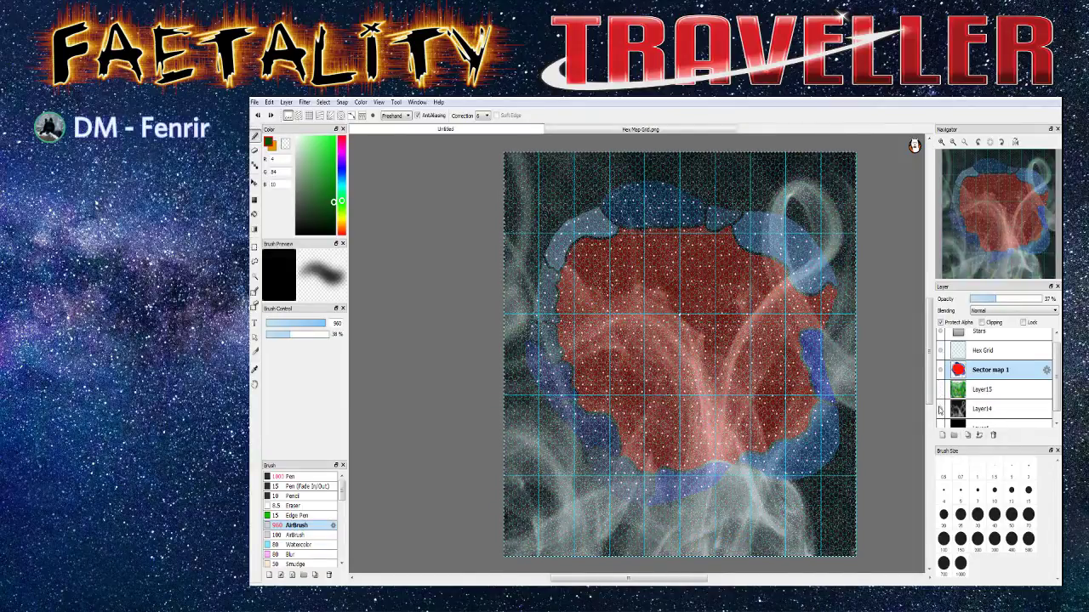
pyautogui.click(939, 408)
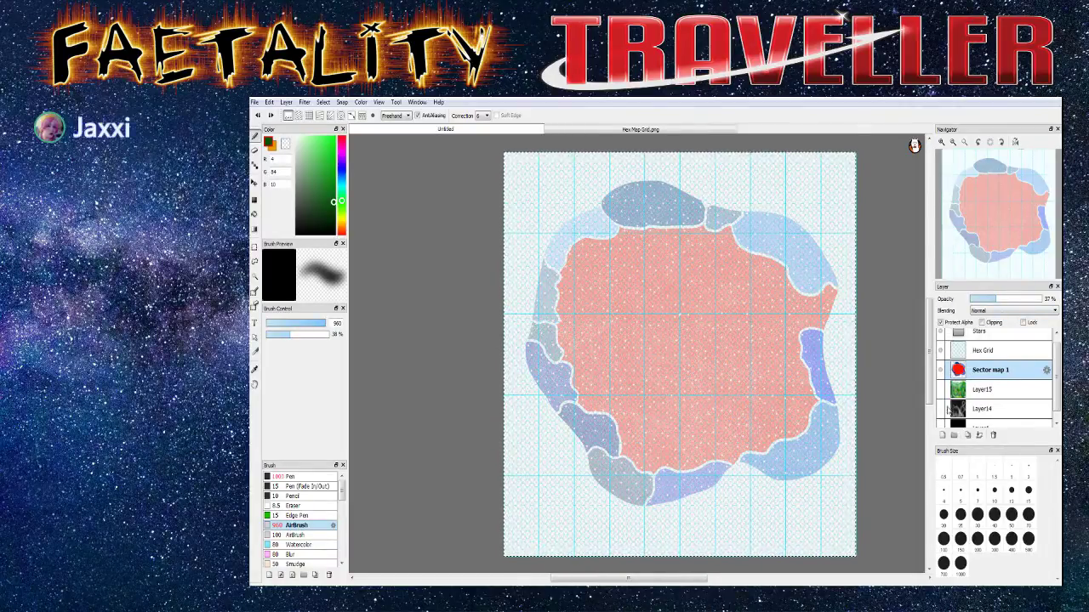
pyautogui.click(940, 426)
pyautogui.click(940, 409)
pyautogui.click(940, 390)
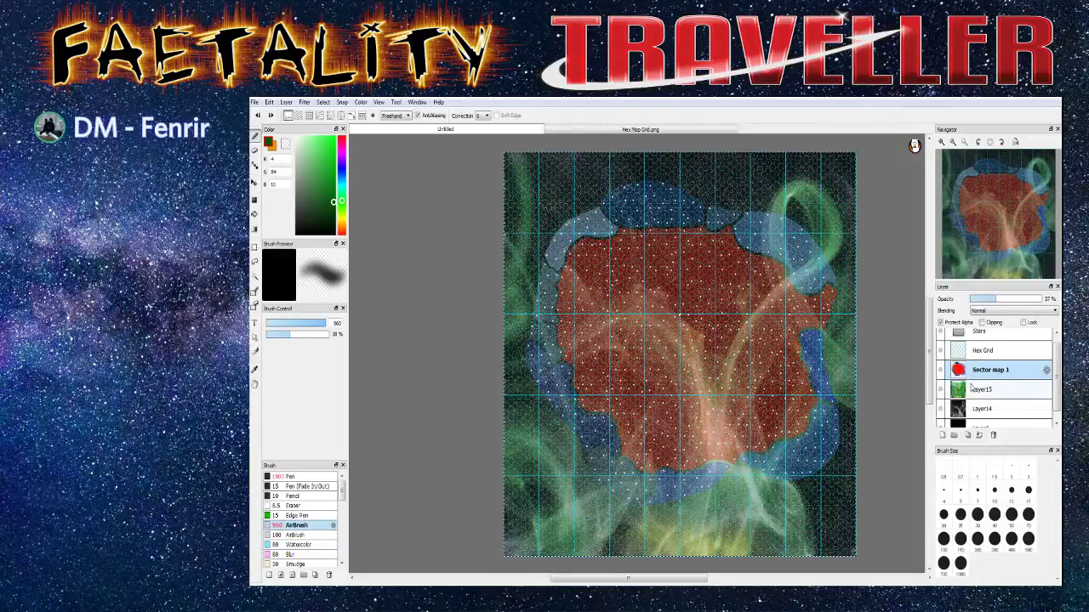
# Lower Layer15's opacity to 38% and Layer14's opacity to 52%
pyautogui.click(984, 389)
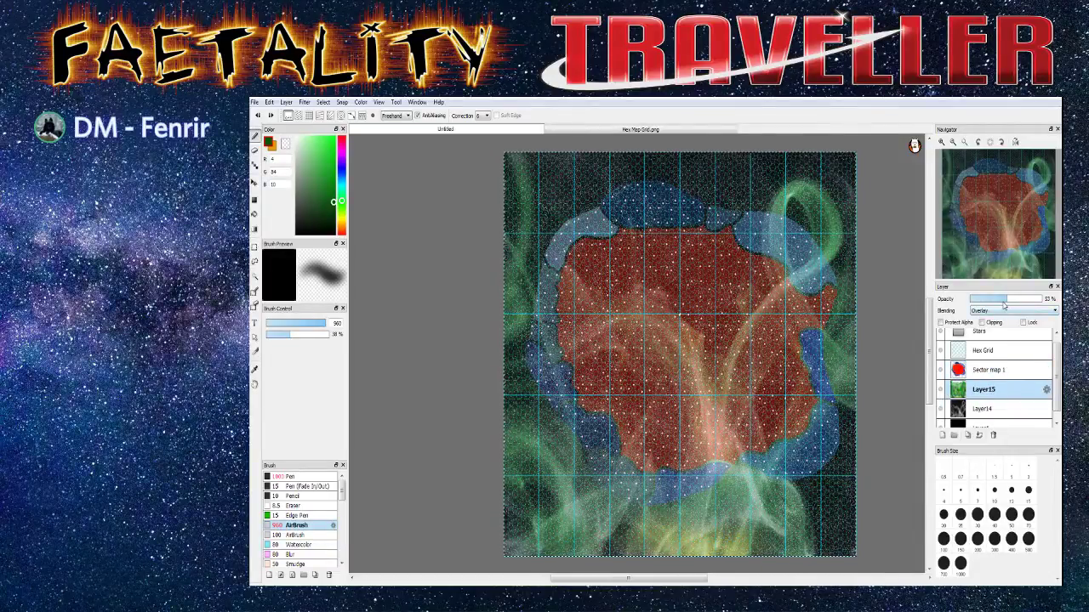
pyautogui.moveTo(1007, 300)
pyautogui.mouseDown()
pyautogui.moveTo(977, 303)
pyautogui.moveTo(998, 307)
pyautogui.mouseUp()
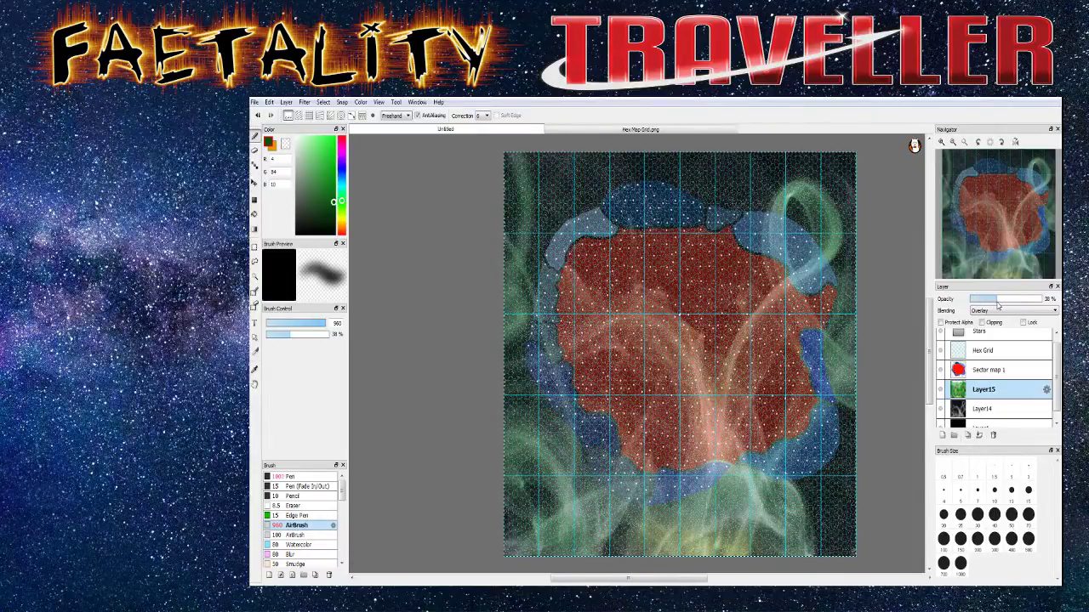
pyautogui.click(991, 412)
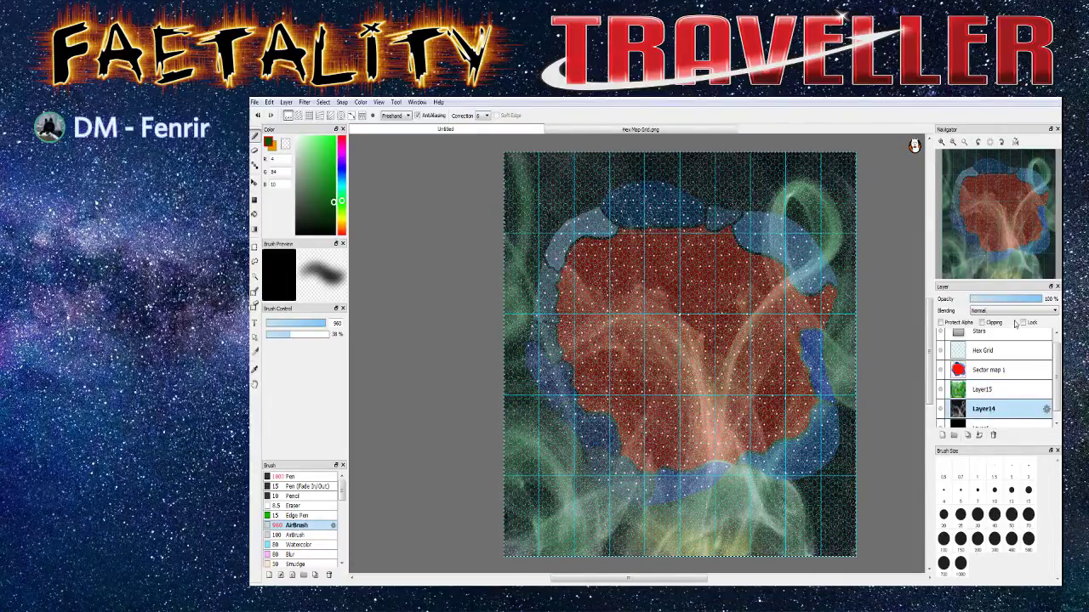
pyautogui.moveTo(1009, 300)
pyautogui.mouseDown()
pyautogui.moveTo(990, 303)
pyautogui.moveTo(1008, 308)
pyautogui.mouseUp()
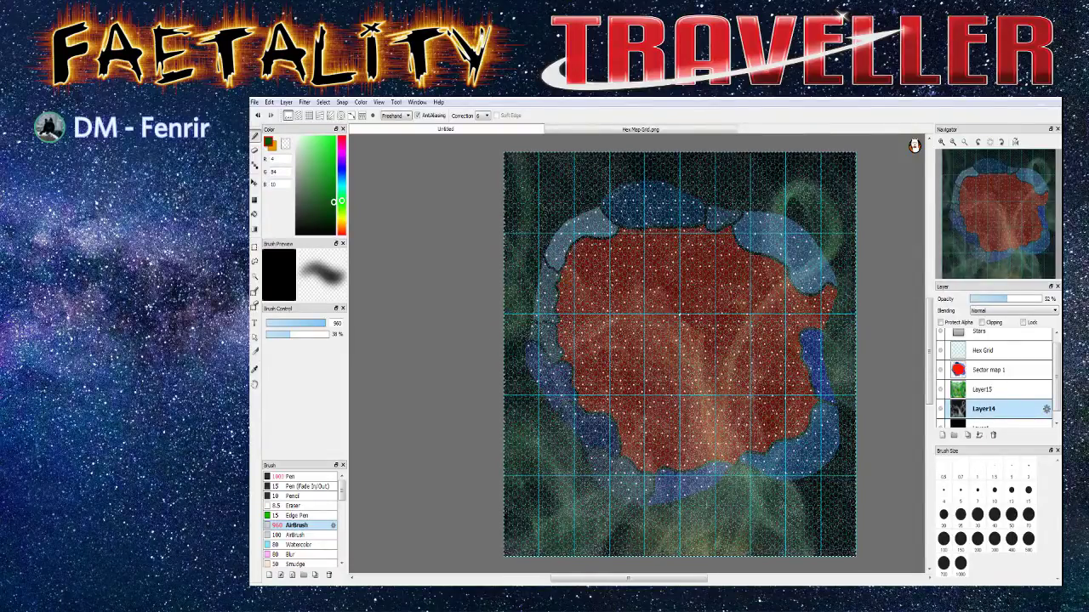
# Capture a close-up screenshot of the lower part of the red sector, including its blue border regions
pyautogui.scroll(-2, 914, 145)
pyautogui.scroll(5, 914, 146)
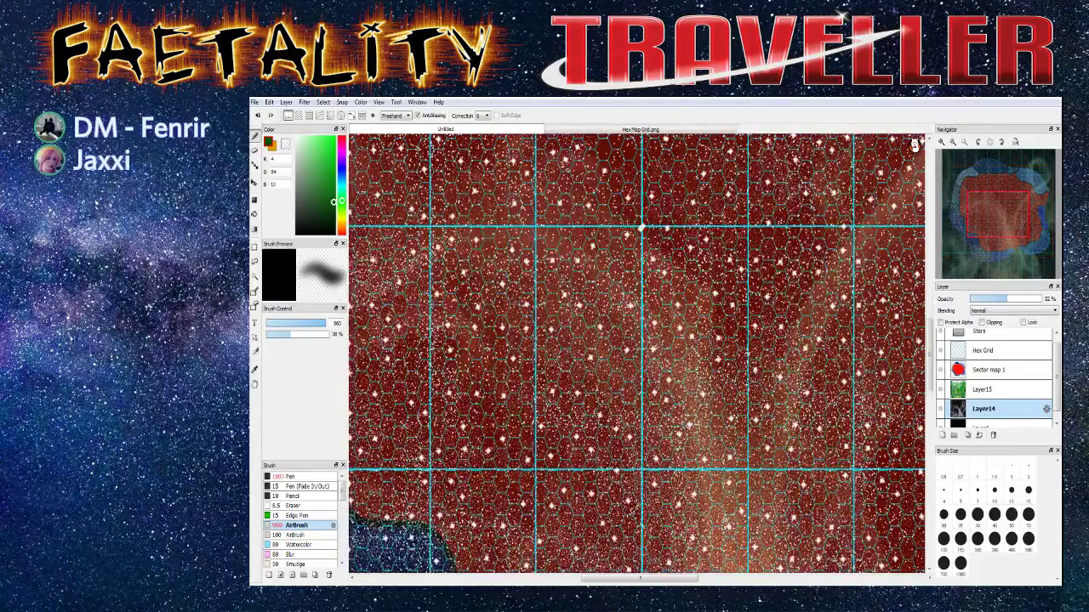
pyautogui.scroll(-3, 914, 145)
pyautogui.scroll(3, 914, 145)
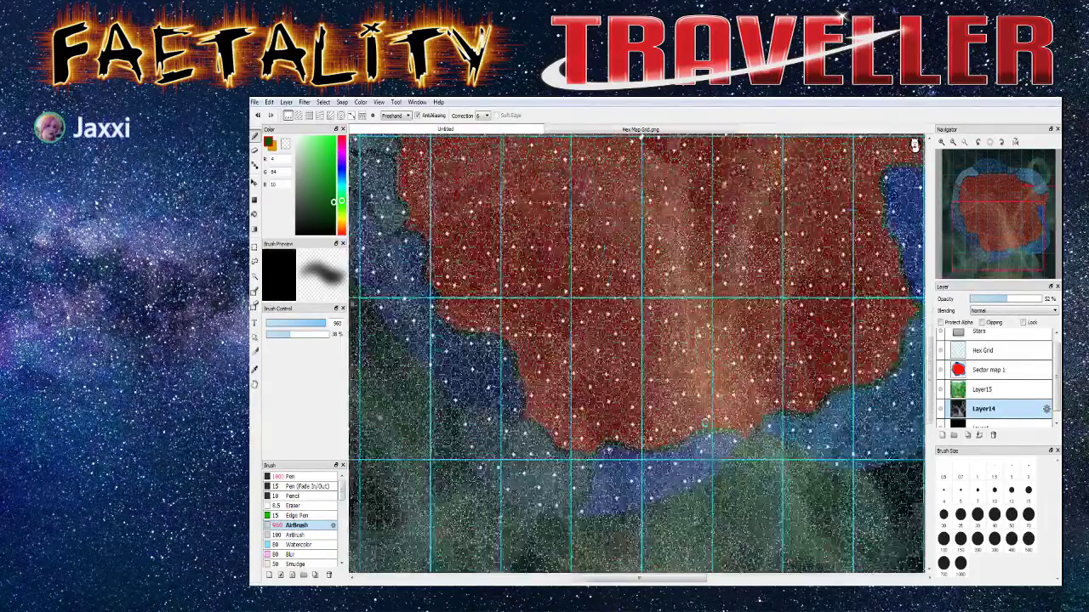
pyautogui.scroll(2, 915, 146)
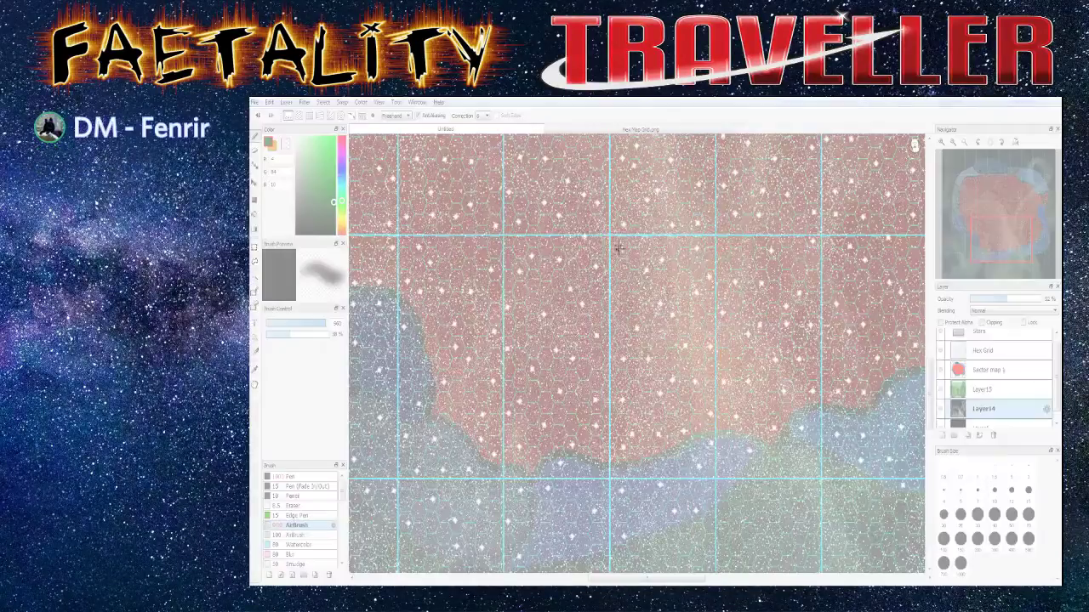
pyautogui.moveTo(412, 181); pyautogui.dragTo(869, 522)
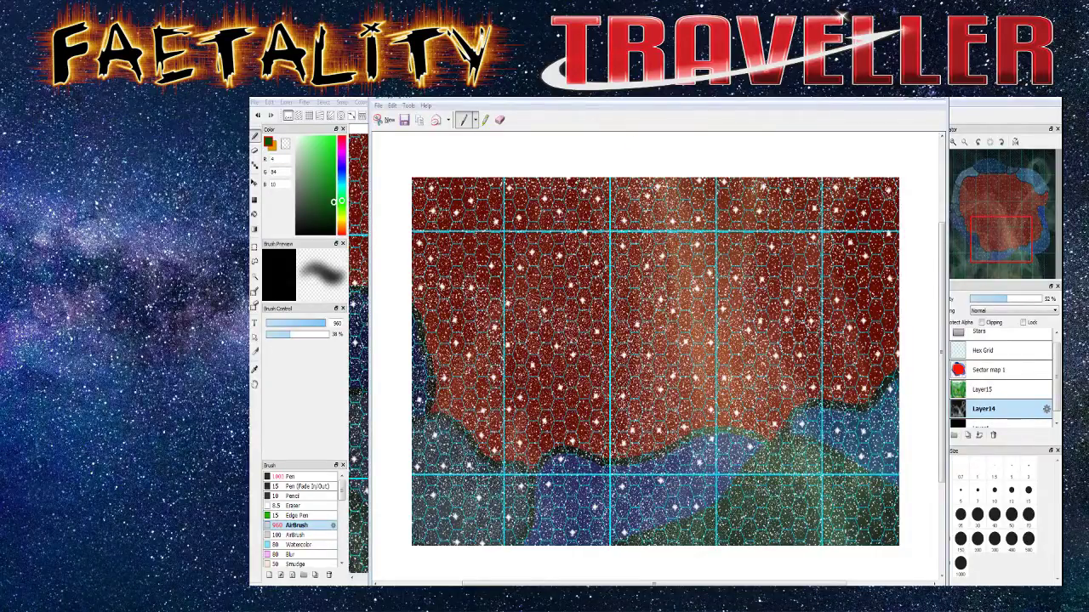
# Lower the opacity of the smoke on Layer14 to 38%
pyautogui.scroll(-2, 588, 334)
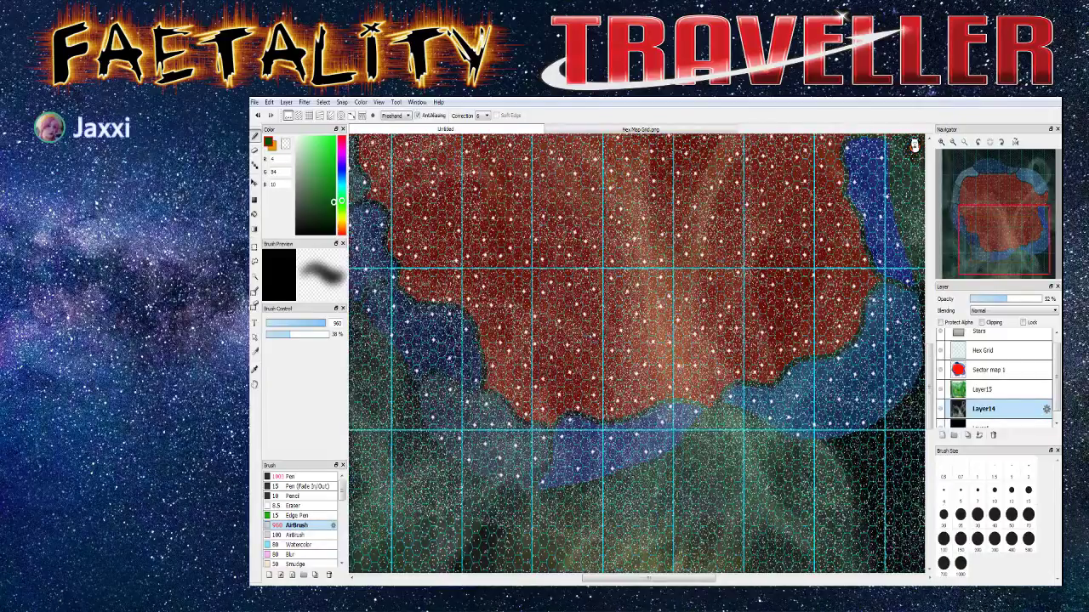
pyautogui.scroll(-2, 587, 334)
pyautogui.scroll(1, 588, 335)
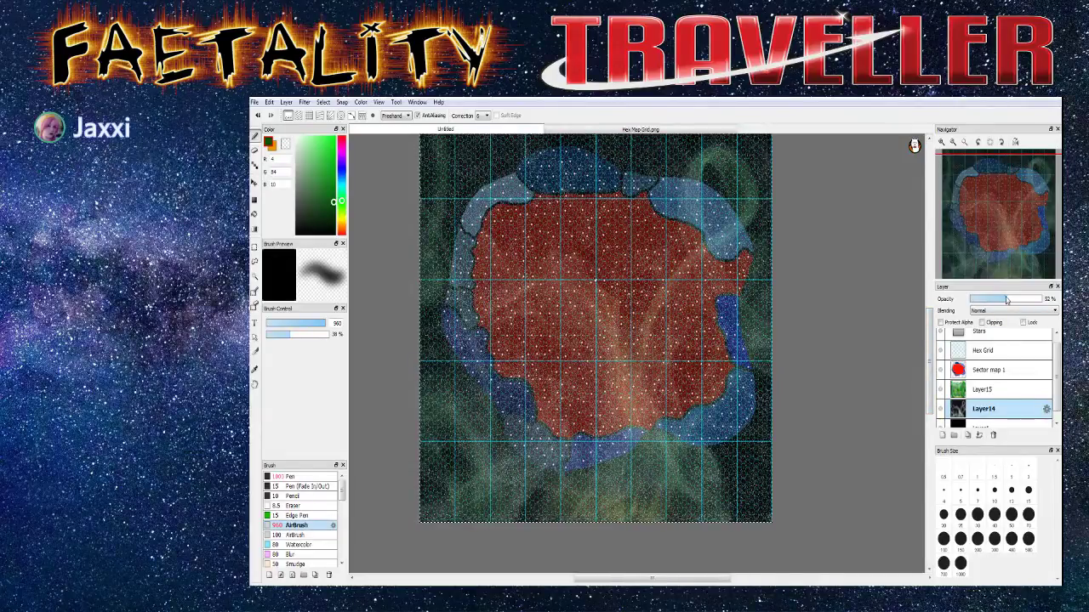
pyautogui.moveTo(1002, 299); pyautogui.dragTo(997, 300)
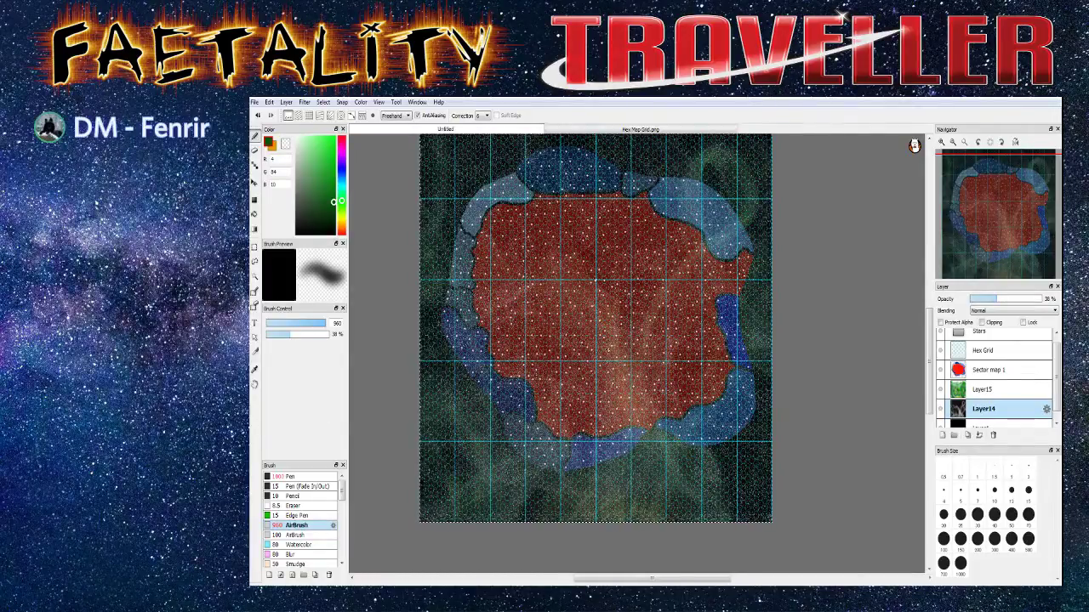
# Lower the opacity of the Star Background 2 layer in the Stars folder to 51%
pyautogui.scroll(-1, 604, 323)
pyautogui.scroll(4, 607, 349)
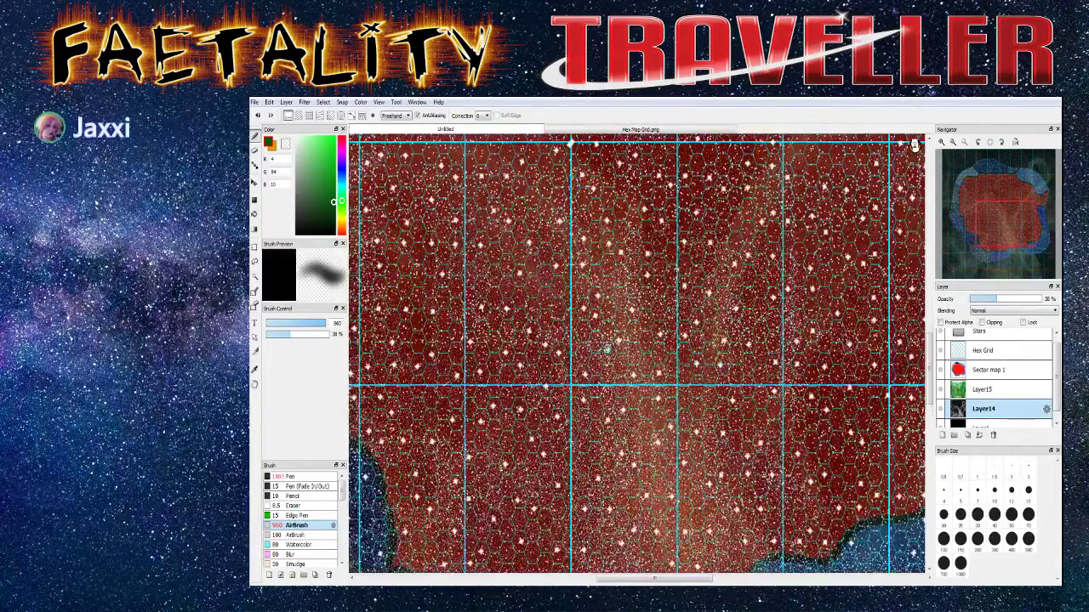
pyautogui.scroll(1, 974, 369)
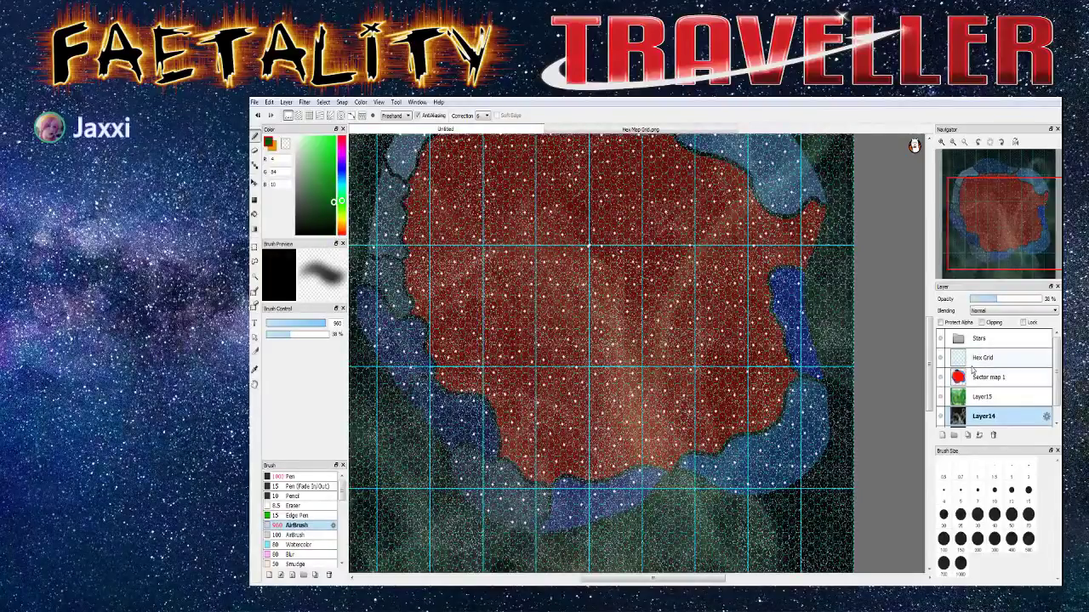
pyautogui.click(958, 341)
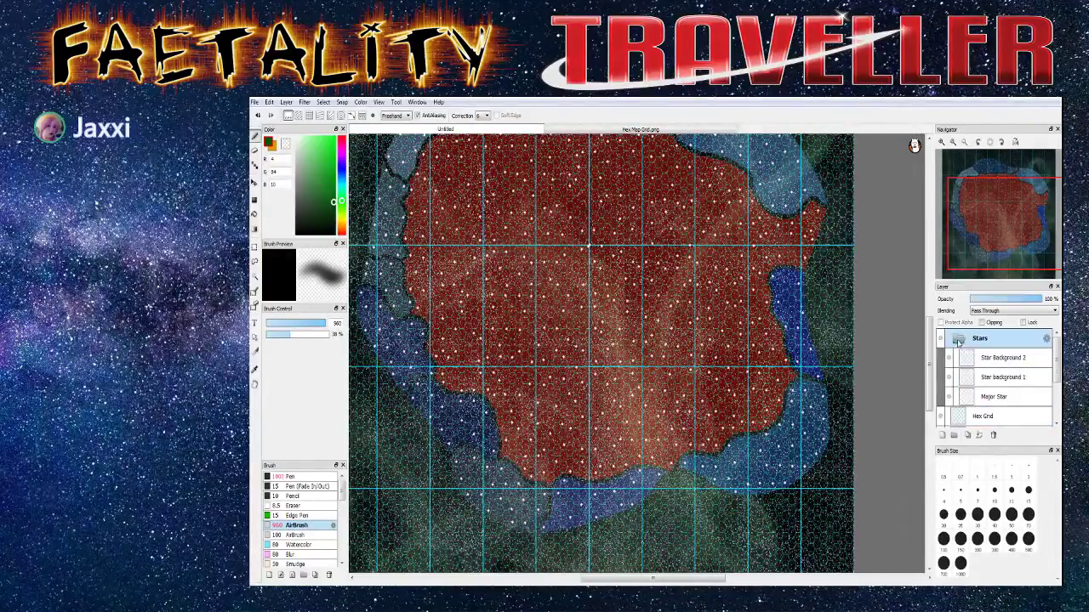
pyautogui.click(1010, 358)
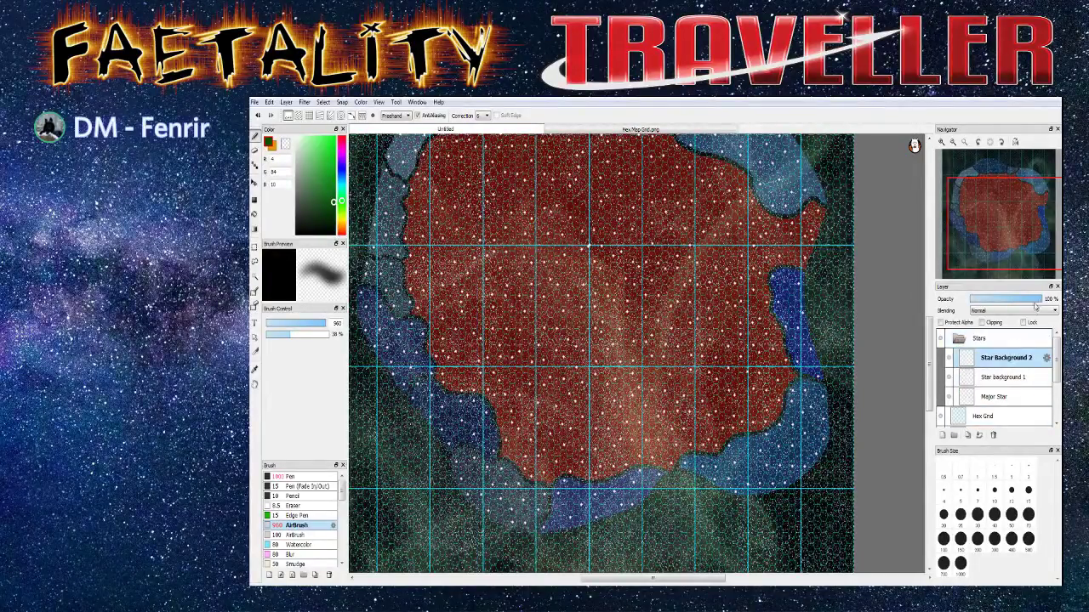
pyautogui.click(1021, 304)
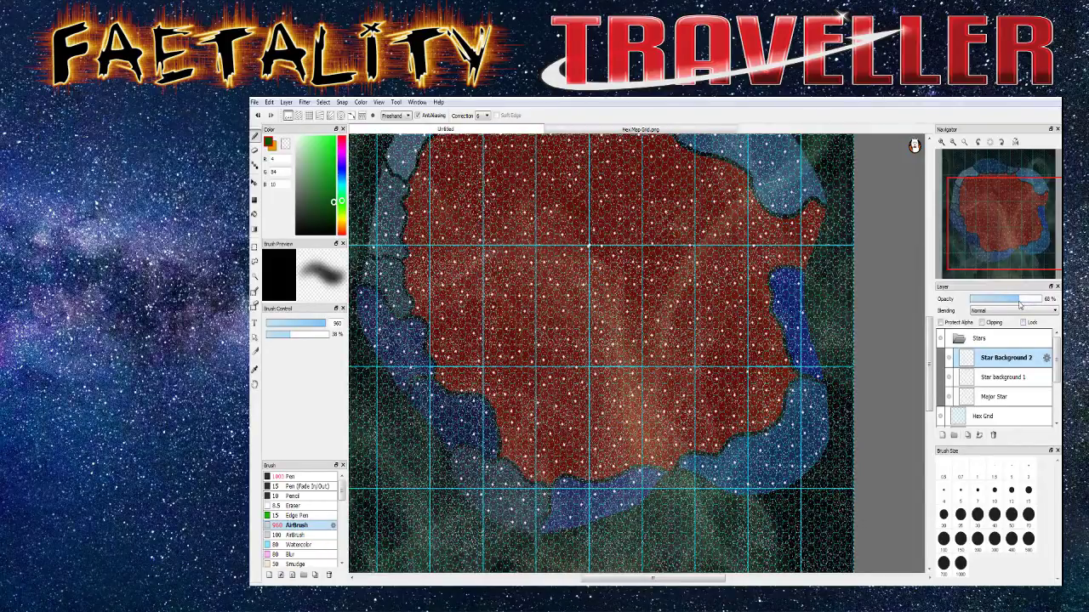
pyautogui.scroll(2, 636, 353)
pyautogui.scroll(-1, 636, 353)
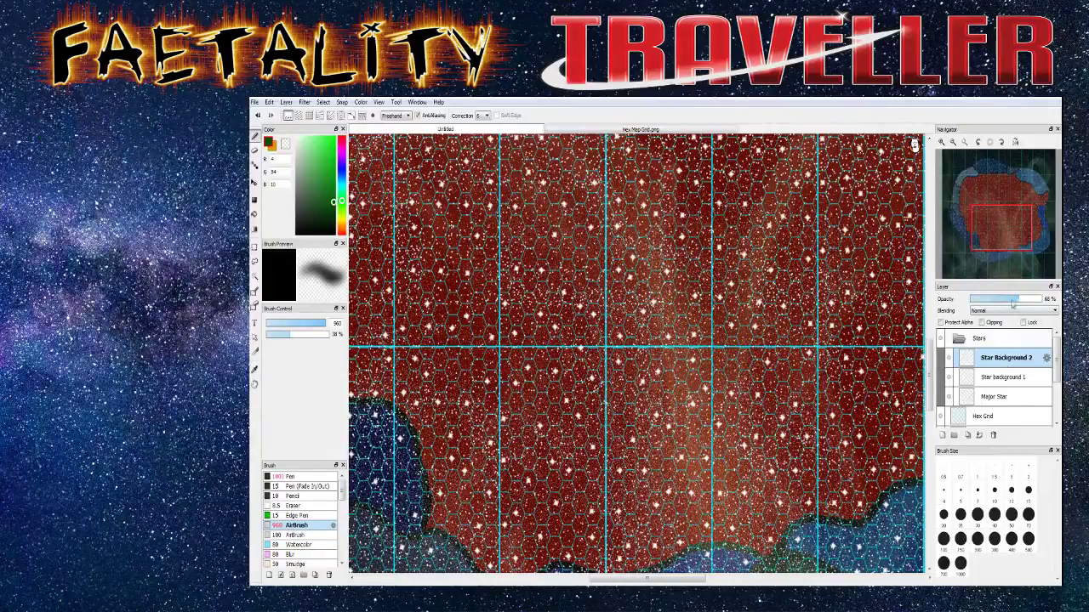
pyautogui.moveTo(1017, 301); pyautogui.dragTo(1007, 304)
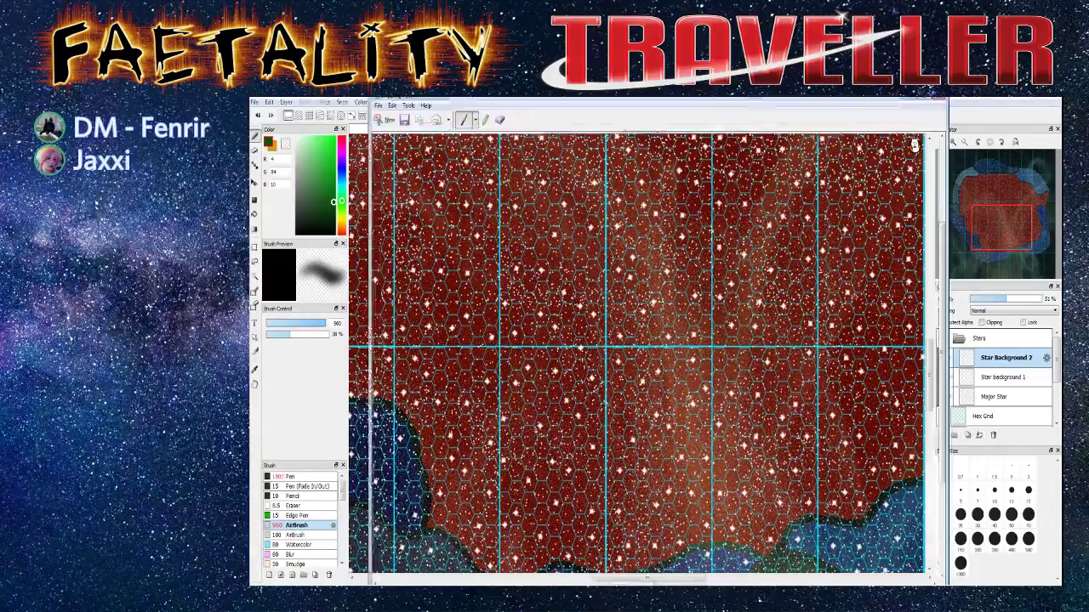
# Capture a close-up screenshot of the lower part of the red sector with its hex grid and stars
pyautogui.hotkey('alt', 'Tab')
pyautogui.hotkey('alt', 'Tab')
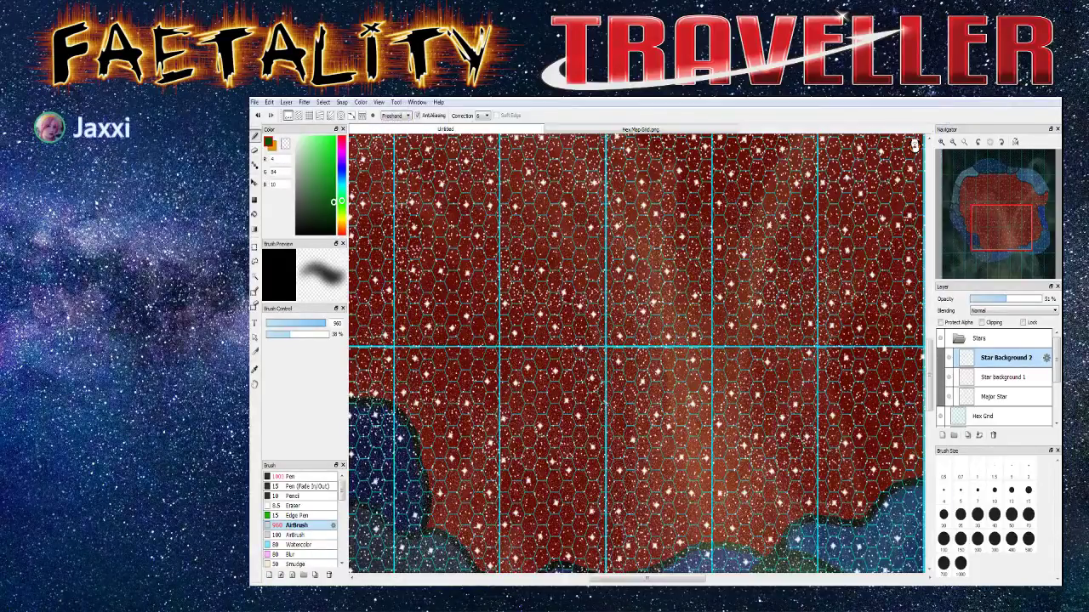
pyautogui.moveTo(364, 136); pyautogui.dragTo(914, 551)
pyautogui.hotkey('alt', 'Tab')
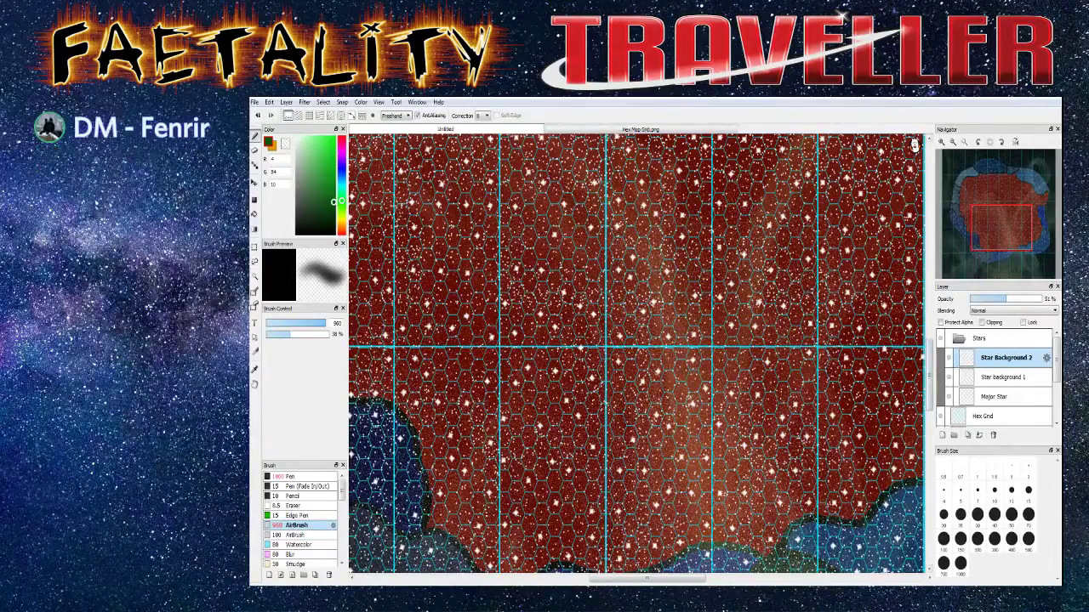
# Lower the opacity of the smoke on Layer14 to 26% with the whole map in view
pyautogui.click(965, 142)
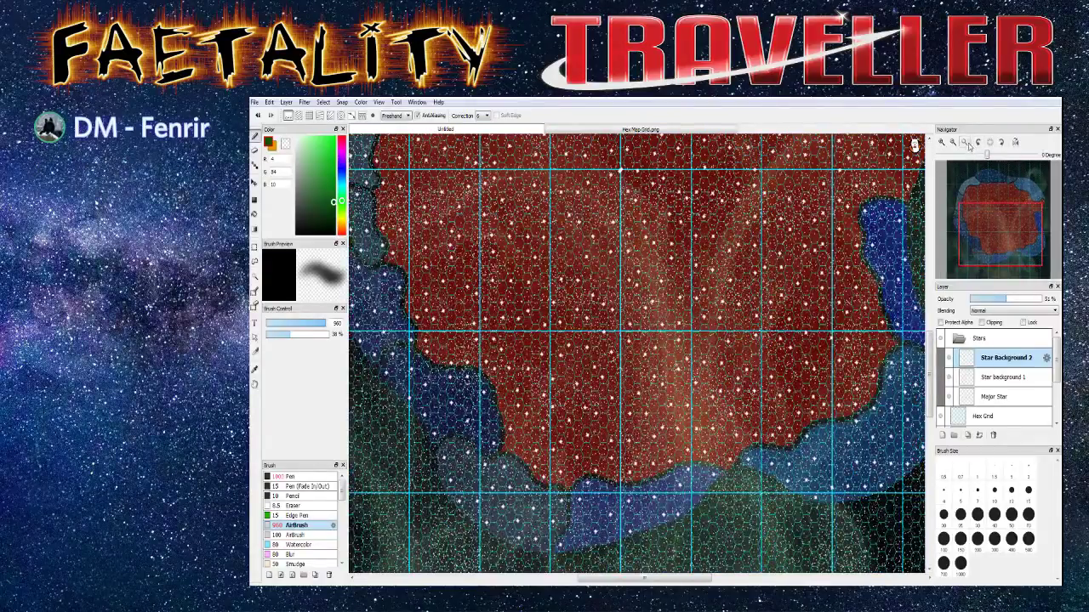
pyautogui.click(964, 142)
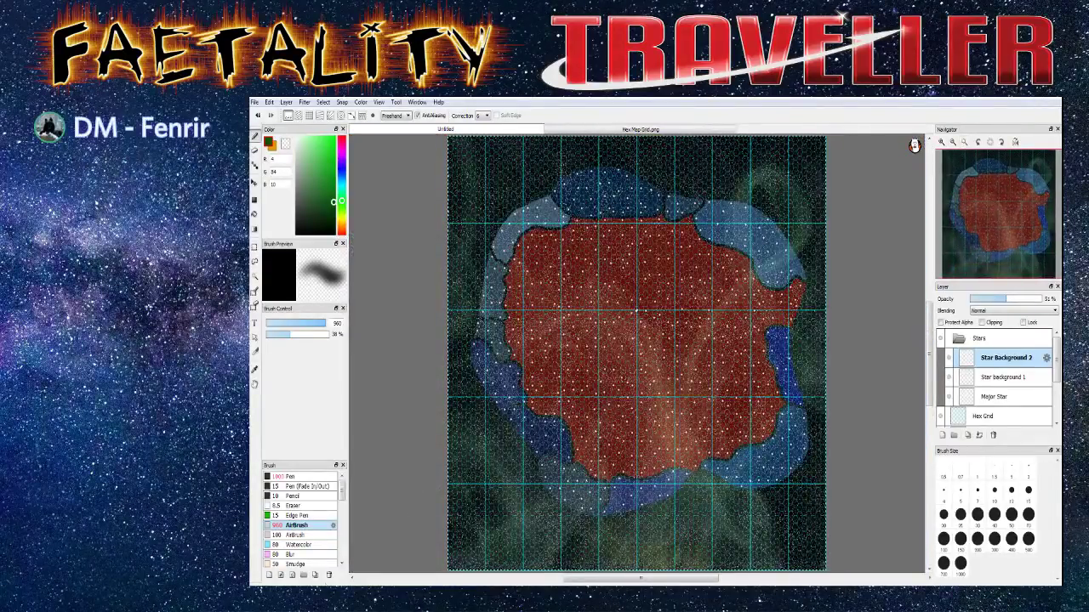
pyautogui.hotkey('alt', 'Tab')
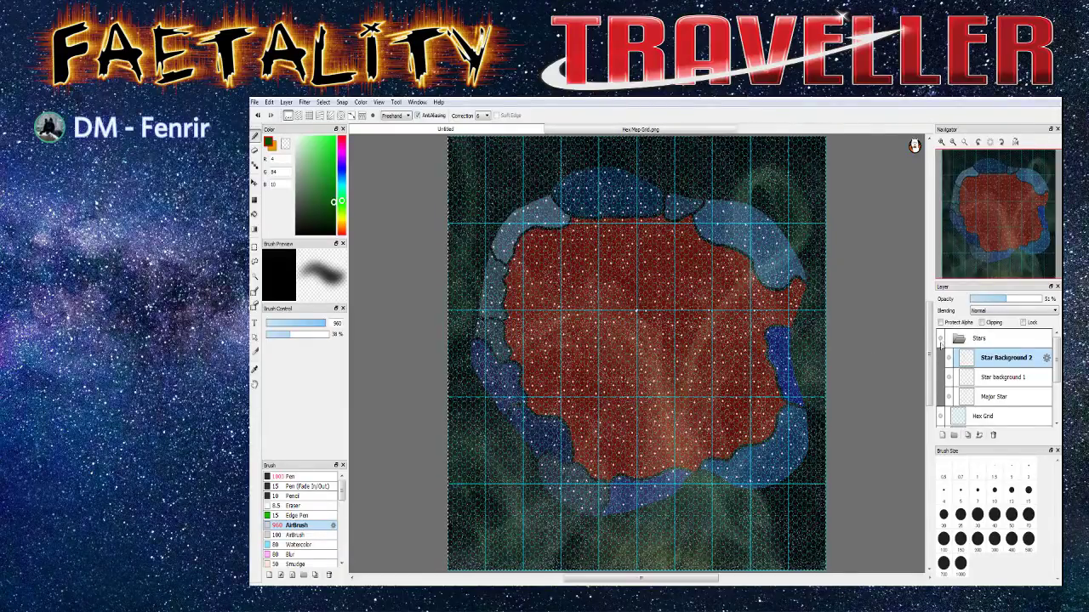
pyautogui.scroll(-3, 952, 372)
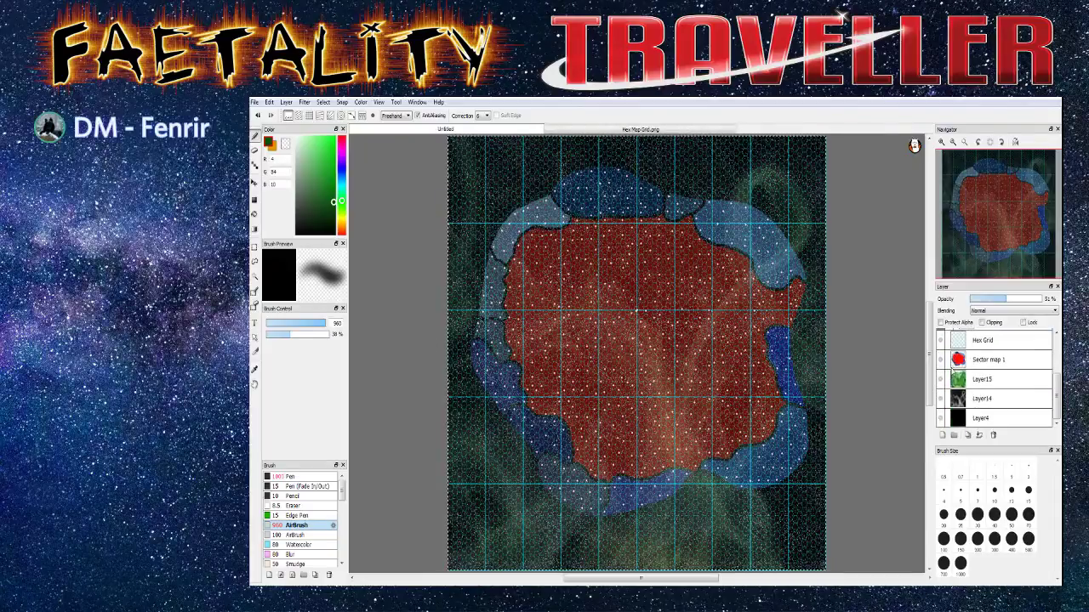
pyautogui.click(983, 400)
pyautogui.moveTo(999, 299); pyautogui.dragTo(989, 301)
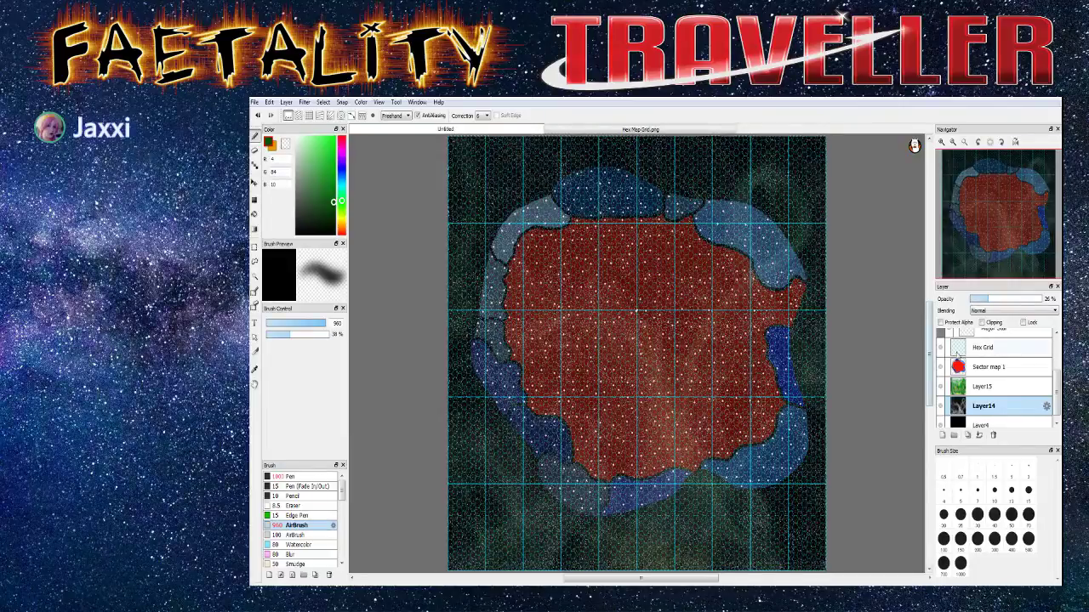
# Hide Layer15 and Layer14 and capture a screenshot of the whole map without the nebula
pyautogui.click(941, 387)
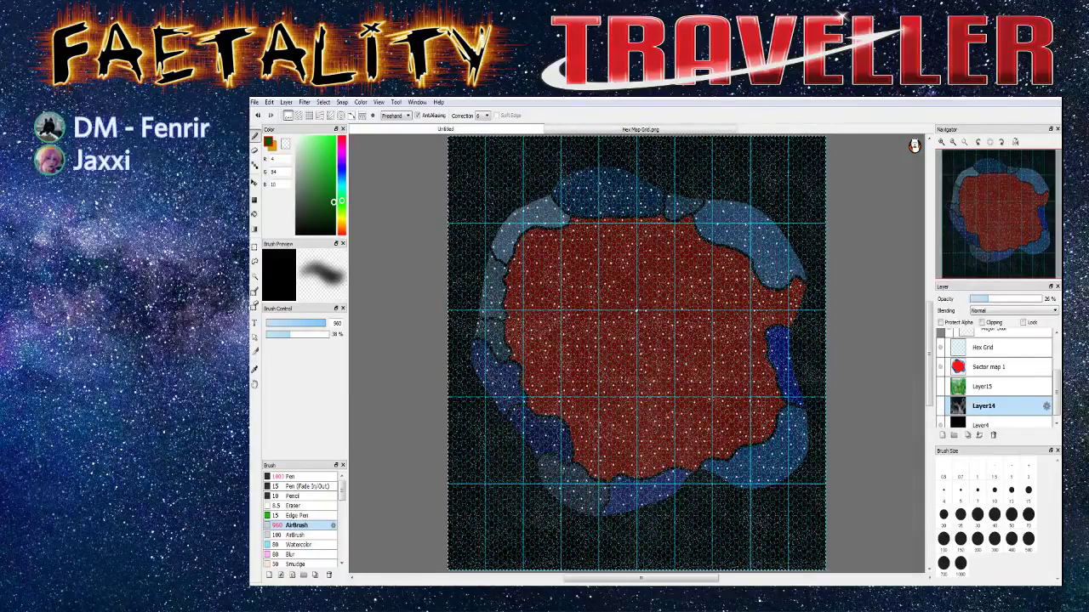
pyautogui.click(412, 119)
pyautogui.moveTo(464, 196); pyautogui.dragTo(849, 571)
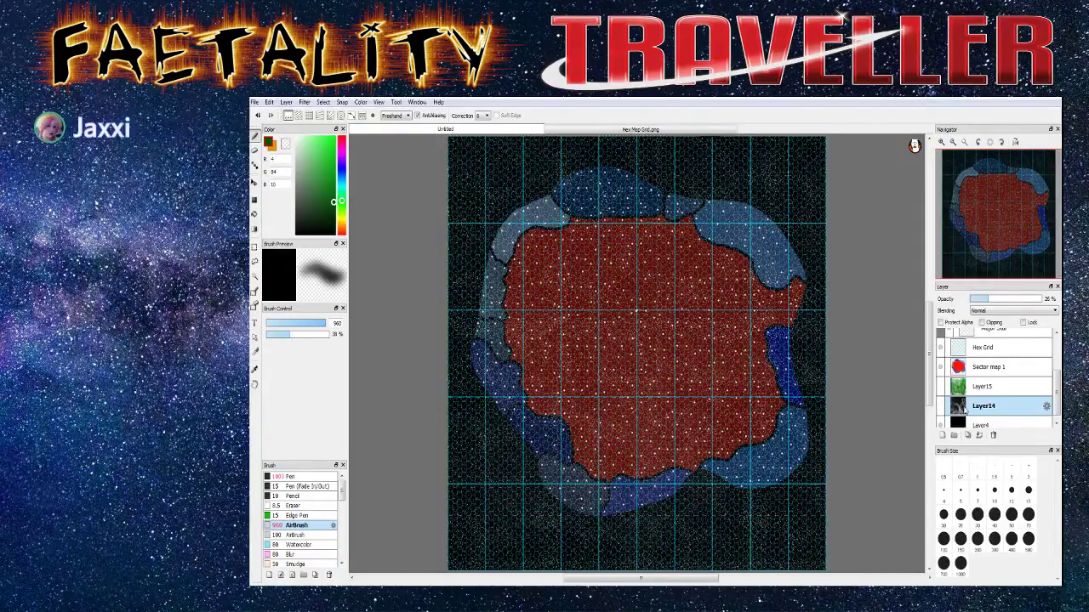
# Show Layer14 and Layer15 again and raise Layer14's opacity to 51%
pyautogui.click(941, 408)
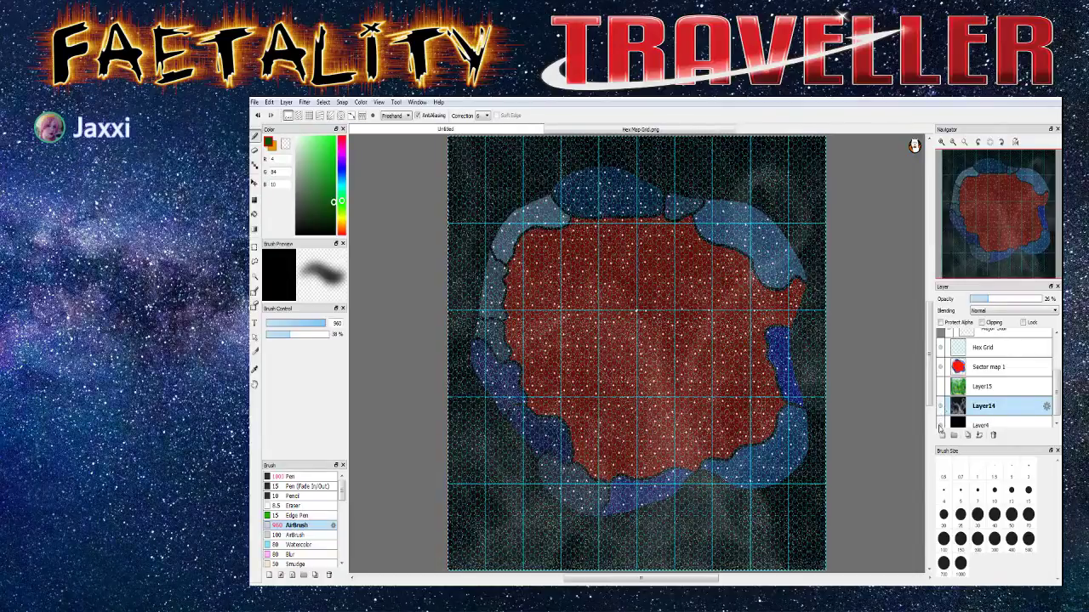
pyautogui.click(939, 387)
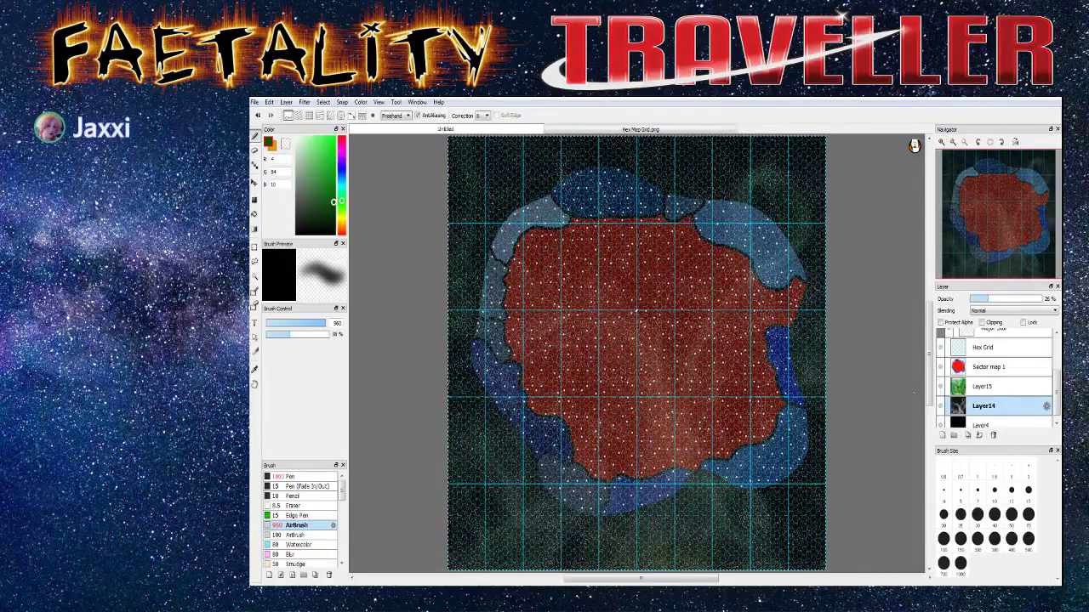
pyautogui.click(996, 300)
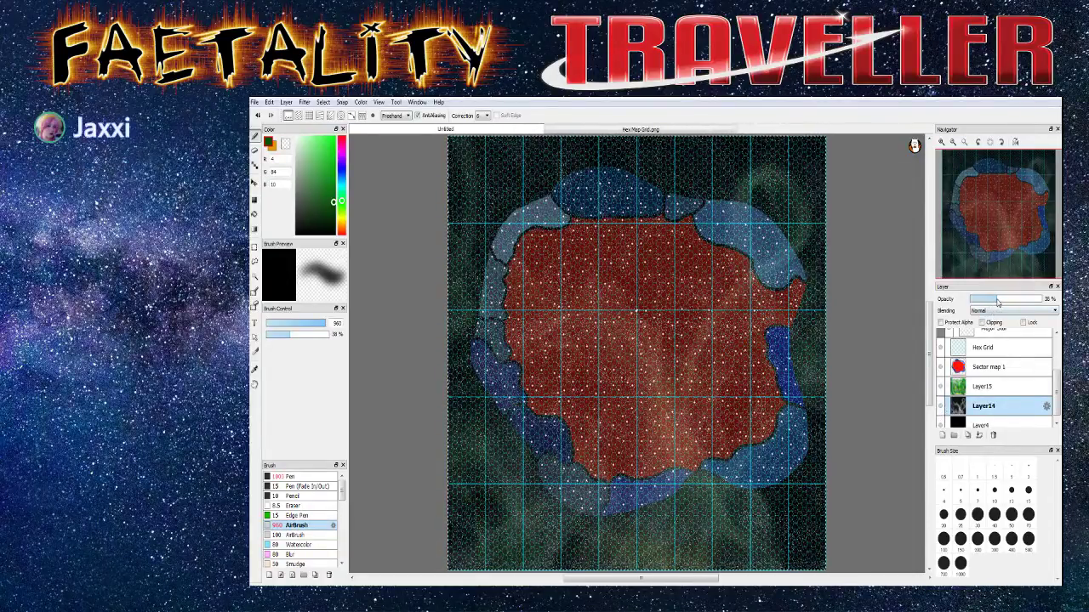
pyautogui.click(1008, 300)
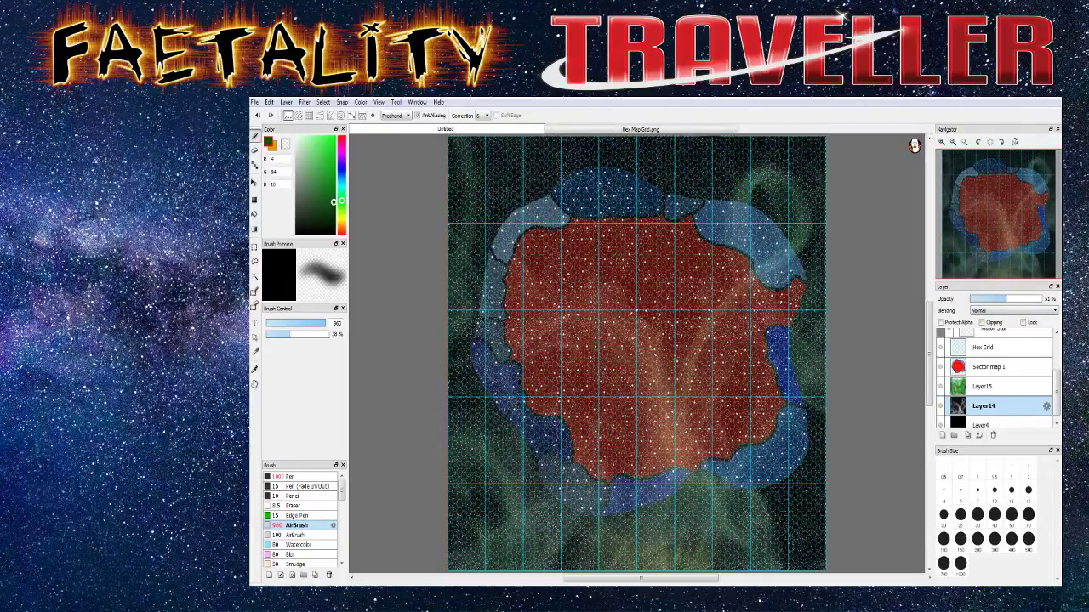
# Capture a screenshot of one bright-bordered grid rectangle near the centre of the red sector and save it as an image
pyautogui.scroll(6, 637, 313)
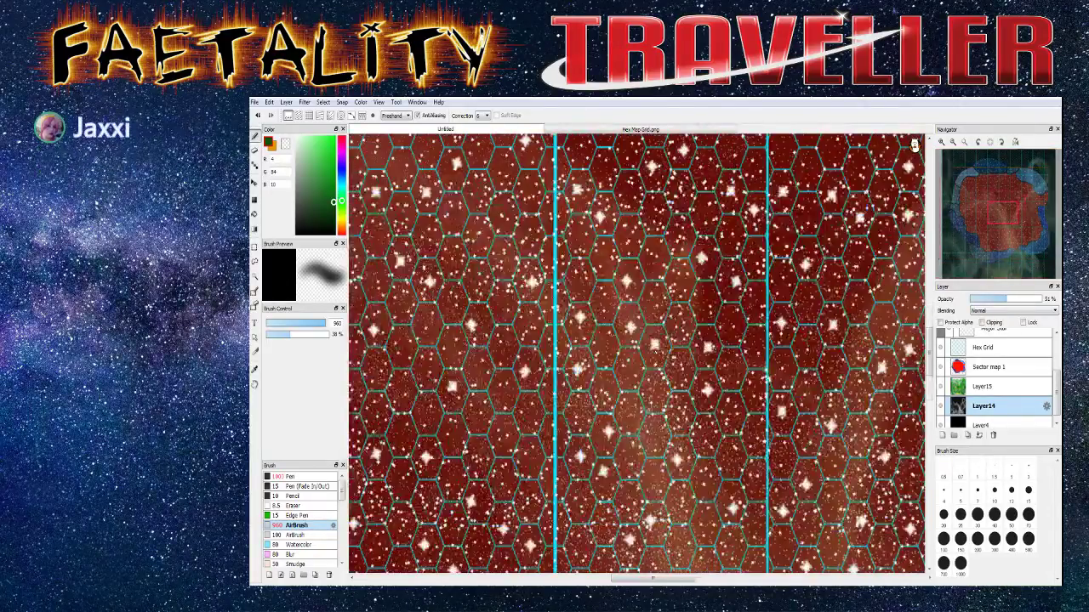
pyautogui.scroll(-3, 636, 353)
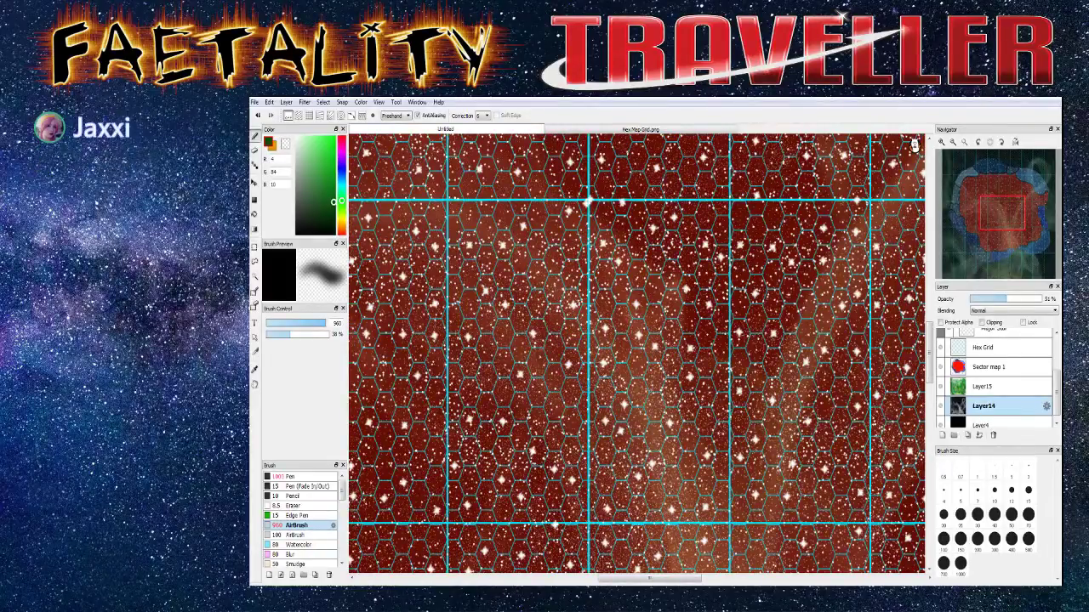
pyautogui.hotkey('alt', 'Tab')
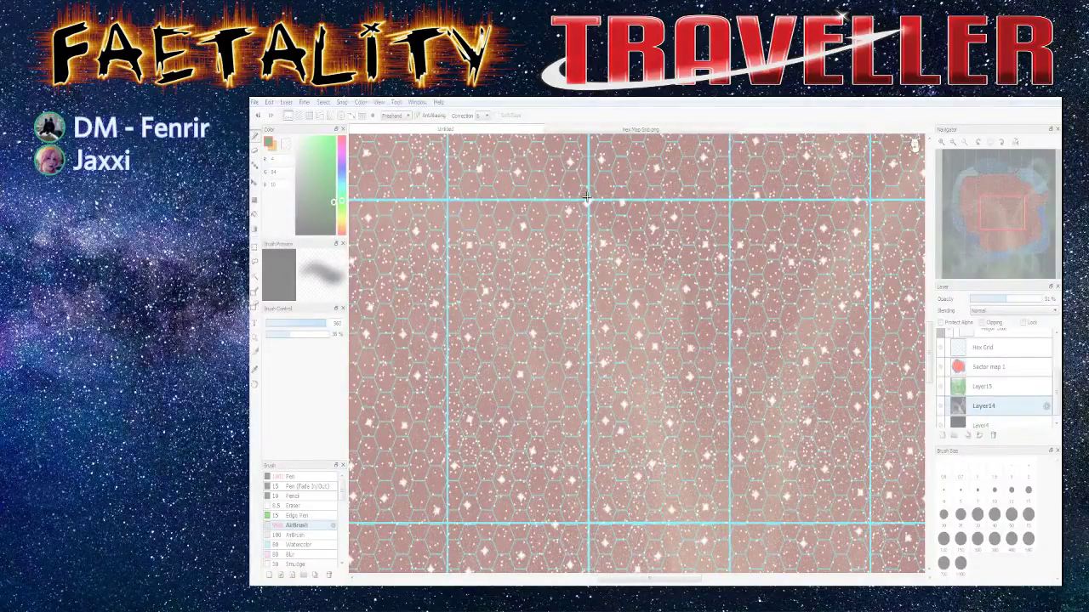
pyautogui.moveTo(586, 196); pyautogui.dragTo(729, 525)
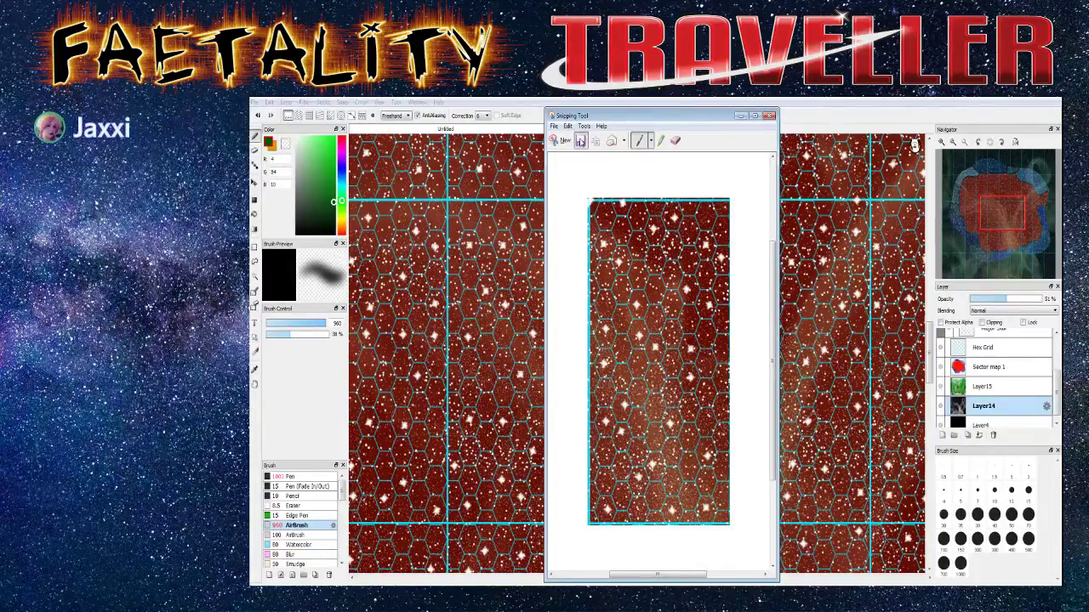
pyautogui.click(579, 140)
pyautogui.click(841, 140)
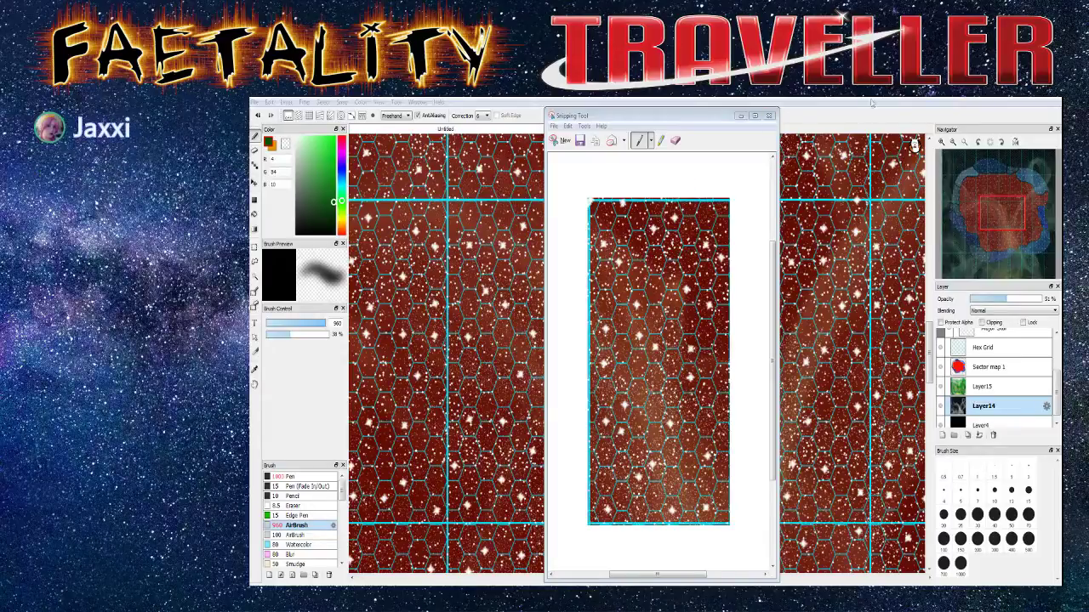
pyautogui.click(587, 202)
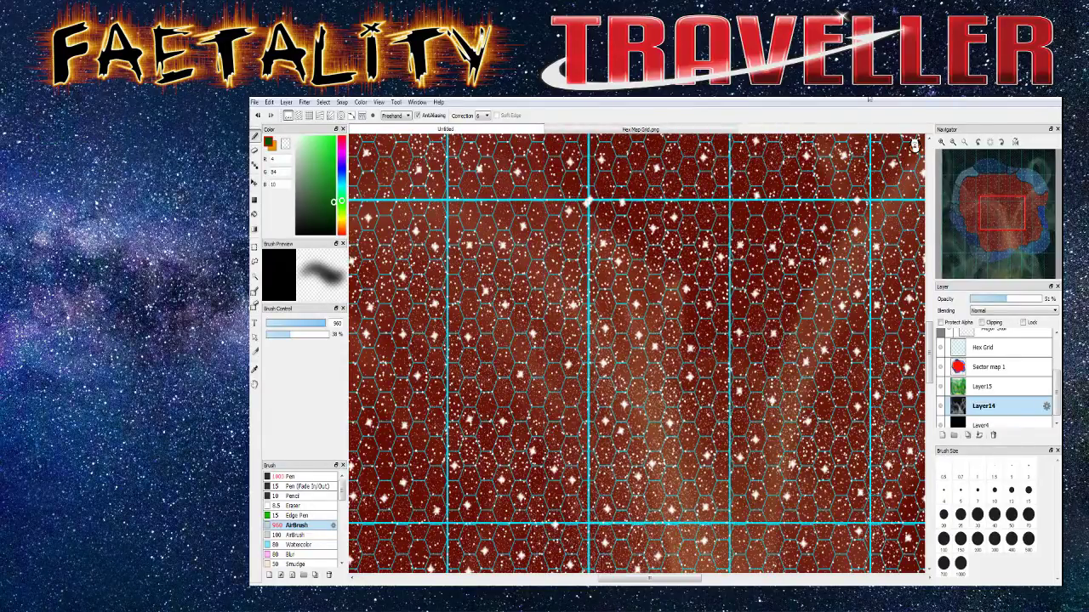
# Hide Star Background 2, Star background 1, Layer15 and Layer14, leaving the major stars over the sector map
pyautogui.scroll(-6, 587, 201)
pyautogui.scroll(2, 628, 327)
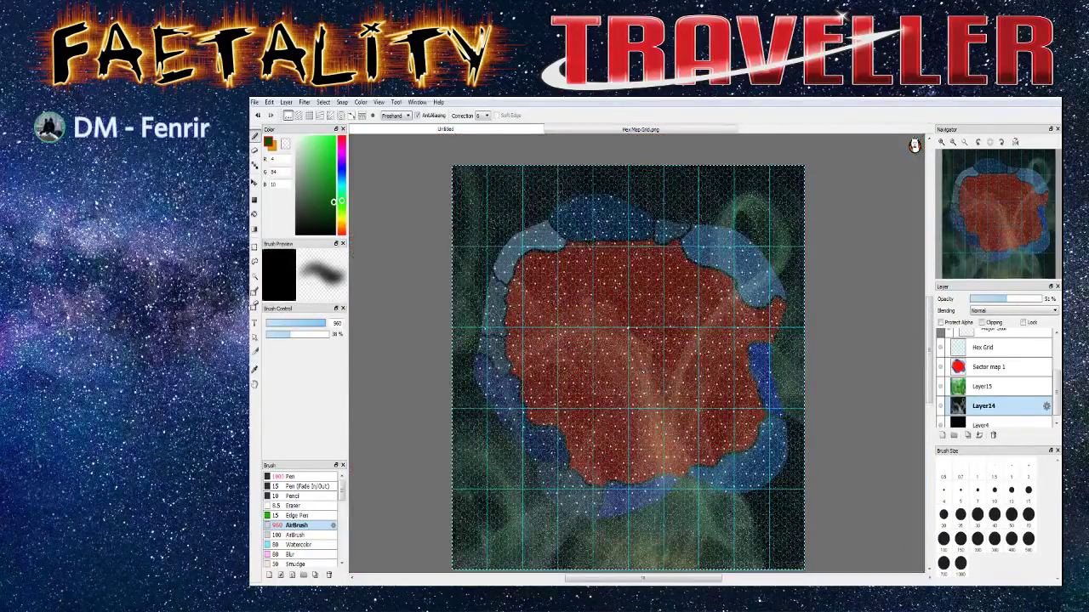
pyautogui.scroll(3, 627, 327)
pyautogui.scroll(-2, 628, 327)
pyautogui.scroll(2, 954, 383)
pyautogui.scroll(2, 954, 383)
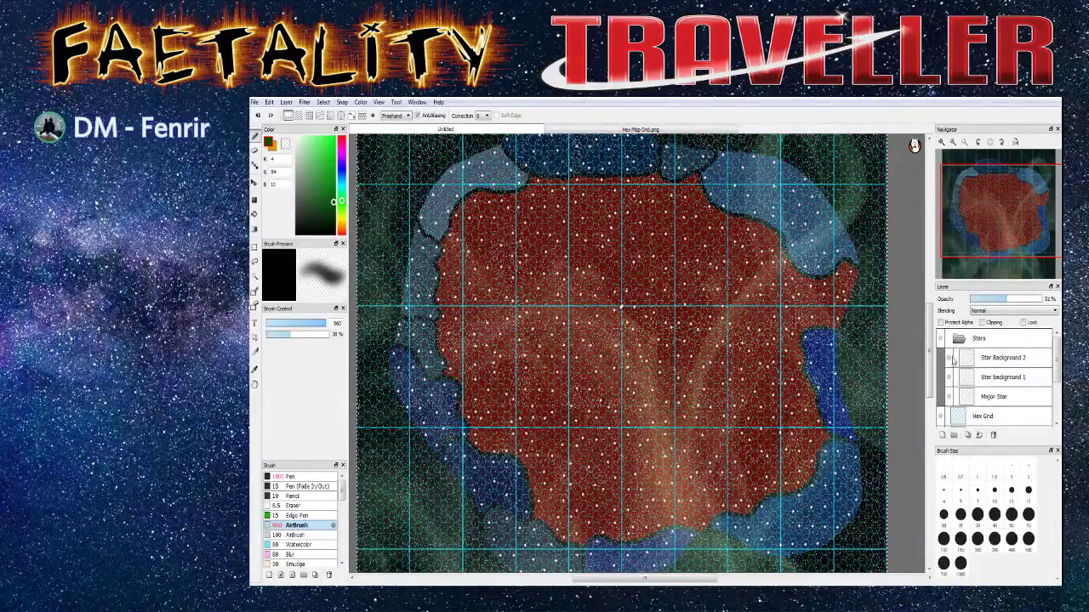
pyautogui.click(950, 379)
pyautogui.scroll(-3, 946, 391)
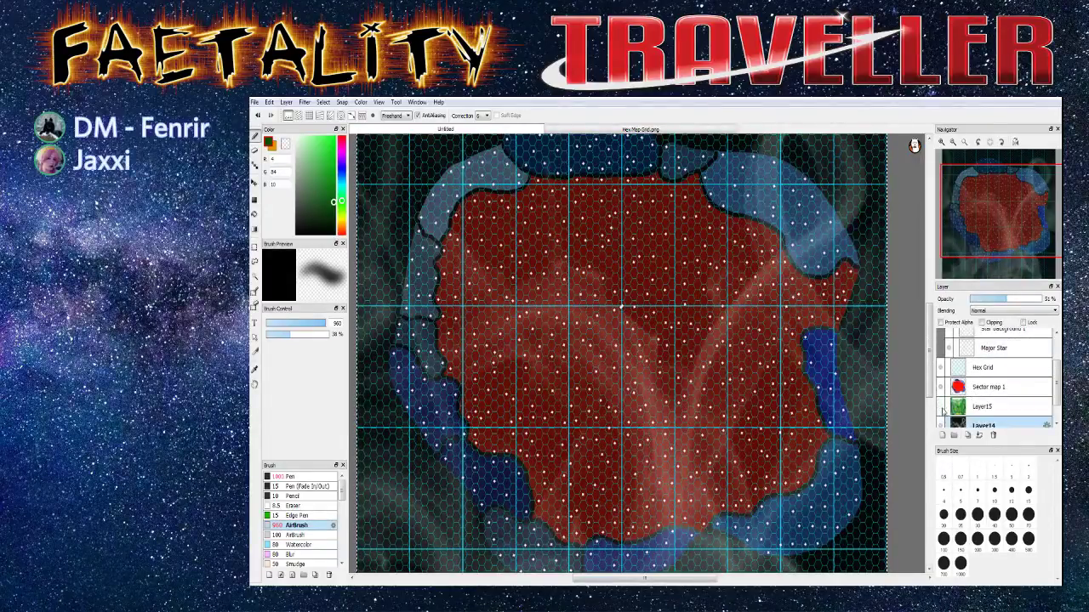
pyautogui.click(941, 425)
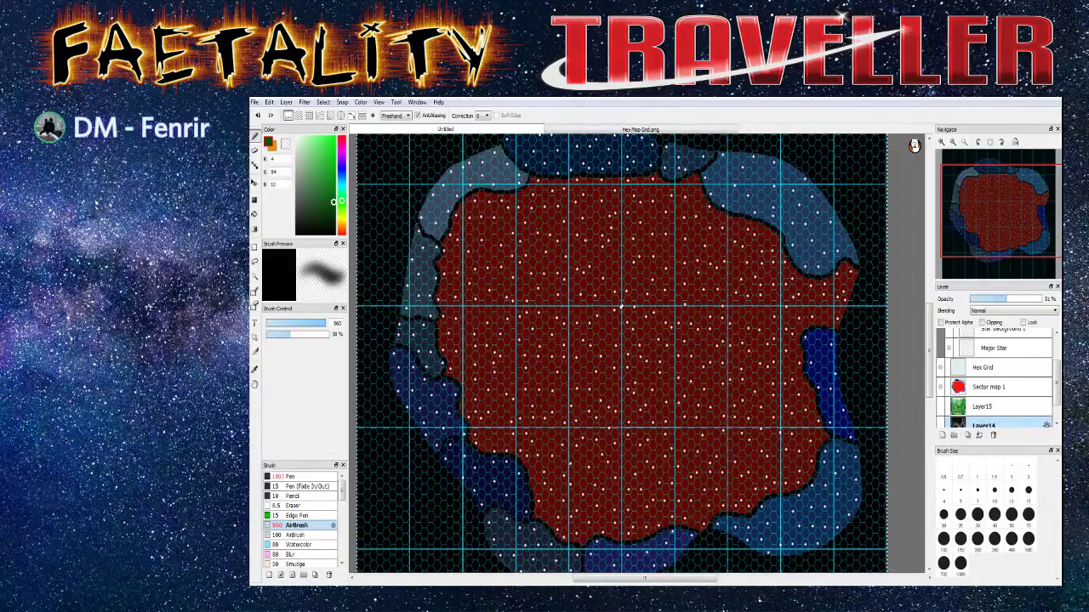
# Capture a screenshot of the whole map showing only the major stars, hex grid and sector regions
pyautogui.scroll(-1, 547, 302)
pyautogui.scroll(1, 550, 302)
pyautogui.scroll(-1, 527, 453)
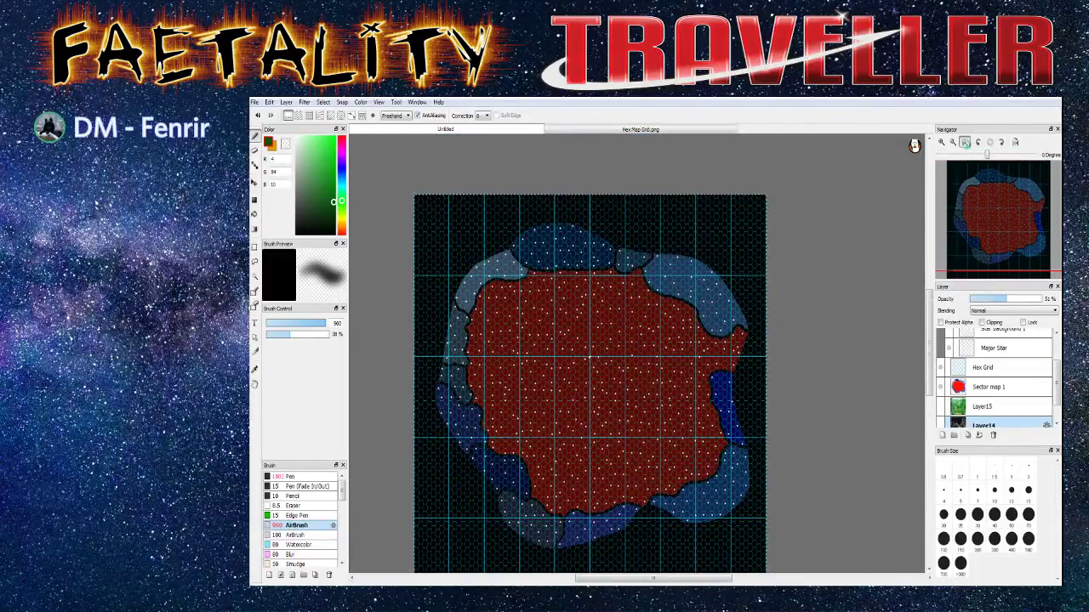
pyautogui.click(964, 142)
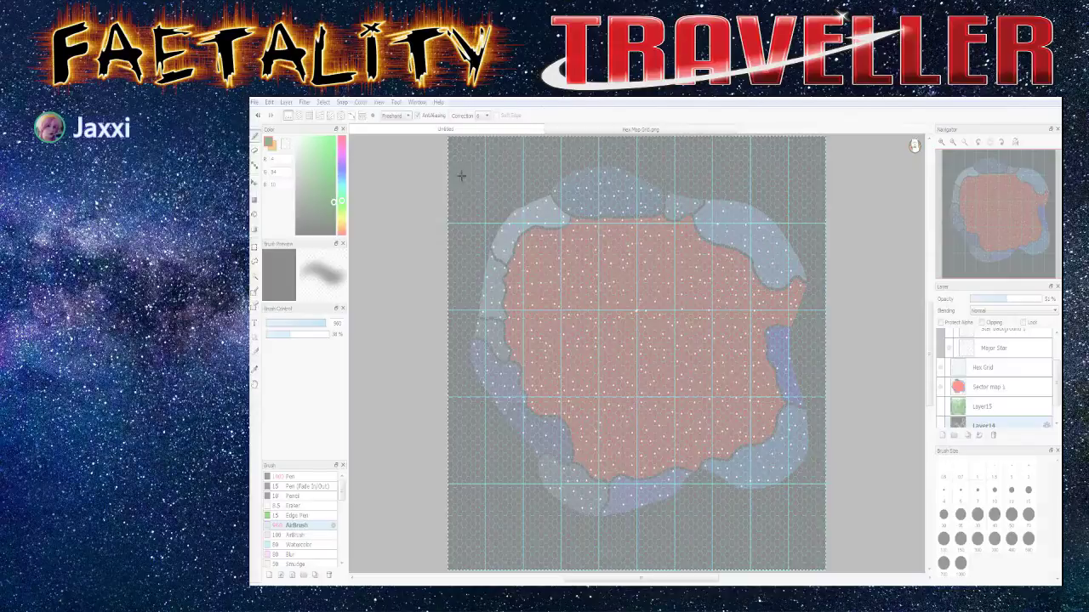
pyautogui.moveTo(426, 145); pyautogui.dragTo(872, 540)
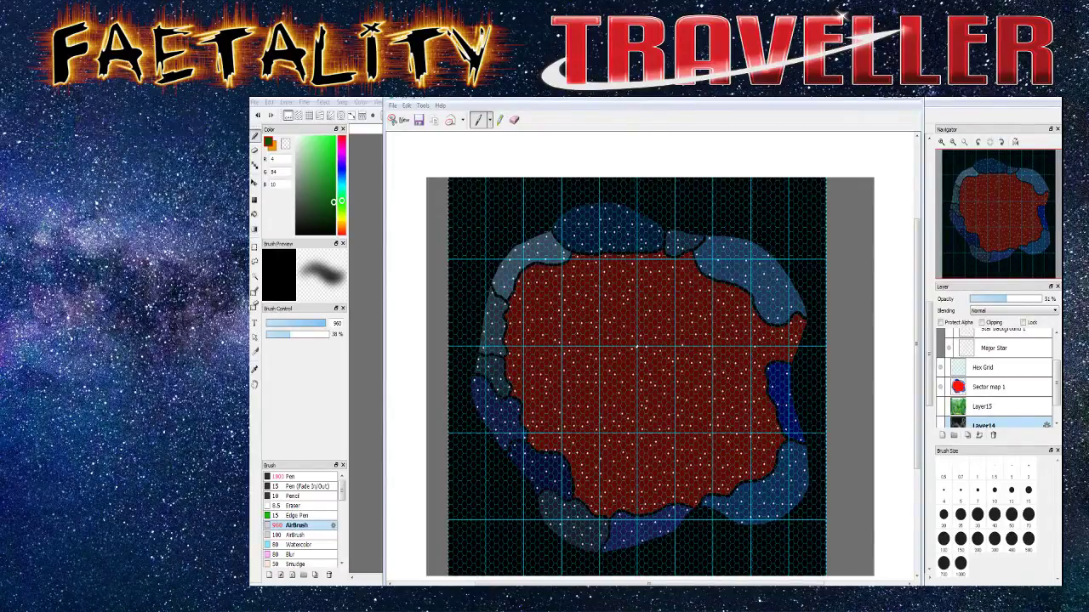
pyautogui.scroll(4, 553, 374)
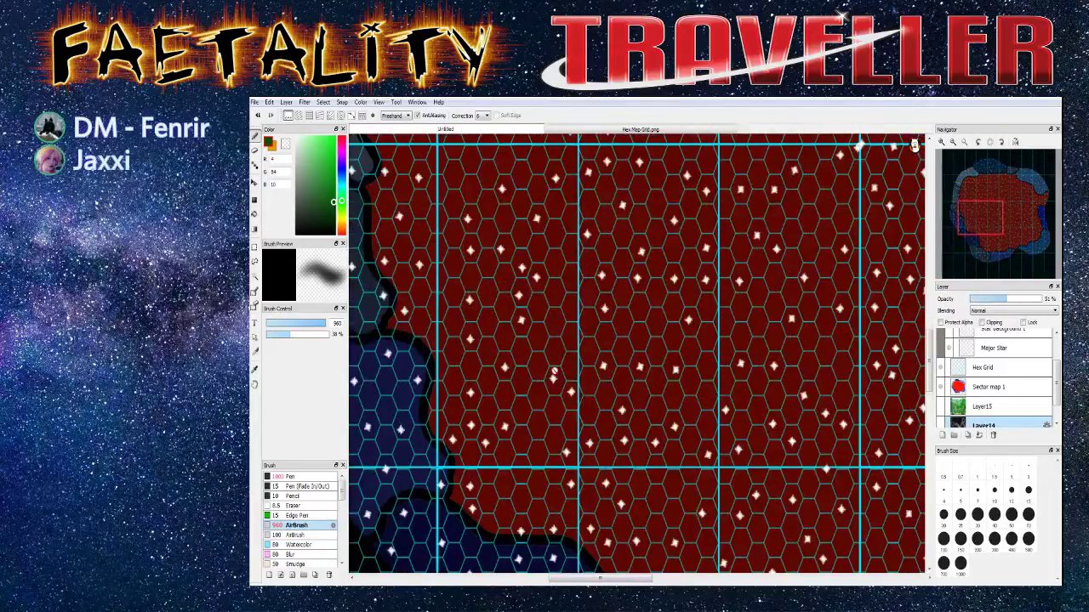
pyautogui.scroll(-3, 554, 373)
pyautogui.scroll(2, 553, 371)
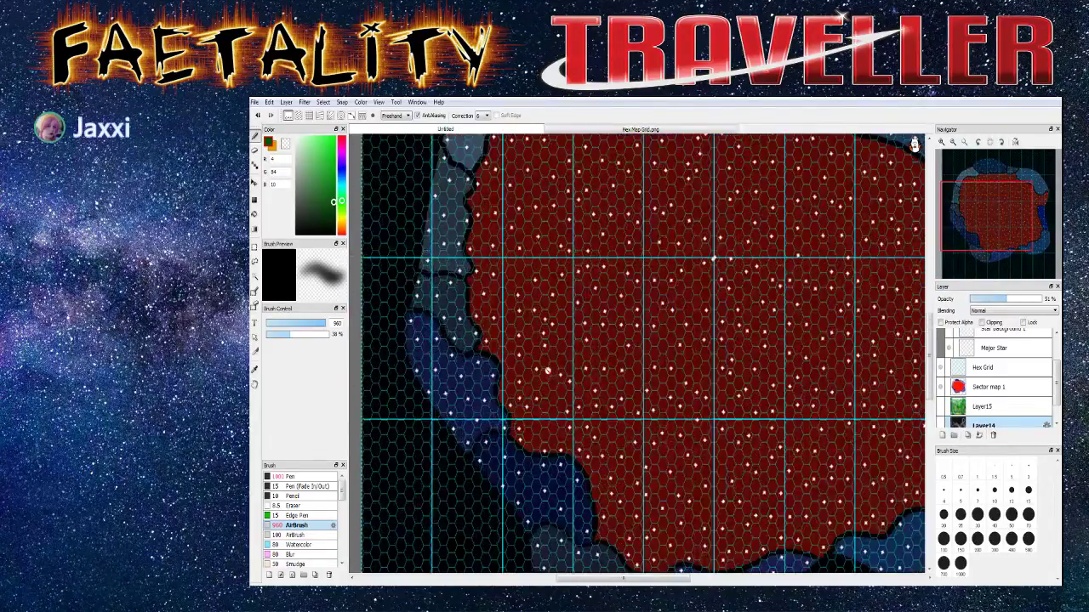
# Show the Star Background 2 and Star background 1 layers again in the Stars folder
pyautogui.scroll(-1, 548, 372)
pyautogui.scroll(-1, 548, 372)
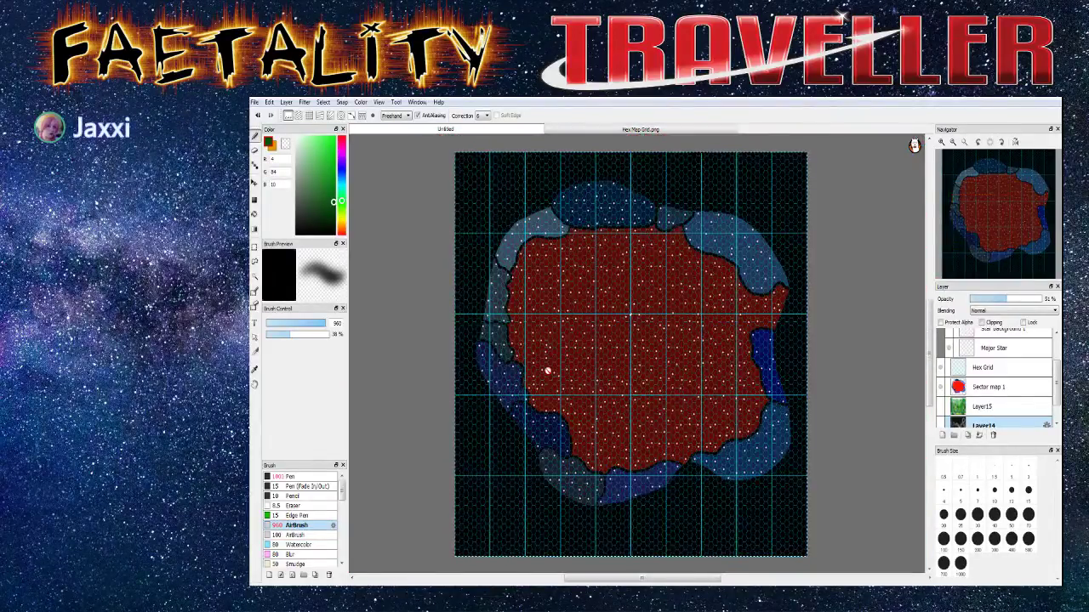
pyautogui.scroll(2, 947, 385)
pyautogui.scroll(1, 947, 385)
pyautogui.click(942, 339)
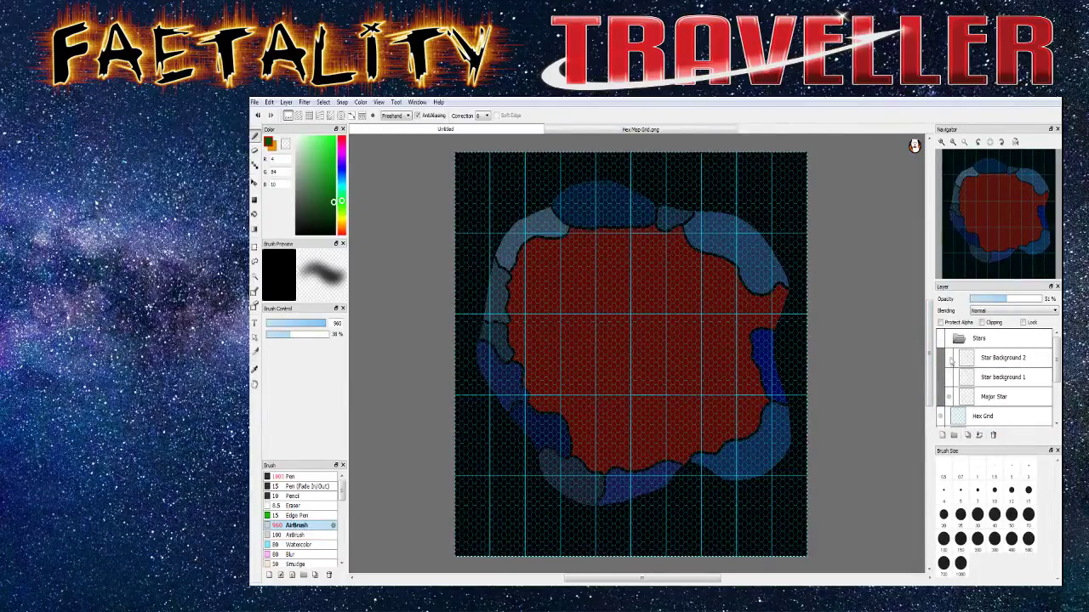
pyautogui.click(942, 338)
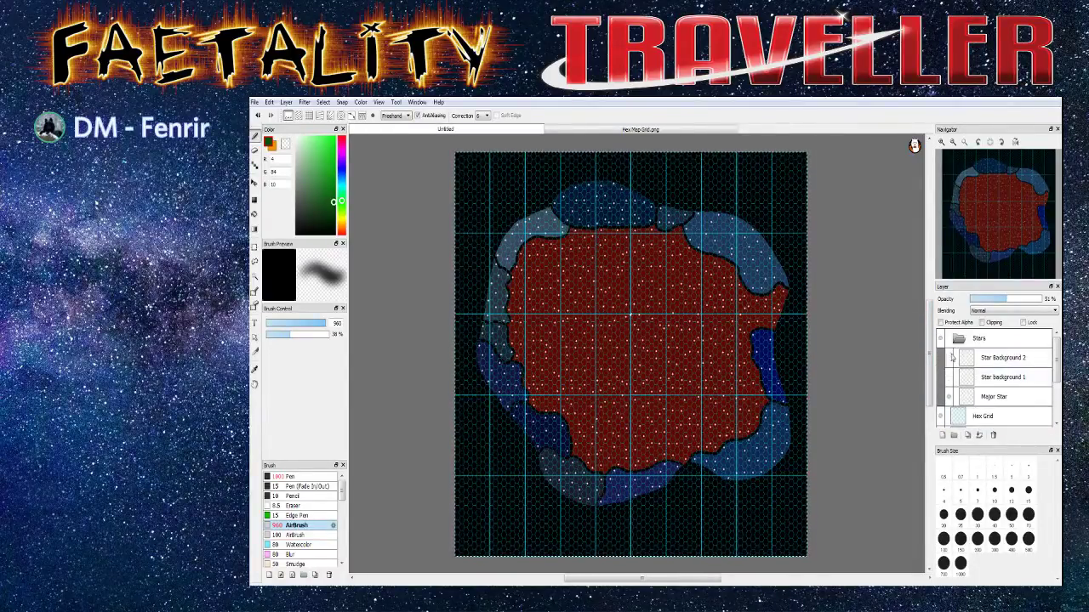
pyautogui.click(948, 358)
pyautogui.click(950, 378)
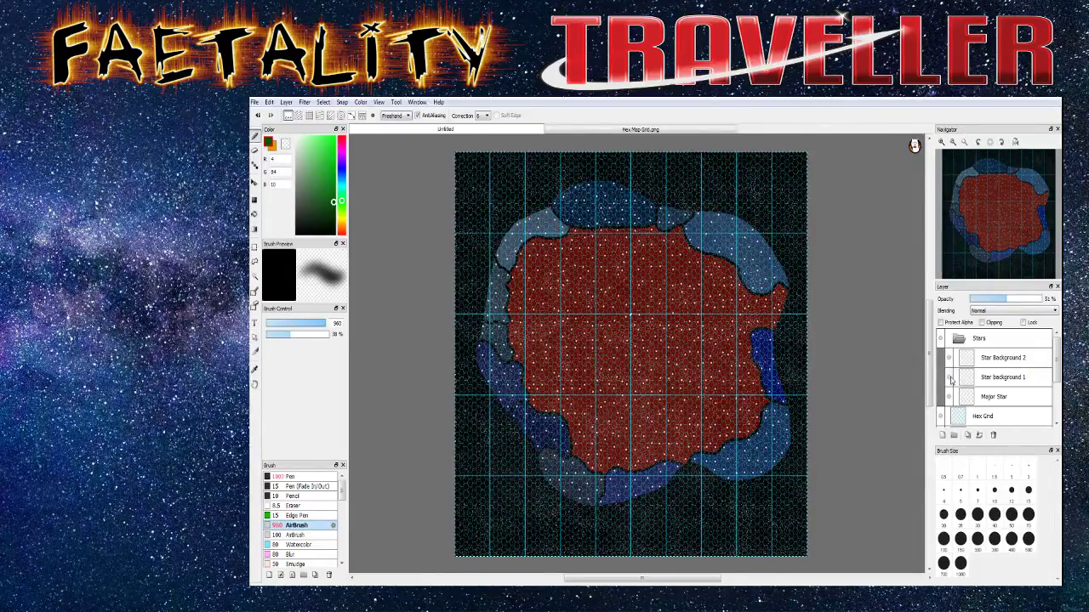
# Show Layer15 and Layer14 again beneath the sector map, keeping the Hex Grid layer visible
pyautogui.scroll(1, 862, 374)
pyautogui.scroll(-4, 954, 392)
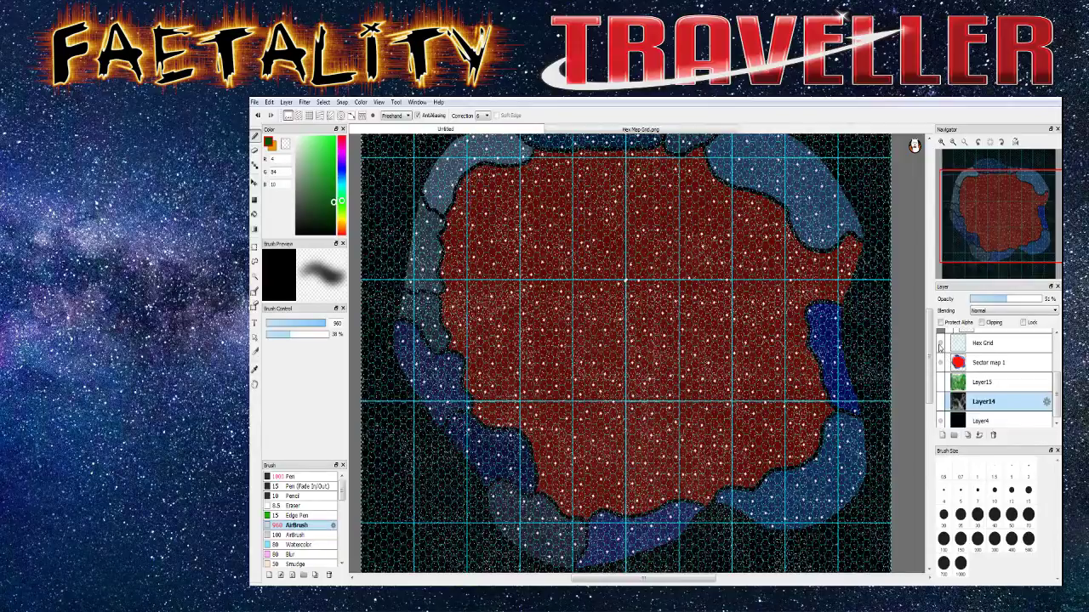
pyautogui.click(940, 344)
pyautogui.click(940, 344)
pyautogui.click(939, 382)
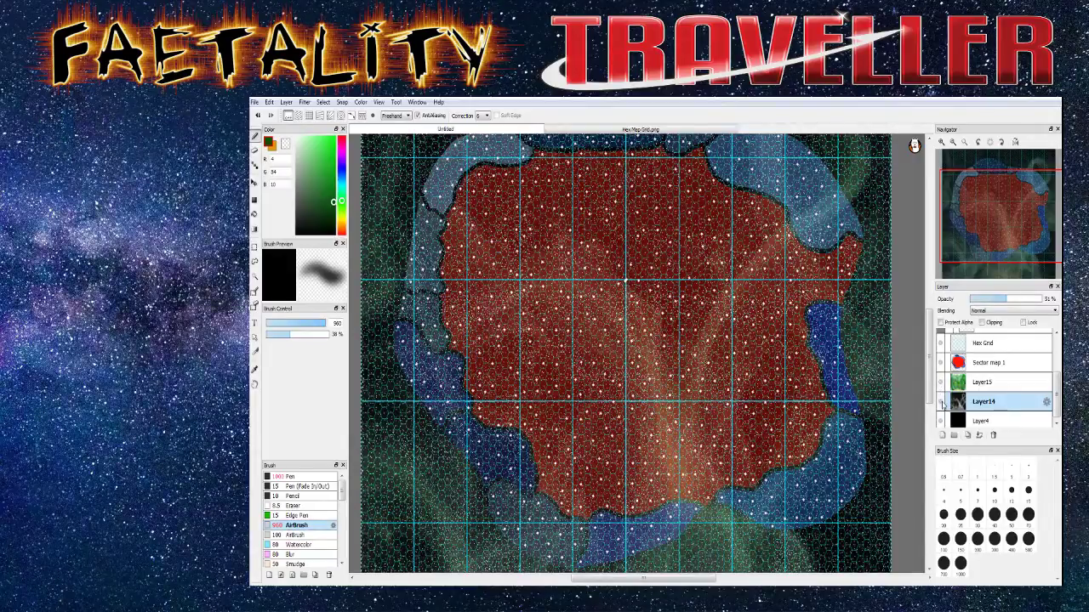
# Inspect the stars over the nebula up close and collapse the Stars folder in the layer list
pyautogui.scroll(1, 971, 390)
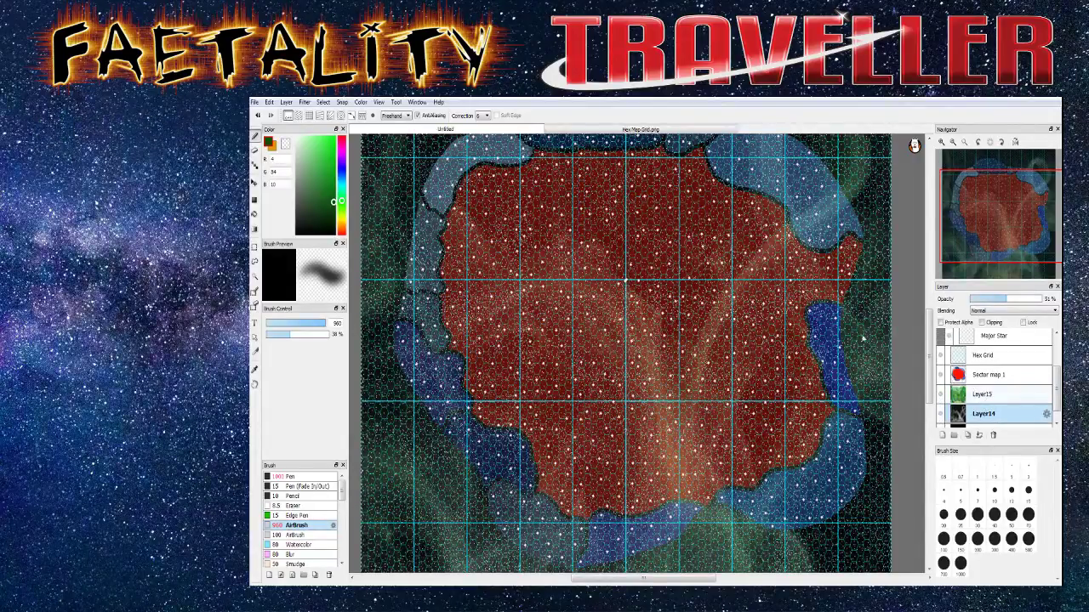
pyautogui.scroll(-1, 707, 341)
pyautogui.scroll(4, 708, 341)
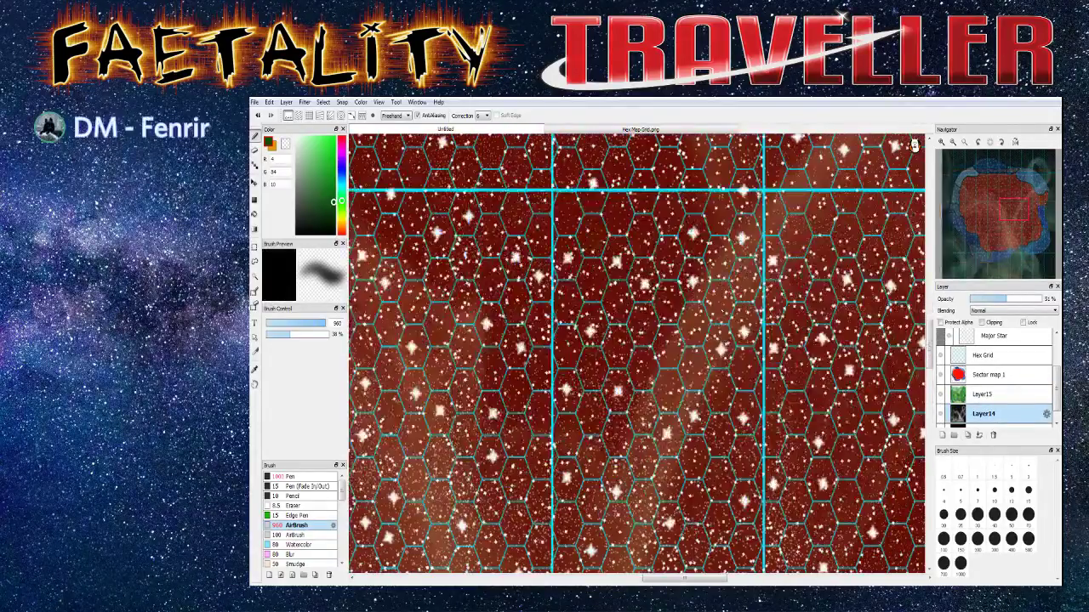
pyautogui.scroll(-3, 721, 310)
pyautogui.scroll(4, 1015, 375)
pyautogui.scroll(-3, 1009, 379)
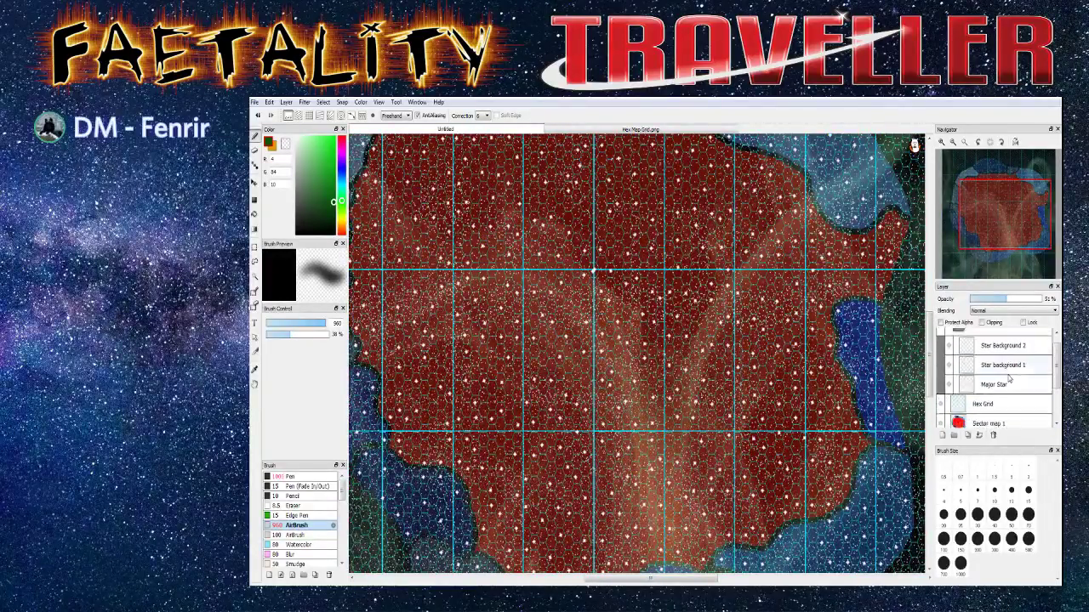
pyautogui.scroll(3, 1009, 379)
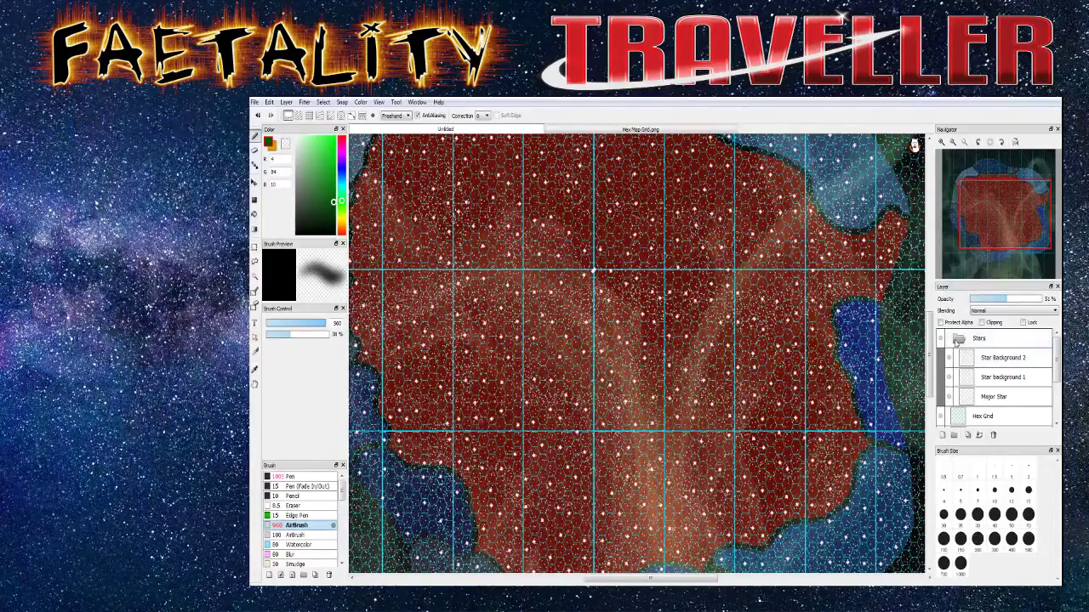
pyautogui.click(957, 340)
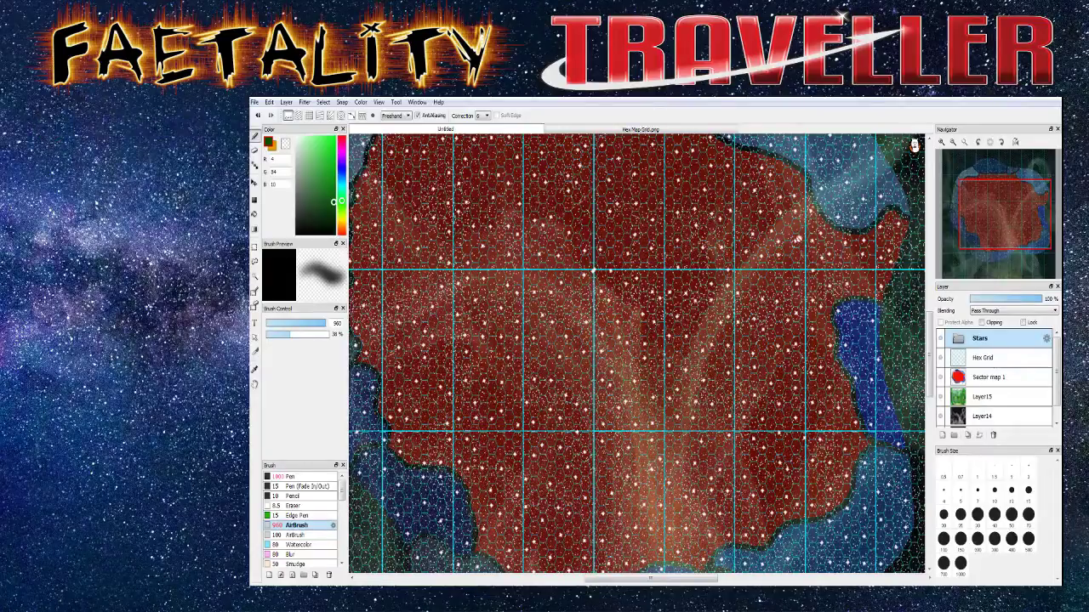
# Move the Hex Grid layer above the Stars folder in the layer order
pyautogui.scroll(-3, 807, 272)
pyautogui.scroll(8, 803, 274)
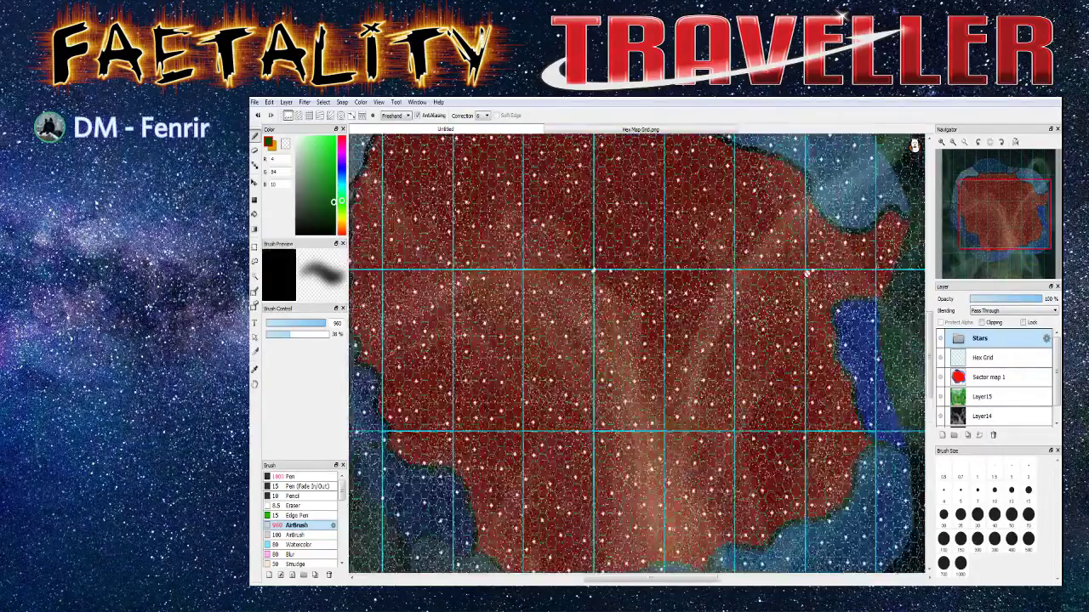
pyautogui.scroll(3, 816, 266)
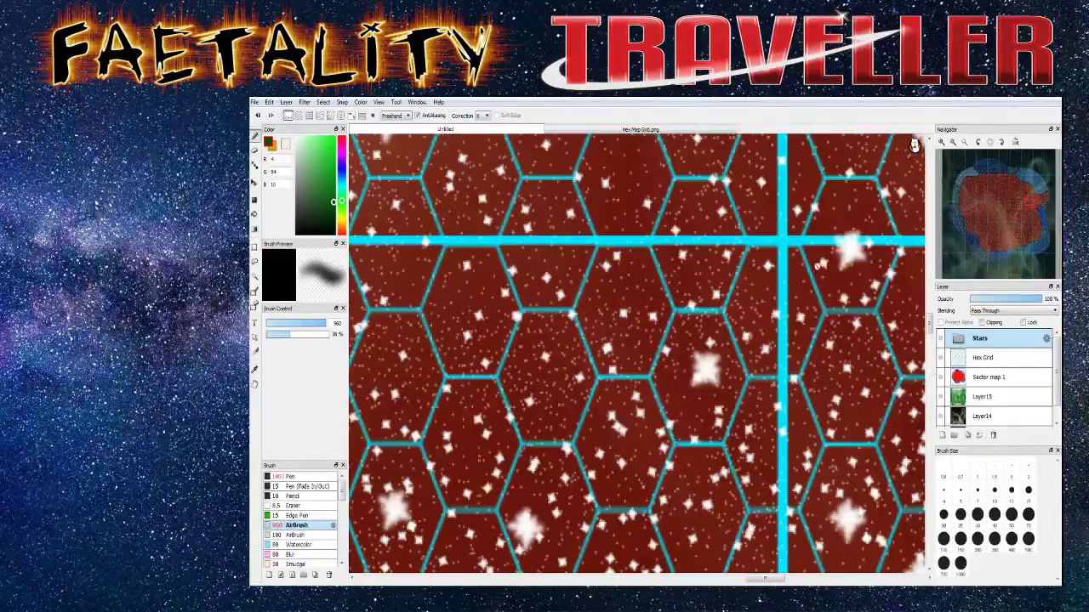
pyautogui.scroll(-5, 816, 266)
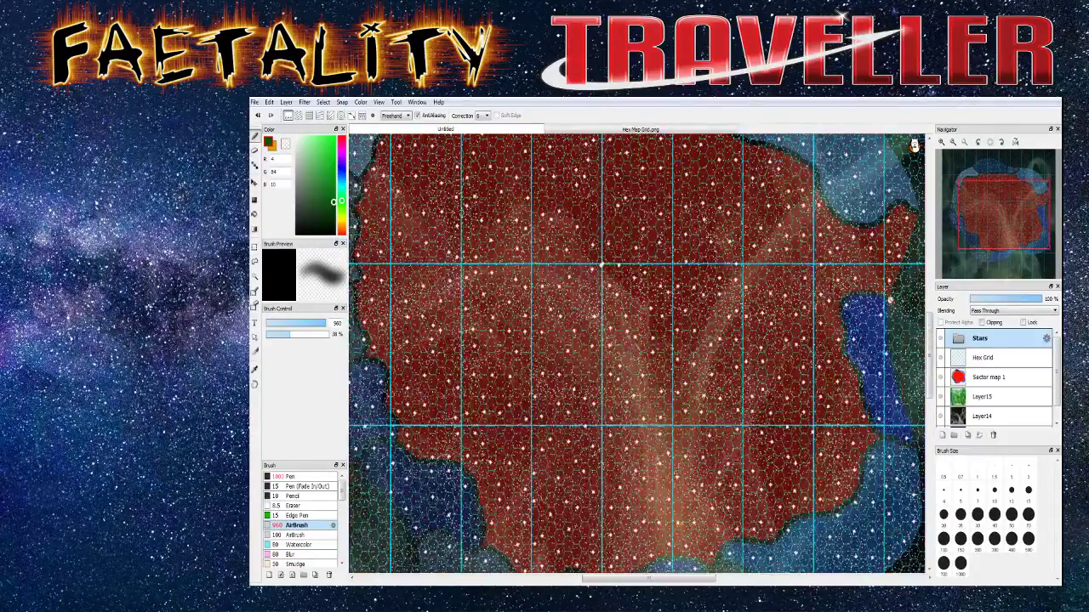
pyautogui.click(983, 358)
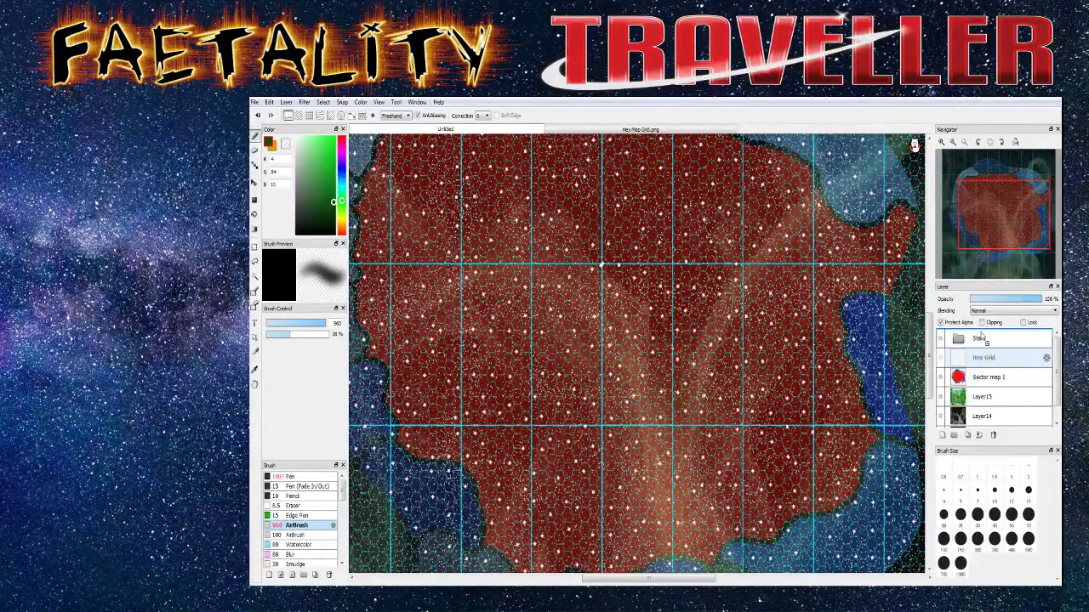
pyautogui.moveTo(983, 357); pyautogui.dragTo(989, 344)
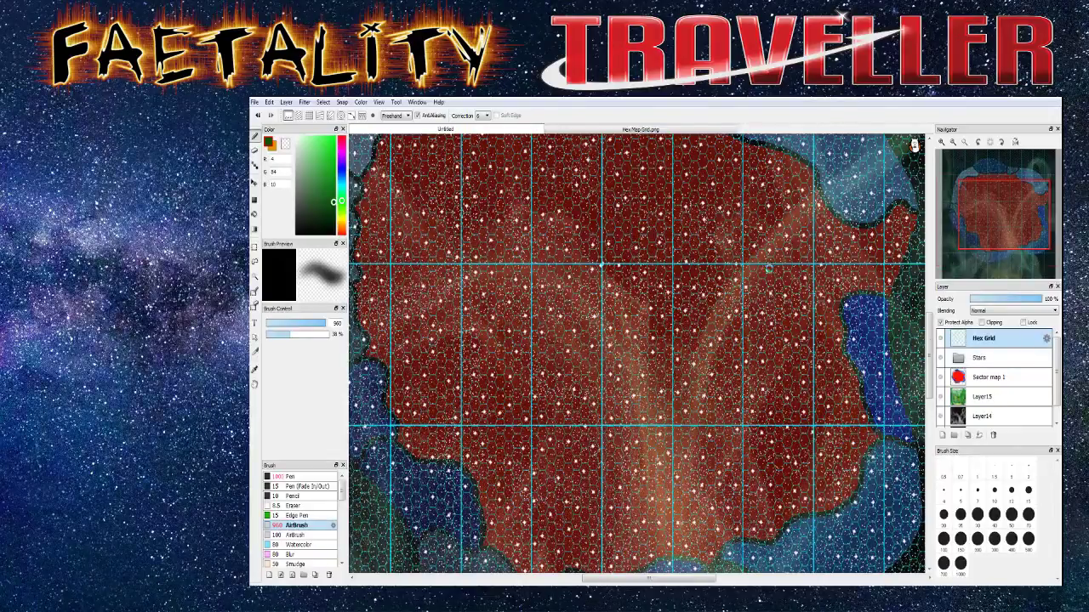
# Examine the whole map with the hex grid drawn over the stars, nebula and sector regions
pyautogui.scroll(-3, 771, 270)
pyautogui.scroll(2, 771, 271)
pyautogui.scroll(-3, 772, 270)
pyautogui.scroll(1, 771, 271)
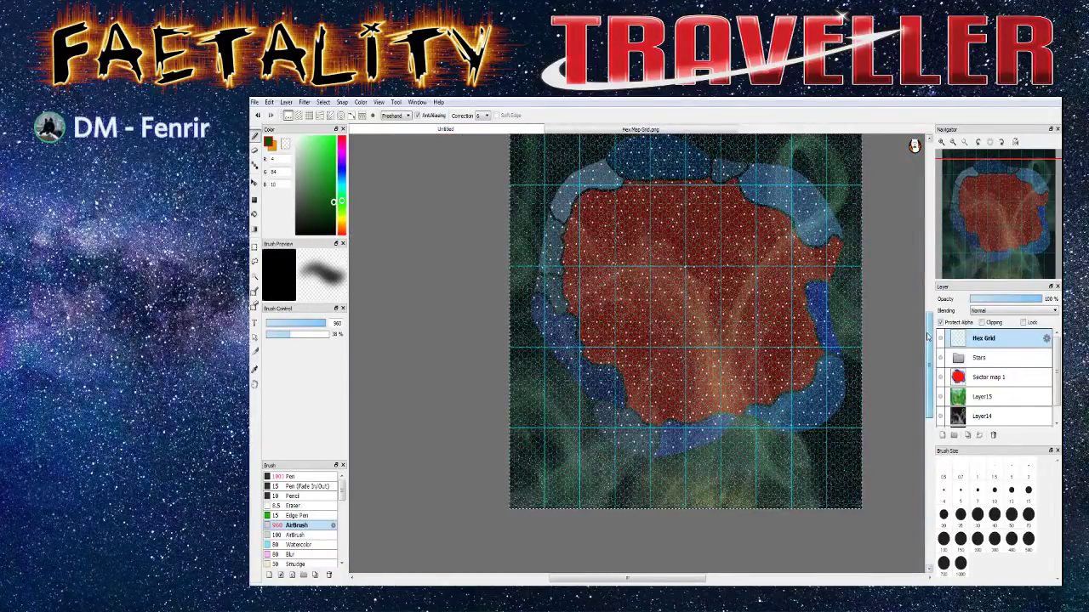
pyautogui.moveTo(927, 336); pyautogui.dragTo(927, 333)
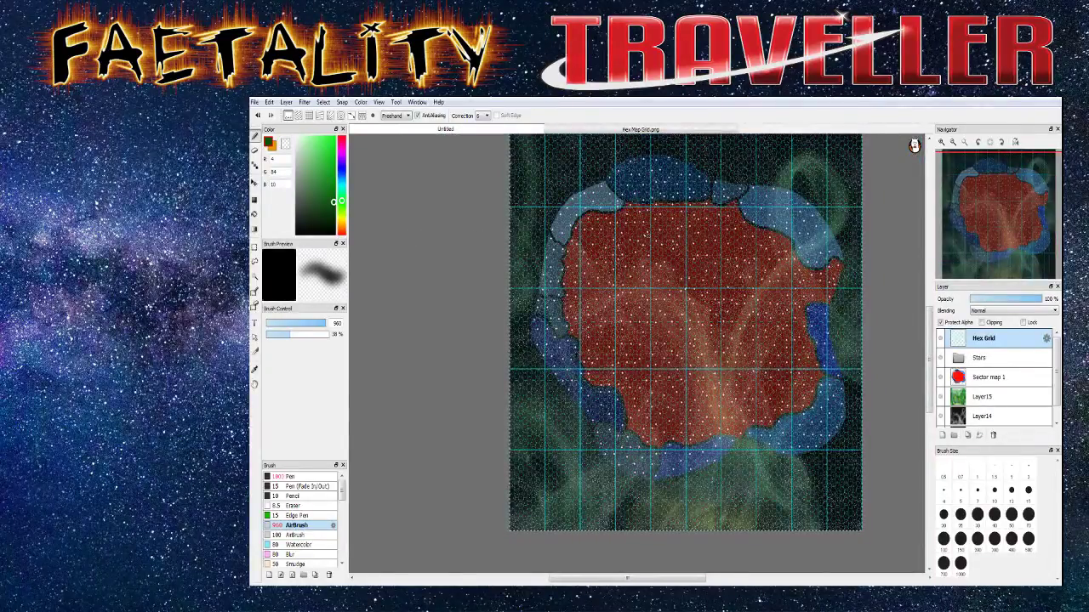
pyautogui.hotkey('ctrl', '+')
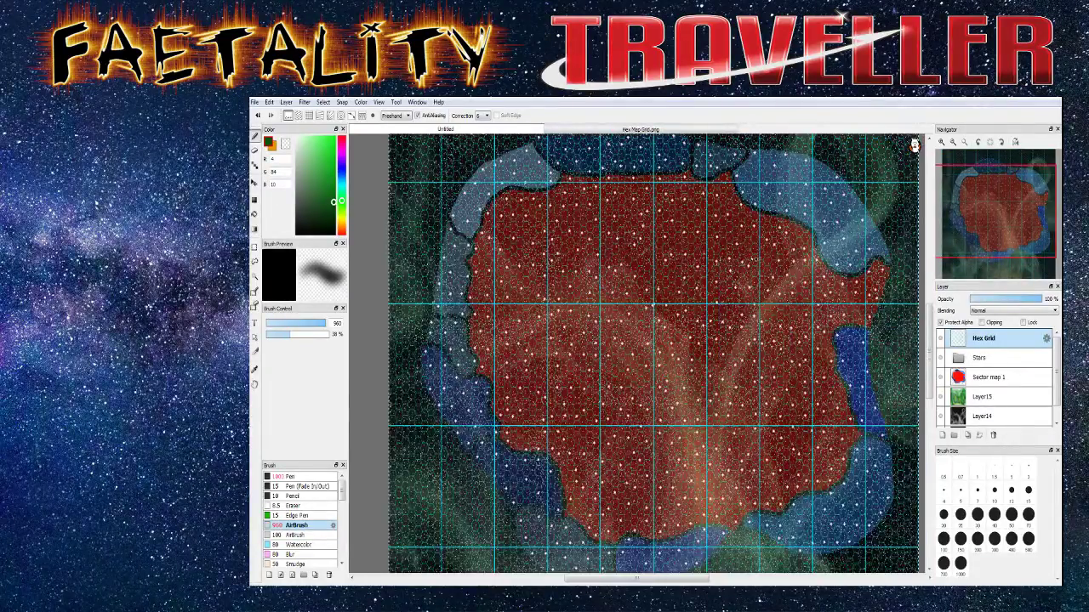
pyautogui.hotkey('ctrl', '-')
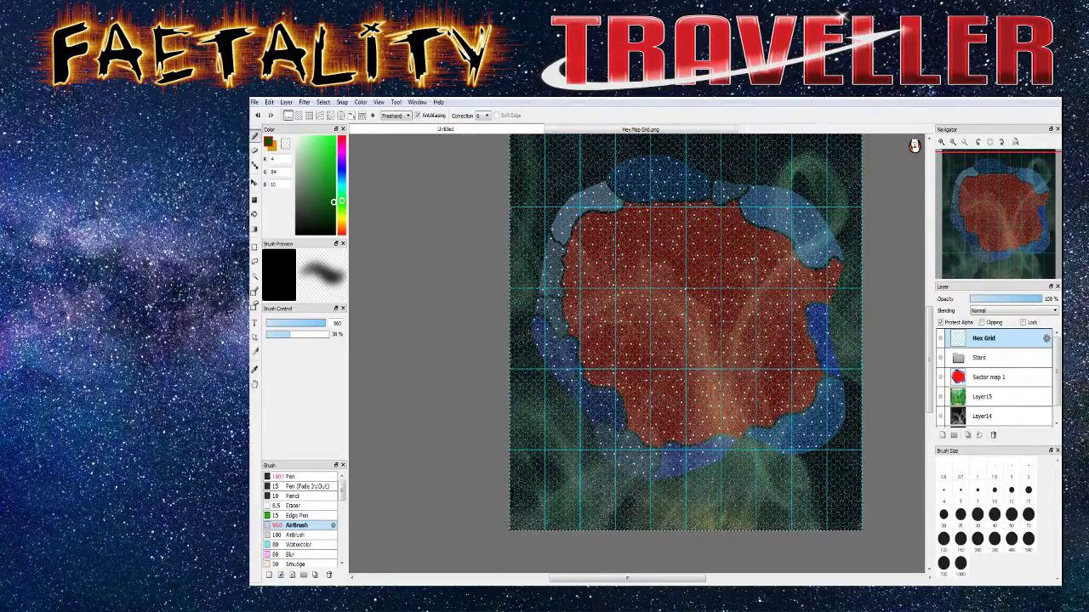
# Select Sector map 1 and hide Layer15, Layer14, the Stars folder and Hex Grid, leaving the coloured regions on black
pyautogui.click(969, 380)
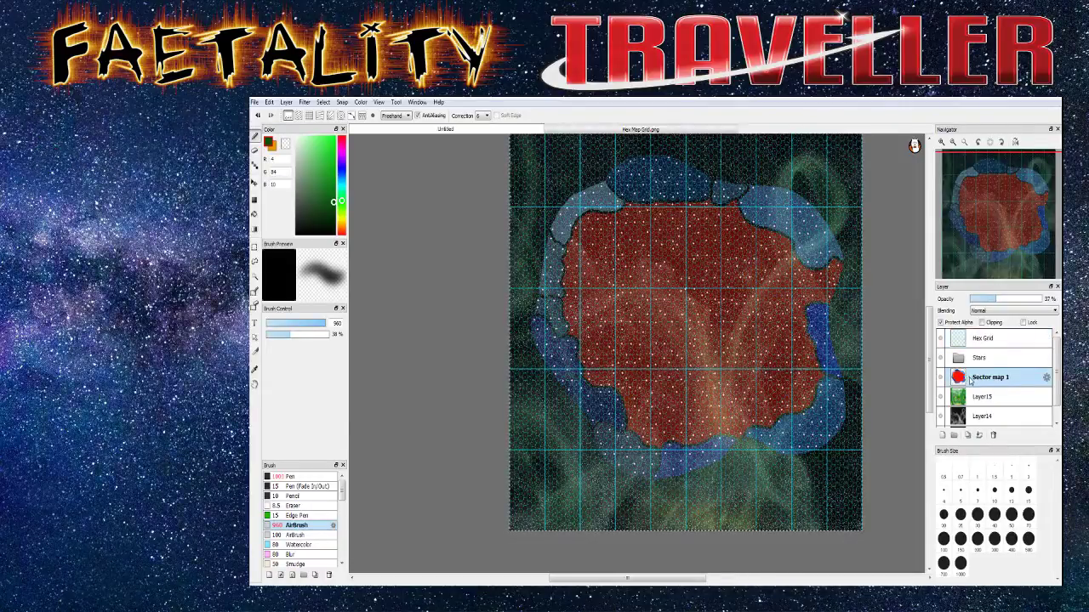
pyautogui.click(941, 396)
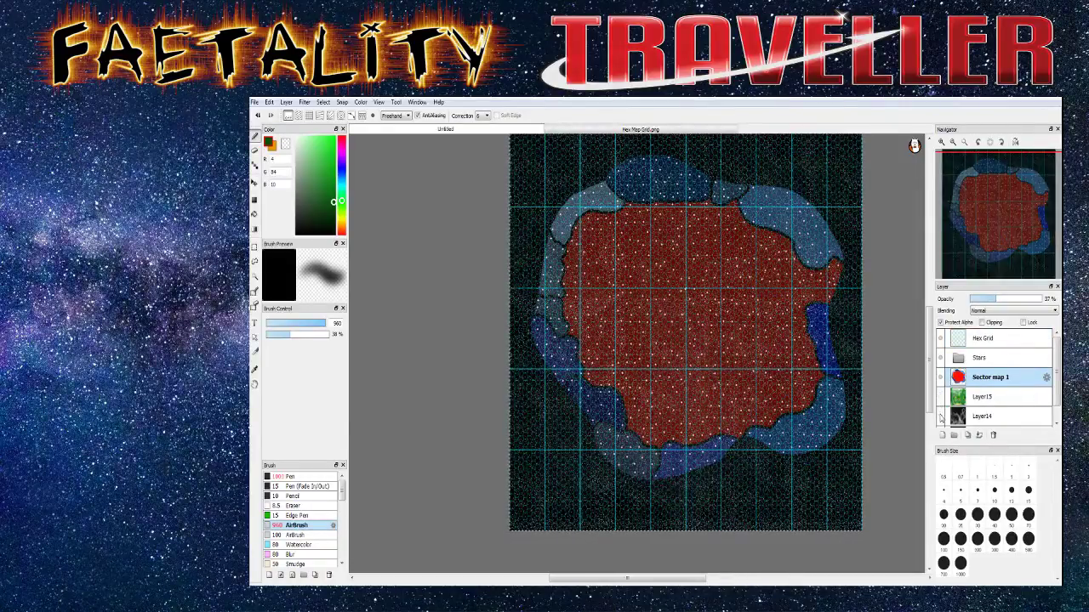
pyautogui.click(939, 357)
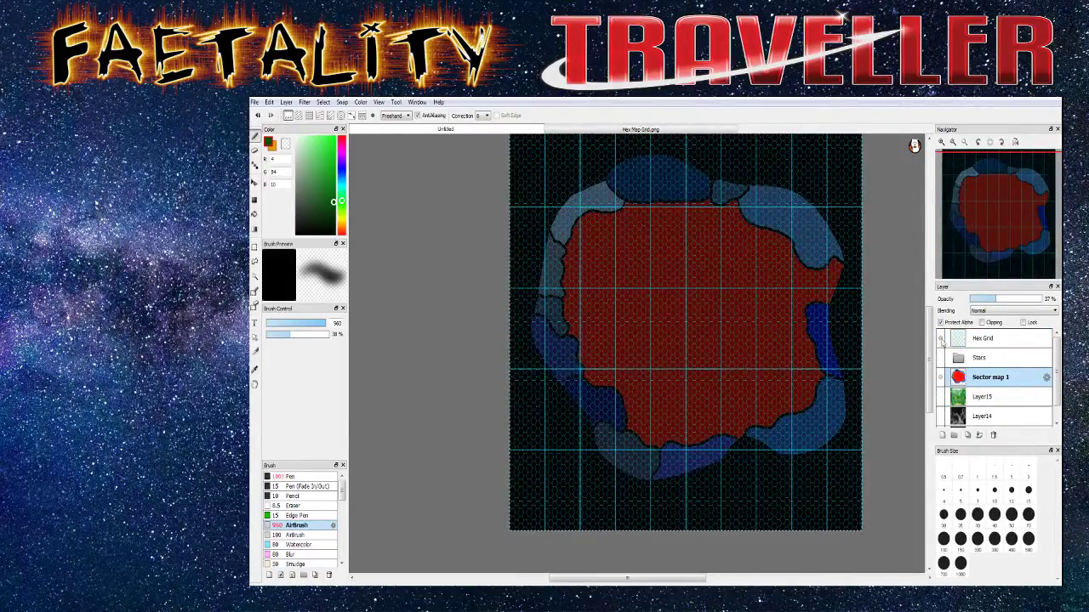
pyautogui.scroll(3, 734, 355)
pyautogui.scroll(-3, 733, 324)
pyautogui.scroll(2, 735, 311)
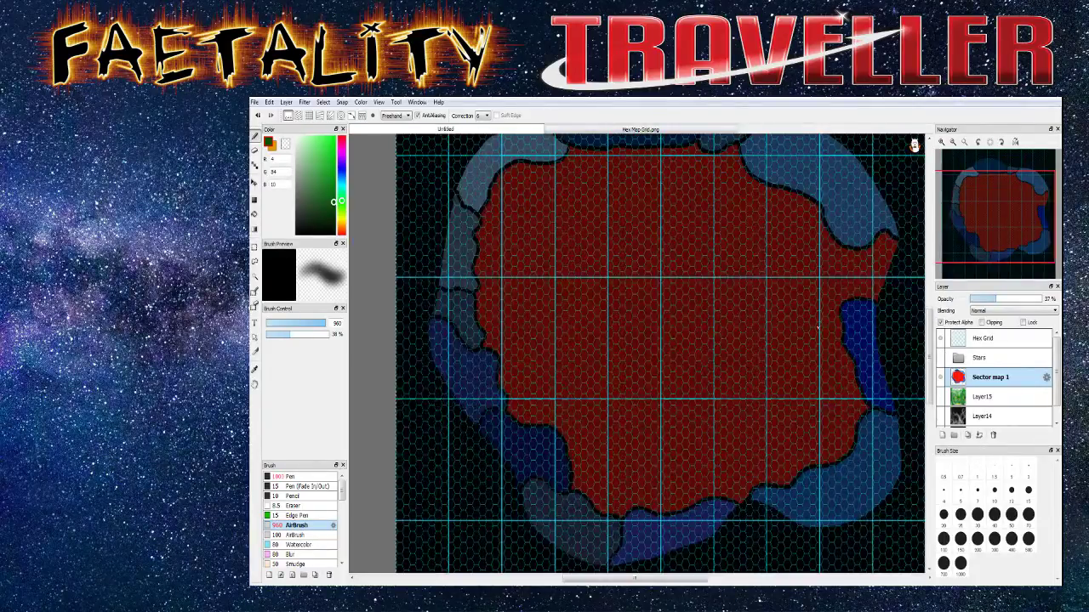
pyautogui.click(939, 337)
pyautogui.scroll(-2, 723, 296)
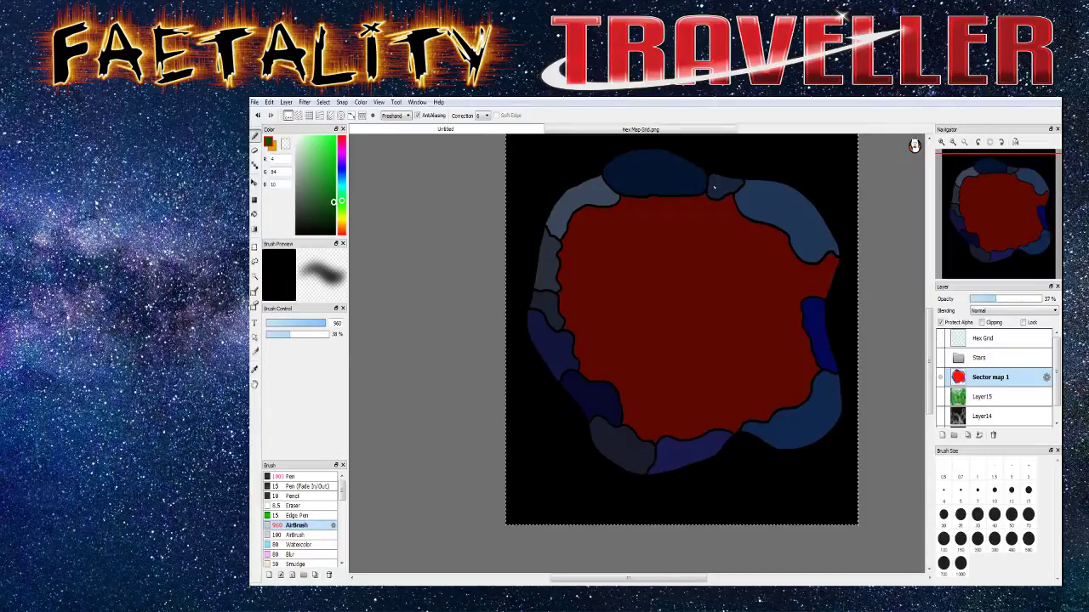
# Fill the dark blue region above the red sector with a brighter blue and preview it briefly with the stars shown
pyautogui.moveTo(928, 338); pyautogui.dragTo(929, 327)
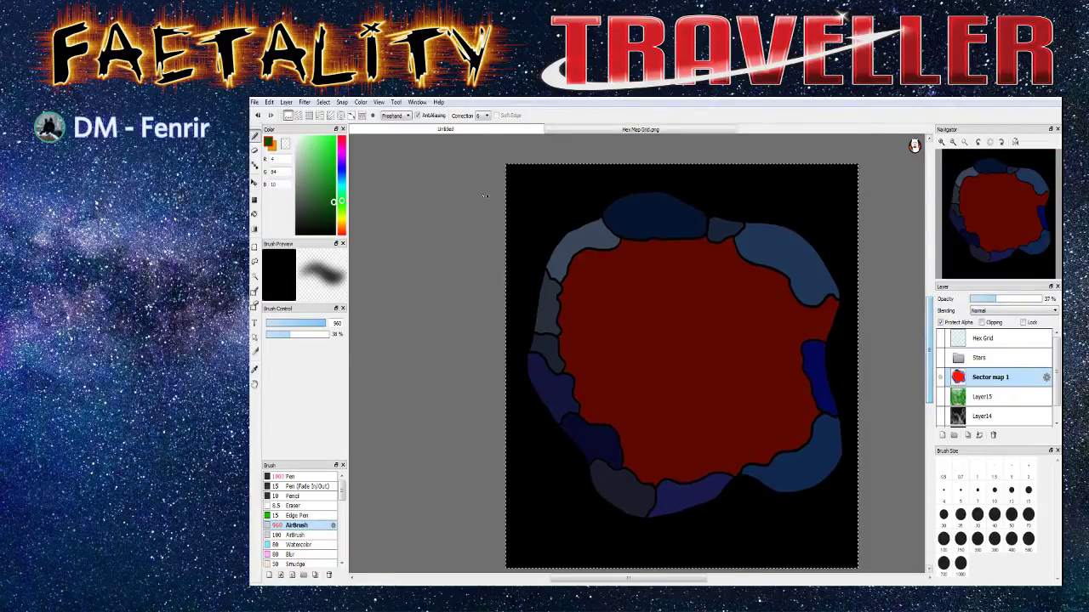
pyautogui.click(341, 174)
pyautogui.moveTo(322, 173)
pyautogui.mouseDown()
pyautogui.moveTo(323, 154)
pyautogui.moveTo(344, 176)
pyautogui.moveTo(329, 153)
pyautogui.mouseUp()
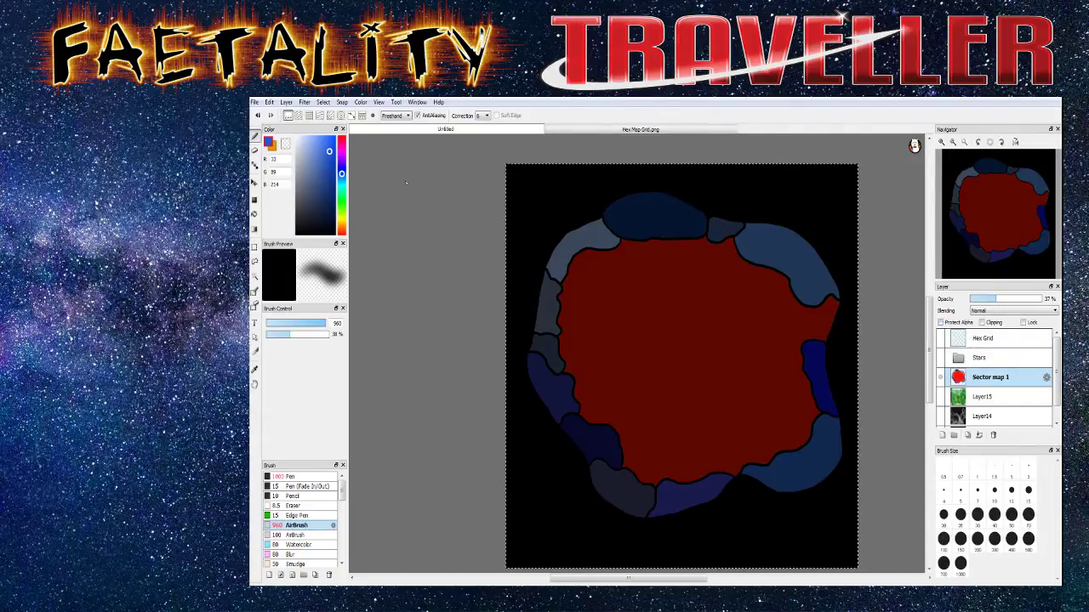
pyautogui.click(254, 215)
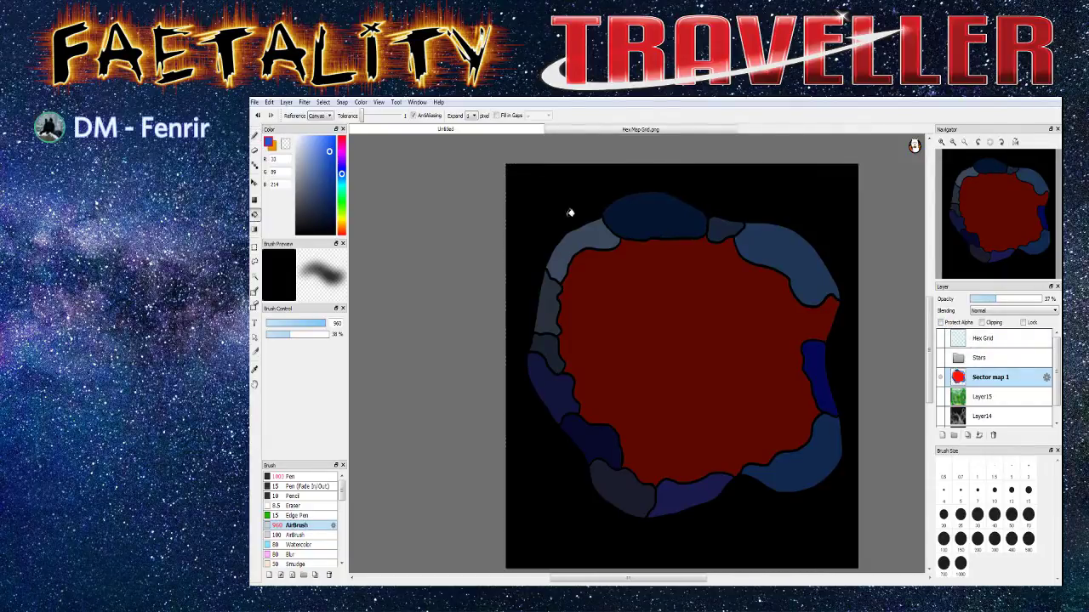
pyautogui.click(675, 212)
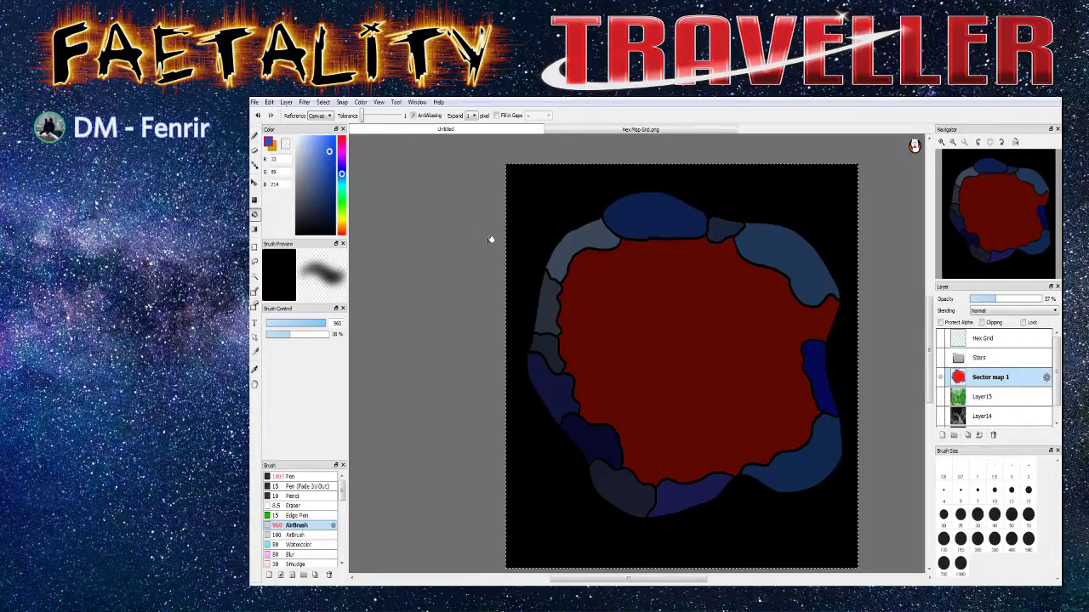
pyautogui.click(941, 358)
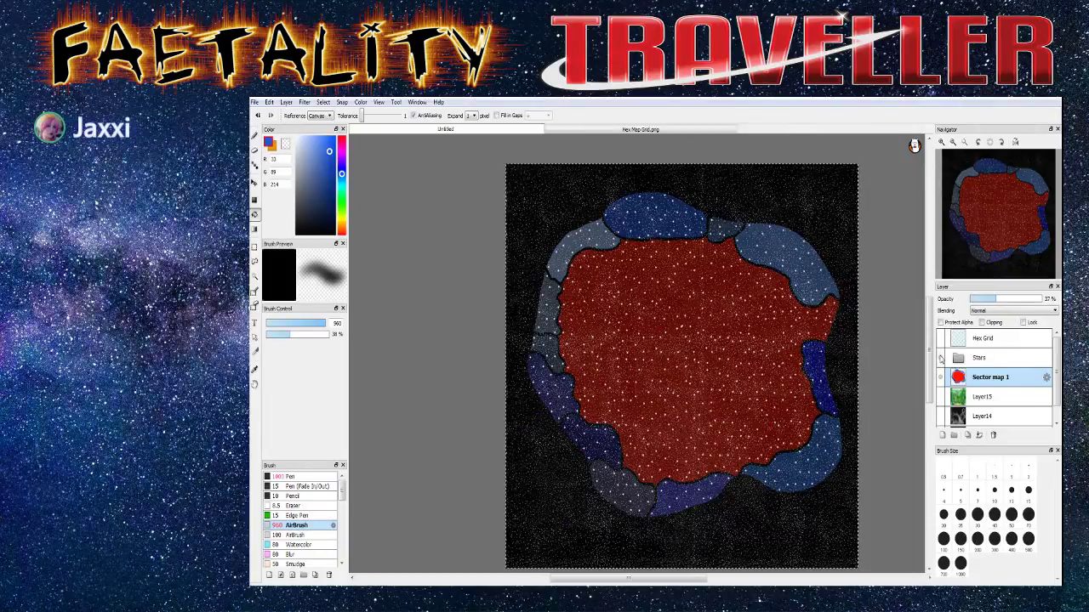
pyautogui.click(941, 358)
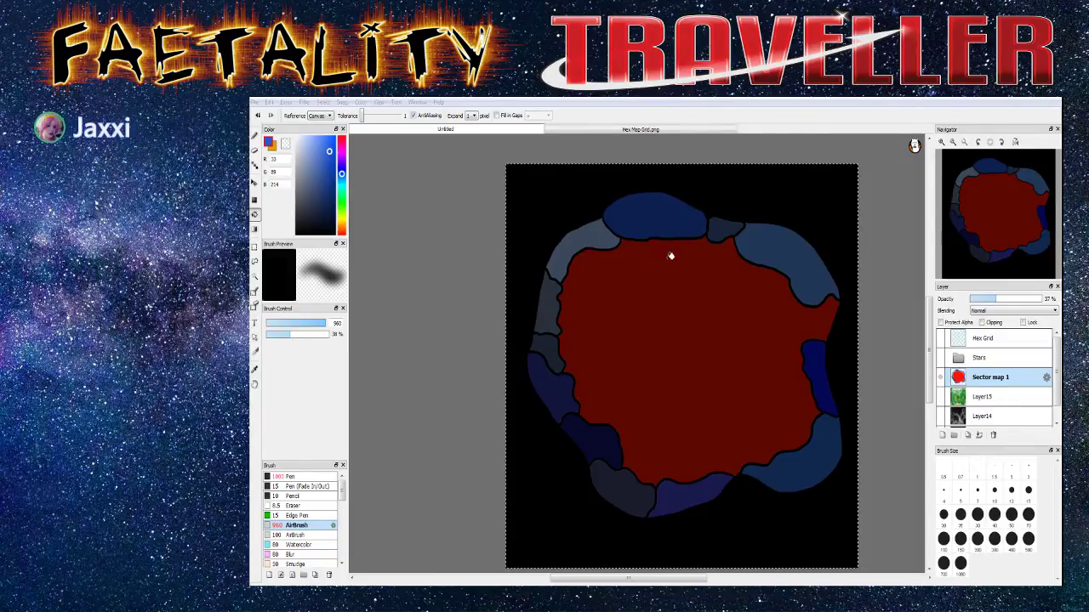
# Show Layer15 and Layer14 and hide Sector map 1 to isolate the green nebula
pyautogui.click(950, 411)
pyautogui.click(941, 416)
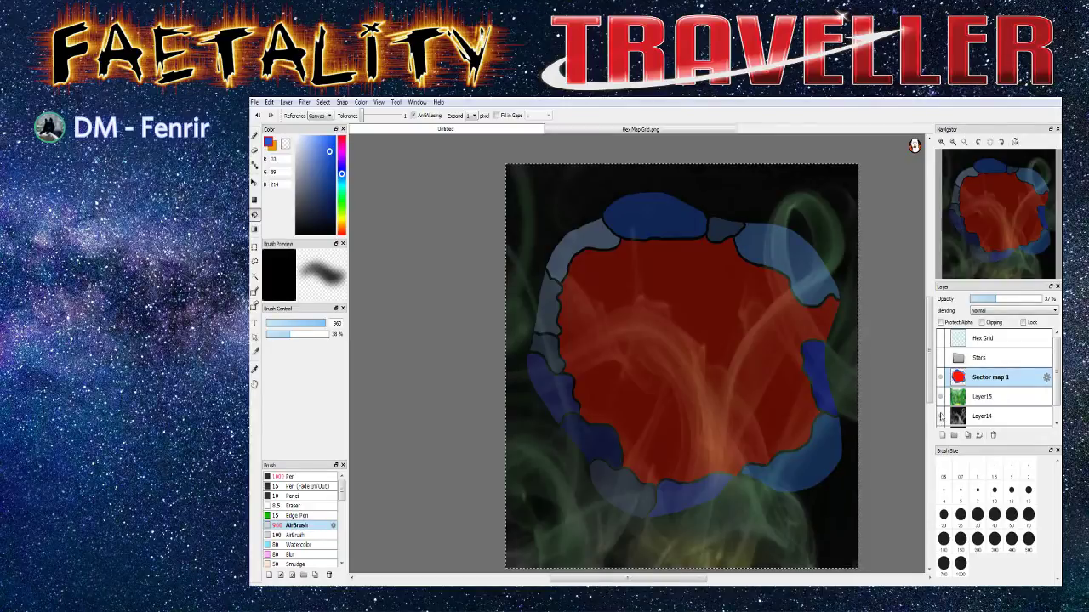
pyautogui.click(939, 378)
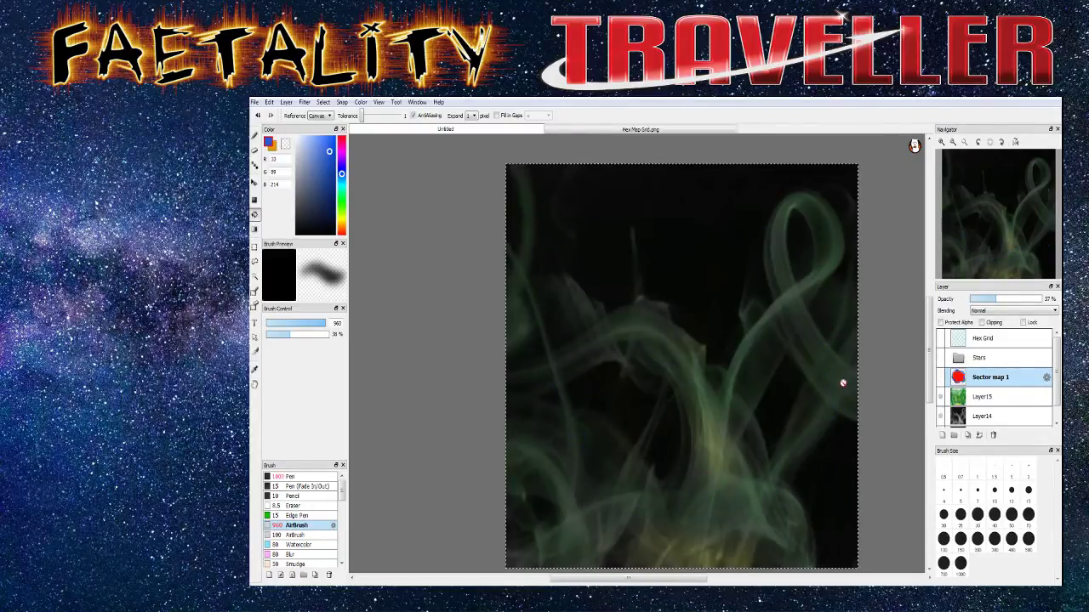
# Select Layer15 and set its blending to Normal
pyautogui.click(981, 396)
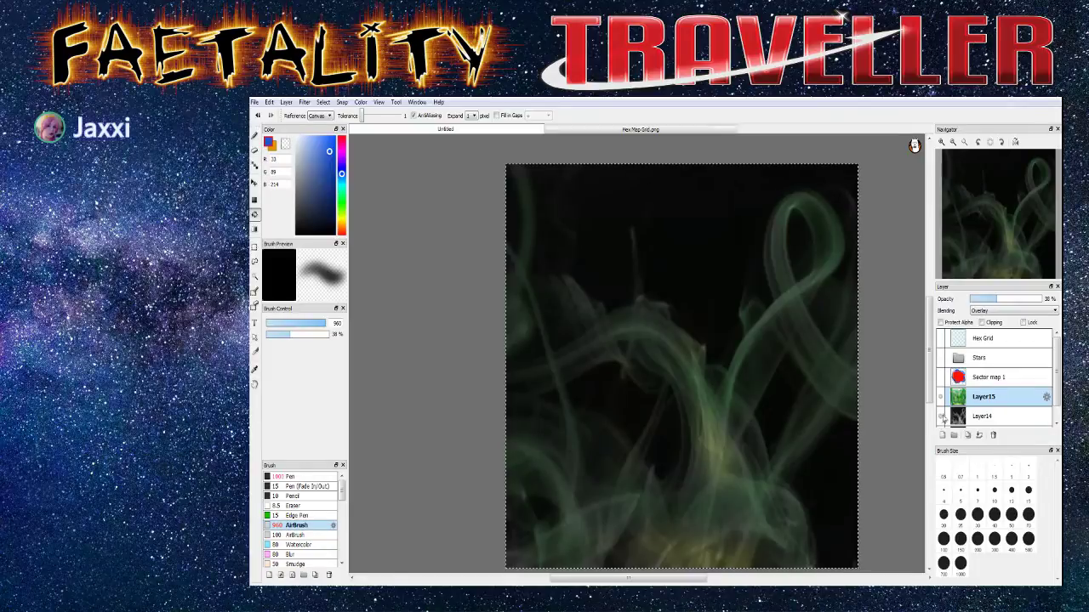
pyautogui.click(984, 311)
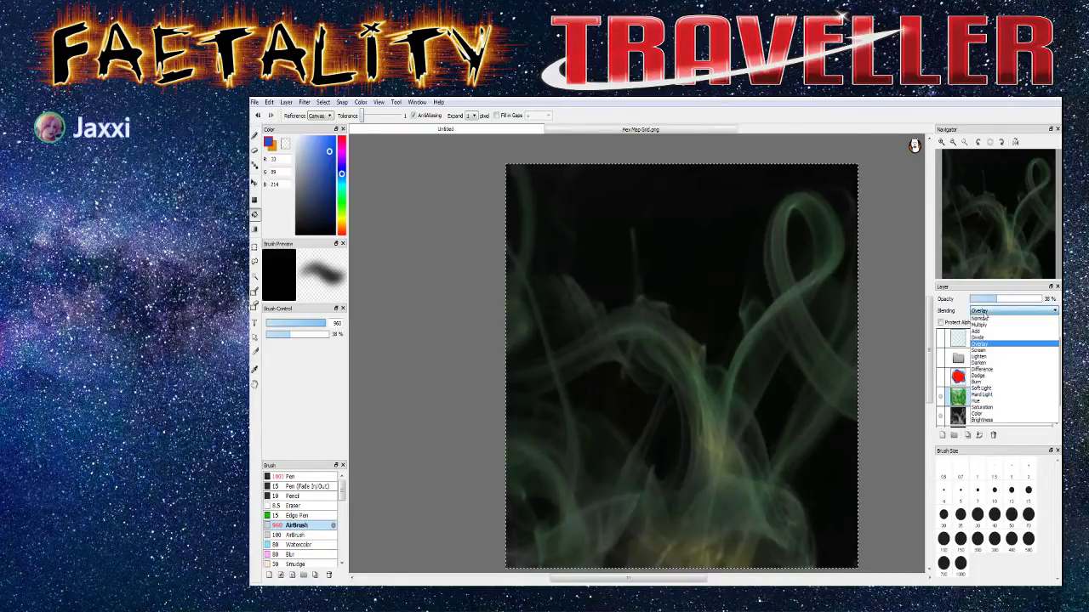
pyautogui.click(986, 322)
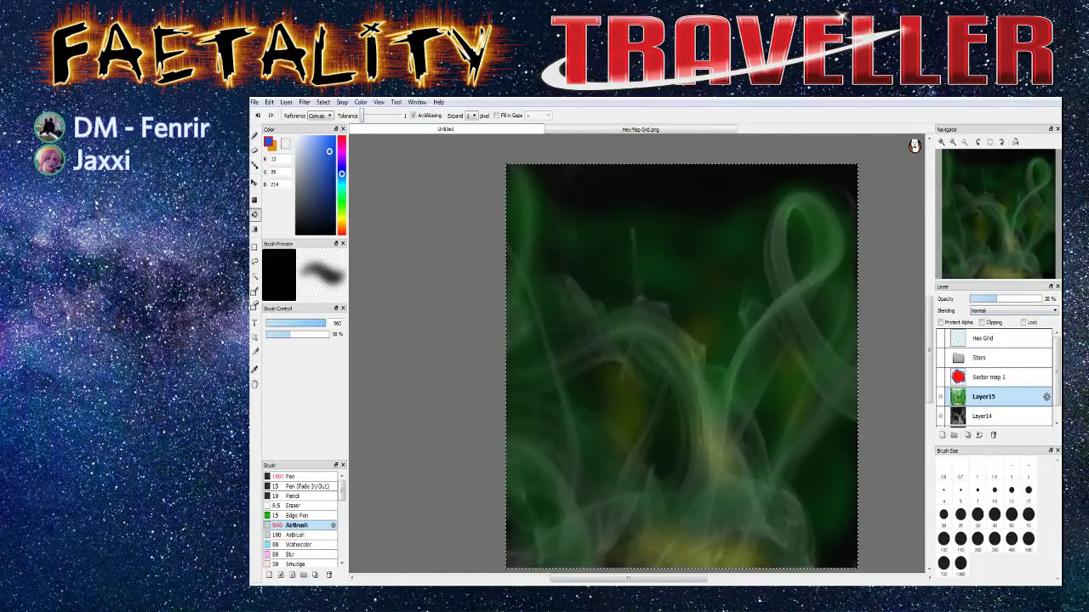
# Airbrush bright orange-red over the nebula's central plume, left arch, base and upper loop on Layer15
pyautogui.click(341, 233)
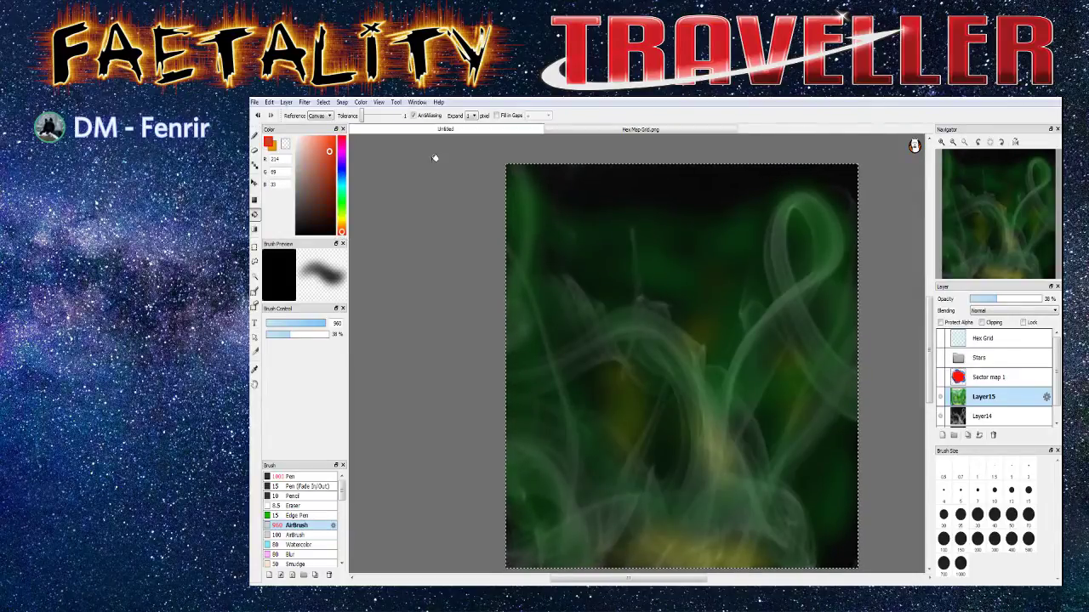
pyautogui.moveTo(327, 150); pyautogui.dragTo(334, 139)
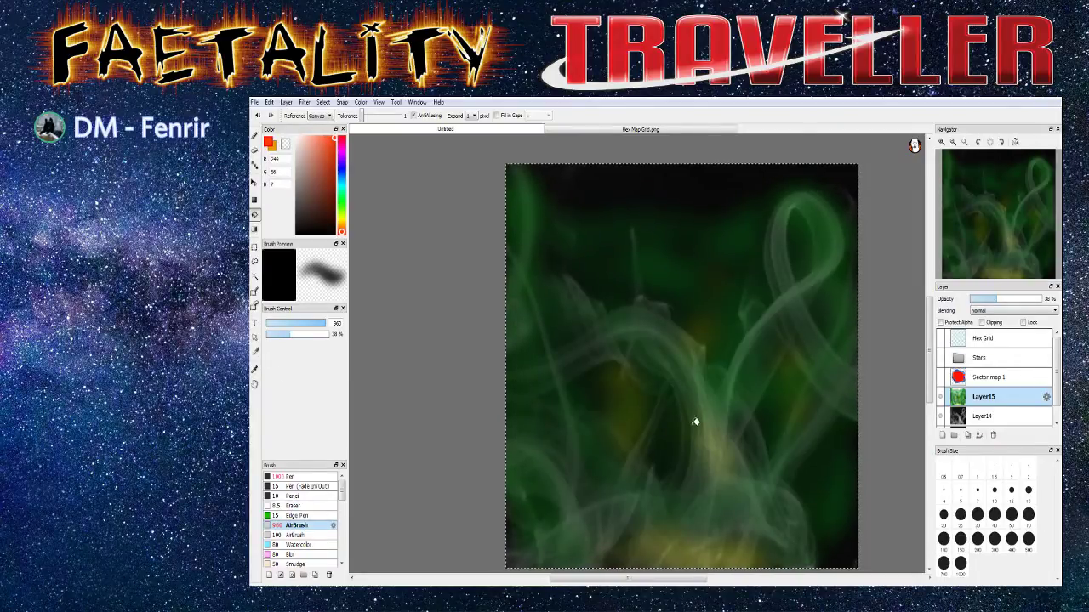
pyautogui.click(254, 136)
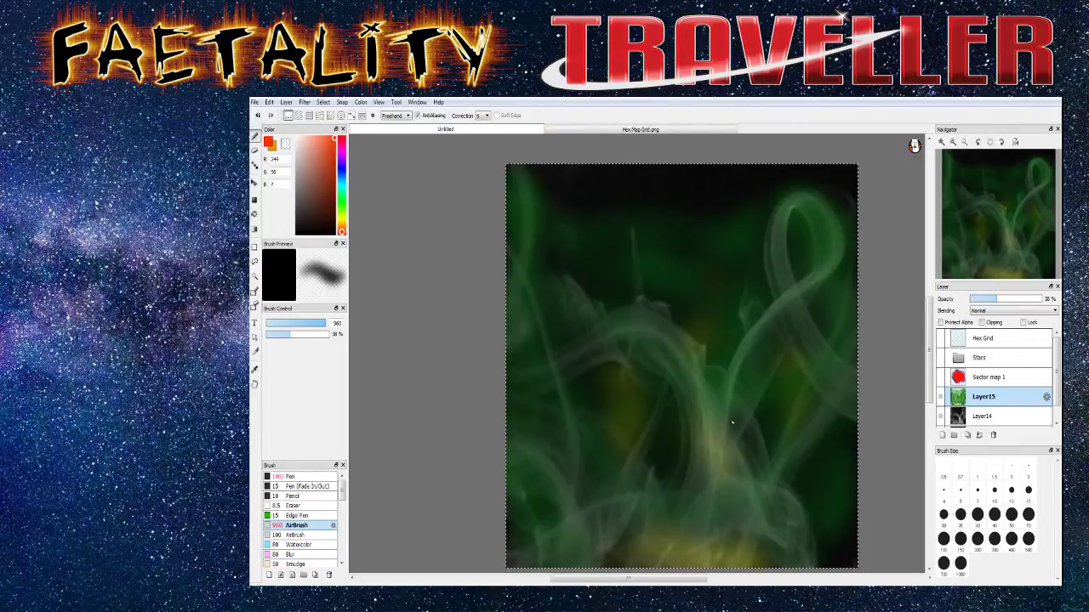
pyautogui.moveTo(717, 462)
pyautogui.mouseDown()
pyautogui.moveTo(708, 433)
pyautogui.moveTo(730, 494)
pyautogui.moveTo(703, 406)
pyautogui.mouseUp()
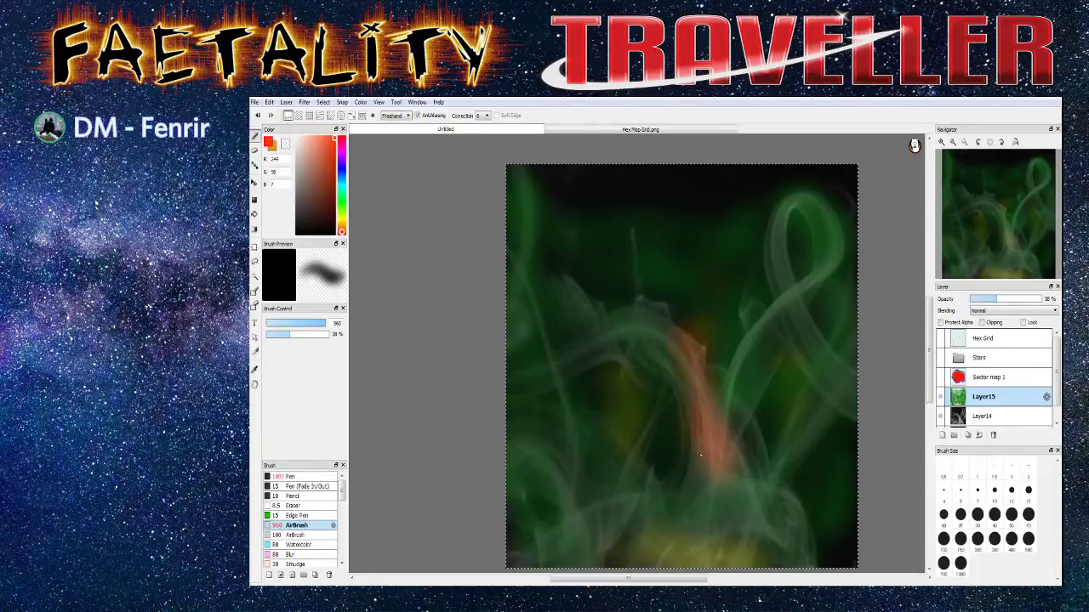
pyautogui.moveTo(636, 557)
pyautogui.mouseDown()
pyautogui.moveTo(710, 558)
pyautogui.moveTo(671, 542)
pyautogui.moveTo(642, 547)
pyautogui.moveTo(717, 559)
pyautogui.mouseUp()
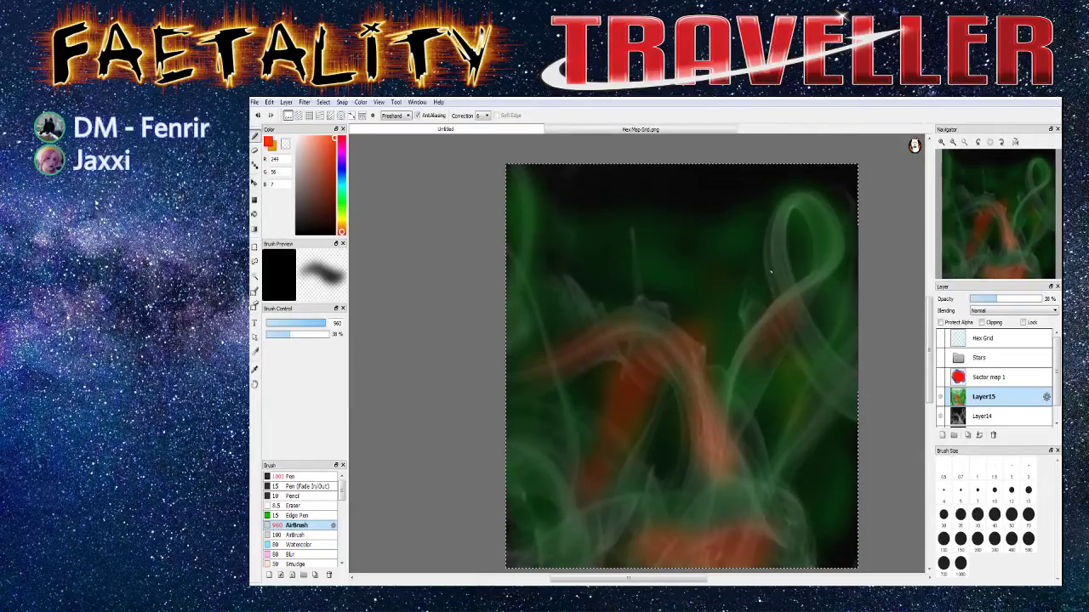
pyautogui.moveTo(799, 255)
pyautogui.mouseDown()
pyautogui.moveTo(827, 244)
pyautogui.moveTo(816, 211)
pyautogui.mouseUp()
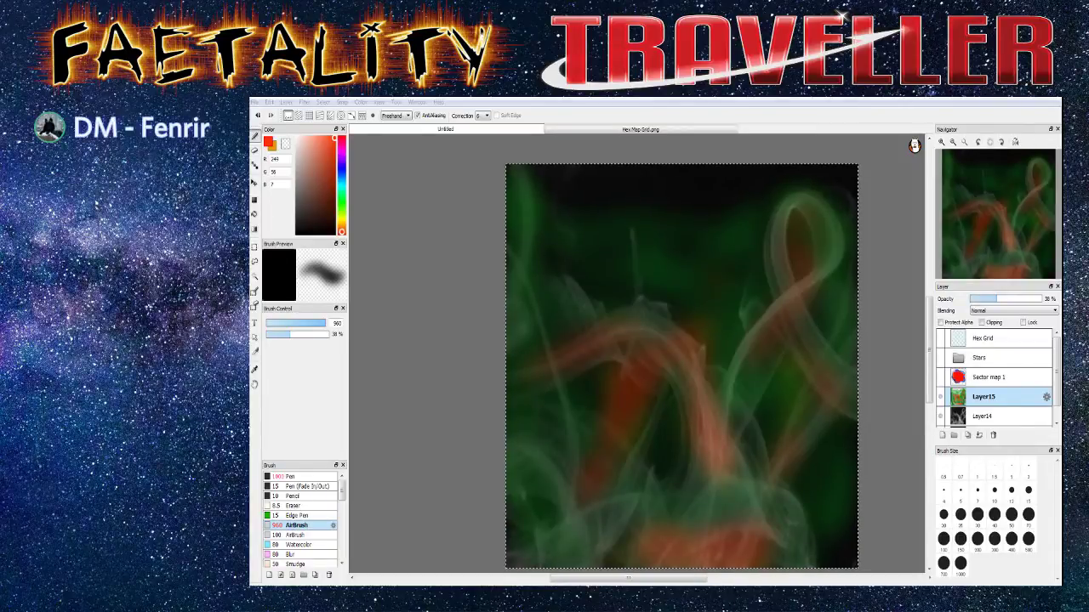
# Set Layer15's blending to Overlay and show the Hex Grid, the Stars folder and Sector map 1 over the nebula
pyautogui.click(1010, 311)
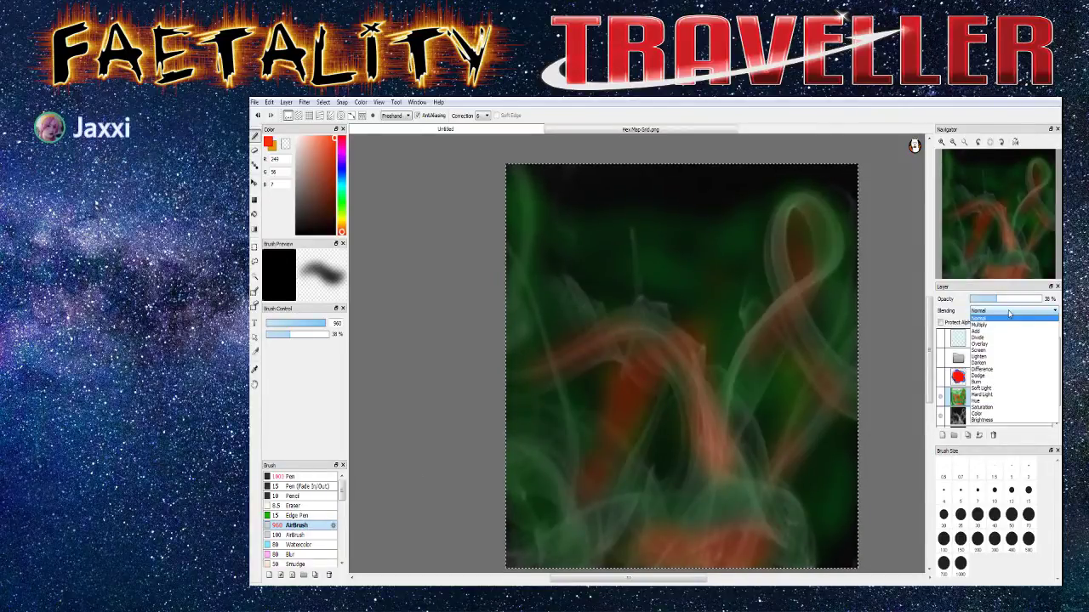
pyautogui.click(1000, 344)
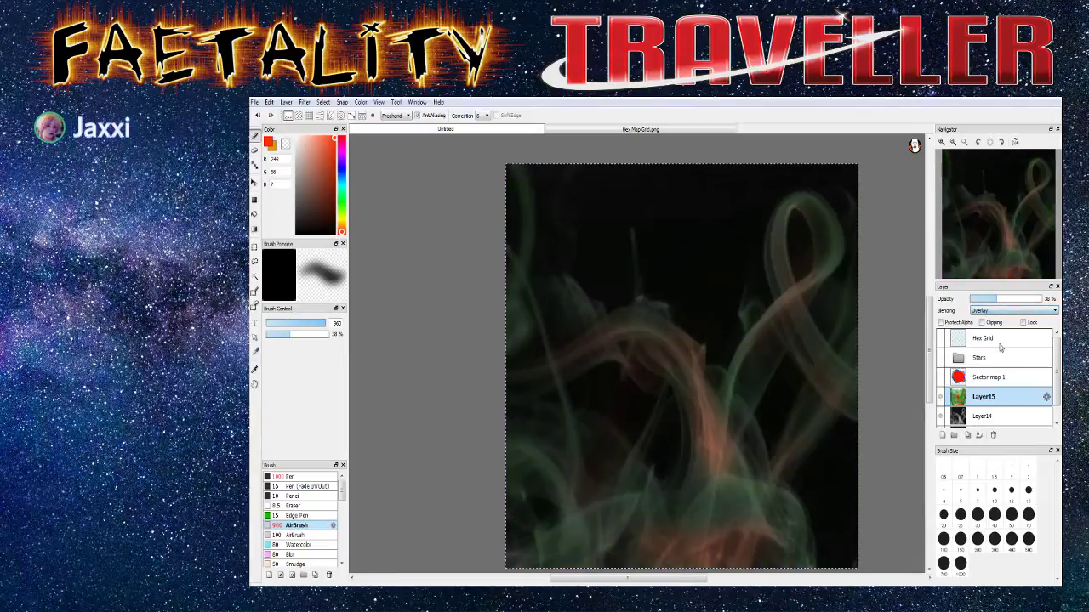
pyautogui.click(941, 378)
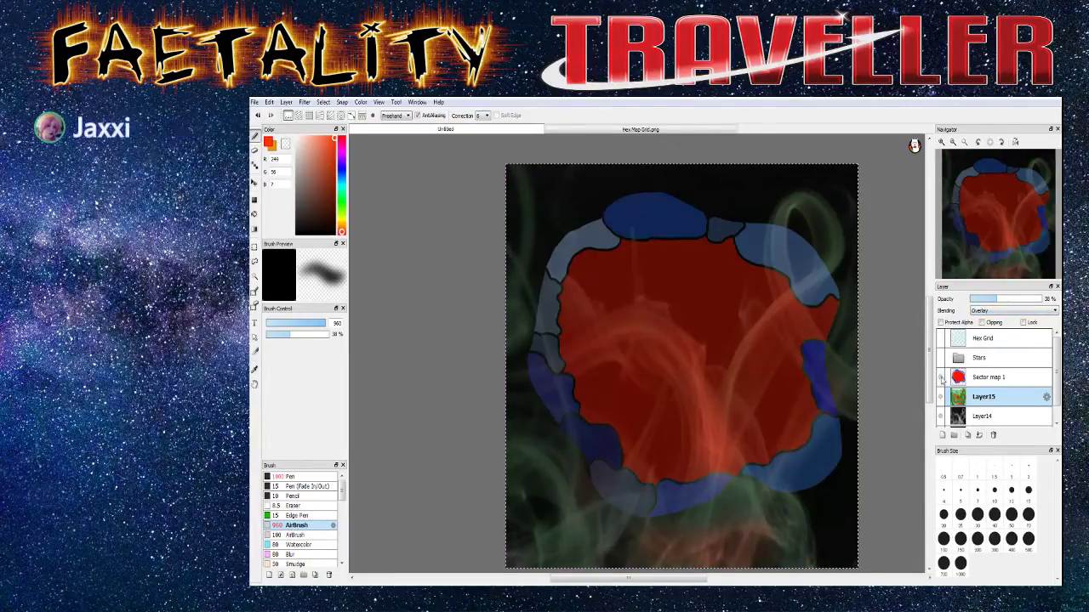
pyautogui.click(940, 378)
pyautogui.click(940, 340)
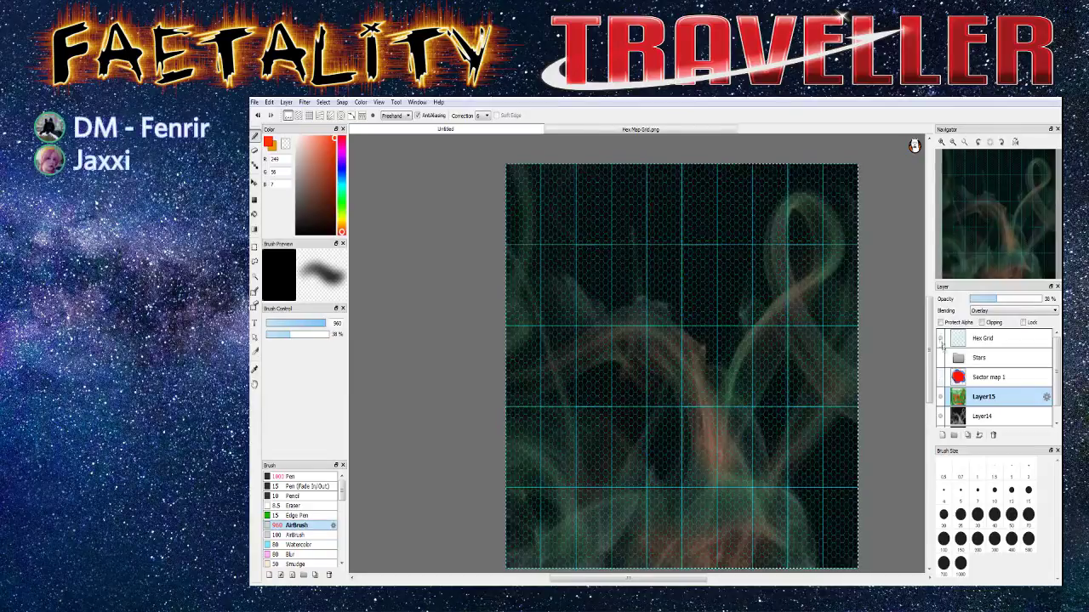
pyautogui.click(940, 358)
pyautogui.click(940, 379)
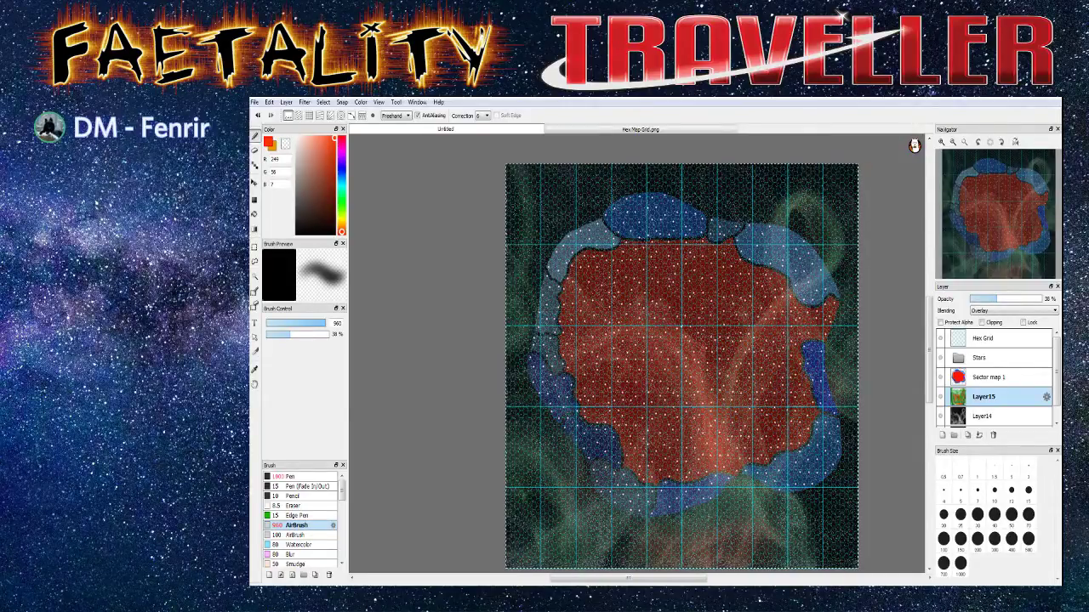
# Switch to the Snipping Tool, capture the full map with grid and stars as a new snip, and return to the painting
pyautogui.hotkey('alt', 'Tab')
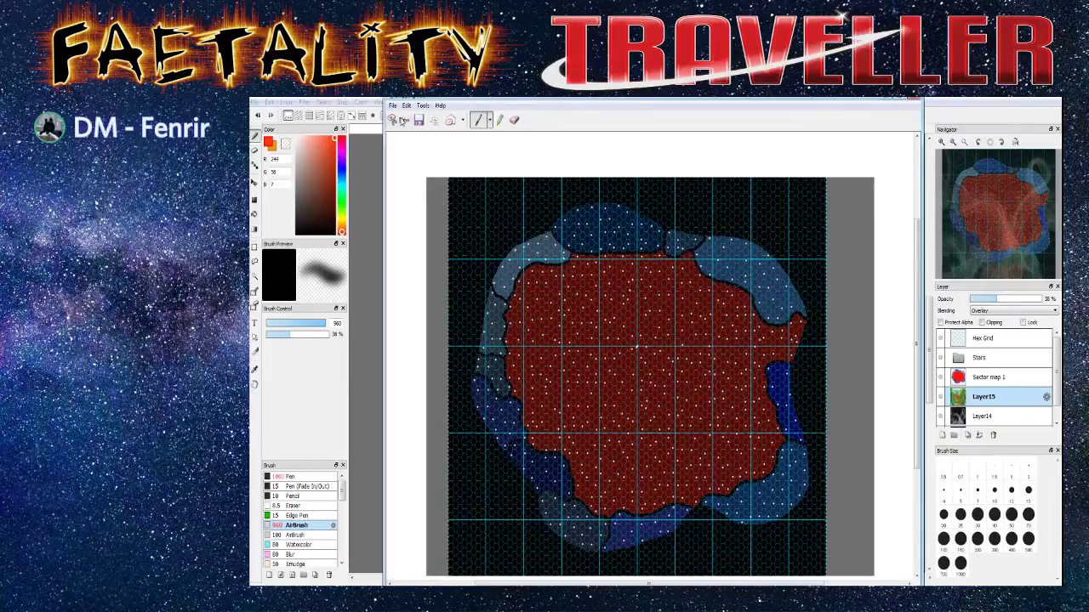
pyautogui.hotkey('alt', 'Tab')
pyautogui.hotkey('alt', 'Tab')
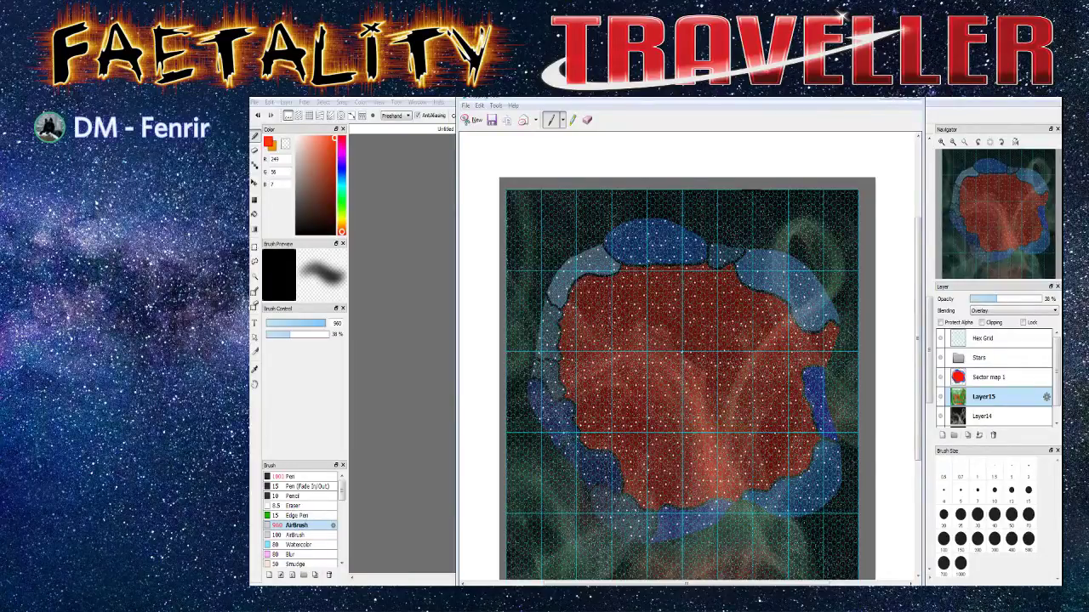
pyautogui.click(892, 210)
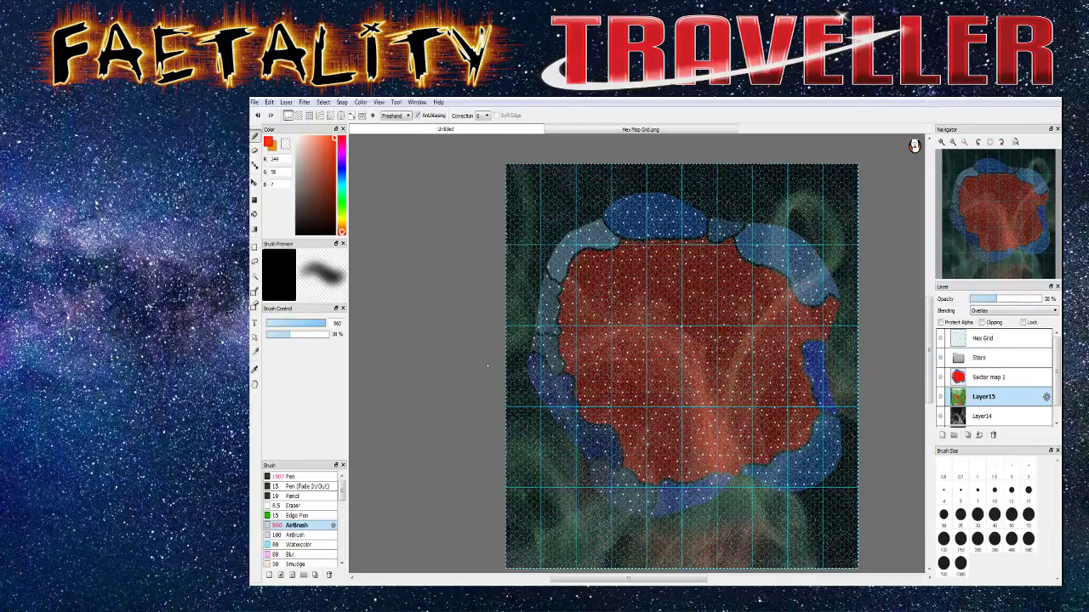
# Hide the Stars folder, Hex Grid and Sector map 1 to isolate the recoloured nebula
pyautogui.click(940, 416)
pyautogui.click(940, 416)
pyautogui.click(940, 357)
pyautogui.click(939, 339)
pyautogui.click(939, 378)
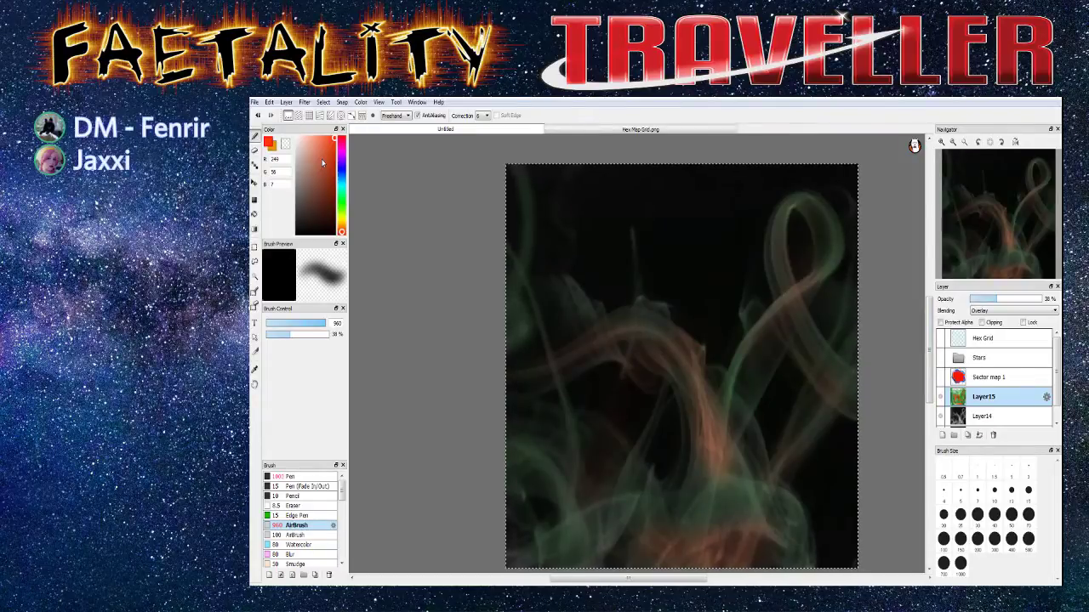
pyautogui.hotkey('ctrl', 'a')
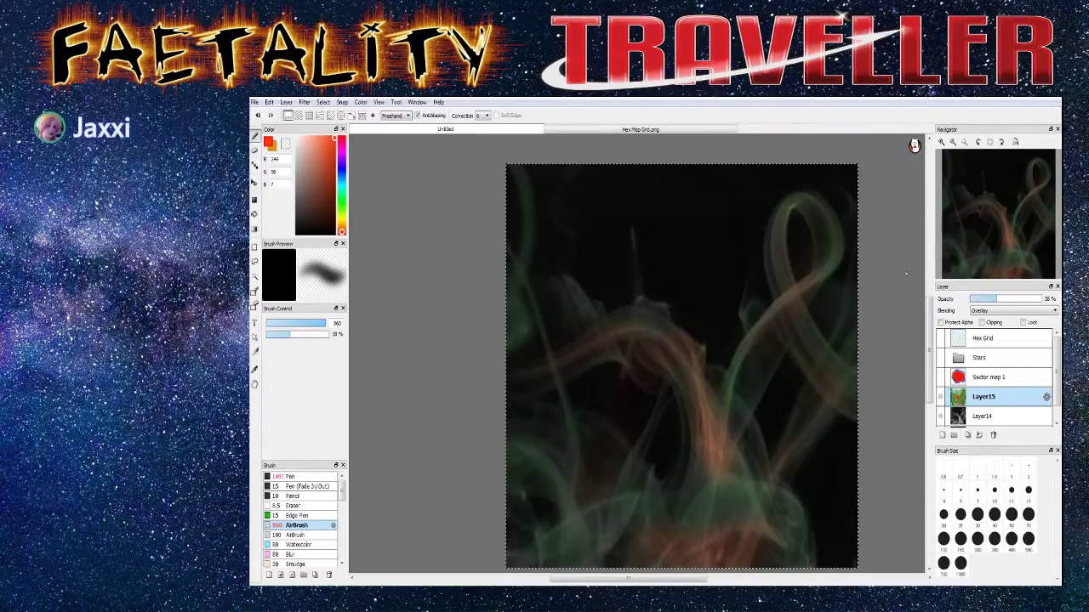
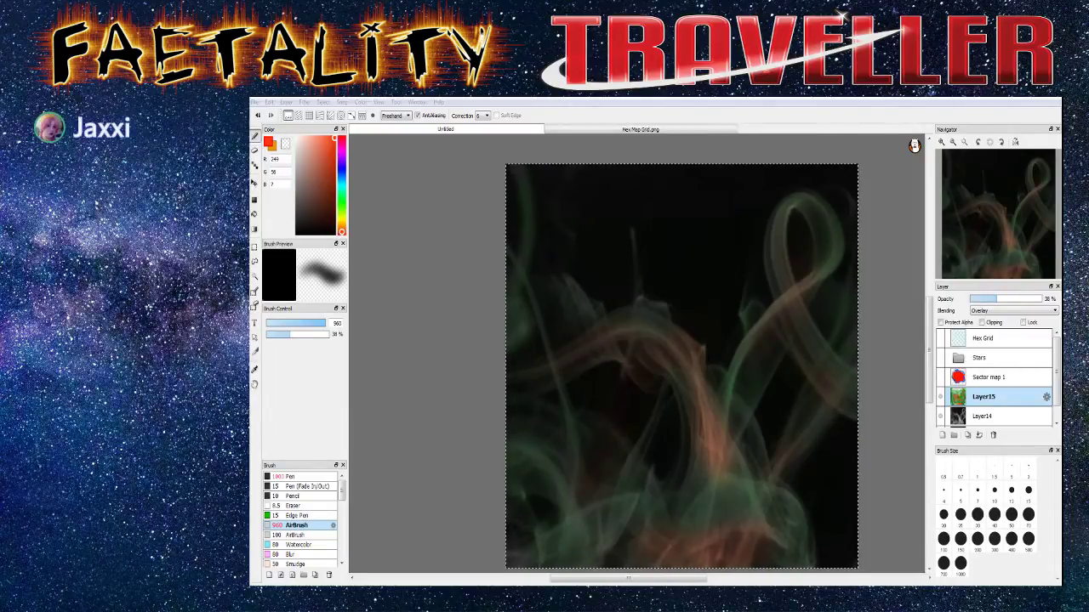
# Compare the nebula with and without Layer15, and show and select Sector map 1
pyautogui.click(940, 398)
pyautogui.click(940, 398)
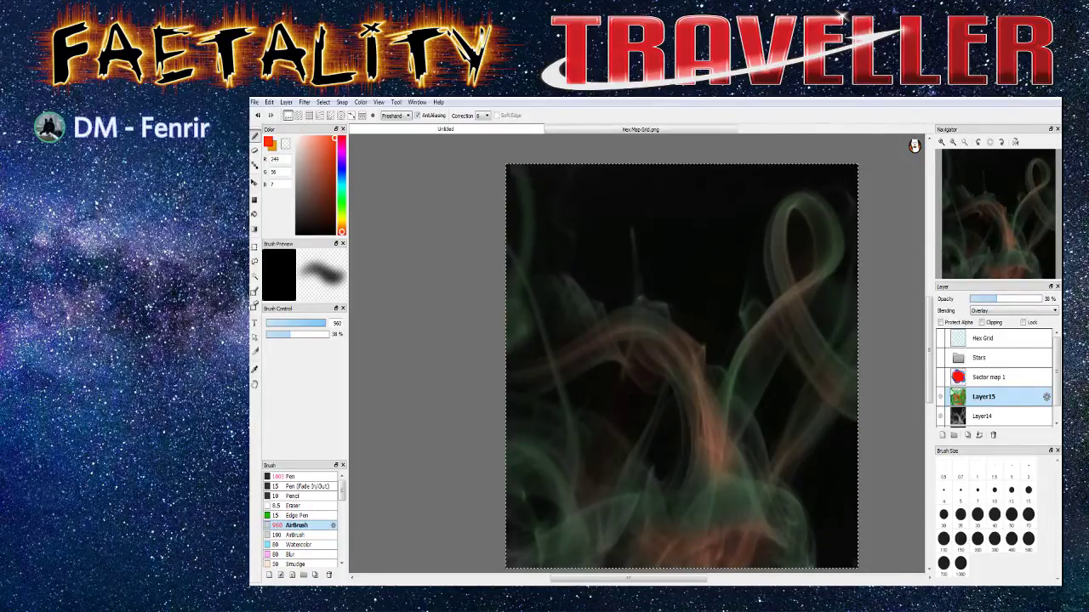
pyautogui.click(940, 377)
pyautogui.hotkey('ctrl', 'a')
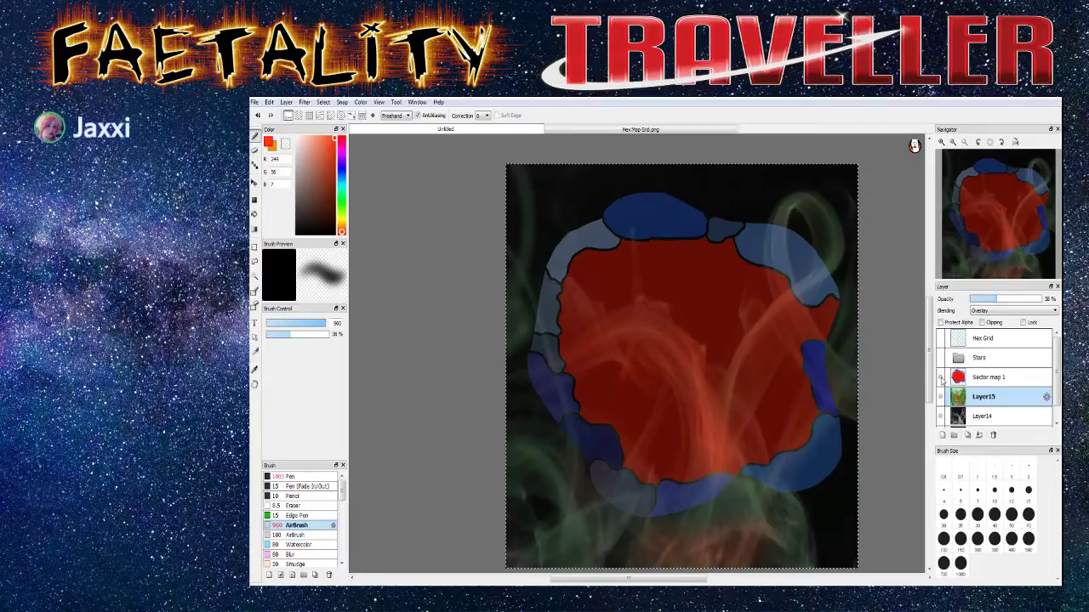
pyautogui.hotkey('alt', 'Tab')
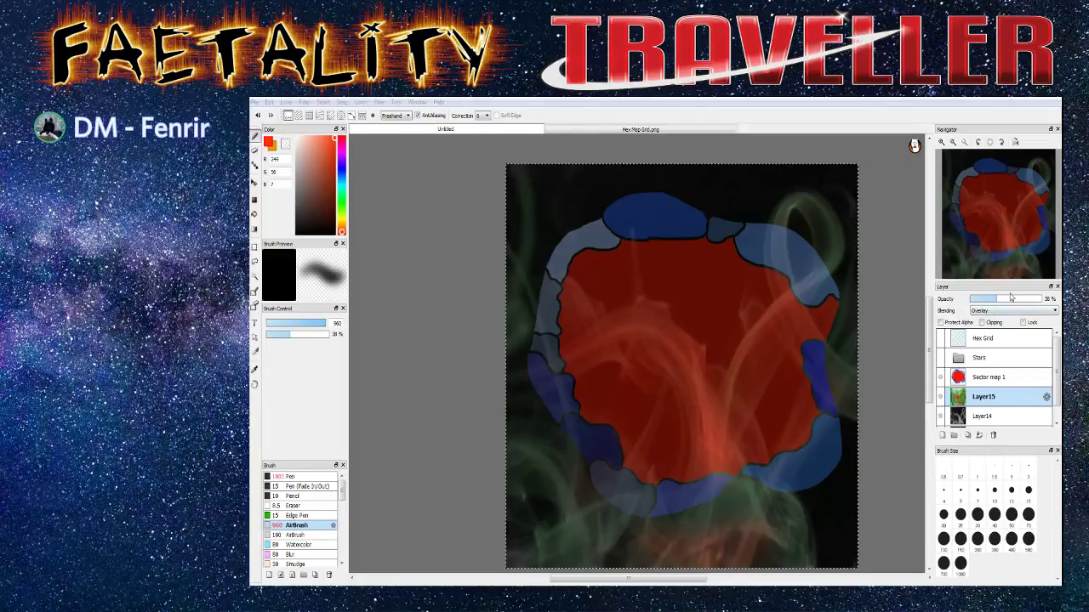
pyautogui.click(982, 378)
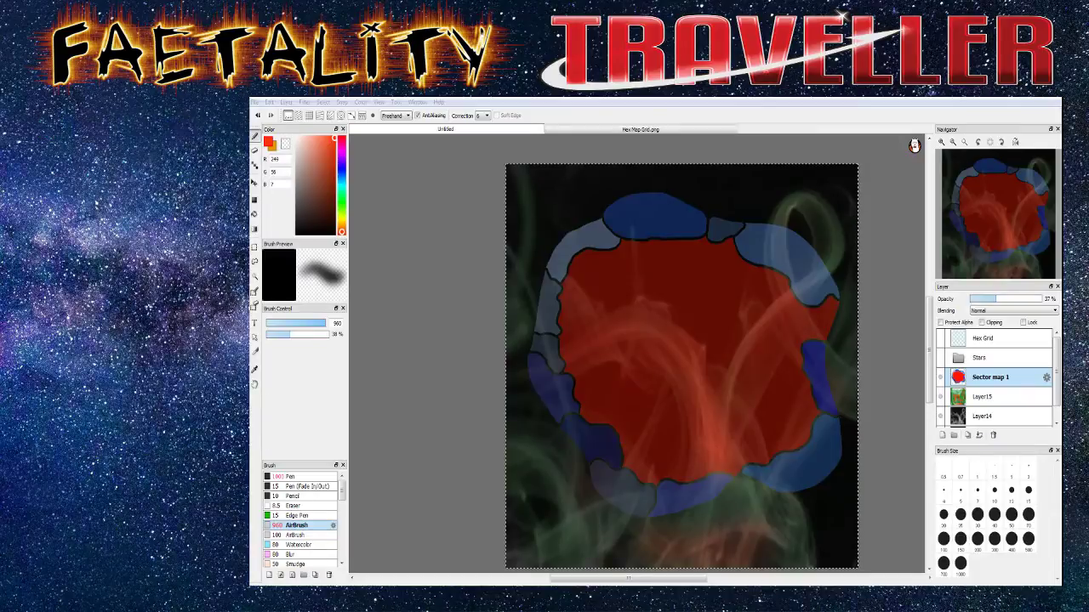
pyautogui.hotkey('alt', 'Tab')
pyautogui.hotkey('alt', 'Tab')
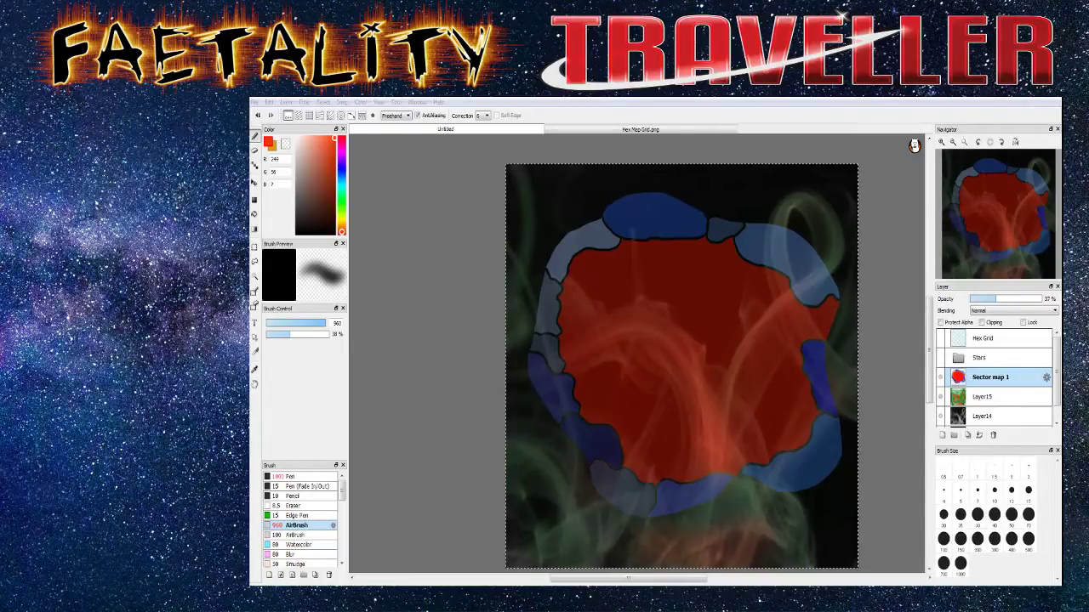
pyautogui.hotkey('ctrl', 'a')
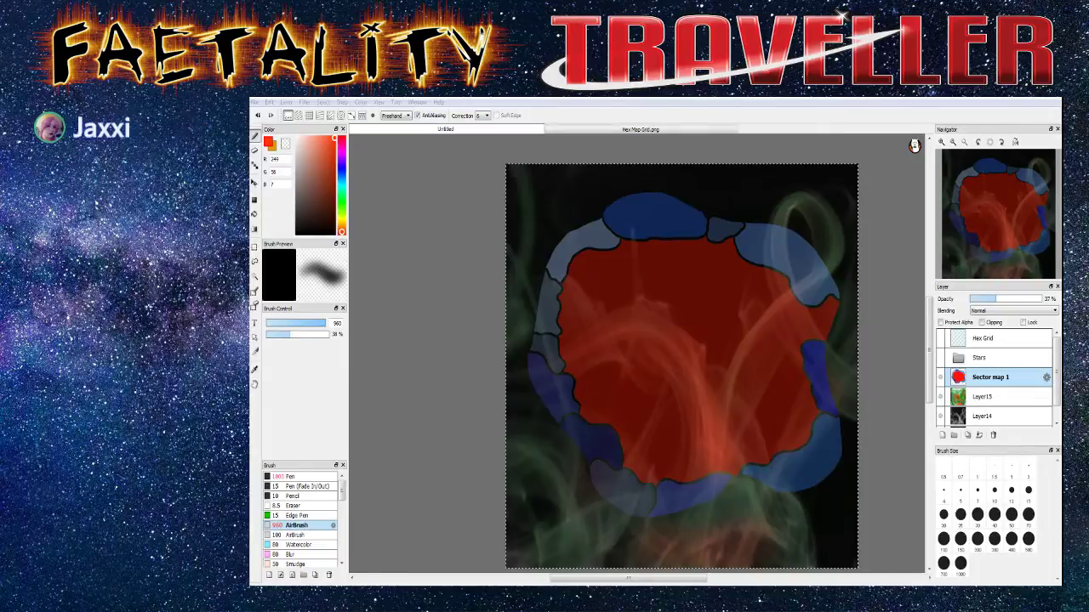
pyautogui.click(884, 245)
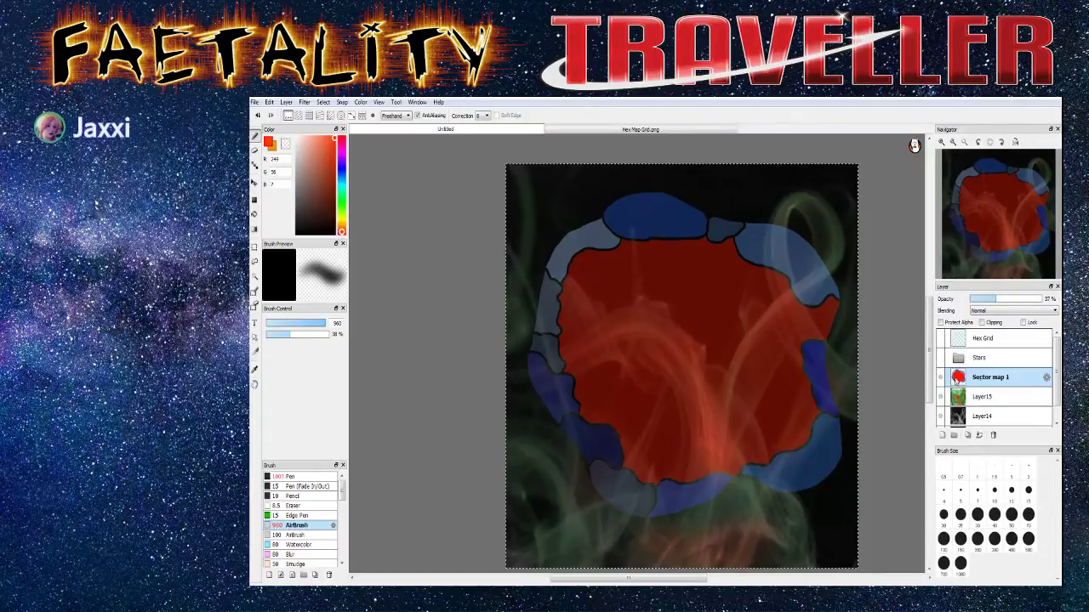
# Pick a light blue colour and briefly preview the Hex Grid over the sector regions
pyautogui.click(341, 172)
pyautogui.moveTo(342, 172); pyautogui.dragTo(314, 143)
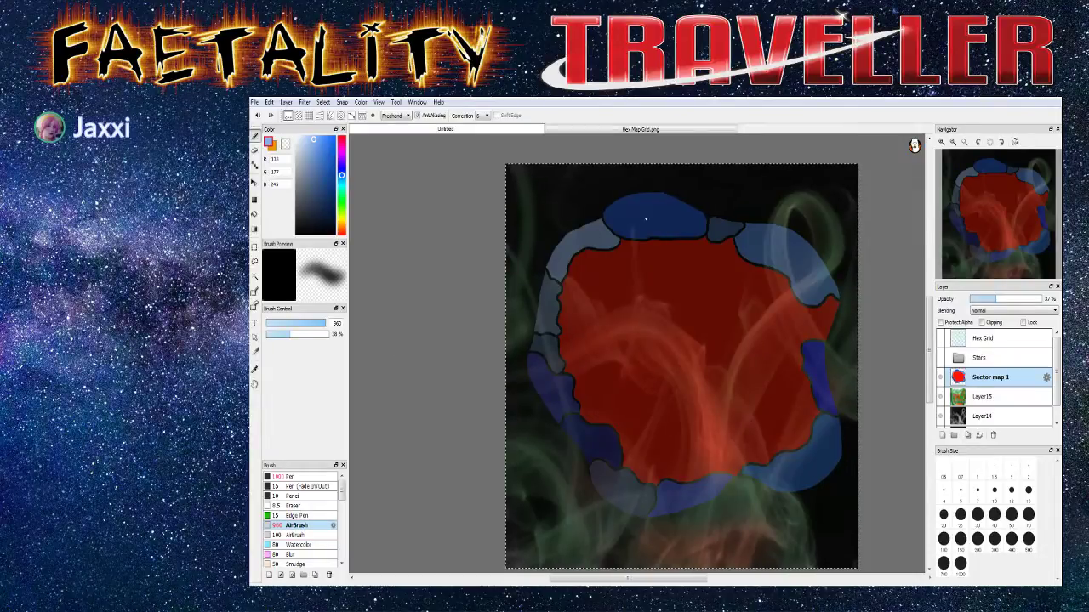
pyautogui.click(940, 339)
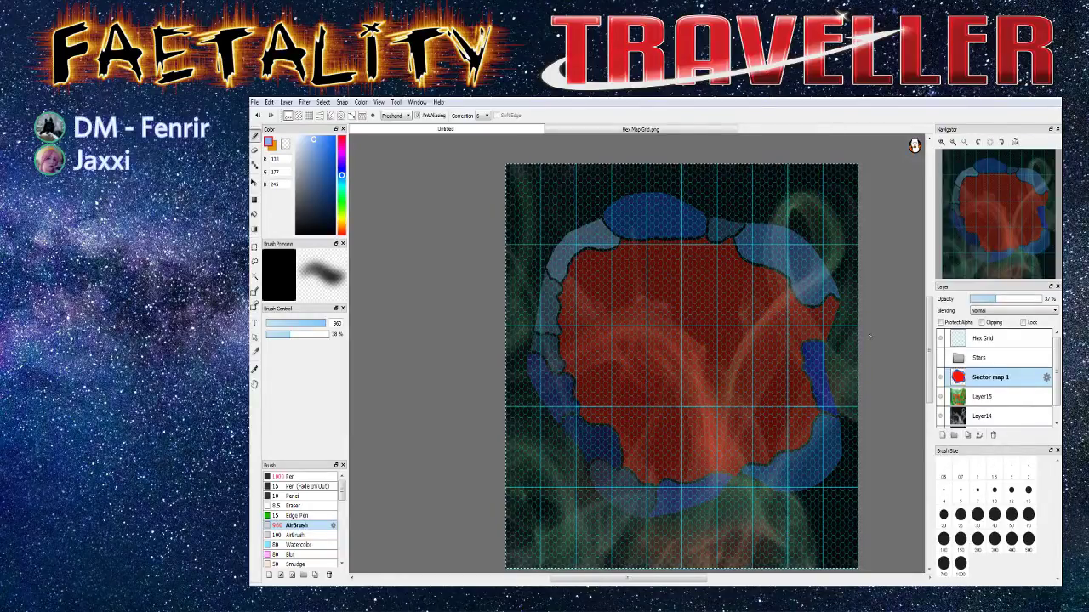
pyautogui.click(940, 337)
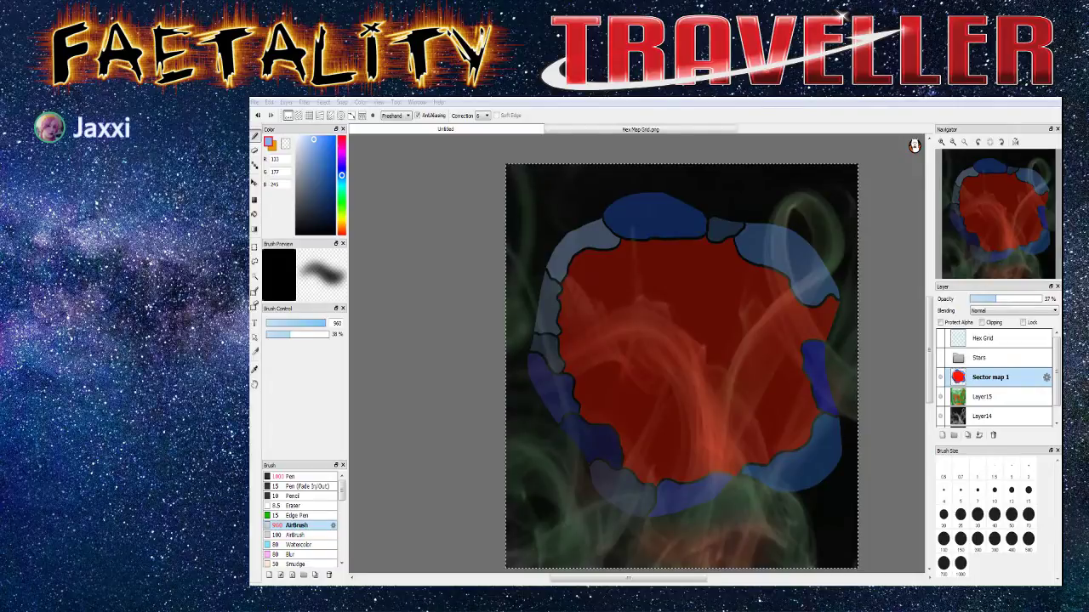
# Capture the canvas showing the sector regions over the nebula with the Snipping Tool and copy the snip
pyautogui.click(385, 493)
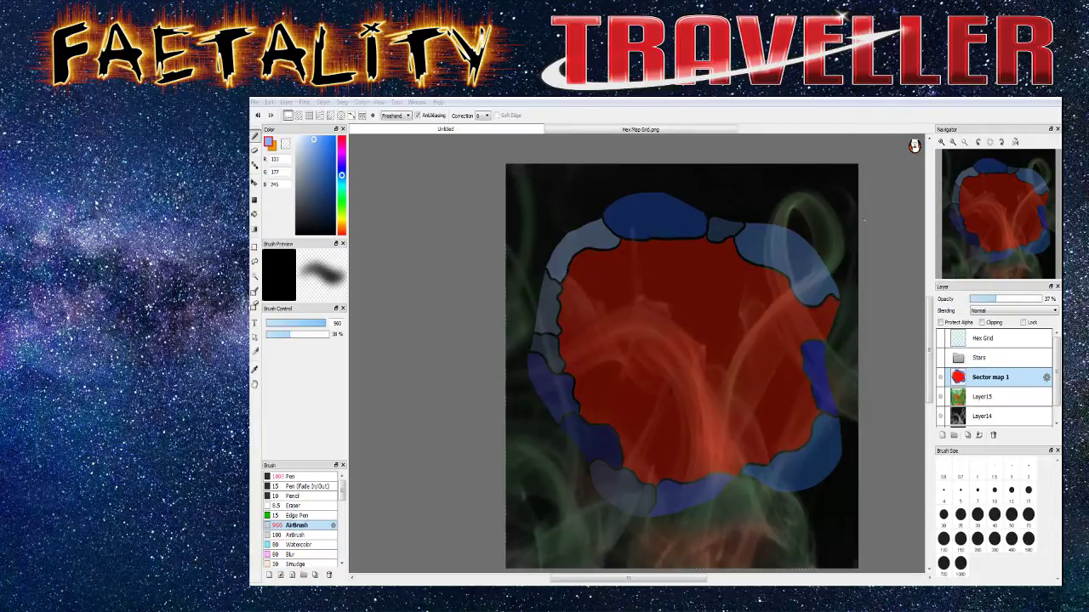
pyautogui.hotkey('ctrl', 'a')
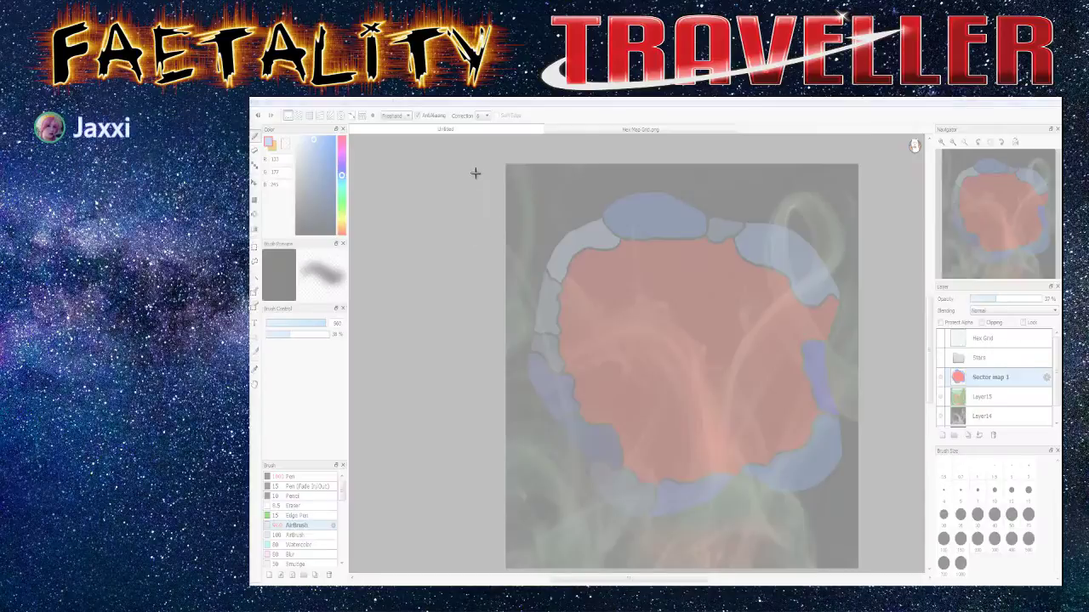
pyautogui.moveTo(476, 154)
pyautogui.mouseDown()
pyautogui.moveTo(574, 436)
pyautogui.moveTo(895, 567)
pyautogui.mouseUp()
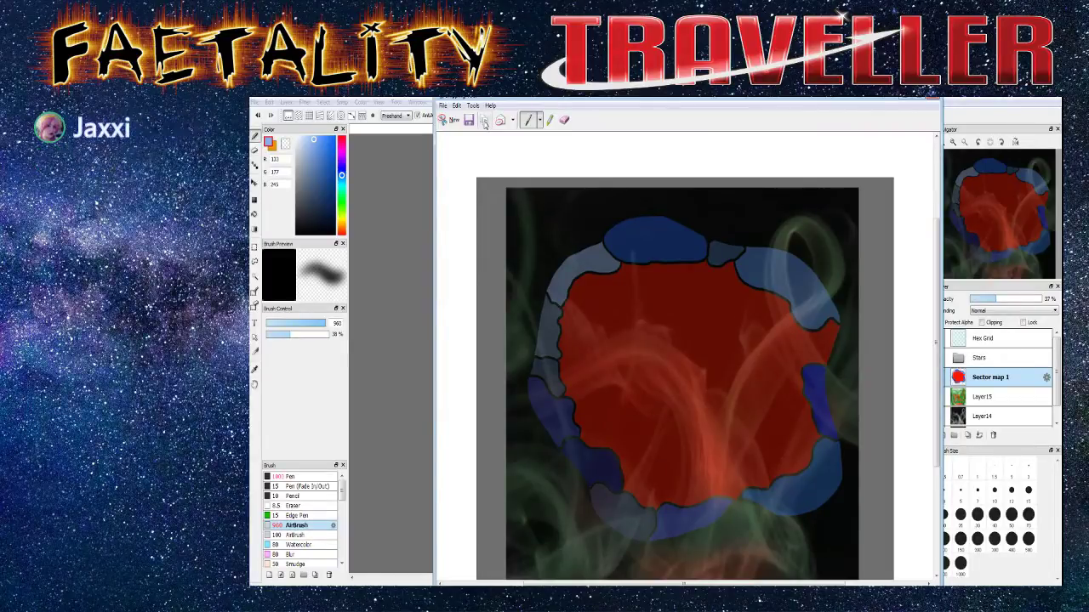
pyautogui.click(484, 123)
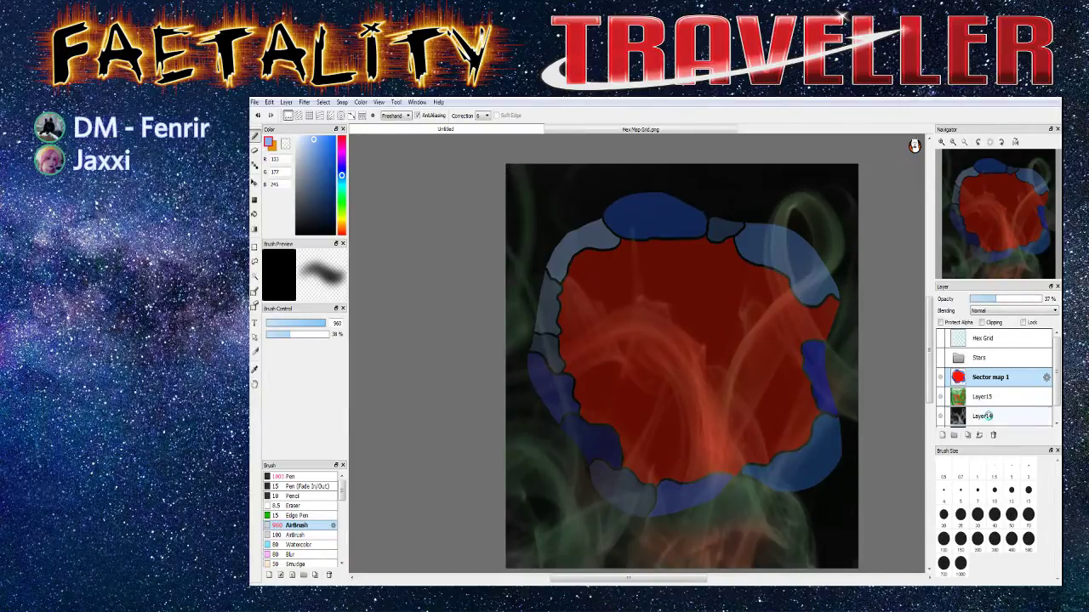
# Delete the Layer14 nebula and paste the copied smoke image directly above Layer4 in its place
pyautogui.click(986, 417)
pyautogui.rightClick(989, 419)
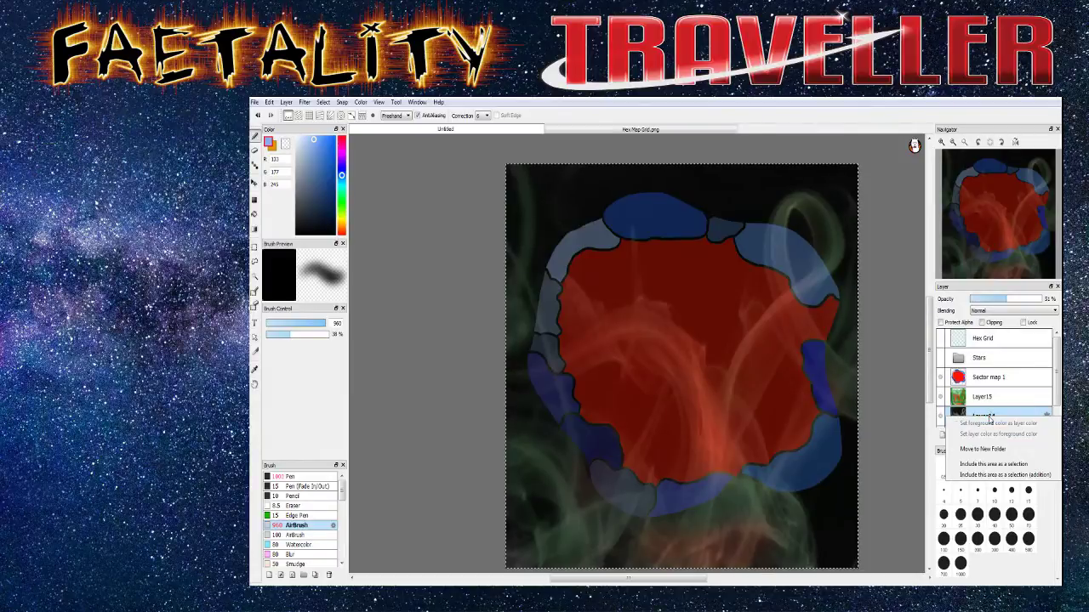
pyautogui.press('Escape')
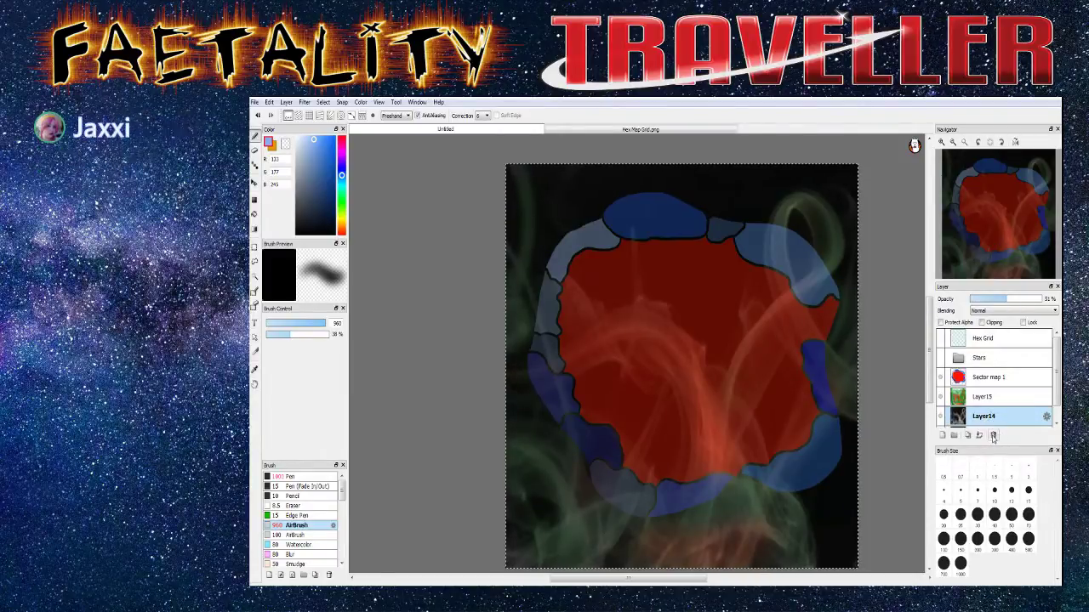
pyautogui.press('Delete')
pyautogui.click(983, 396)
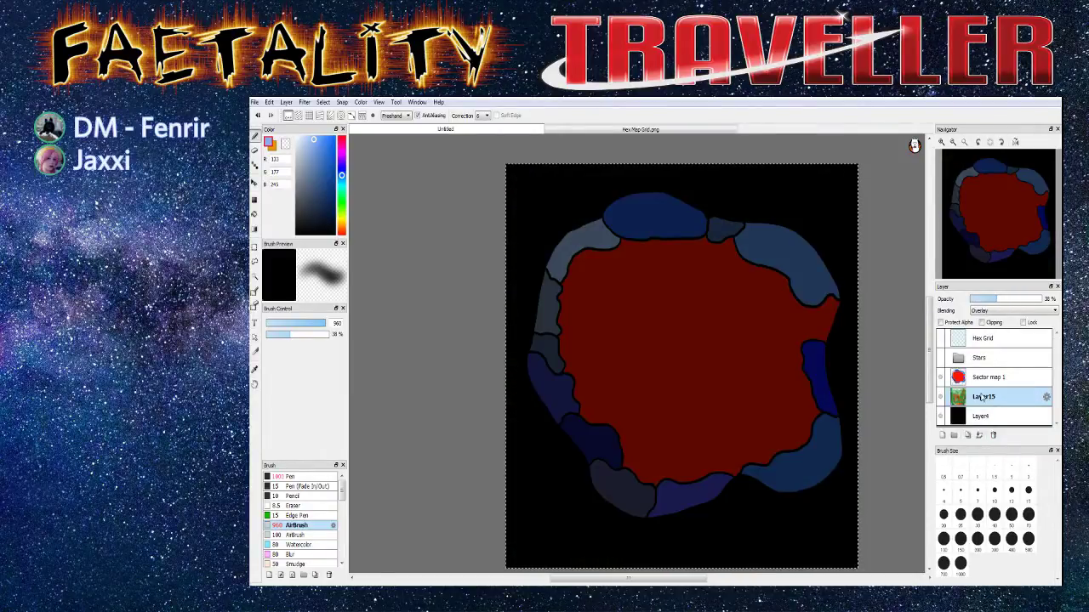
pyautogui.click(980, 416)
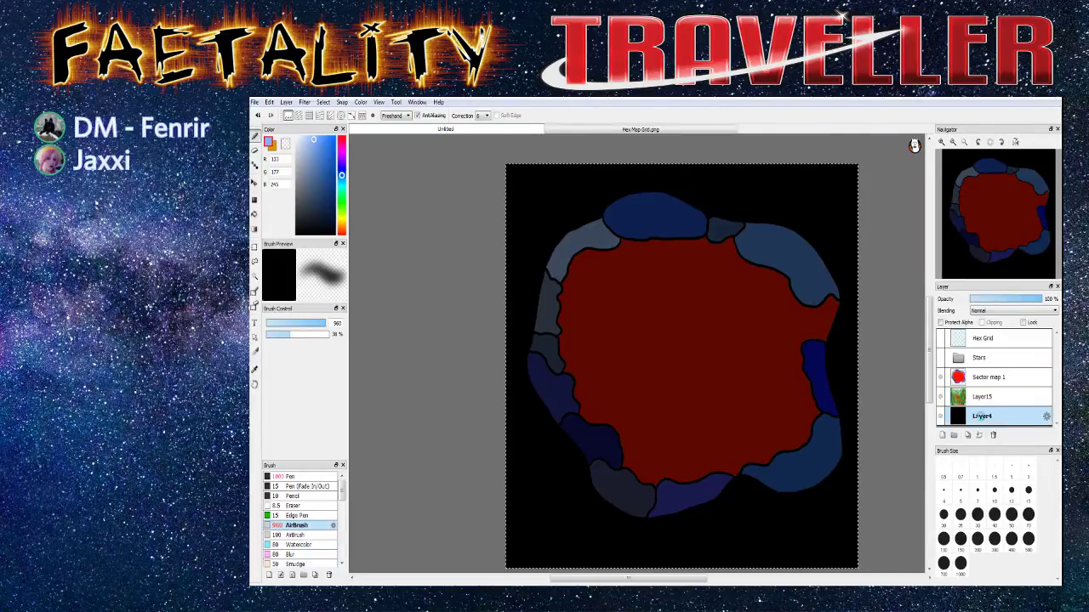
pyautogui.hotkey('ctrl', 'v')
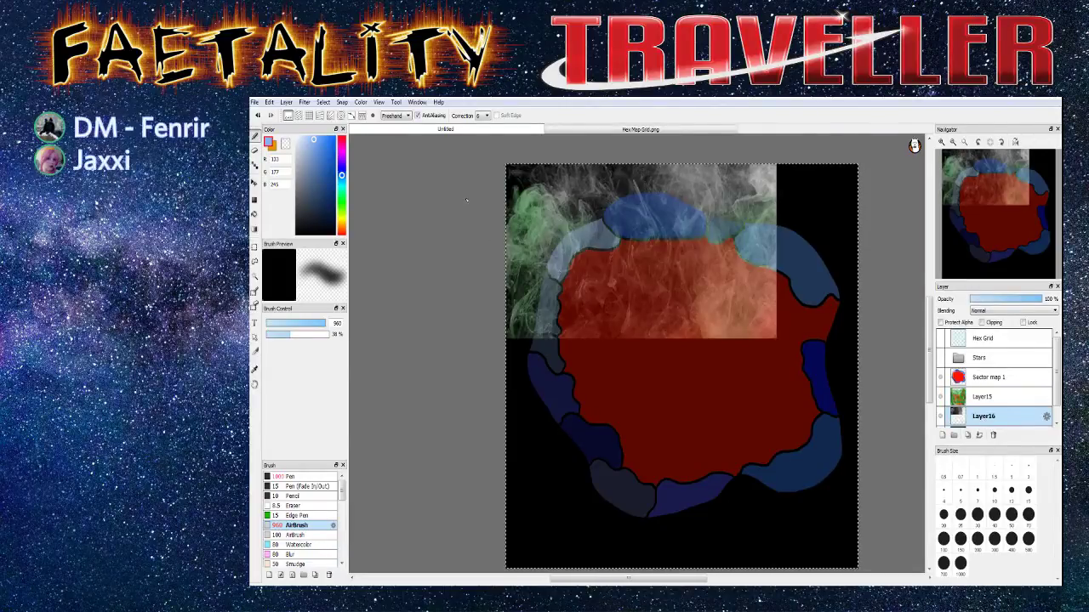
# Select the pasted smoke image, enlarge and stretch it with a transform to cover nearly the whole canvas, and clear the selection
pyautogui.press('m')
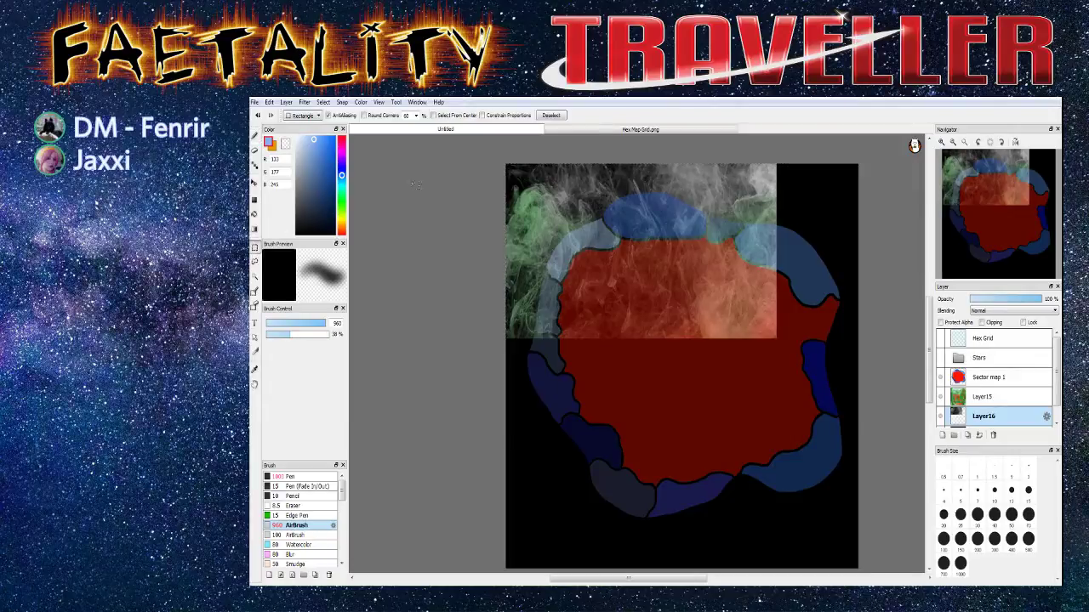
pyautogui.moveTo(479, 155); pyautogui.dragTo(779, 342)
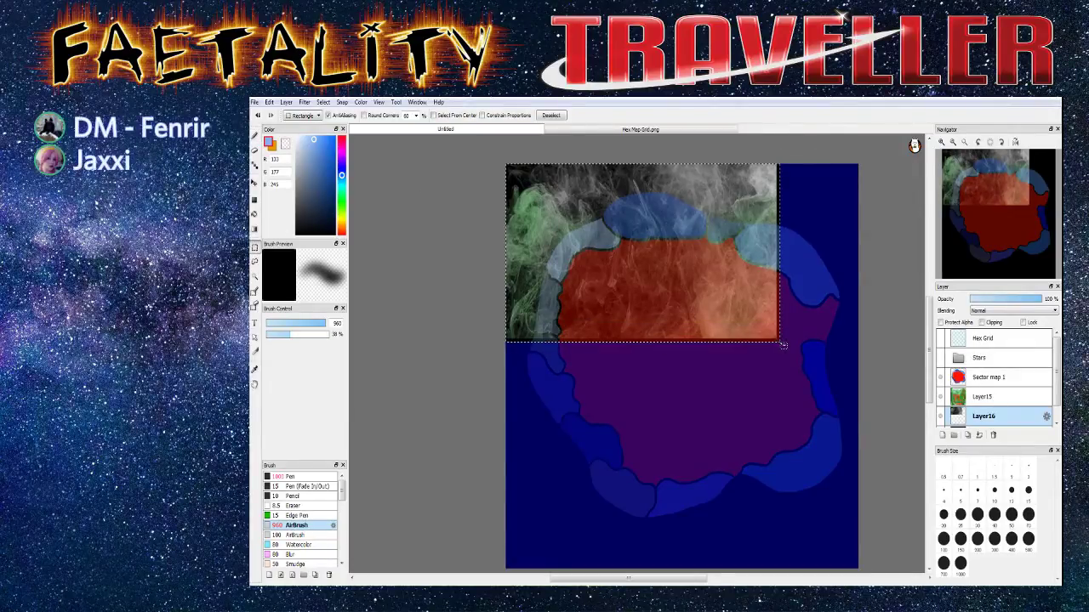
pyautogui.hotkey('ctrl', 't')
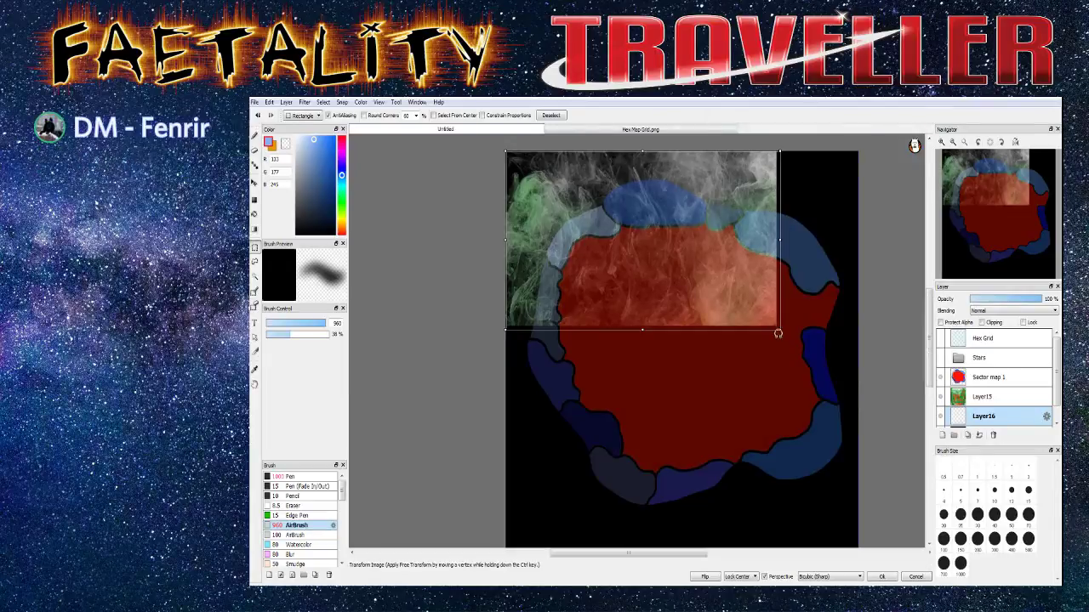
pyautogui.moveTo(779, 342); pyautogui.dragTo(809, 317)
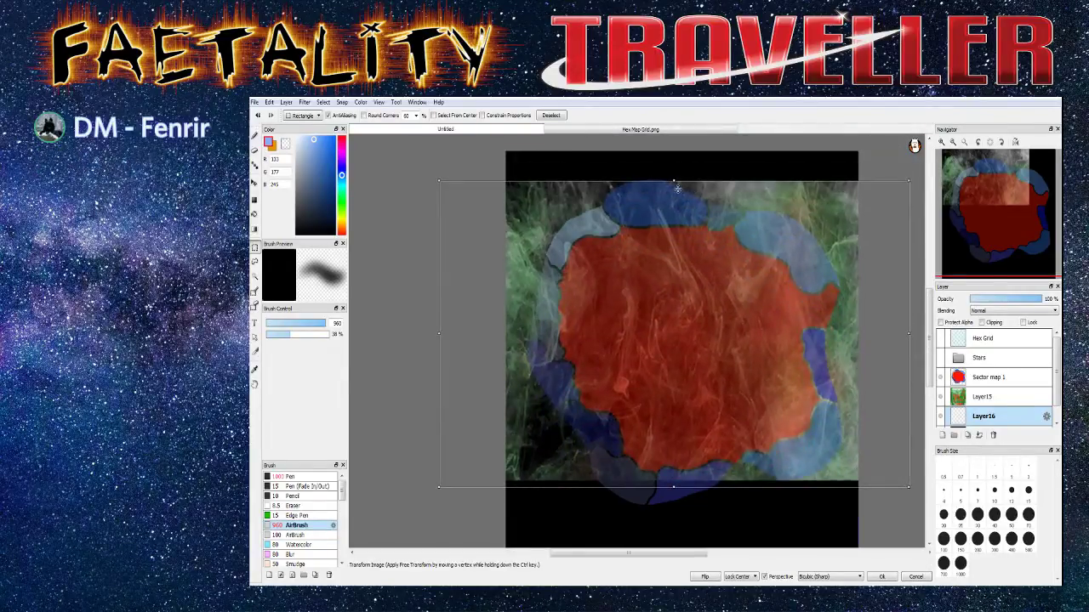
pyautogui.moveTo(669, 180); pyautogui.dragTo(672, 151)
pyautogui.moveTo(673, 516); pyautogui.dragTo(673, 555)
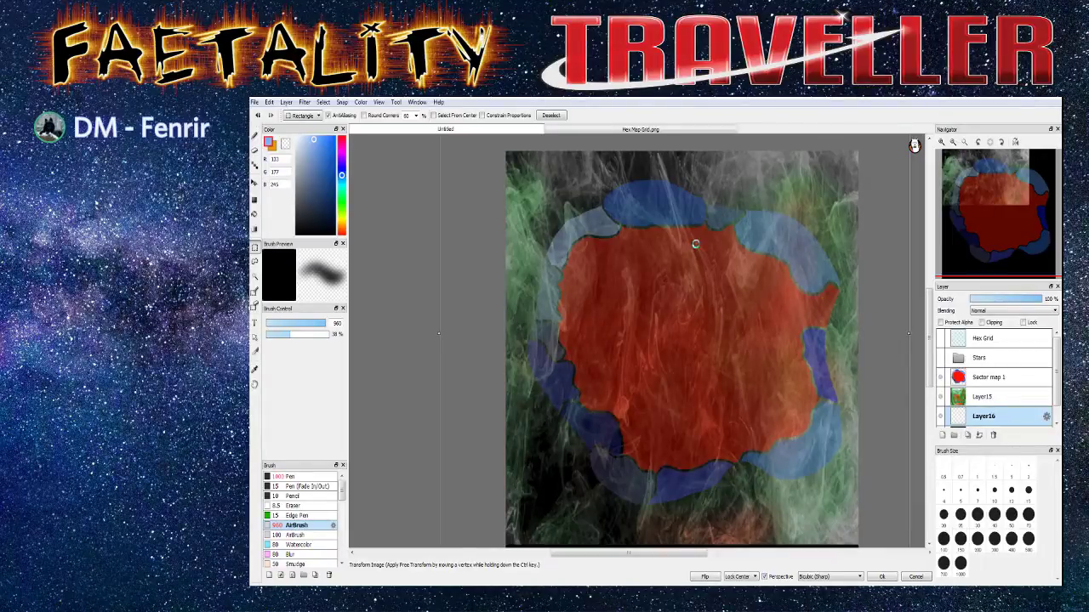
pyautogui.press('Return')
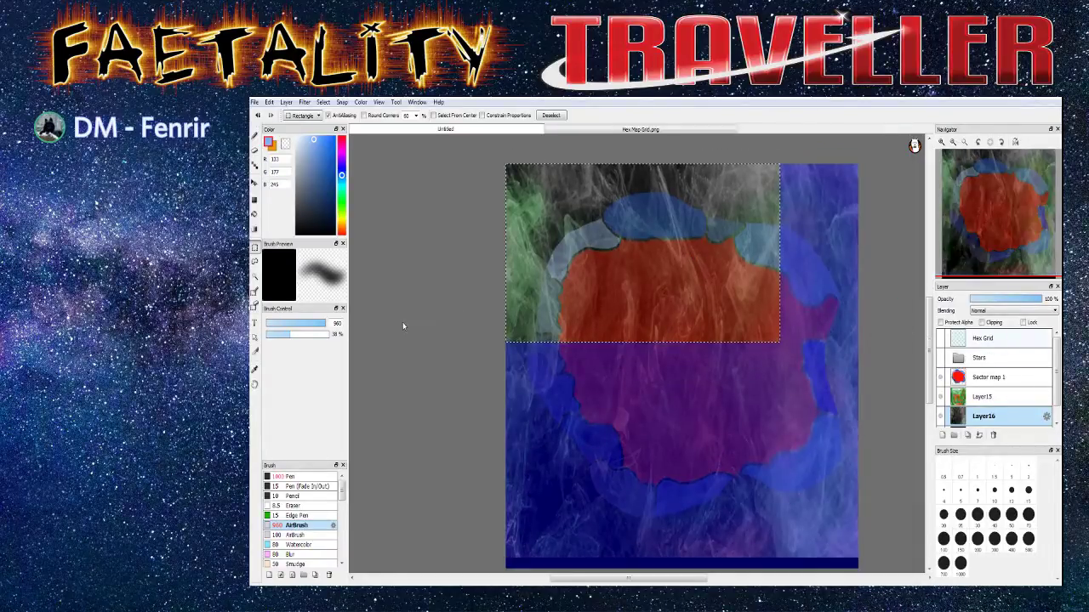
pyautogui.hotkey('ctrl', 'z')
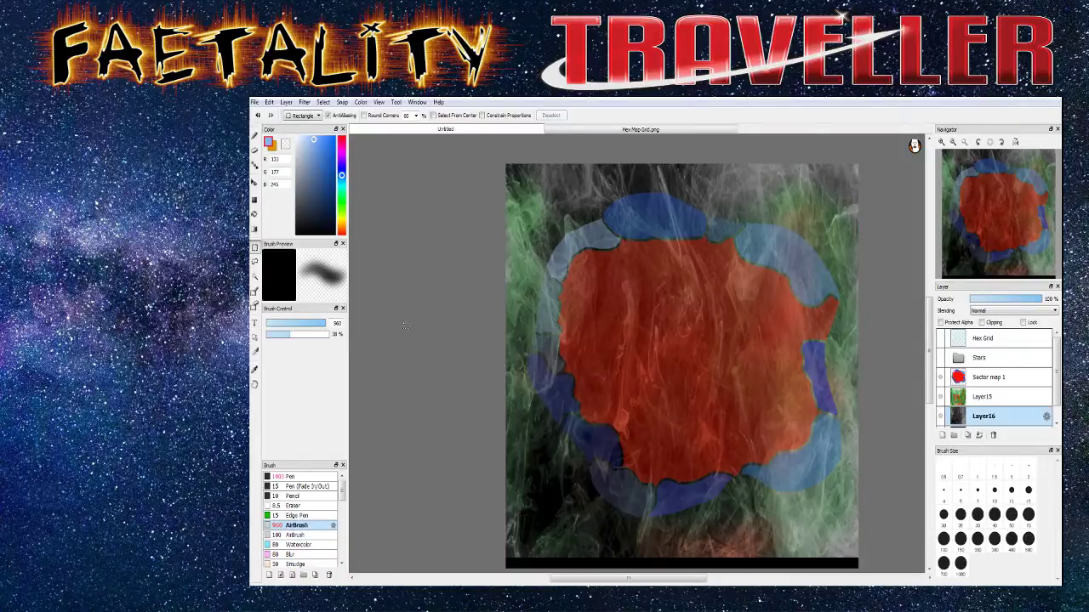
# Lower the opacity of the smoke layer, Layer16, to about 45%
pyautogui.click(980, 396)
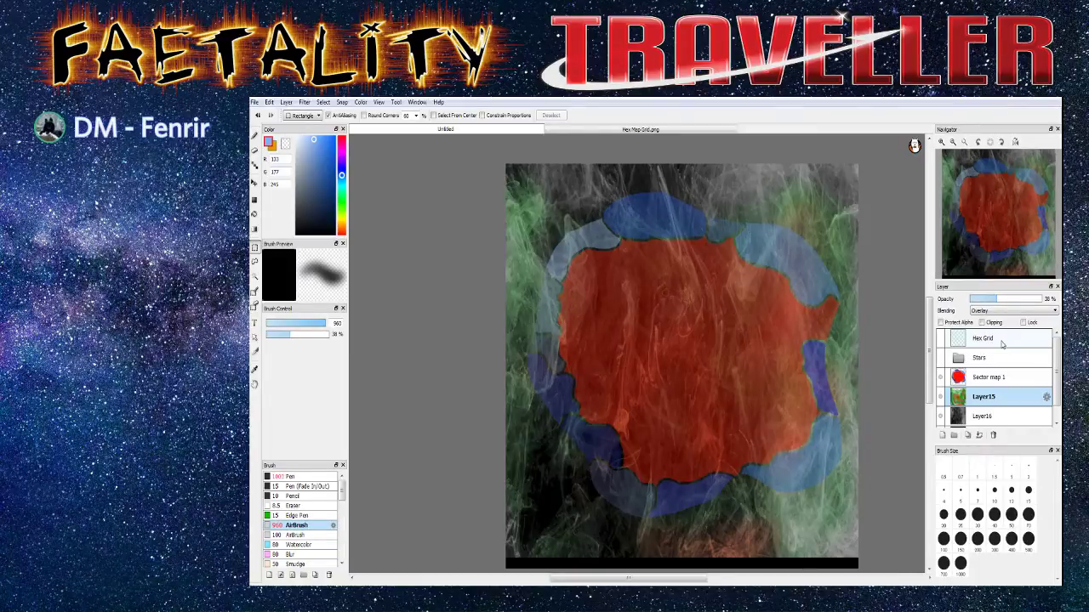
pyautogui.click(983, 417)
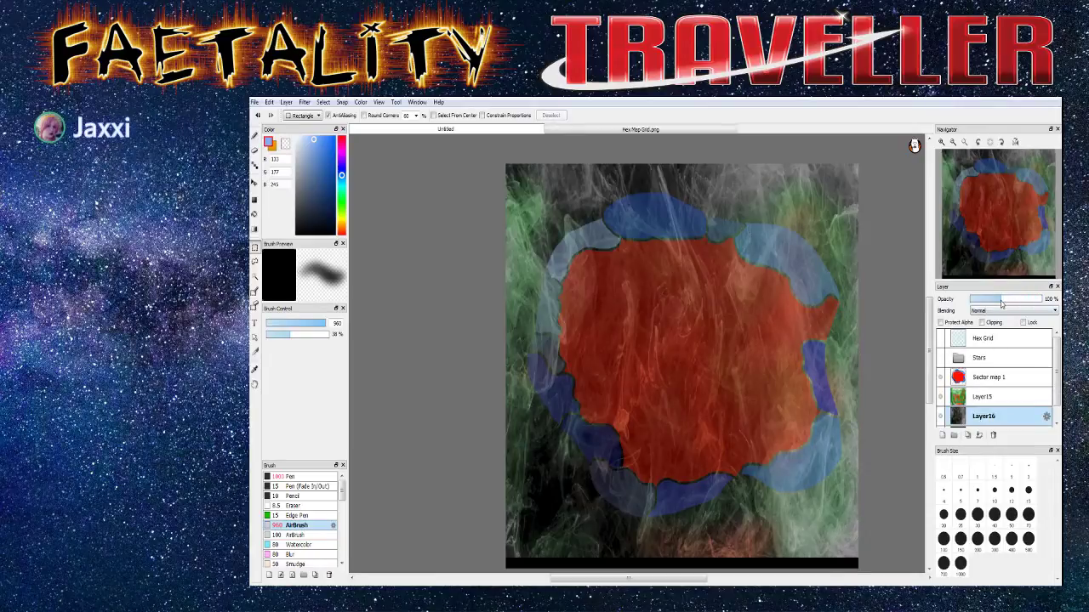
pyautogui.click(1001, 300)
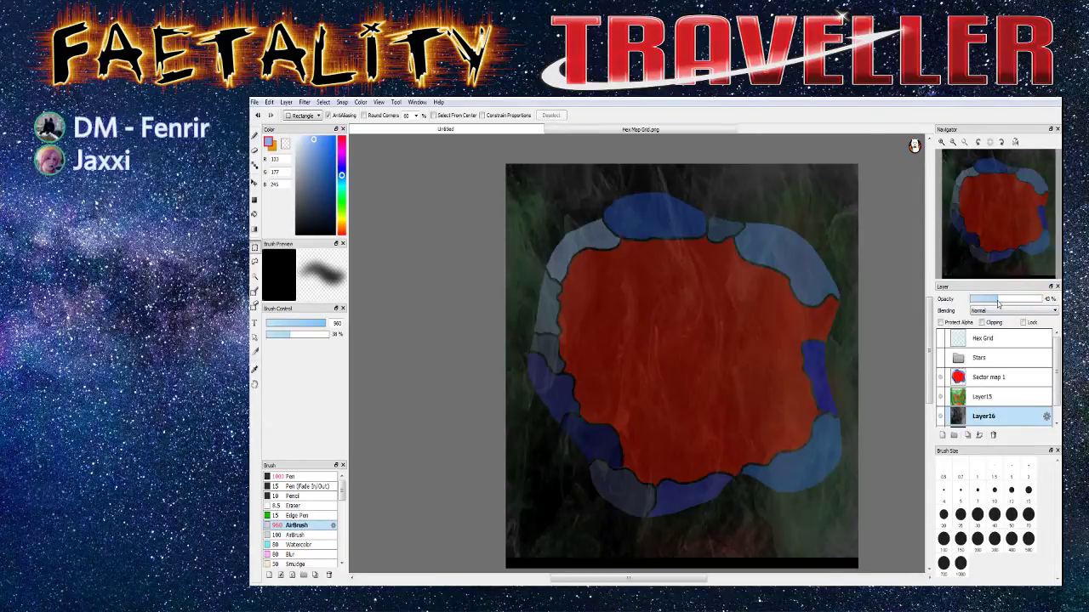
pyautogui.click(1002, 300)
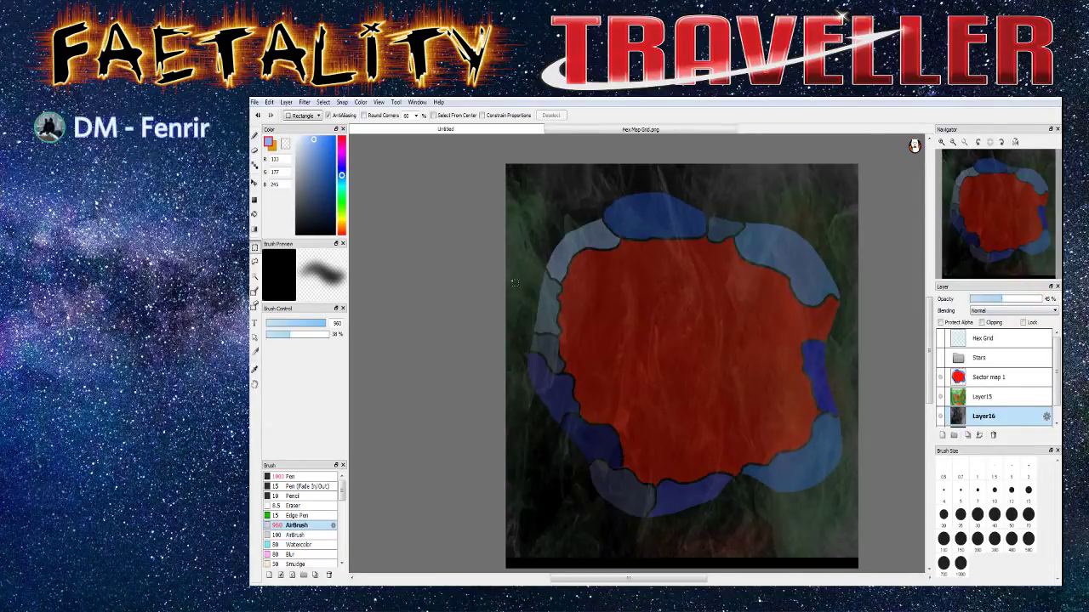
# Hide Layer15 and Layer16 and ready the Bucket tool with light cyan on Sector map 1
pyautogui.click(976, 379)
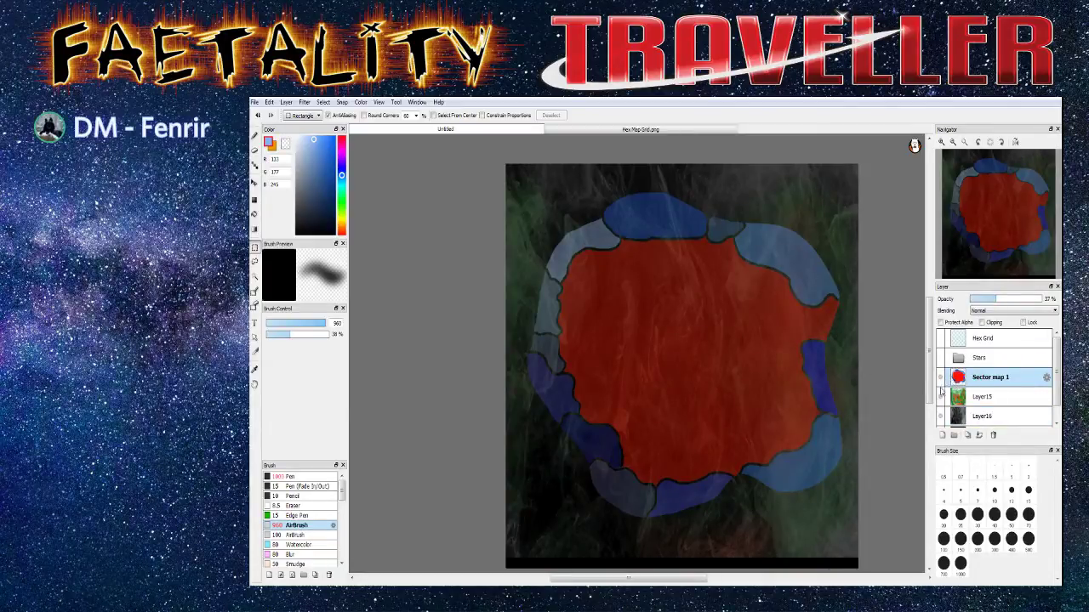
pyautogui.moveTo(314, 141)
pyautogui.mouseDown()
pyautogui.moveTo(310, 170)
pyautogui.moveTo(341, 184)
pyautogui.moveTo(311, 157)
pyautogui.moveTo(314, 141)
pyautogui.mouseUp()
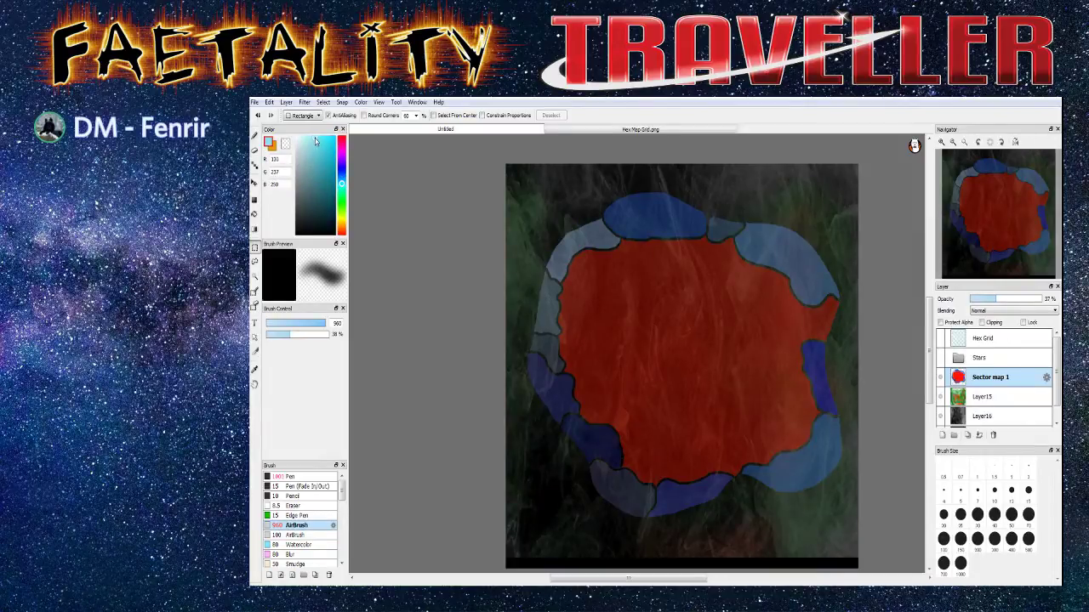
pyautogui.click(255, 215)
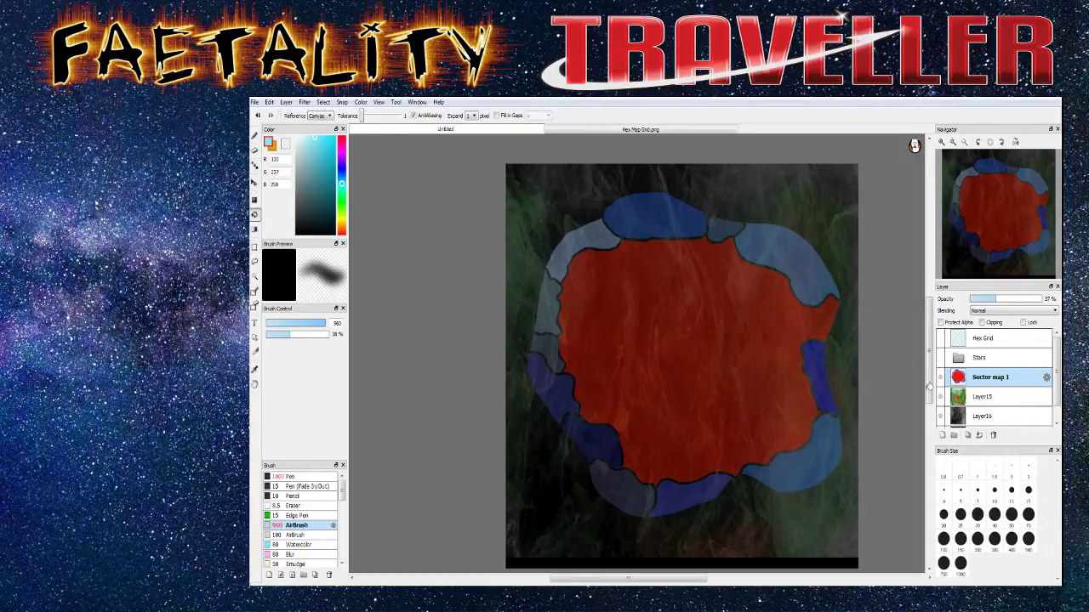
pyautogui.click(939, 416)
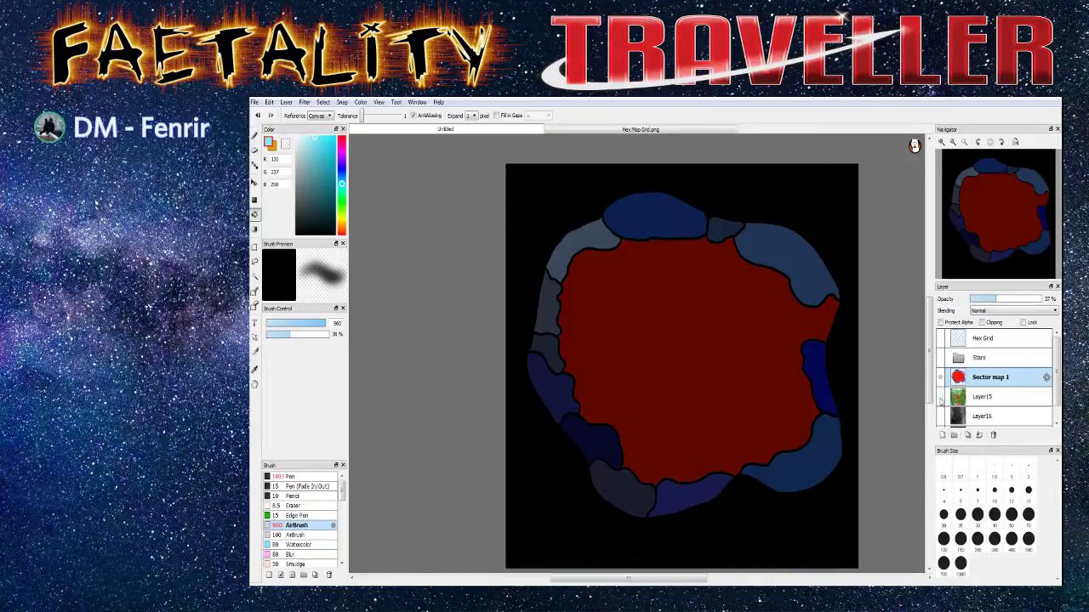
pyautogui.scroll(-1, 941, 402)
pyautogui.scroll(1, 941, 398)
# Try filling the northernmost sector region with light cyan and a paler cyan
pyautogui.click(644, 217)
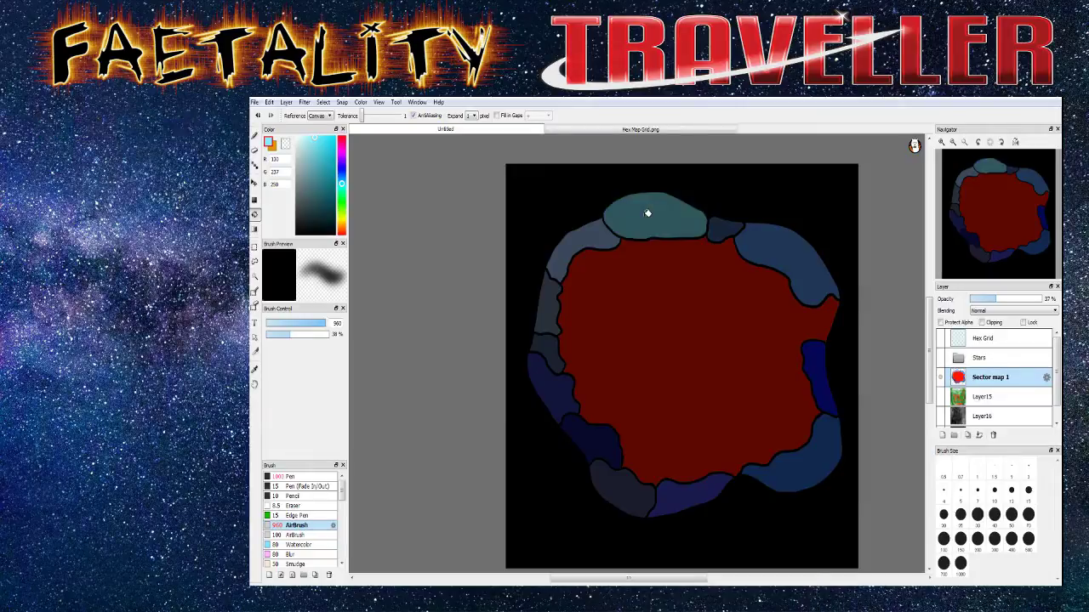
pyautogui.moveTo(319, 146); pyautogui.dragTo(302, 140)
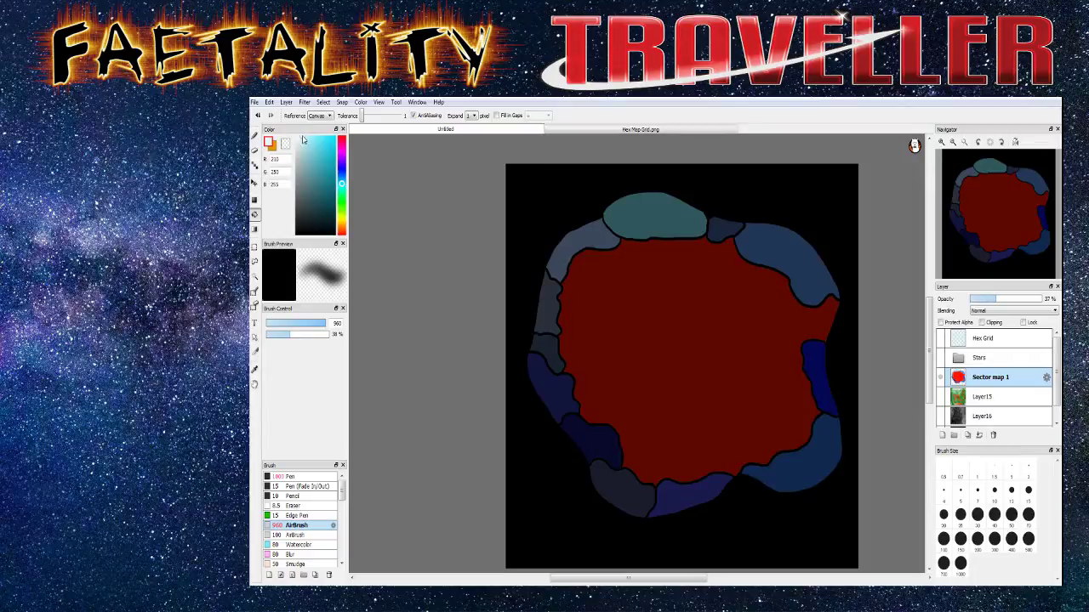
pyautogui.click(639, 210)
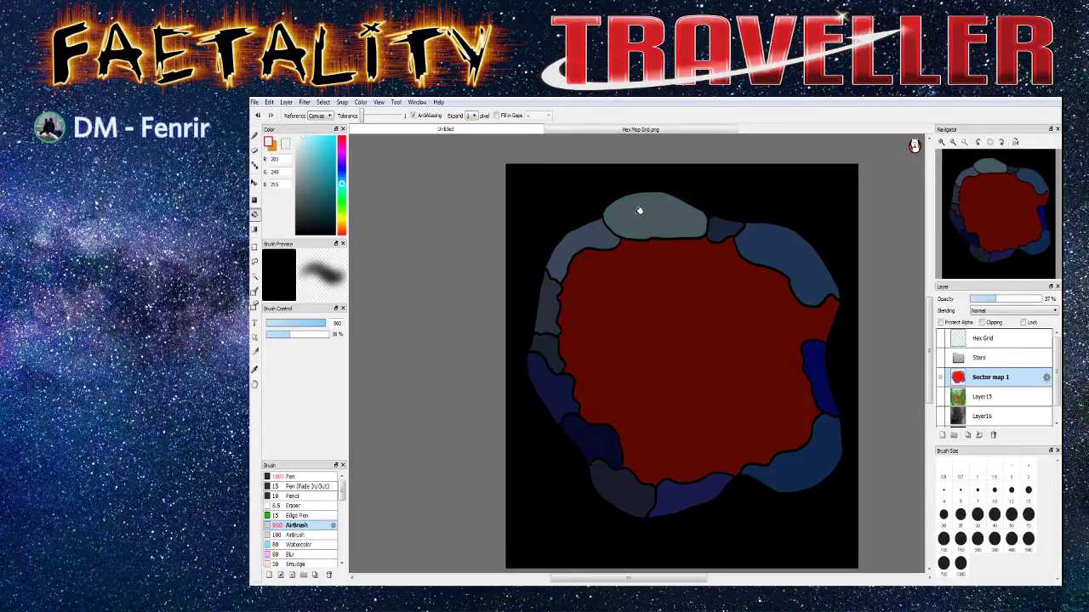
# Hide the black Layer4 and set Sector map 1's opacity to 100%
pyautogui.scroll(-1, 939, 418)
pyautogui.click(941, 417)
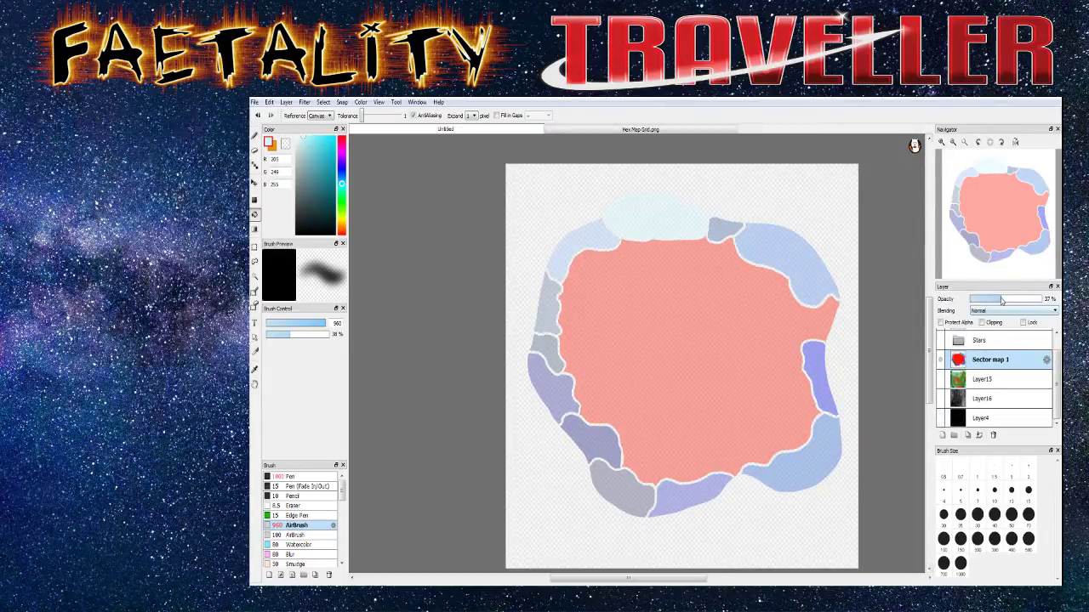
pyautogui.moveTo(999, 300); pyautogui.dragTo(1045, 300)
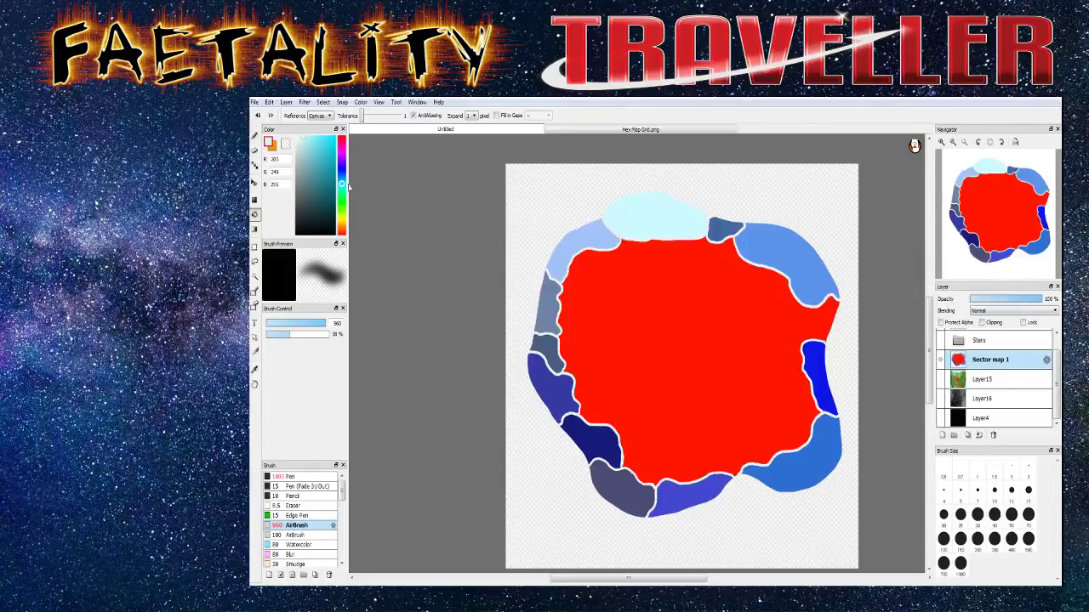
# Fill the northernmost sector region with bright cyan and the large northeast region with pale aqua
pyautogui.click(321, 143)
pyautogui.click(668, 217)
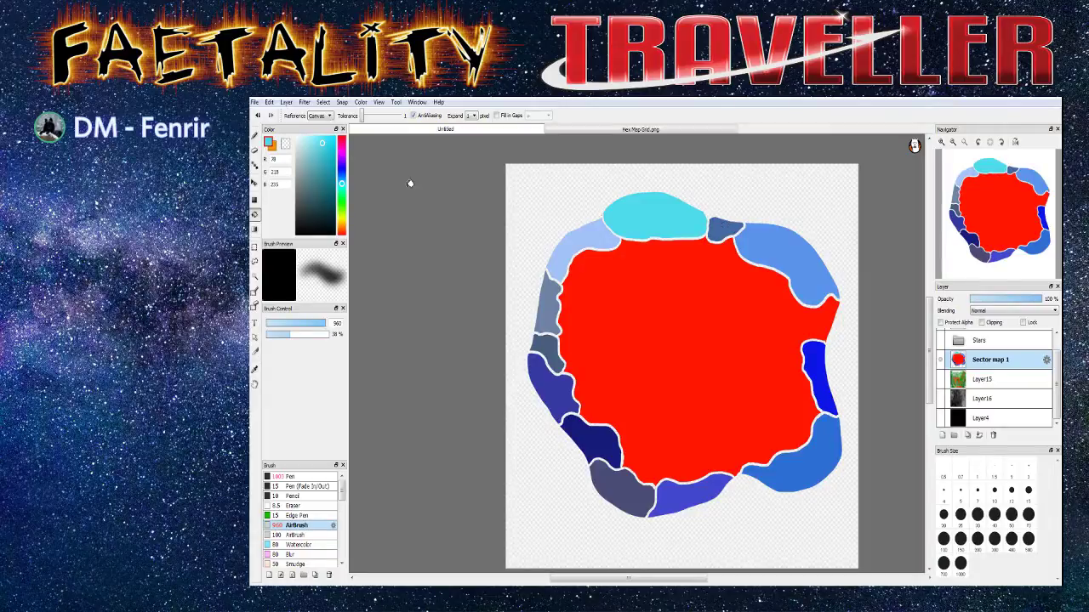
pyautogui.click(342, 187)
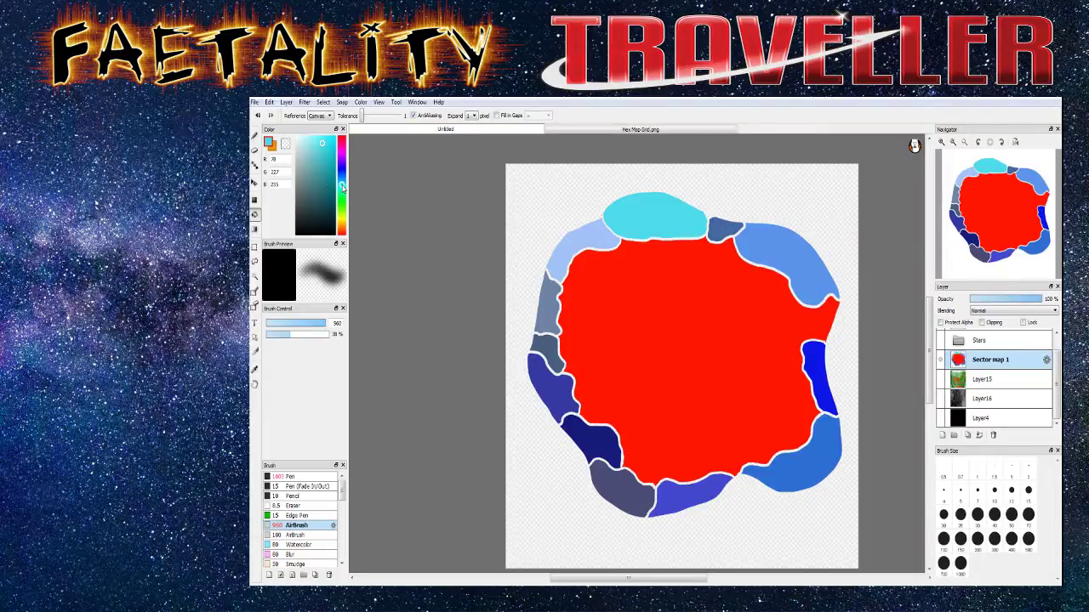
pyautogui.moveTo(319, 147); pyautogui.dragTo(317, 143)
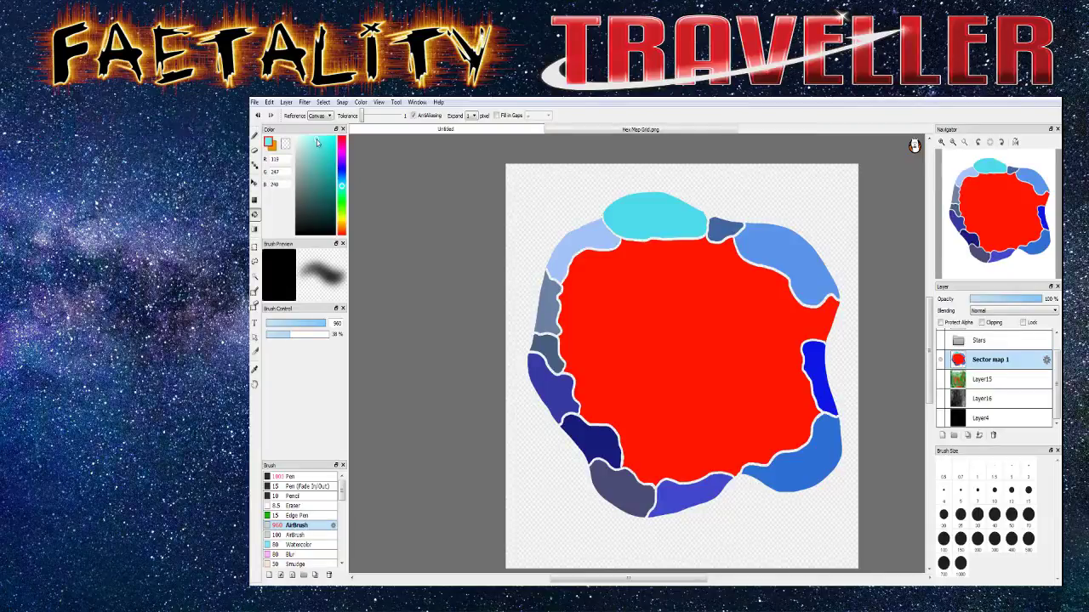
pyautogui.click(782, 241)
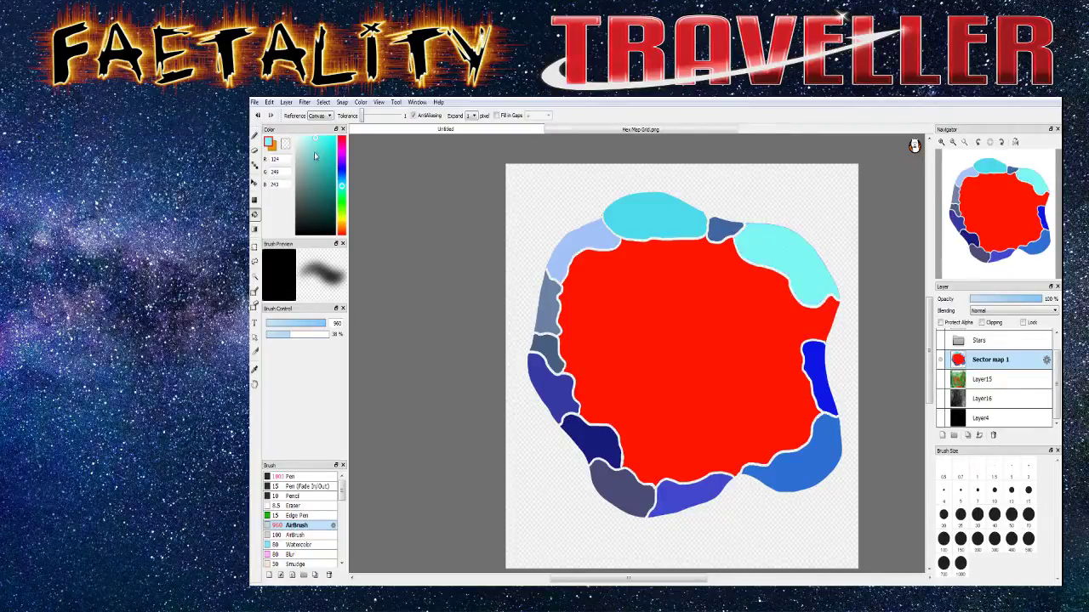
# Fill the narrow blue region on the map's east side with green-turquoise, refining it to a more saturated shade
pyautogui.moveTo(317, 142); pyautogui.dragTo(317, 137)
pyautogui.moveTo(342, 190); pyautogui.dragTo(347, 192)
pyautogui.click(817, 354)
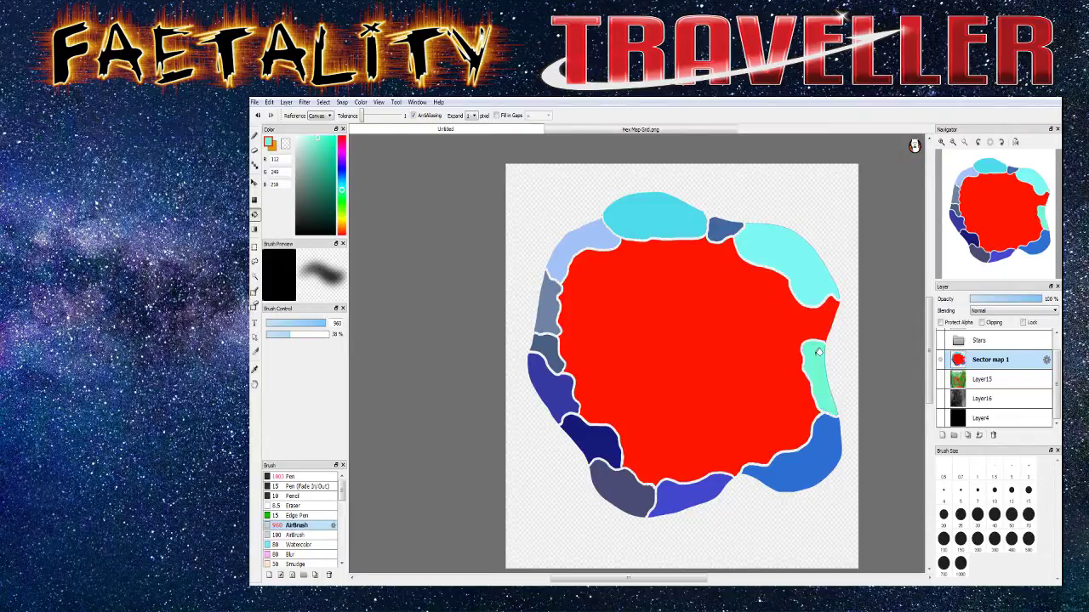
pyautogui.click(326, 143)
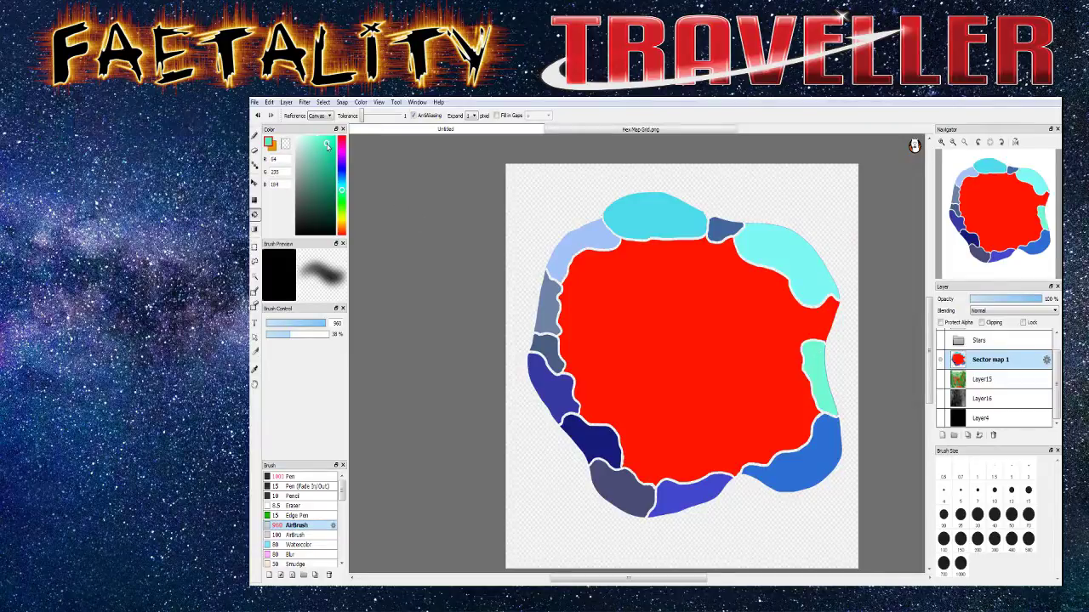
pyautogui.click(825, 362)
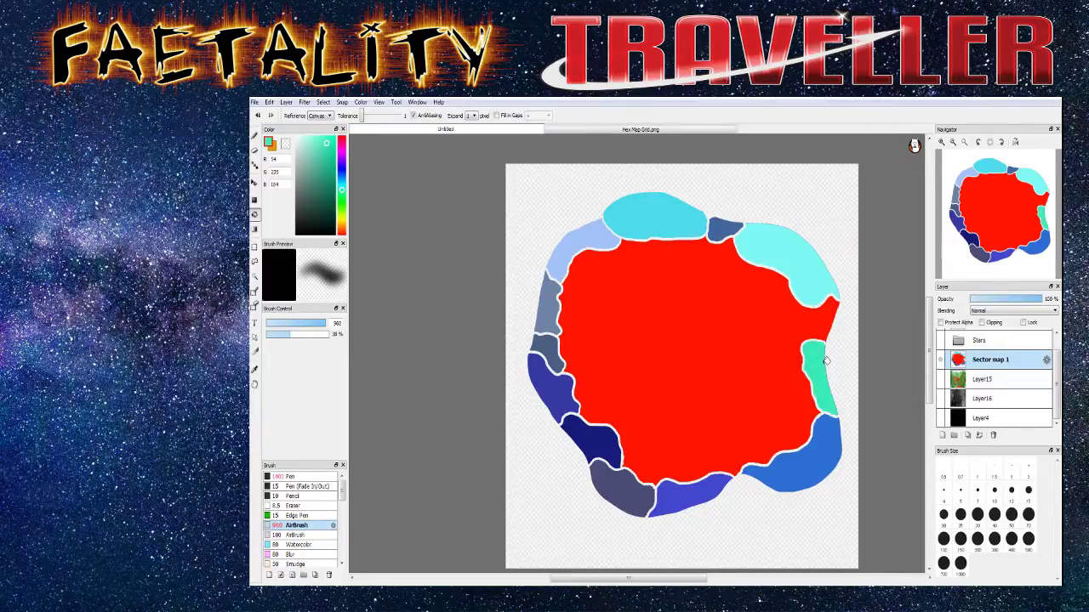
pyautogui.click(329, 139)
pyautogui.click(815, 363)
# Fill the southeast sector region with light pink
pyautogui.click(341, 180)
pyautogui.moveTo(341, 180); pyautogui.dragTo(341, 151)
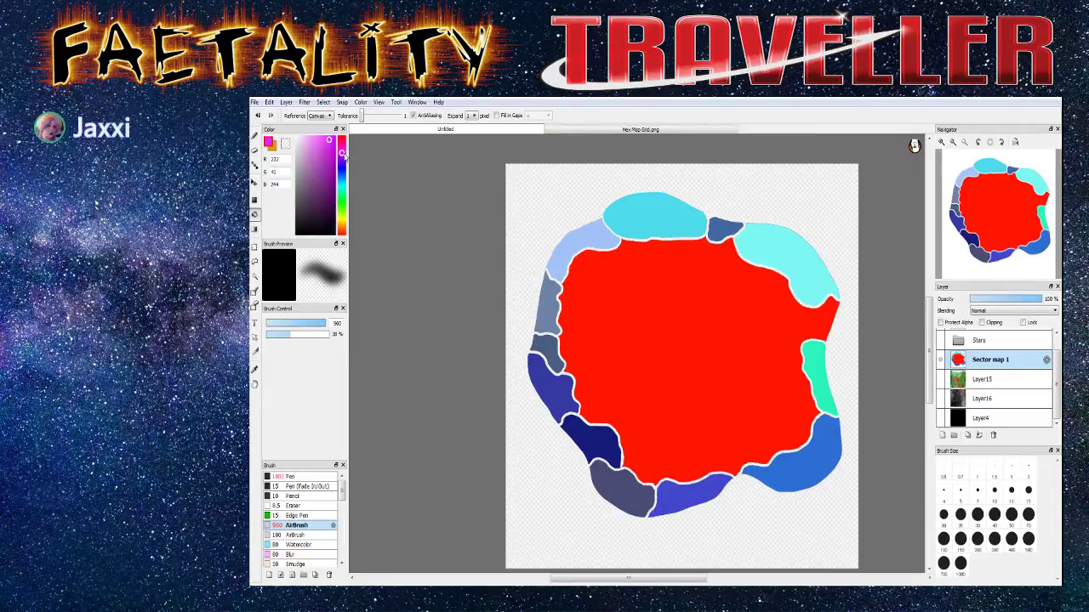
pyautogui.click(311, 142)
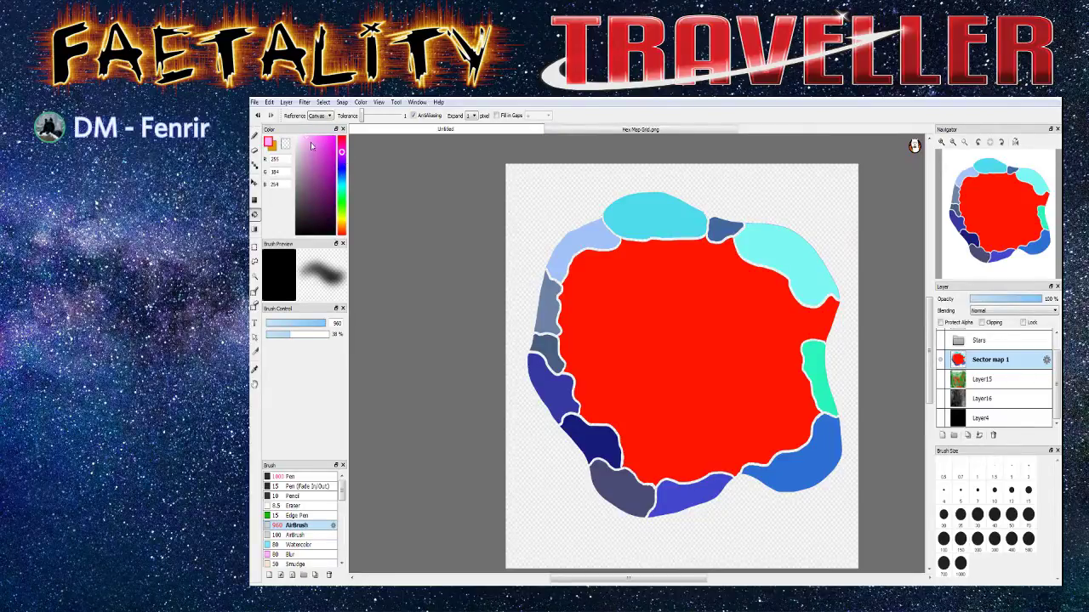
pyautogui.click(812, 463)
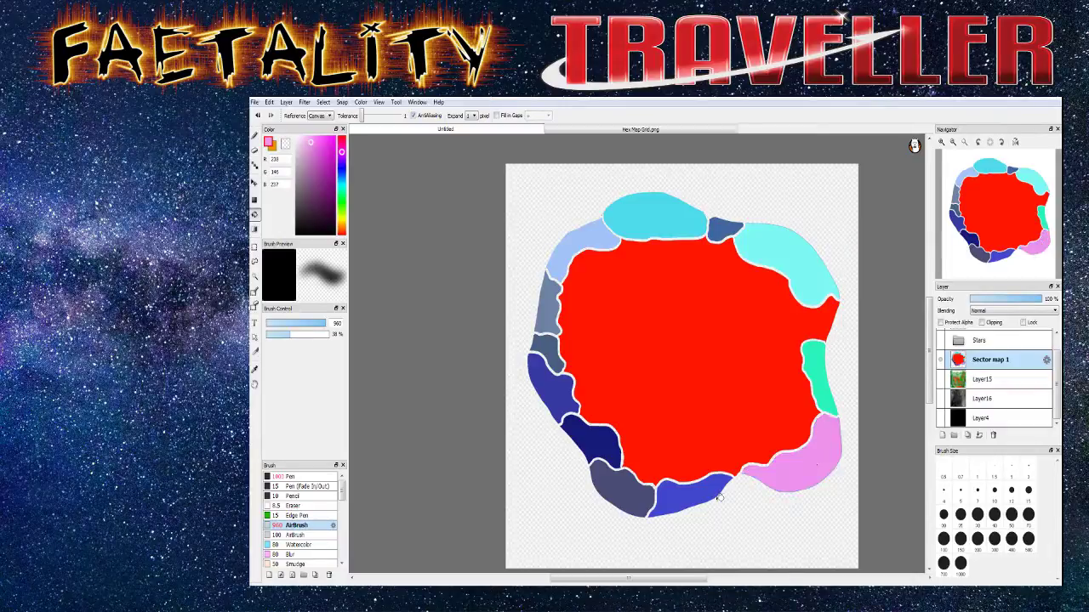
# Fill the navy sector region on the map's southwest side with orchid purple
pyautogui.click(315, 158)
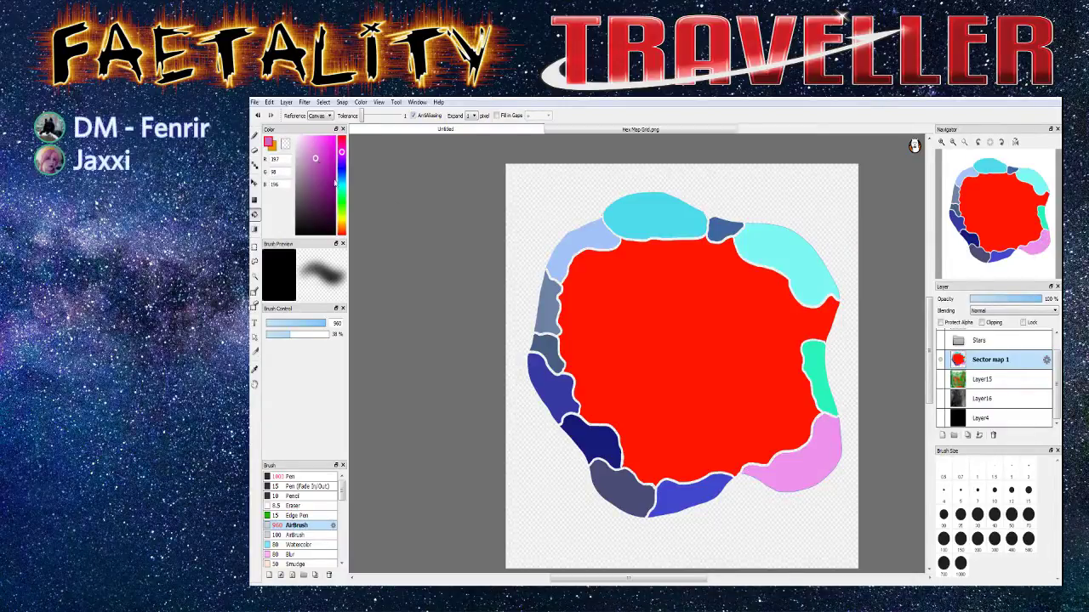
pyautogui.click(587, 442)
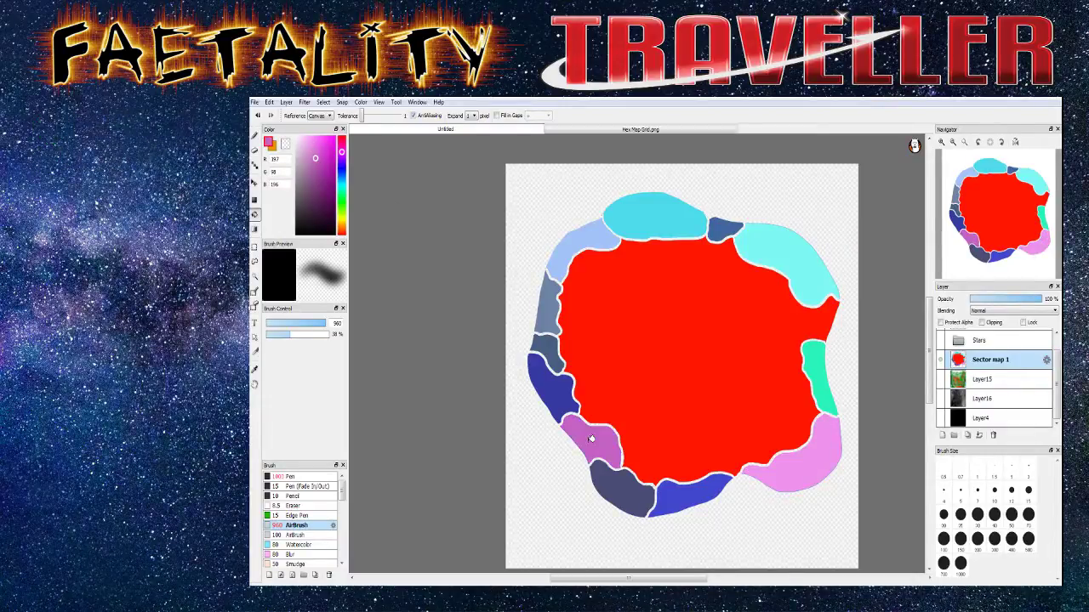
# Fill the dark-blue region on the map's west side with pale yellow and the small northern region with a stronger yellow
pyautogui.click(341, 168)
pyautogui.click(342, 175)
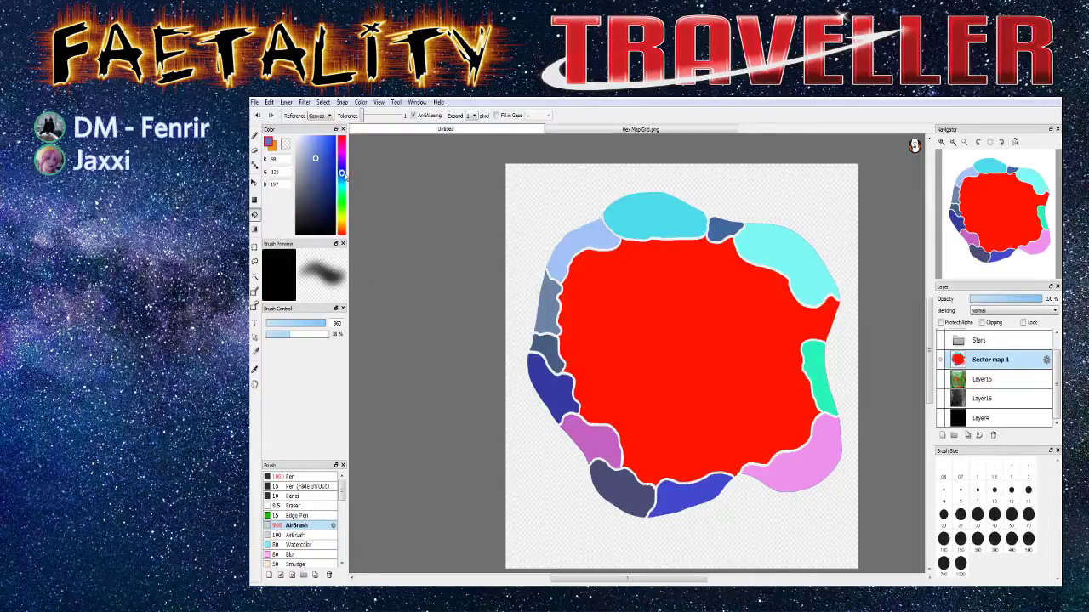
pyautogui.click(315, 150)
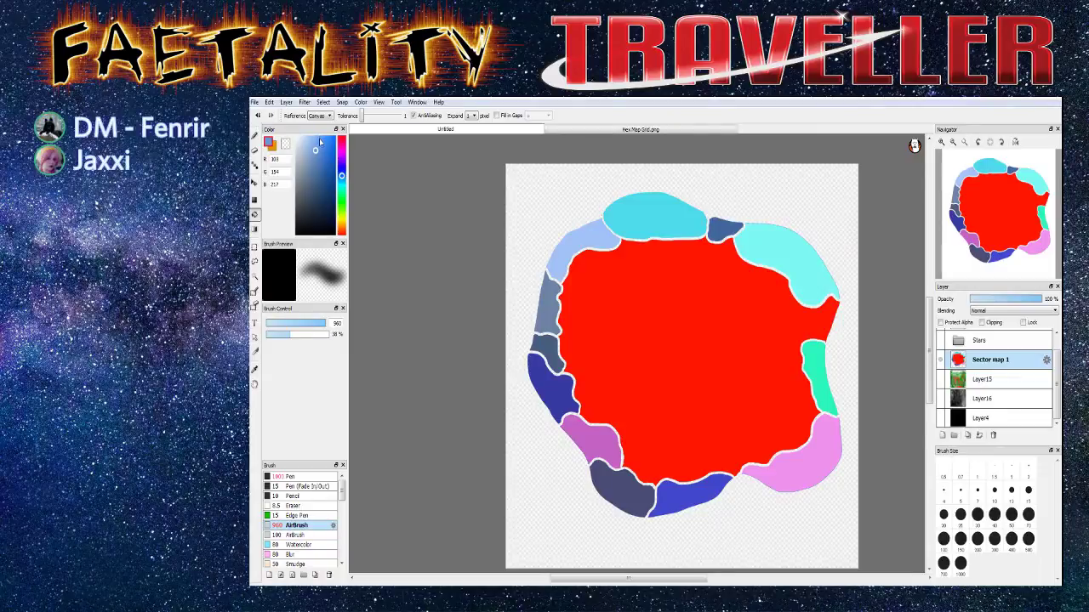
pyautogui.click(329, 139)
pyautogui.click(308, 146)
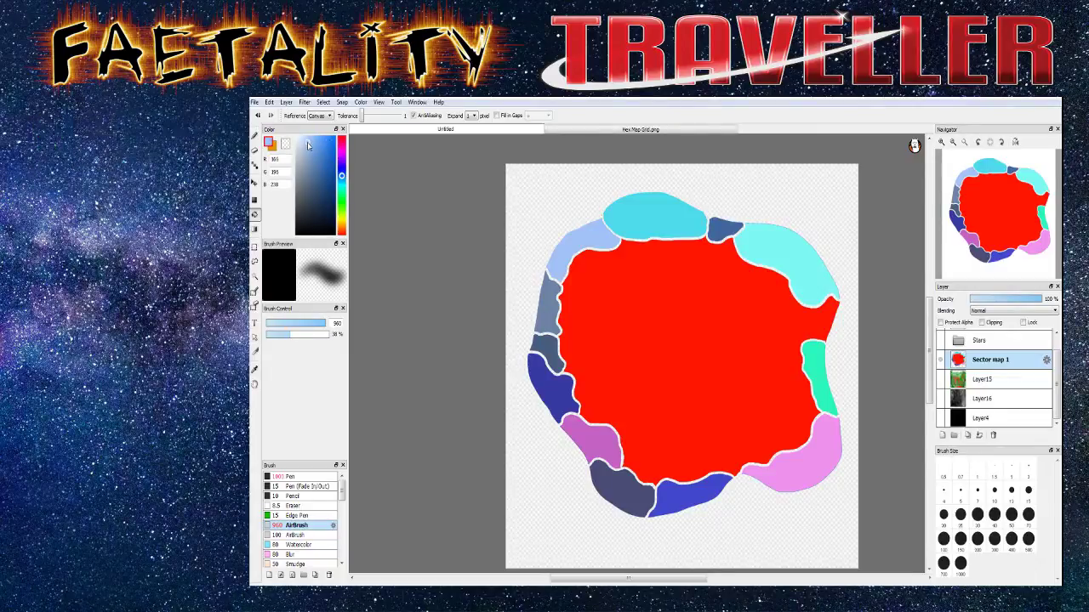
pyautogui.click(308, 157)
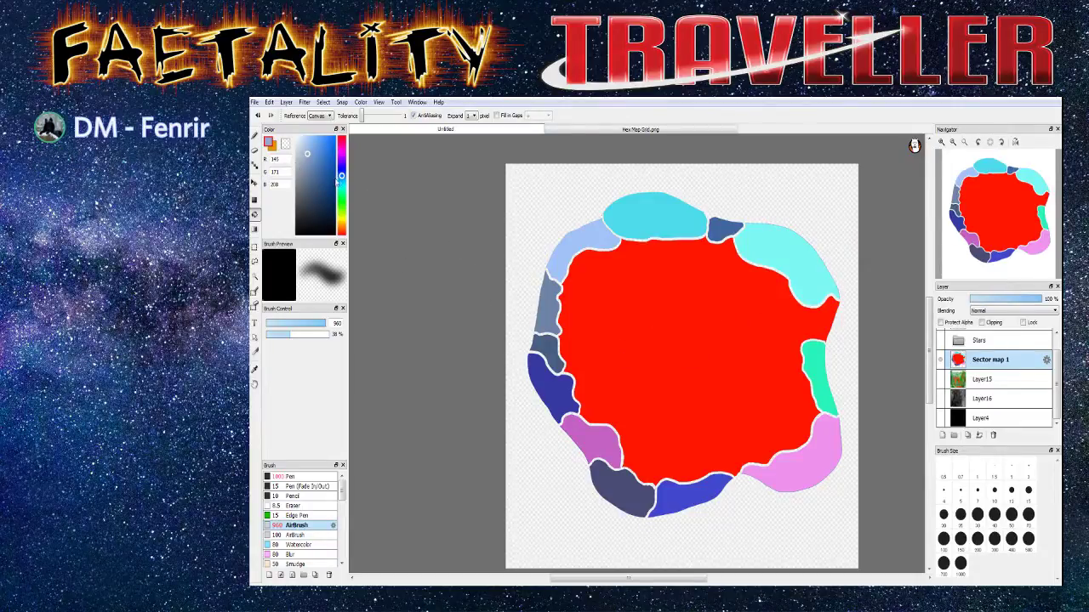
pyautogui.click(341, 177)
pyautogui.moveTo(341, 175); pyautogui.dragTo(340, 178)
pyautogui.click(313, 138)
pyautogui.moveTo(341, 181); pyautogui.dragTo(343, 222)
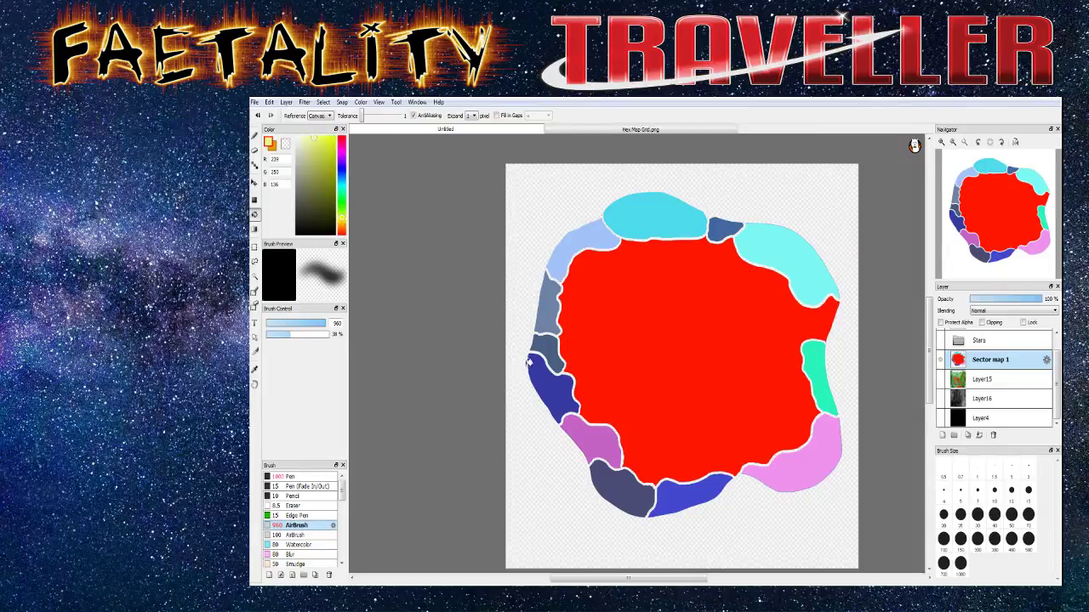
pyautogui.click(551, 388)
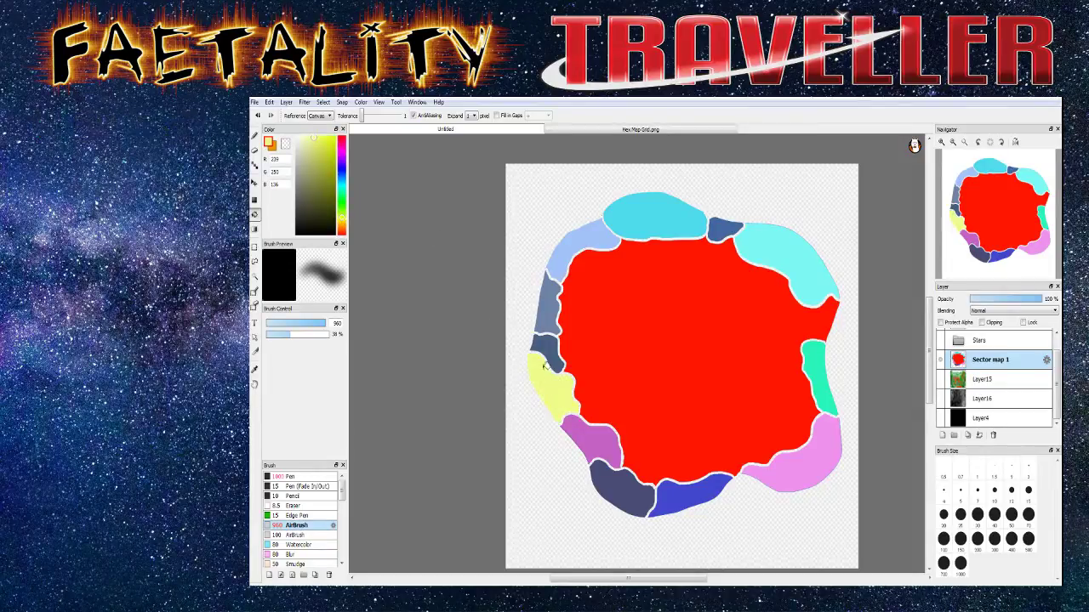
pyautogui.click(326, 143)
pyautogui.click(721, 223)
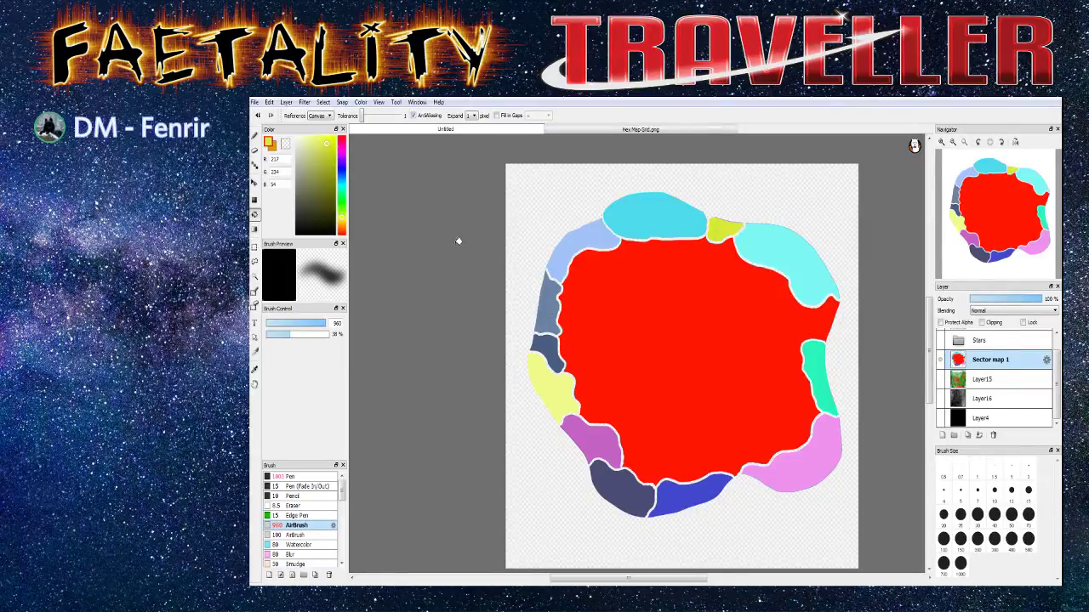
# Fill the grey-blue upper-west region with light green and the blue southern region with a slightly more muted green
pyautogui.click(344, 205)
pyautogui.click(317, 140)
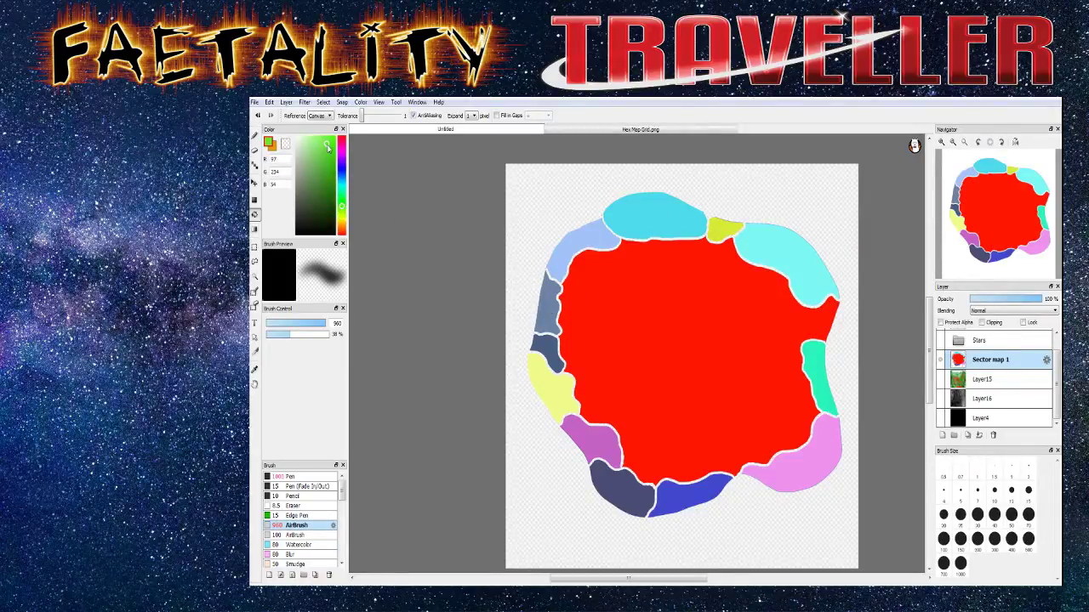
pyautogui.click(547, 305)
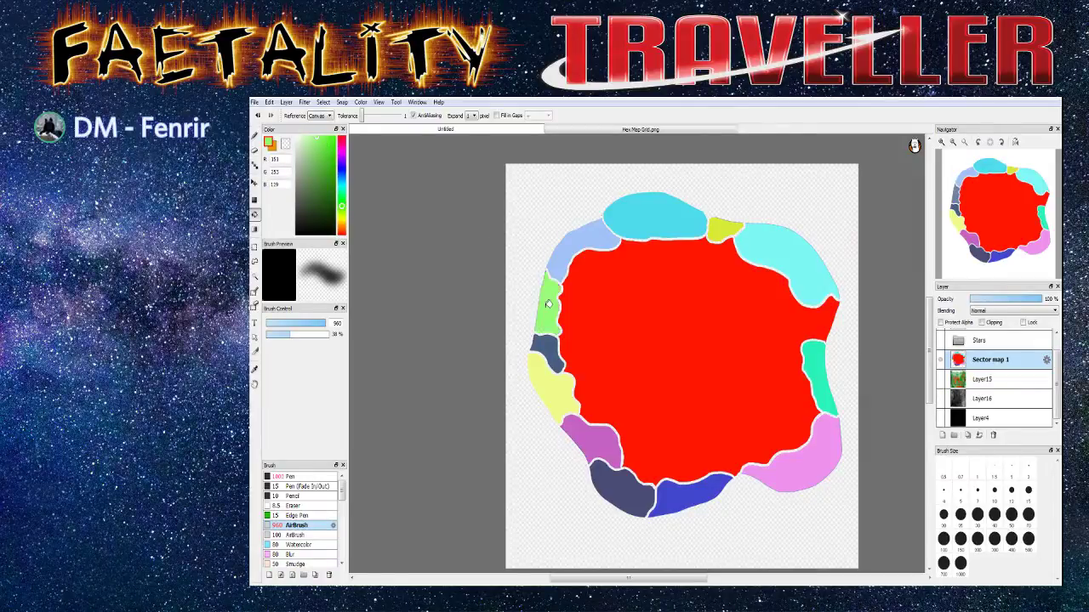
pyautogui.click(313, 147)
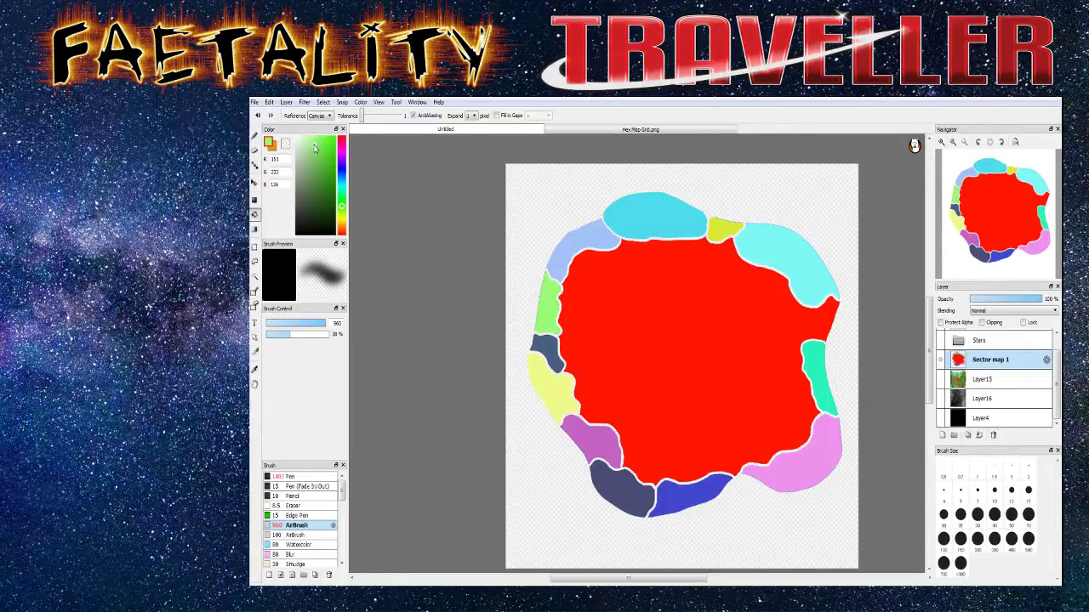
pyautogui.click(678, 487)
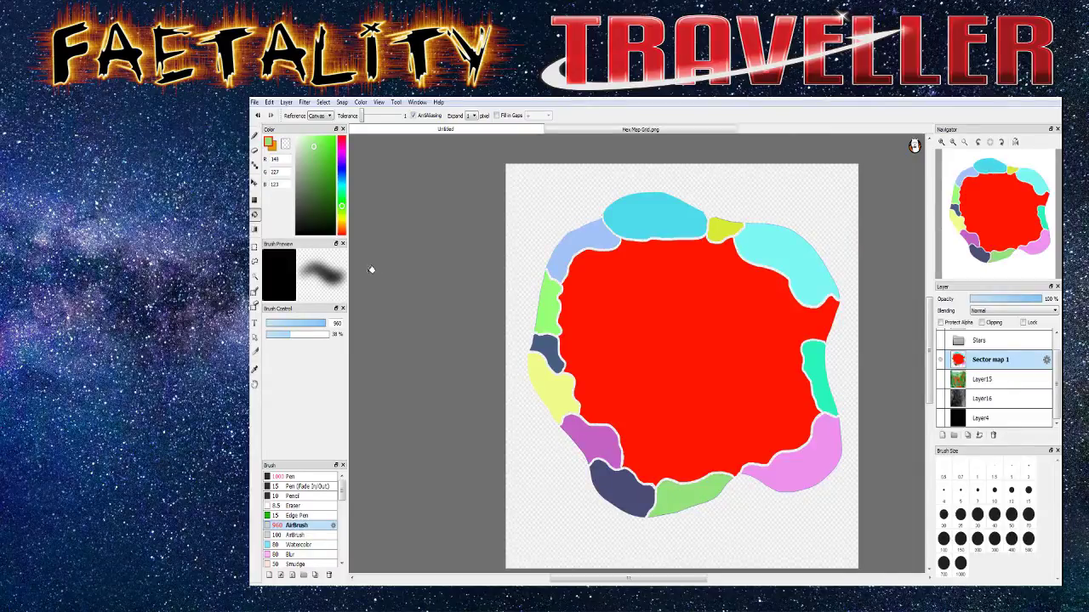
# Fill the dark grey-purple region at the map's southwest end with light peach
pyautogui.click(341, 225)
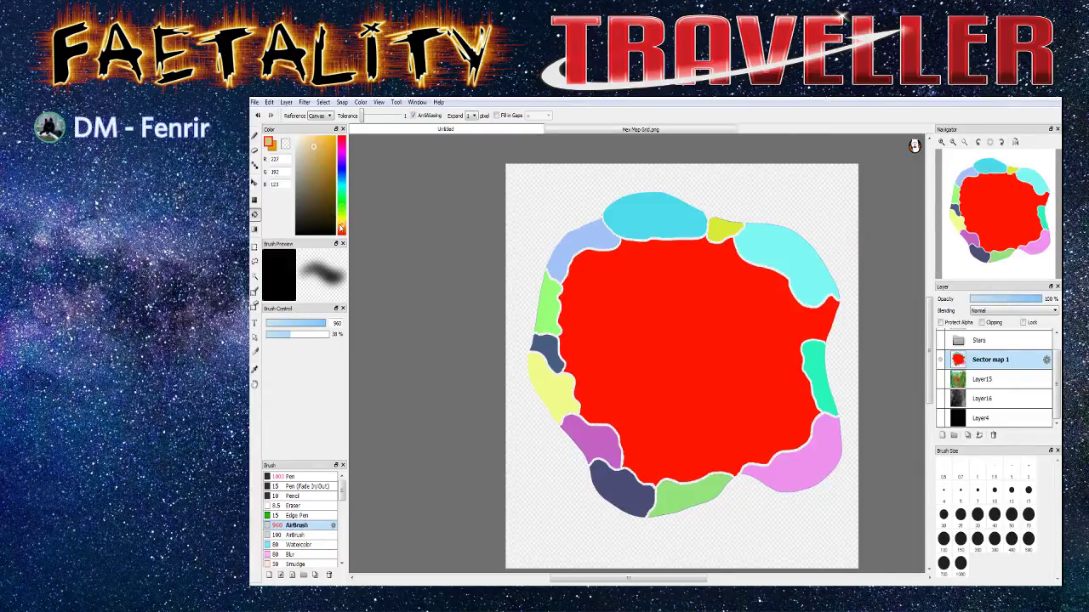
pyautogui.click(343, 230)
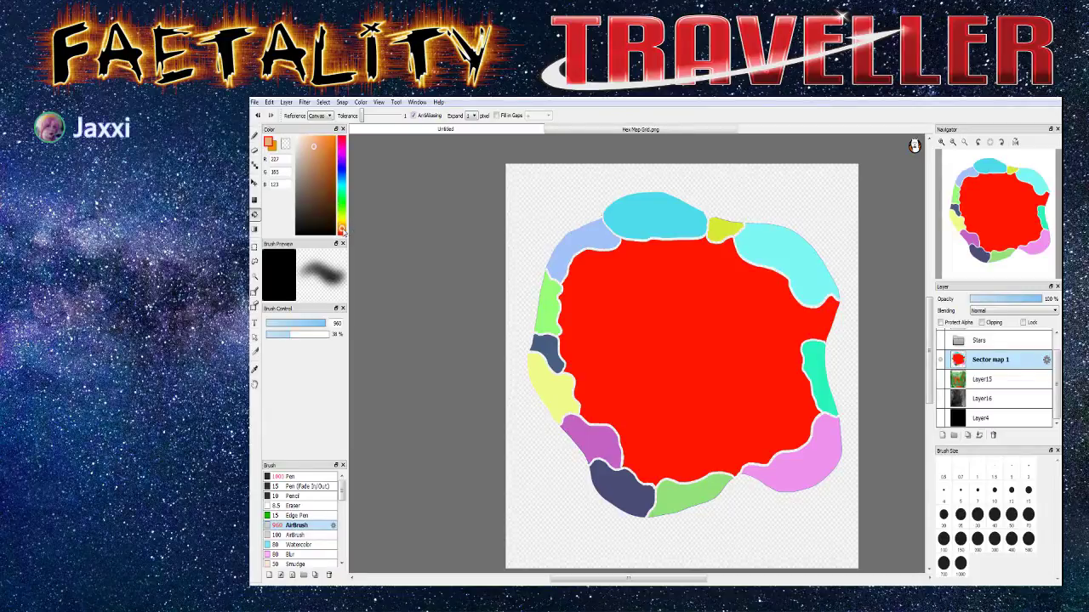
pyautogui.click(316, 141)
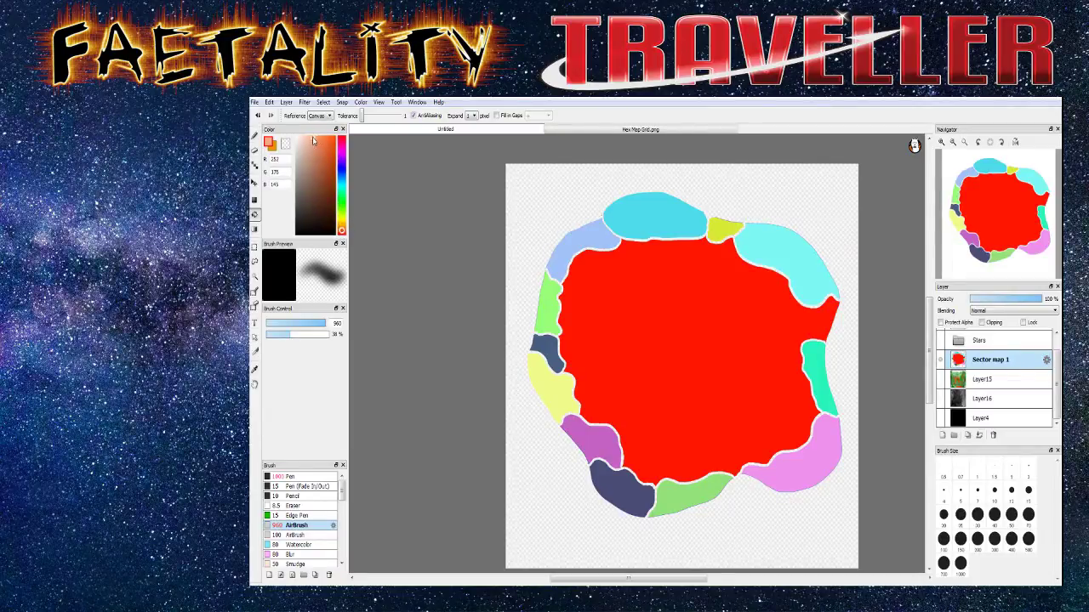
pyautogui.click(629, 497)
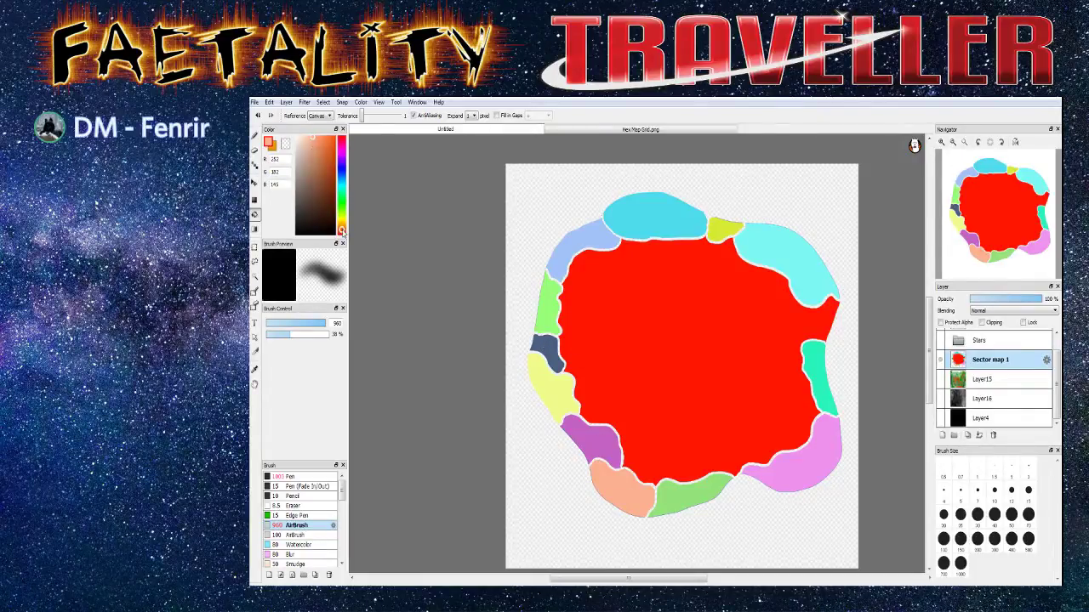
# Fill the purple southwest sector region with light sky blue
pyautogui.click(341, 226)
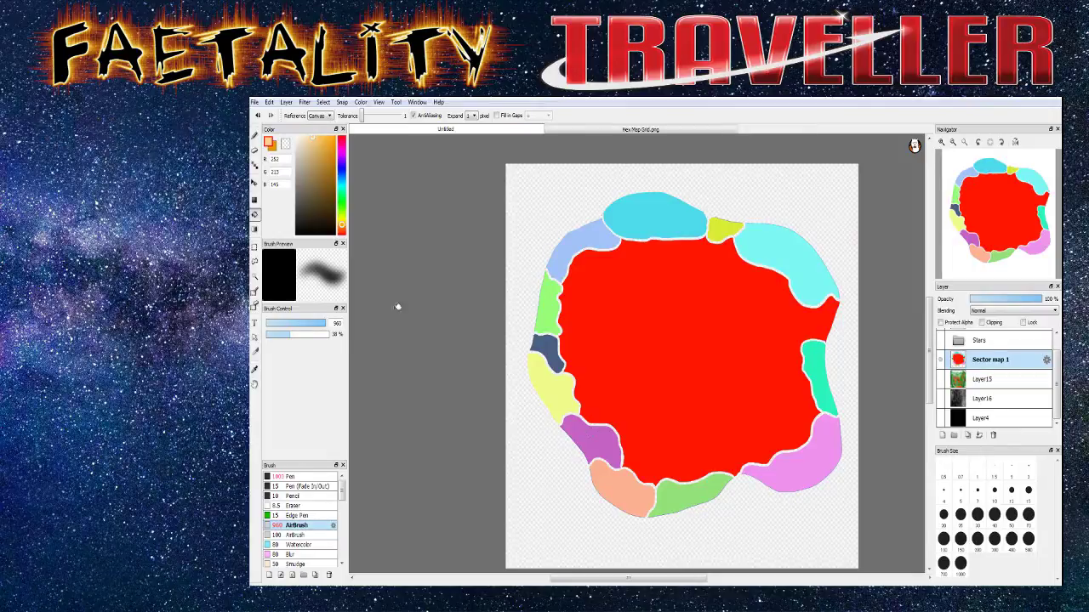
pyautogui.click(341, 180)
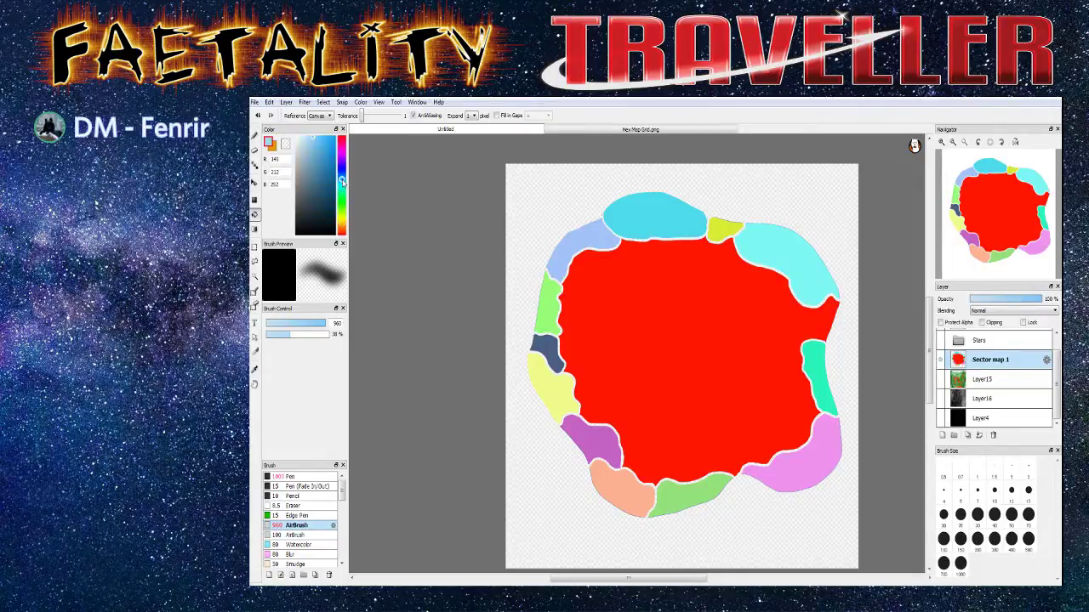
pyautogui.click(585, 428)
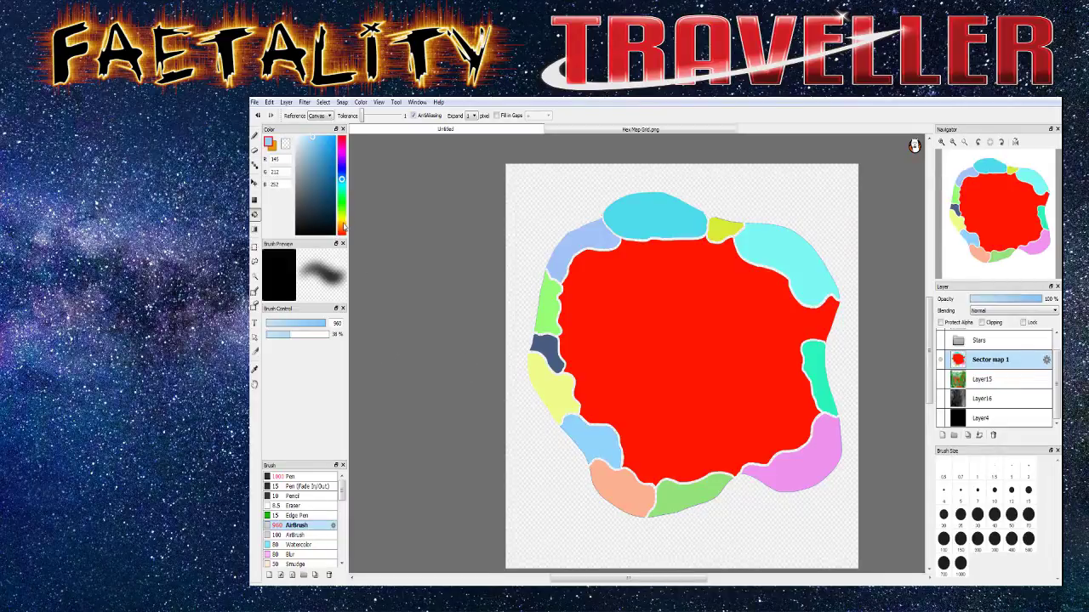
# Fill the large red central region with purple
pyautogui.click(341, 154)
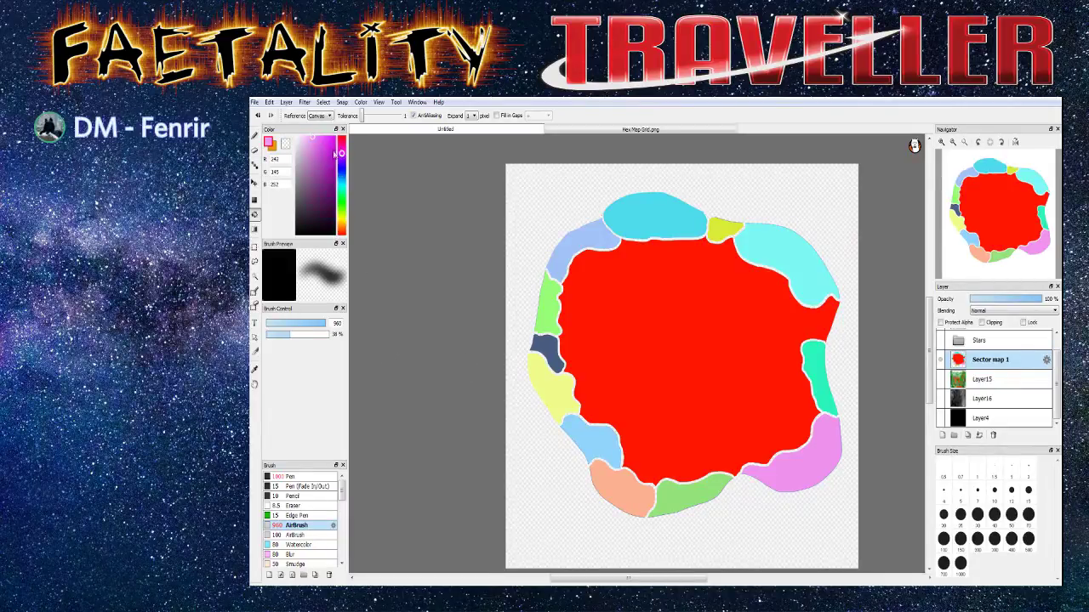
pyautogui.click(319, 154)
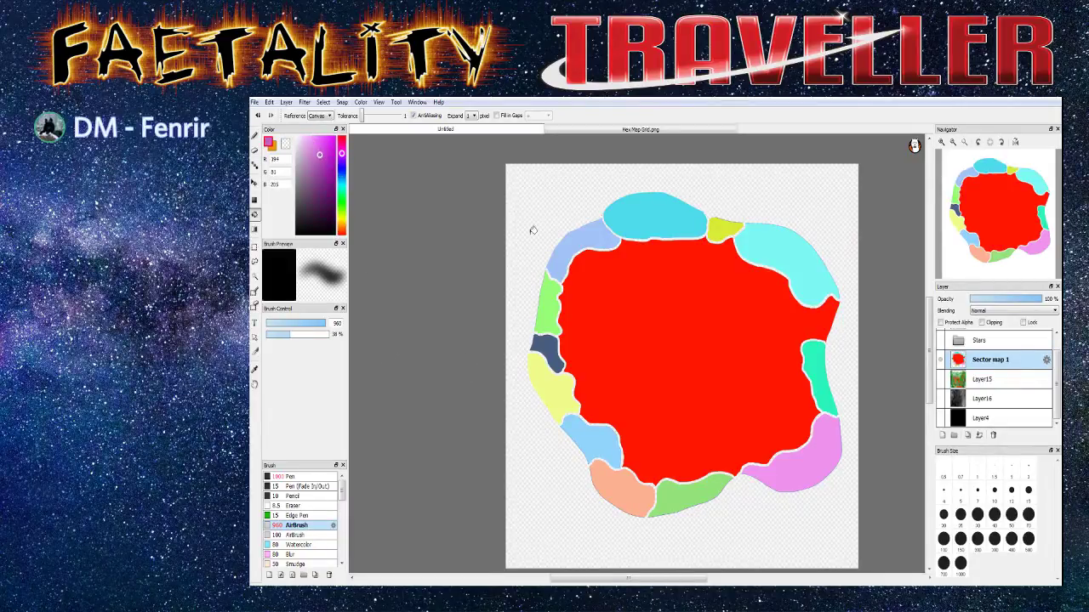
pyautogui.click(622, 314)
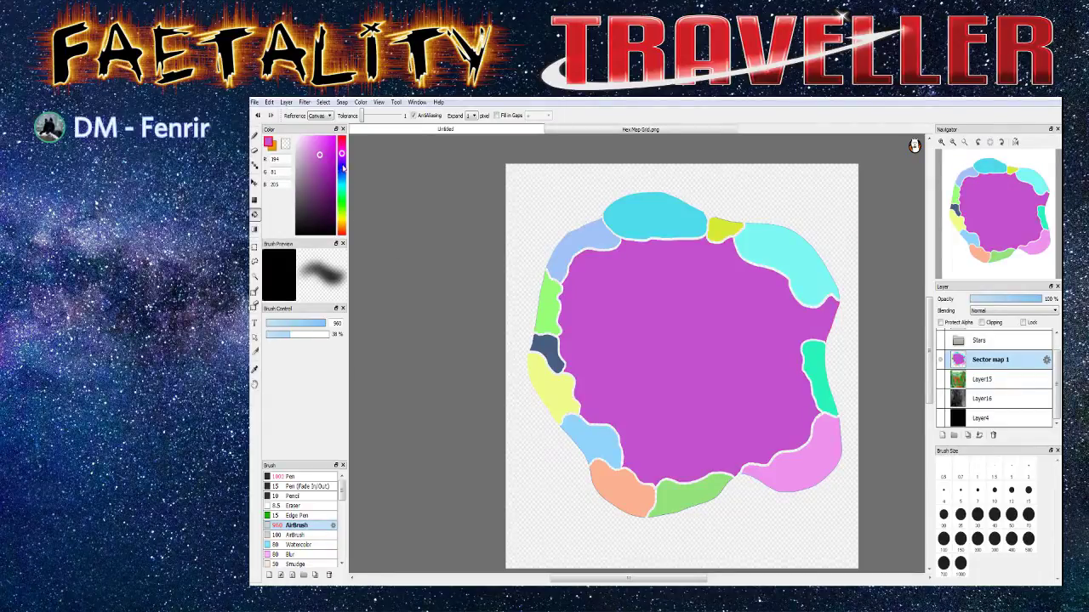
# Fill the large central region with salmon pink
pyautogui.moveTo(342, 156); pyautogui.dragTo(342, 139)
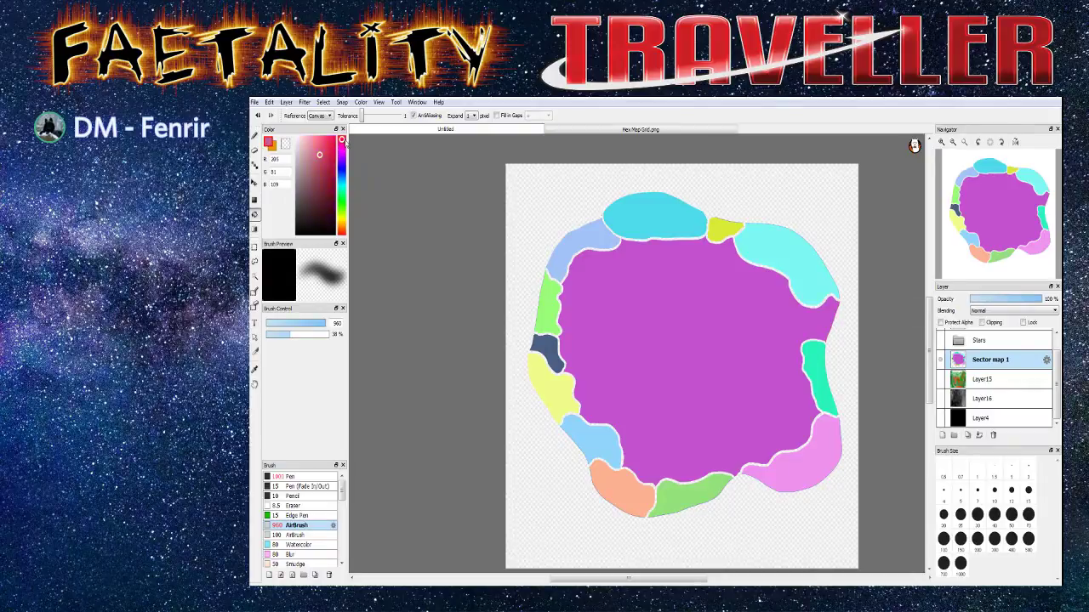
pyautogui.click(315, 141)
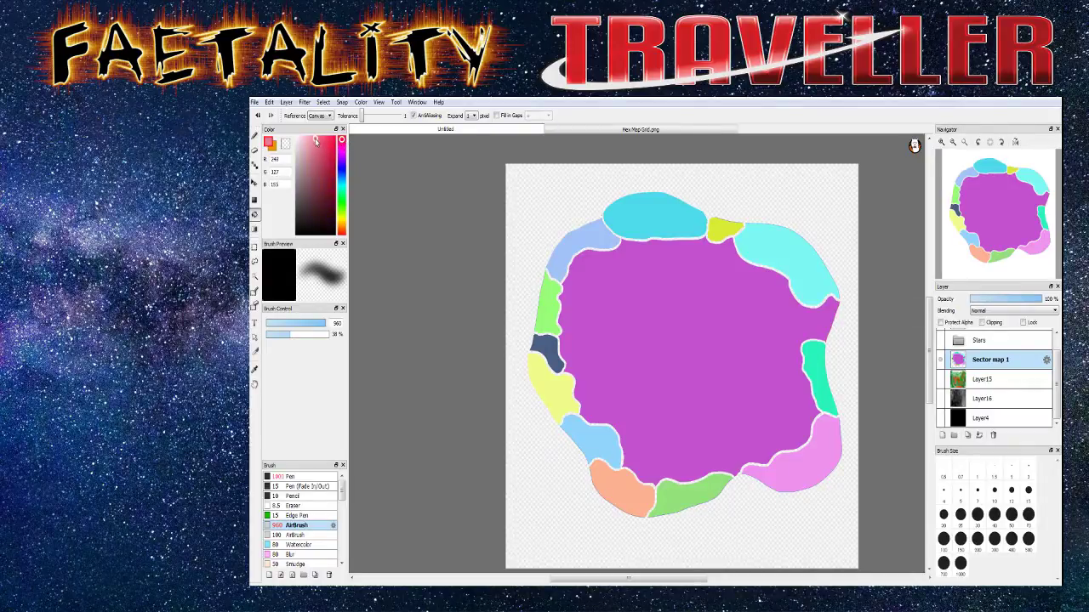
pyautogui.click(672, 326)
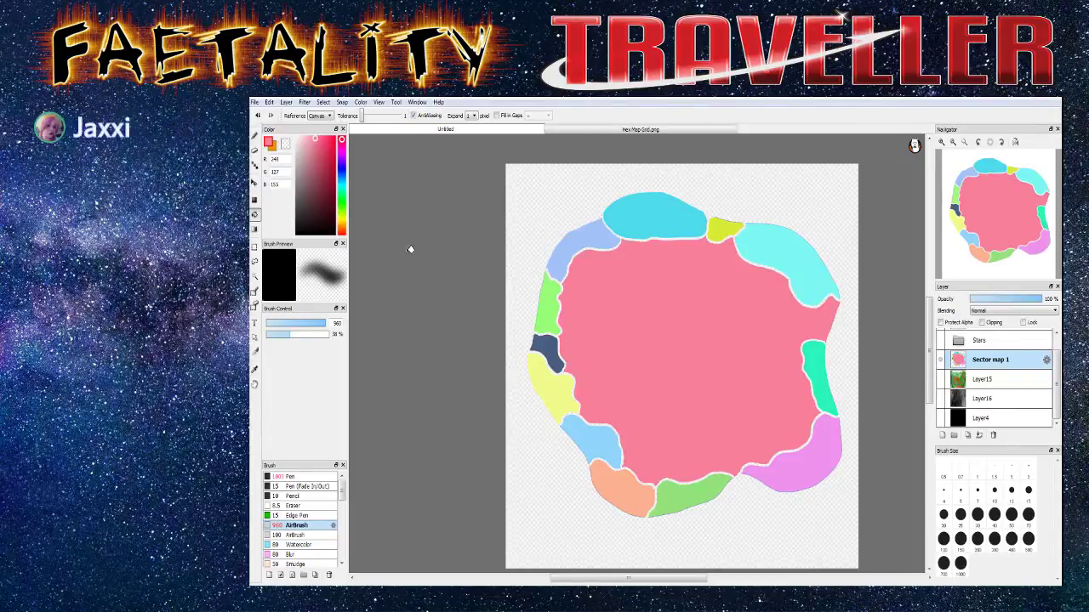
# Show the black Layer4 and set Sector map 1's opacity to 57%
pyautogui.click(940, 418)
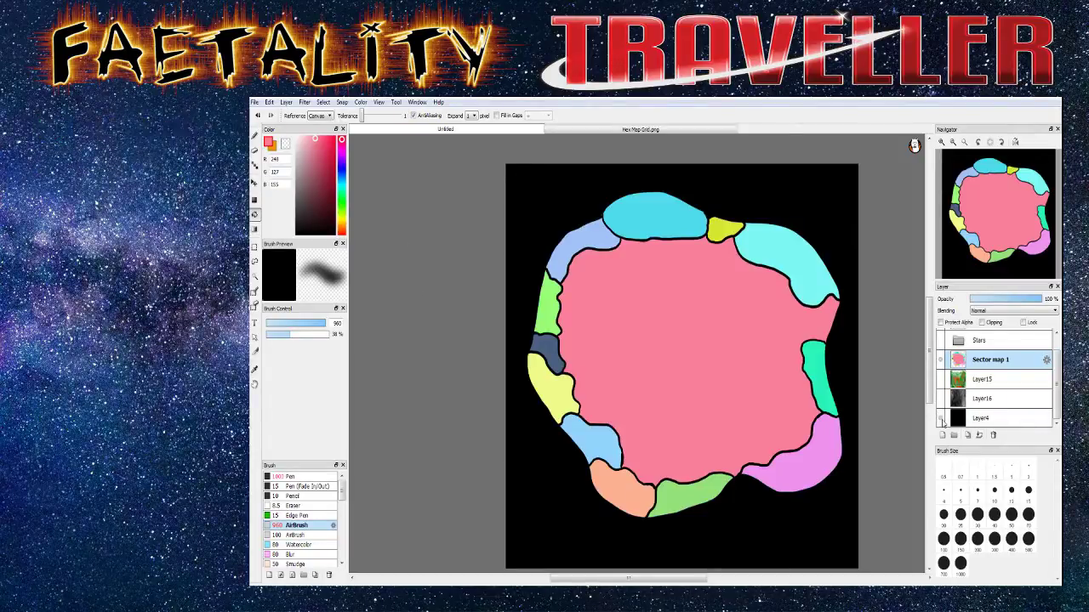
pyautogui.moveTo(1036, 300); pyautogui.dragTo(1009, 303)
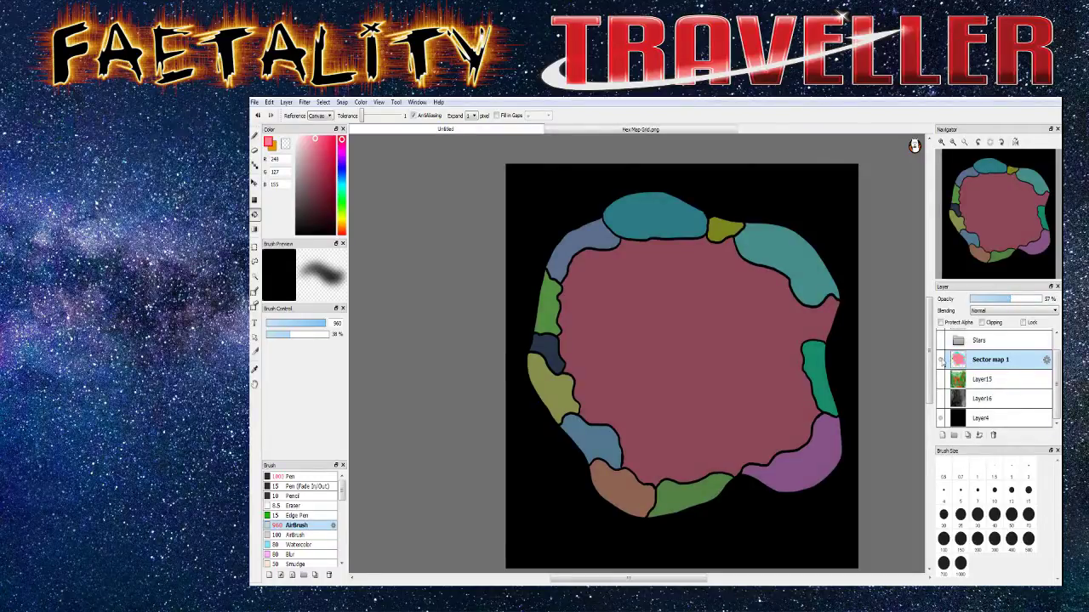
# Hide Sector map 1 and show the Hex Grid layer
pyautogui.scroll(1, 942, 357)
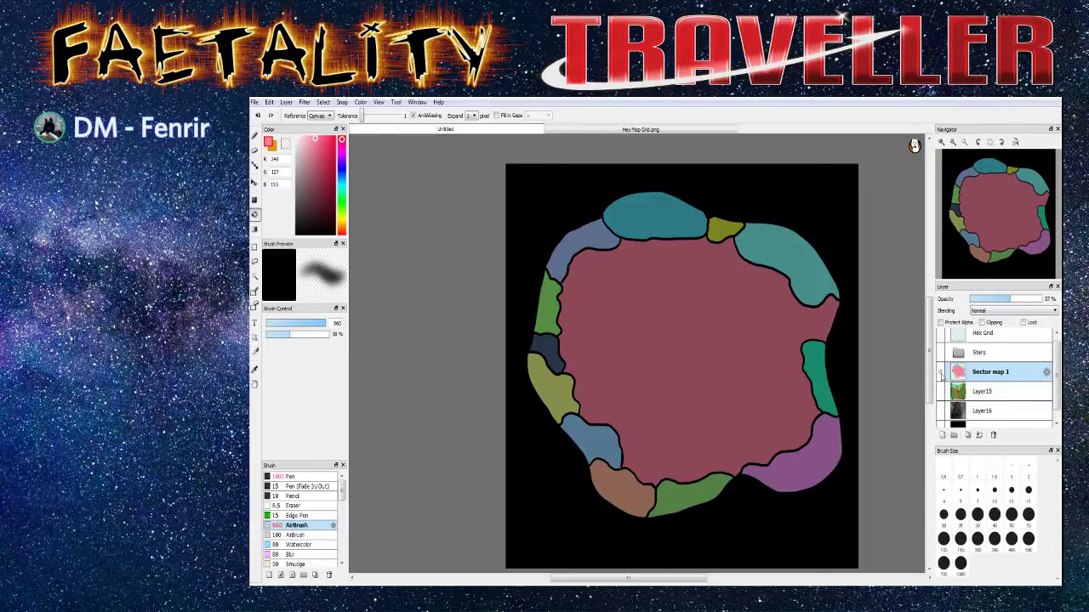
pyautogui.click(940, 372)
pyautogui.click(941, 333)
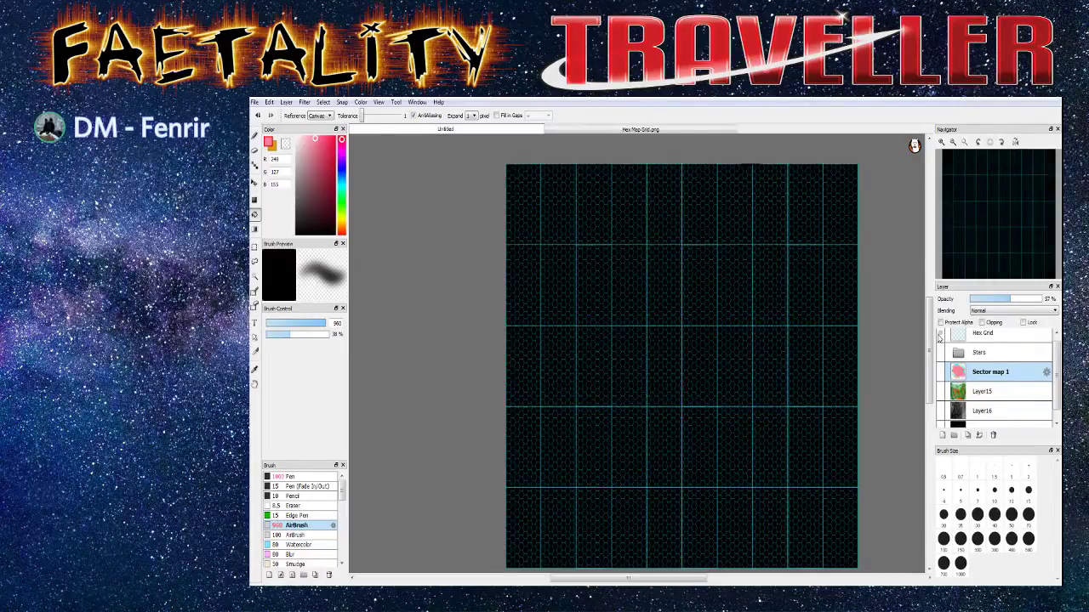
# Recolour the Hex Grid layer by painting over it with the 1000 px Pen in red-orange, and show Sector map 1
pyautogui.click(984, 335)
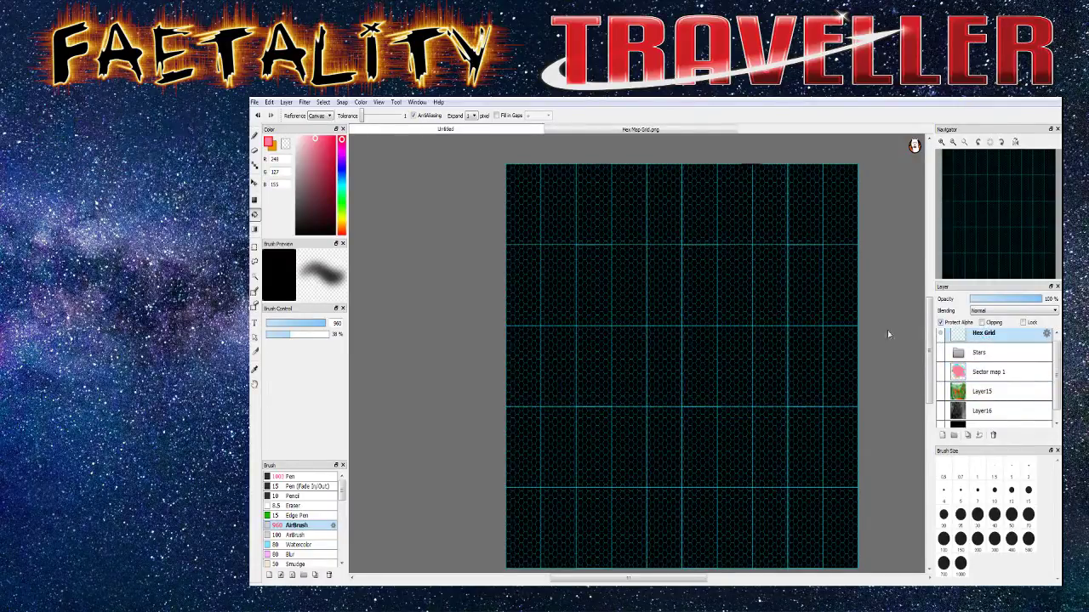
pyautogui.click(341, 231)
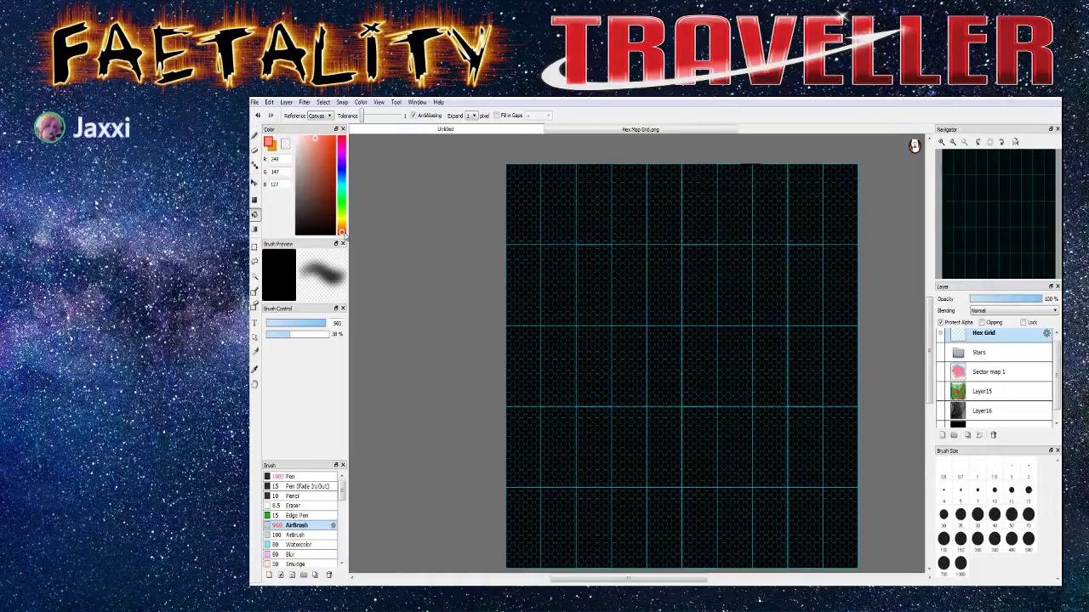
pyautogui.moveTo(315, 141); pyautogui.dragTo(337, 137)
pyautogui.press('b')
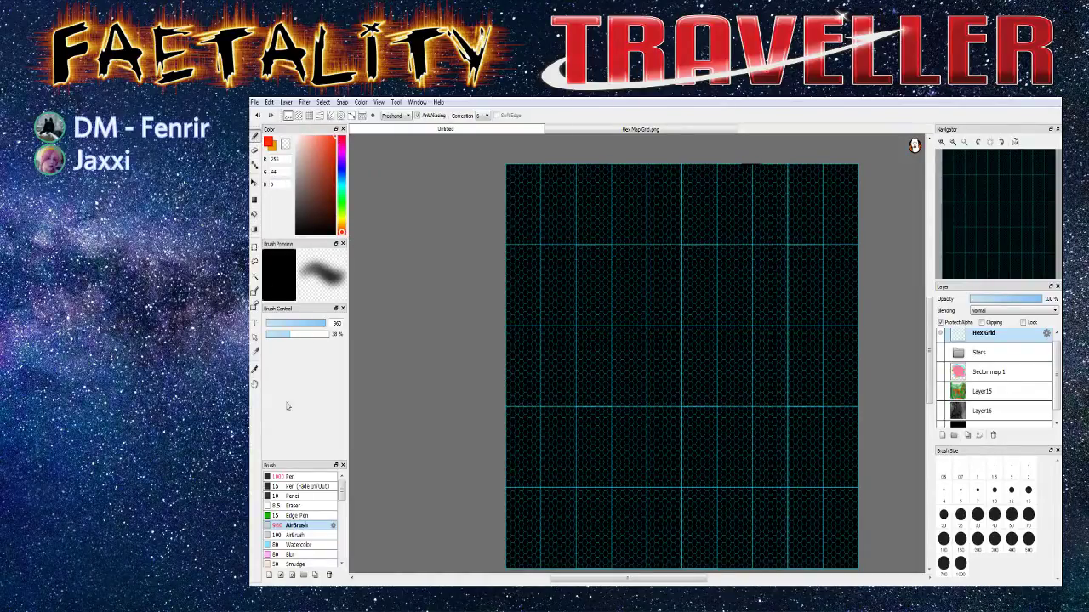
pyautogui.click(285, 477)
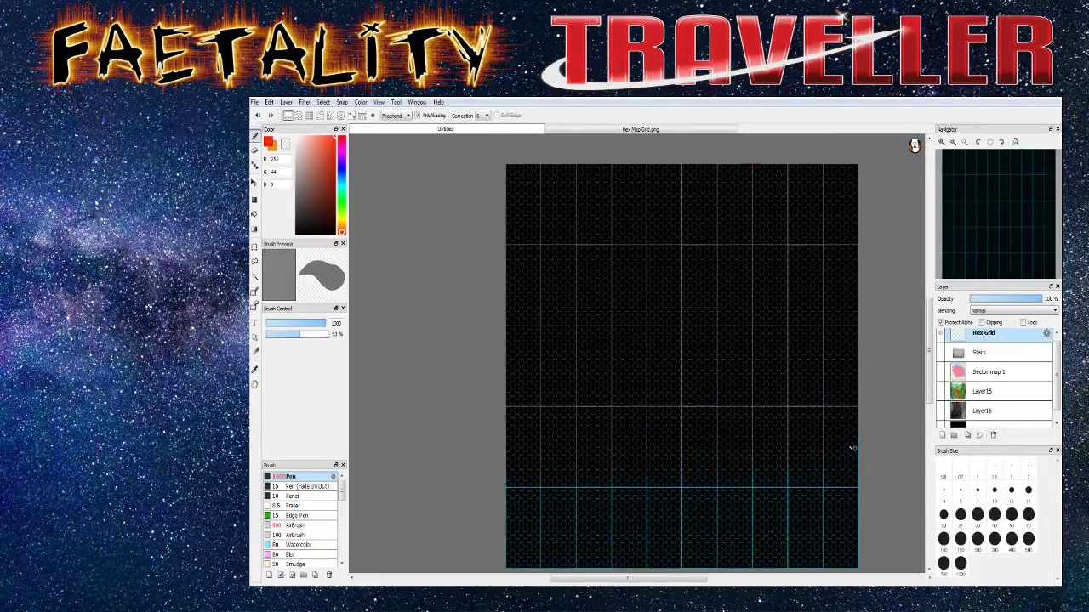
pyautogui.click(940, 372)
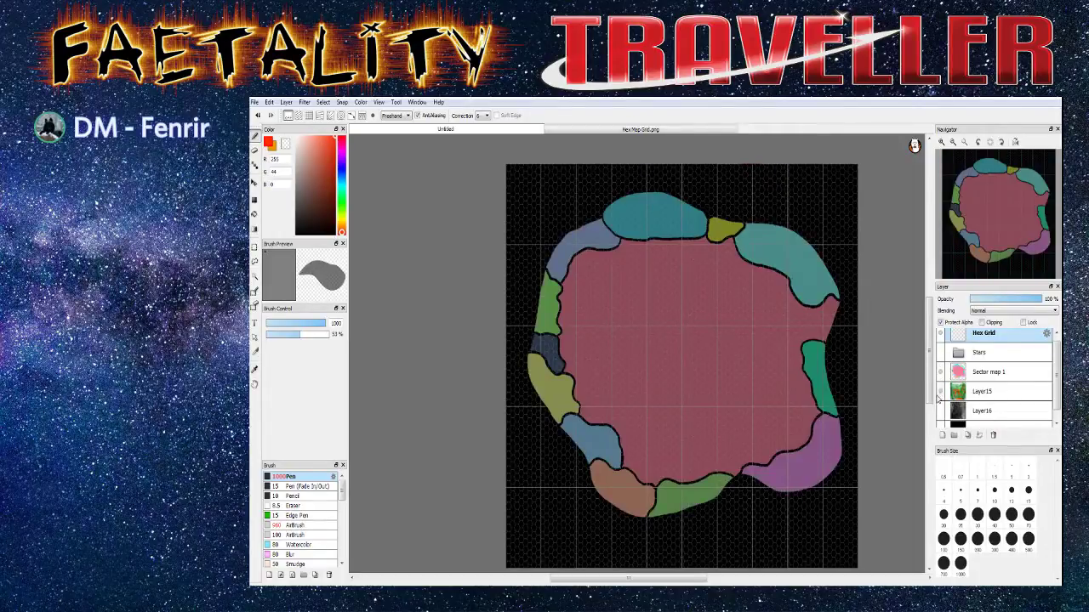
# Show Layer16, set its opacity to 46%, and show the Stars folder
pyautogui.click(939, 412)
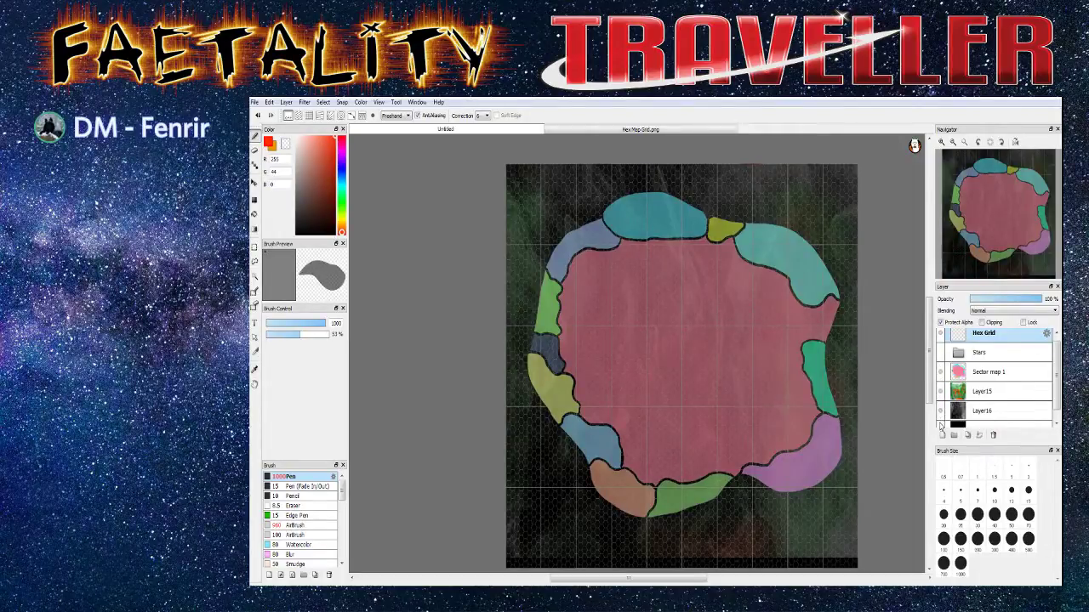
pyautogui.scroll(-1, 941, 417)
pyautogui.scroll(1, 941, 410)
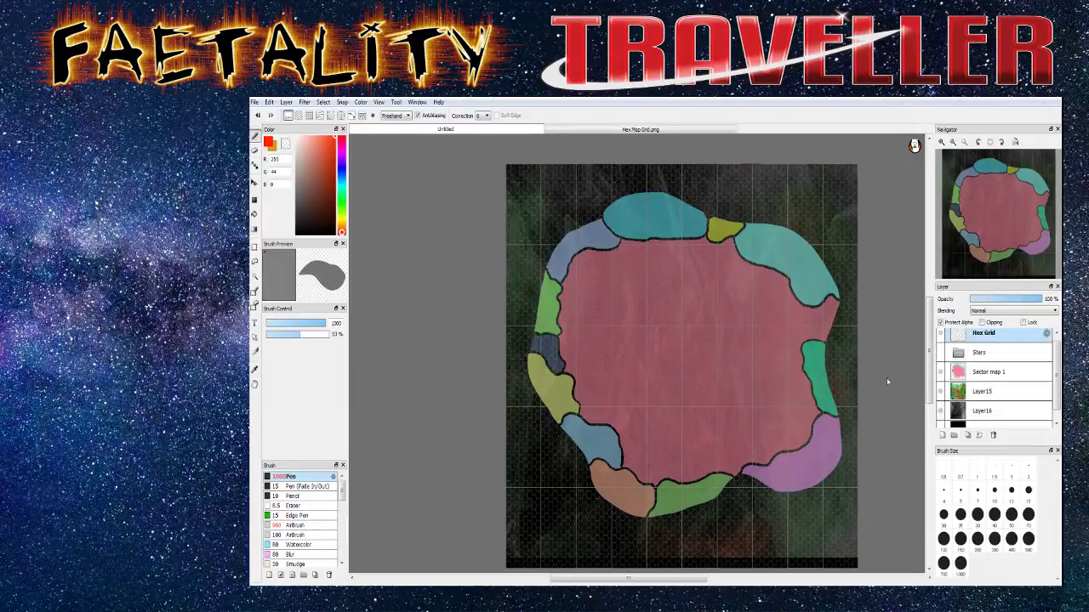
pyautogui.scroll(-1, 660, 298)
pyautogui.scroll(2, 660, 298)
pyautogui.scroll(-2, 666, 303)
pyautogui.scroll(1, 665, 302)
pyautogui.click(978, 411)
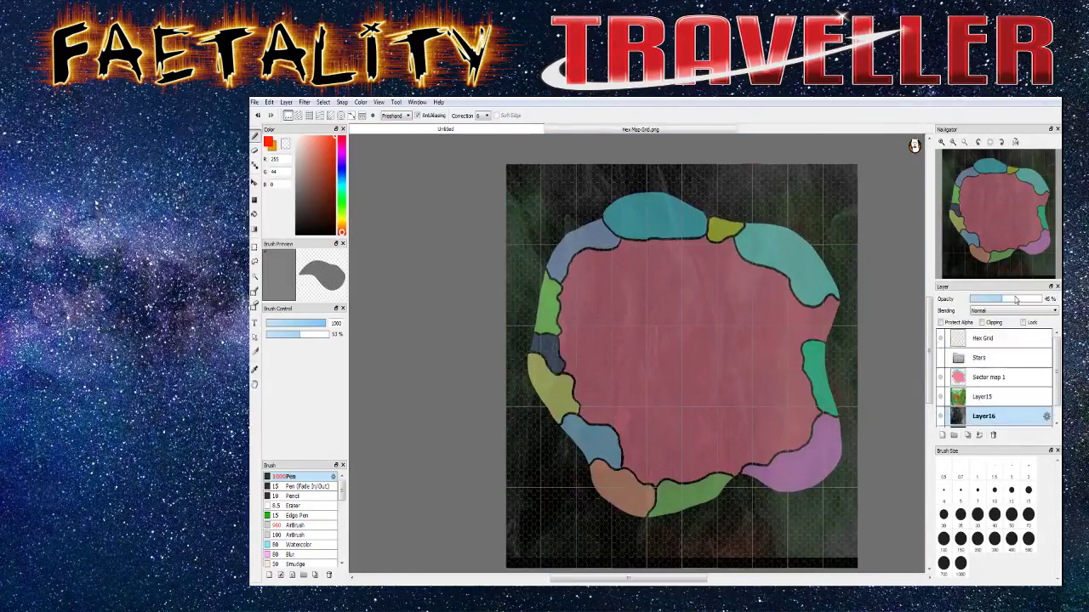
pyautogui.moveTo(1013, 298); pyautogui.dragTo(1003, 303)
pyautogui.click(940, 358)
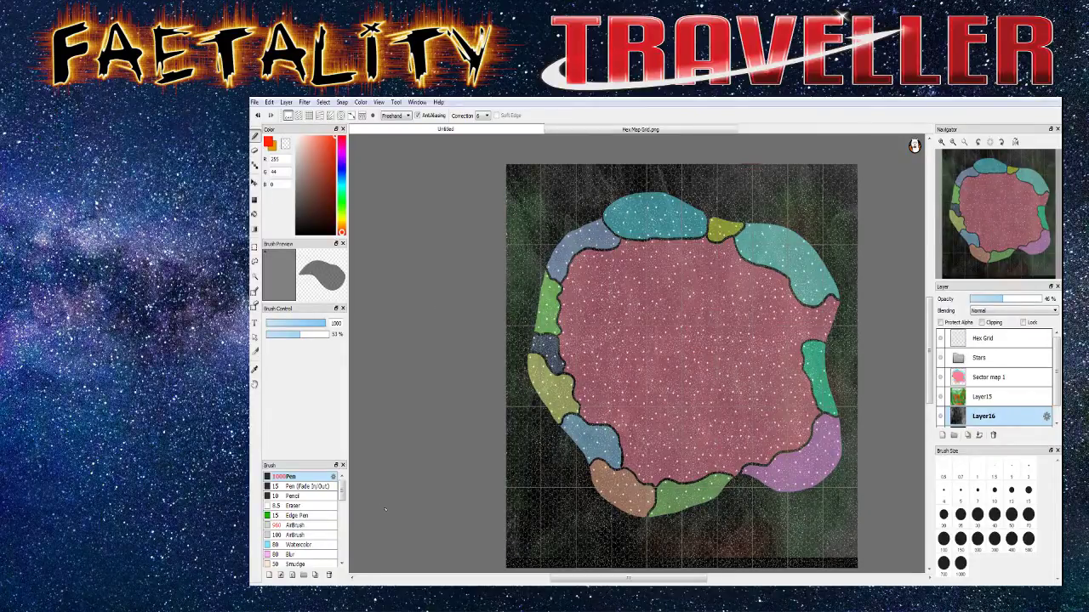
# Switch to the Snipping Tool, capture a new snip of the whole map canvas, and return to the drawing
pyautogui.hotkey('alt', 'Tab')
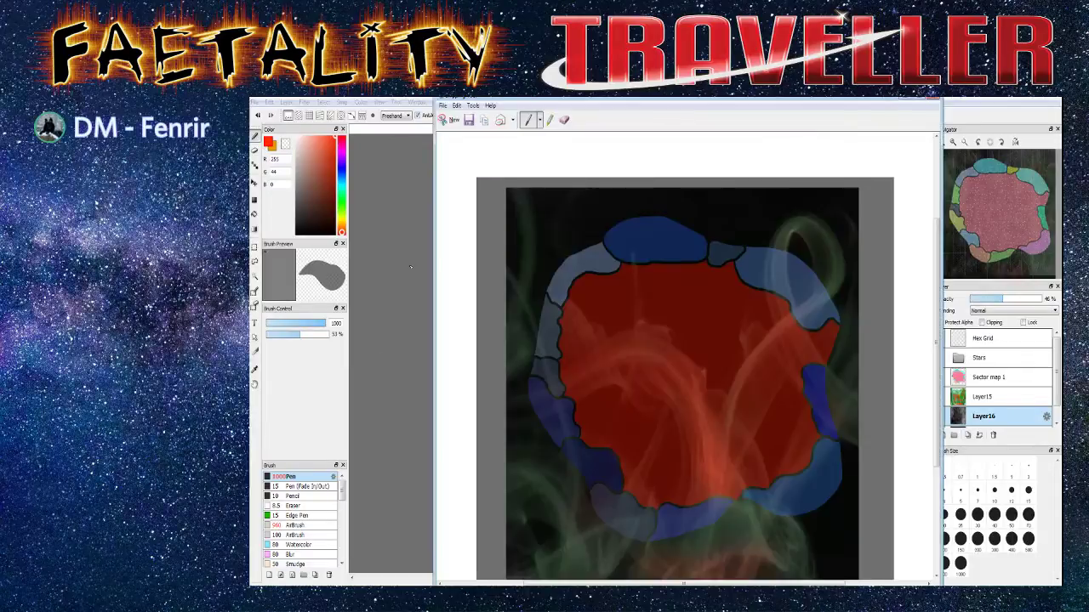
pyautogui.click(444, 120)
pyautogui.moveTo(492, 150); pyautogui.dragTo(870, 573)
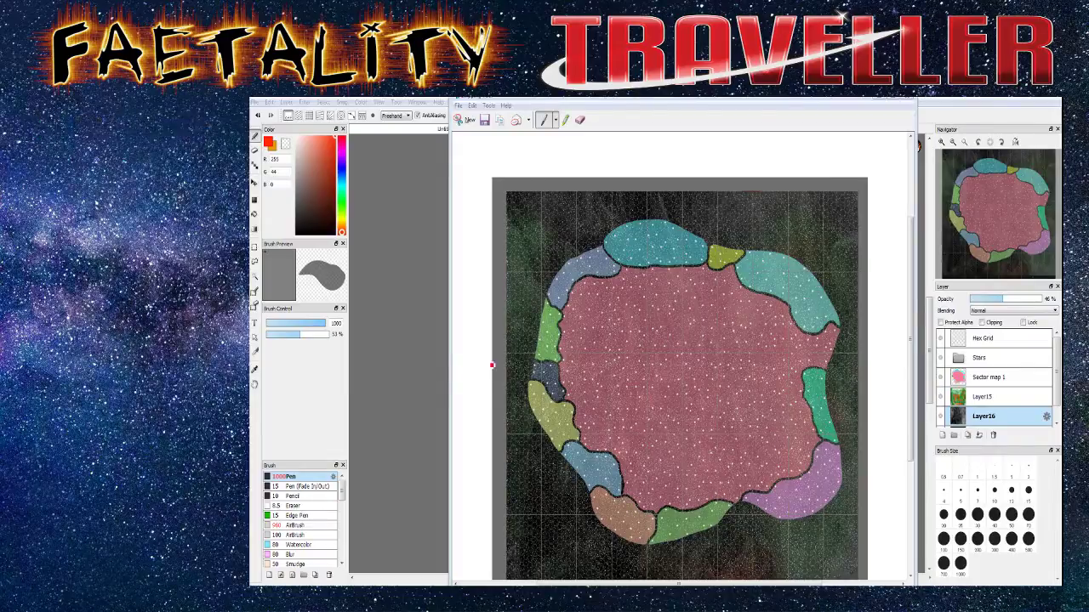
pyautogui.click(418, 337)
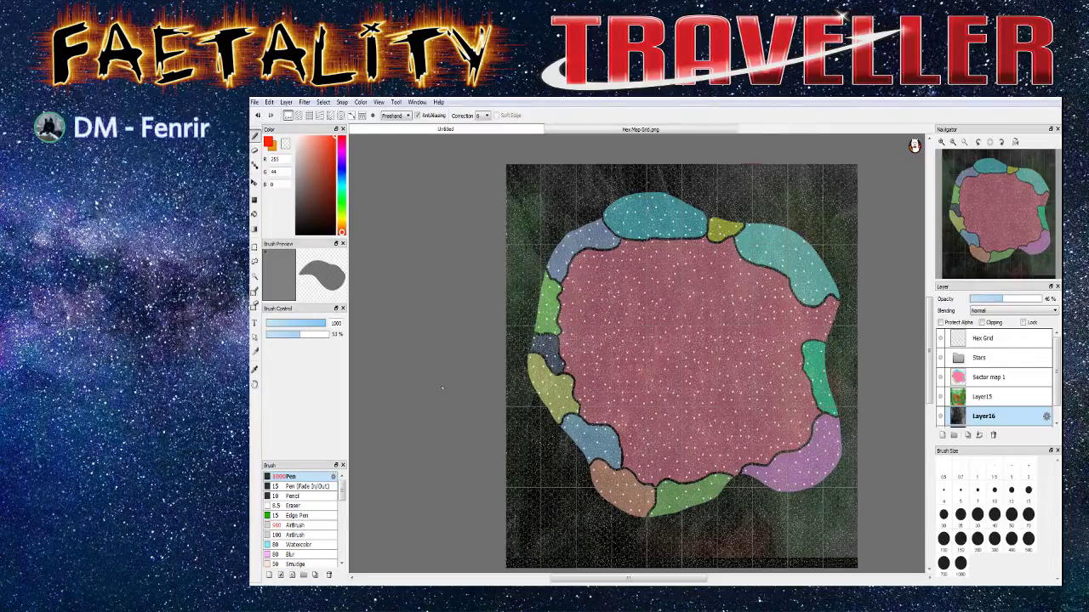
# Set Sector map 1's opacity to 30% and move the layer above the Stars folder
pyautogui.click(983, 377)
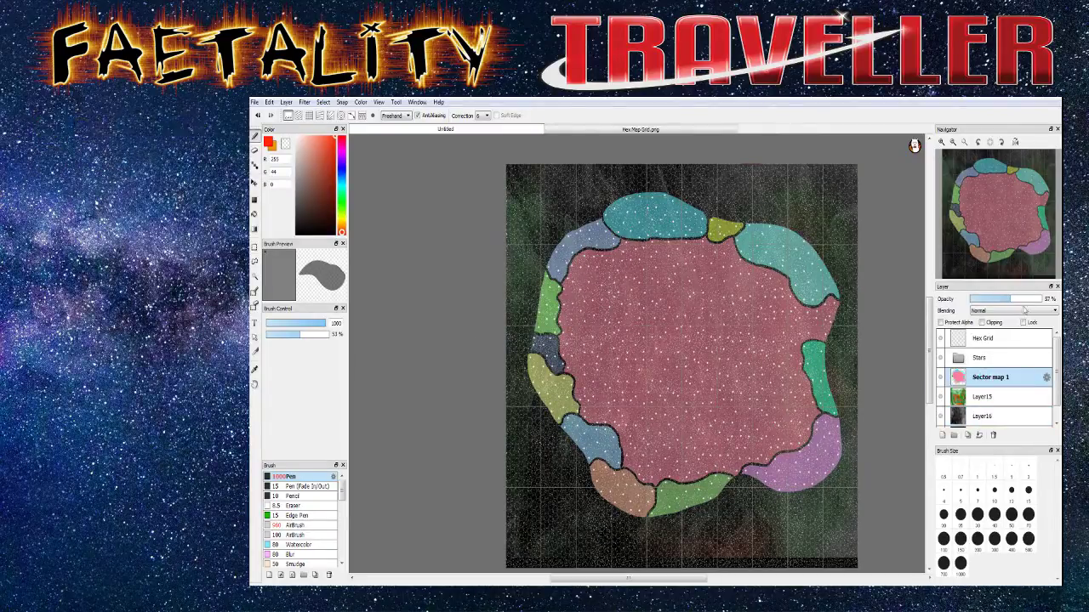
pyautogui.moveTo(1007, 303); pyautogui.dragTo(984, 302)
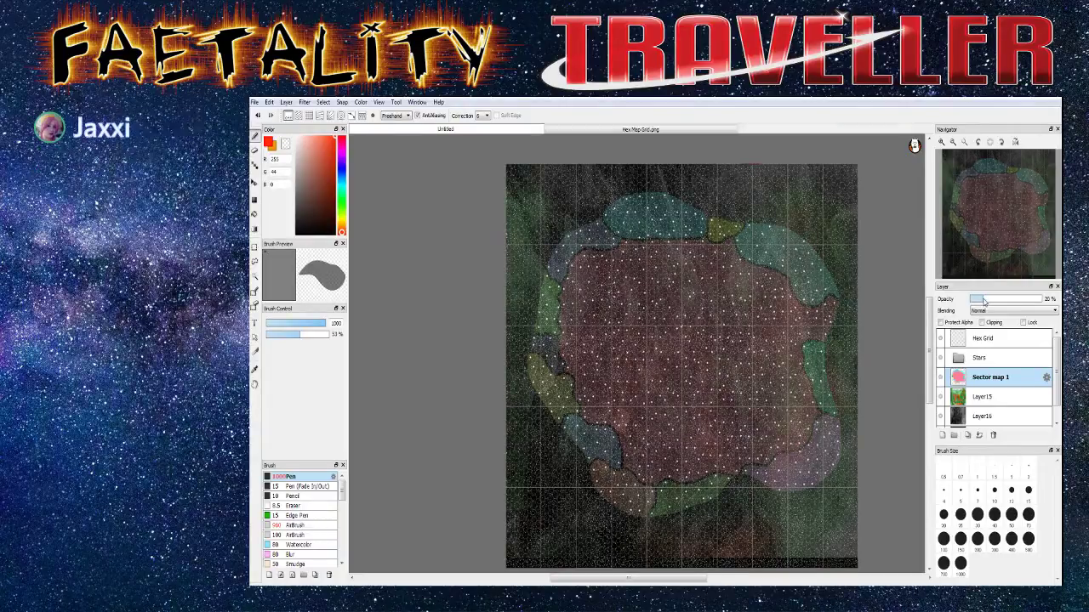
pyautogui.moveTo(984, 301); pyautogui.dragTo(989, 301)
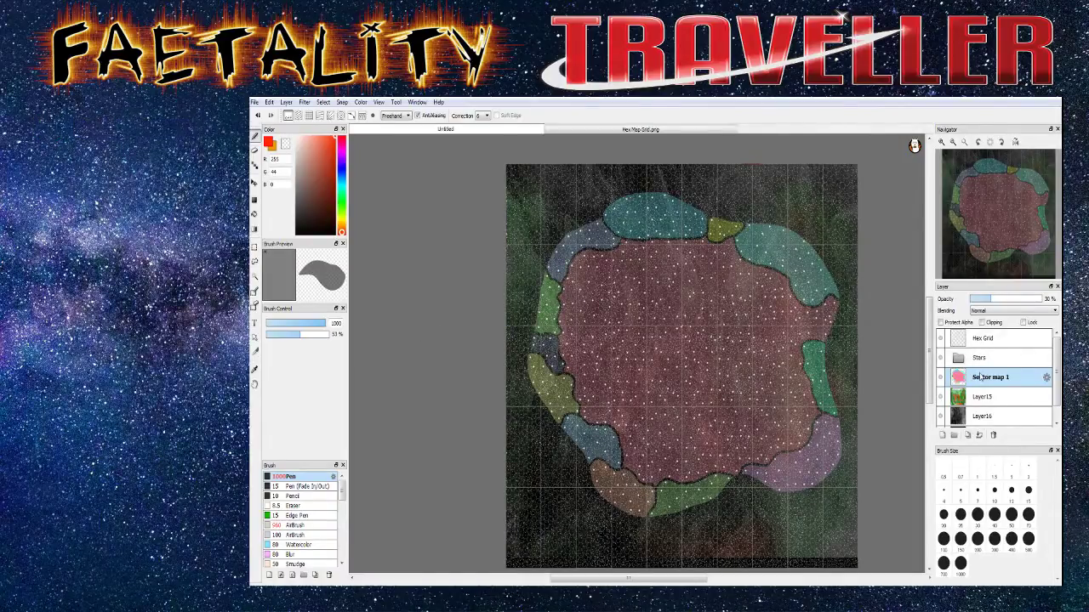
pyautogui.moveTo(980, 375); pyautogui.dragTo(985, 348)
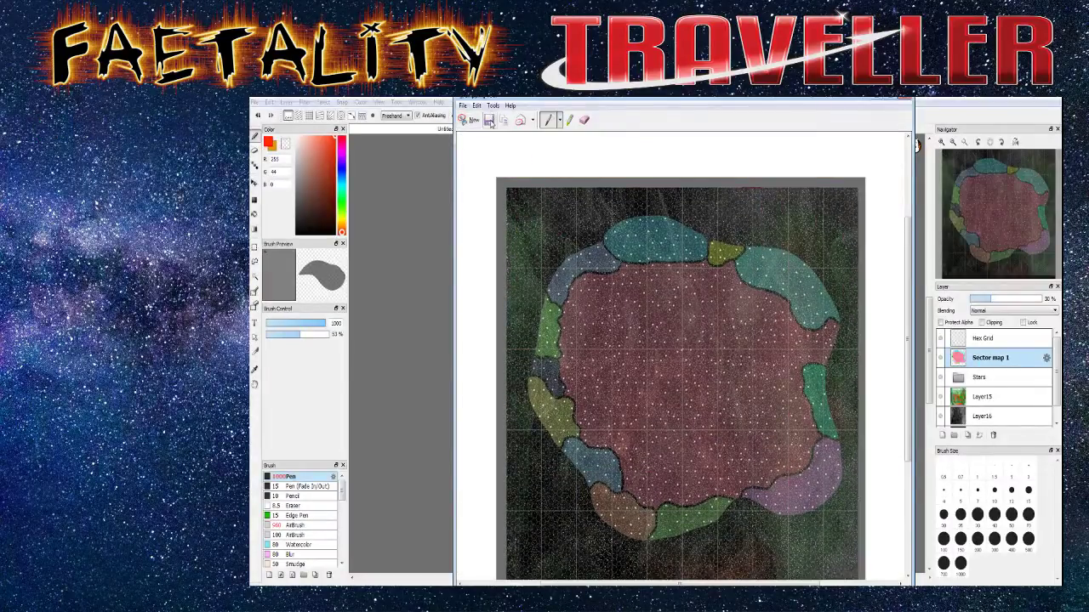
# Save the new Snipping Tool capture of the updated map and return to the drawing
pyautogui.click(490, 122)
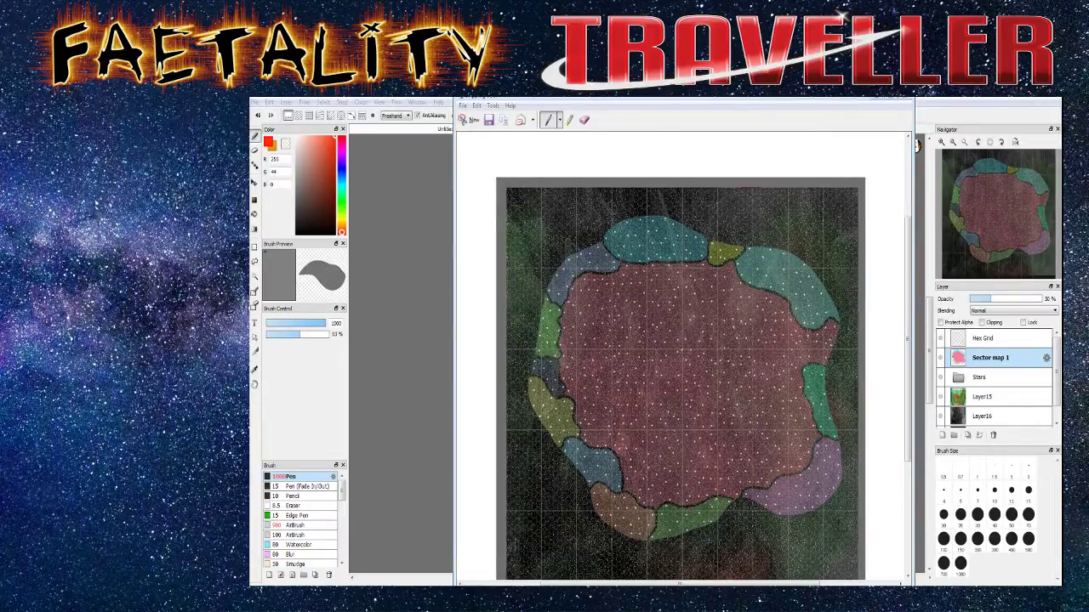
pyautogui.click(916, 145)
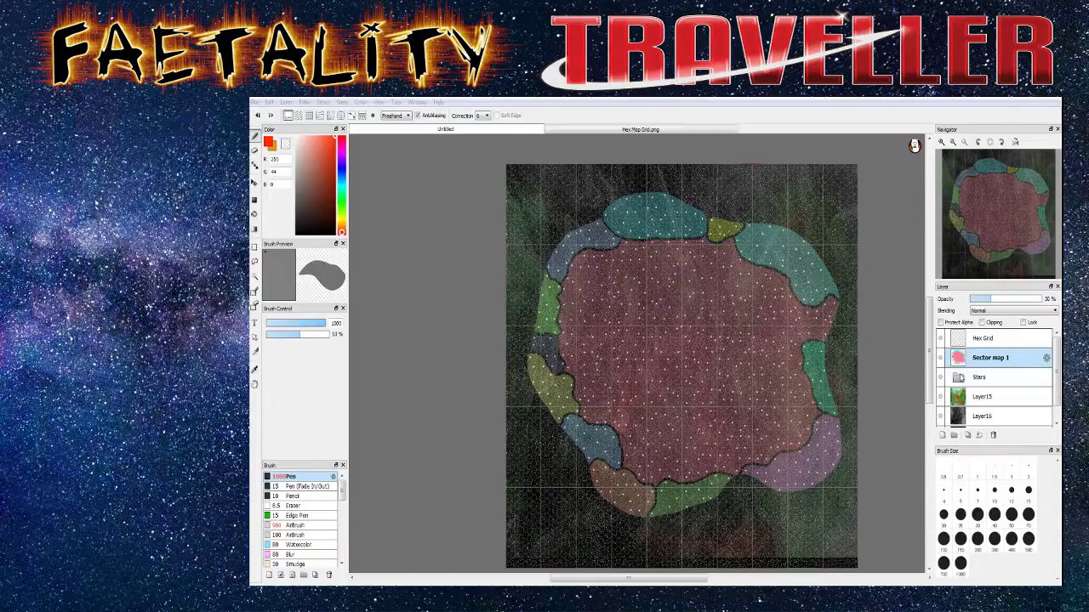
# Move the Major Star layer out of the Stars folder and place it directly above Sector map 1
pyautogui.click(959, 377)
pyautogui.scroll(-2, 991, 407)
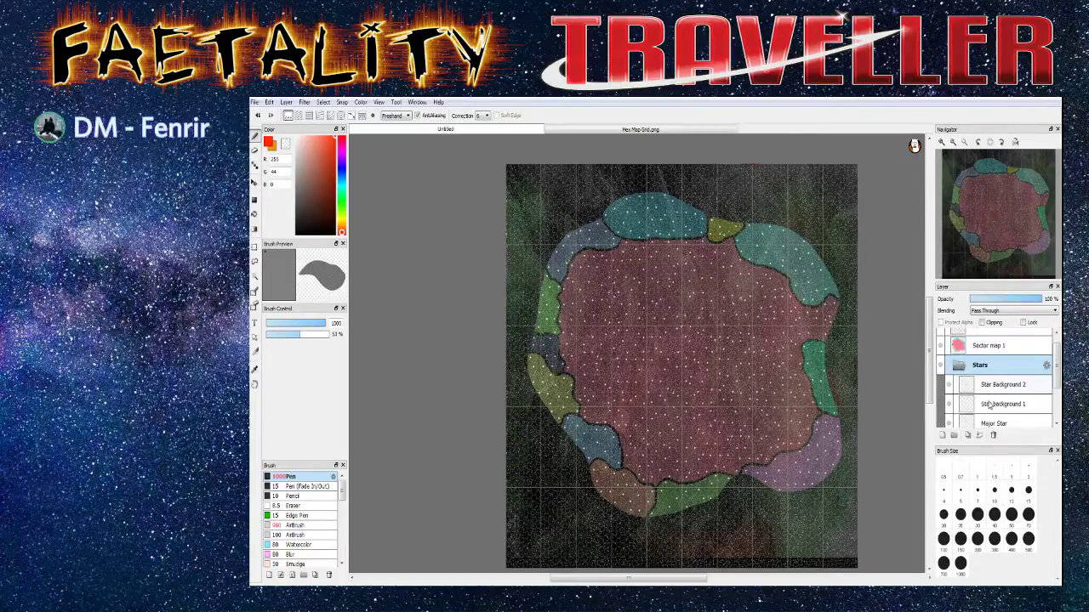
pyautogui.moveTo(991, 412); pyautogui.dragTo(986, 340)
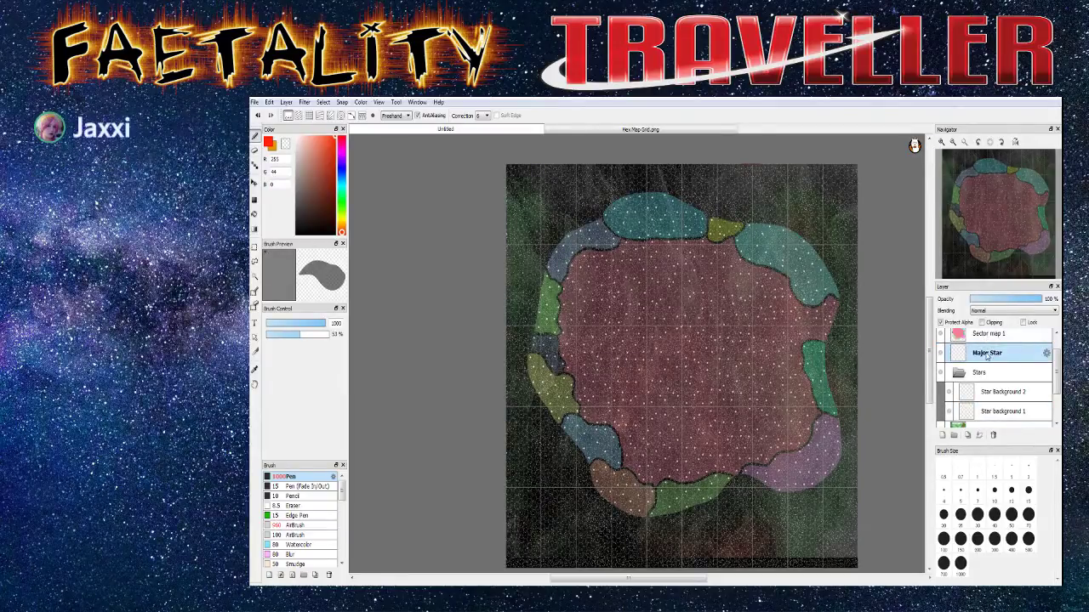
pyautogui.scroll(1, 989, 345)
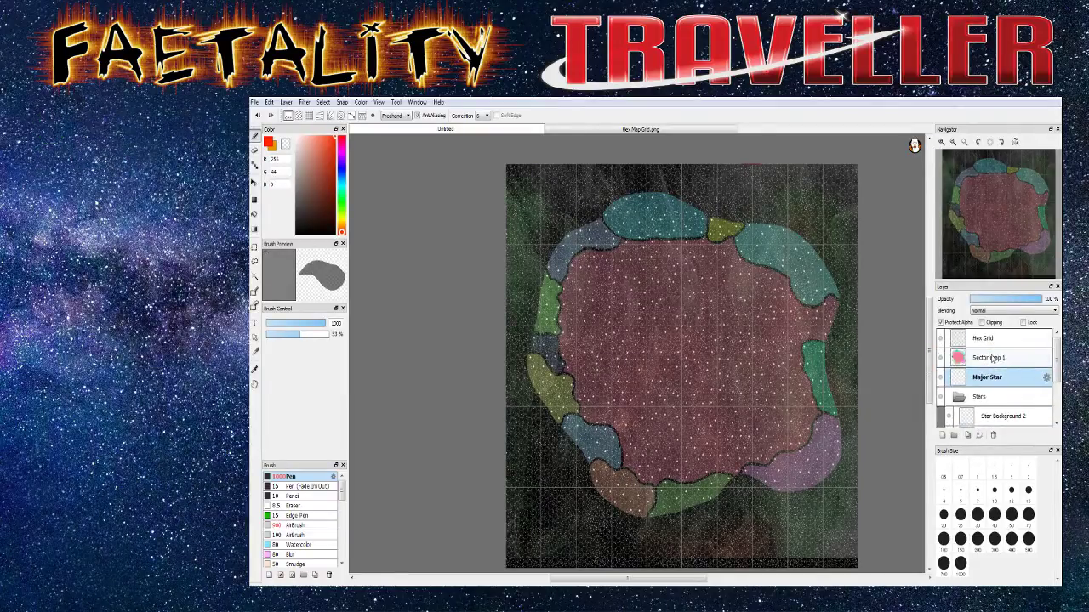
pyautogui.moveTo(989, 358); pyautogui.dragTo(990, 380)
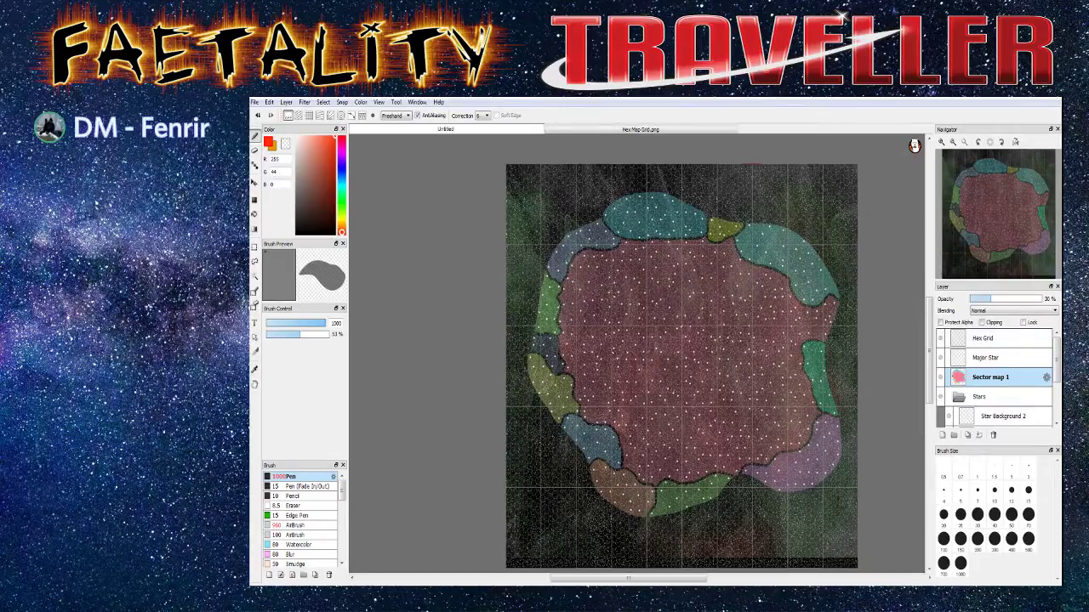
# Select the Hex Grid layer and hide Major Star, Sector map 1, the Stars folder, Layer15 and Layer16
pyautogui.hotkey('ctrl', '+')
pyautogui.hotkey('ctrl', '+')
pyautogui.hotkey('ctrl', '-')
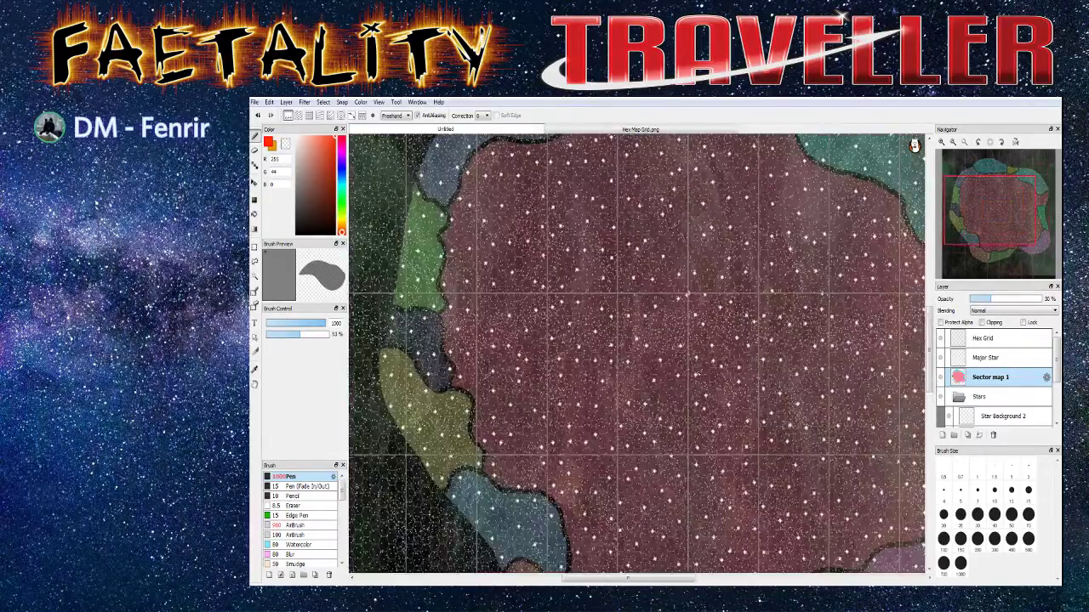
pyautogui.hotkey('ctrl', '-')
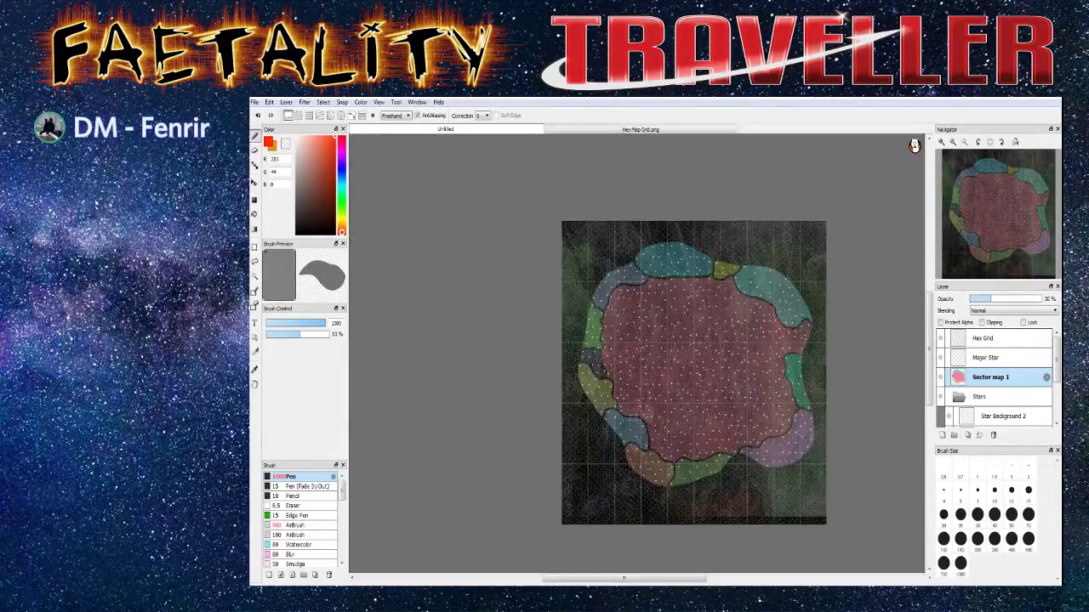
pyautogui.click(990, 339)
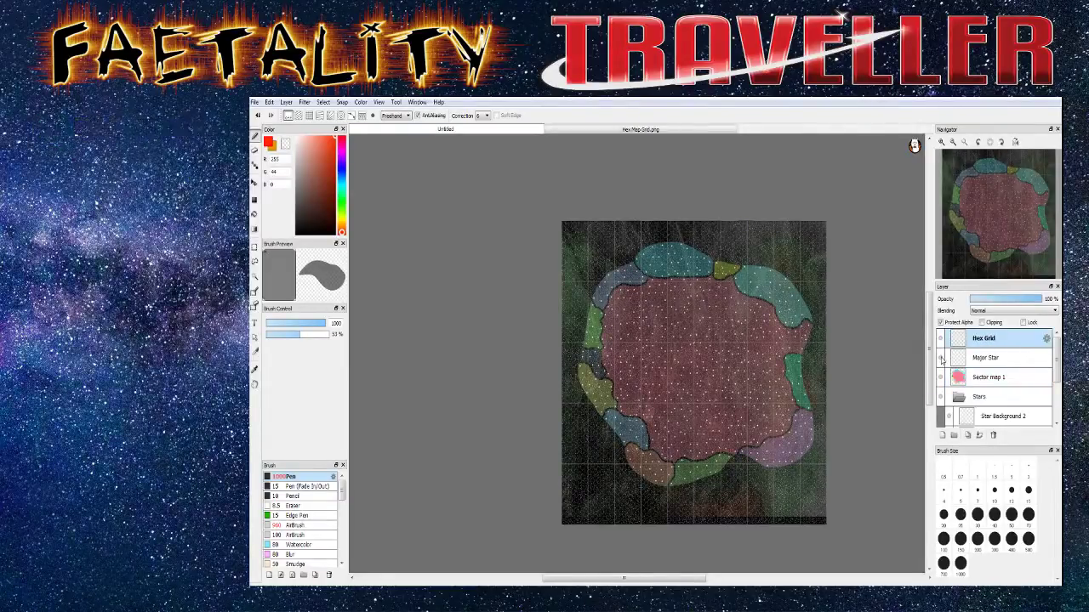
pyautogui.click(940, 397)
pyautogui.click(940, 377)
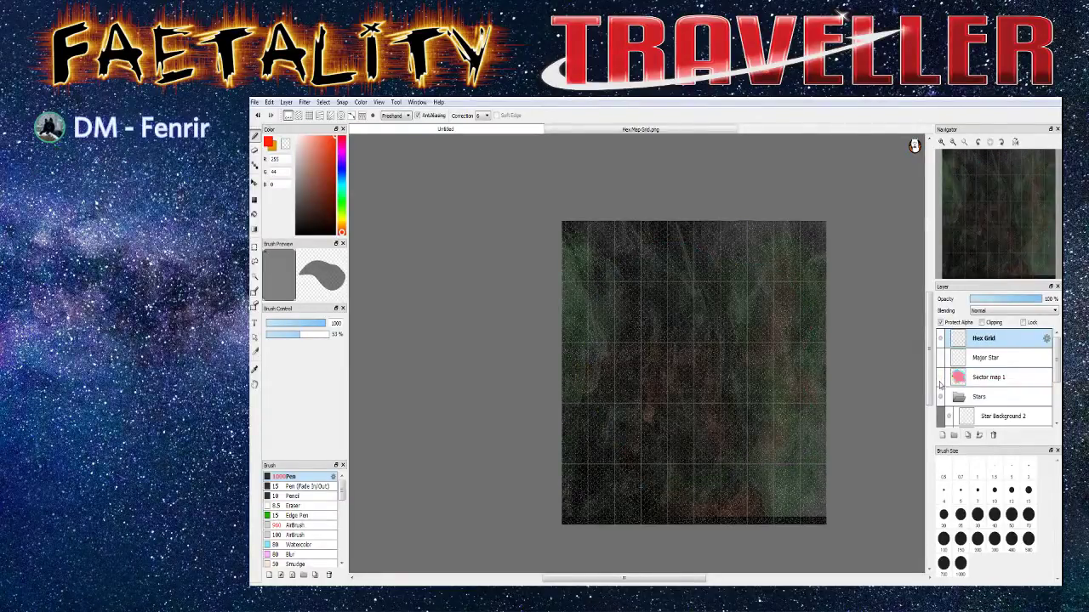
pyautogui.scroll(-1, 942, 401)
pyautogui.scroll(-1, 942, 400)
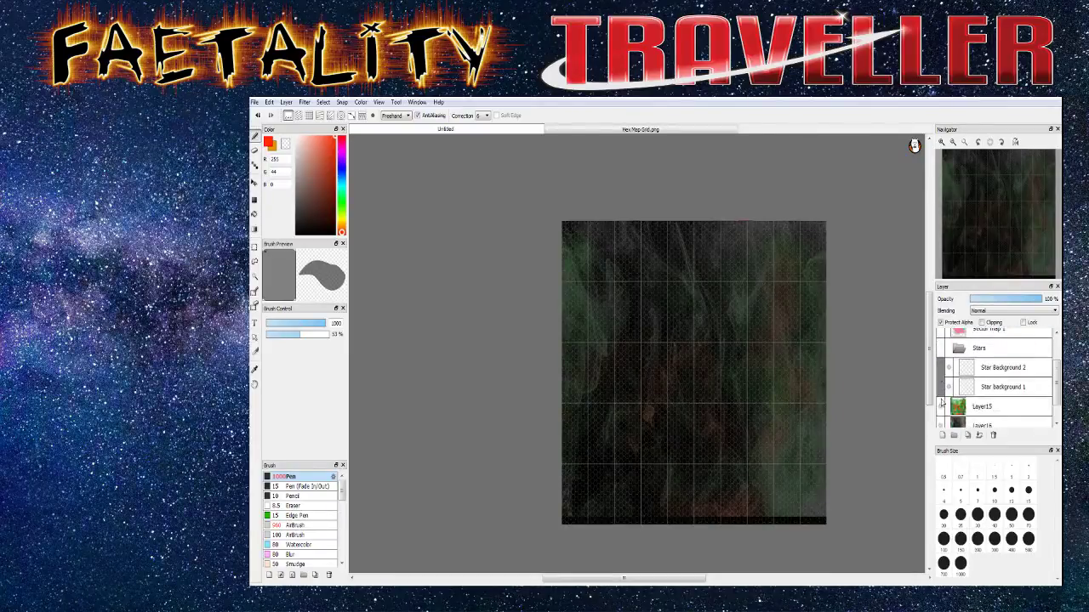
pyautogui.click(940, 406)
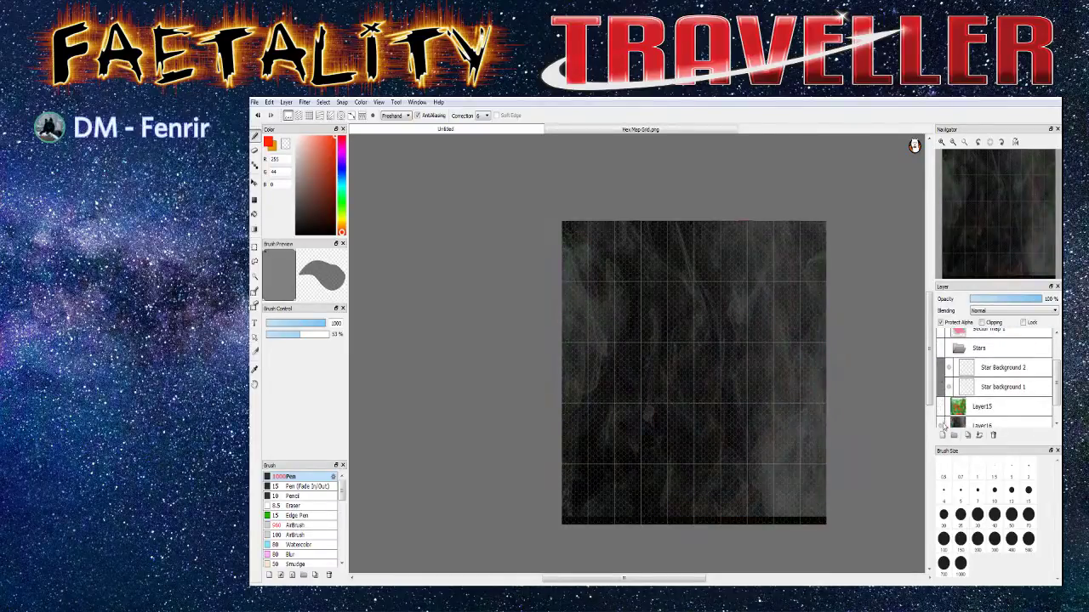
pyautogui.click(940, 425)
pyautogui.scroll(3, 941, 426)
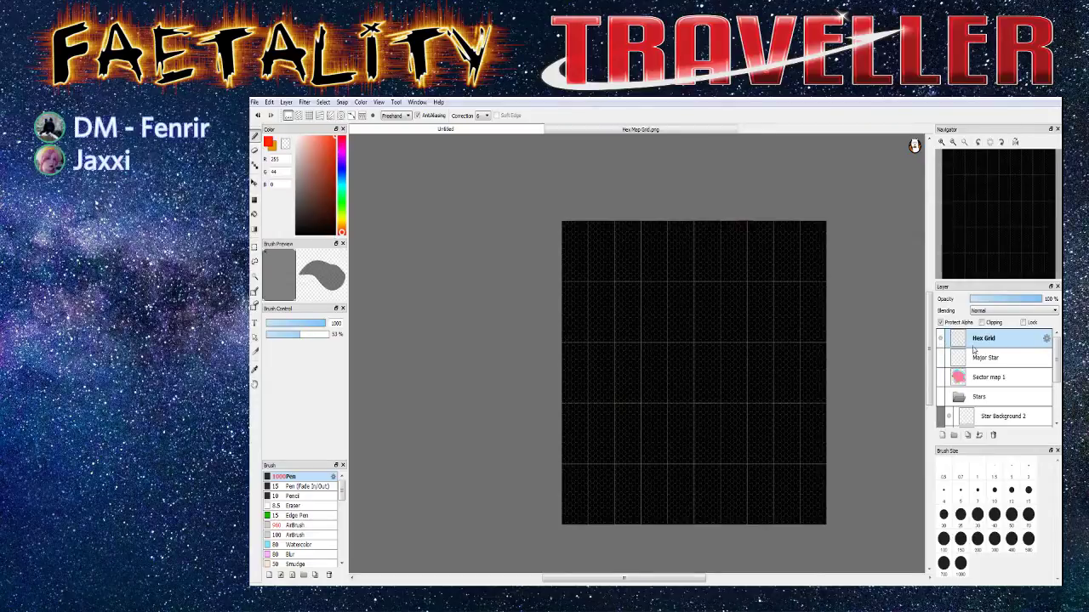
# Set the drawing colour to white, RGB 255, 255, 255, for the Hex Grid layer
pyautogui.click(285, 141)
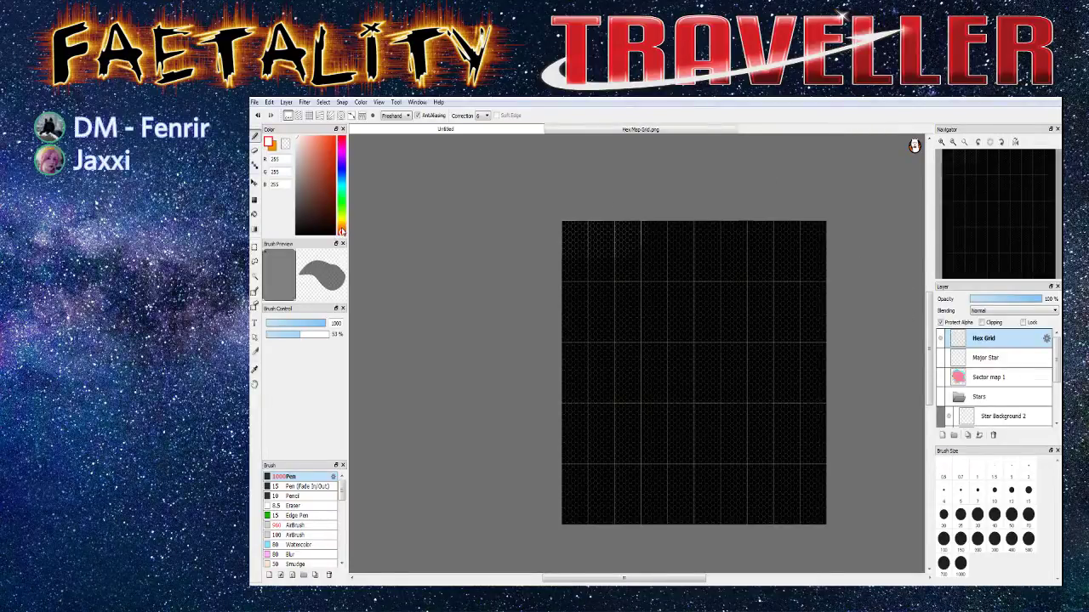
pyautogui.click(342, 228)
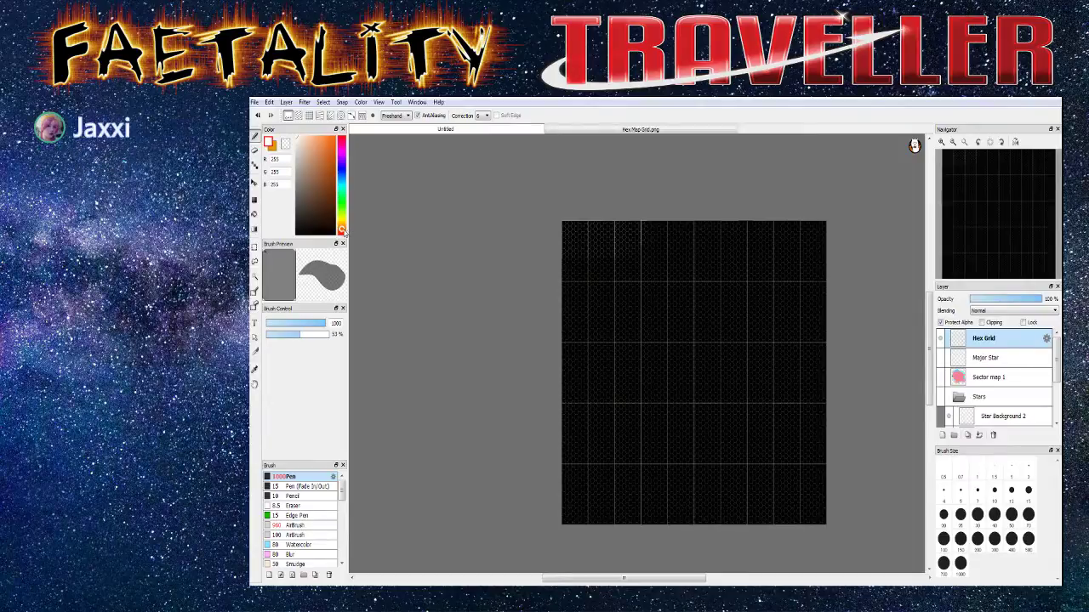
# Show Major Star, Sector map 1, the Stars folder, Layer15 and Layer16 again
pyautogui.click(940, 376)
pyautogui.click(940, 397)
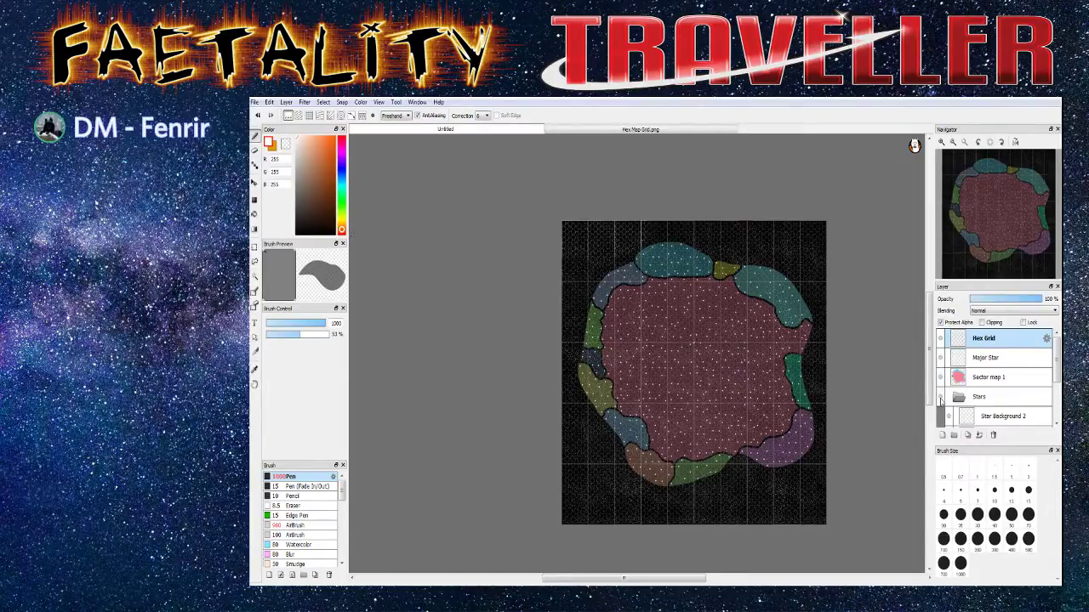
pyautogui.scroll(-3, 941, 406)
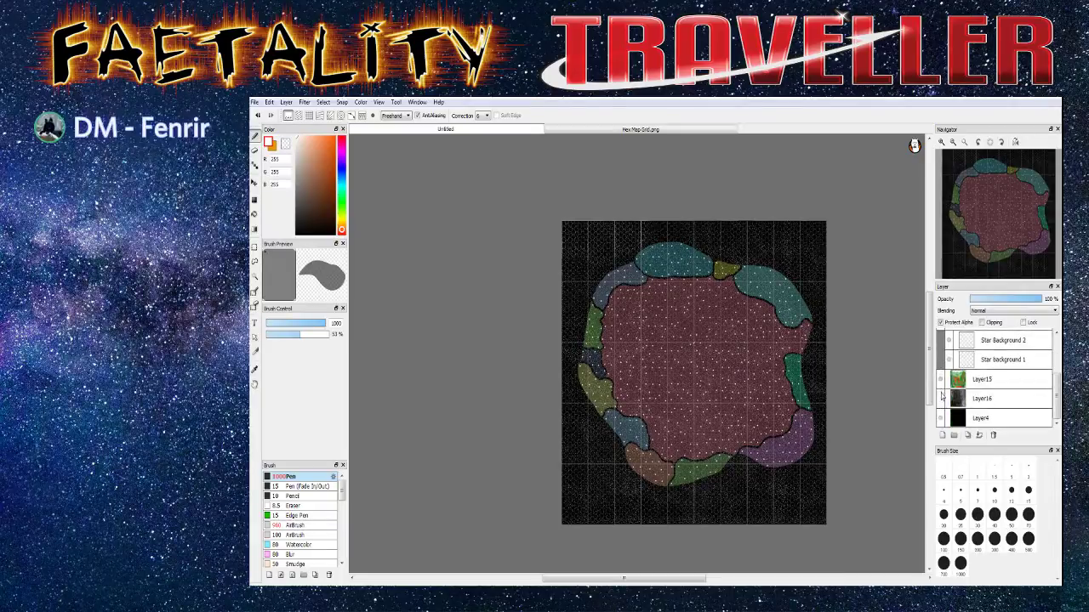
pyautogui.click(941, 397)
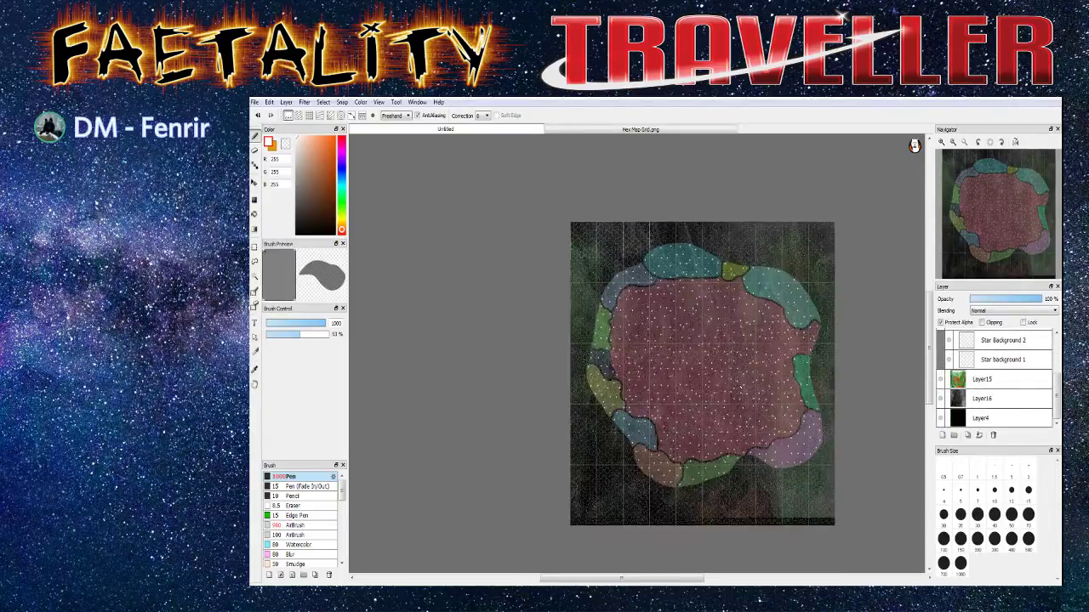
# Capture a close-up of the stars and grid in the central region with the Snipping Tool and close it
pyautogui.hotkey('ctrl', '+')
pyautogui.hotkey('ctrl', '+')
pyautogui.hotkey('ctrl', '+')
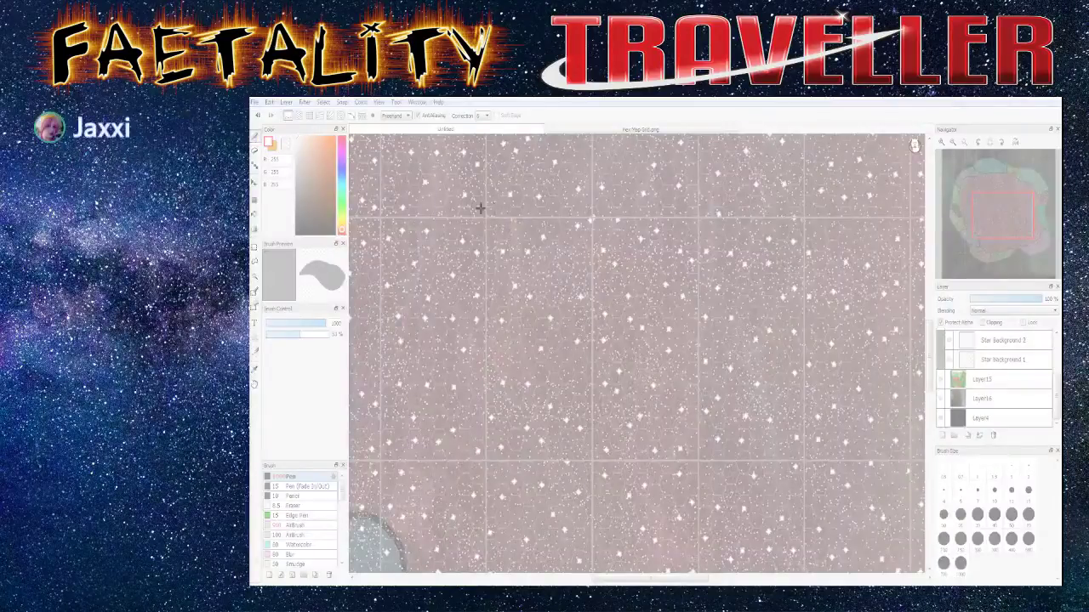
pyautogui.moveTo(459, 202); pyautogui.dragTo(880, 494)
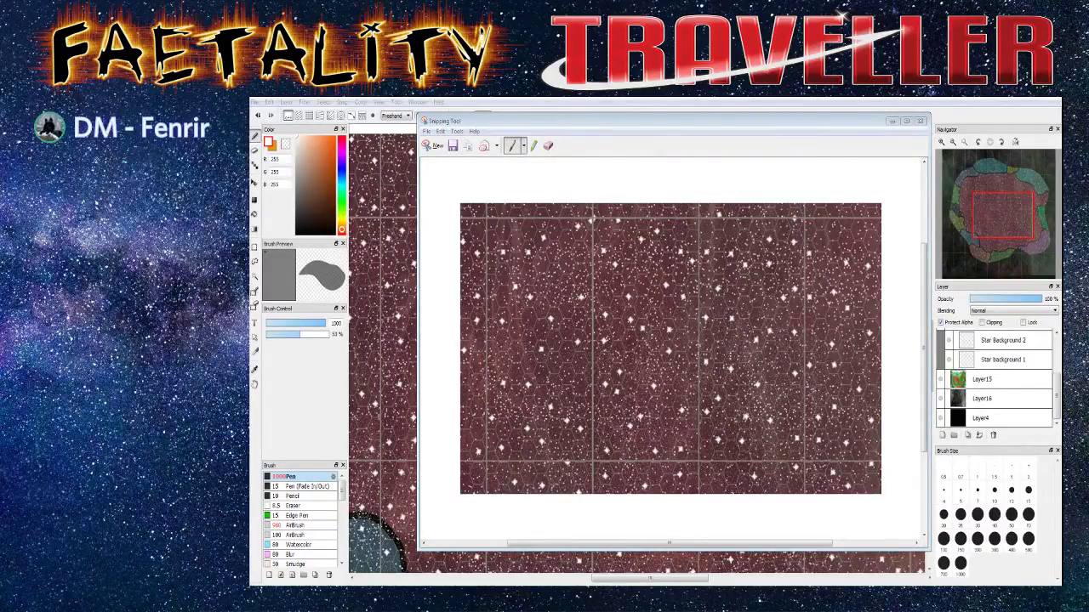
pyautogui.click(920, 120)
# Hide Sector map 1, the Stars folder, Layer15, Layer16 and the black Layer4, leaving Hex Grid and Major Star shown
pyautogui.scroll(-2, 915, 145)
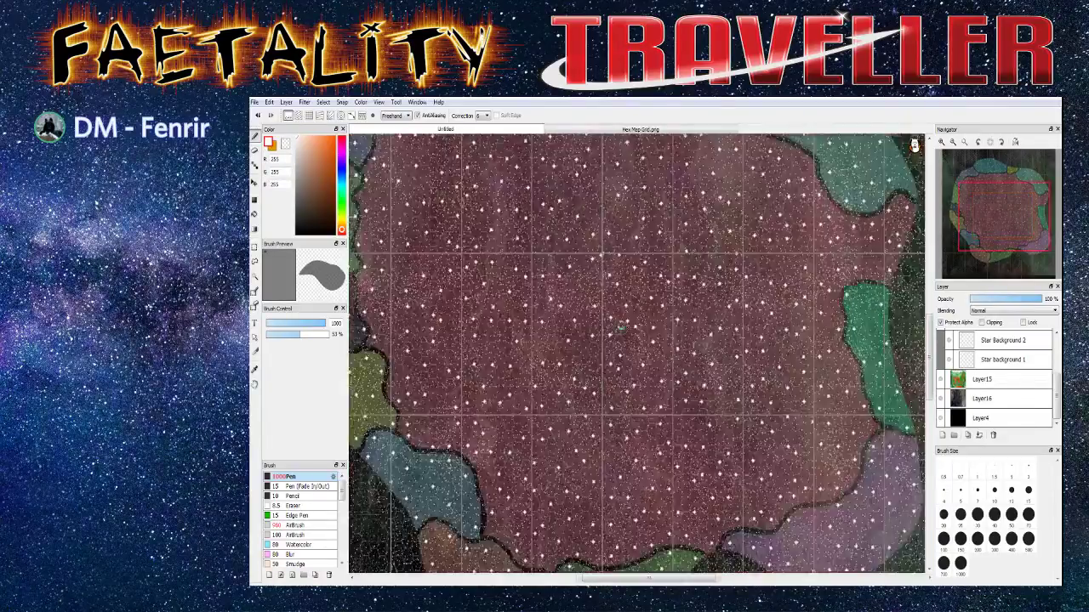
pyautogui.scroll(-3, 915, 145)
pyautogui.click(940, 398)
pyautogui.click(939, 418)
pyautogui.scroll(2, 941, 382)
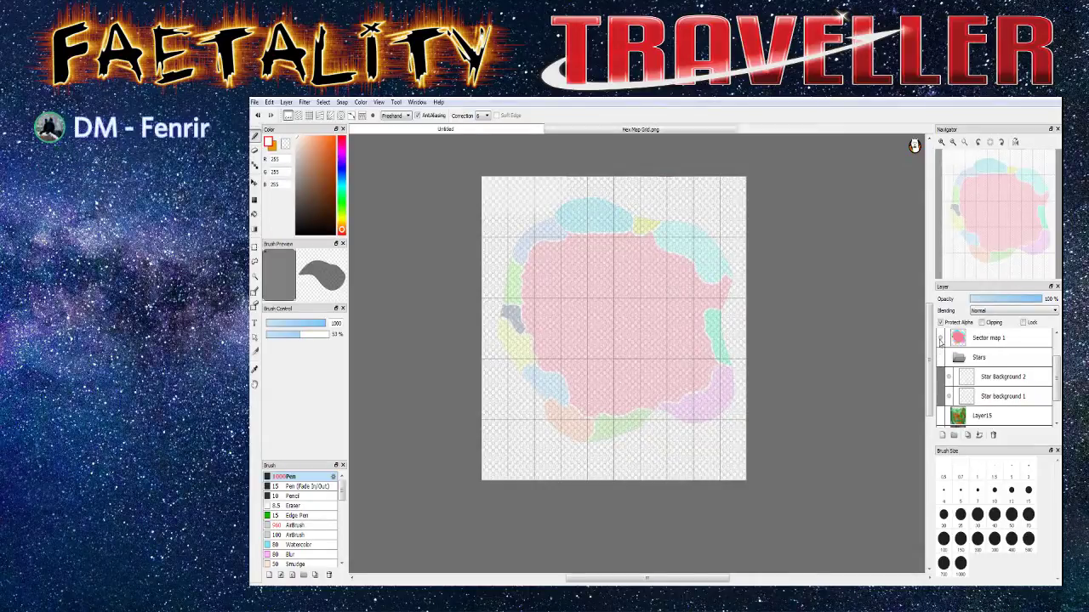
pyautogui.scroll(1, 942, 359)
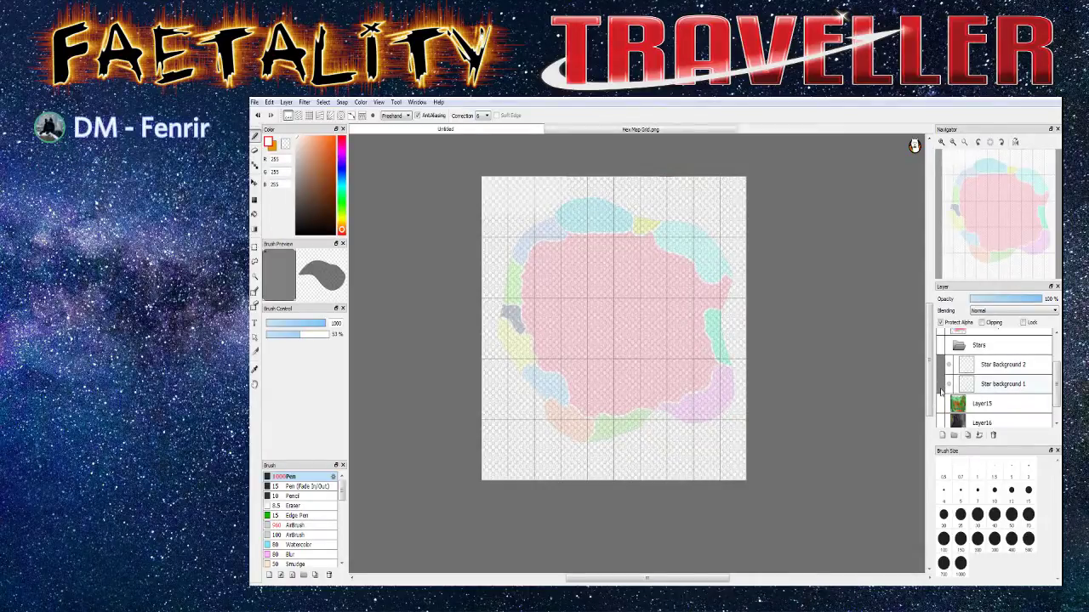
pyautogui.click(940, 350)
pyautogui.scroll(-5, 800, 323)
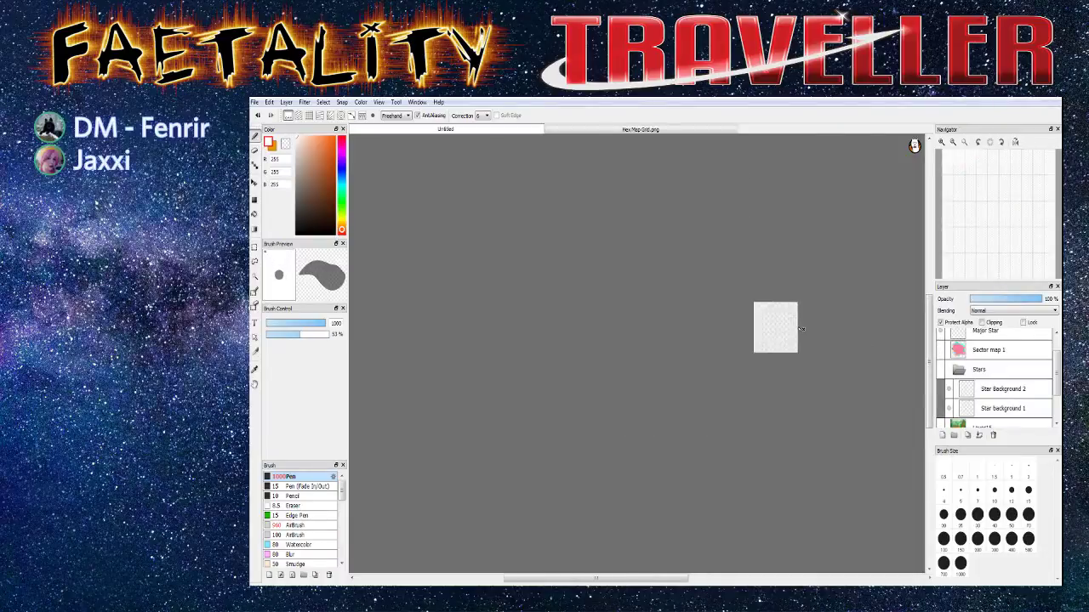
# Recolour the Hex Grid lines golden yellow, using red 255 and blue 0, with the Major Star layer hidden
pyautogui.scroll(4, 761, 306)
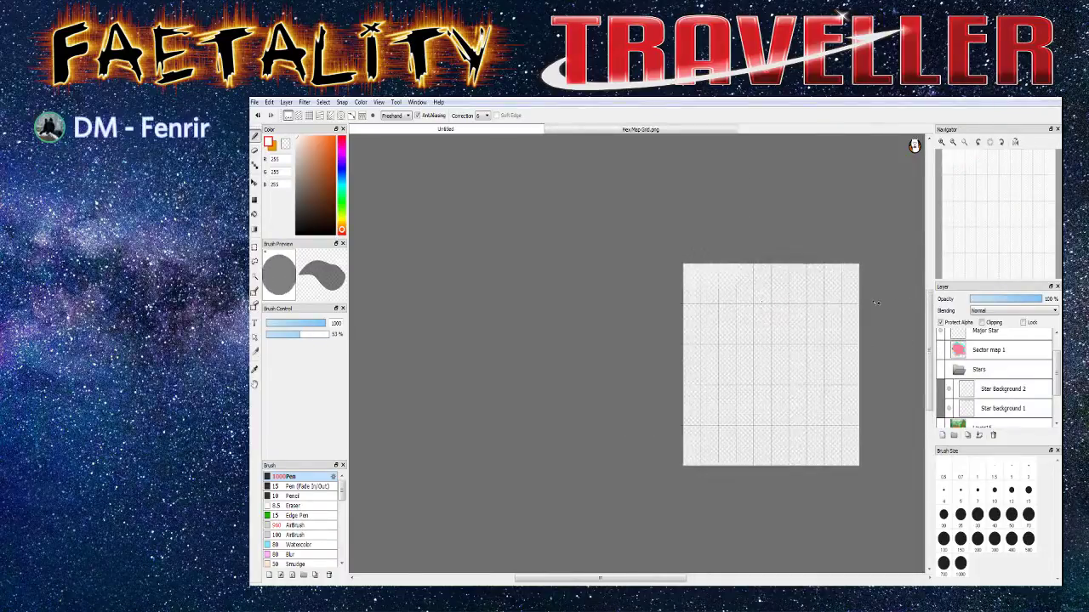
pyautogui.moveTo(678, 576); pyautogui.dragTo(715, 576)
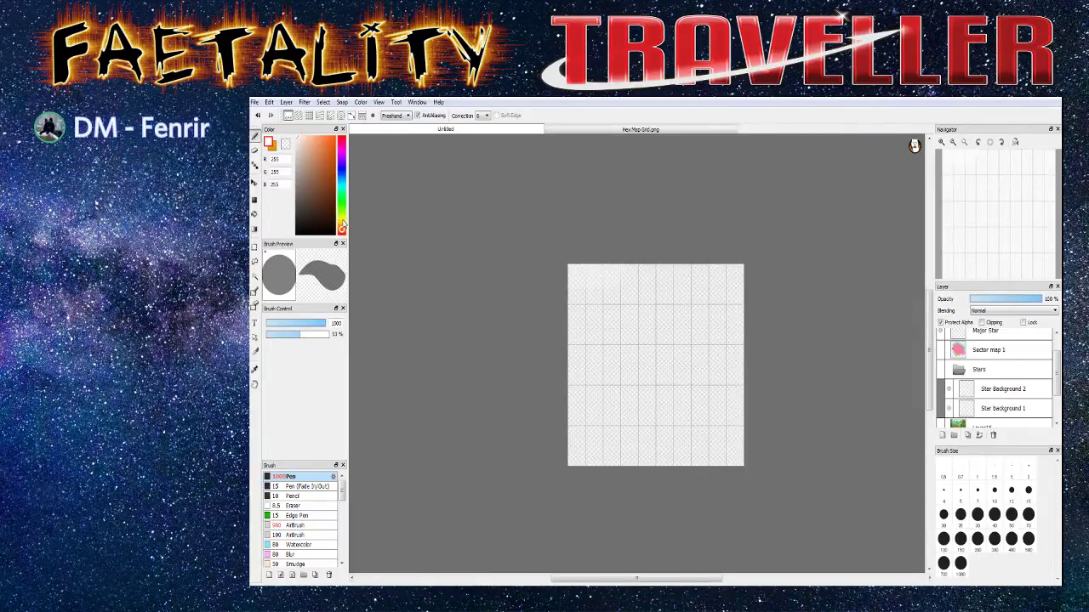
pyautogui.moveTo(342, 226); pyautogui.dragTo(341, 215)
pyautogui.click(334, 137)
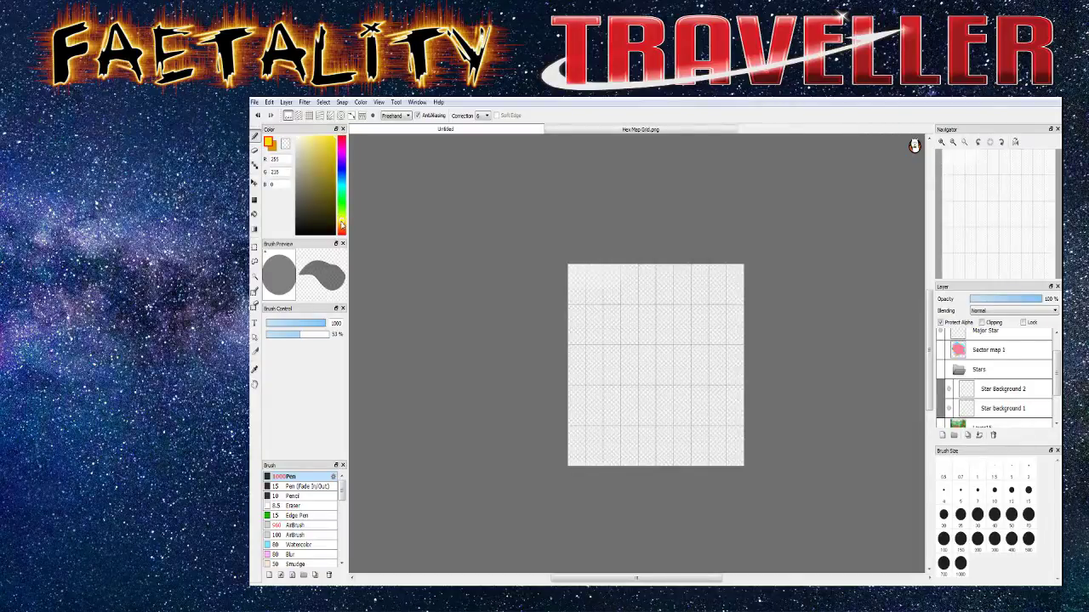
pyautogui.moveTo(343, 224); pyautogui.dragTo(343, 226)
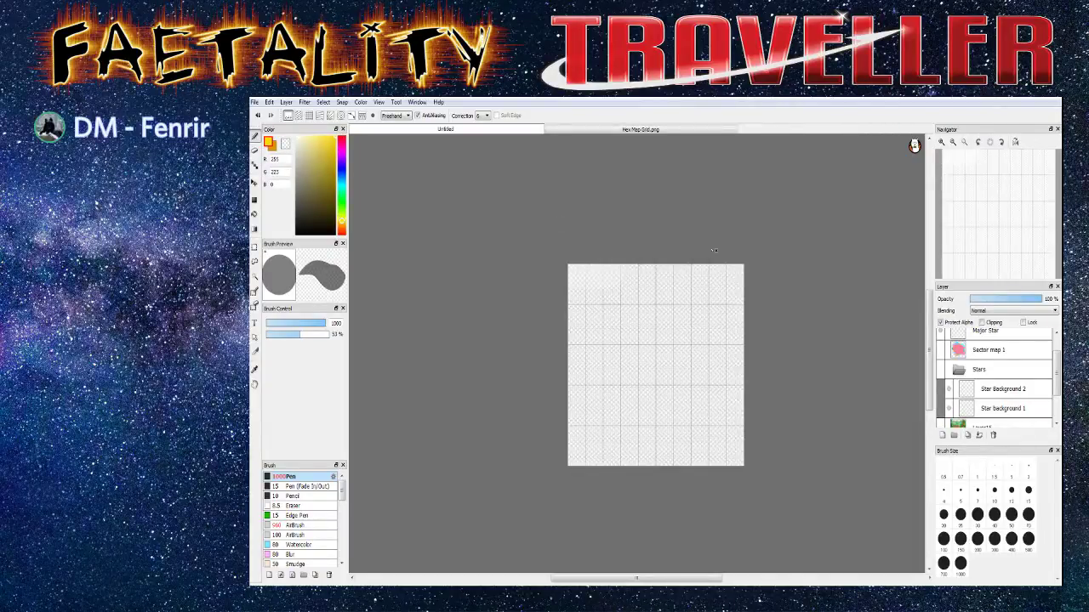
pyautogui.scroll(2, 1004, 352)
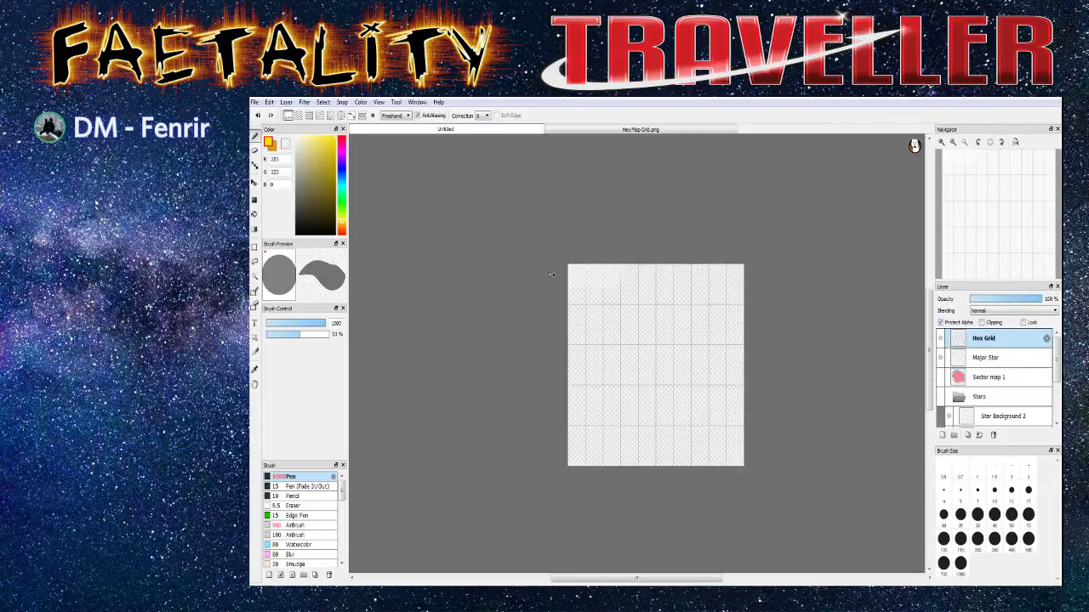
pyautogui.click(942, 359)
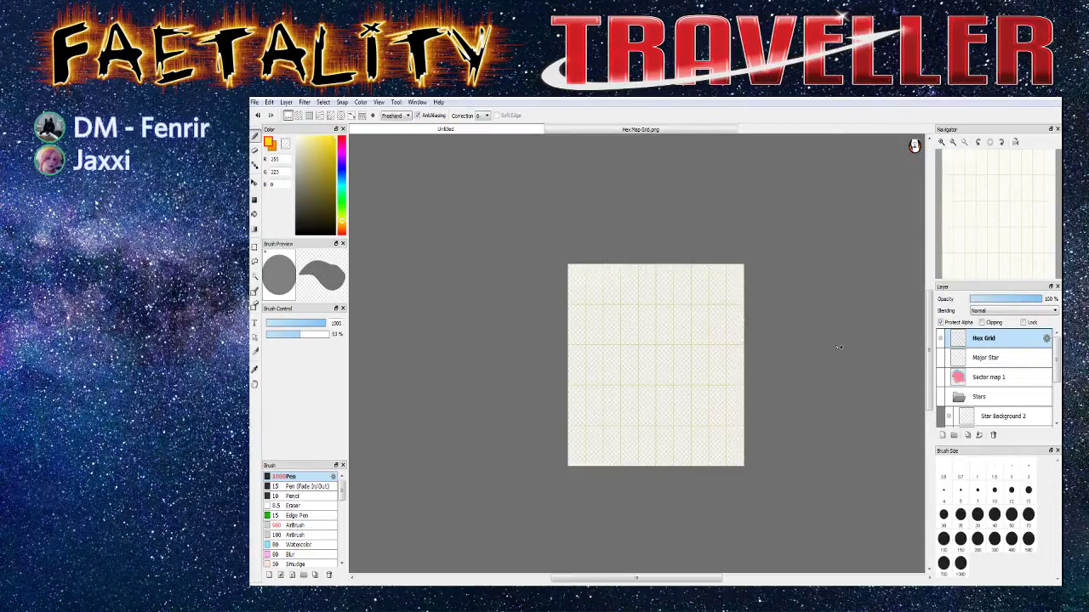
# Show Major Star, Sector map 1, the Stars folder, Layer15, Layer16 and the black Layer4 again
pyautogui.click(940, 379)
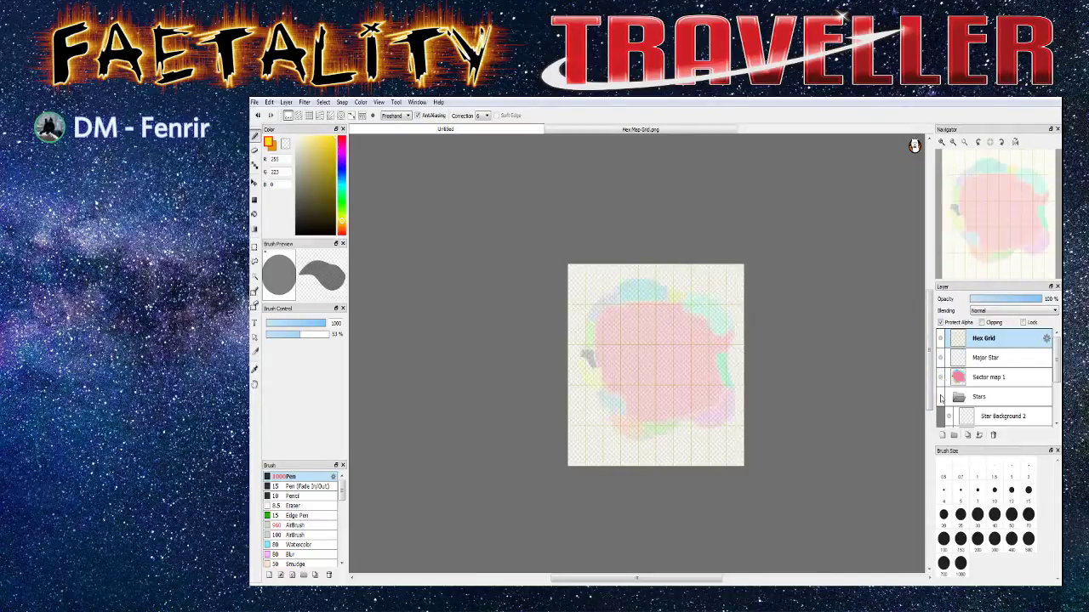
pyautogui.scroll(-3, 941, 398)
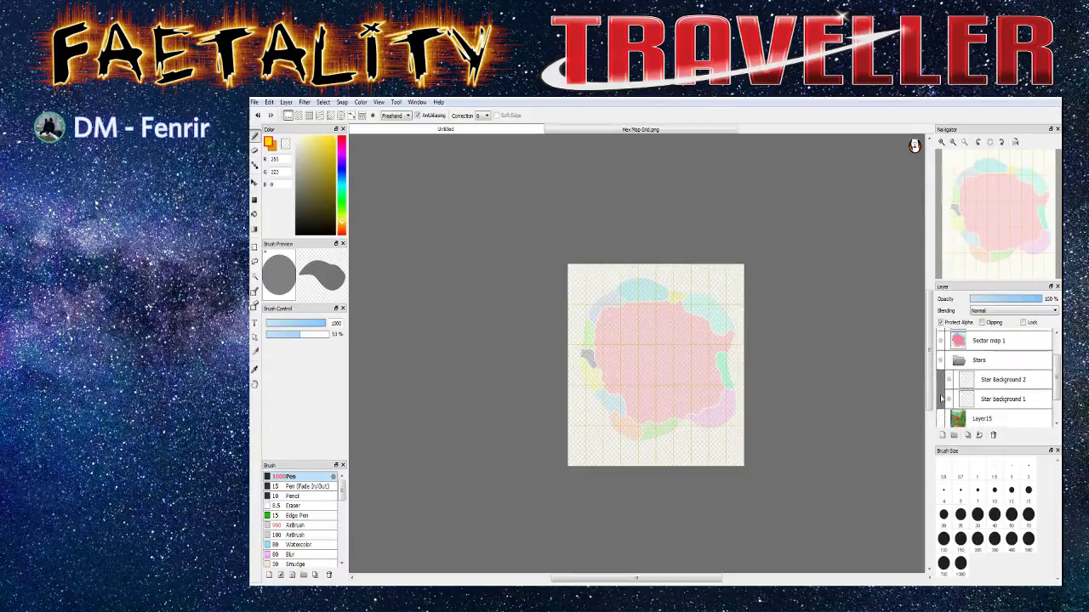
pyautogui.scroll(-1, 941, 398)
pyautogui.click(940, 406)
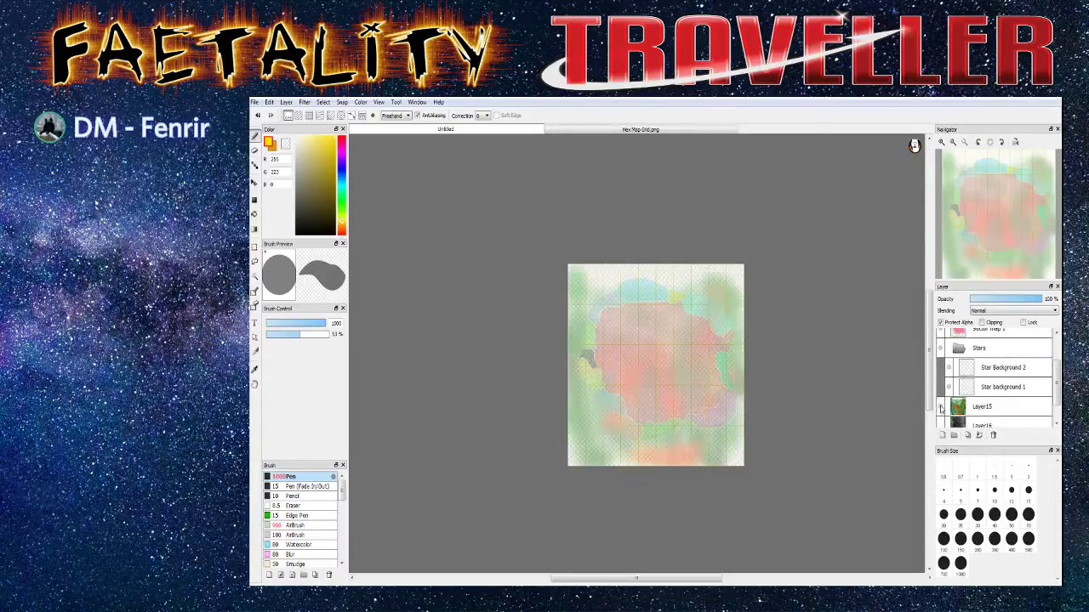
pyautogui.click(943, 425)
pyautogui.scroll(-1, 941, 424)
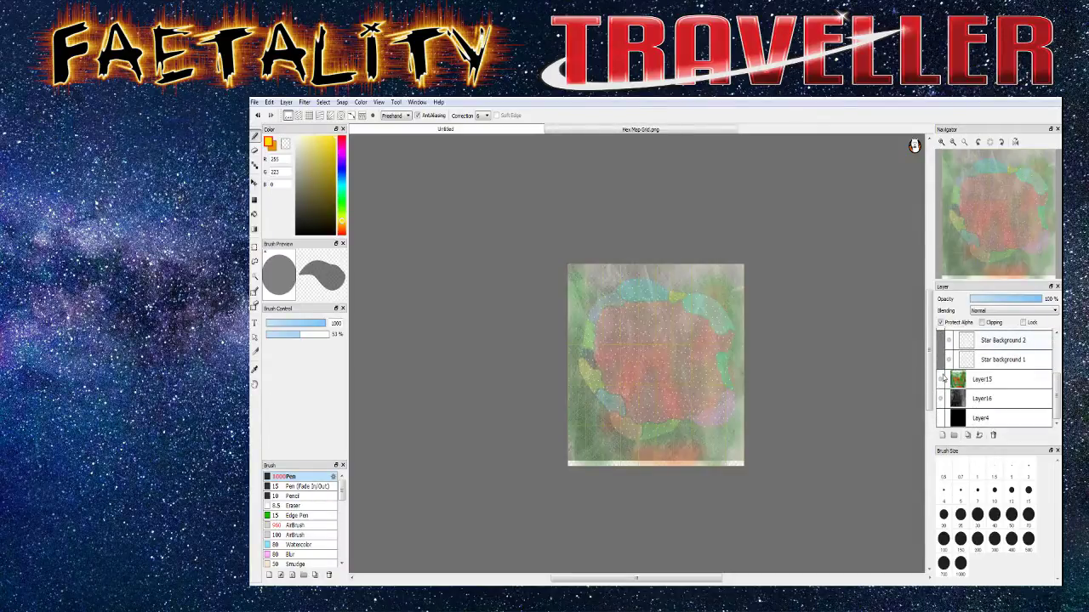
pyautogui.click(940, 419)
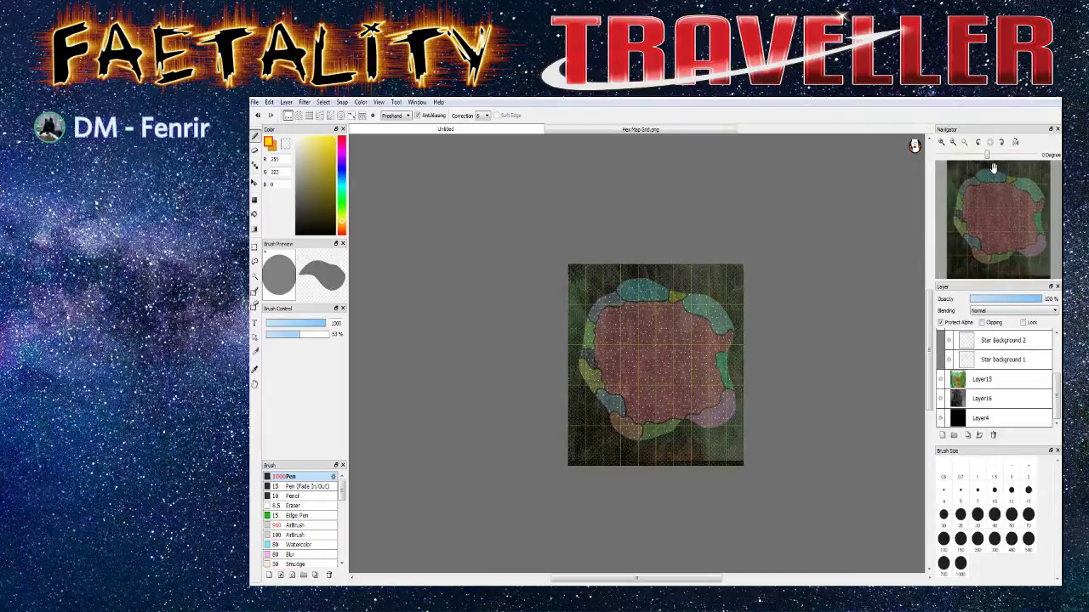
# Examine how the yellow hex grid reads against the stars in the central red region
pyautogui.scroll(3, 770, 232)
pyautogui.scroll(-3, 770, 231)
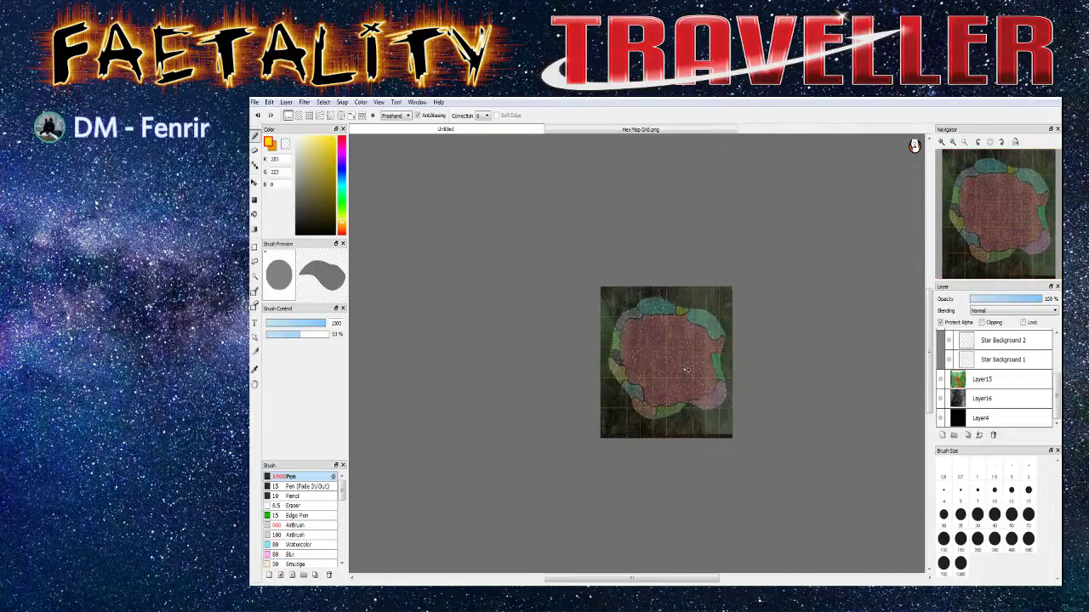
pyautogui.scroll(5, 660, 342)
pyautogui.scroll(-4, 660, 342)
pyautogui.scroll(6, 631, 253)
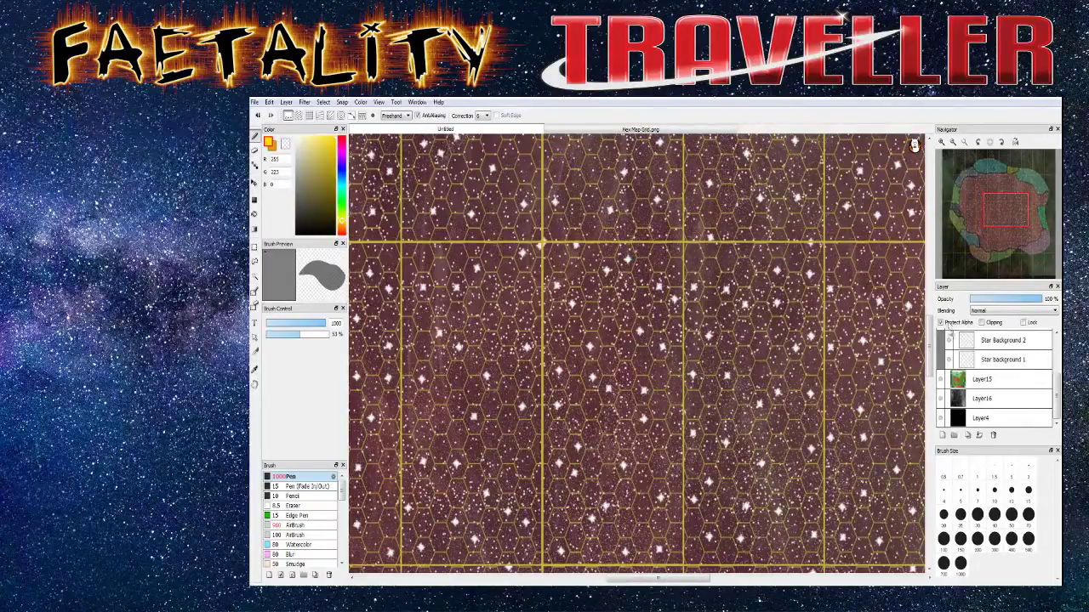
pyautogui.moveTo(931, 348); pyautogui.dragTo(931, 360)
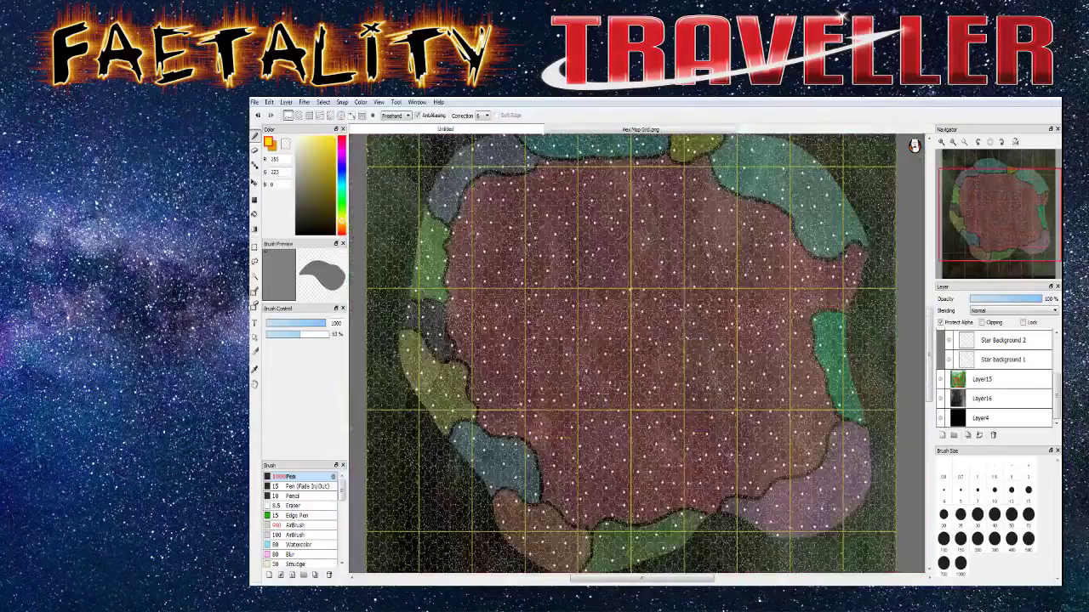
# Capture a close-up of the small yellow region between the two teal regions with the Snipping Tool and close it
pyautogui.scroll(-2, 914, 147)
pyautogui.scroll(5, 914, 146)
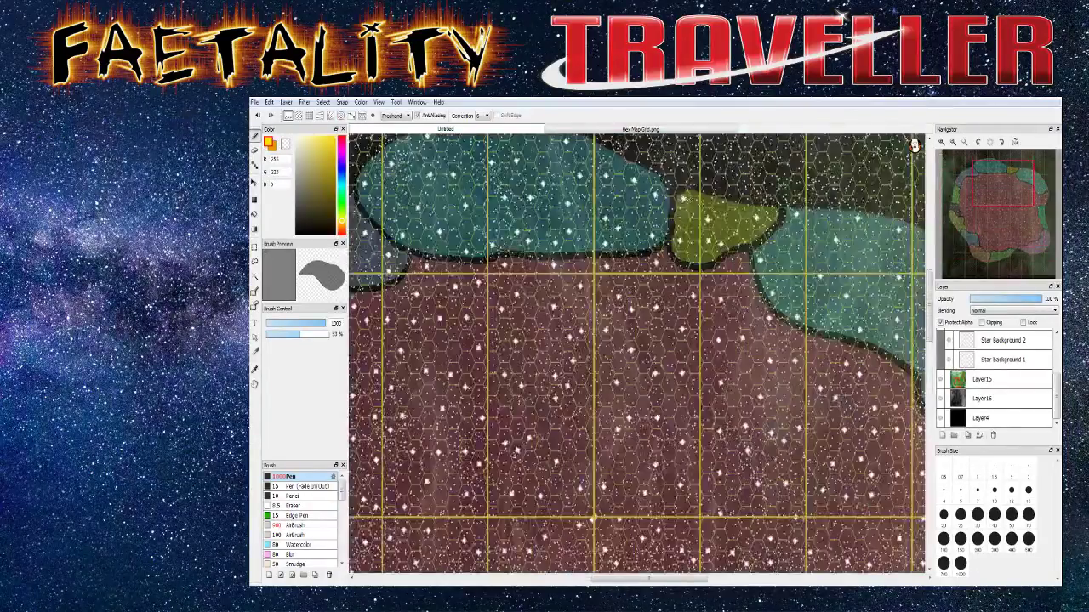
pyautogui.scroll(3, 731, 195)
pyautogui.scroll(-4, 732, 196)
pyautogui.scroll(4, 732, 195)
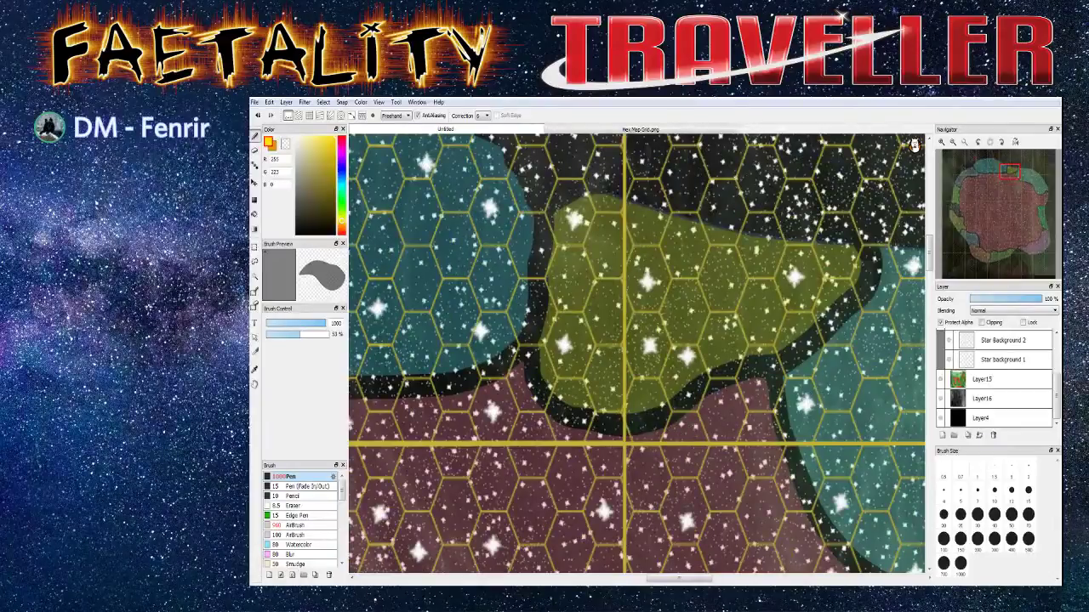
pyautogui.hotkey('alt', 'Tab')
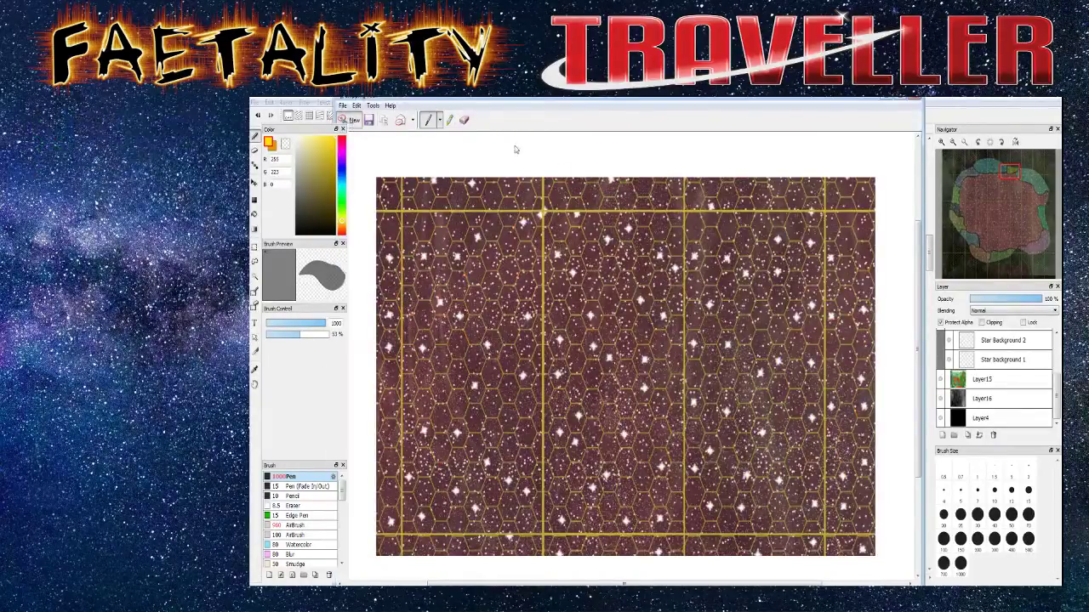
pyautogui.click(353, 120)
pyautogui.moveTo(490, 148); pyautogui.dragTo(891, 434)
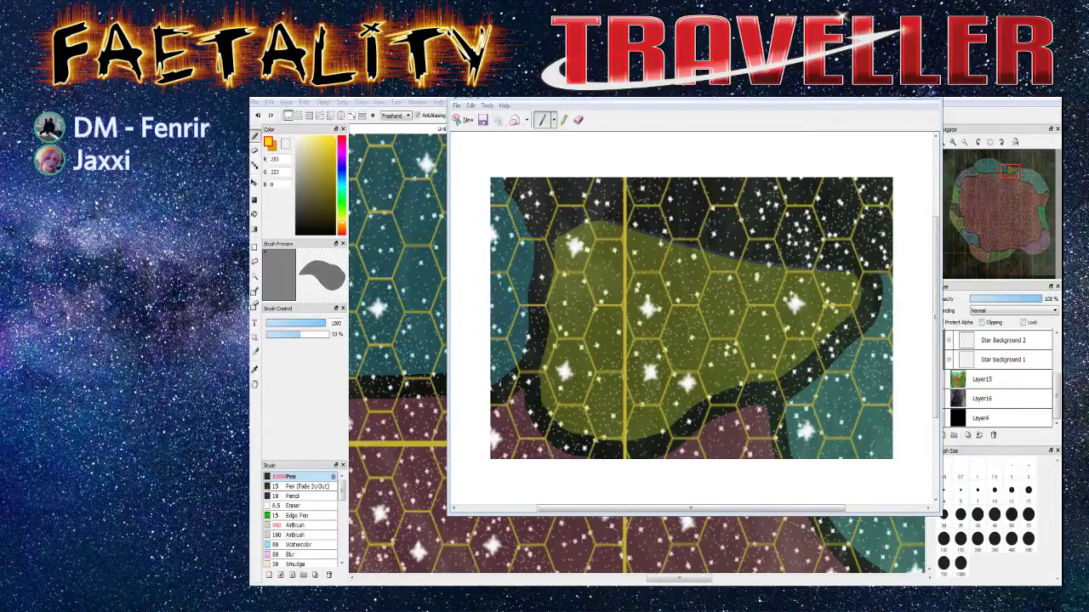
pyautogui.hotkey('alt', 'F4')
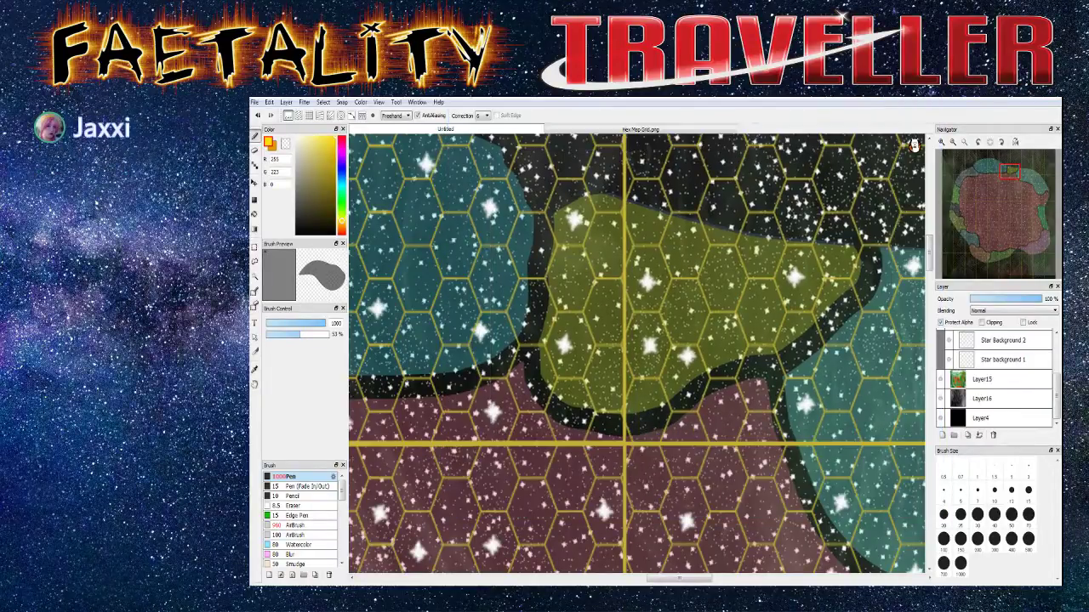
# Set the opacity of Layer16 to 35%
pyautogui.scroll(-4, 636, 353)
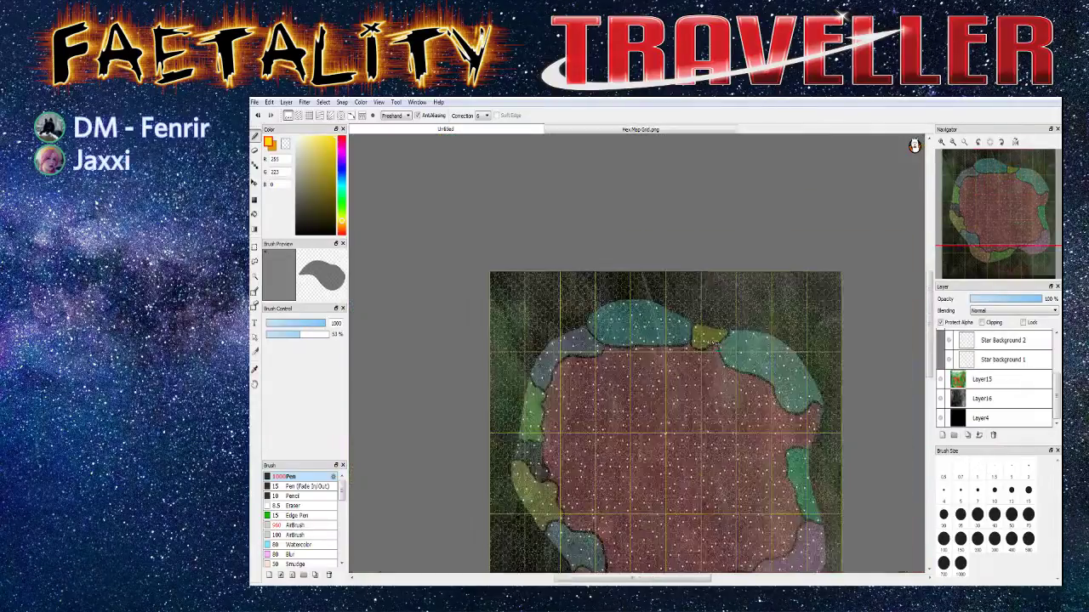
pyautogui.scroll(-3, 718, 349)
pyautogui.scroll(3, 730, 413)
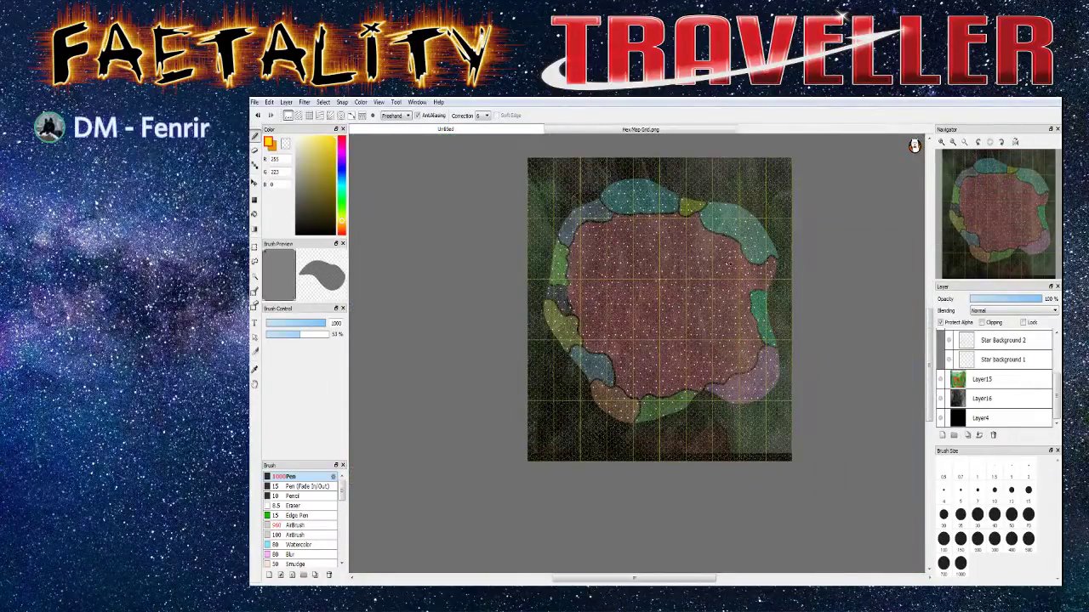
pyautogui.scroll(1, 721, 205)
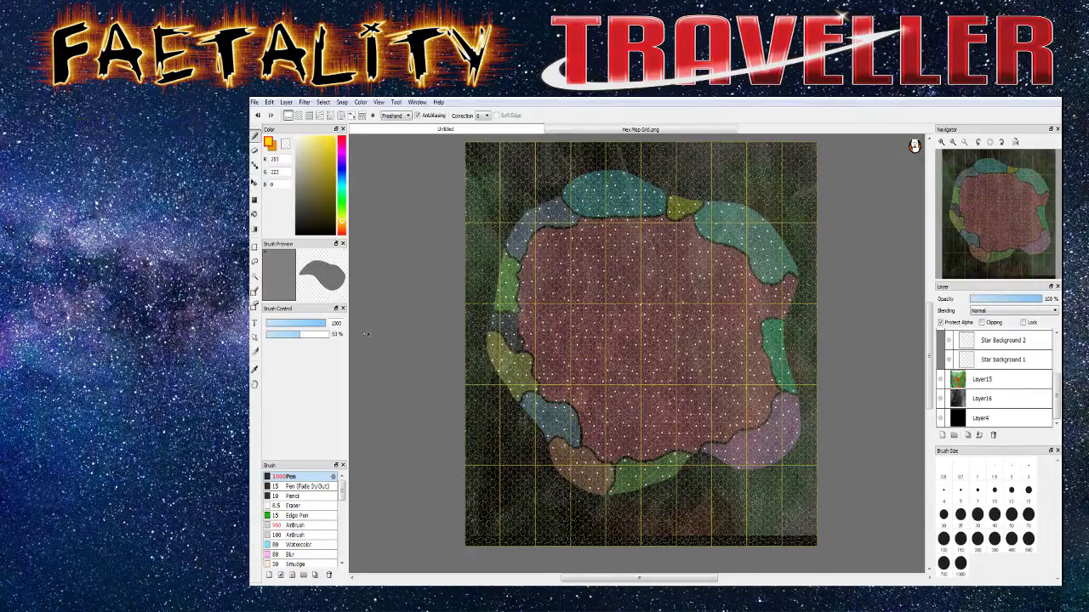
pyautogui.click(982, 398)
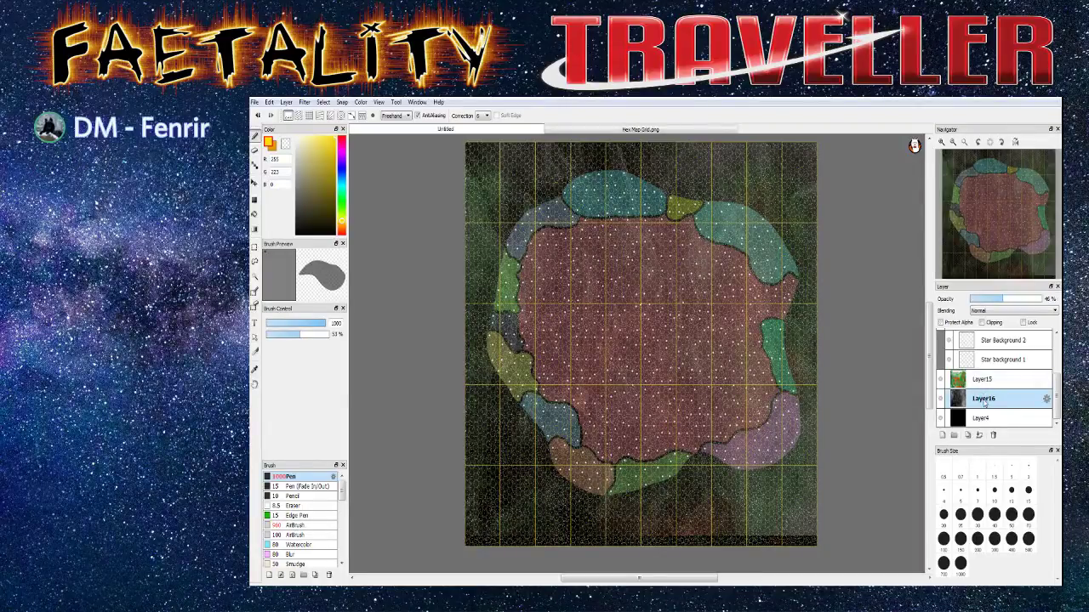
pyautogui.moveTo(1000, 301); pyautogui.dragTo(991, 304)
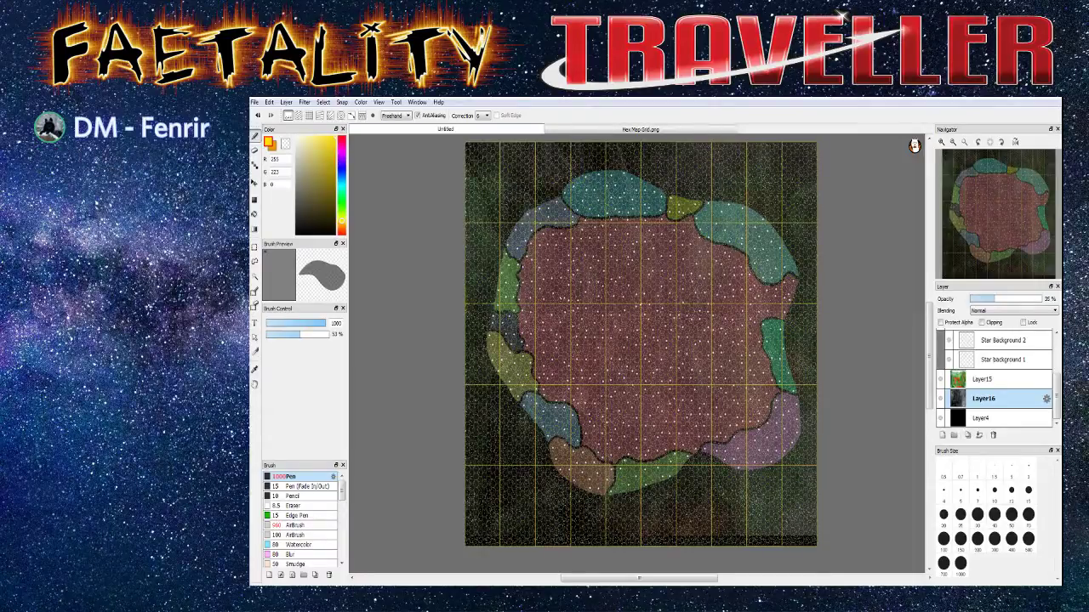
# Try placing the Major Star layer inside the Stars folder, above Star Background 2, and check the stars up close
pyautogui.scroll(2, 985, 379)
pyautogui.scroll(2, 984, 379)
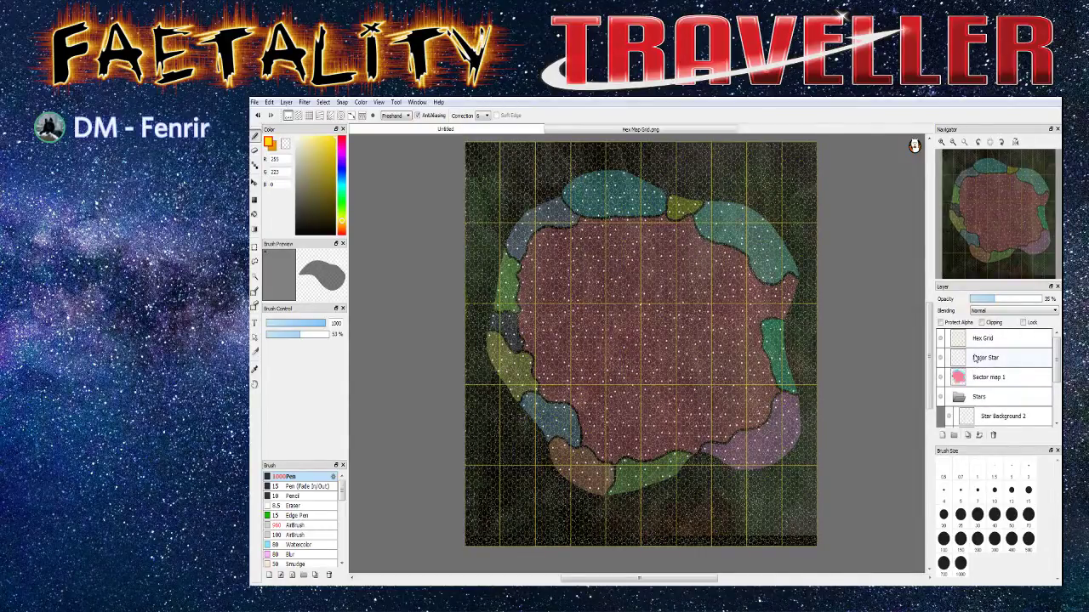
pyautogui.moveTo(975, 358); pyautogui.dragTo(985, 403)
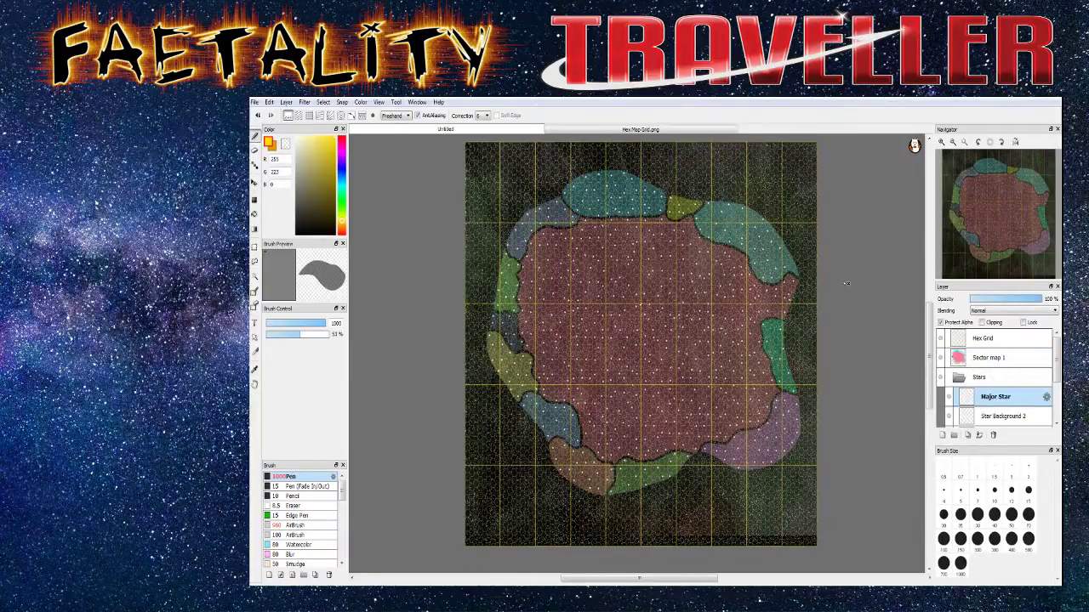
pyautogui.scroll(3, 682, 311)
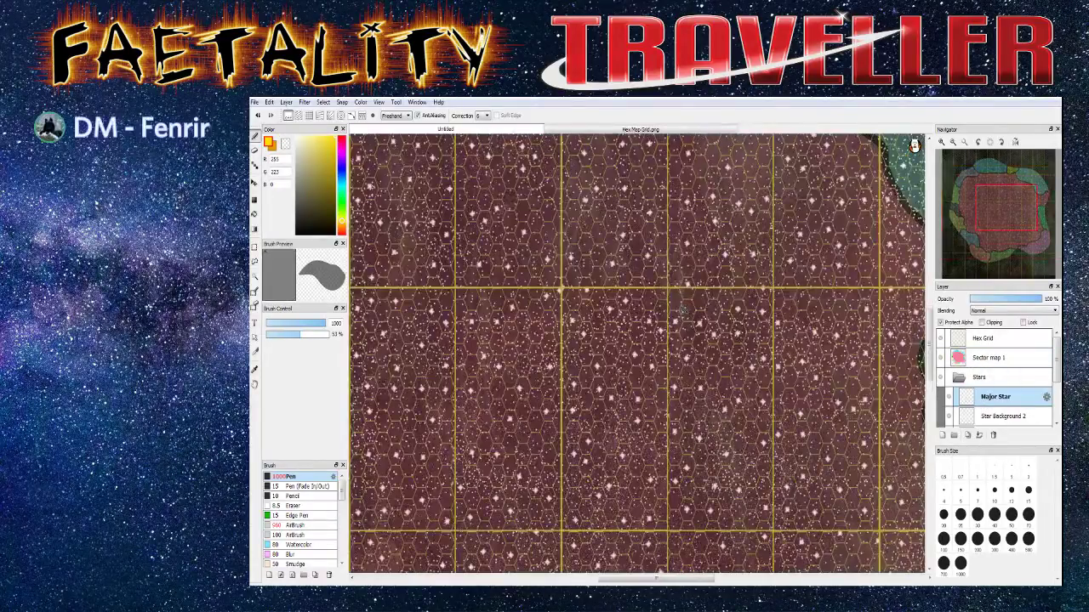
pyautogui.scroll(2, 683, 310)
pyautogui.scroll(-2, 683, 310)
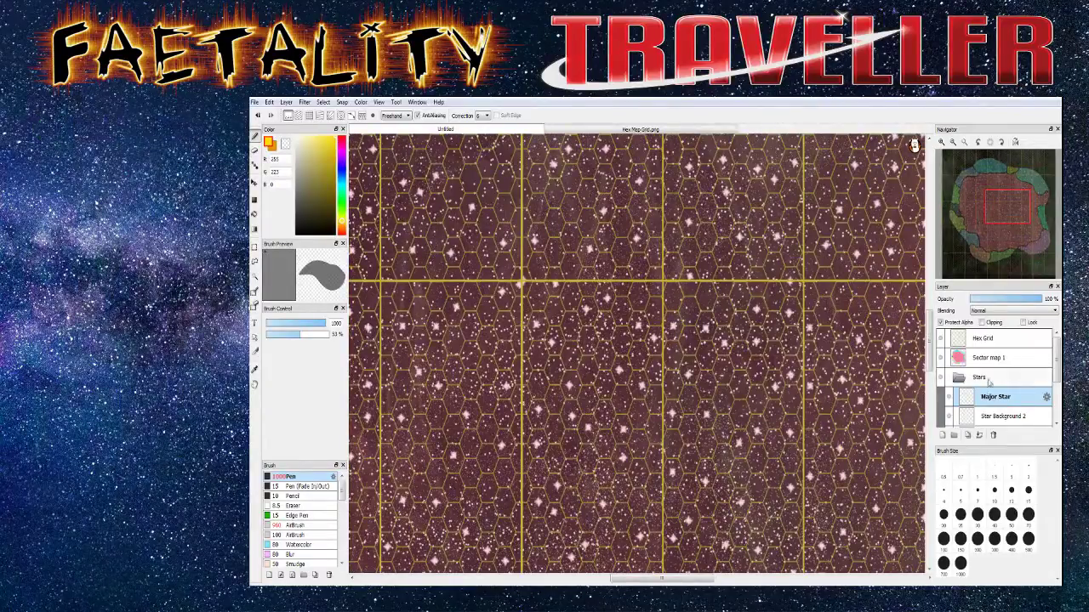
# Move the Major Star layer back out of the Stars folder to sit between Hex Grid and Sector map 1
pyautogui.moveTo(995, 396); pyautogui.dragTo(991, 351)
pyautogui.scroll(-1, 987, 383)
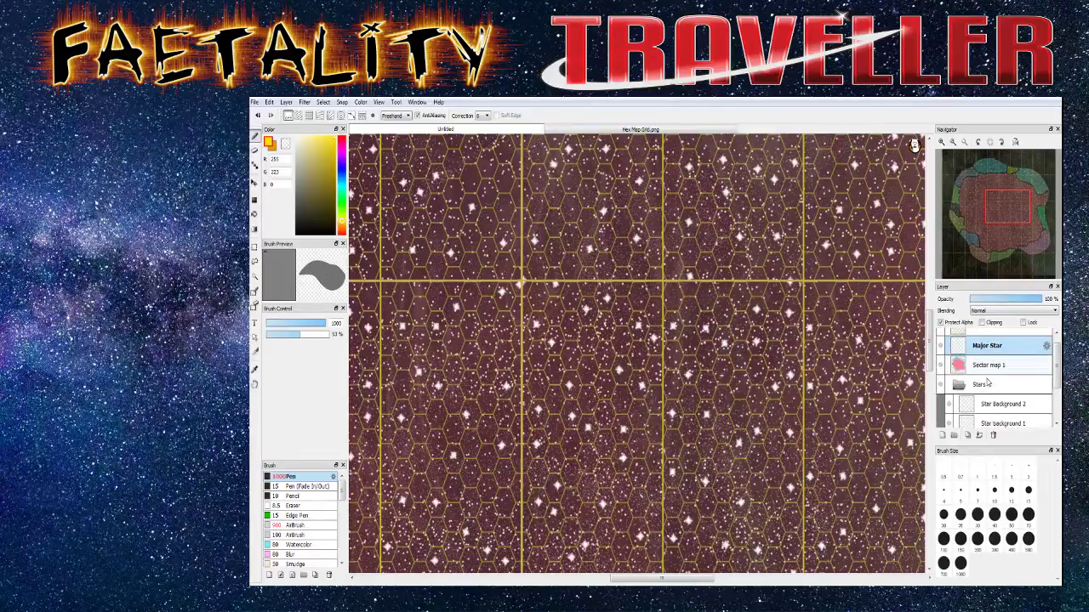
pyautogui.scroll(1, 987, 384)
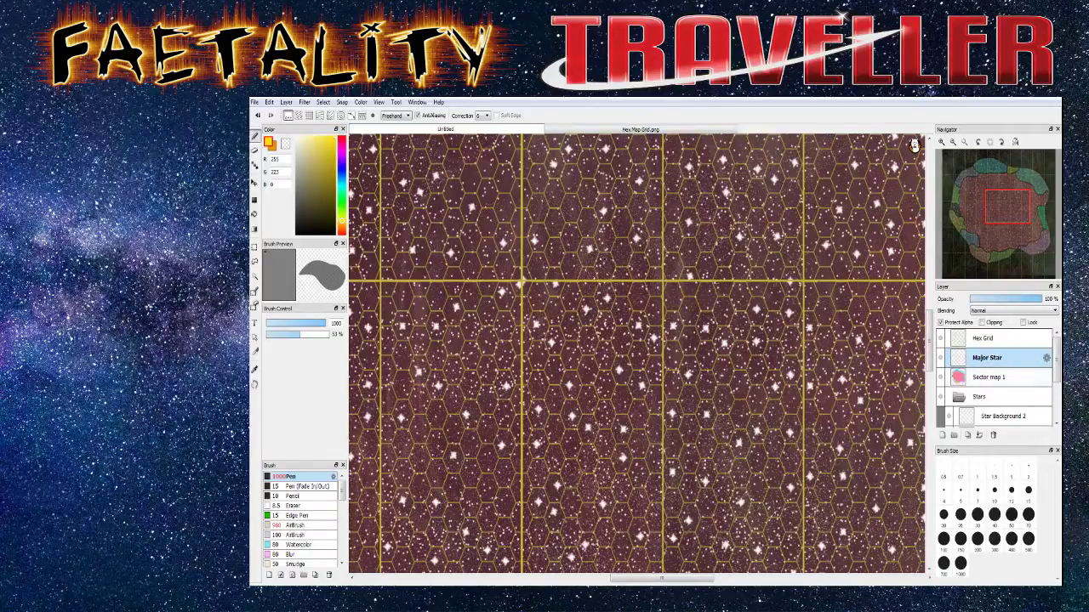
# Examine the whole sector map and its upper-left corner to judge the stars, grid and region colours together
pyautogui.scroll(1, 636, 353)
pyautogui.scroll(-3, 636, 353)
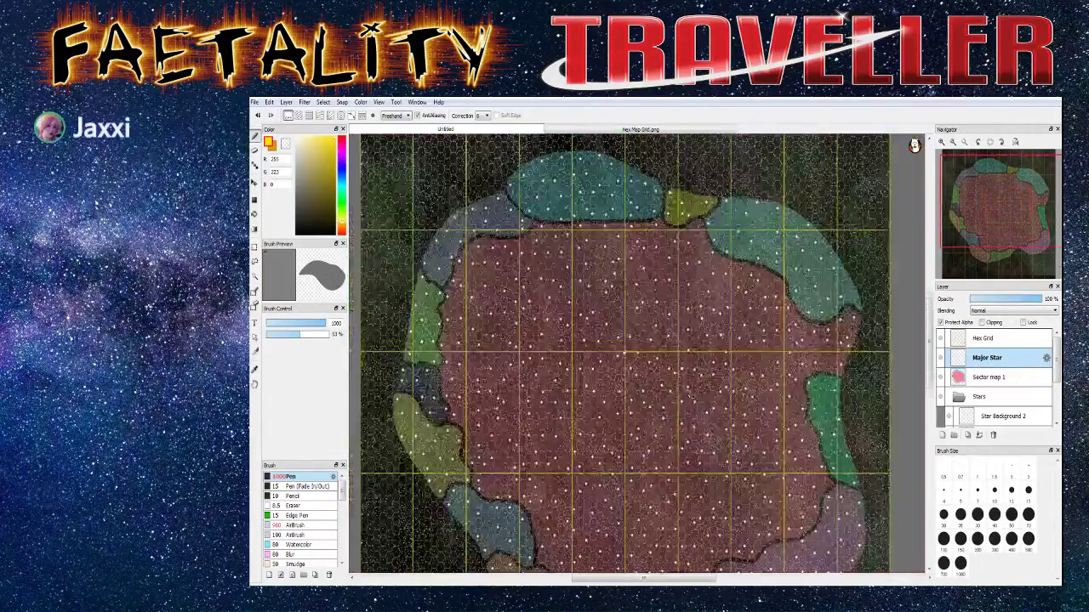
pyautogui.scroll(-2, 689, 417)
pyautogui.scroll(1, 688, 416)
pyautogui.scroll(-1, 689, 417)
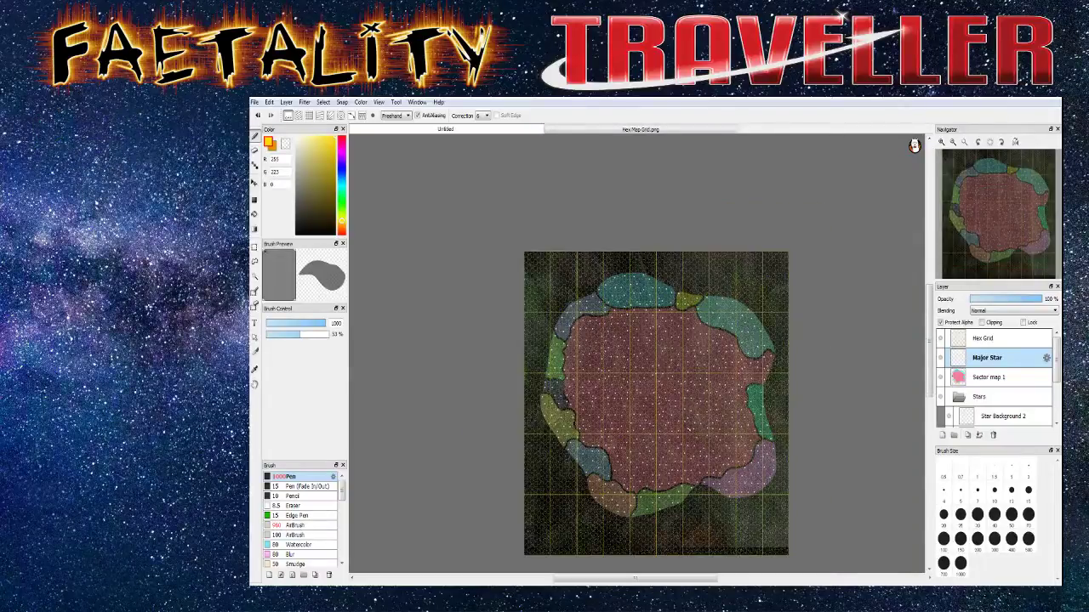
pyautogui.scroll(1, 689, 444)
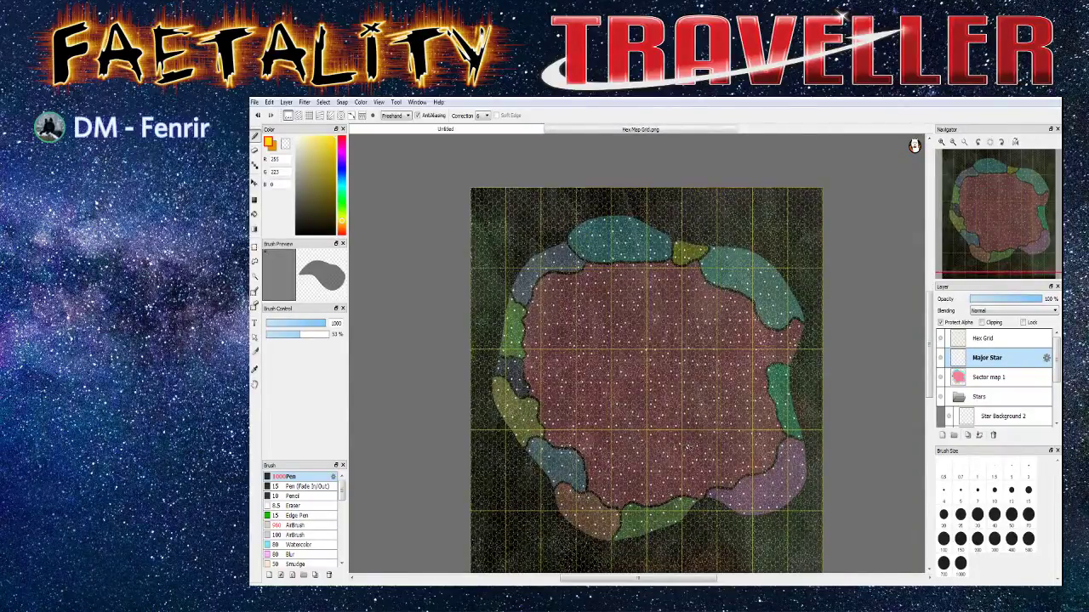
pyautogui.scroll(5, 506, 240)
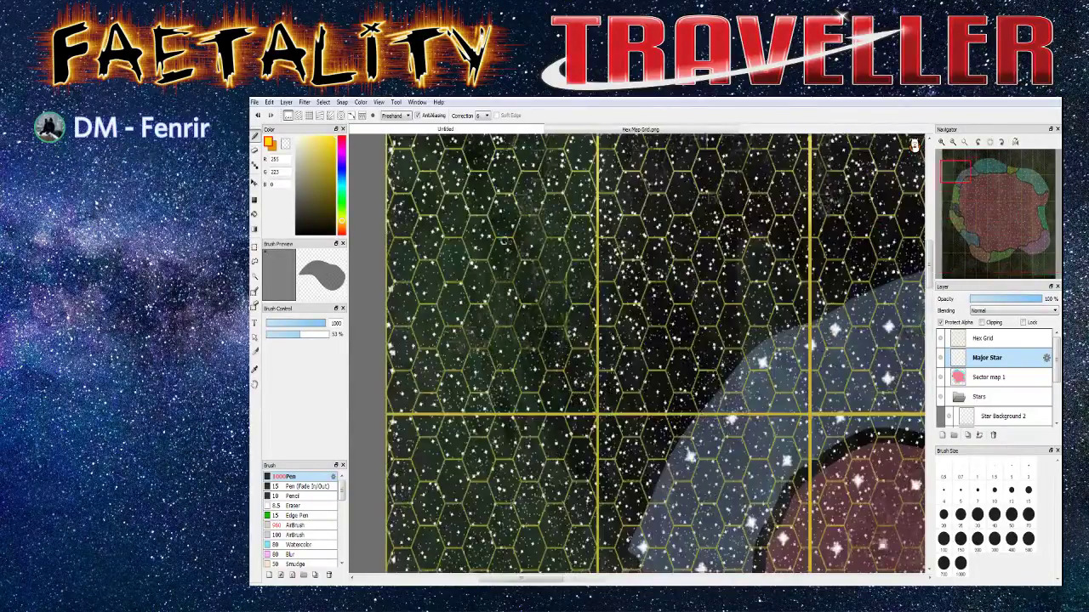
pyautogui.scroll(-6, 506, 240)
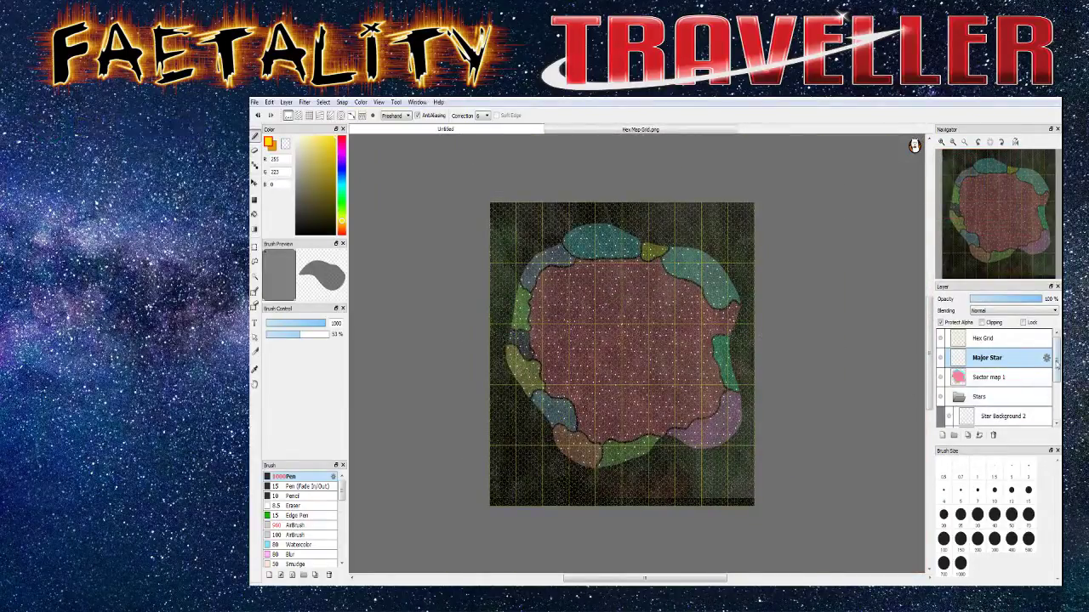
# Move the Star background 1 and Star Background 2 layers beneath Layer16, directly above Layer4
pyautogui.scroll(-2, 1056, 364)
pyautogui.scroll(-2, 985, 398)
pyautogui.click(989, 360)
pyautogui.moveTo(993, 381); pyautogui.dragTo(997, 408)
pyautogui.moveTo(994, 352); pyautogui.dragTo(997, 390)
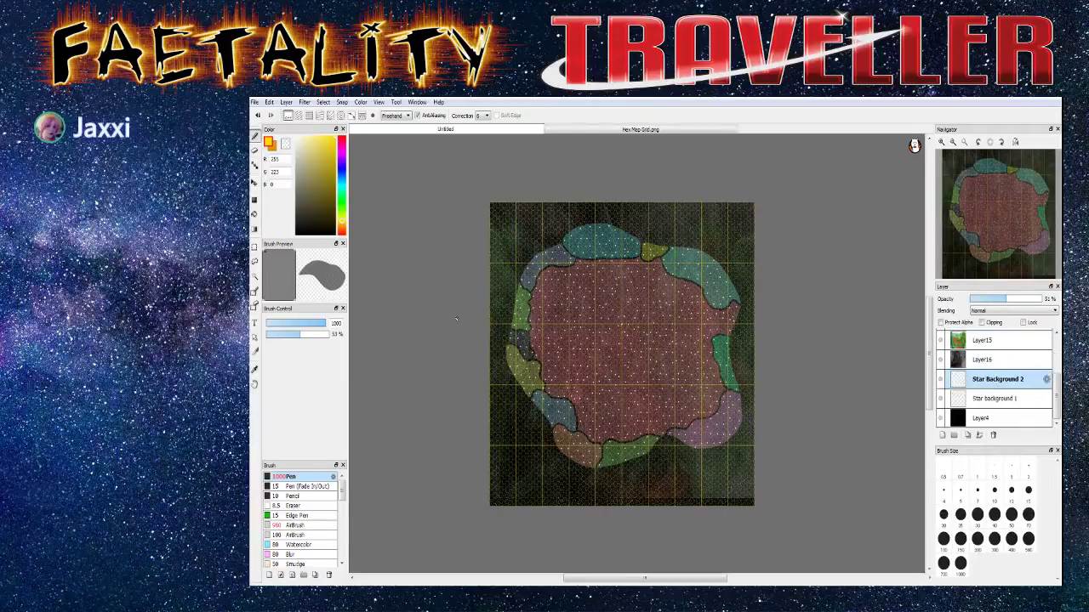
# Examine the sector map as a whole and up close to judge the background stars under the reordered layers
pyautogui.scroll(-2, 457, 315)
pyautogui.scroll(2, 456, 315)
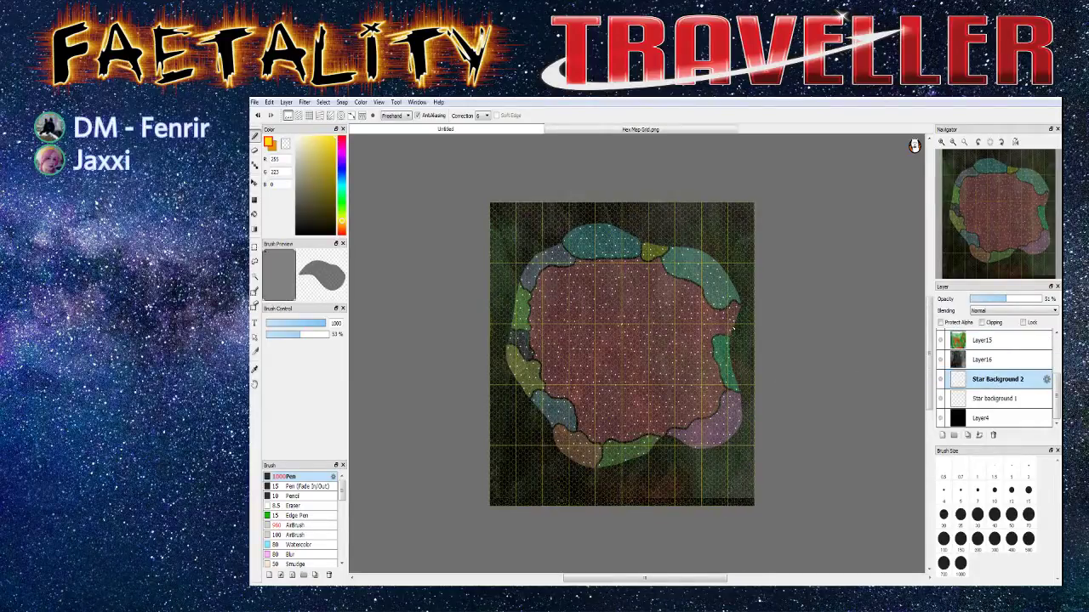
pyautogui.scroll(2, 698, 345)
pyautogui.scroll(2, 697, 344)
pyautogui.scroll(-3, 697, 344)
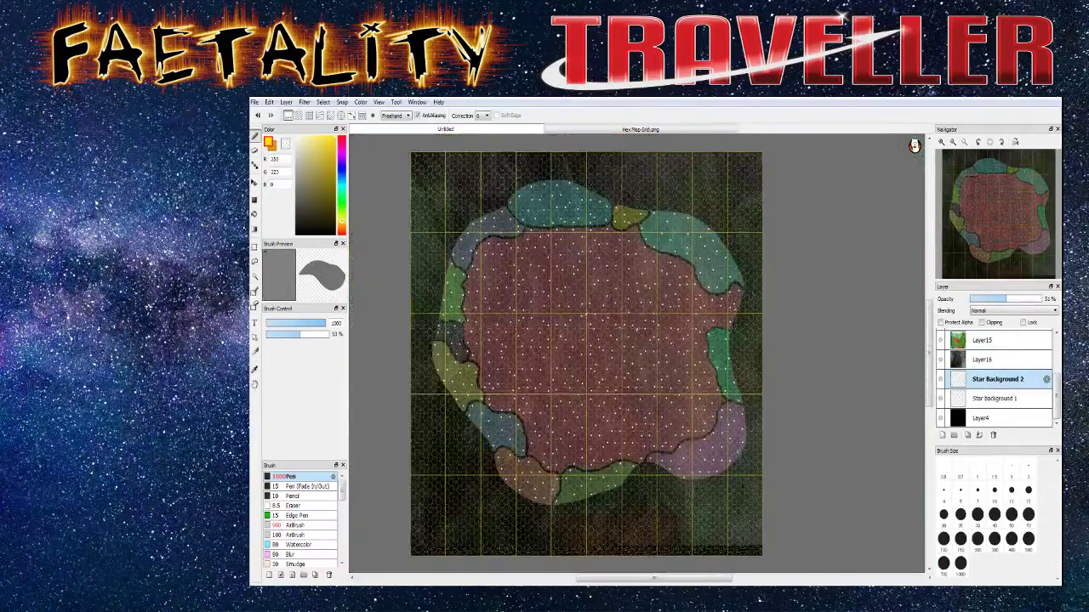
pyautogui.scroll(2, 663, 229)
pyautogui.scroll(-2, 663, 230)
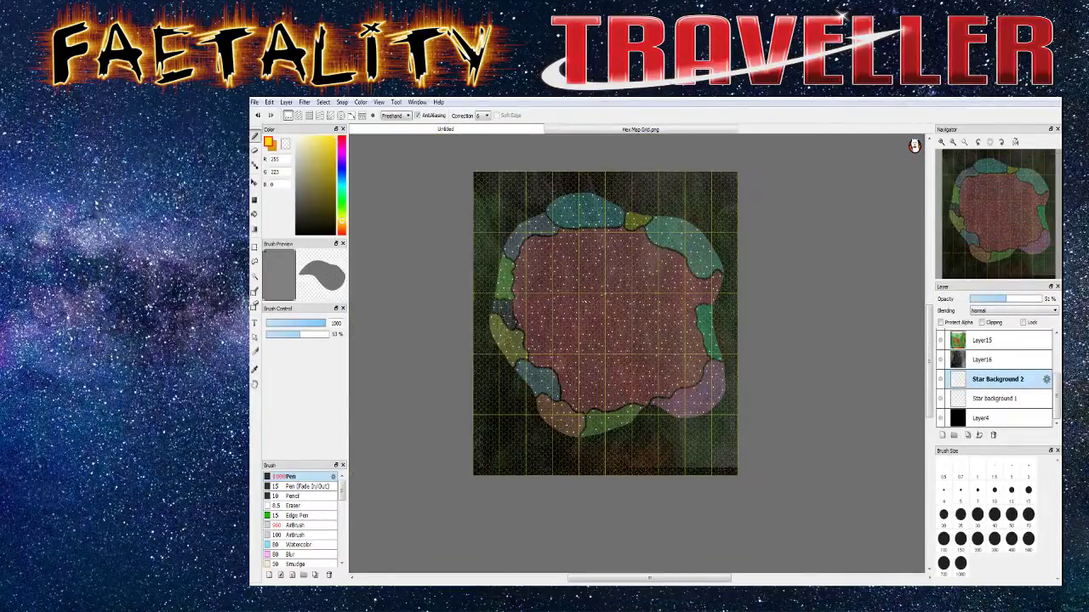
pyautogui.scroll(2, 663, 229)
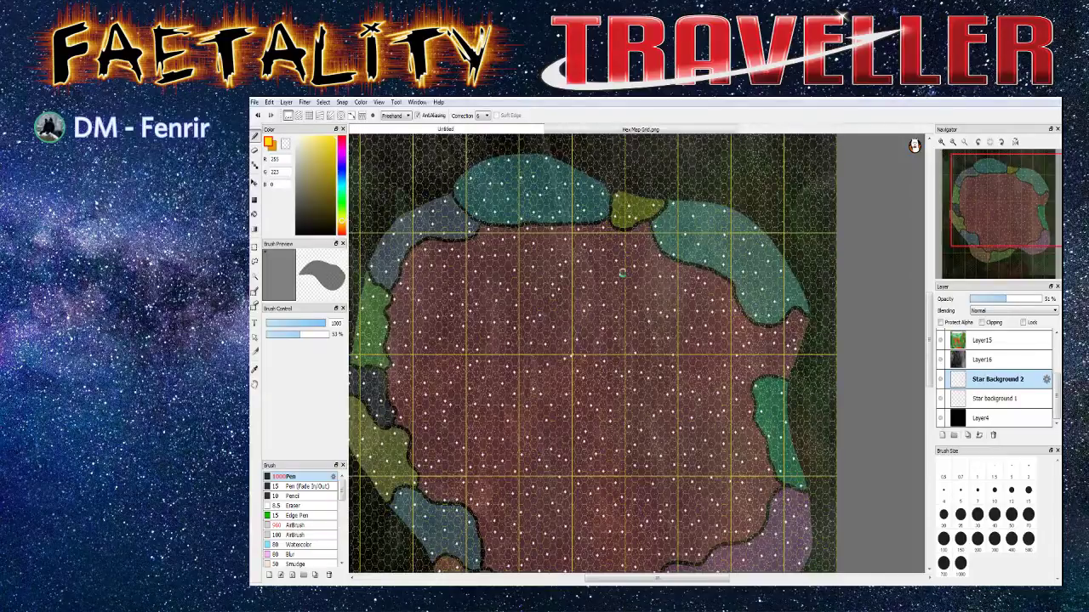
pyautogui.scroll(-2, 664, 230)
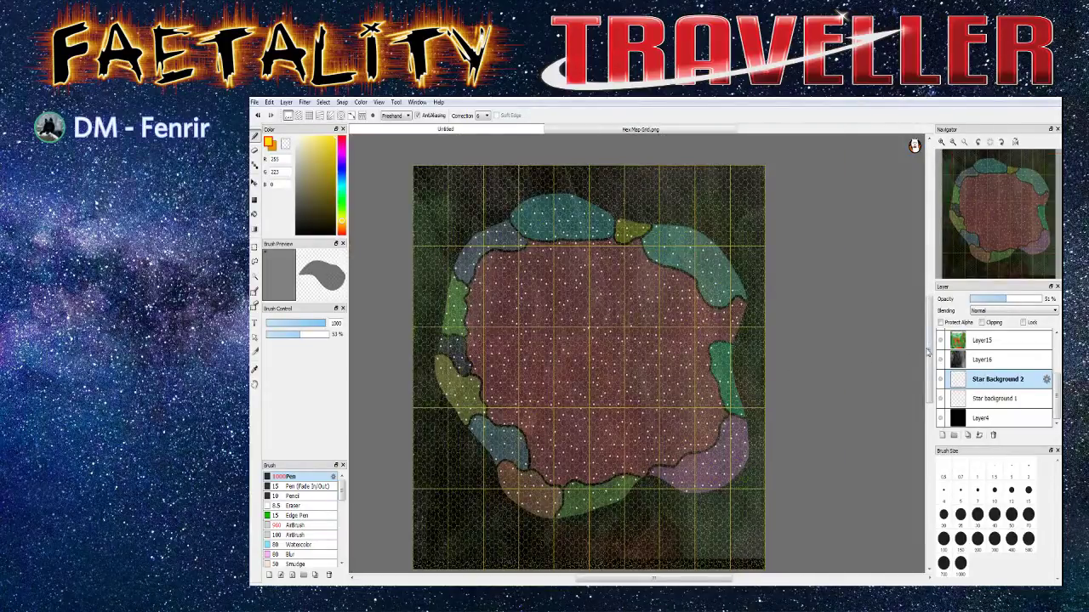
pyautogui.moveTo(928, 348); pyautogui.dragTo(929, 361)
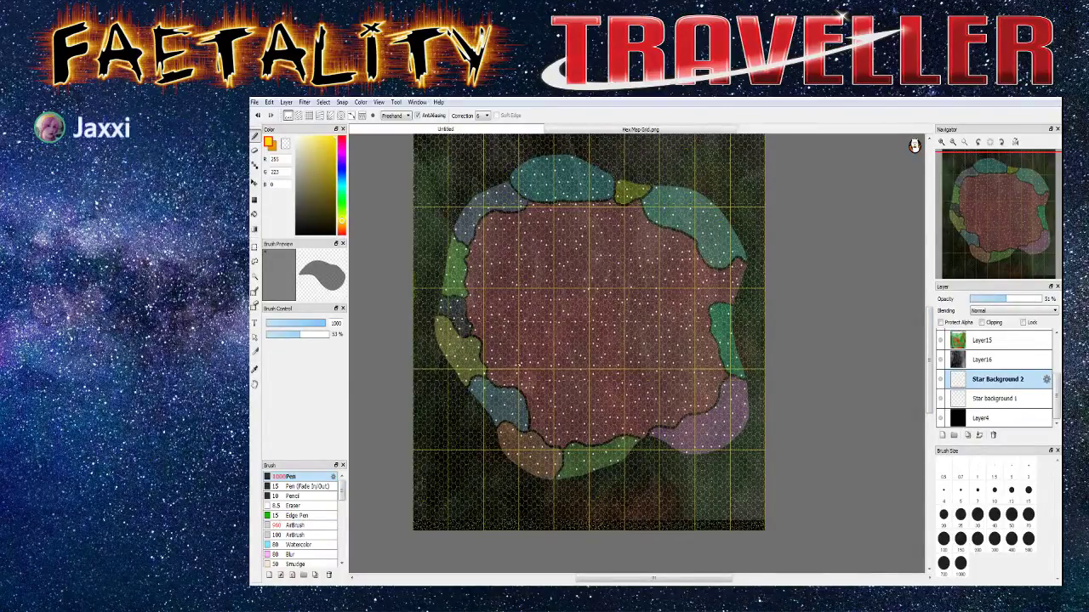
pyautogui.scroll(1, 625, 358)
pyautogui.scroll(2, 519, 362)
pyautogui.scroll(-4, 518, 363)
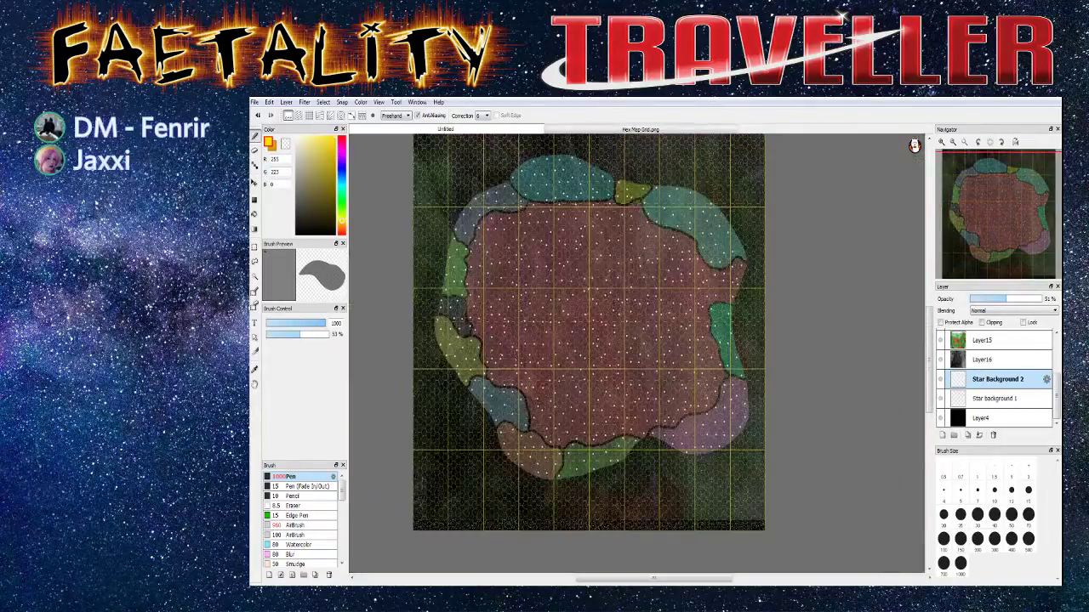
pyautogui.scroll(1, 625, 357)
pyautogui.scroll(-1, 625, 357)
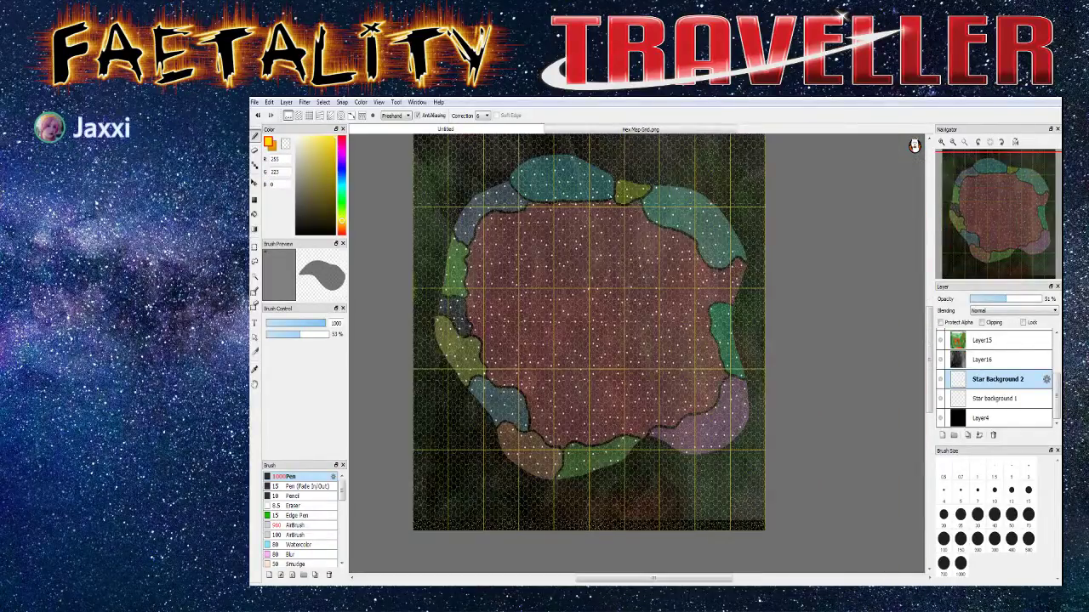
pyautogui.scroll(4, 690, 240)
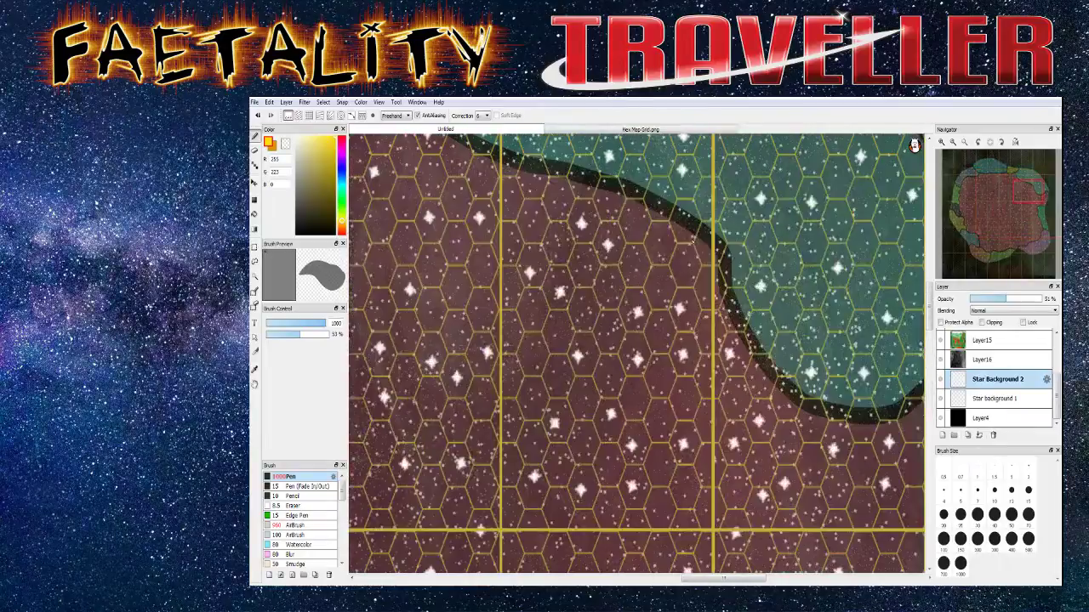
pyautogui.scroll(-5, 686, 396)
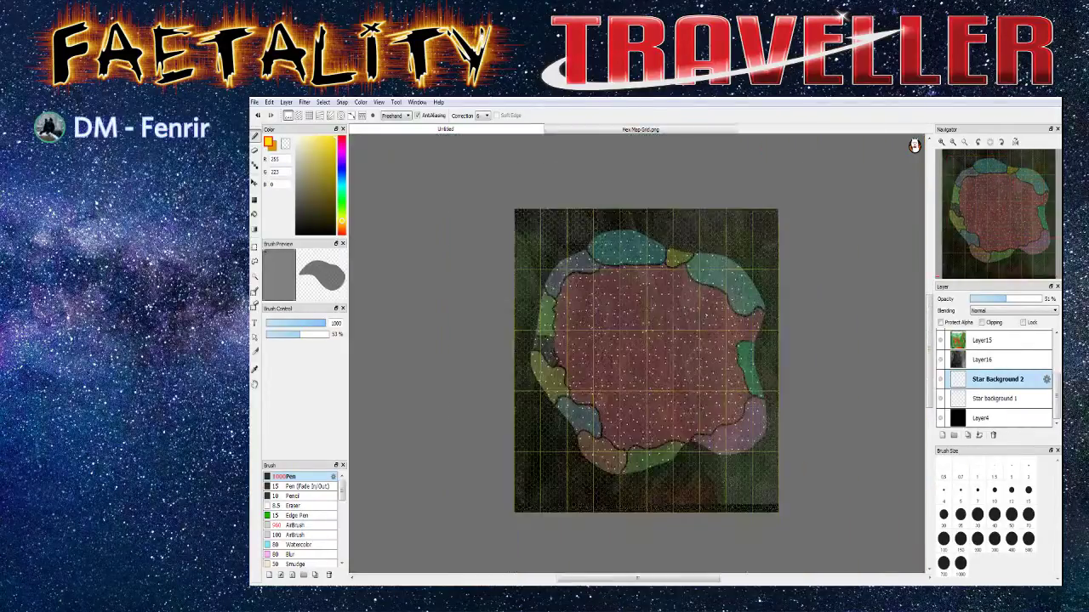
# Capture a rectangular snip of the entire sector map and return to the drawing
pyautogui.scroll(1, 686, 396)
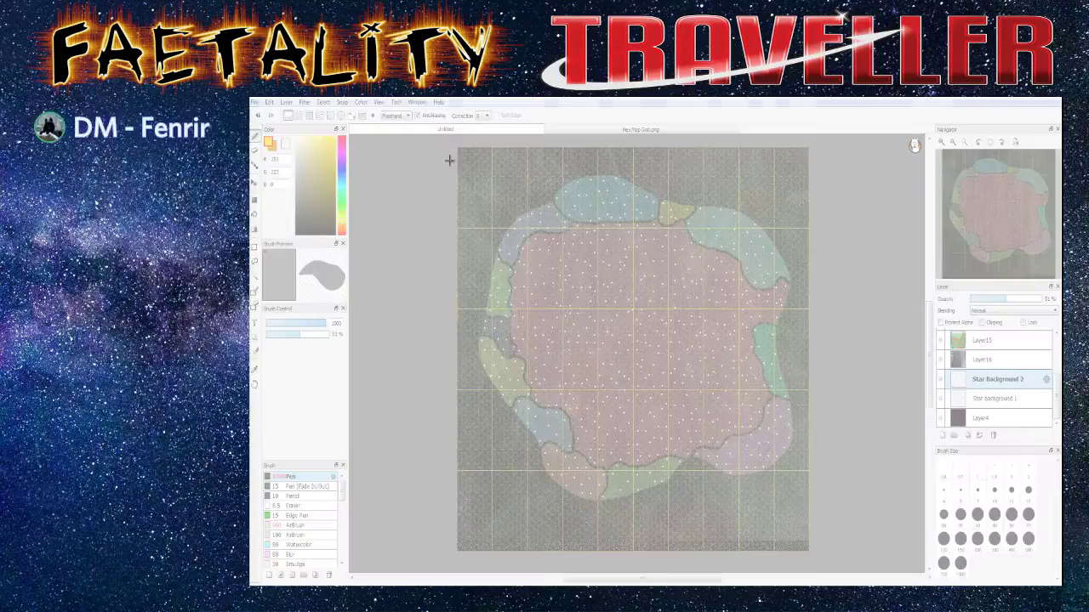
pyautogui.moveTo(444, 140); pyautogui.dragTo(821, 568)
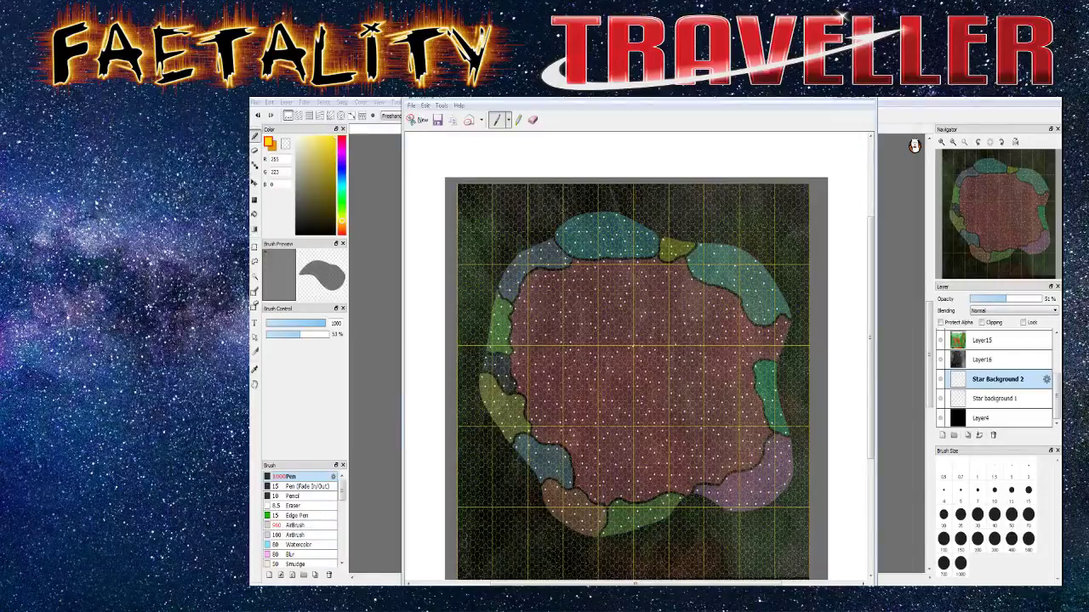
pyautogui.click(367, 425)
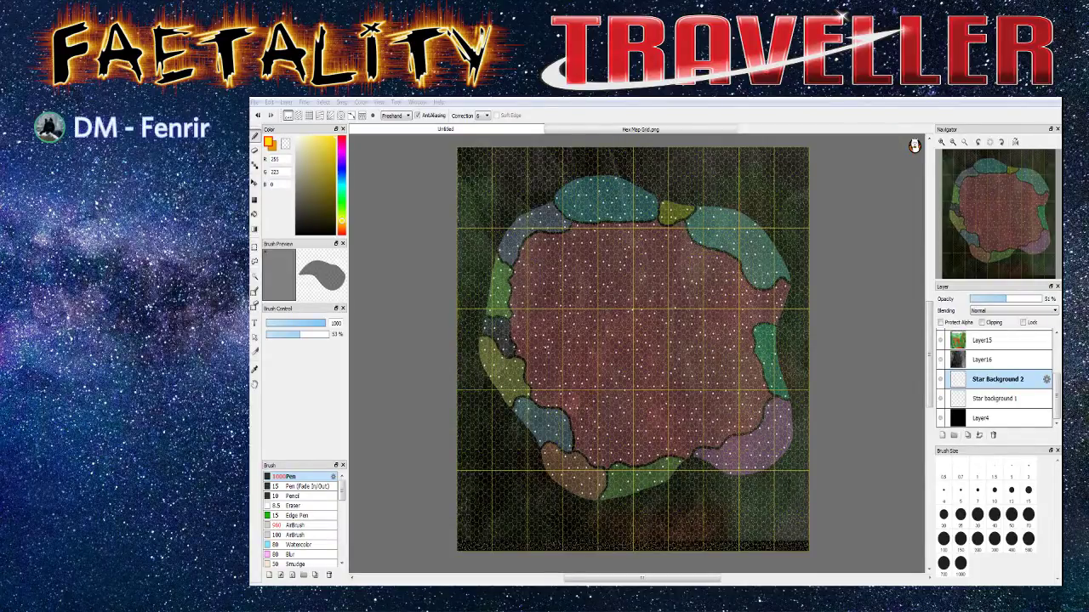
pyautogui.click(405, 365)
# Capture a close-up snip of the olive and blue regions along the map's lower-left border and return to the drawing
pyautogui.scroll(3, 511, 343)
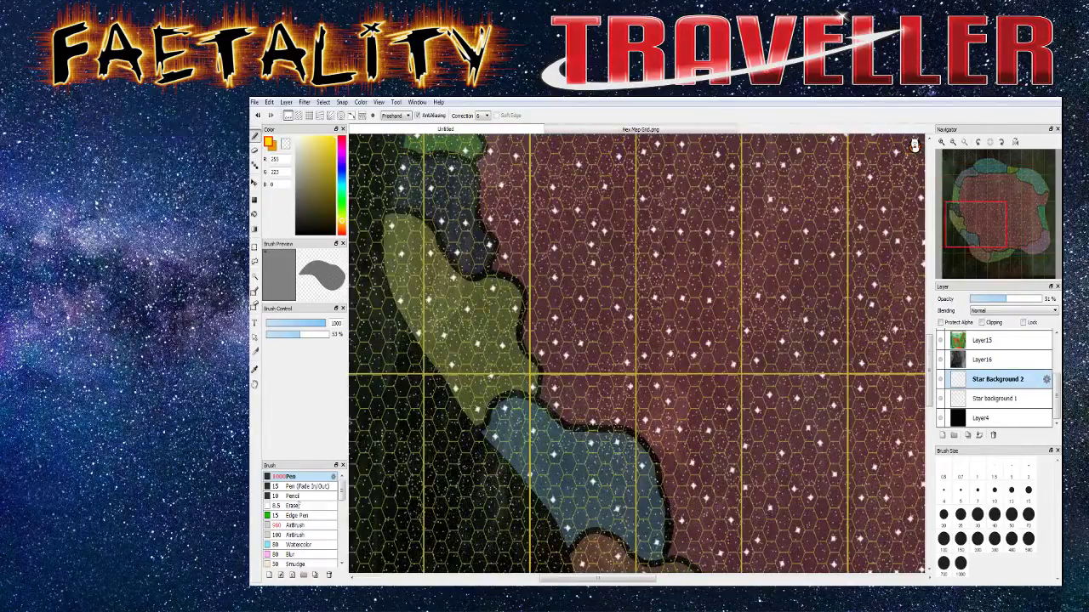
pyautogui.hotkey('alt', 'Tab')
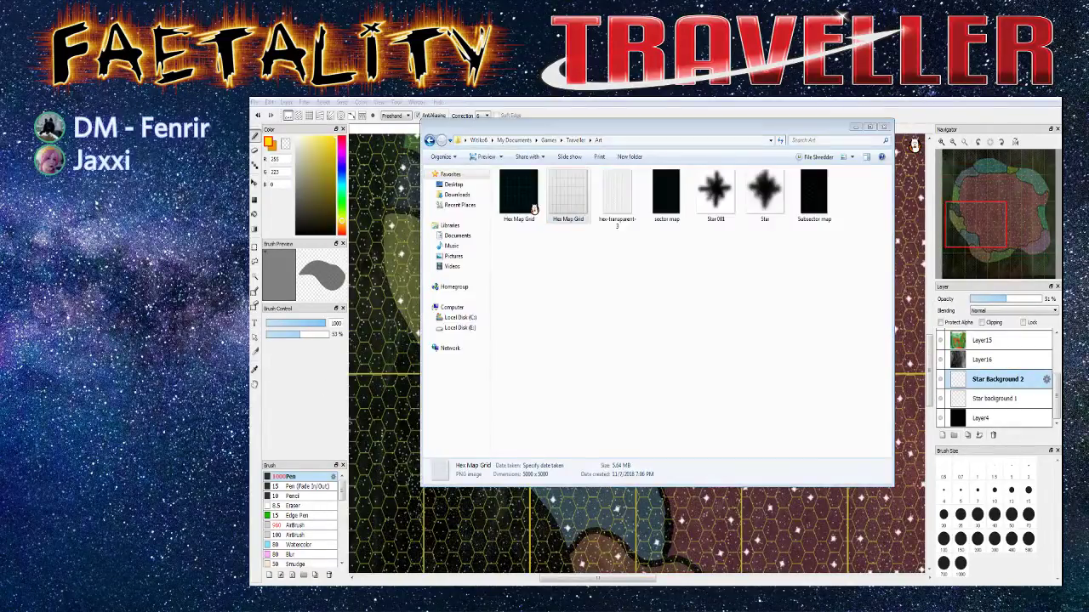
pyautogui.hotkey('alt', 'Tab')
pyautogui.hotkey('alt', 'Tab')
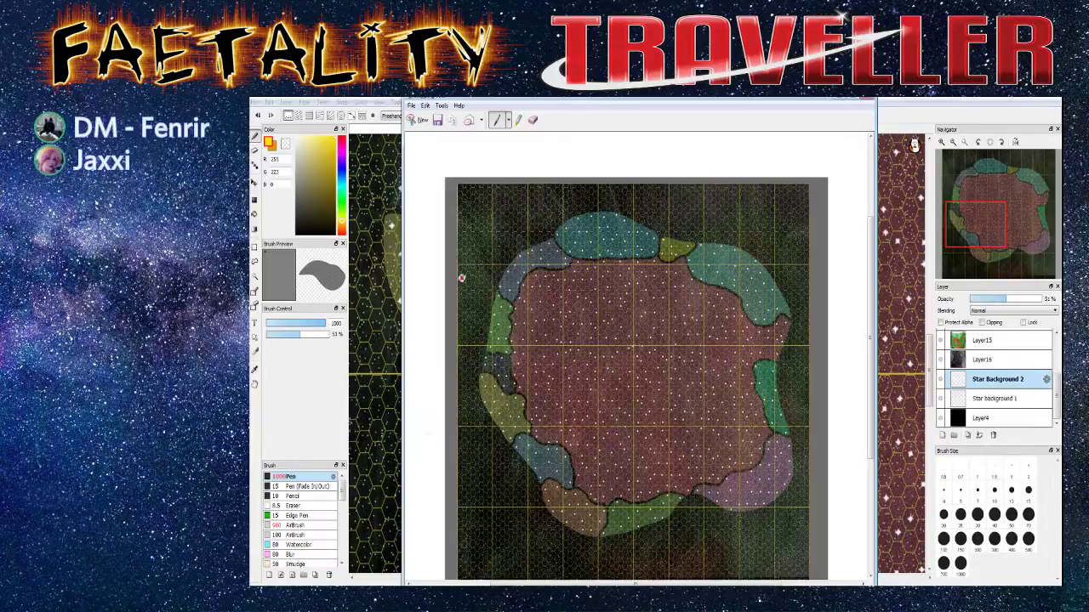
pyautogui.hotkey('alt', 'Tab')
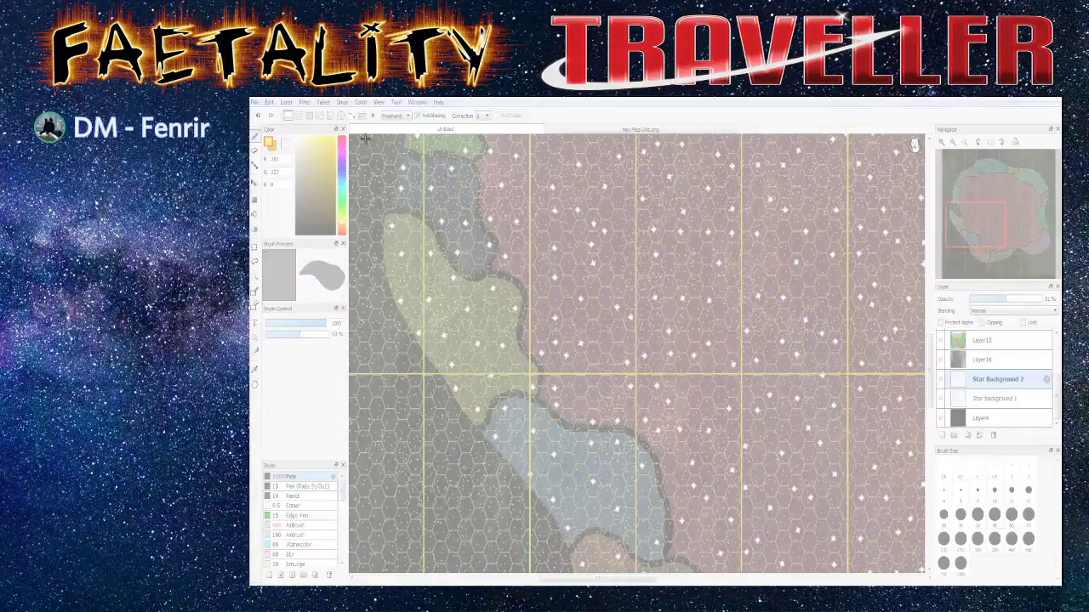
pyautogui.moveTo(355, 158); pyautogui.dragTo(901, 570)
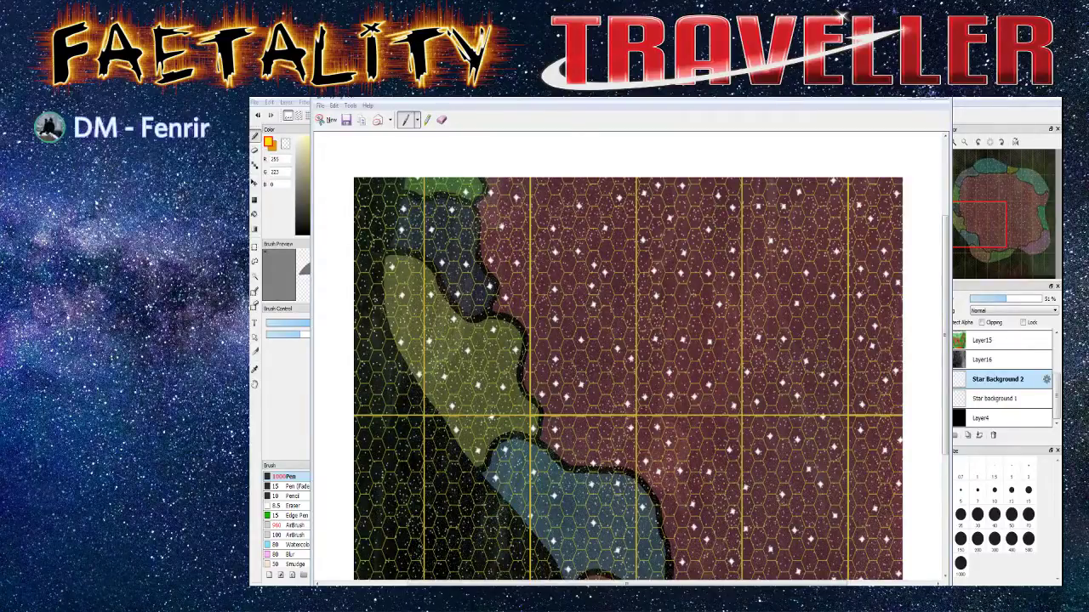
pyautogui.click(1020, 102)
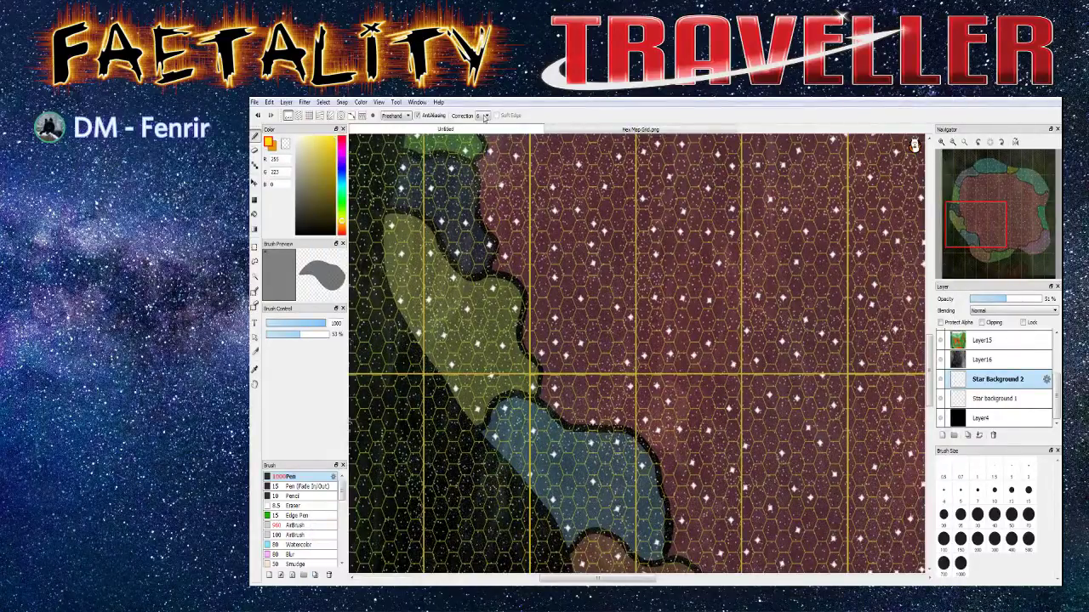